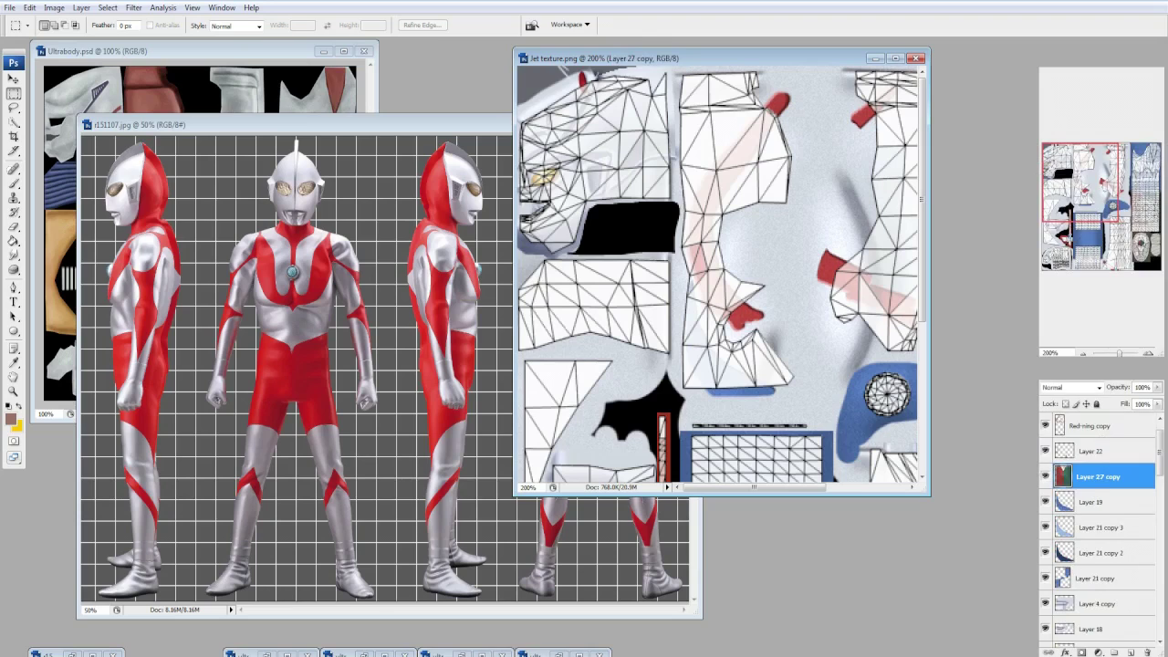
Merge the blue layers from Layer 19 down into Layer 21 copy, and merge Layer 4 copy into Layer 17.
key("ctrl+e")
right_click(1090, 450)
left_click(1072, 404)
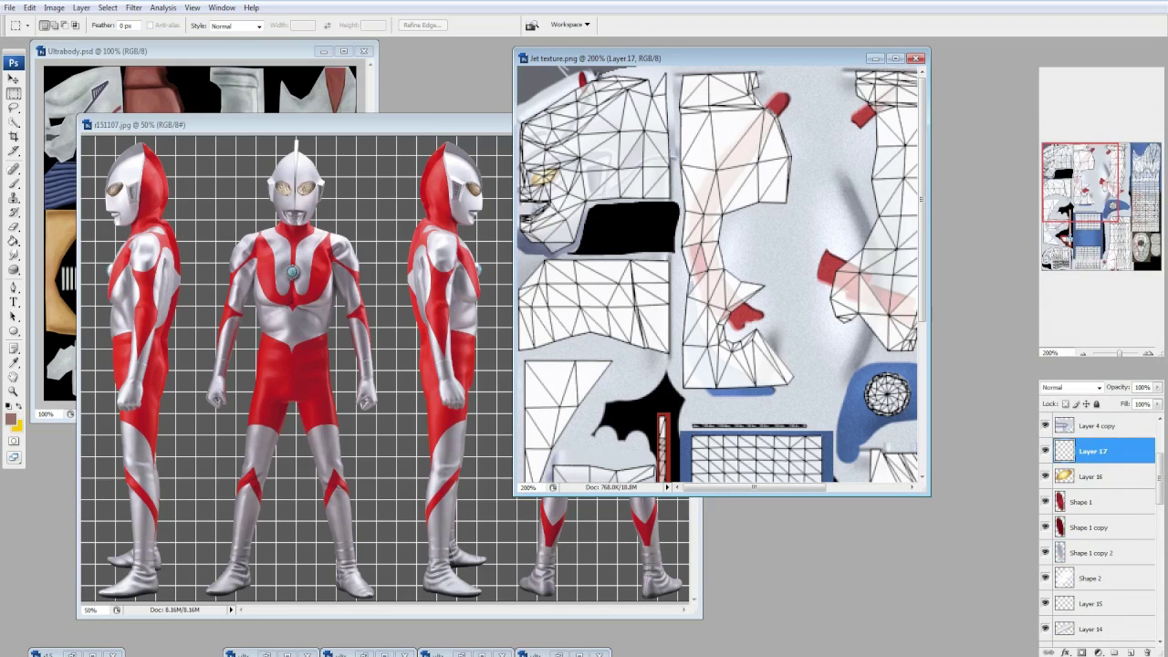
key("alt+bracketright")
key("ctrl+e")
Merge the Shape layers and Layer 15 into Layer 14, and merge Layer 11 copy and the layers under it into Layer 9.
right_click(1090, 451)
left_click(1072, 417)
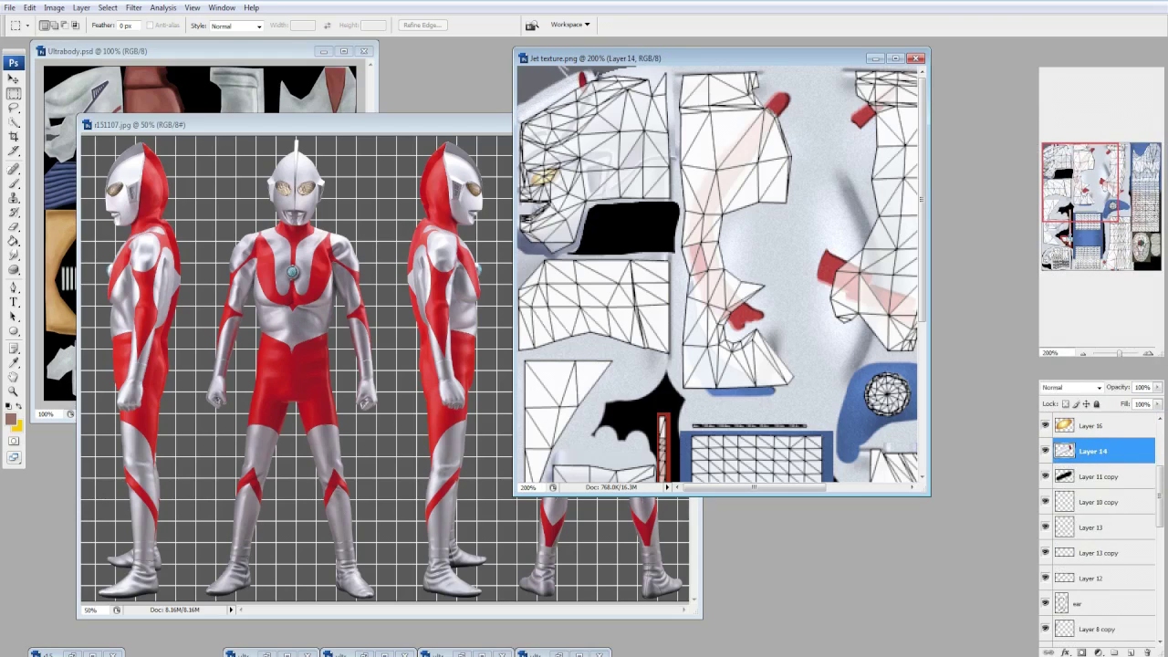
right_click(1090, 450)
left_click(1072, 446)
right_click(1090, 476)
left_click(1072, 502)
right_click(1090, 476)
left_click(1072, 417)
right_click(1090, 451)
left_click(1071, 417)
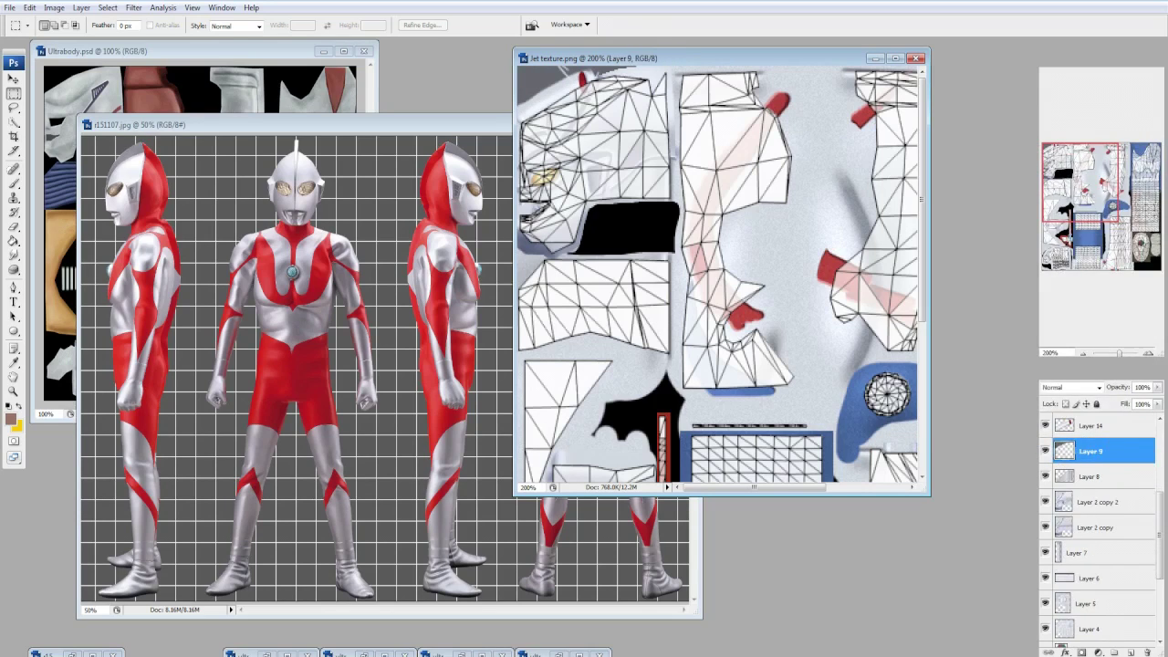
Merge Layer 8 and the layers beneath it into Layer 4, and combine the lower layers above Layer 1 into Layer 2.
right_click(1090, 476)
left_click(1072, 417)
right_click(1090, 476)
left_click(1072, 417)
right_click(1090, 476)
left_click(1071, 417)
right_click(1090, 476)
left_click(1072, 416)
right_click(1090, 512)
left_click(1072, 456)
right_click(1090, 554)
left_click(1072, 500)
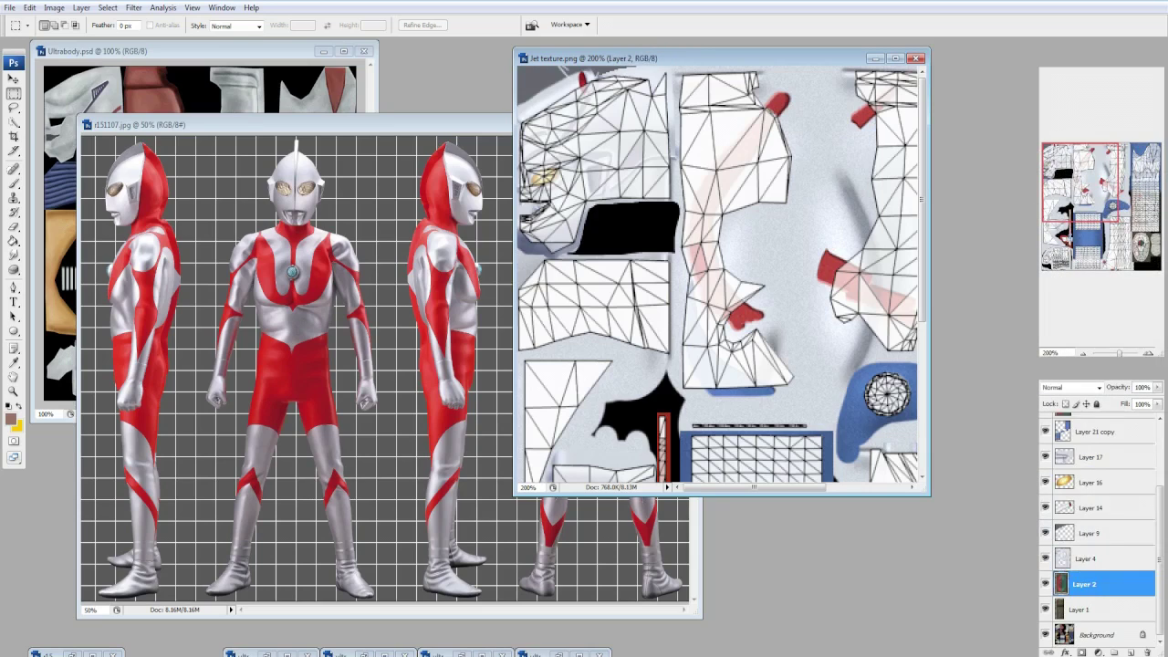
Hide the merged paint layers from Layer 22 downward, keeping the wireframe displayed over the original texture.
scroll(1095, 529, "up", 3)
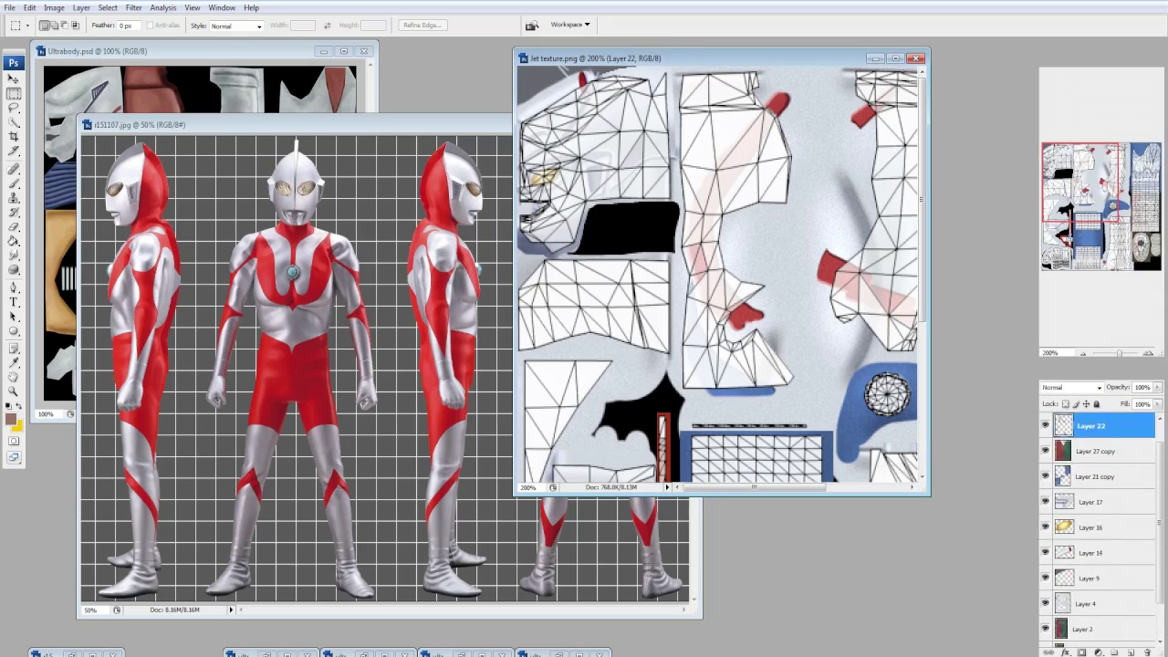
scroll(1094, 529, "down", 3)
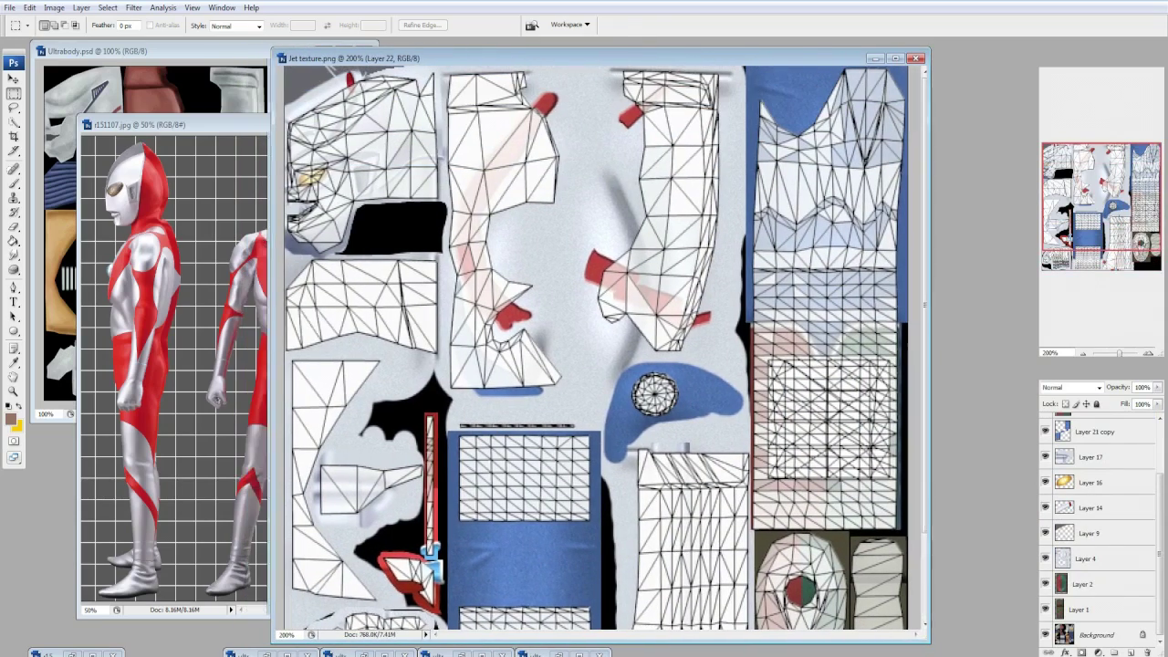
scroll(1095, 529, "up", 3)
left_click(1091, 451)
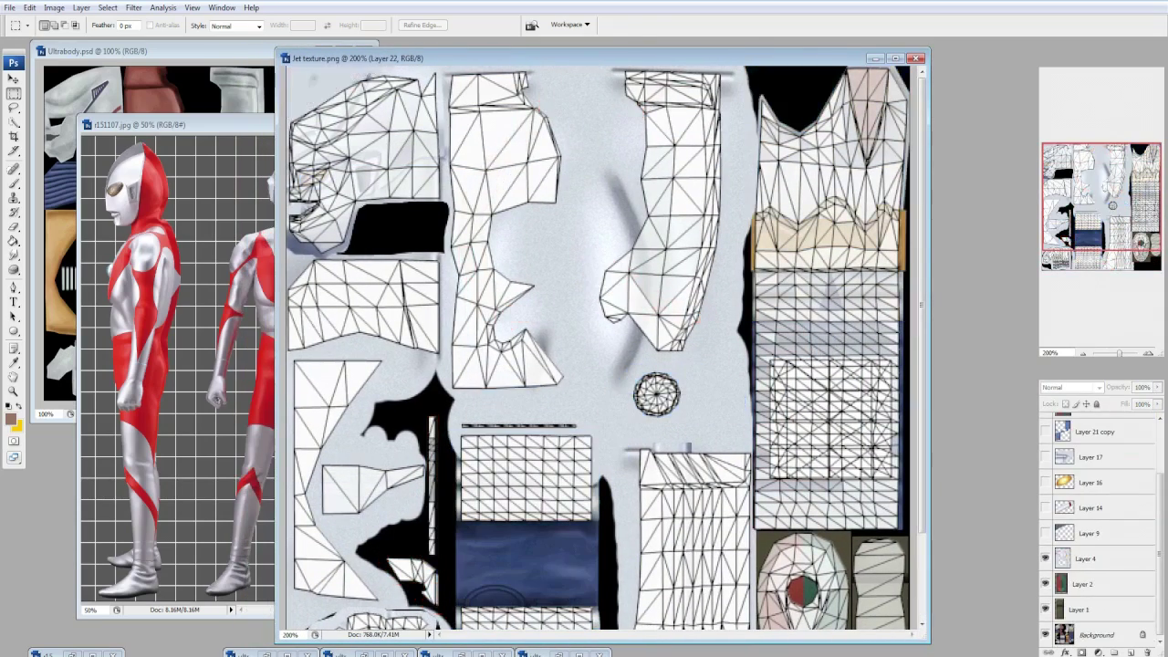
left_click(1044, 425, "alt")
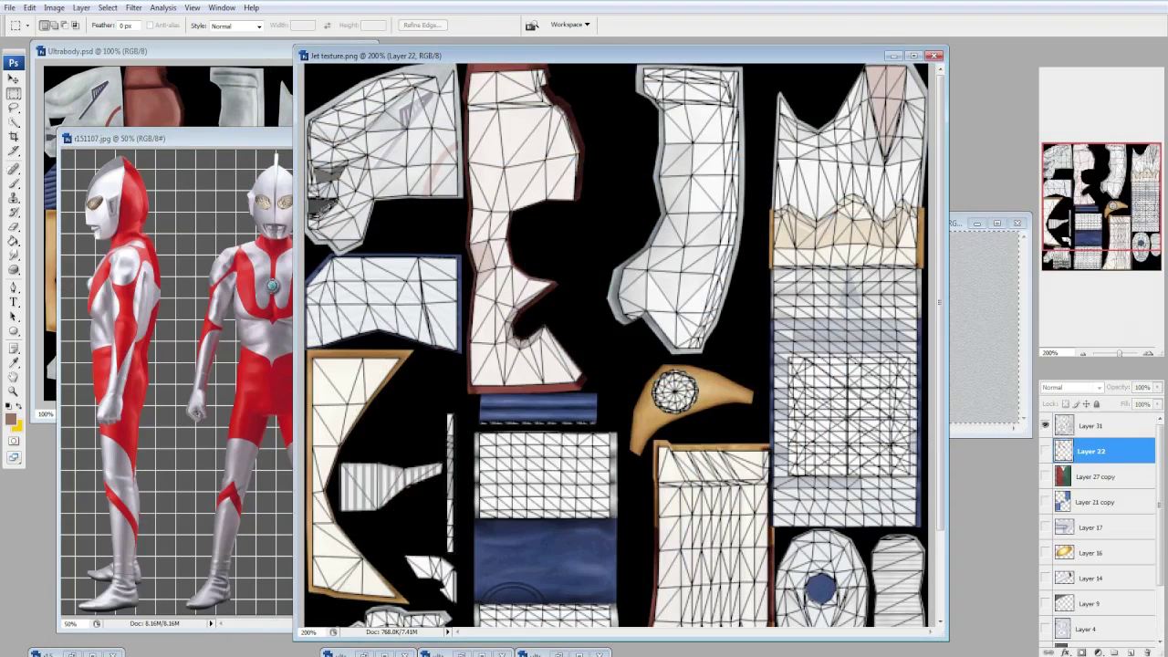
Paste the grey fabric texture as a new layer above Layer 22 and scale the tile down.
key("ctrl+v")
key("ctrl+t")
key("Return")
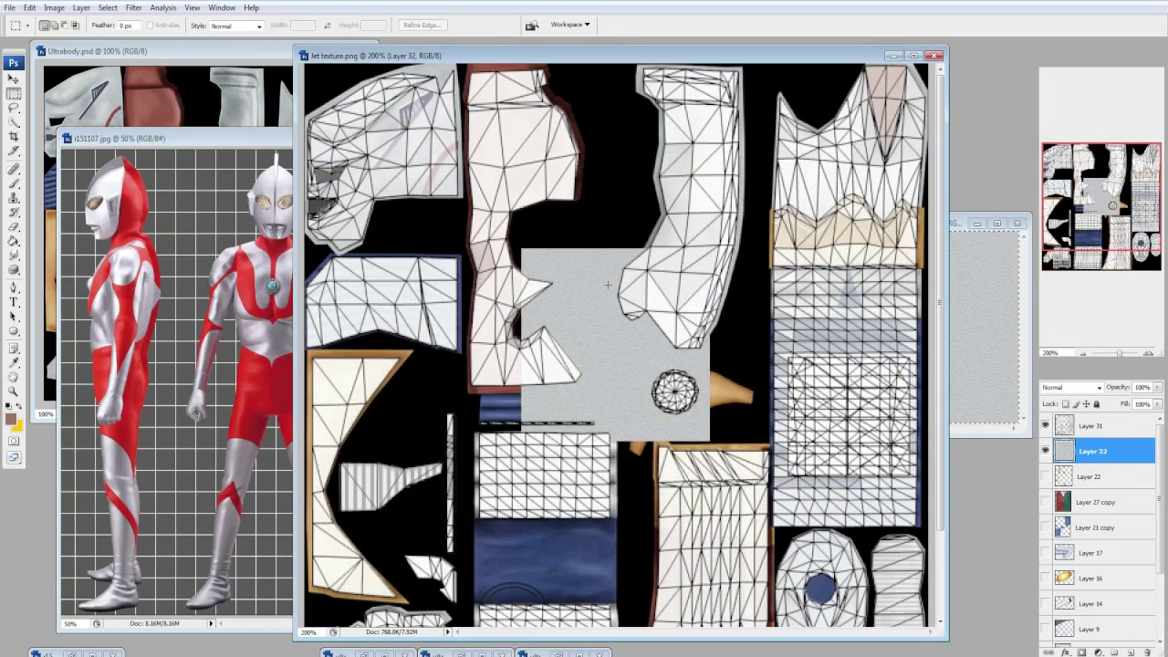
type("30")
key("Return")
key("Return")
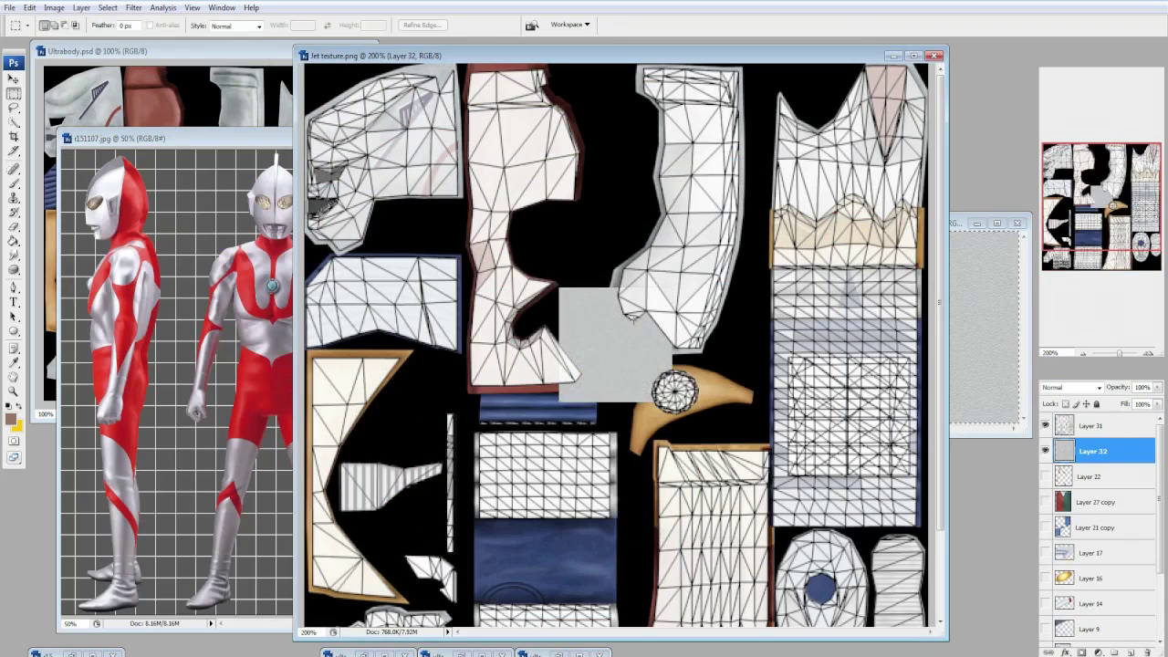
Move the scaled grey tile into the upper-left corner of the texture, over the head piece.
key("v")
left_click_drag(615, 344, 556, 300)
key("m")
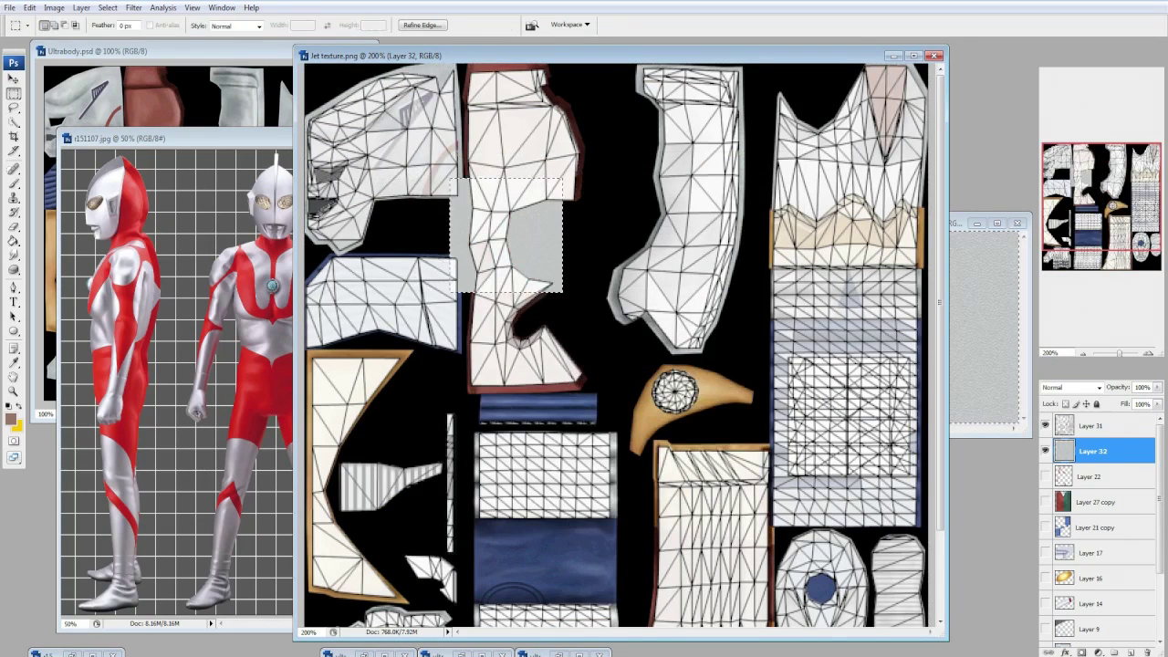
key("v")
left_click_drag(506, 235, 365, 90)
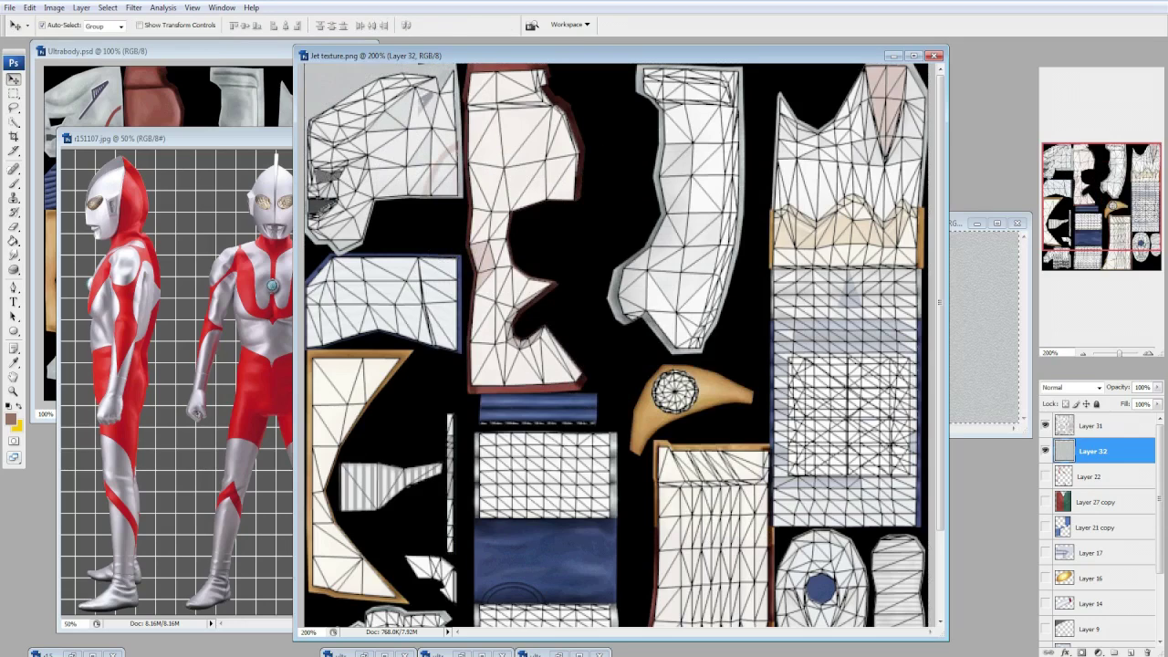
Hide the wireframe layer and stack further copies of the grey tile downward along the texture's left edge.
right_click(1094, 450)
key("ctrl+j")
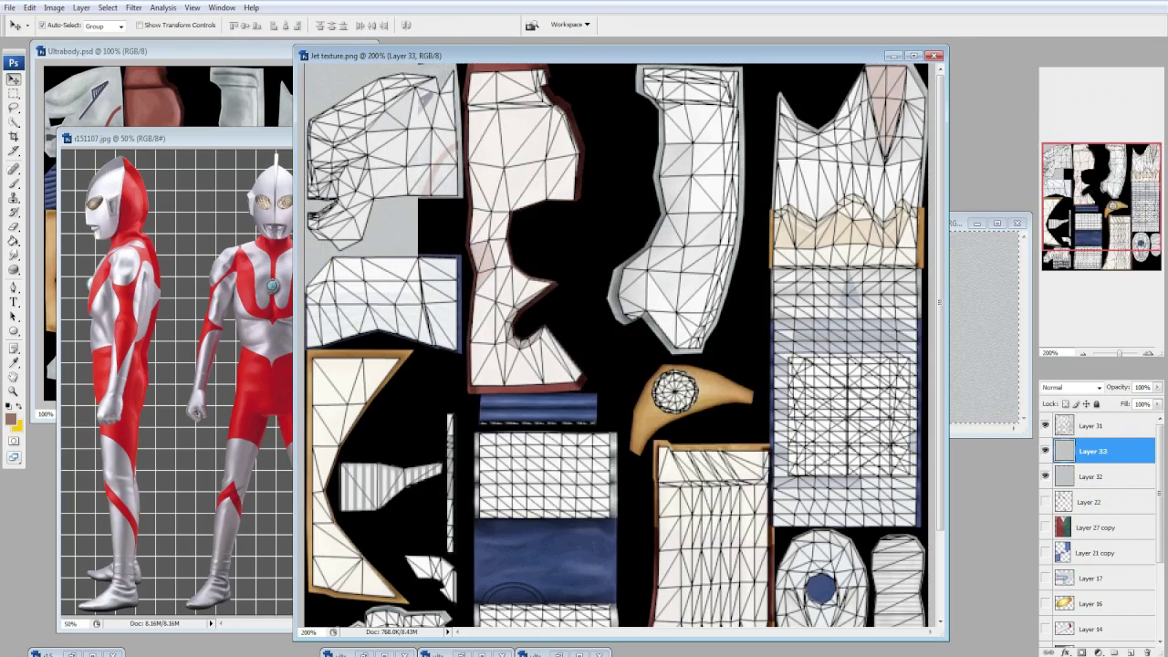
left_click(1045, 425)
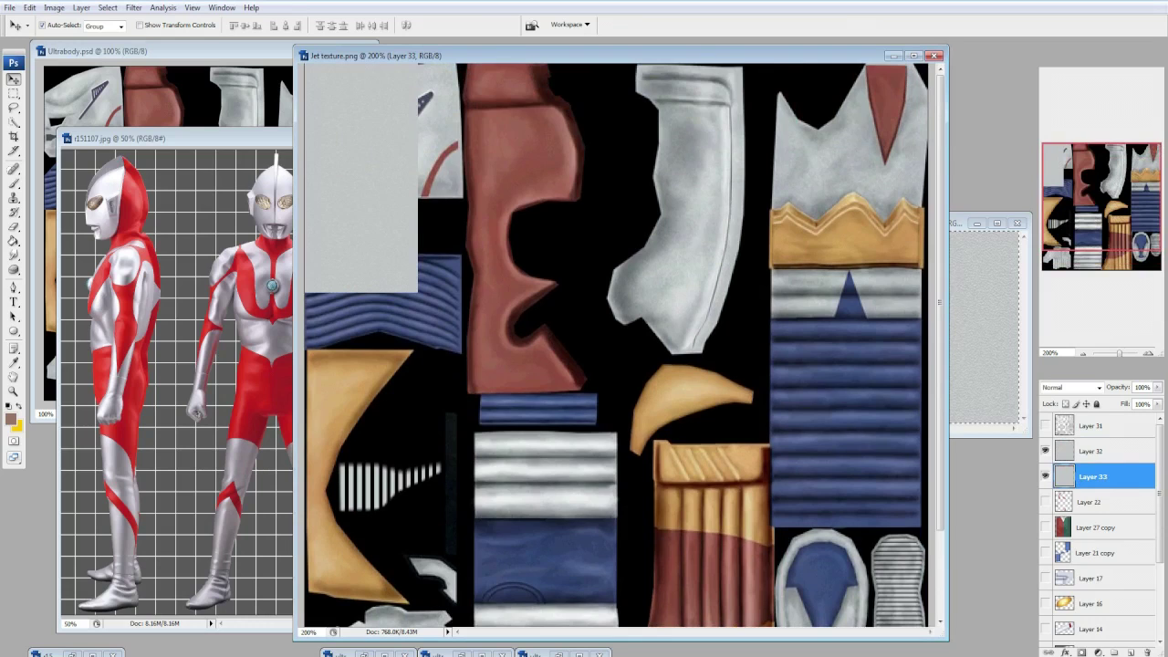
scroll(617, 344, "down", 3)
key("ctrl+v")
key("ctrl+v")
key("ctrl+v")
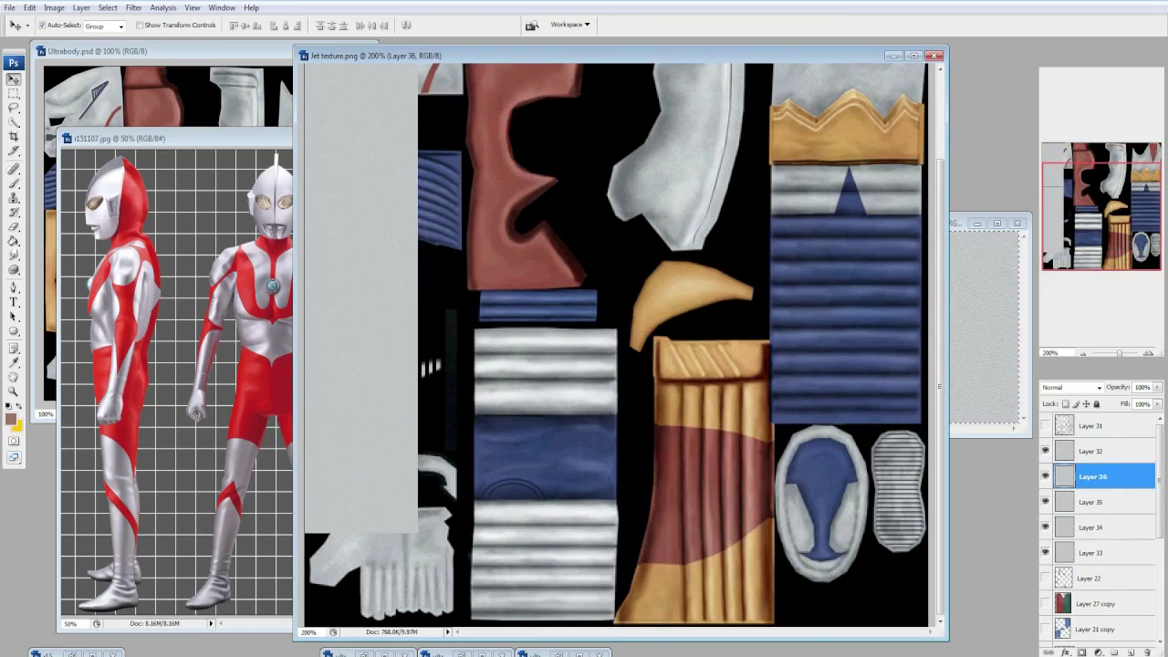
key("ctrl+v")
Select the six grey tile layers, Layer 32 through Layer 33, and merge them into one column.
scroll(617, 344, "up", 2)
left_click(1092, 450, "ctrl")
left_click(1092, 579, "shift")
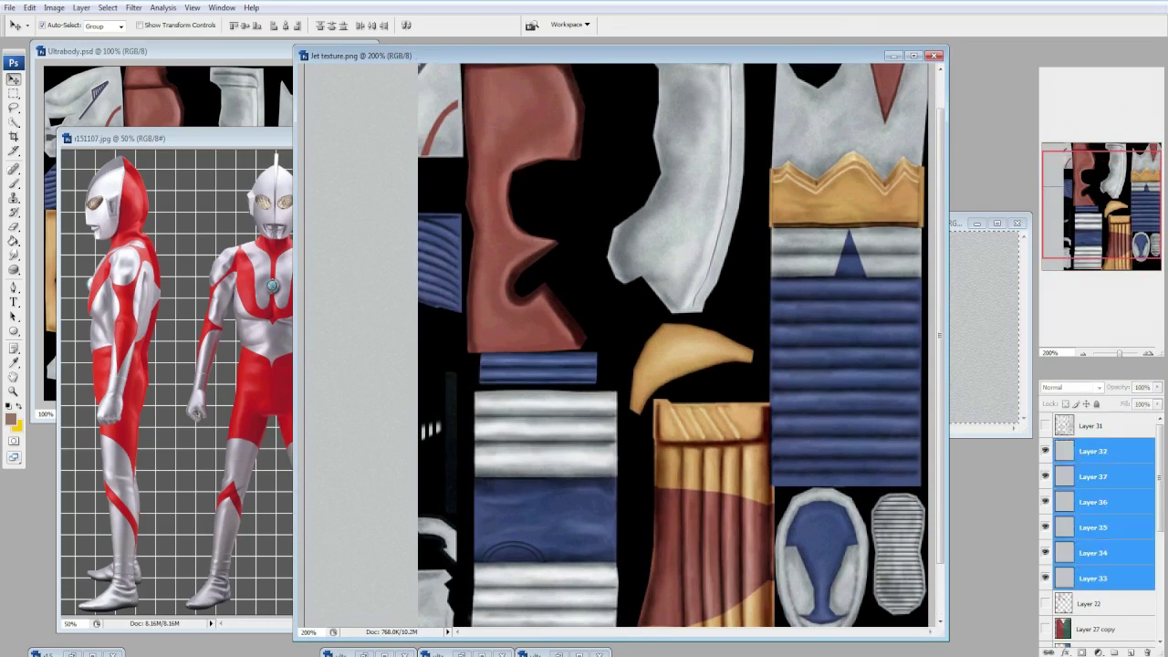
right_click(1058, 511)
left_click(1004, 268)
key("Return")
Duplicate the grey column four times and shift each copy rightward to tile it across the texture.
key("shift+Left")
key("shift+Left")
key("shift+Right")
key("shift+Right")
right_click(1086, 451)
left_click(1082, 188)
key("Return")
key("shift+Right")
key("shift+Right")
key("shift+Right")
key("shift+Right")
key("shift+Right")
key("shift+Right")
right_click(1085, 450)
left_click(1082, 188)
key("Return")
key("shift+Right")
key("shift+Right")
key("shift+Right")
key("shift+Right")
key("shift+Right")
key("shift+Right")
right_click(1086, 450)
left_click(1082, 188)
key("Return")
key("shift+Right")
key("shift+Right")
key("shift+Right")
key("shift+Right")
key("shift+Right")
key("shift+Right")
key("shift+Right")
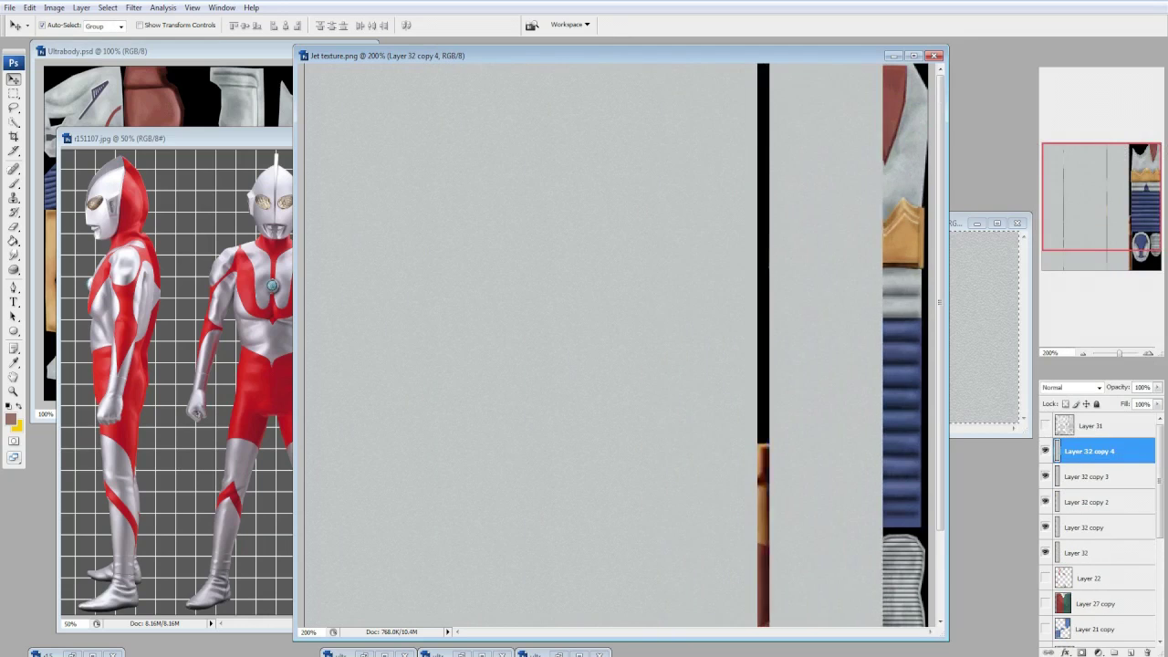
Duplicate the grey column once more to cover the texture's right edge, and merge all the column layers into Layer 32.
right_click(1085, 450)
left_click(1082, 190)
key("Return")
key("shift+Right")
key("shift+Right")
key("shift+Right")
key("Return")
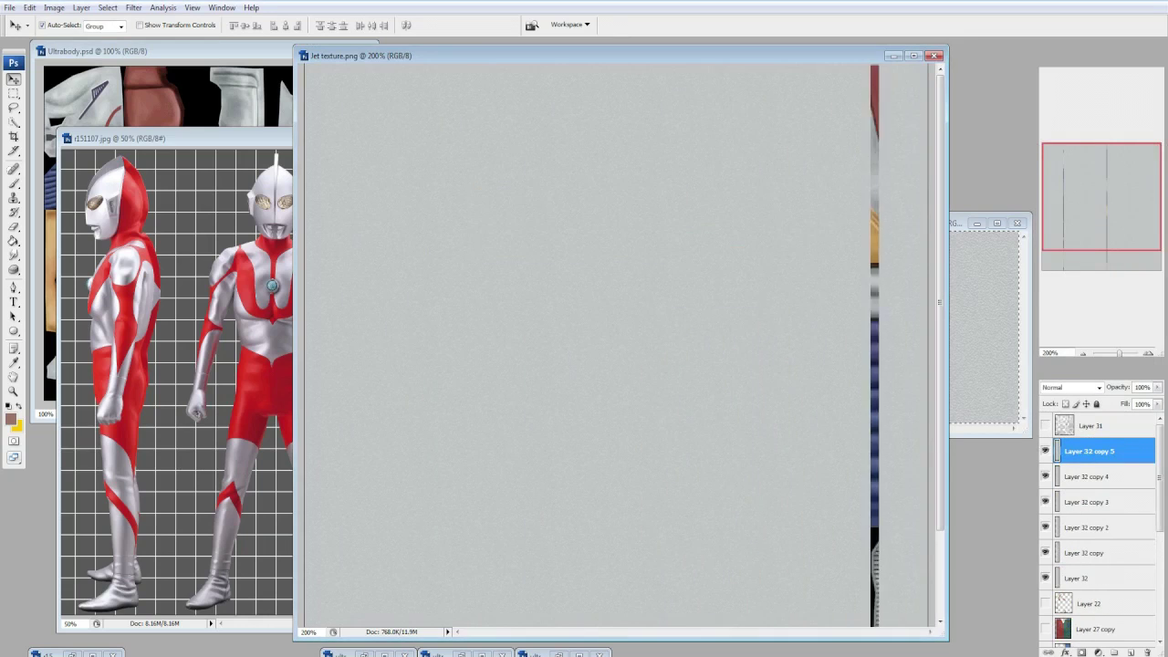
right_click(1086, 450)
left_click(1085, 443)
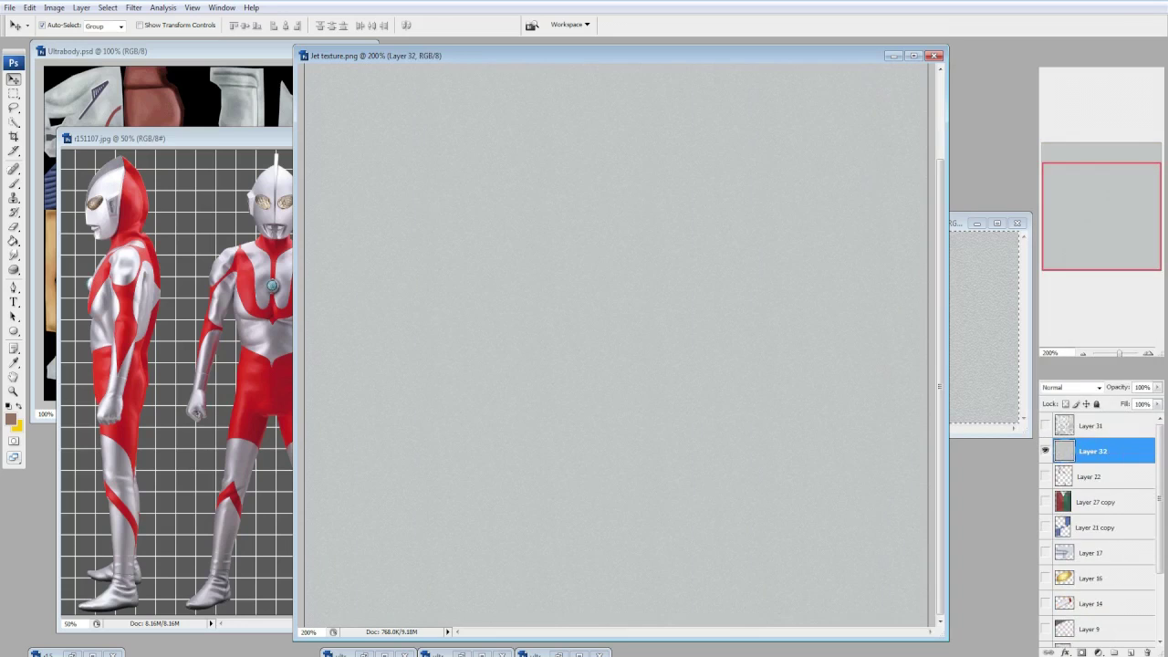
Merge the grey fabric layer with a grey-filled Layer 33 beneath it, and show the wireframe layer again.
left_click(1091, 477)
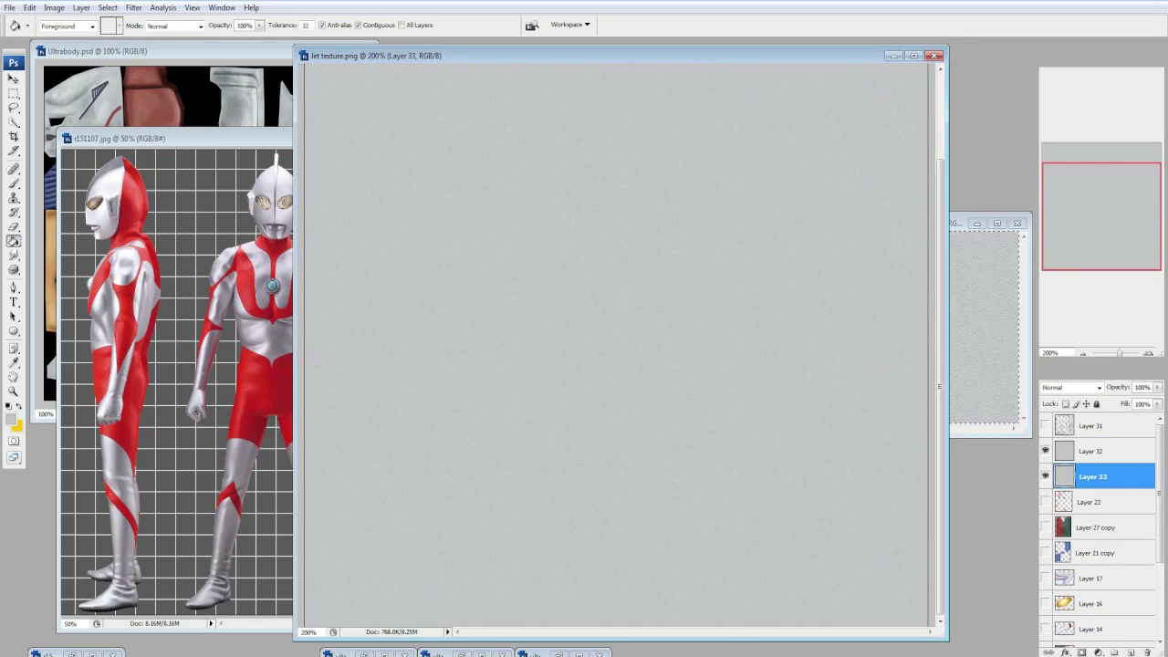
key("ctrl+shift+e")
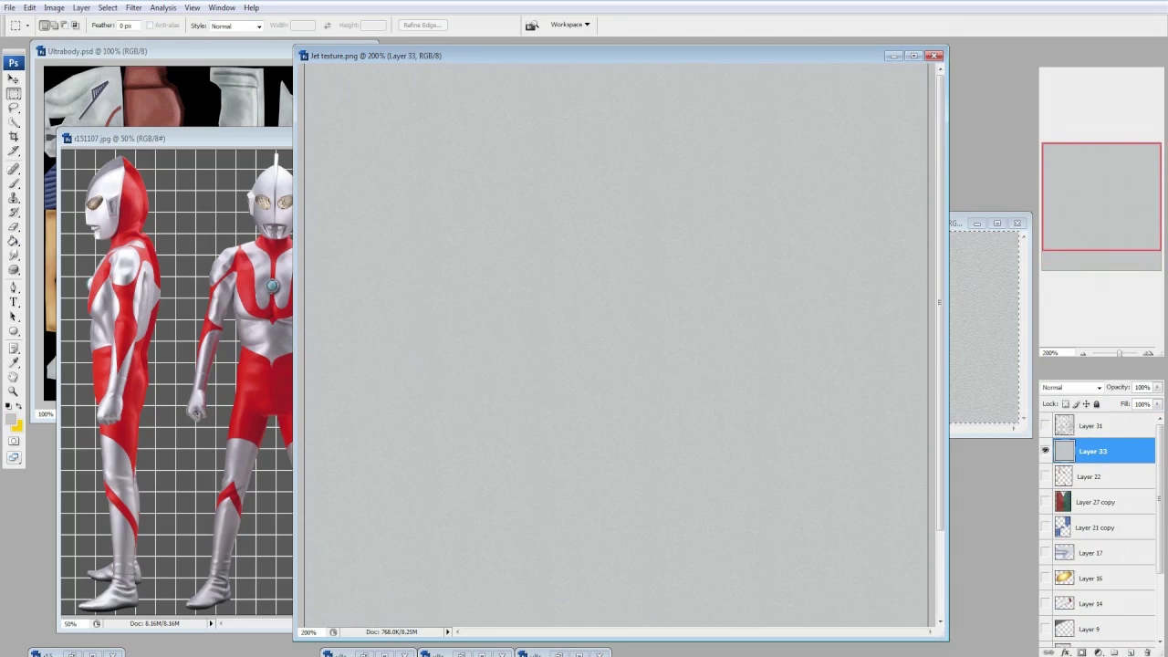
left_click(1044, 450)
Fade the wireframe layer and brush red over the back of the head piece and the piece below it on new Layer 34.
scroll(760, 355, "down", 5)
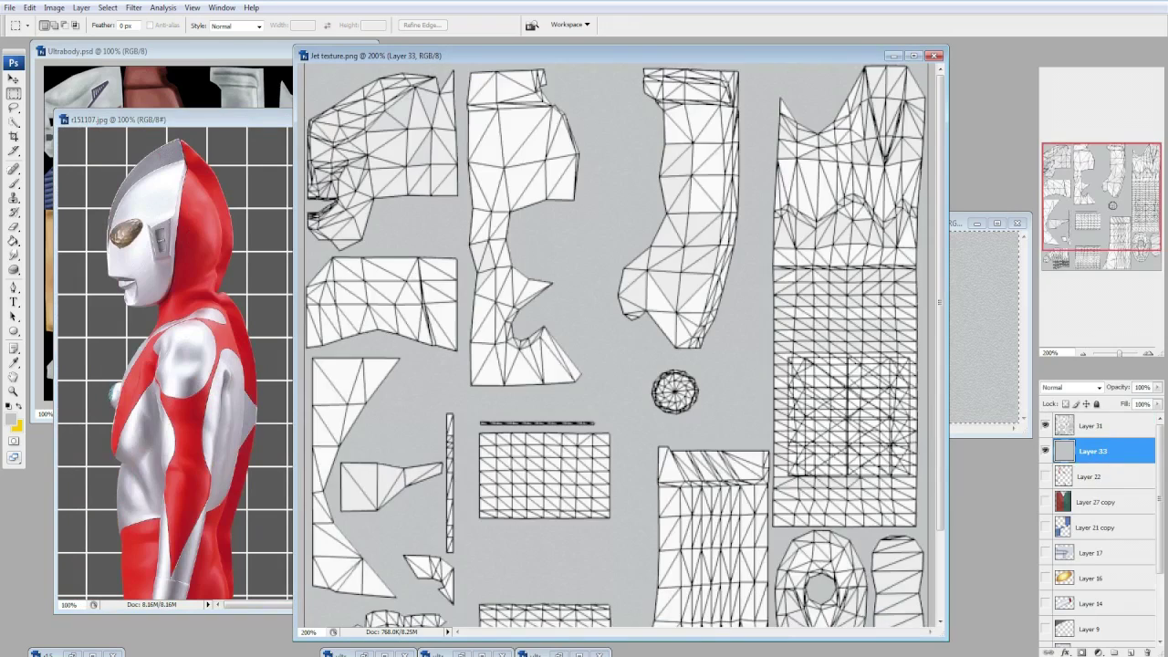
scroll(762, 254, "down", 1)
scroll(762, 255, "down", 2)
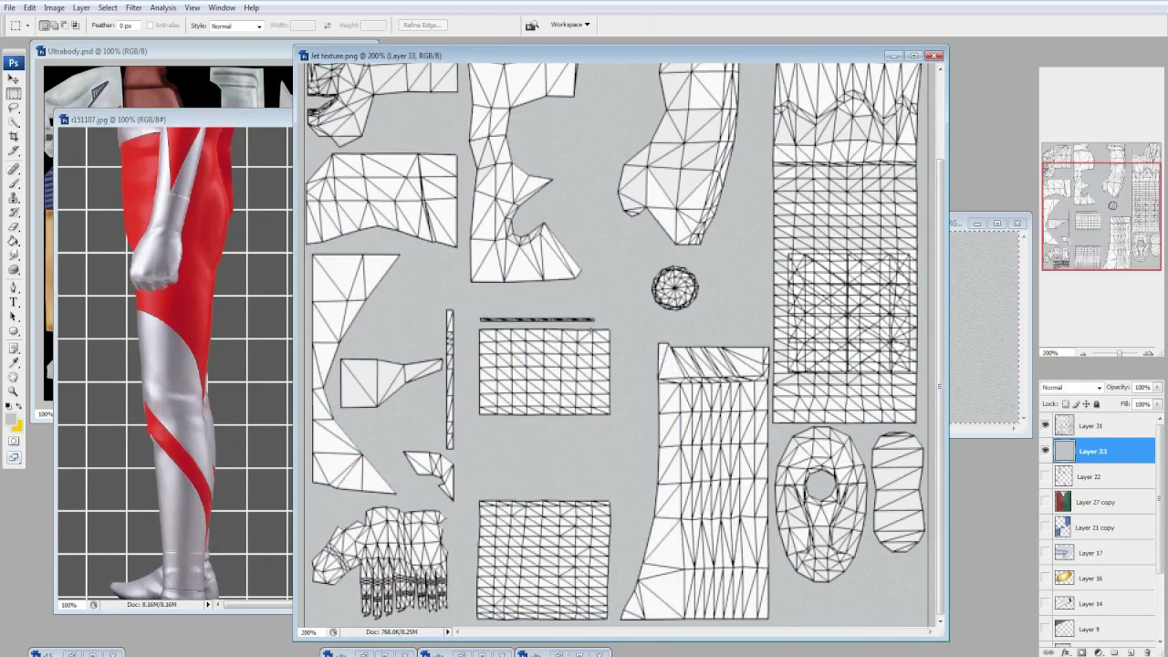
scroll(594, 328, "up", 3)
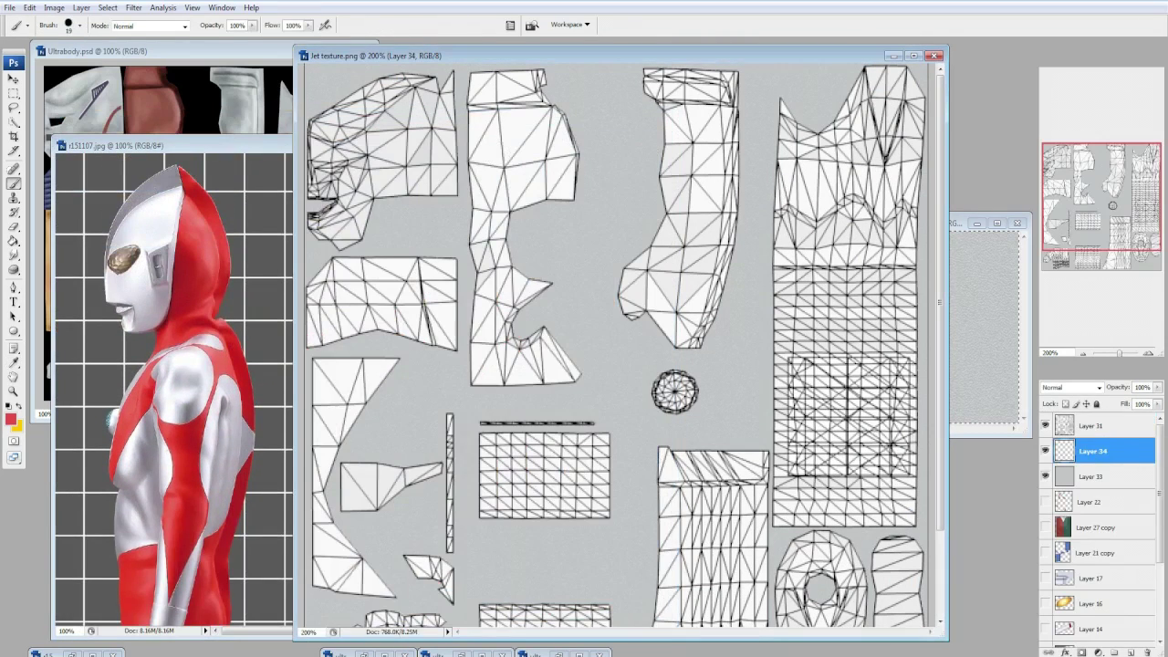
left_click(1092, 425)
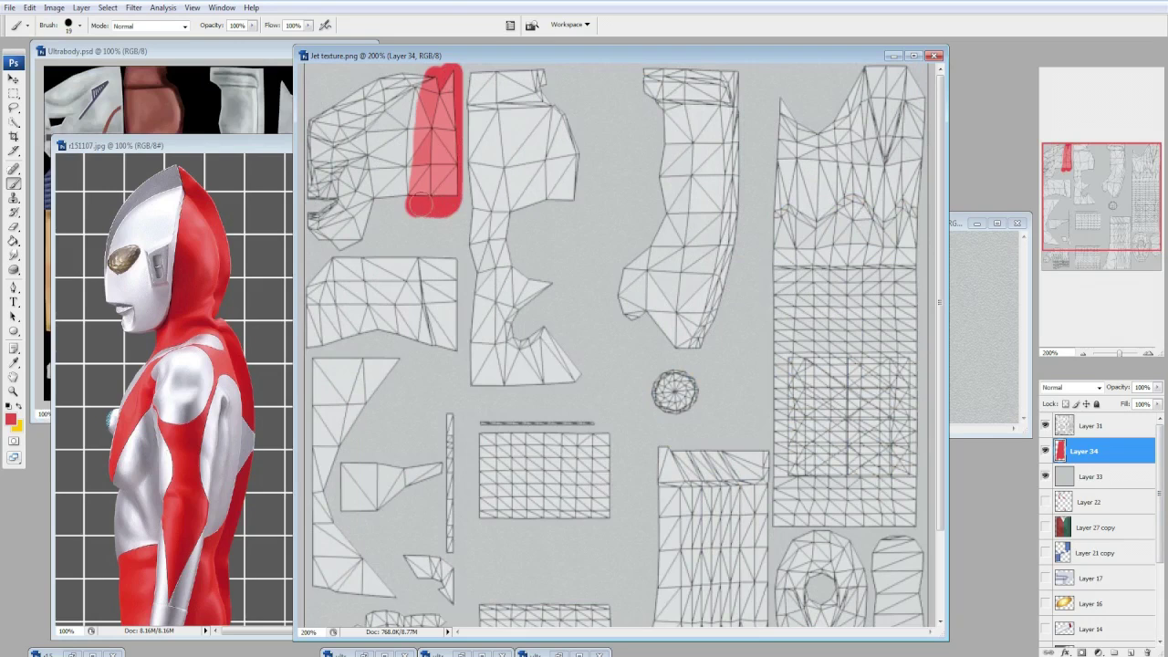
scroll(447, 196, "down", 2)
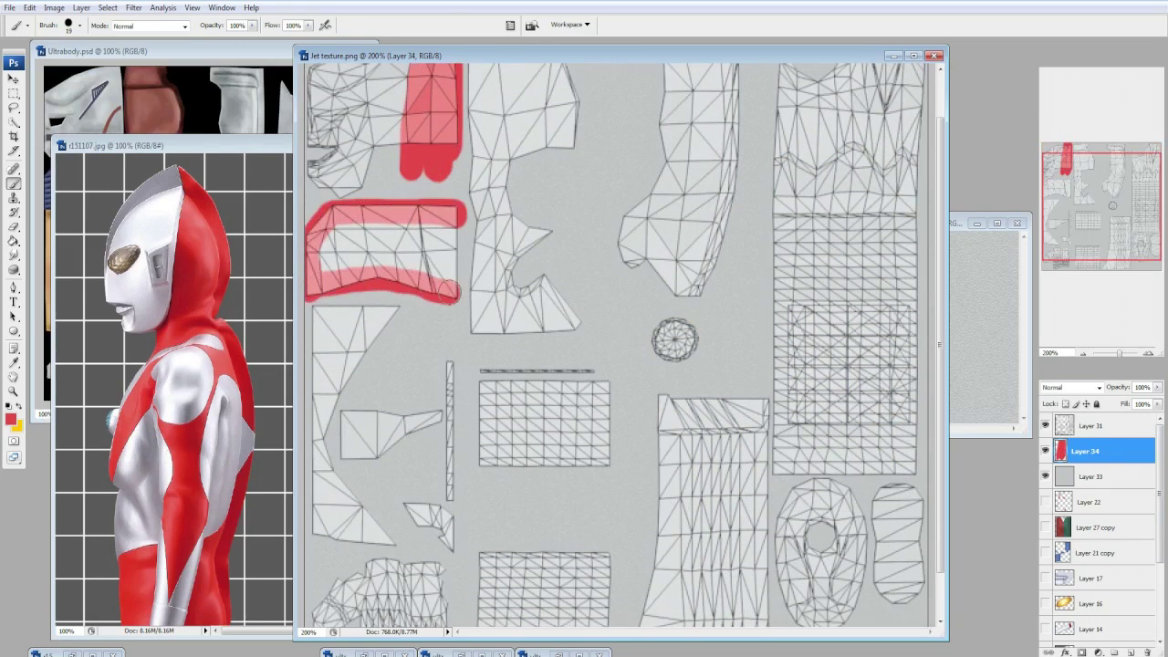
scroll(371, 238, "down", 2)
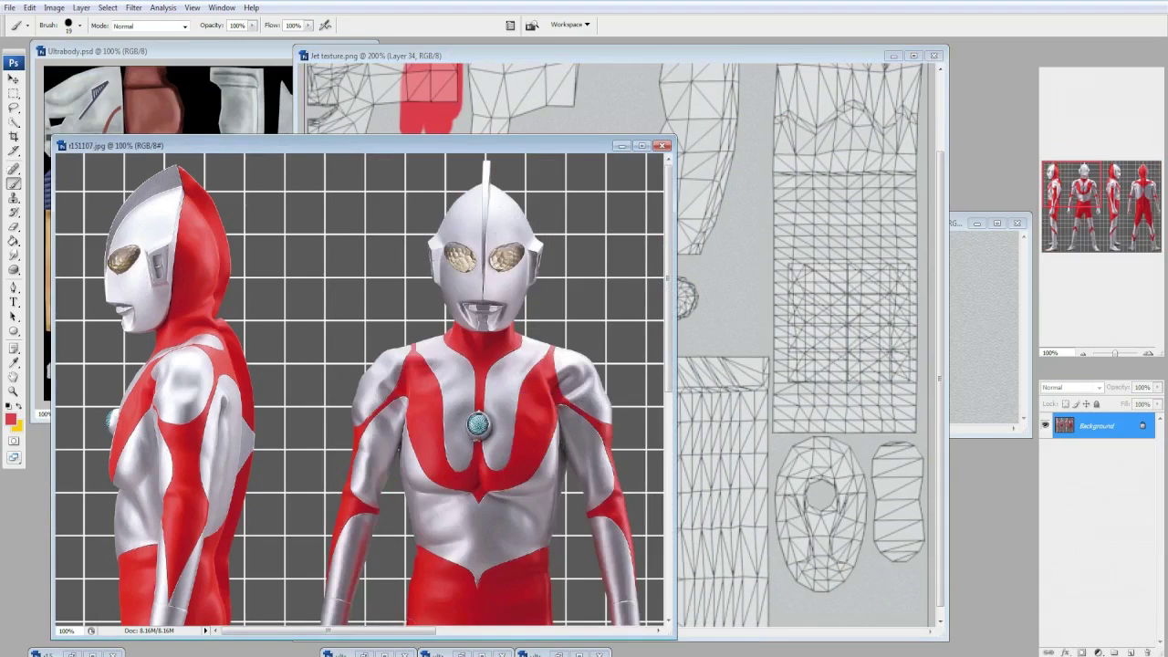
Examine the suit's red and silver pattern on the torso, arms and legs in the r151107.jpg reference image.
scroll(359, 394, "right", 10)
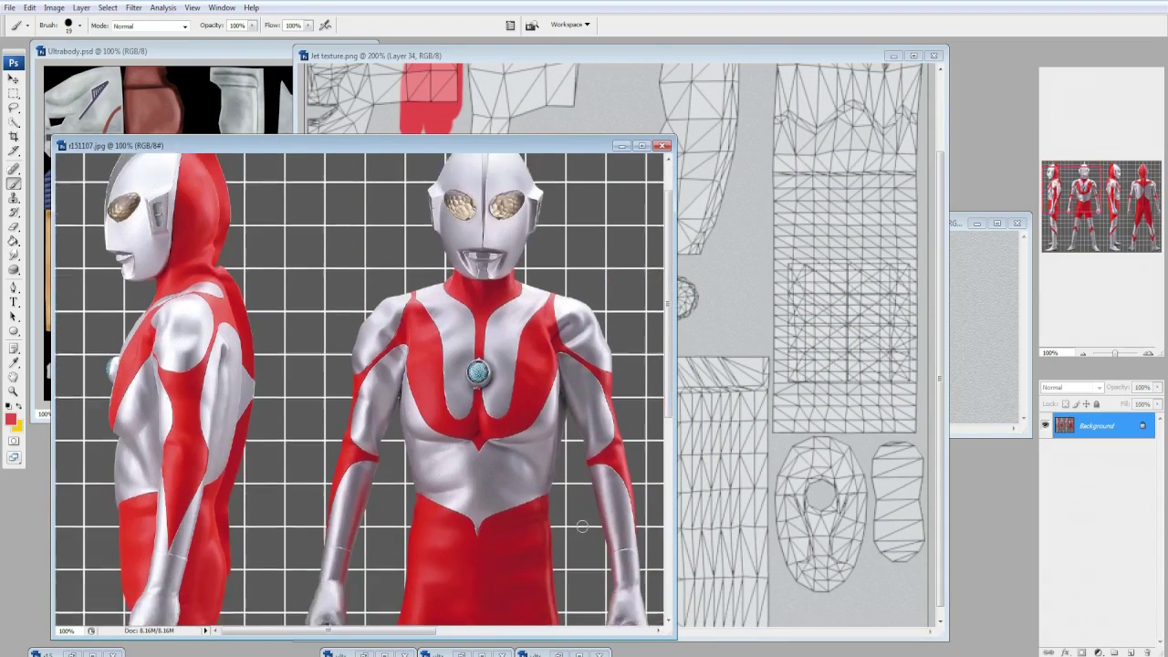
scroll(359, 394, "left", 8)
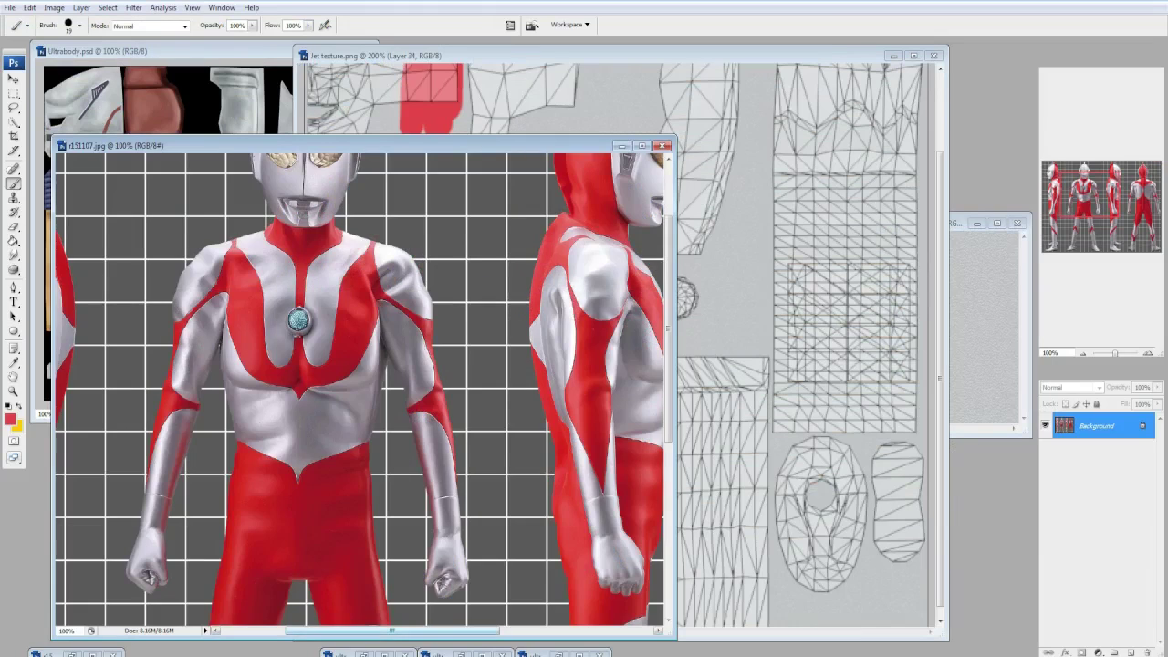
scroll(615, 414, "right", 6)
scroll(360, 394, "down", 8)
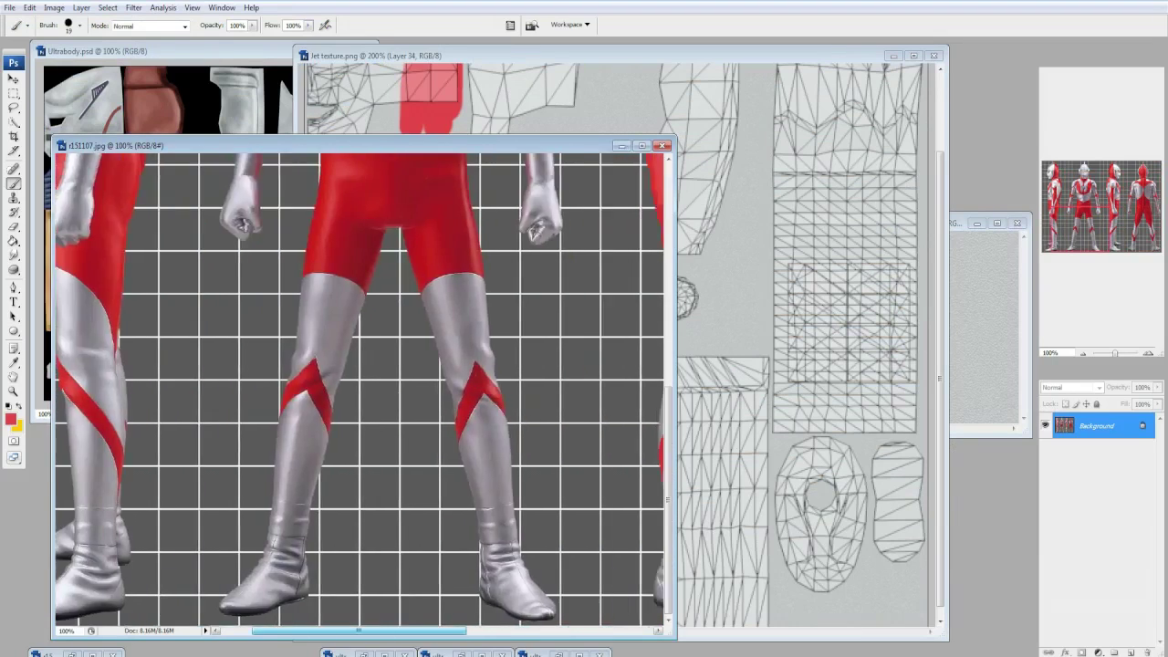
scroll(360, 394, "up", 6)
scroll(359, 394, "left", 6)
scroll(360, 394, "right", 3)
key("ctrl+Tab")
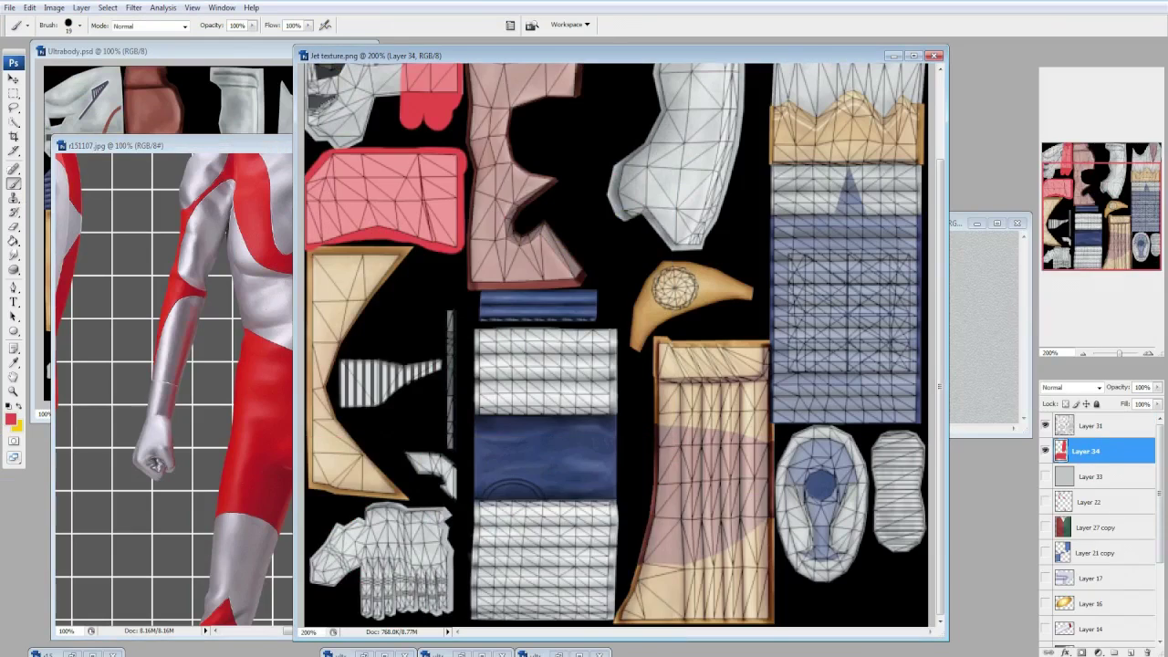
Show the grey base layer, brush the crescent-shaped piece red, and fill a rectangle over the tall flared piece with red.
left_click(1044, 476)
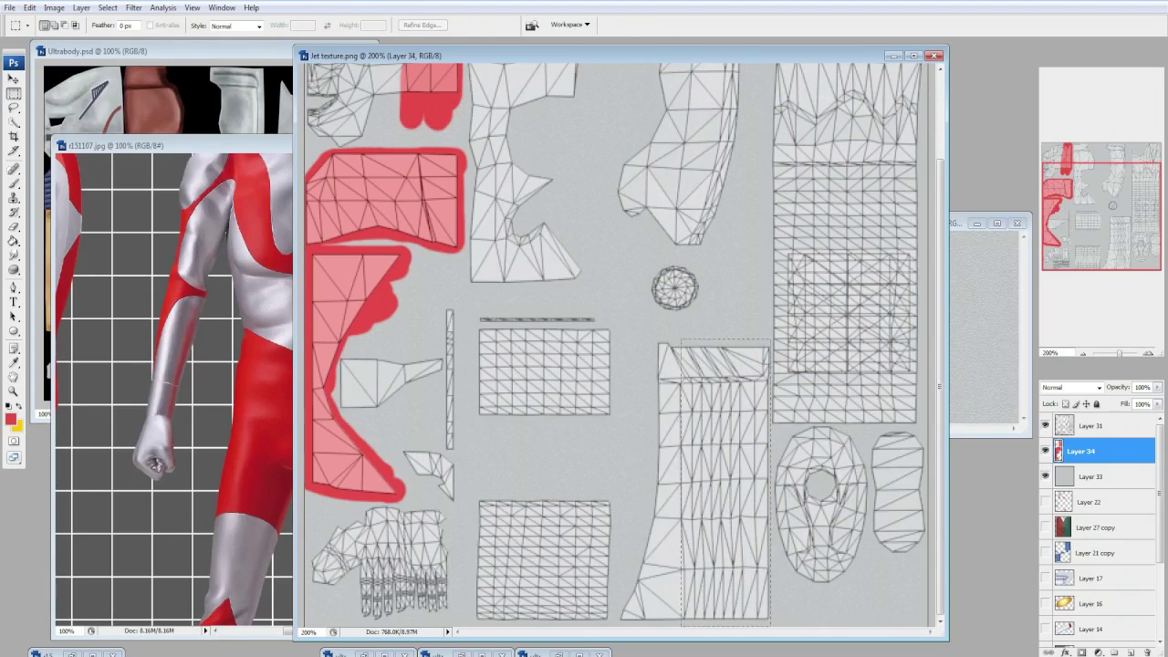
key("g")
key("alt+BackSpace")
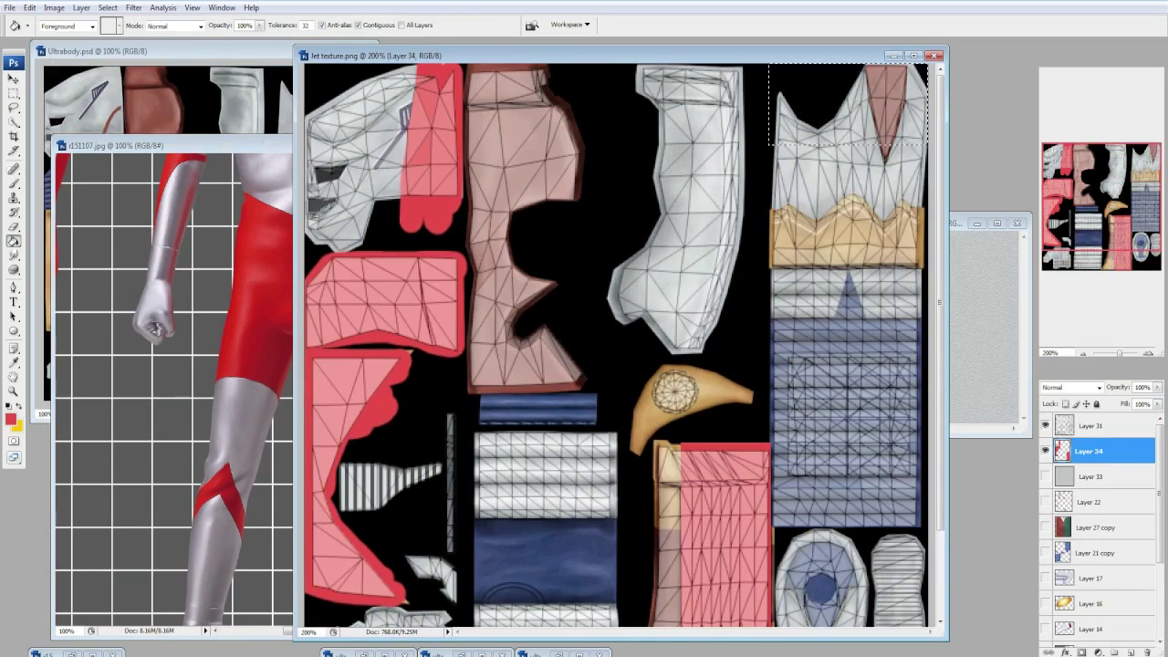
Fill the rectangular selection over the upper end of the tall upper-right strip with red and deselect it.
key("alt+BackSpace")
key("ctrl+d")
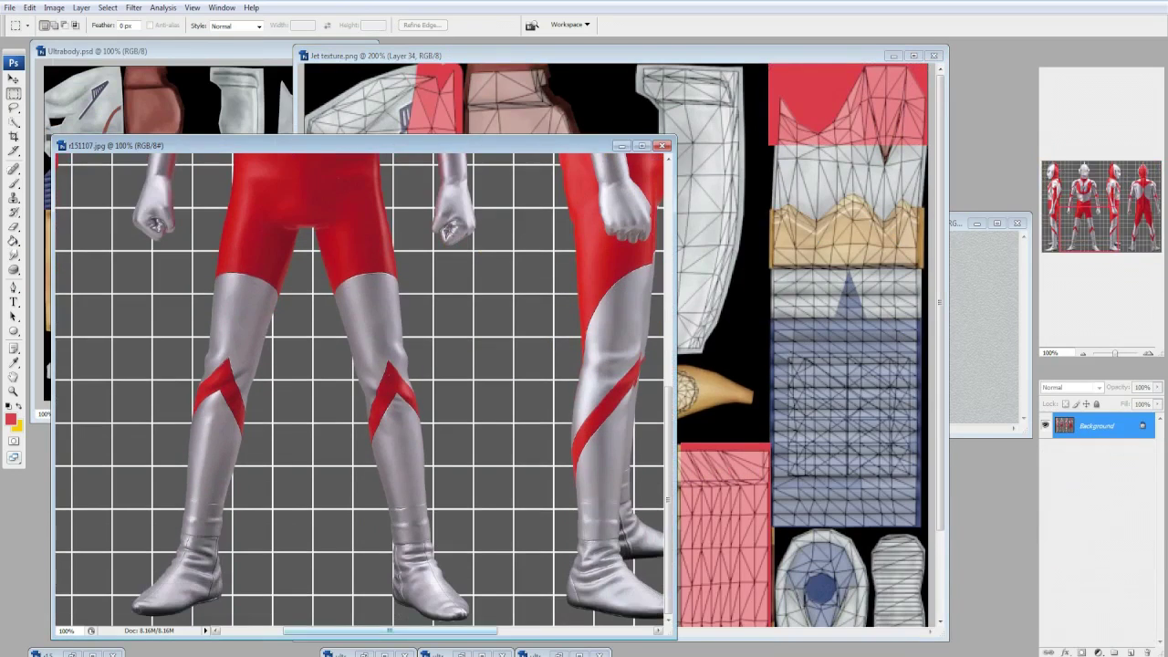
left_click_drag(433, 630, 544, 631)
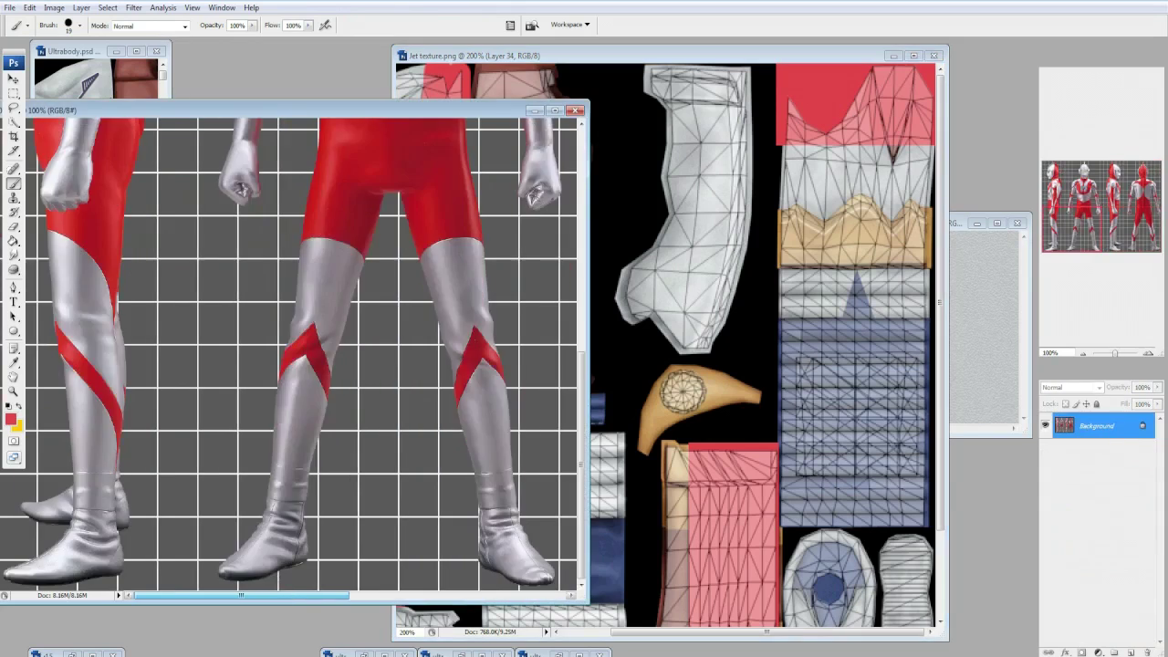
Examine the red pattern on the side and back of the legs in the reference image, and return to the texture with the brush.
left_click_drag(418, 594, 456, 595)
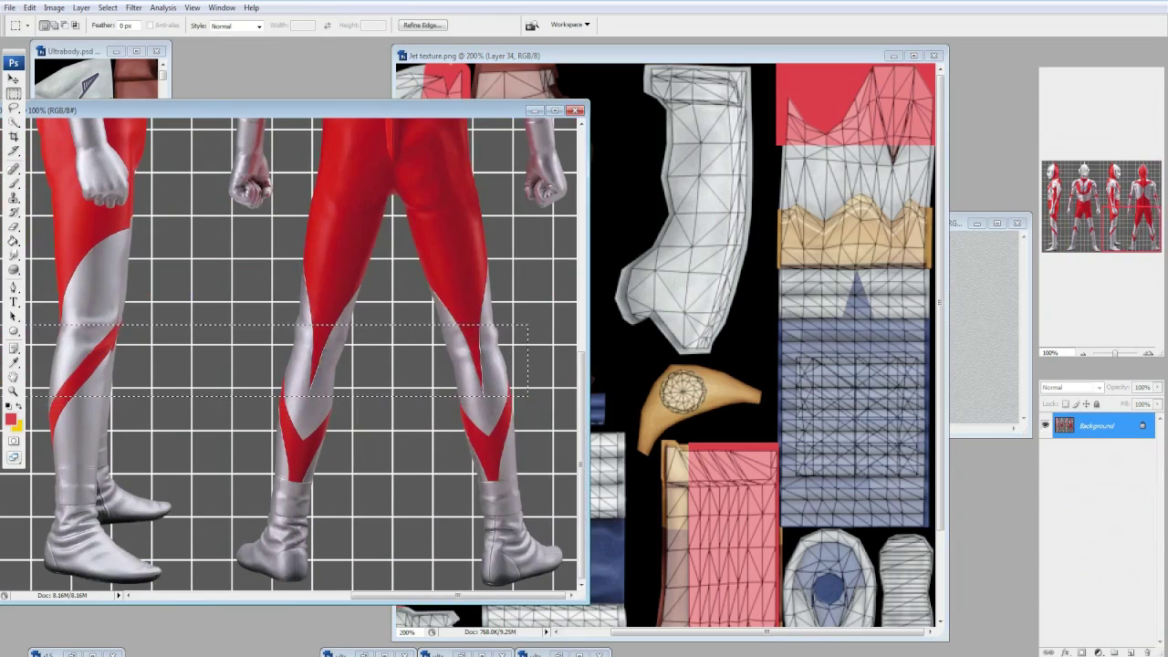
left_click(600, 173)
key("b")
left_click(73, 24)
left_click(73, 25)
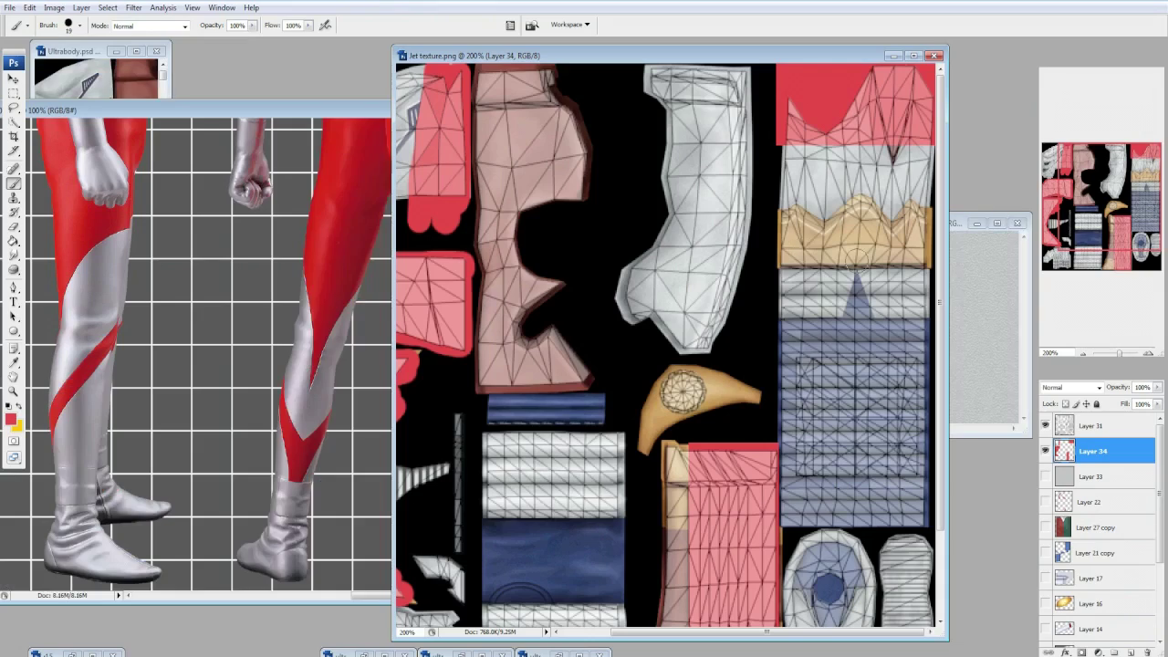
left_click_drag(771, 157, 766, 172)
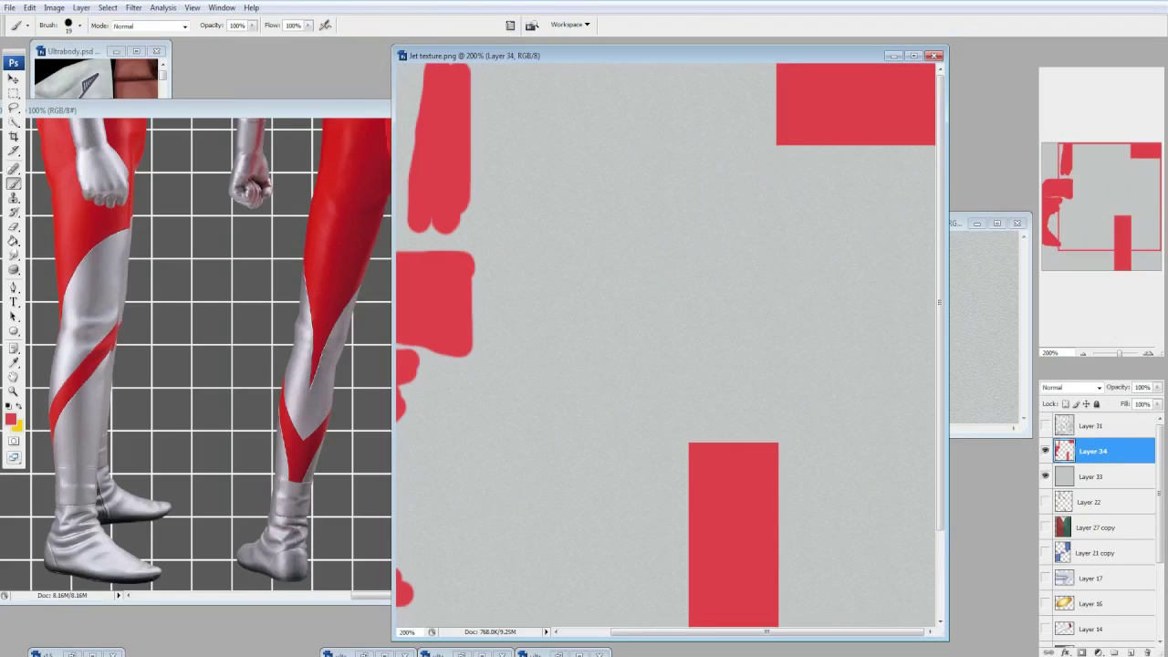
Fade the grey base Layer 33 to 50% opacity so the original texture shows through, and reselect Layer 34 for brushing.
left_click(1092, 476)
key("5")
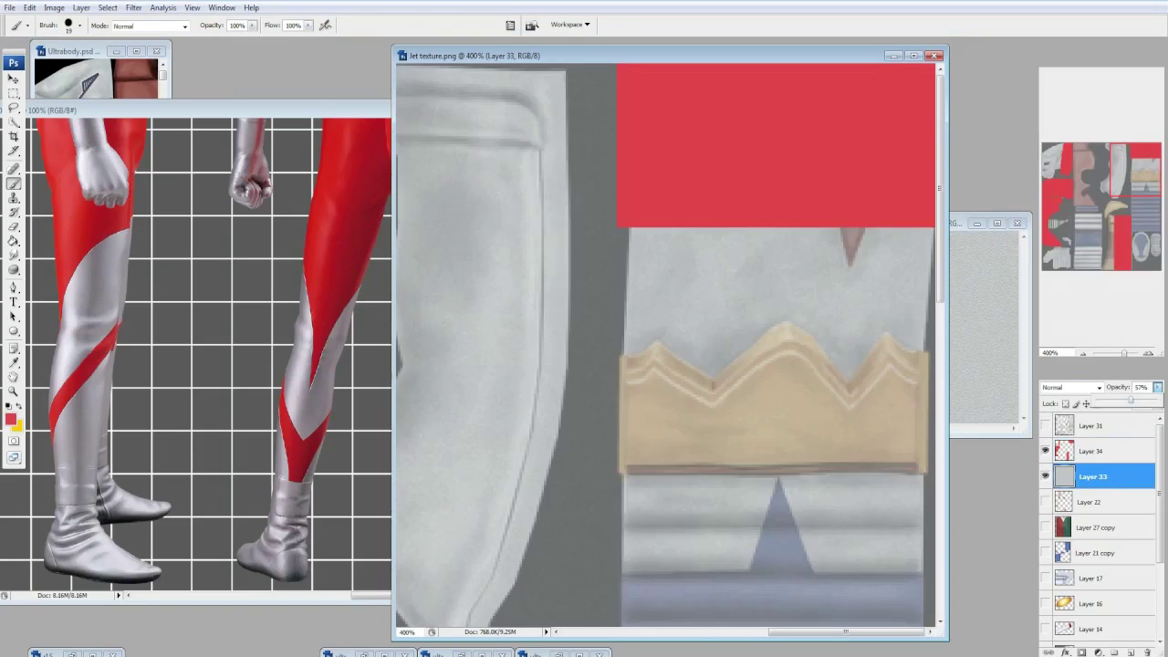
key("b")
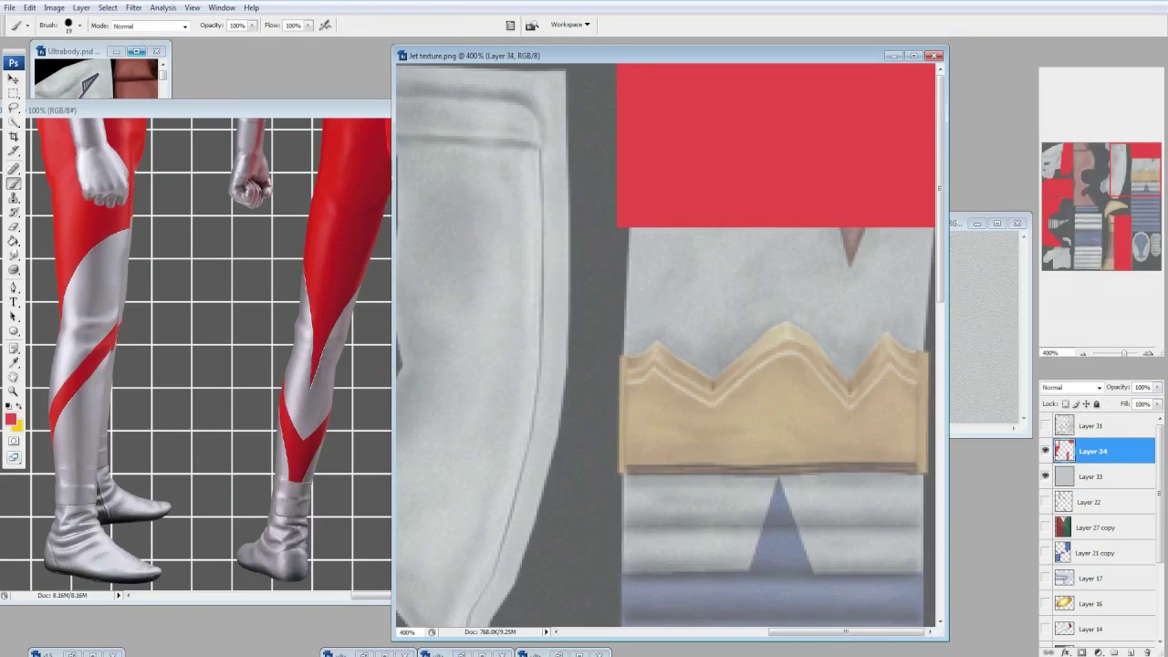
Brush a short red test stroke down from the red block on the thigh piece and preview it on the model in MikuMikuMoving.
left_click(384, 190)
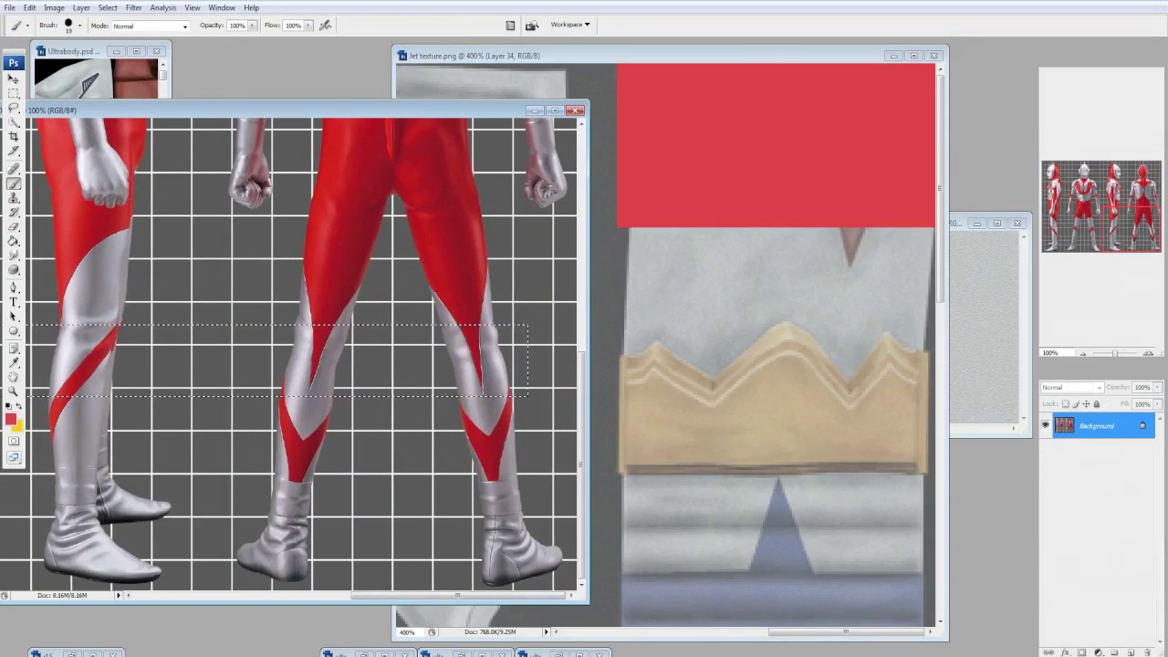
key("ctrl+Tab")
left_click_drag(693, 219, 721, 301)
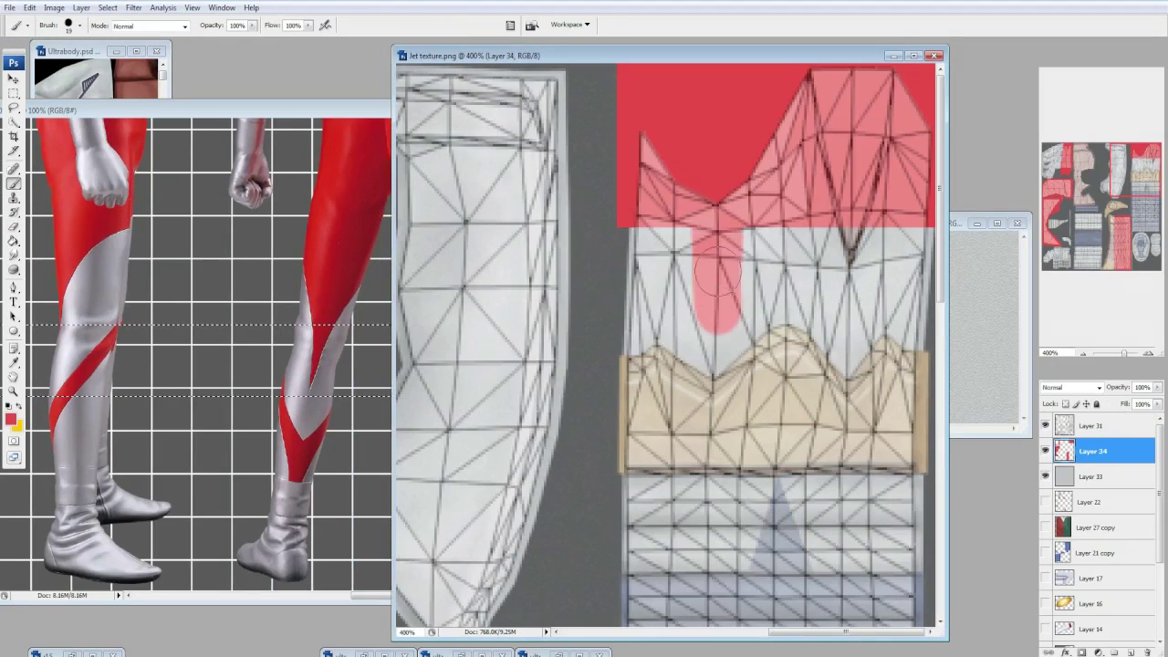
key("alt+Tab")
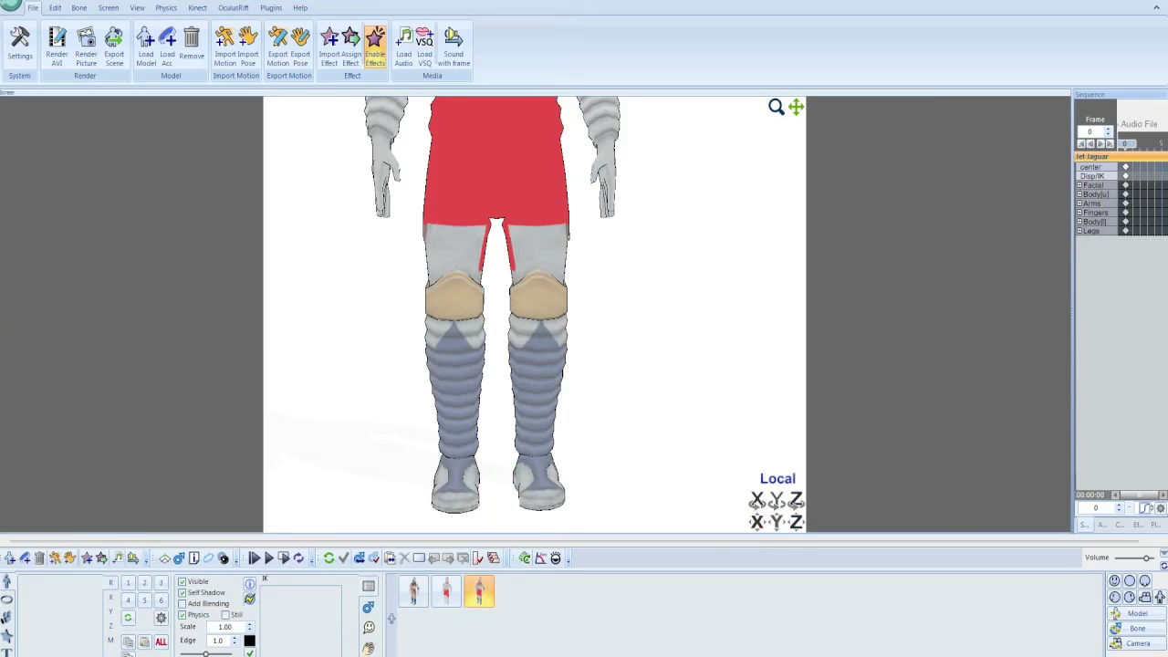
key("alt+Tab")
right_click(1095, 435)
key("Escape")
key("alt+Tab")
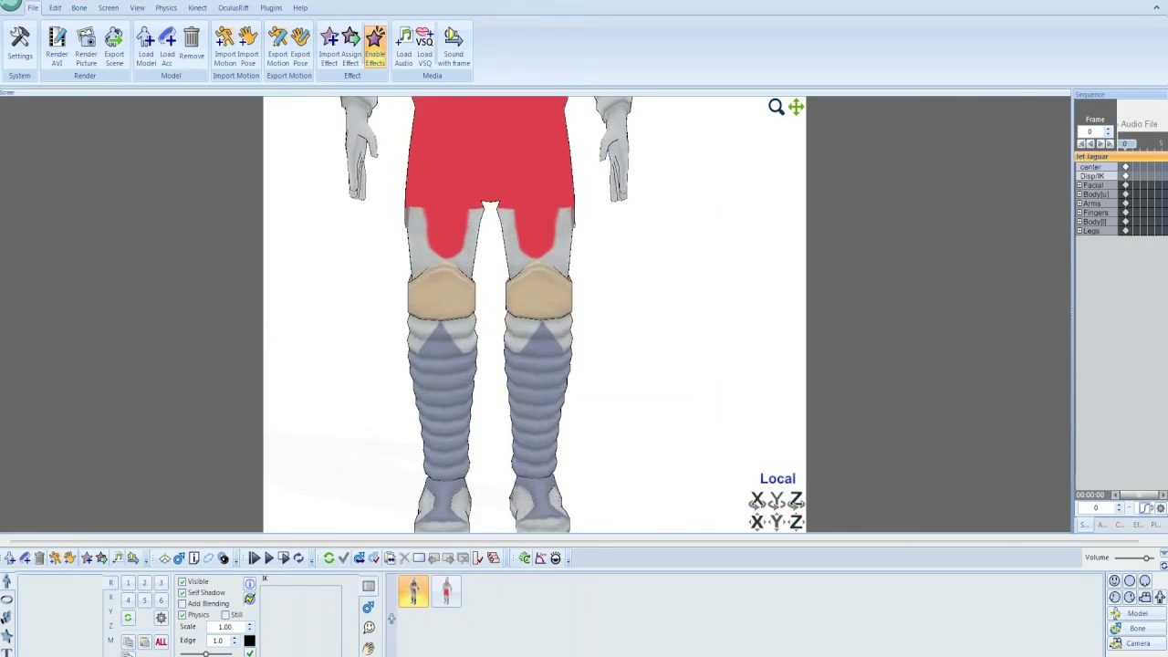
Compare the front of the model's legs in MikuMikuMoving with the suit pattern in the reference image.
key("alt+Tab")
key("alt+Tab")
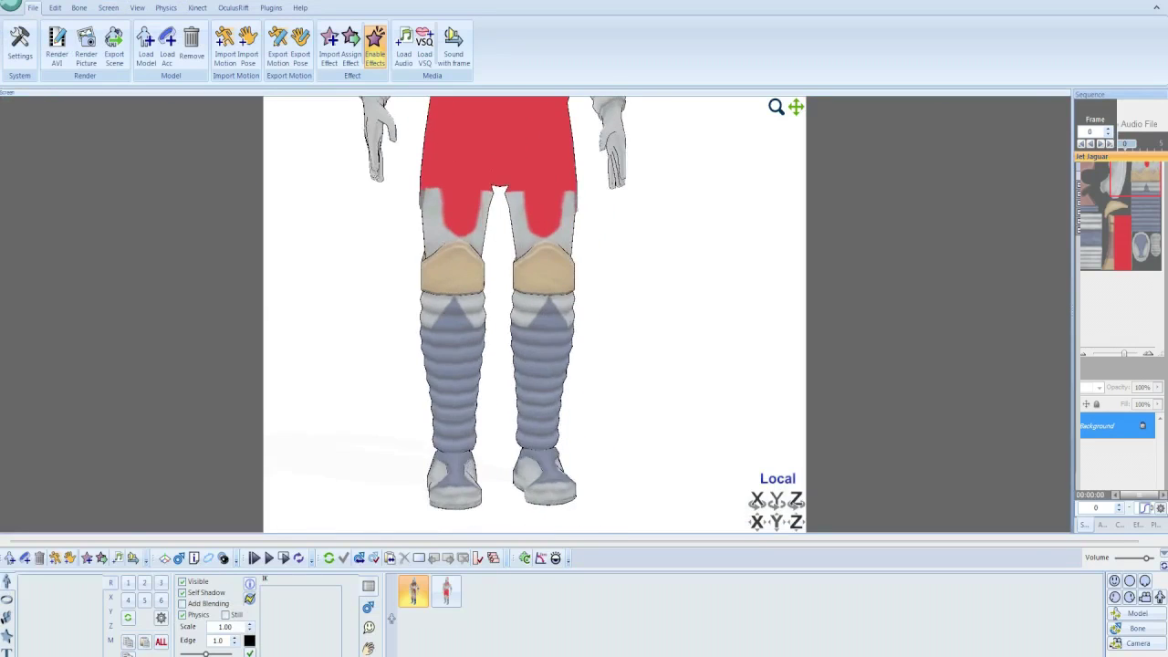
key("alt+Tab")
key("ctrl+Tab")
key("alt+Tab")
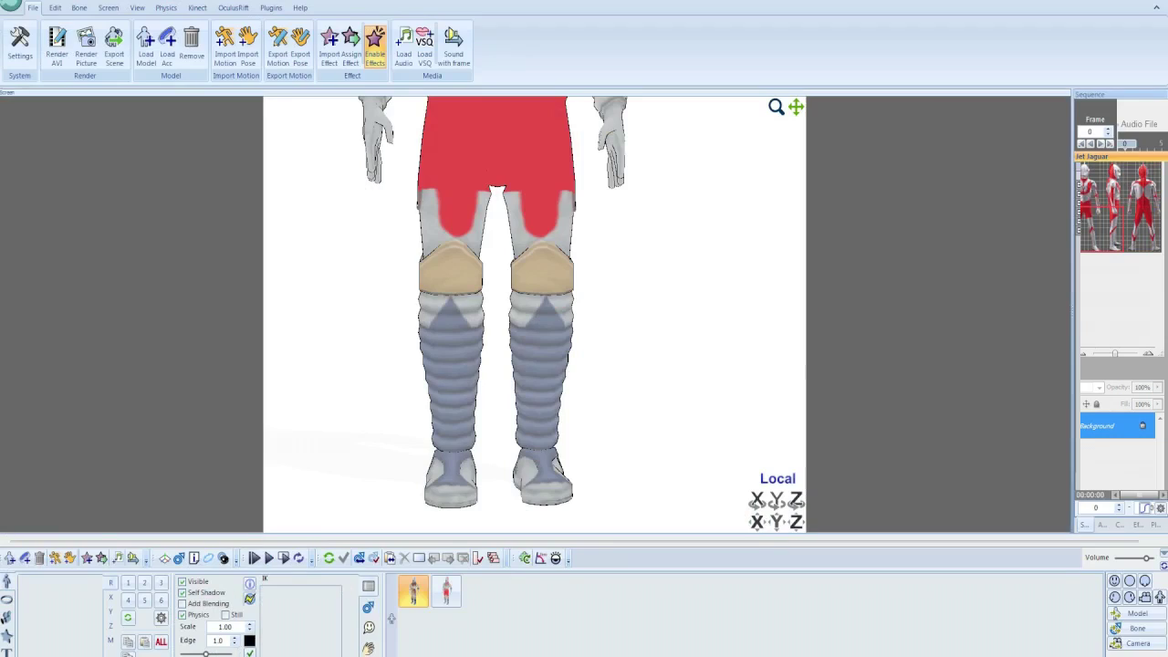
key("alt+Tab")
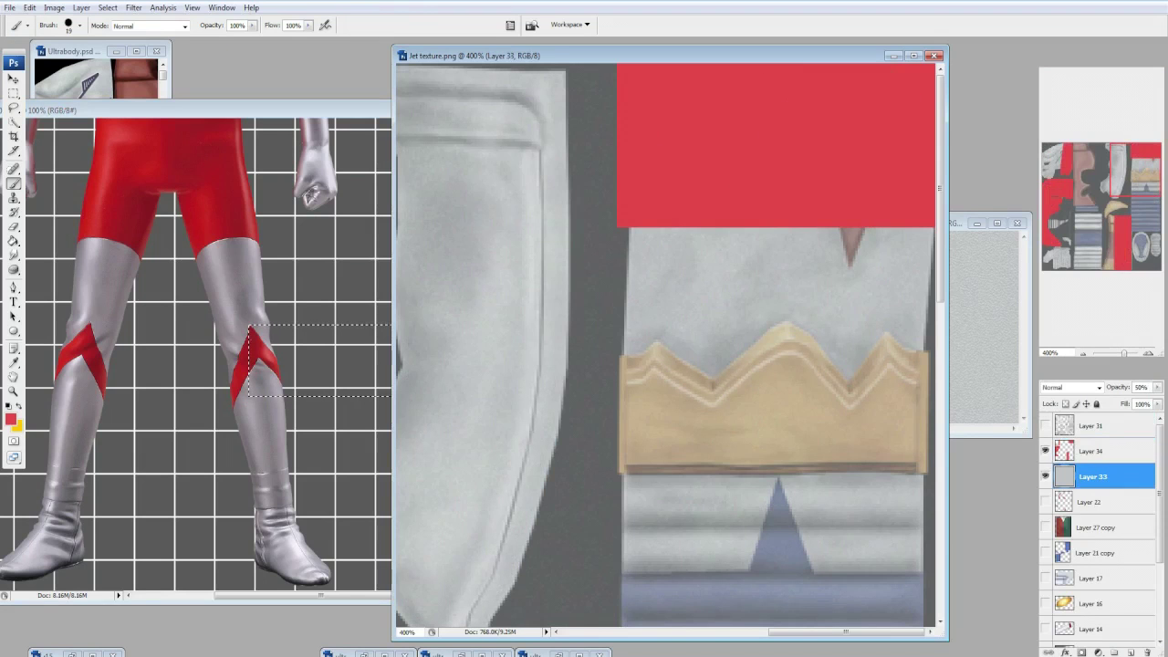
Brush red bands down both side edges of the thigh piece on Layer 34, following the reference's side and back leg pattern.
key("ctrl+Tab")
scroll(196, 356, "right", 5)
key("ctrl+Tab")
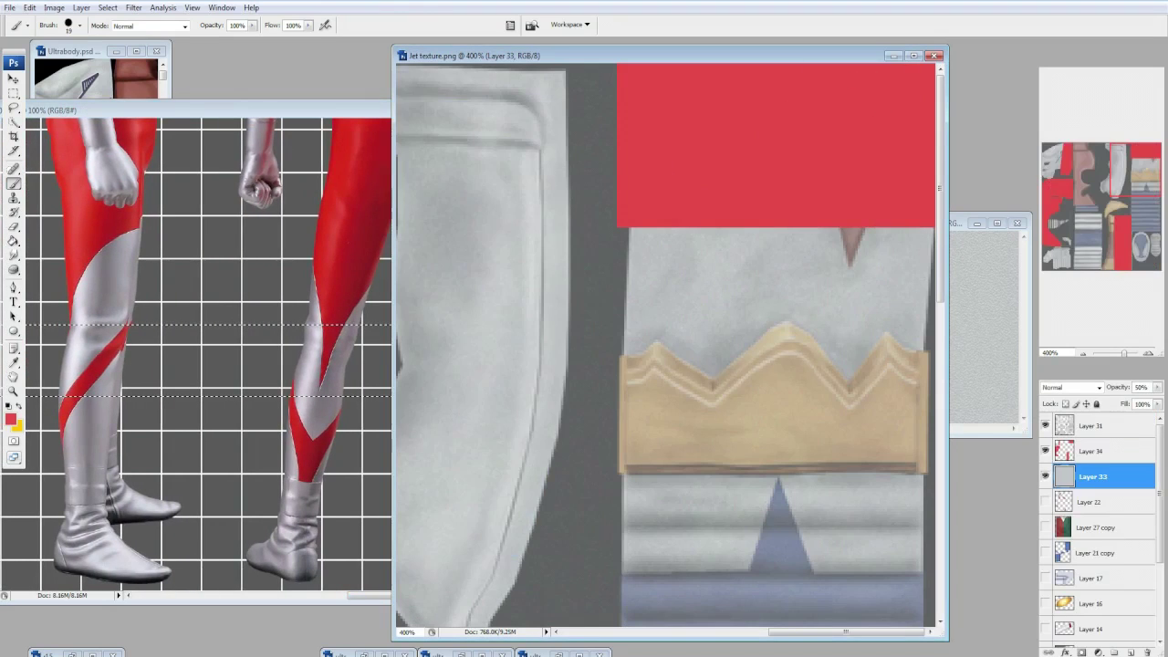
left_click_drag(629, 194, 609, 402)
key("ctrl+z")
key("alt+bracketright")
left_click_drag(643, 201, 613, 400)
left_click_drag(917, 415, 912, 228)
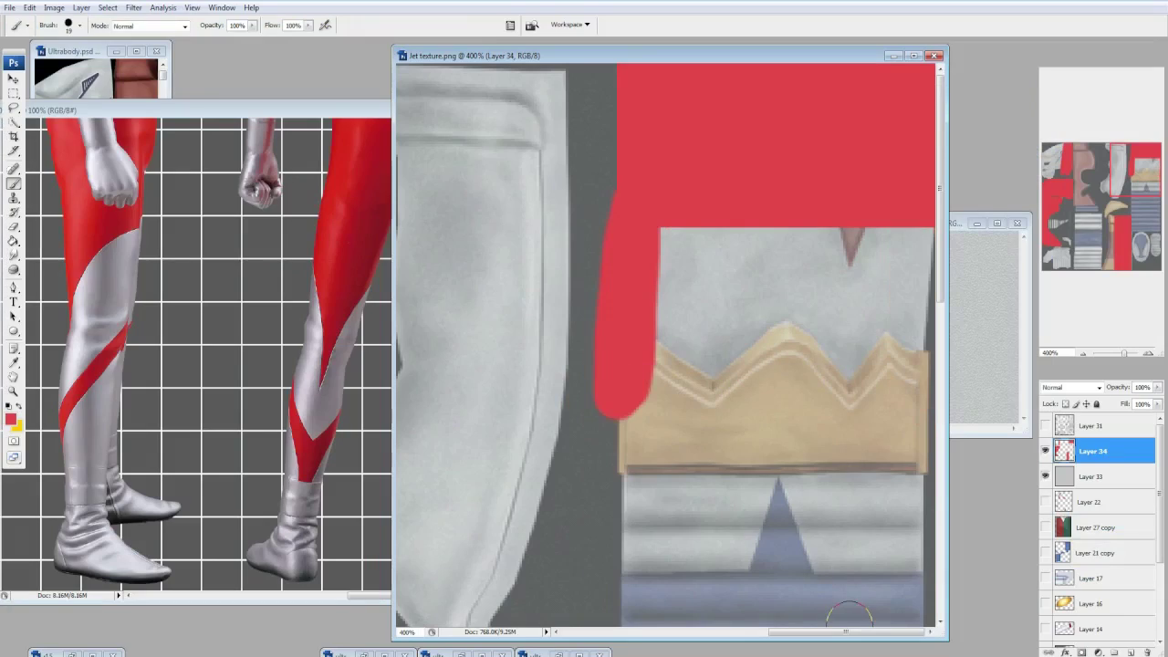
Brush the red around the grey thigh area into a rounded arch, and show the wireframe layer over it.
scroll(897, 497, "down", 2)
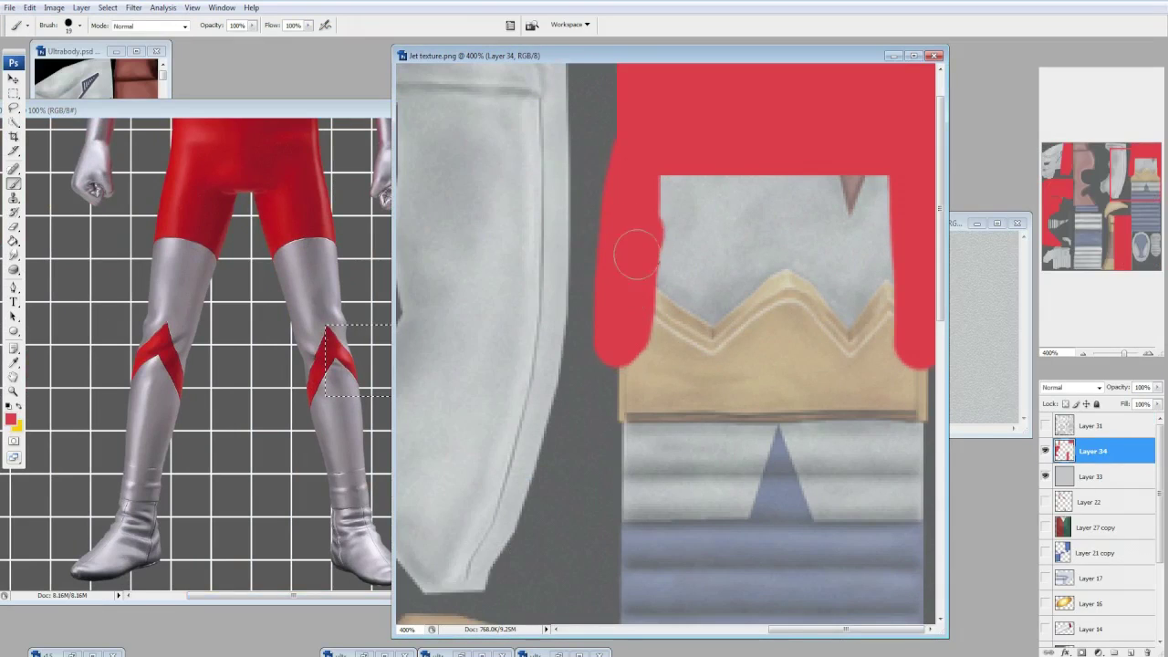
key("ctrl+z")
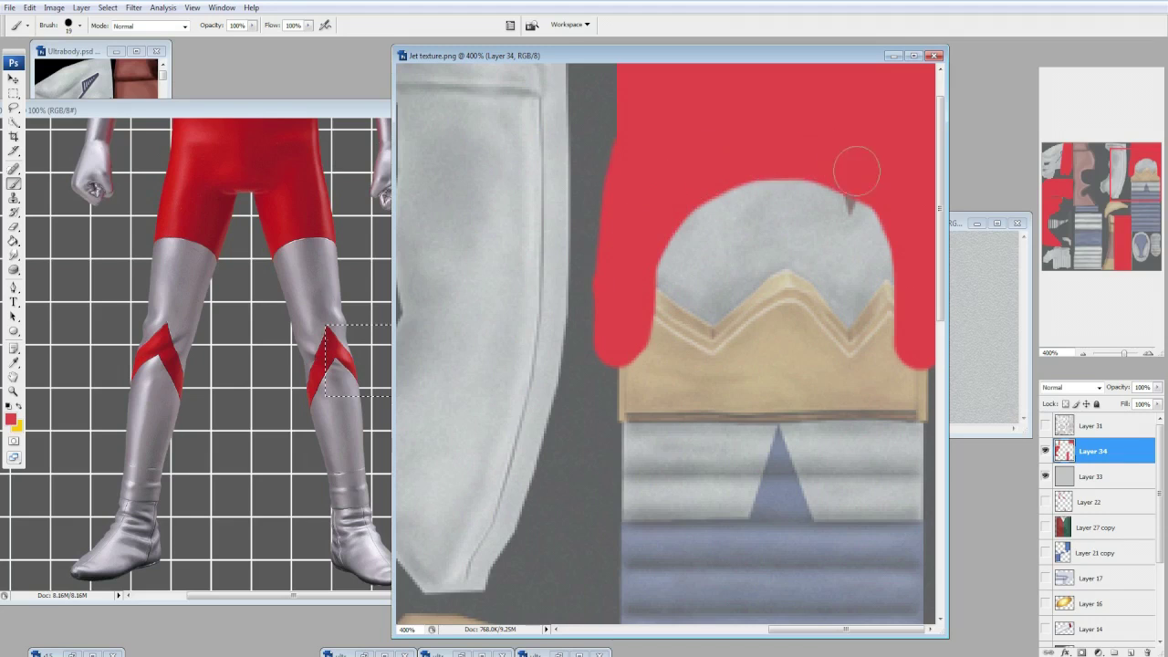
left_click(1044, 425)
key("m")
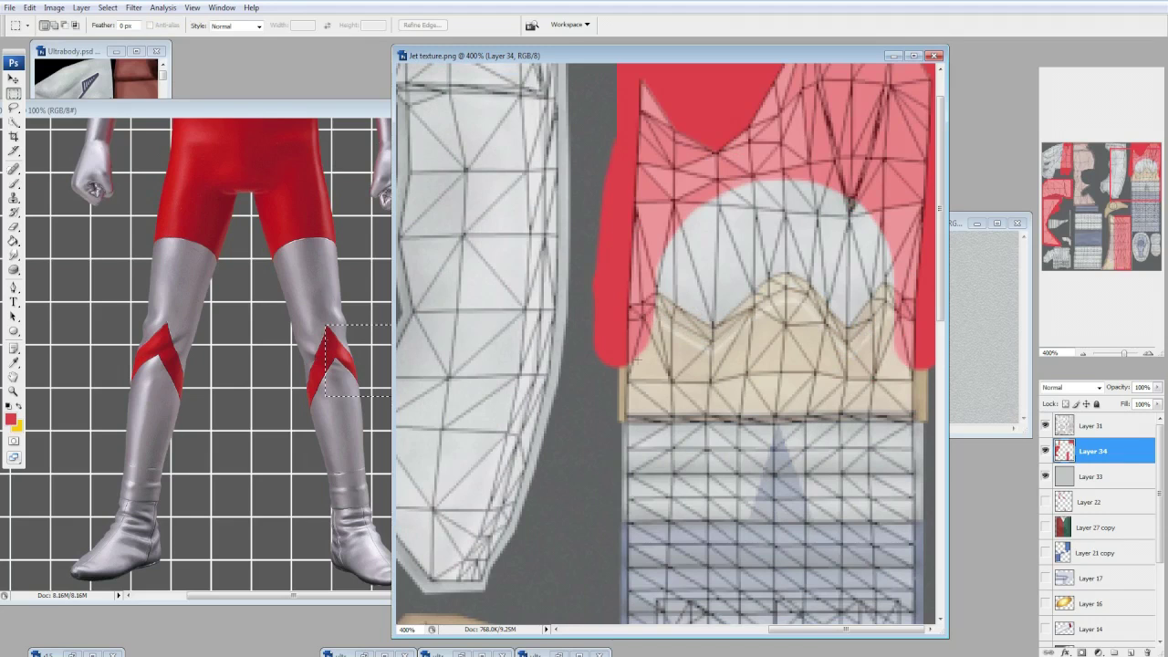
key("e")
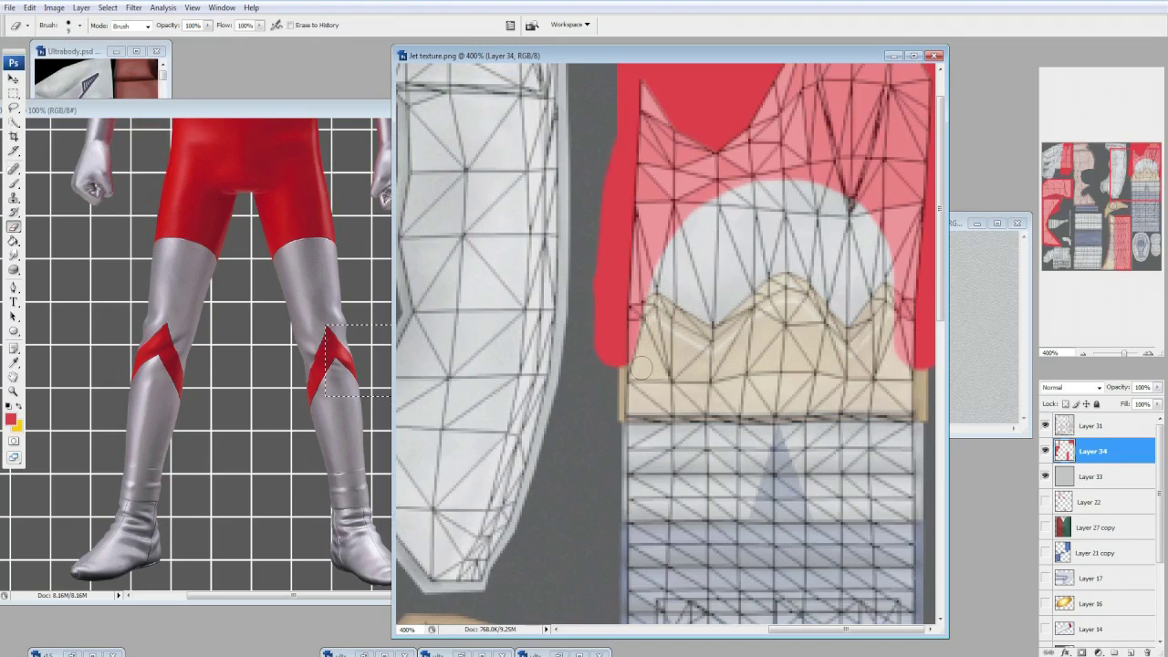
Check the reference's side leg view, and brush the red side bands down into tapering points across the tan knee band.
key("ctrl+Tab")
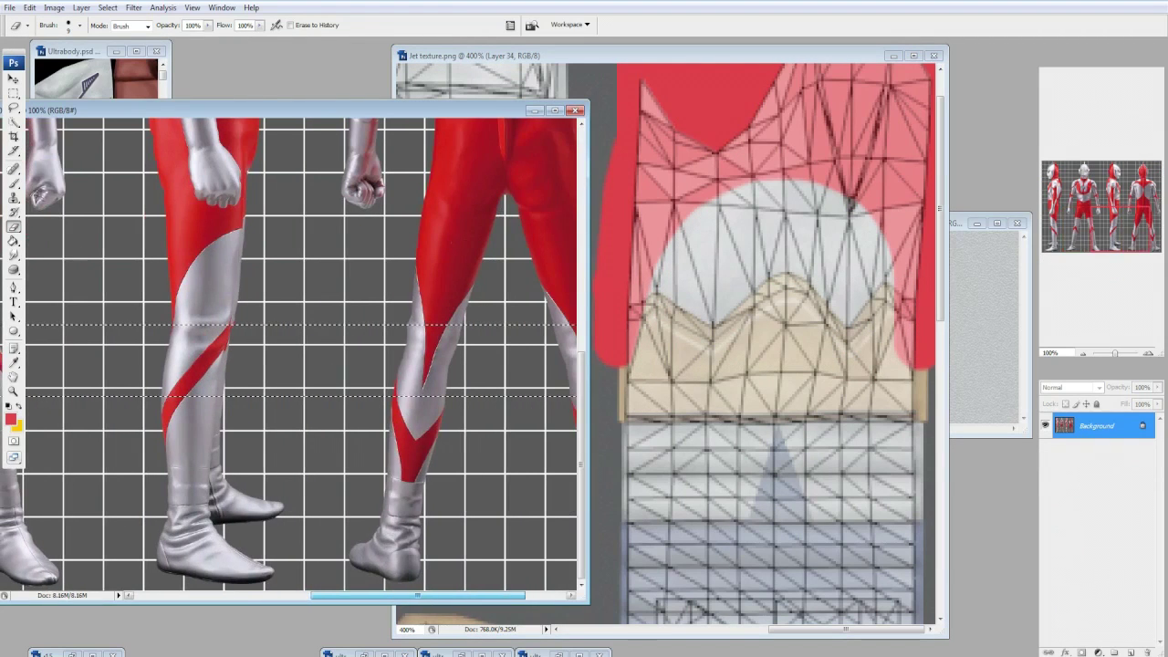
key("alt+Tab")
key("alt+Tab")
key("ctrl+Tab")
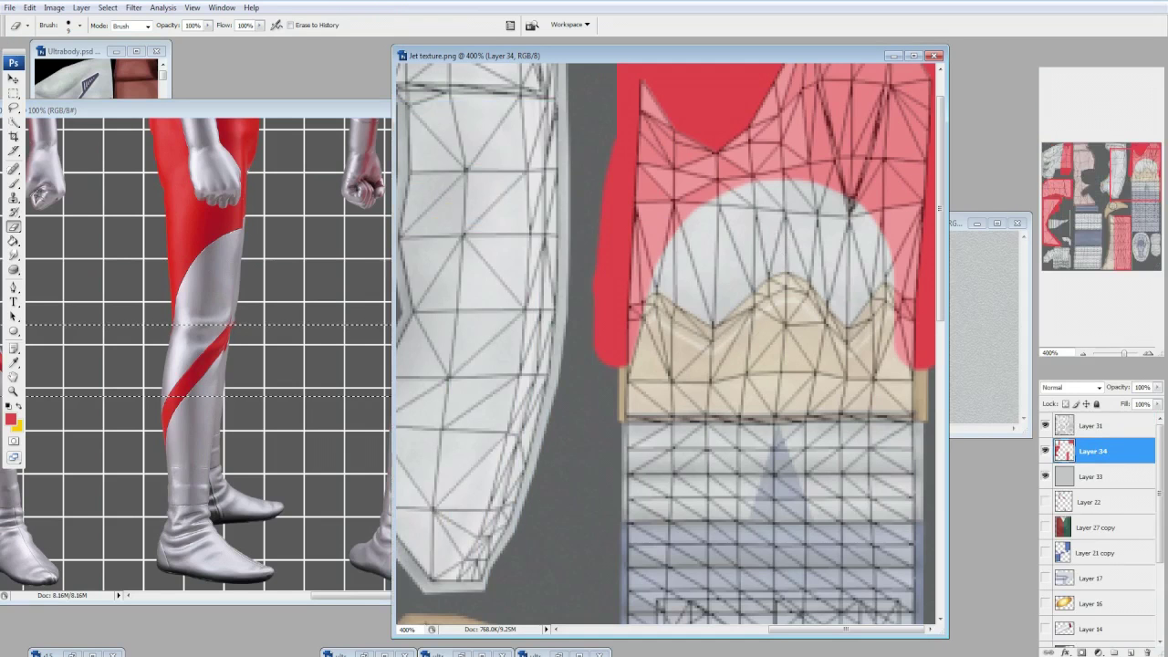
key("b")
left_click(80, 26)
left_click(789, 148)
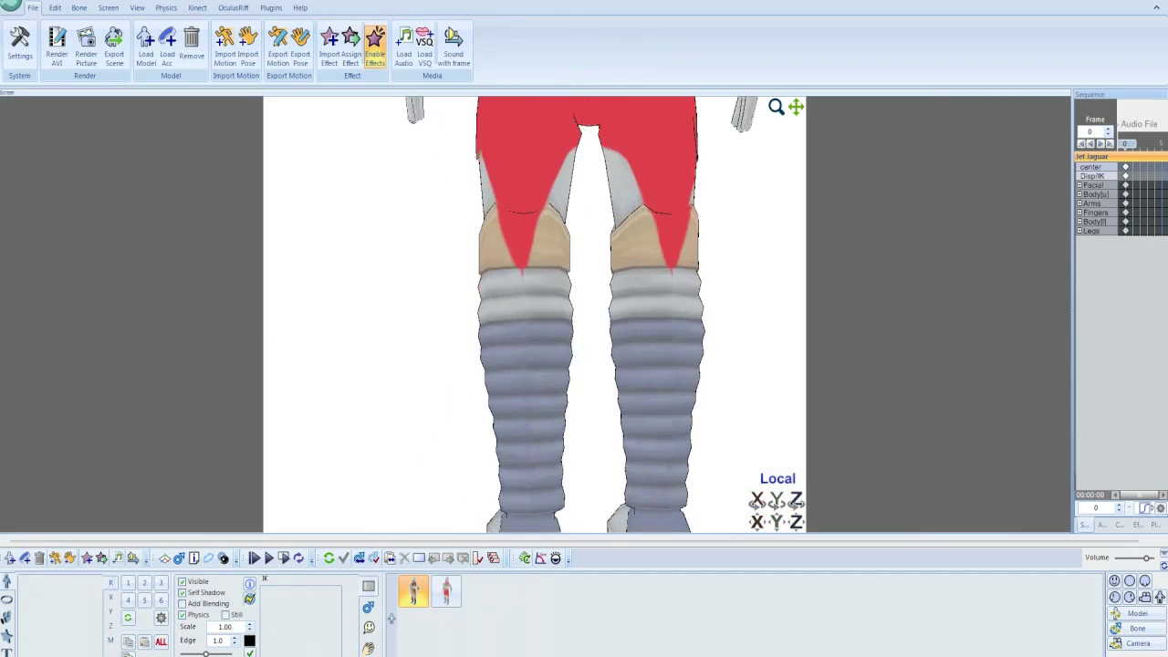
Inspect the tapering red shapes on the model's legs in MikuMikuMoving, and return to the texture in Photoshop.
key("alt+Tab")
key("alt+Tab")
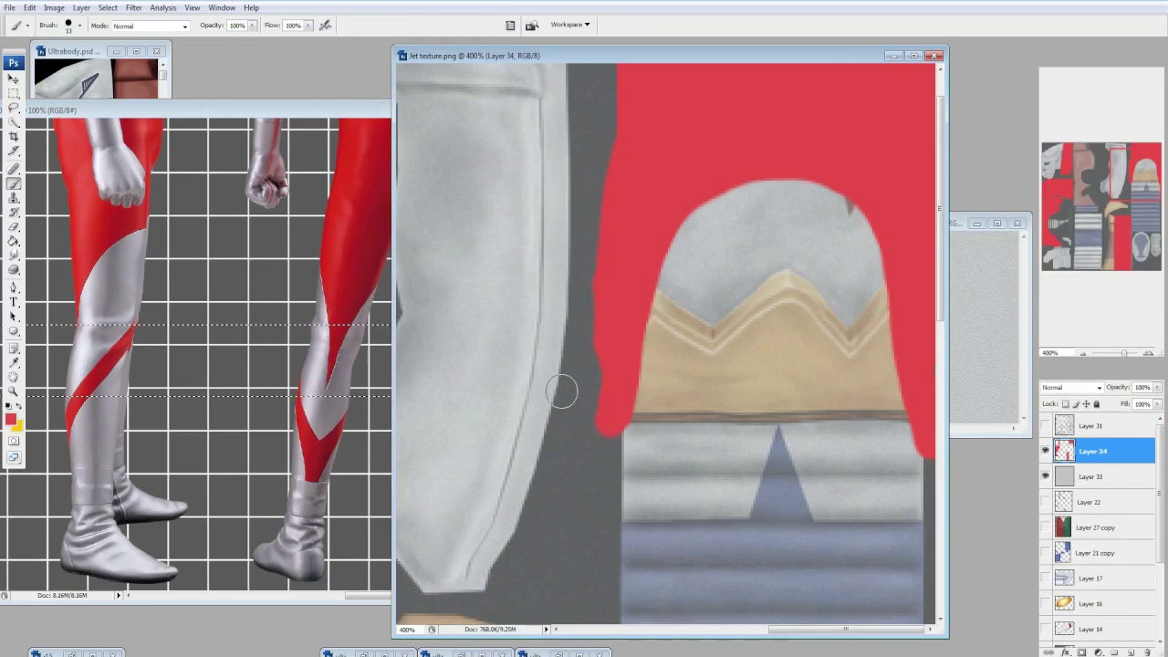
key("alt+Tab")
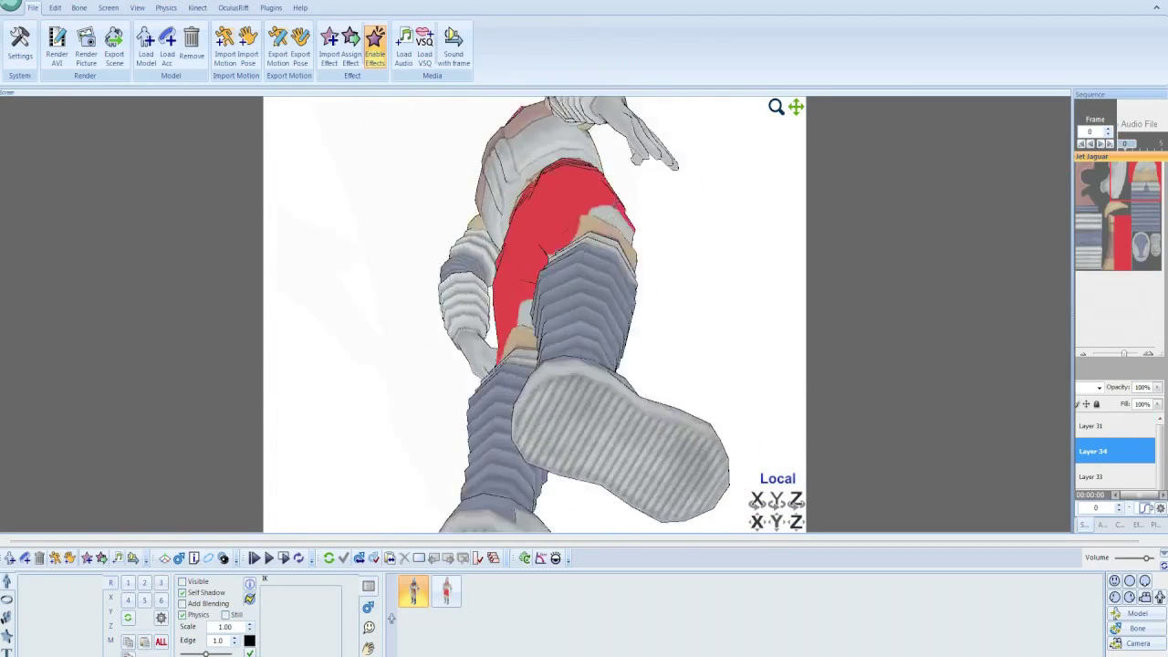
key("alt+Tab")
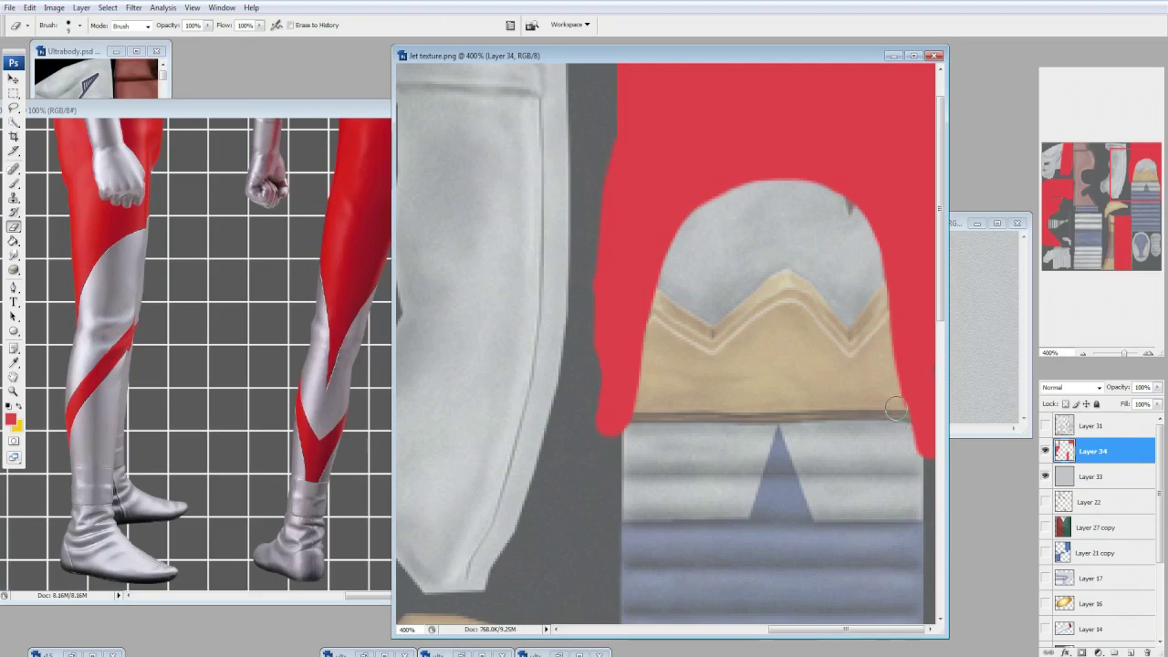
Reshape the red arch's edges into straighter tapers and extend both side bands down to the blue ribbed area.
left_click(1044, 425)
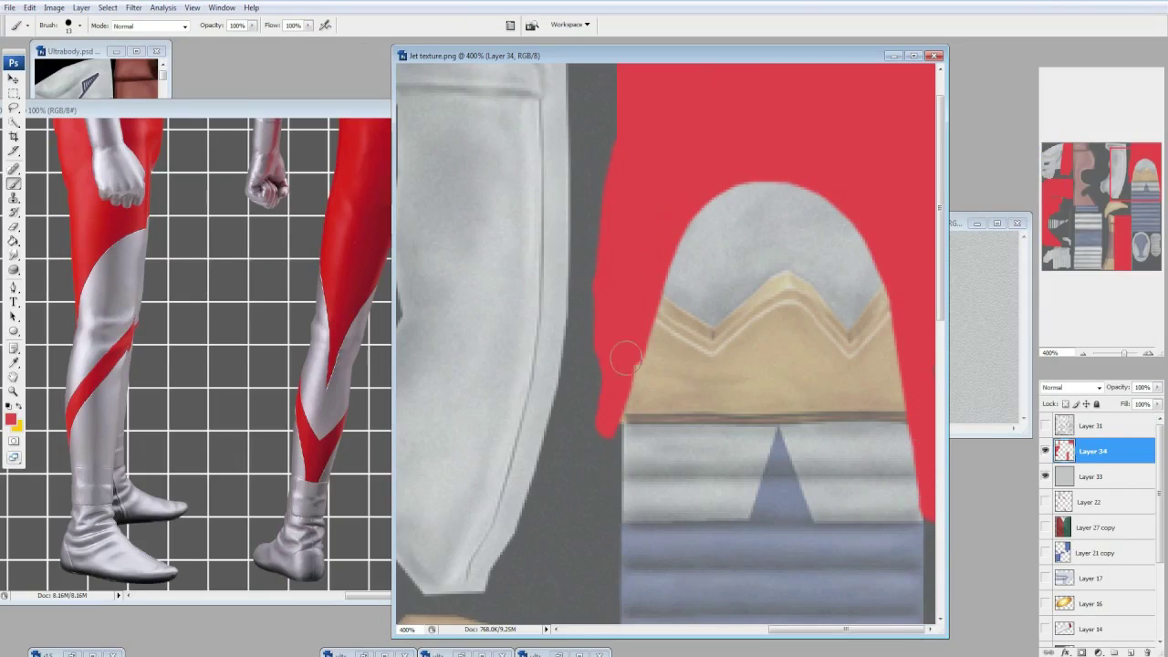
left_click_drag(630, 343, 604, 518)
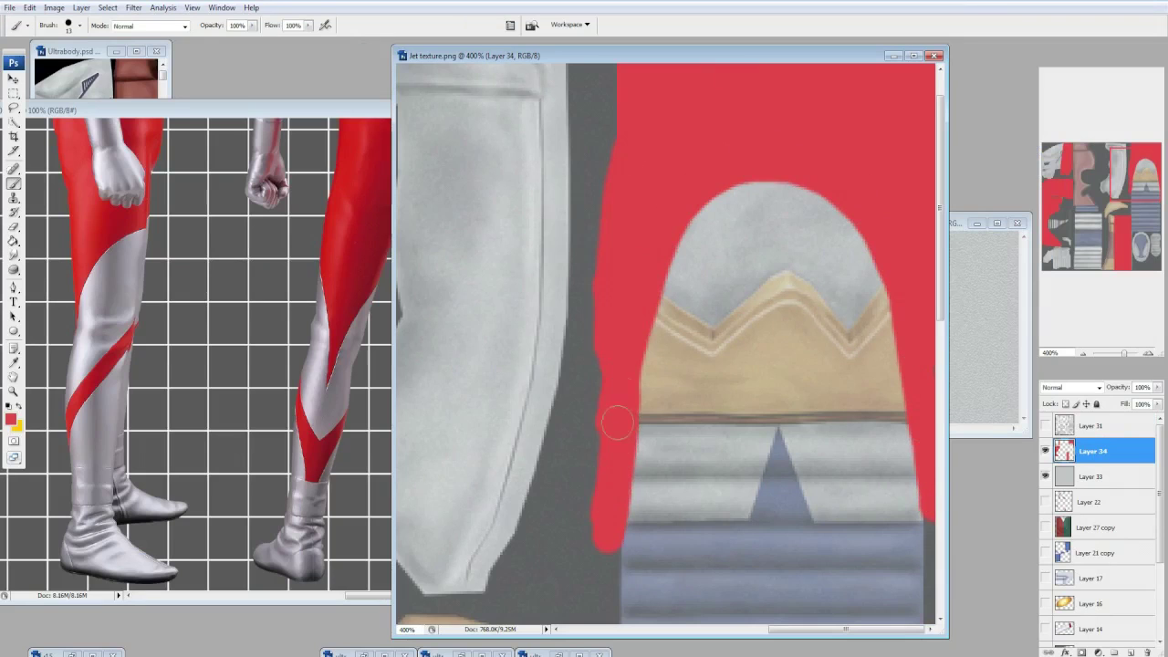
Reload the Jet Jaguar model in MikuMikuMoving to check the red leg pattern from the side, and return to the texture.
key("alt+Tab")
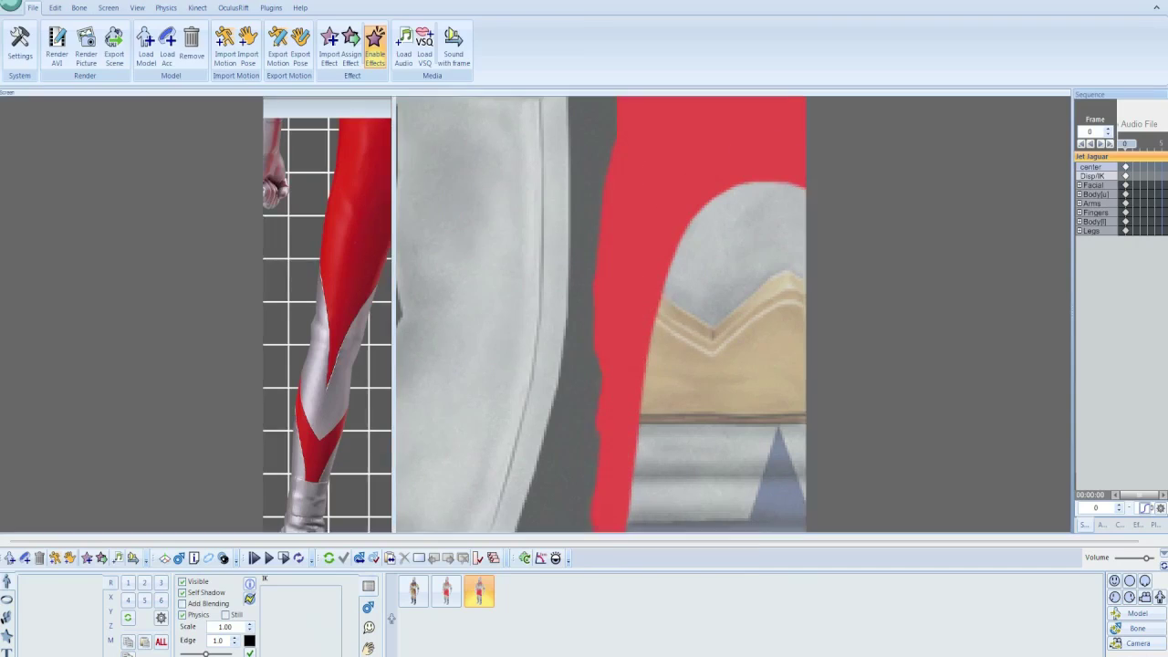
key("Return")
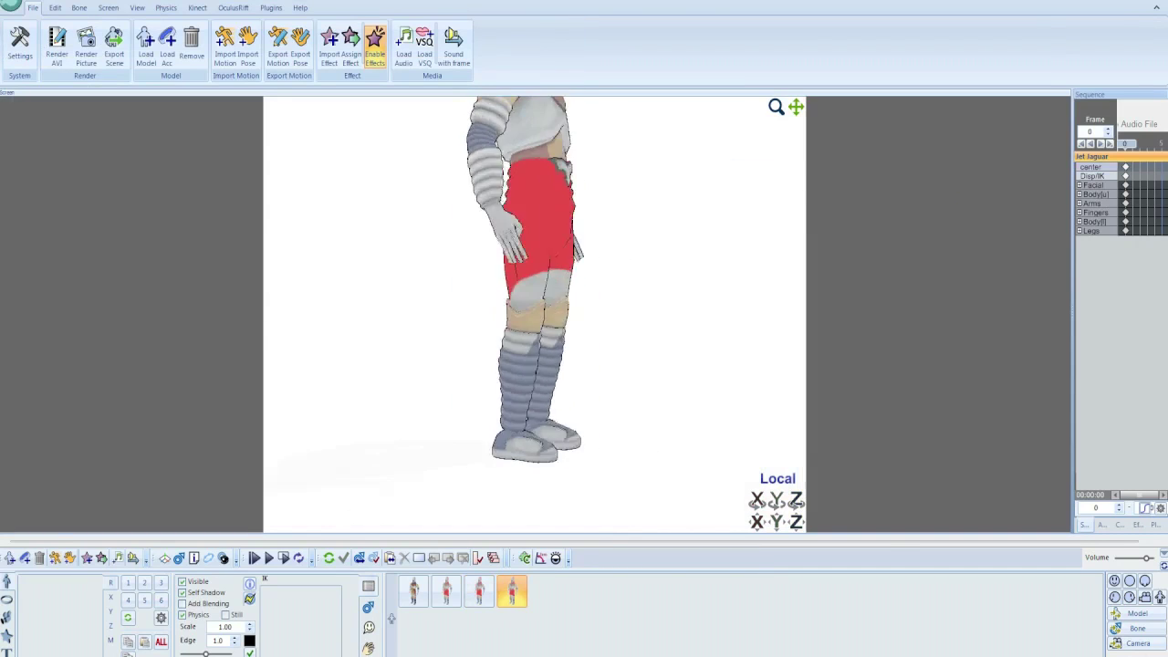
key("alt+Tab")
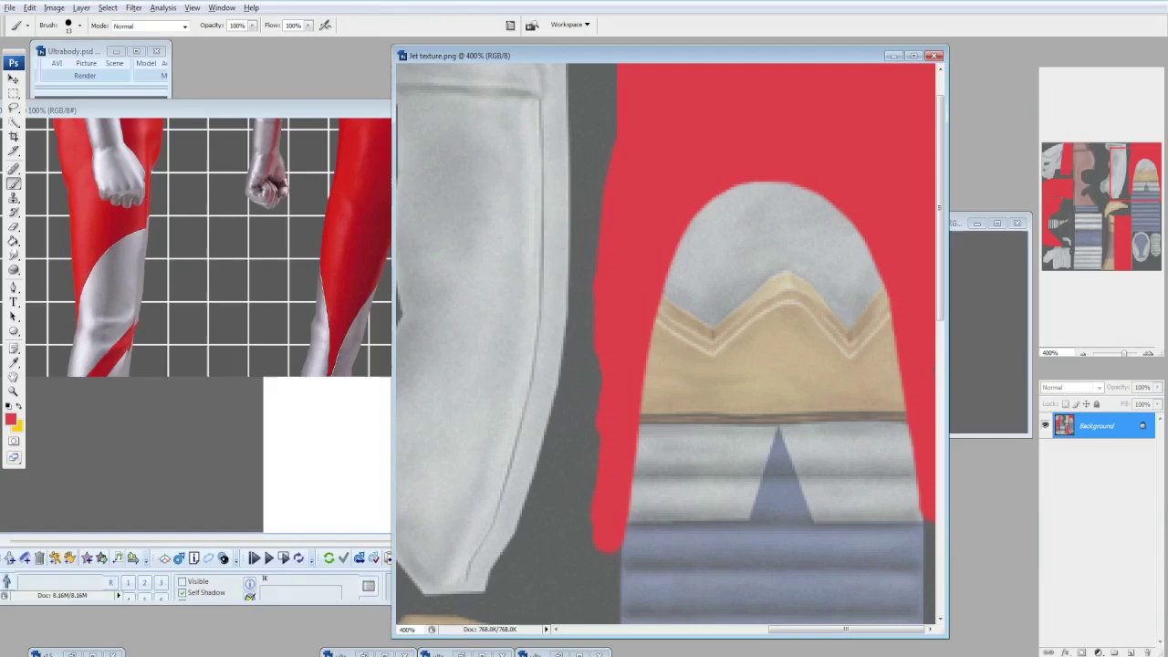
key("alt+Tab")
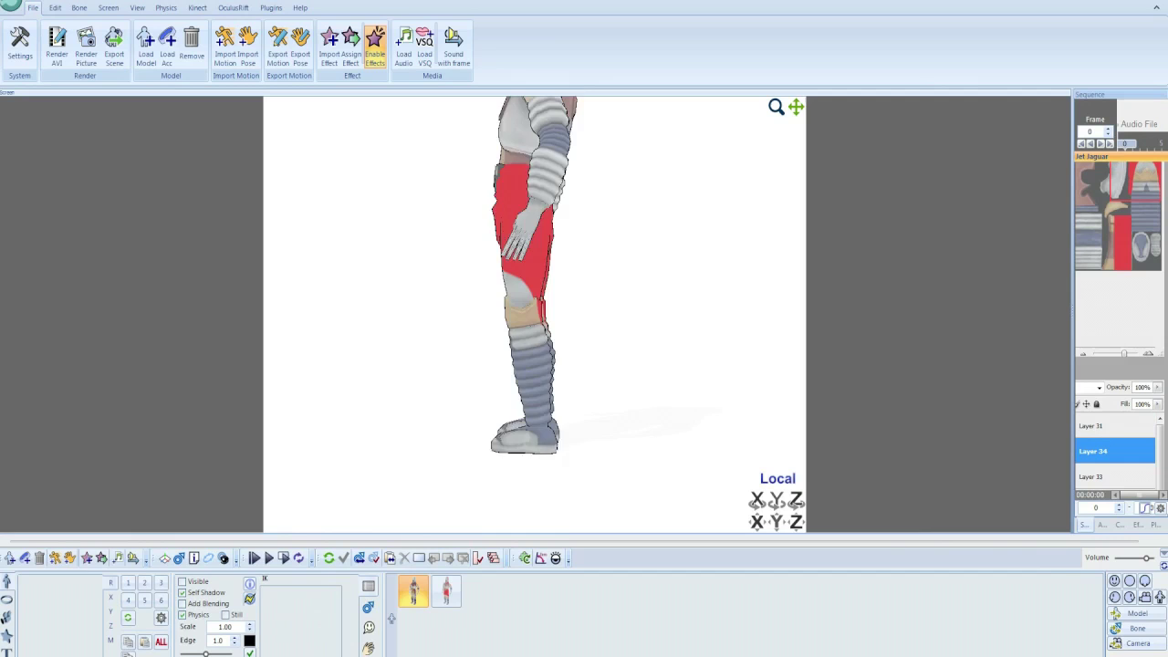
key("alt+Tab")
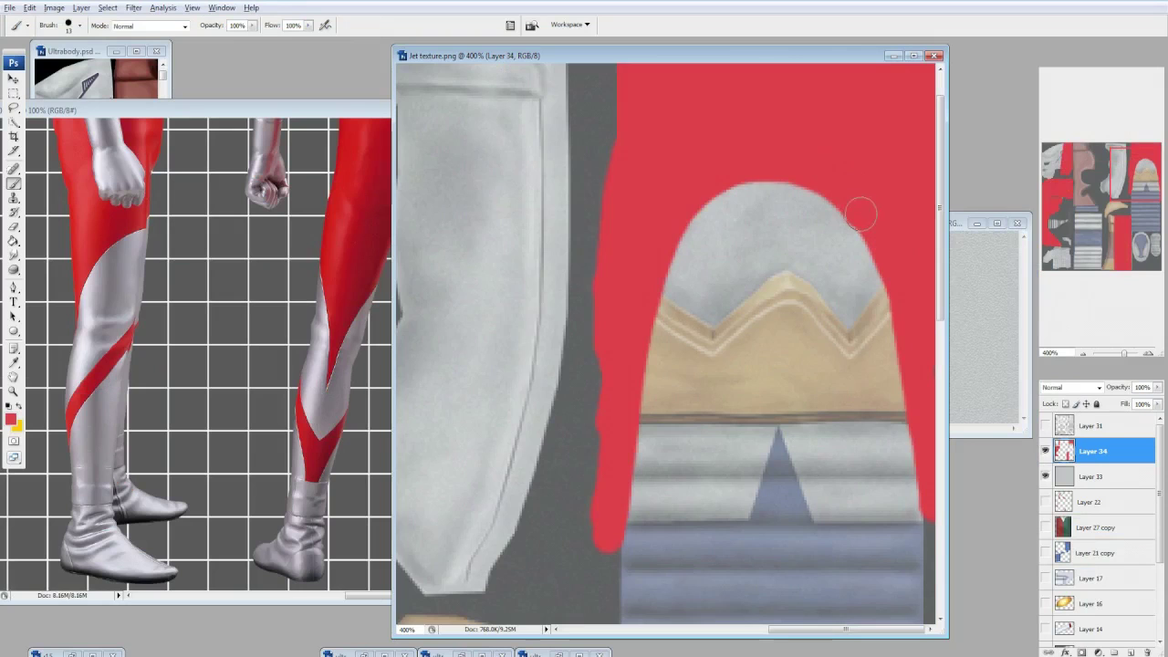
Touch up the upper curve of the red arch, save the texture, and reload the Jet Jaguar model in MikuMikuMoving.
key("ctrl+s")
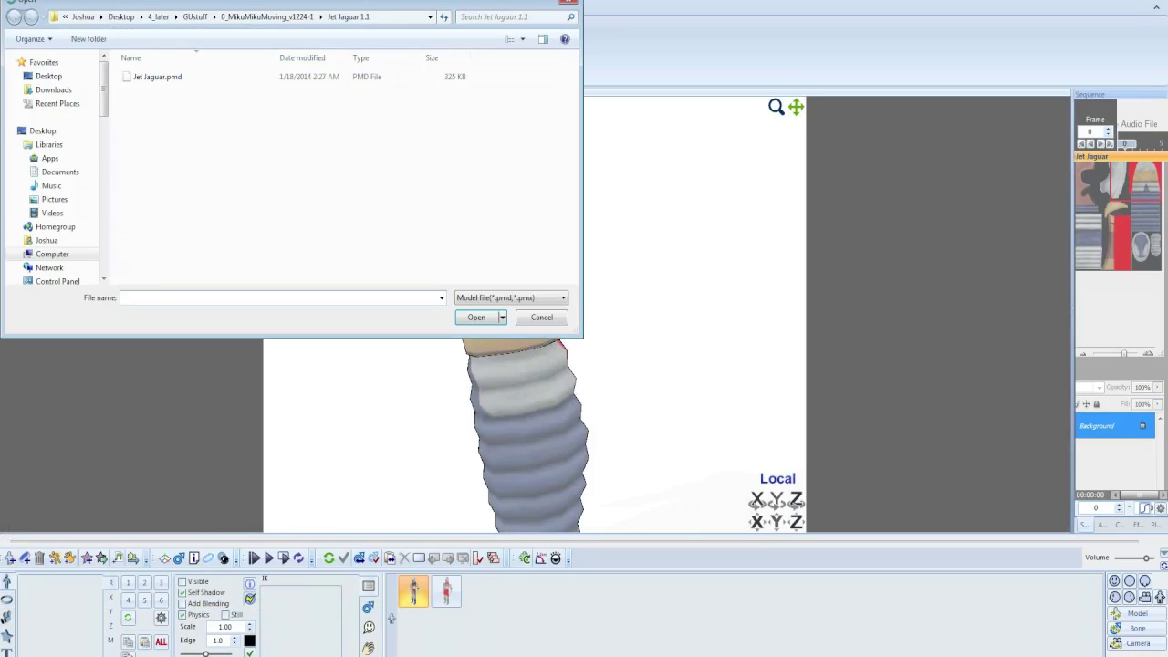
key("Return")
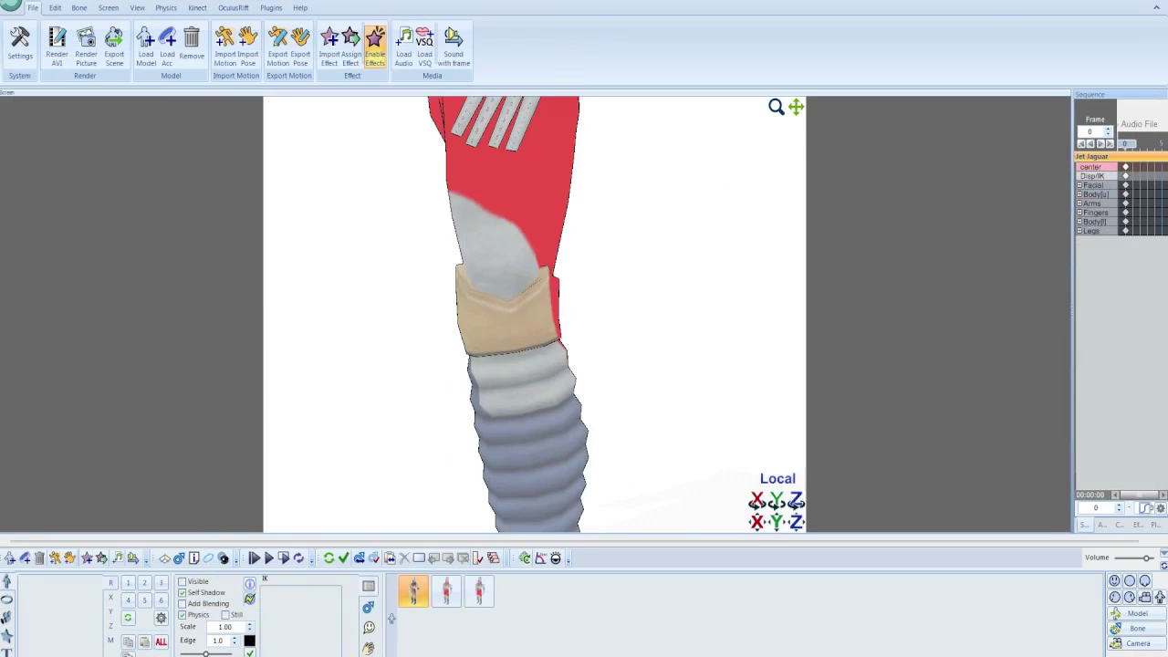
key("alt+Tab")
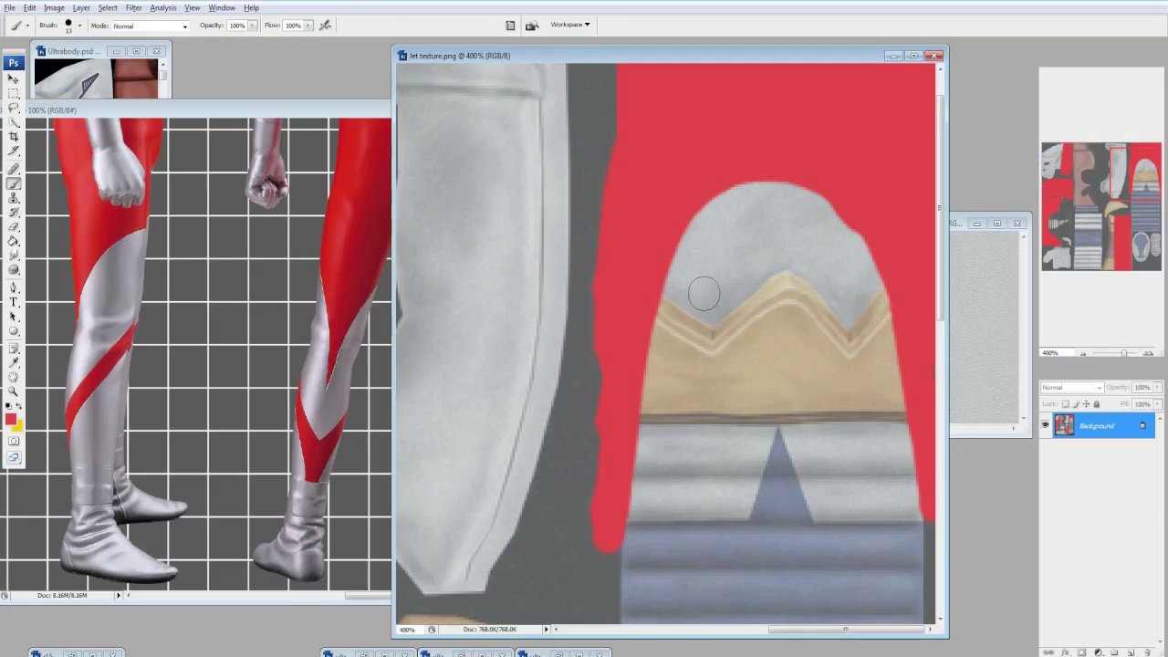
key("ctrl+s")
key("Return")
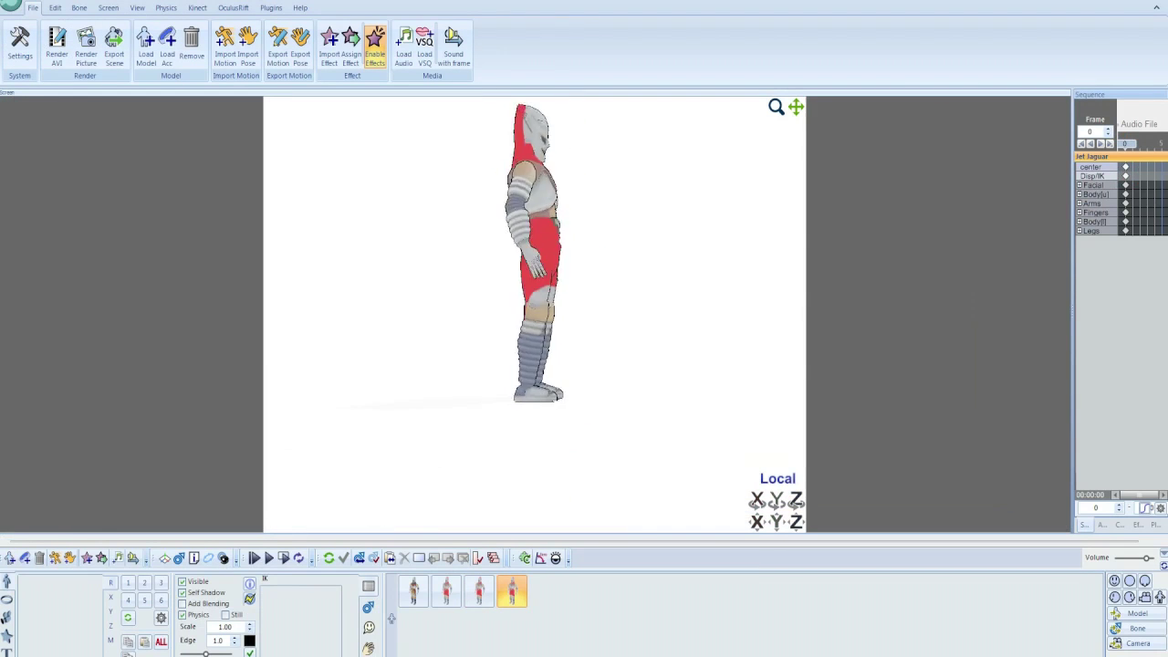
Inspect the red leg pattern up close in MikuMikuMoving and reload the Jet Jaguar model with the current texture.
scroll(538, 365, "up", 6)
key("alt+Tab")
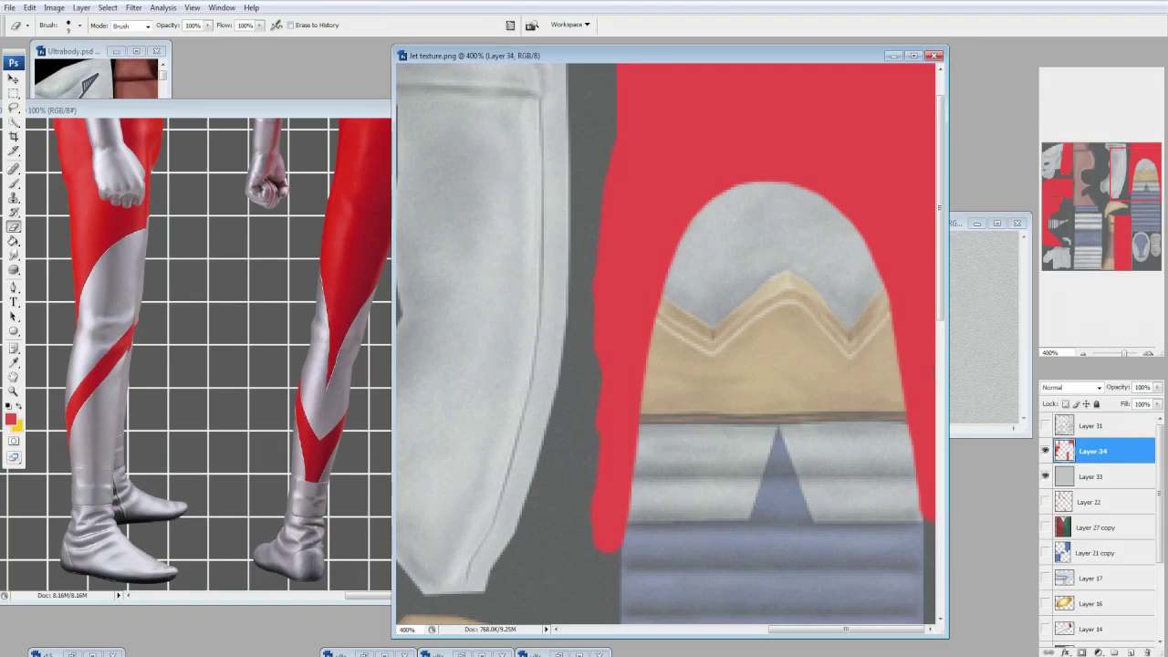
key("b")
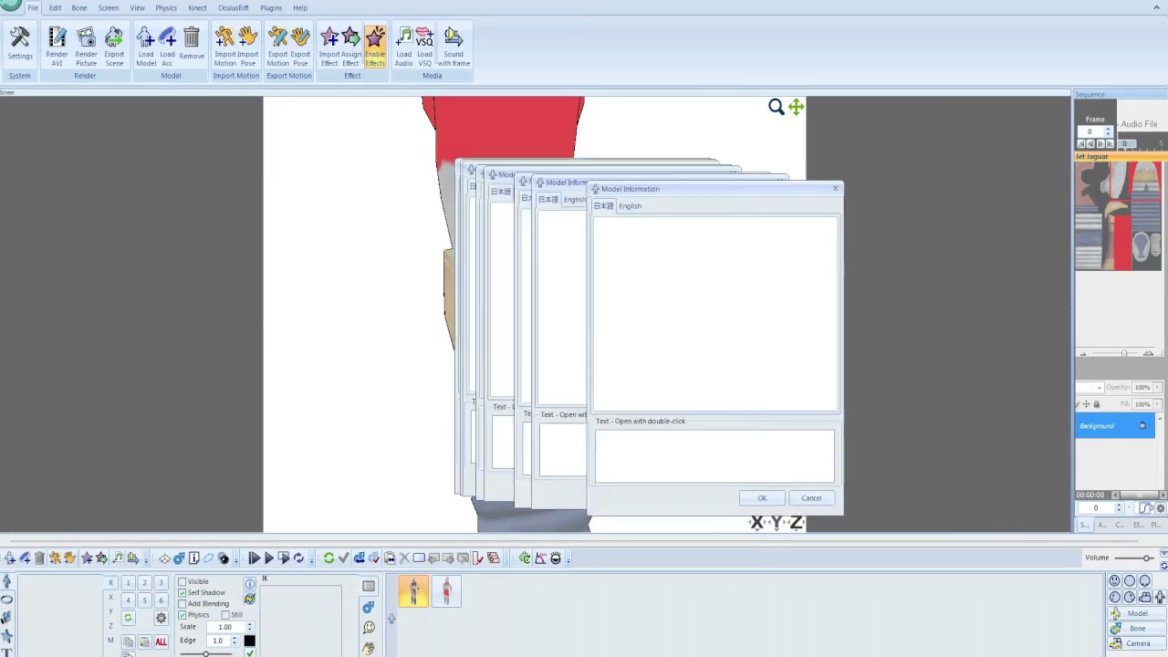
key("Return")
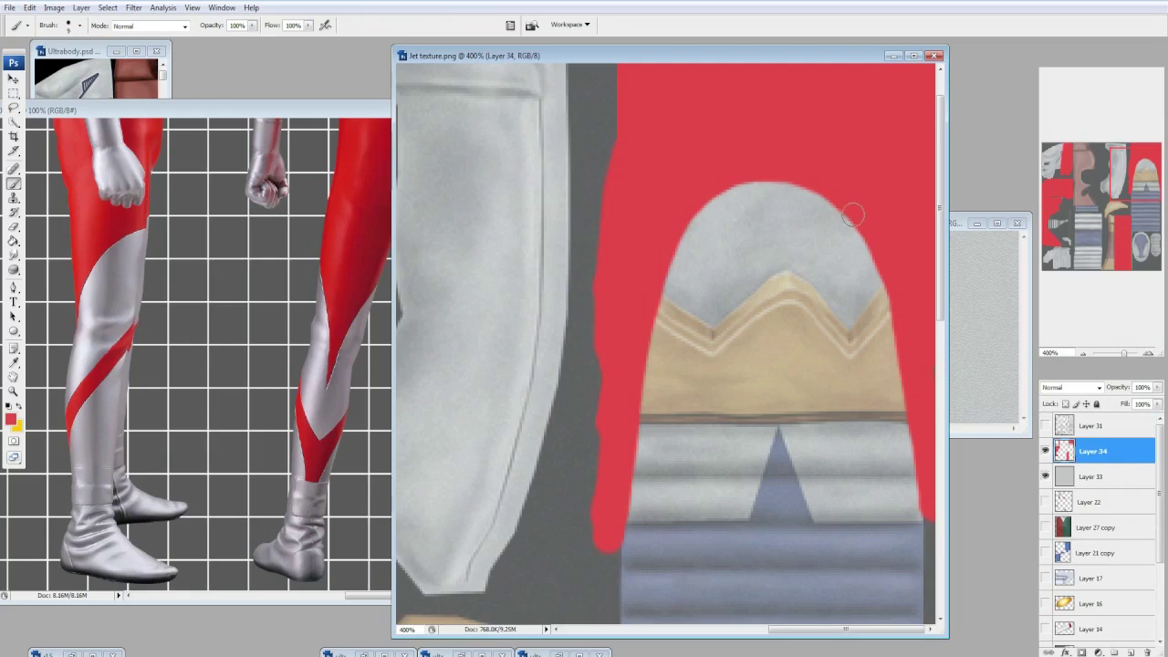
Refine the right shoulder of the red arch's curve in Photoshop, save the texture, and check the knee area in MikuMikuMoving.
key("ctrl+s")
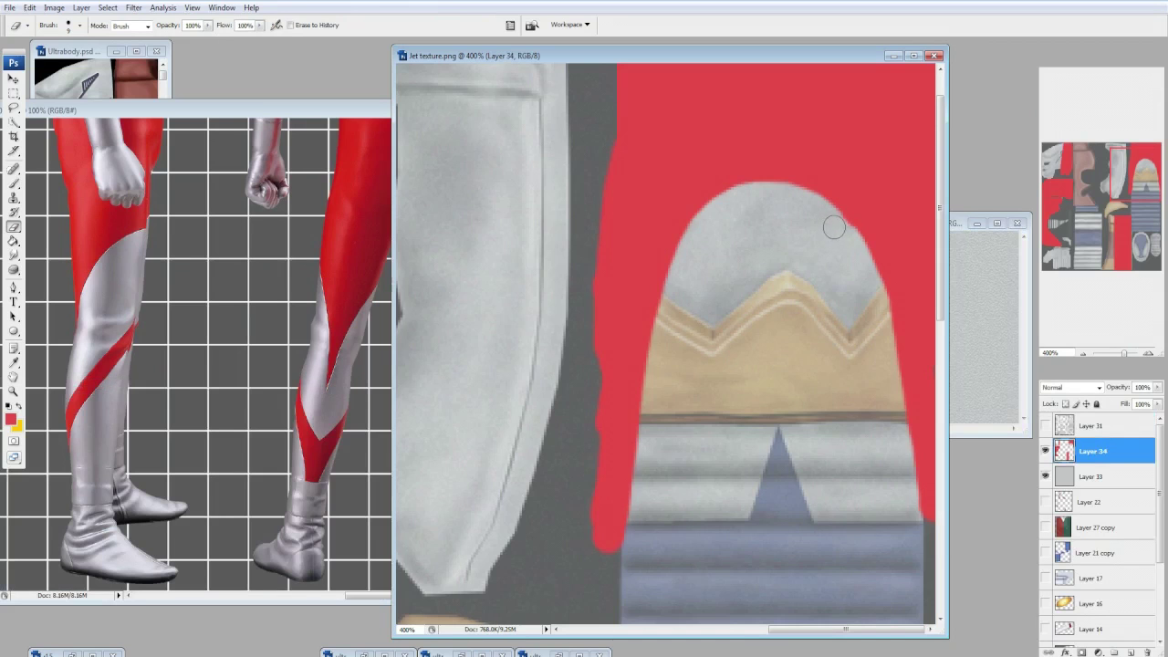
key("ctrl+s")
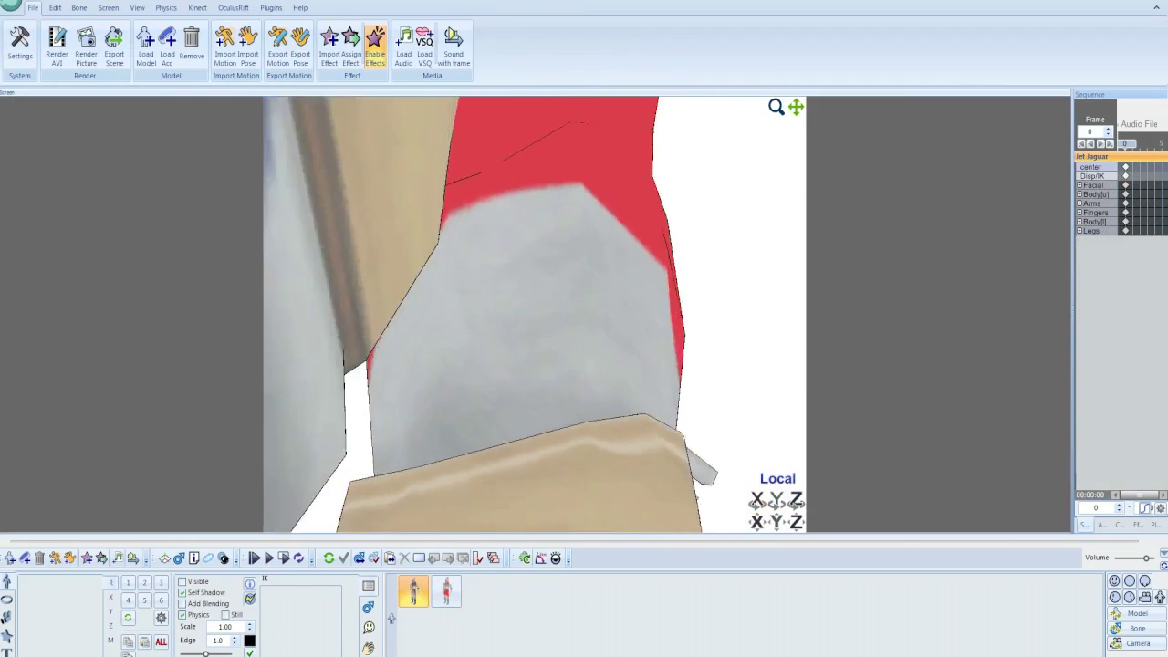
left_click_drag(633, 487, 464, 287)
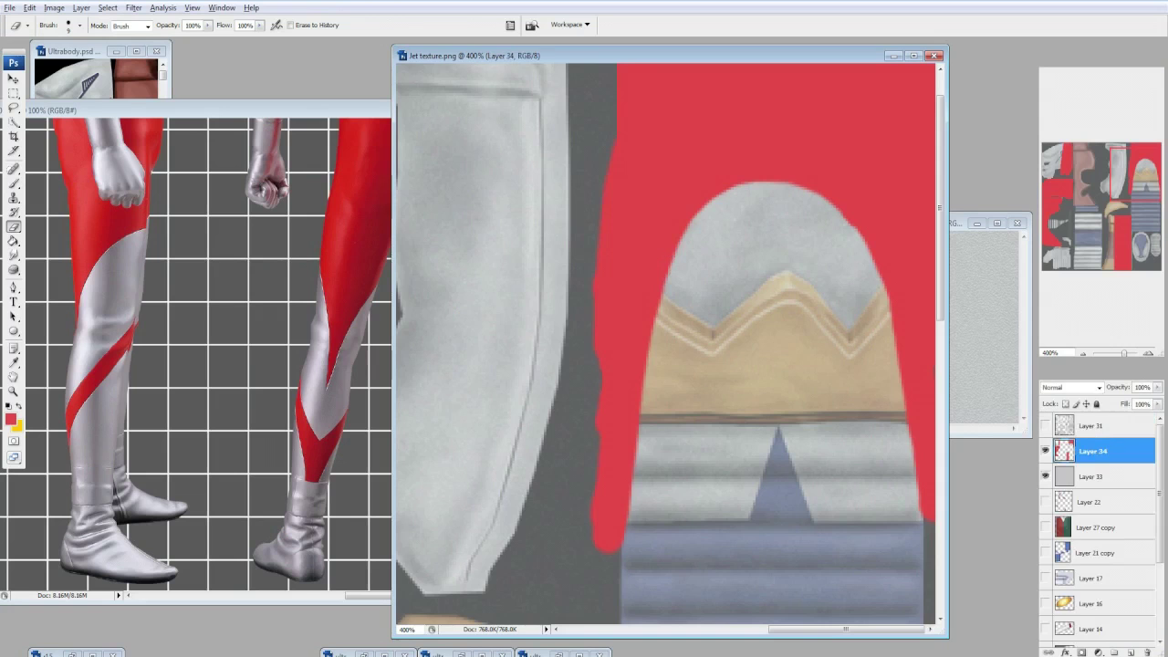
Copy the red arch from Layer 34 onto a new layer in Photoshop and flip the copy horizontally.
right_click(1095, 451)
key("v")
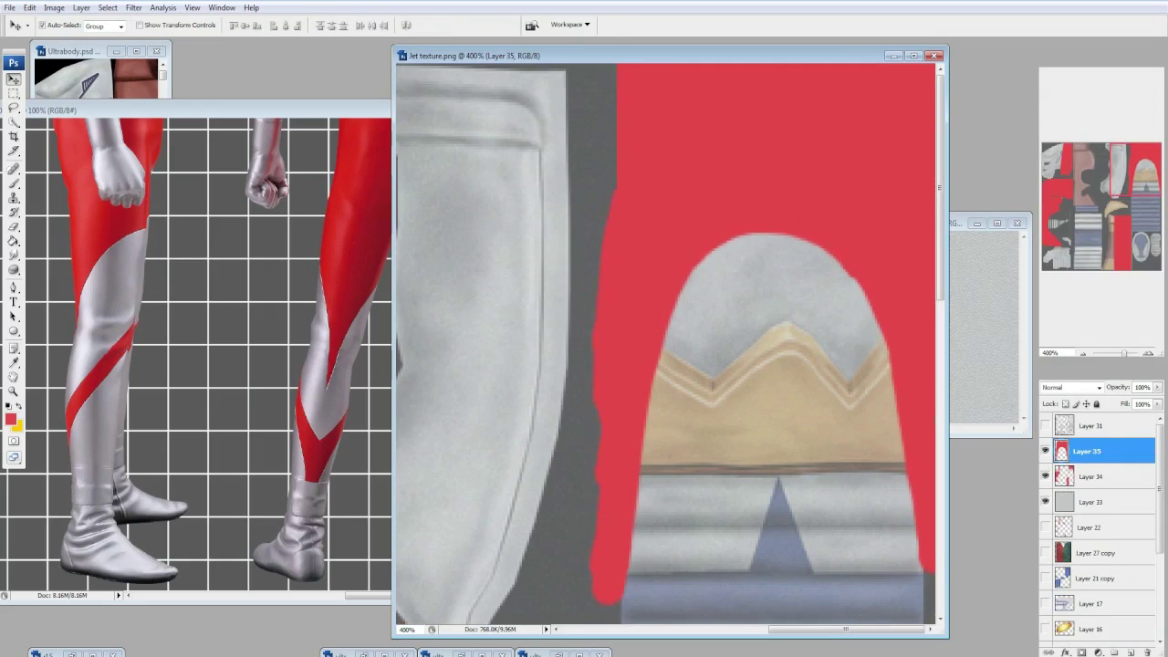
key("ctrl+t")
right_click(759, 197)
left_click(794, 368)
key("Return")
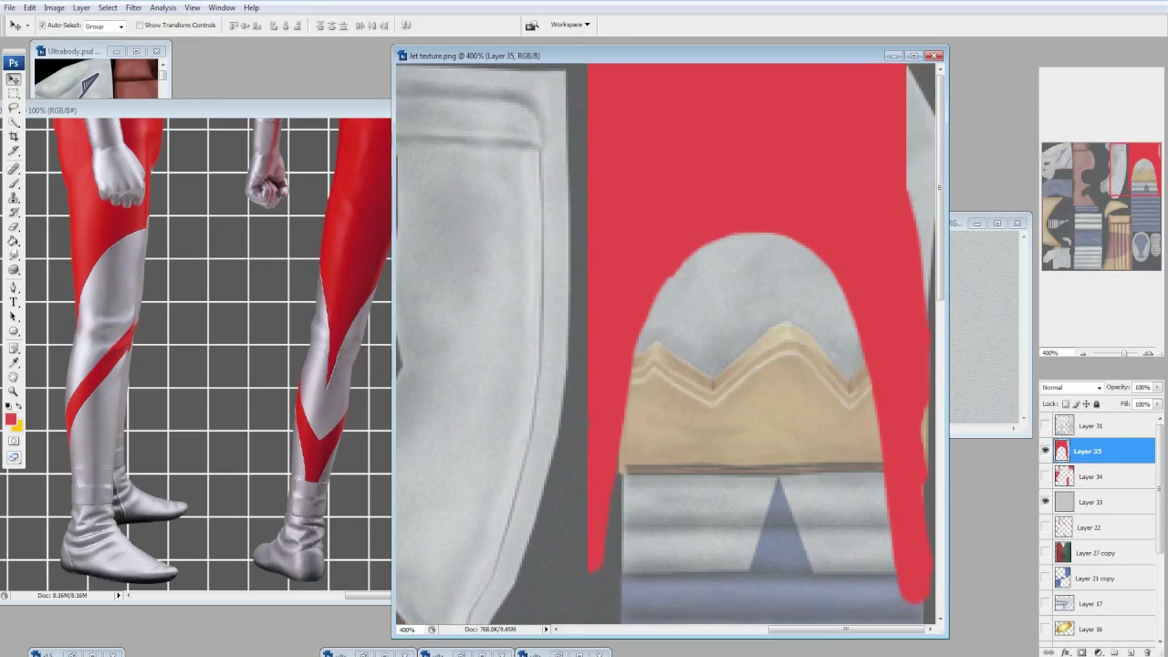
Nudge the mirrored arch sideways until it lines up with the original arch around the leg area.
key("Right")
key("Right")
key("Right")
key("Right")
key("Right")
key("Right")
key("Right")
key("Right")
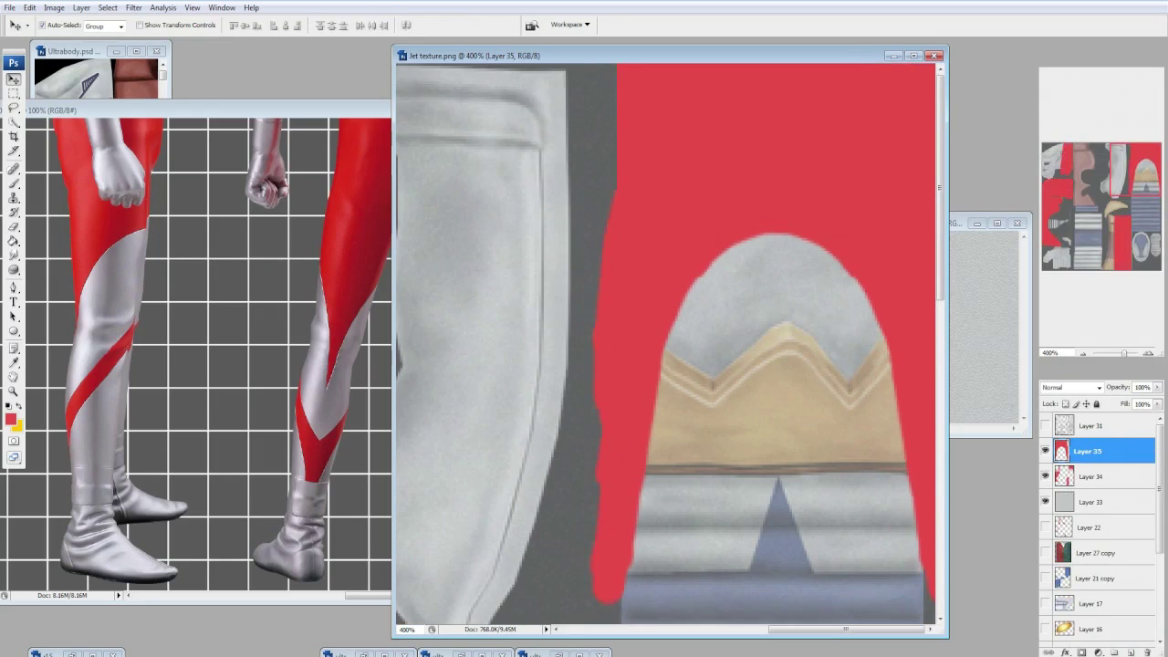
Erase the surplus of the mirrored arch along its left band with a larger eraser.
key("e")
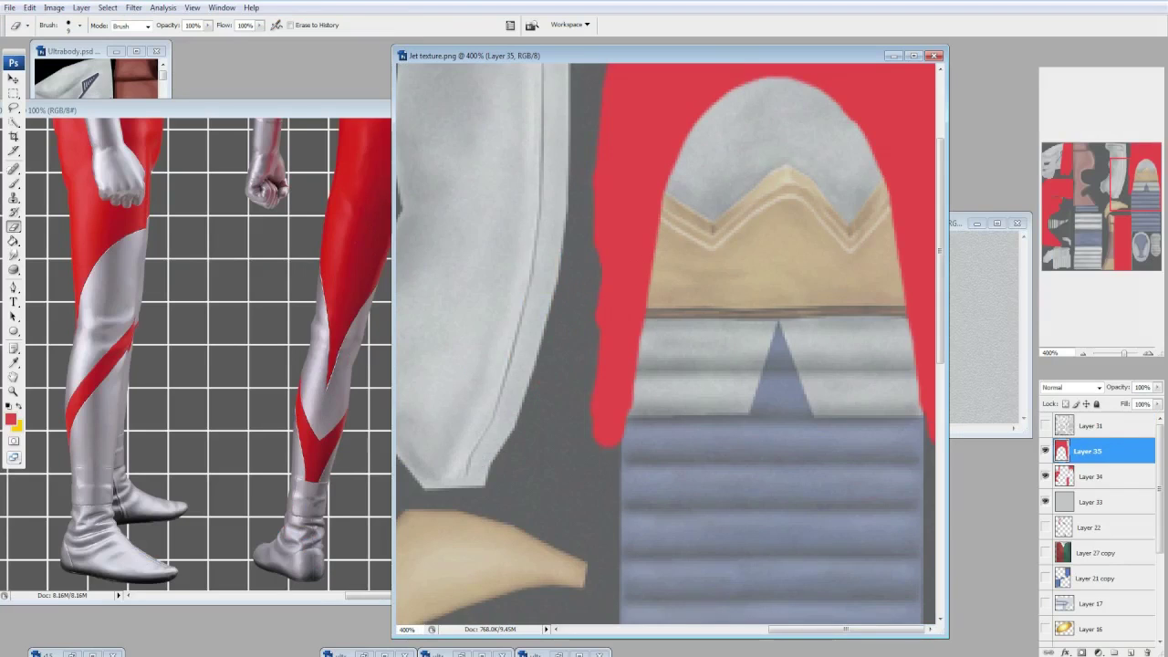
left_click(73, 25)
left_click(626, 508)
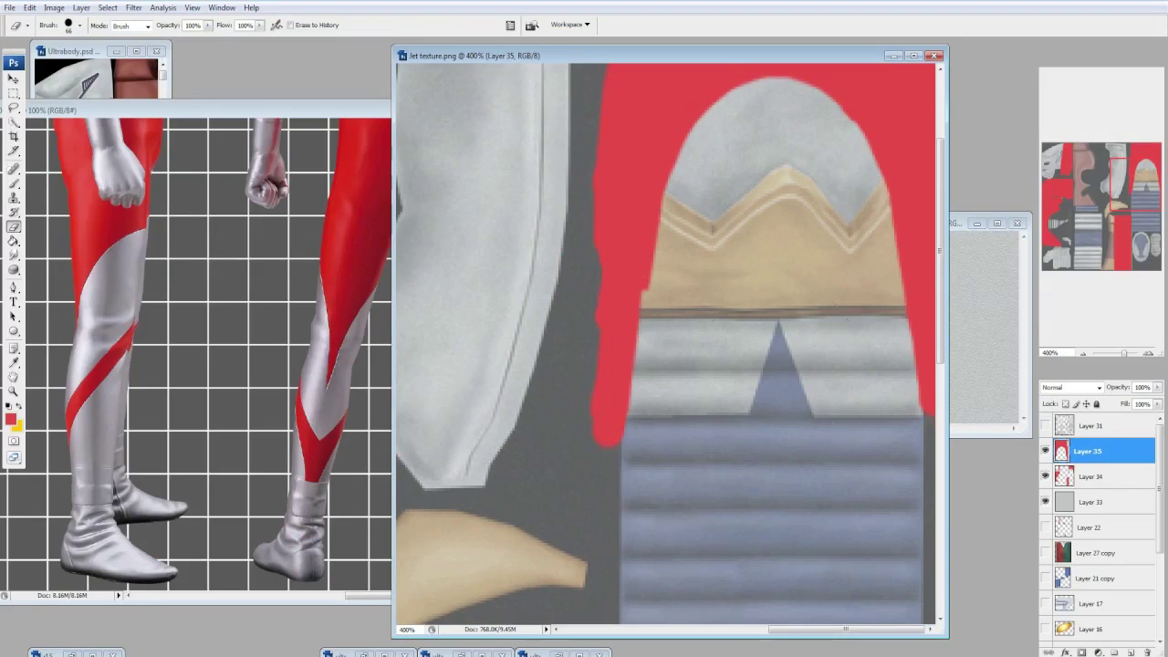
Reload the Jet Jaguar model in MikuMikuMoving and inspect the mirrored red leg pattern up close and from the side.
key("b")
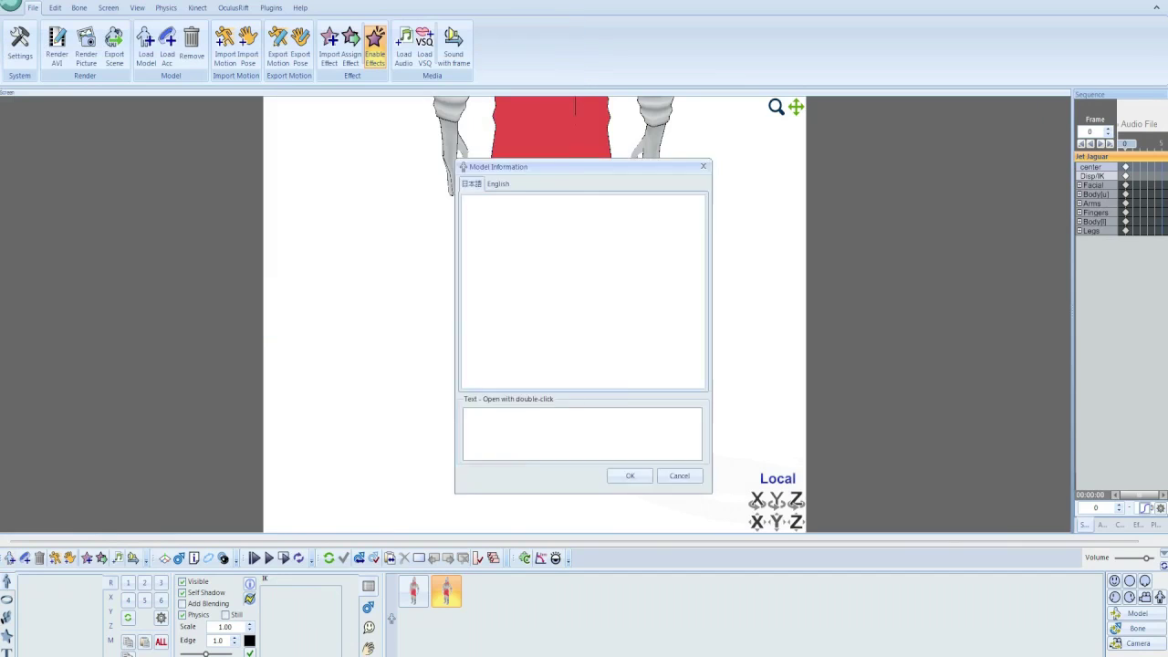
scroll(533, 314, "up", 5)
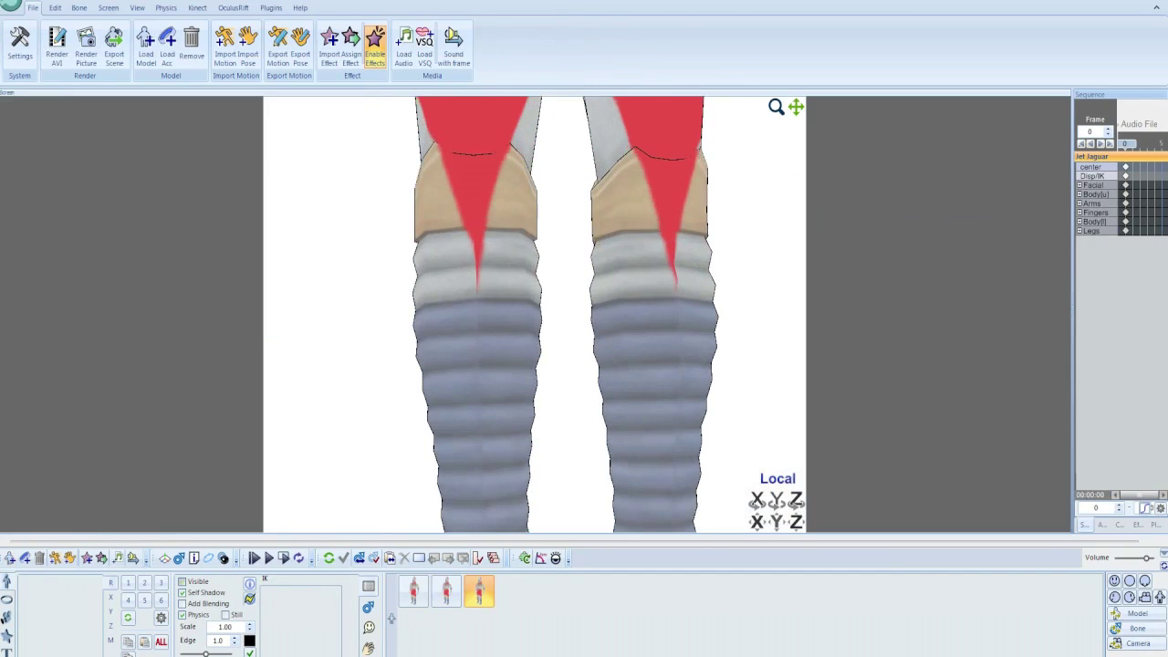
scroll(533, 314, "down", 5)
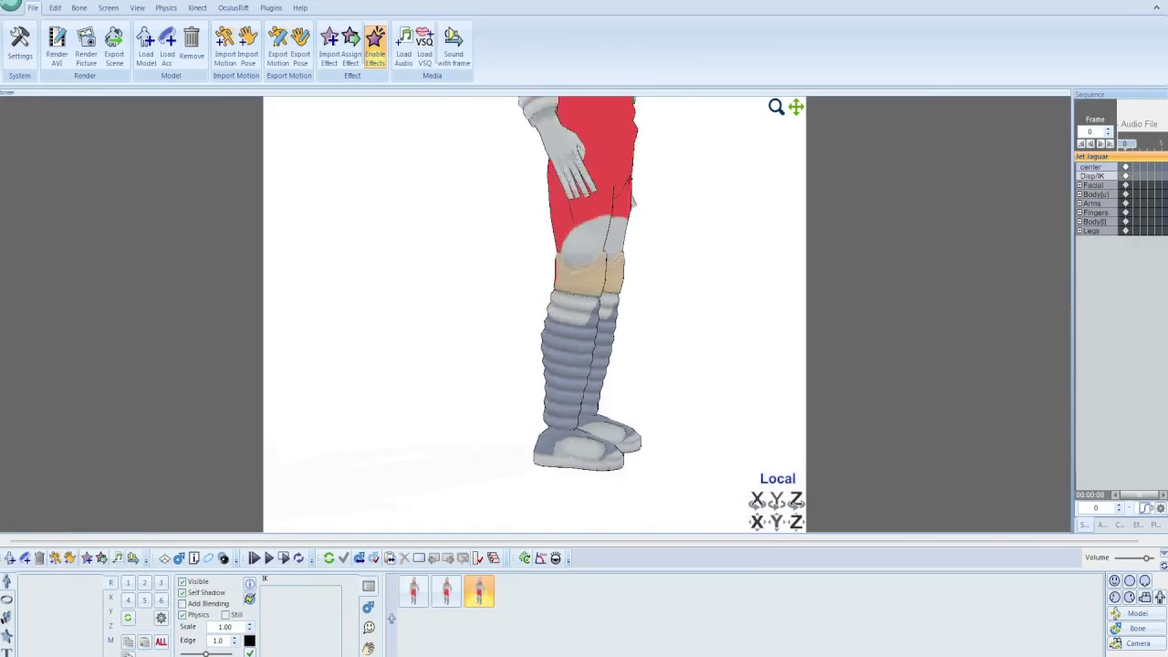
right_click(446, 591)
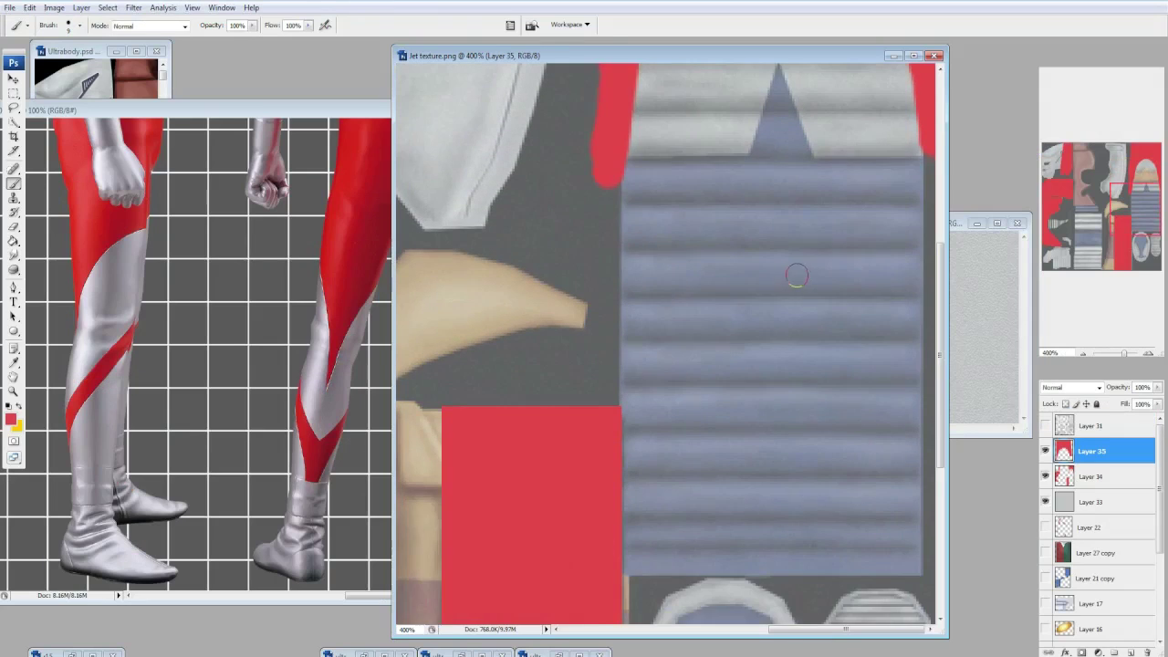
Copy a rectangle of the gray texture from Layer 33 onto a new layer covering the lower blue ribbed area.
scroll(682, 314, "up", 1)
scroll(682, 314, "down", 1)
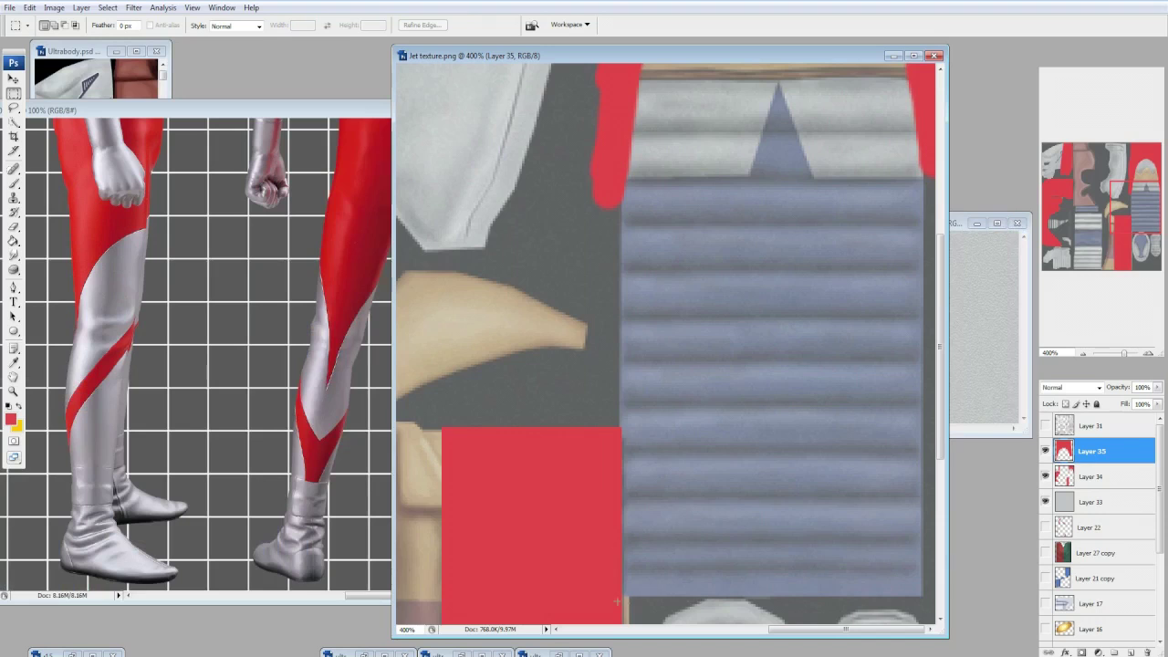
left_click(1095, 502)
right_click(1095, 502)
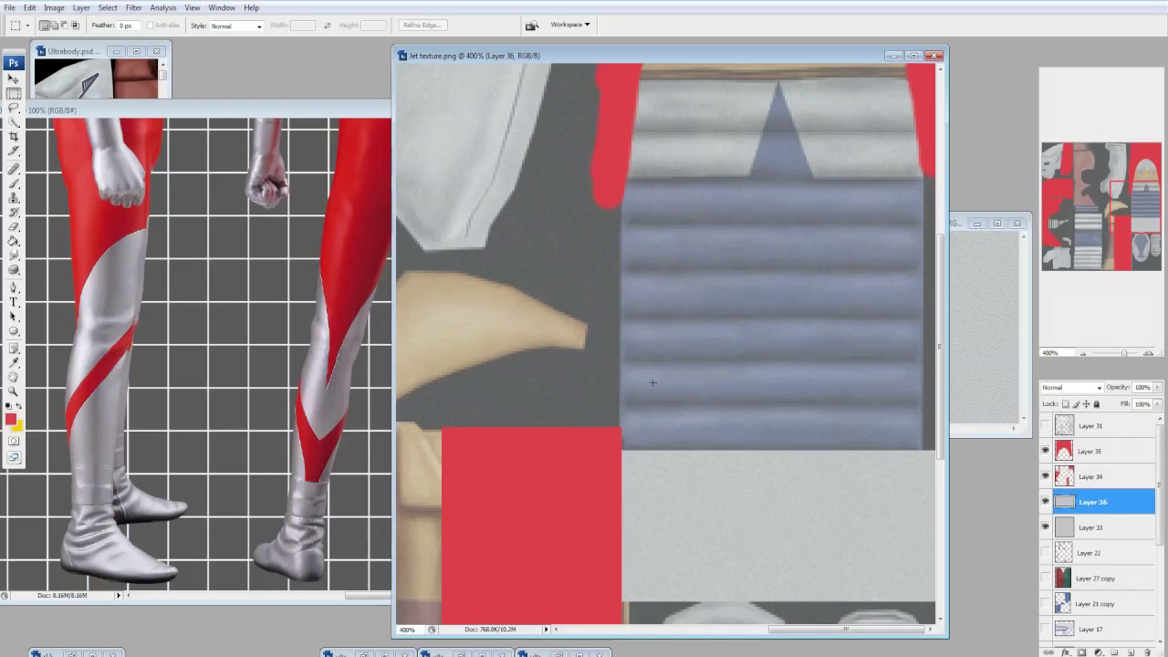
Place the gray patch layer above the red layers and check its coverage against the Layer 31 wireframe.
left_click(1044, 425)
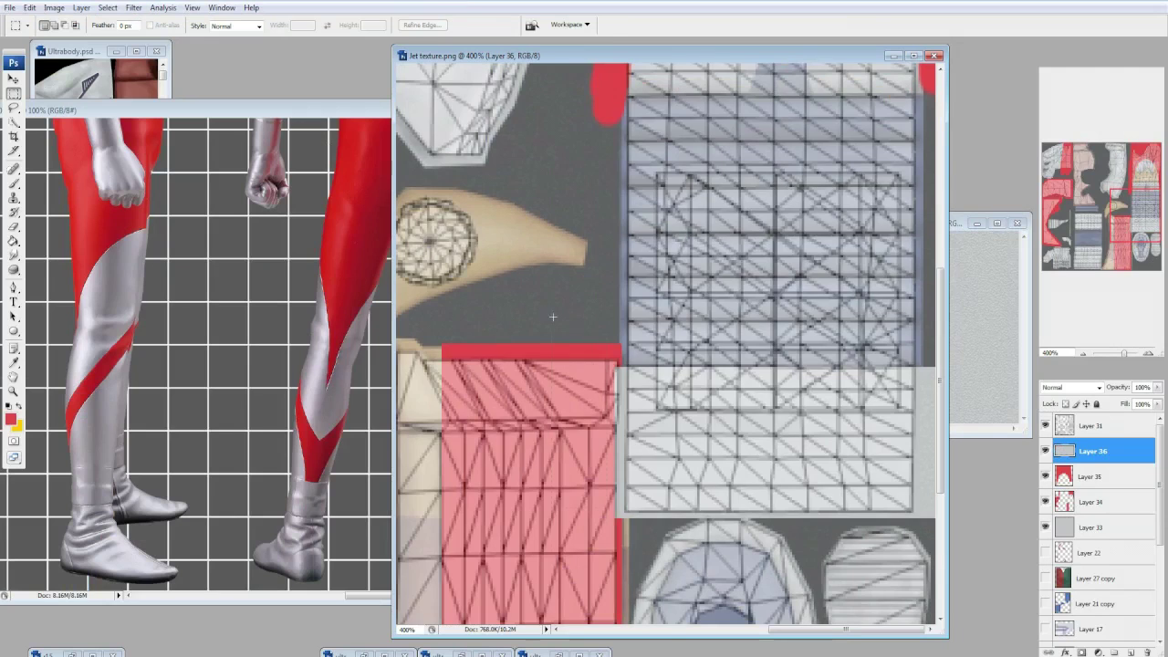
left_click(849, 429)
key("ctrl+d")
left_click(1044, 425)
scroll(454, 317, "up", 3)
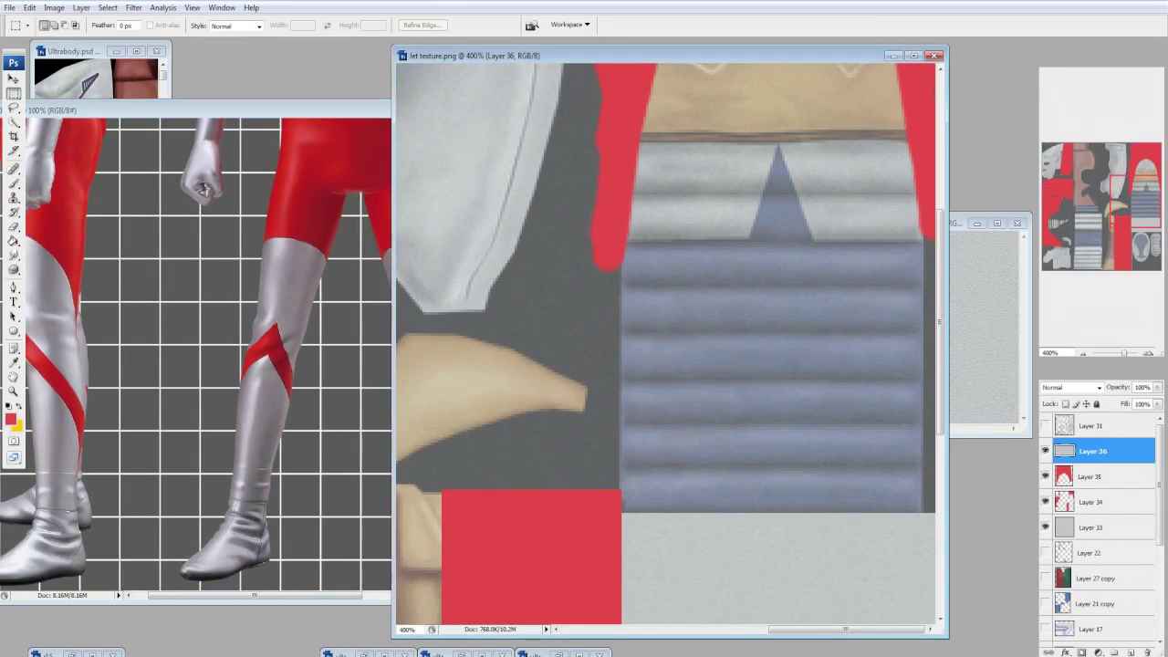
Set the brush to 4 px and merge Layer 35 down into Layer 34.
key("b")
left_click(80, 25)
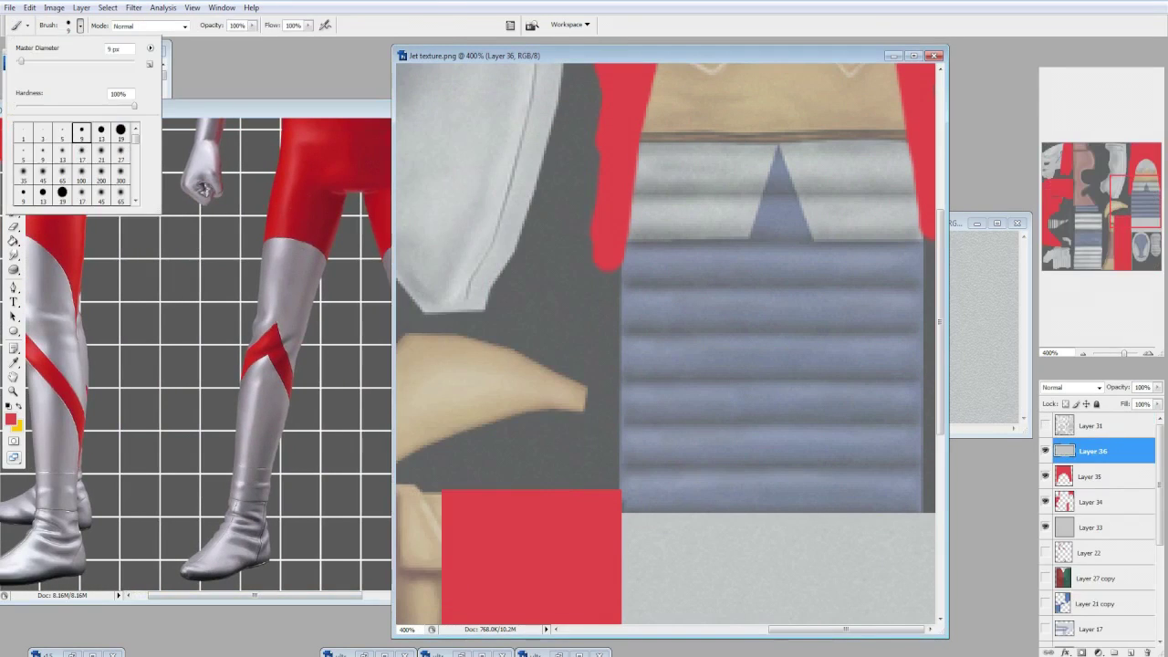
key("Return")
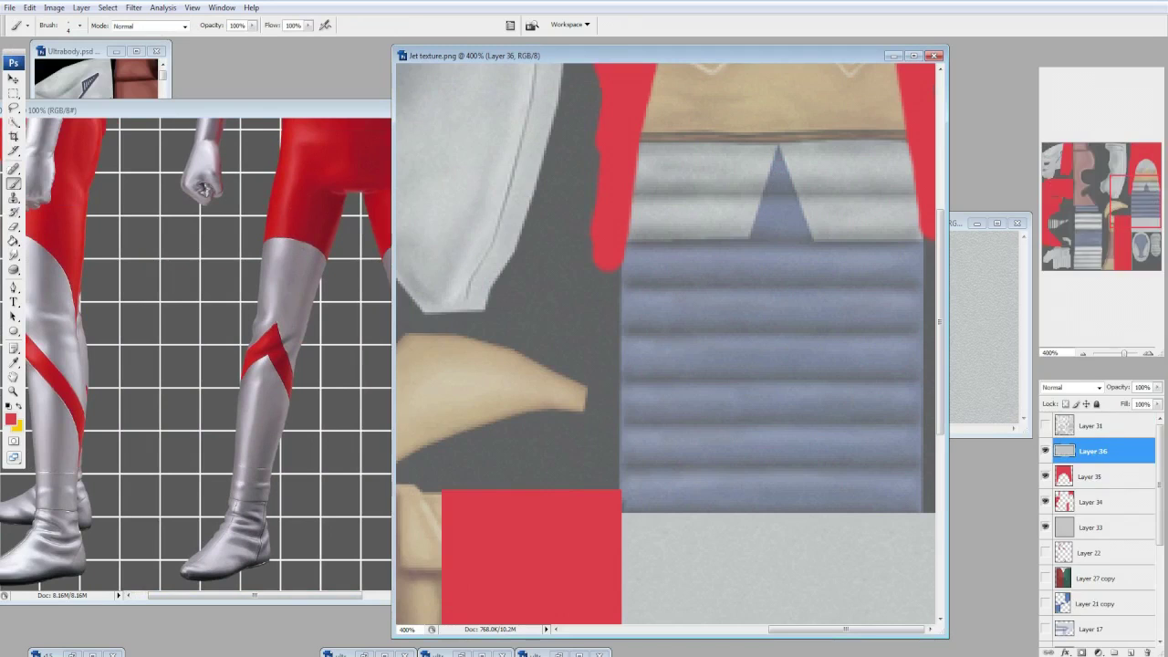
key("alt+bracketleft")
key("ctrl+e")
mouse_move(700, 302)
left_mouse_down()
mouse_move(648, 388)
mouse_move(611, 502)
left_mouse_up()
left_click(1044, 425)
scroll(792, 378, "down", 1)
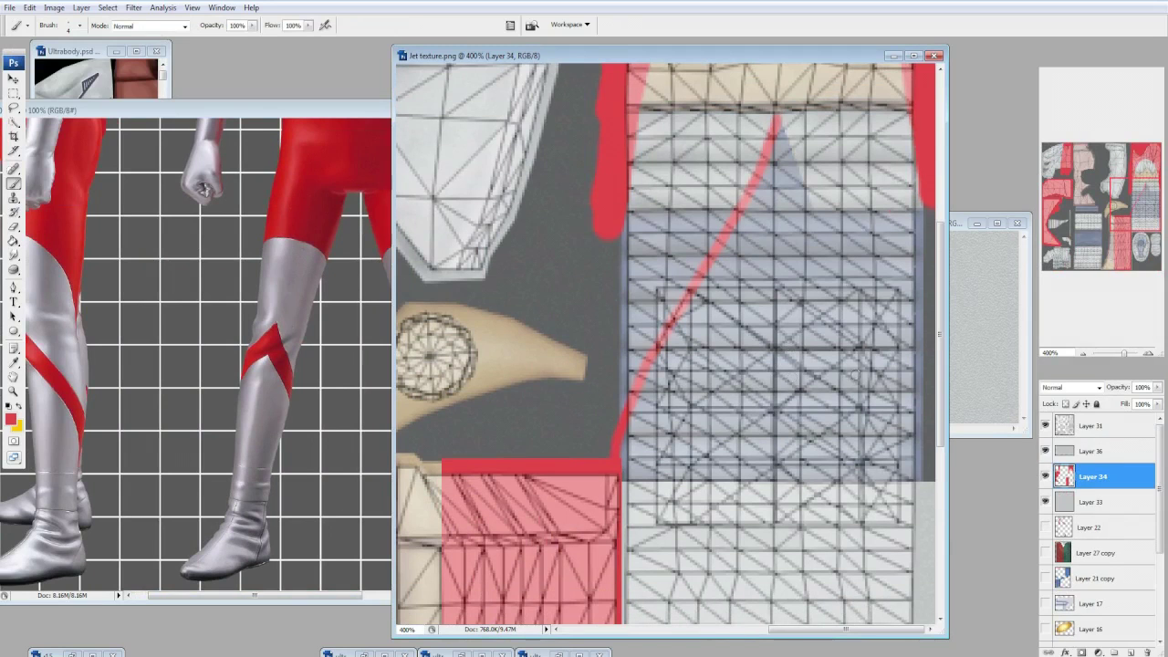
key("ctrl+z")
Paint a 9 px diagonal red stripe from the blue triangle's tip to the ribbed area's lower left corner, and compare it with the reference leg.
left_click(80, 25)
type("9")
key("Return")
mouse_move(775, 111)
left_mouse_down()
mouse_move(759, 193)
mouse_move(633, 505)
left_mouse_up()
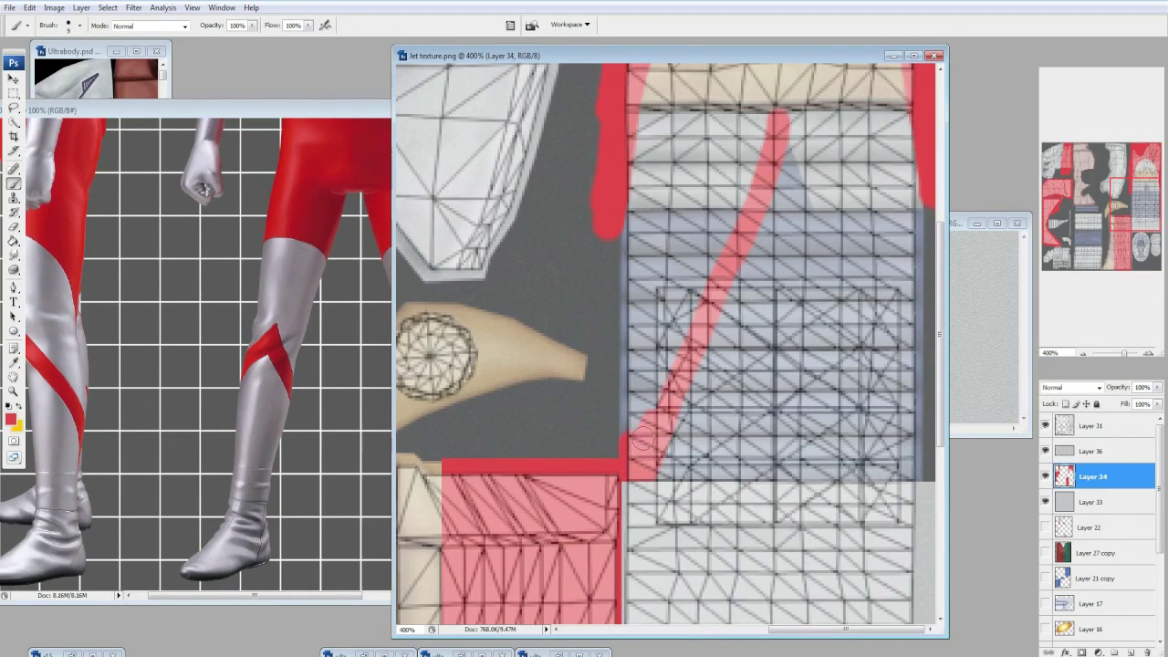
key("ctrl+Tab")
left_click_drag(392, 595, 452, 595)
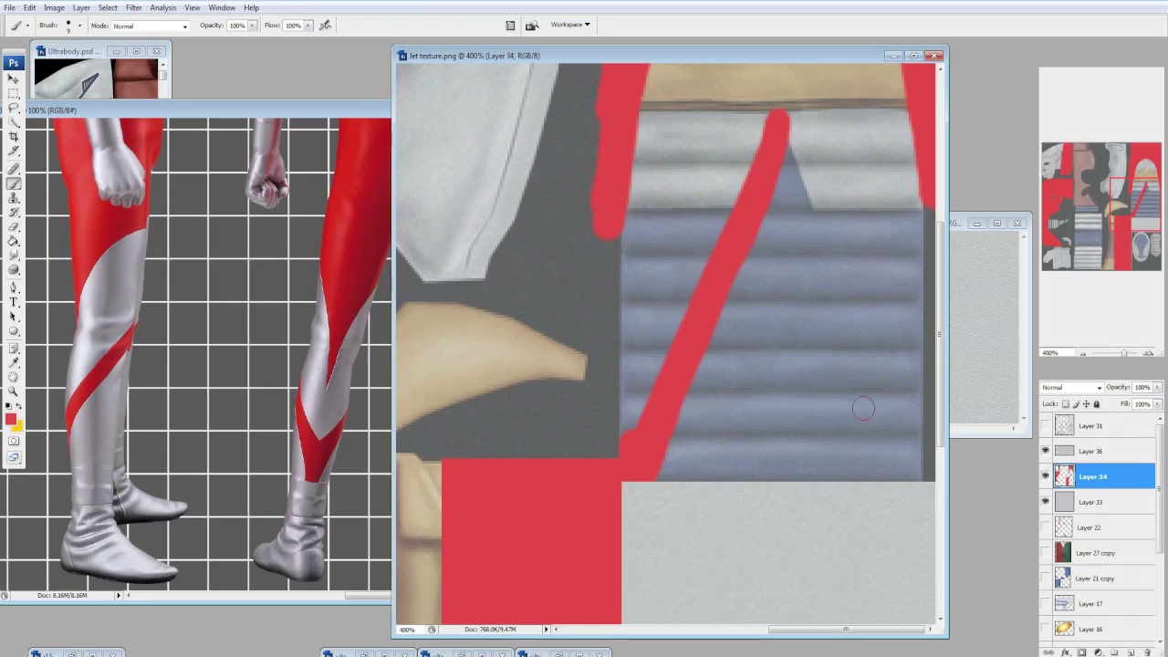
Lasso the diagonal red stripe and copy it onto its own layer.
key("l")
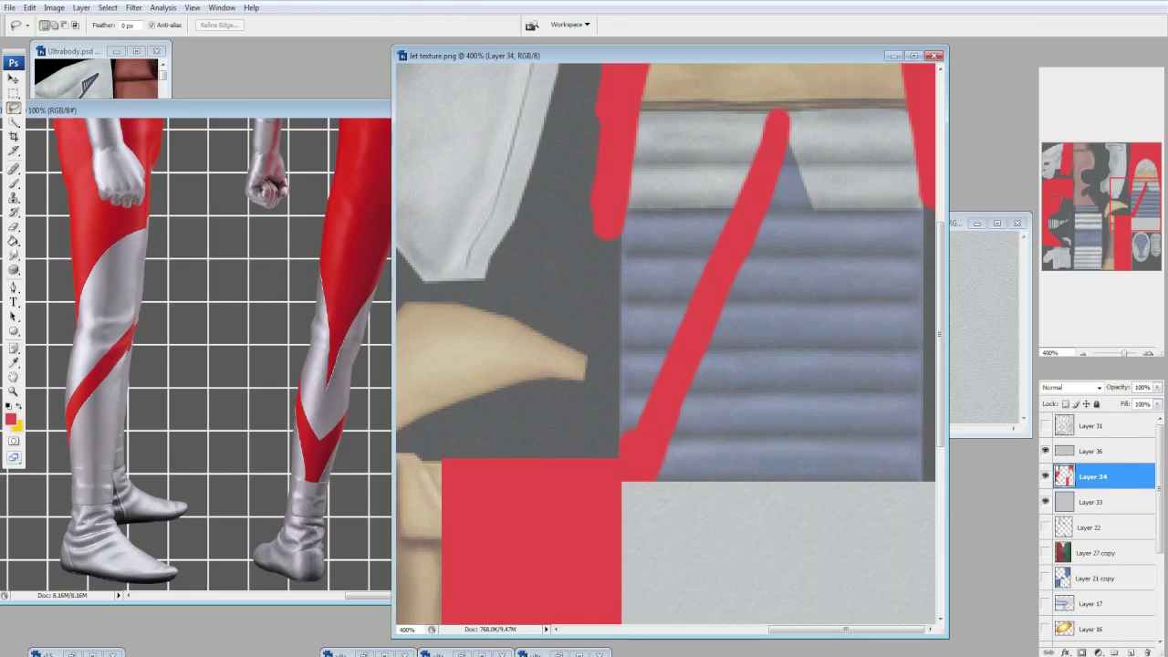
left_click(1045, 425)
left_click(743, 91)
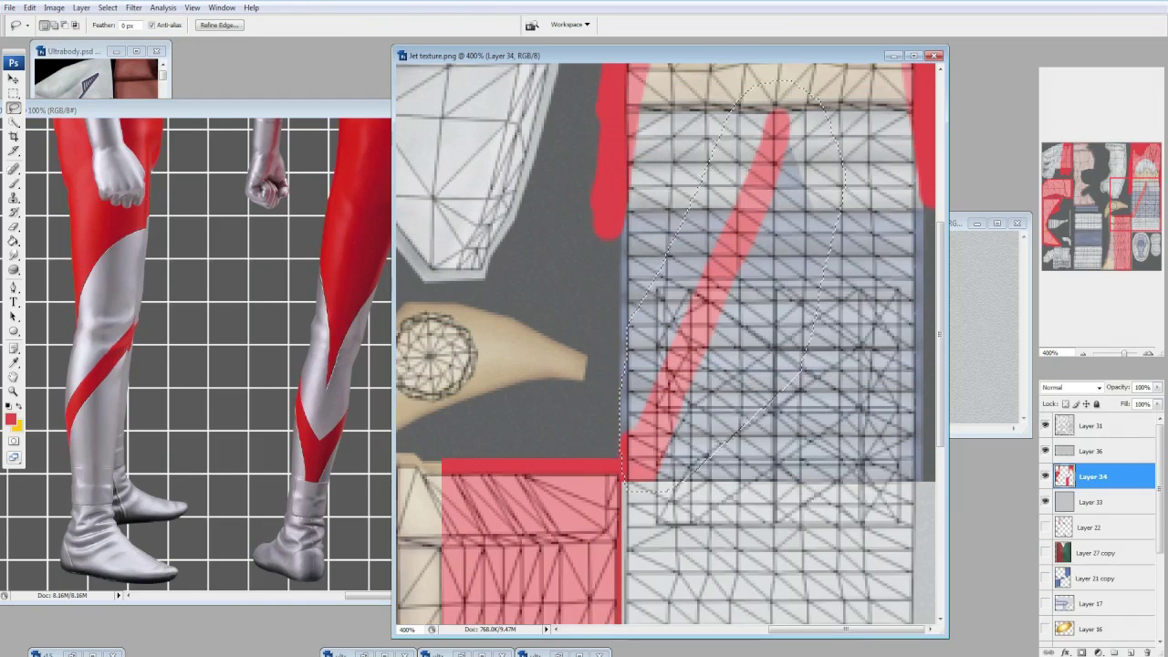
key("ctrl+j")
key("v")
left_click(1045, 425)
Lasso around the stripe again and clear its original from Layer 34, using the wireframe as a guide.
key("l")
left_click(1044, 425)
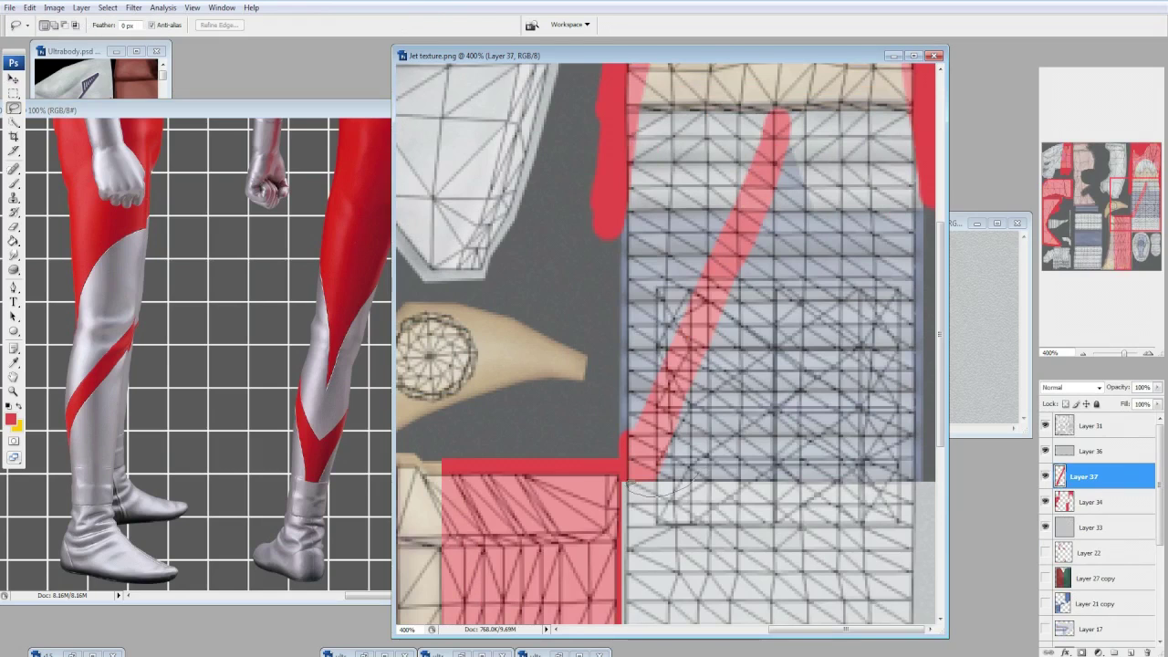
left_click_drag(823, 88, 825, 90)
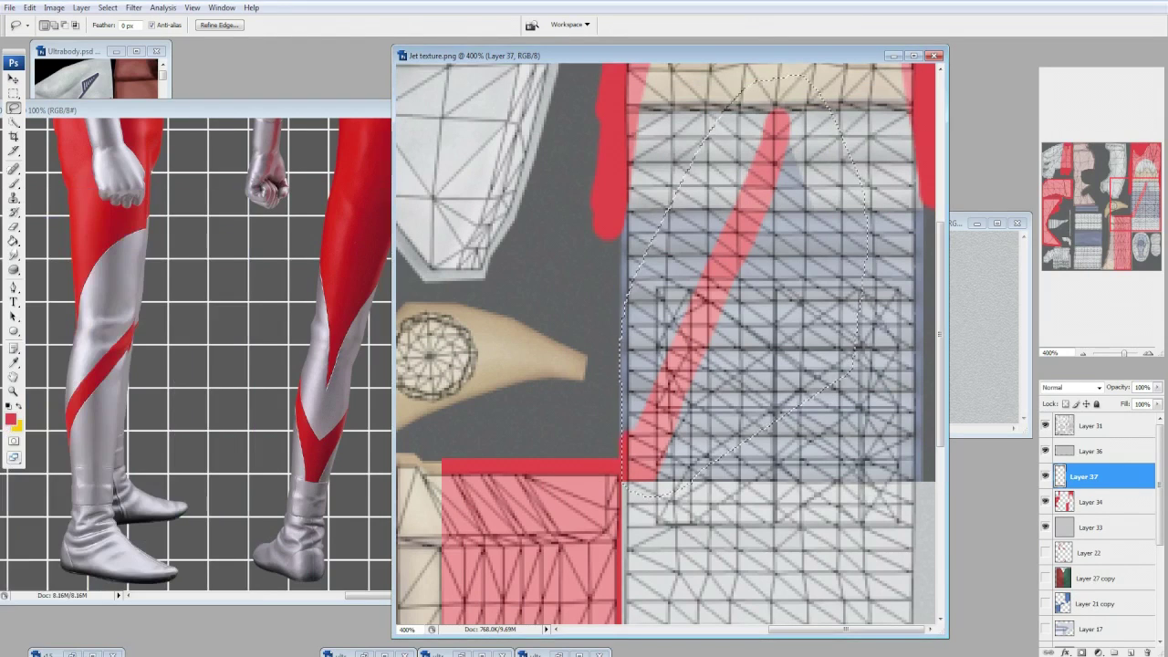
key("alt+bracketleft")
key("alt+bracketright")
key("alt+bracketleft")
key("ctrl+d")
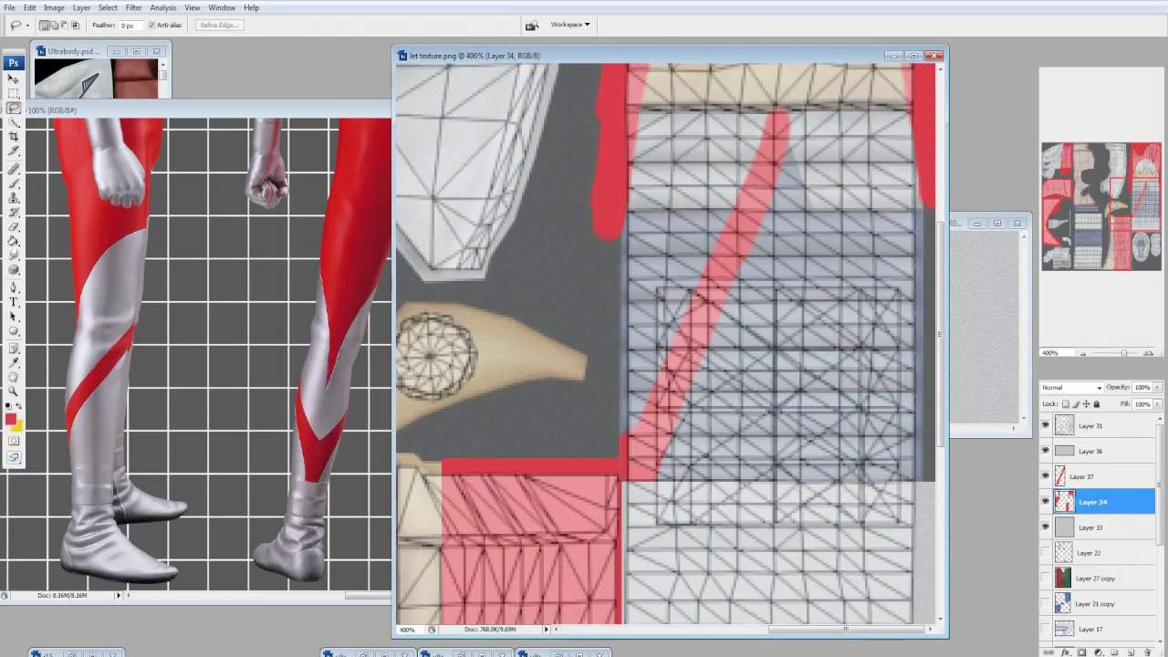
left_click(1044, 425)
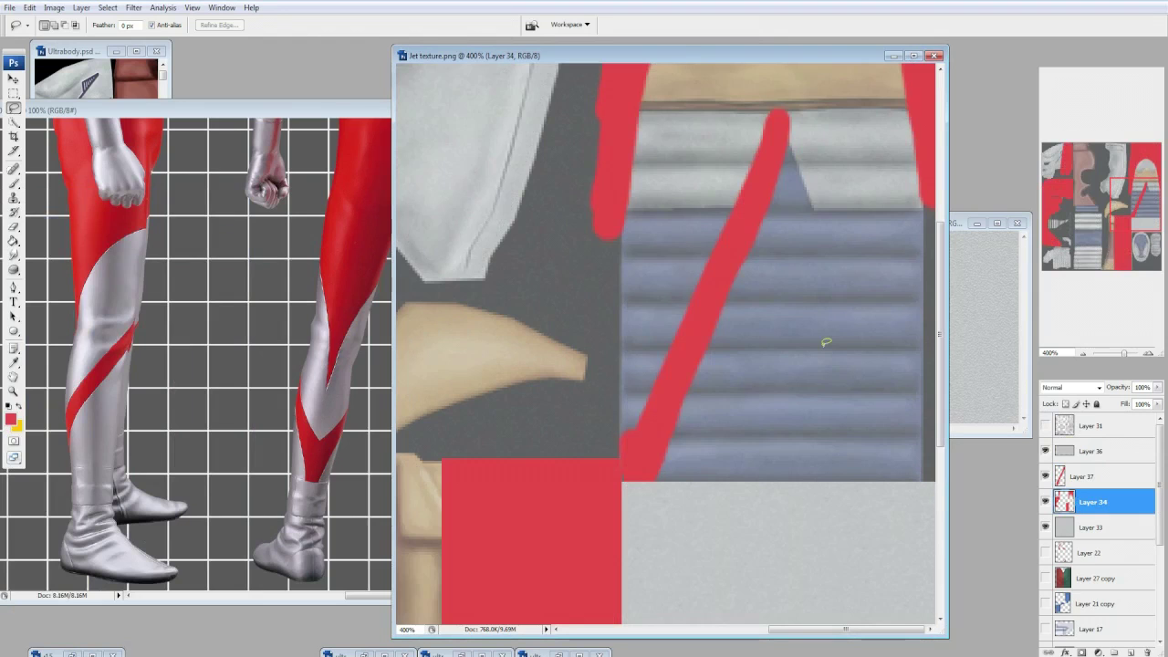
Widen the lower end of the stripe on Layer 37 past the ribbed area's left edge with a smaller brush.
scroll(666, 342, "up", 2)
key("b")
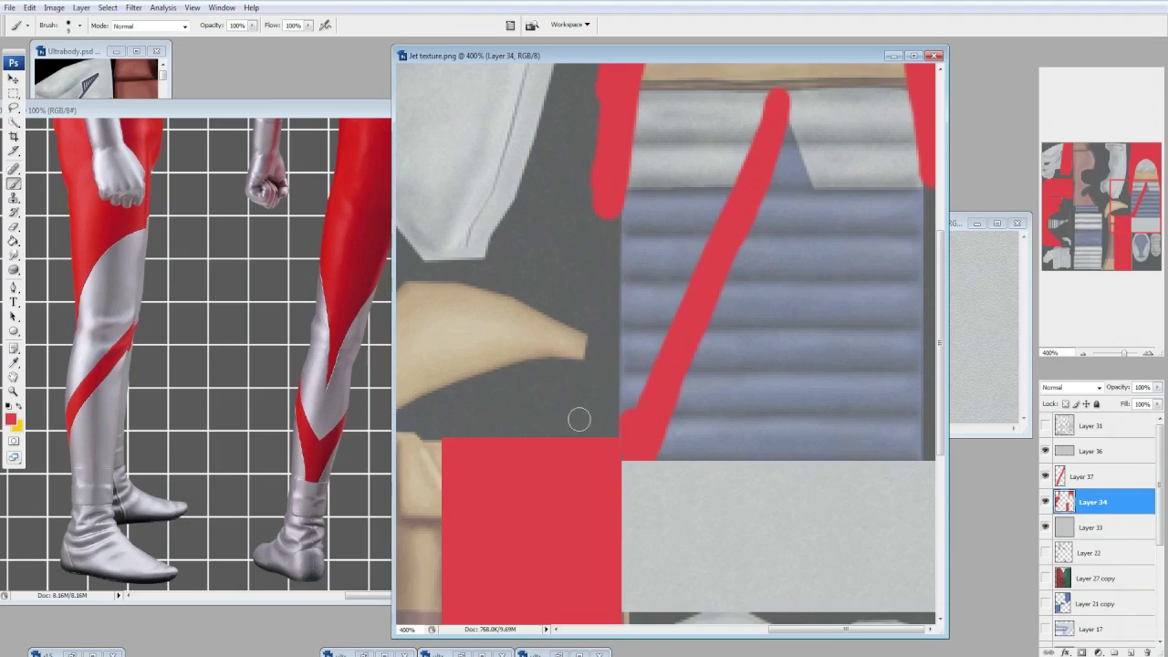
scroll(578, 411, "up", 2)
left_click(80, 25)
left_click(1083, 476)
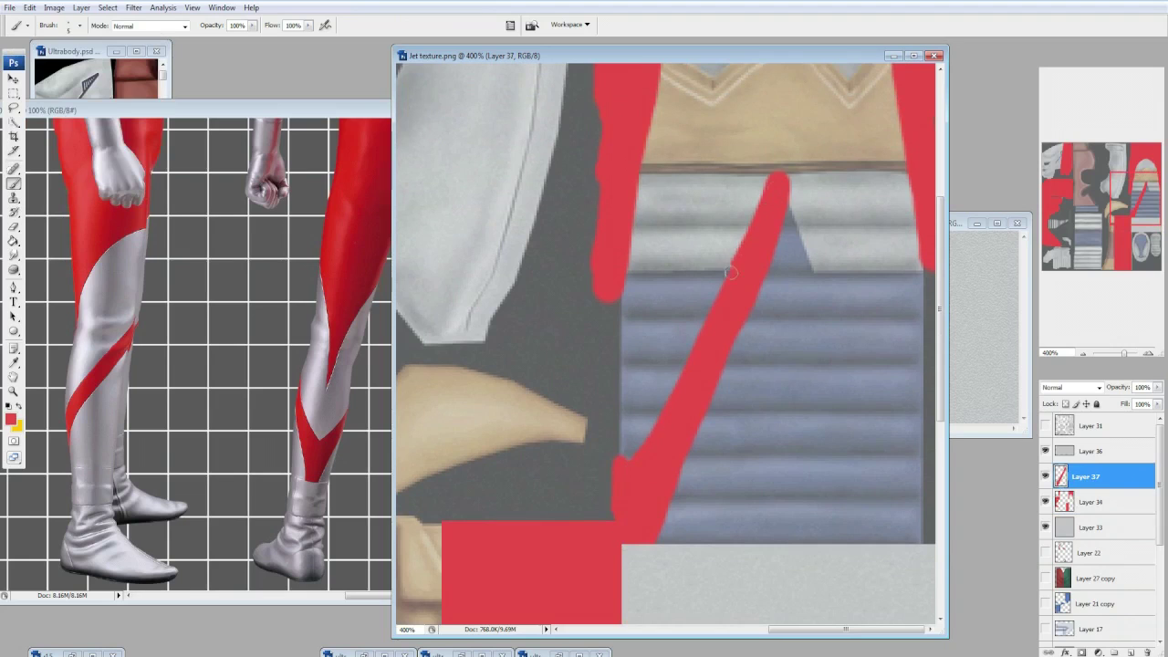
left_click(613, 488)
Trim the right edge of the diagonal stripe on Layer 37 with a 13 px eraser to make it narrower.
key("e")
left_click(79, 25)
double_click(102, 130)
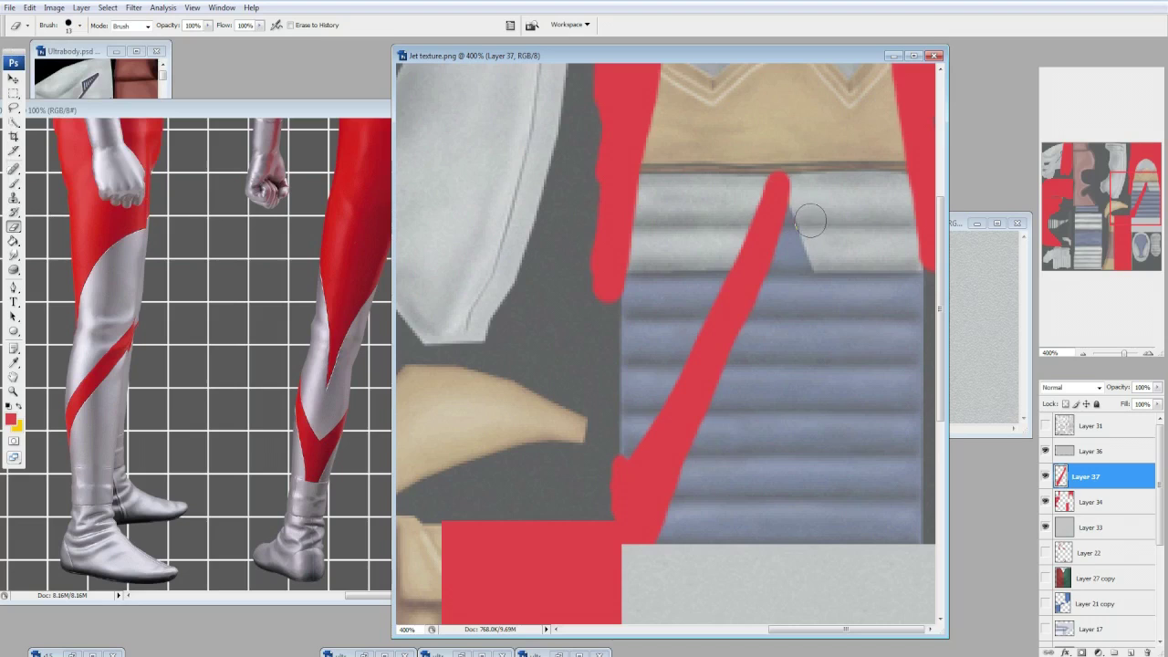
mouse_move(730, 377)
left_mouse_down()
mouse_move(687, 467)
mouse_move(663, 557)
left_mouse_up()
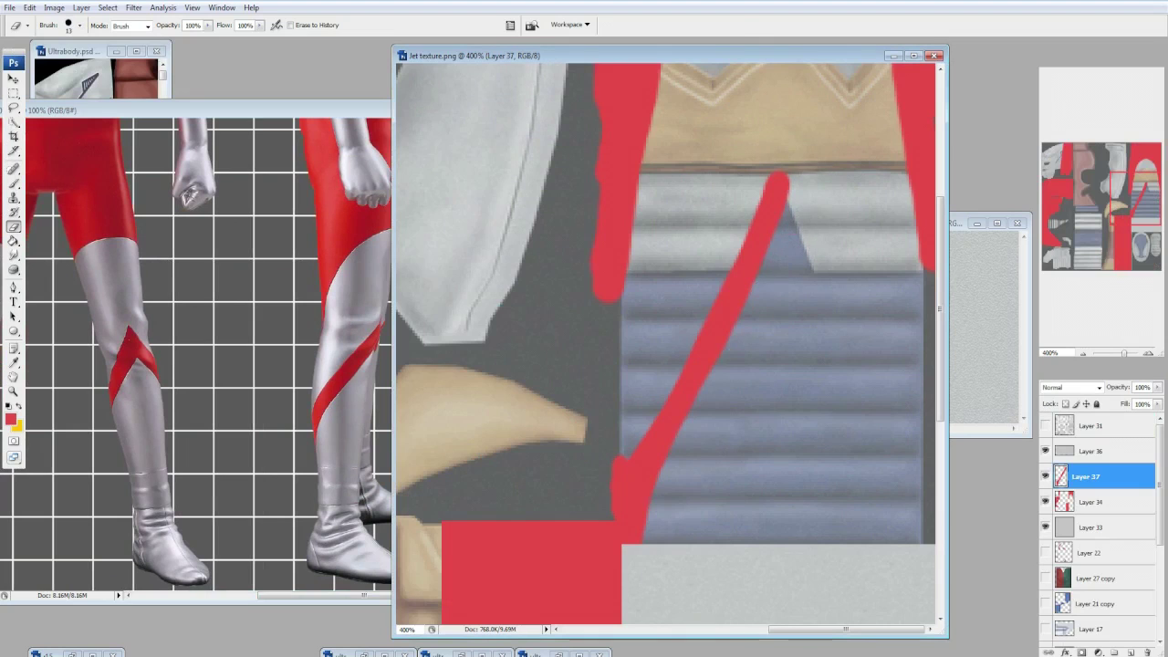
scroll(819, 232, "up", 3)
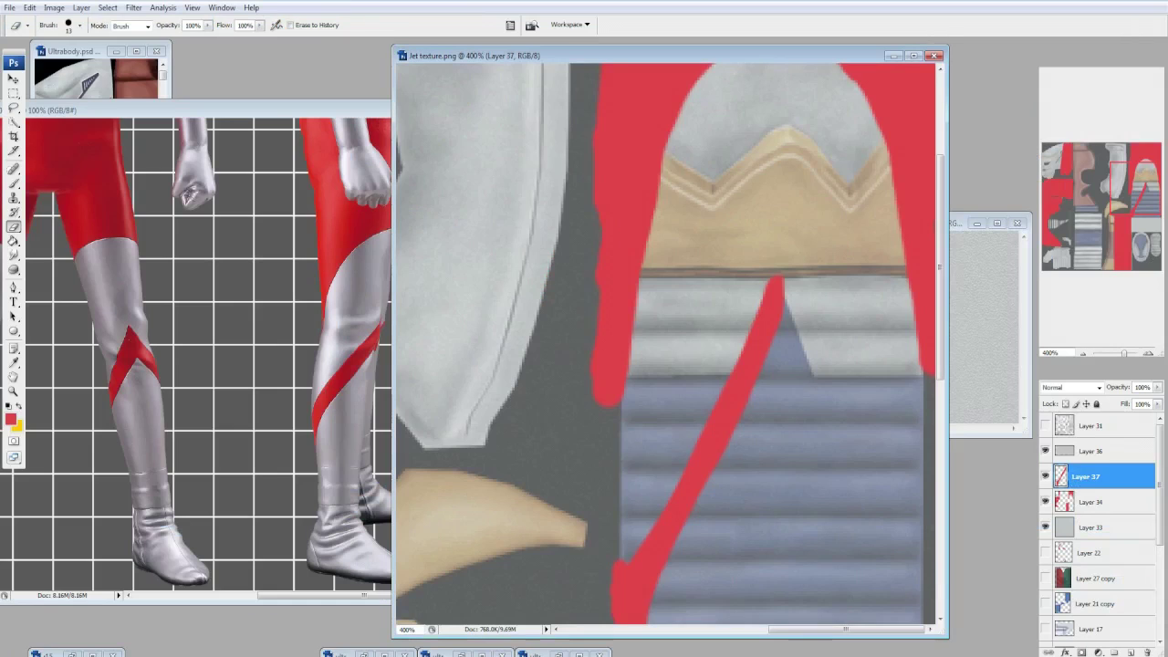
key("b")
left_click_drag(782, 238, 787, 159)
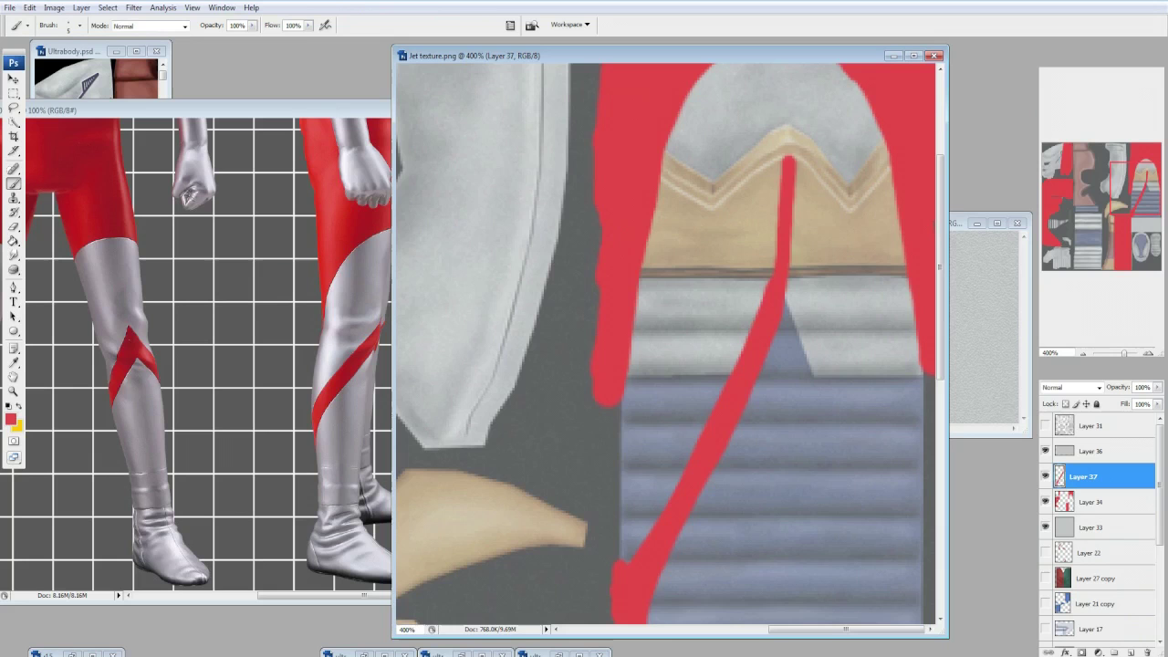
key("ctrl+z")
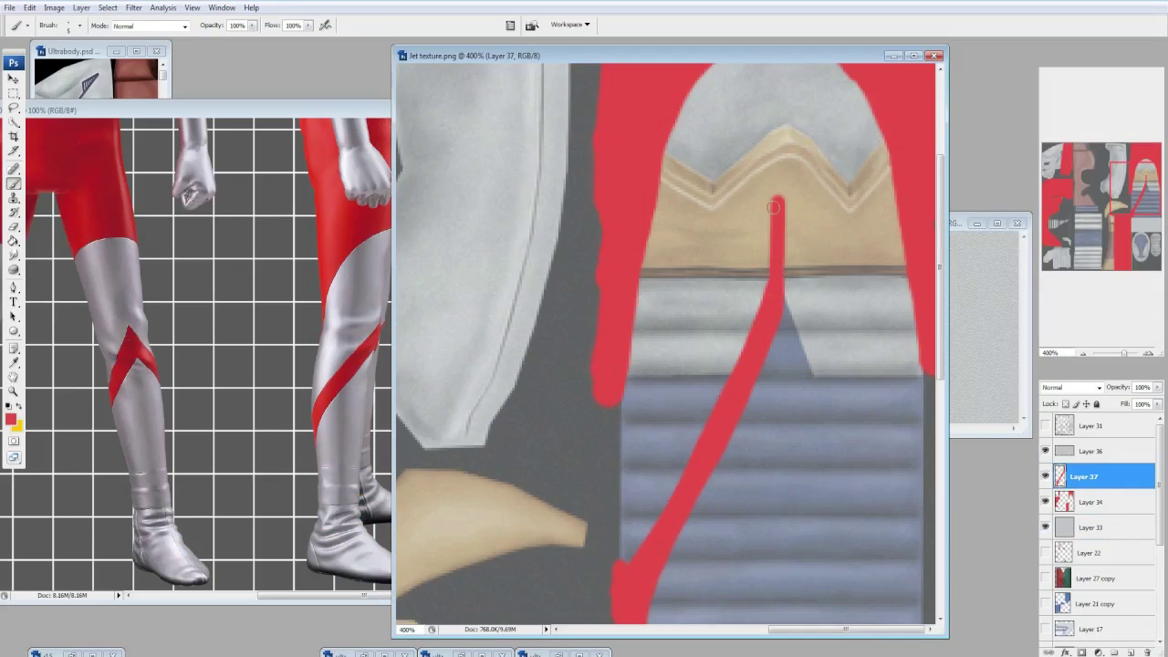
key("ctrl+z")
Paint a new upper end for the diagonal stripe from the tan knee area down the ribbed section, and erase the old upper end.
left_click_drag(775, 204, 766, 236)
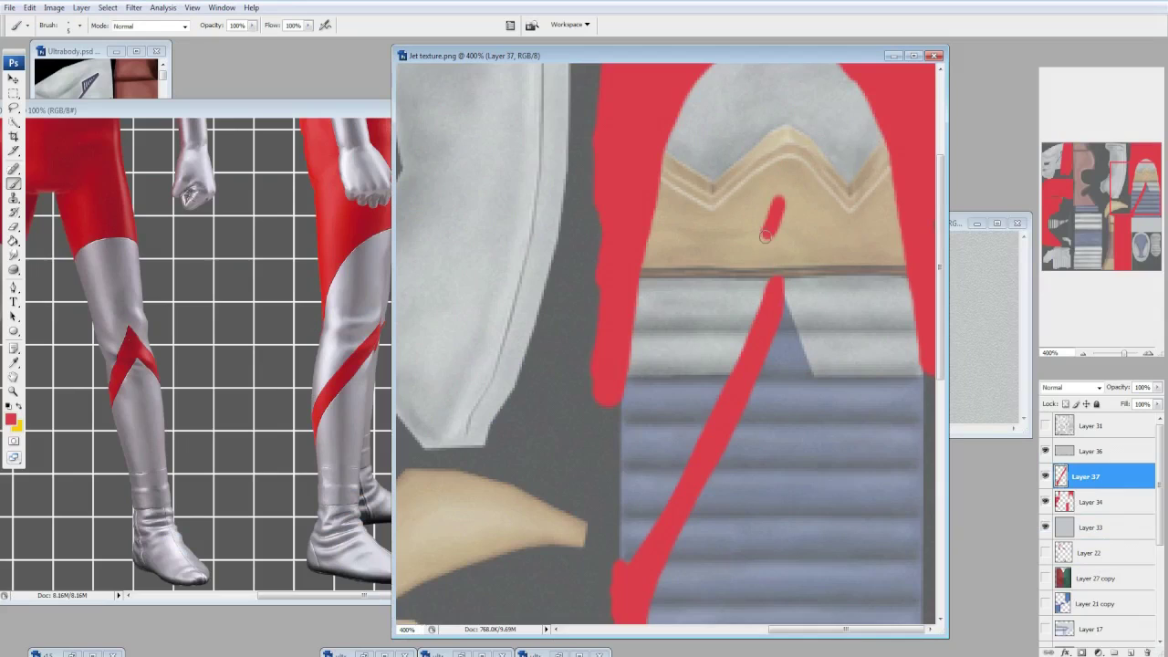
left_click_drag(746, 289, 713, 408)
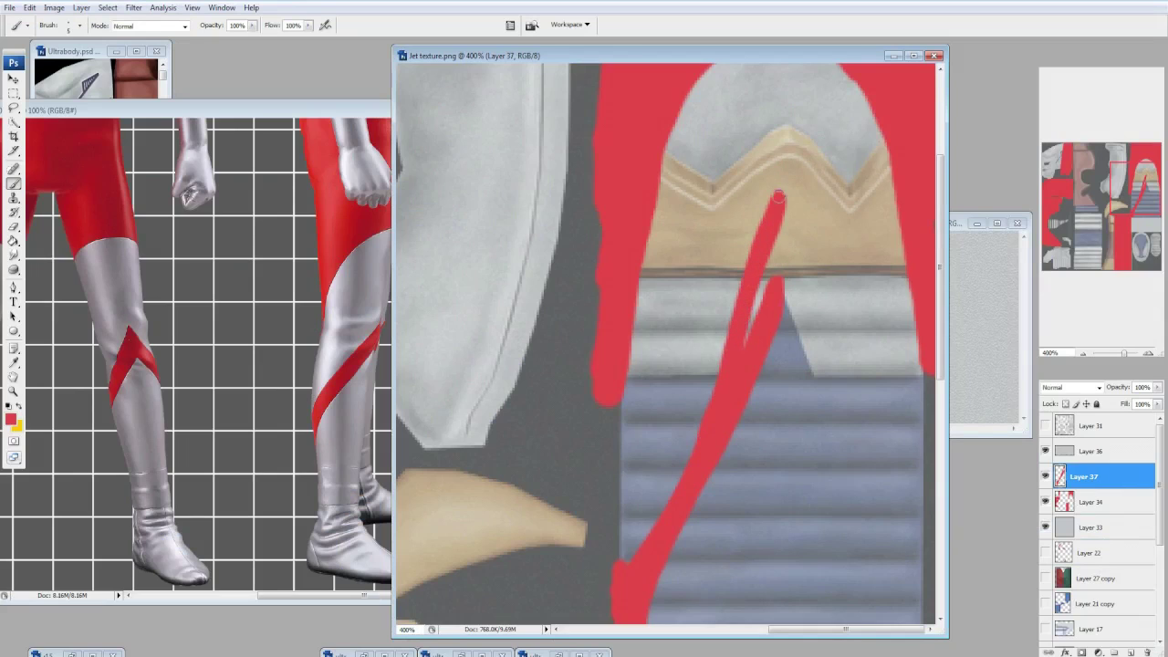
key("ctrl+z")
key("e")
mouse_move(775, 306)
left_mouse_down()
mouse_move(798, 187)
mouse_move(730, 443)
left_mouse_up()
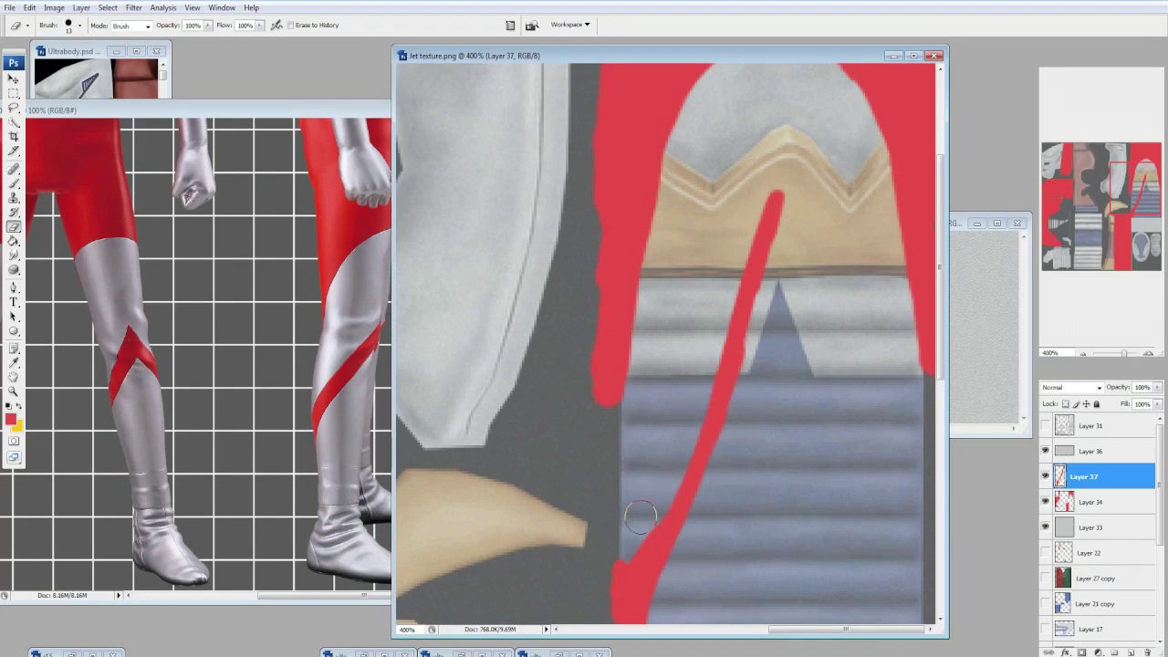
Thicken the diagonal red stripe on Layer 37 with a larger brush and save the texture.
scroll(645, 511, "down", 2)
key("b")
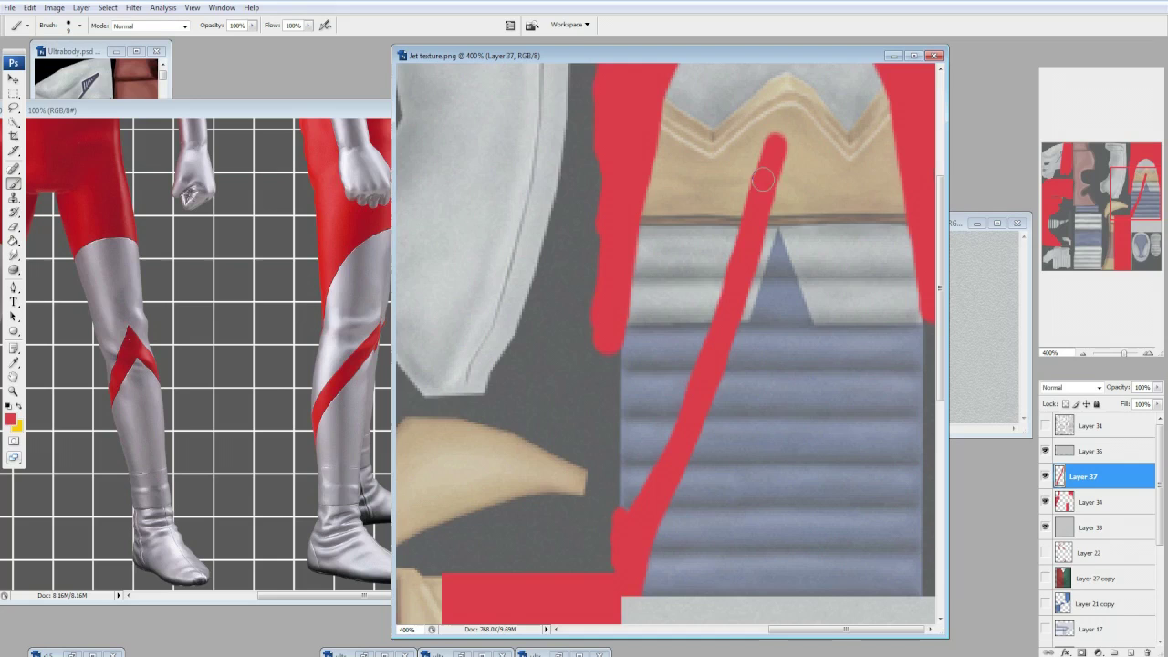
key("ctrl+s")
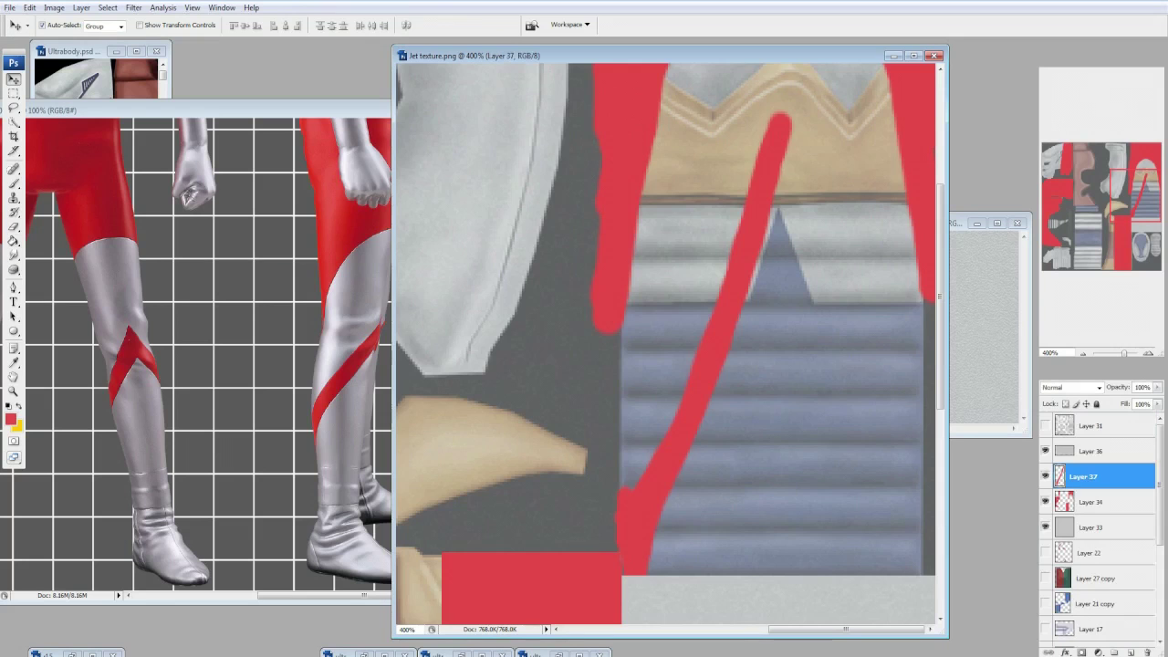
Clean up the bulge at the stripe's lower-left end and extend that end to the red block with a 5 px brush.
key("e")
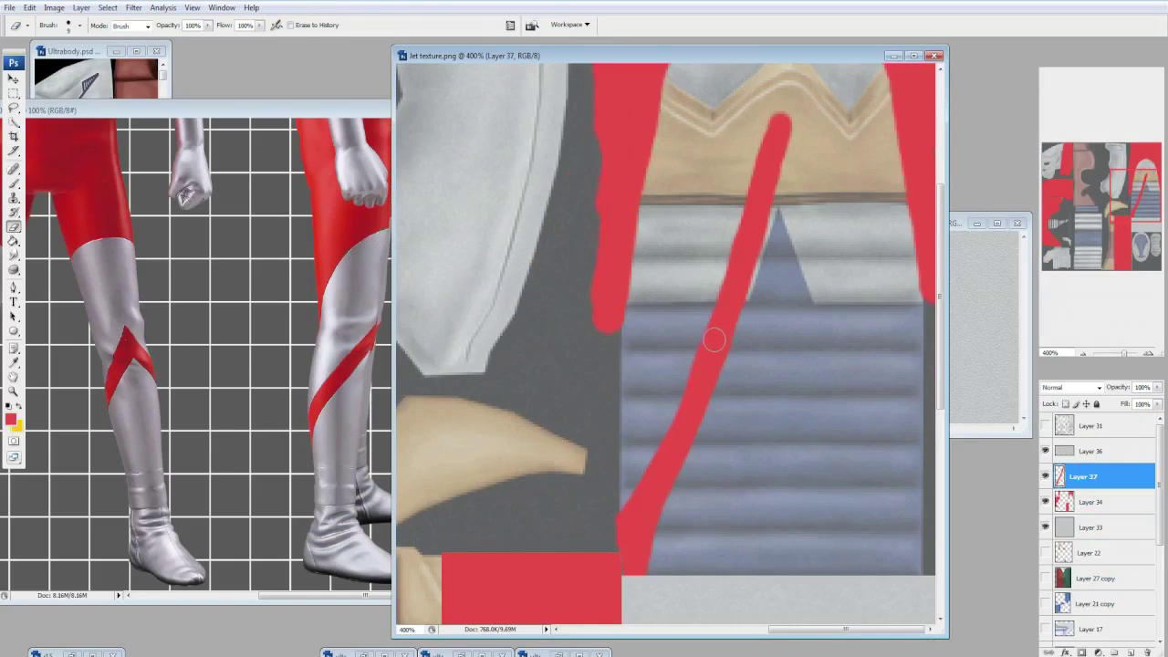
key("b")
left_click(79, 25)
key("Return")
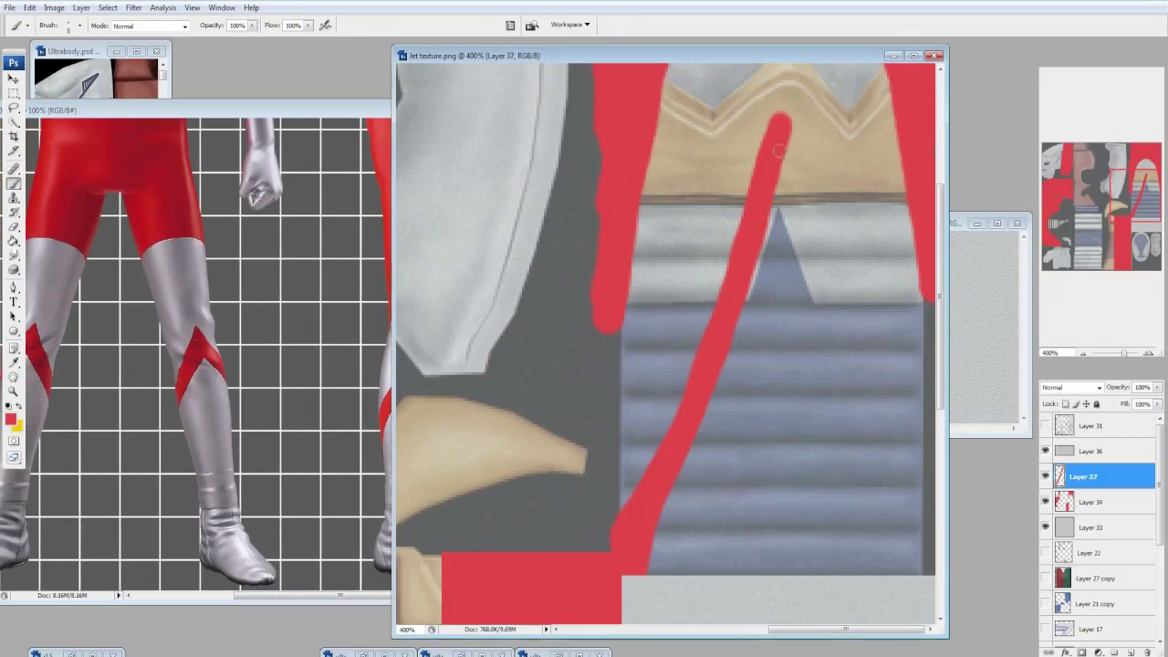
key("e")
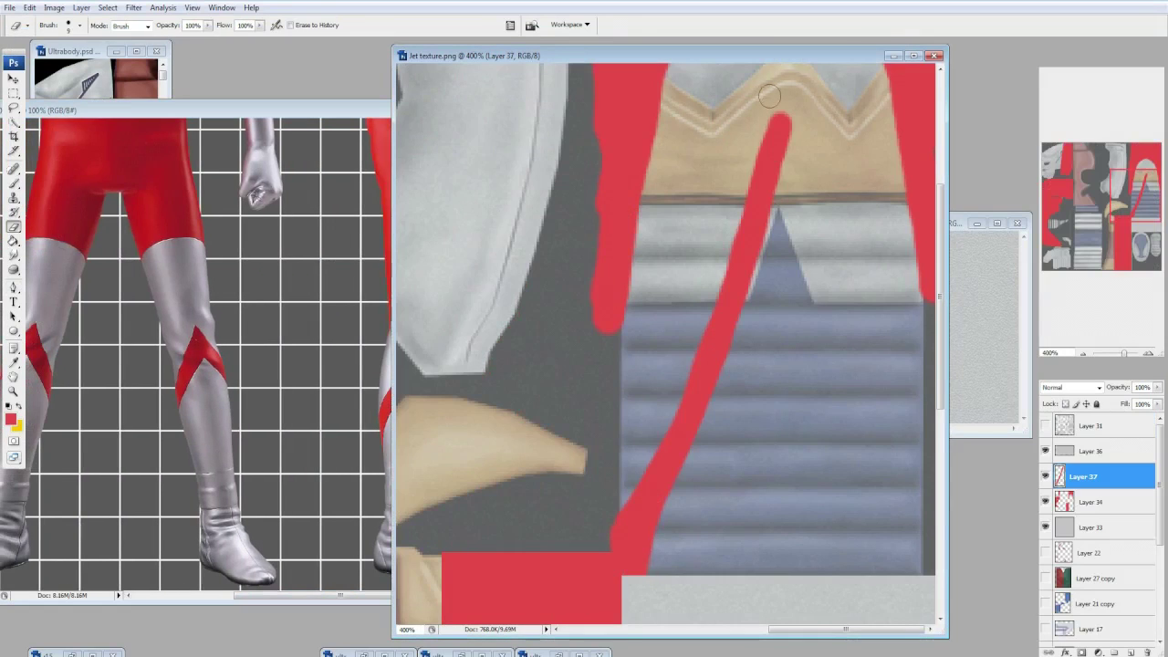
Duplicate Layer 37, flip the copy horizontally as the chevron's right half, and check the result on the Jet Jaguar model in MikuMikuMoving.
key("ctrl+j")
key("v")
key("ctrl+t")
key("Return")
left_click(1045, 425)
left_click_drag(711, 392, 853, 392)
key("Left")
key("Left")
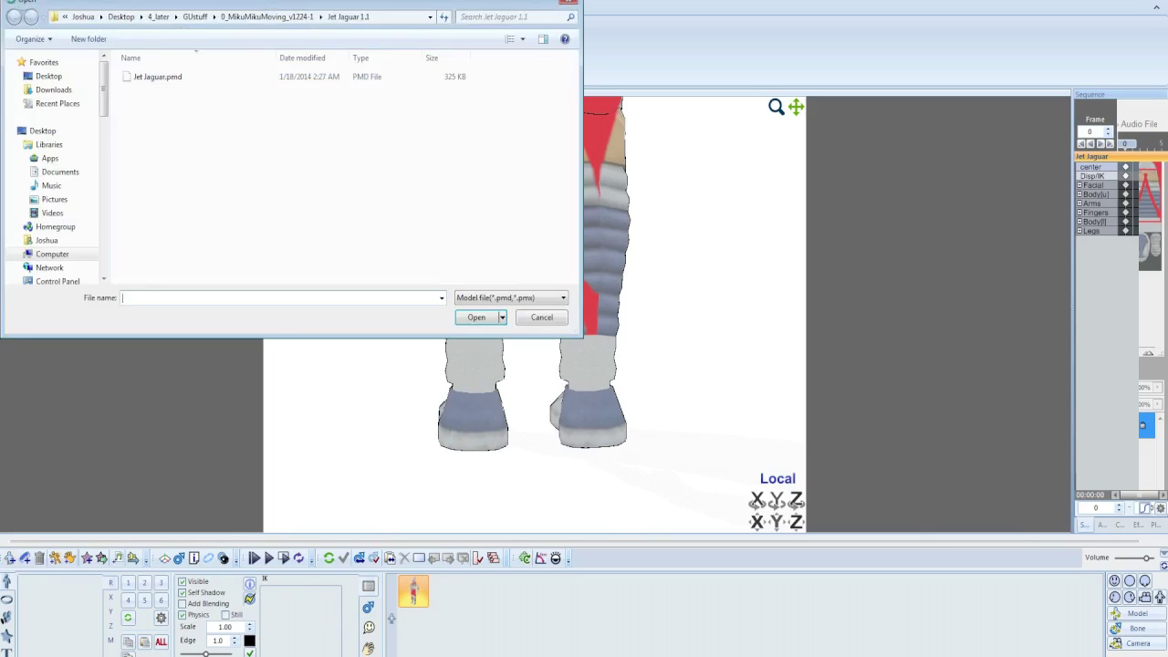
left_click_drag(656, 146, 648, 114)
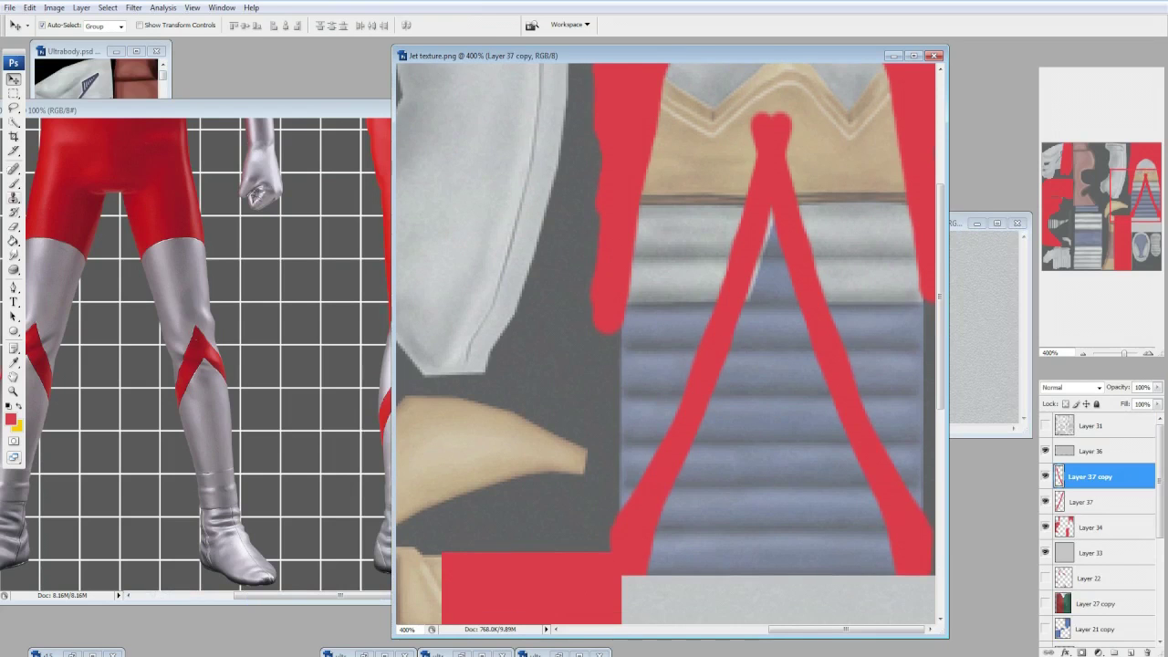
Paint a yellow dot on a new layer over the chevron's apex as a centre marker.
key("b")
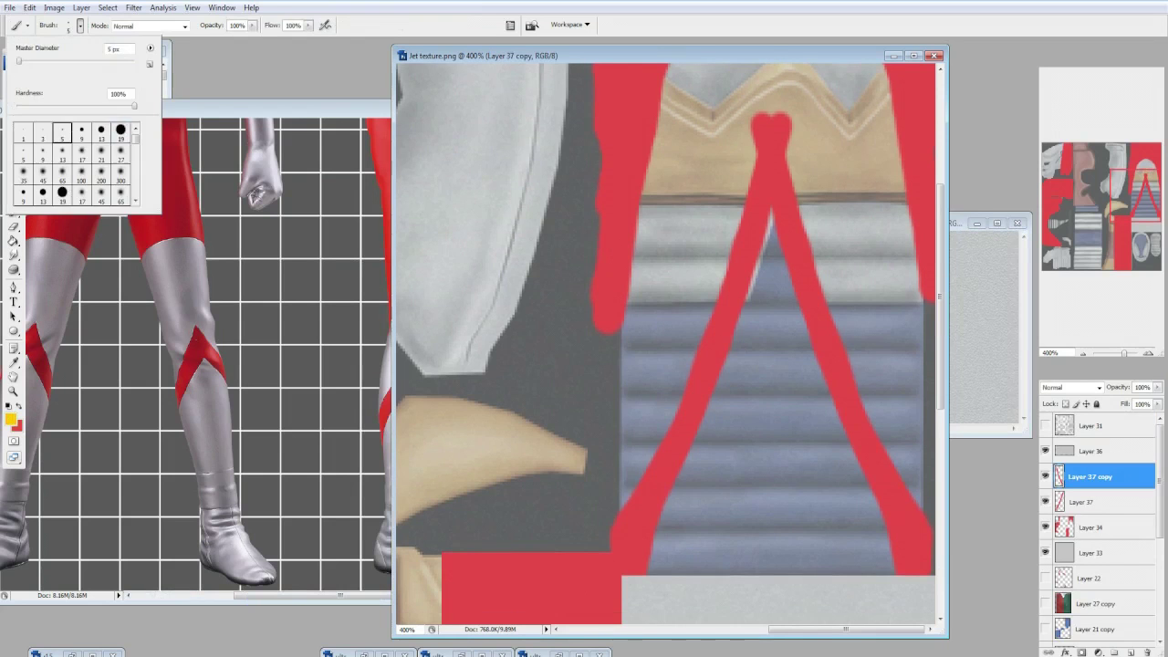
left_click(787, 124)
key("Return")
key("alt+Tab")
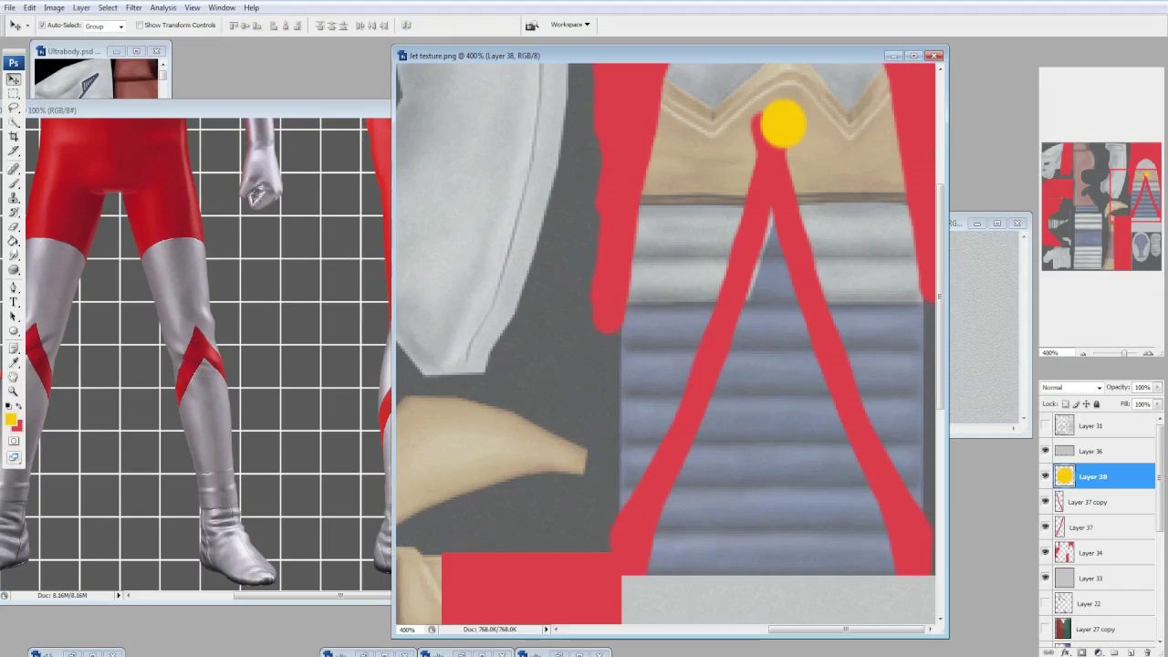
Duplicate Layer 37 copy, nudge the duplicate right so its upper end sits under the yellow dot, and hide Layer 37 copy.
key("m")
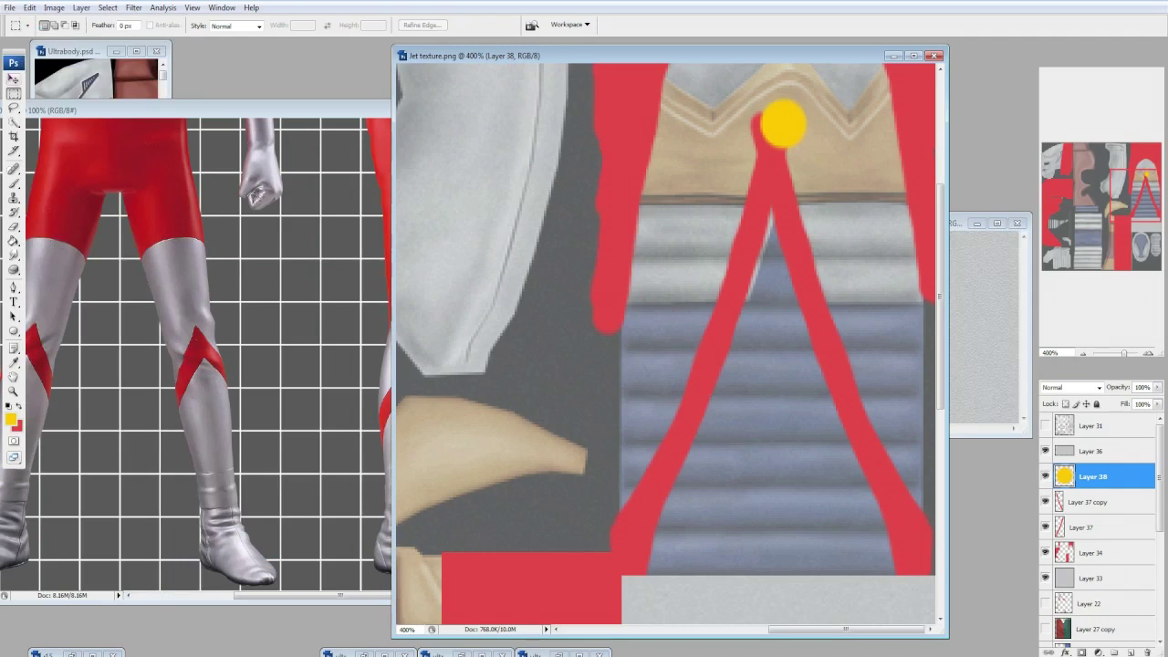
key("v")
key("alt+bracketleft")
key("Right")
key("Right")
key("Right")
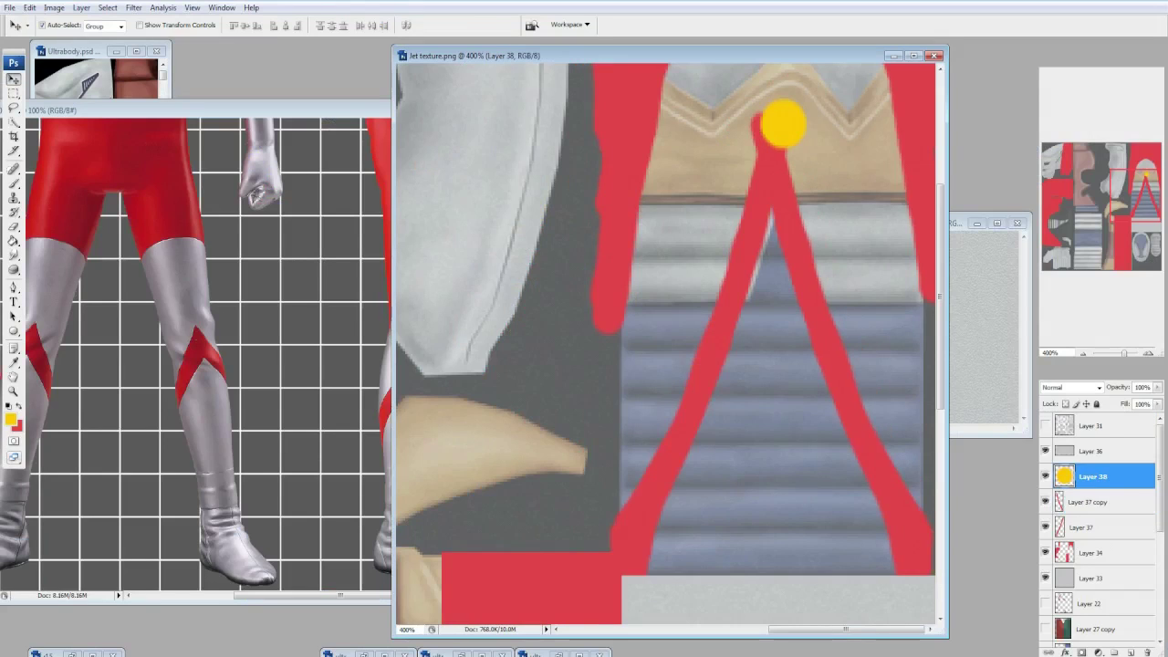
right_click(1090, 527)
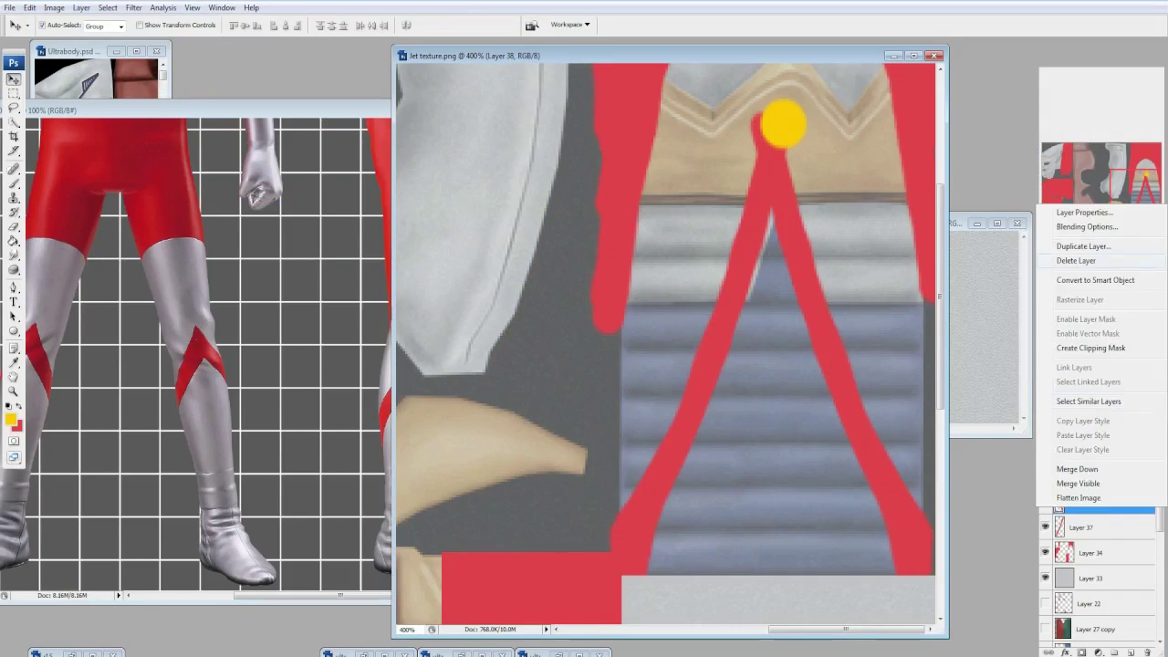
left_click(1016, 238)
key("Return")
left_click(1044, 528)
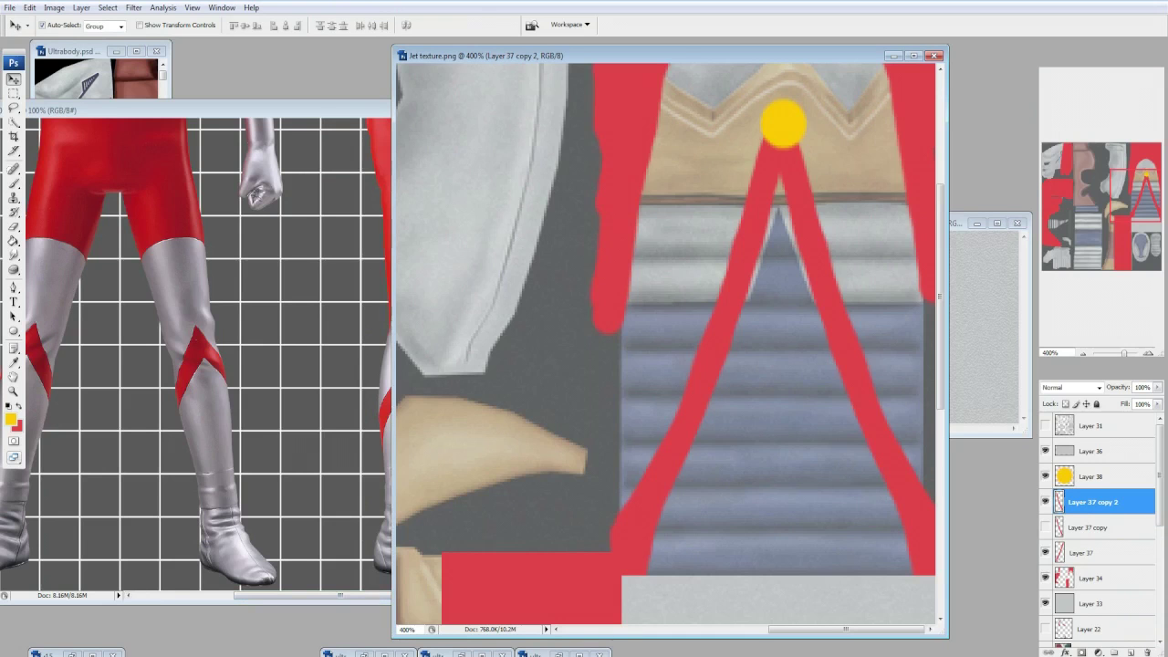
Show Layer 37 copy again, turn the stripe on Layer 37 copy 2 black, and move that layer below Layer 37 copy.
left_click(1044, 527)
key("ctrl+u")
key("Return")
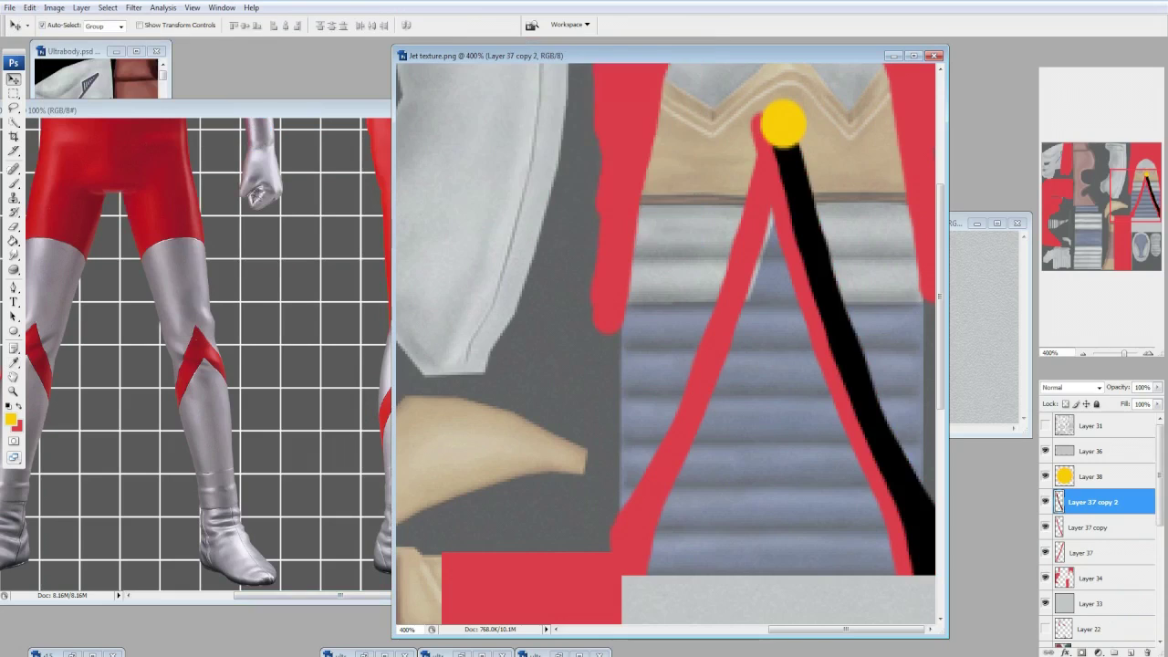
key("ctrl+bracketleft")
Erase the upper end of the red stripe on Layer 37 copy with a 19 px eraser to uncover the black stripe.
key("e")
left_click_drag(783, 137, 795, 212)
key("ctrl+z")
left_click(1090, 502)
left_click_drag(765, 128, 783, 239)
left_click_drag(767, 182, 785, 320)
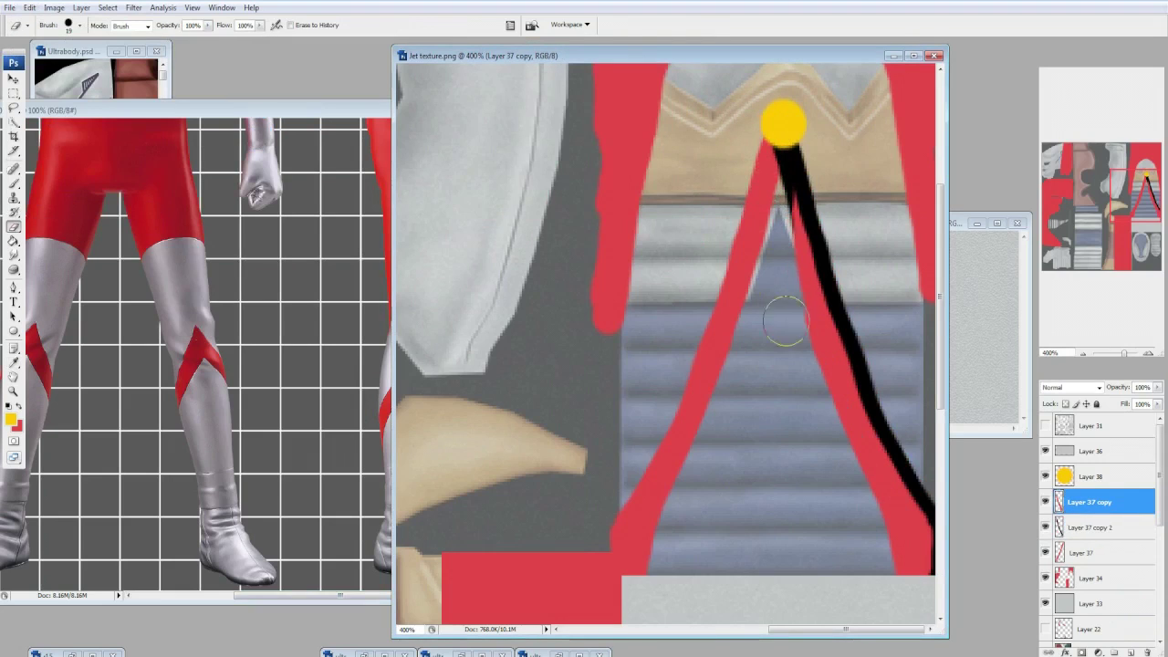
Trim the inner left edge of the red stripe on Layer 37 copy so it blends into the black stripe, undoing unsuitable strokes.
mouse_move(774, 239)
left_mouse_down()
mouse_move(839, 435)
mouse_move(858, 456)
left_mouse_up()
key("ctrl+z")
mouse_move(775, 273)
left_mouse_down()
mouse_move(826, 438)
mouse_move(779, 260)
mouse_move(776, 178)
mouse_move(849, 539)
left_mouse_up()
key("ctrl+z")
key("ctrl+z")
left_click_drag(771, 155, 830, 436)
key("ctrl+z")
mouse_move(776, 173)
left_mouse_down()
mouse_move(782, 307)
mouse_move(822, 448)
left_mouse_up()
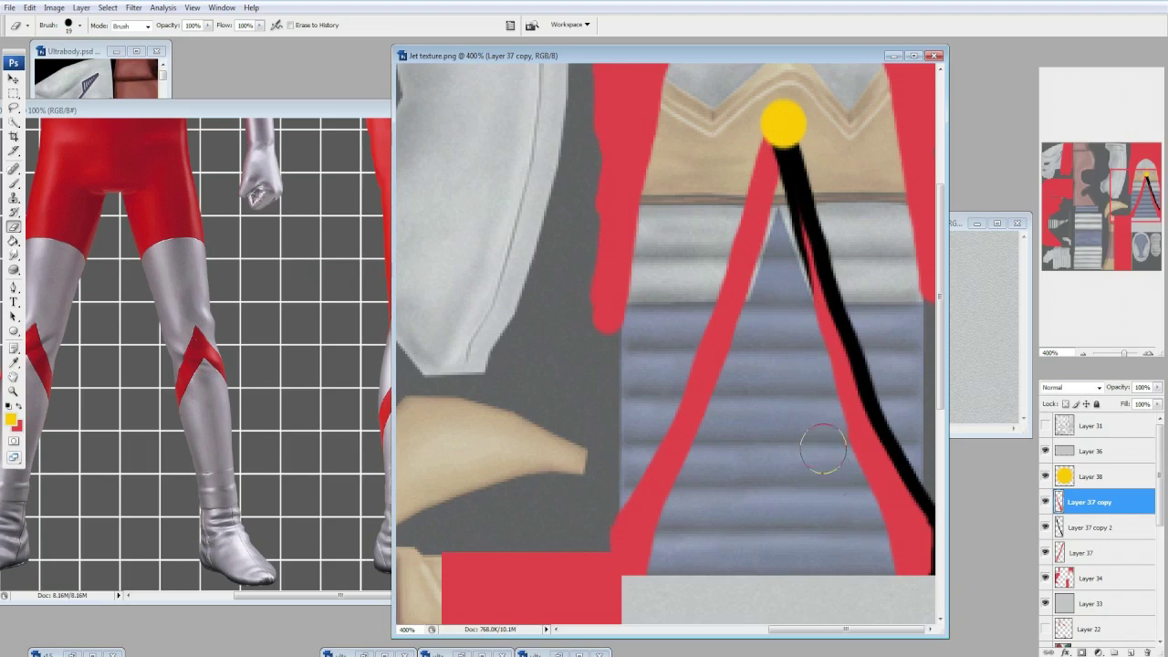
key("ctrl+z")
Lock the transparent pixels of Layer 37 copy 2, repaint its black stripe red, and remove the yellow dot layer.
left_click(1090, 527)
key("x")
left_click(1065, 403)
key("b")
left_click_drag(777, 137, 929, 556)
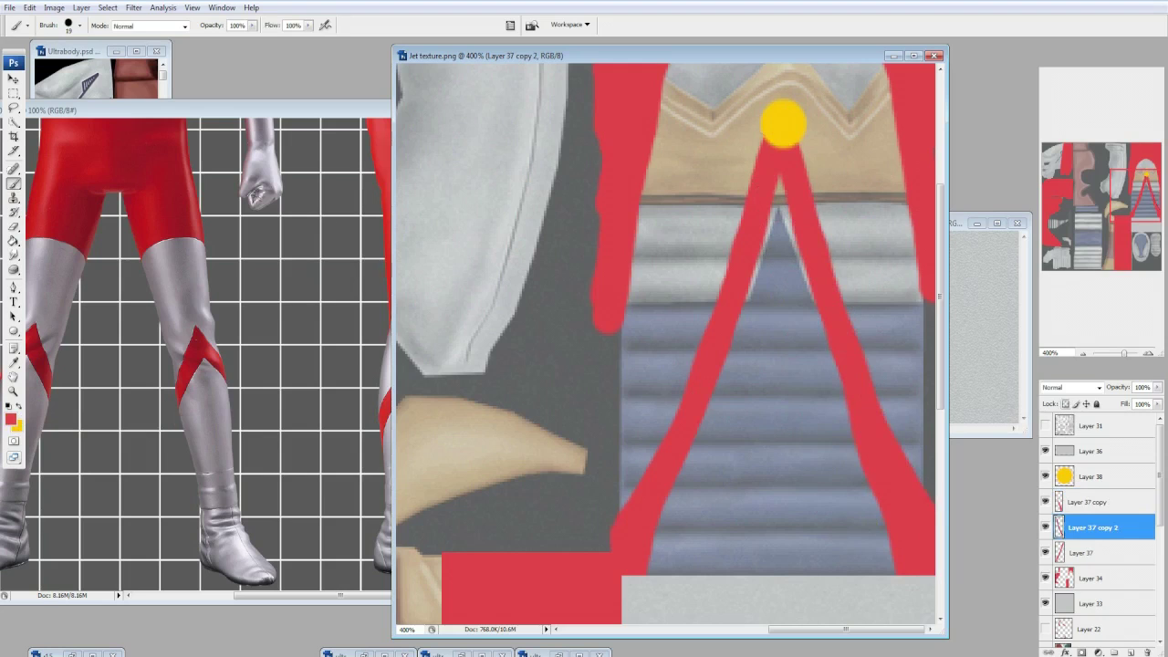
key("ctrl+shift+e")
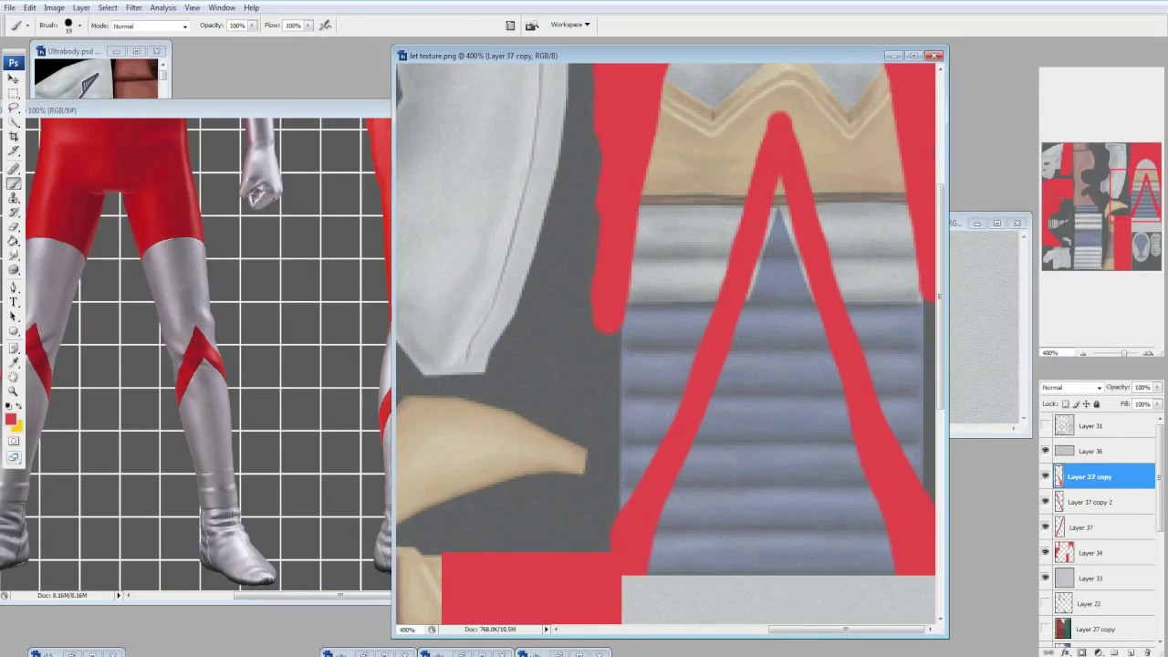
Turn the stripe on Layer 37 copy 2 black by setting its lightness to -100.
left_click(1092, 501)
key("ctrl+u")
type("-100")
key("Return")
Erase the lower part of the black stripe on Layer 37 copy 2 where it extends past the red stripe's outer edge.
key("e")
mouse_move(923, 534)
left_mouse_down()
mouse_move(899, 484)
mouse_move(921, 493)
left_mouse_up()
key("ctrl+alt+z")
key("ctrl+alt+z")
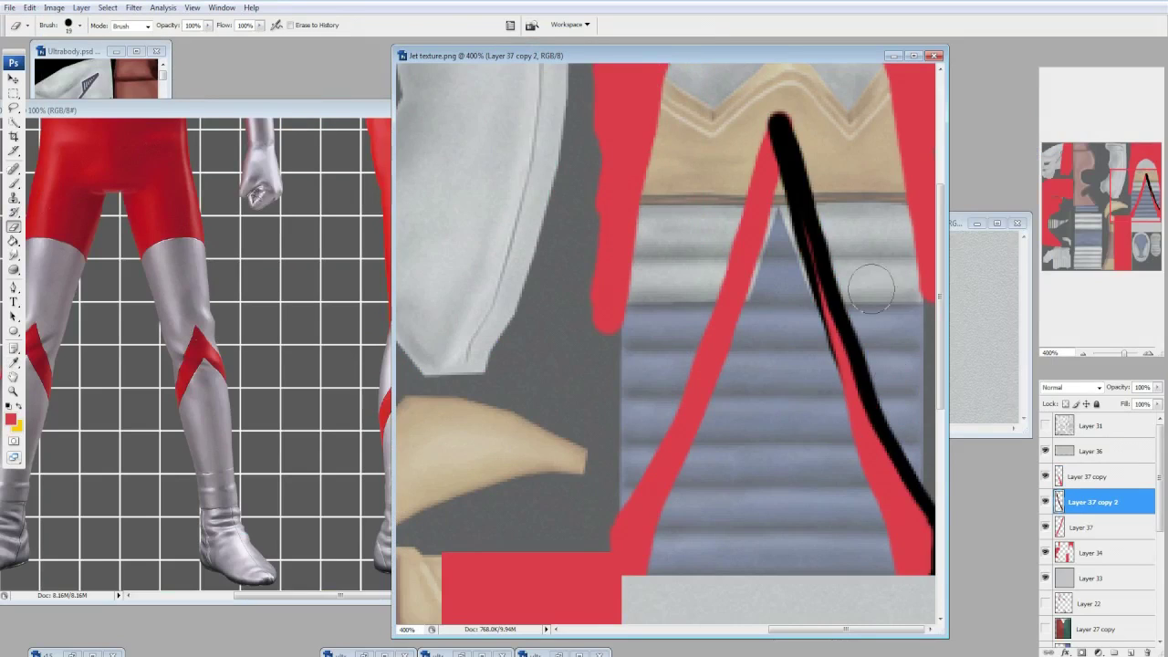
left_click_drag(879, 354, 923, 570)
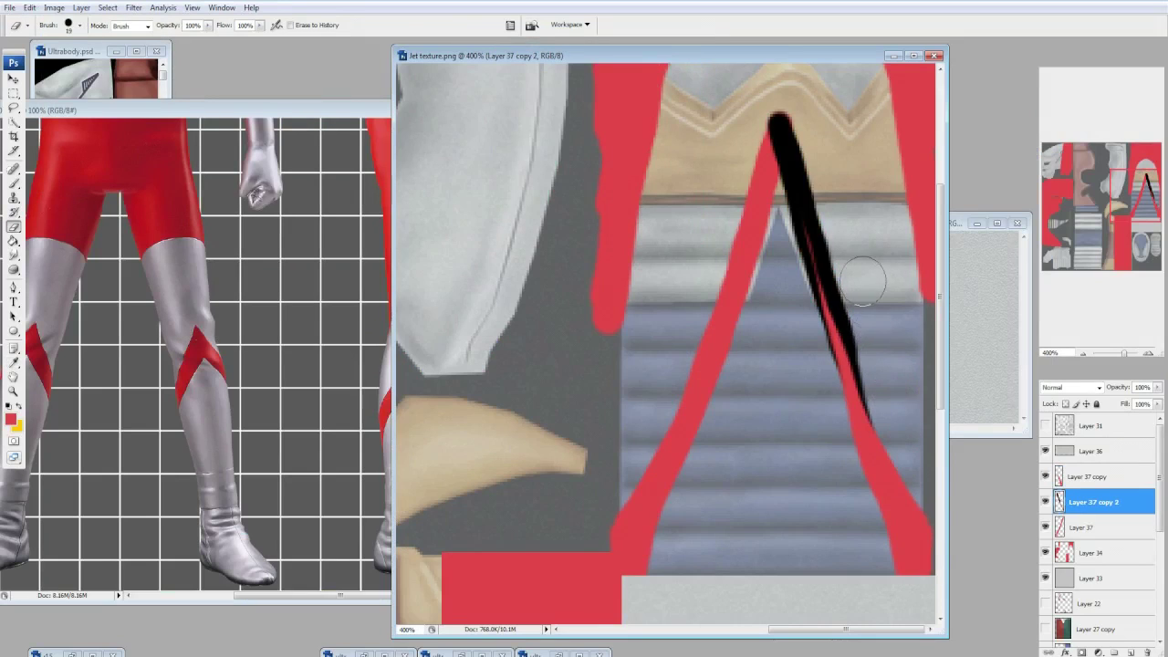
Repaint the remaining black stripe red with transparency locked and merge Layer 37 copy into Layer 37 copy 2.
key("b")
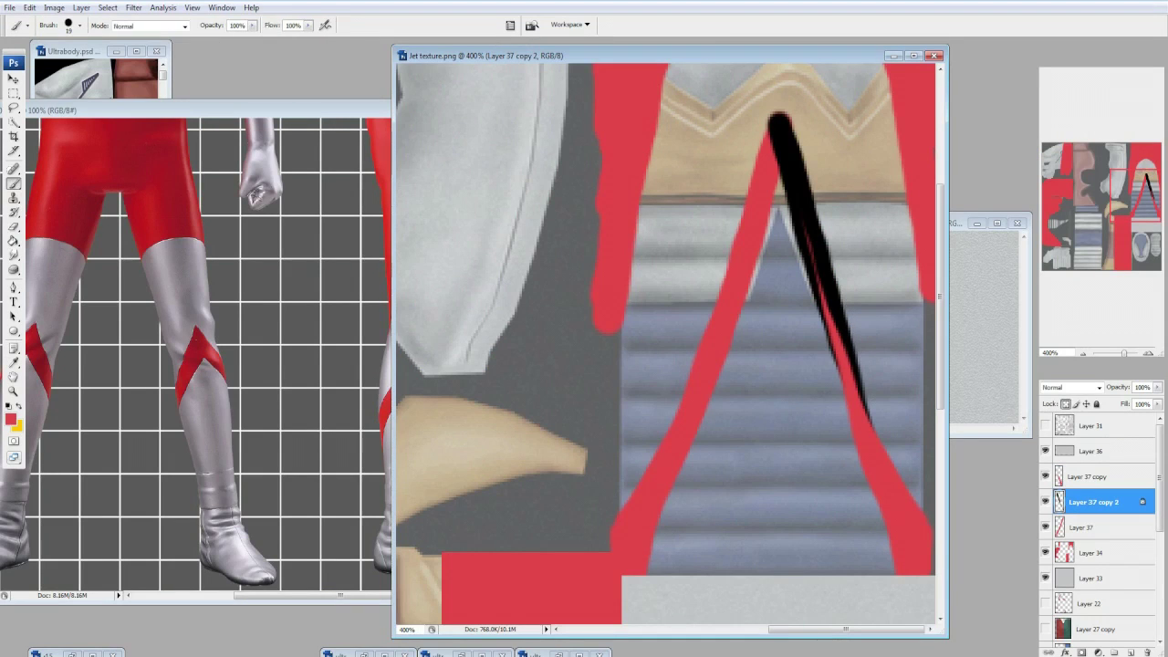
key("ctrl+alt+z")
key("ctrl+alt+z")
key("ctrl+alt+z")
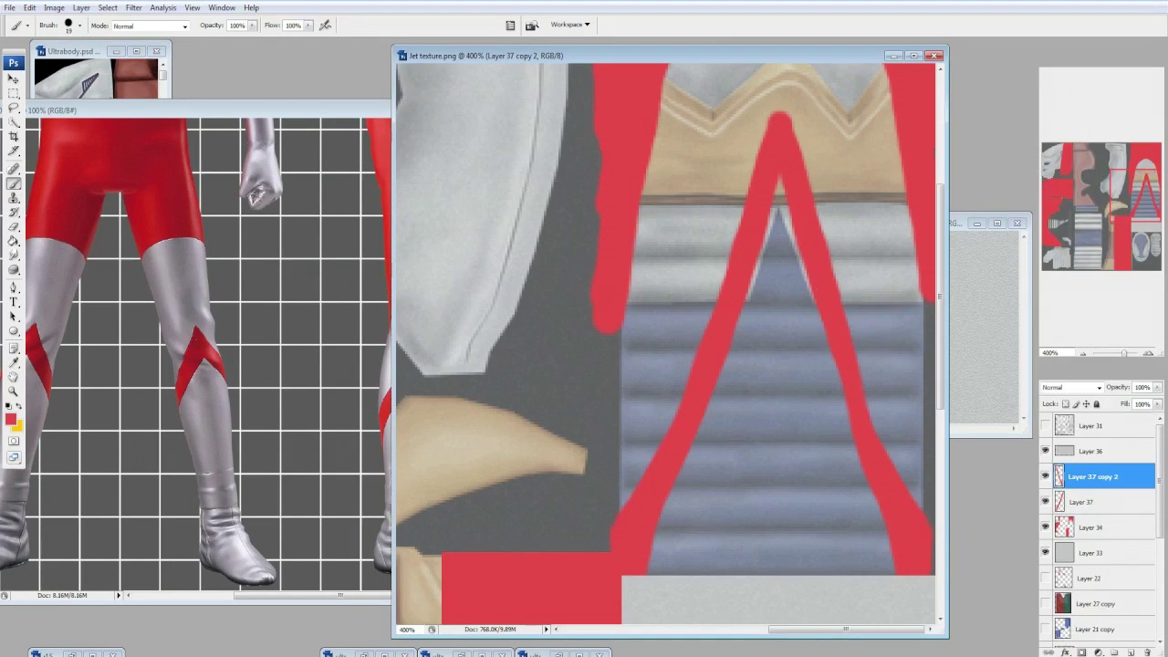
Touch up the right stripe with a 5 px brush and save the flattened texture.
left_click(73, 26)
double_click(62, 133)
key("ctrl+s")
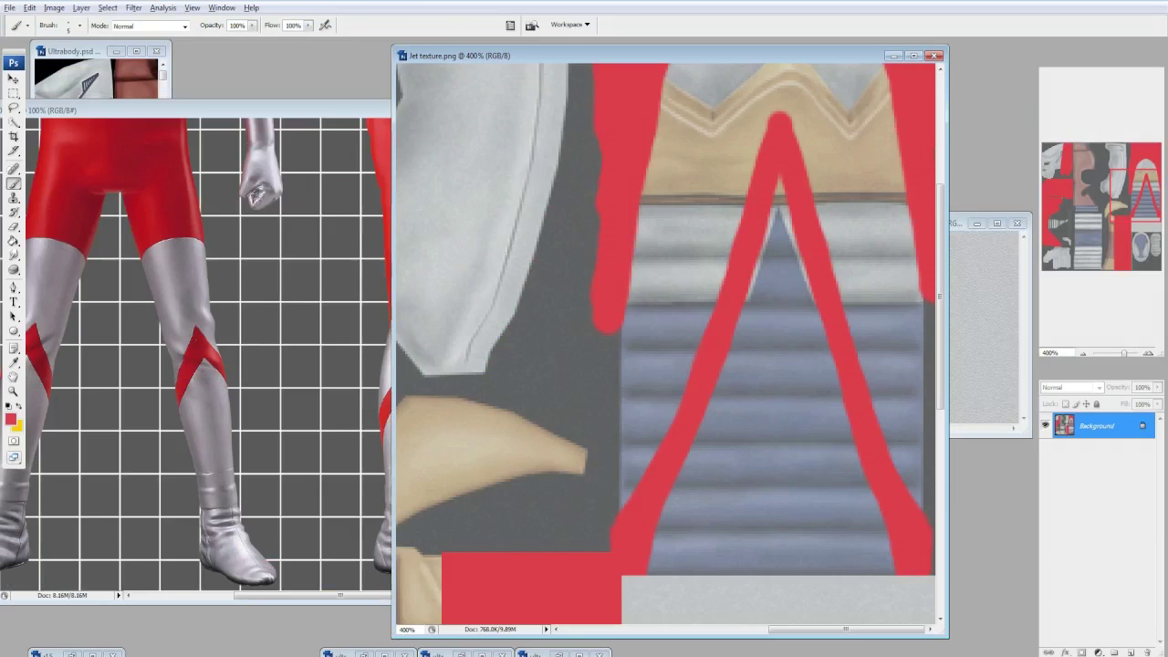
Merge the two chevron halves into Layer 37 and sharpen the outer apex to a point.
right_click(1040, 485)
left_click(1076, 444)
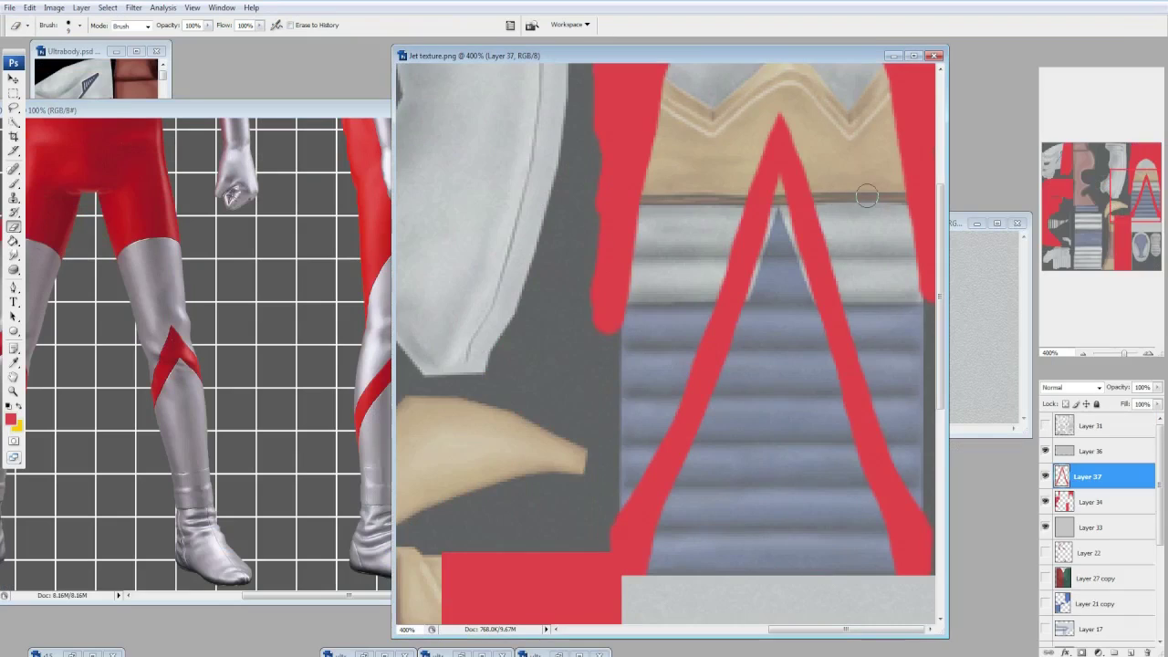
Refine the inner notch below the chevron's apex on Layer 37 with a 3 px brush and eraser.
key("b")
left_click(73, 26)
left_click(781, 162)
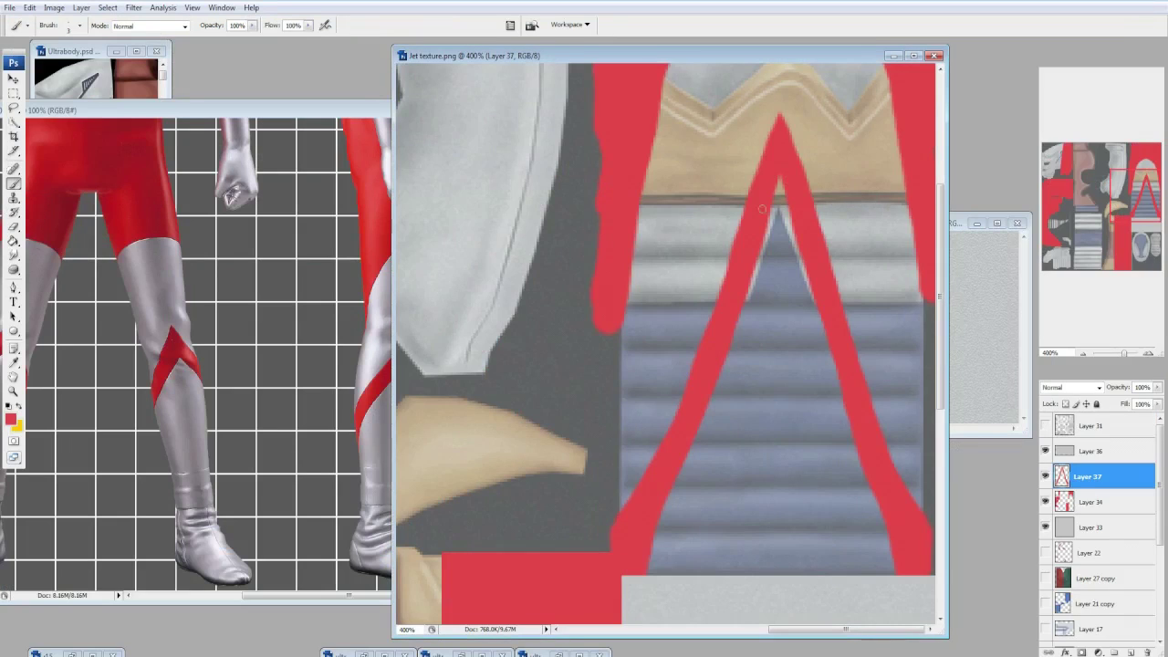
key("e")
left_click(73, 26)
key("Return")
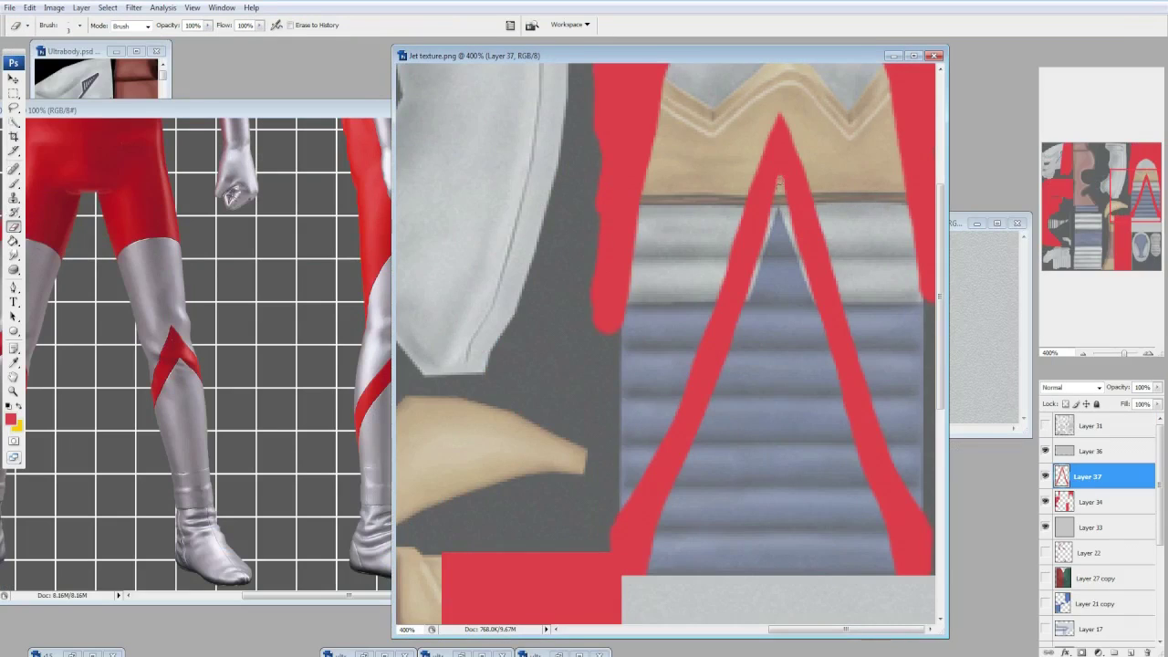
key("b")
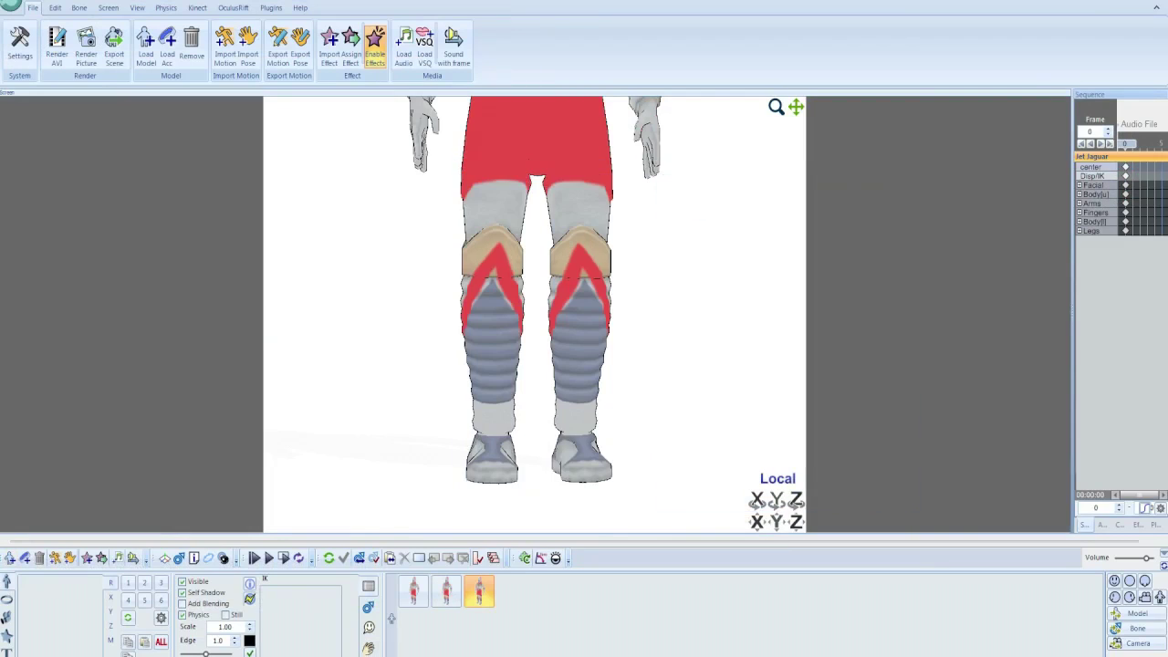
Switch to MikuMikuMoving and check the red chevrons on the Jet Jaguar model's legs.
right_click(410, 593)
key("Escape")
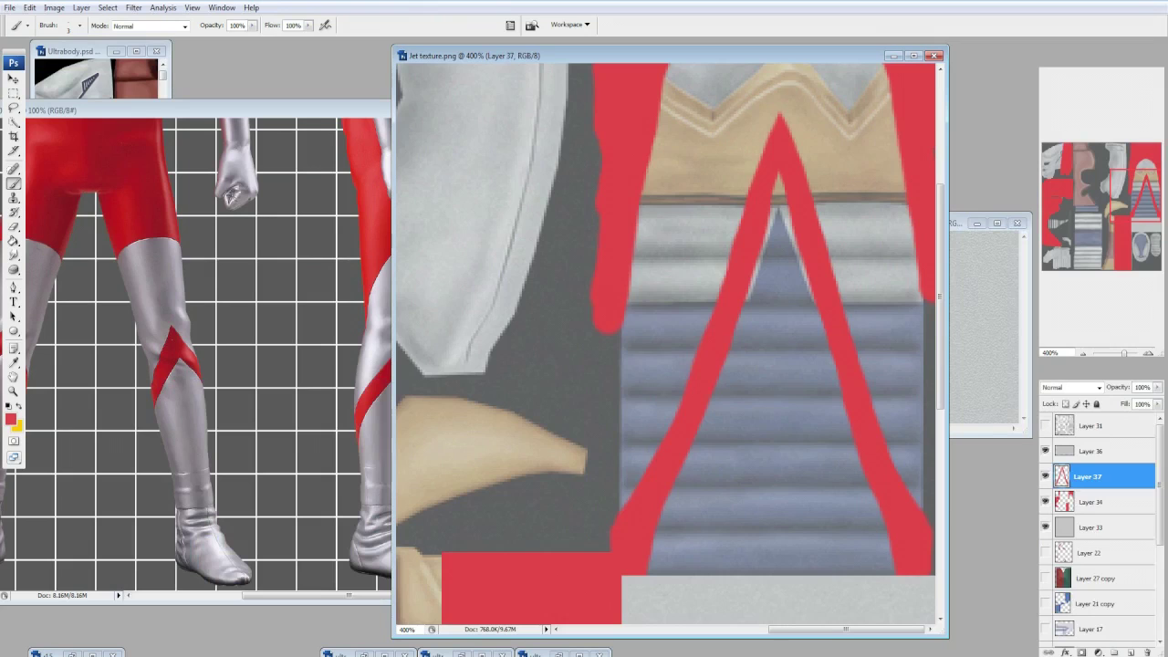
Skew the upper part of the red chevron on Layer 37 so its apex shifts slightly to the right.
key("m")
key("ctrl+t")
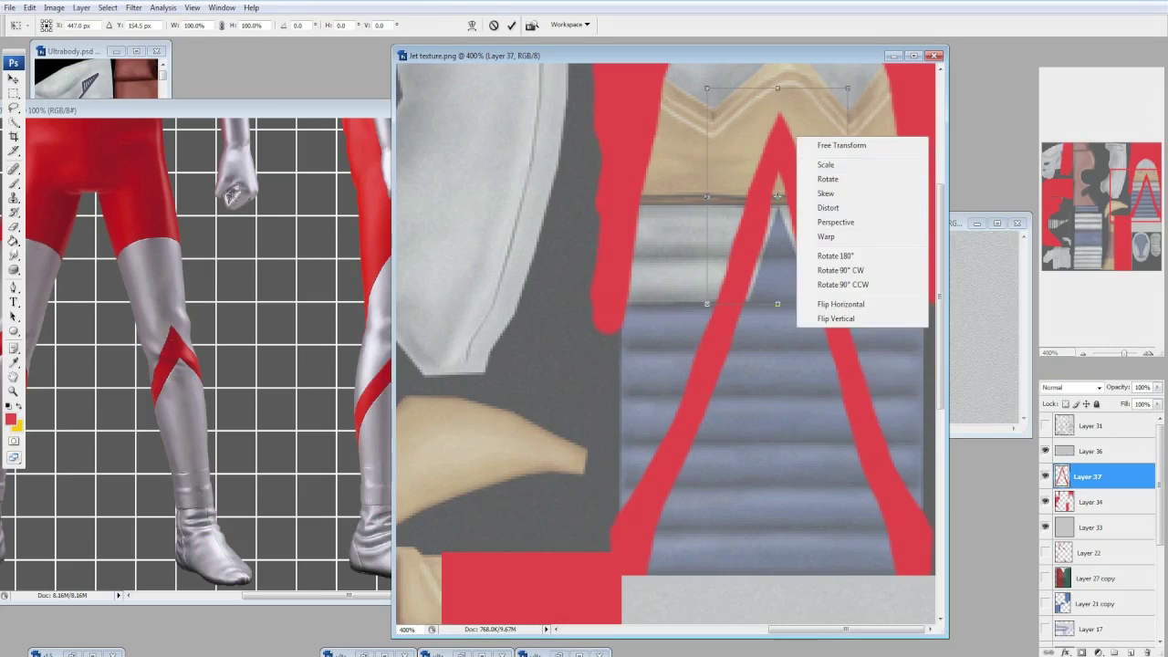
left_click_drag(778, 195, 769, 195)
right_click(1086, 476)
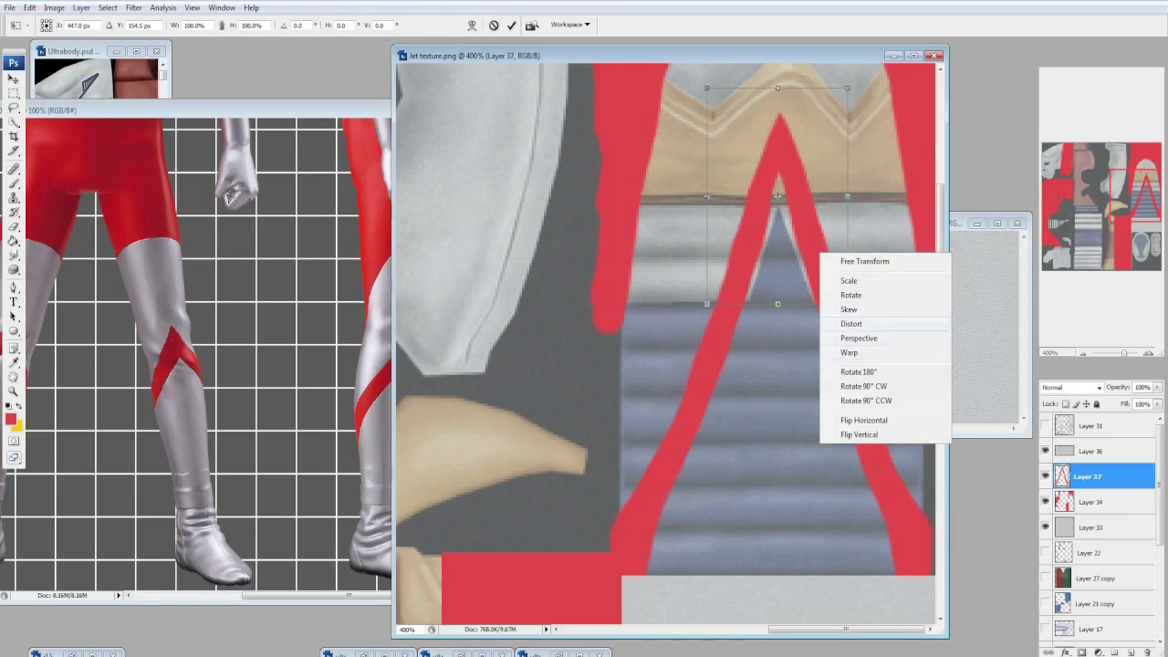
key("Escape")
left_click_drag(777, 195, 768, 195)
right_click(1085, 476)
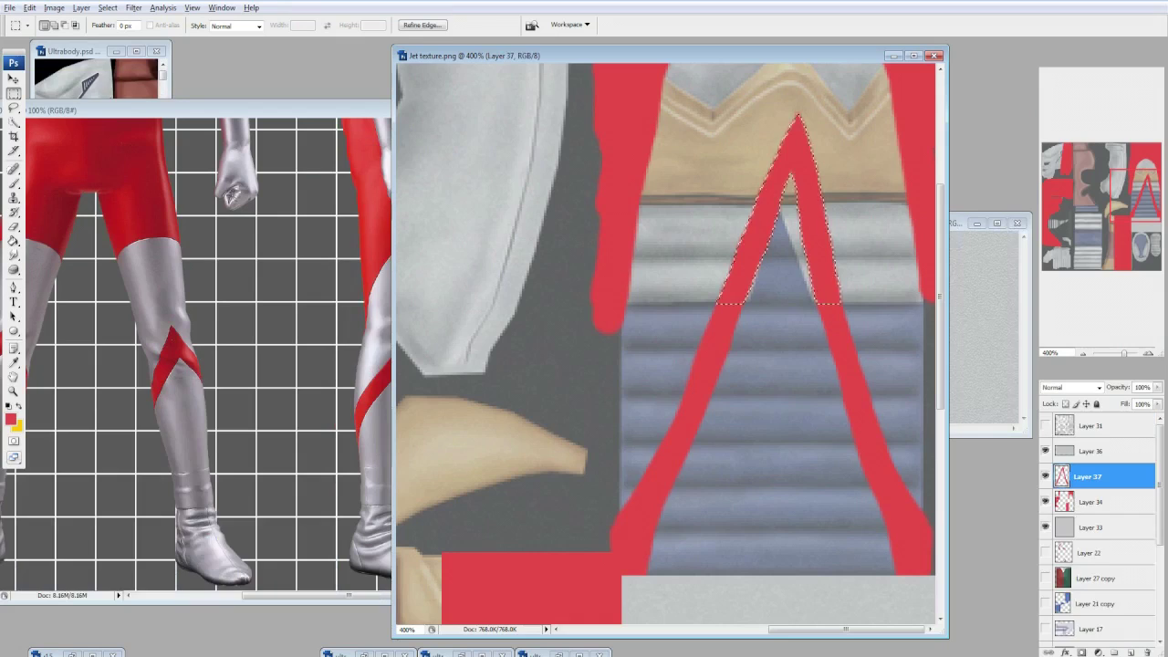
right_click(813, 219)
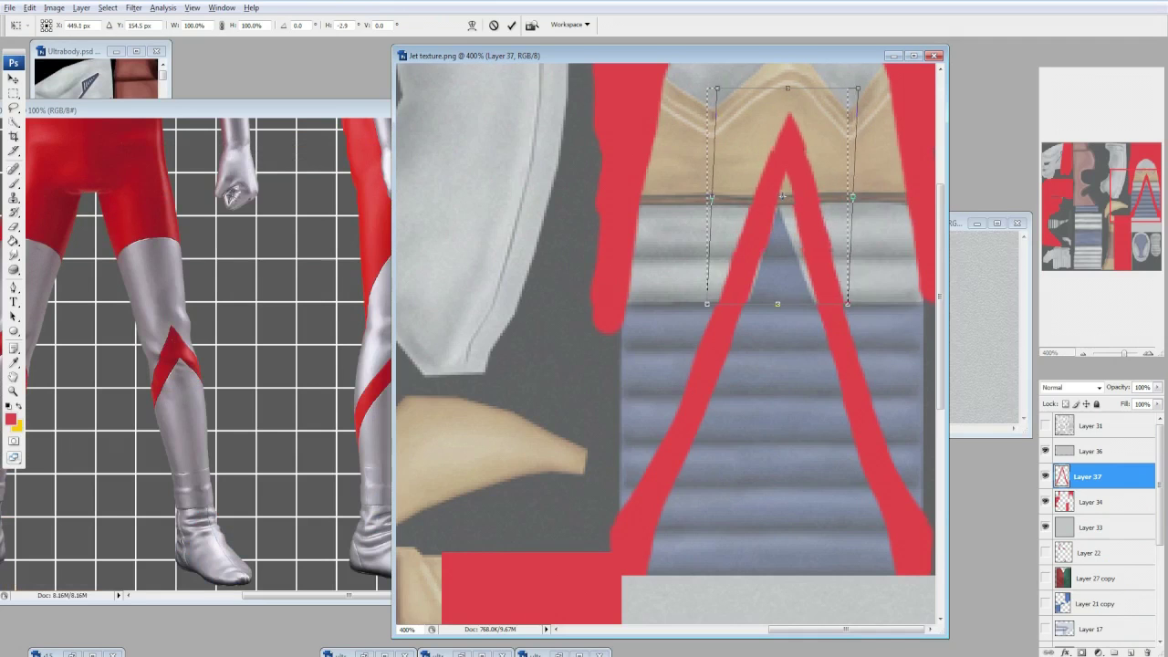
key("Return")
key("alt+Tab")
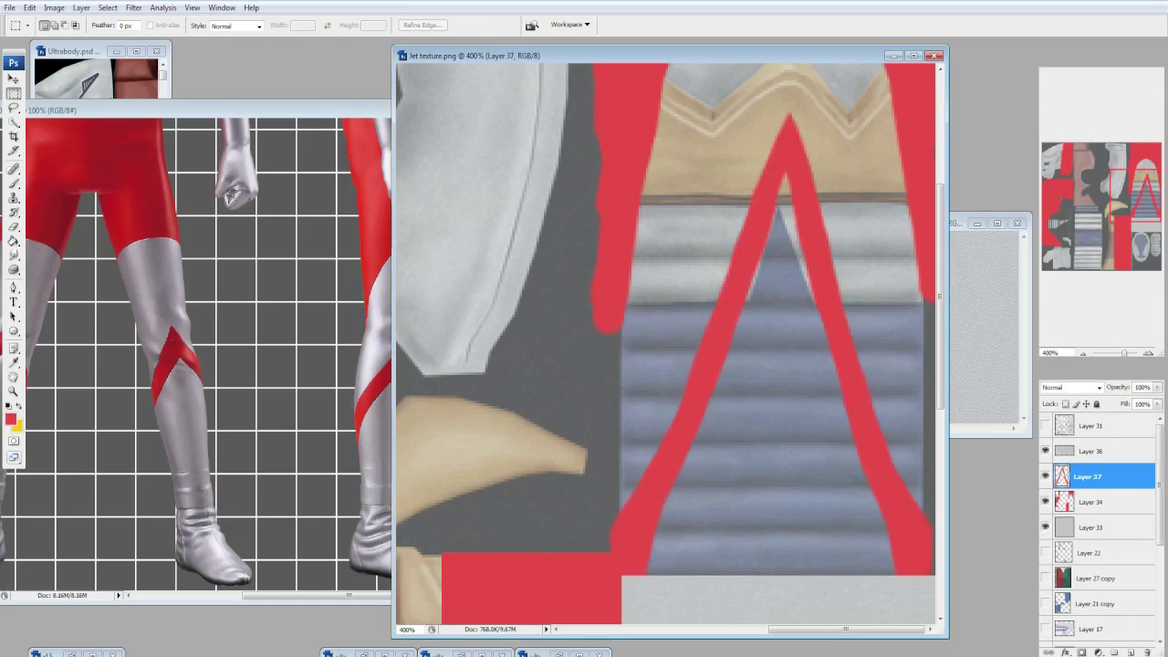
Merge Layer 37 down into Layer 34 and consult the front view of the Ultraman reference.
key("ctrl+e")
key("b")
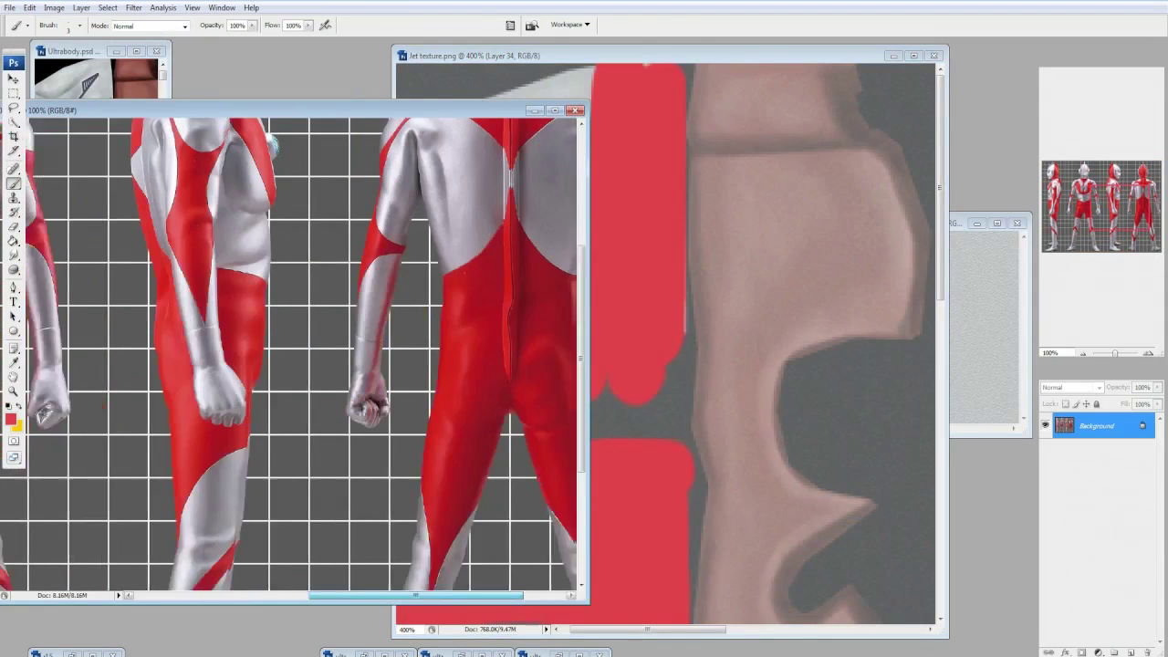
scroll(301, 356, "left", 10)
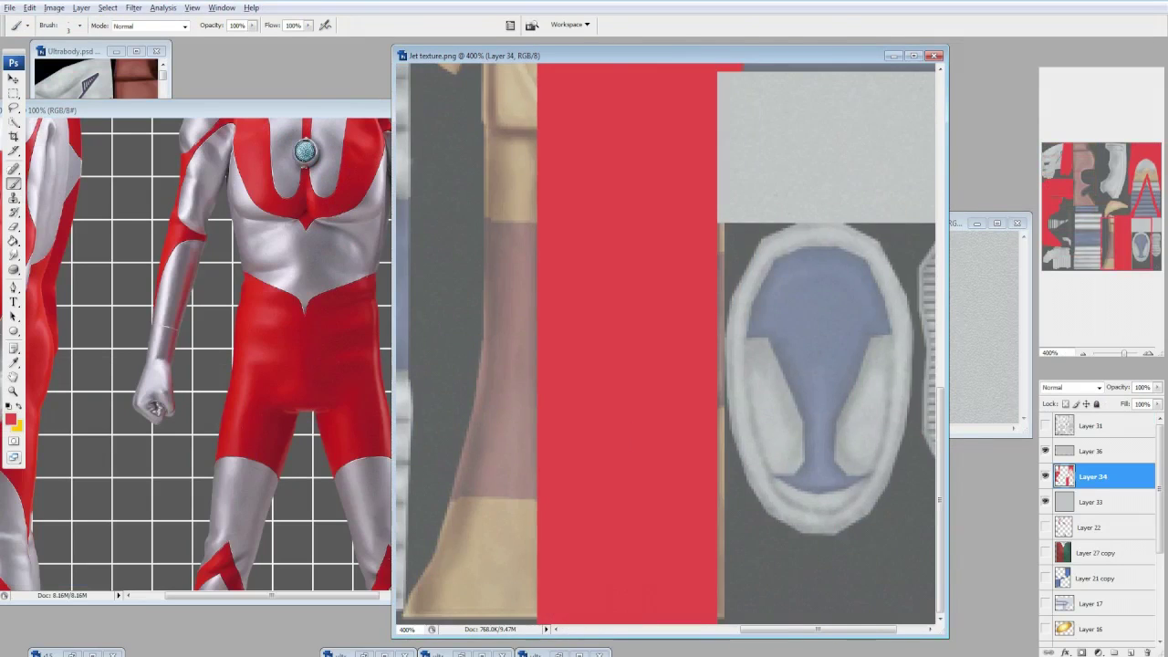
Using the Layer 31 wireframe as a guide, erase the red strip's lower left edge on Layer 34 into a curve with a 13 px eraser.
key("m")
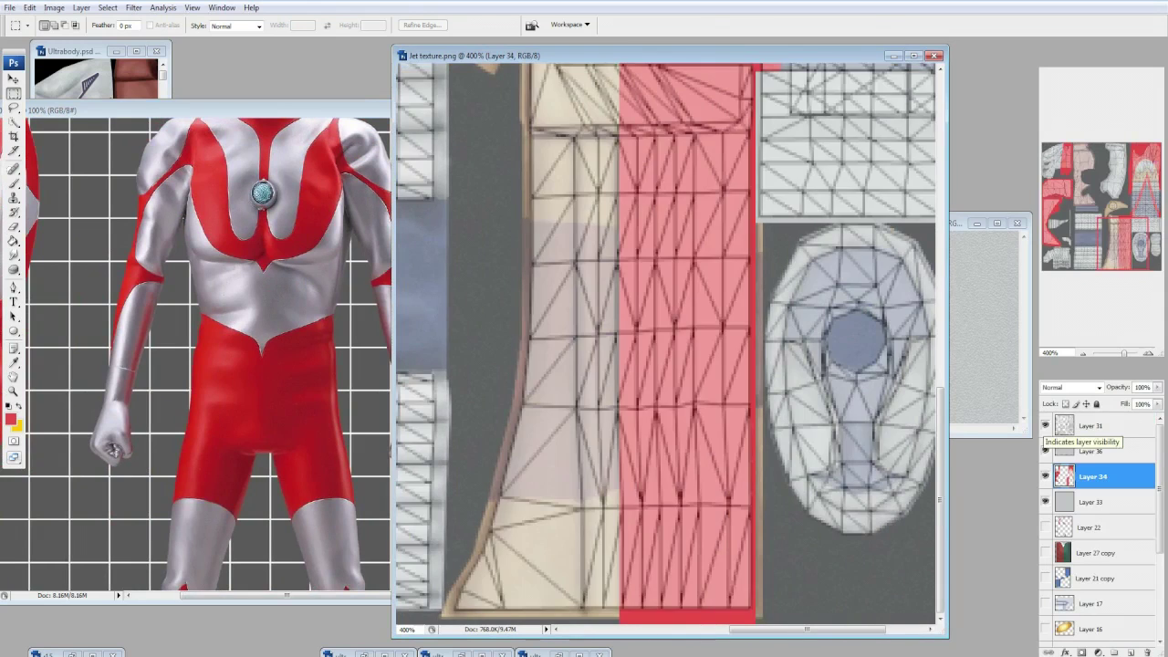
left_click(1045, 425)
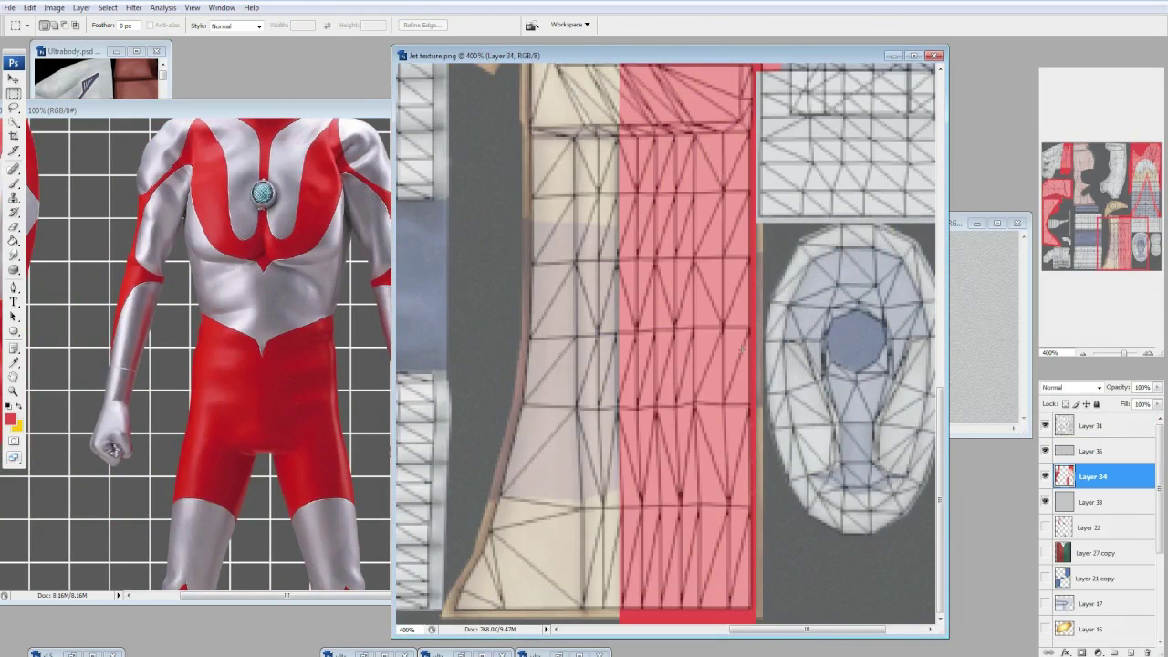
key("e")
left_click(79, 25)
key("Return")
key("bracketright")
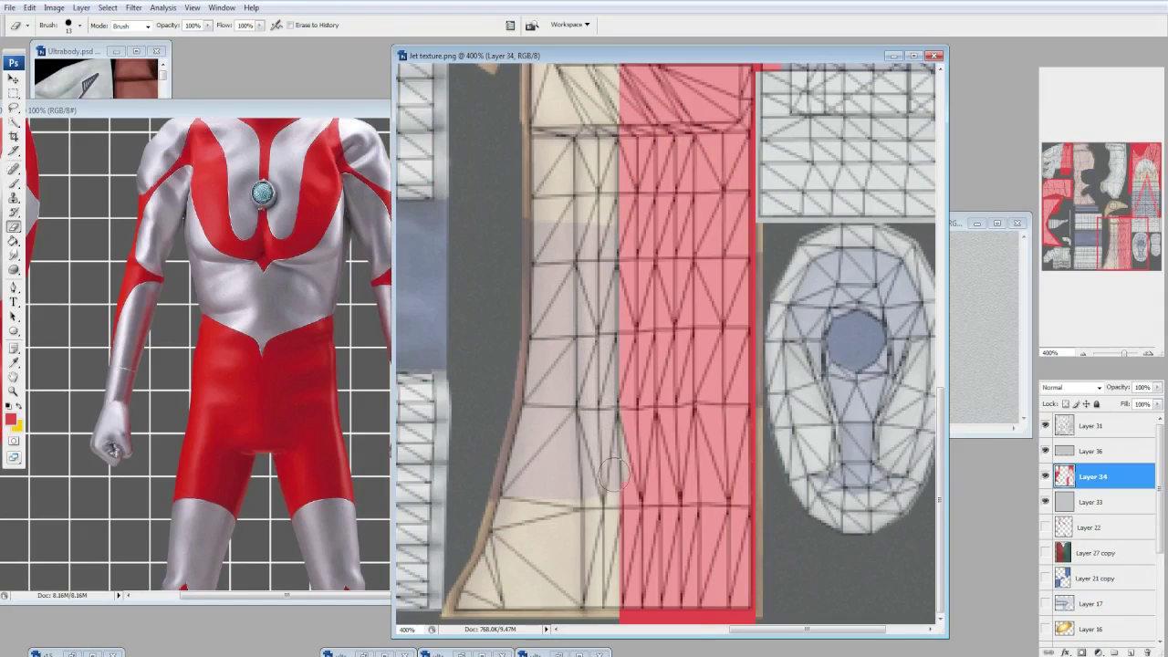
mouse_move(616, 494)
left_mouse_down()
mouse_move(639, 575)
mouse_move(598, 580)
left_mouse_up()
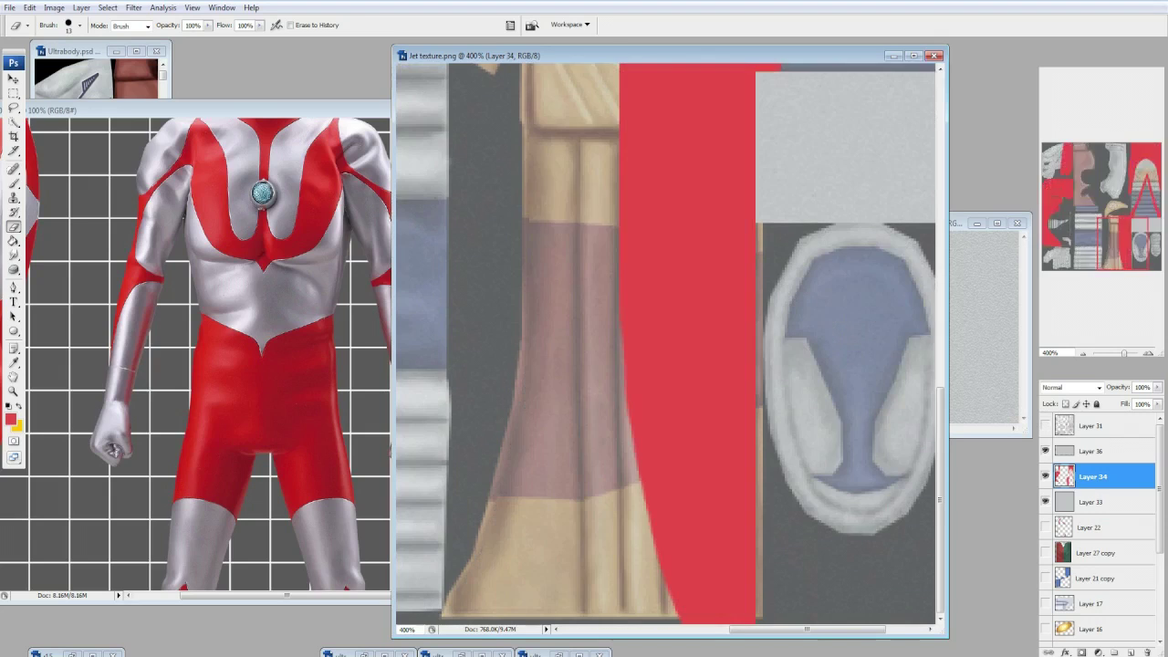
key("alt+Tab")
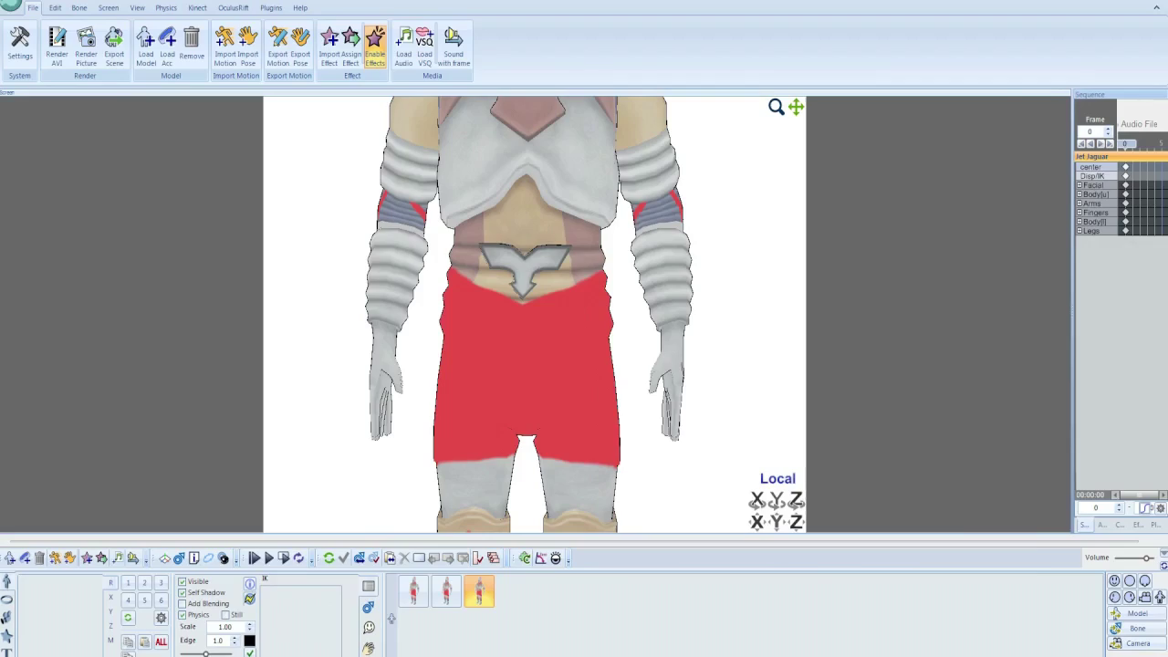
key("alt+Tab")
Refine the bottom corner of the red strip's curved edge on Layer 34 with a 5 px eraser, guided by the wireframe.
left_click(79, 24)
double_click(63, 133)
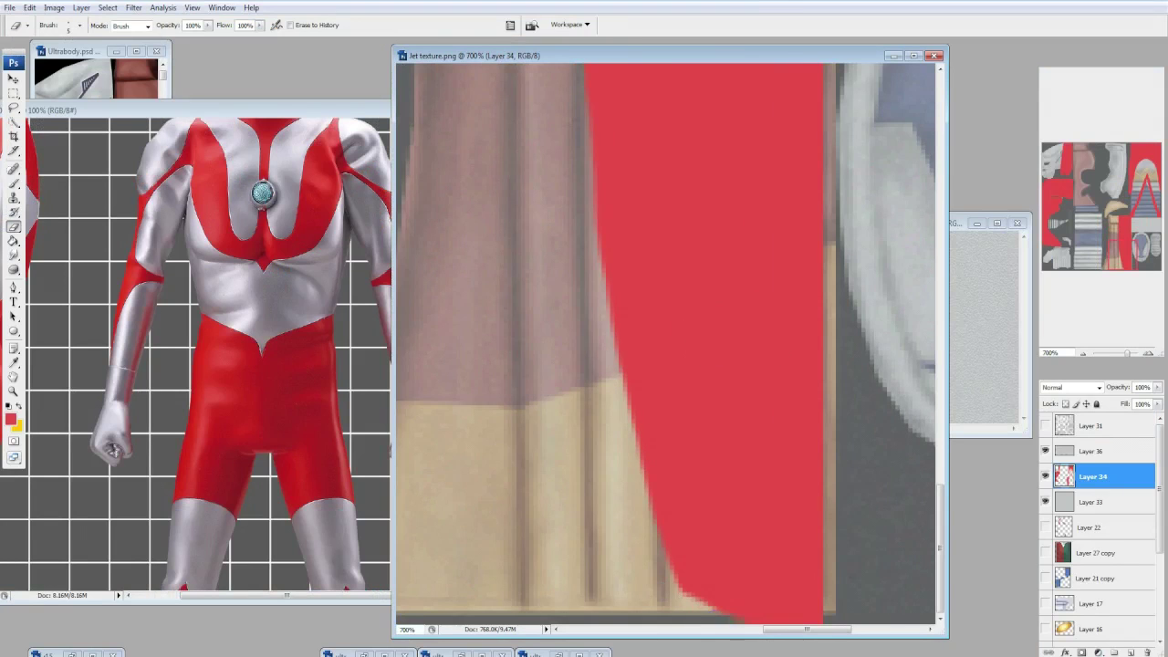
left_click(1045, 425)
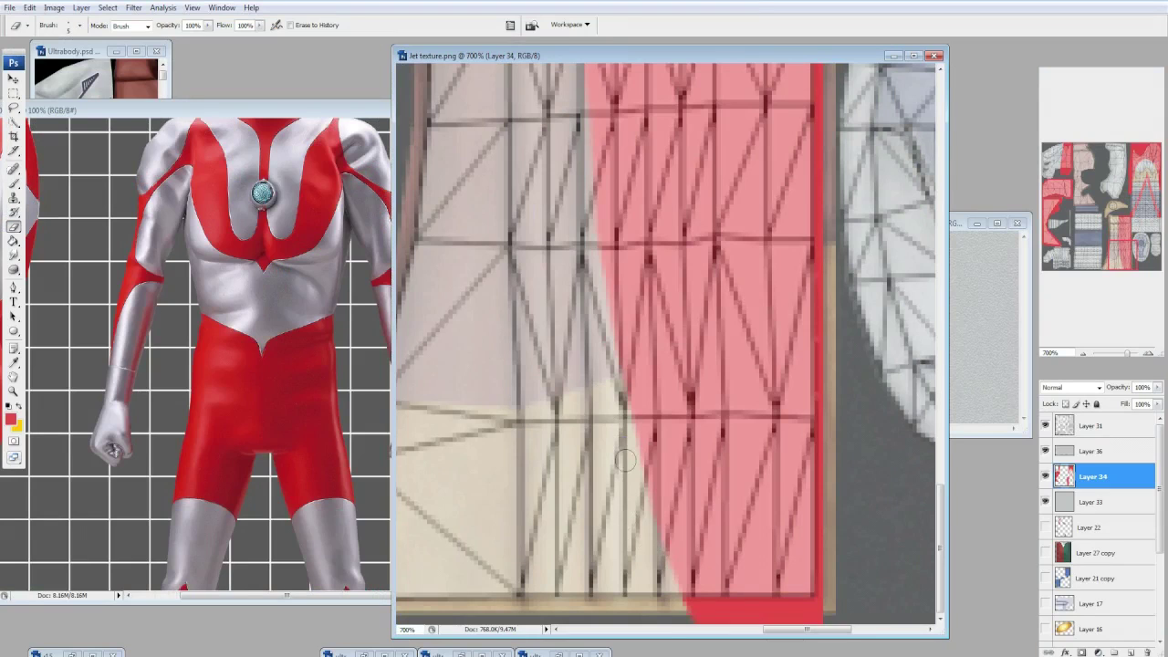
mouse_move(641, 538)
left_mouse_down()
mouse_move(681, 583)
mouse_move(731, 608)
left_mouse_up()
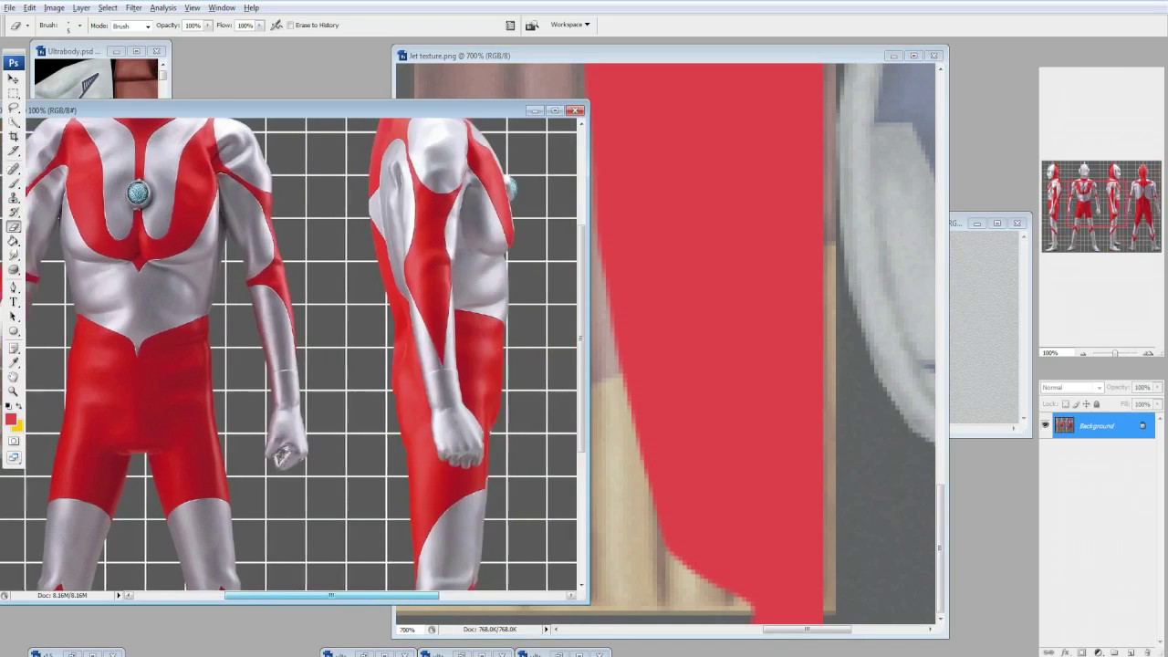
Extend the red strip's top leftward over the tan panel on Layer 34 with a 13 px brush, following the reference's back view, and save.
scroll(288, 359, "right", 5)
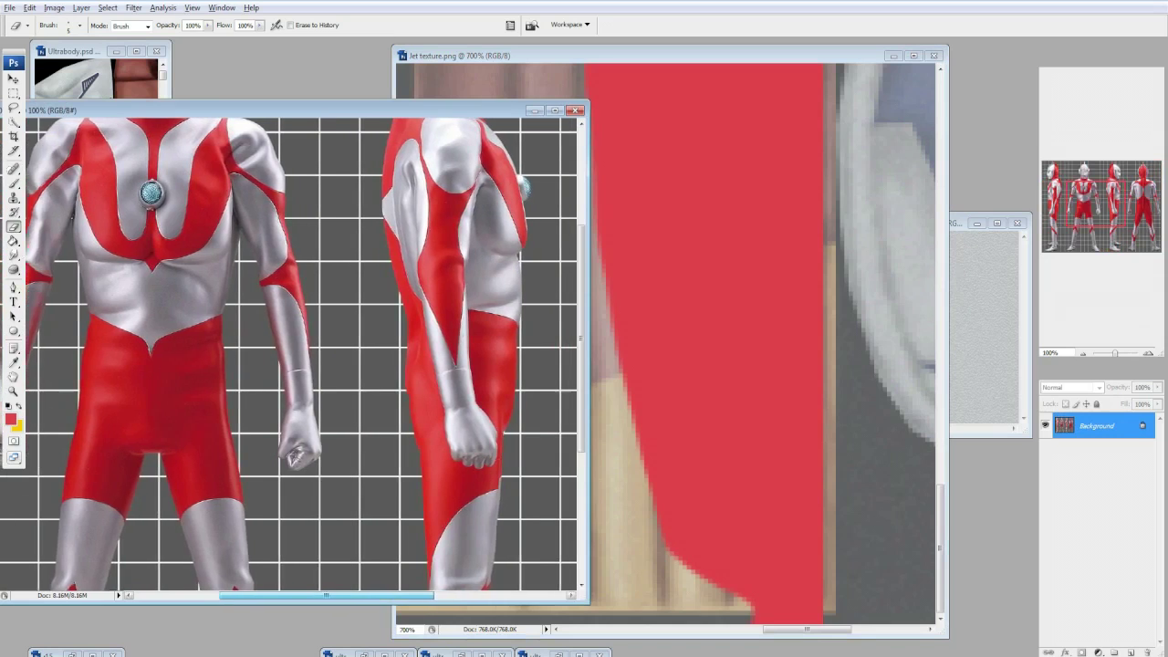
scroll(288, 358, "right", 5)
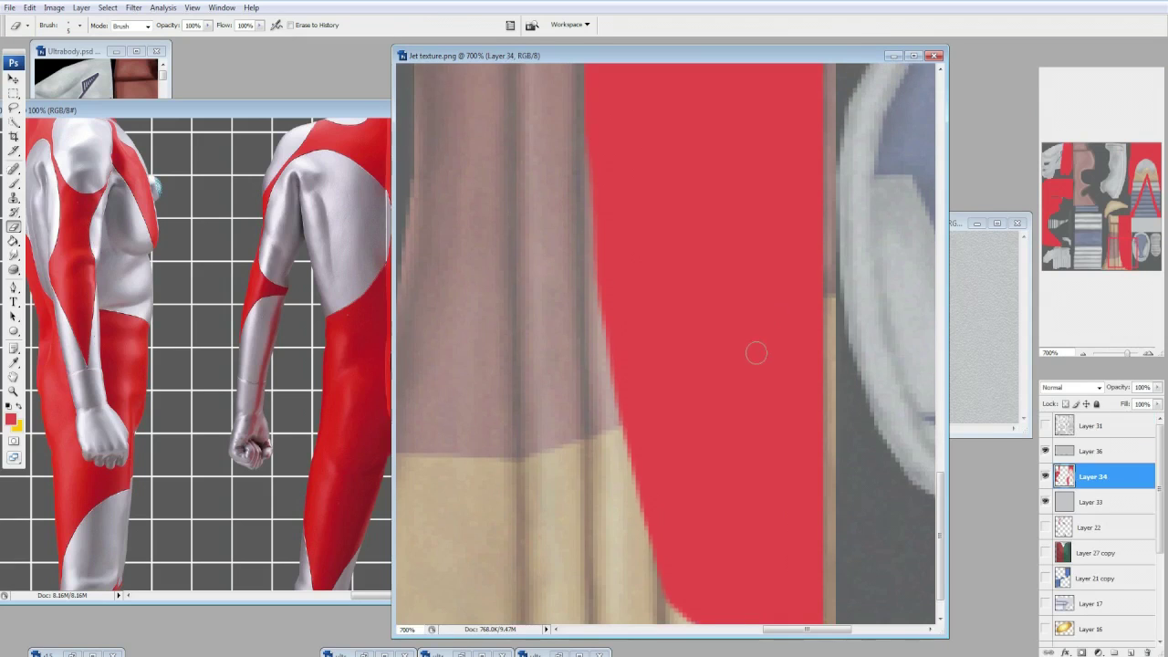
key("ctrl+minus")
key("ctrl+minus")
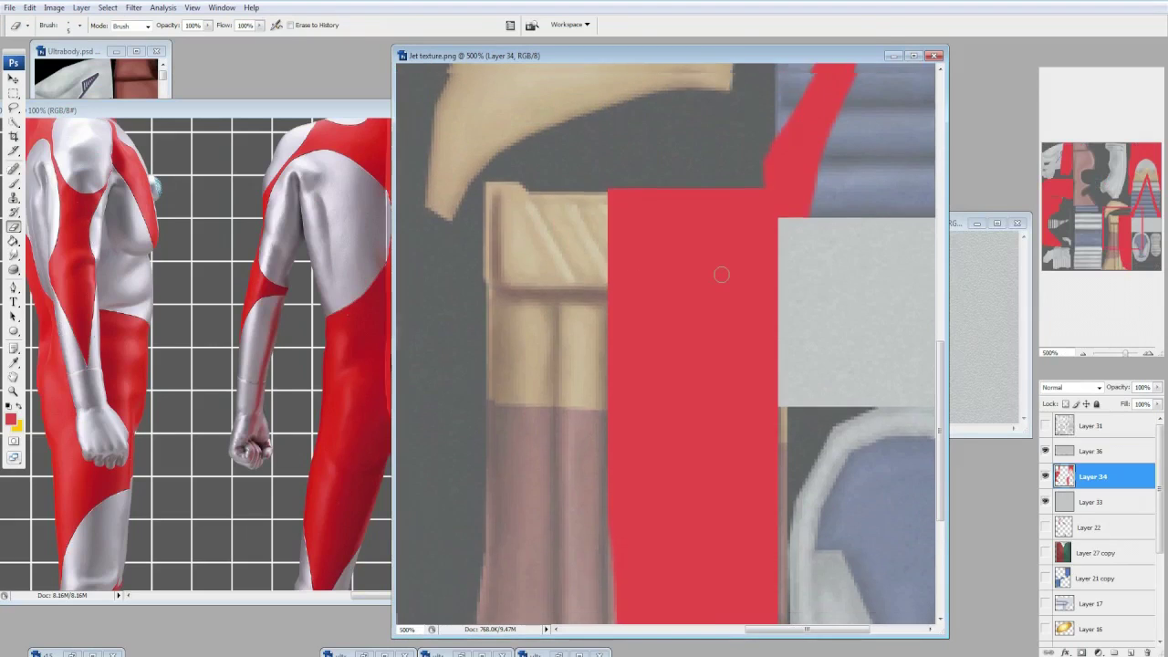
key("ctrl+minus")
key("ctrl+minus")
key("b")
left_click(80, 25)
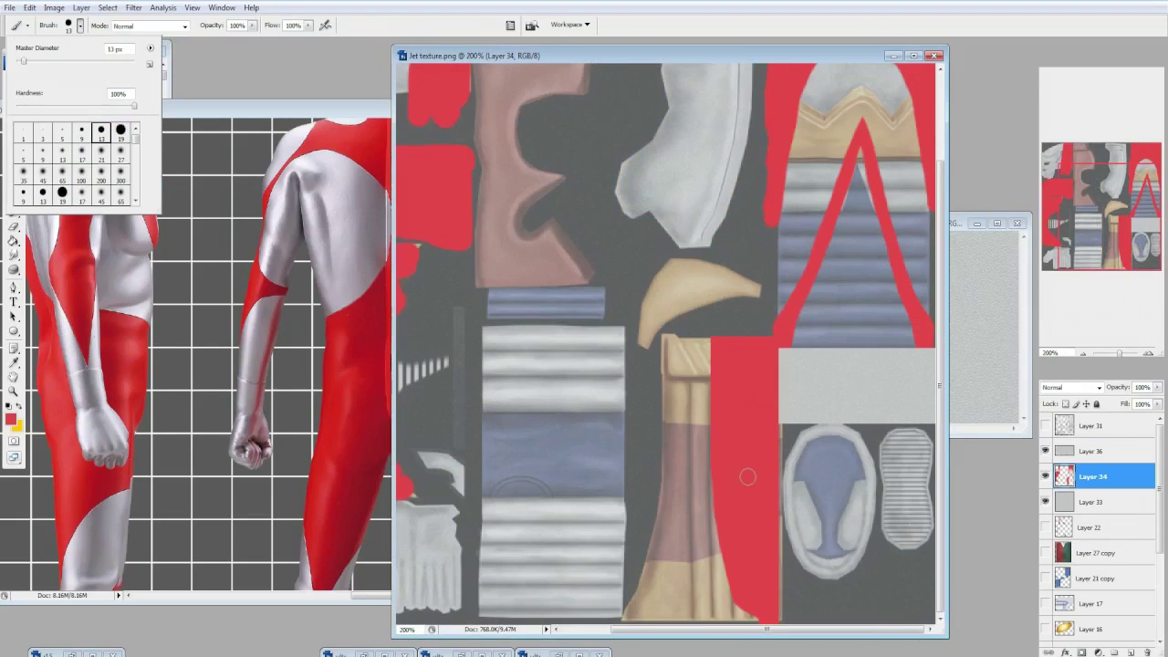
left_click(747, 476)
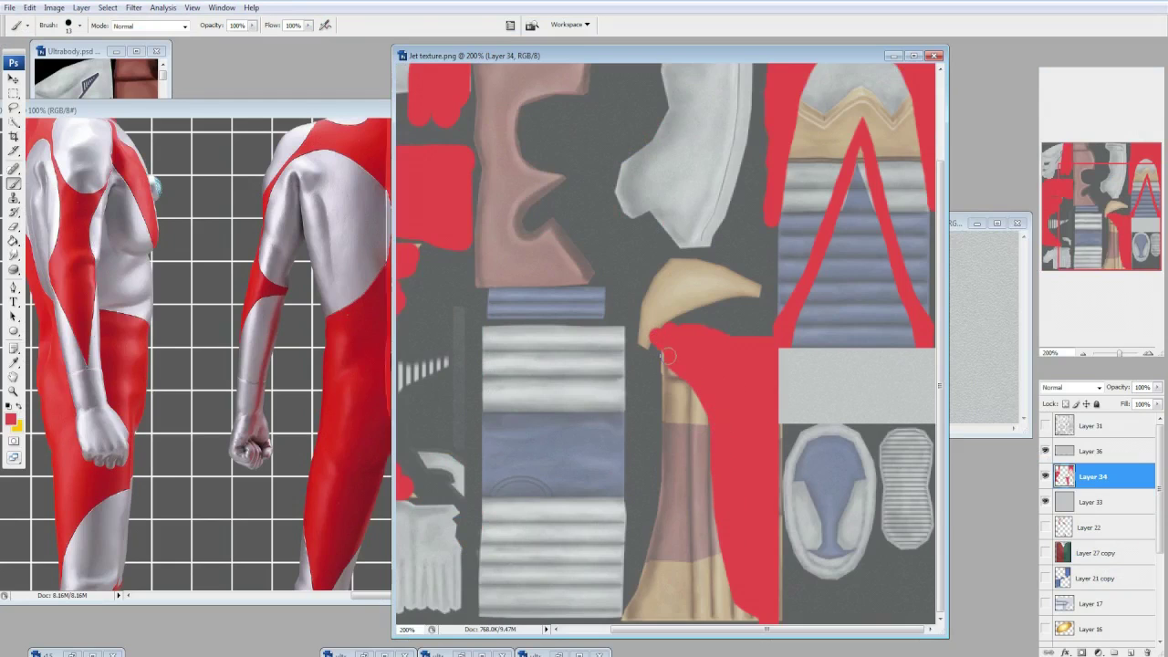
key("ctrl+s")
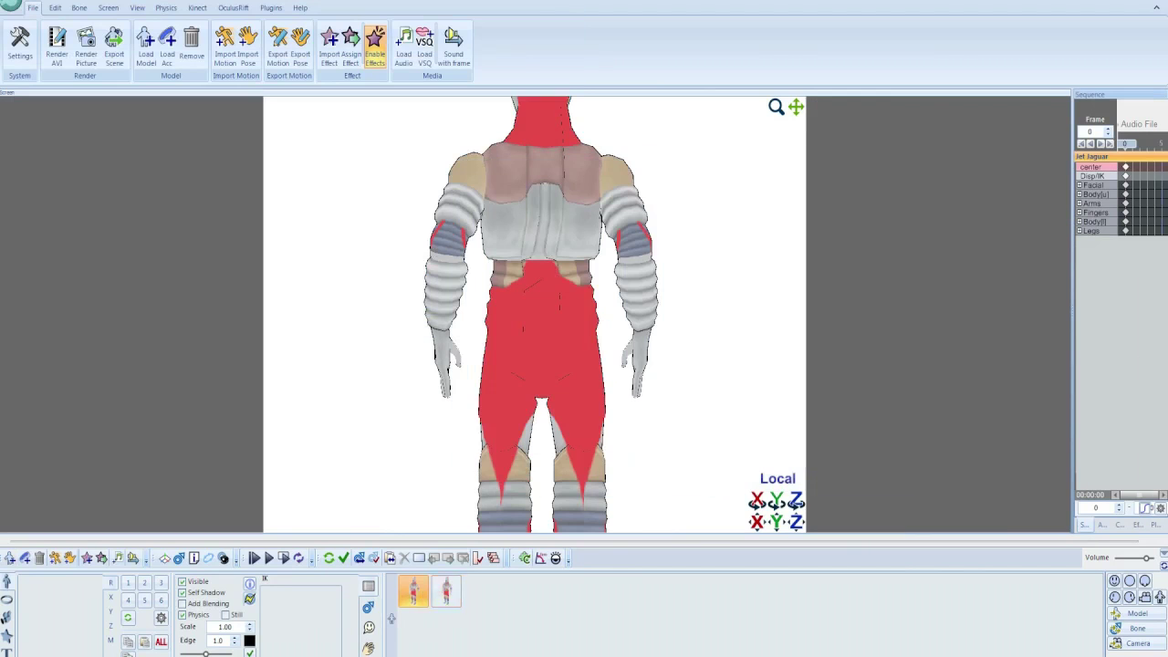
Check the repainted red lower back and legs on the model in MikuMikuMoving.
scroll(533, 314, "up", 5)
scroll(534, 314, "down", 5)
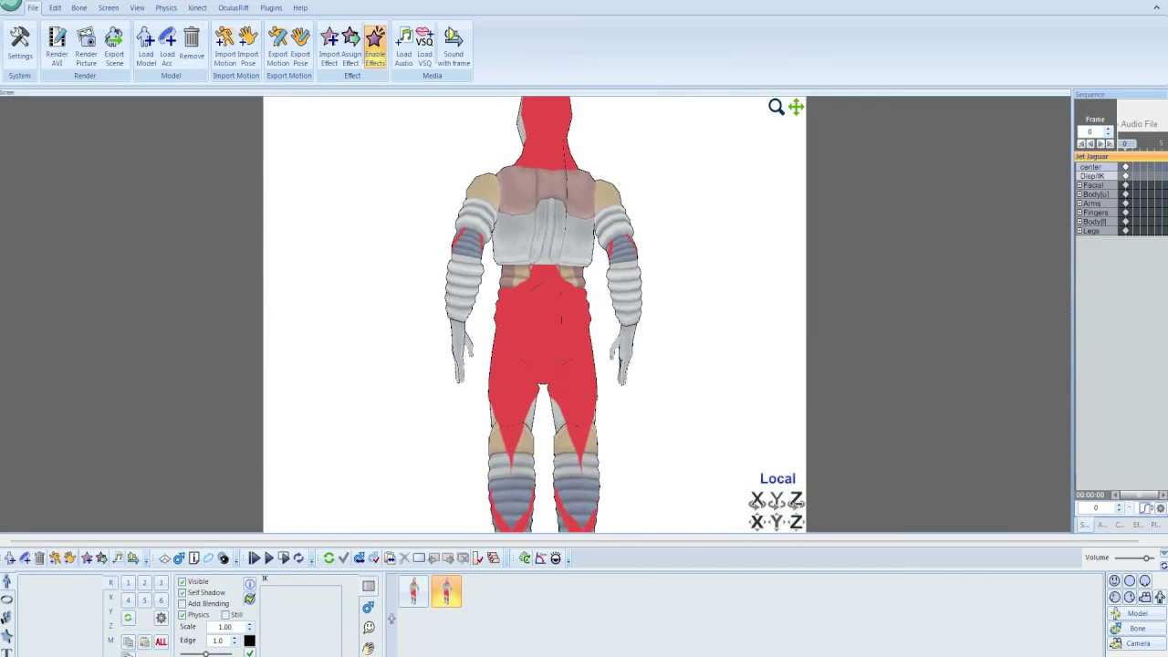
scroll(533, 314, "up", 5)
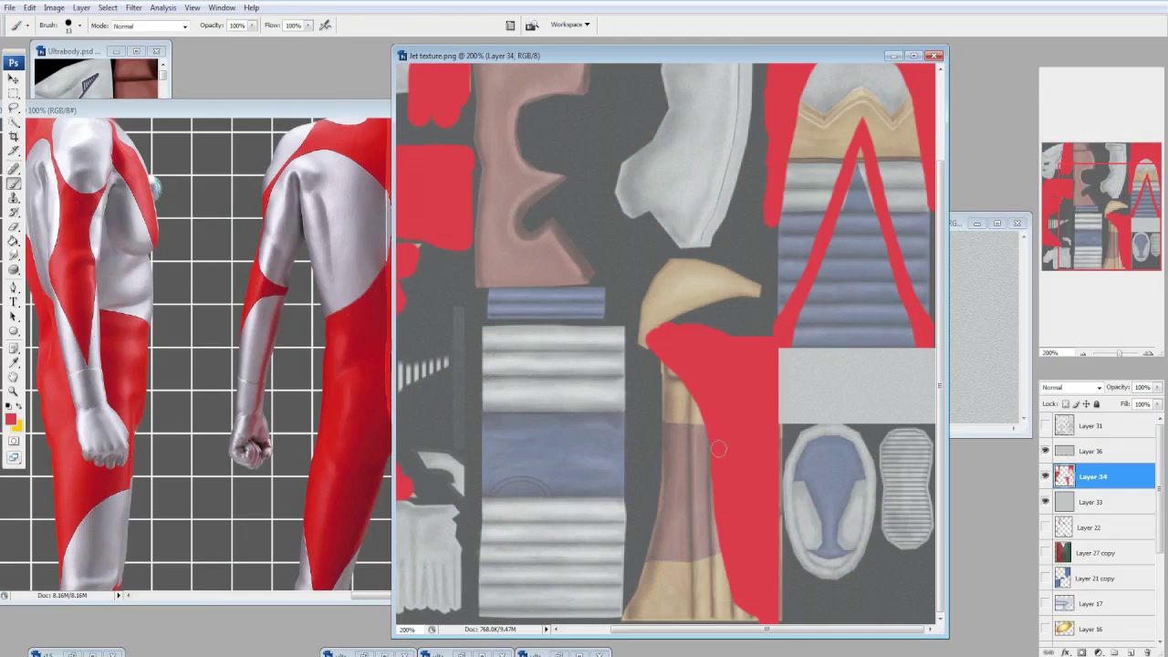
key("e")
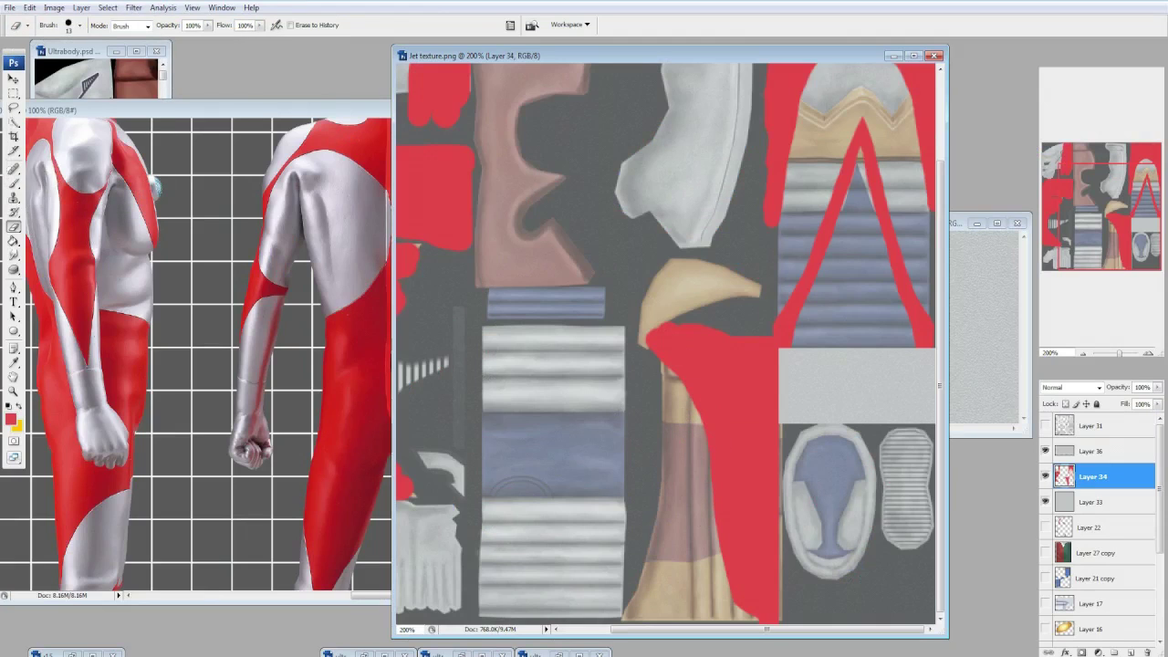
Switch to MikuMikuMoving, load Jet Jaguar.pmd again and remove the extra copy of the model.
key("alt+Tab")
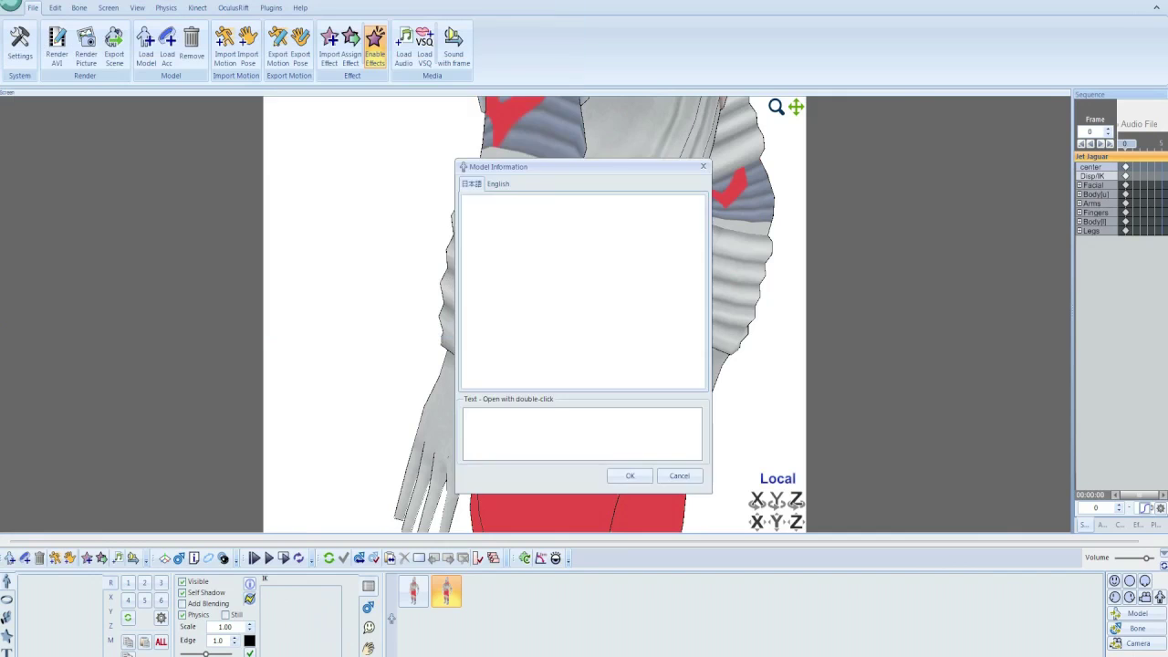
left_click(145, 47)
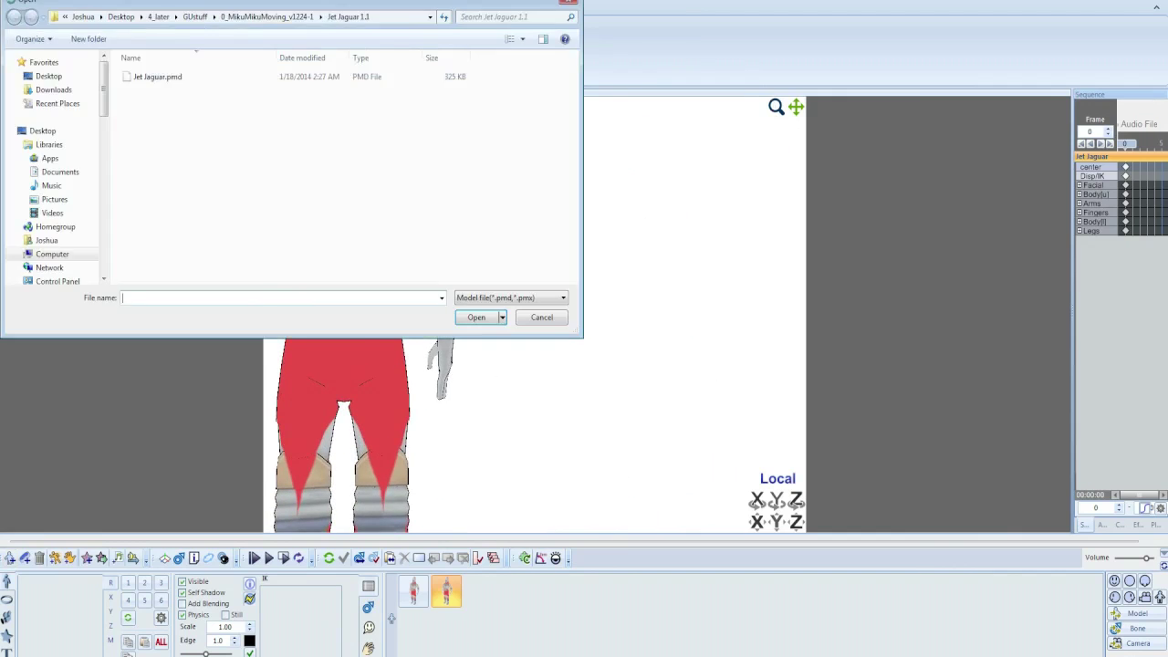
double_click(156, 76)
left_click(192, 41)
key("Return")
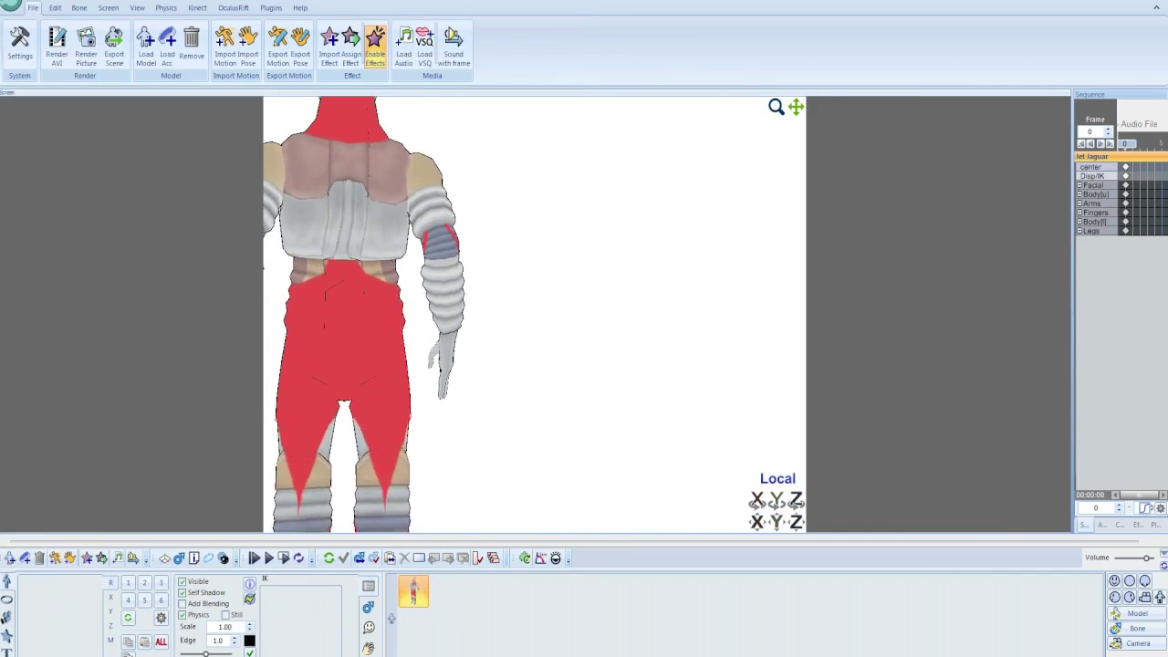
Compare the model's back in MikuMikuMoving with the back view of the Ultraman reference in Photoshop.
key("alt+Tab")
left_click(130, 595)
key("alt+Tab")
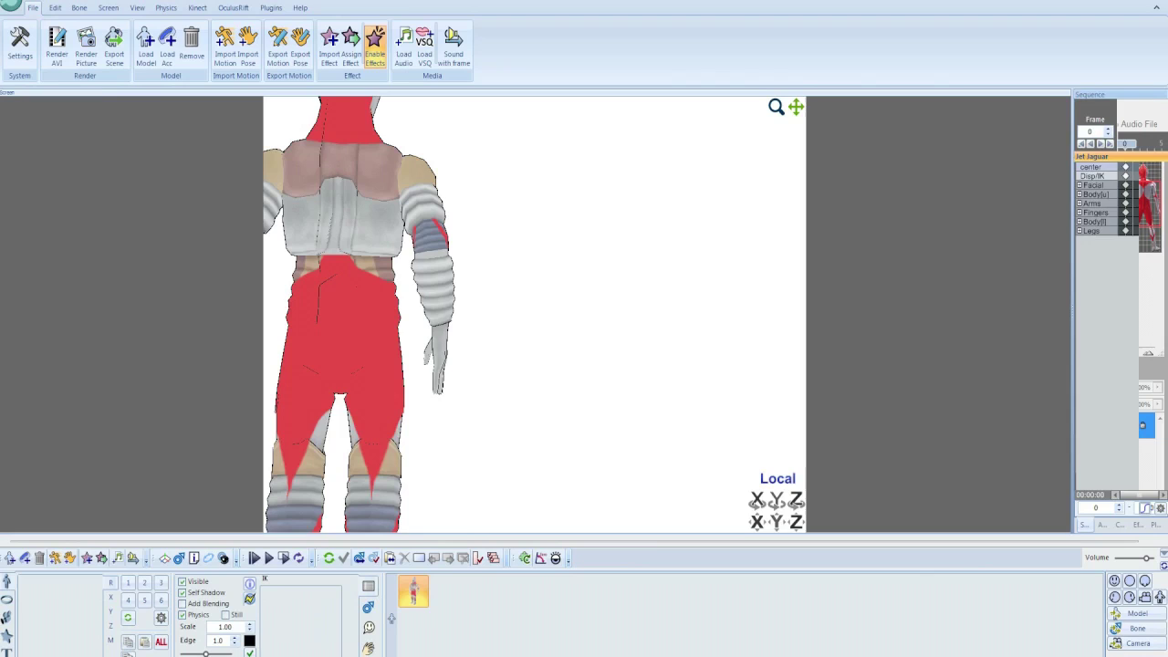
key("alt+Tab")
key("alt+Tab")
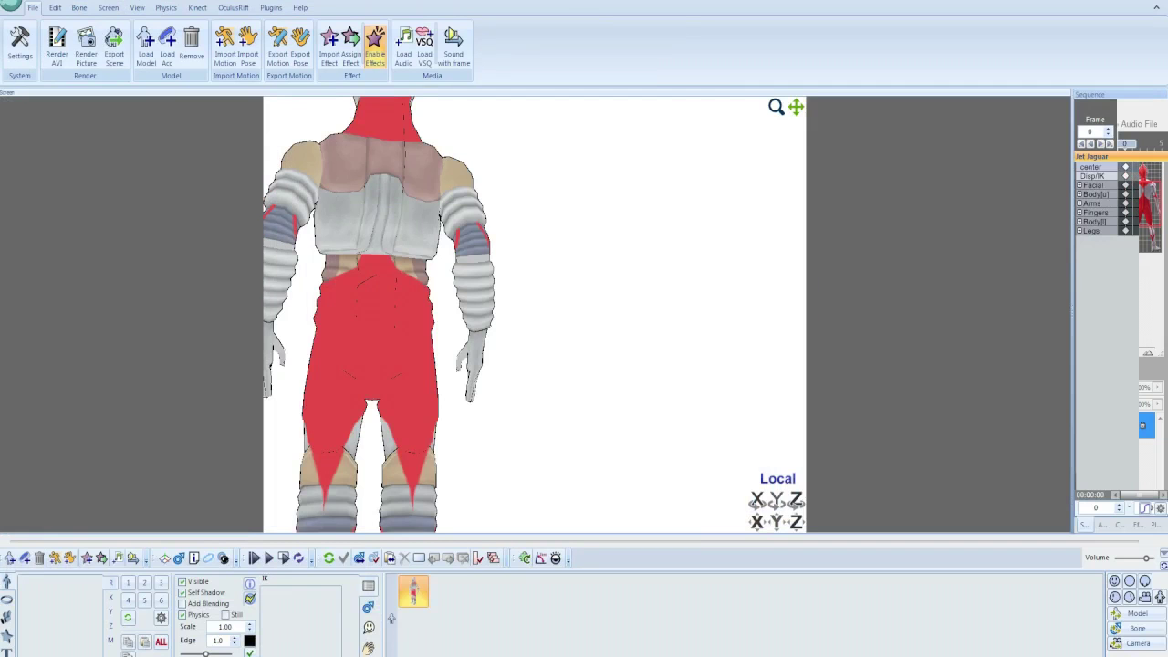
key("alt+Tab")
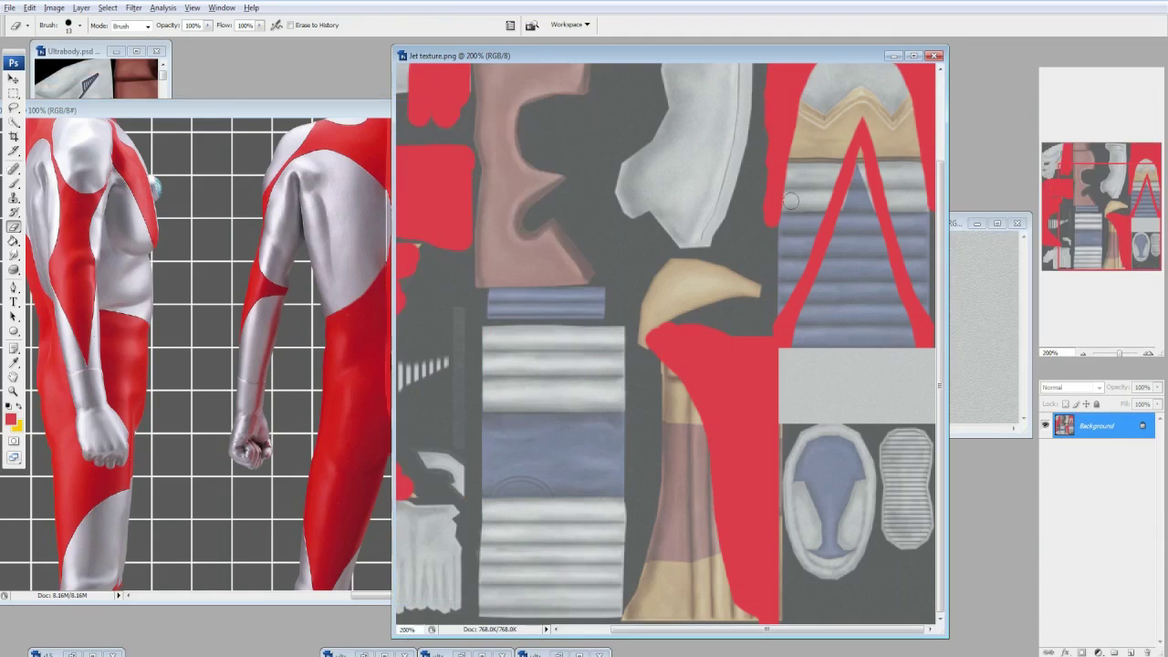
Paint a red wedge across the grey back panel's top right corner on Layer 34 with a 9 px brush and check it on the model.
left_click(1044, 425)
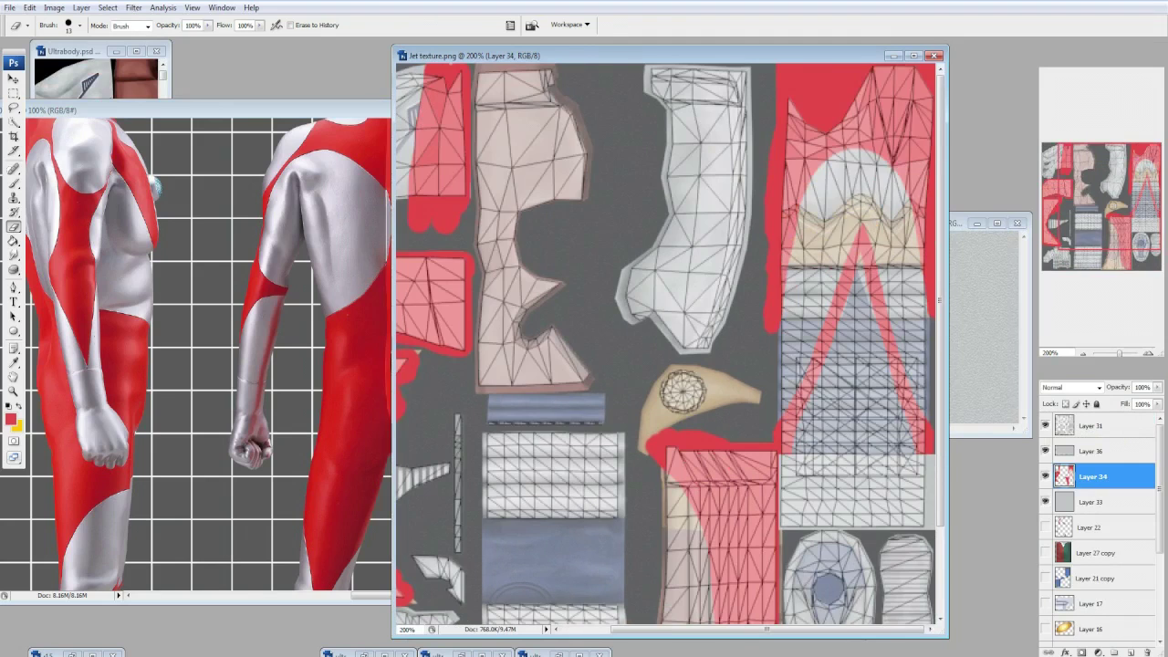
key("b")
key("Return")
left_click_drag(754, 106, 713, 74)
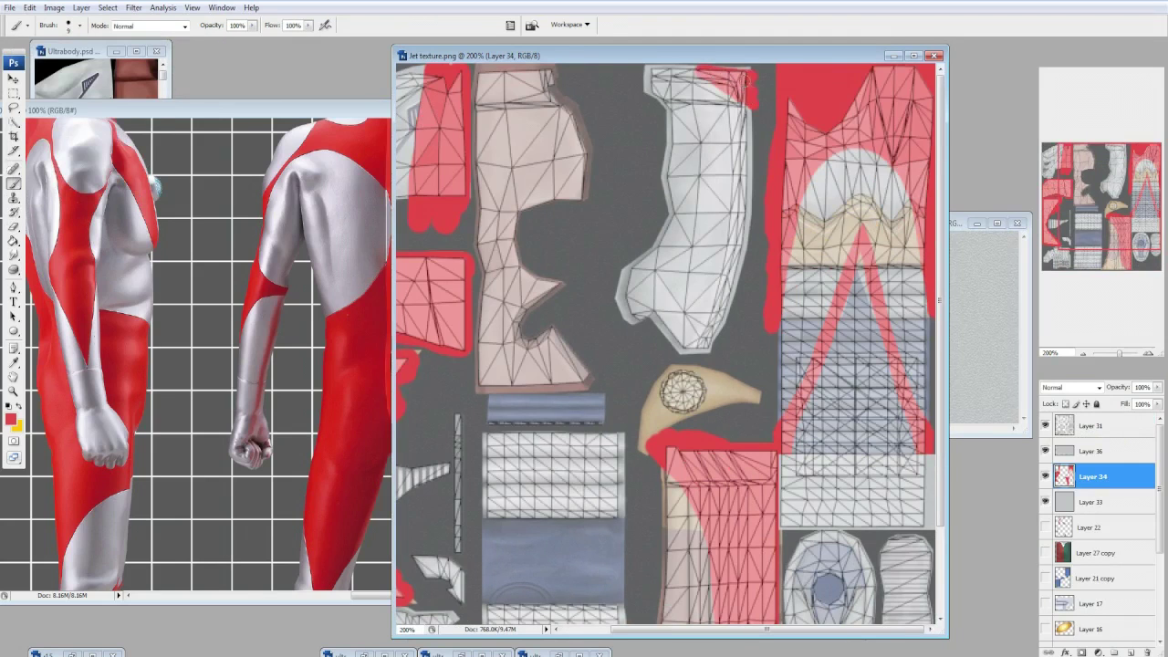
key("alt+Tab")
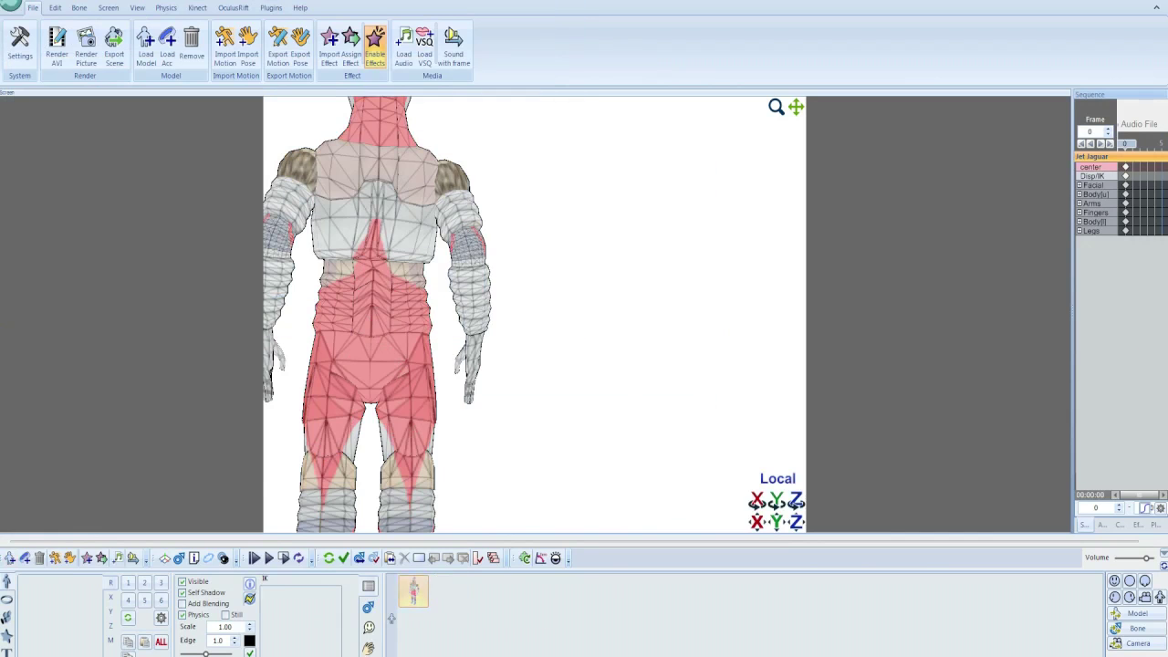
scroll(535, 313, "up", 5)
scroll(534, 313, "down", 3)
key("alt+Tab")
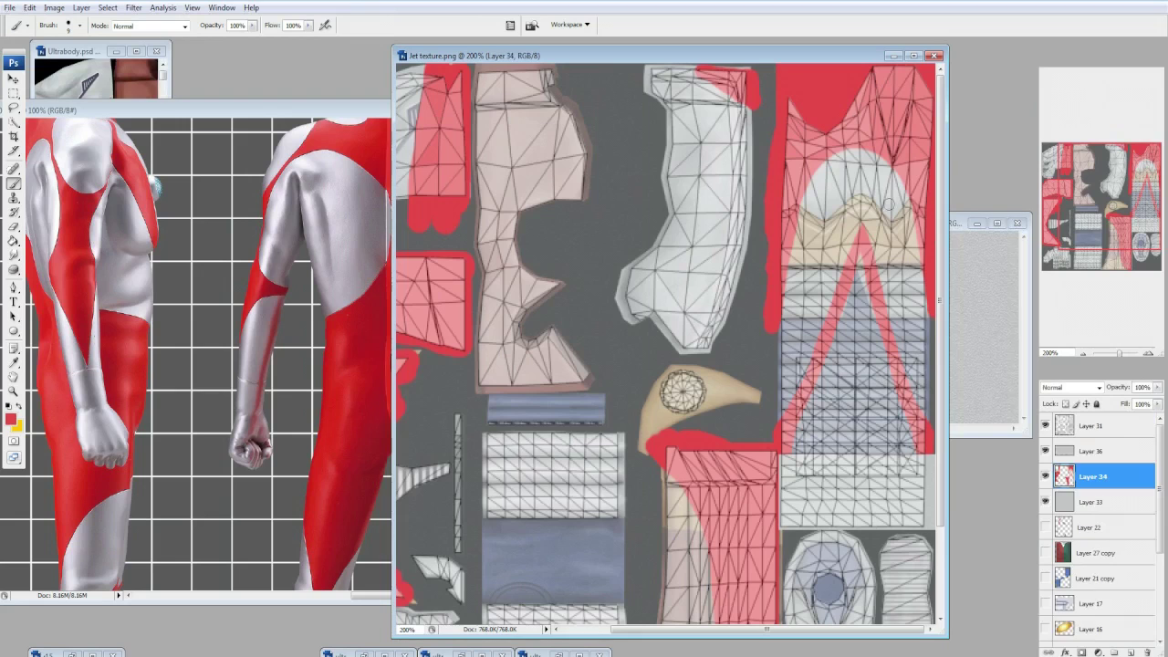
Hide the Layer 31 wireframe and trim the red wedge on the grey back panel with the eraser.
left_click(1044, 425)
key("e")
left_click(68, 24)
key("Return")
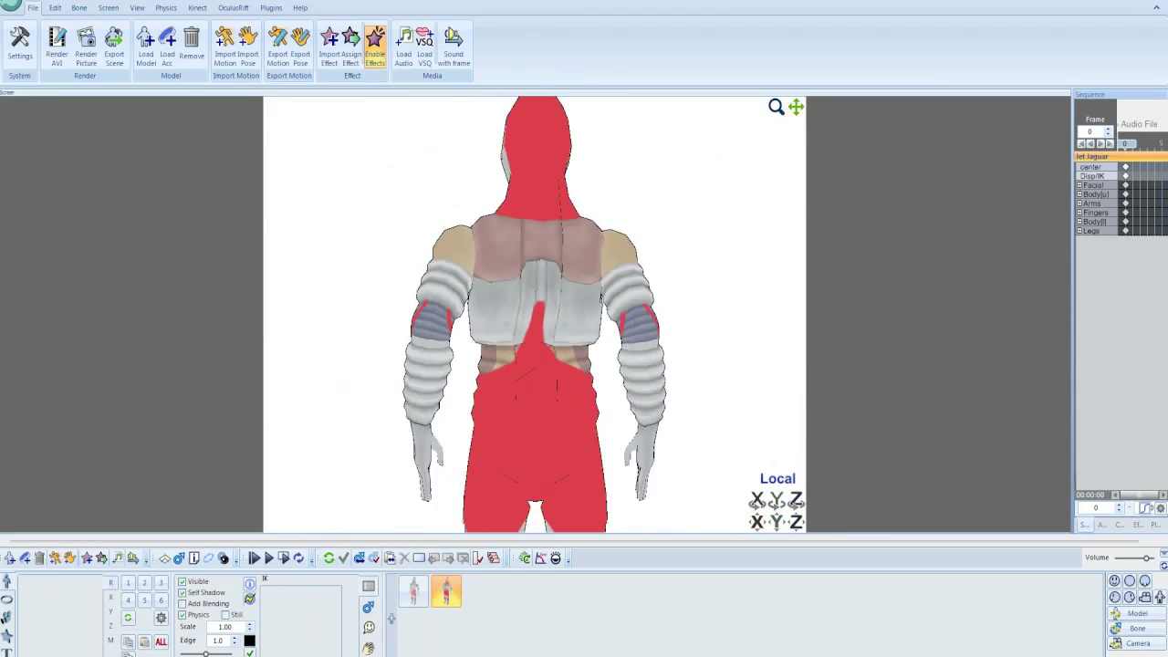
Save the flattened Jet texture.png, reload Jet Jaguar.pmd to check the red wedge on its back, and restore the texture's layers.
scroll(534, 314, "up", 5)
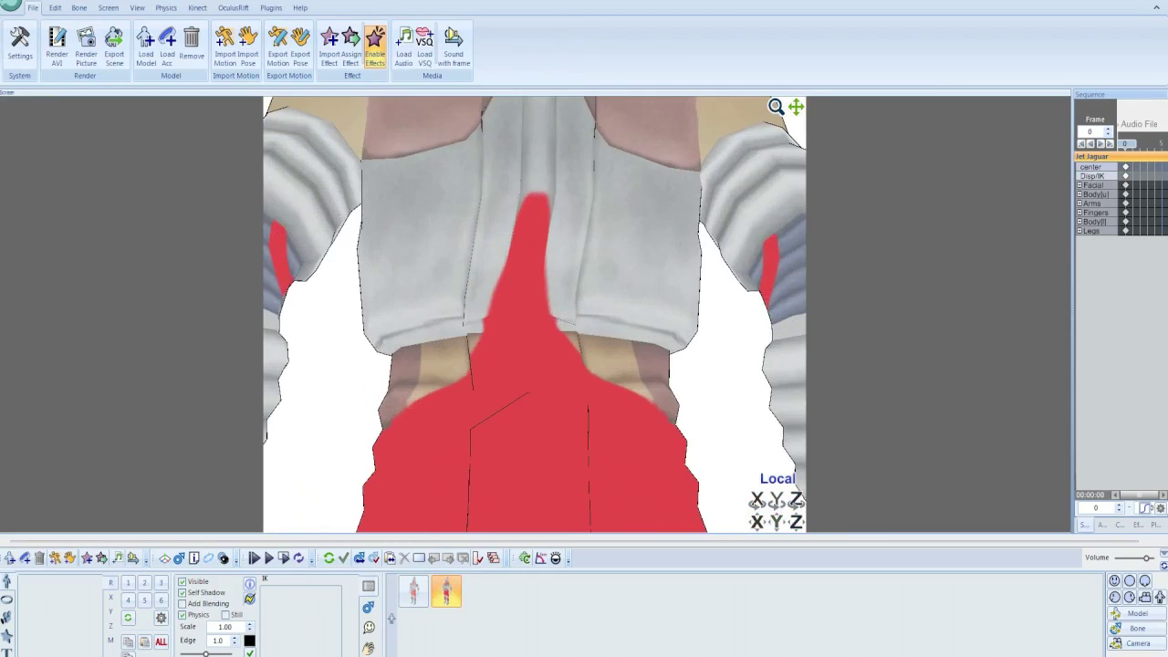
scroll(534, 314, "down", 5)
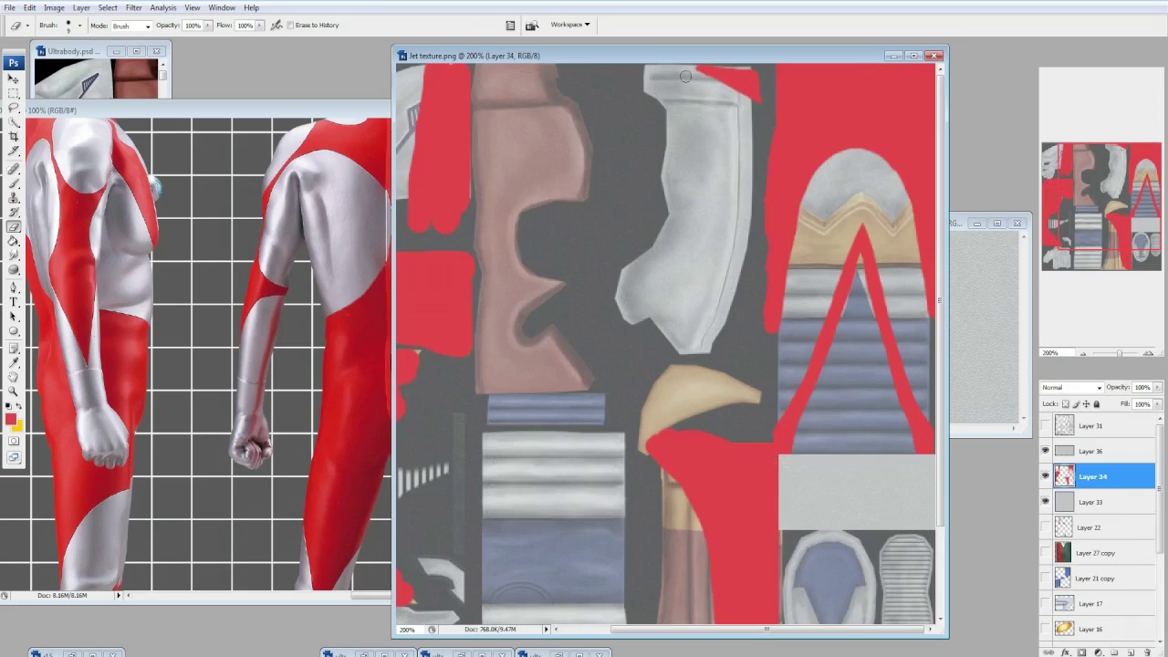
key("ctrl+s")
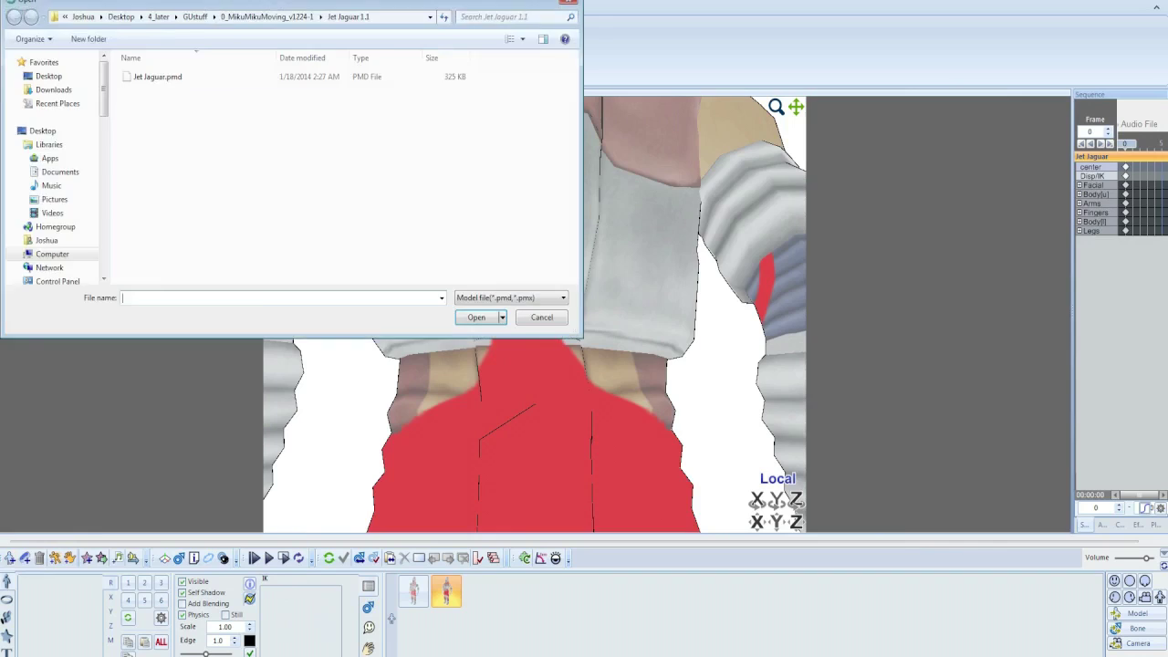
scroll(534, 315, "down", 2)
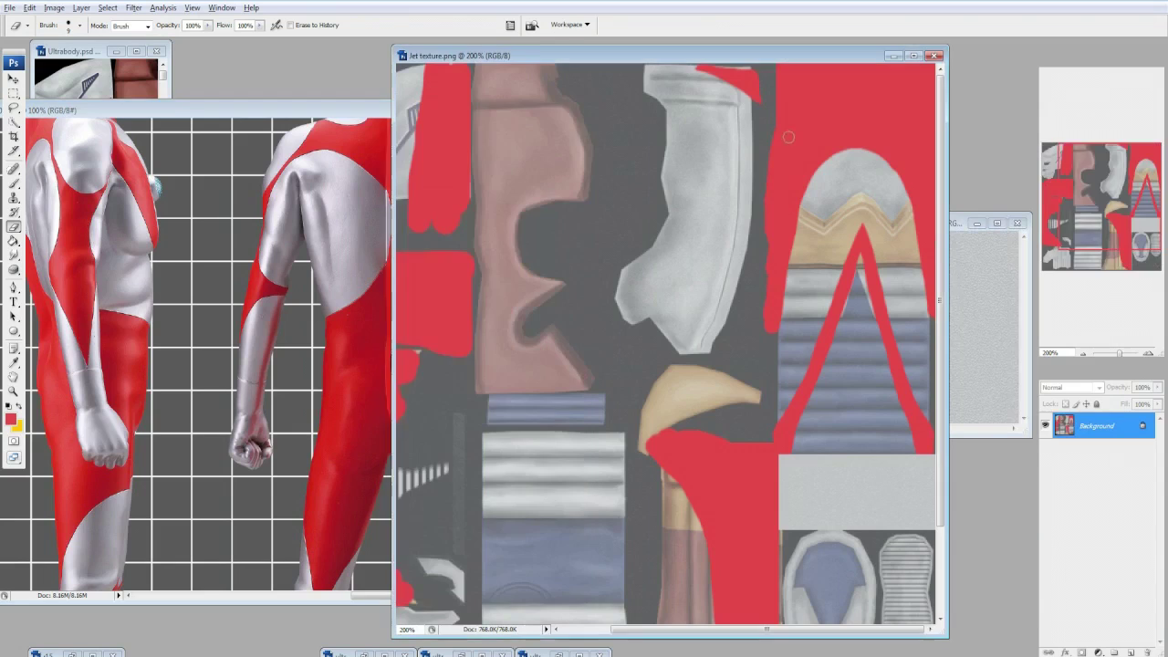
key("ctrl+z")
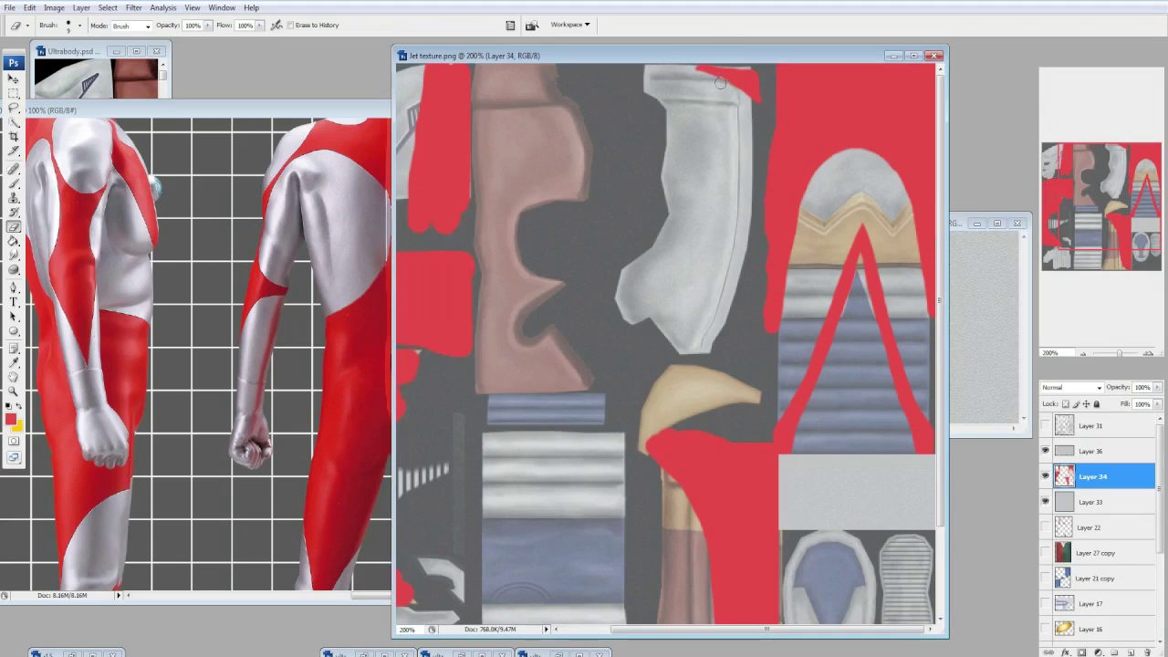
Select the red wedge on the grey back panel, narrow it against the Layer 31 wireframe, and save the texture.
key("m")
right_click(755, 121)
key("Escape")
left_click_drag(768, 115, 659, 64)
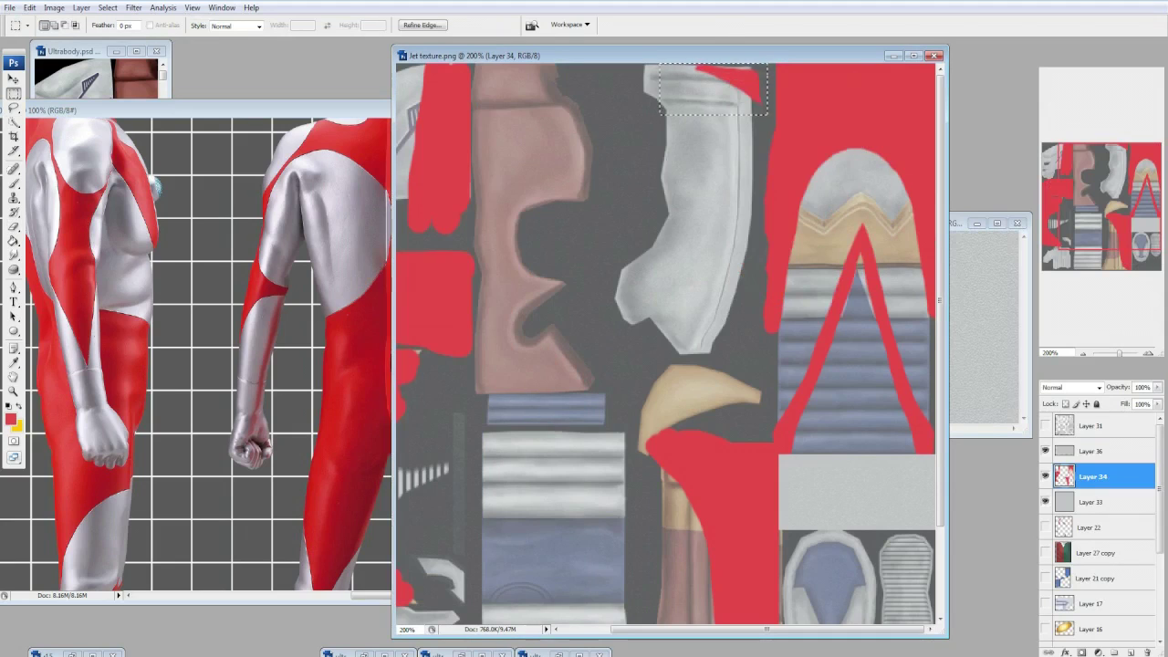
left_click(1044, 425)
key("ctrl+t")
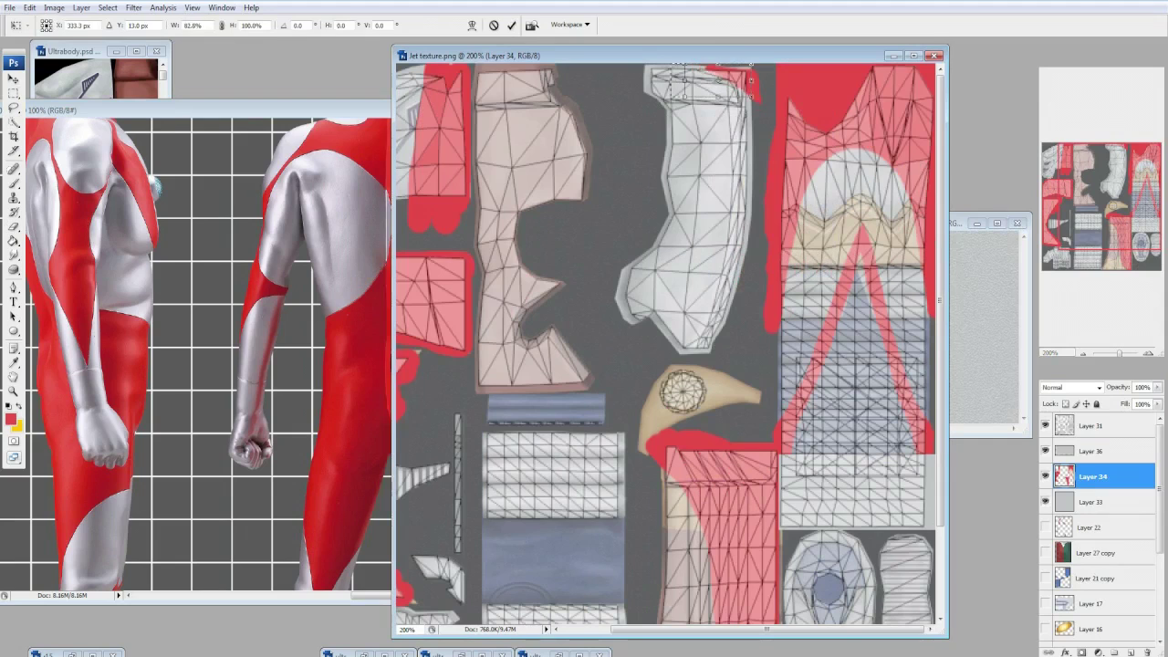
key("ctrl+s")
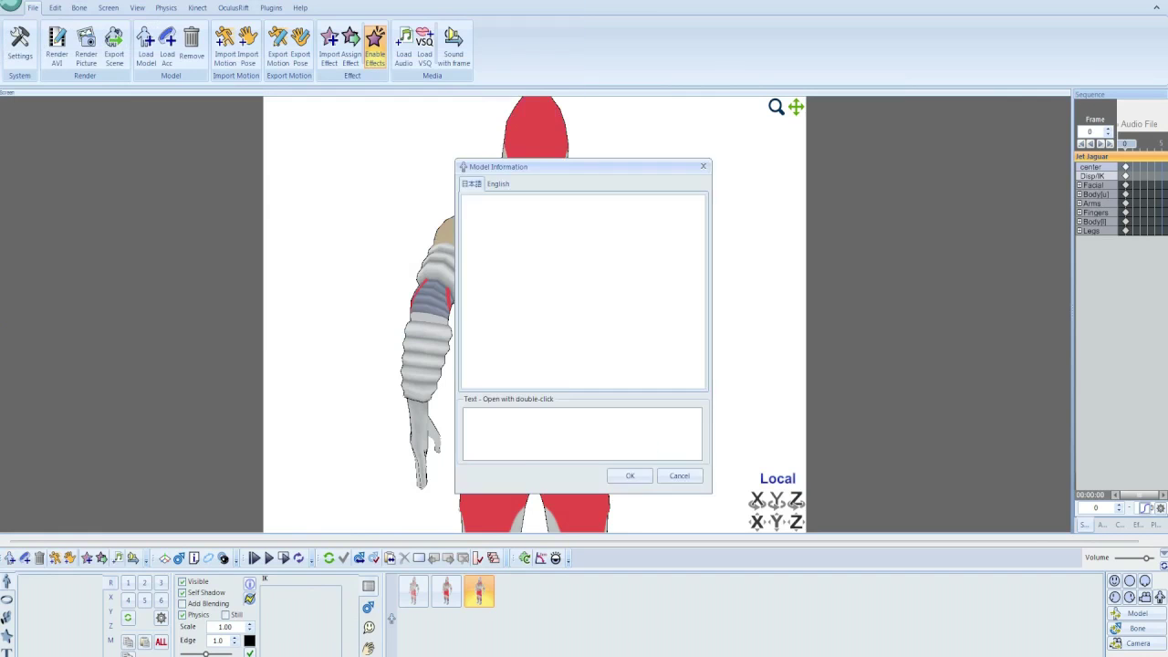
Finish loading Jet Jaguar in MikuMikuMoving and check the narrowed red wedge up close on the model's lower back.
left_click(630, 475)
scroll(534, 314, "up", 5)
right_click(413, 591)
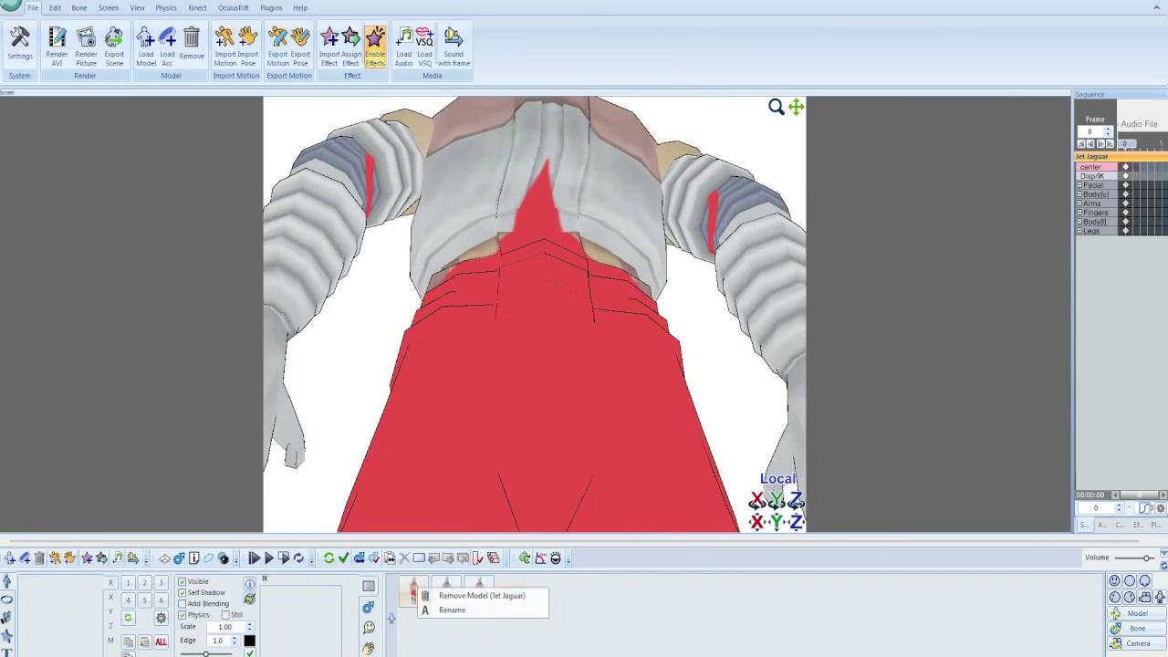
key("Escape")
scroll(535, 313, "up", 6)
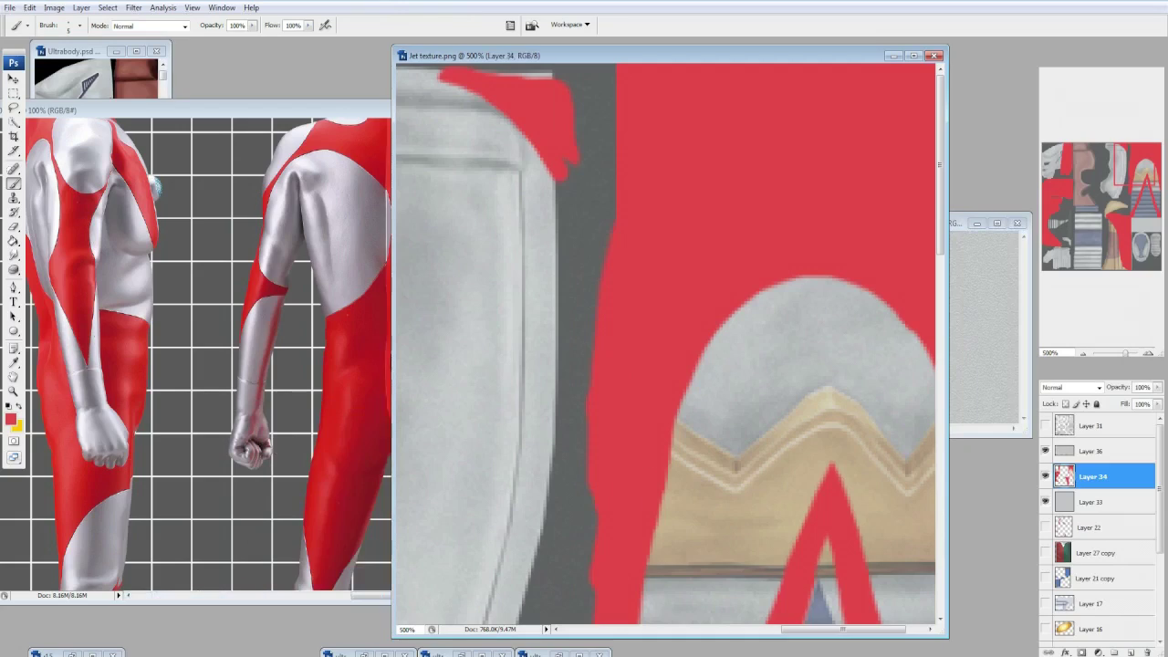
Show the Layer 31 wireframe and set up a small eraser for the red wedge on the grey back panel.
left_click(1045, 425)
key("e")
left_click(78, 26)
left_click(62, 133)
key("Return")
key("ctrl+z")
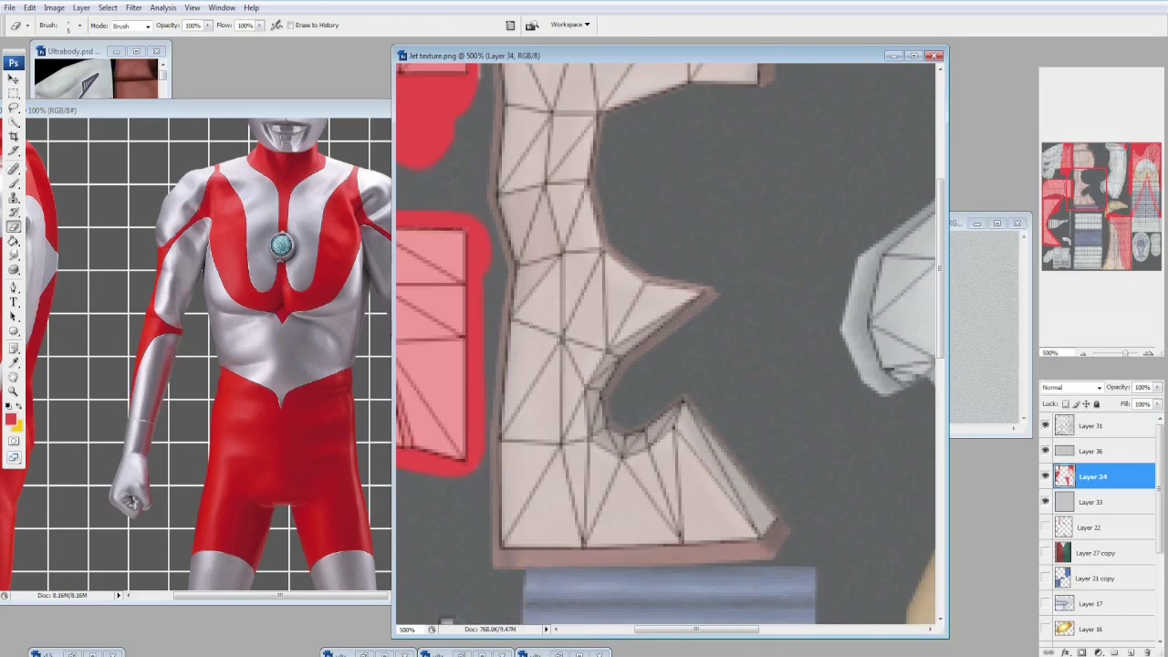
Delete the hidden layers from Layer 22 down to Layer 2 and set the Layer 31 wireframe's opacity to 10%.
scroll(666, 346, "down", 10)
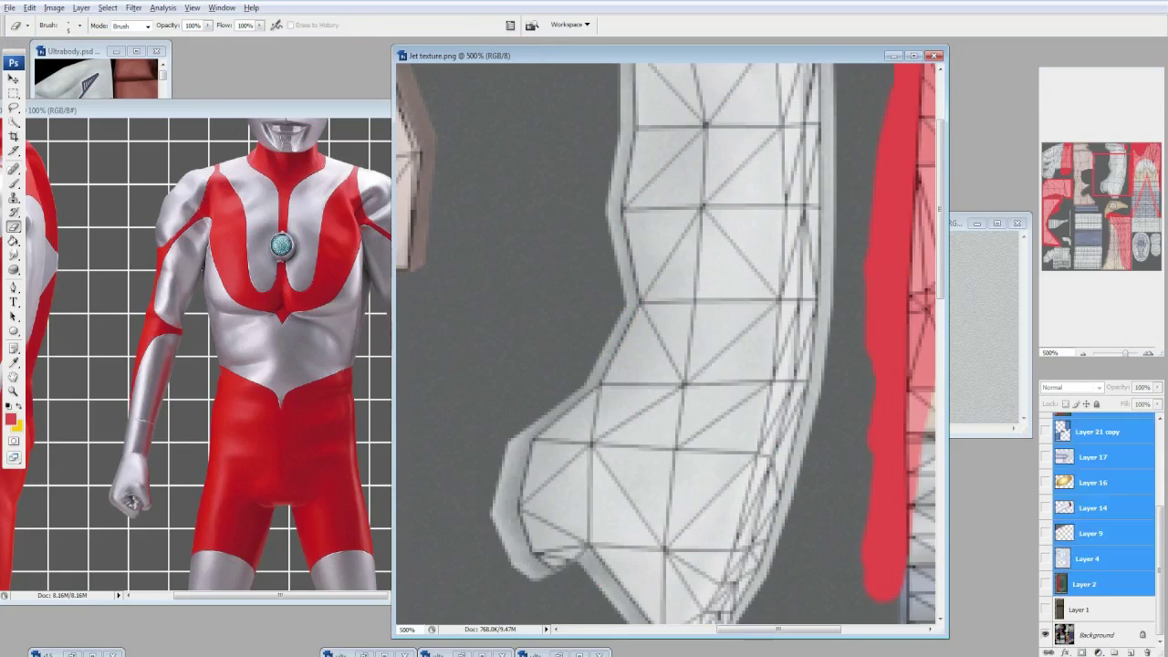
left_click(1095, 527)
left_click(1092, 425)
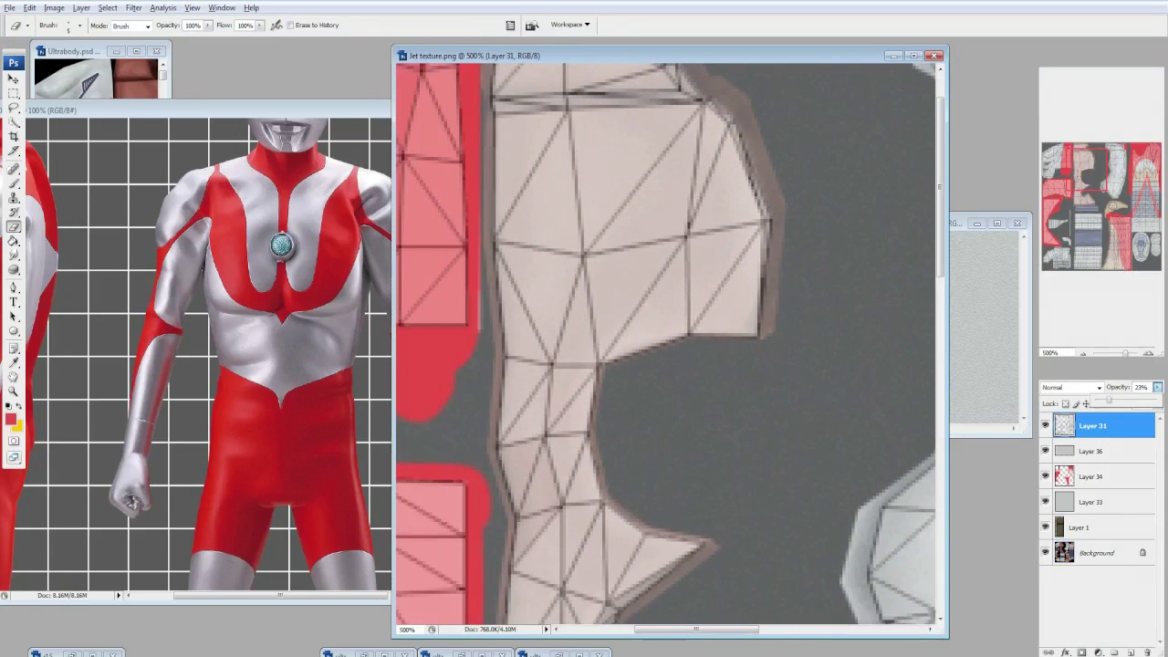
left_click(1140, 387)
type("10")
key("Return")
key("ctrl+minus")
key("ctrl+minus")
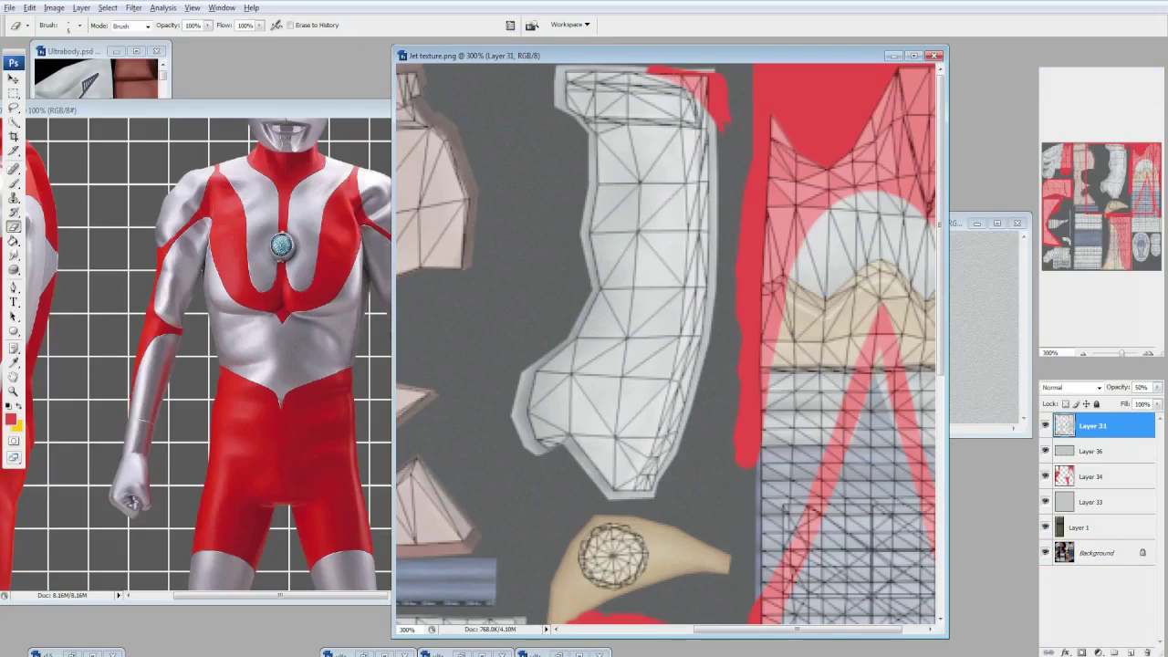
Create a new document from the model's front view, overlay the Ultraman torso semi-transparently, and scale it to the model.
key("alt+f")
key("n")
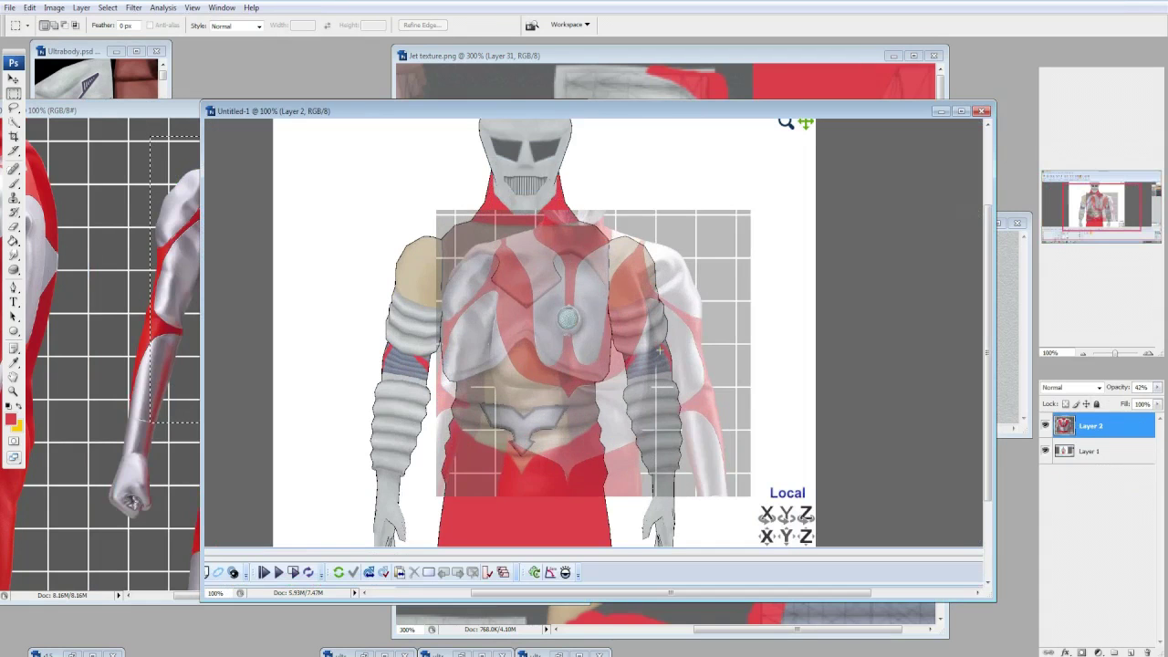
key("v")
key("ctrl+t")
left_click_drag(693, 493, 727, 465)
left_click_drag(378, 466, 376, 489)
key("Return")
Align the Ultraman torso overlay with the model's chest and arms and set Layer 2's opacity to 100%.
key("ctrl+t")
key("Down")
key("Down")
key("Down")
key("Down")
key("Down")
key("Down")
key("Down")
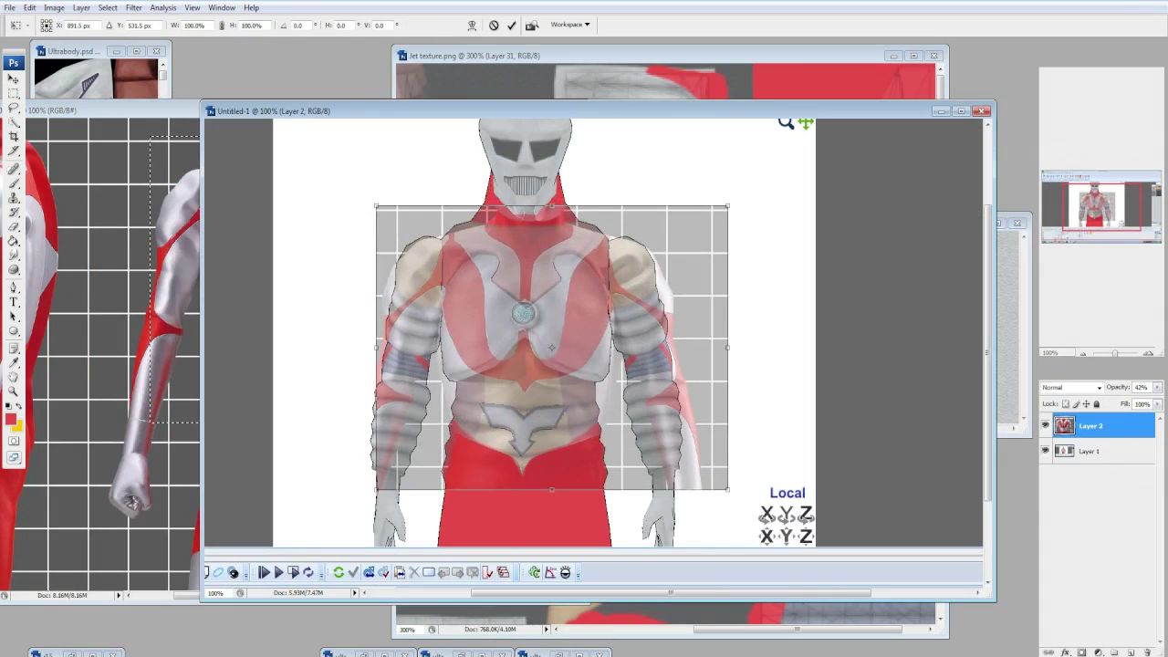
key("Return")
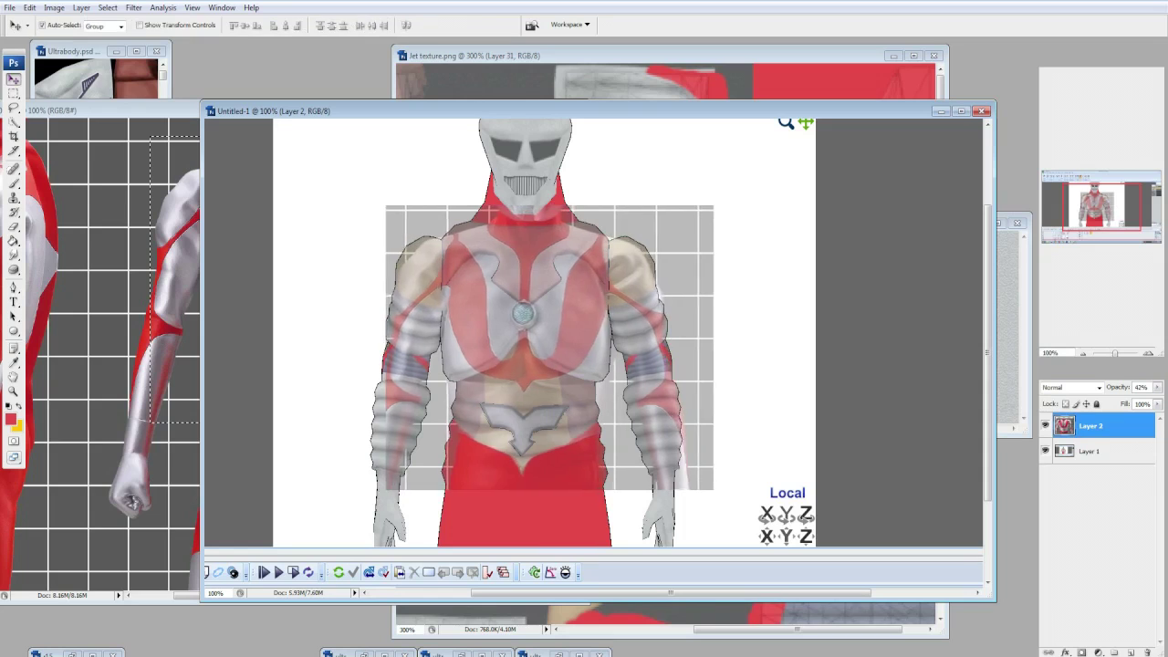
key("0")
Add a new layer above the torso reference and trace the chest marking's inner edges and centre stripe in red.
key("alt+bracketleft")
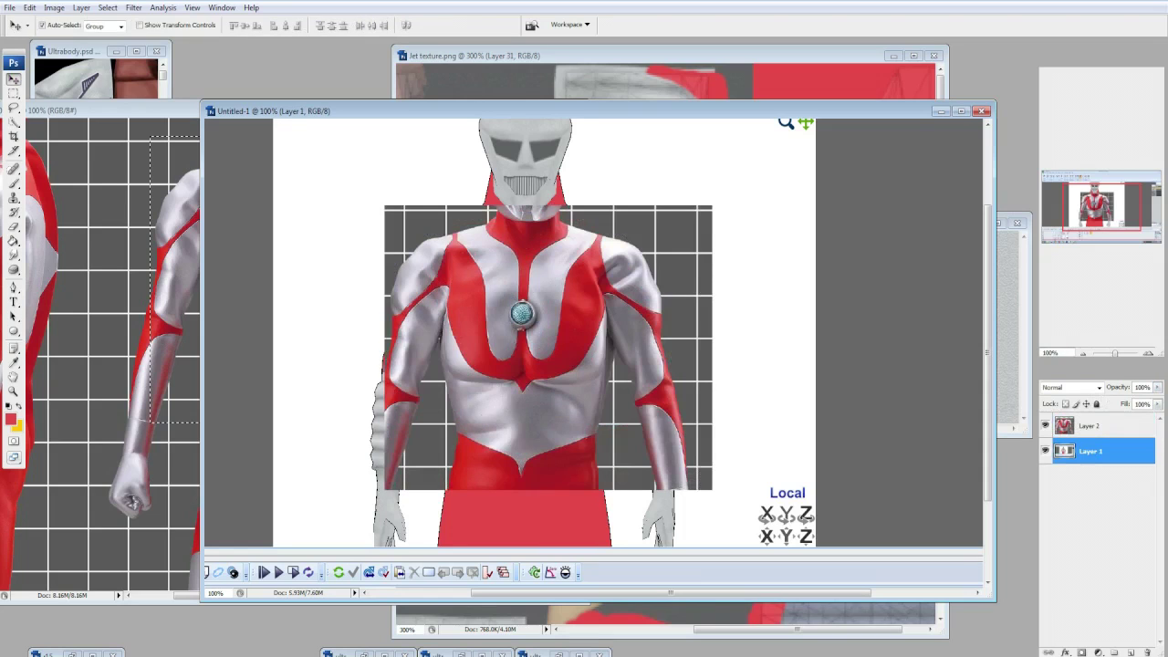
key("ctrl+equal")
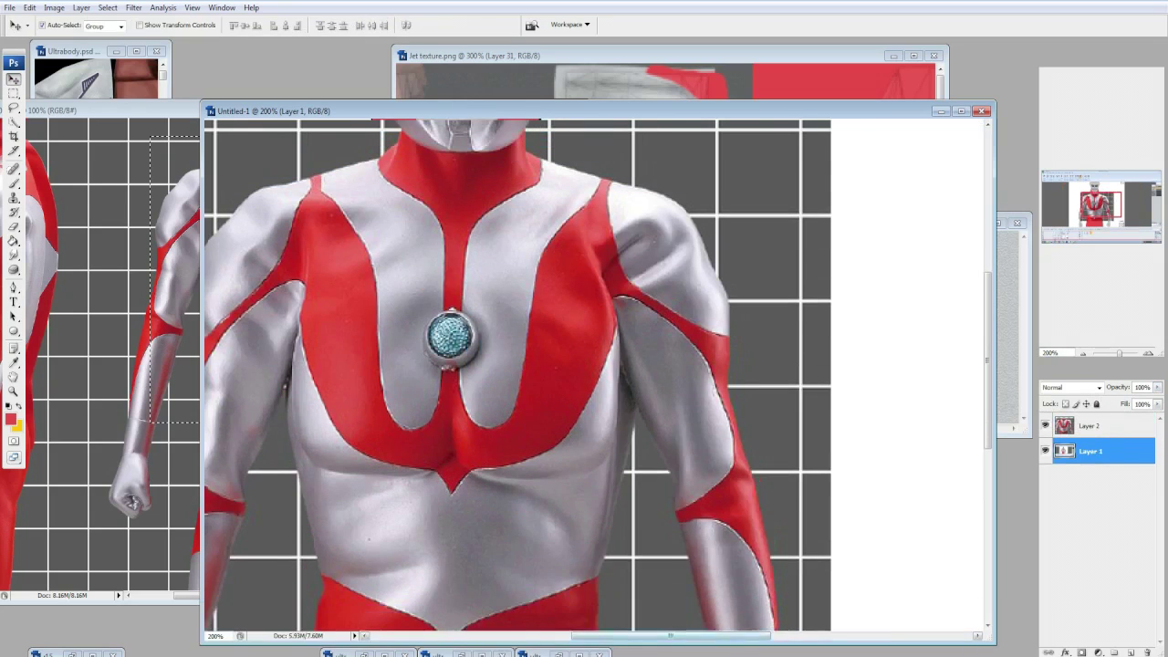
key("ctrl+shift+alt+n")
key("ctrl+bracketright")
key("b")
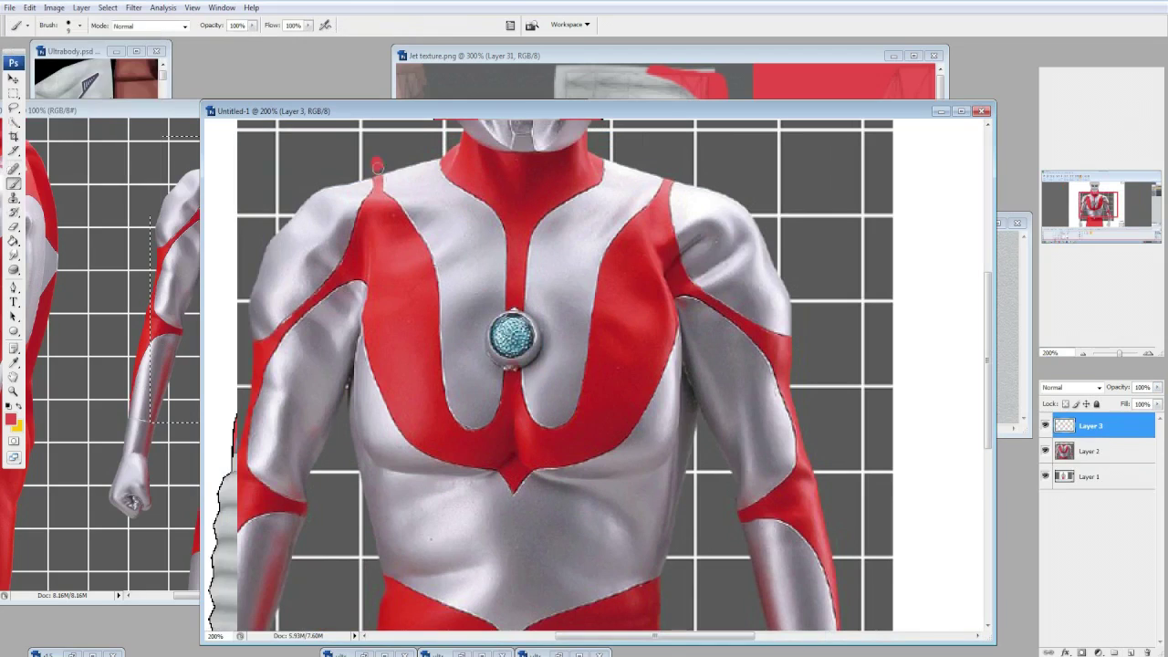
mouse_move(508, 388)
left_mouse_down()
mouse_move(513, 237)
mouse_move(516, 310)
left_mouse_up()
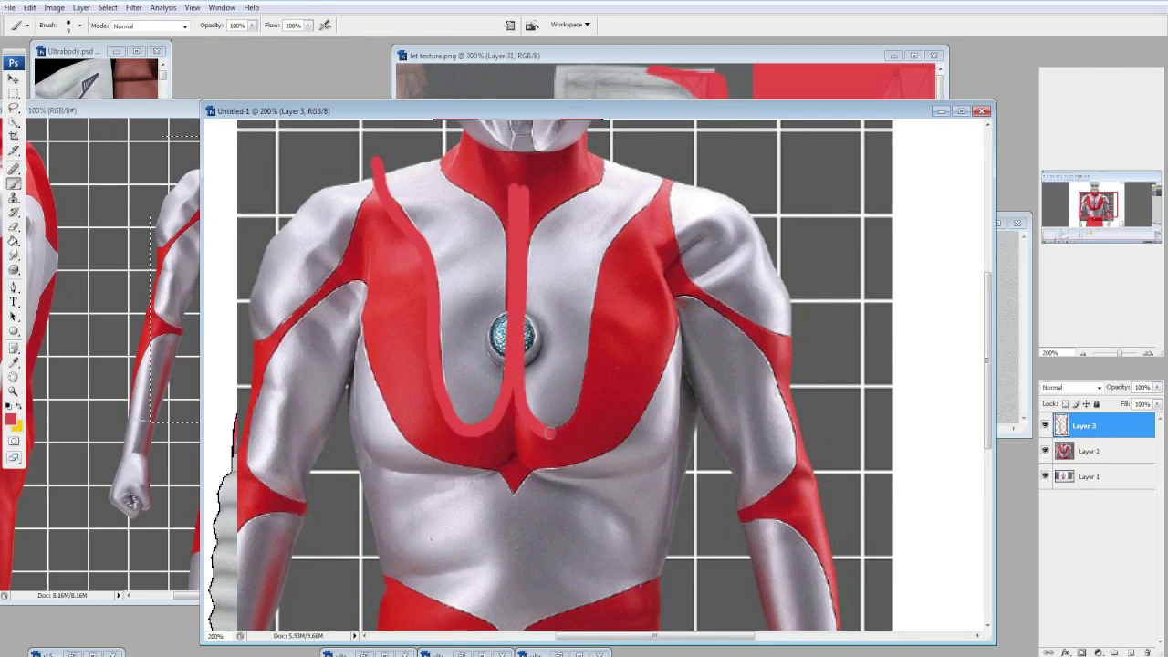
mouse_move(549, 433)
left_mouse_down()
mouse_move(588, 387)
mouse_move(598, 308)
left_mouse_up()
Trace the chest marking's outer edges and the red stripes running over the shoulders and upper arms.
mouse_move(378, 280)
left_mouse_down()
mouse_move(267, 345)
mouse_move(242, 396)
left_mouse_up()
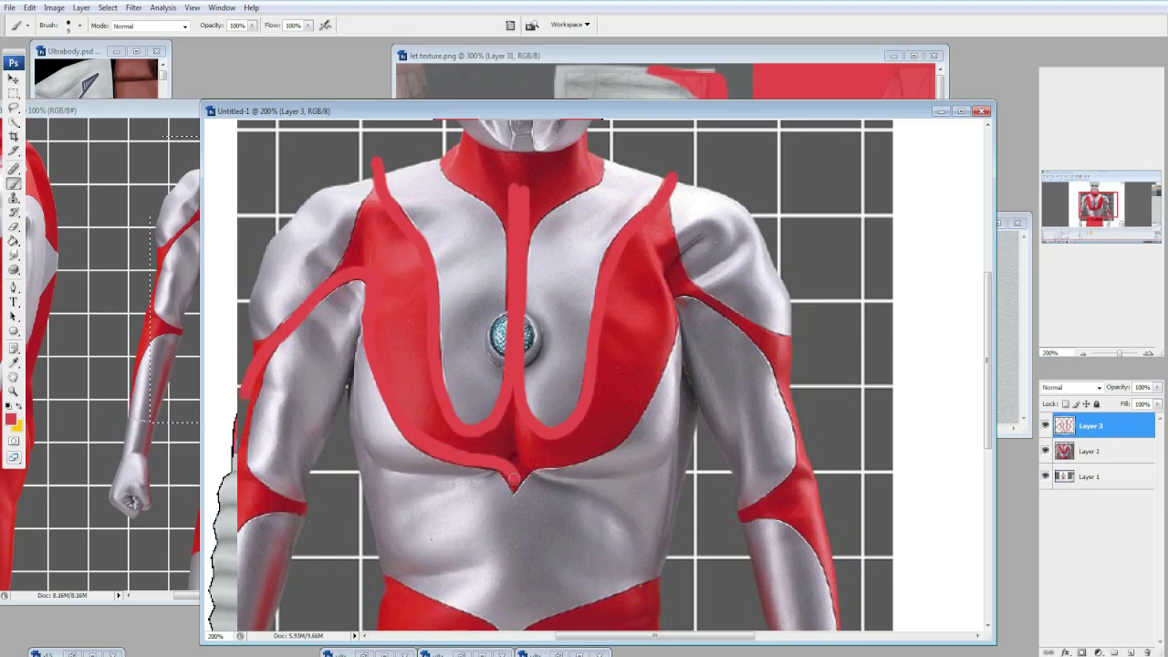
left_click_drag(628, 419, 667, 332)
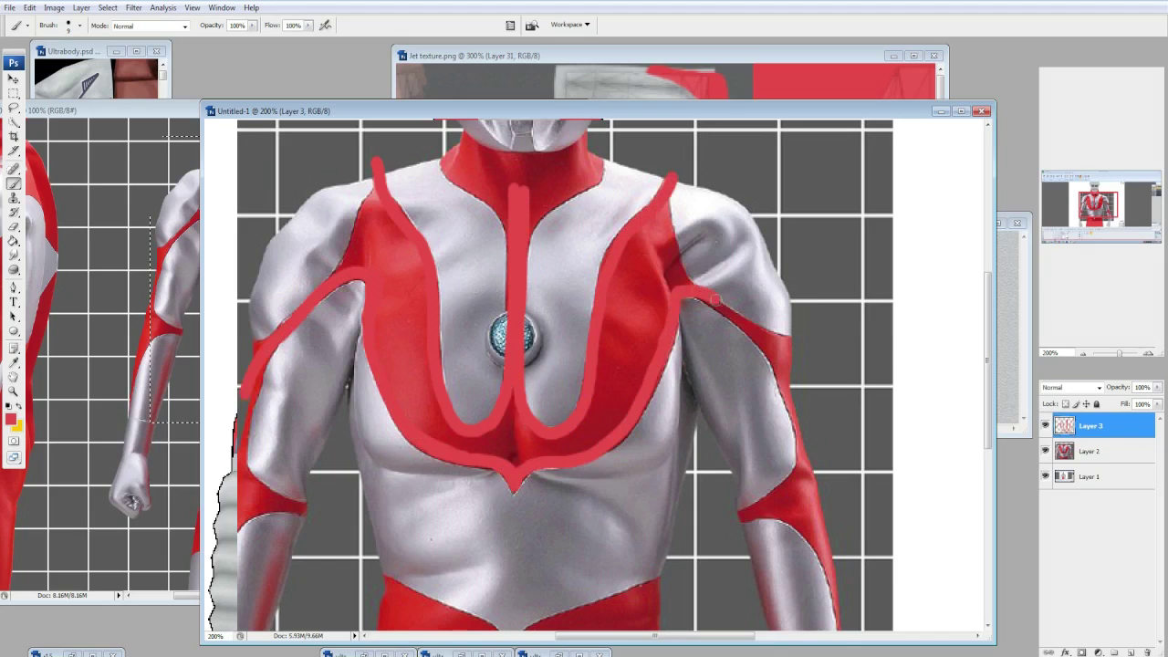
left_click_drag(667, 192, 686, 285)
left_click_drag(377, 187, 340, 273)
Hide the Layer 2 torso reference and fill the outlined chest marking with red using the Paint Bucket.
scroll(390, 283, "up", 2)
left_click(1045, 450)
scroll(592, 374, "down", 2)
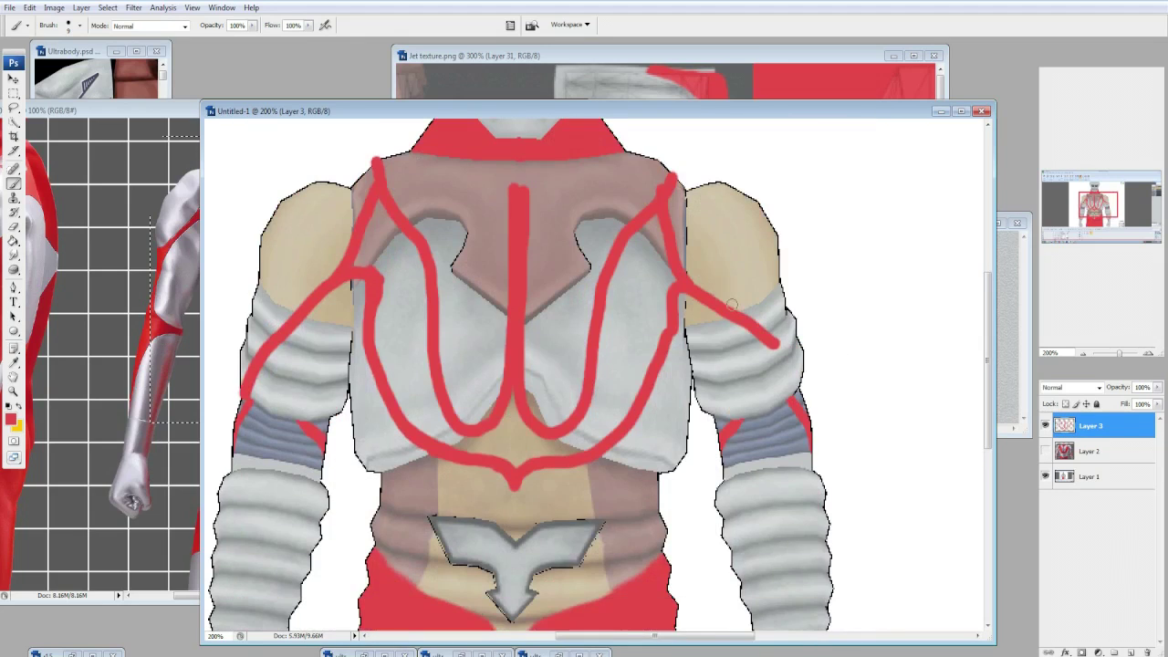
key("g")
left_click(394, 223)
key("b")
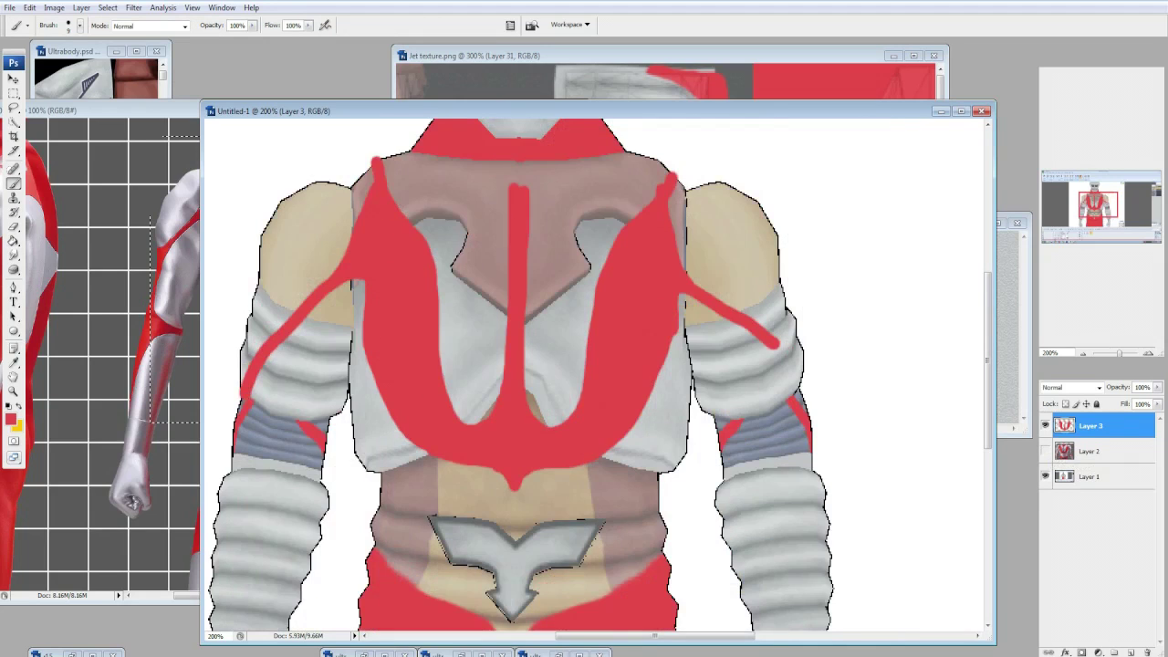
Paint red curves joining the neck to the centre chest stripe and compare them with the Layer 2 reference.
scroll(598, 374, "up", 2)
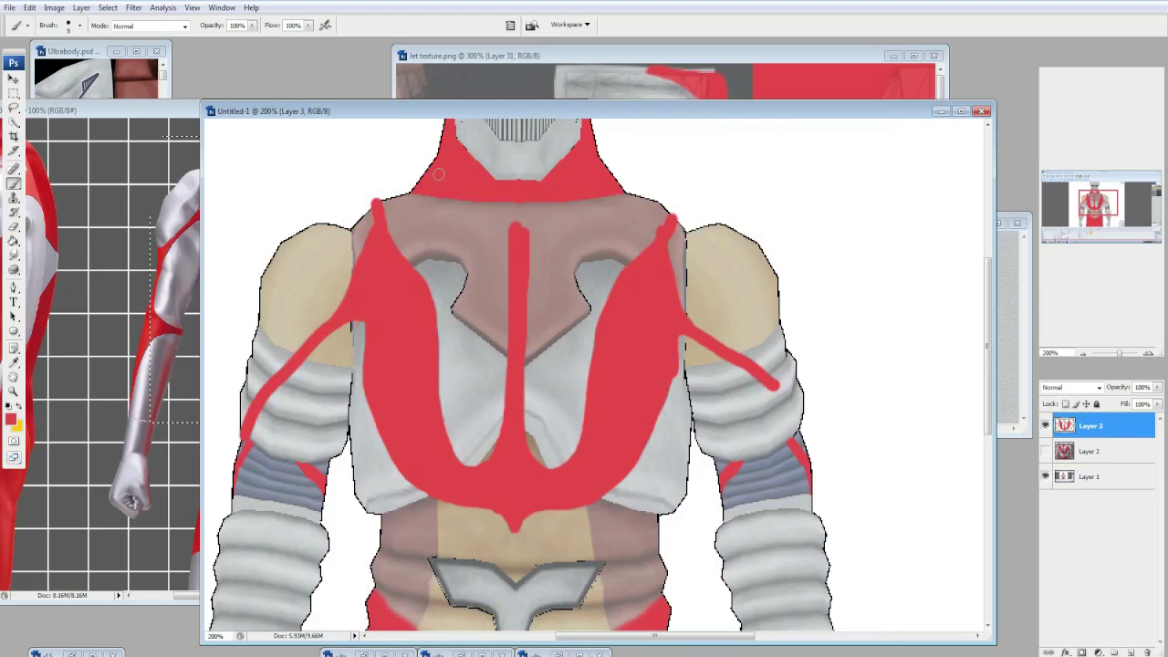
left_click_drag(488, 221, 519, 232)
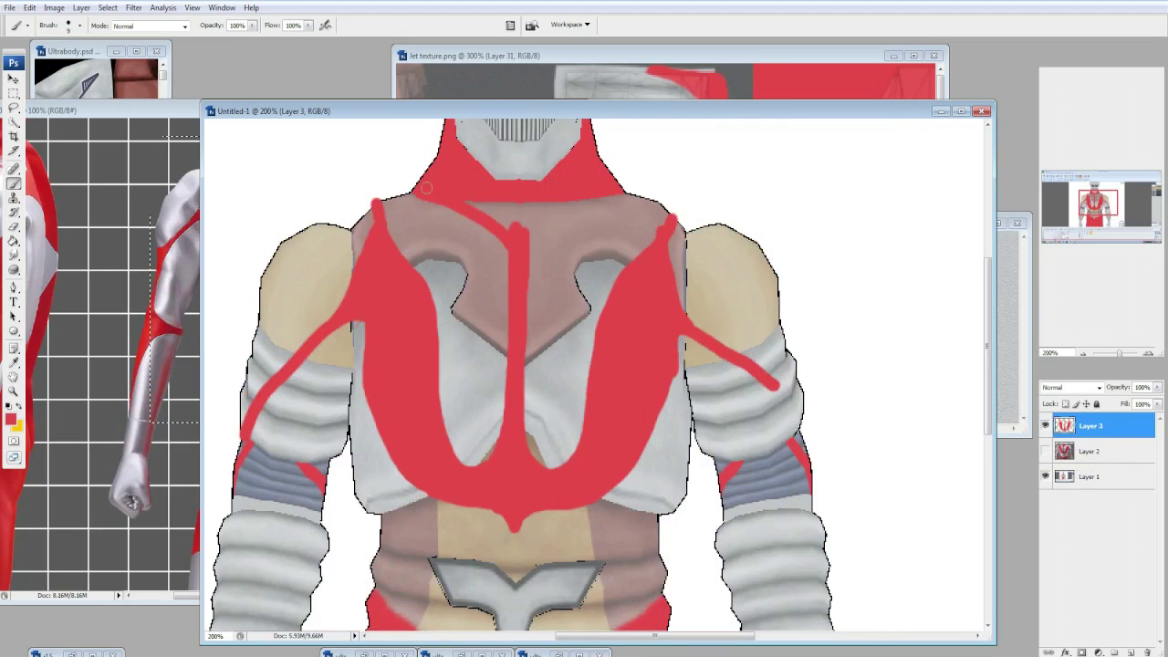
left_click_drag(617, 192, 518, 254)
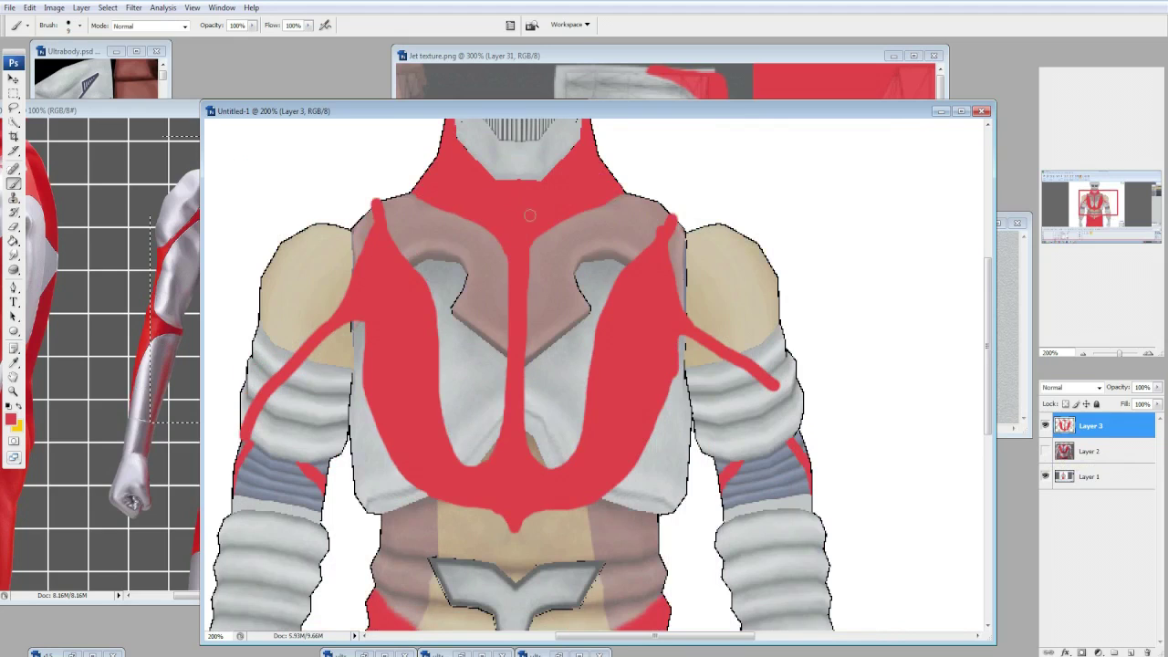
scroll(514, 260, "up", 2)
left_click(1044, 450)
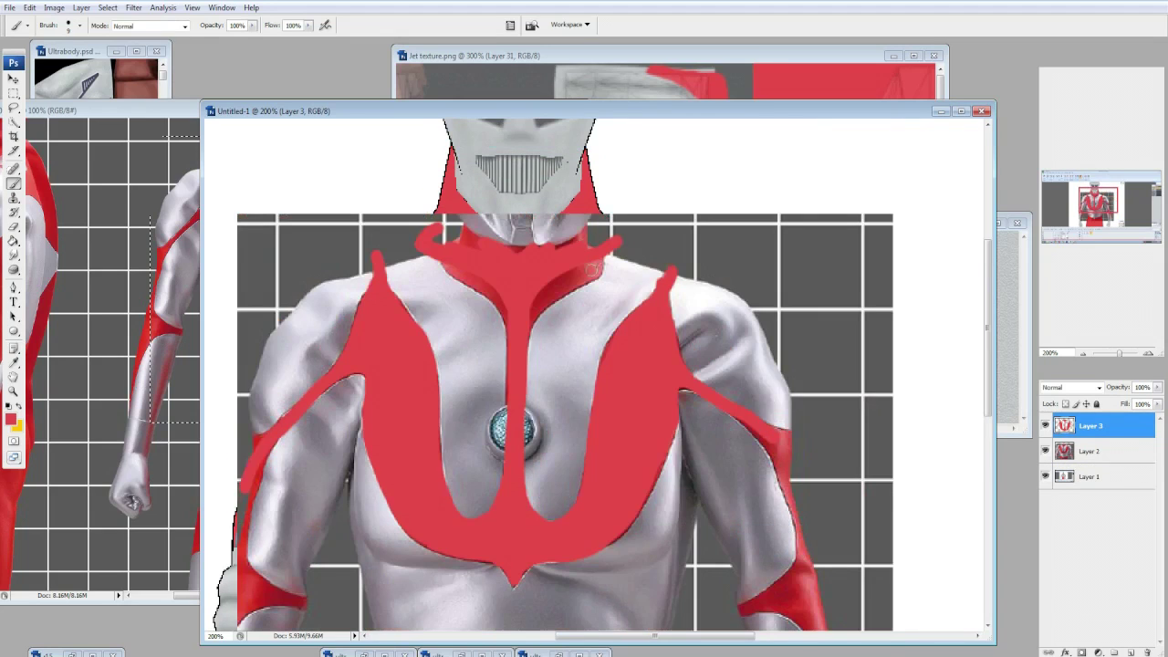
left_click(1044, 451)
scroll(617, 237, "down", 1)
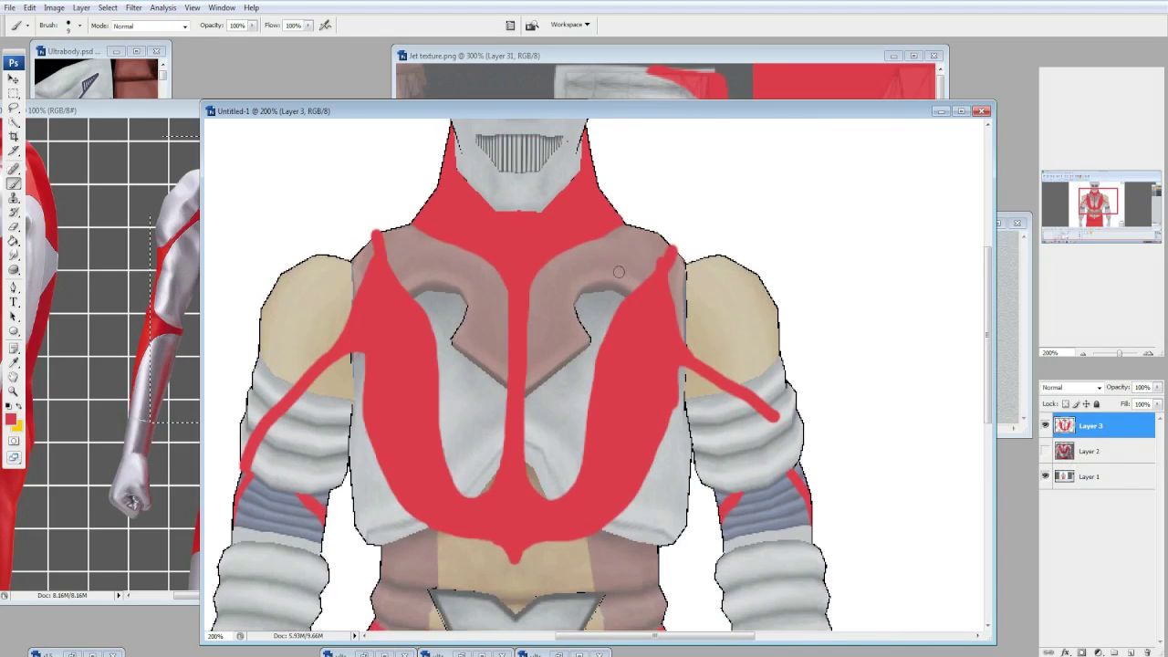
Narrow the chest mock-up window, place it beside Jet texture.png, and bring the texture's brown chest panel into view.
left_click_drag(994, 365, 781, 365)
left_click_drag(456, 111, 141, 99)
left_click(775, 289)
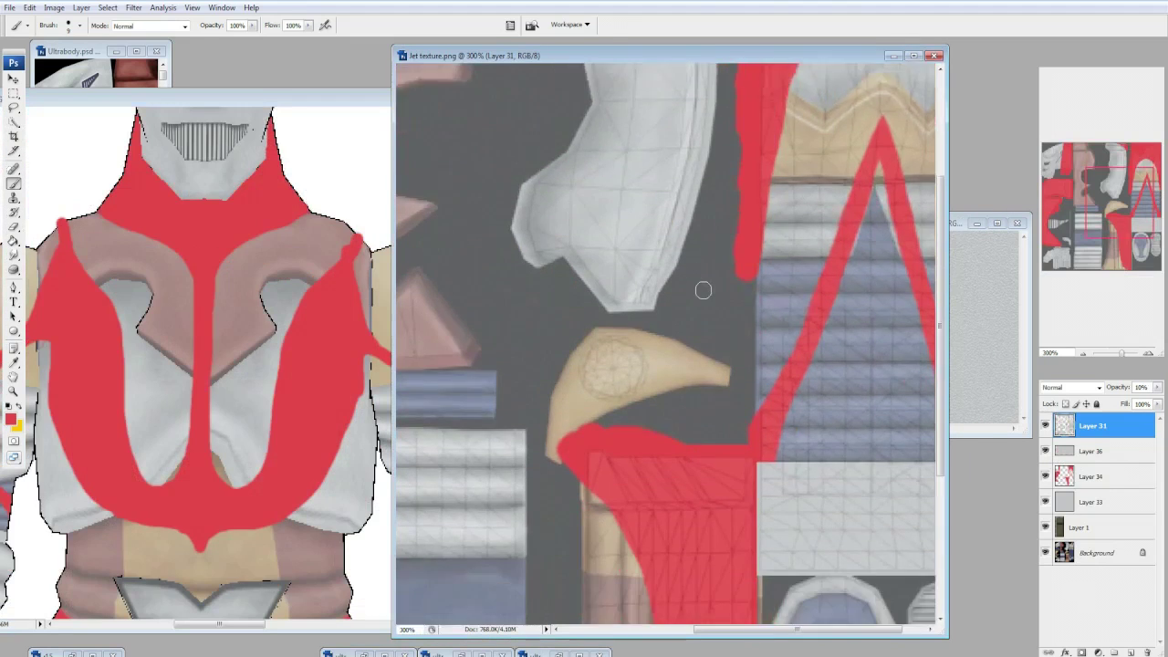
scroll(775, 289, "left", 3)
scroll(666, 342, "up", 1)
scroll(804, 318, "up", 1)
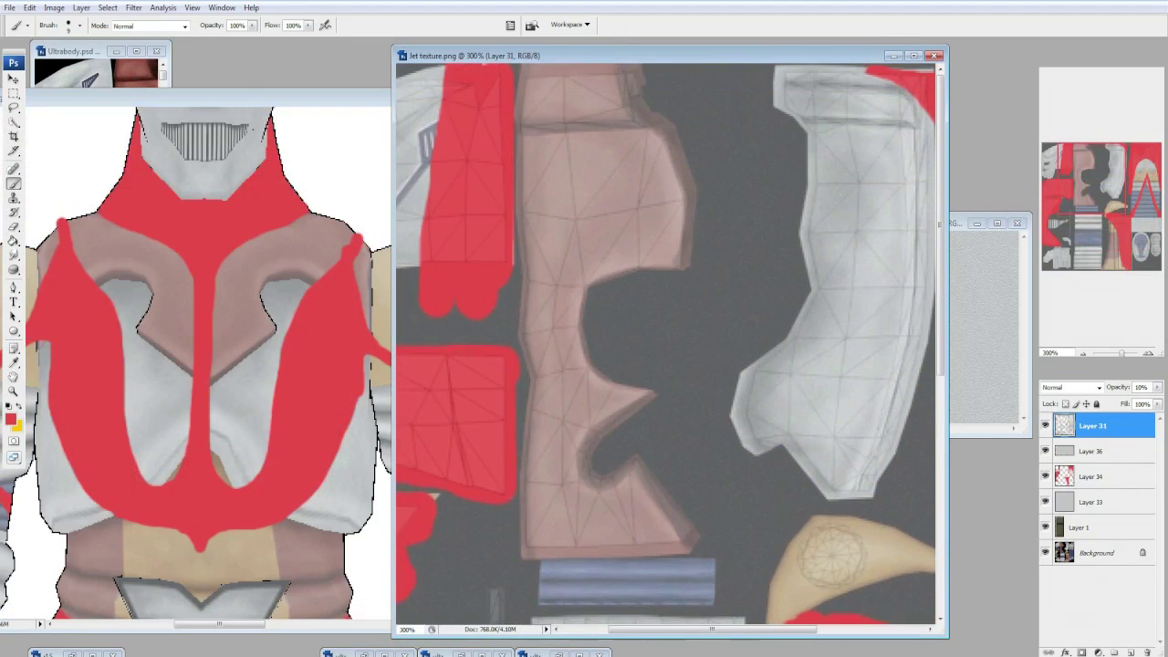
Examine the red torso markings in the back, side and front views of the Ultraman reference.
key("ctrl+Tab")
key("ctrl+Tab")
scroll(292, 356, "right", 5)
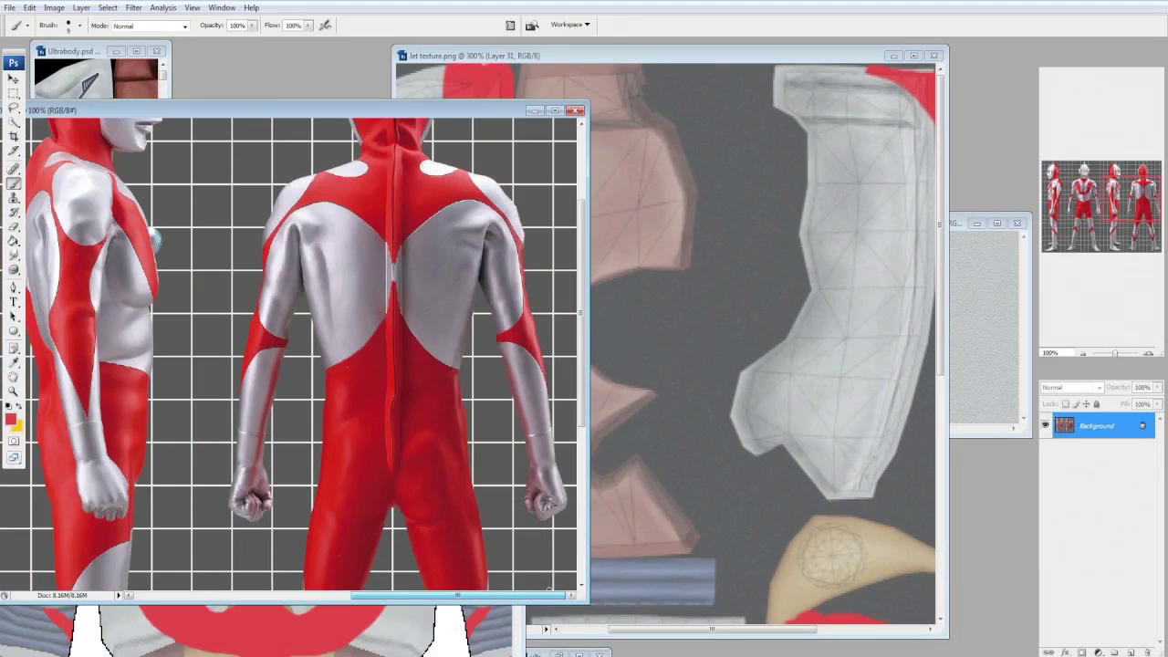
scroll(288, 356, "left", 4)
scroll(288, 356, "right", 3)
scroll(288, 356, "left", 1)
scroll(288, 356, "left", 3)
key("ctrl+Tab")
key("ctrl+Tab")
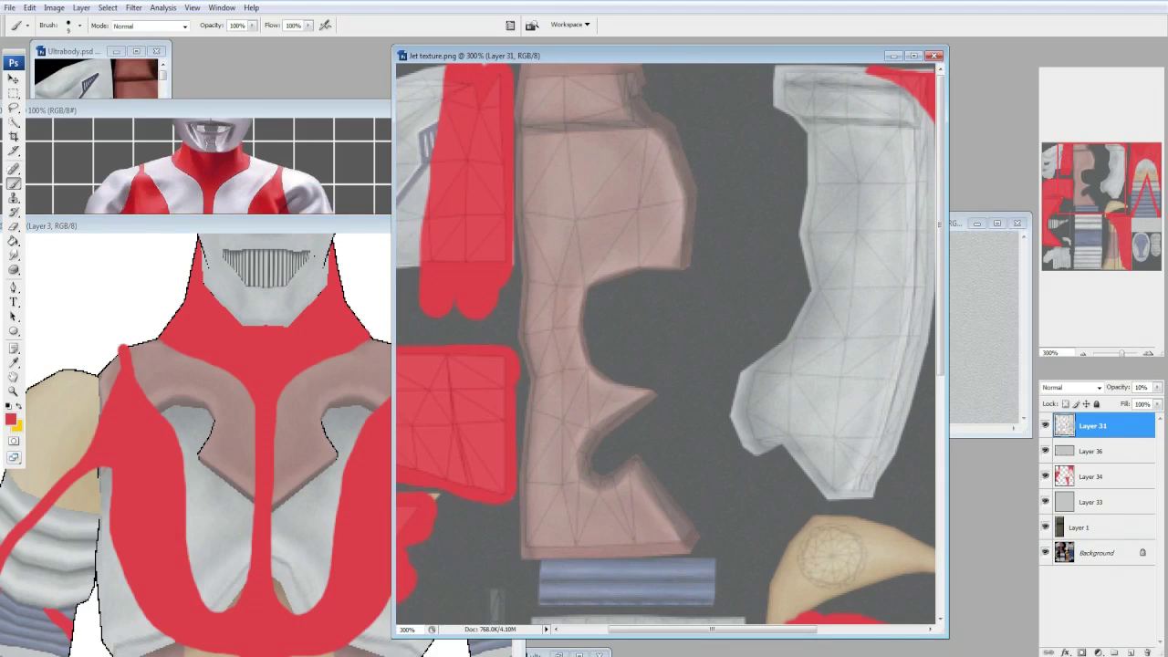
Paint red along the brown chest panel's left and bottom edges with a 13 px brush on a new layer above Layer 34.
scroll(197, 445, "down", 5)
left_click(68, 25)
double_click(115, 107)
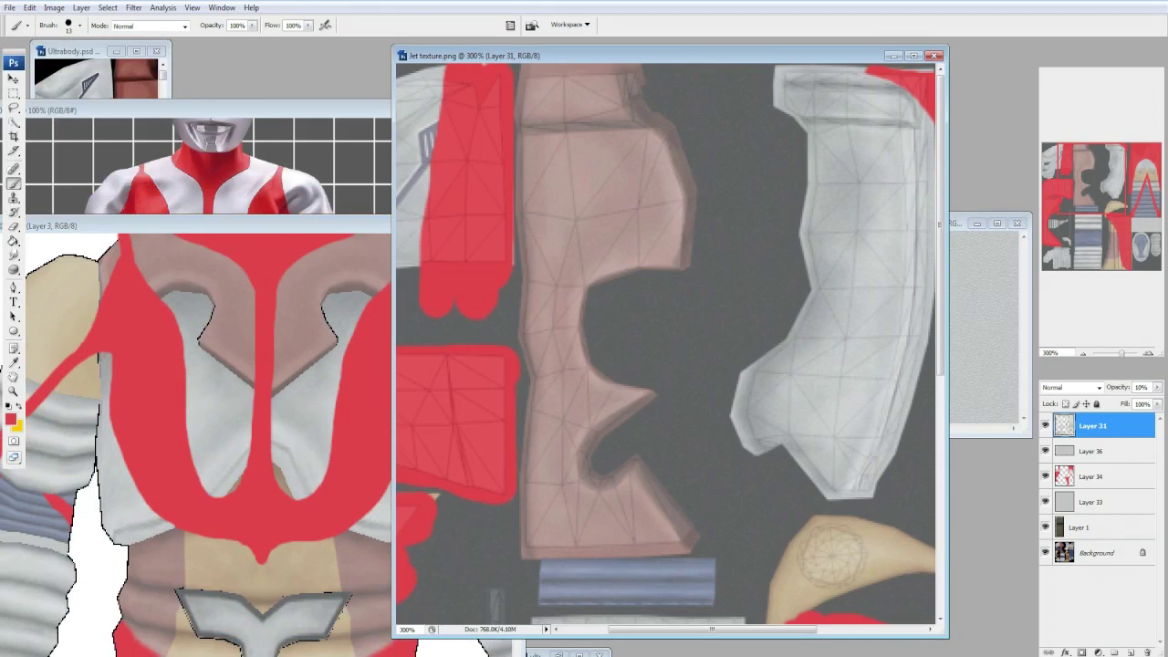
left_click(1090, 476)
left_click(1130, 651)
left_click_drag(514, 214, 524, 558)
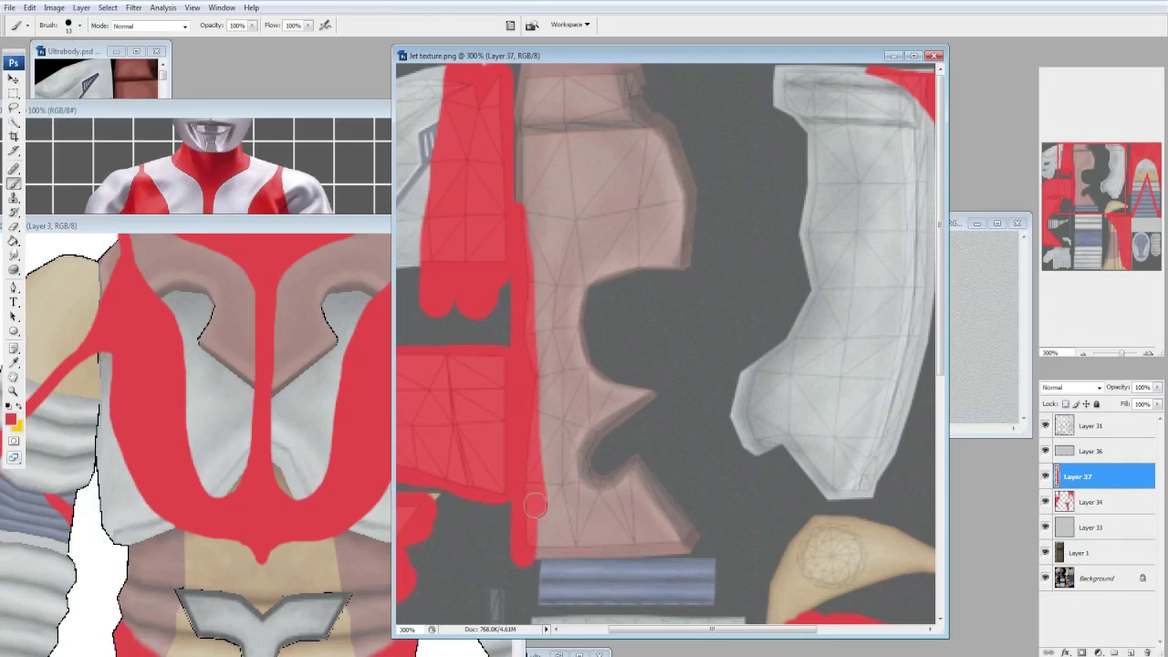
mouse_move(705, 546)
left_mouse_down()
mouse_move(536, 544)
mouse_move(710, 540)
left_mouse_up()
key("ctrl+z")
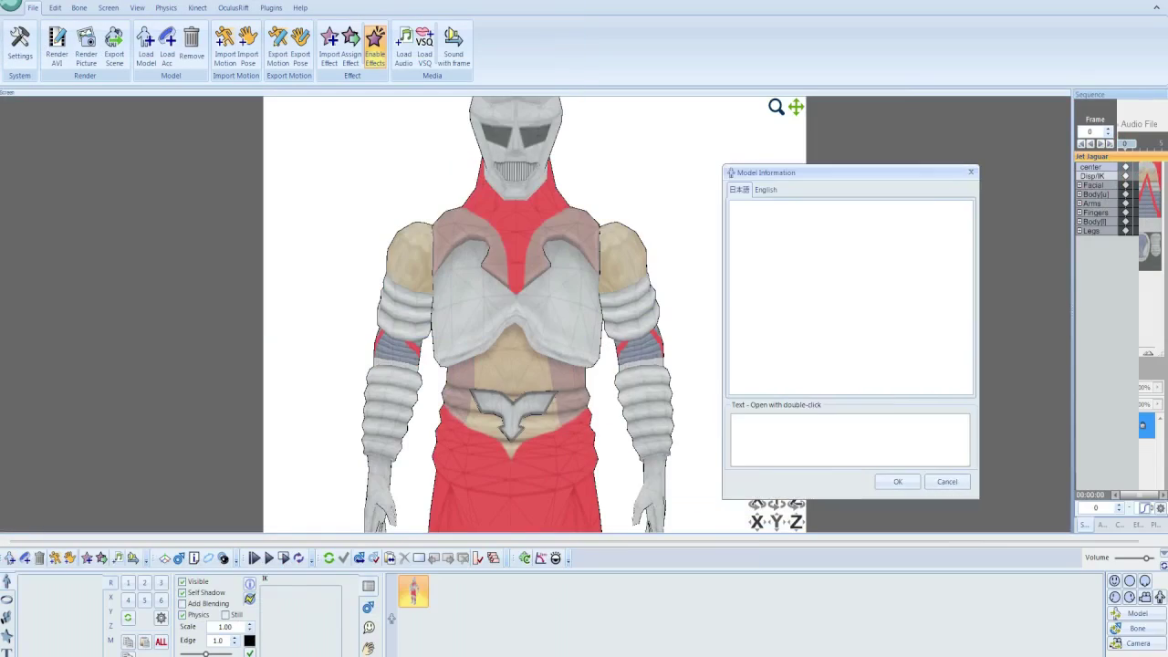
Switch to MikuMikuMoving to inspect the reloaded Jet Jaguar model's chest, and return to Jet texture.png in Photoshop.
key("Return")
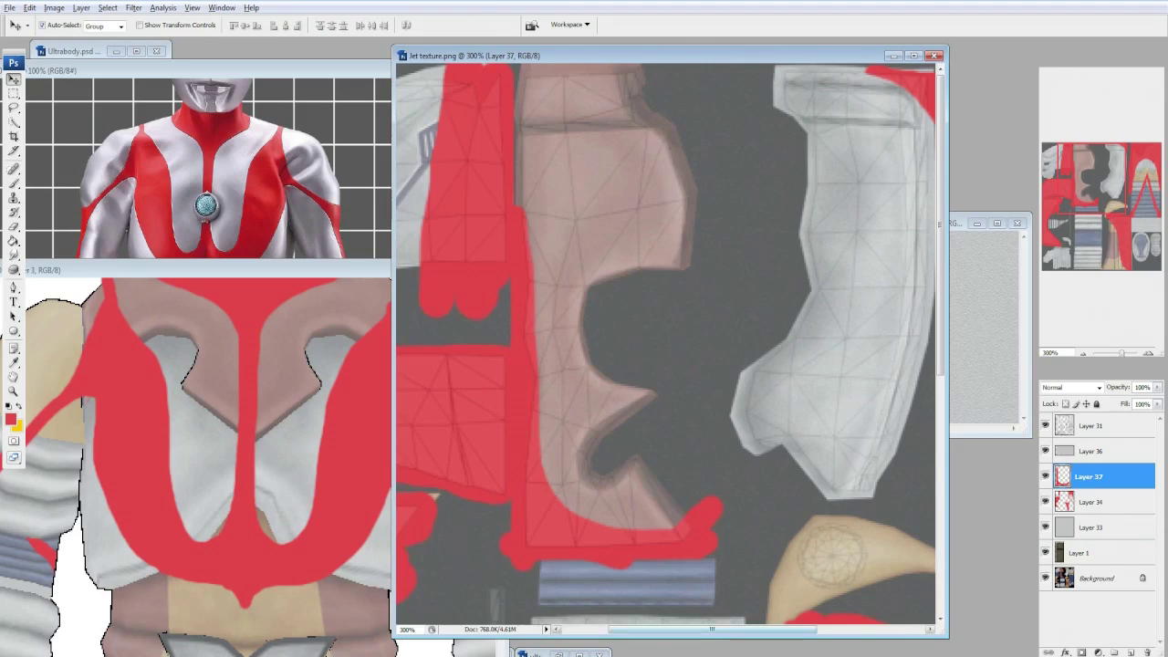
key("alt+Tab")
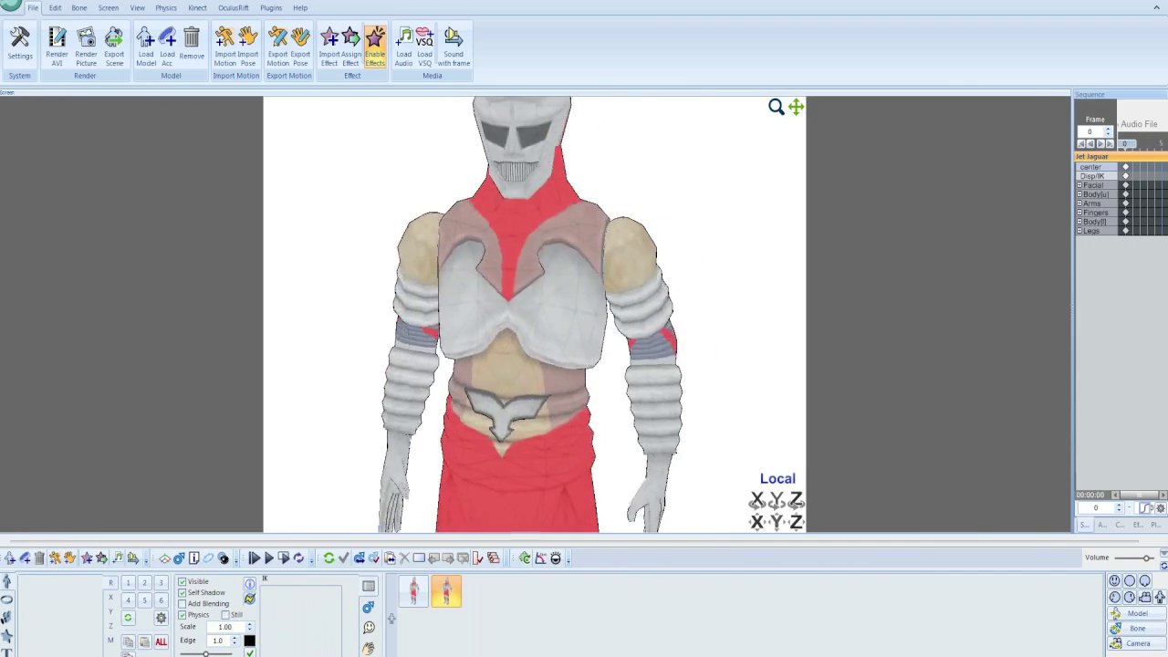
key("alt+Tab")
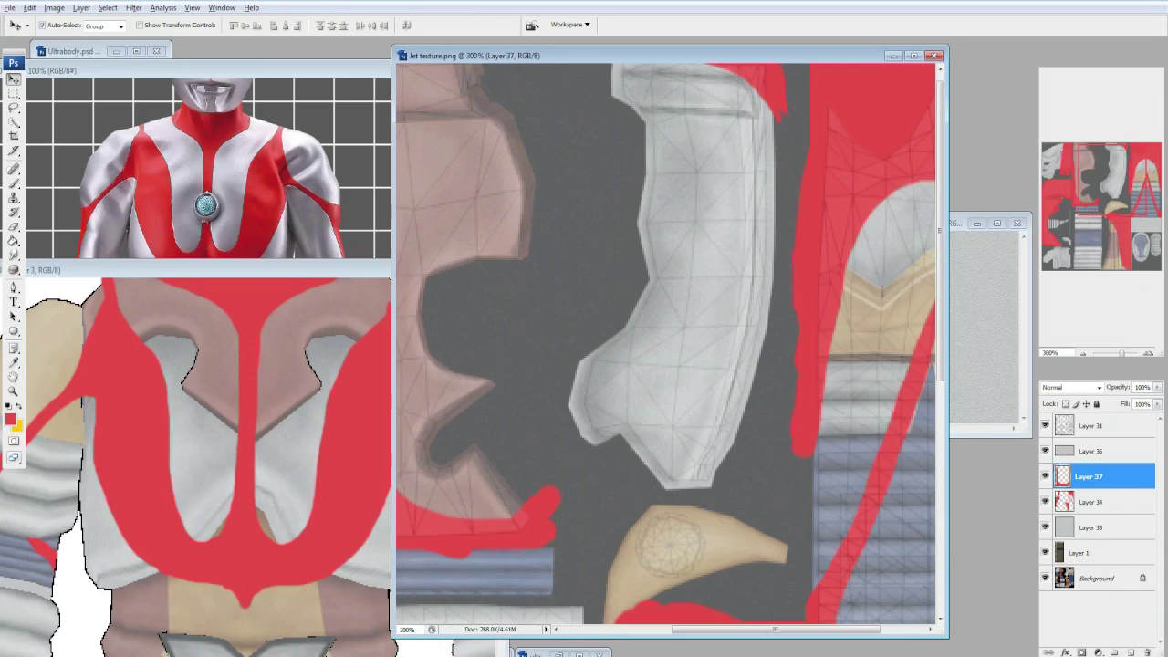
Paint a short red strip across the lower tip of the grey chest panel on Layer 37.
key("e")
left_click(79, 24)
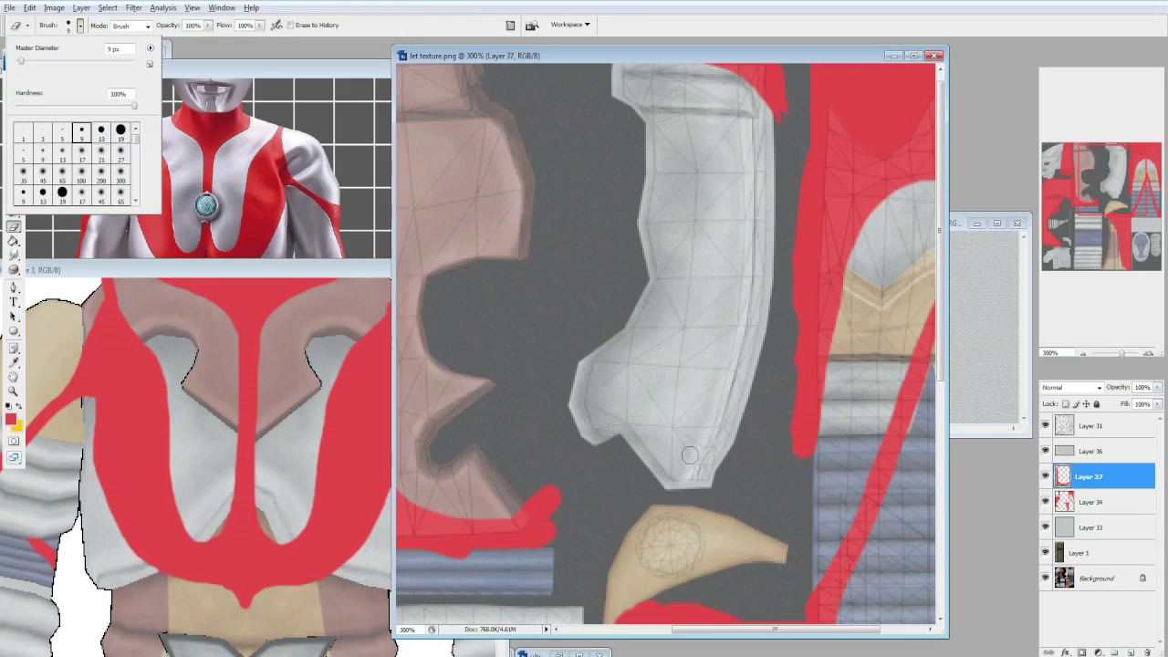
key("Escape")
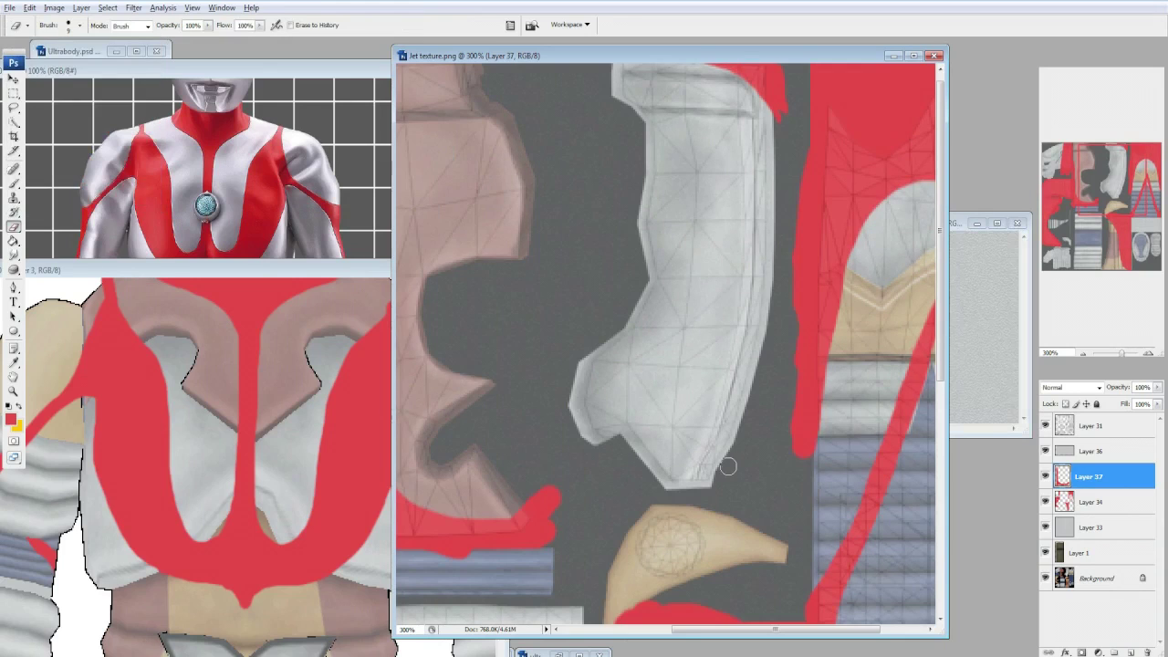
key("b")
left_click(73, 24)
mouse_move(613, 464)
left_mouse_down()
mouse_move(744, 464)
mouse_move(595, 465)
left_mouse_up()
Preview the red strip on the reloaded Jet Jaguar chest in MikuMikuMoving and clear out the outdated model copies.
key("ctrl+shift+e")
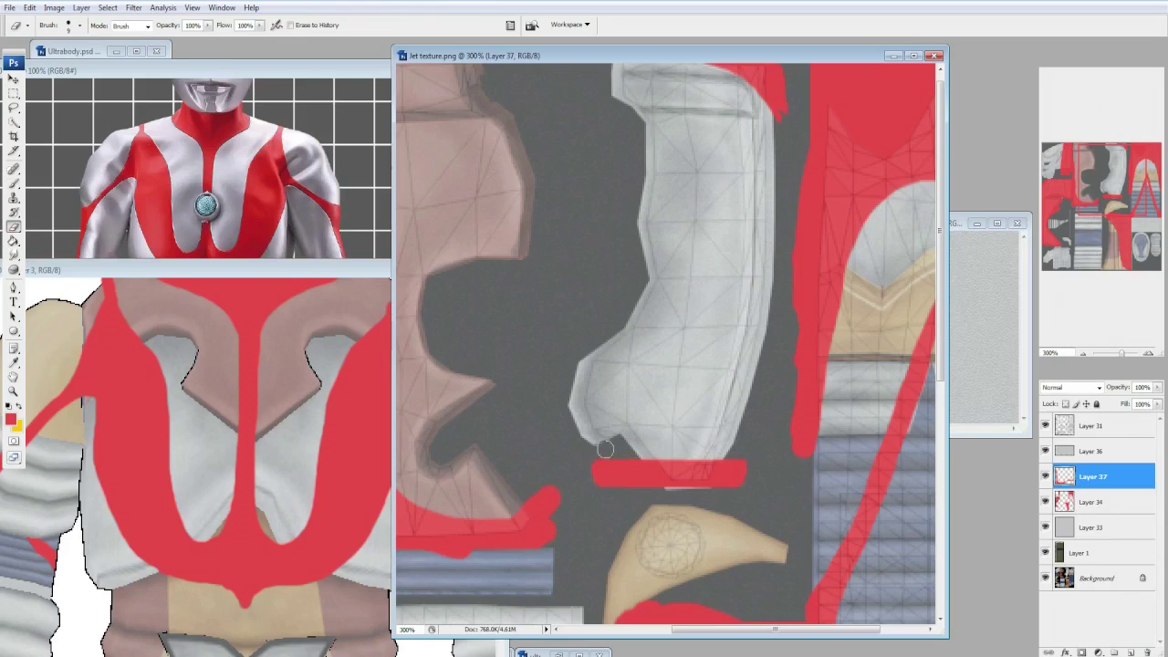
key("ctrl+shift+e")
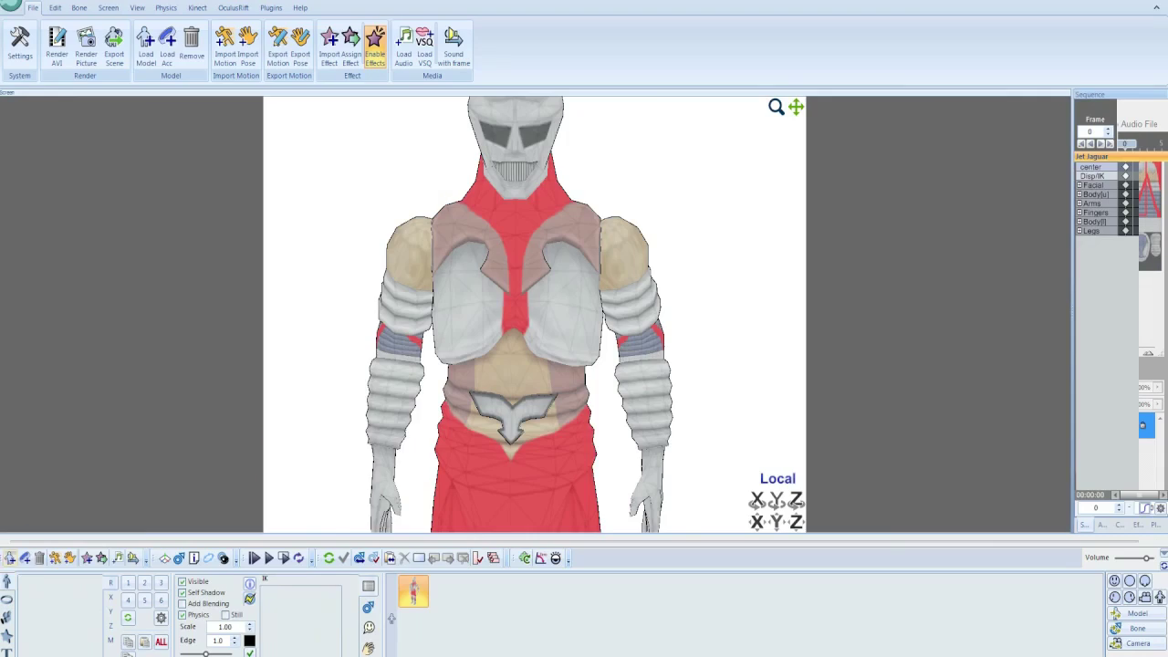
scroll(533, 311, "up", 3)
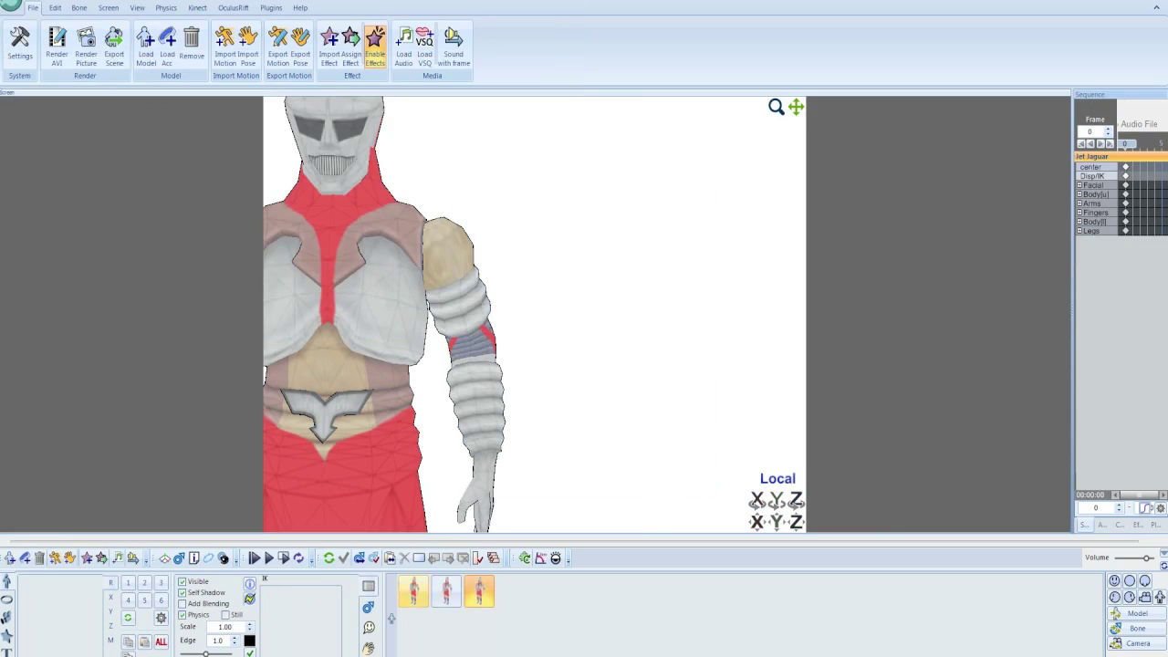
right_click(414, 585)
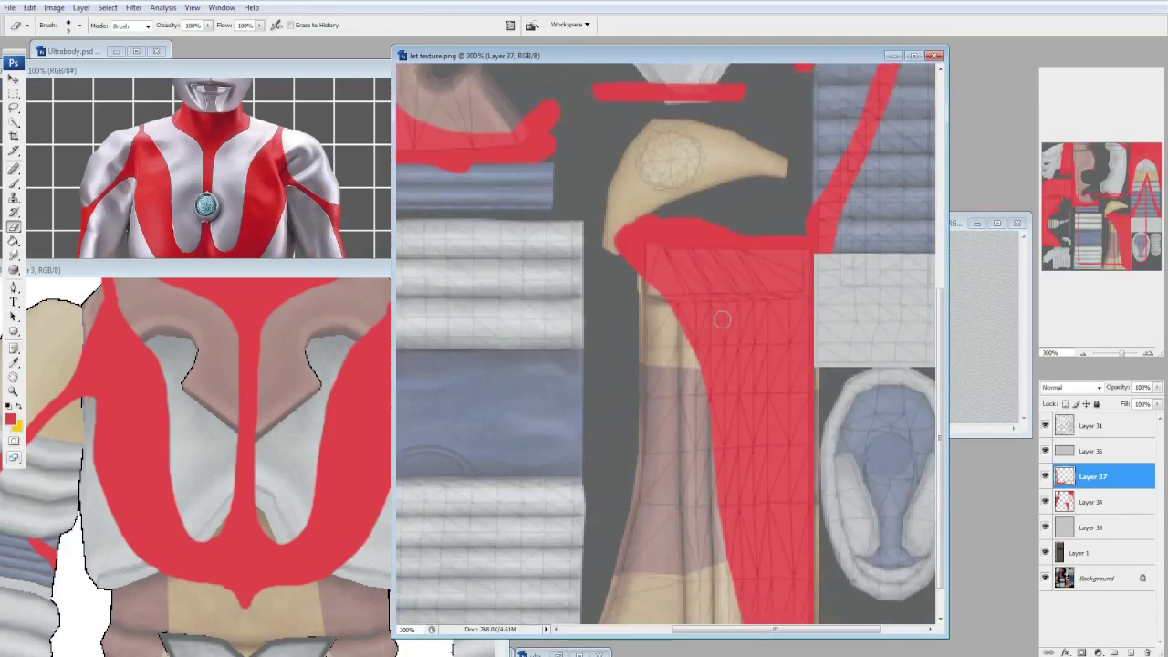
Paint the lower left corner of the beige and brown torso panel red with a curved inner edge on Layer 37.
scroll(722, 318, "down", 2)
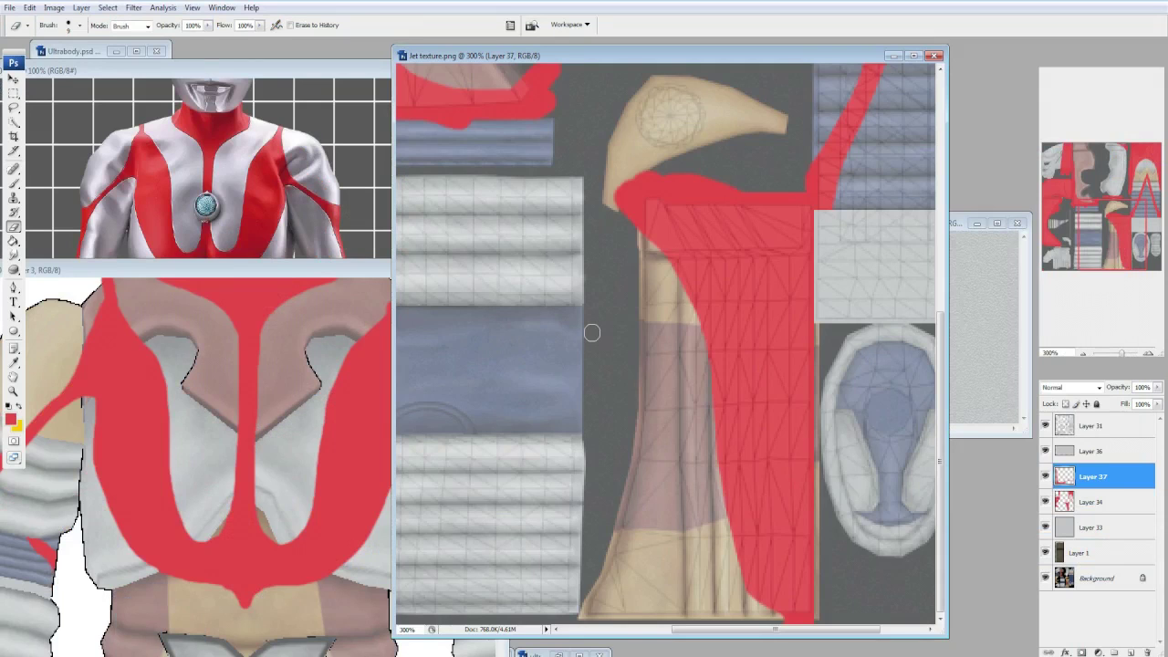
scroll(591, 332, "up", 10)
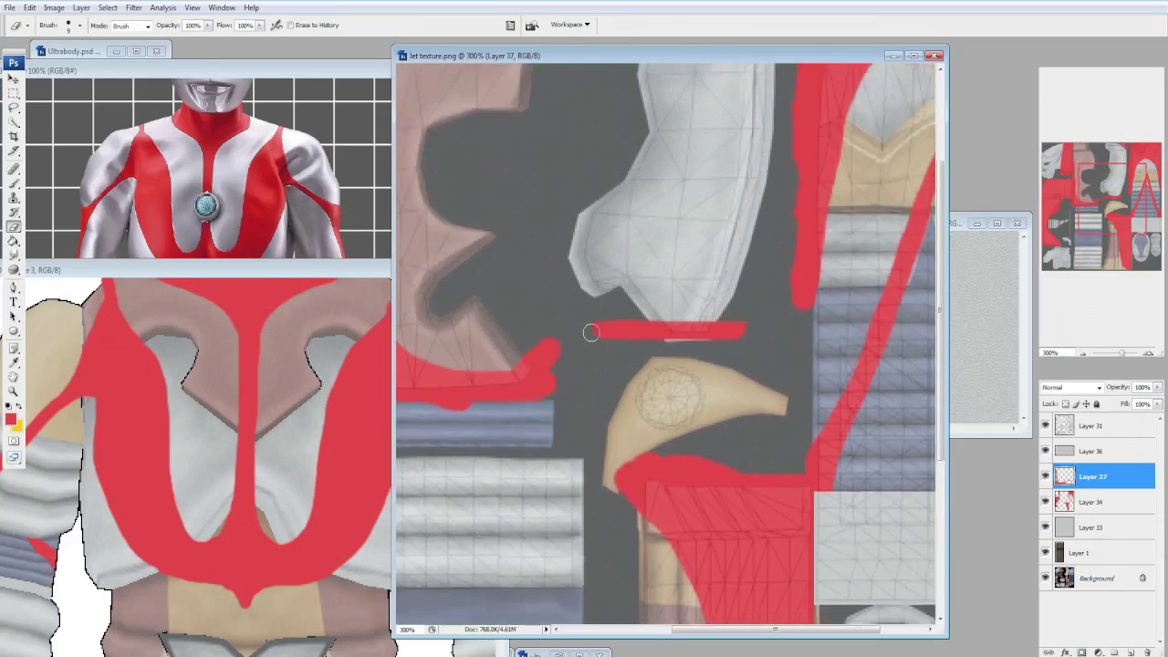
scroll(591, 332, "down", 10)
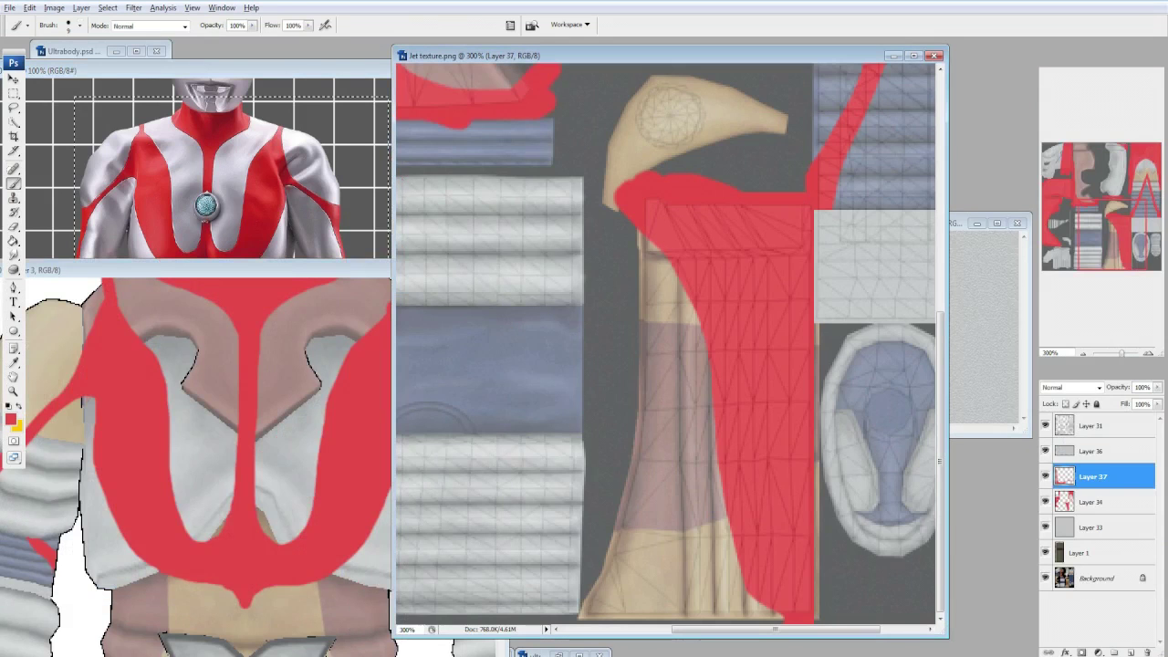
left_click_drag(618, 466, 620, 518)
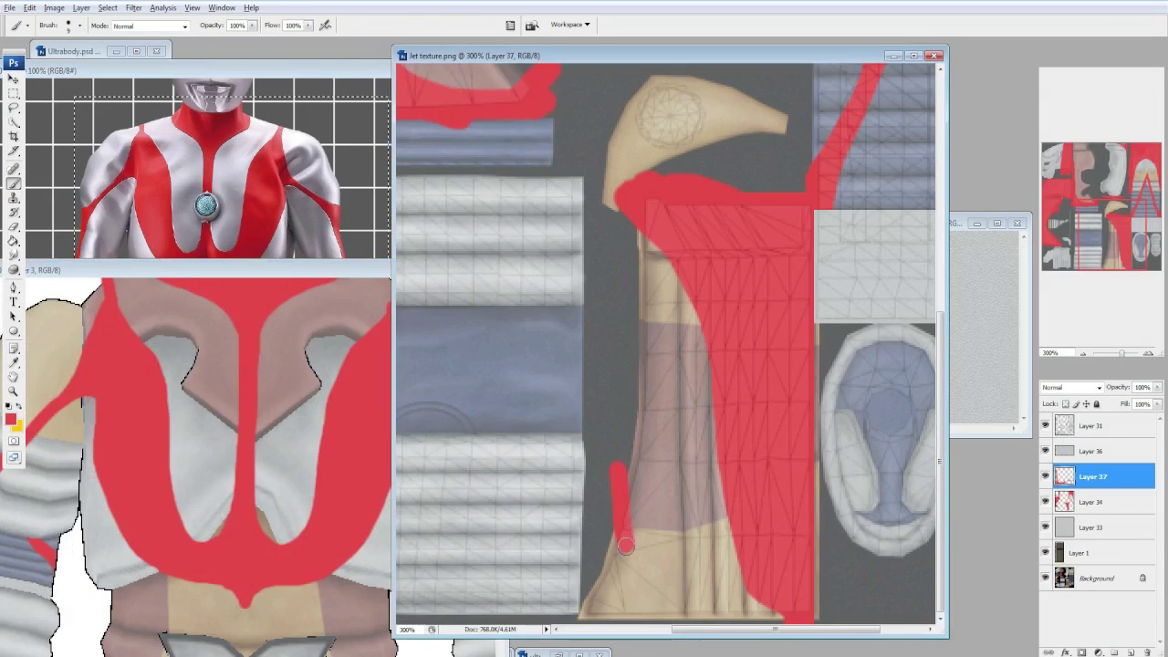
key("ctrl+z")
mouse_move(620, 474)
left_mouse_down()
mouse_move(625, 581)
mouse_move(613, 528)
left_mouse_up()
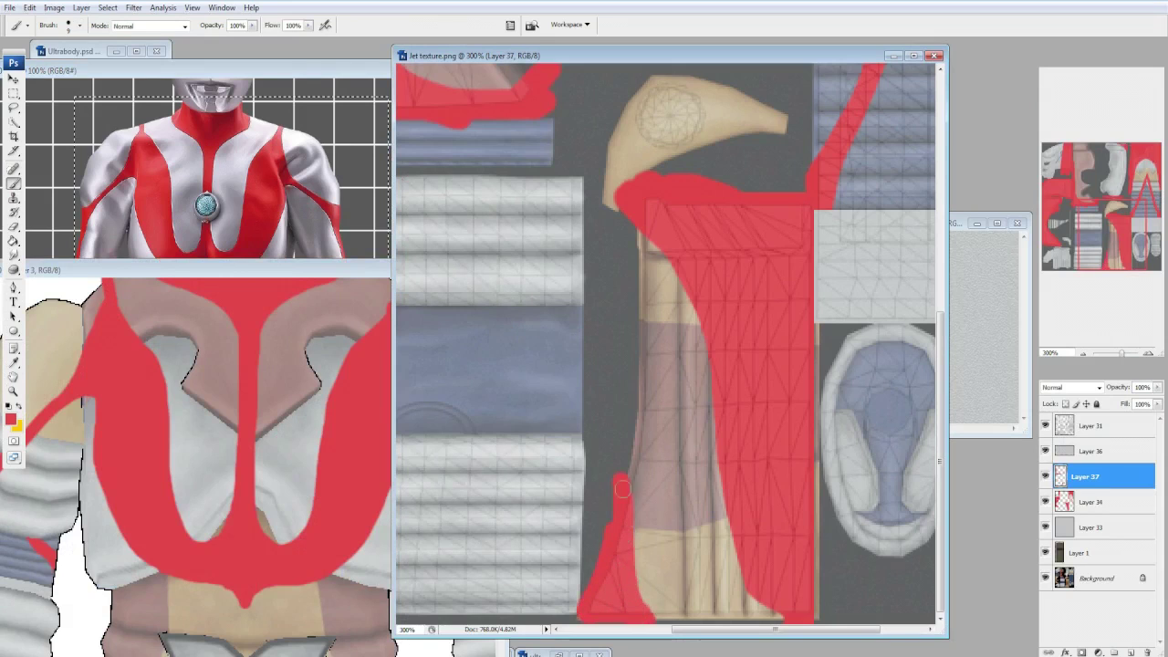
Extend the red corner marking upward along the torso panel's left edge, comparing it with the Jet Jaguar model and Ultraman reference.
key("alt+Tab")
key("alt+Tab")
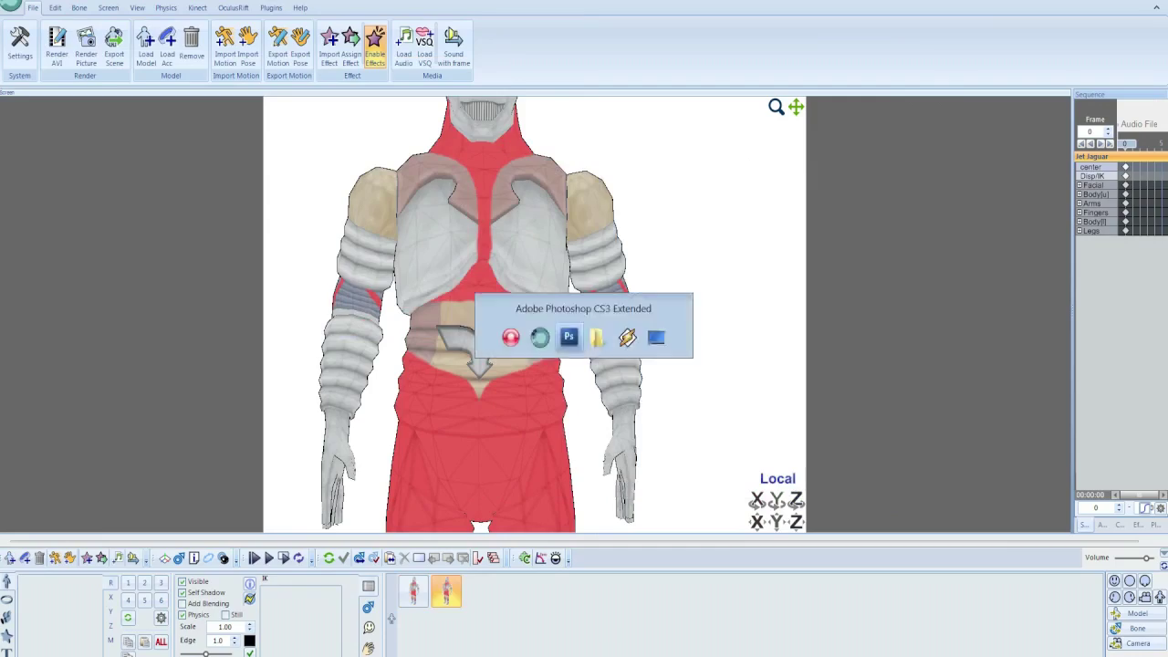
key("alt+Tab")
key("alt+Tab")
key("alt+Tab")
key("alt+Tab")
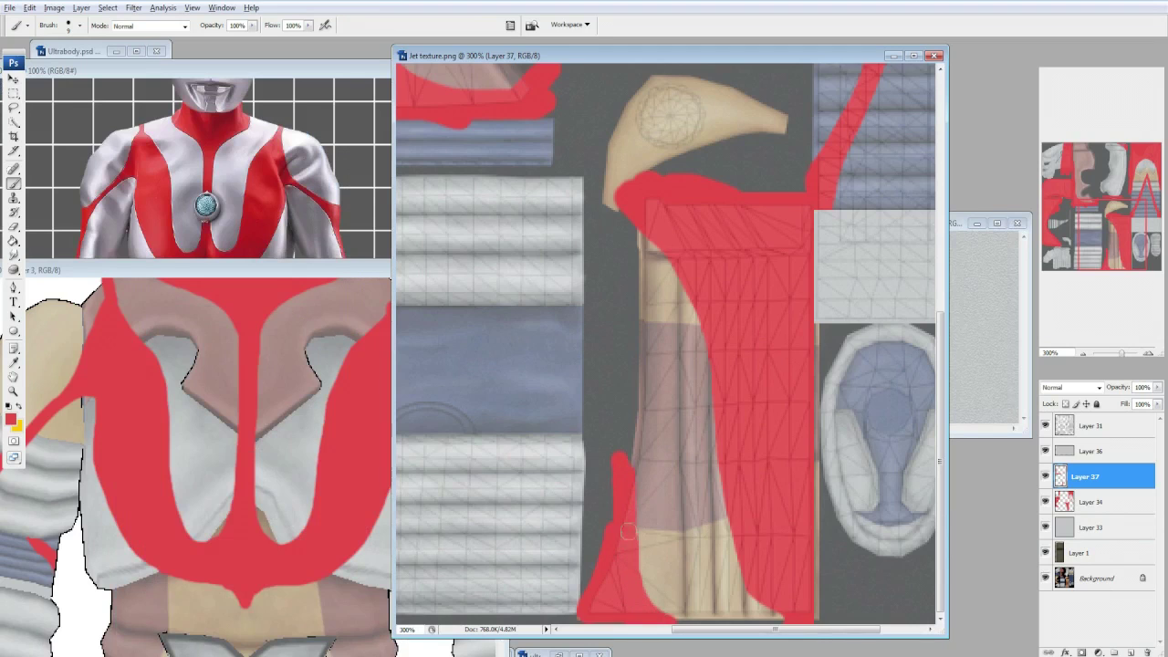
key("alt+Tab")
key("alt+Tab")
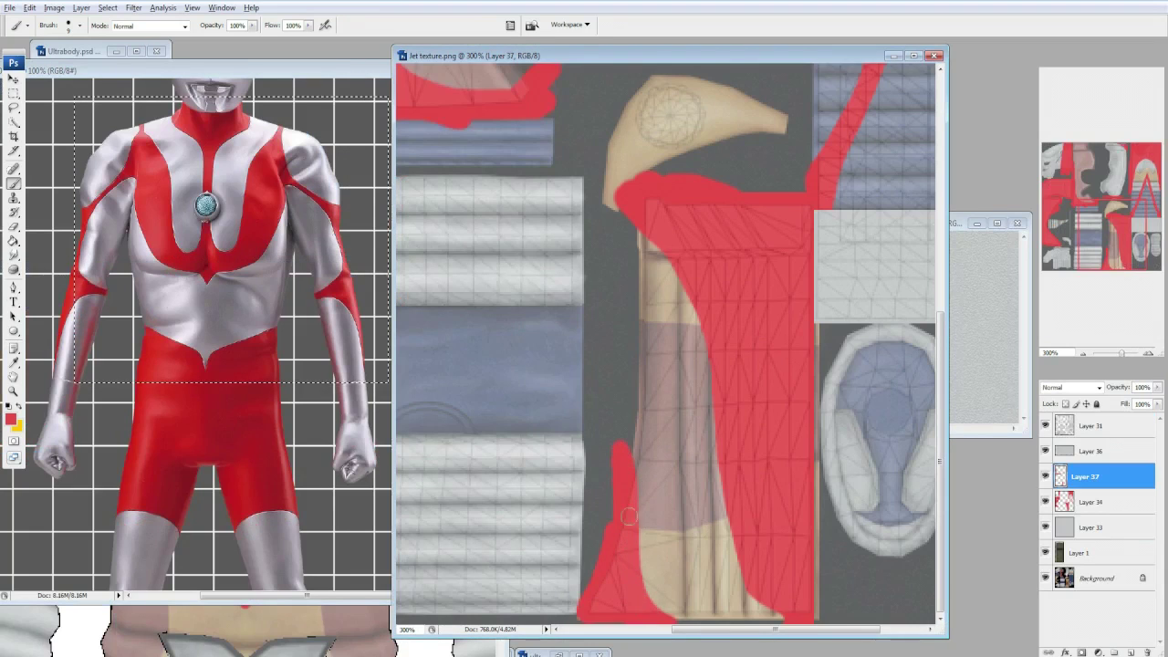
Select the red corner marking on Layer 37 and check its shape on the reloaded Jet Jaguar model.
key("alt+Tab")
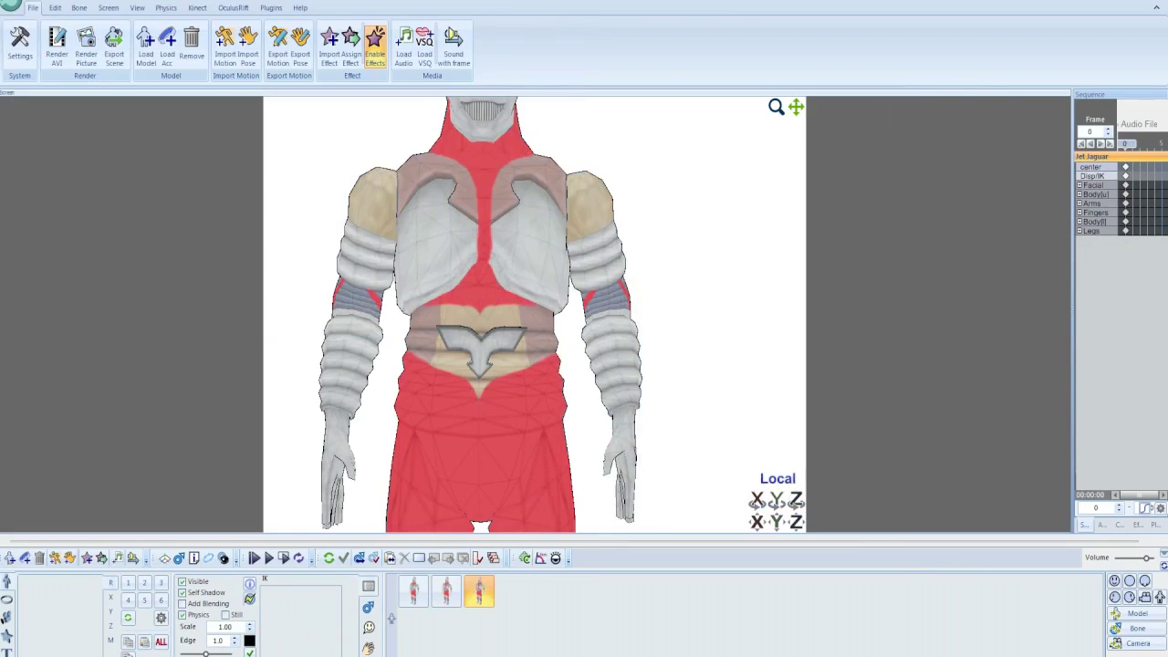
key("alt+Tab")
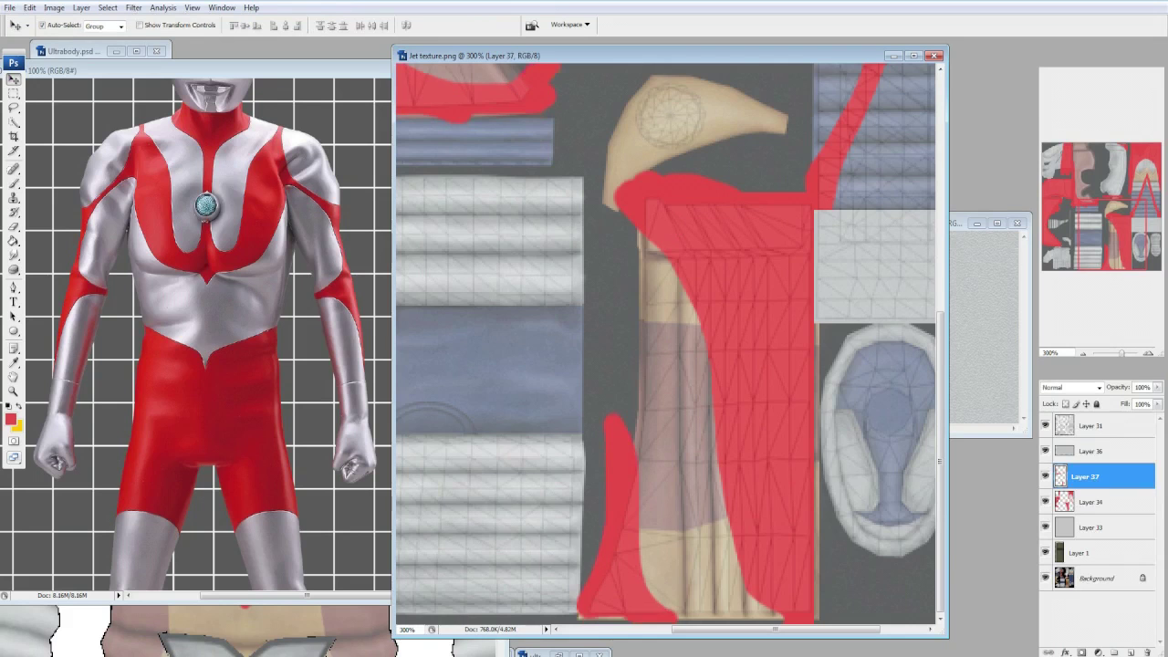
key("alt+Tab")
key("alt+Tab")
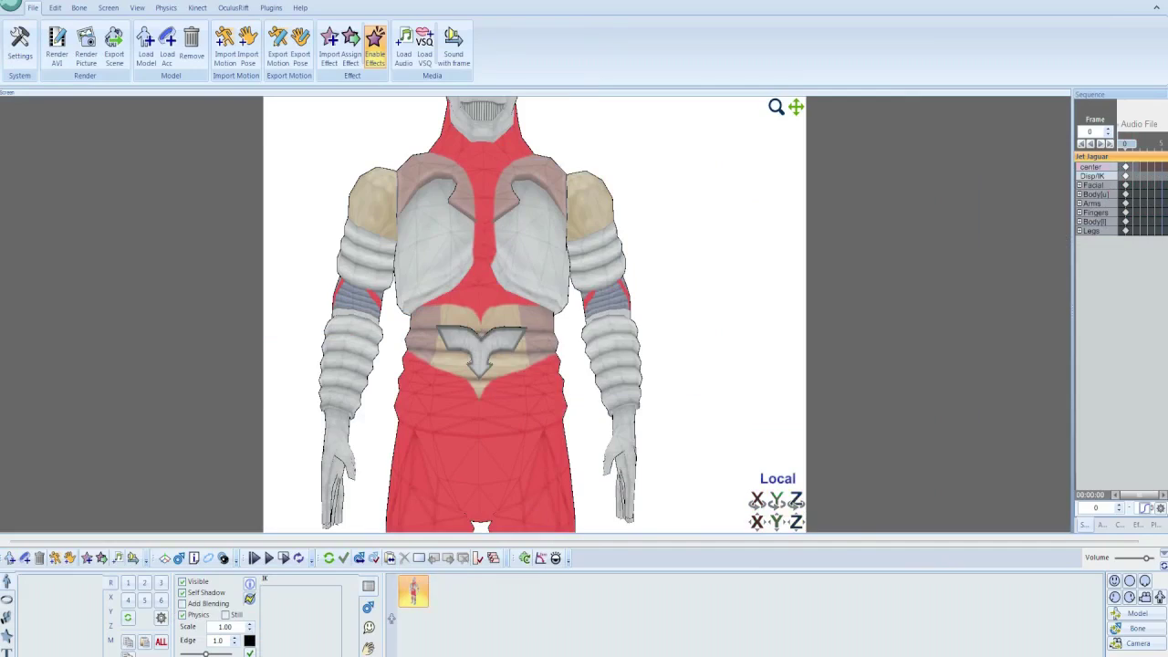
key("alt+Tab")
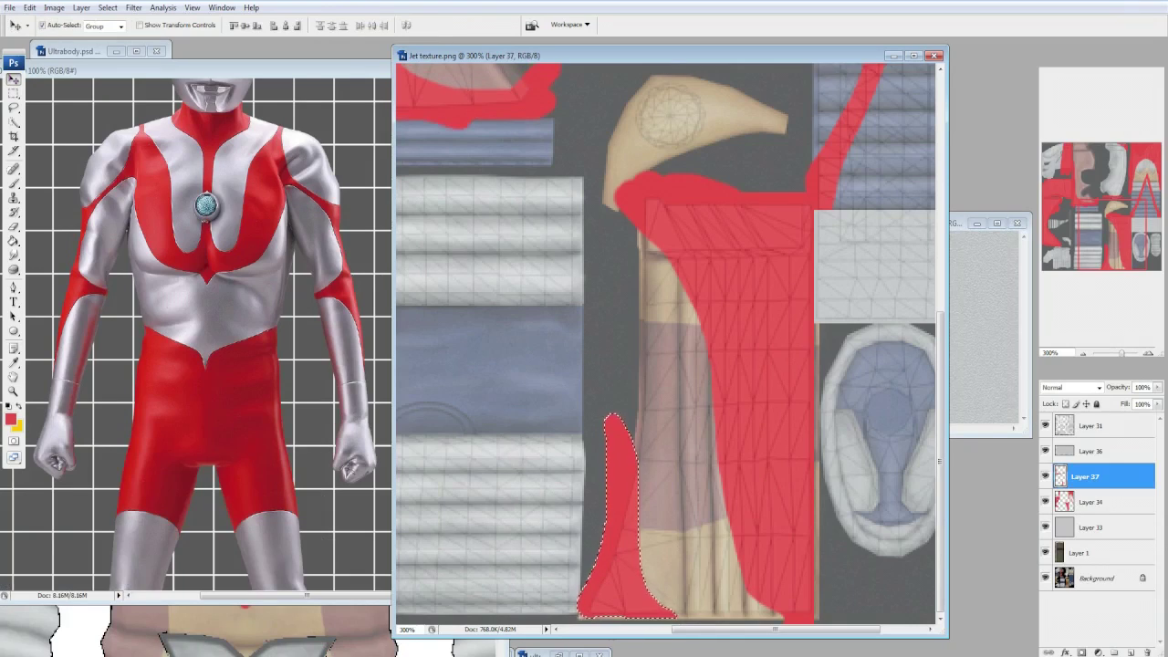
Nudge the selected red corner marking slightly left and remove the outdated Jet Jaguar copy from the preview scene.
key("alt+Tab")
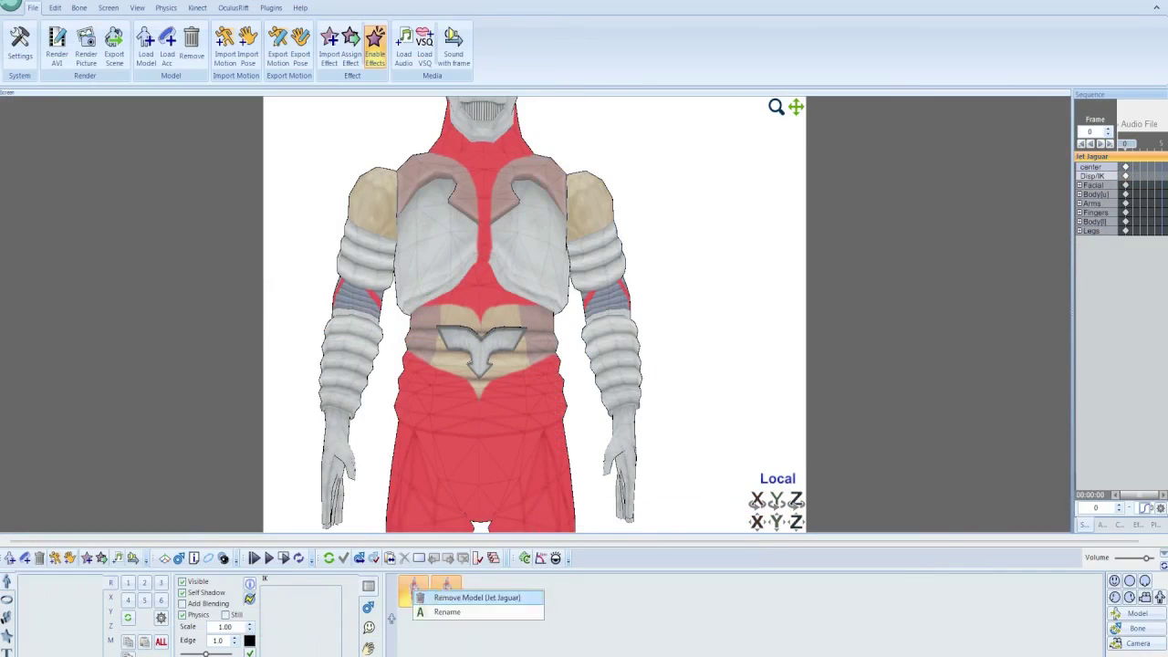
key("alt+Tab")
key("alt+Tab")
key("alt+Tab")
key("alt+Tab")
key("alt+Tab")
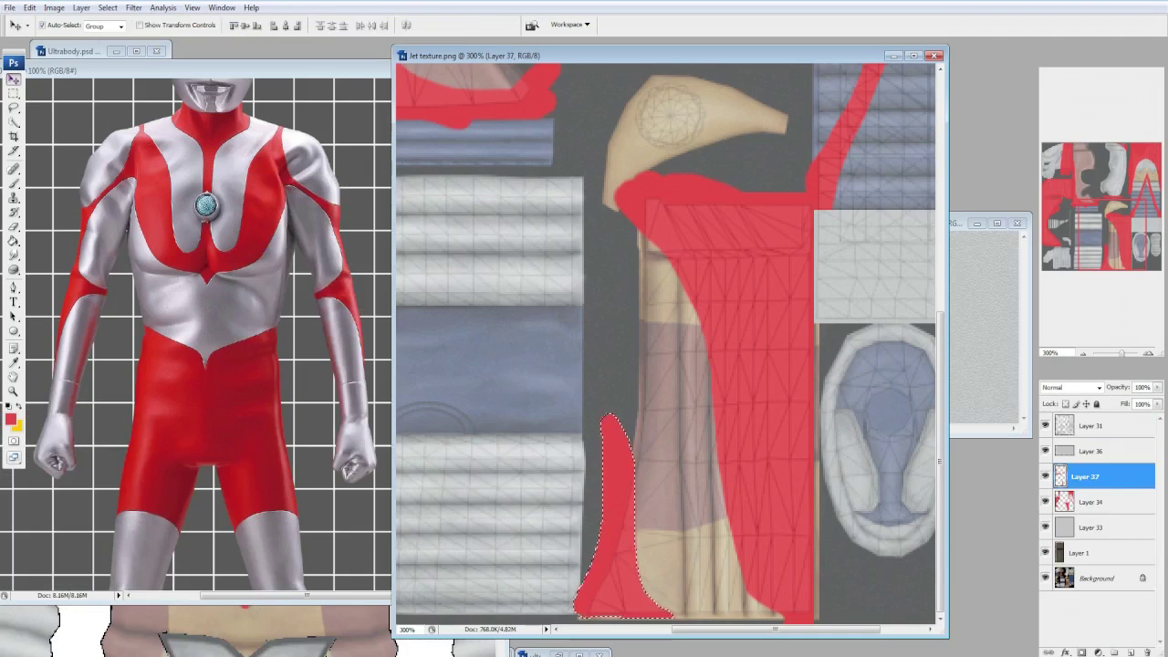
Load Jet Jaguar.pmd again and remove the older copy to preview the nudged marking.
right_click(1085, 475)
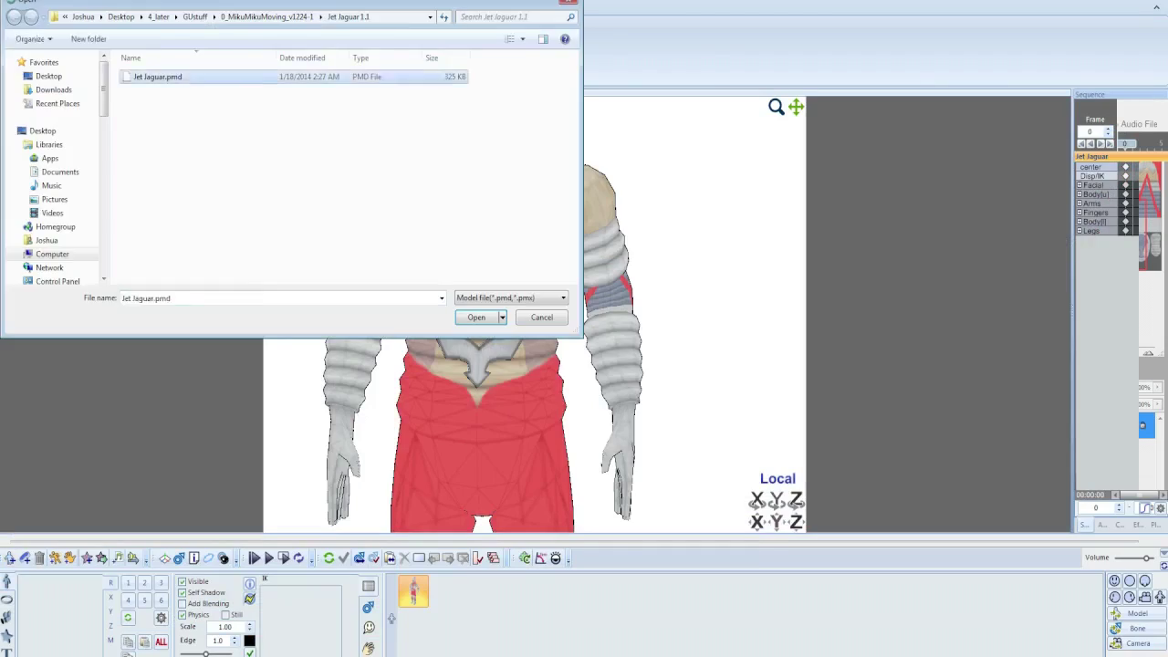
key("Return")
right_click(410, 584)
key("alt+Tab")
key("alt+Tab")
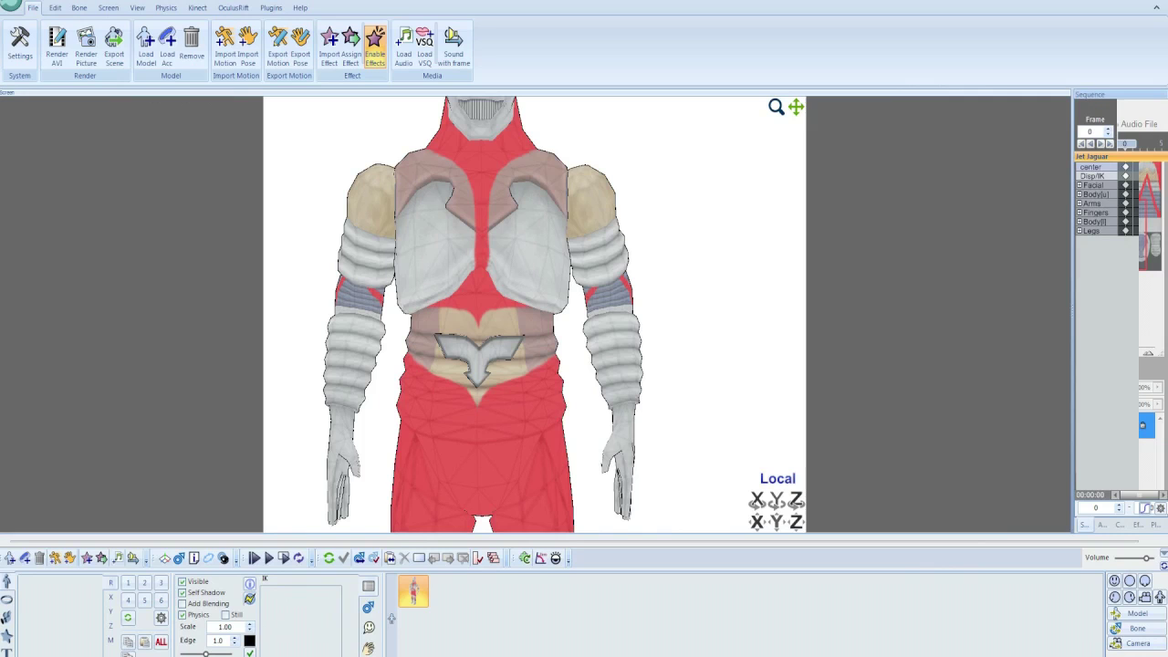
Shift the red corner marking slightly further left and down, and preview it on a freshly loaded Jet Jaguar model.
key("alt+Tab")
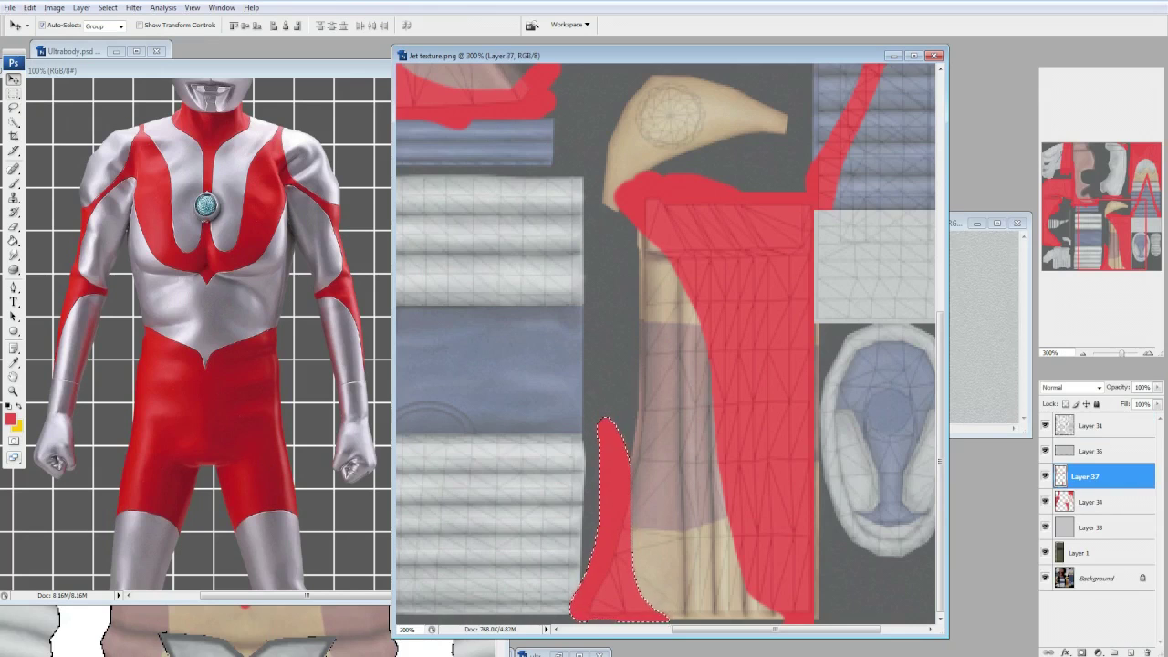
key("alt+Tab")
key("Return")
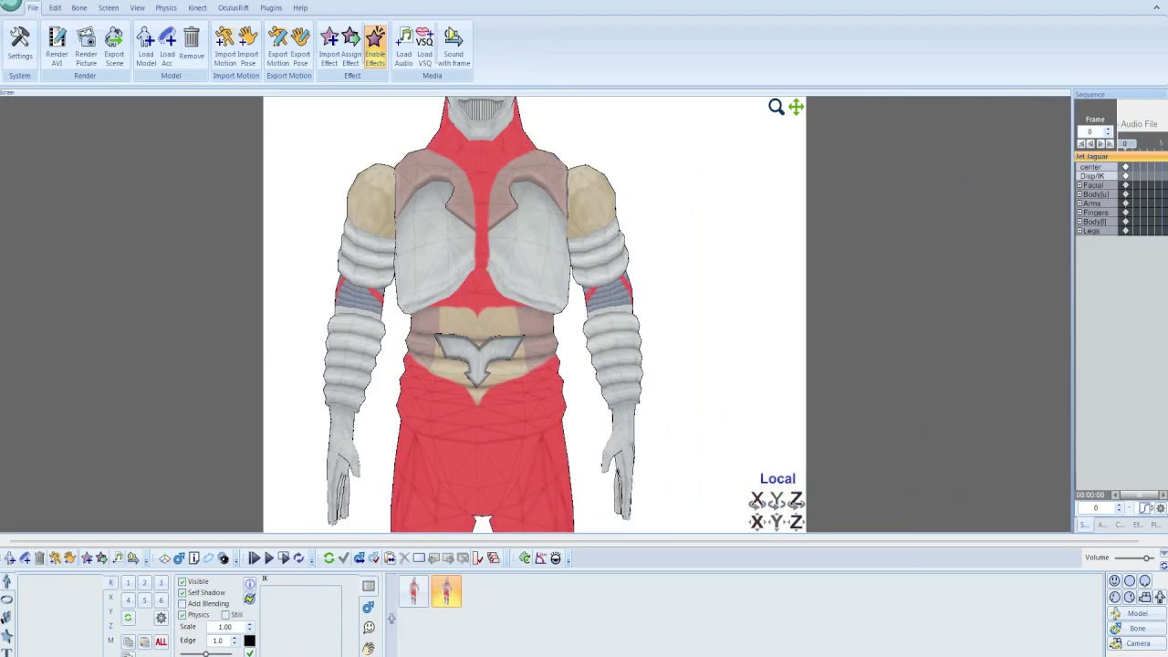
key("alt+Tab")
key("ctrl+shift+e")
key("alt+Tab")
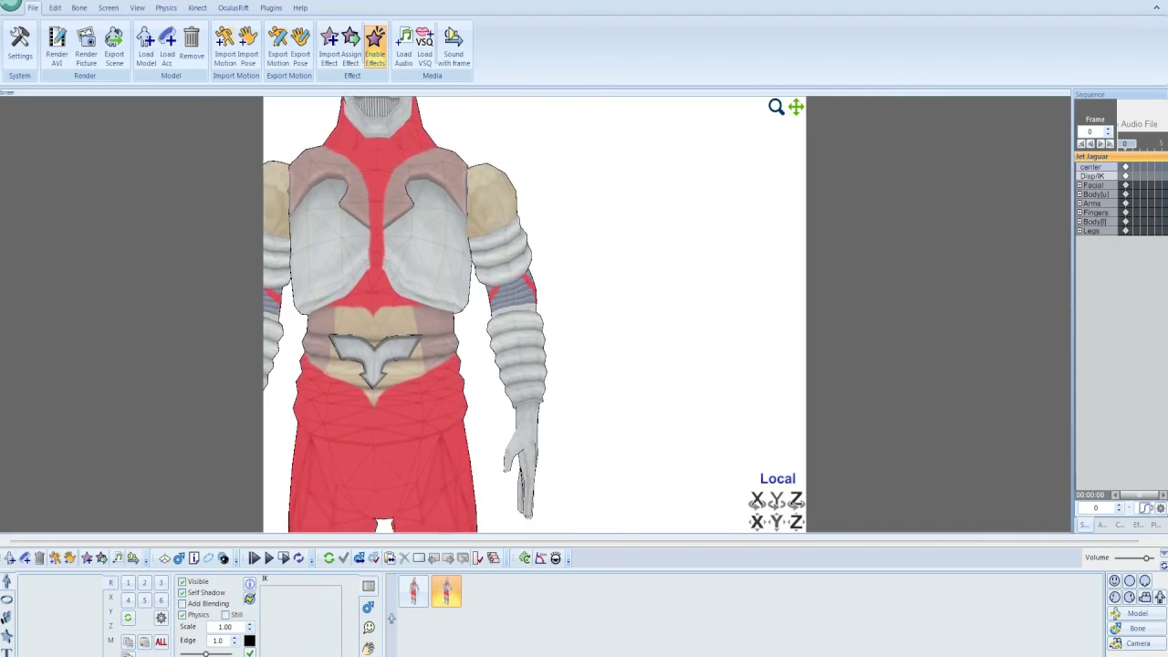
key("Return")
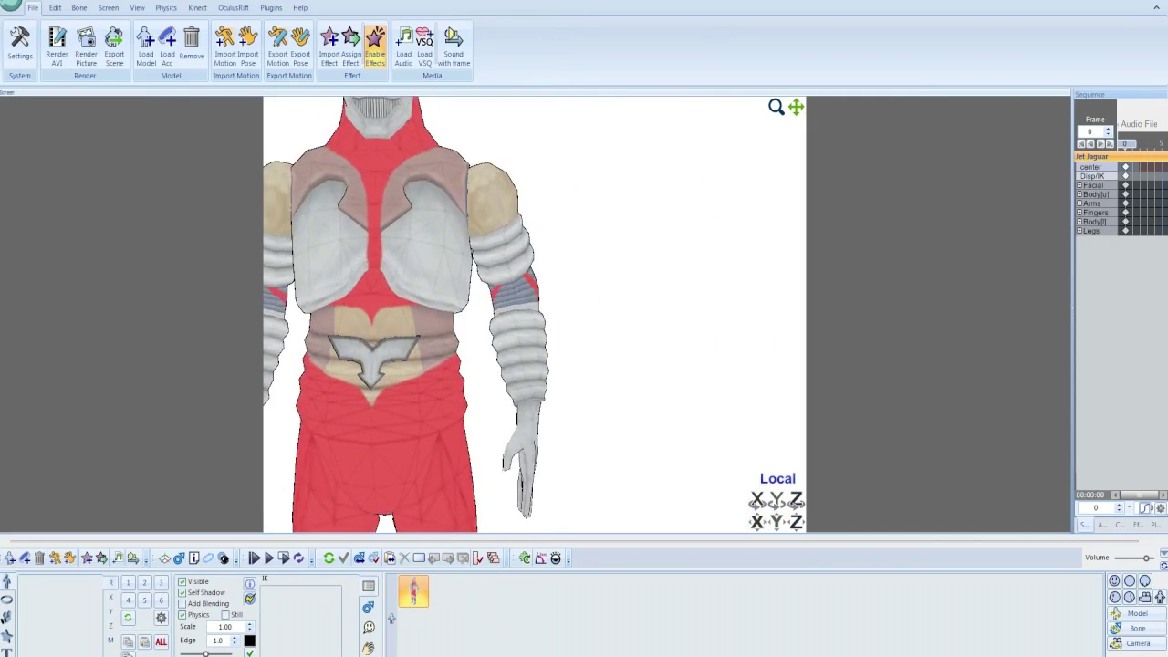
Trim the red corner marking on Layer 37 to a straight-sided point and compare it with the Jet Jaguar preview.
key("alt+Tab")
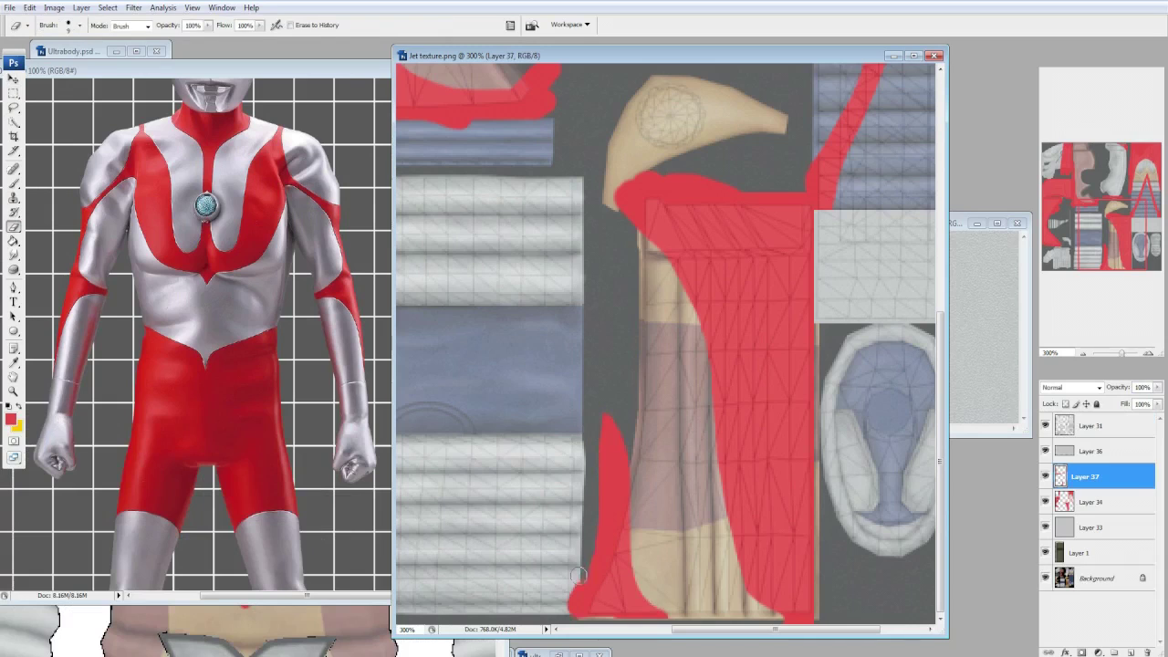
key("alt+Tab")
key("alt+Tab")
key("b")
key("alt+Tab")
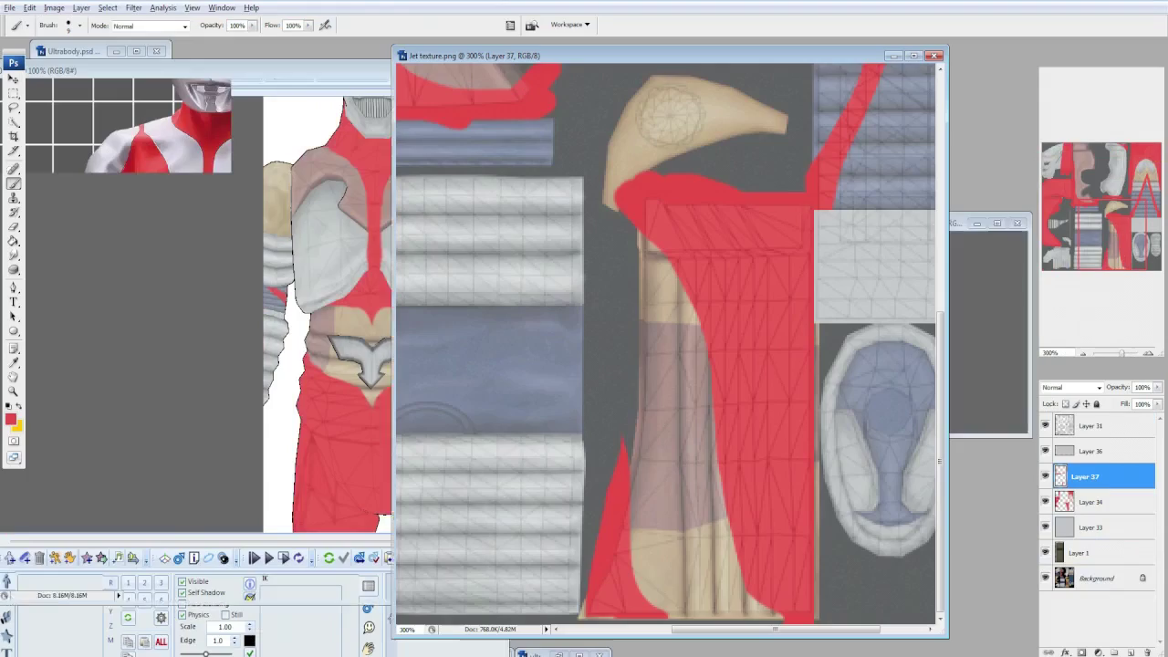
key("alt+Tab")
key("e")
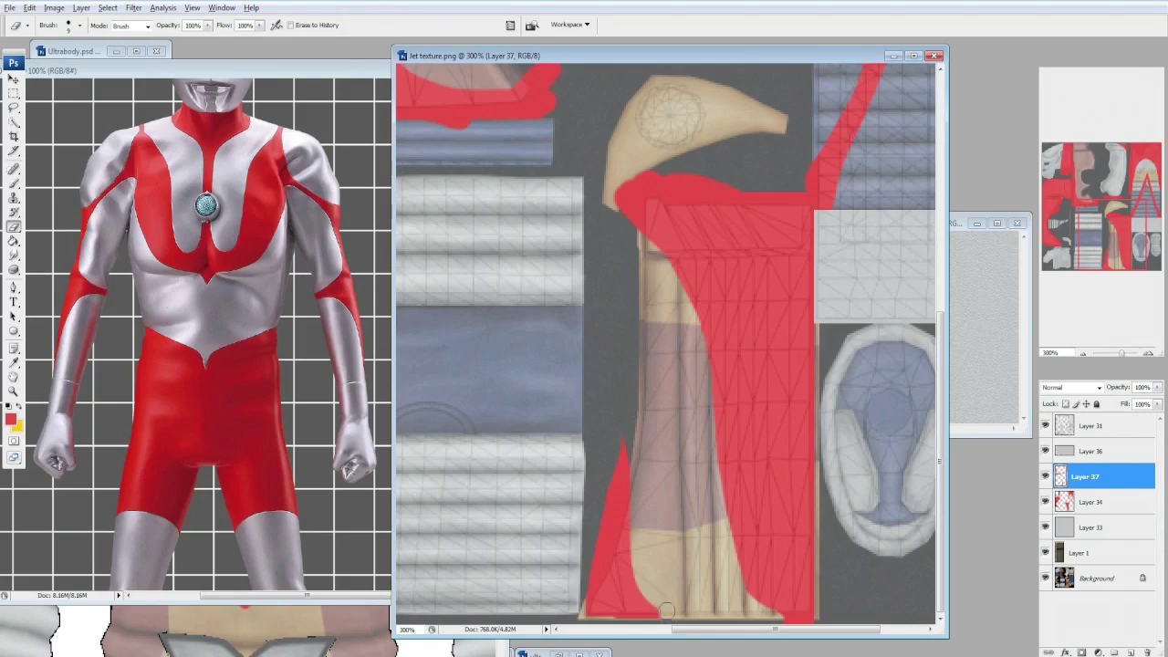
Reload Jet Jaguar.pmd and remove the older copy to preview the pointed corner marking.
key("alt+Tab")
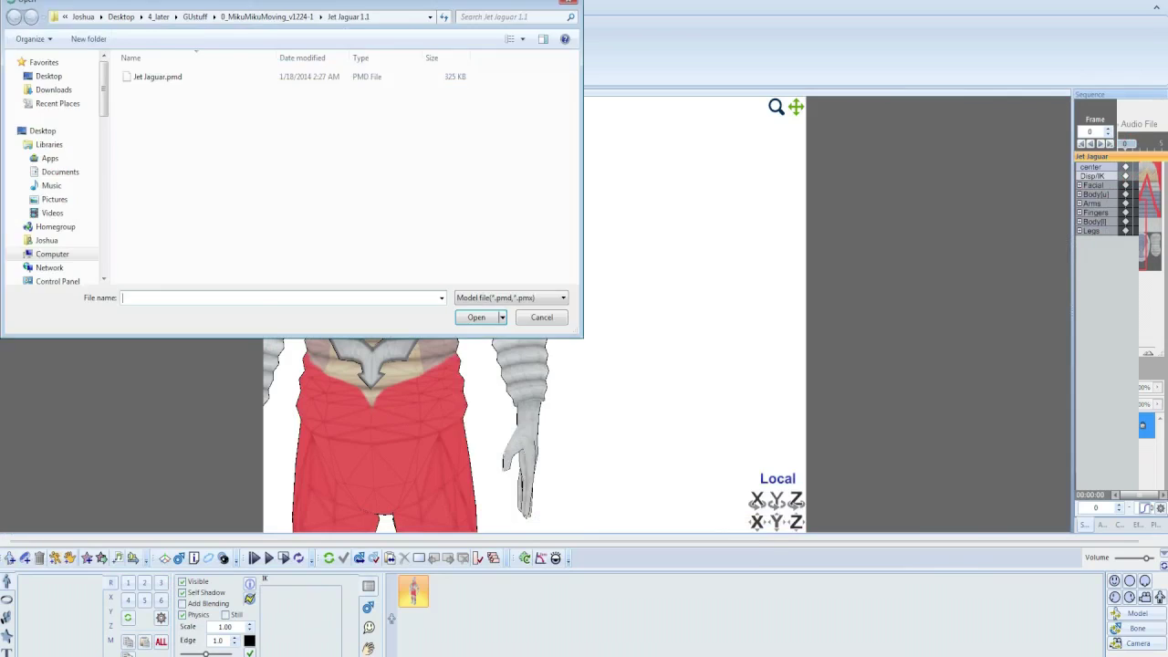
key("alt+Tab")
key("alt+Tab")
key("alt+Tab")
key("b")
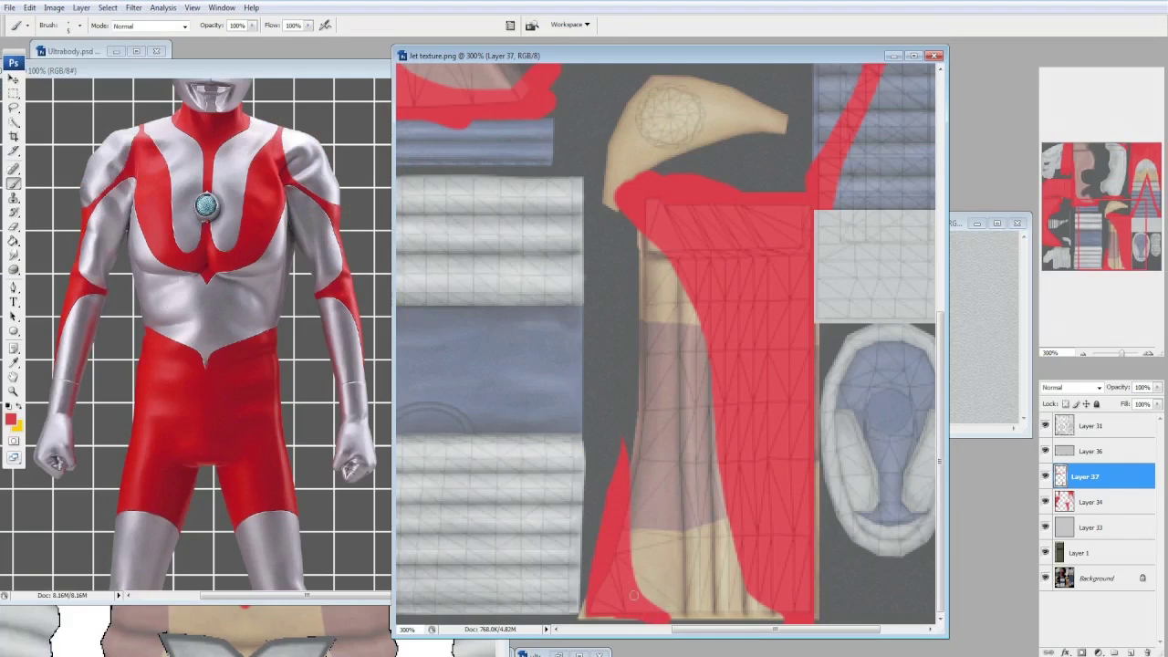
key("alt+Tab")
key("Return")
key("Return")
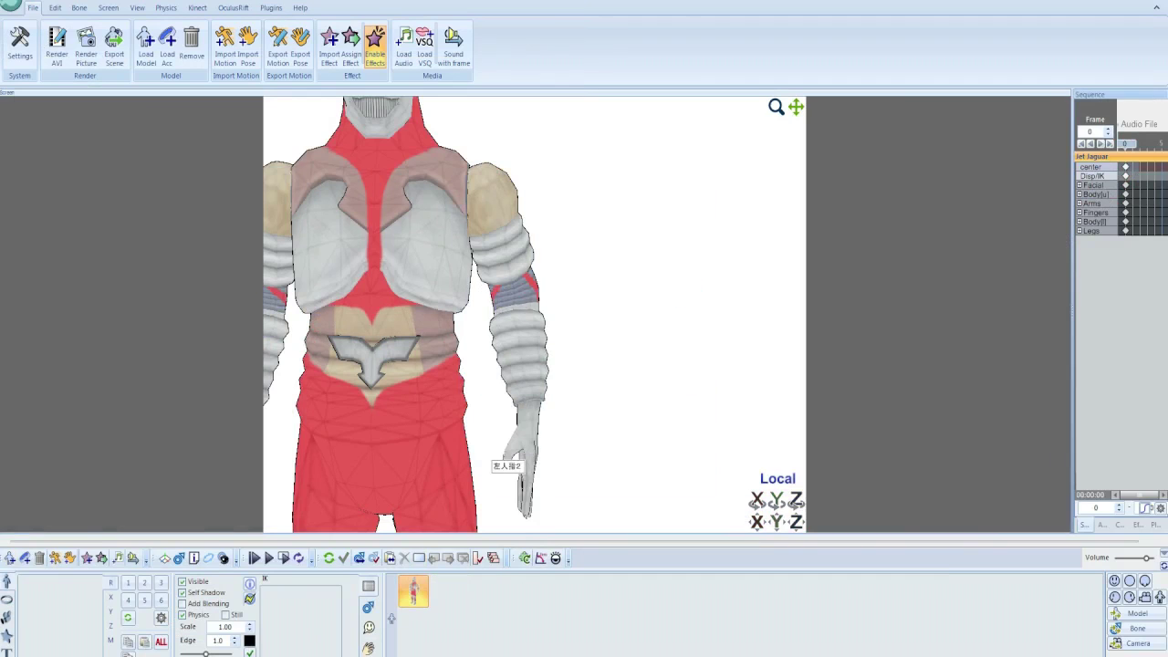
Try erasing the corner marking's outer edge into a curve and preview it on Jet Jaguar.
key("alt+Tab")
key("e")
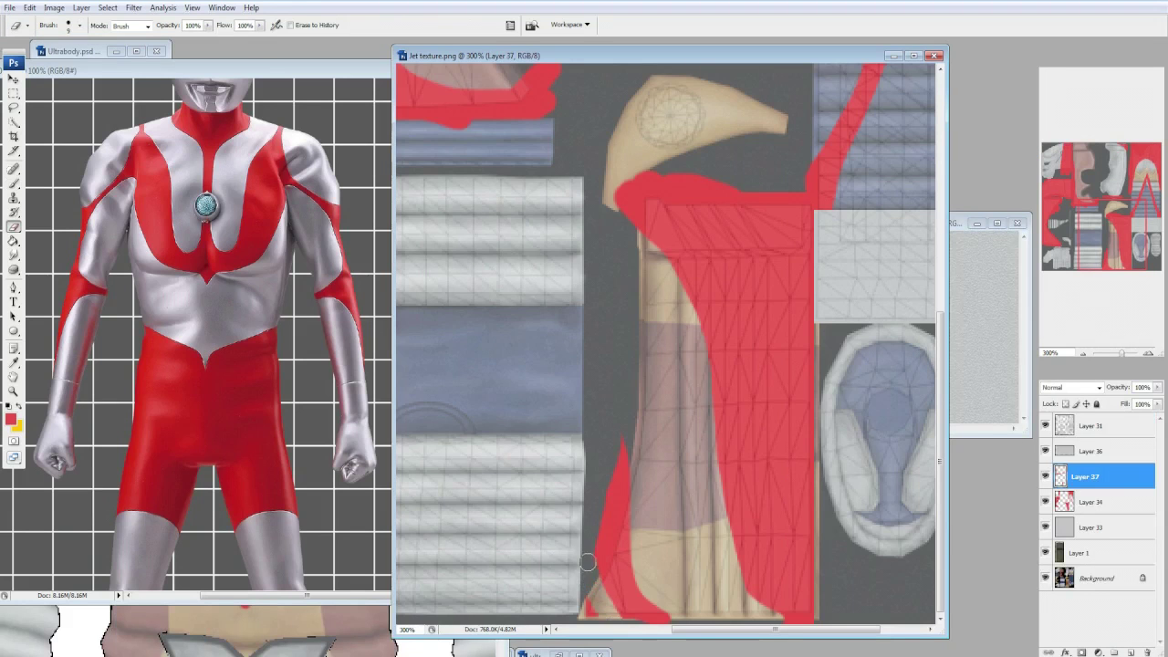
key("alt+Tab")
key("Return")
key("Return")
key("alt+Tab")
left_click_drag(673, 468, 653, 573)
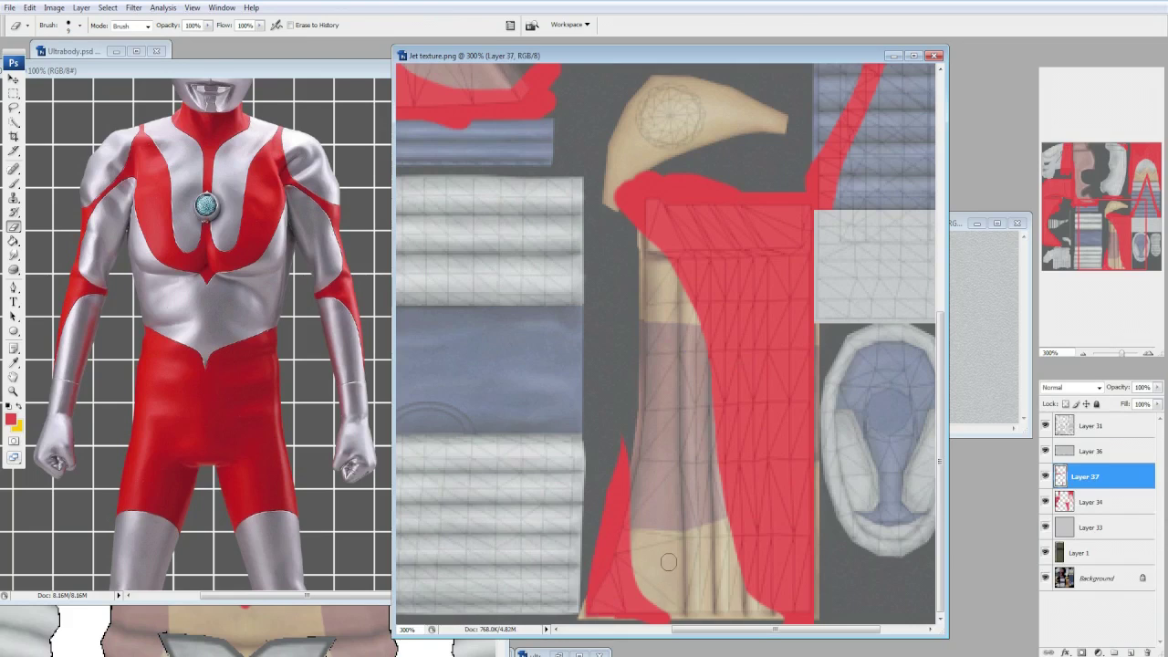
key("alt+Tab")
key("alt+Tab")
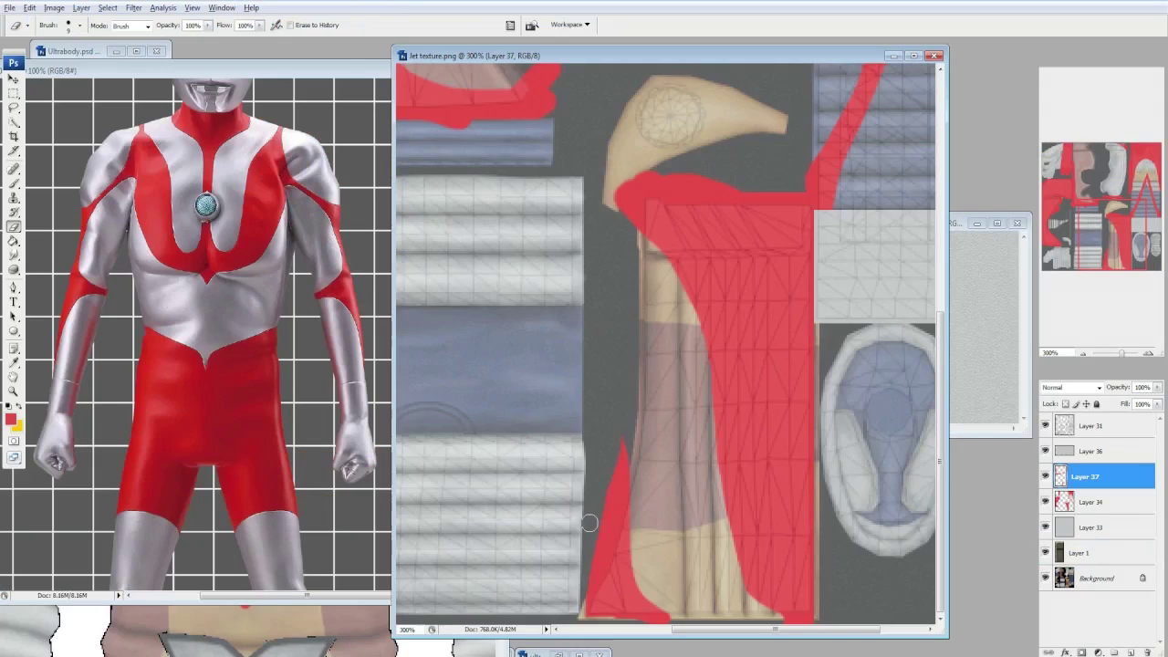
Erase the outer side of the corner marking on Layer 37 and check the narrower shape on Jet Jaguar.
key("alt+Tab")
right_click(412, 588)
key("Escape")
key("alt+Tab")
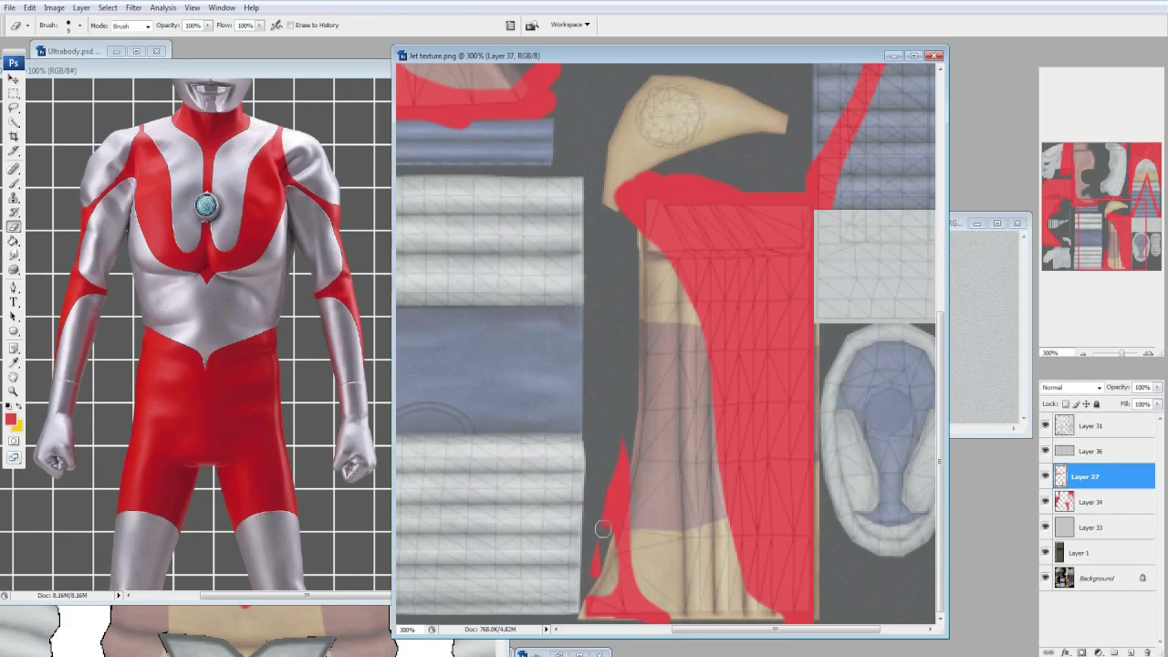
key("alt+Tab")
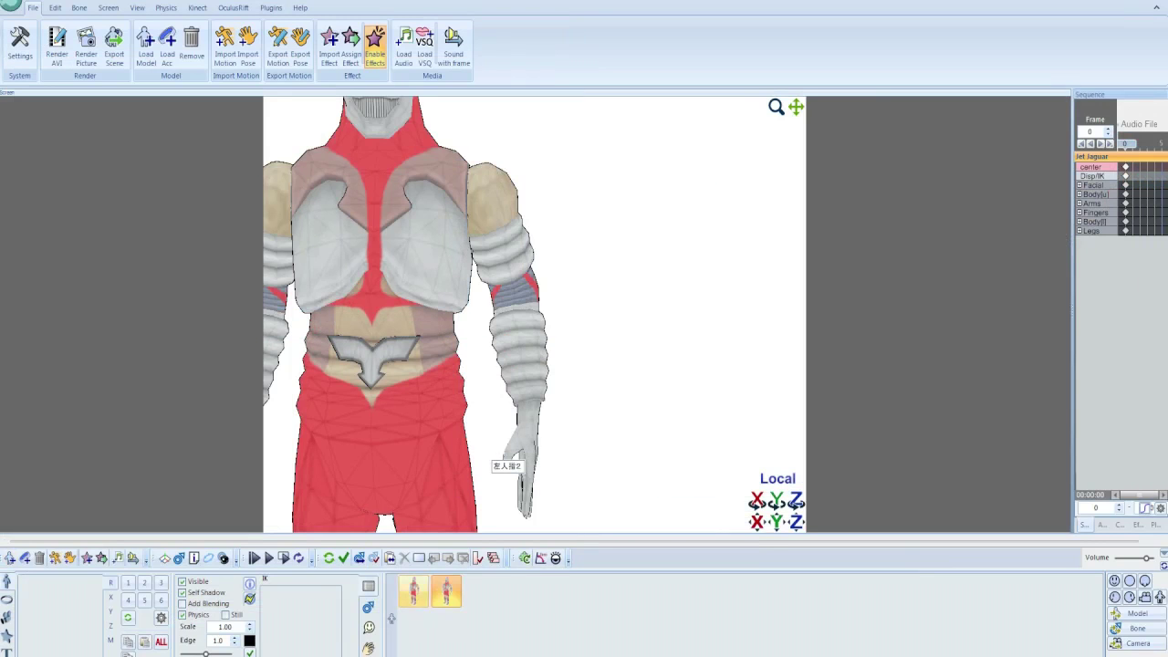
key("alt+Tab")
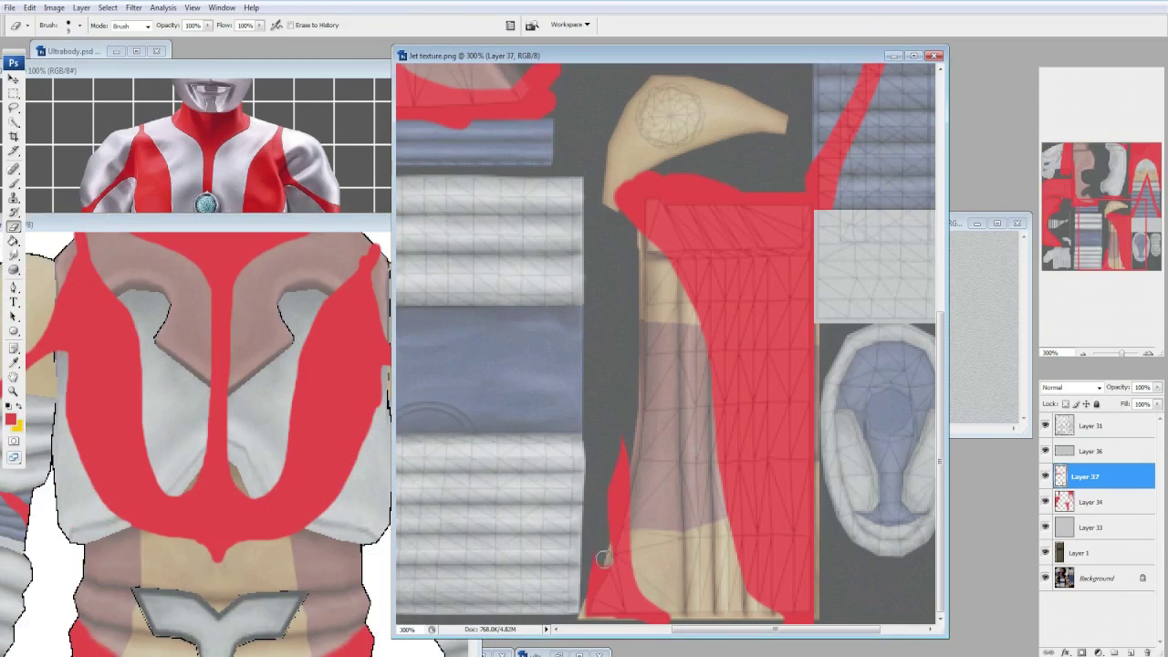
Erase the leftover outer edge and shorten the corner marking's tip, previewing it on Jet Jaguar and undoing the flattening.
mouse_move(604, 558)
left_mouse_down()
mouse_move(572, 586)
mouse_move(607, 558)
mouse_move(597, 509)
mouse_move(603, 565)
left_mouse_up()
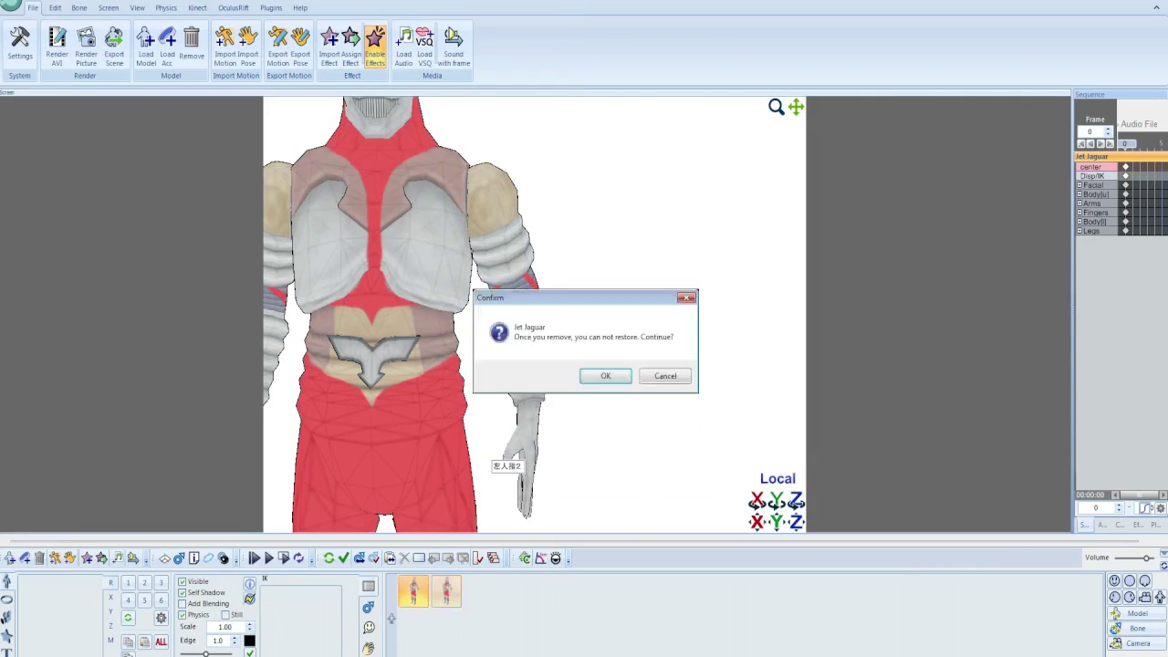
key("alt+Tab")
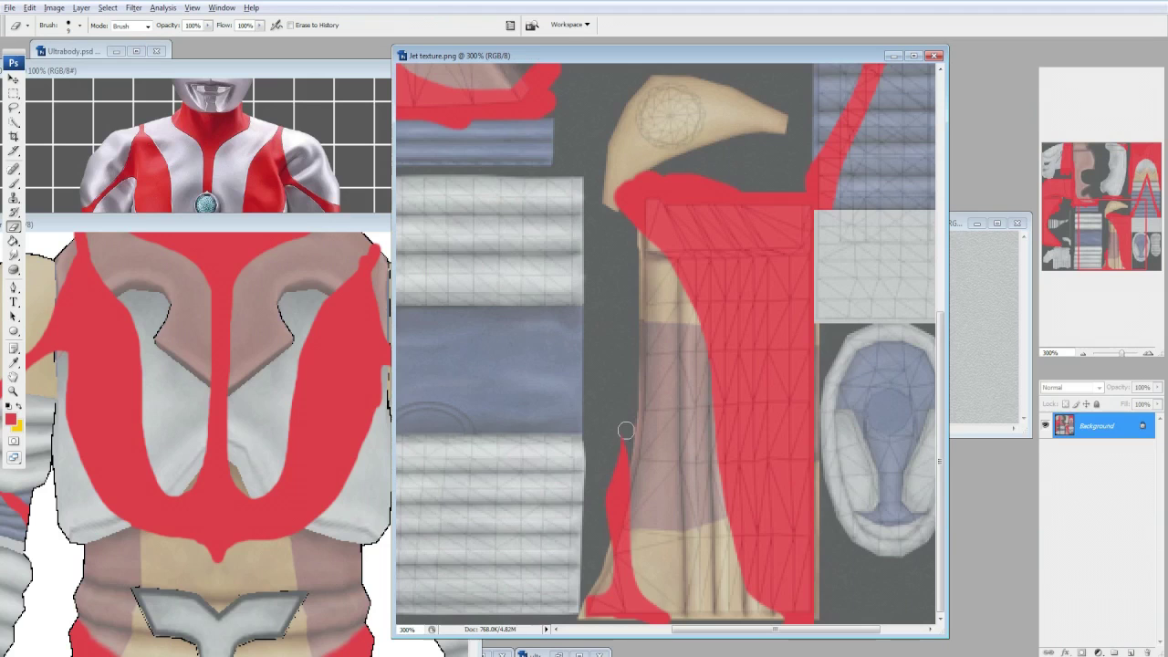
key("alt+Tab")
right_click(1085, 474)
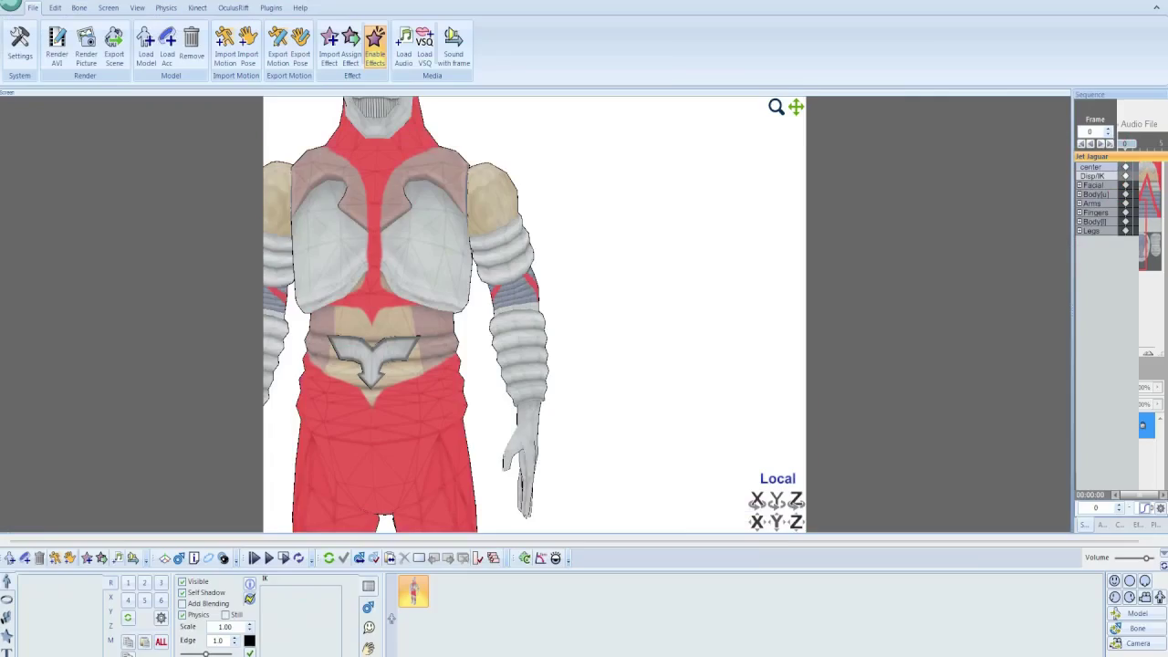
key("alt+Tab")
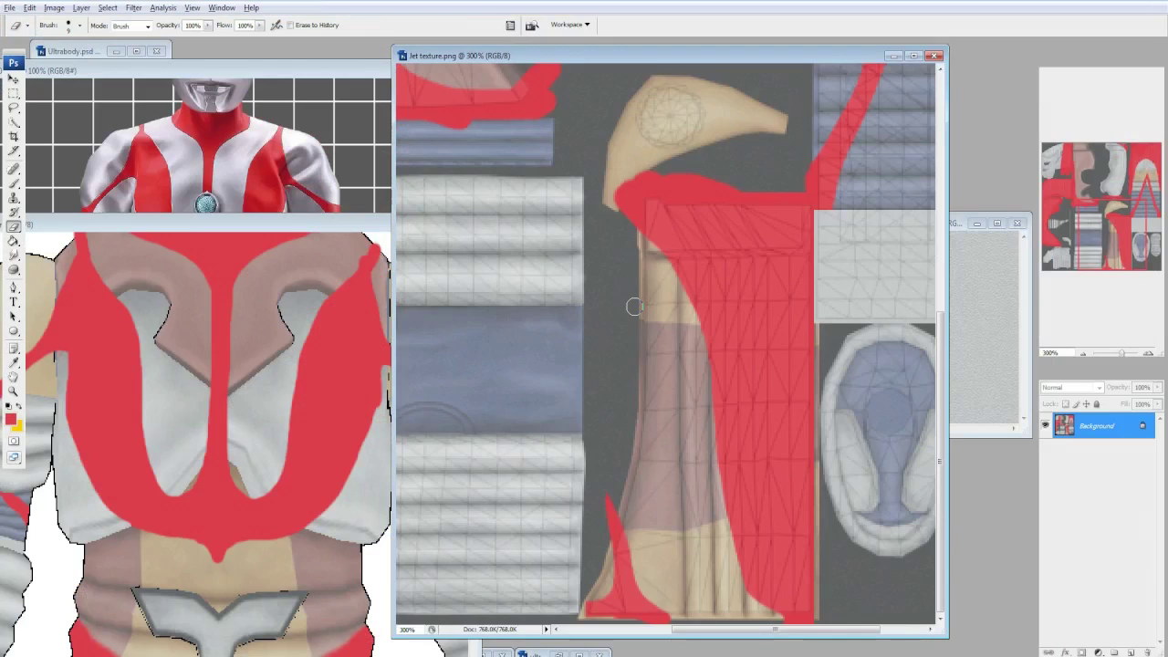
key("ctrl+z")
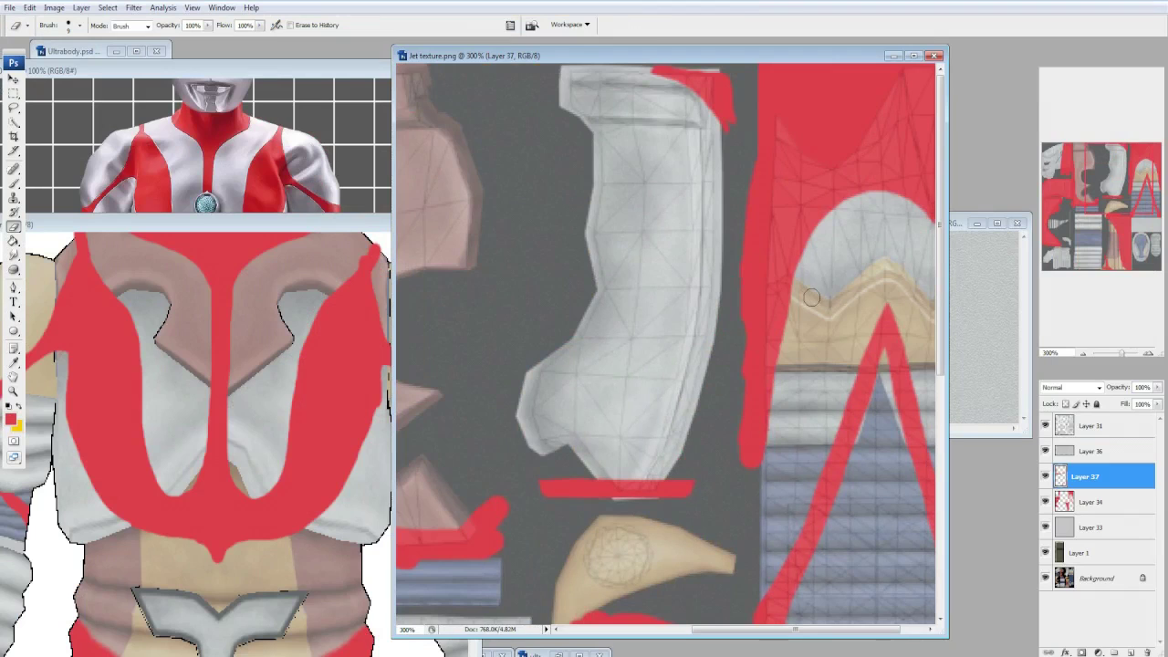
Add a new layer above Layer 37 and paint a diagonal red band across the silver chest plate with a 9 px brush.
key("b")
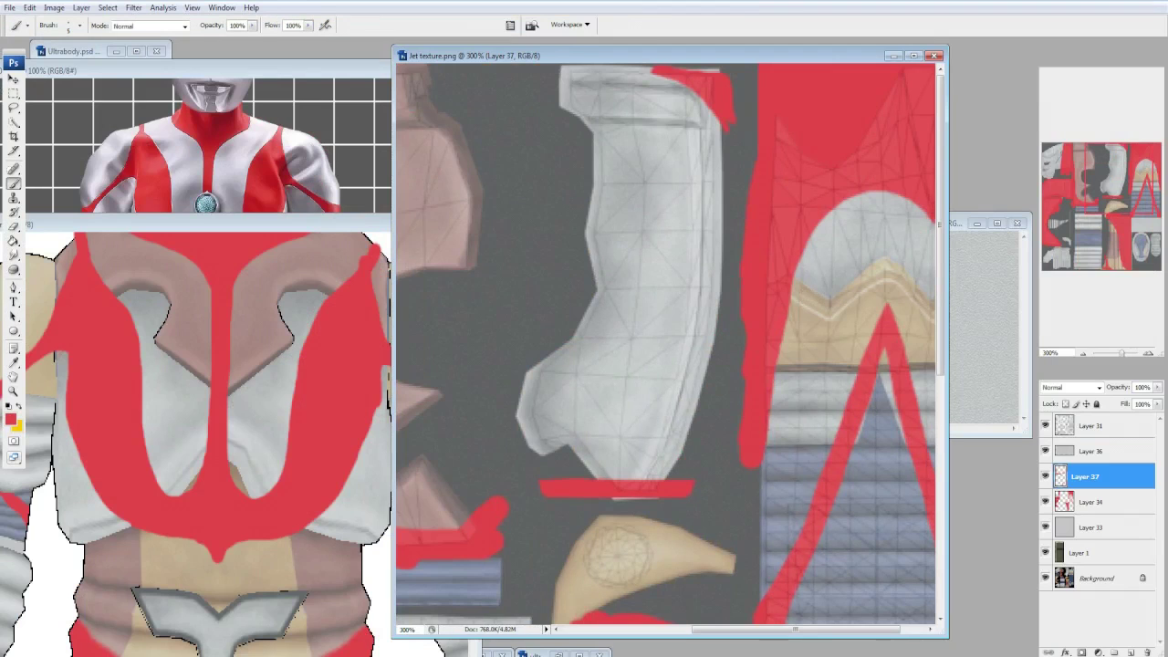
left_click(1131, 652)
left_click(79, 25)
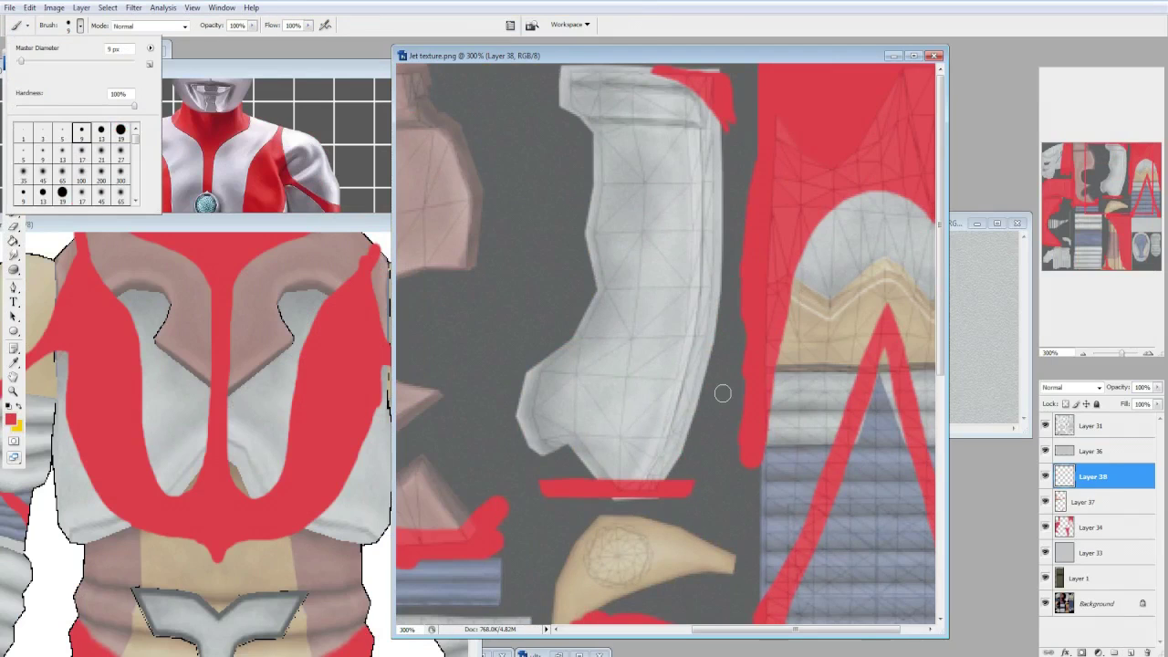
mouse_move(690, 412)
left_mouse_down()
mouse_move(597, 242)
mouse_move(601, 276)
mouse_move(679, 364)
mouse_move(585, 211)
mouse_move(658, 285)
mouse_move(578, 198)
mouse_move(639, 243)
mouse_move(575, 194)
mouse_move(657, 225)
mouse_move(713, 283)
mouse_move(577, 228)
left_mouse_up()
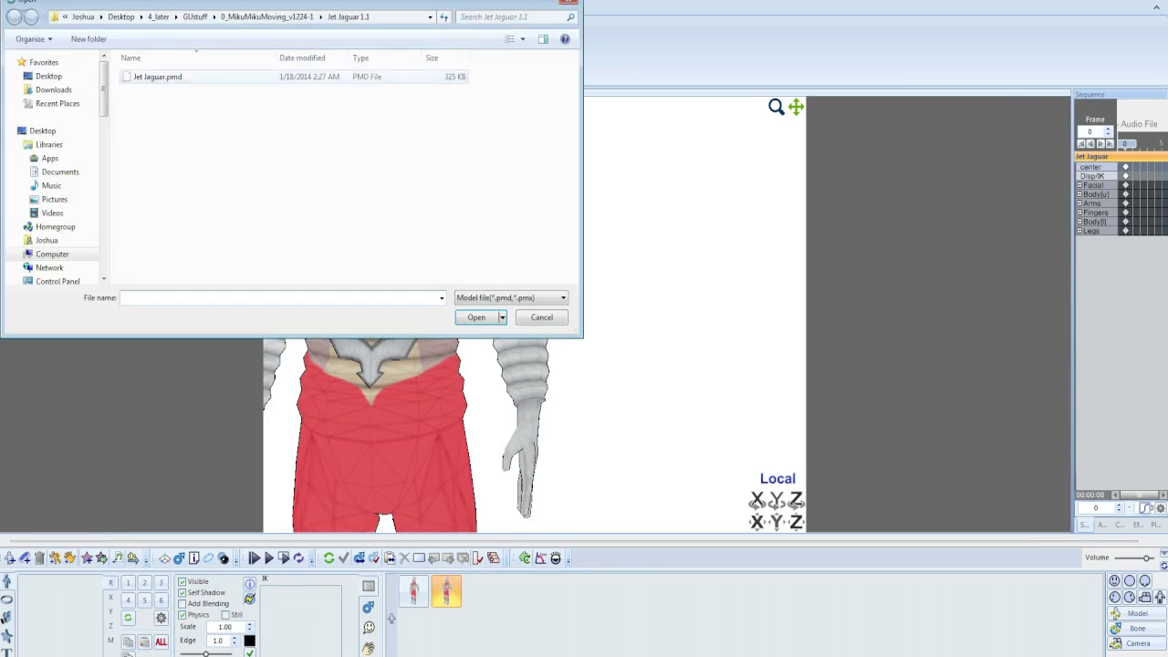
Rotate the red chest band counterclockwise to a flatter angle and load Jet Jaguar.pmd to preview it.
key("Escape")
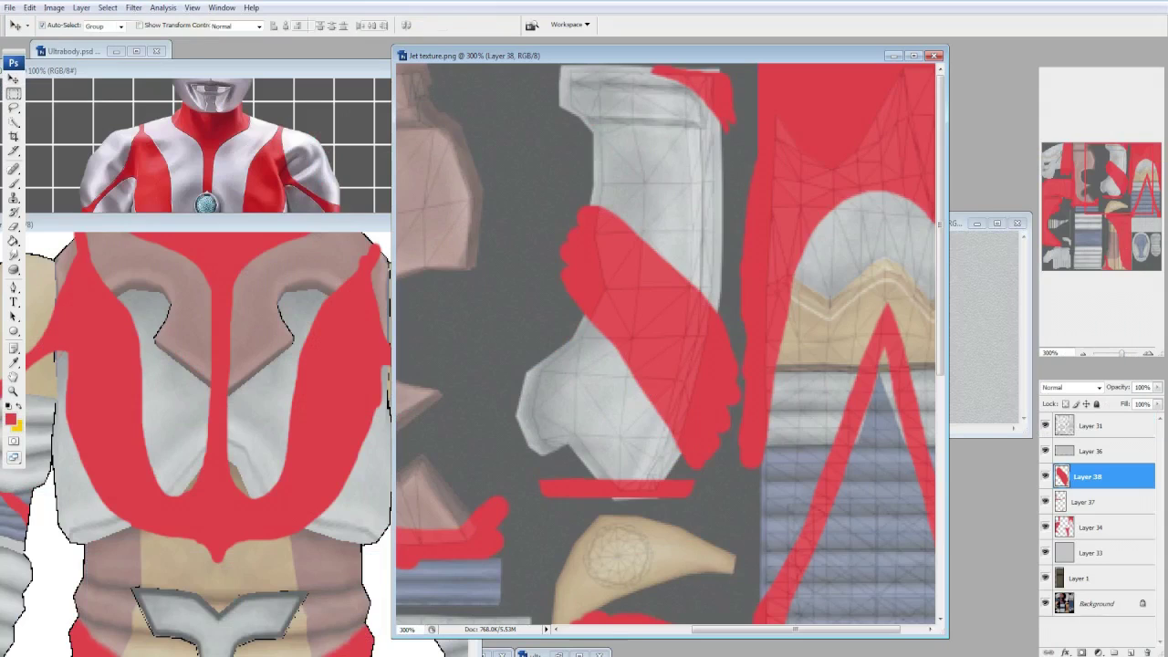
key("ctrl+t")
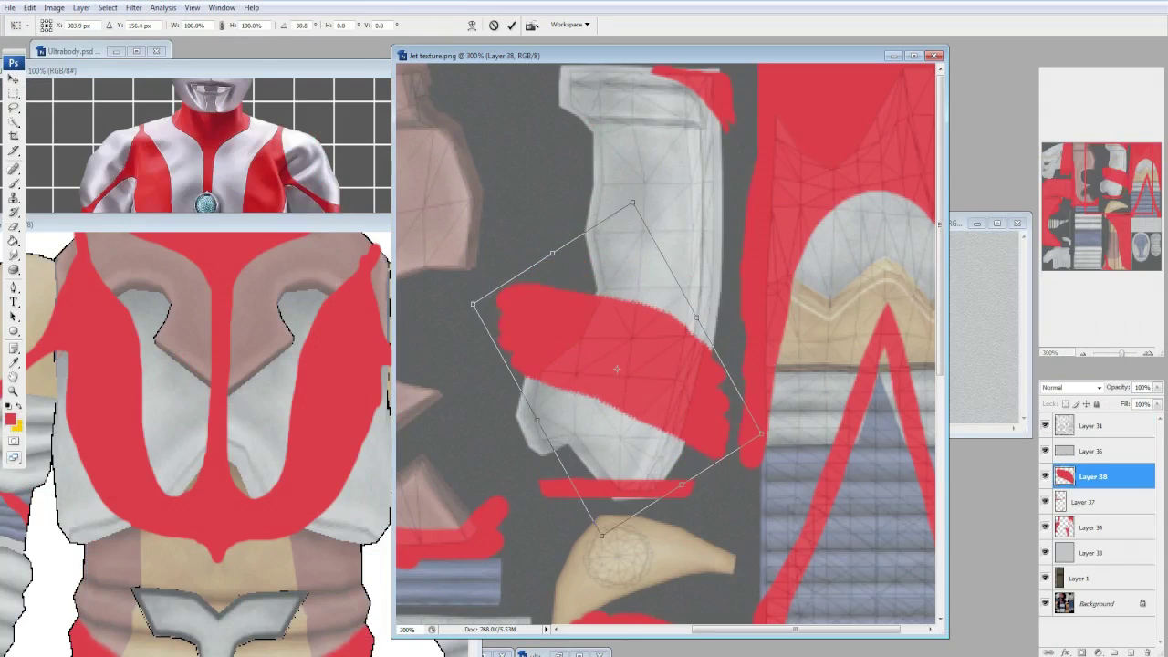
key("Return")
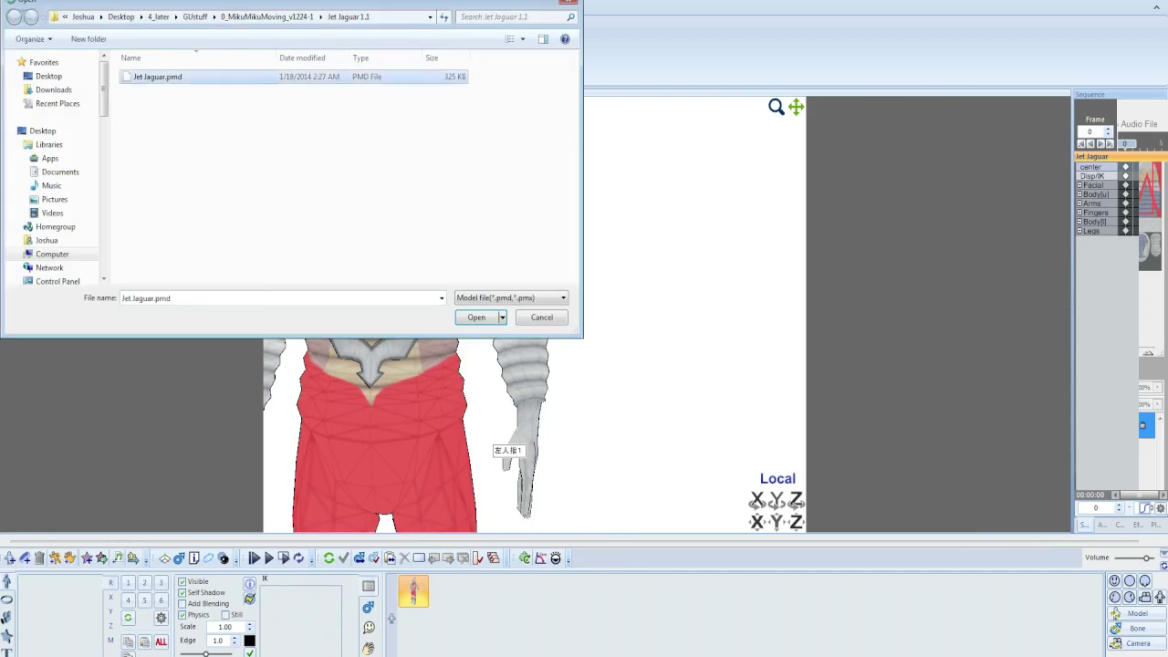
key("Return")
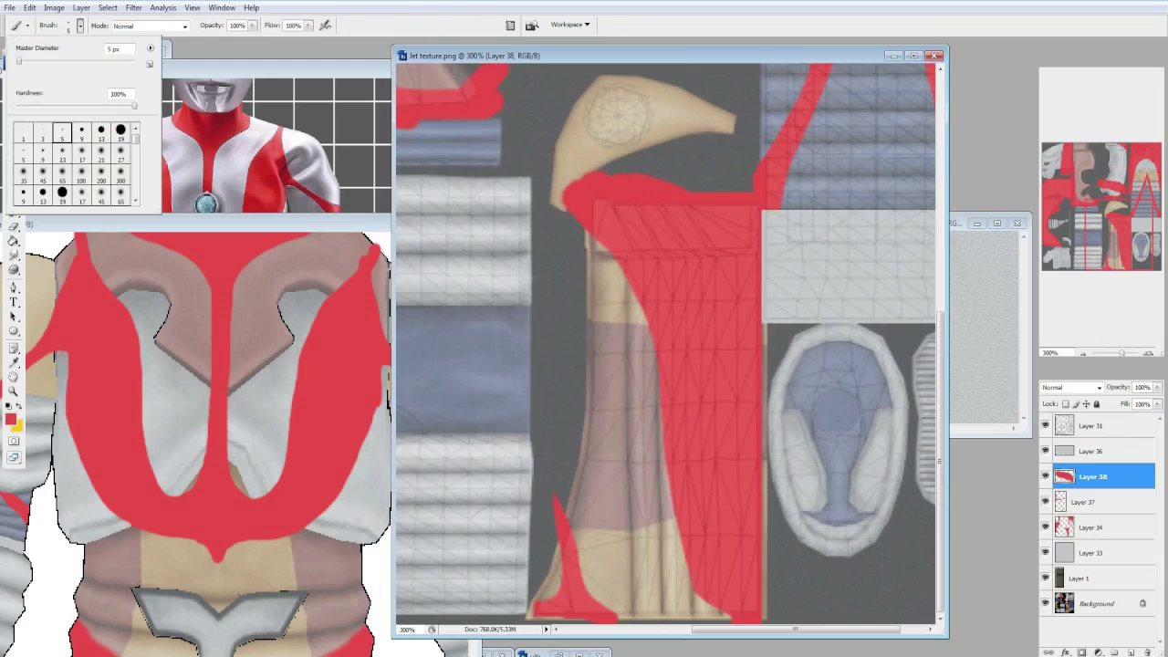
Round off the outer end of the red chest band using a 9 px brush with Layer 37 active.
key("Escape")
key("alt+bracketleft")
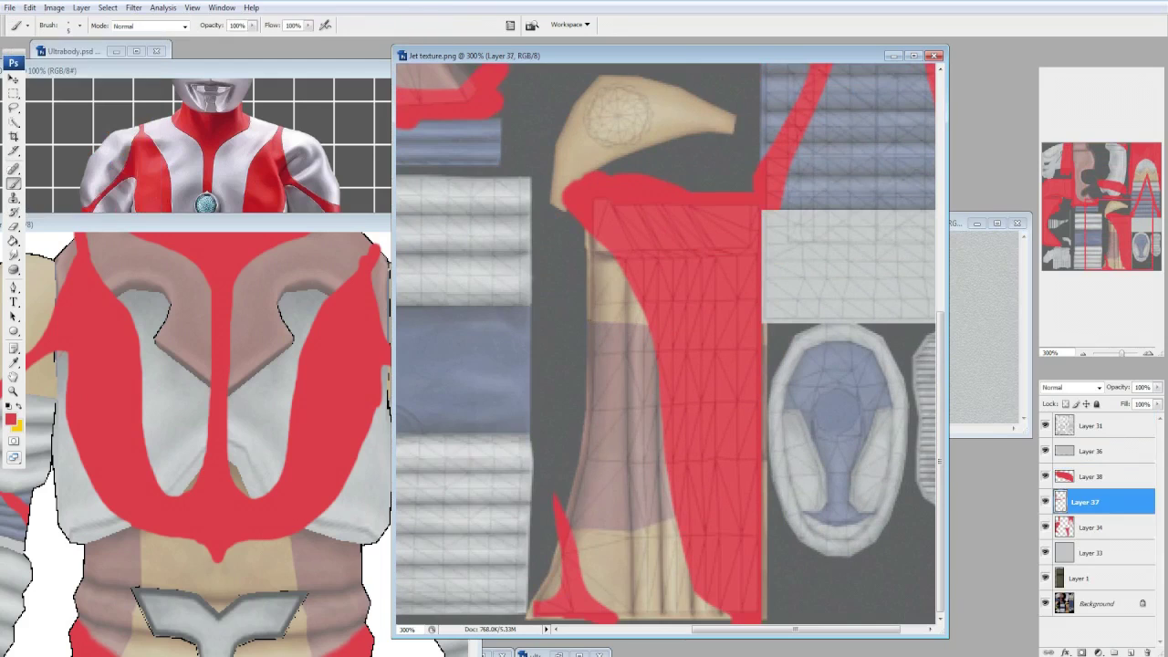
key("alt+bracketright")
key("alt+bracketleft")
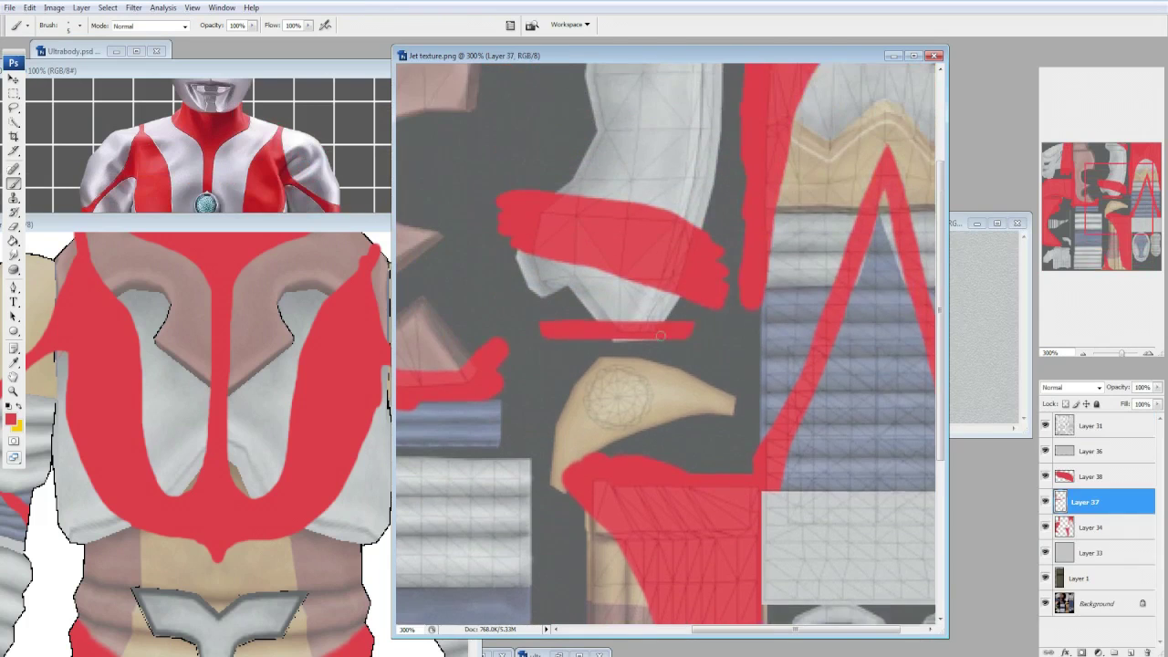
scroll(660, 335, "up", 1)
key("alt+Tab")
left_click(79, 25)
double_click(82, 132)
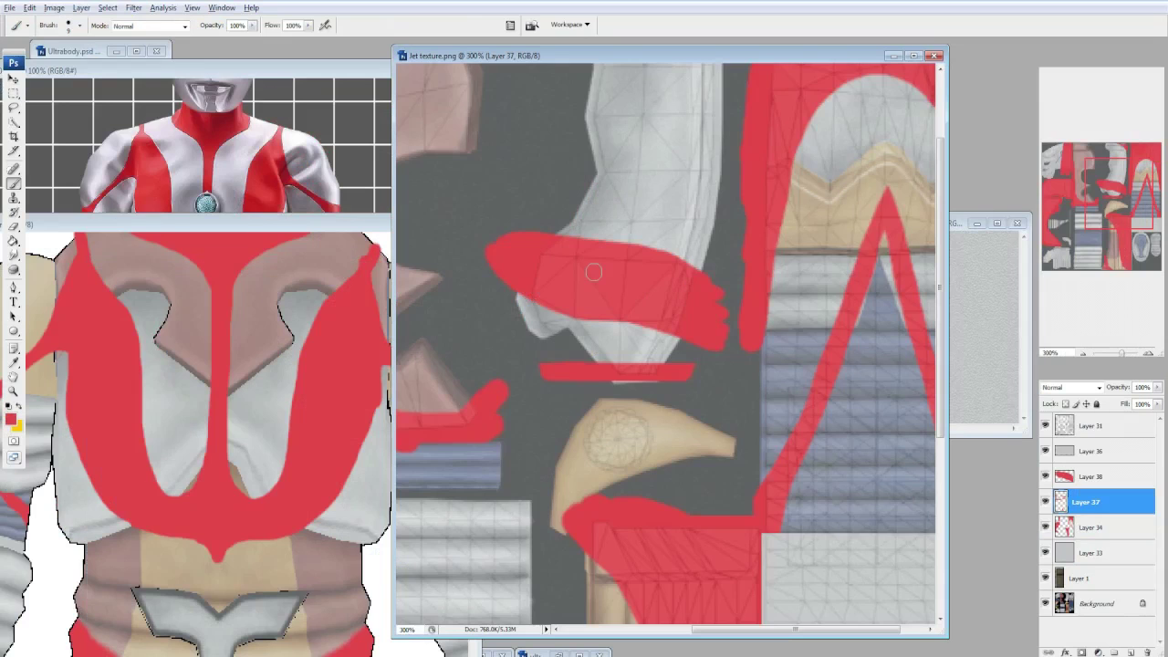
Smooth the red chest band's upper edge on Layer 38 into an even curve with the Eraser.
key("e")
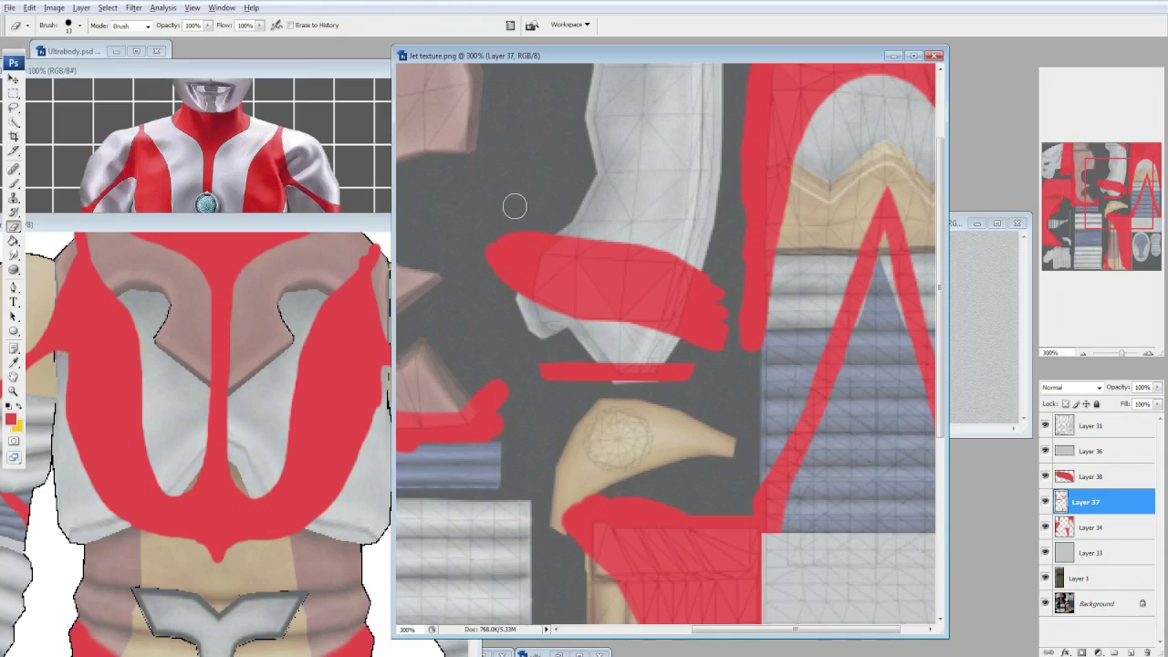
key("alt+bracketright")
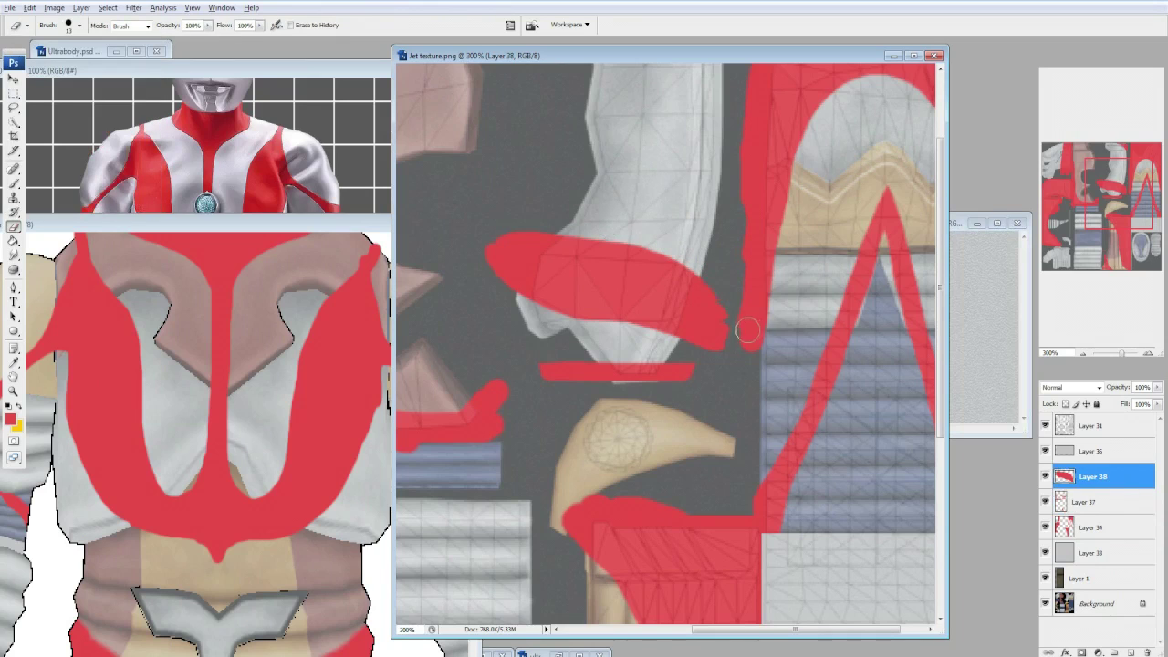
left_click_drag(746, 331, 607, 228)
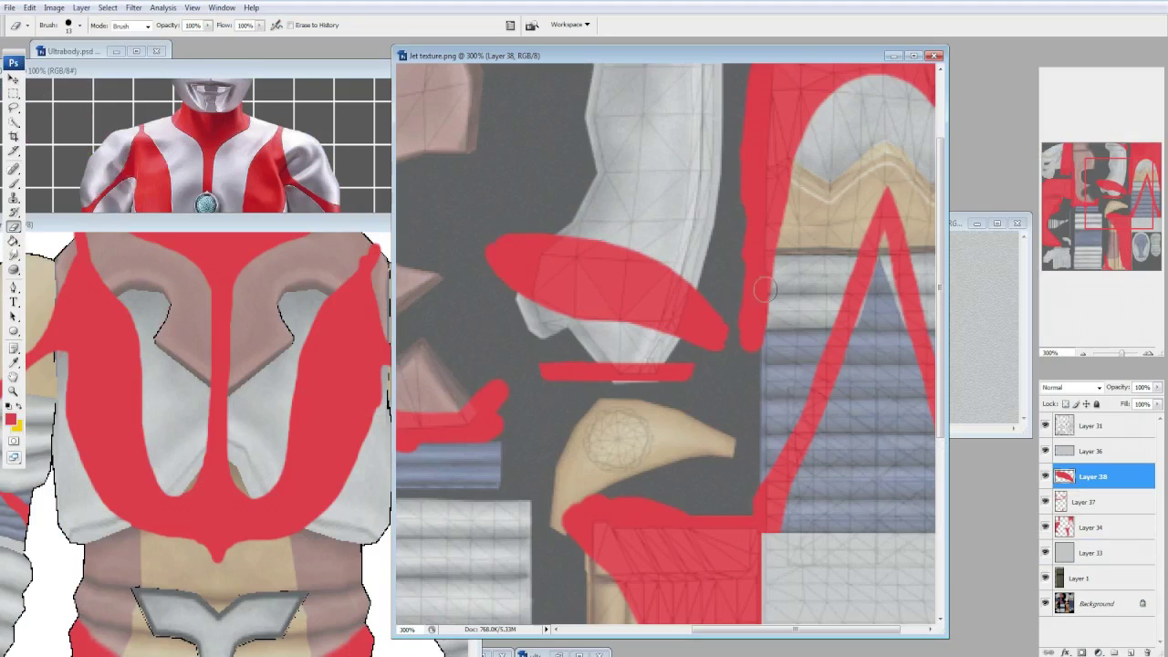
right_click(659, 245)
left_click(690, 257)
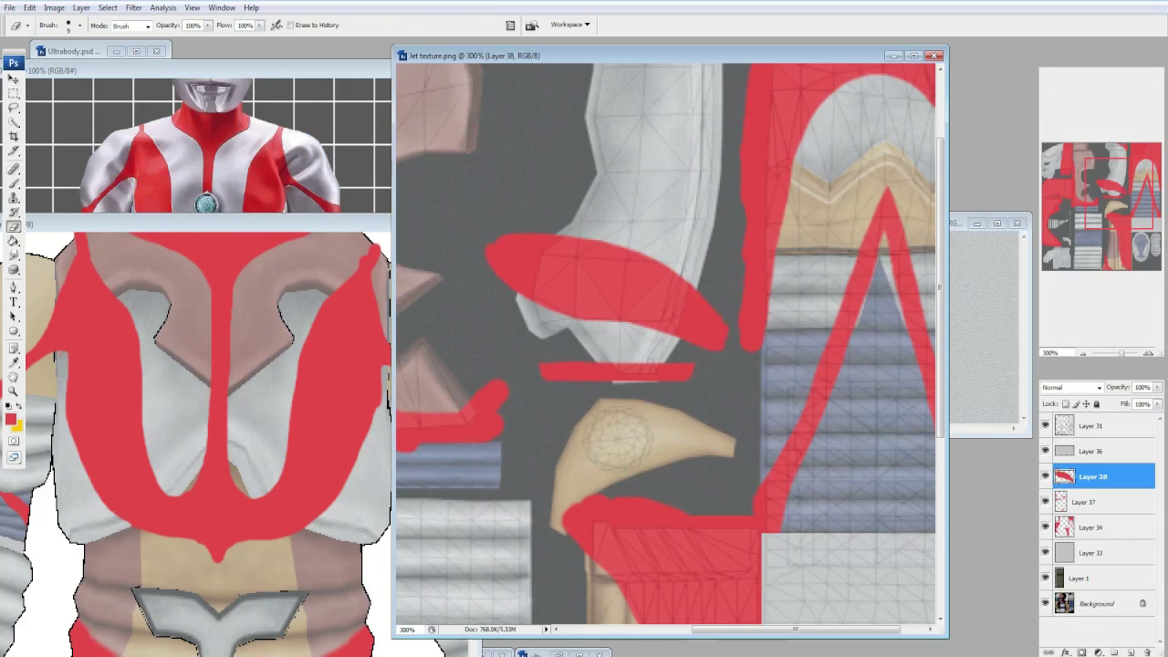
Preview the chest band on Jet Jaguar, removing the outdated copy, and set the Eraser diameter to 13 px.
key("alt+e")
key("Escape")
key("alt+e")
key("Escape")
key("alt+e")
key("Escape")
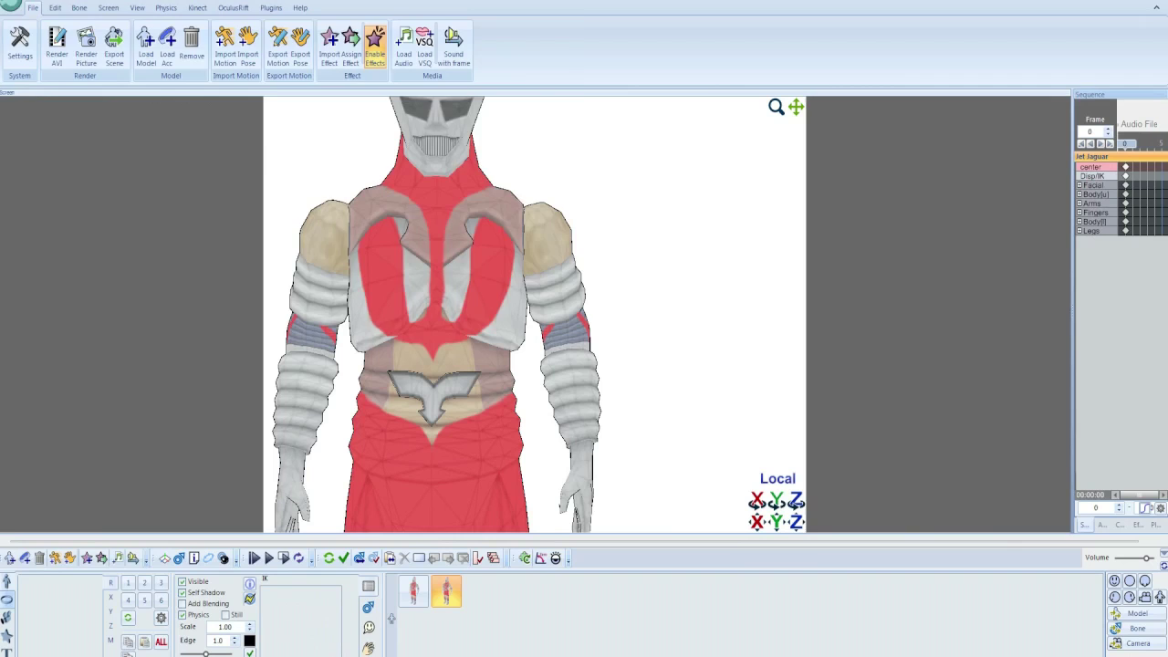
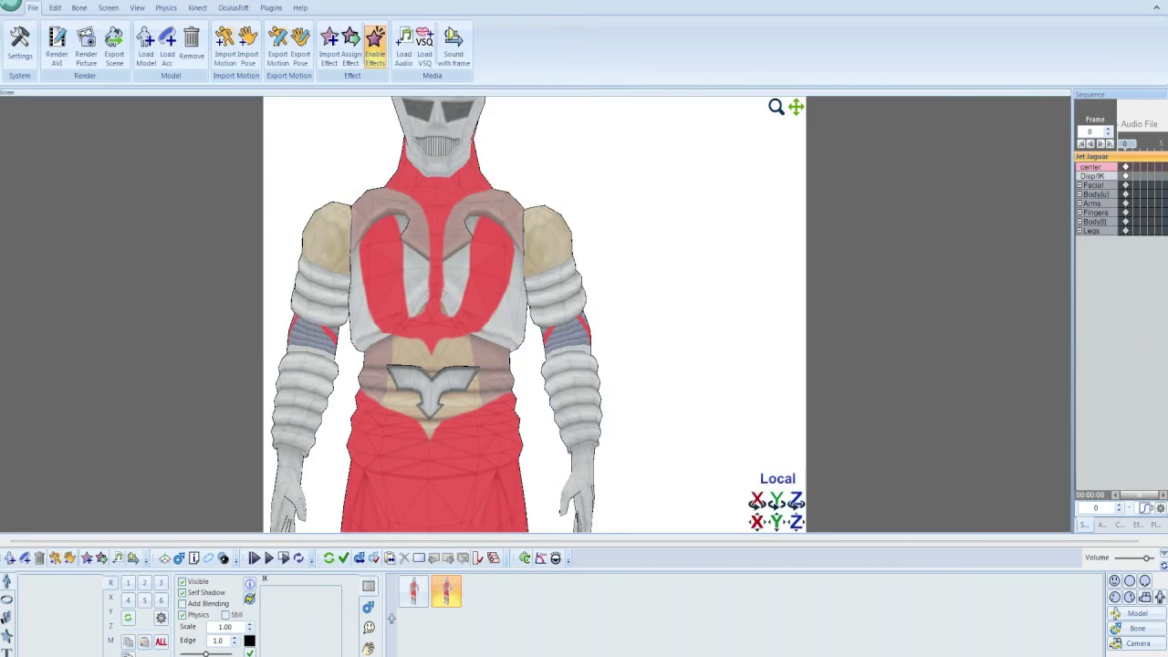
key("Delete")
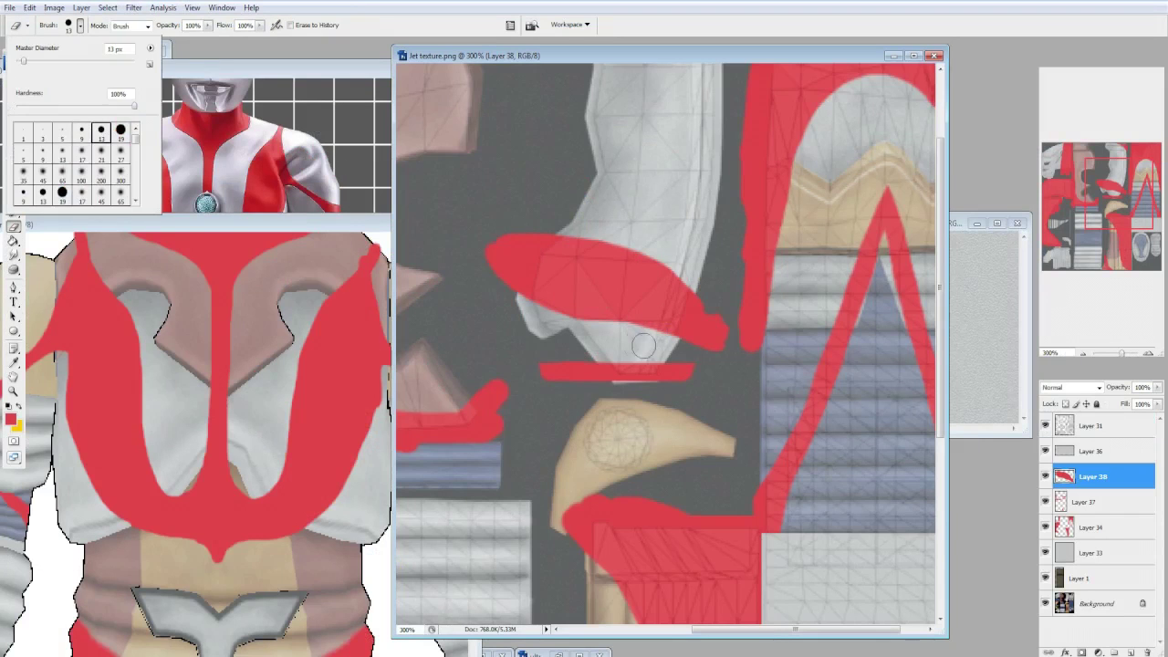
key("Return")
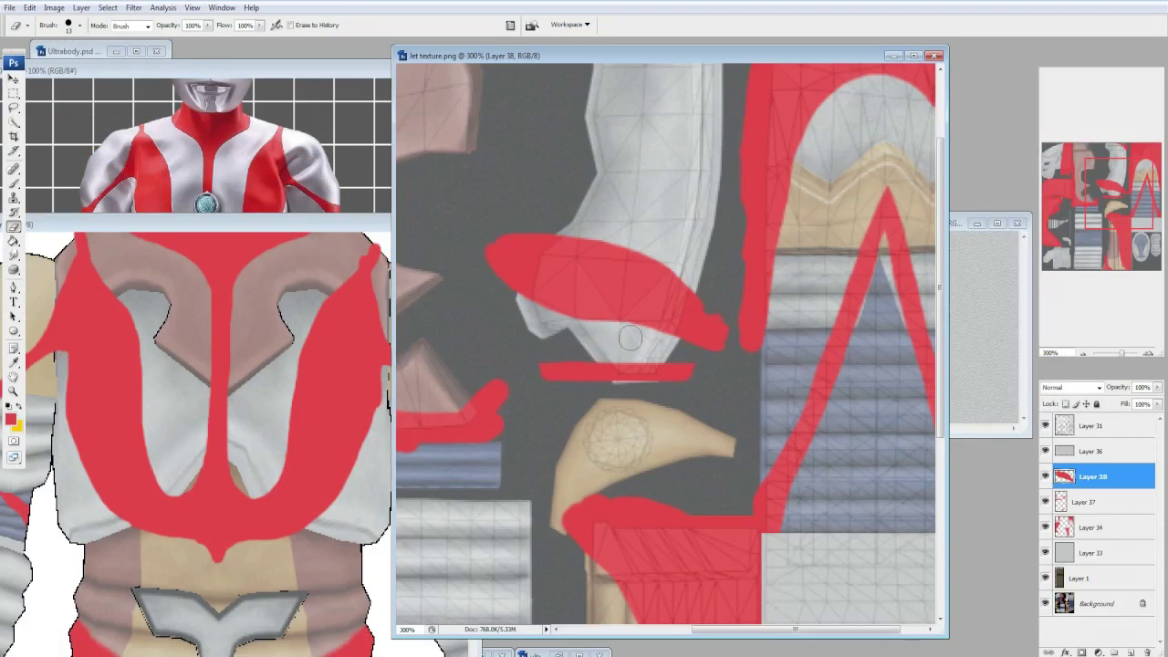
Merge Layer 38 down into Layer 37 and extend the red chest band's outer end with a 9 px brush.
key("ctrl+e")
key("Return")
type("9")
key("Return")
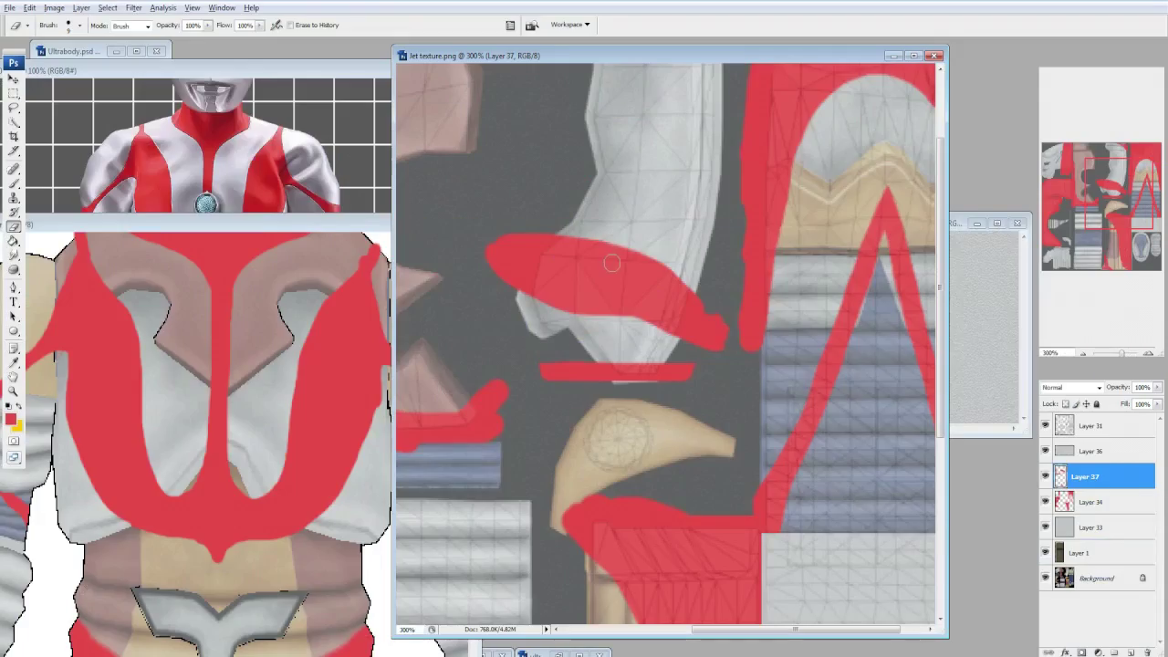
key("b")
key("Return")
key("Return")
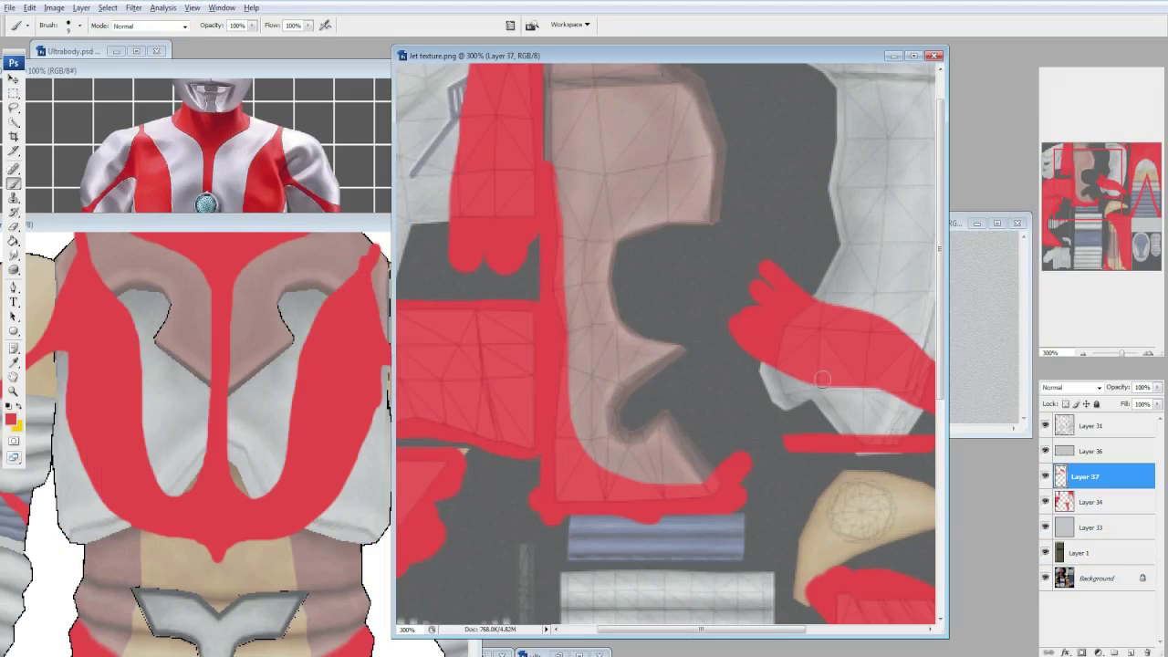
On a new layer above Layer 37, paint a red patch over the pink piece's pointed tip and a curved red strip rising from it.
key("ctrl+shift+alt+n")
left_click_drag(672, 378, 631, 393)
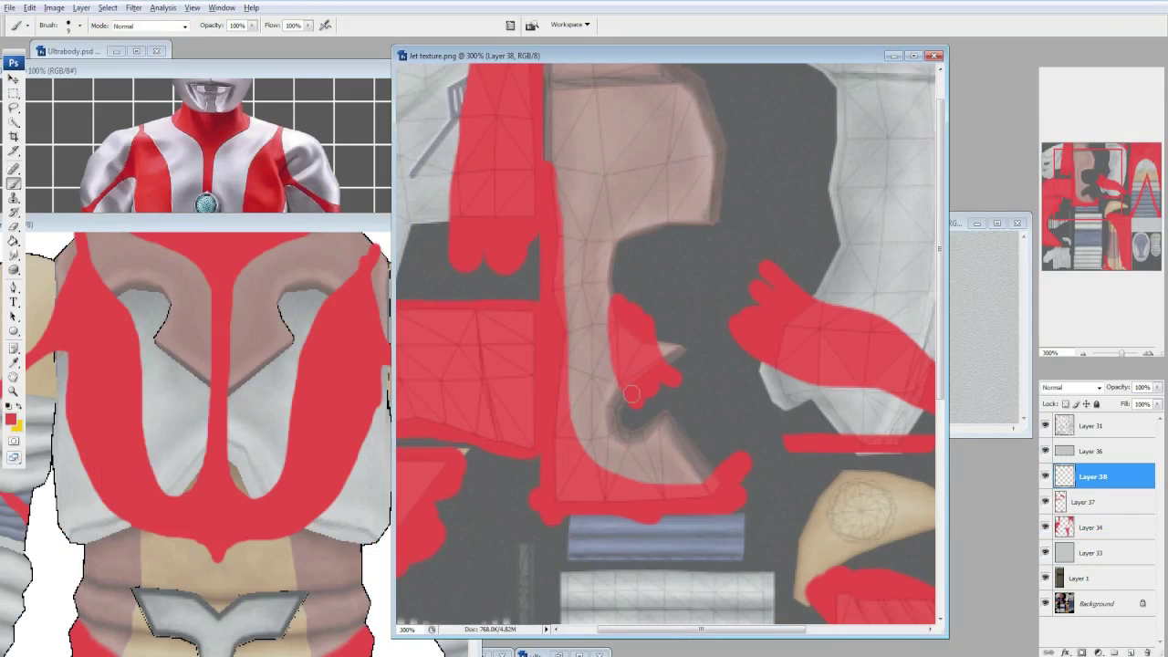
mouse_move(599, 337)
left_mouse_down()
mouse_move(587, 226)
mouse_move(602, 109)
left_mouse_up()
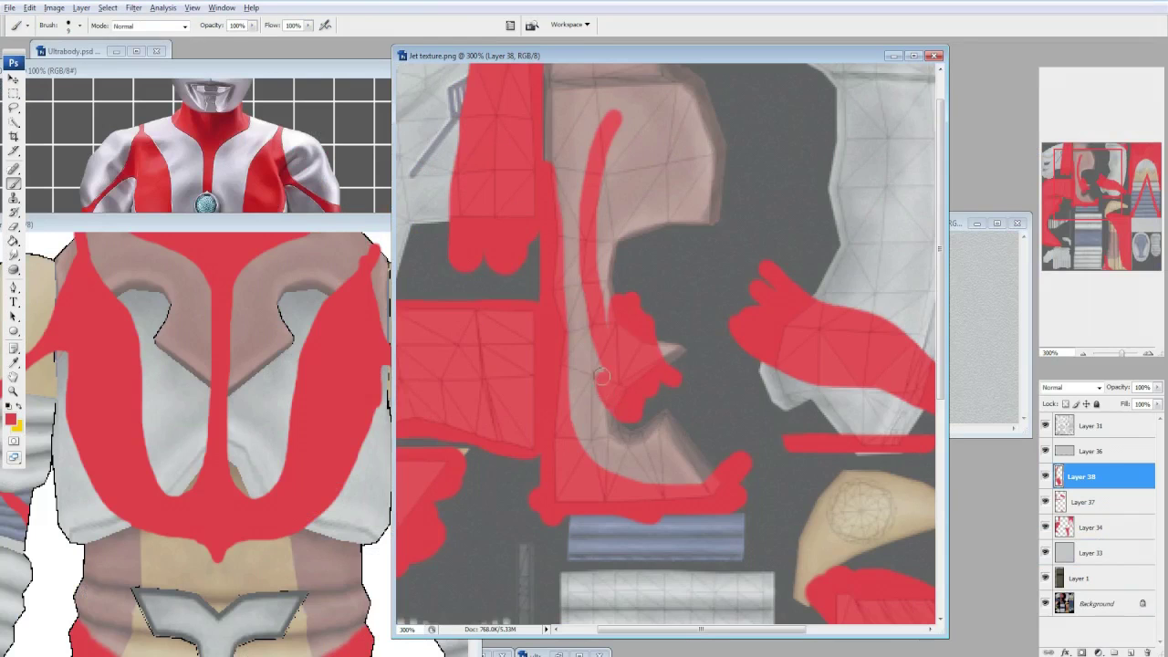
left_click_drag(588, 273, 630, 414)
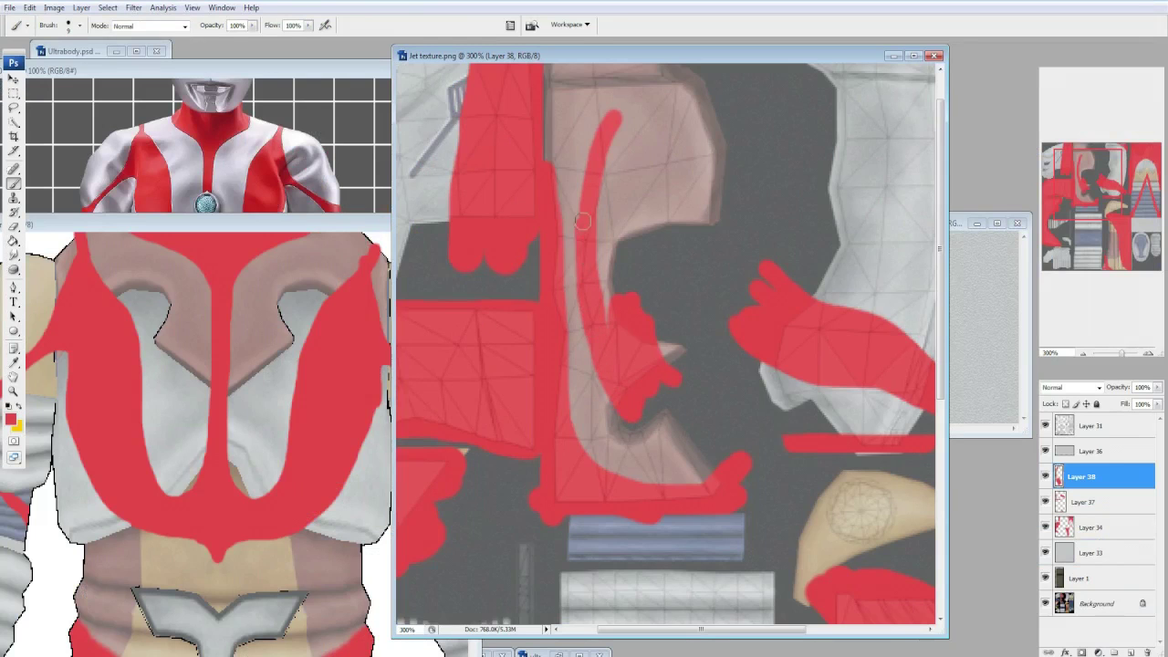
Preview the new red strip on the Jet Jaguar model and remove the outdated model copy.
right_click(1081, 476)
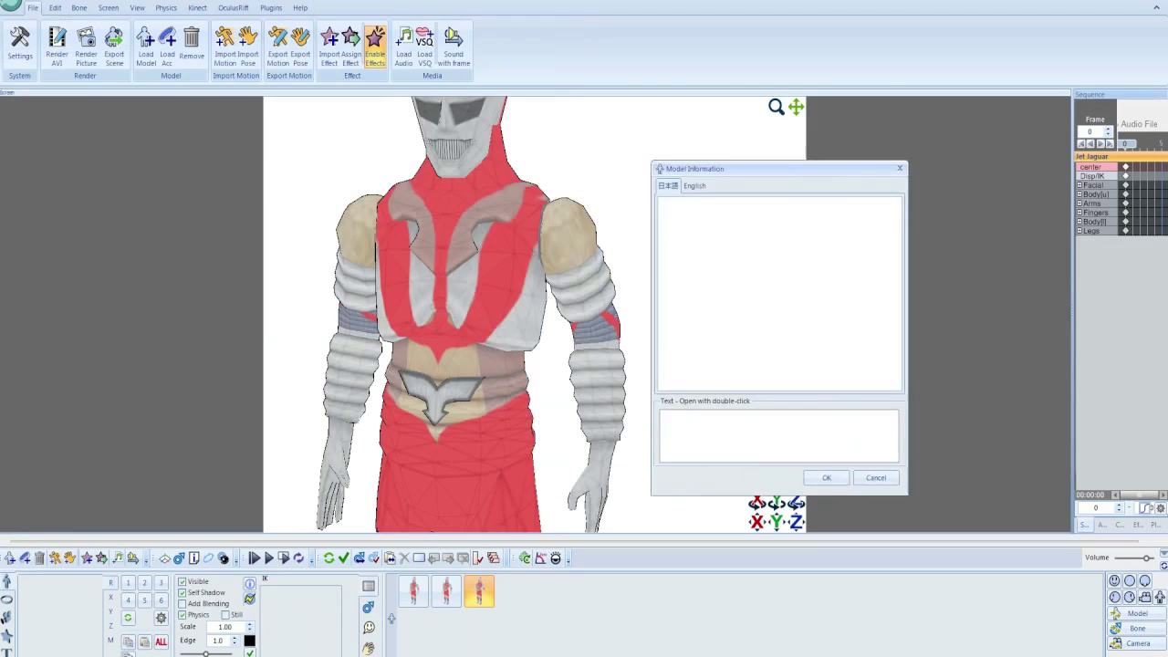
right_click(412, 589)
key("Escape")
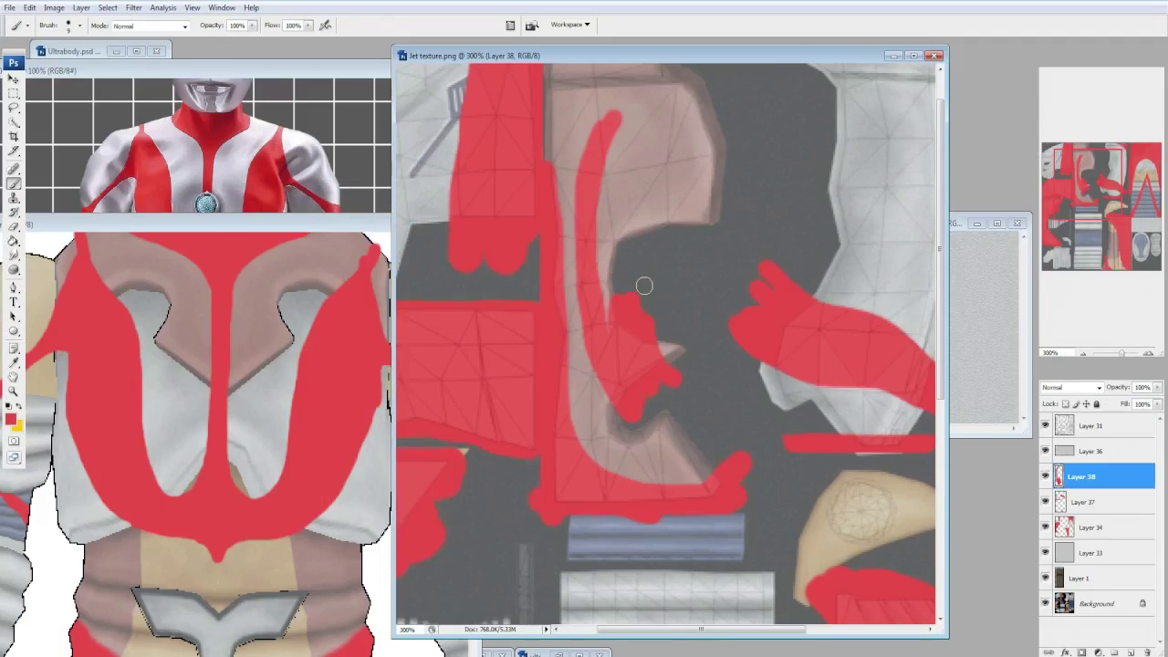
Trim the red patch above the pointed tip with a 9 px Eraser and merge the visible layers for a preview.
key("e")
left_click(79, 24)
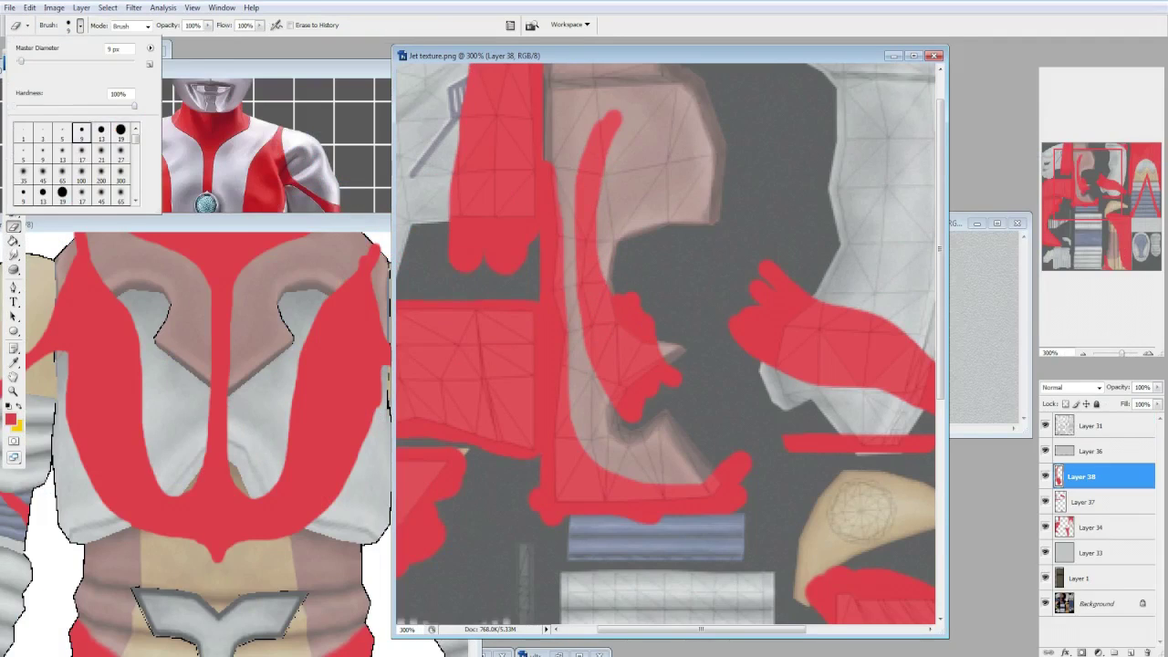
key("Return")
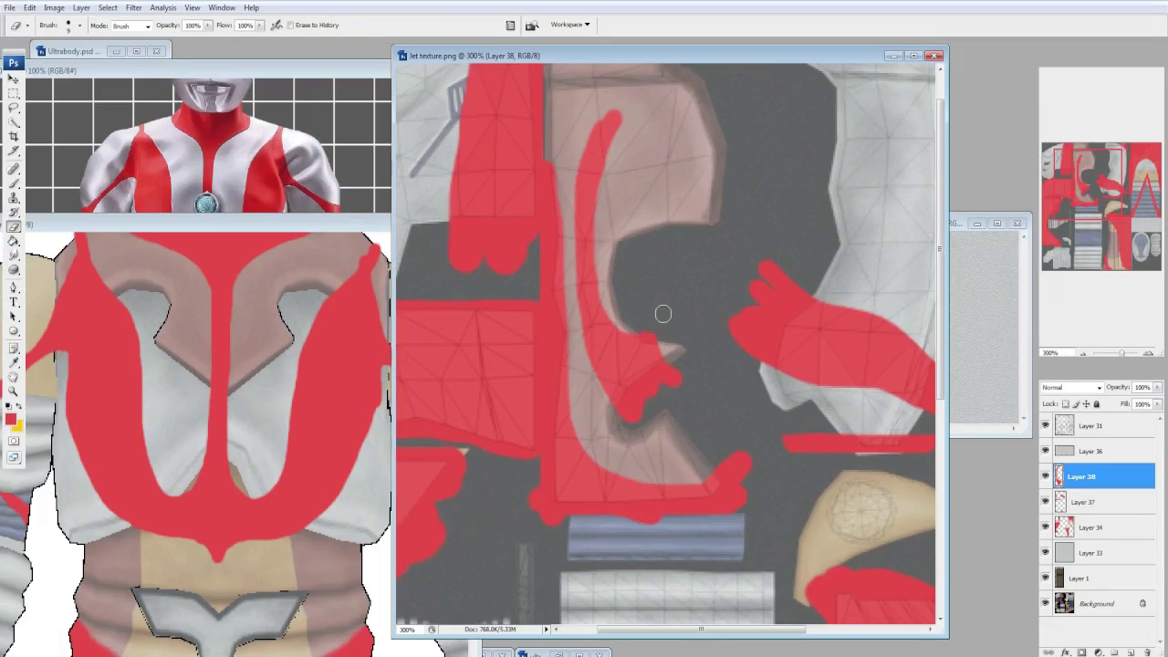
key("ctrl+shift+e")
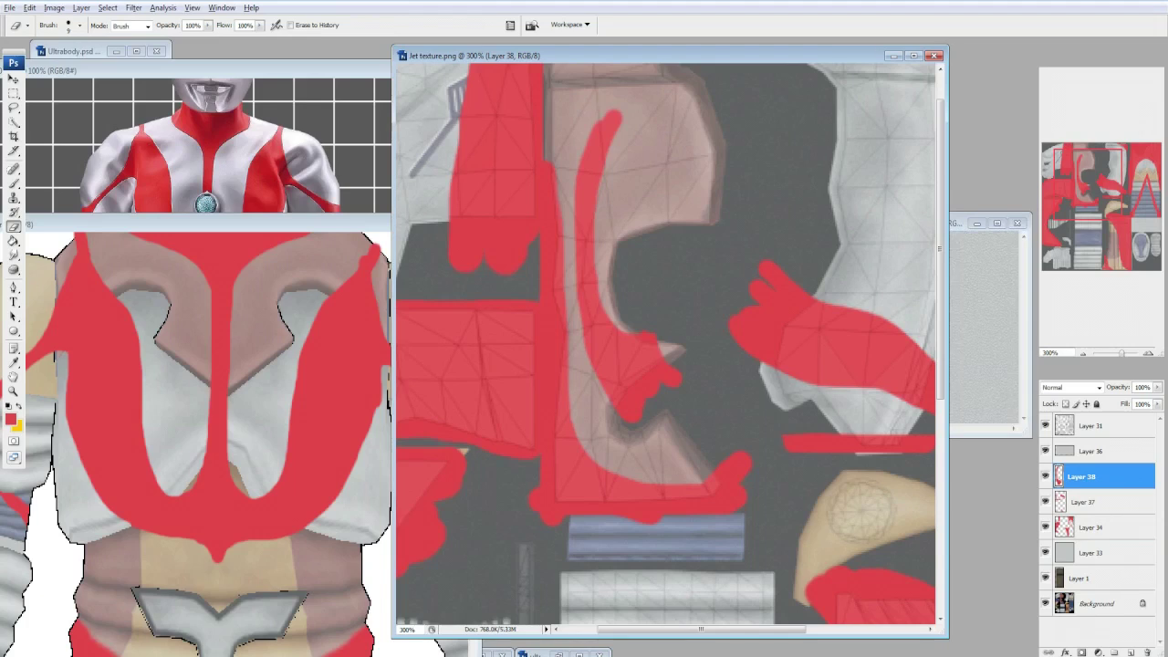
Touch up the edges of the red patch on Layer 38 with a 3 px brush and the Eraser.
key("b")
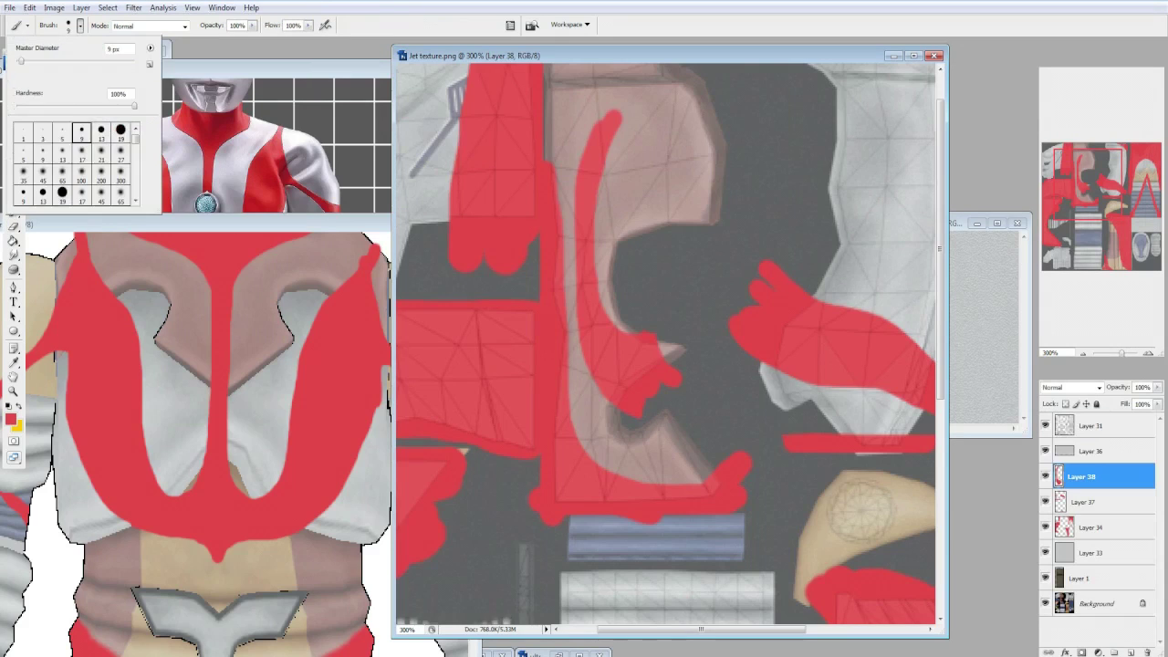
double_click(42, 133)
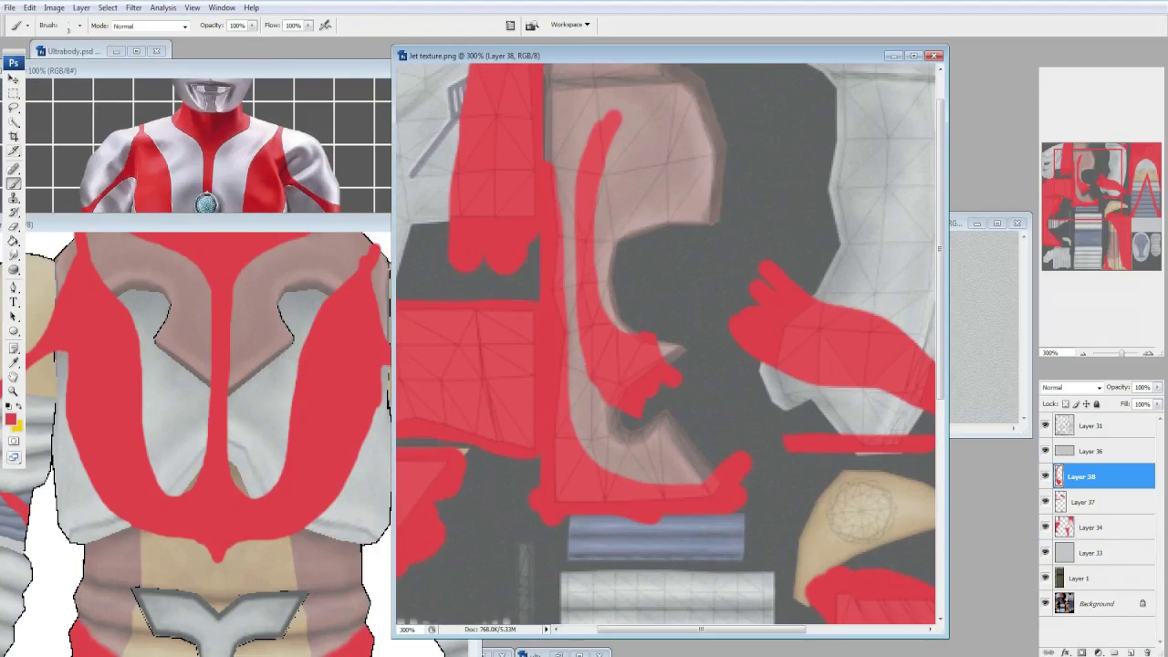
key("e")
left_click(80, 25)
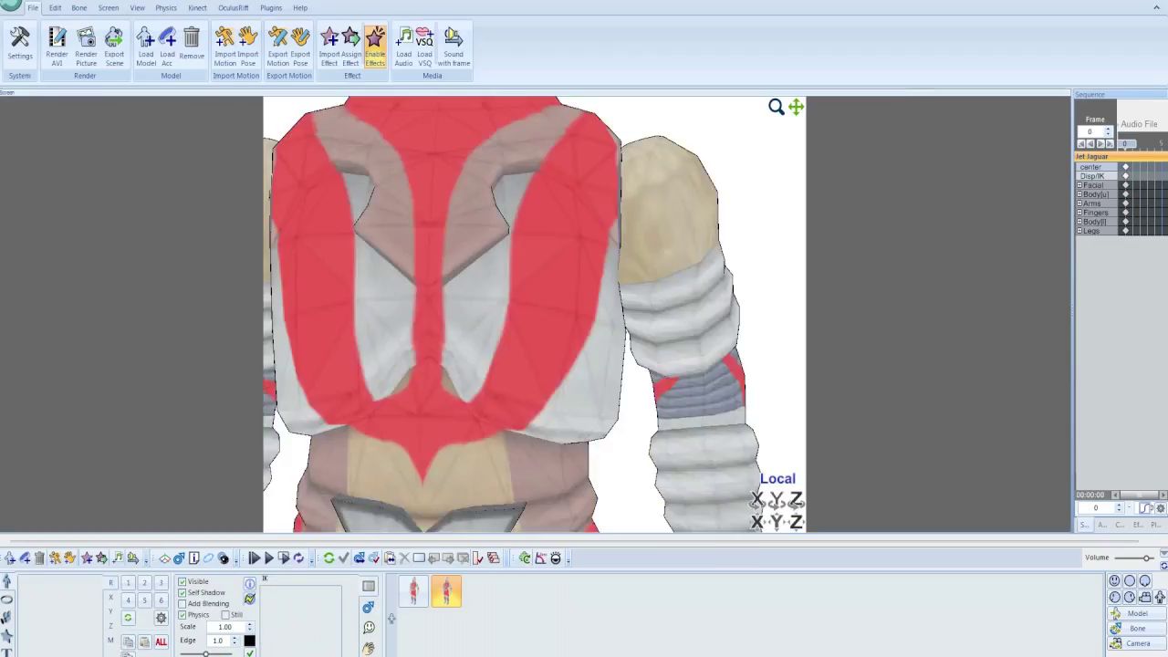
Inspect the front and back of the Jet Jaguar model and compare them with the Ultraman reference views.
key("alt+Tab")
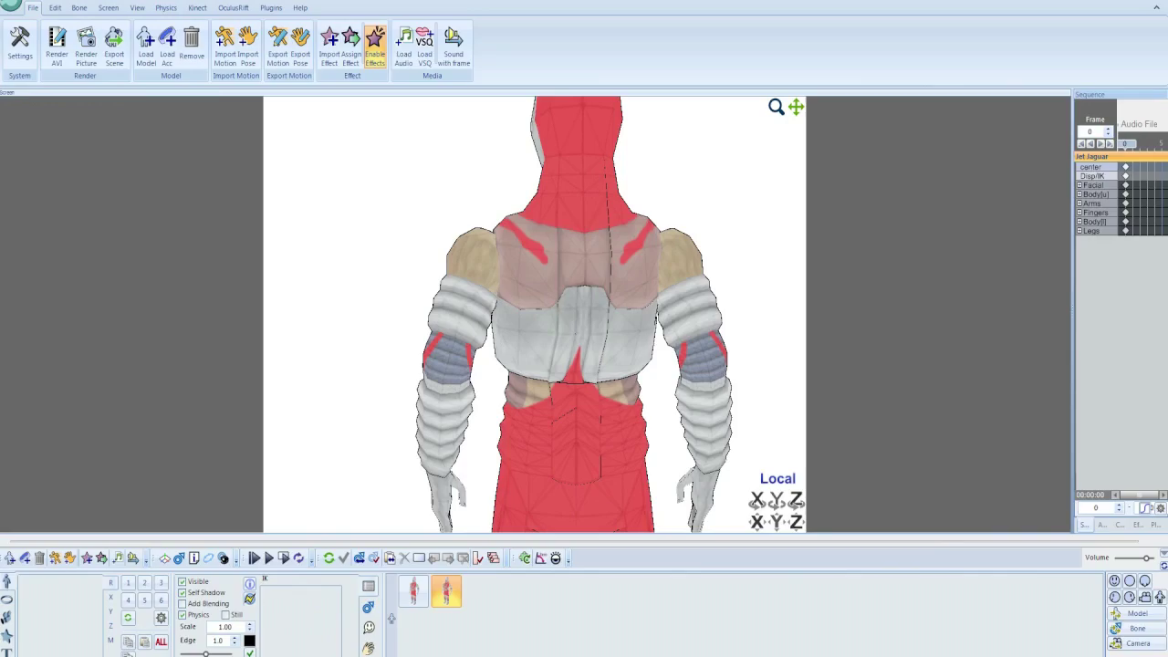
key("alt+Tab")
key("alt+Tab")
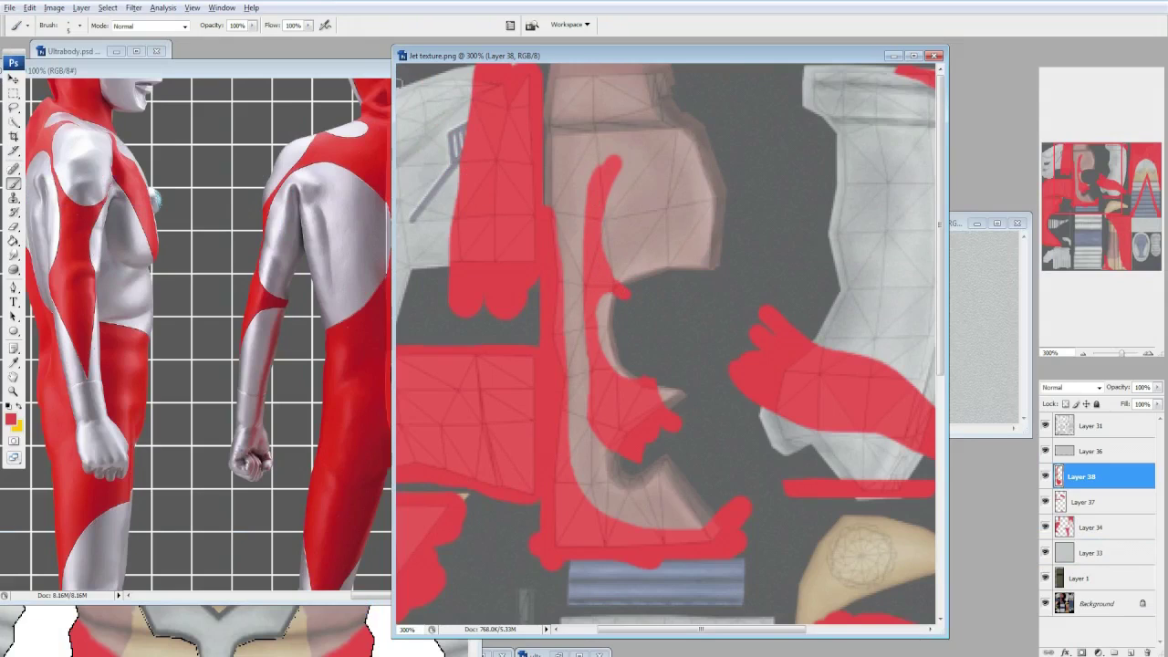
key("alt+Tab")
key("alt+Tab")
Paint a curved red edge across the pink upper back piece and fill the area above it, following the back-view reference.
mouse_move(609, 168)
left_mouse_down()
mouse_move(619, 141)
mouse_move(653, 126)
left_mouse_up()
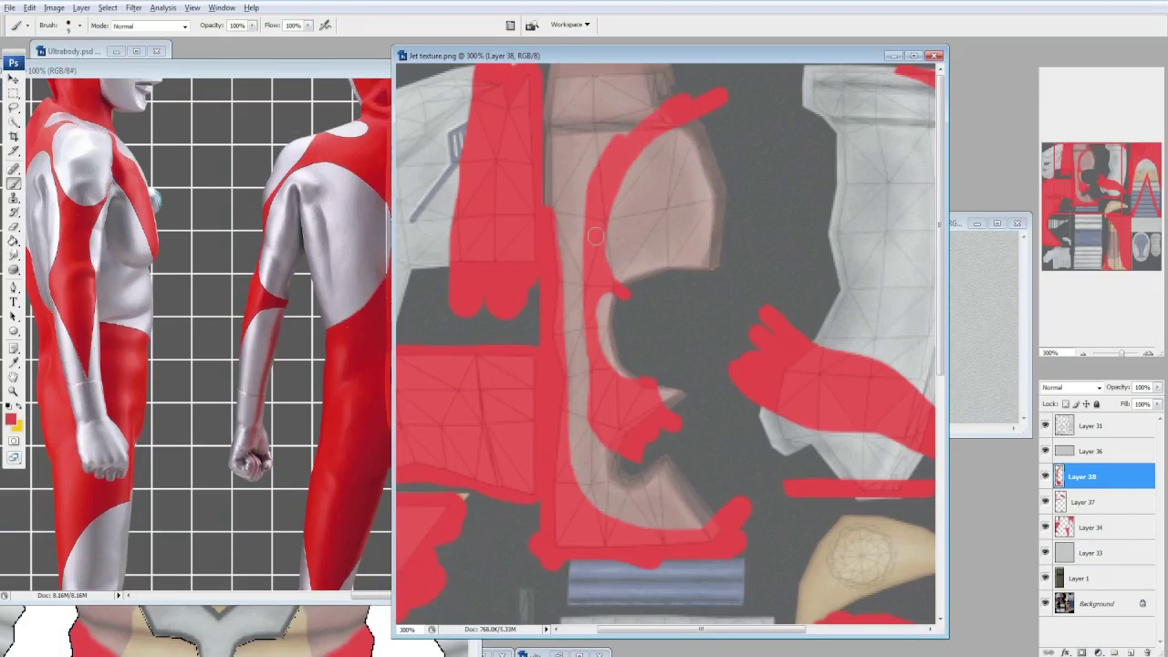
key("ctrl+Tab")
scroll(288, 337, "left", 5)
scroll(289, 338, "right", 5)
scroll(288, 338, "left", 3)
key("ctrl+Tab")
key("ctrl+Tab")
key("ctrl+Tab")
mouse_move(598, 195)
left_mouse_down()
mouse_move(547, 84)
mouse_move(585, 65)
mouse_move(624, 103)
left_mouse_up()
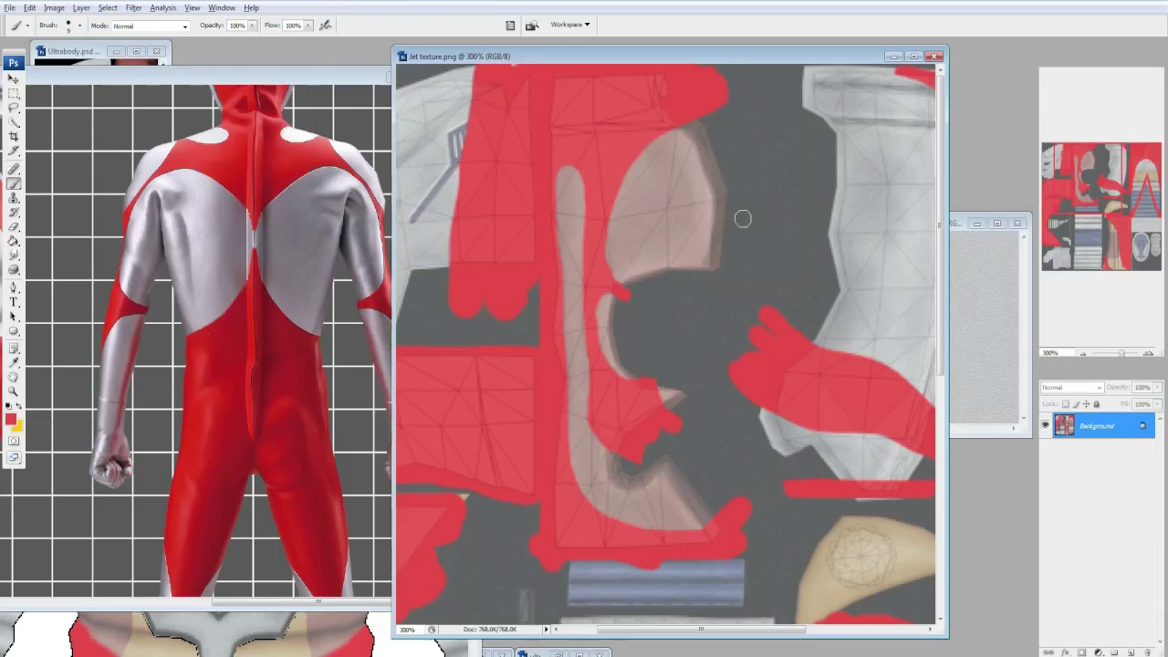
Restore the separate layers and reshape the upper end of the narrow pale strip with red paint and the Eraser.
key("ctrl+z")
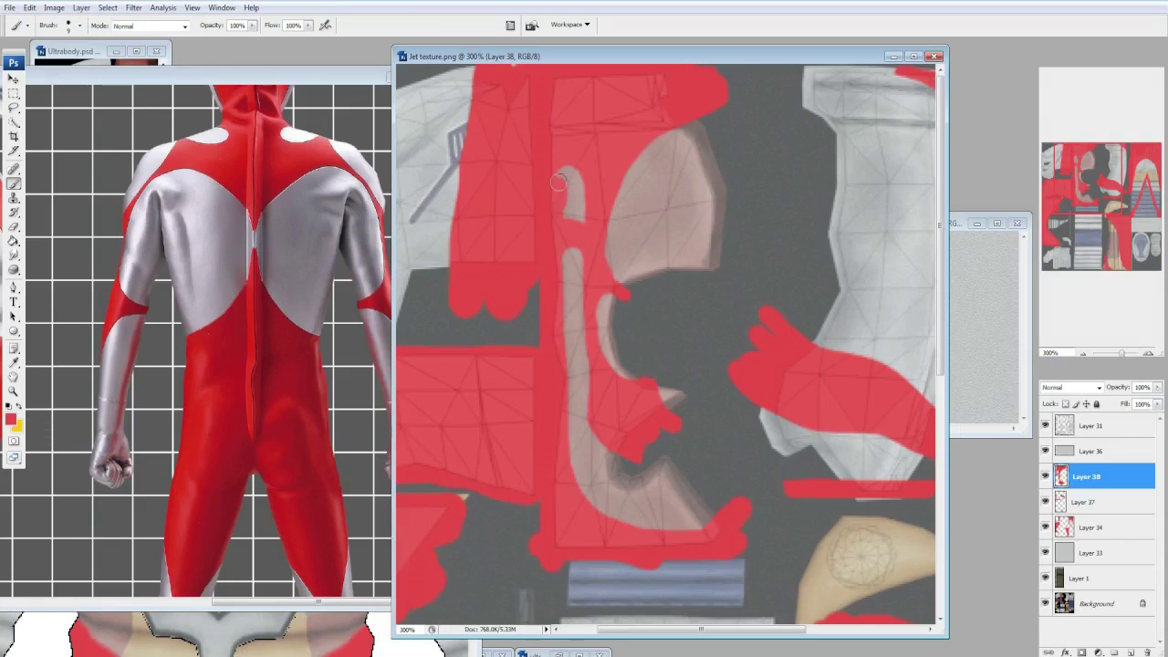
key("ctrl+z")
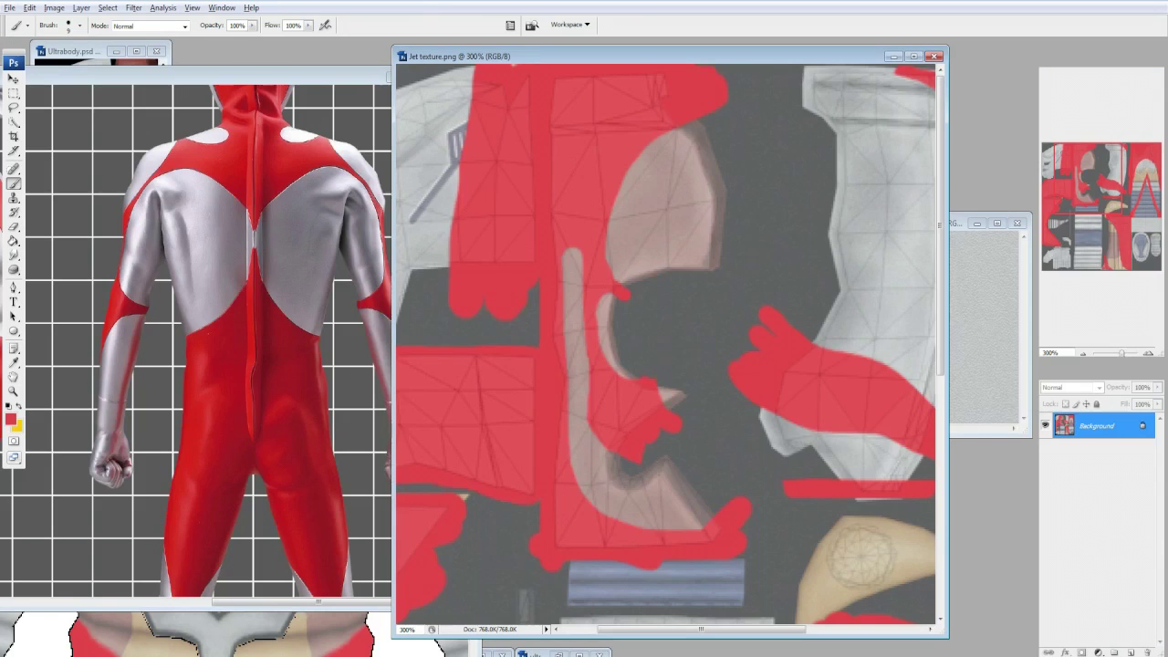
key("ctrl+z")
key("e")
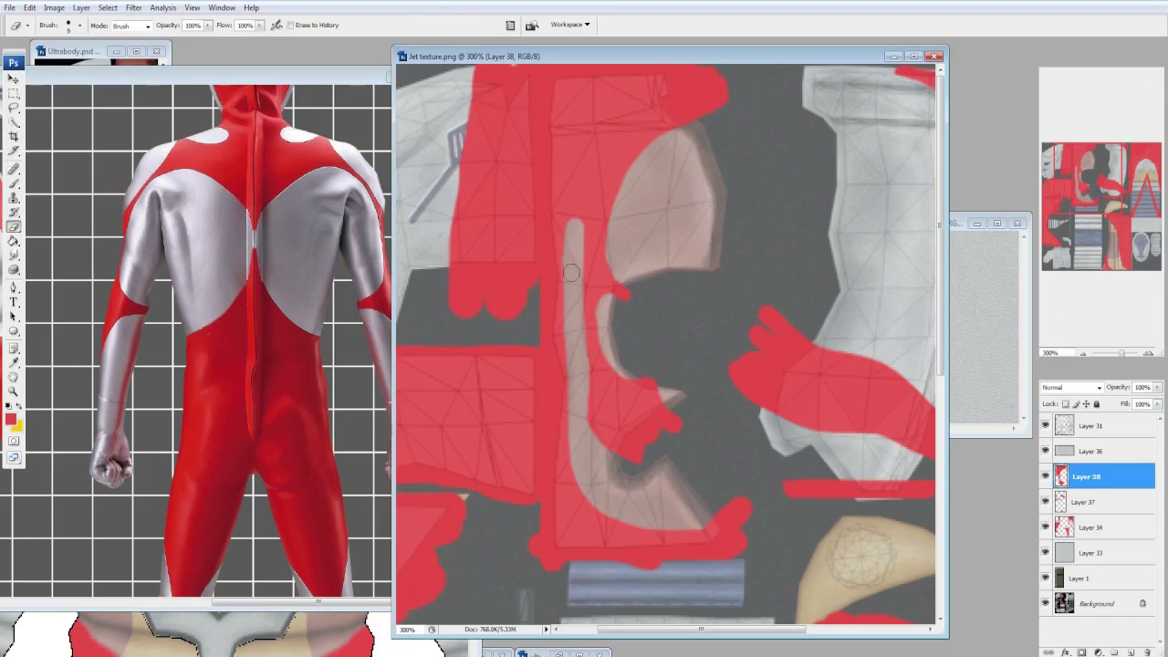
key("ctrl+z")
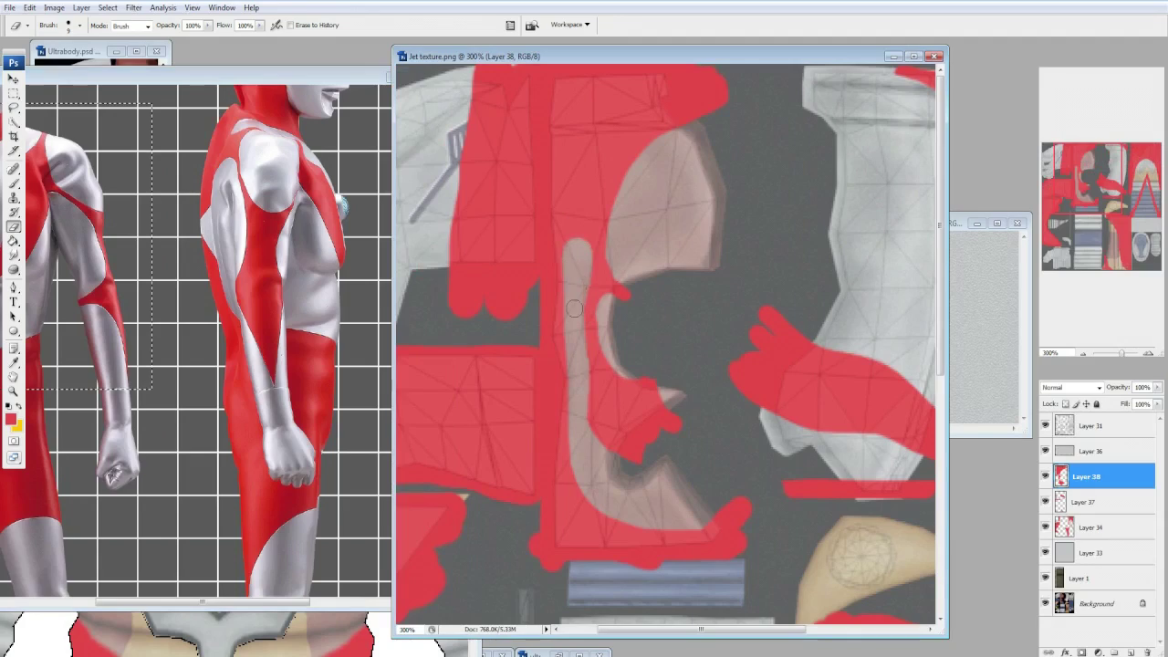
key("ctrl+z")
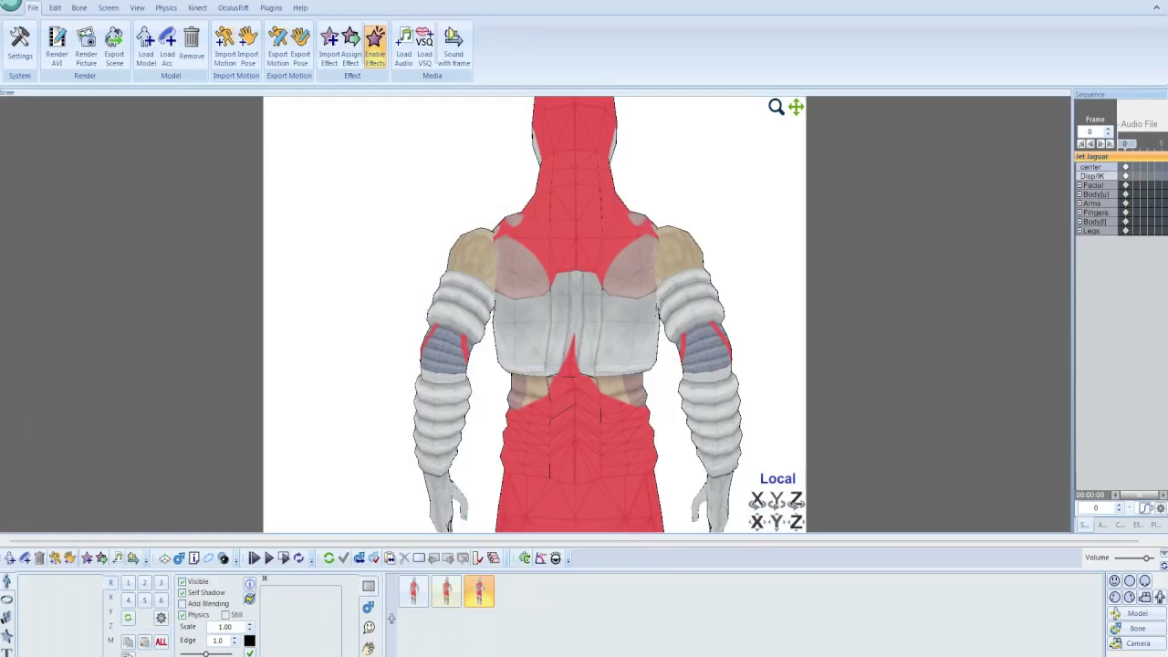
Preview the back markings on Jet Jaguar and smooth the curved red edge on the upper back piece with a 13 px Eraser.
right_click(413, 591)
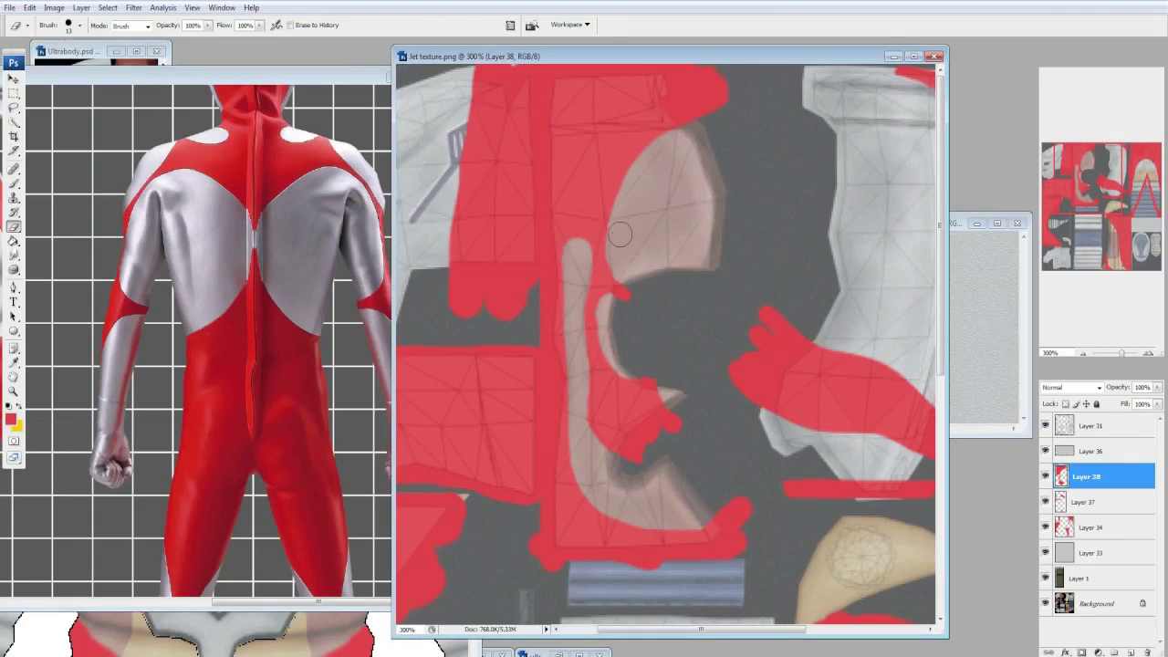
mouse_move(619, 235)
left_mouse_down()
mouse_move(638, 148)
mouse_move(673, 109)
mouse_move(629, 170)
mouse_move(690, 96)
left_mouse_up()
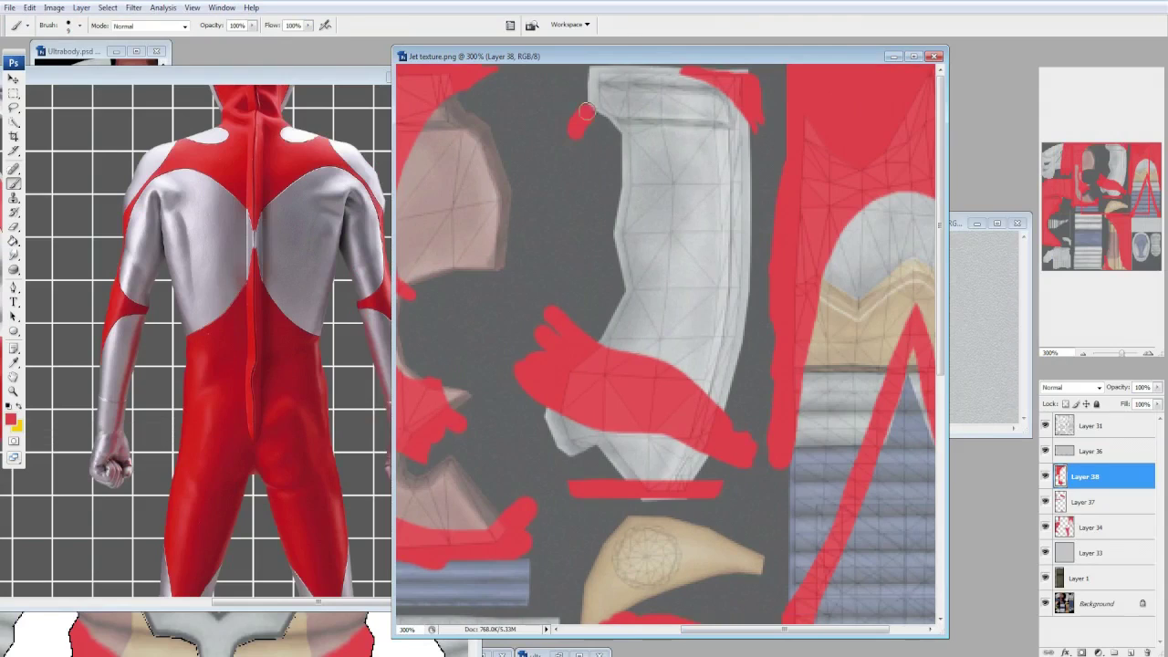
Paint a red curve over the upper corner of the grey back panel and clean its inner edge with the Eraser.
mouse_move(586, 111)
left_mouse_down()
mouse_move(635, 78)
mouse_move(586, 98)
left_mouse_up()
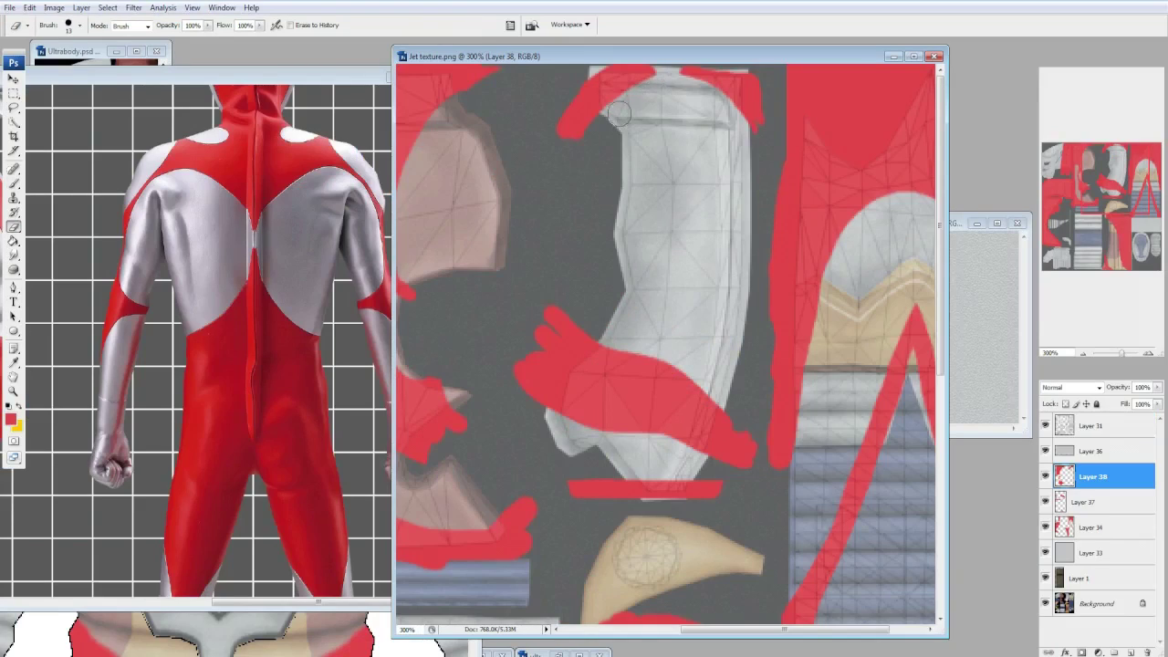
scroll(701, 393, "left", 3)
key("alt+Tab")
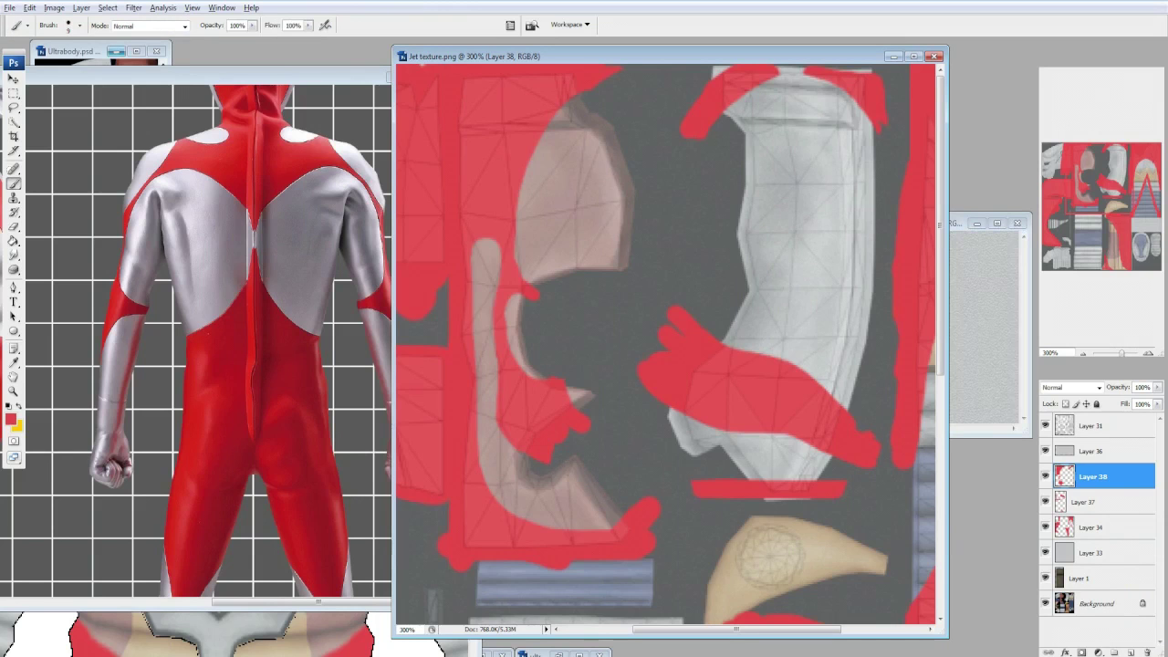
Set the Eraser to 3 px to refine the red edge at the pink back piece's upper corner on Layer 38.
right_click(1092, 476)
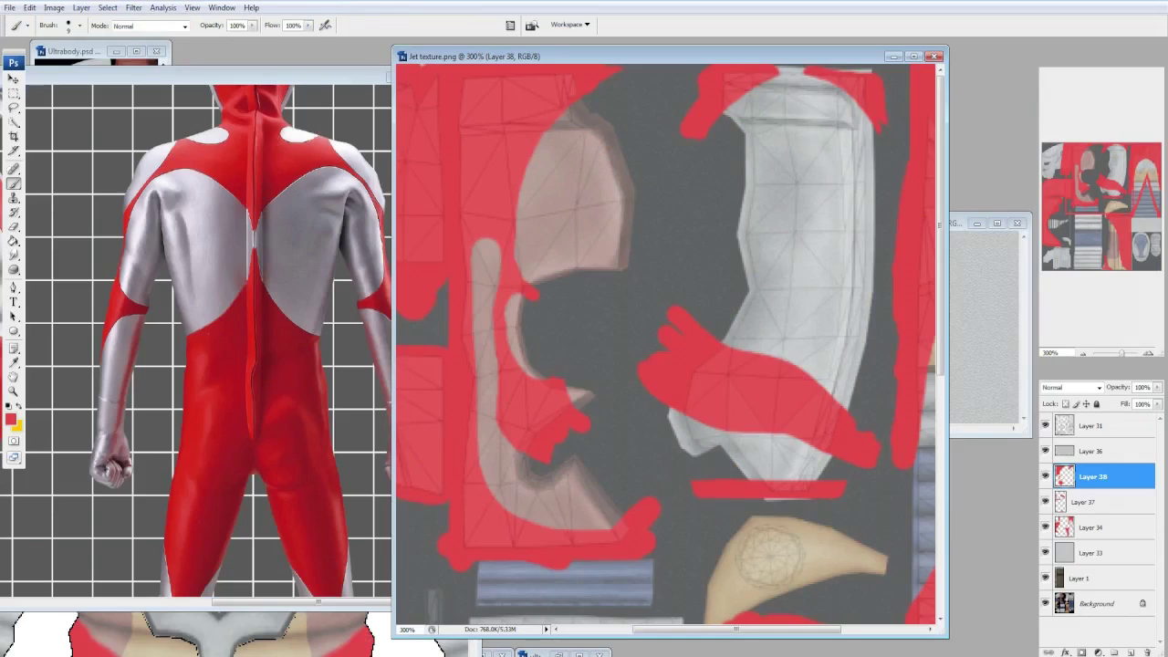
key("e")
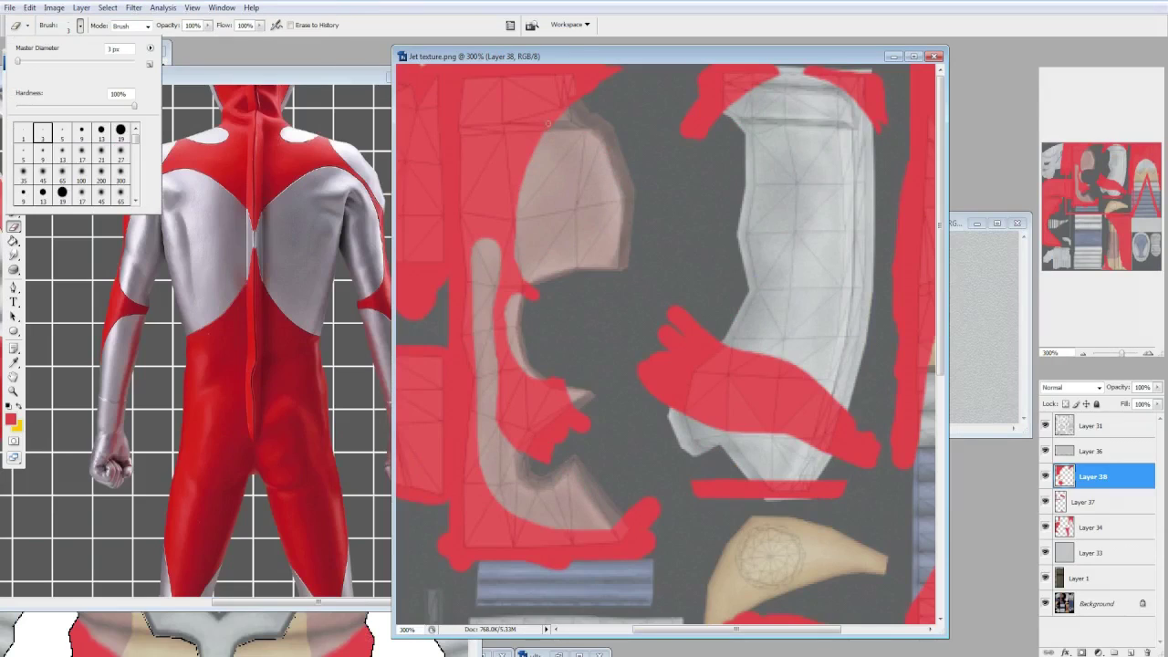
key("Escape")
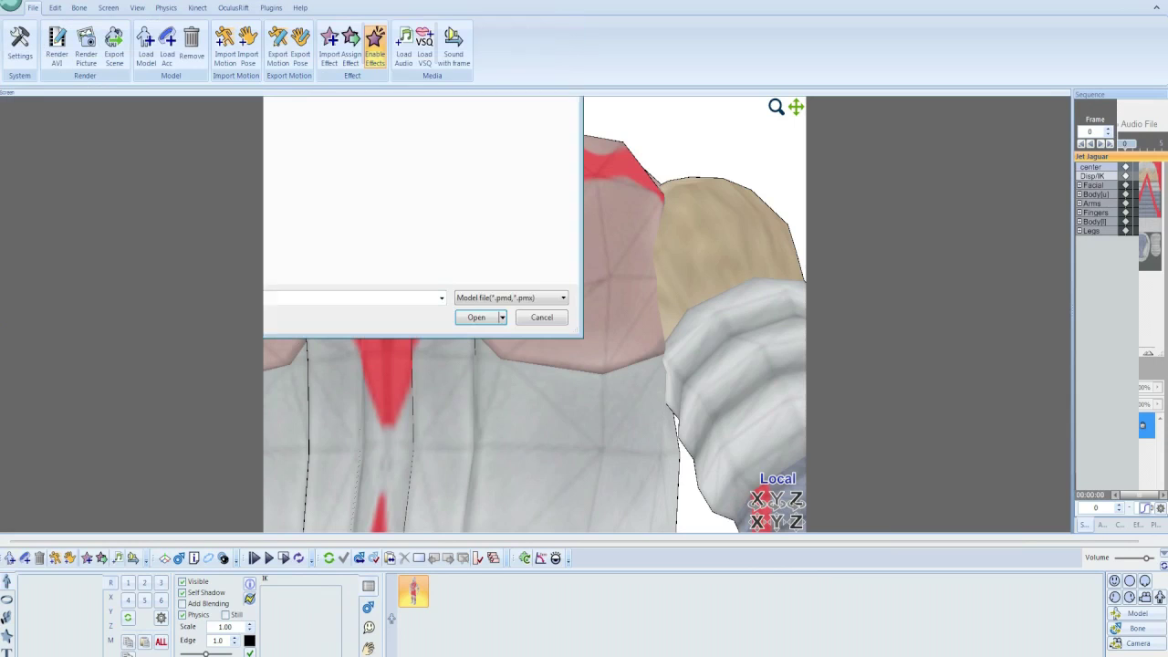
Load Jet Jaguar.pmd to preview the back markings, then save the touched-up texture and reload the model.
key("Return")
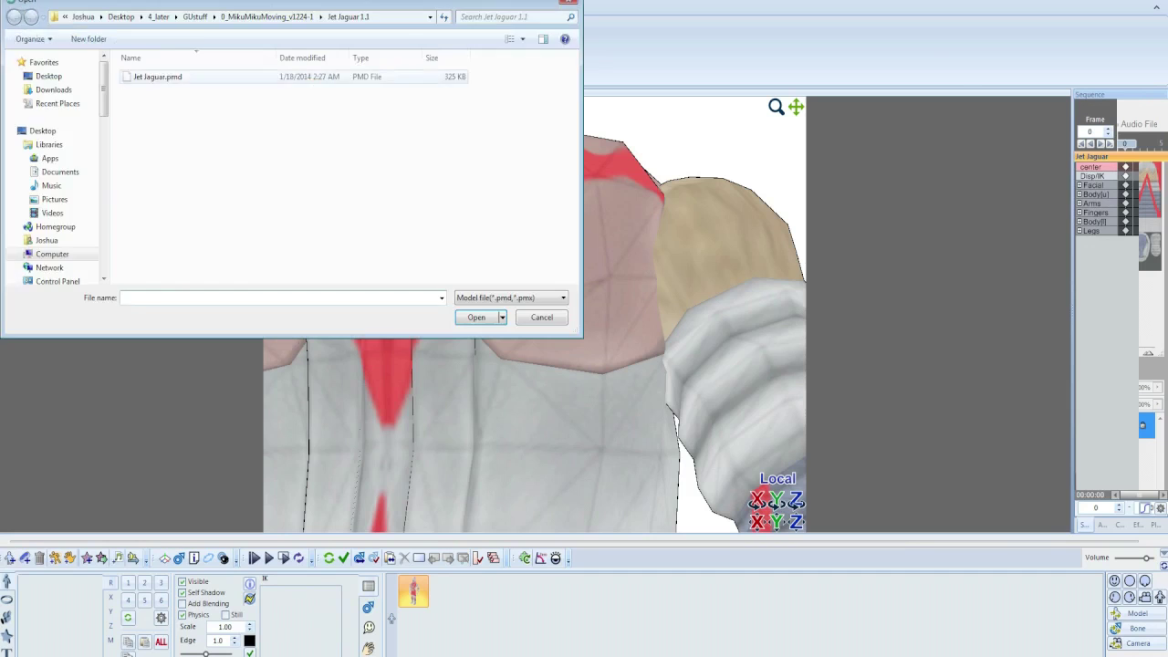
key("Return")
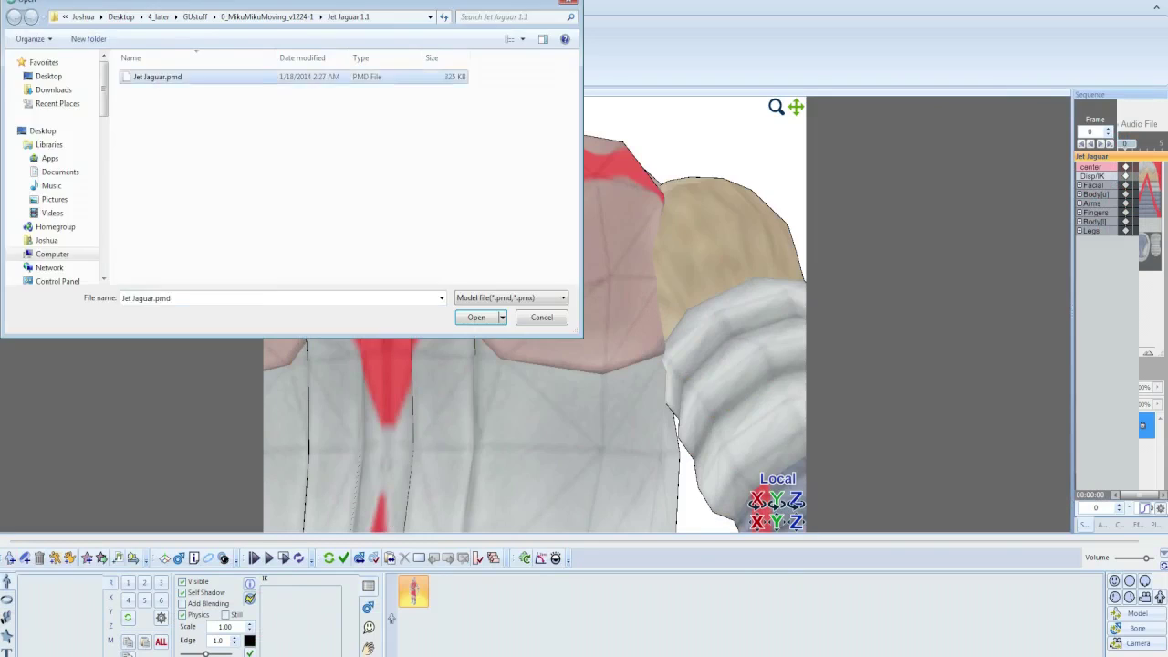
key("Return")
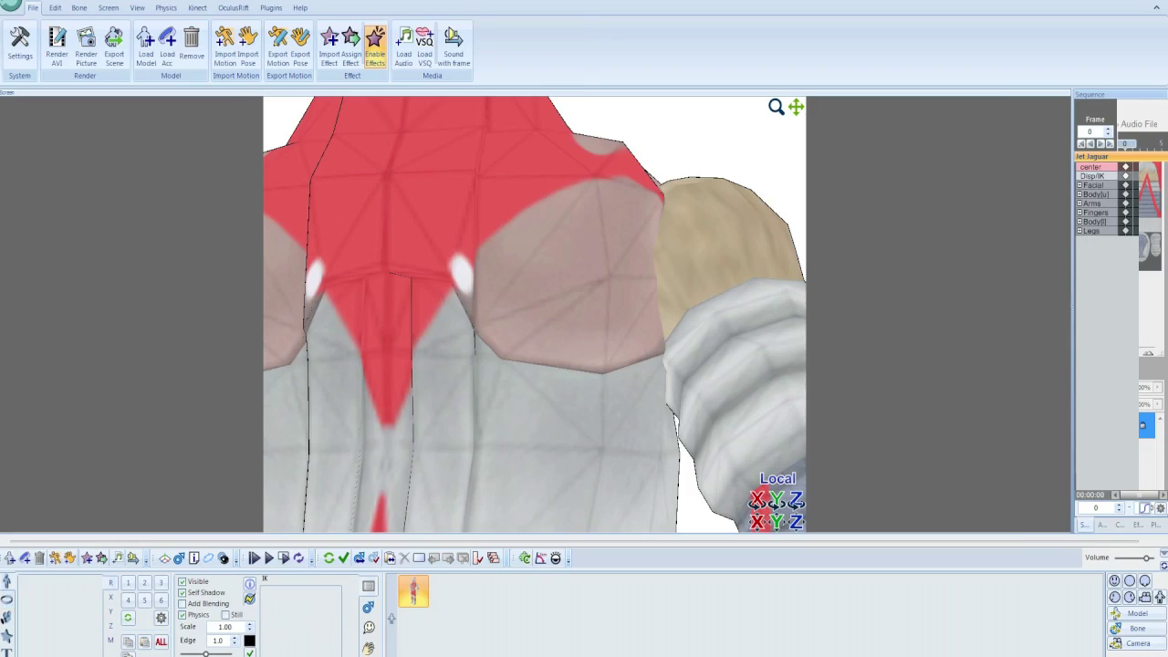
key("Return")
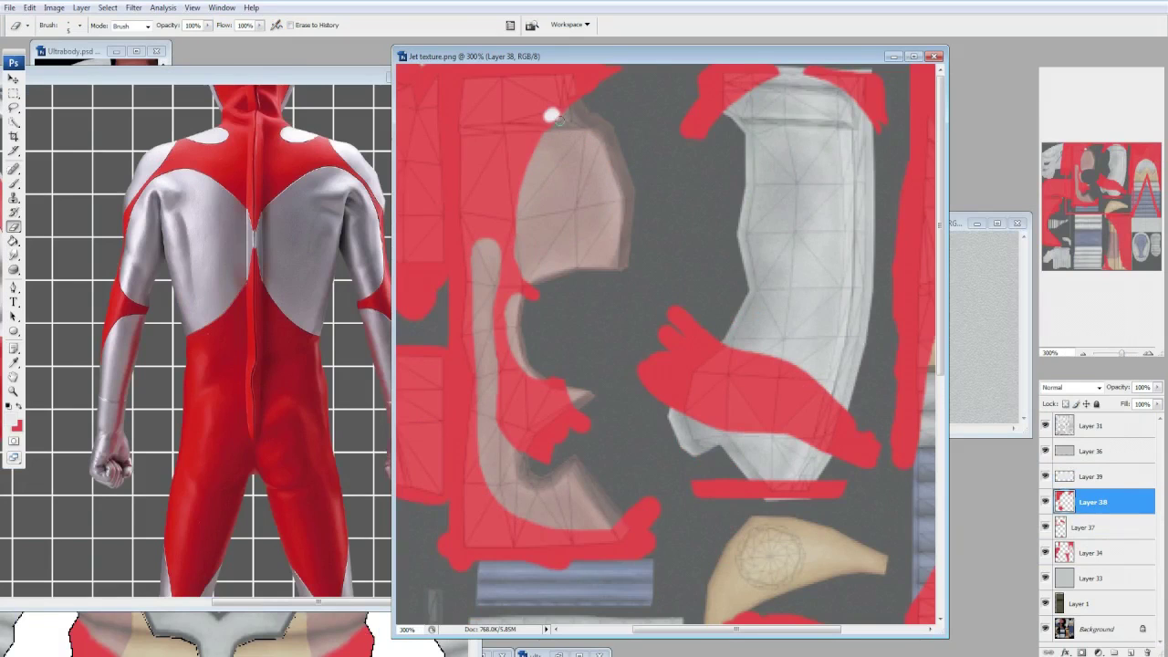
key("ctrl+s")
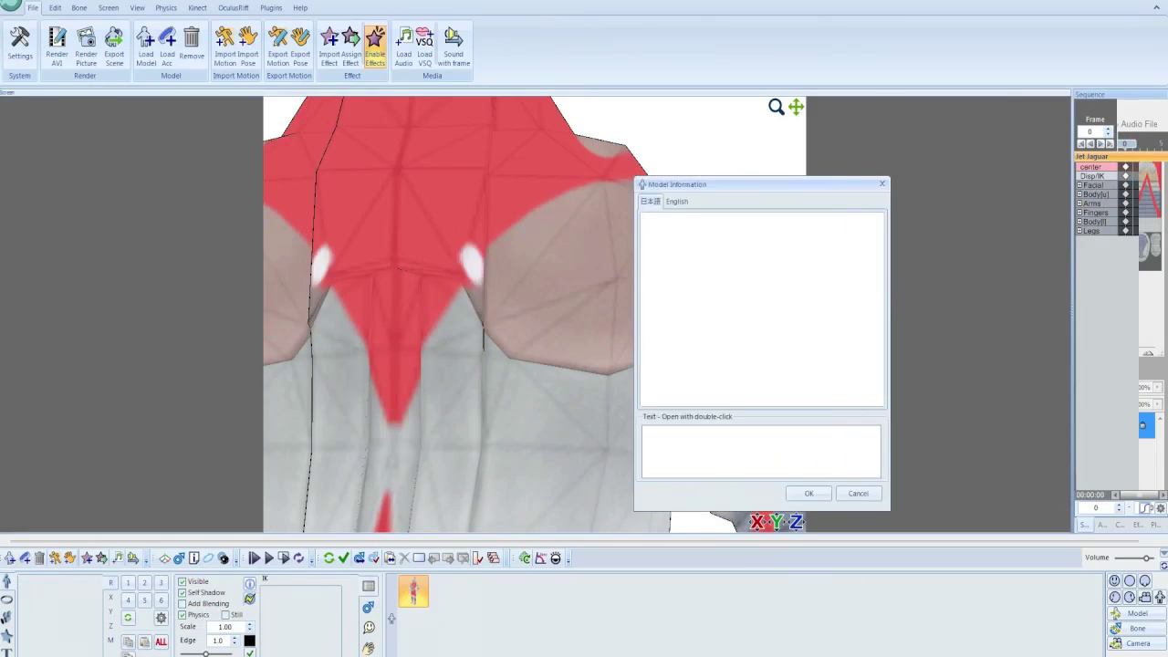
key("Return")
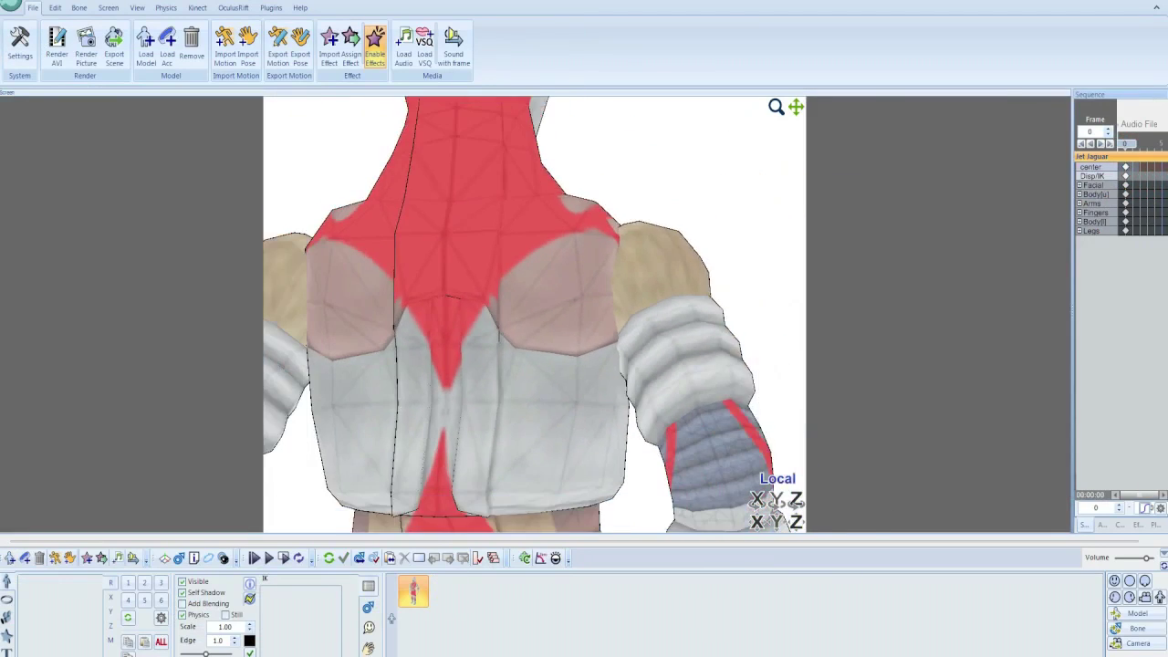
Erase the red at the pink back piece's upper corner with a 5 px Eraser and save the texture.
key("alt+Tab")
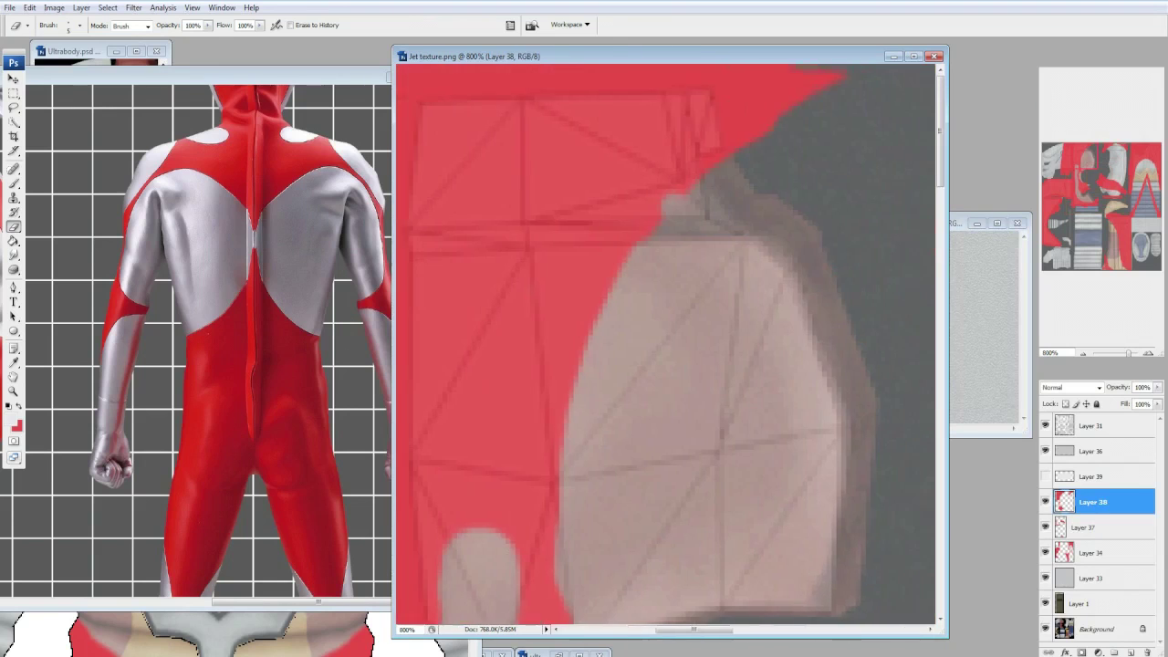
left_click_drag(685, 208, 711, 208)
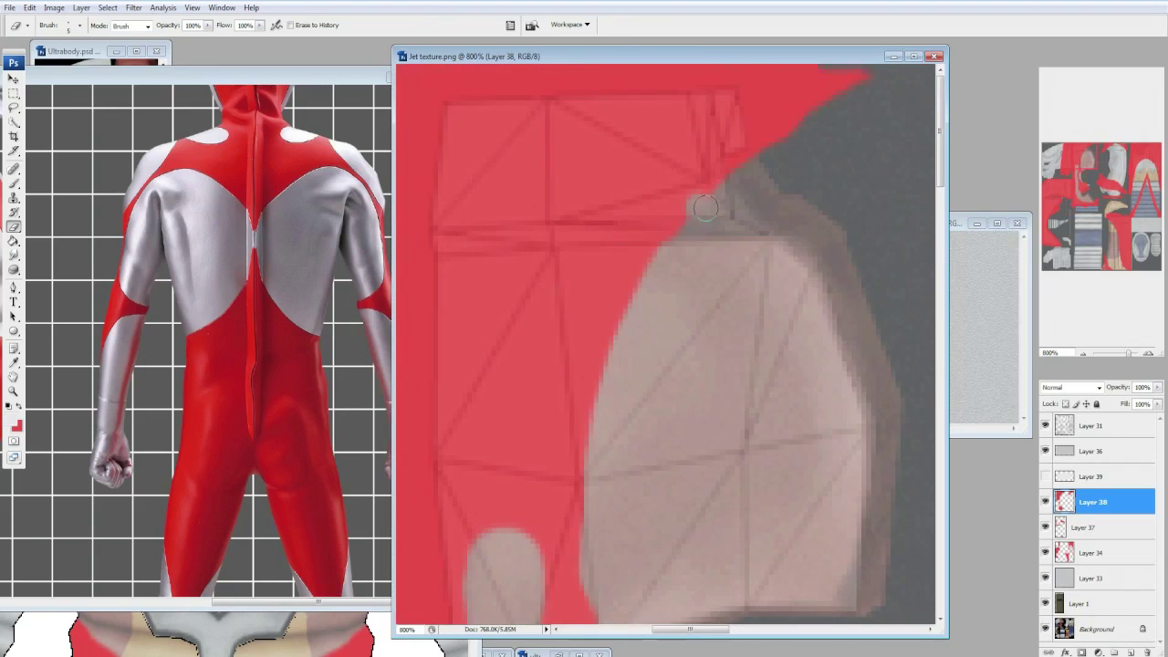
key("ctrl+s")
key("Return")
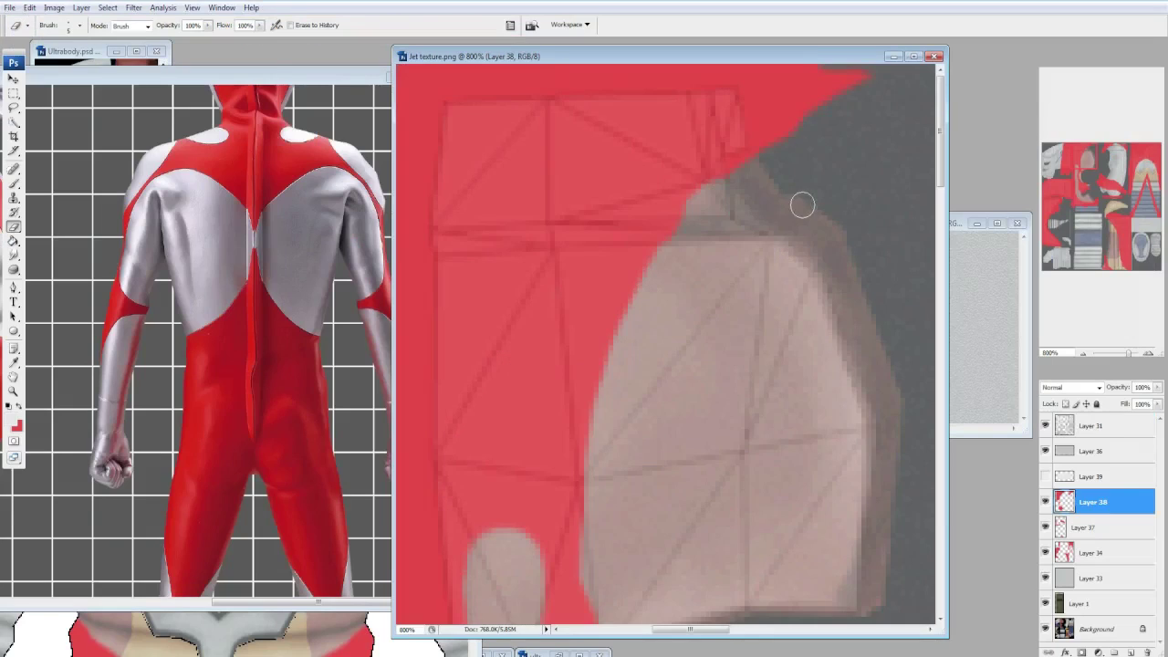
Set the Eraser to 3 px, extend the cleared area along the pink back piece's upper seam, and save for a preview.
left_click(80, 26)
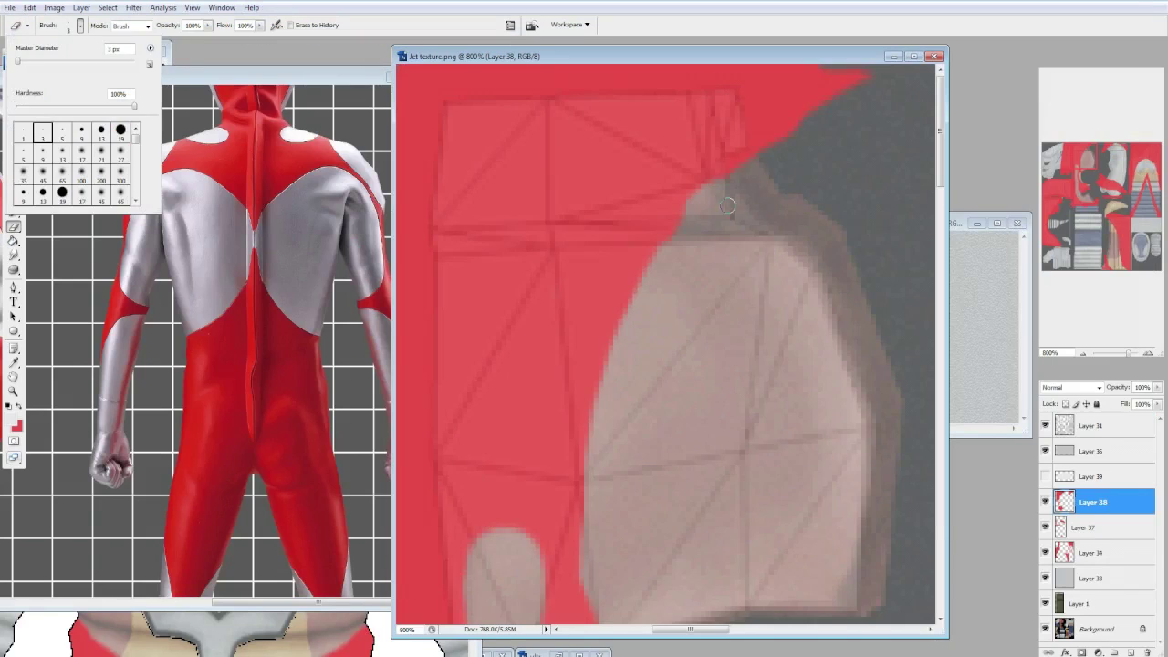
key("Return")
key("alt+bracketright")
key("alt+bracketleft")
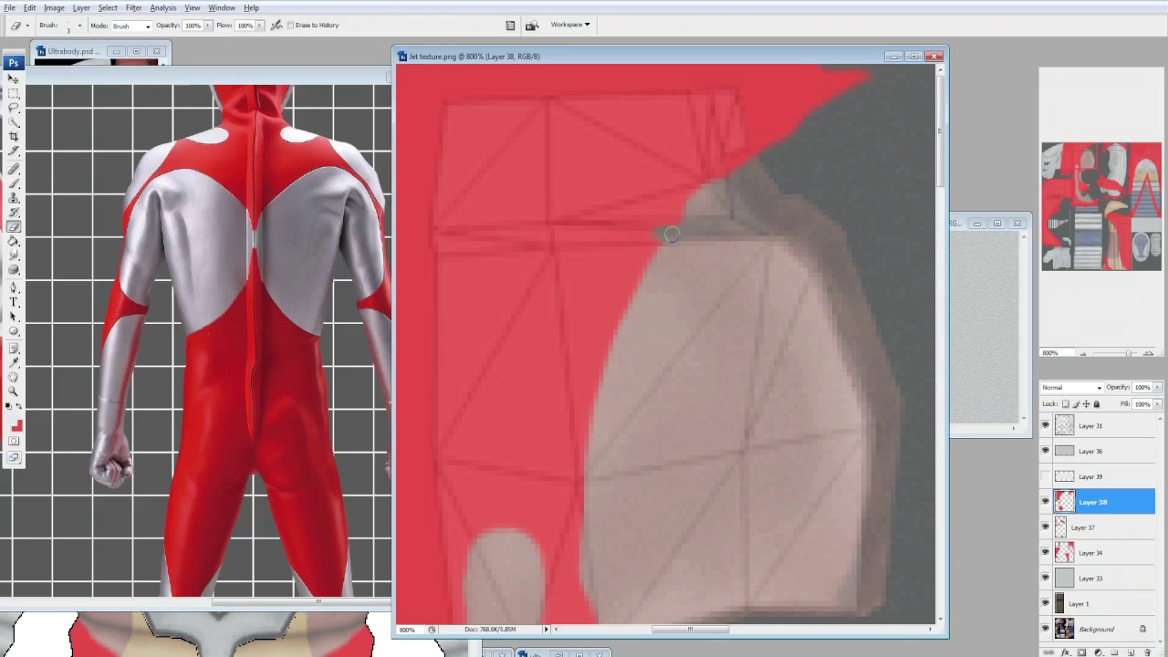
key("ctrl+s")
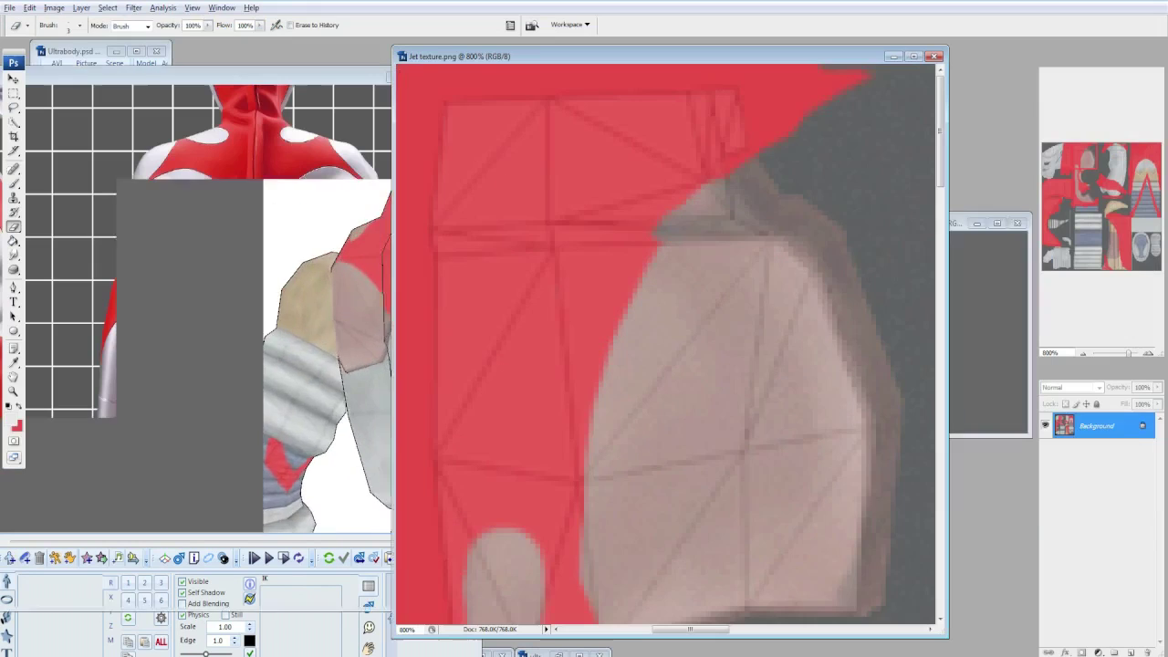
Retouch the red edge at the pink back piece's upper corner with a 3 px Brush, save, and reload Jet Jaguar.pmd.
key("bracketleft")
key("bracketleft")
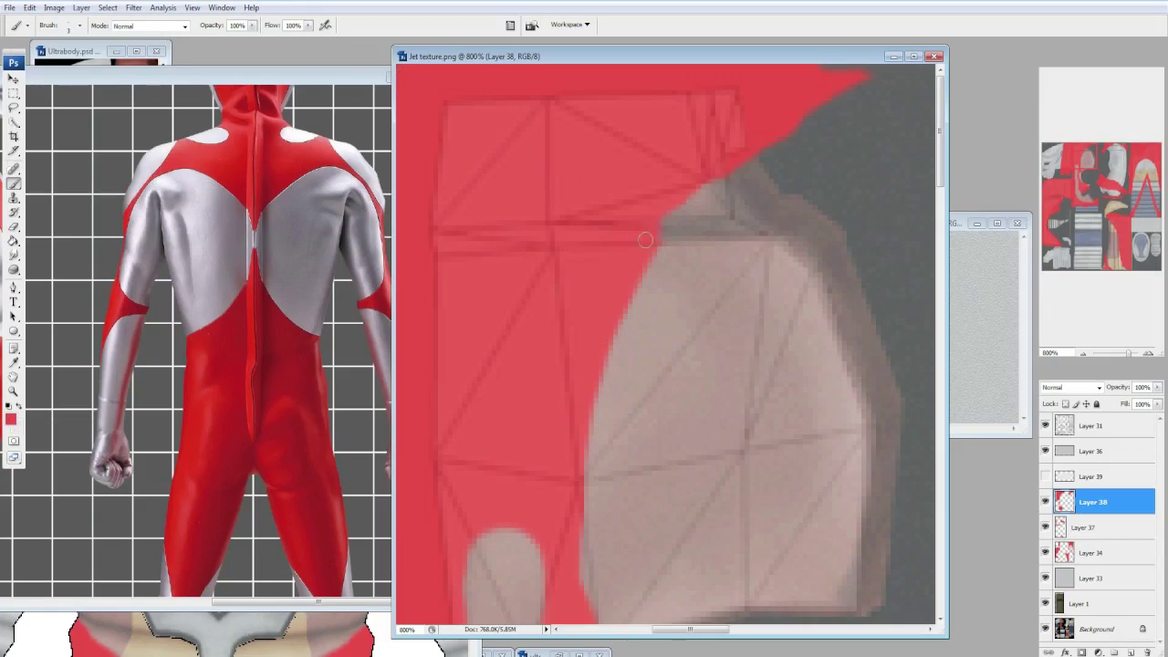
key("ctrl+s")
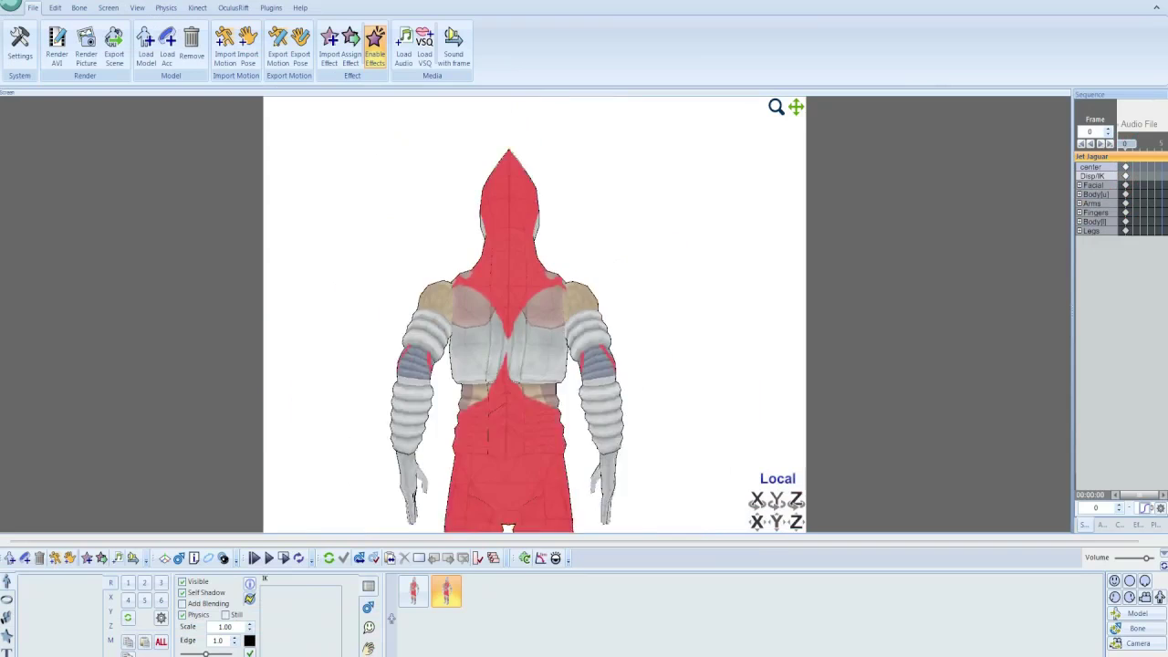
scroll(534, 314, "up", 5)
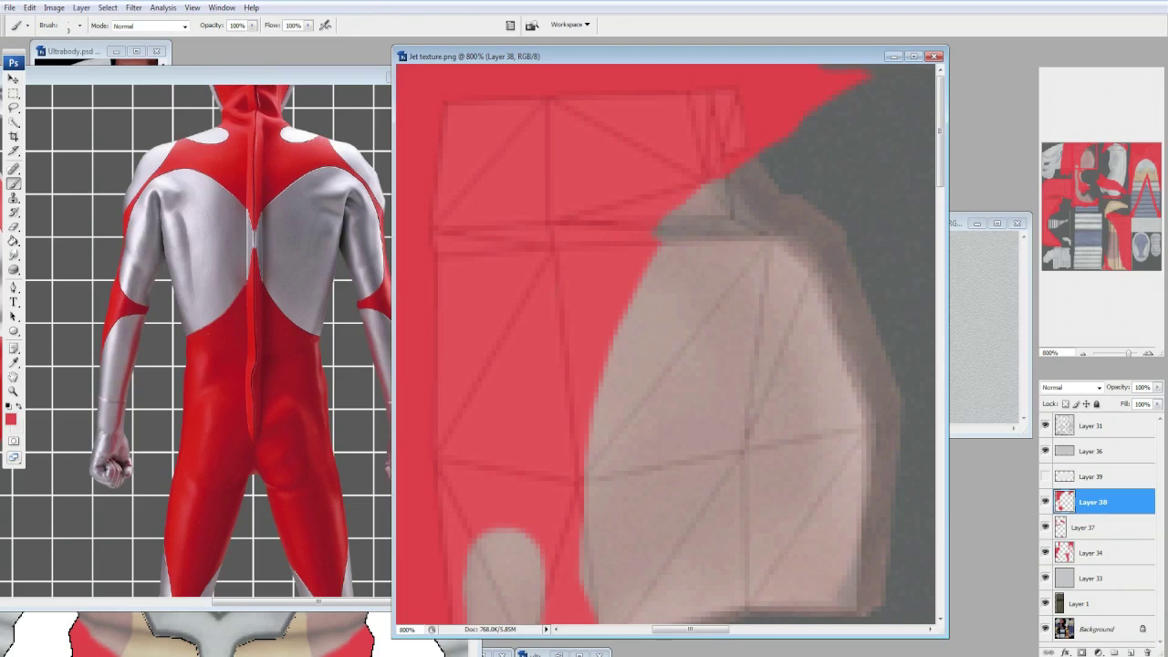
key("ctrl+s")
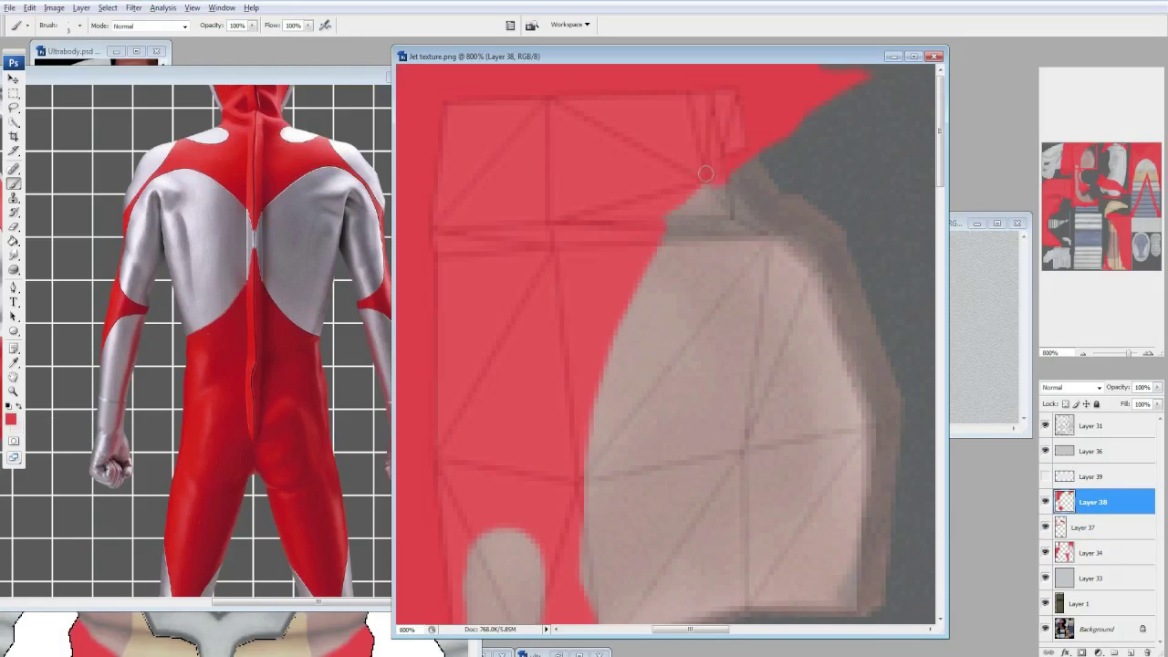
key("ctrl+s")
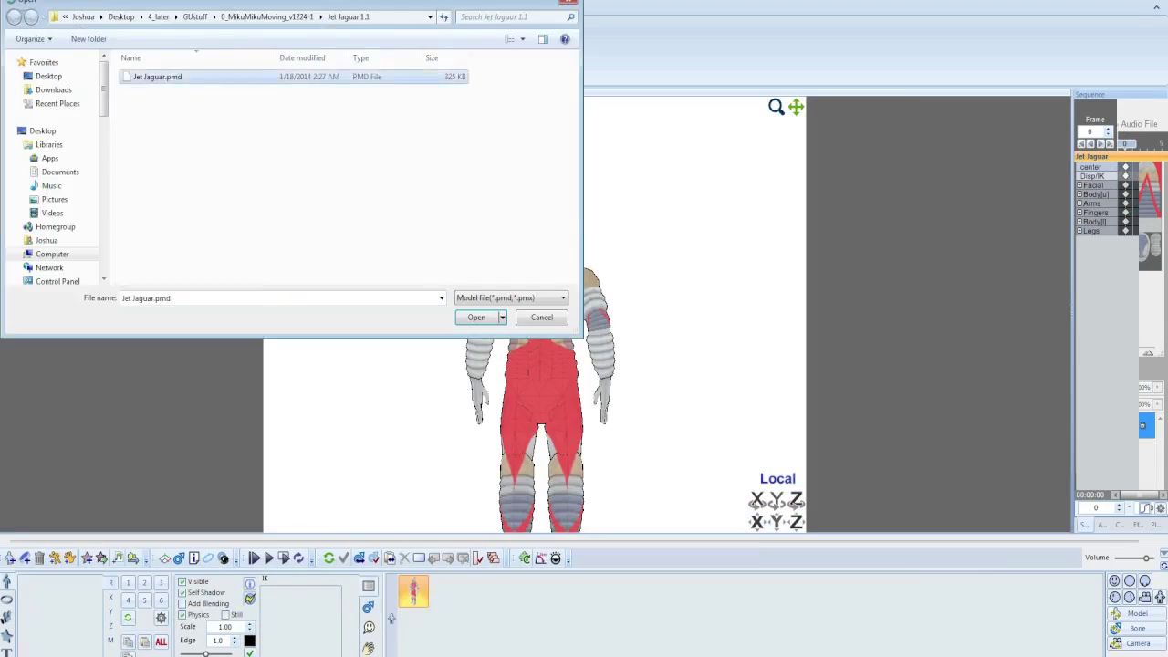
key("Return")
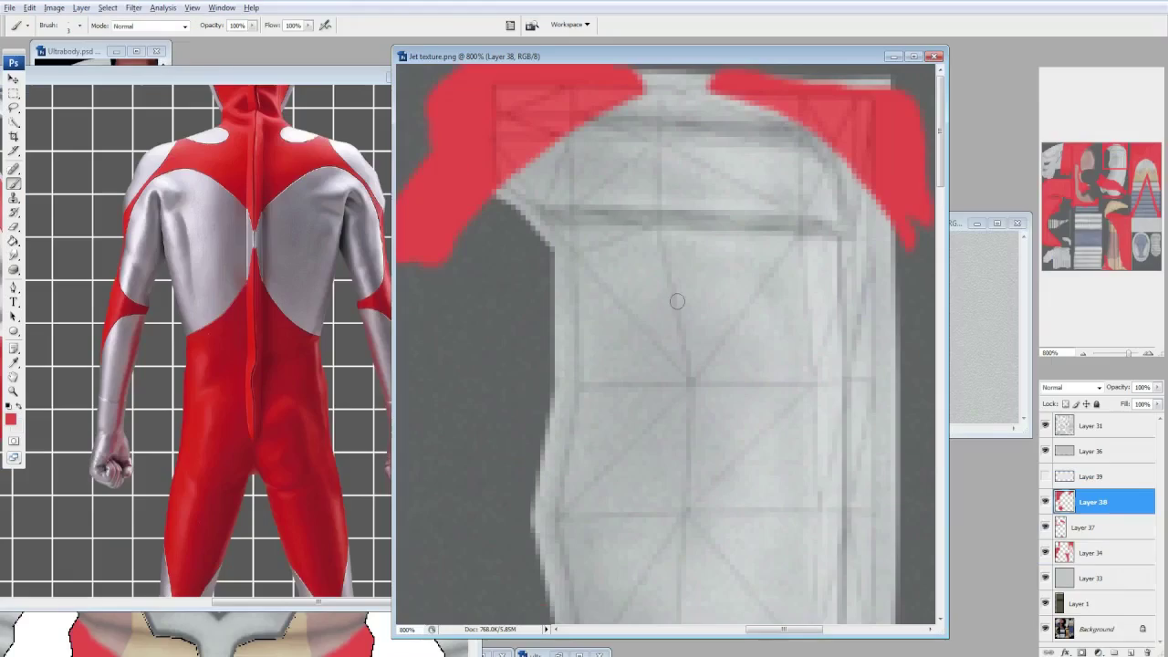
Refine the red curve over the grey back panel's upper corner with a 5 px Eraser and 3 px Brush, then save the texture.
key("e")
left_click(79, 24)
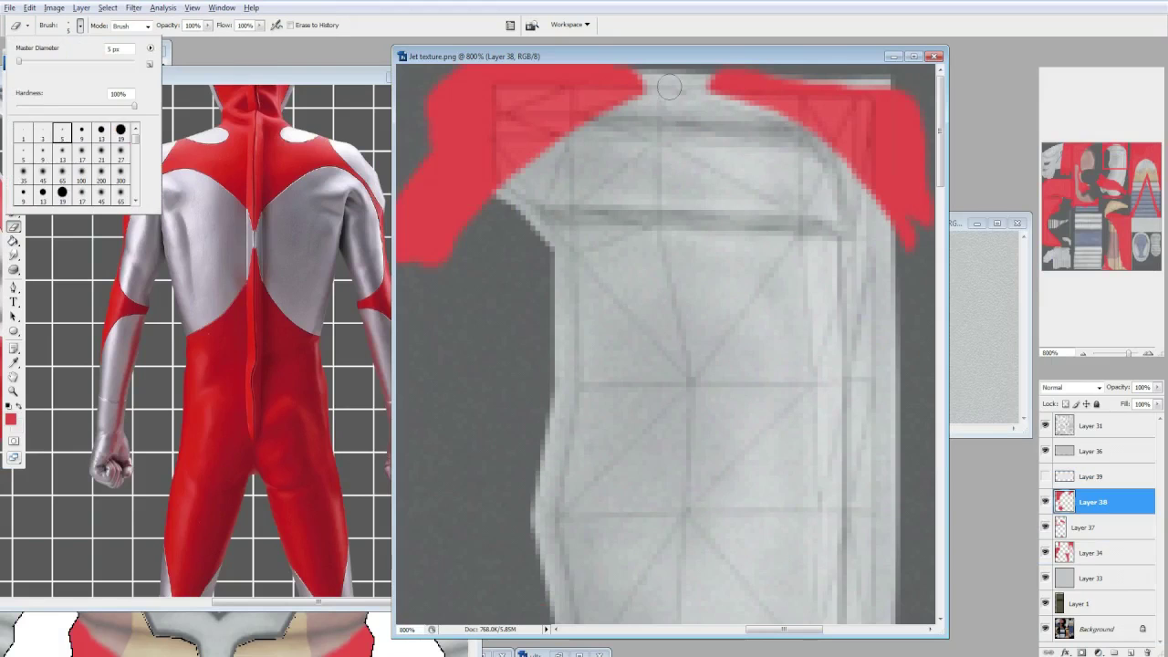
left_click(669, 86)
key("ctrl+s")
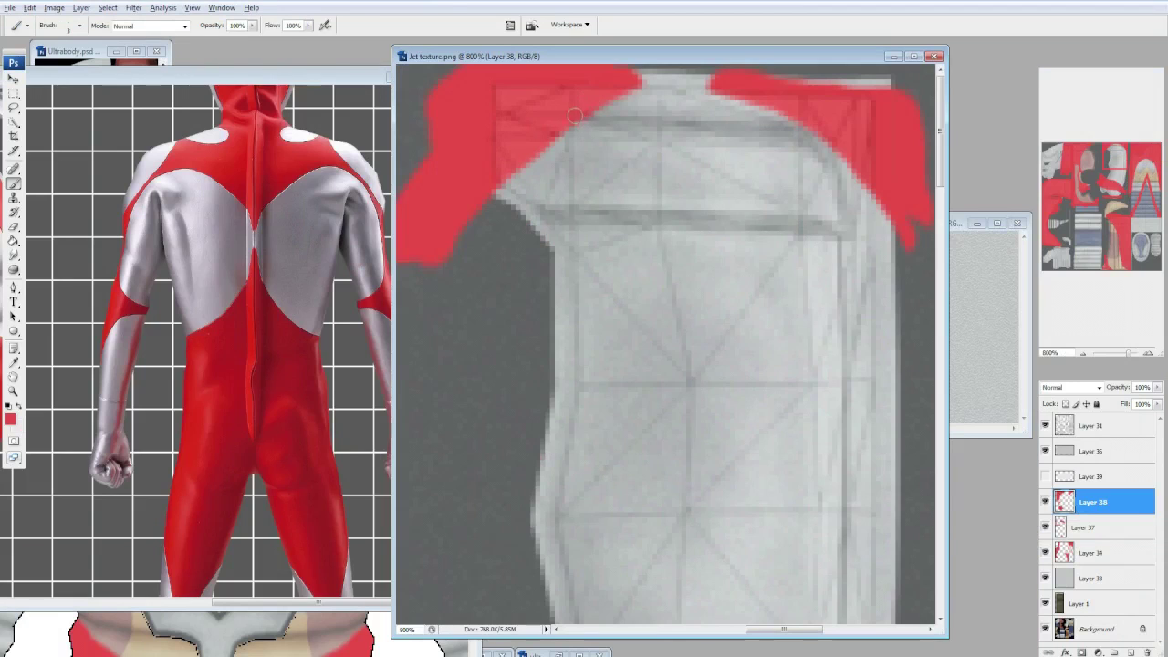
right_click(1090, 502)
key("ctrl+s")
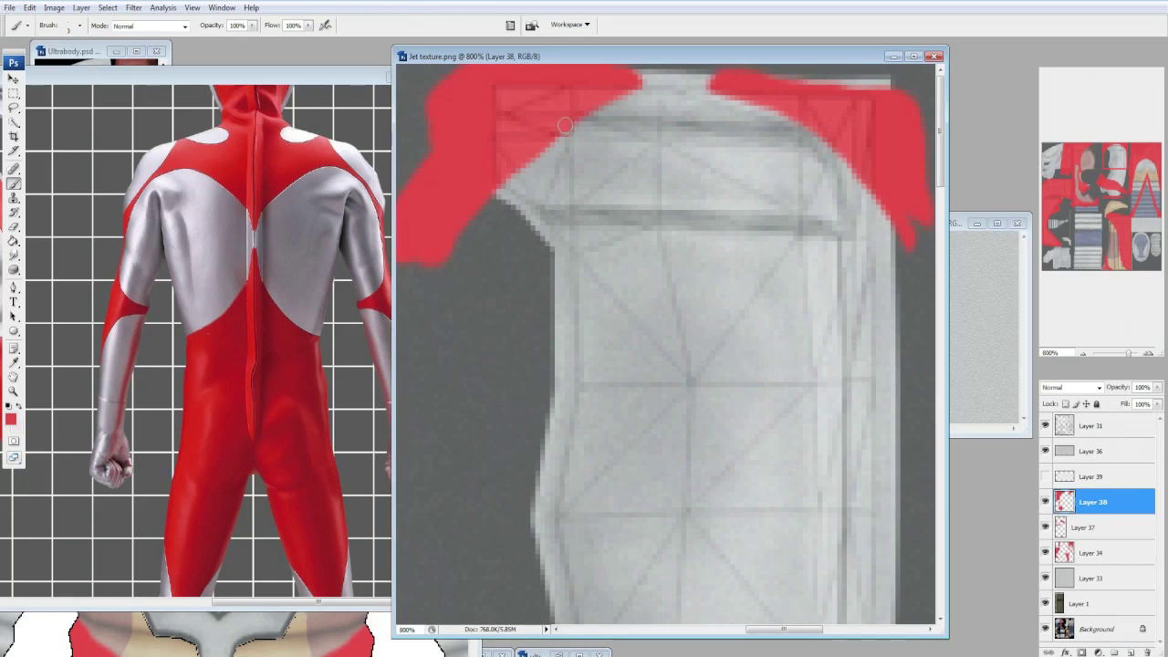
key("ctrl+s")
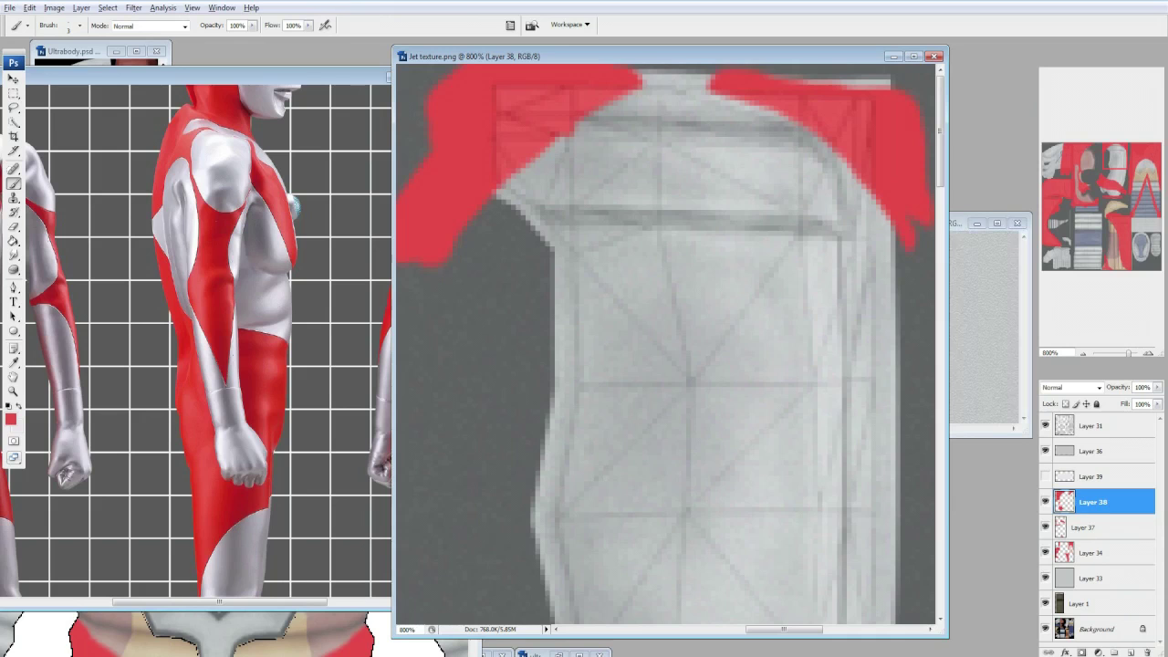
Merge Layers 38 and 37 into Layer 34 and add a new Layer 40 for the forearm markings.
scroll(666, 347, "down", 5)
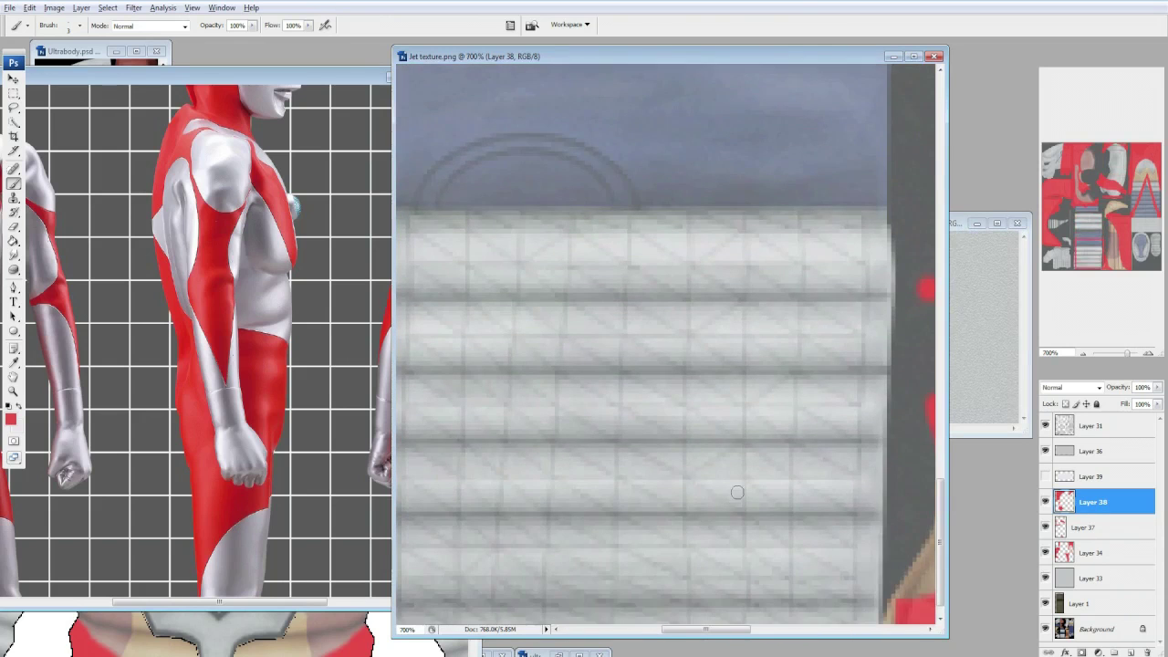
right_click(1104, 501)
left_click(1086, 450)
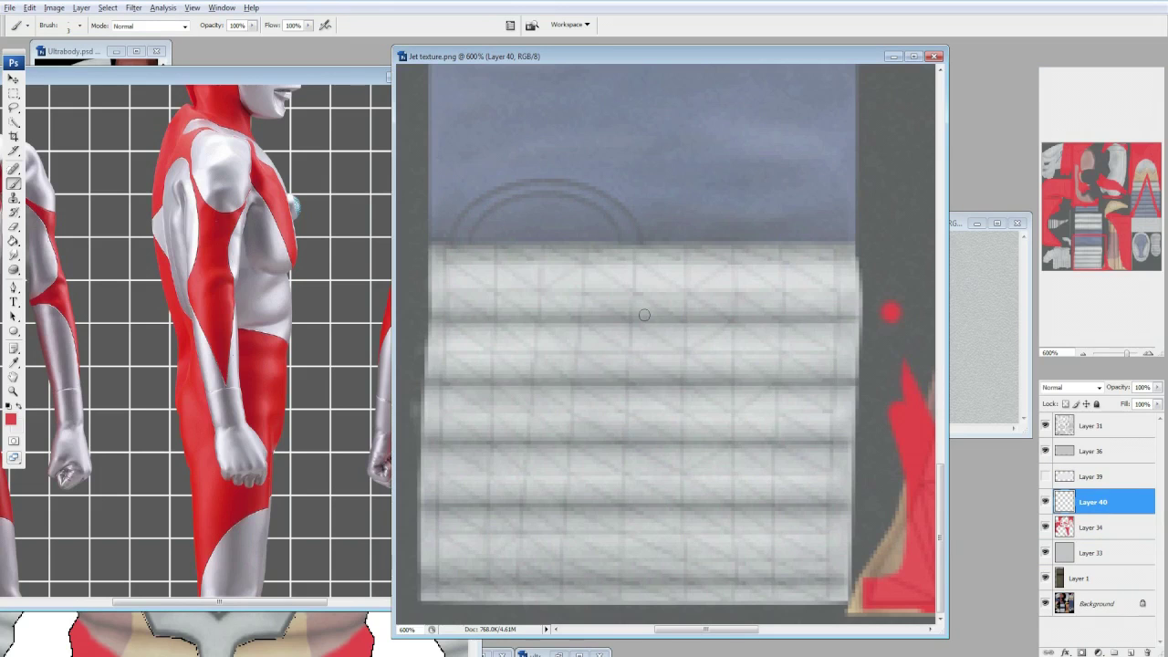
Paint a red wedge tapering down the middle of the lower ribbed forearm piece with a 19 px Brush.
left_click(73, 25)
double_click(121, 134)
mouse_move(496, 187)
left_mouse_down()
mouse_move(604, 392)
mouse_move(780, 224)
left_mouse_up()
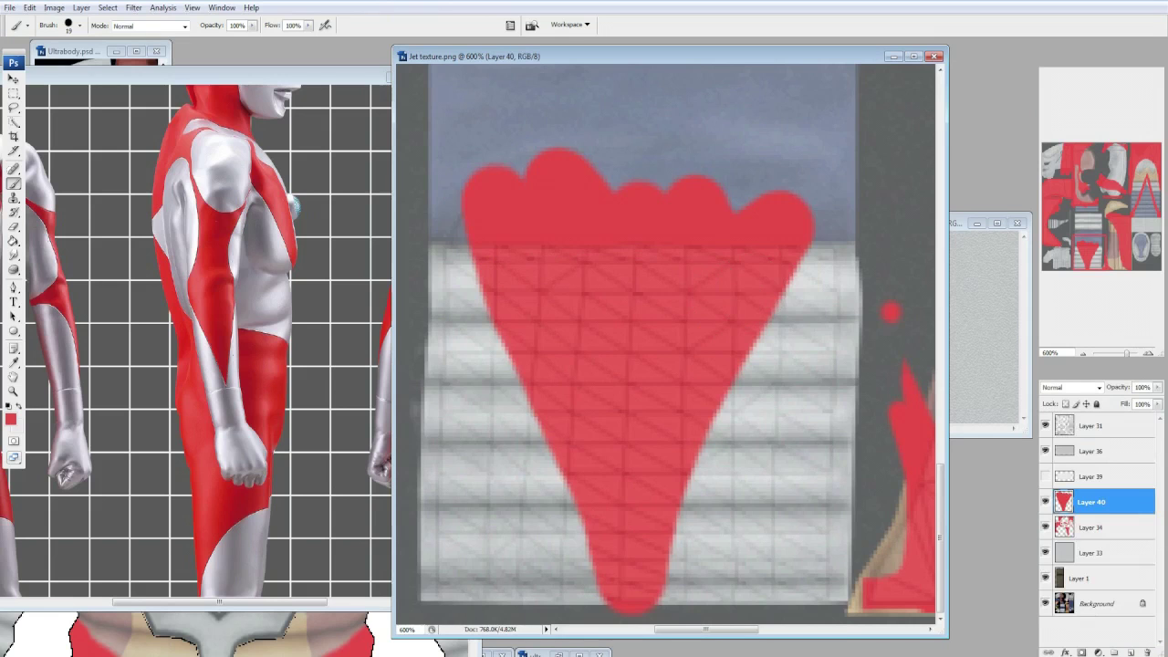
Narrow the red forearm wedge with Free Transform, previewing the marking on Jet Jaguar.
key("ctrl+t")
left_click_drag(817, 381, 664, 382)
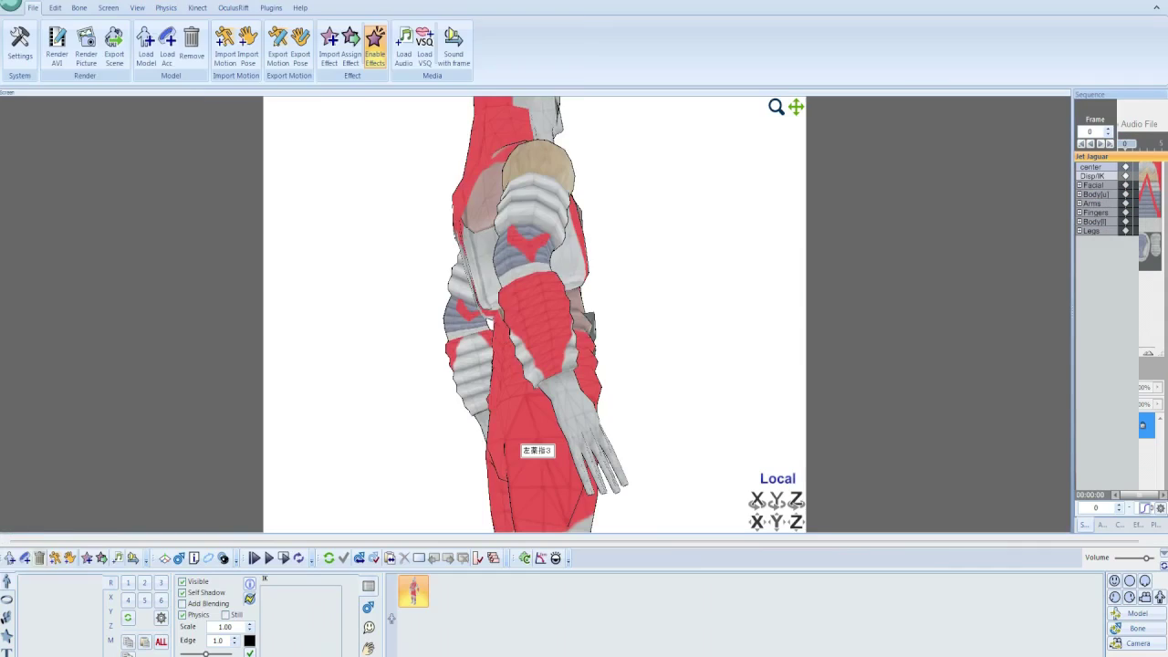
key("Return")
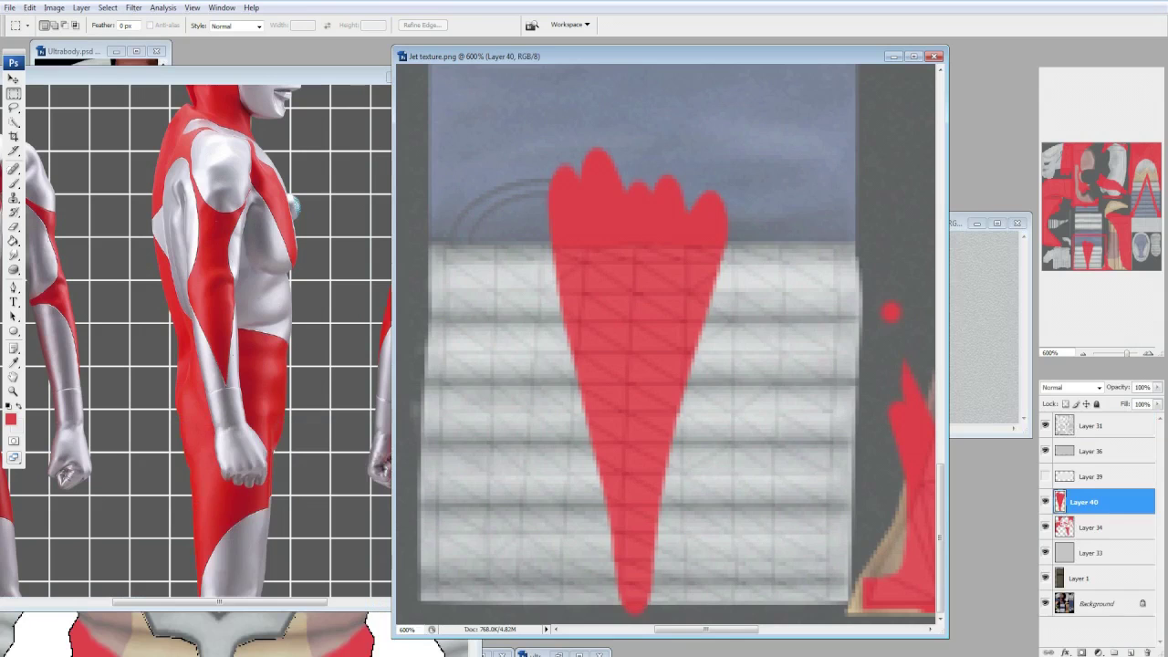
Trim the red forearm wedge to a sharp lower point with a 9 px Eraser and save the texture.
left_click(732, 262)
scroll(733, 261, "down", 1)
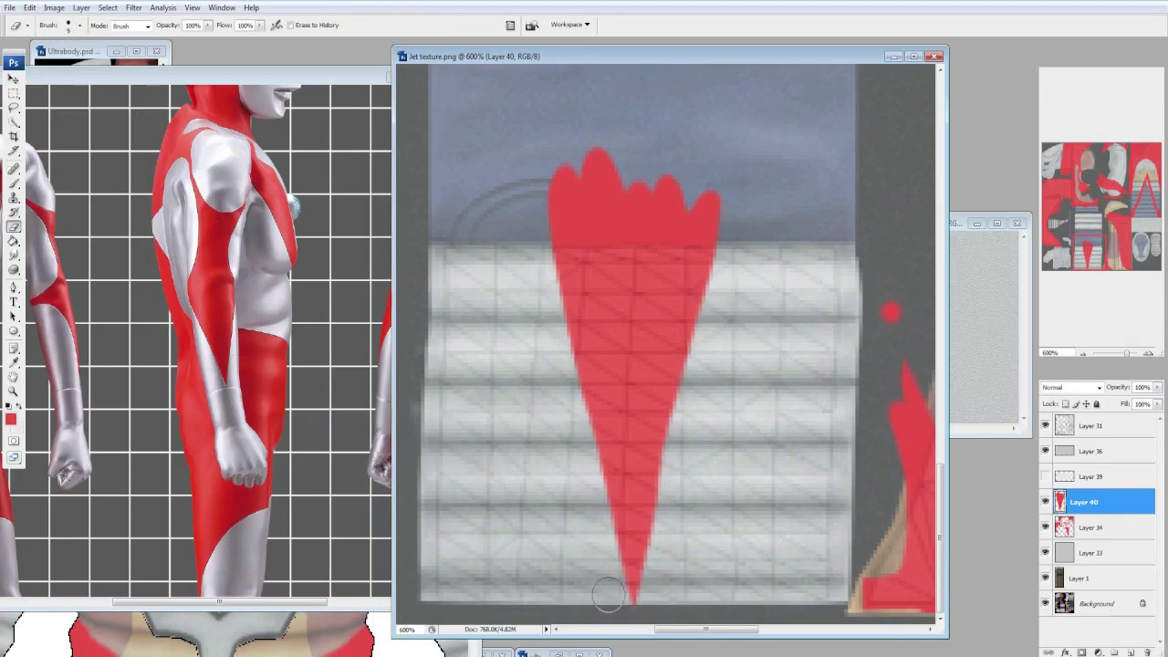
key("ctrl+s")
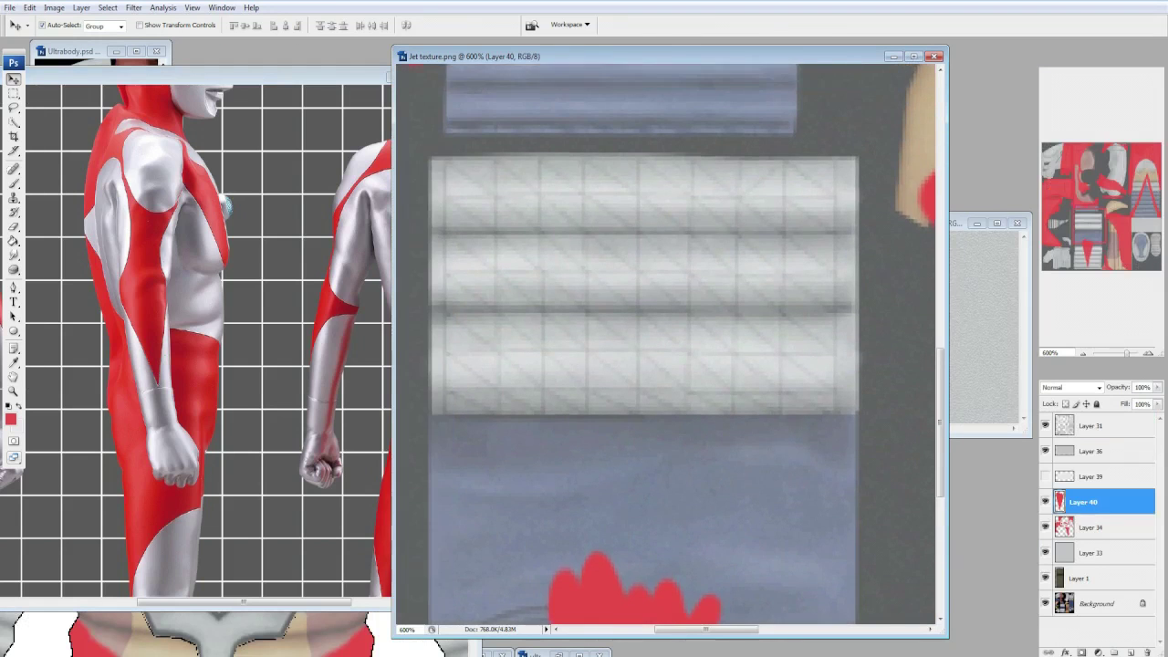
Paint a red band down the middle of the upper ribbed arm piece and erase it to a narrower shape with a rounded top notch.
scroll(665, 343, "down", 1)
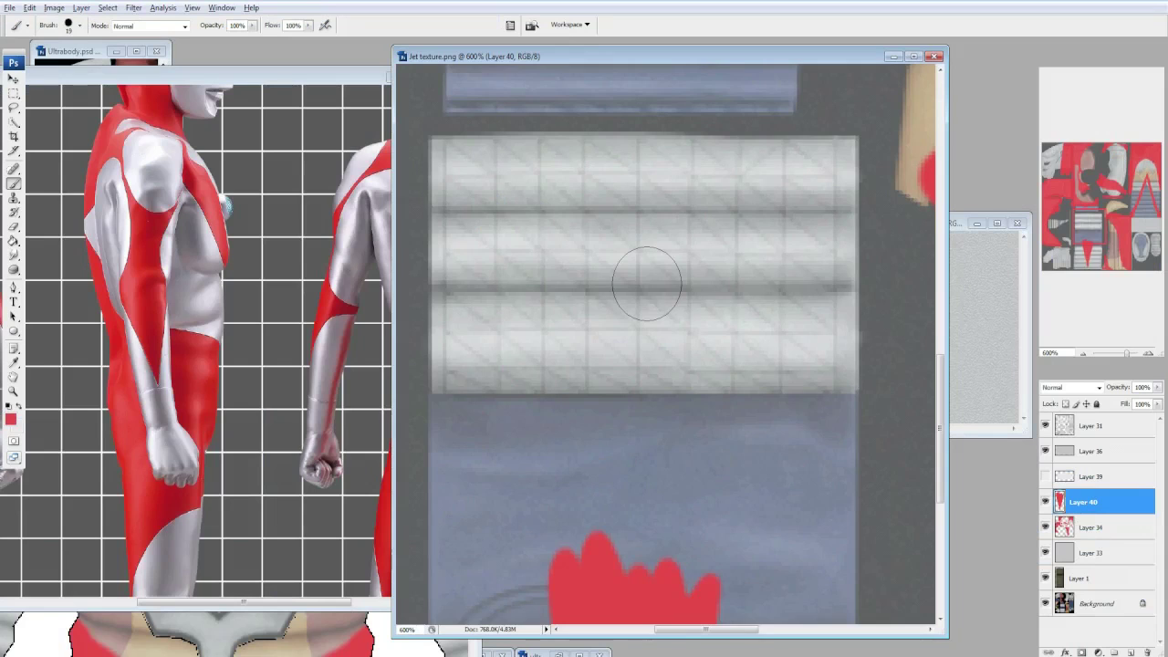
mouse_move(578, 164)
left_mouse_down()
mouse_move(580, 415)
mouse_move(675, 402)
mouse_move(693, 183)
left_mouse_up()
key("ctrl+z")
mouse_move(691, 125)
left_mouse_down()
mouse_move(649, 153)
mouse_move(596, 137)
left_mouse_up()
scroll(656, 292, "up", 2)
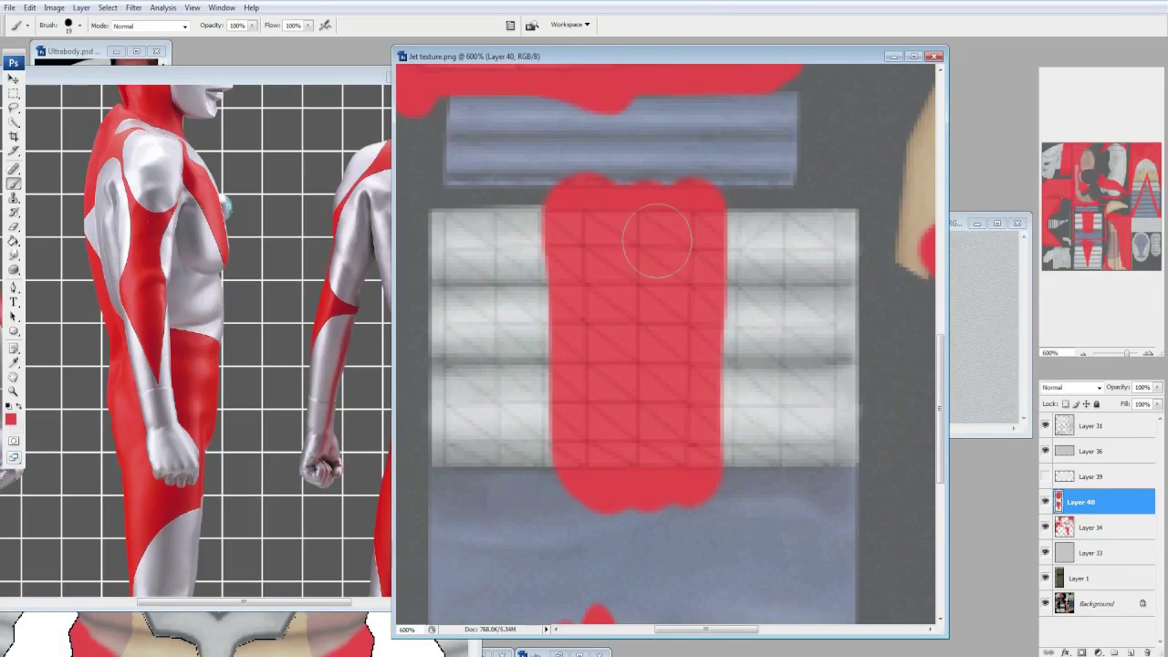
right_click(1080, 502)
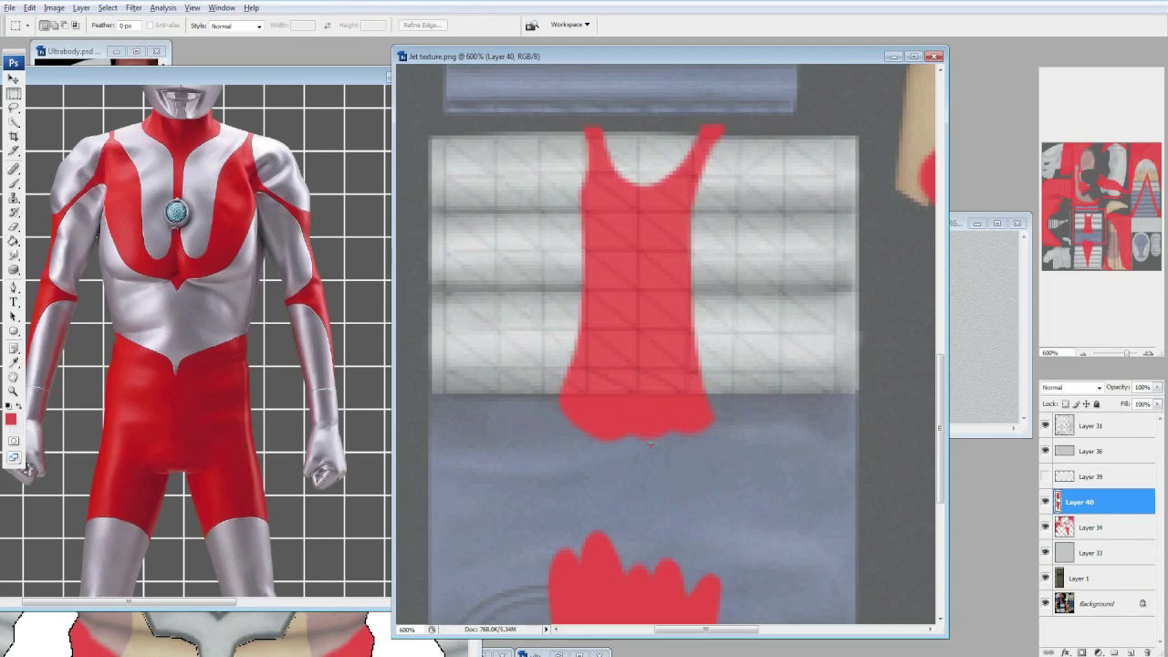
right_click(653, 159)
left_click(690, 313)
right_click(716, 272)
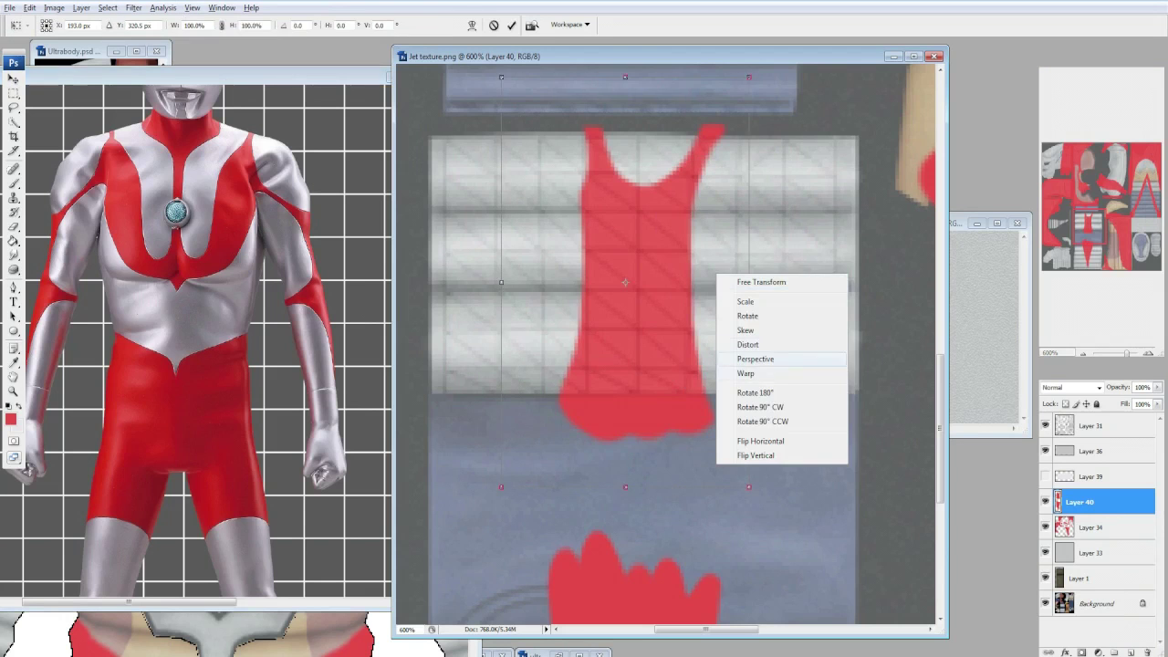
left_click(743, 360)
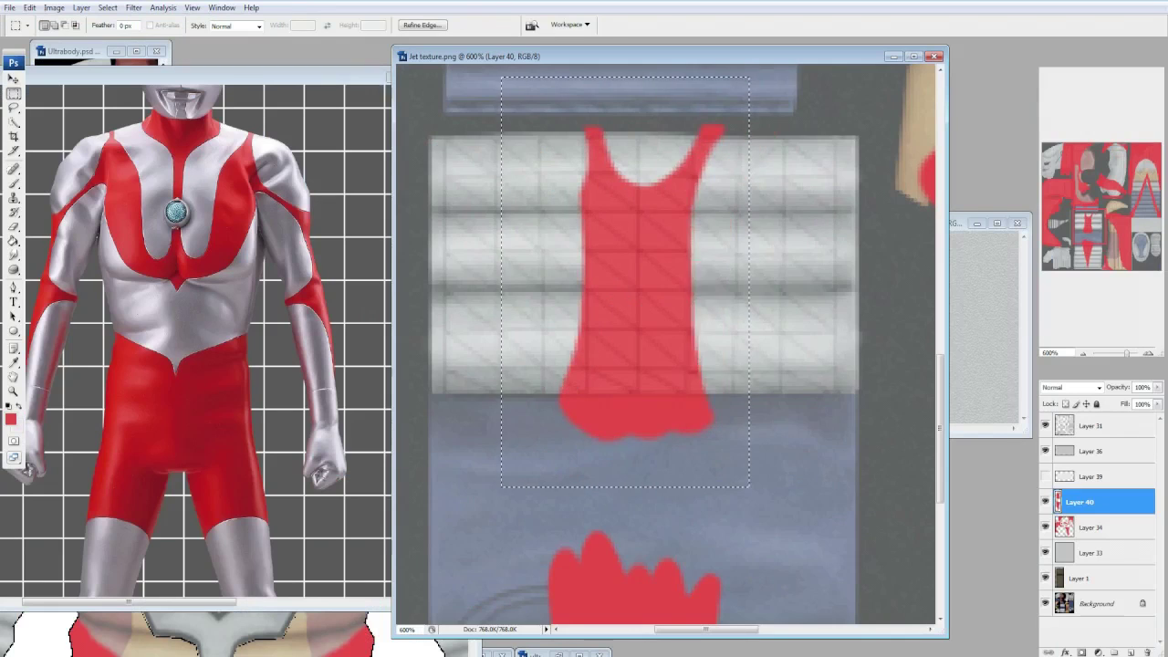
right_click(667, 167)
left_click(705, 322)
right_click(676, 244)
left_click(704, 331)
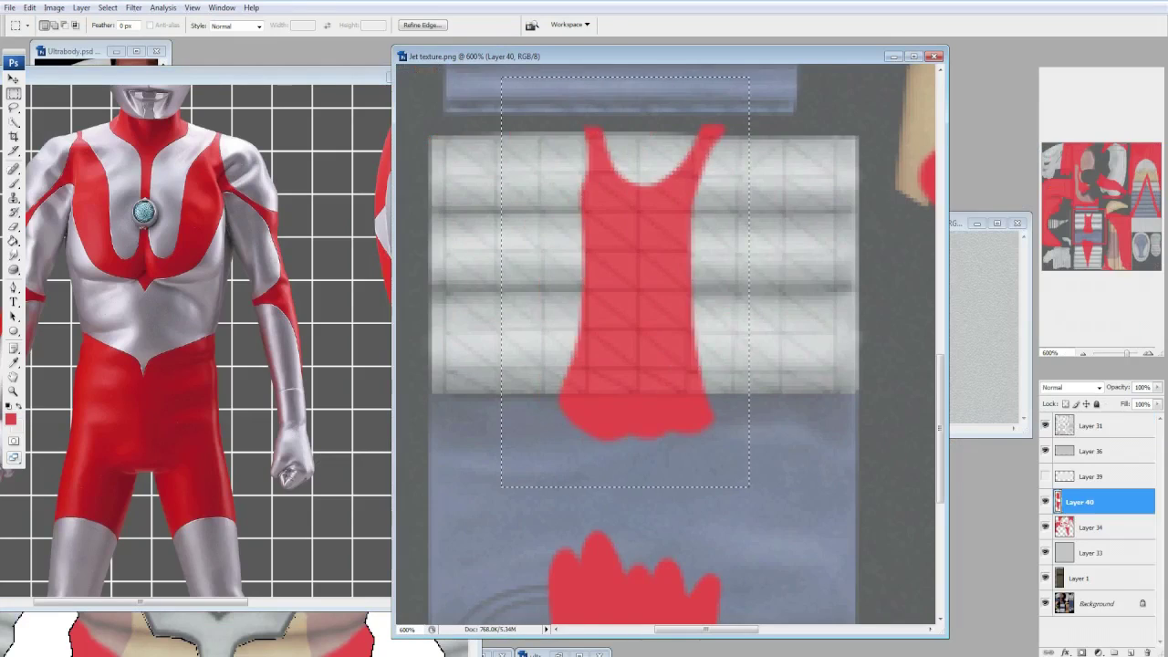
Transform the red arm band so its notched end shifts left, and extend its right prong upward with a 7 px Brush.
right_click(665, 292)
left_click(702, 363)
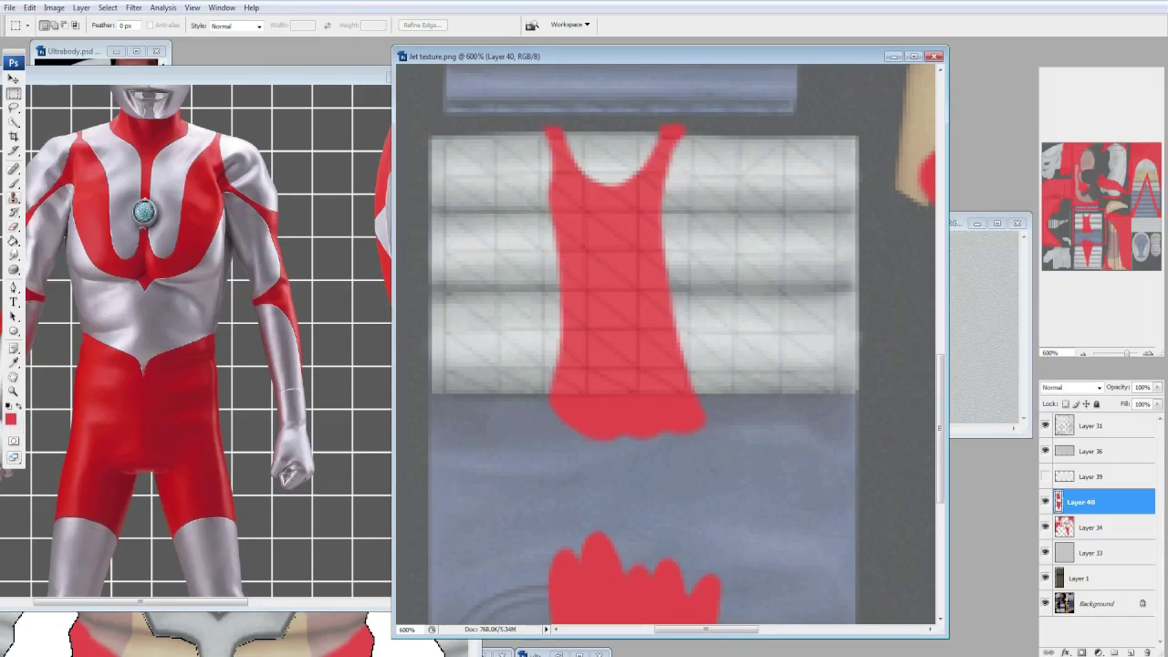
type("7")
key("Return")
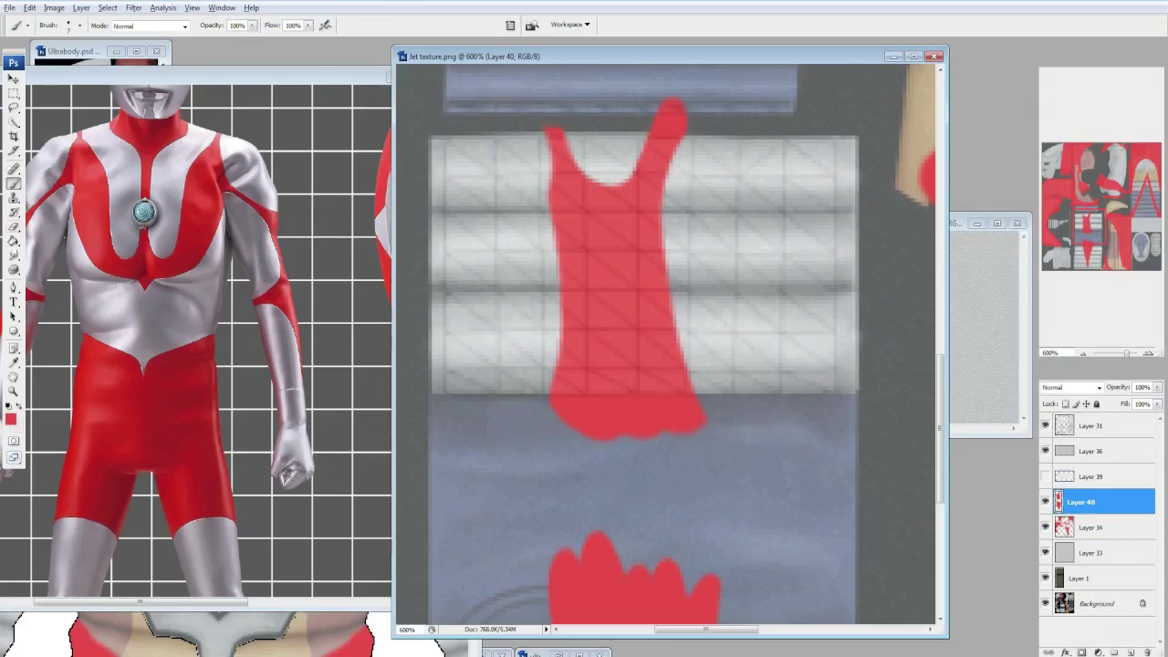
Straighten the red arm band's sides with a 19 px Eraser against the Ultraman reference, fill its top notch shallower, and save the texture.
type("e19")
key("Return")
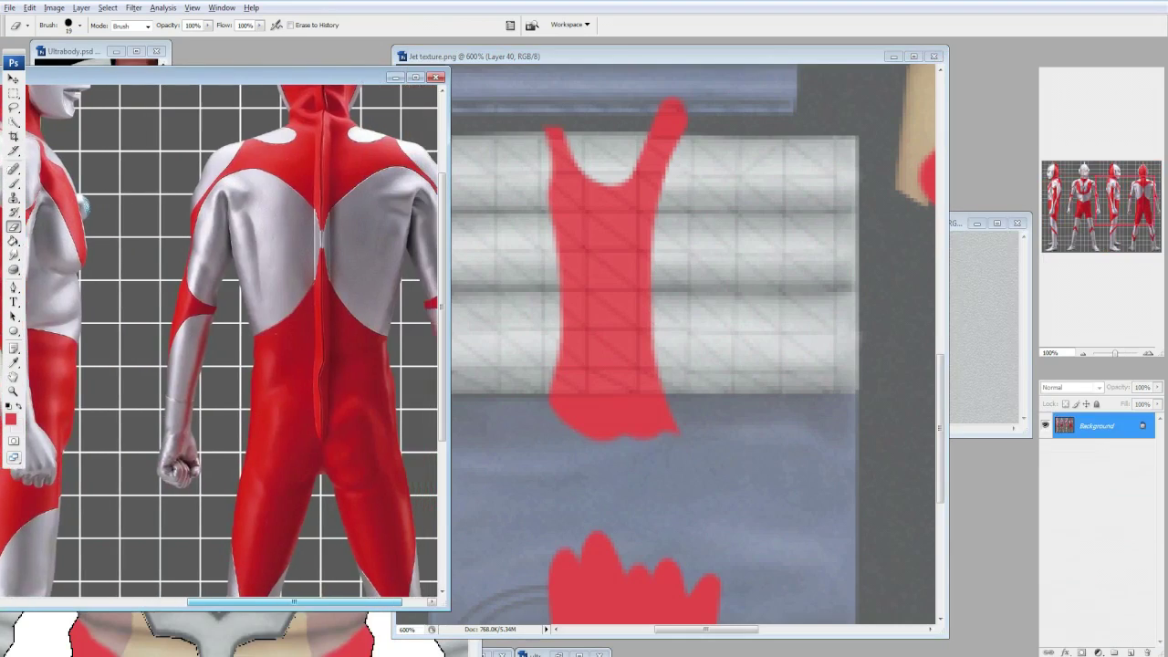
left_click(503, 129)
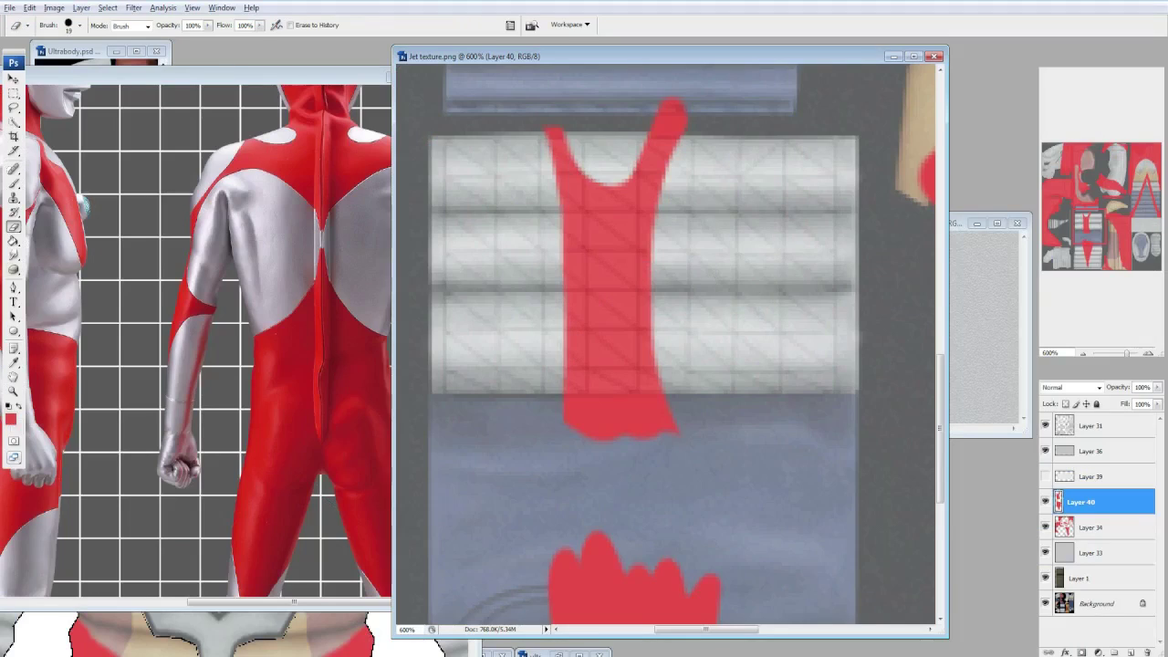
key("ctrl+s")
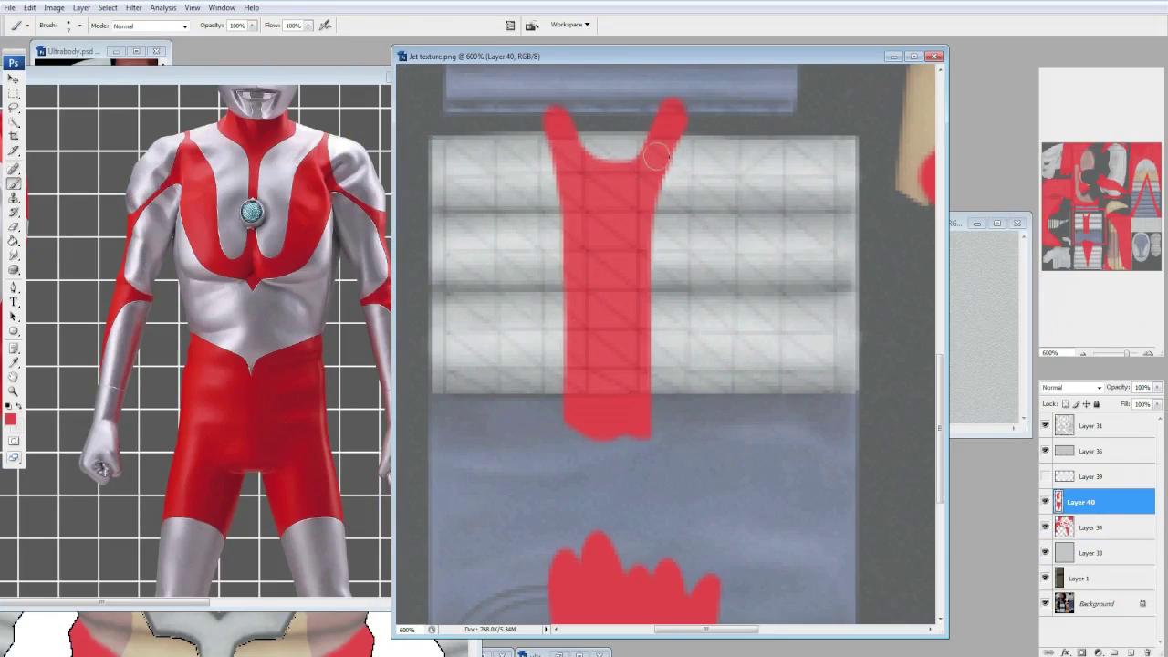
right_click(1081, 501)
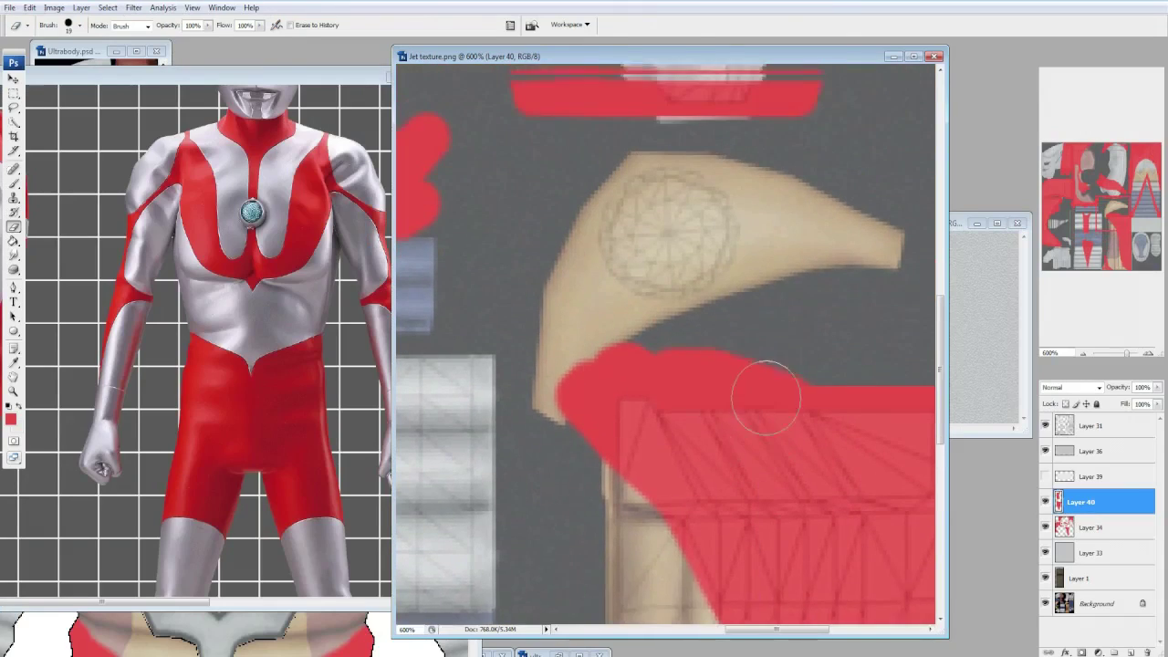
Erase the red overlapping the area beneath the tan shoulder piece on Layer 34, and add a new layer above Layer 40.
scroll(764, 396, "up", 1)
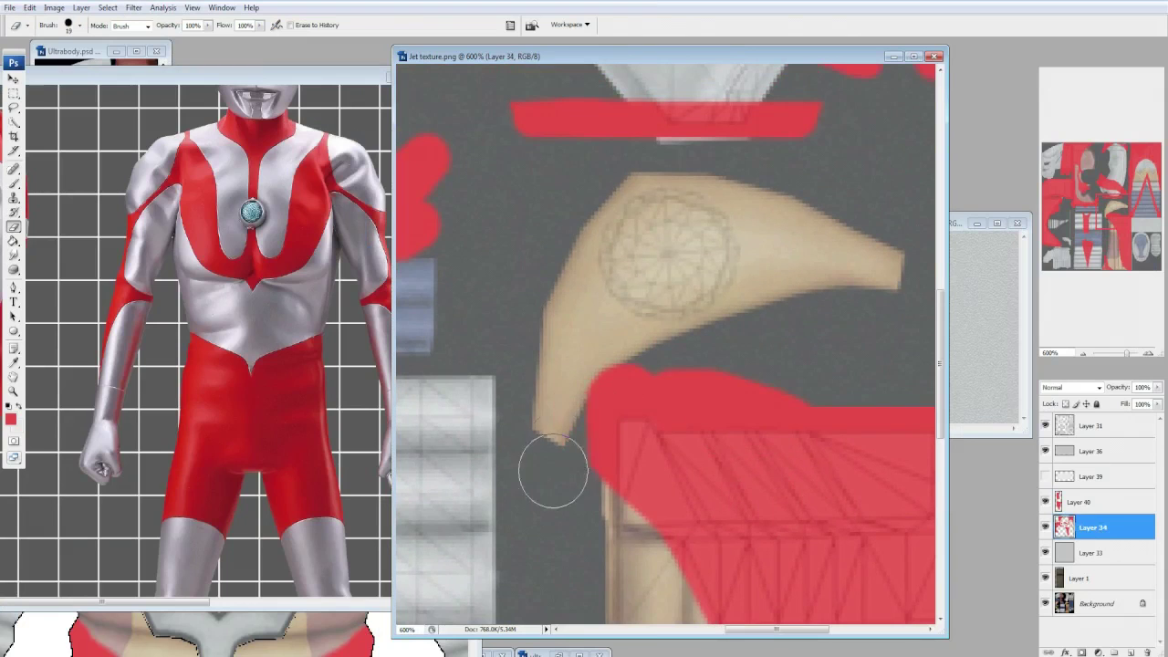
scroll(816, 334, "up", 1)
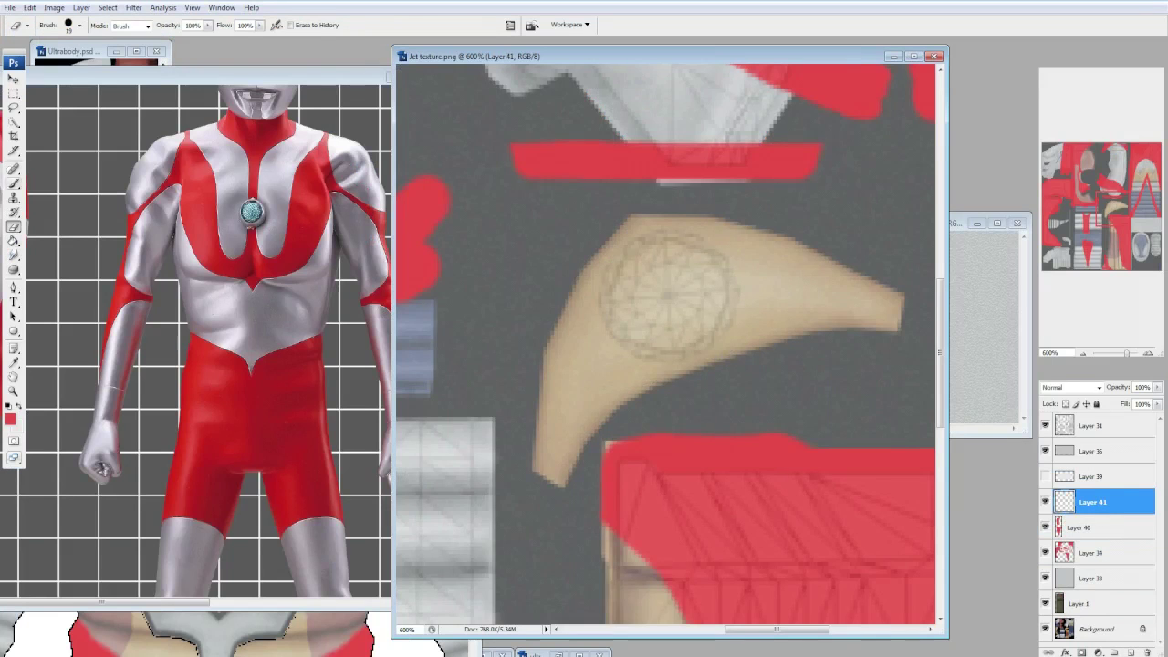
Try vertical red strokes across the tan shoulder piece's circle on Layer 41 with a 5 px Brush.
left_click(73, 24)
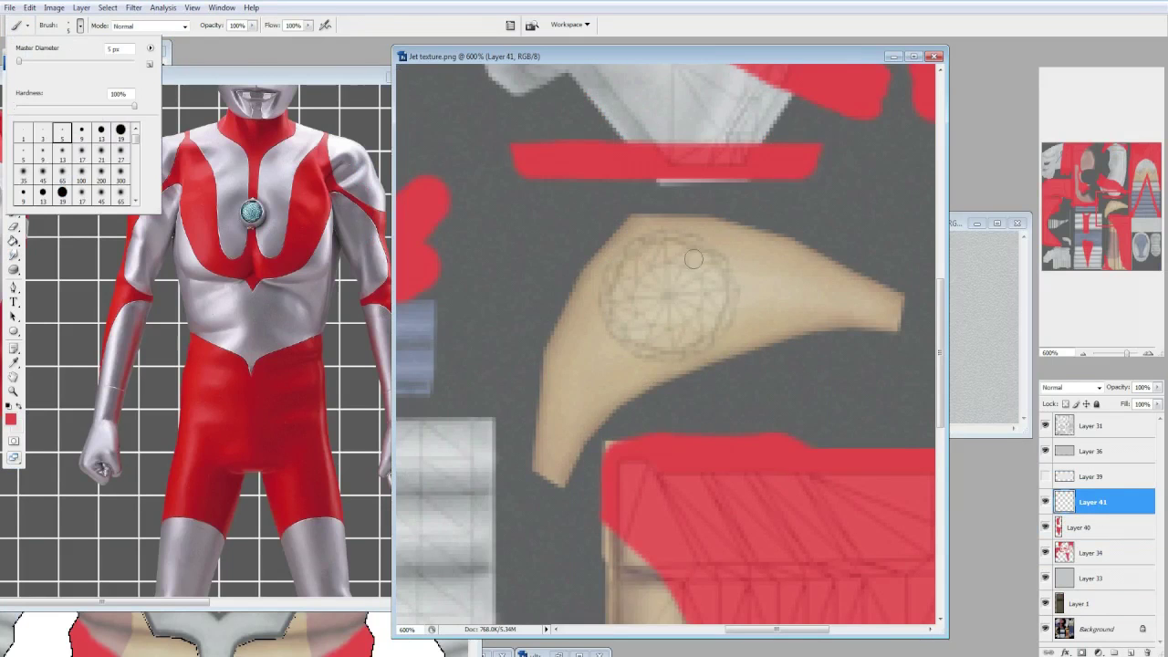
left_click_drag(693, 228, 694, 355)
left_click_drag(634, 223, 634, 360)
right_click(1094, 502)
left_click(1090, 278)
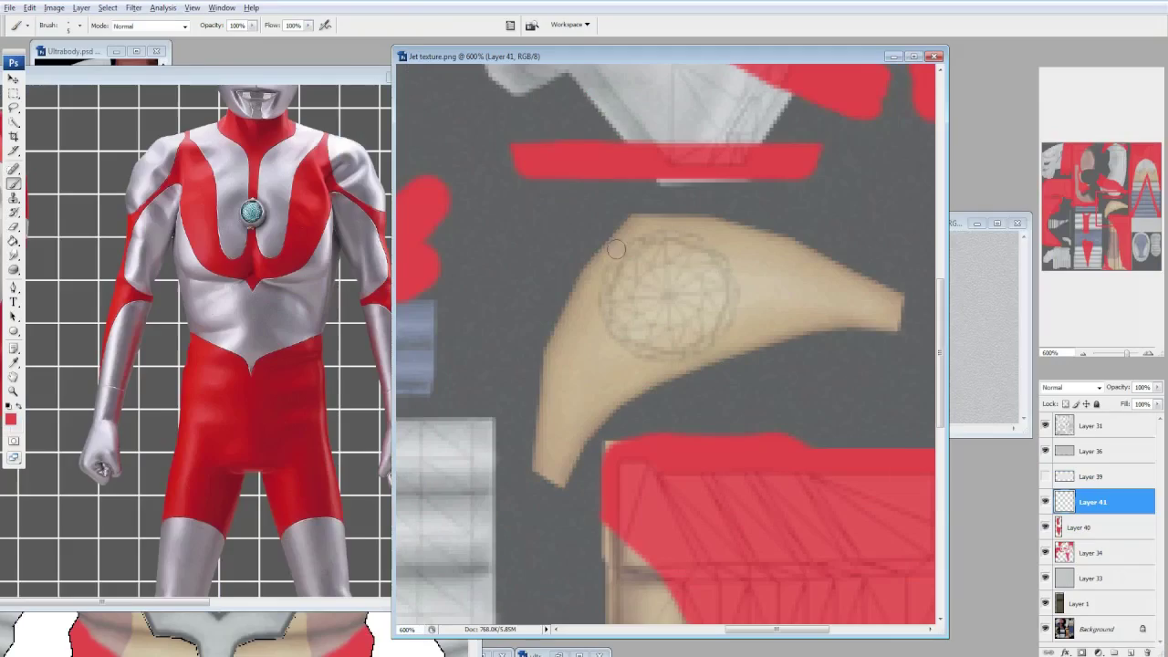
Try a curved red stroke and horizontal red bars on the shoulder circle with a 3 px Brush, saving the texture for each test.
left_click(73, 25)
double_click(53, 134)
left_click_drag(692, 248, 690, 334)
key("ctrl+s")
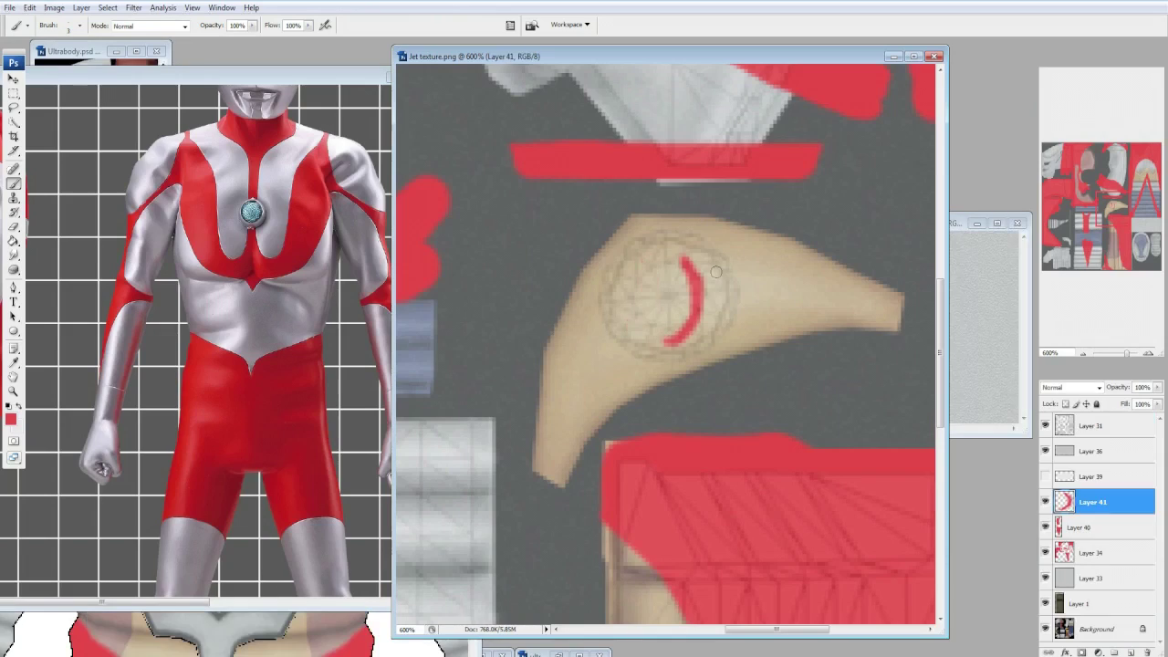
key("ctrl+z")
left_click_drag(695, 253, 688, 326)
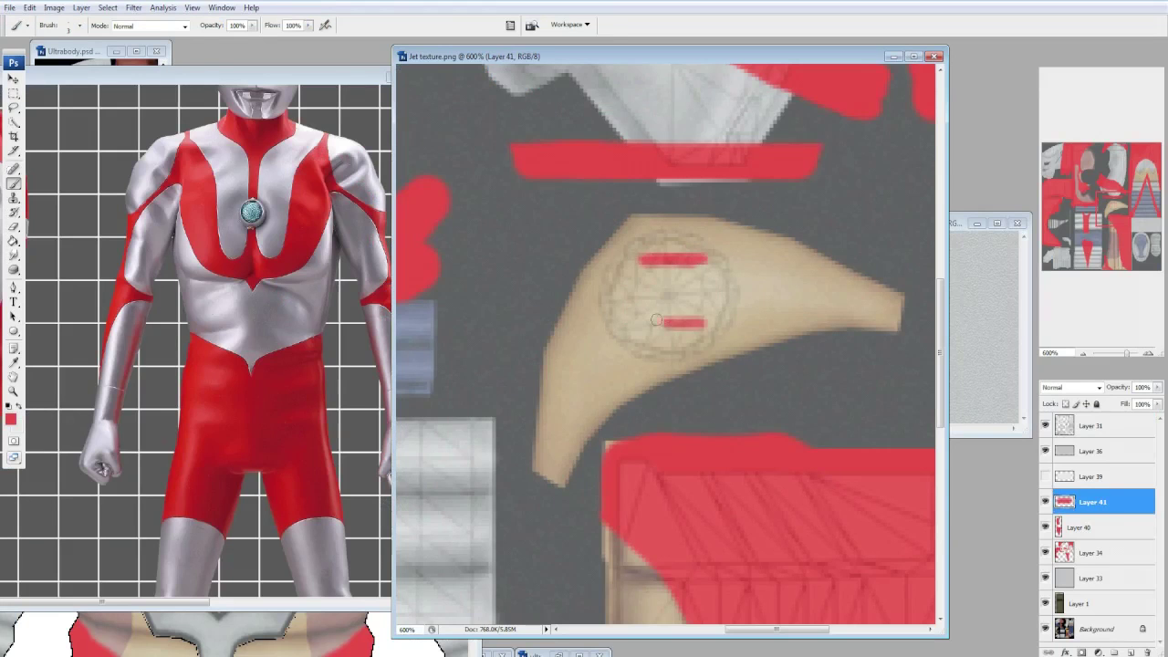
key("ctrl+s")
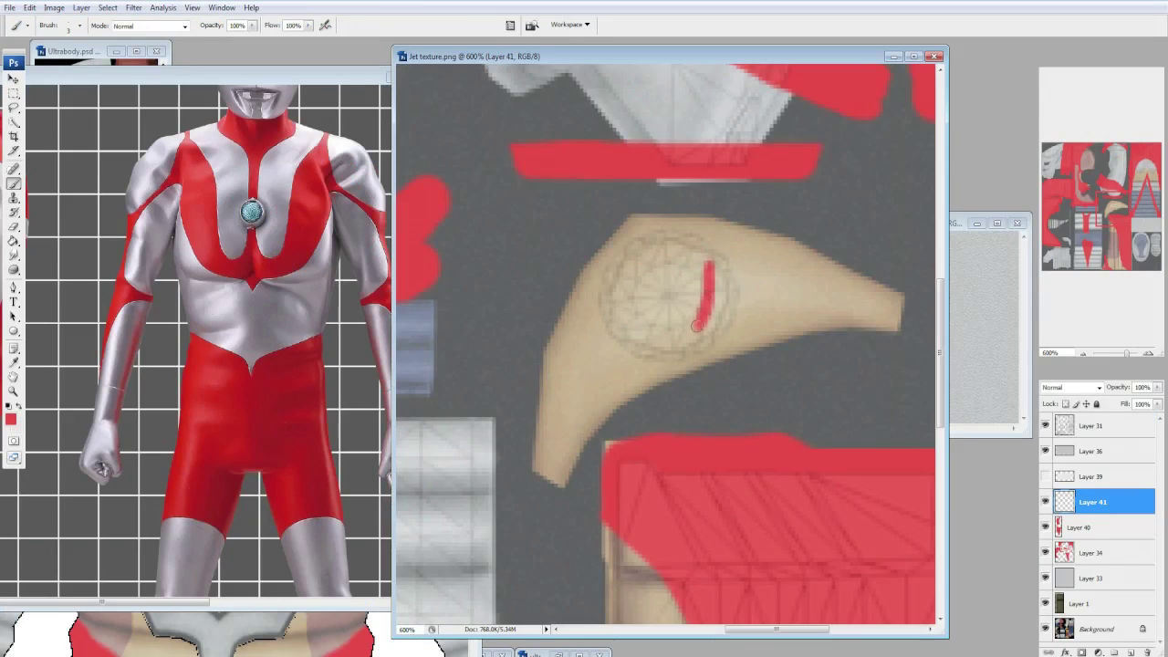
Paint a curved red wedge from the shoulder circle's lower middle to its upper right, saving the texture and checking it on Jet Jaguar.
key("ctrl+s")
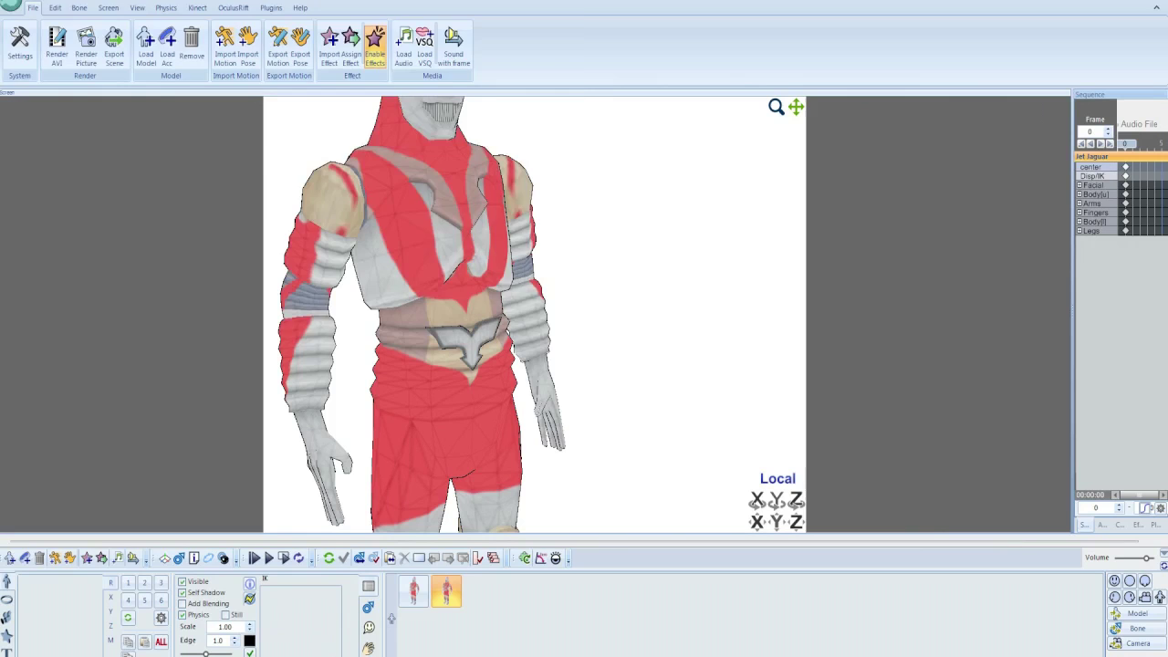
key("alt+Tab")
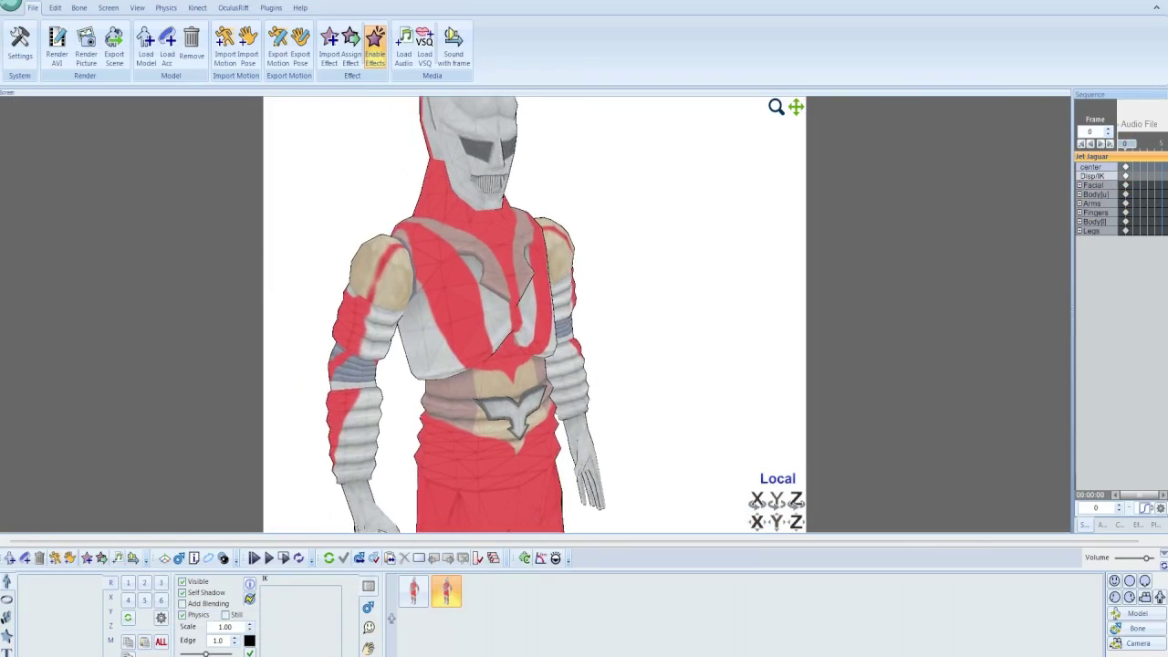
key("alt+Tab")
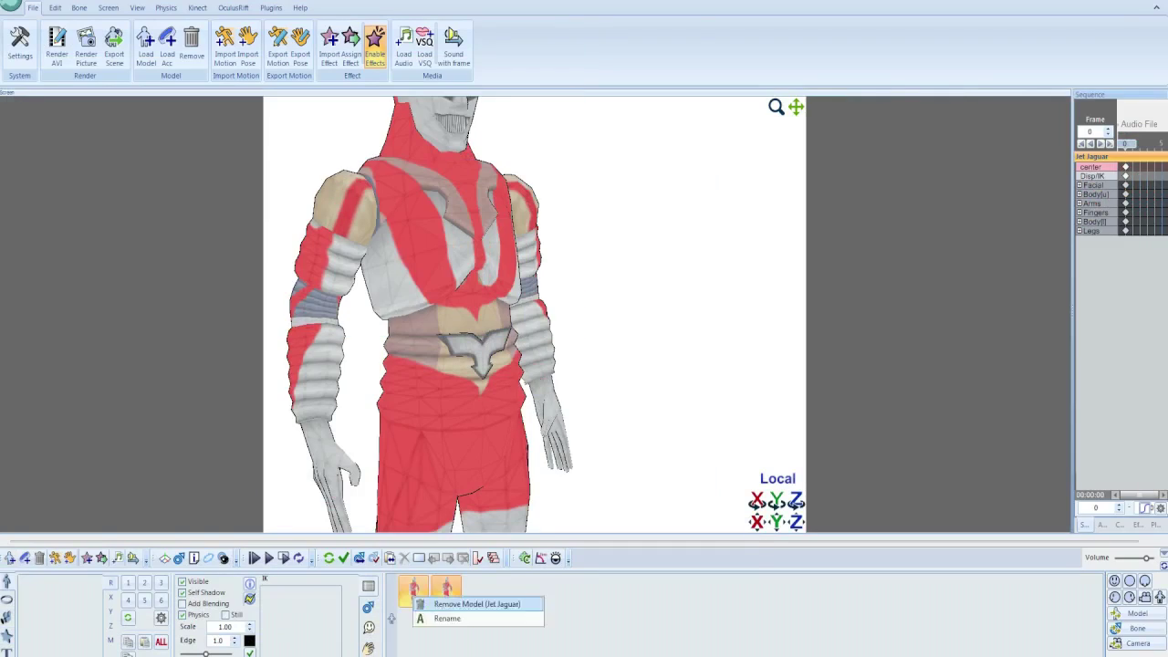
key("alt+Tab")
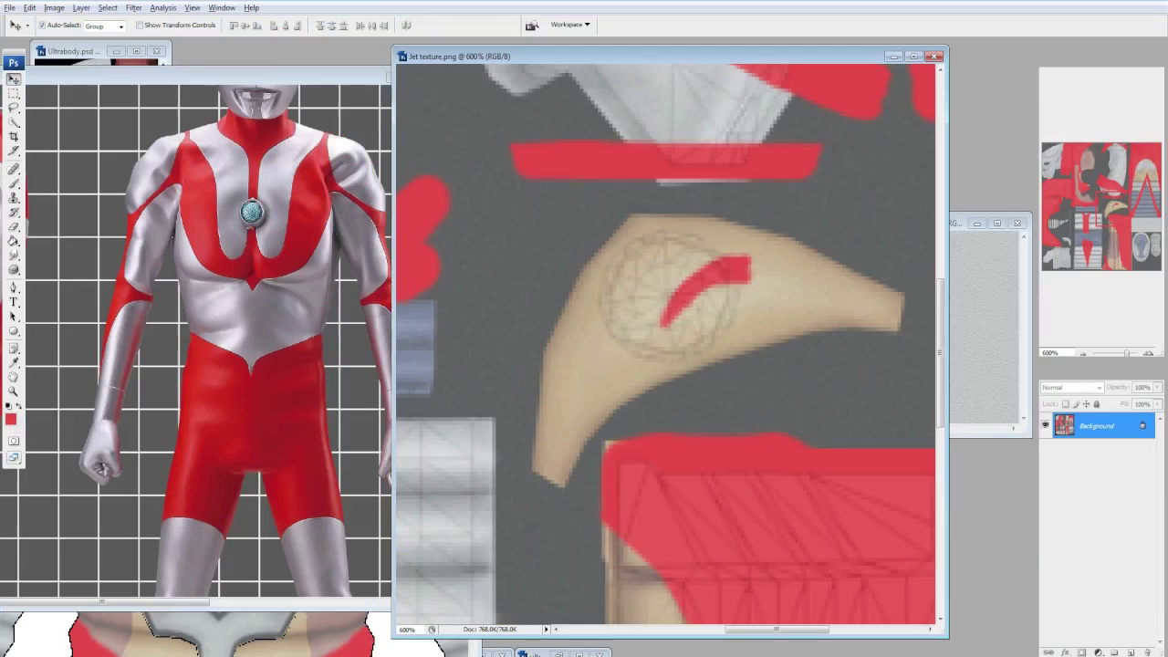
Add a new layer above the red wedge and paint white shoulder markings around the circle, checking them on Jet Jaguar.
key("bracketright")
key("ctrl+shift+alt+n")
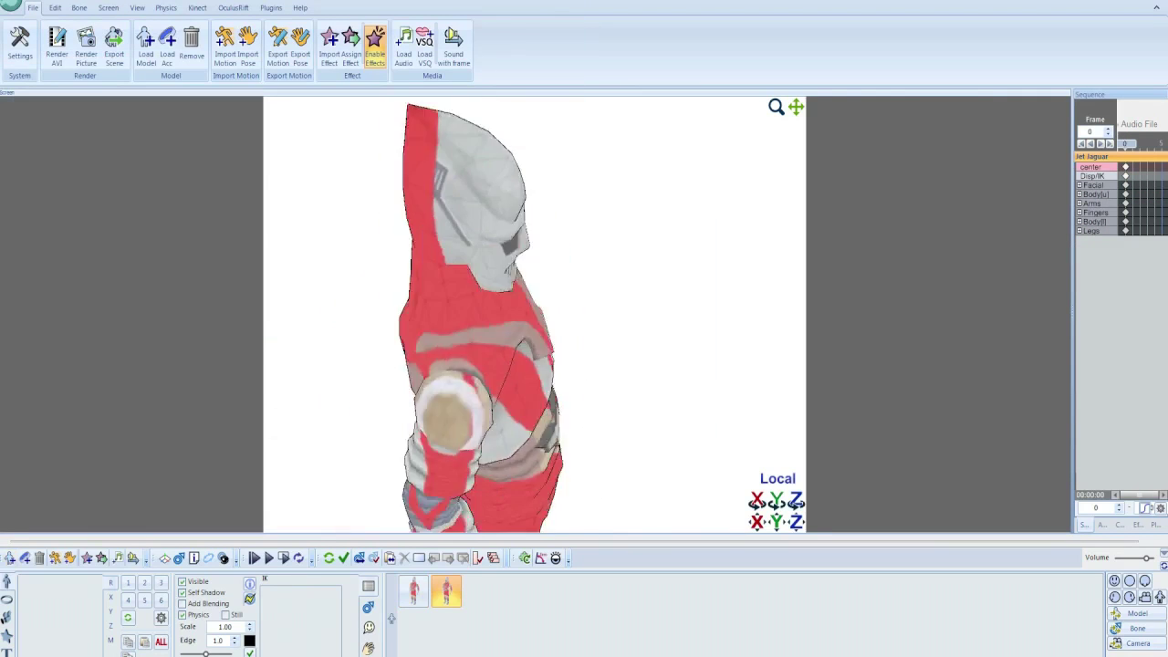
key("alt+Tab")
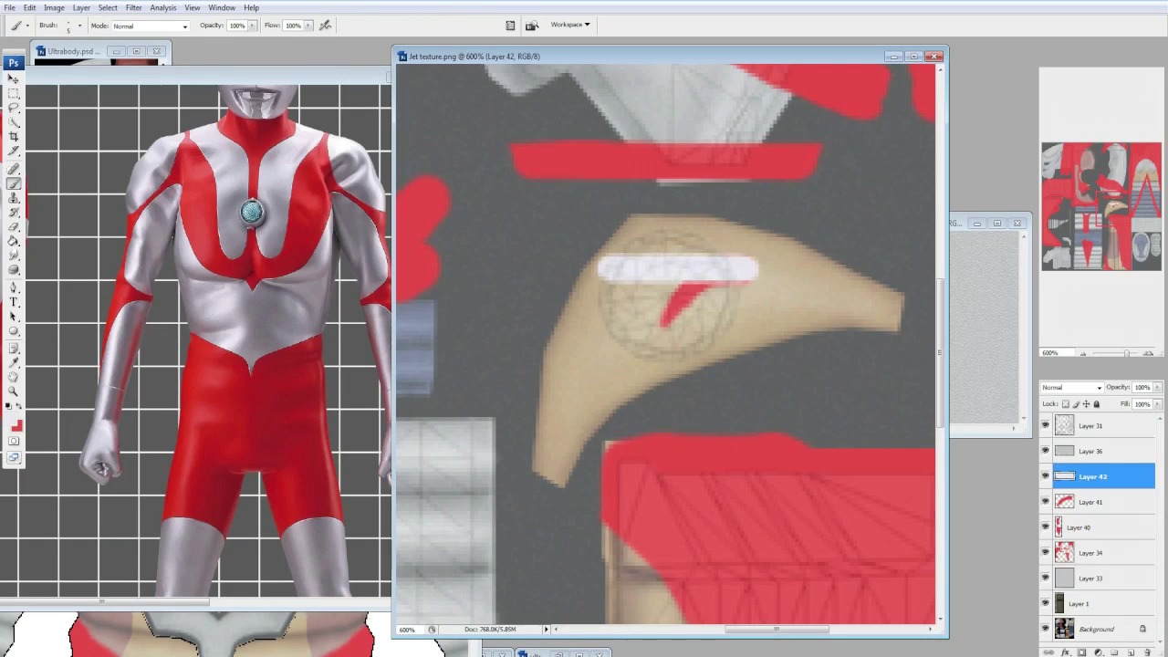
Rotate the white stripe on Layer 42 diagonally across the tan shoulder piece with Free Transform and choose blue as the painting color.
key("ctrl+t")
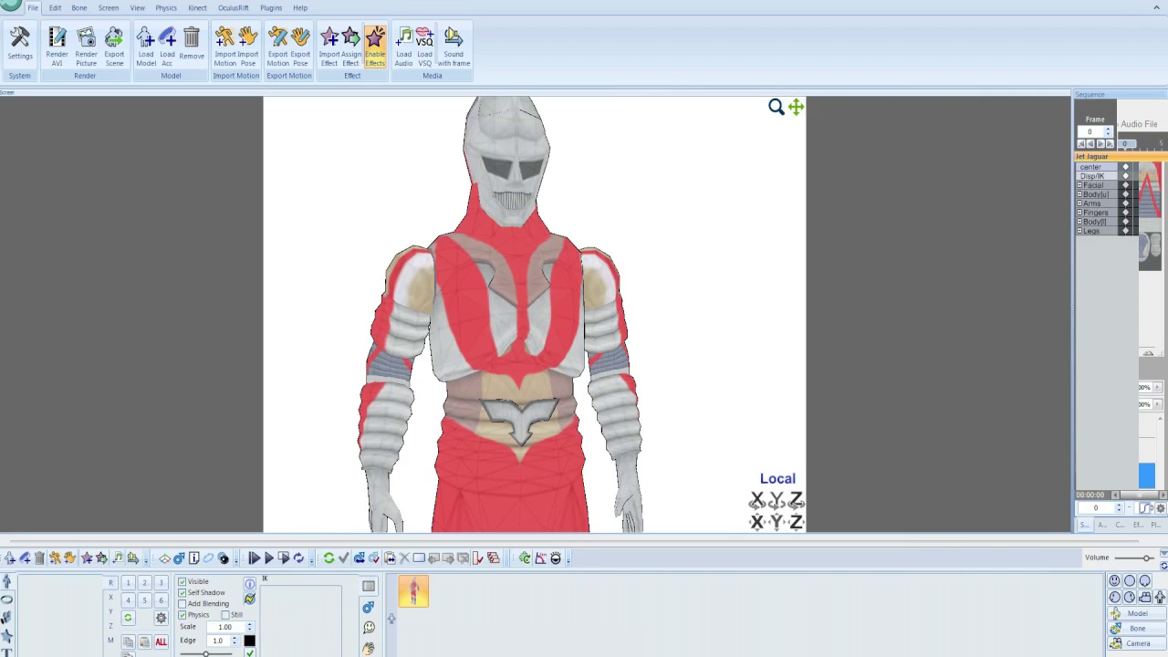
left_click(609, 353)
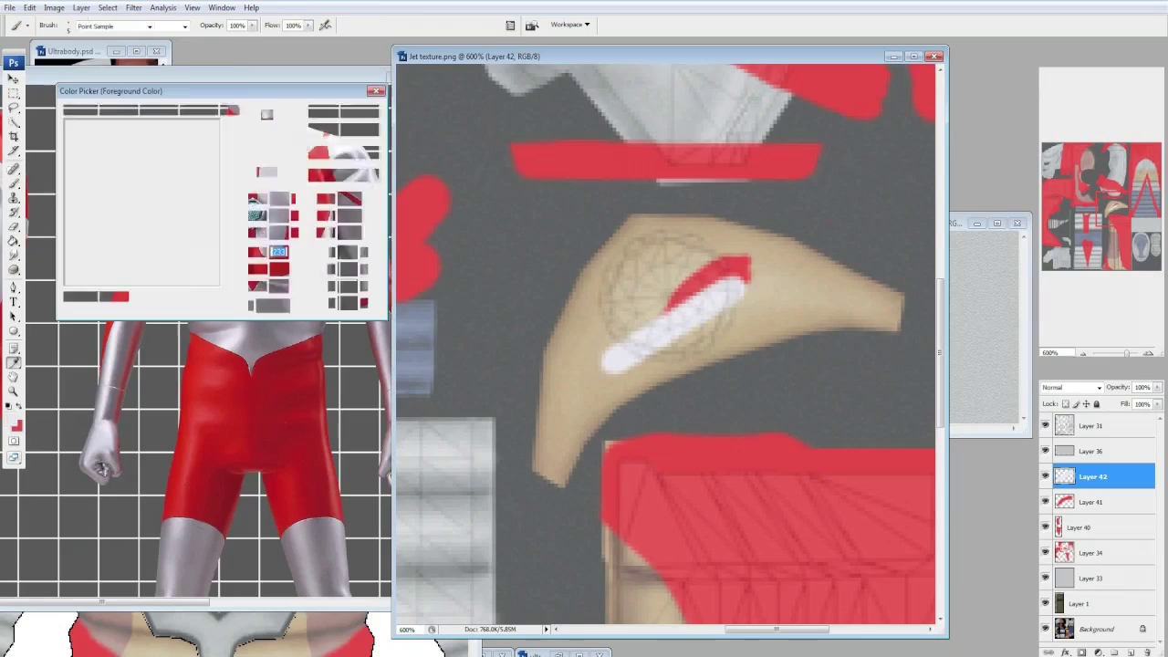
left_click(64, 26)
left_click(651, 340)
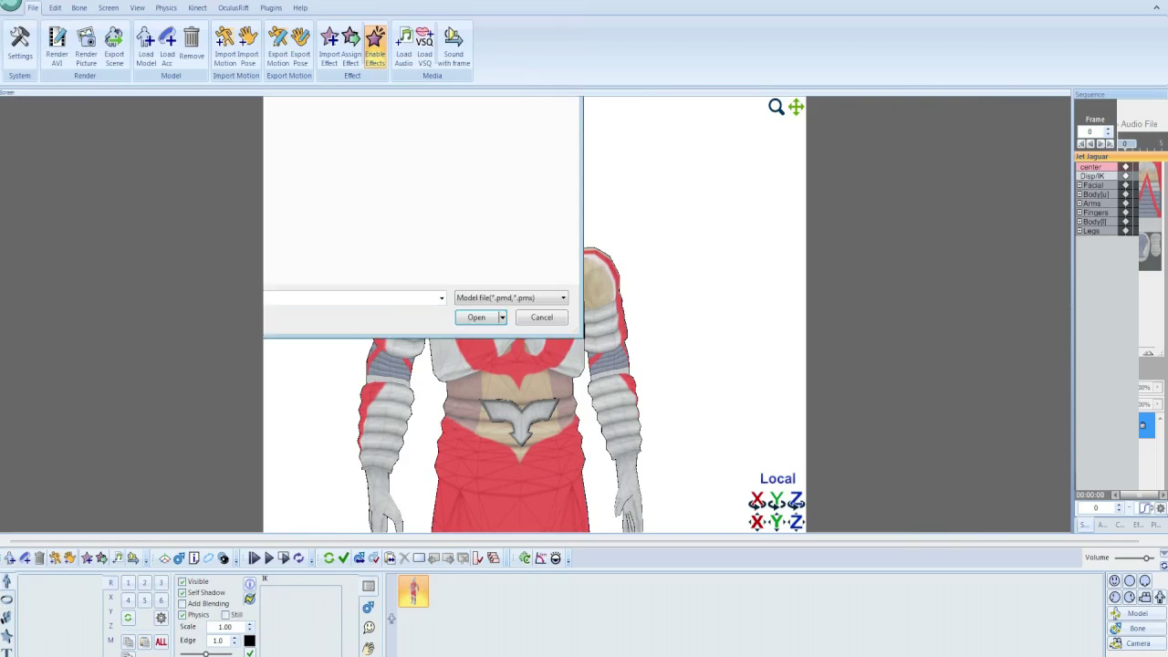
Switch to MikuMikuMoving and reload the Jet Jaguar model to check the shoulder markings.
key("Return")
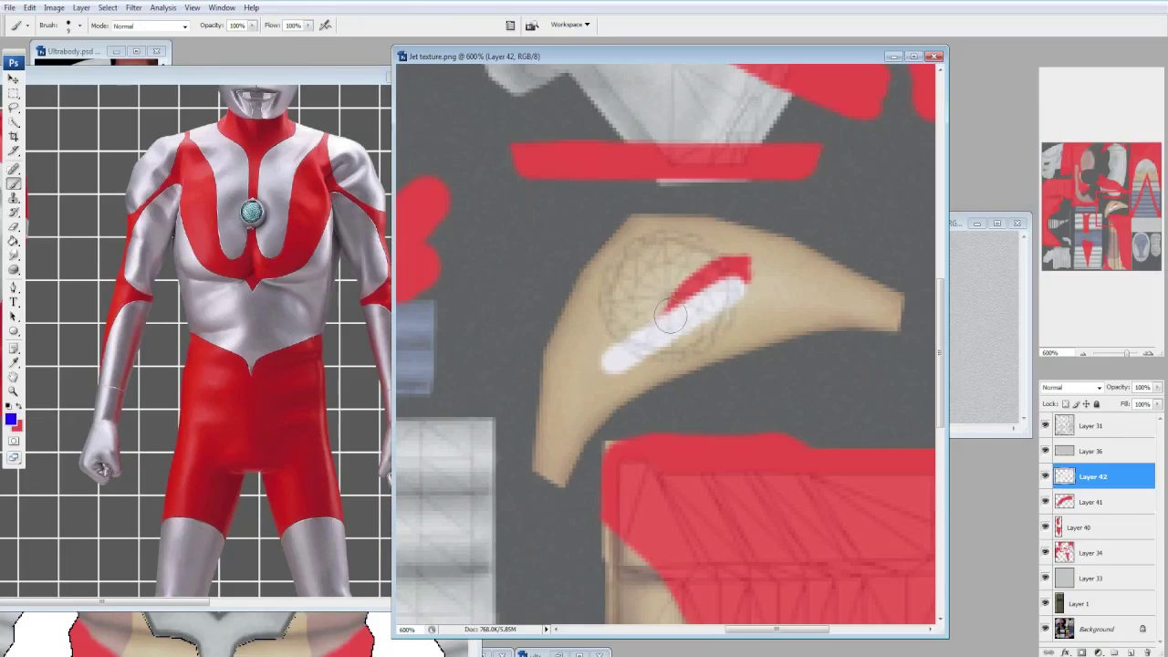
key("alt+Tab")
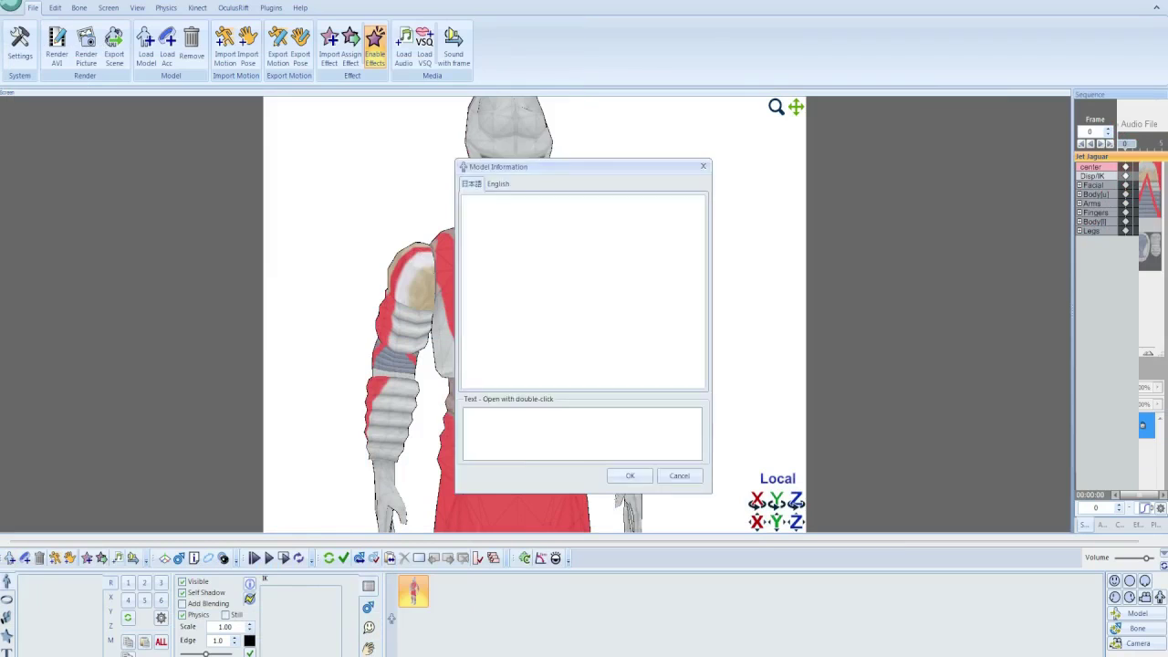
key("Return")
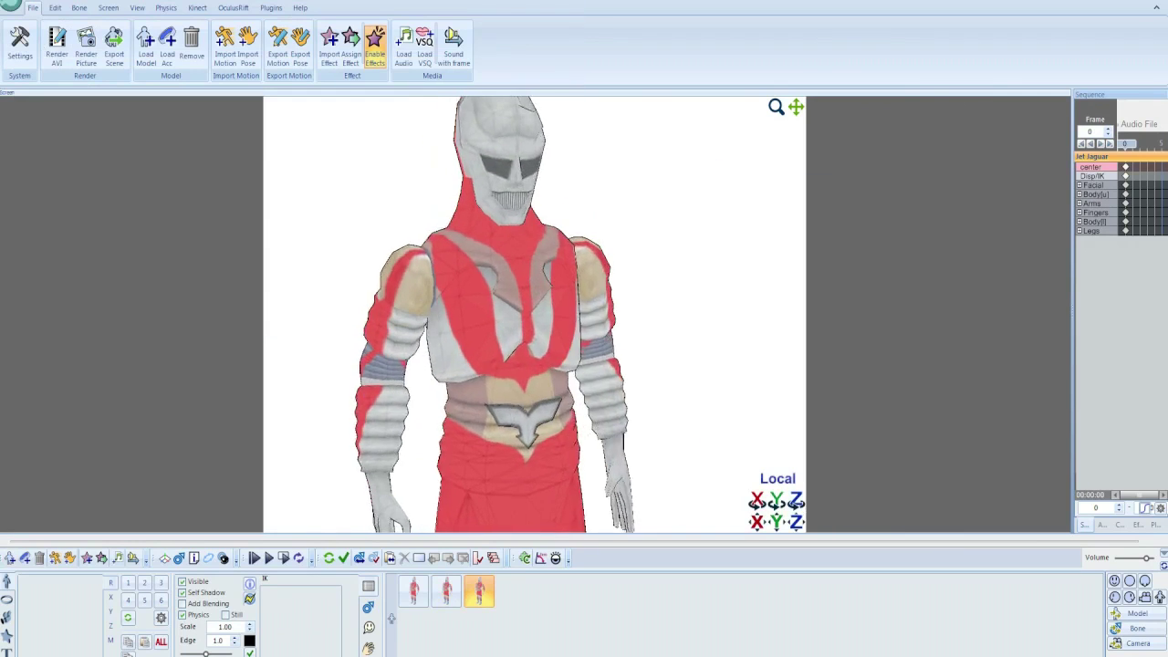
key("Return")
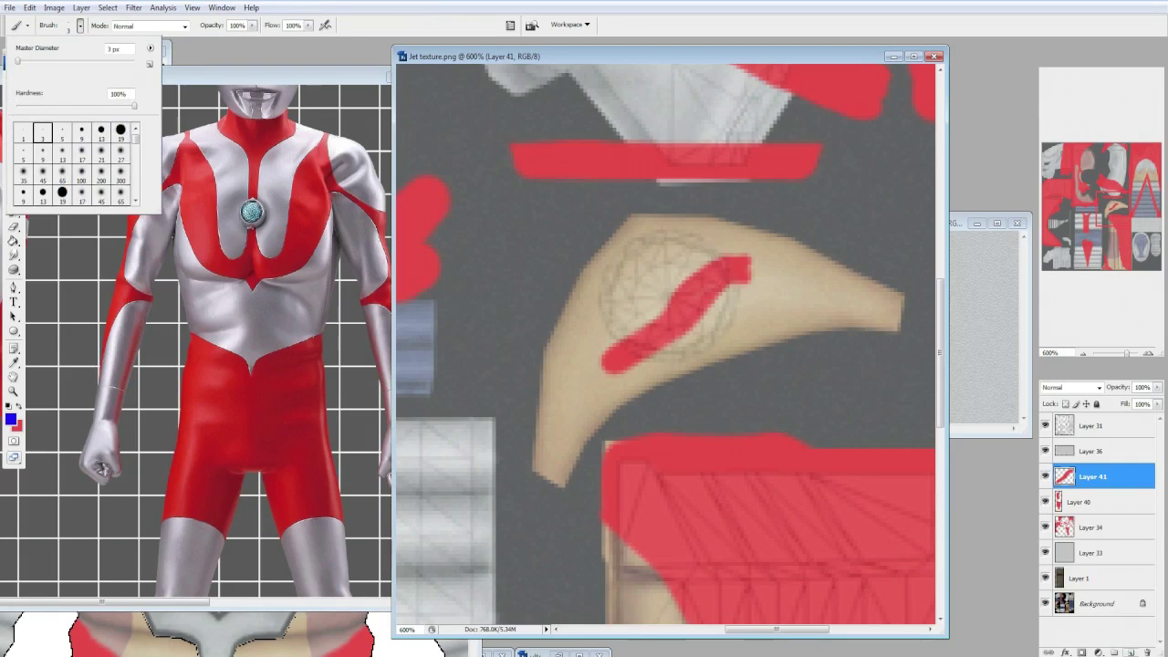
Paint a short blue guide stroke with a 3 px brush on a new layer over the shoulder circle and rotate it to horizontal.
key("ctrl+shift+alt+n")
left_click_drag(701, 235, 653, 258)
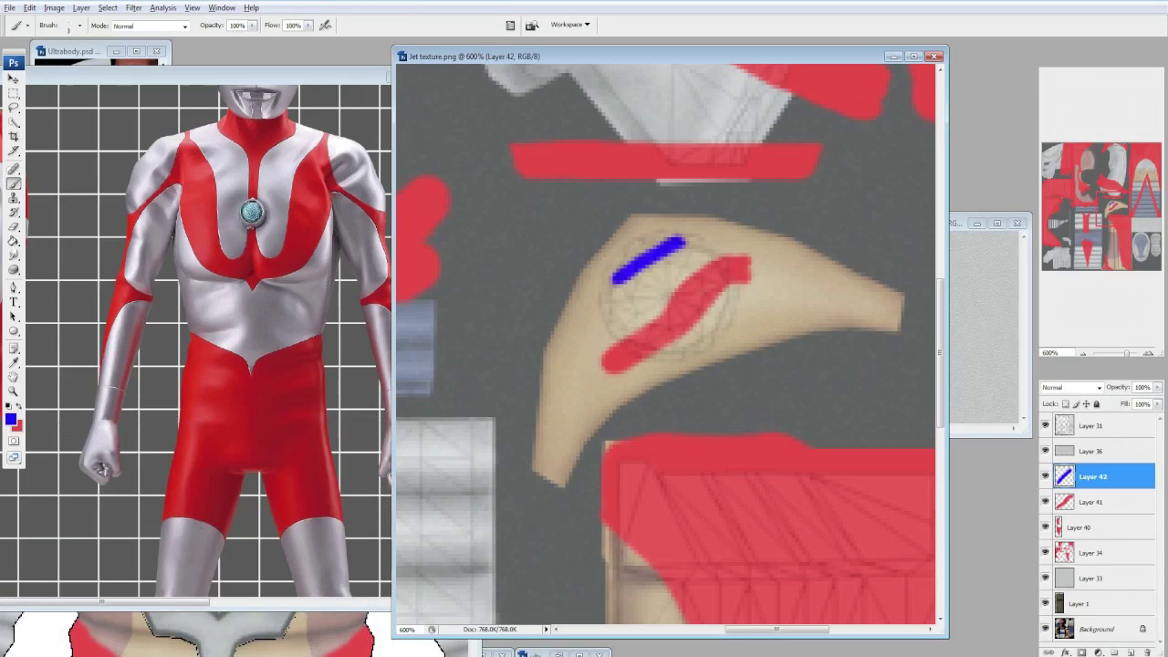
right_click(594, 230)
left_click(638, 344)
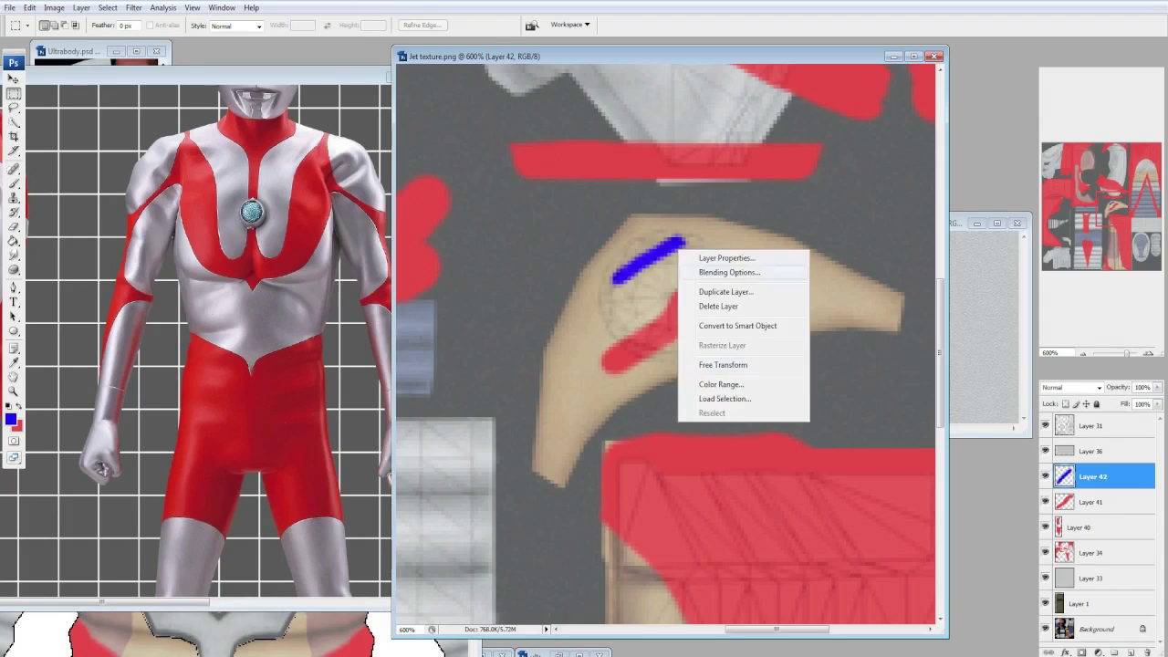
left_click(703, 365)
right_click(1042, 457)
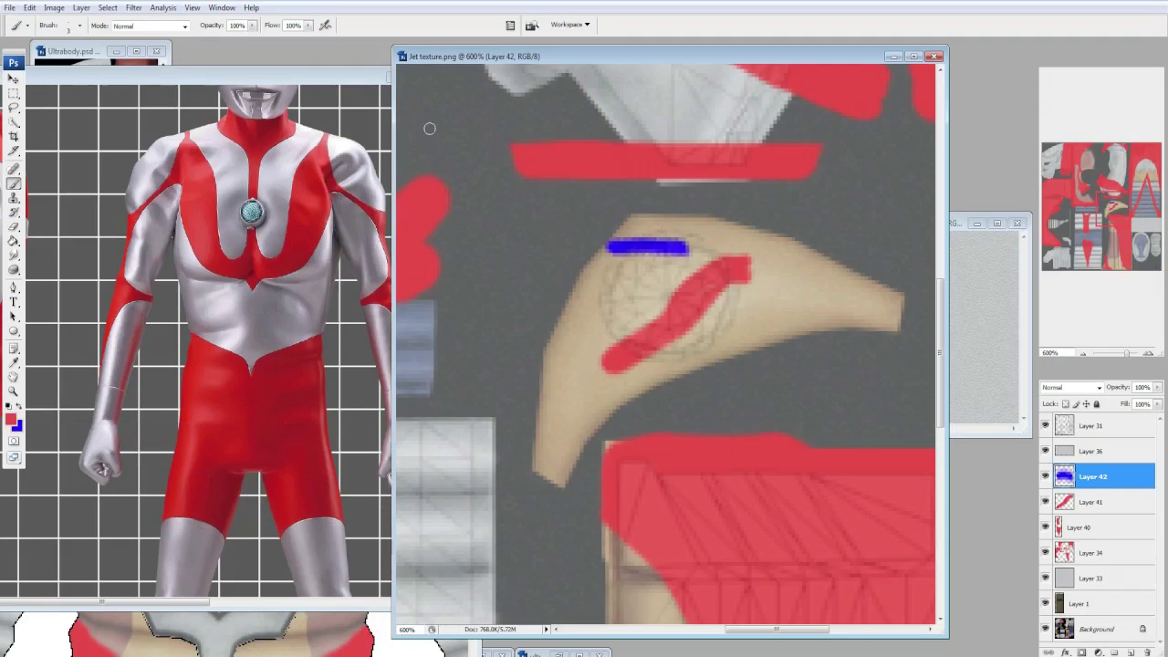
Paint a curved red stroke down from the blue mark on a new layer and replace the old Jet Jaguar model with a reloaded one.
key("bracketright")
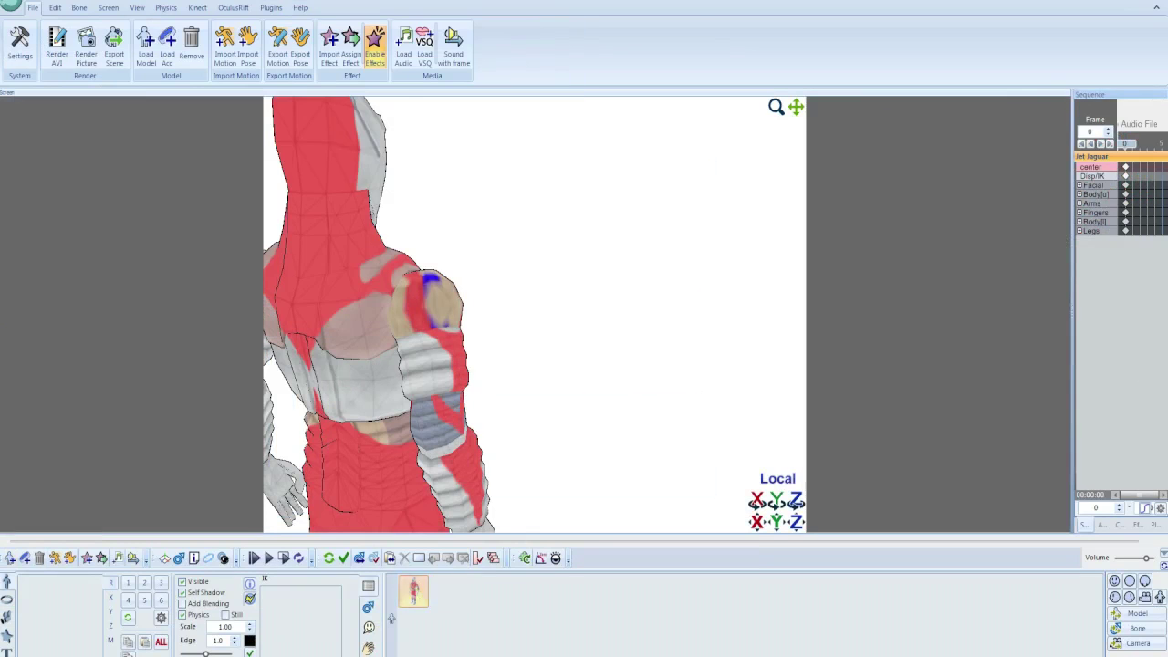
key("Return")
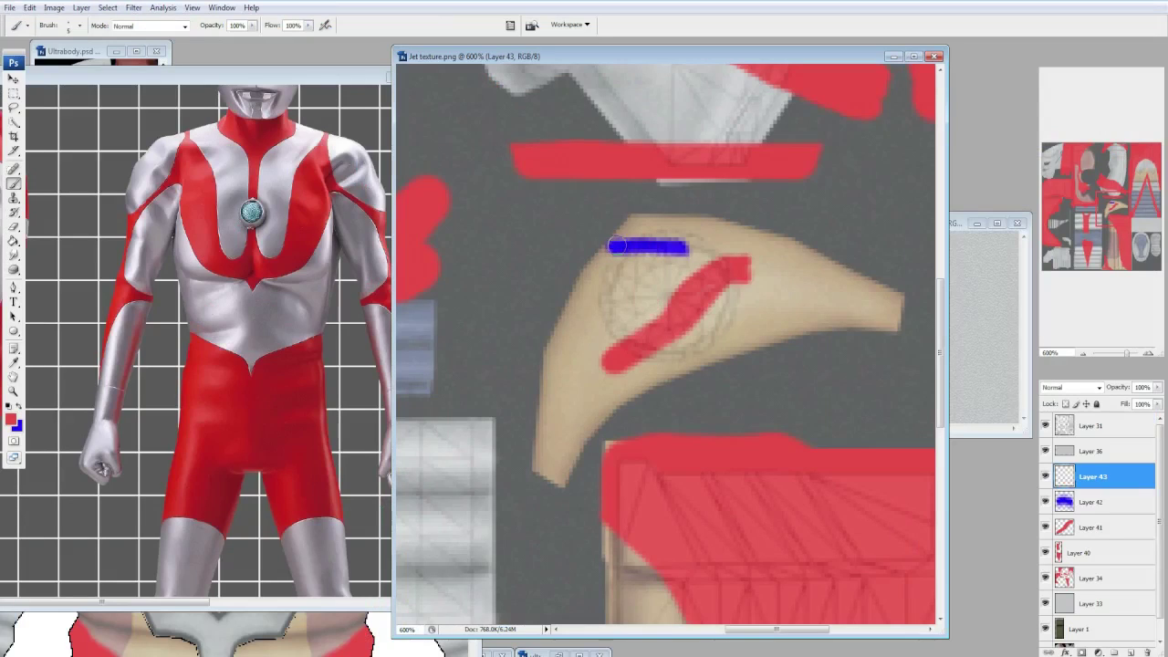
left_click(69, 25)
left_click(623, 246)
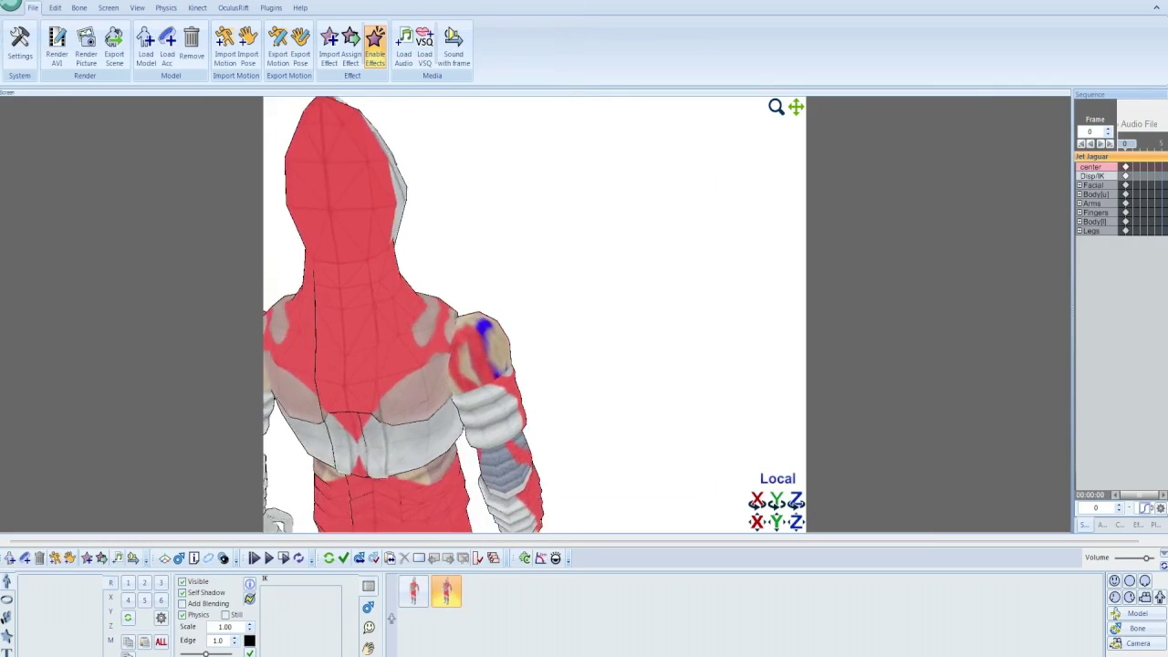
right_click(412, 591)
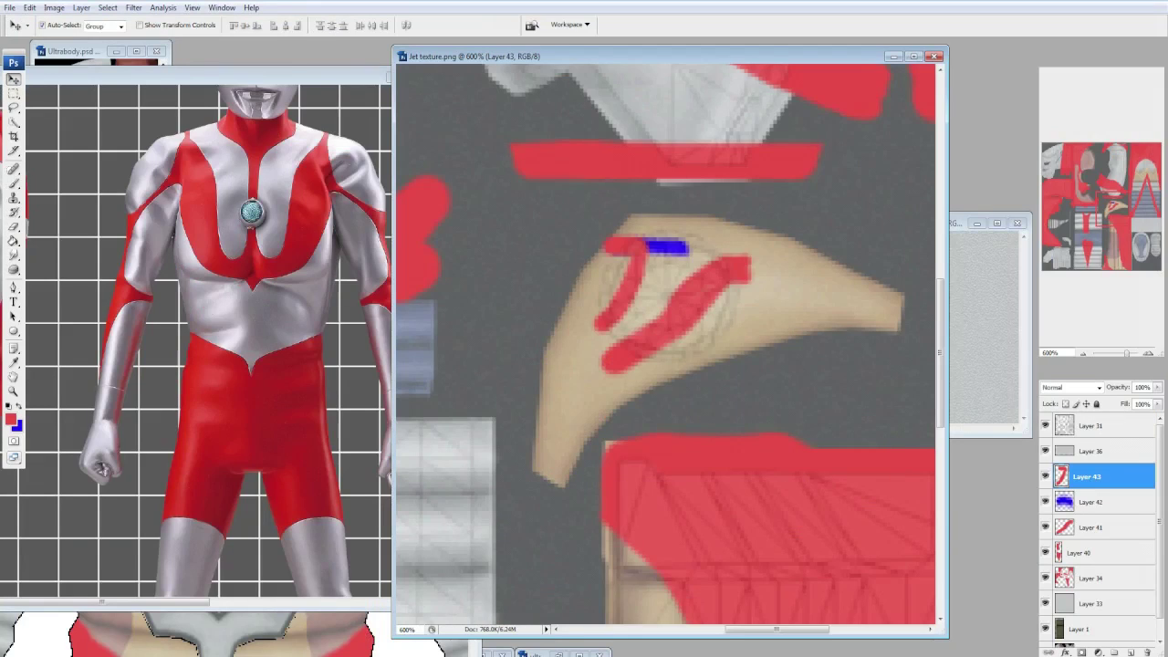
Place a bright green test dot beside the curved red shoulder stroke and reload Jet Jaguar.pmd to locate it on the model.
right_click(1067, 479)
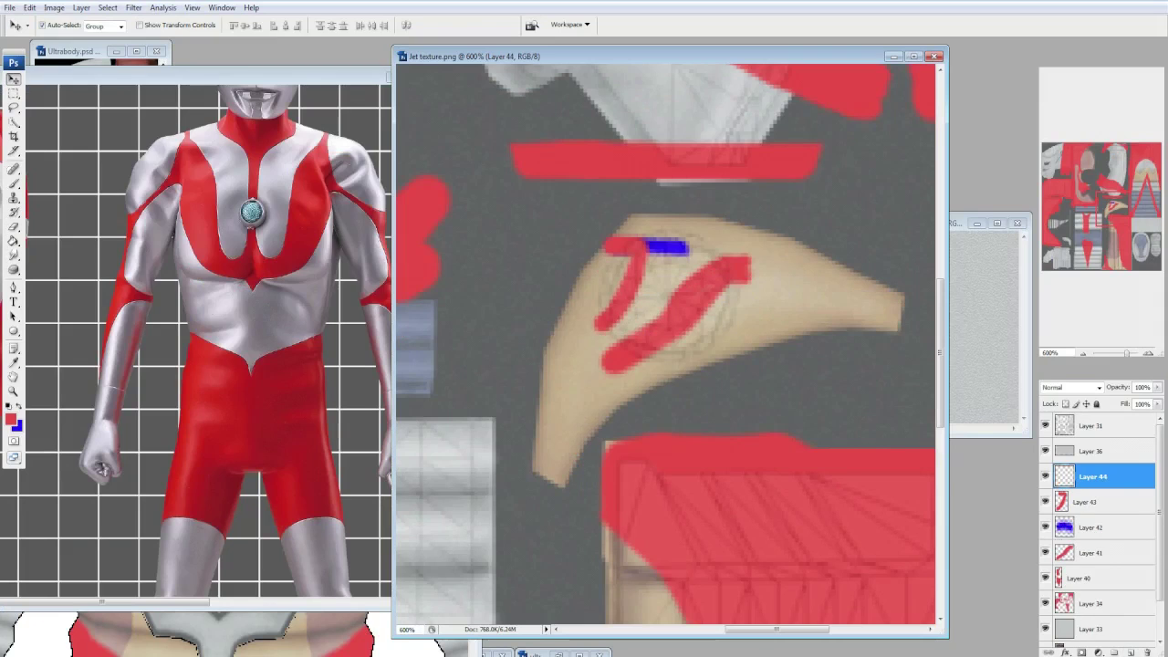
left_click(11, 419)
key("Return")
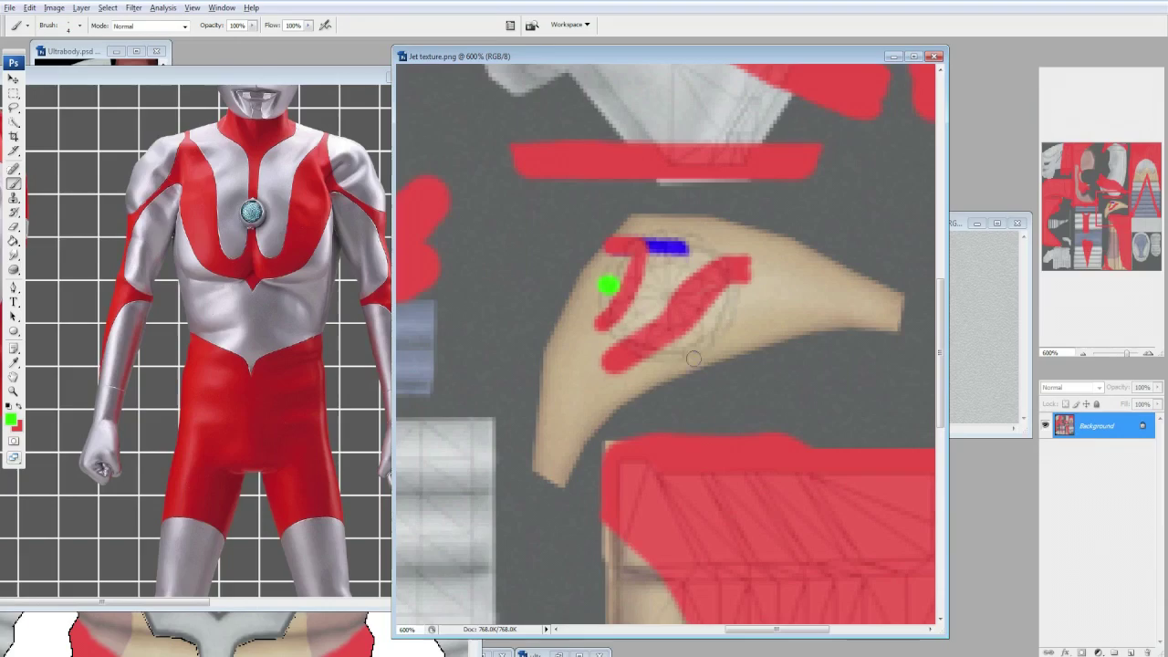
key("alt+Tab")
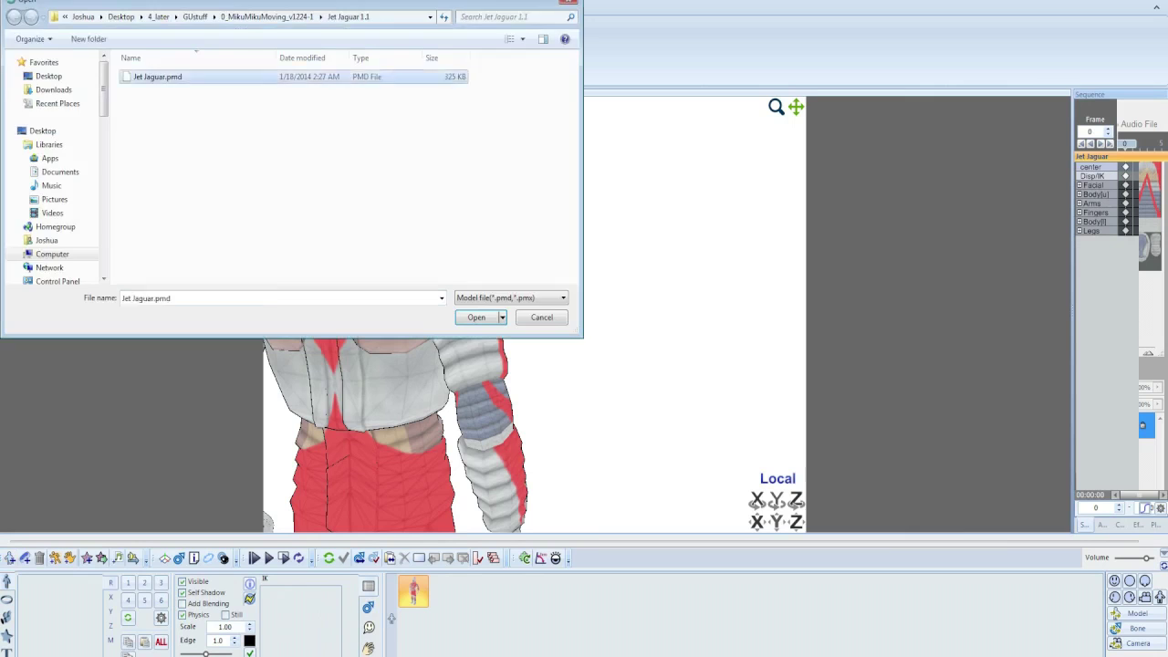
key("Return")
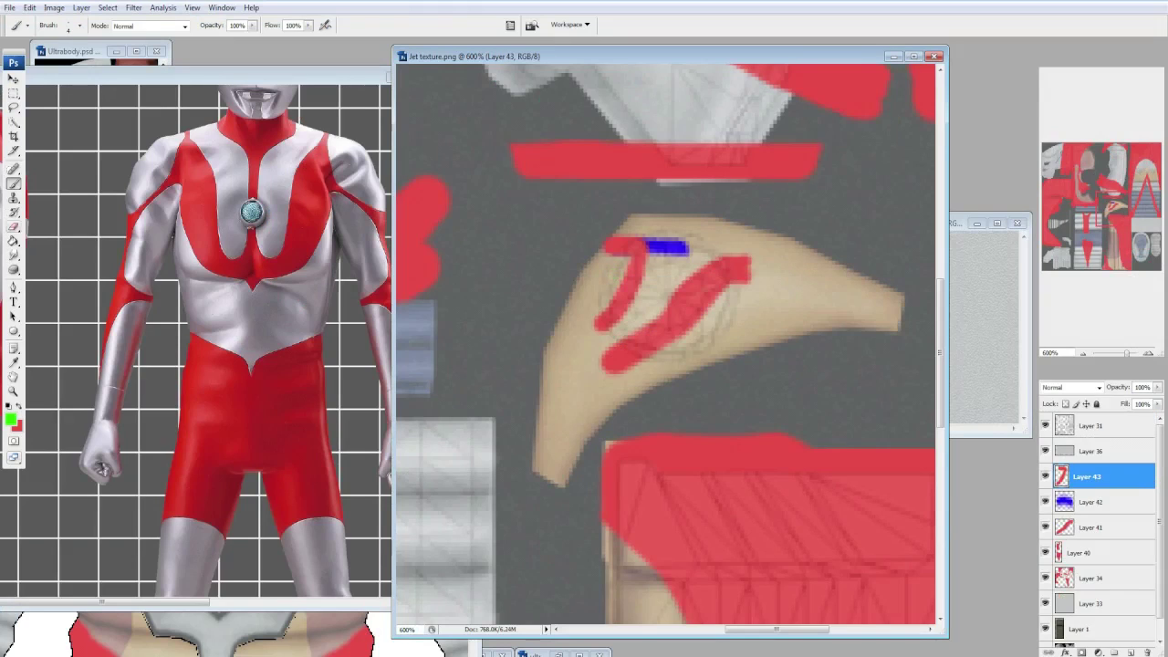
Shorten the lower end of the curved red shoulder stroke with the Eraser and paint a small red bar above the forked sleeve stripe.
key("e")
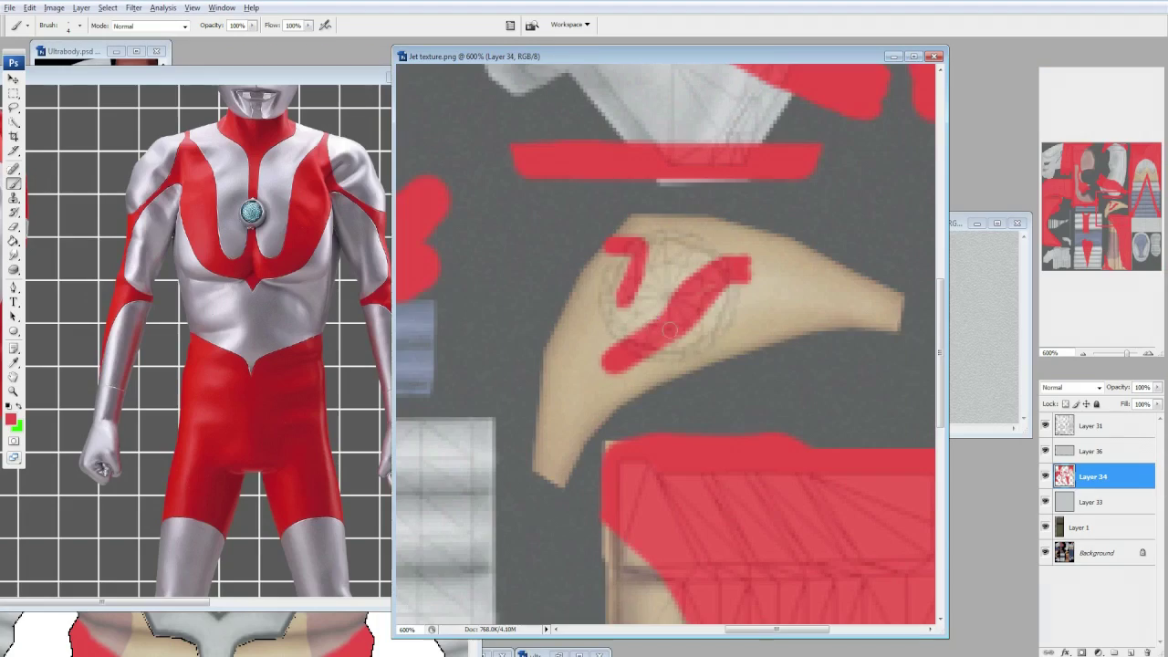
scroll(676, 320, "down", 5)
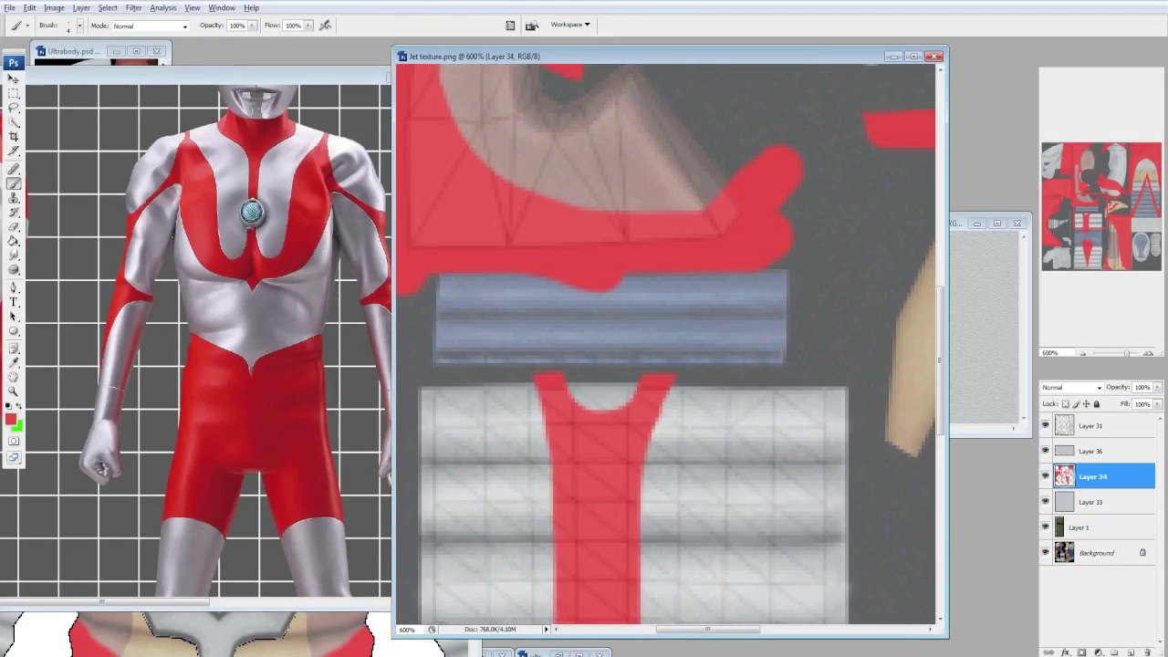
left_click(80, 26)
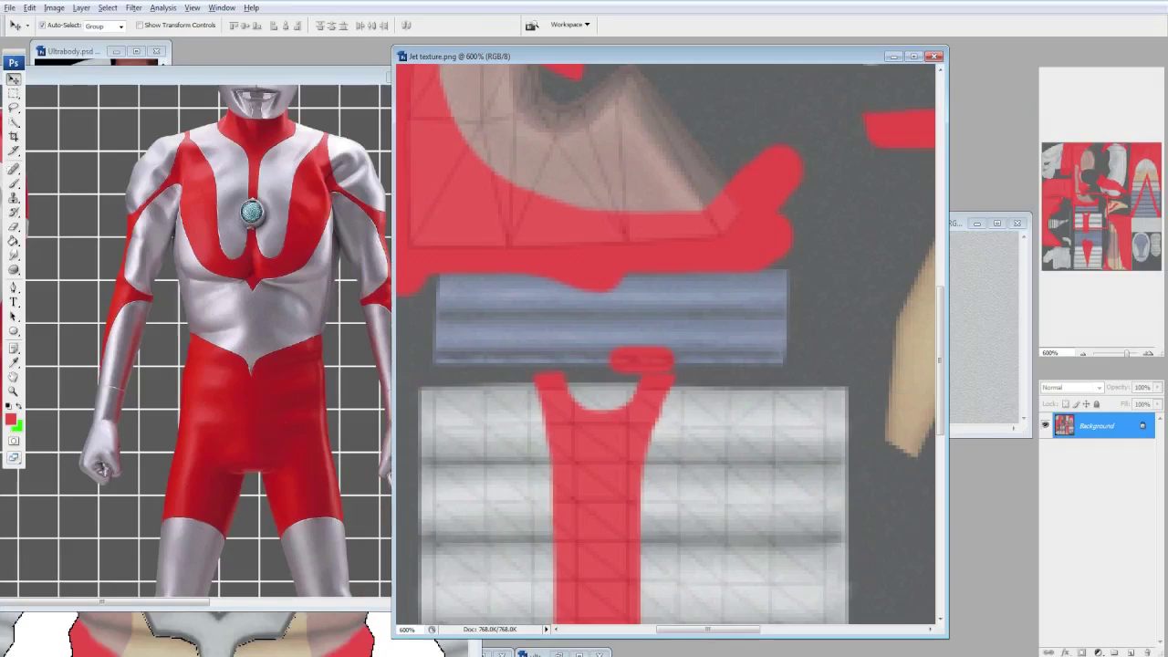
key("ctrl+z")
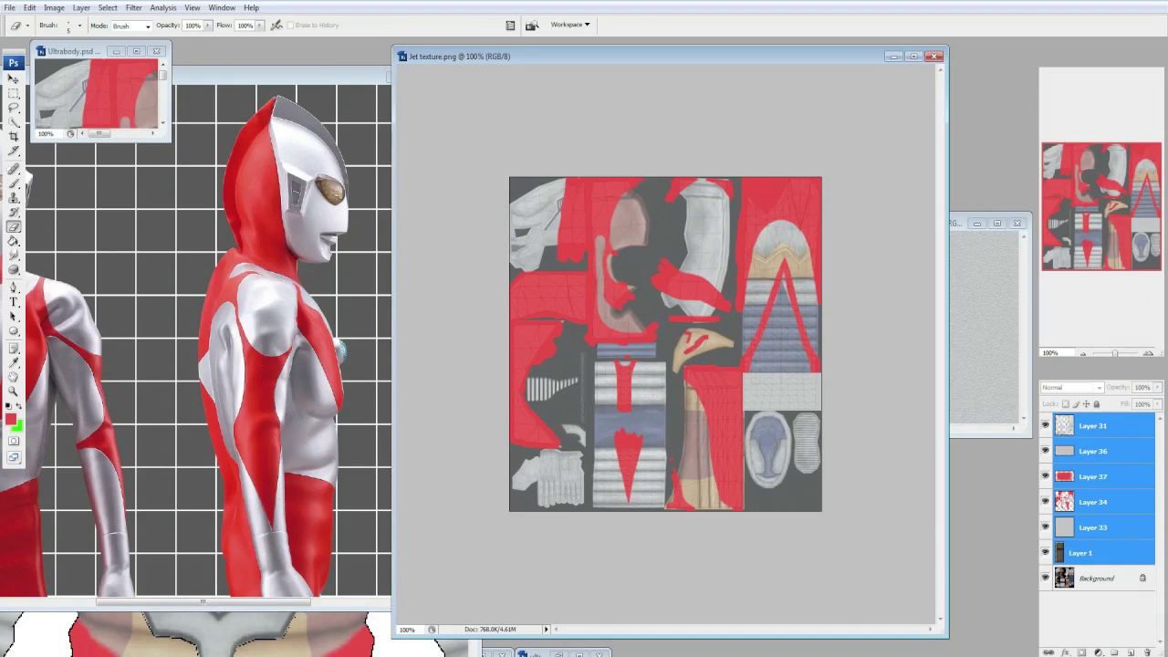
Merge the red Layer 37 into Layer 34 and ready the Brush tool for painting on it.
key("ctrl+plus")
key("ctrl+plus")
key("b")
left_click(1092, 501)
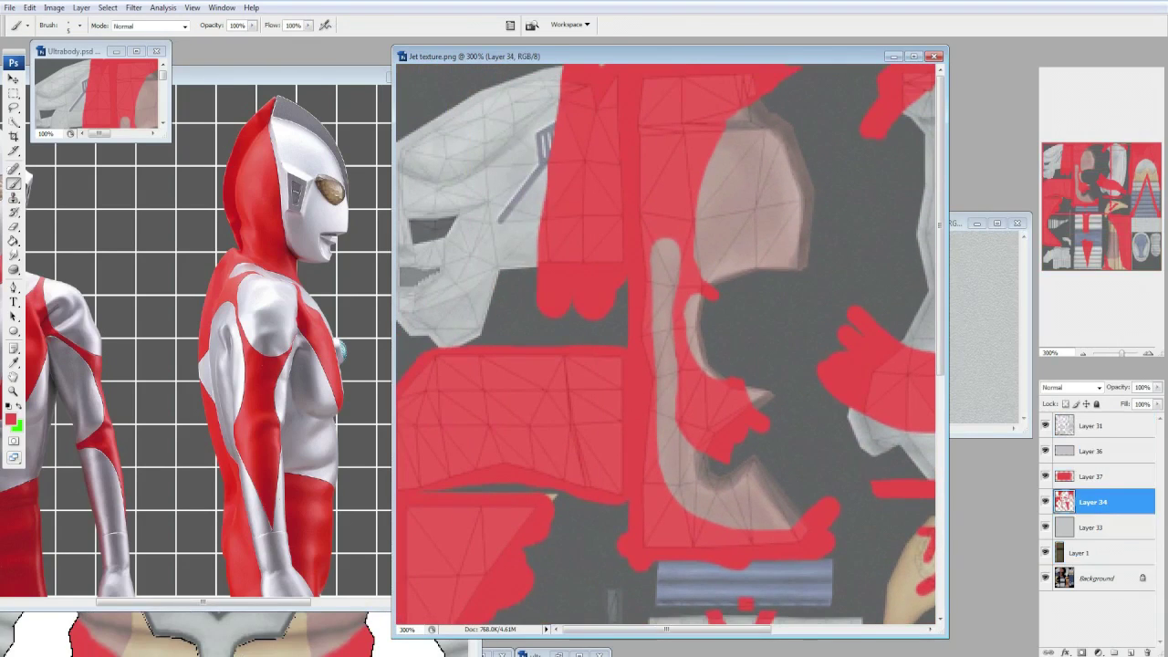
key("ctrl+z")
Switch back and forth between MikuMikuMoving and the texture to compare the model's head with the side-view reference.
key("alt+Tab")
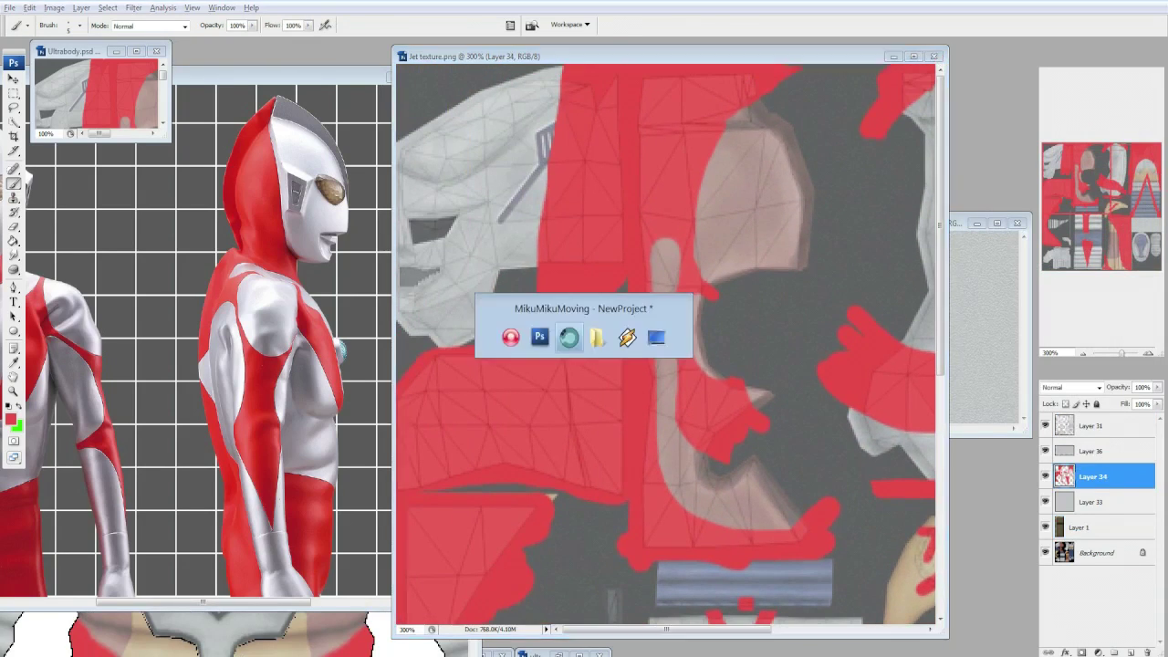
key("alt+Tab")
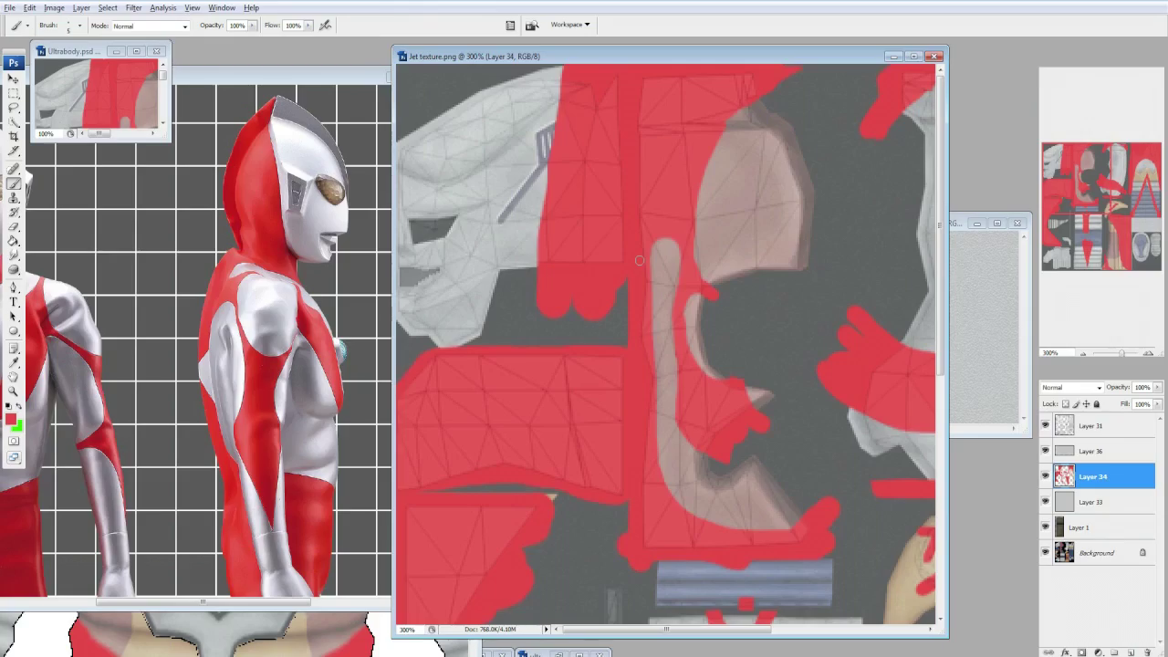
key("alt+Tab")
key("alt+Tab")
key("alt+Tab")
key("alt+Tab")
key("alt+Tab")
key("alt+Tab")
Extend the red area at the back of the head on Layer 34 with a 13 px brush and check it on the model.
left_click(69, 26)
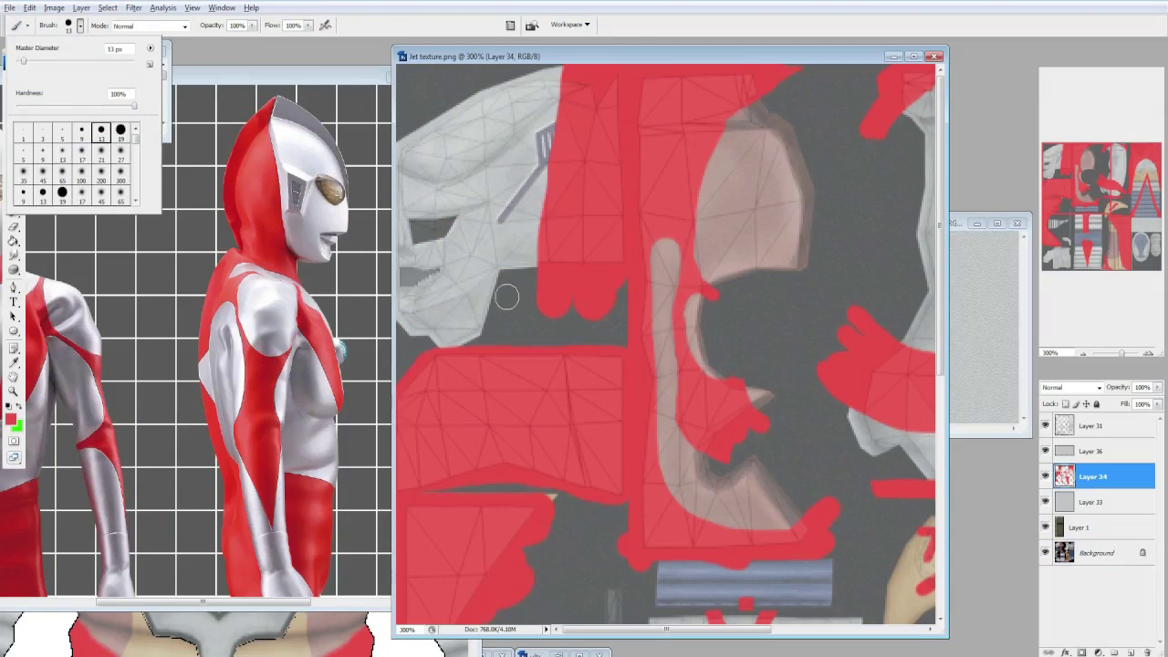
left_click_drag(511, 301, 520, 233)
right_click(1094, 476)
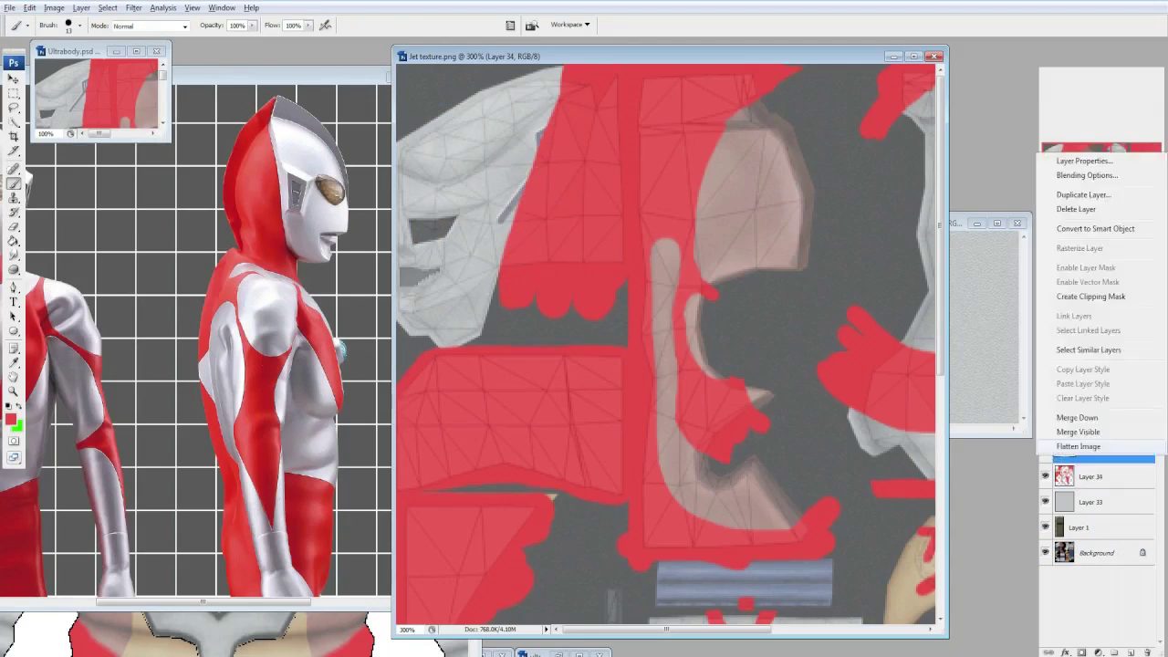
key("alt+Tab")
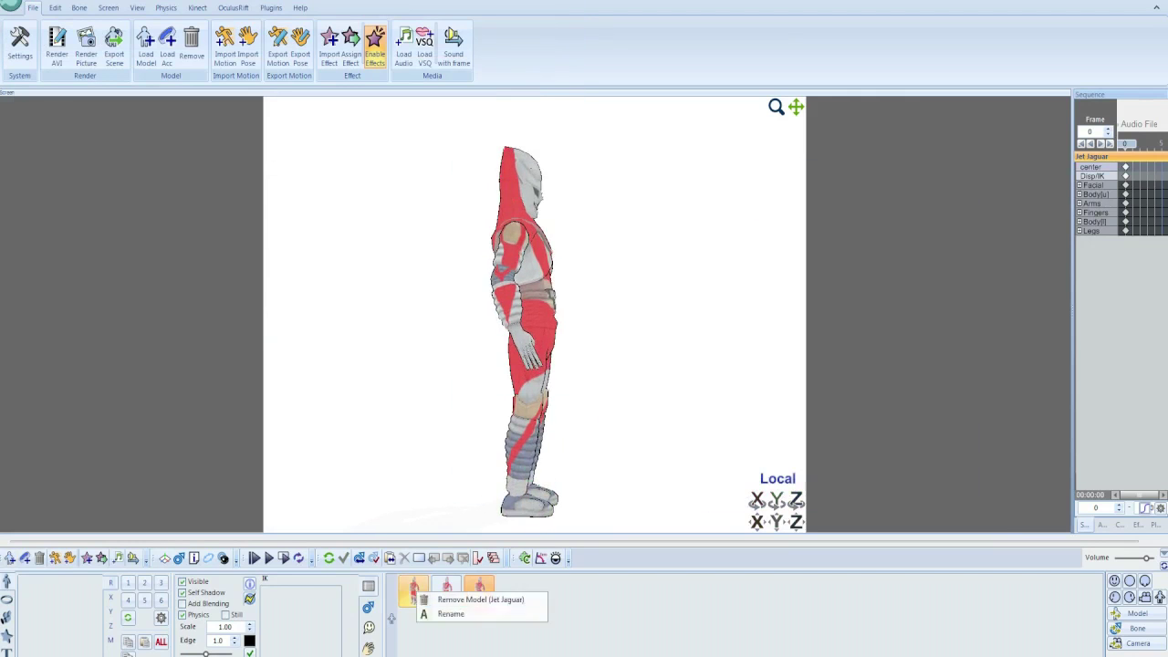
key("alt+Tab")
Erase the excess red around the head's side vent with a 5 px eraser and reload Jet Jaguar.pmd in MikuMikuMoving.
left_click(80, 25)
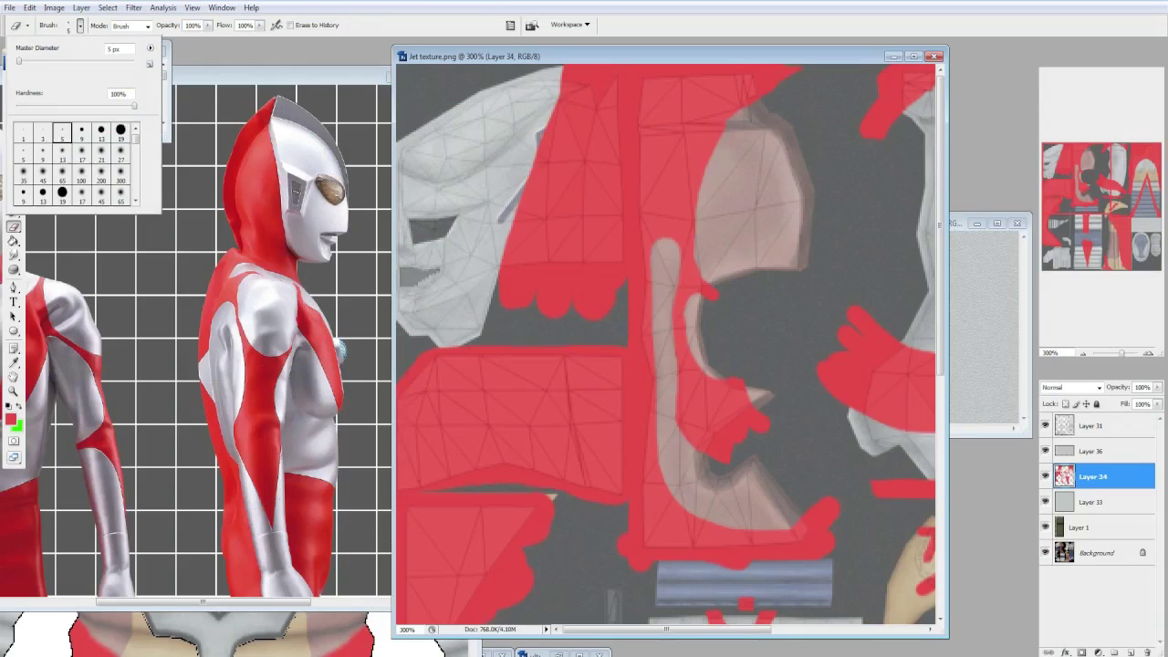
left_click(478, 271)
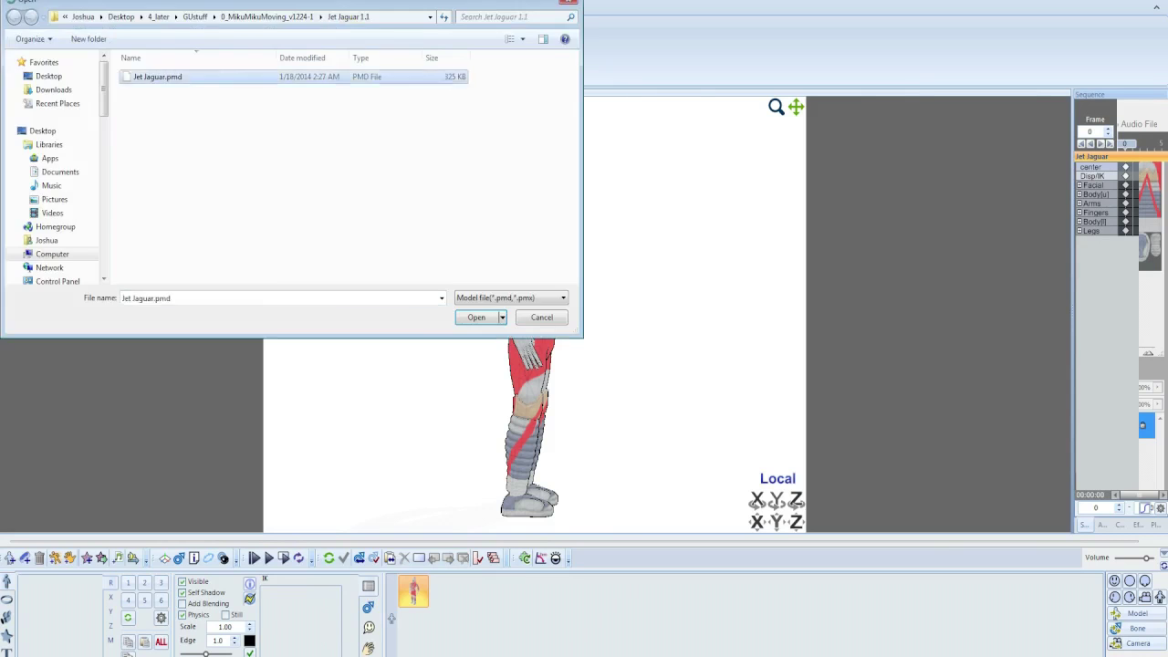
key("Return")
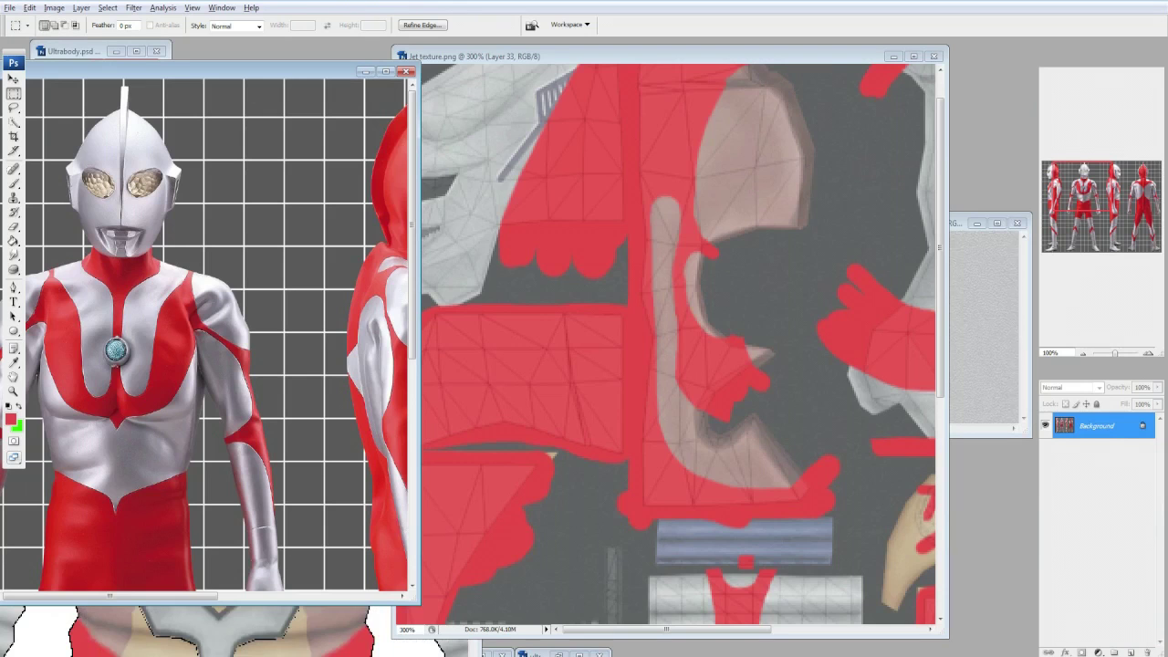
Bring the reference figure's eye into the Jet texture as the topmost layer and move it over the head's eye.
key("ctrl+Tab")
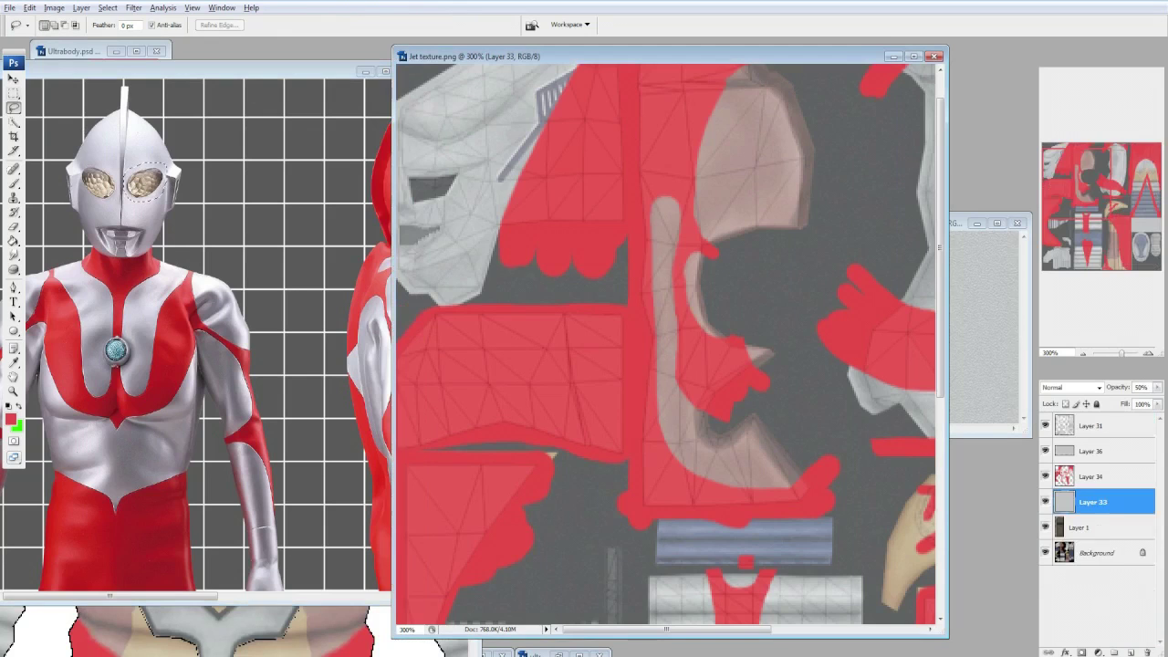
key("ctrl+shift+bracketright")
right_click(734, 349)
key("Escape")
key("v")
left_click_drag(693, 342, 511, 189)
right_click(512, 191)
key("Escape")
Set the opacity of the eye layer to 51%.
key("m")
key("5")
key("1")
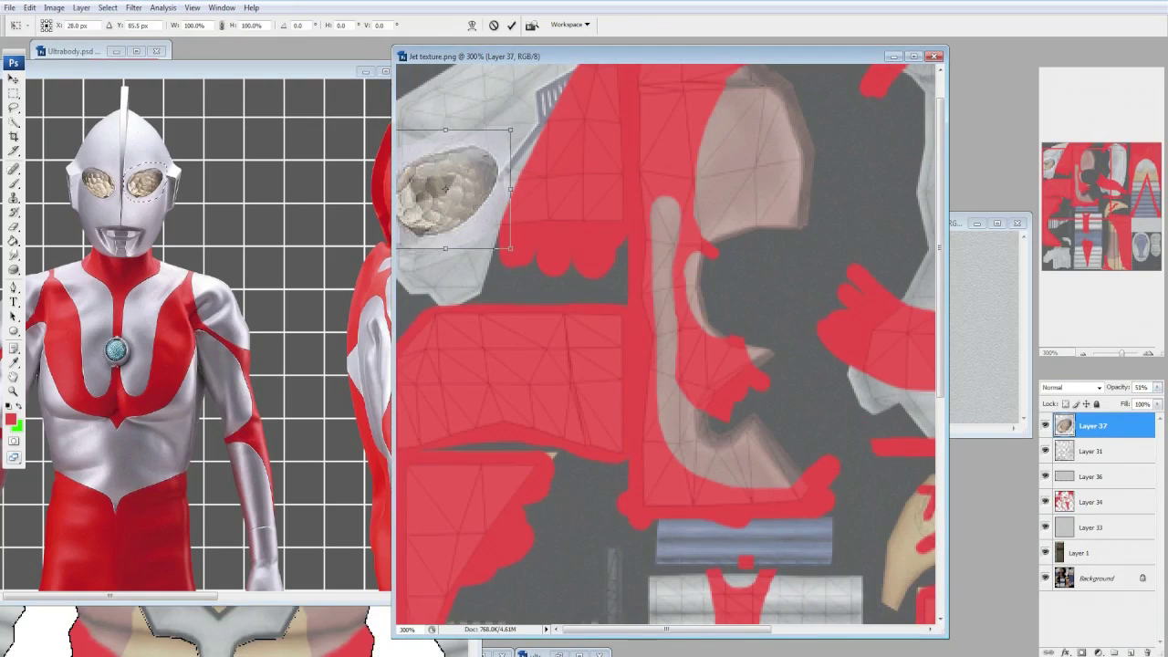
Scale the eye proportionally to 45% with Free Transform and fit it over the eye socket on the head texture.
left_click(221, 24)
double_click(193, 25)
type("62")
key("Return")
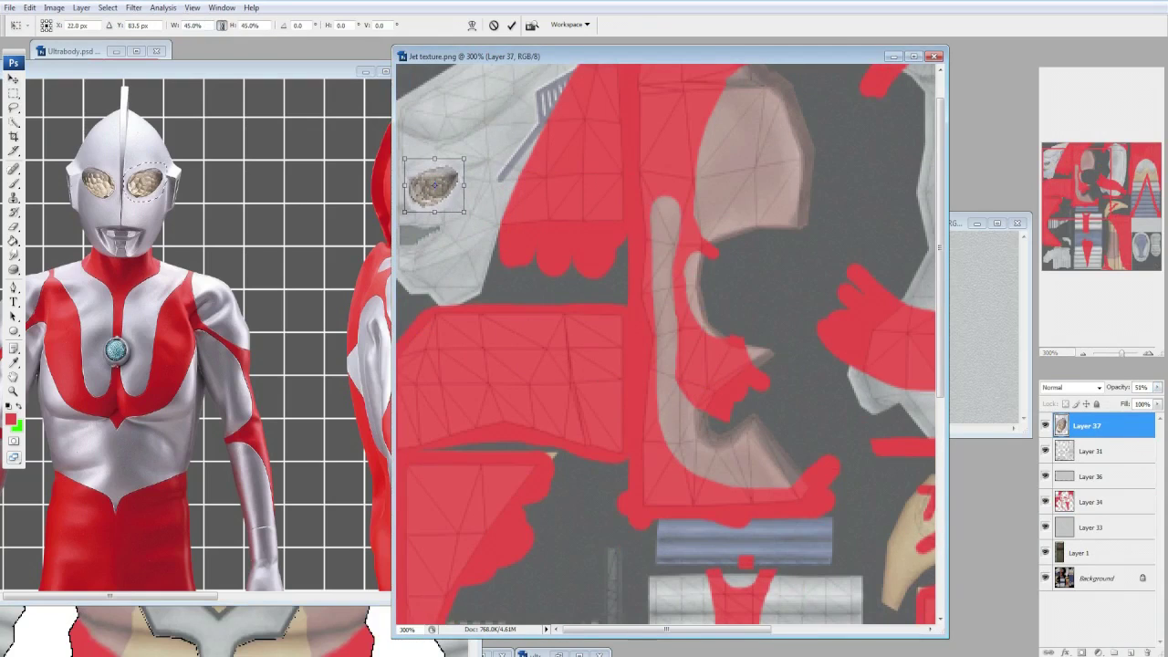
key("Return")
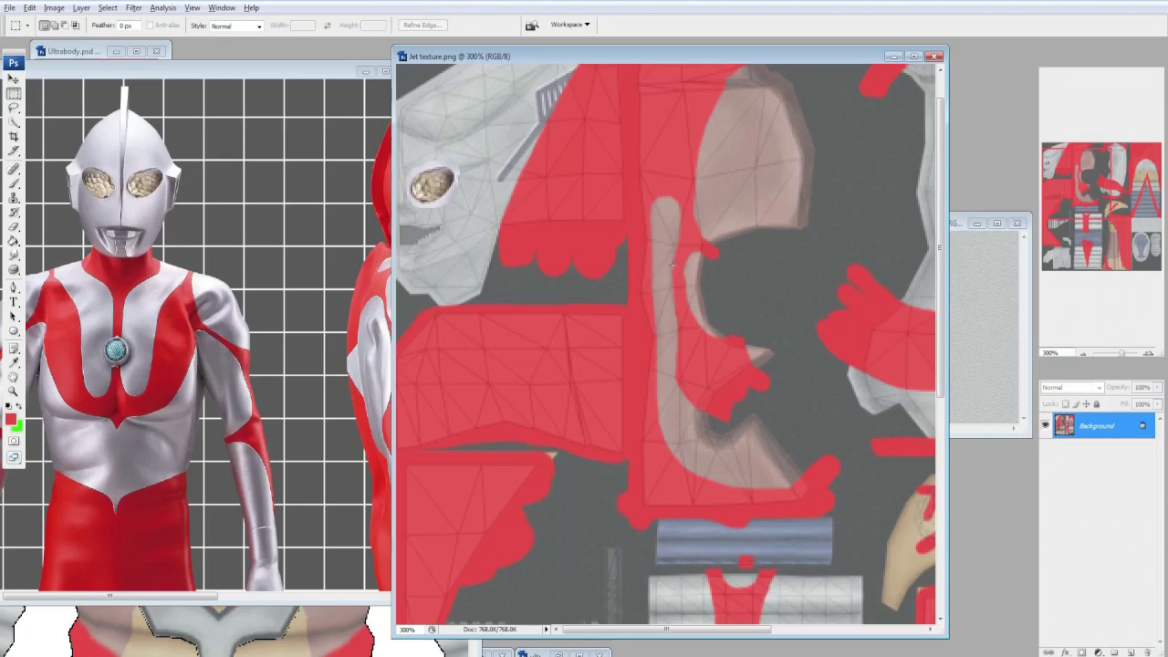
Erase the pale rim around the eye layer with a small hard eraser and check the model's head in MikuMikuMoving.
right_click(495, 170)
key("ctrl+t")
key("e")
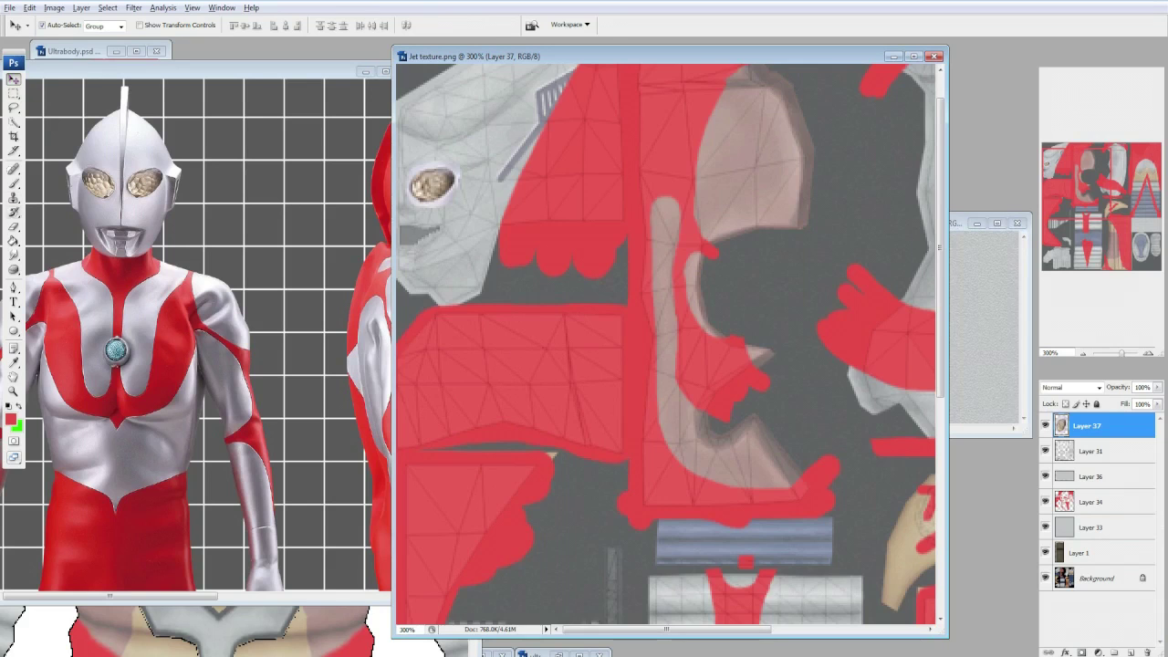
key("ctrl+plus")
key("ctrl+plus")
key("ctrl+plus")
key("ctrl+plus")
scroll(671, 347, "up", 5)
key("ctrl+plus")
key("ctrl+plus")
key("ctrl+plus")
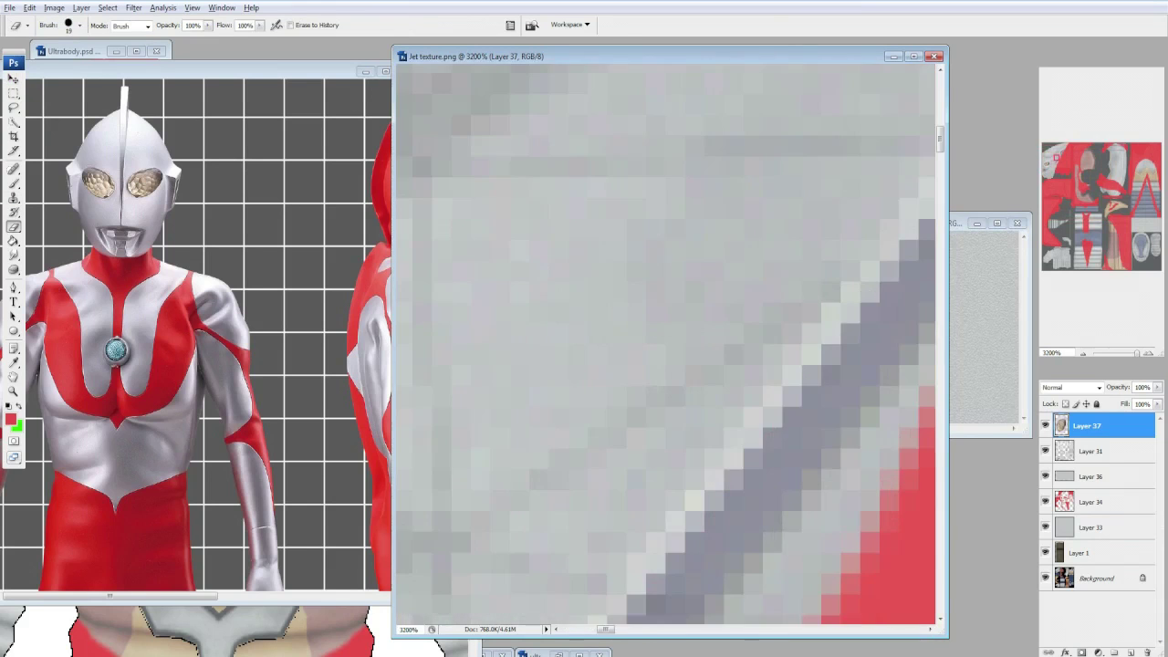
scroll(670, 346, "up", 5)
key("bracketleft")
key("bracketleft")
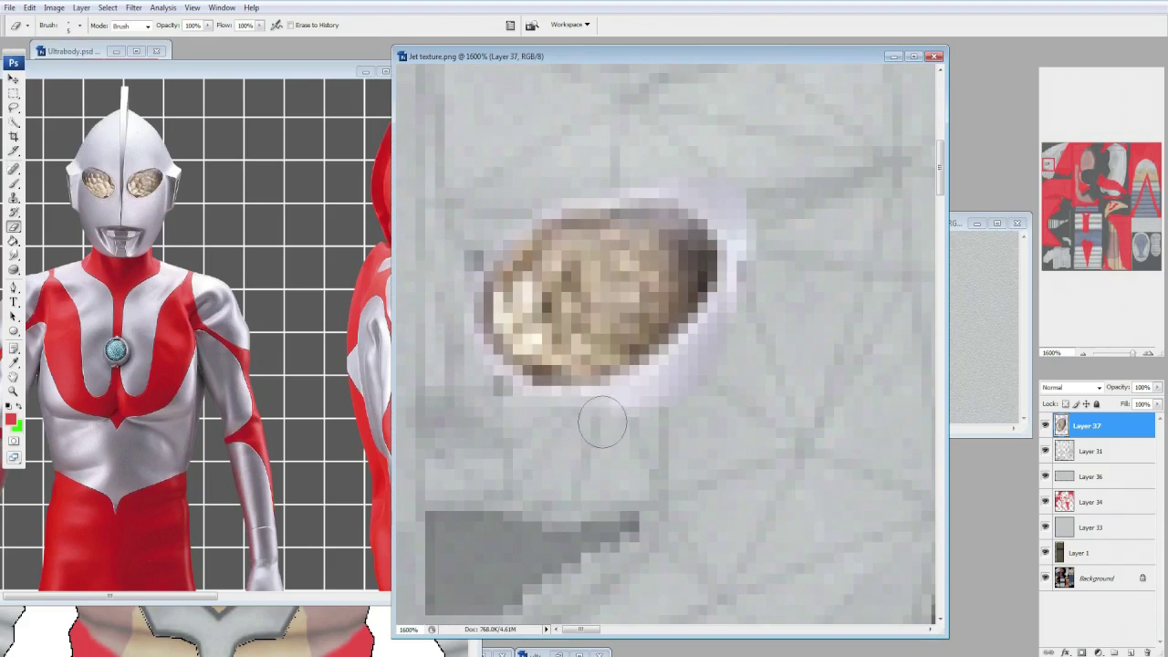
key("bracketleft")
key("bracketleft")
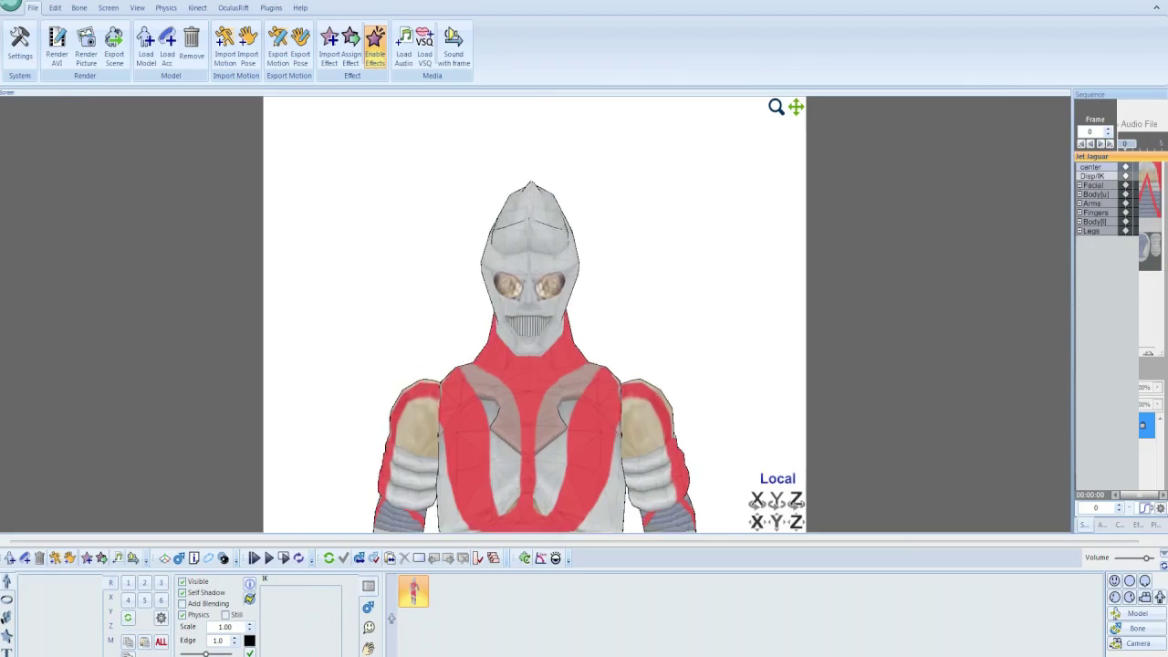
scroll(534, 314, "up", 5)
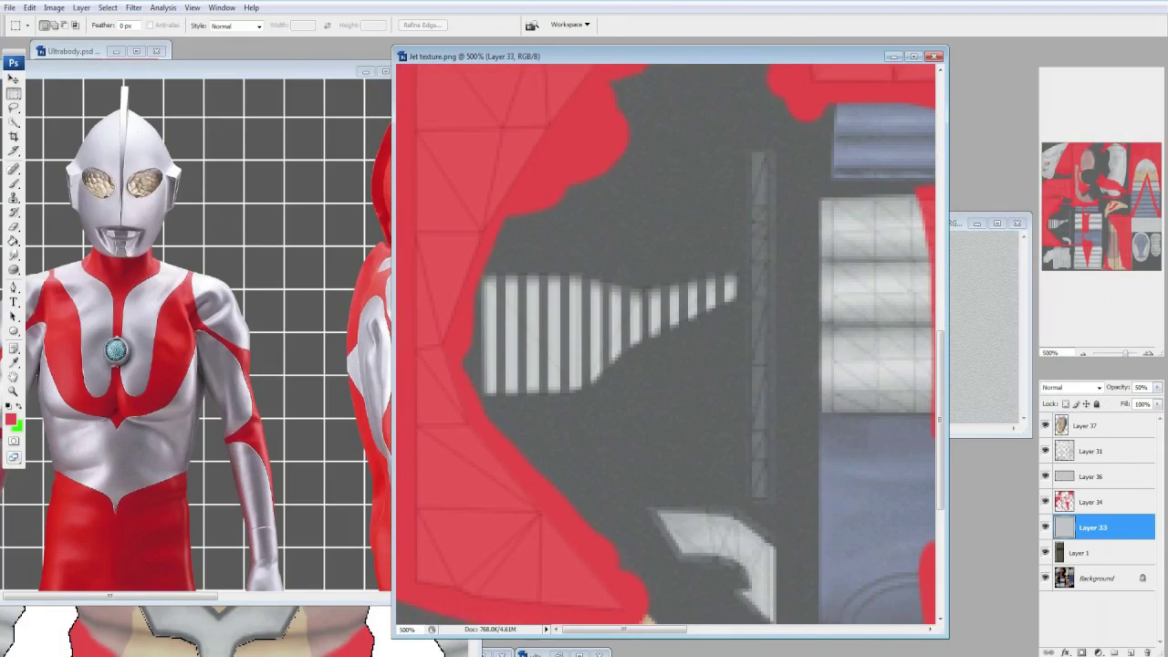
Set the wireframe overlay, Layer 31, to a faint opacity over the Jet texture.
key("0")
key("1")
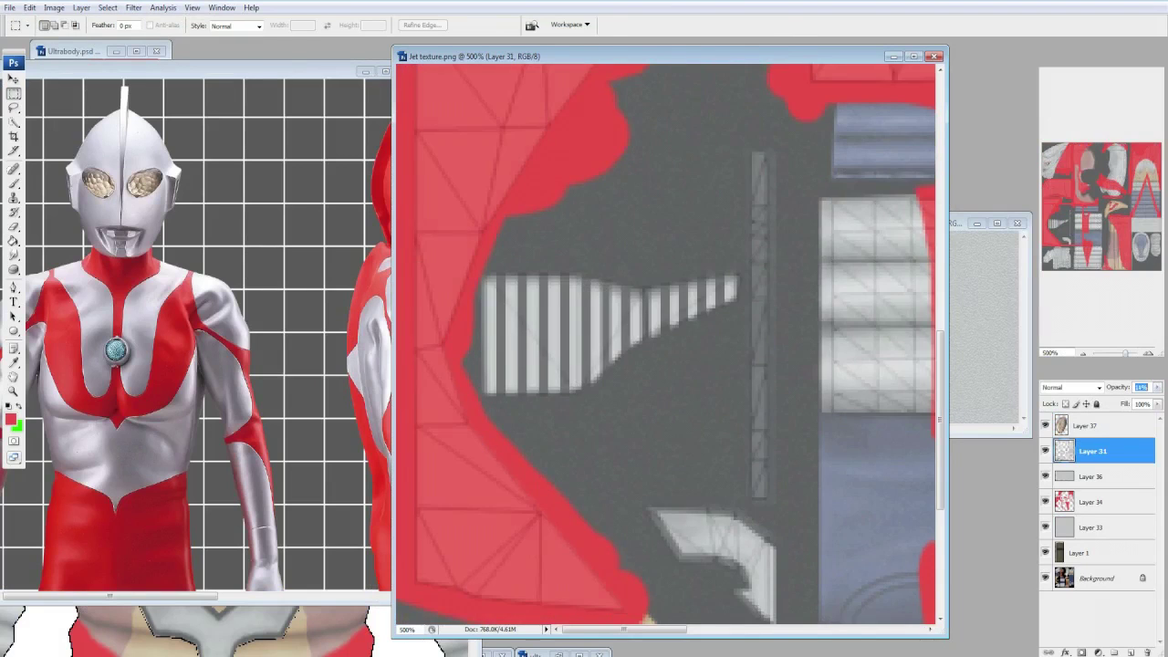
scroll(688, 225, "up", 10)
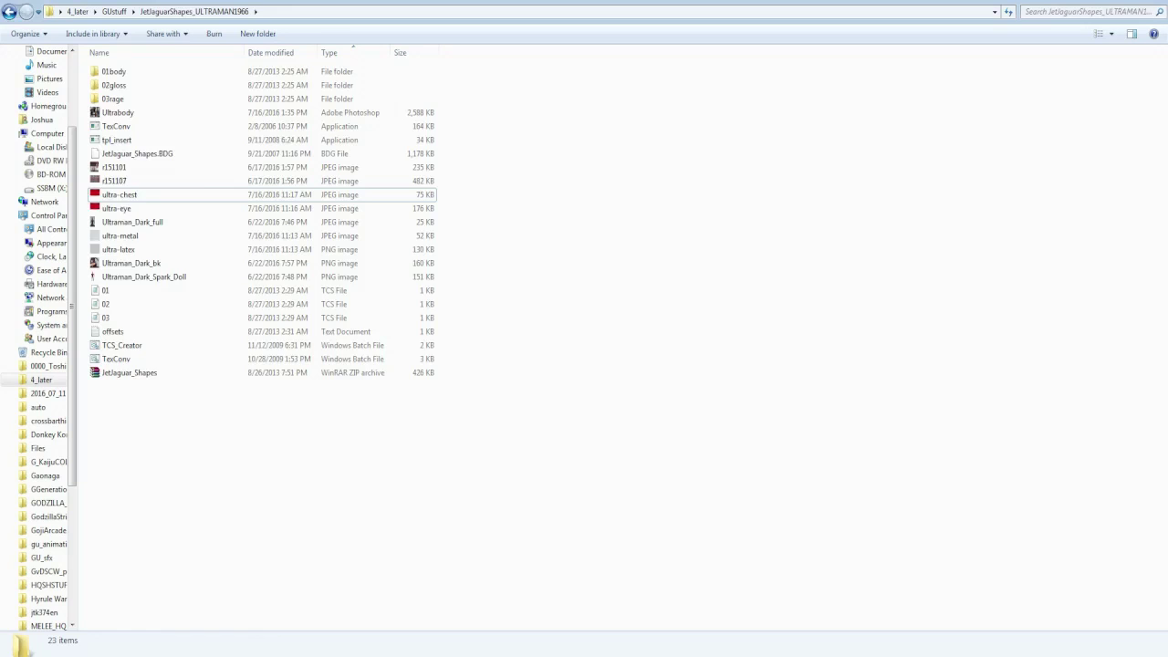
key("BackSpace")
key("Return")
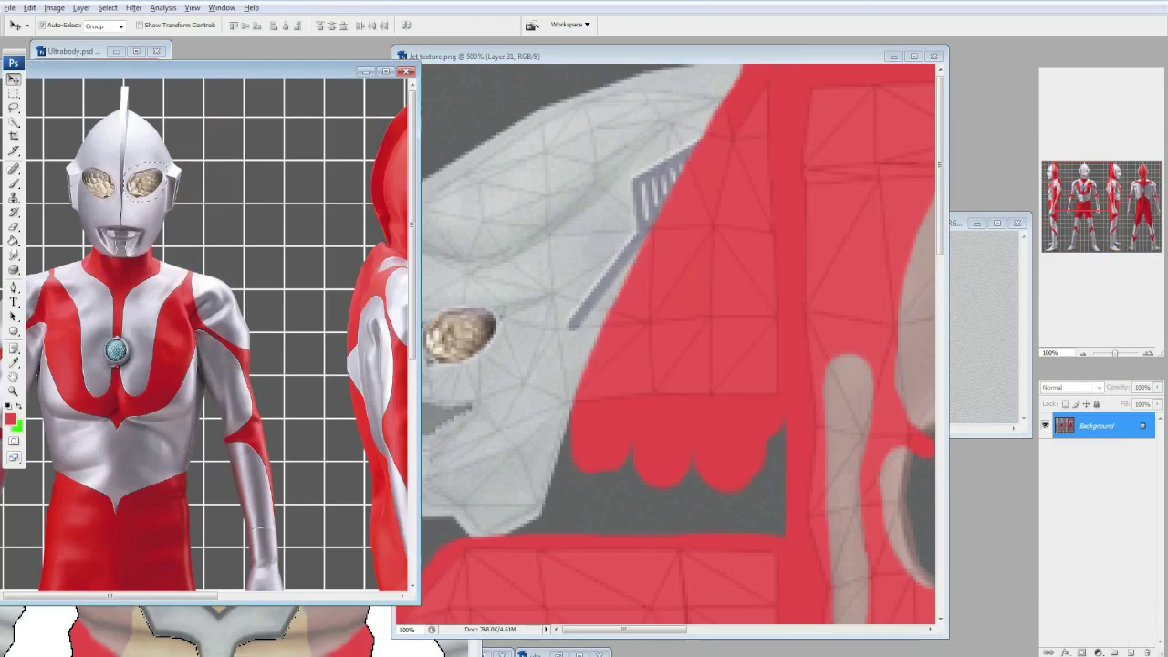
Copy the ear piece from the reference figure's side view into the Jet texture as a new layer at 50% opacity.
key("m")
left_click(591, 234)
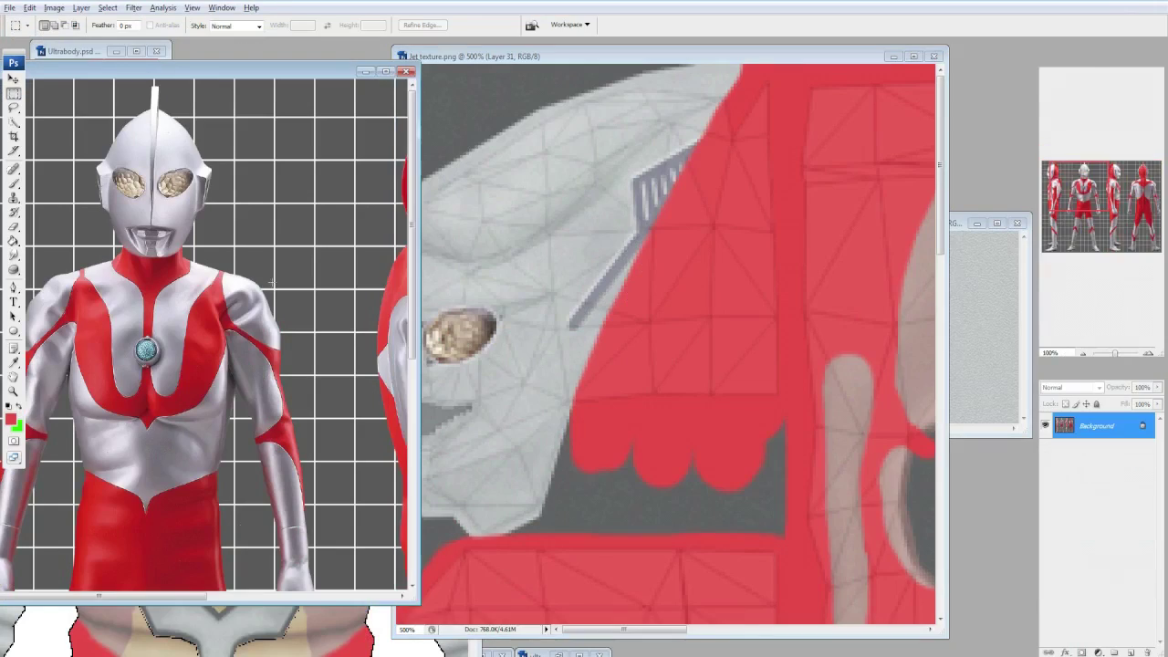
scroll(205, 339, "right", 10)
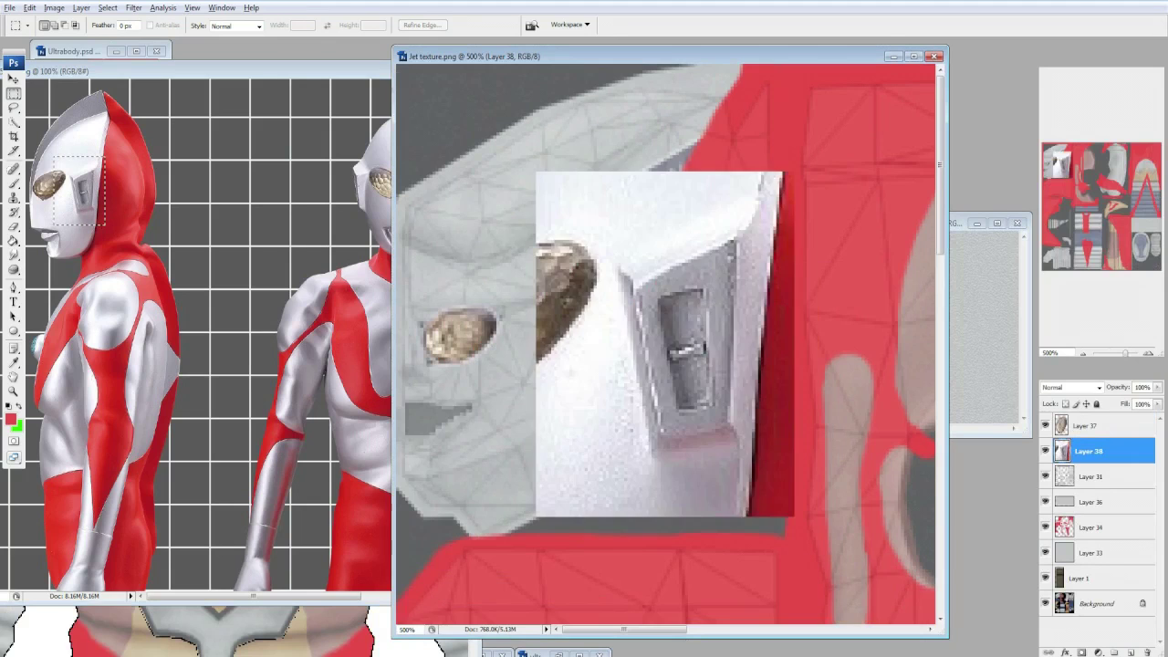
key("5")
key("3")
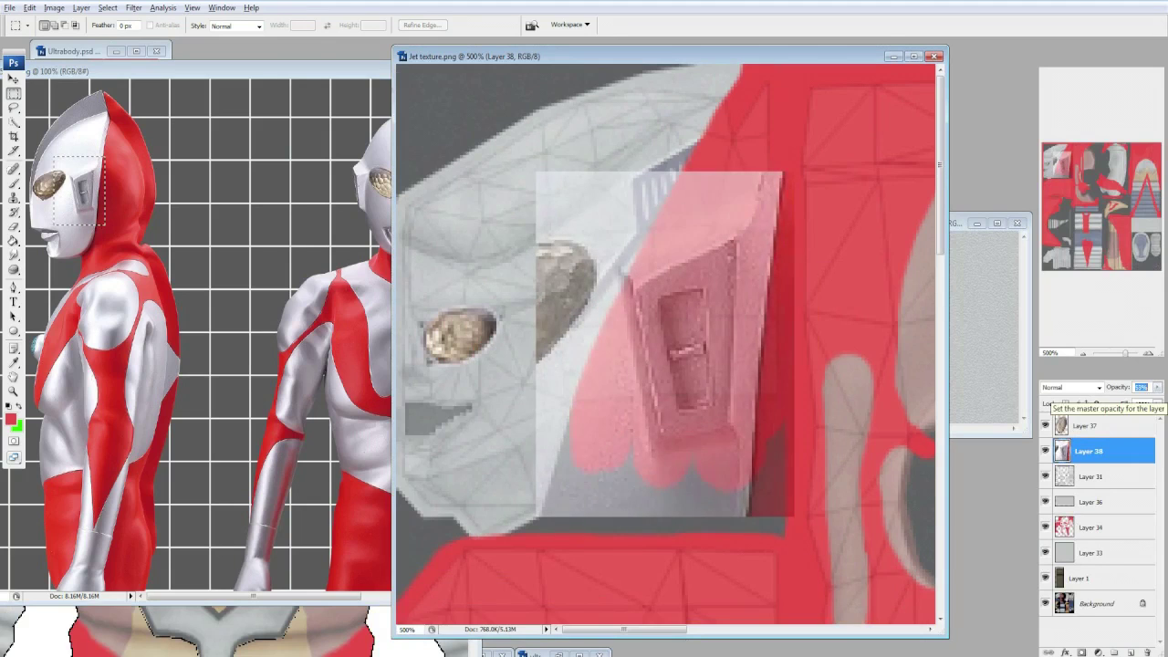
Scale the ear piece down proportionally with Free Transform and position it behind the eye on the head texture.
right_click(645, 288)
key("Escape")
right_click(672, 286)
key("ctrl+t")
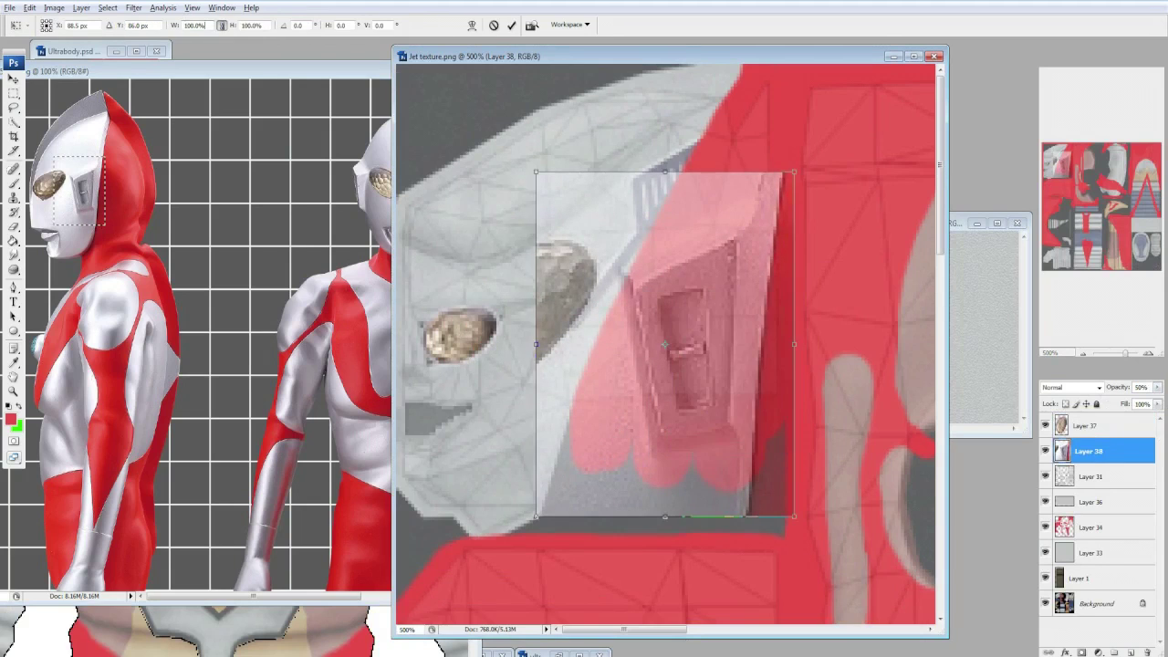
left_click_drag(176, 25, 155, 25)
key("Return")
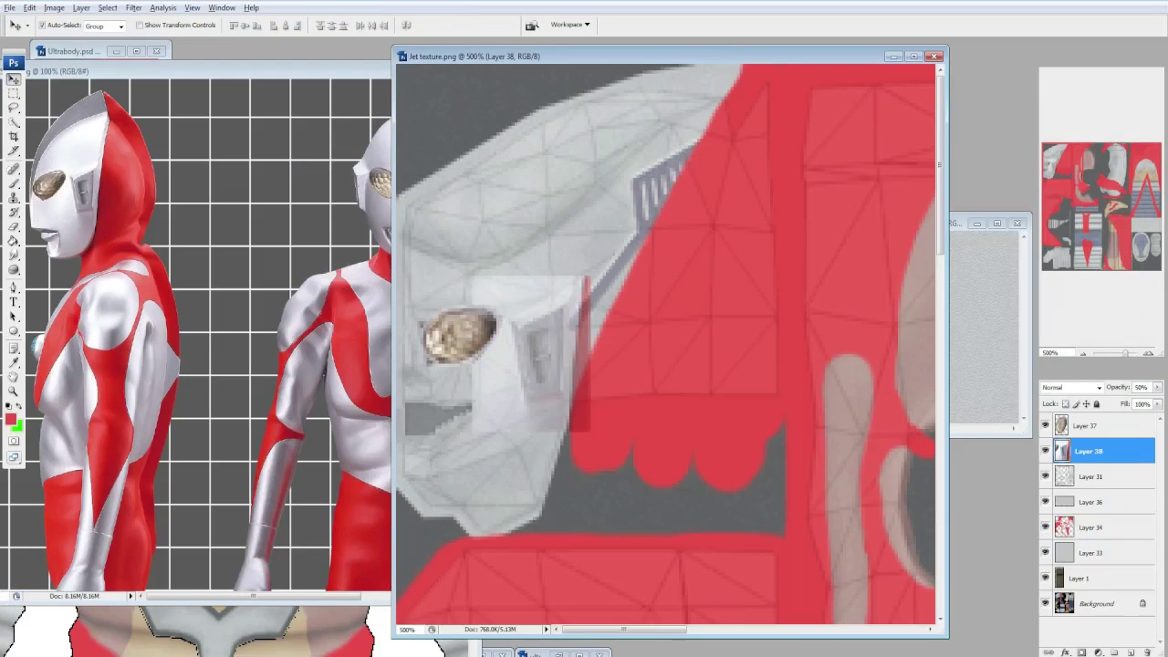
key("Right")
key("Right")
key("Right")
key("Up")
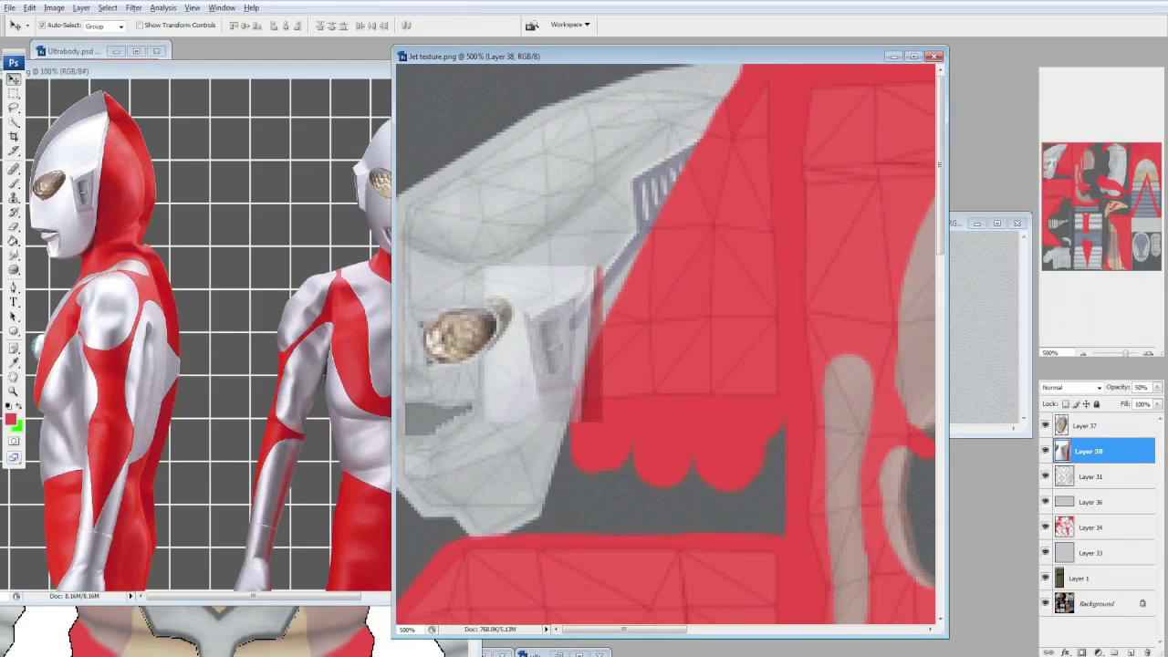
Restore the ear piece to full opacity, rotate it 11.9° and erase its excess edges with a 5 px eraser.
left_click_drag(1157, 387, 1158, 399)
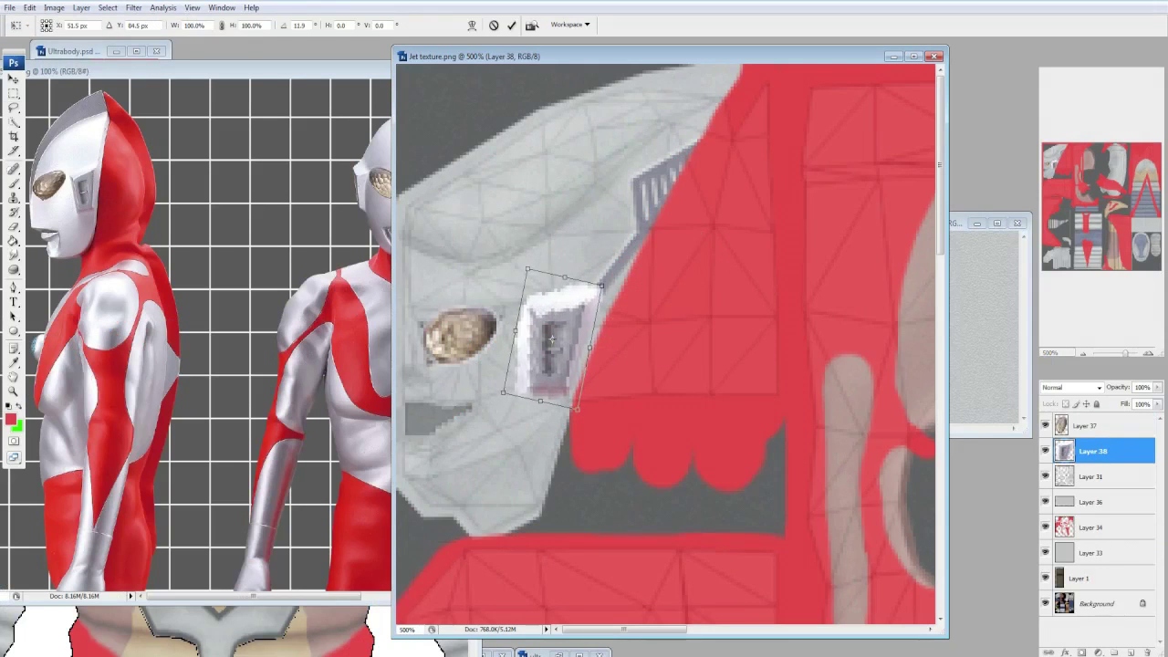
right_click(1040, 425)
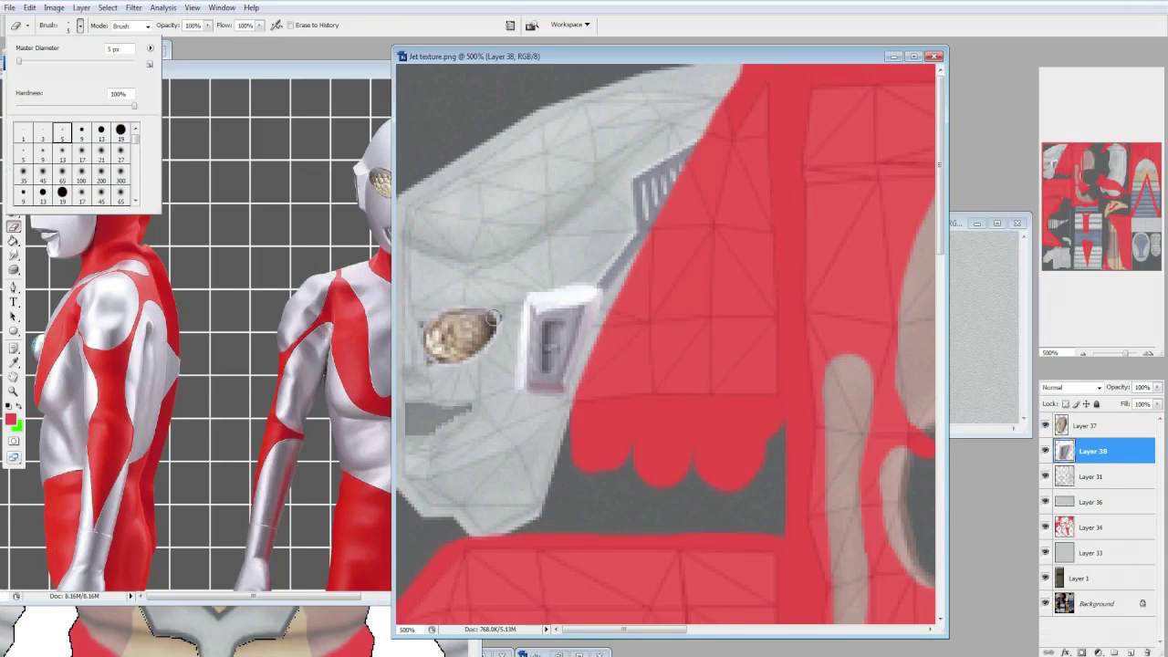
left_click(493, 315)
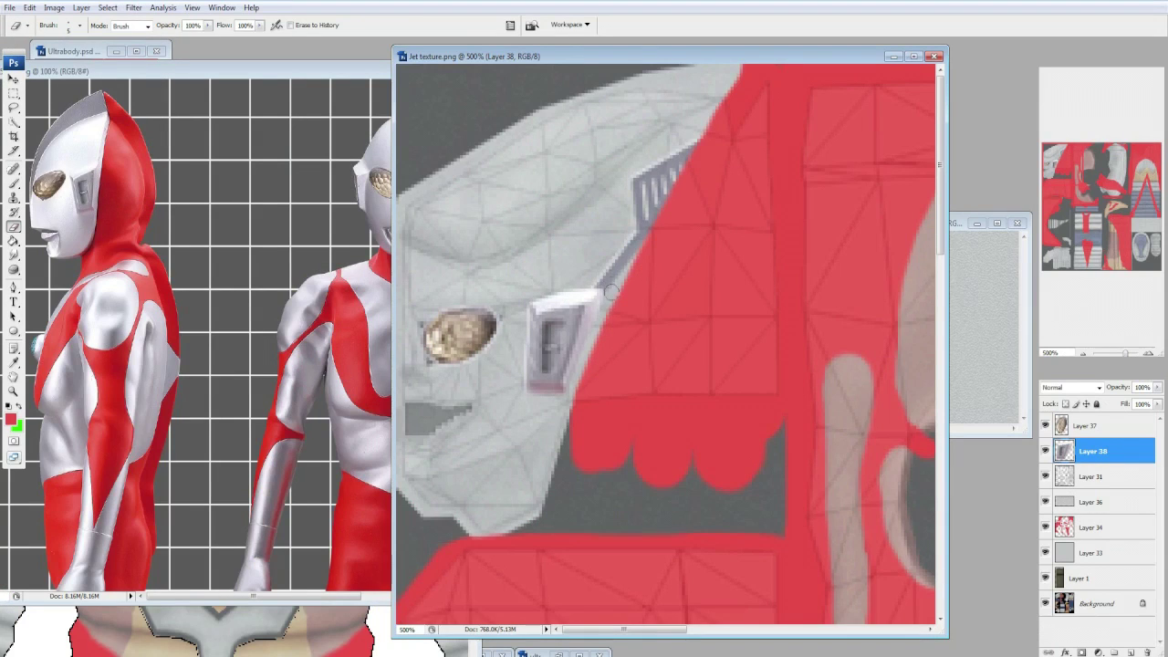
Try copying the mouth from the reference figure's front view into the Jet texture and scaling it to 45%.
scroll(589, 188, "down", 2)
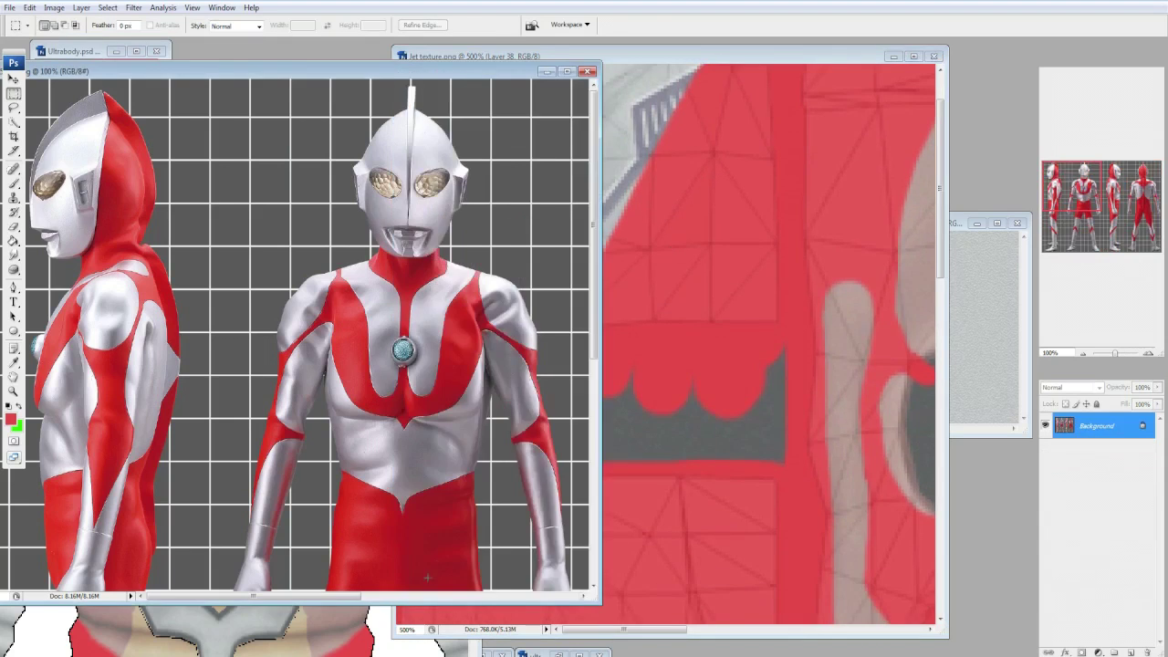
left_click_drag(376, 211, 232, 211)
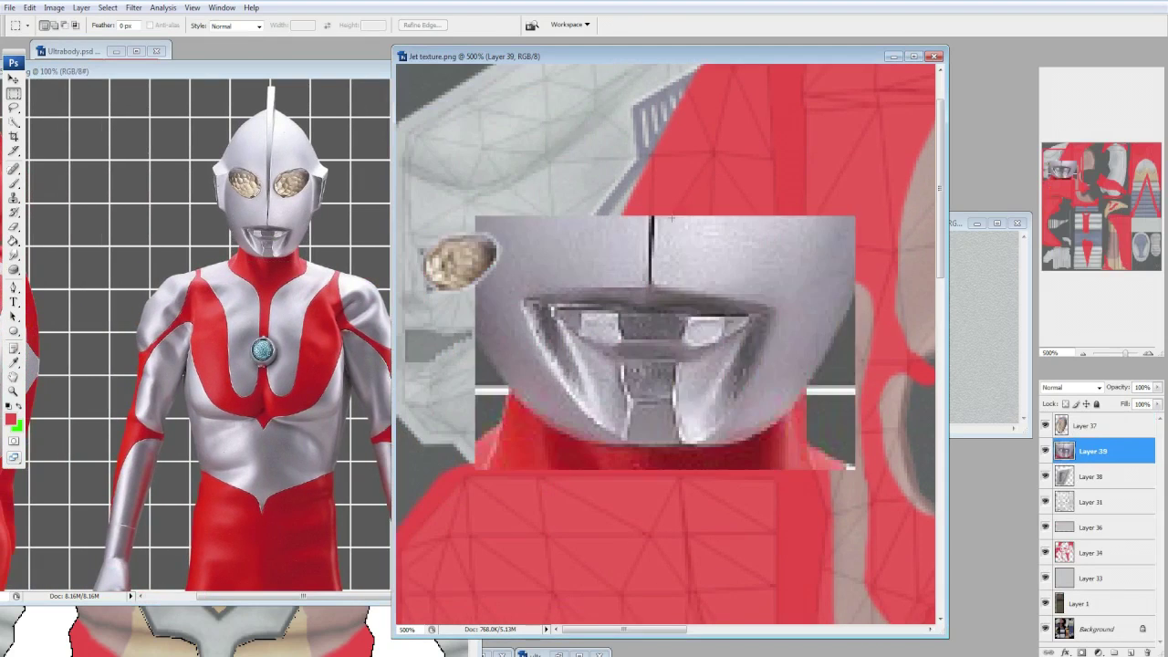
type("45")
left_click_drag(665, 342, 632, 414)
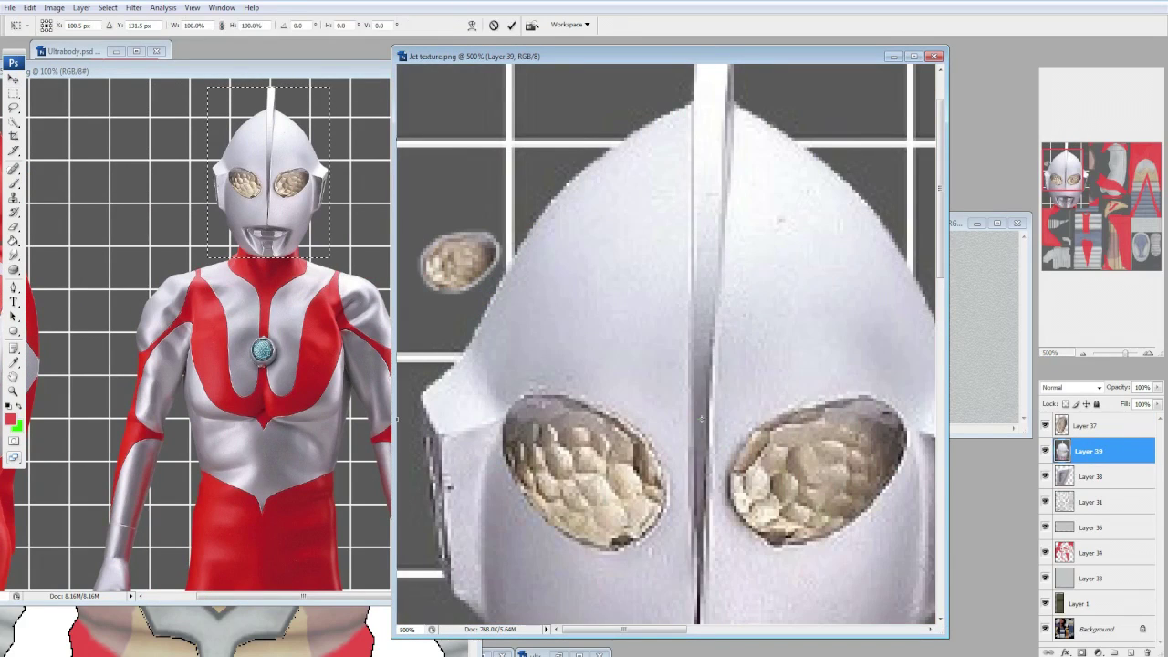
Copy the reference figure's whole front-view head into the Jet texture as a new layer and try scaling it to 28%.
type("28")
key("Return")
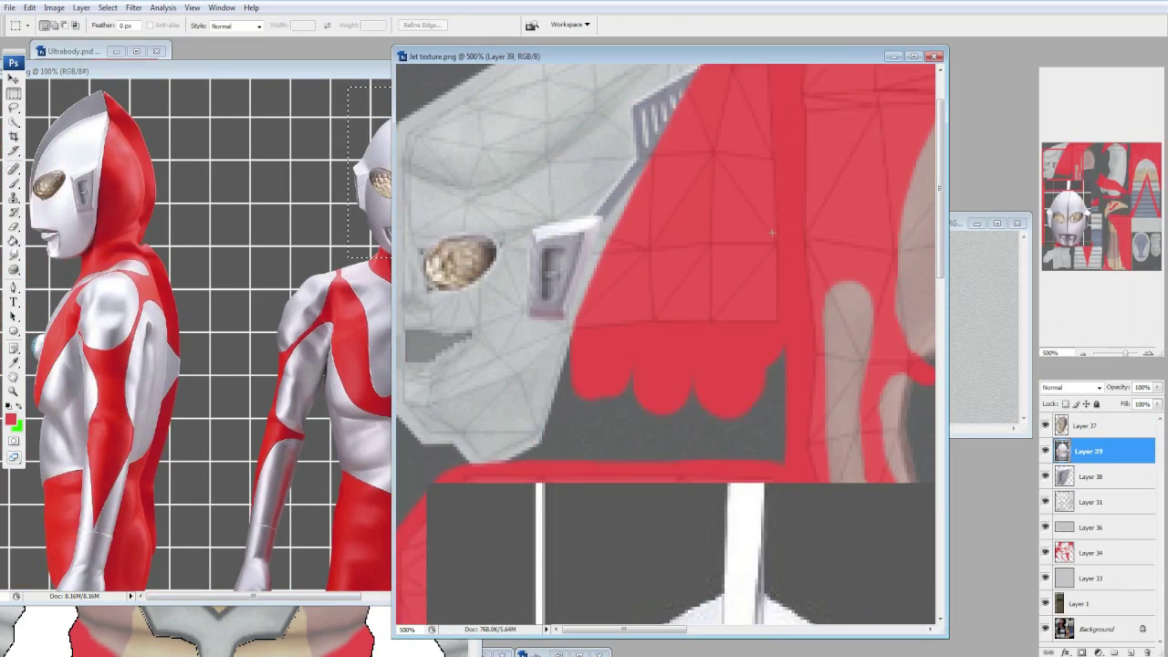
Hide the head layer, scale the ear piece to 85% and place it against the red area's edge.
type("85")
key("Return")
key("Return")
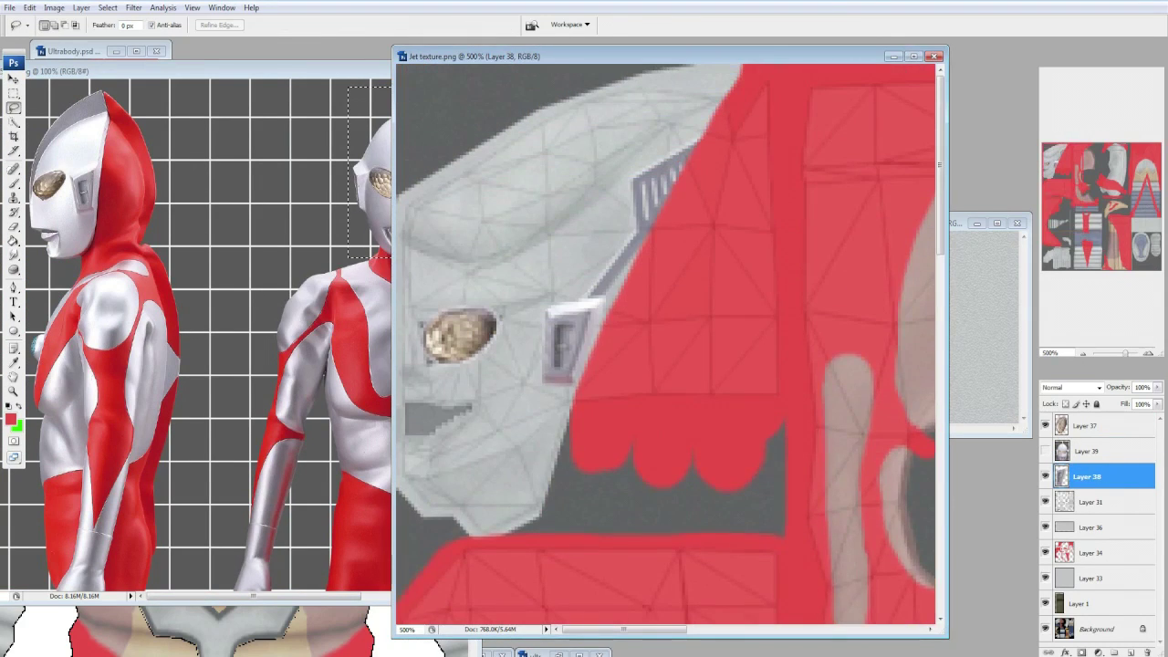
Show the front-view head, scale it to 40%, fade it to 29% opacity and align its eye with the textured eye.
right_click(690, 311)
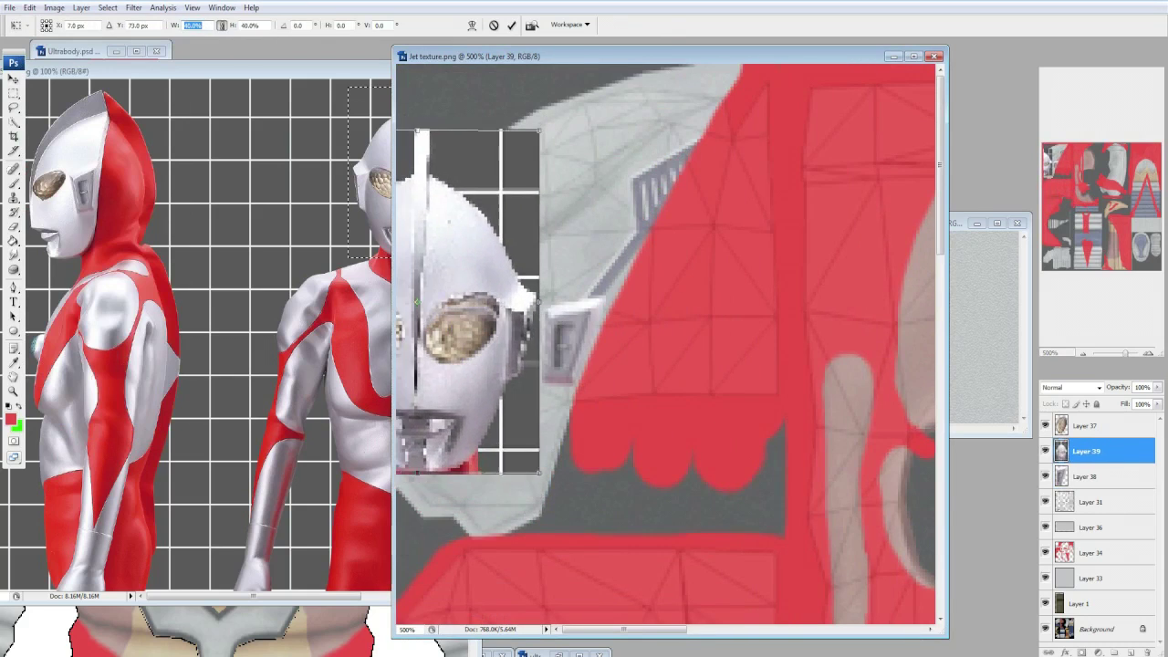
key("Return")
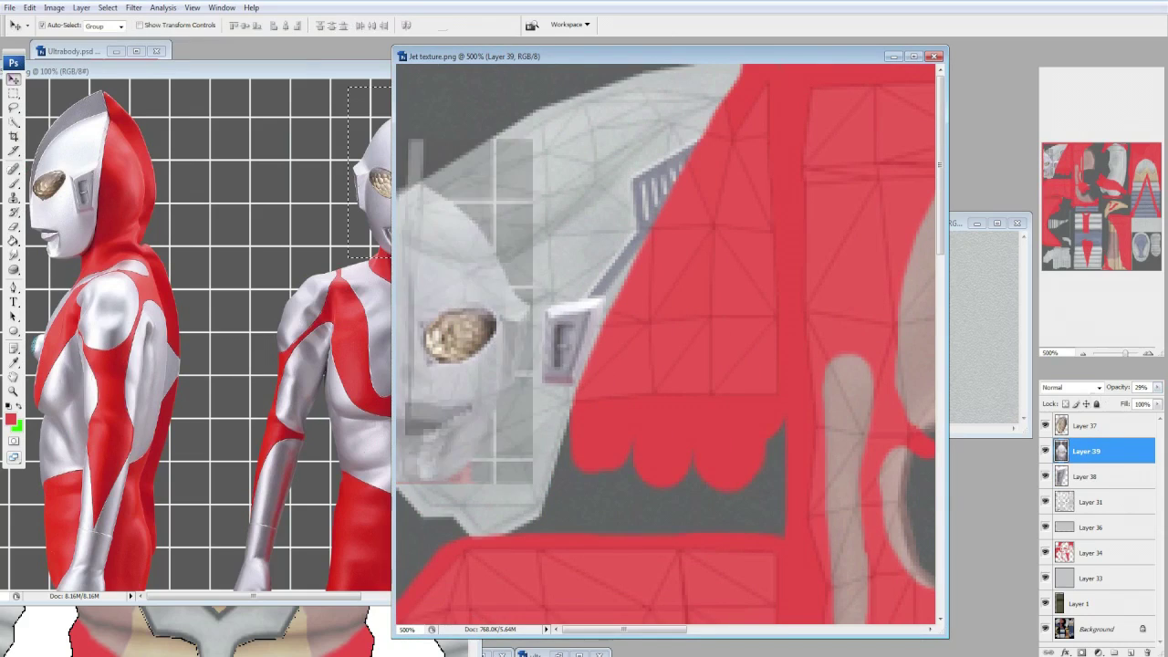
key("Up")
key("Up")
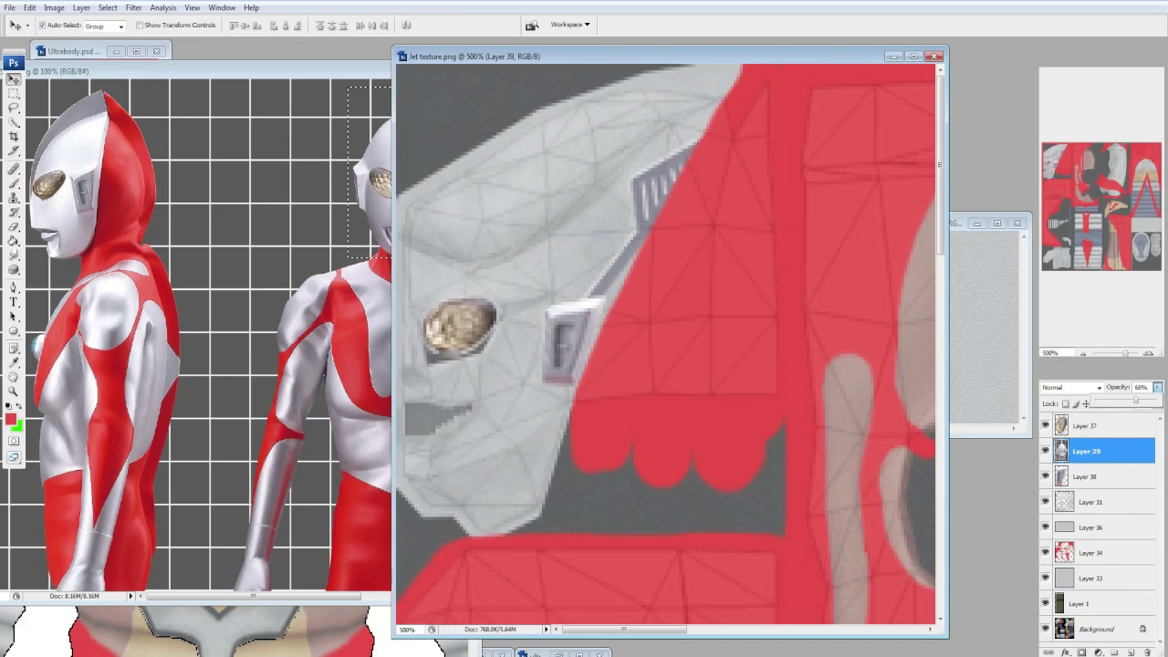
Restore the head layer's full opacity and check its placement against the fully opaque wireframe, fading the wireframe again.
left_click(1045, 451)
left_click(1092, 501)
left_click(1044, 450)
left_click(1086, 451)
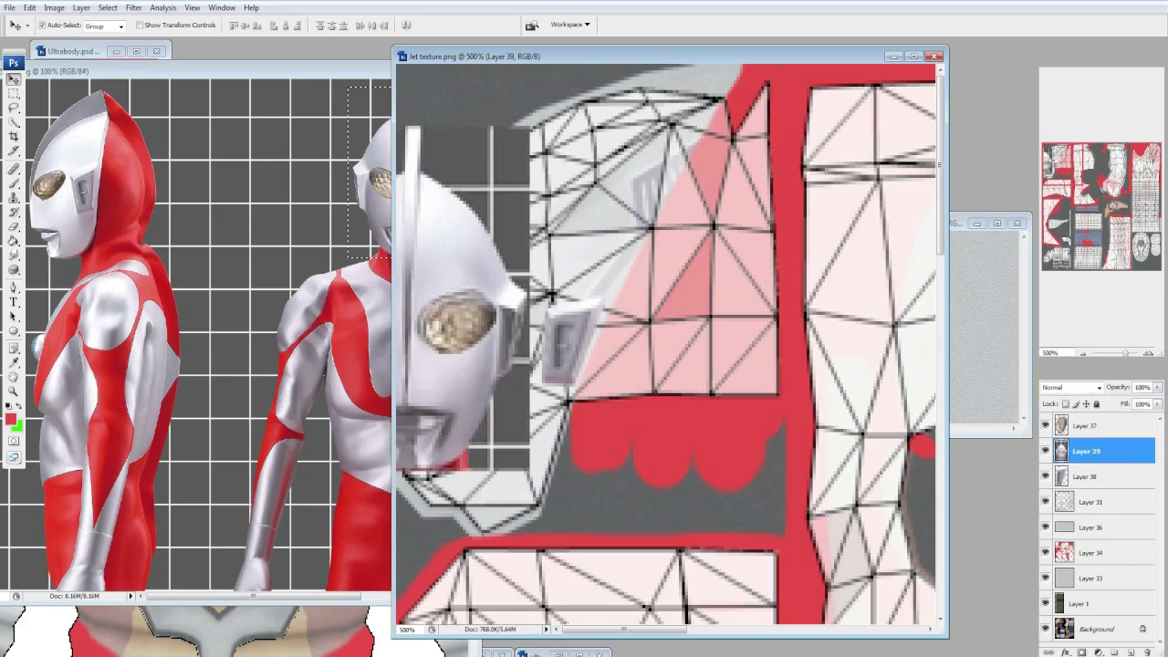
left_click(1092, 501)
left_click_drag(1157, 387, 1104, 399)
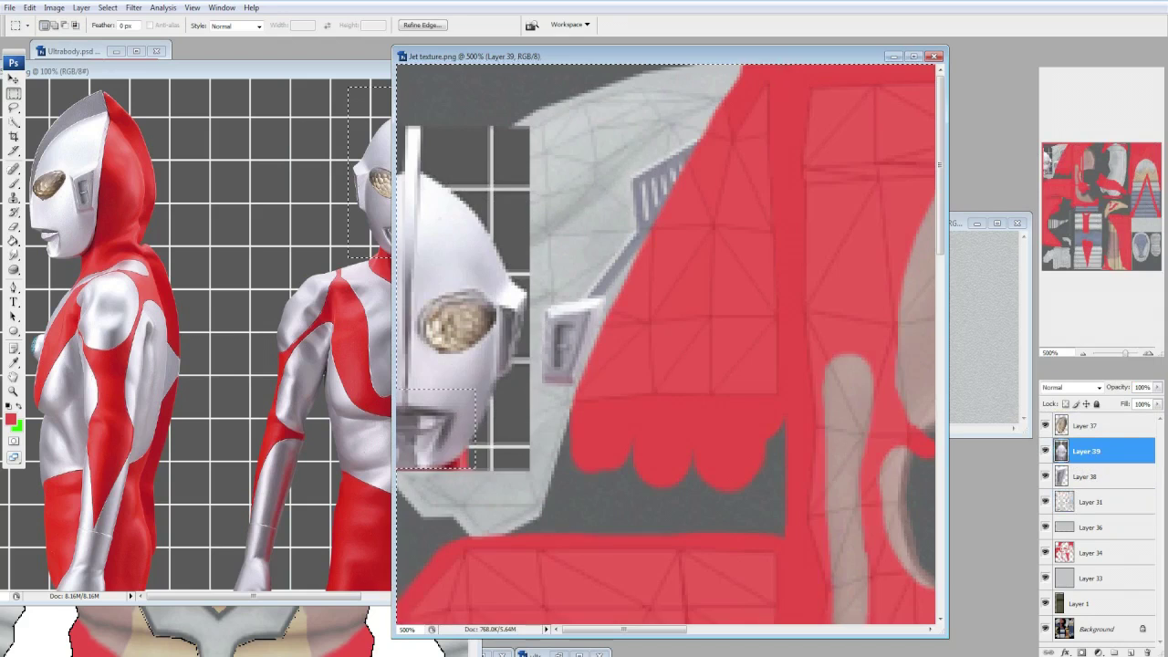
Trim the scaled head layer to its mouth and place a full-size copy of the head over the mouth grill area.
left_click(1086, 451)
scroll(808, 351, "down", 10)
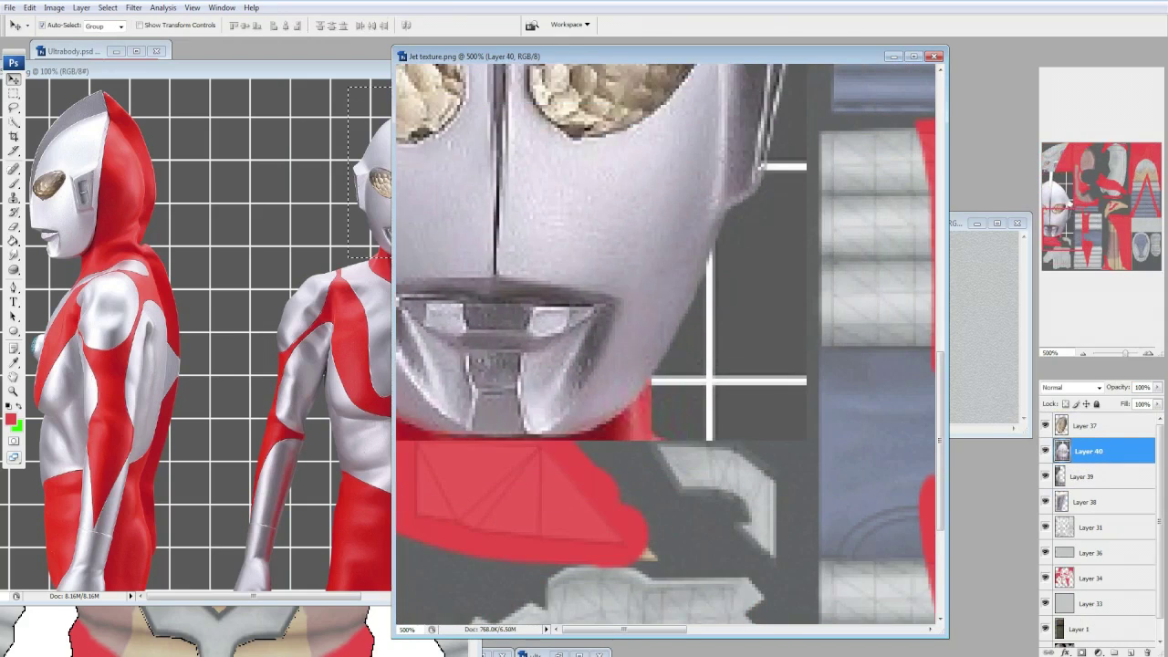
Make the wireframe fully opaque, fade the full-size head copy to 51% and toggle the head layers to compare the mouth placement.
left_click(1092, 527)
left_click(1085, 451)
left_click(1044, 451)
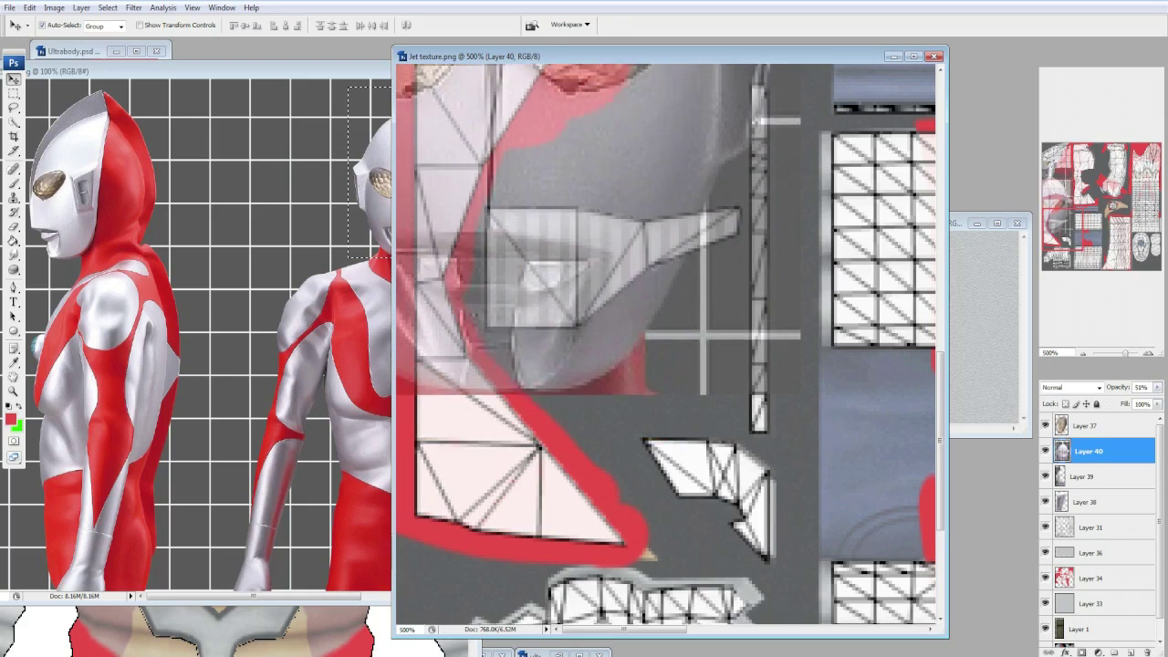
left_click(1044, 476)
left_click(1044, 477)
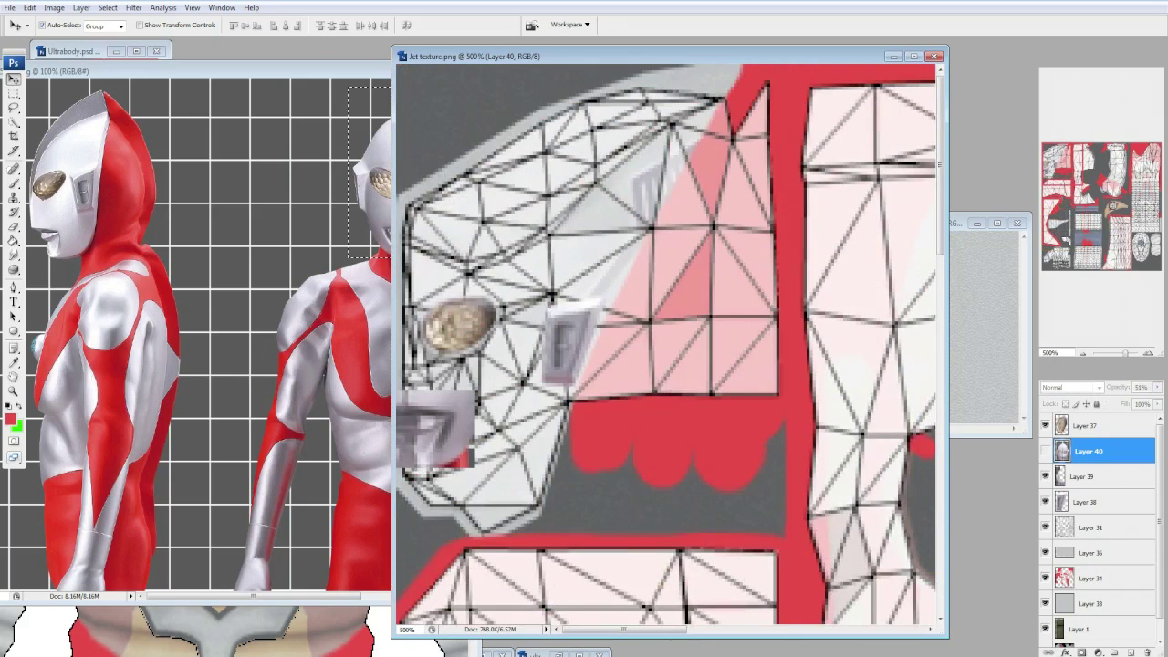
left_click(1044, 450)
Move the full-size head copy, Layer 40, down the layer order to sit below the red paint in Layer 34.
key("m")
left_click_drag(743, 595, 411, 347)
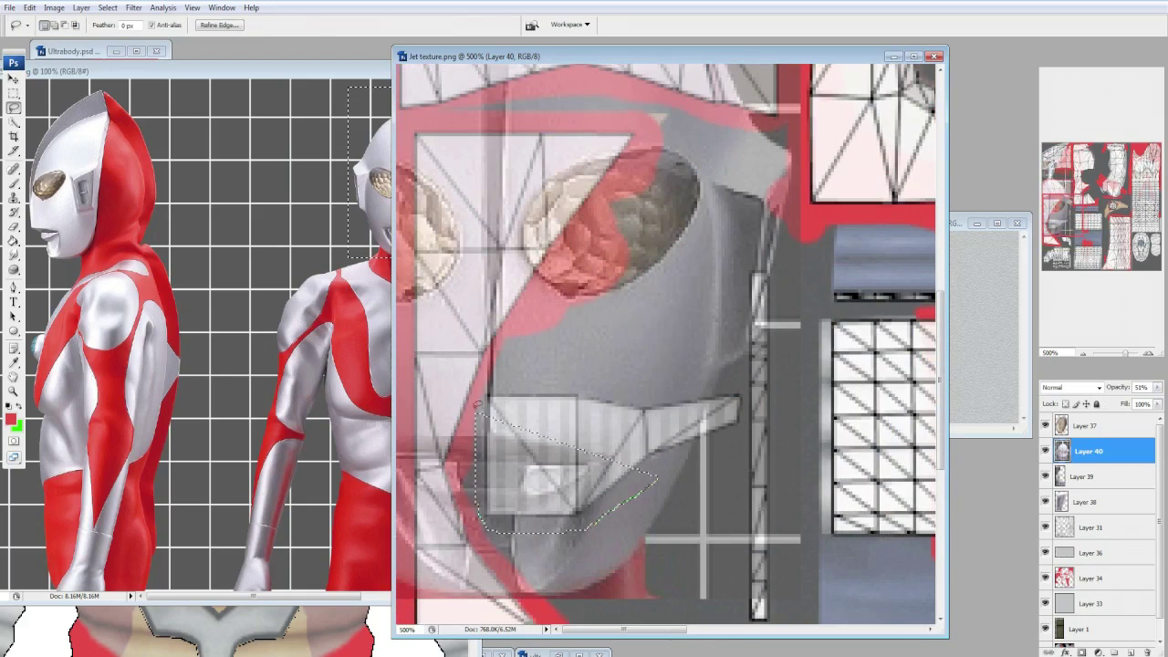
scroll(658, 481, "down", 3)
key("ctrl+bracketleft")
key("ctrl+bracketleft")
key("ctrl+bracketleft")
key("ctrl+bracketleft")
key("ctrl+bracketleft")
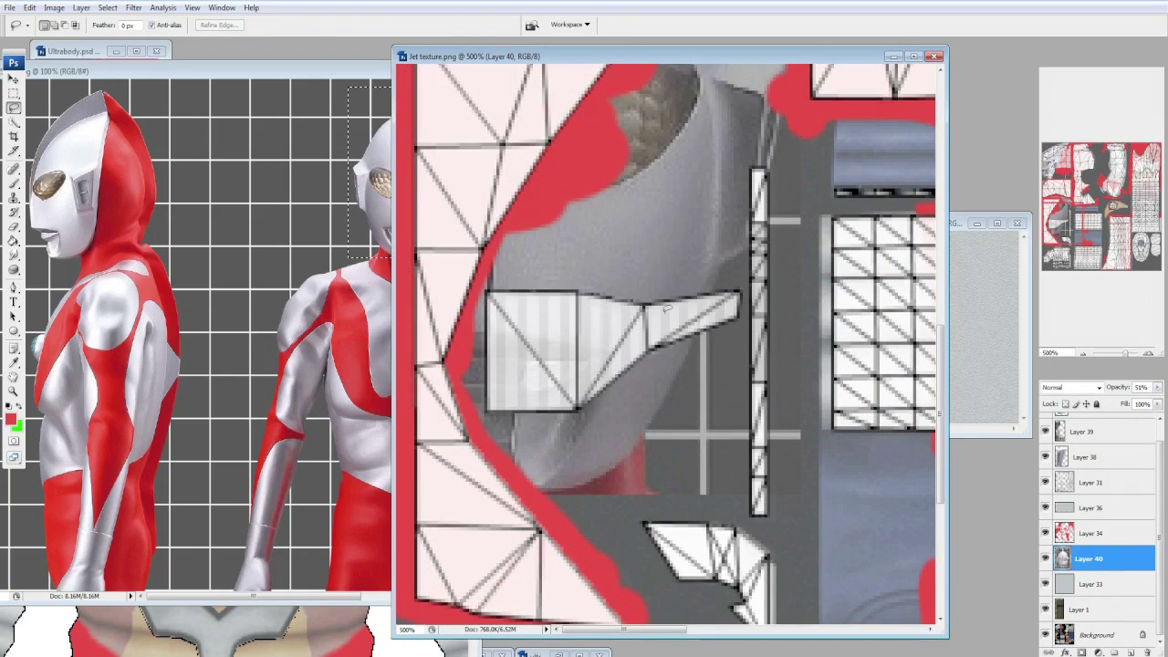
Trim the full-size head copy to the mouth around the grill area, restore its full opacity and hide the wireframe overlay.
scroll(666, 310, "up", 2)
right_click(631, 315)
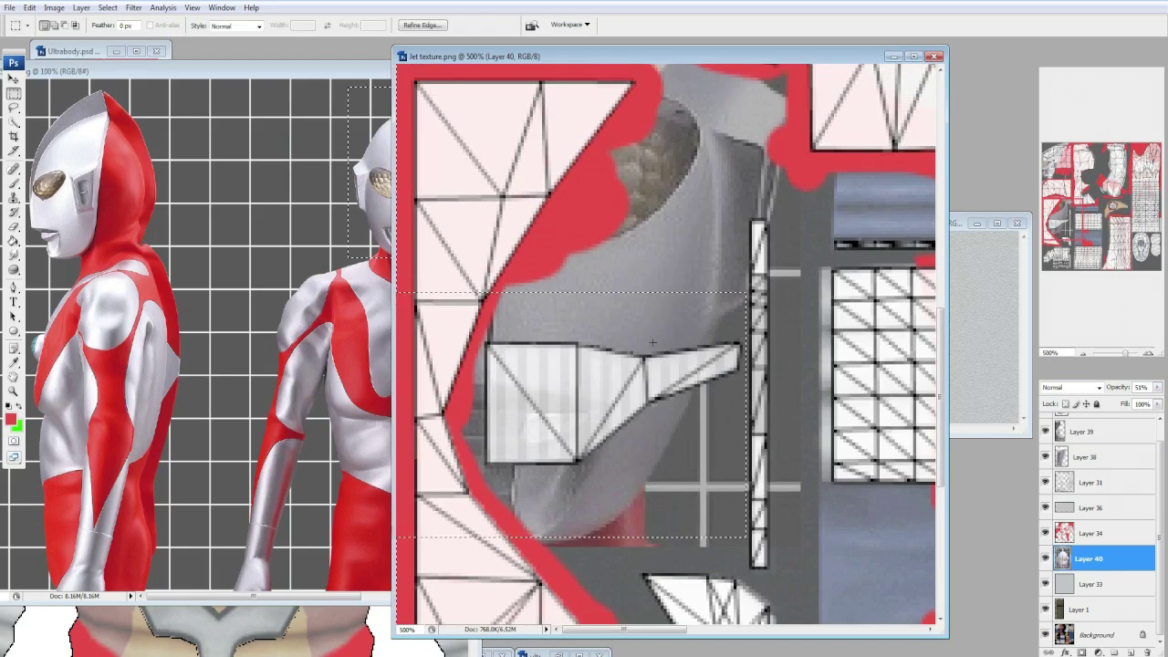
left_click(652, 342)
key("0")
left_click(1044, 481)
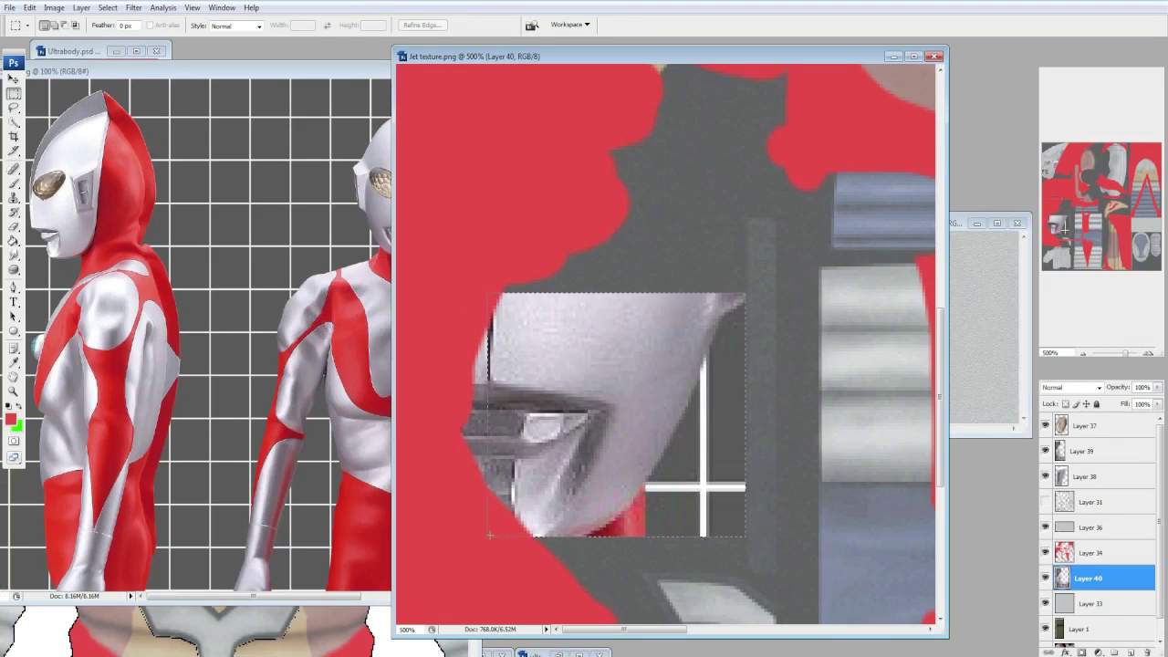
key("ctrl+e")
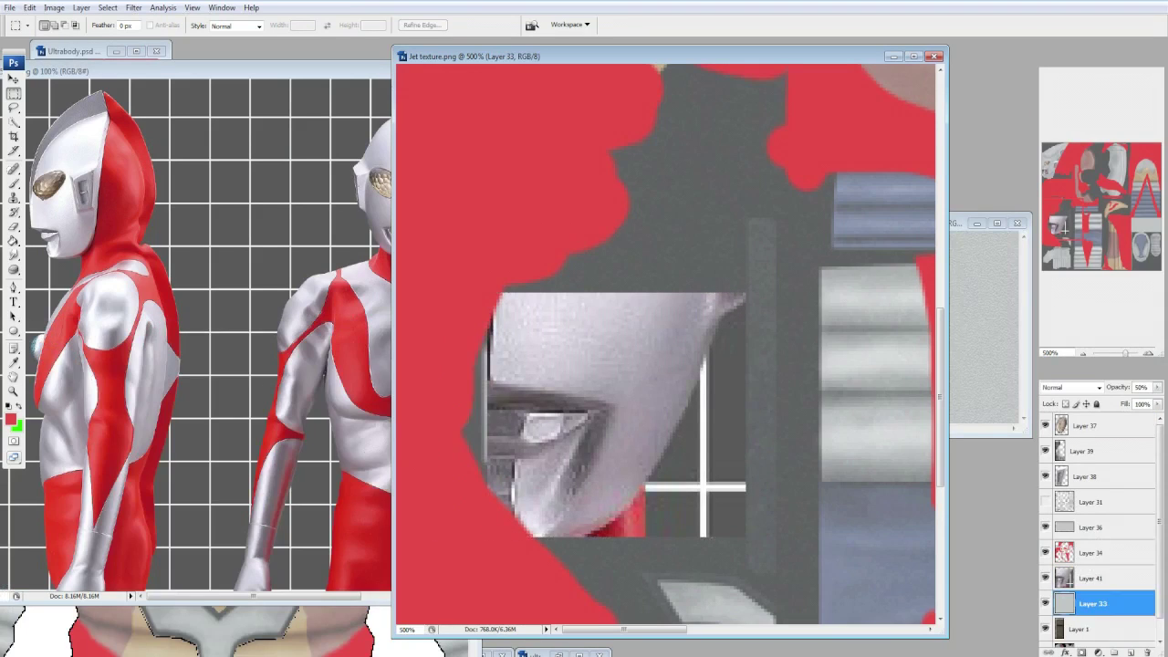
Show the wireframe and enlarge the mouth piece on Layer 41 to about 125% with Free Transform.
left_click(1045, 502)
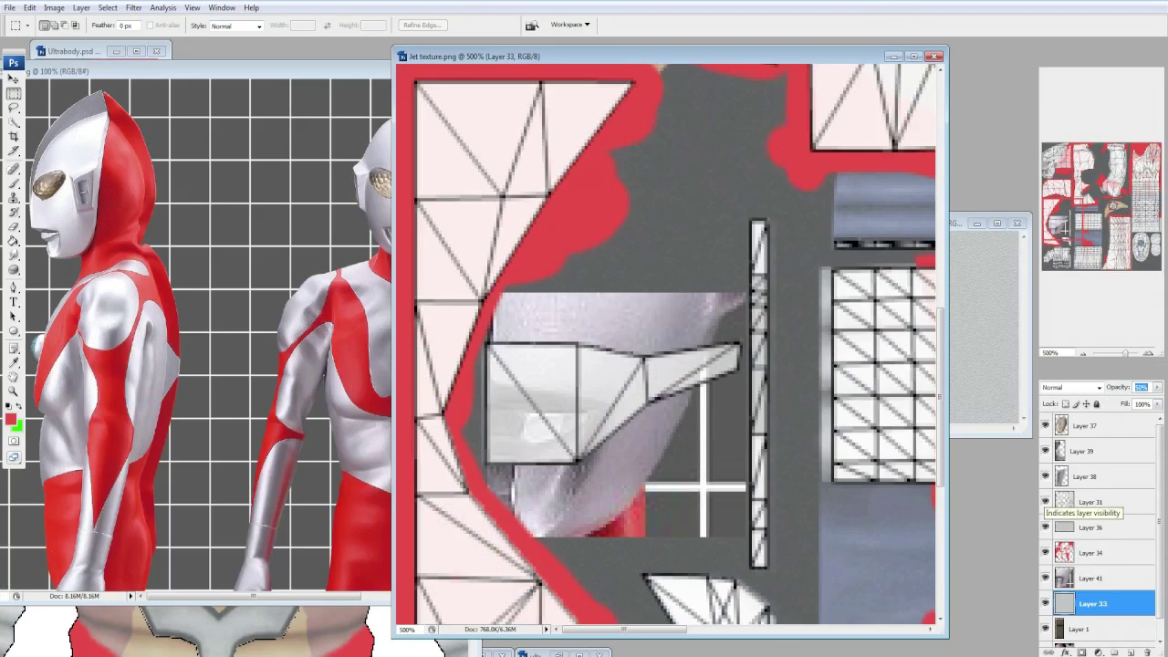
right_click(633, 307)
left_click(684, 425)
left_click(194, 24)
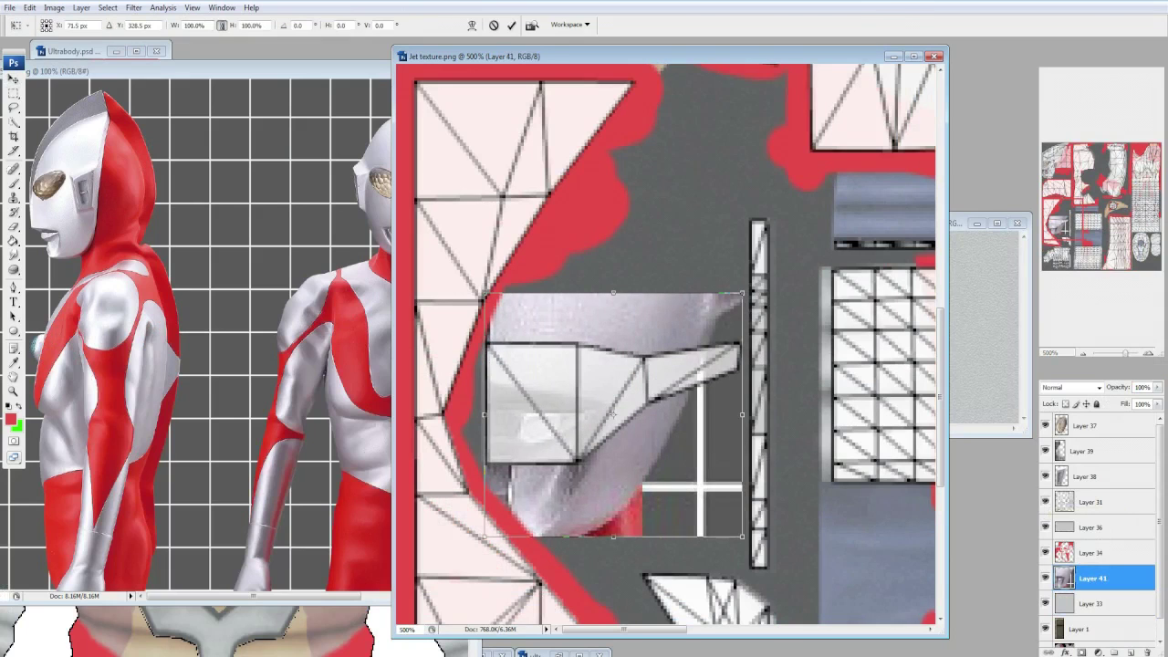
type("132")
key("Return")
type("125")
key("Return")
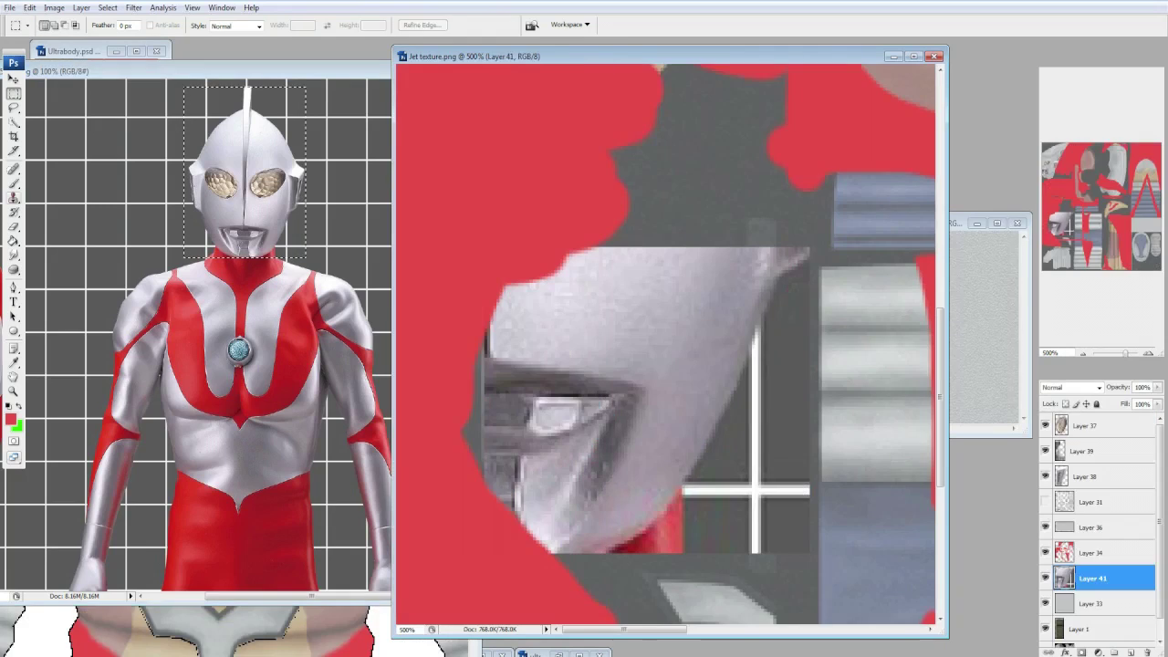
Erase the face, neck and background surrounding the mouth on Layer 41, leaving only the dark-edged mouth shape.
key("e")
left_click(413, 218)
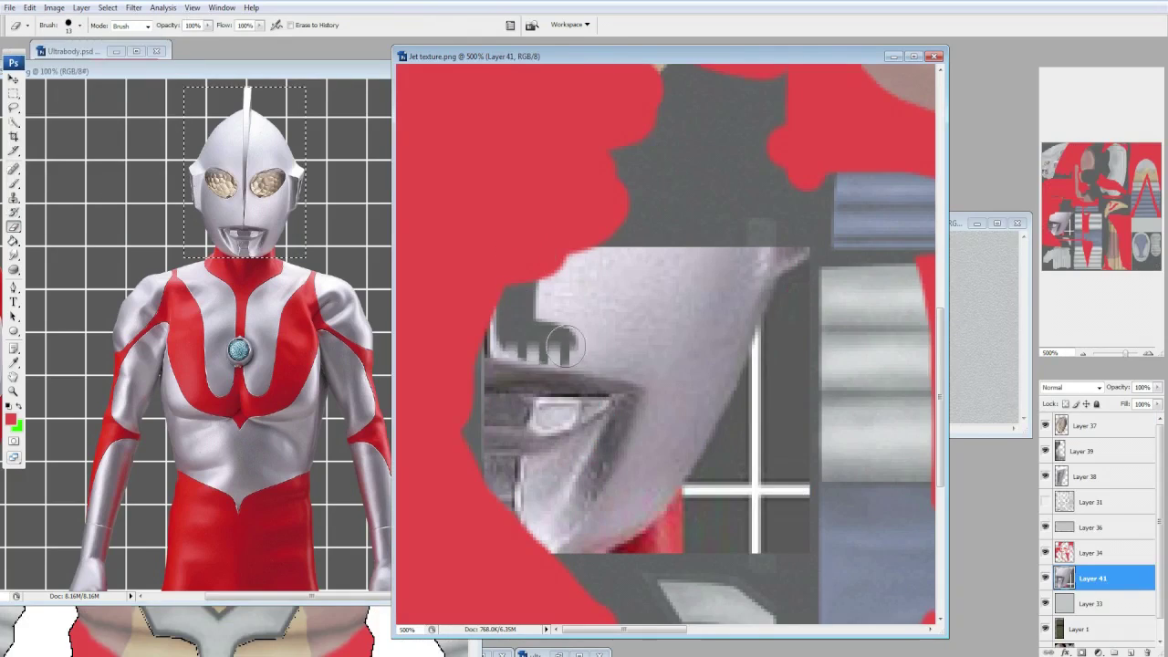
left_click_drag(680, 371, 631, 513)
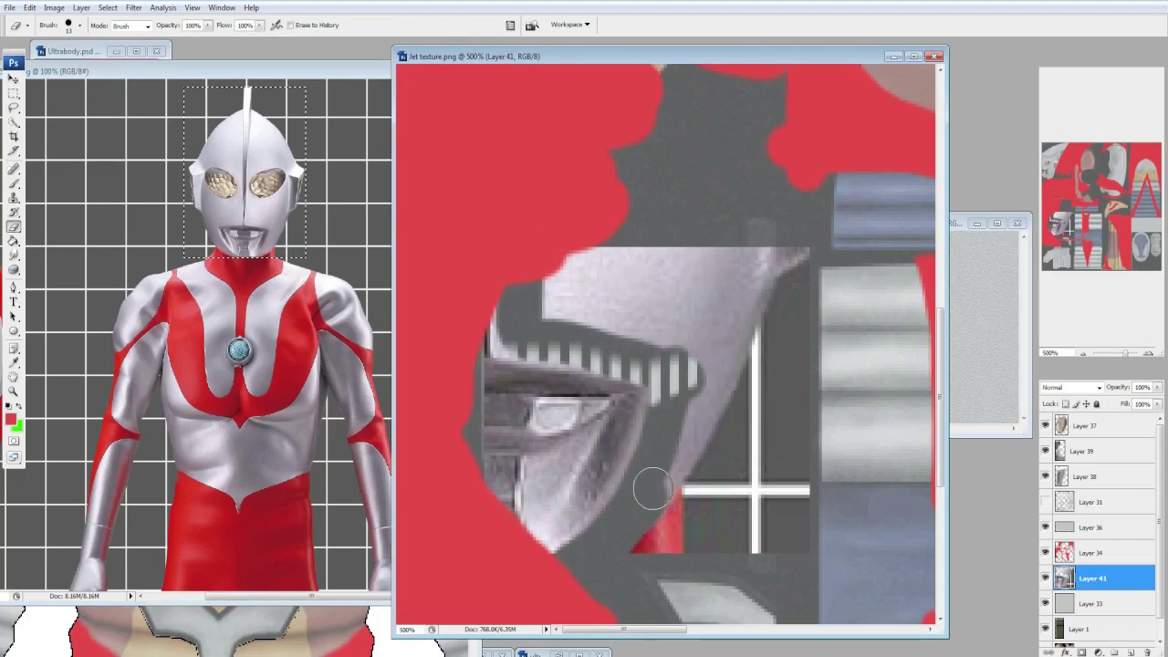
left_click_drag(693, 604, 511, 210)
key("Delete")
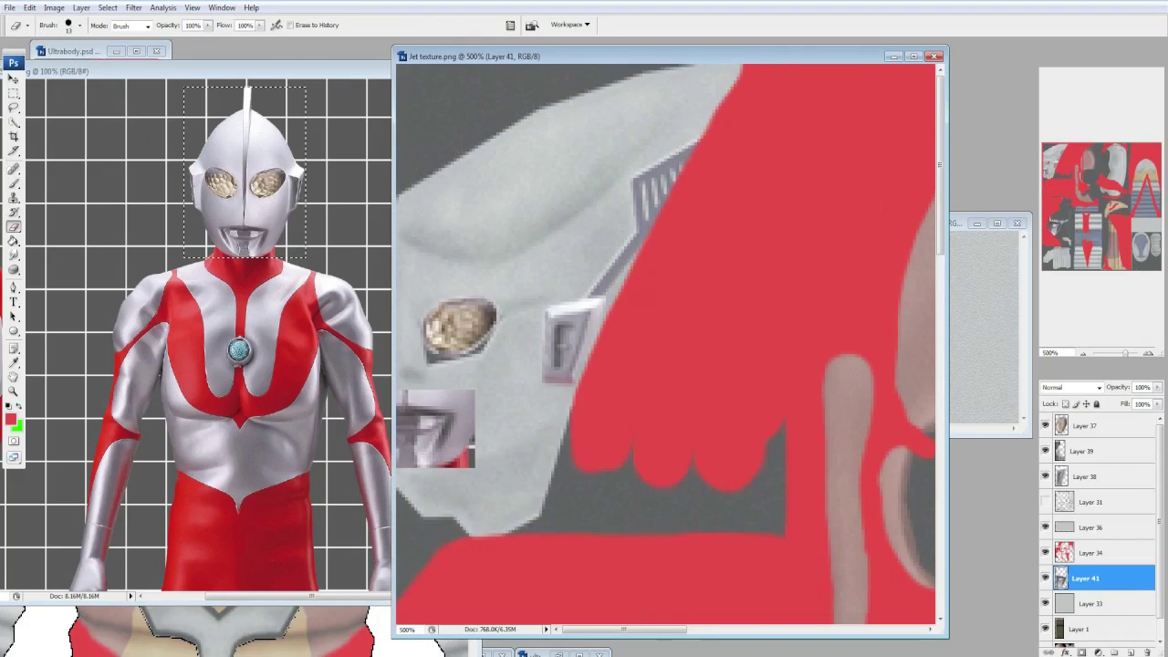
Switch to MikuMikuMoving and load the Jet Jaguar.pmd model to check the texture on it.
right_click(438, 378)
double_click(91, 133)
key("ctrl+alt+z")
key("ctrl+alt+z")
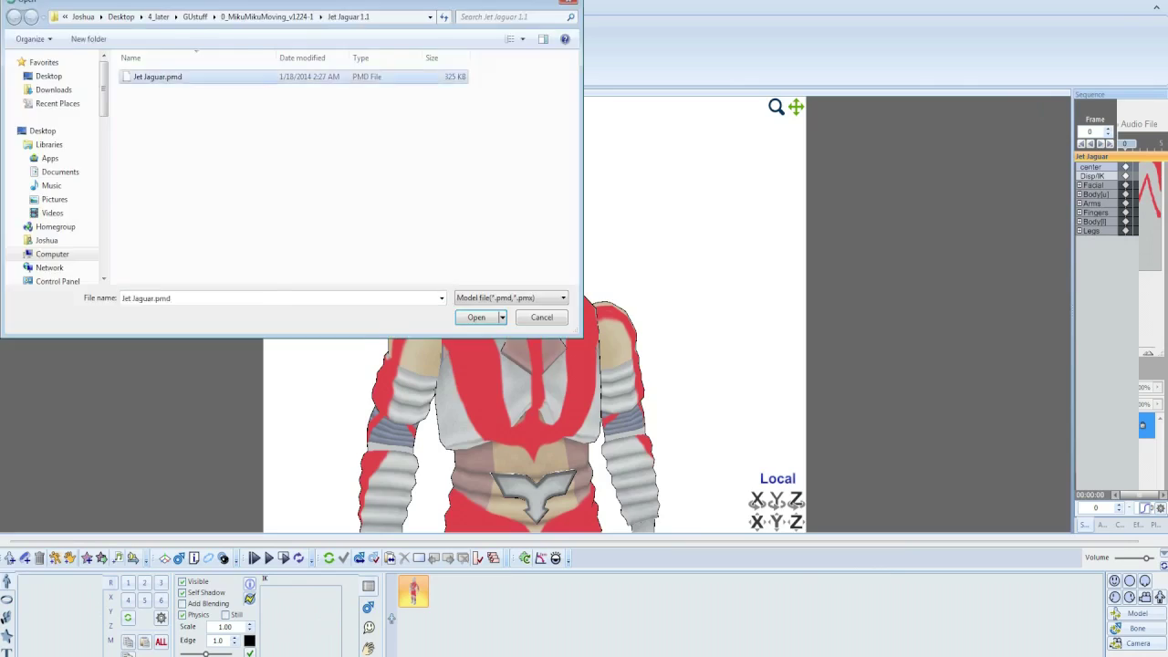
key("Return")
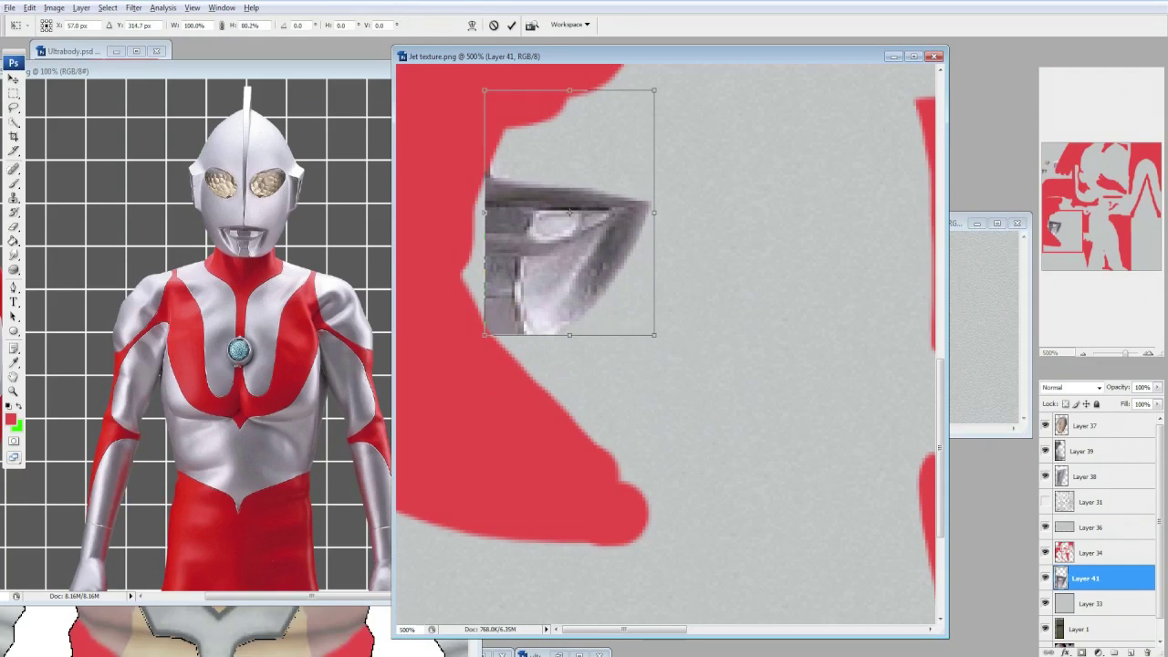
Reduce the height of the mouth on Layer 41 to about 80% and nudge it down over the grill area.
key("Return")
key("v")
key("Down")
key("Down")
key("Down")
key("Down")
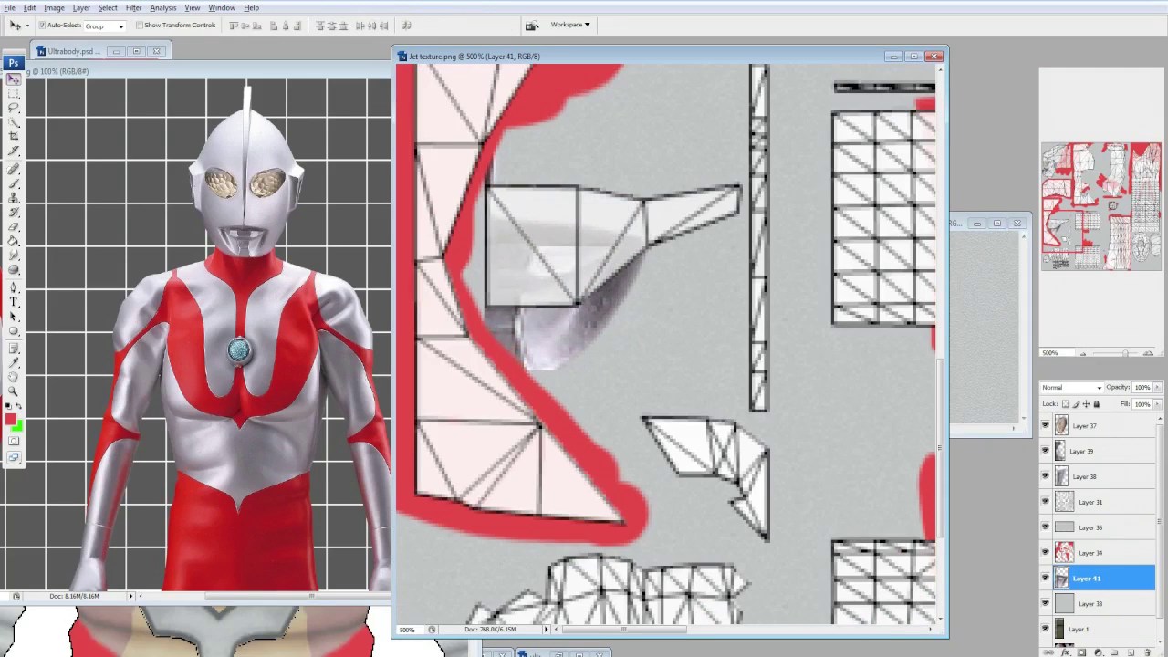
Stretch the mouth on Layer 41 horizontally so it covers more of the wireframe's grill area.
right_click(563, 229)
left_click(612, 362)
left_click_drag(657, 226, 720, 226)
key("Return")
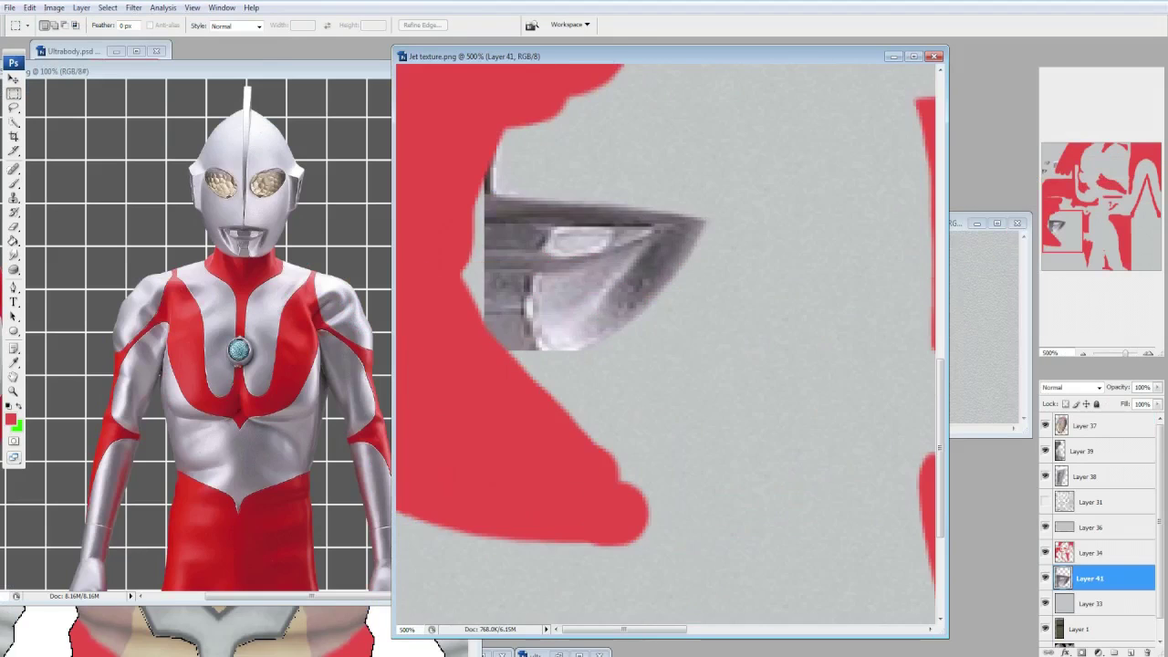
Free-transform the small mouth piece on Layer 39 and the eye on Layer 37, saving the texture.
scroll(666, 347, "up", 10)
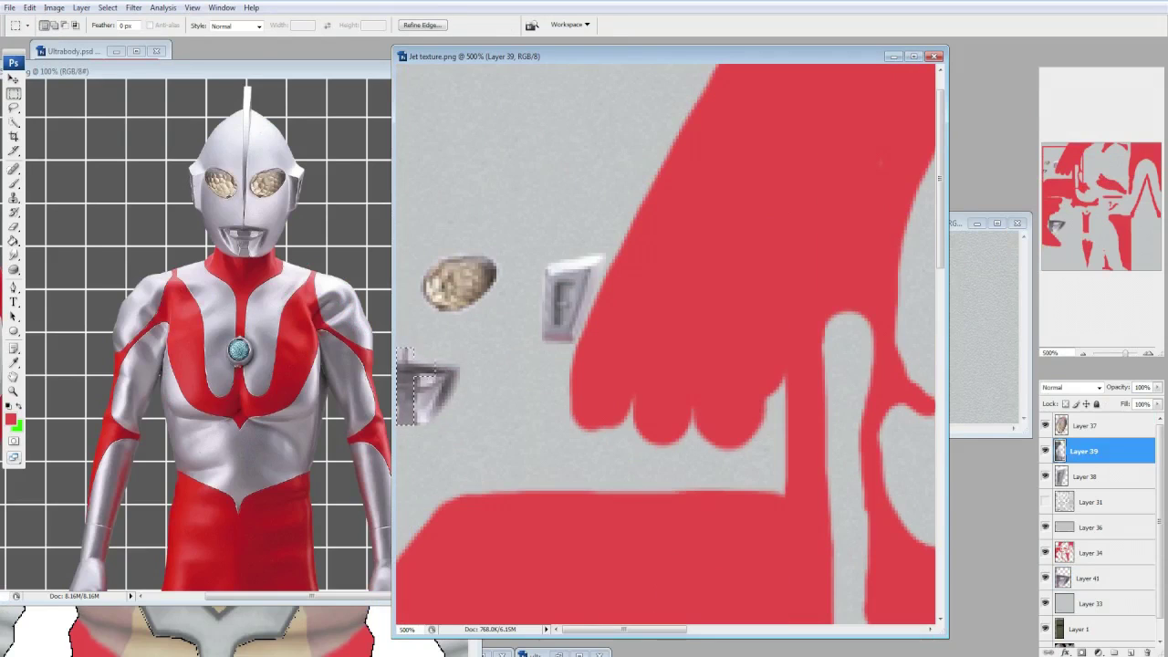
right_click(459, 385)
left_click(492, 537)
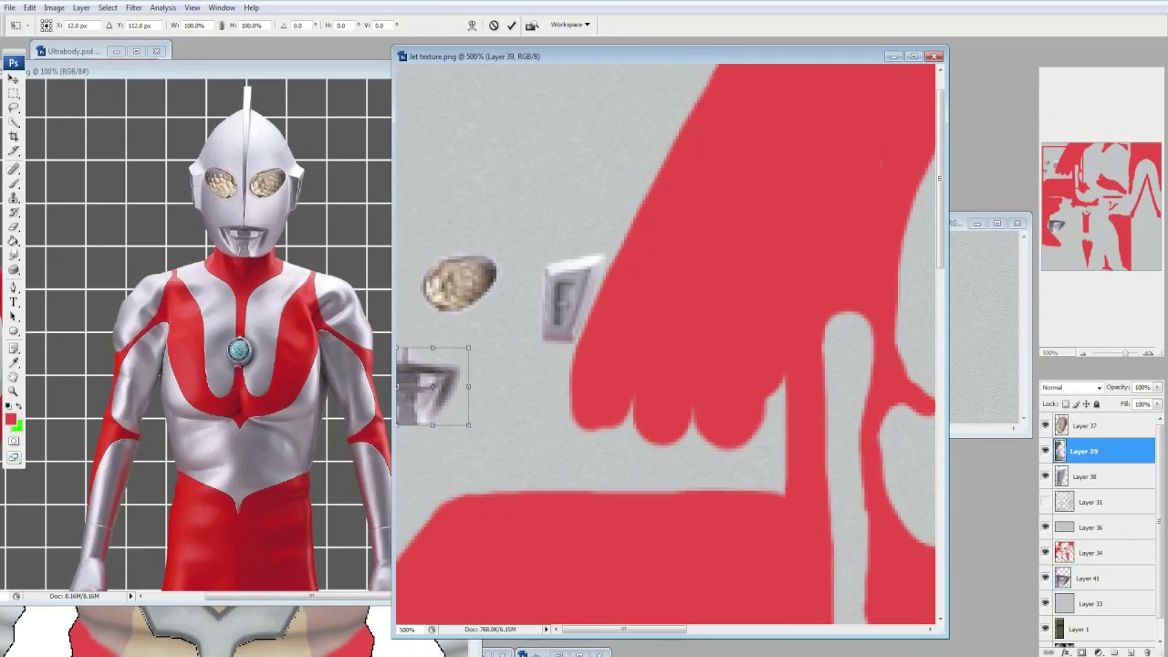
key("ctrl+s")
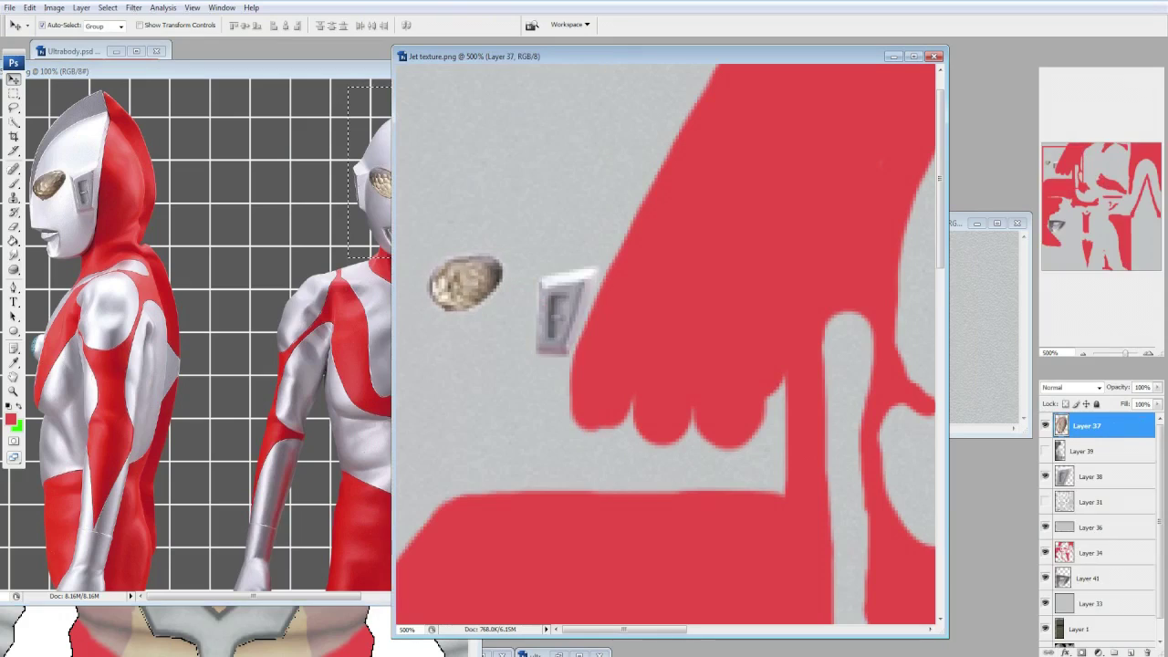
key("ctrl+t")
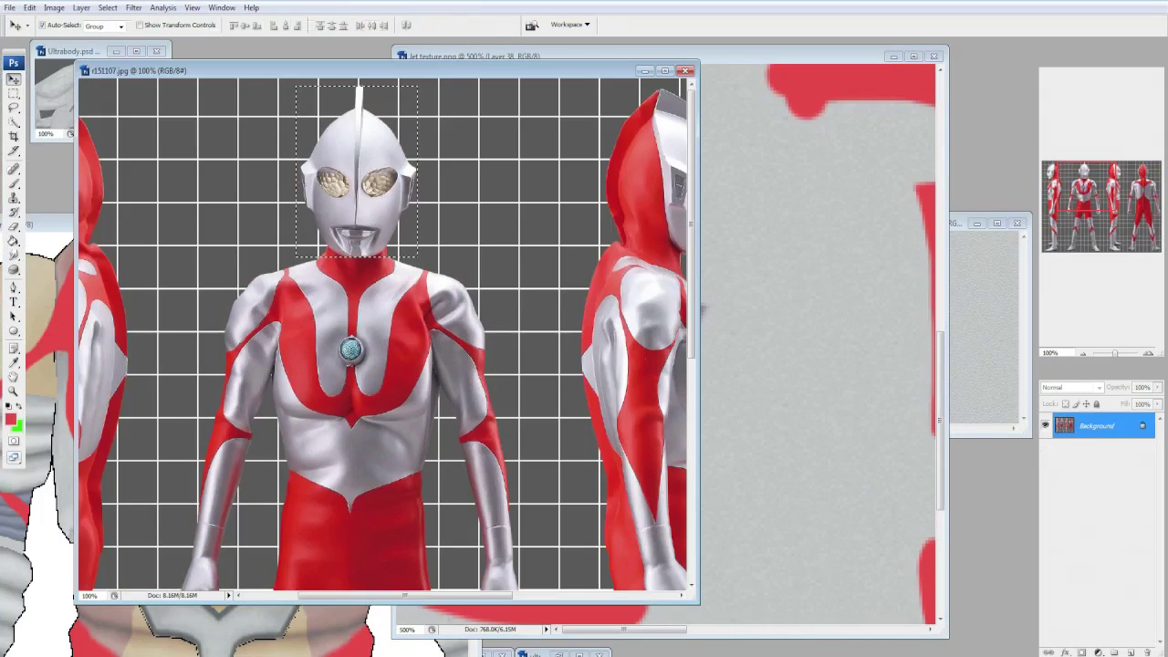
Examine the reference figure's back, front and leg markings and compare them with the model's back in MikuMikuMoving.
scroll(387, 333, "right", 10)
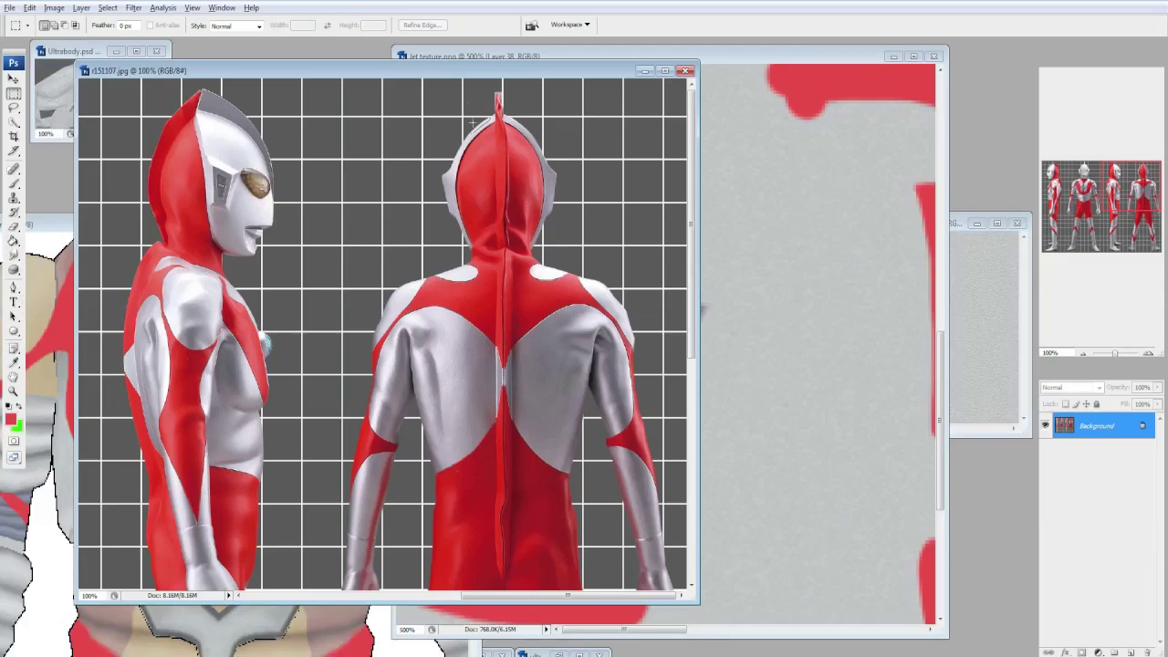
scroll(383, 337, "left", 10)
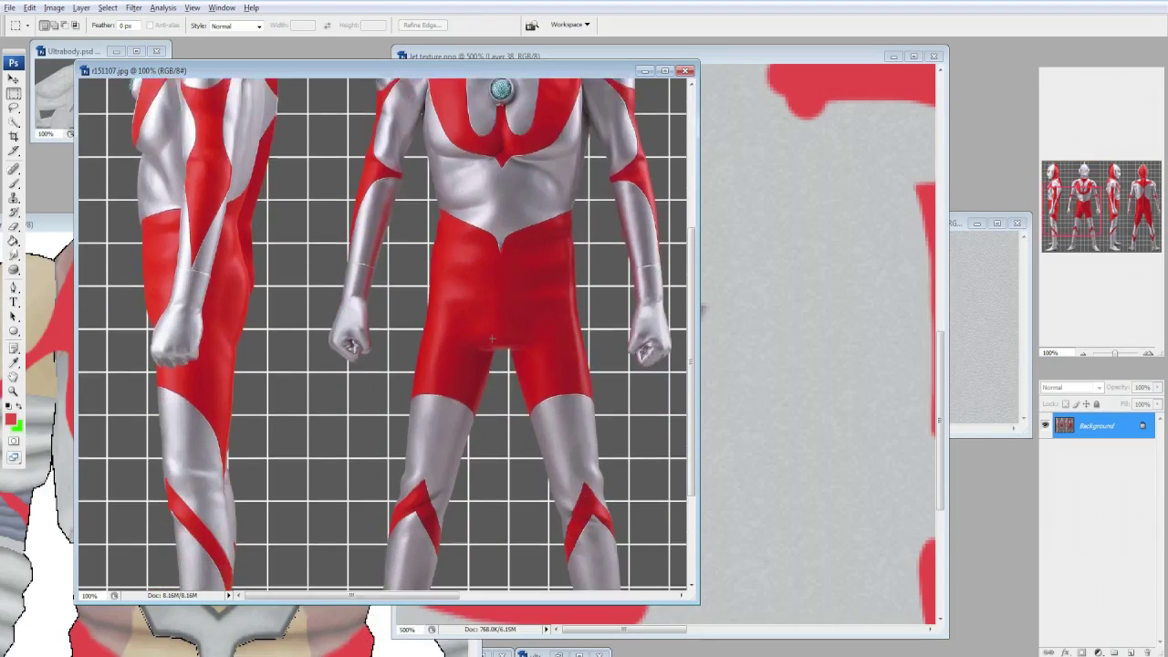
scroll(383, 347, "down", 5)
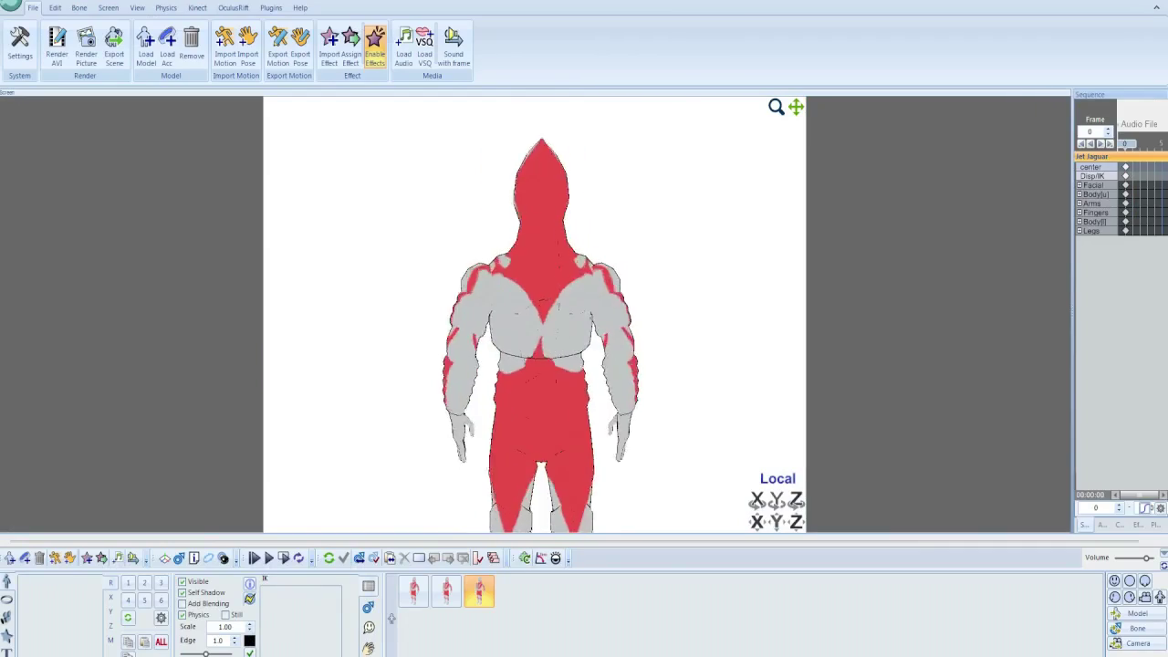
key("alt")
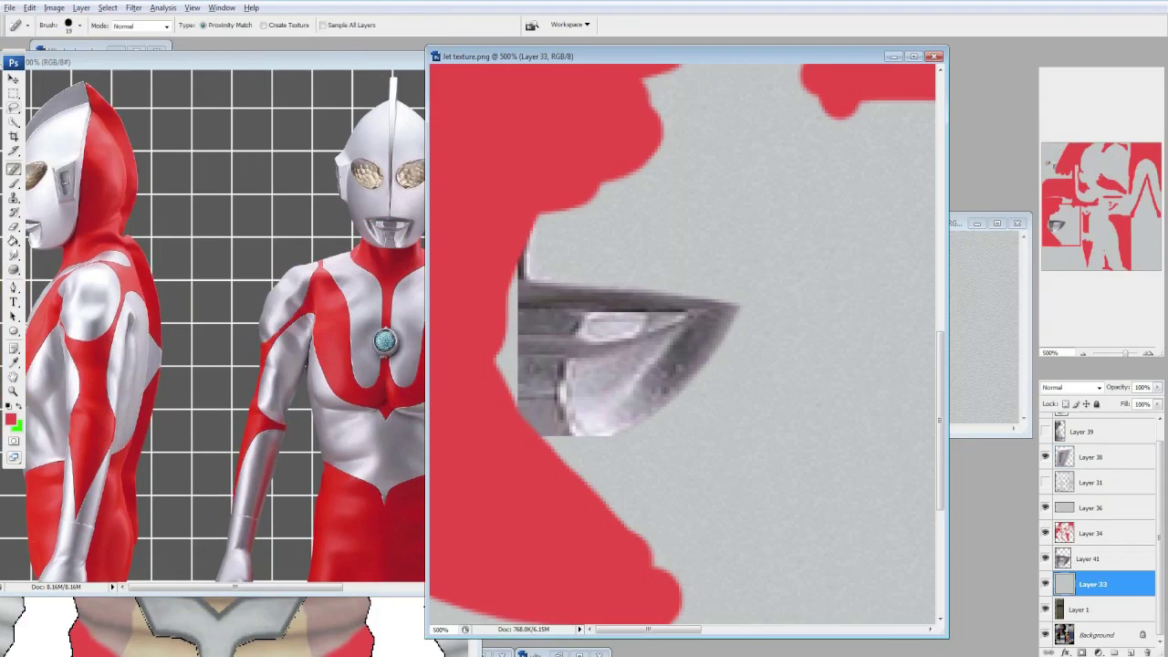
Try to match Layer 33's color to Layer 1 of r151107.jpg with Match Color at a color intensity of 1.
left_click_drag(392, 117, 374, 139)
left_click(54, 7)
mouse_move(73, 40)
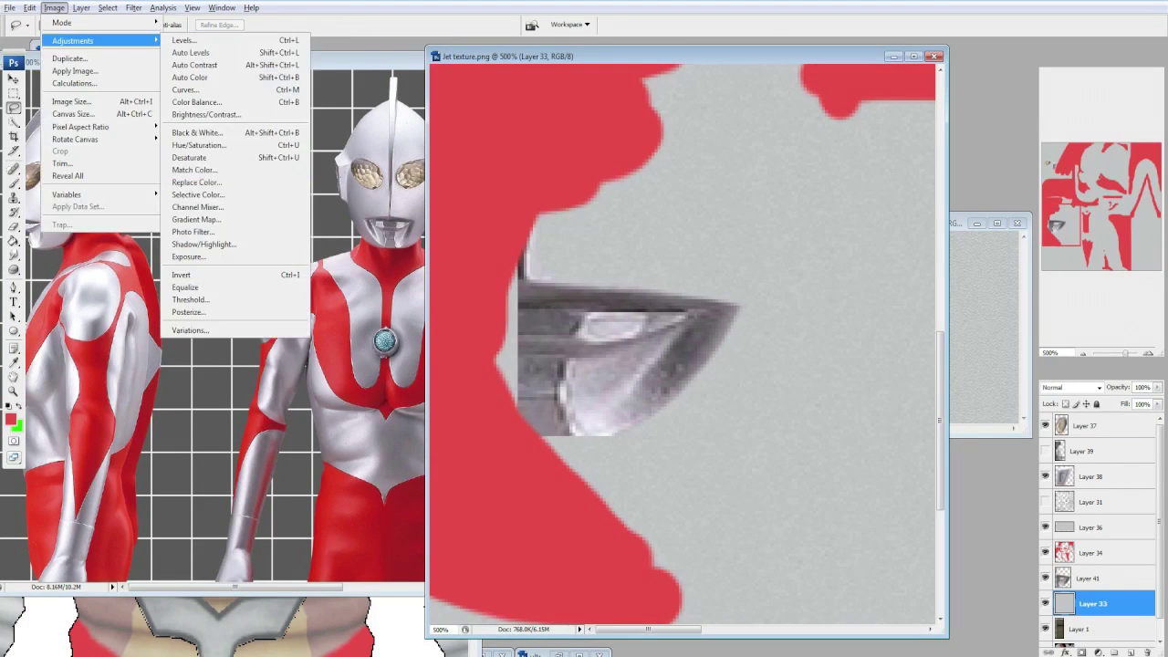
left_click(194, 170)
left_click(791, 315)
left_click(734, 338)
left_click(790, 314)
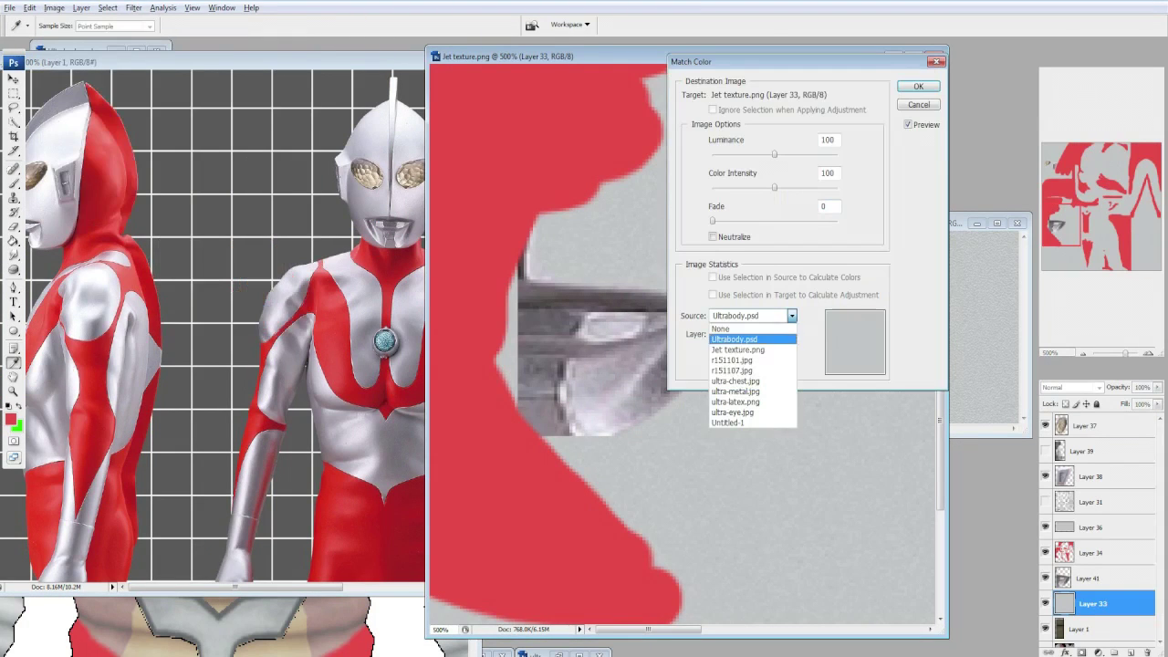
left_click(731, 371)
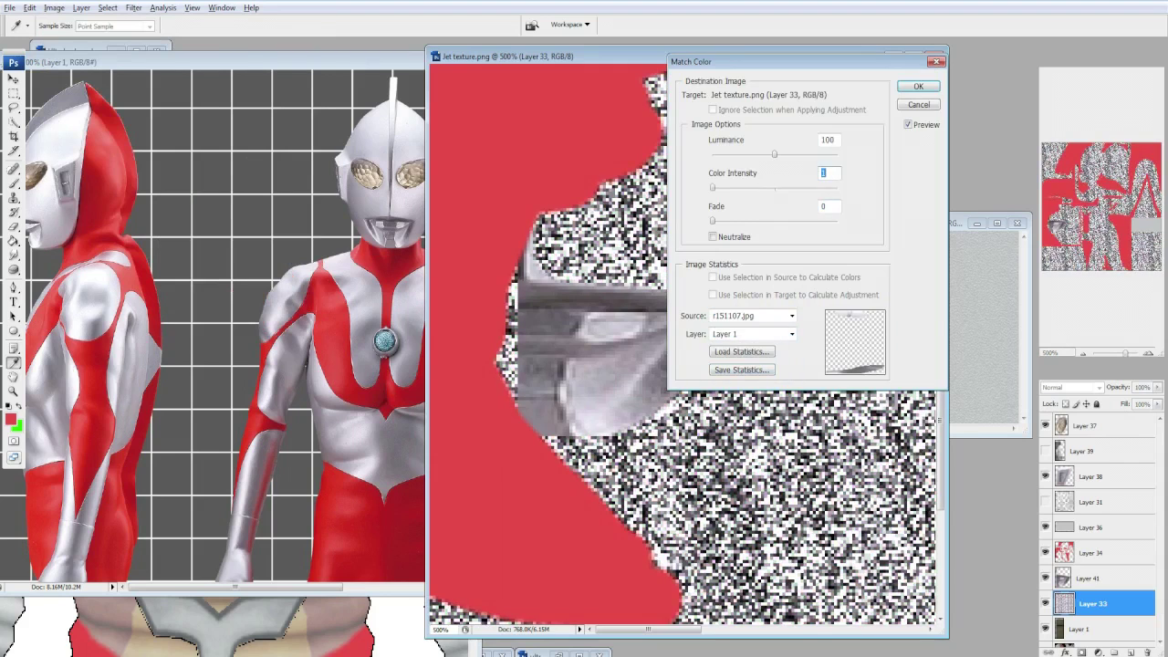
key("Return")
Adjust Layer 33 to brightness +25 and contrast -21, and desaturate it to a neutral grey.
left_click(54, 8)
left_click(194, 40)
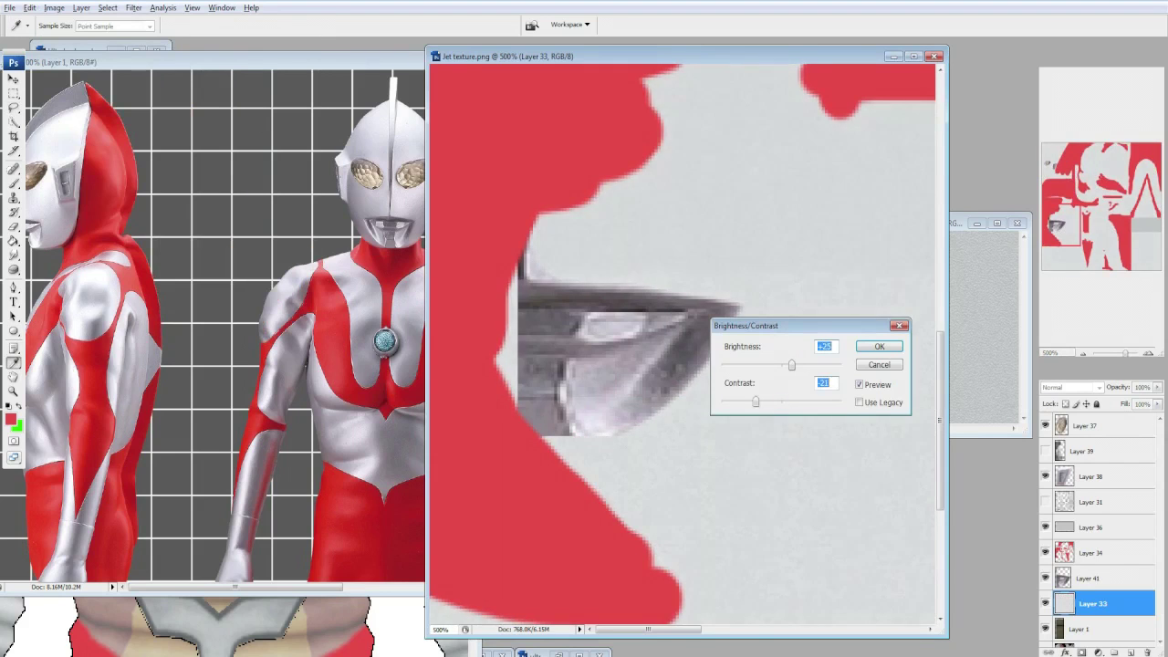
key("Return")
left_click(54, 7)
key("Escape")
key("l")
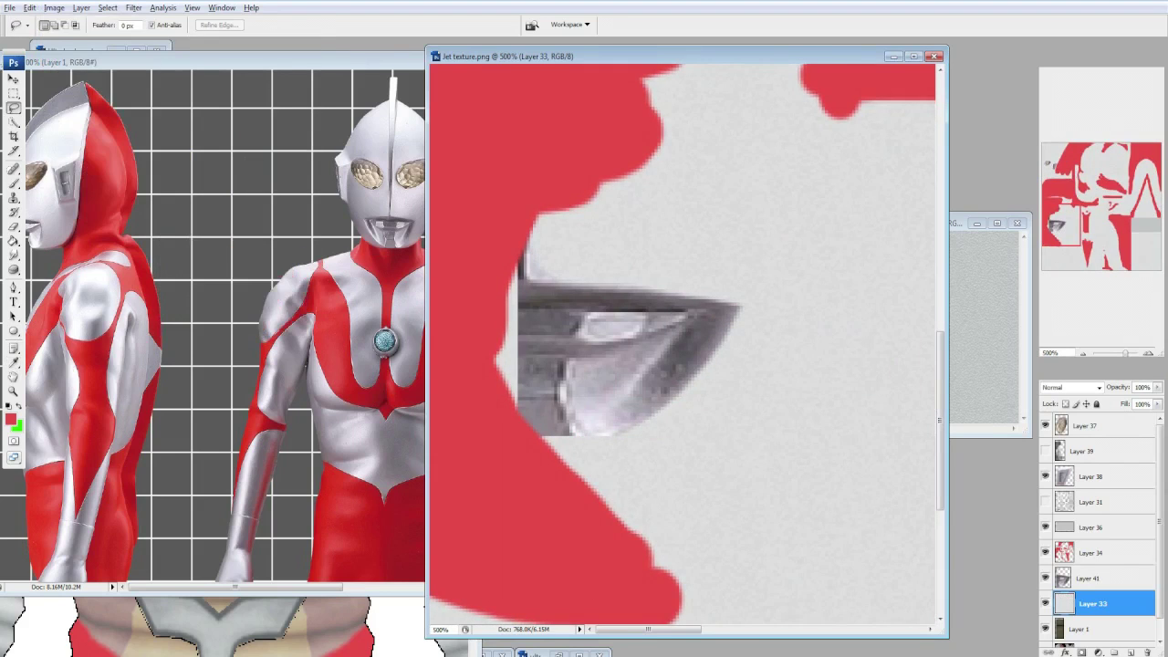
Sample grey and white as the gradient colors and apply a Gradient Map to Layer 33, repositioning a color stop between them.
left_click(53, 7)
key("Escape")
key("i")
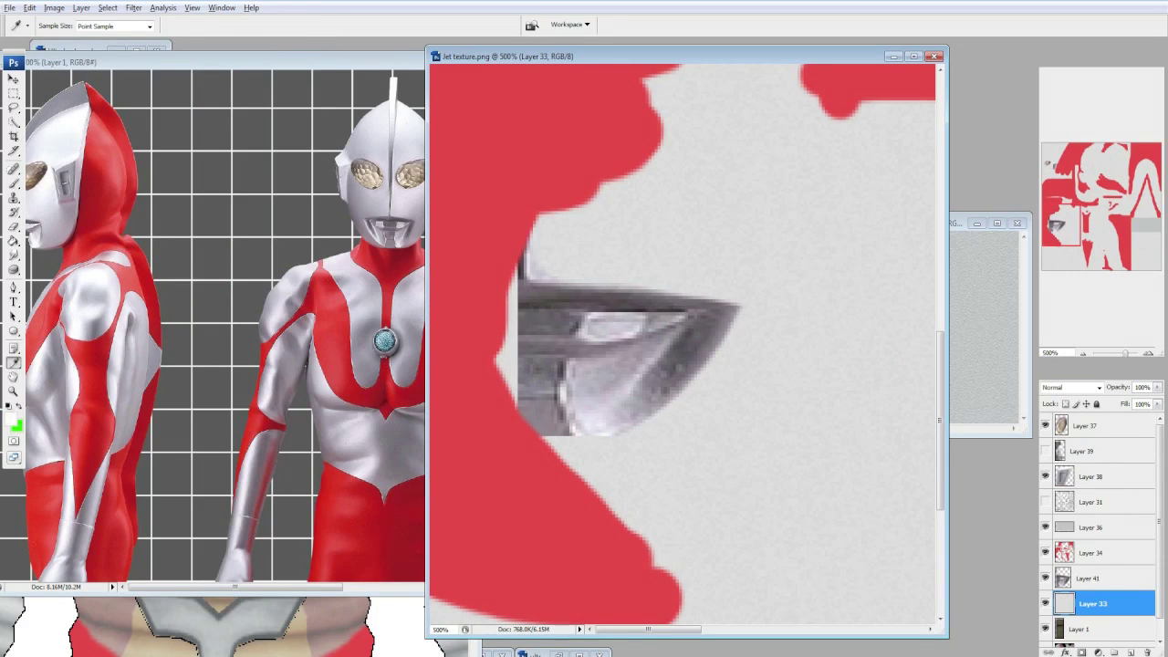
left_click(54, 7)
left_click(571, 104)
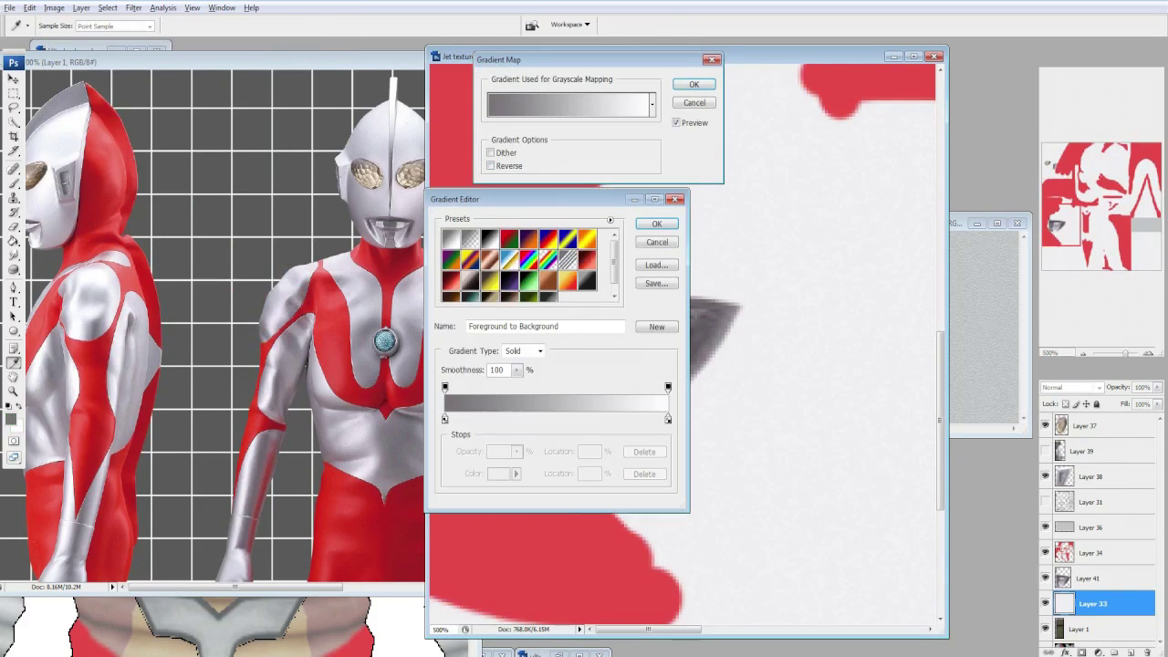
left_click(597, 419)
left_click_drag(589, 419, 582, 419)
key("Return")
key("Return")
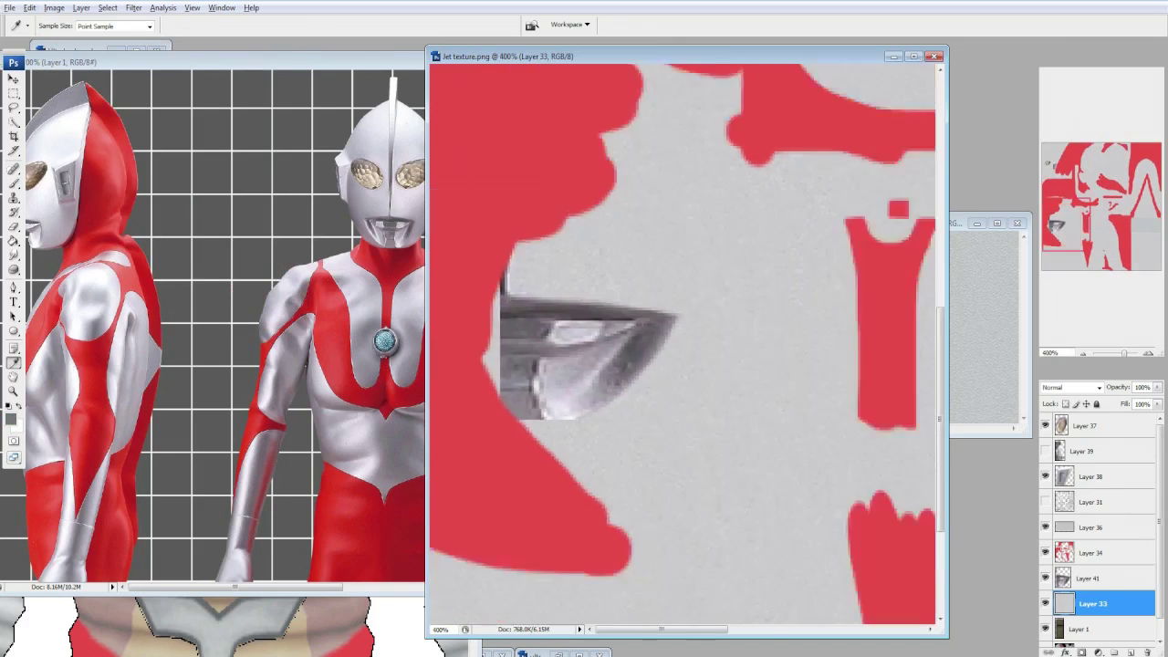
Clear the selection and make the red paint in Layer 34 active, framing the eye and ear area at 500%.
key("ctrl+alt+0")
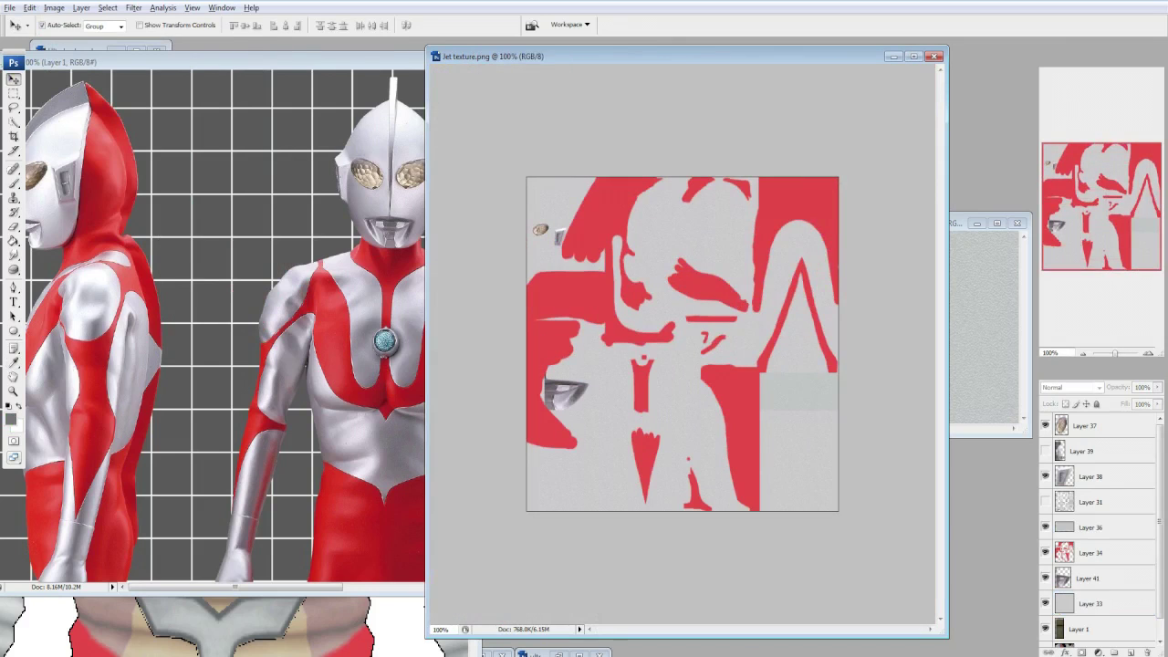
key("ctrl+d")
left_click(1092, 552)
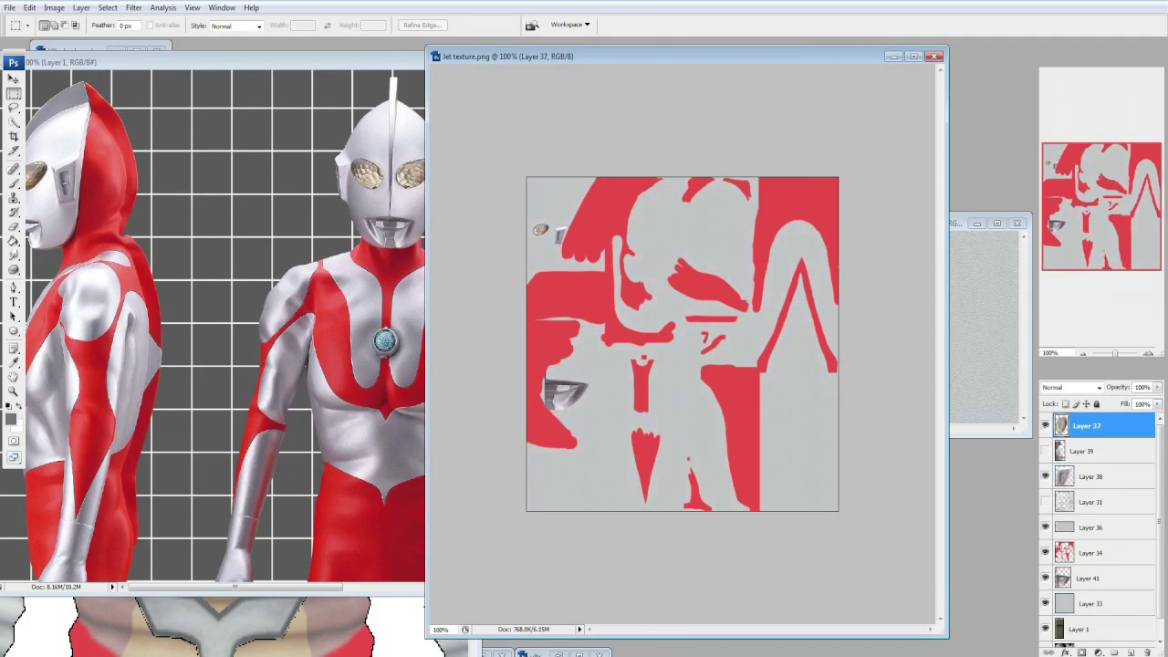
key("ctrl+plus")
key("ctrl+plus")
key("ctrl+plus")
key("ctrl+plus")
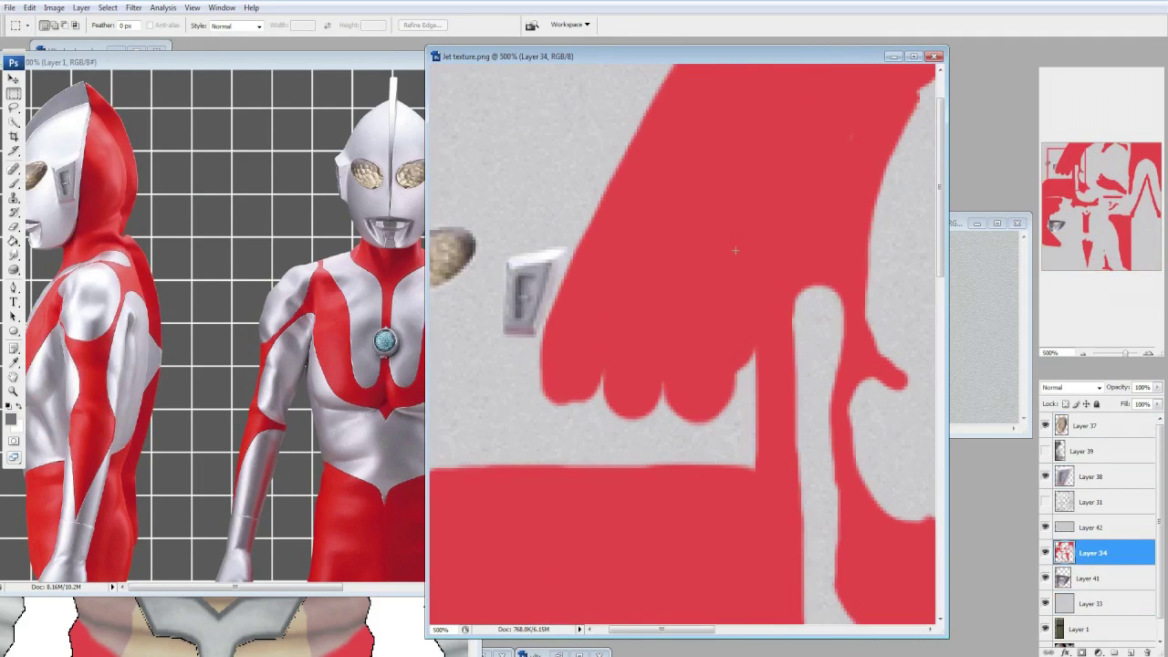
scroll(693, 410, "left", 2)
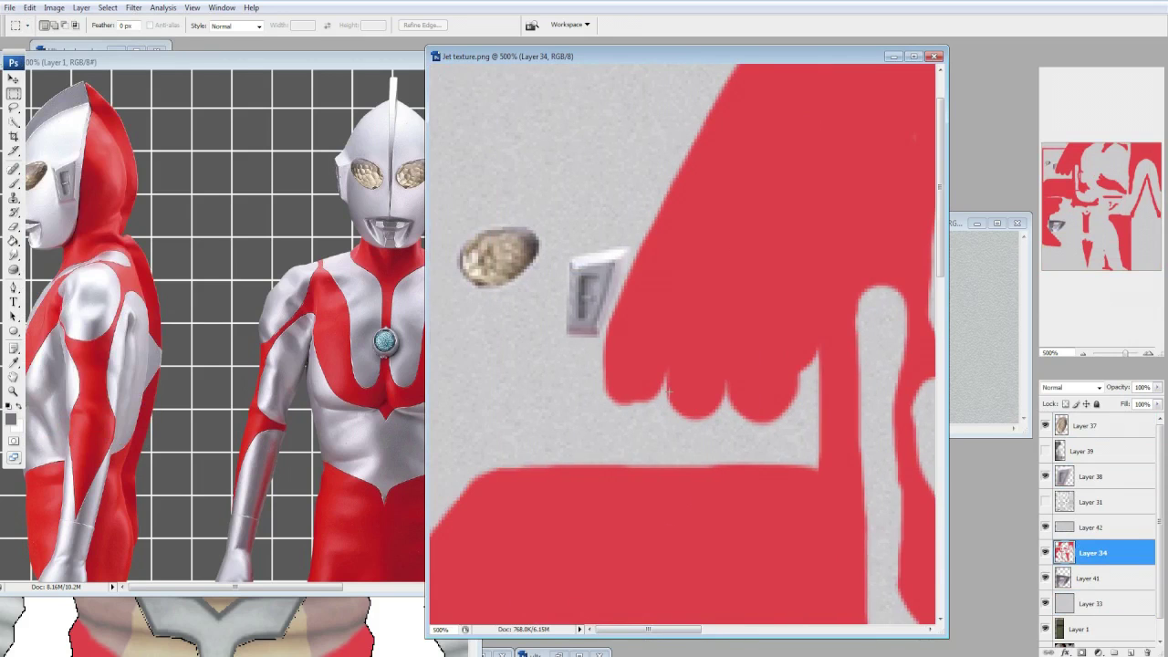
Compare the red markings on the texture with the reference figure's body and leg markings and the Ultrabody.psd texture.
key("ctrl+Tab")
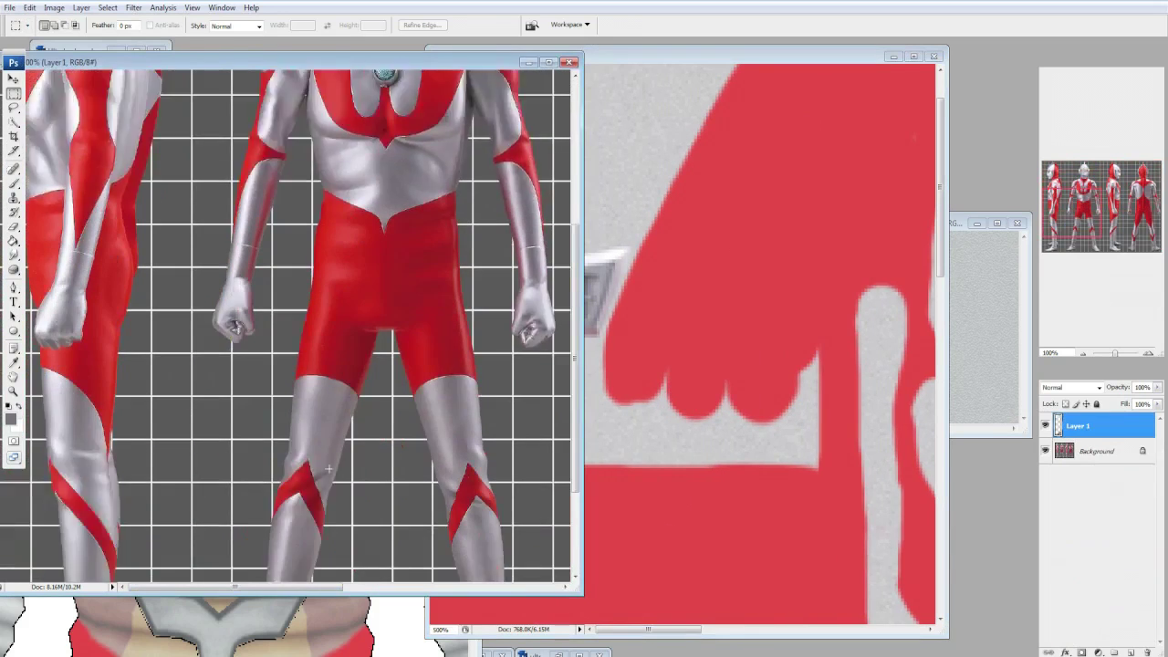
key("ctrl+Tab")
scroll(701, 187, "down", 5)
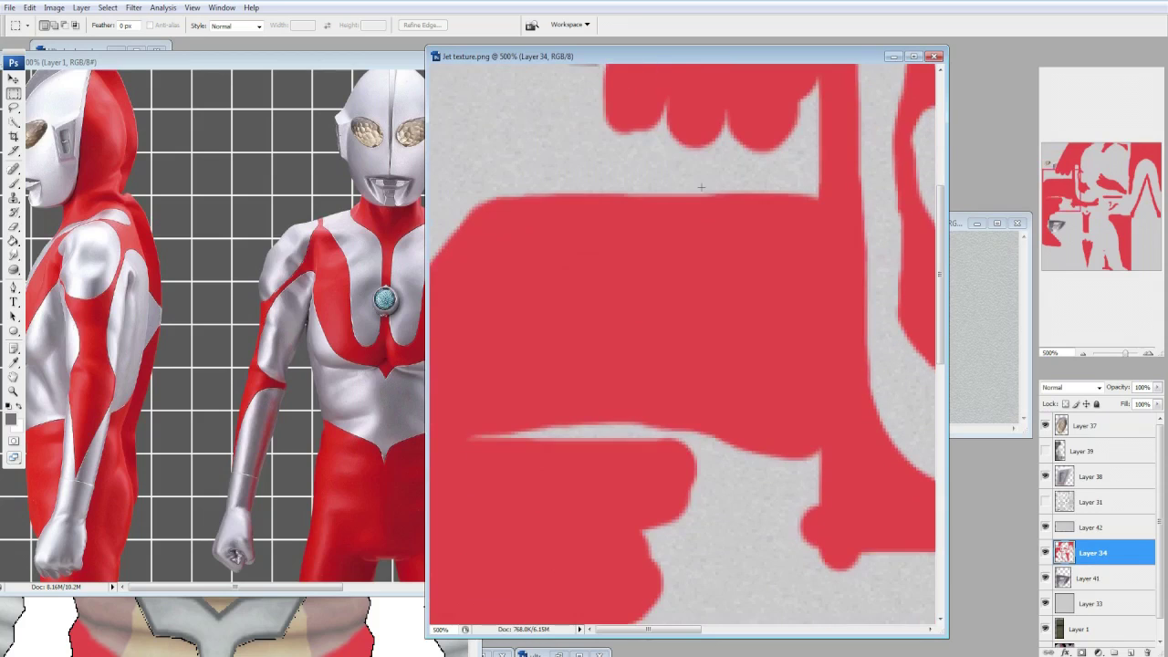
key("ctrl+Tab")
key("ctrl+Tab")
key("ctrl+Tab")
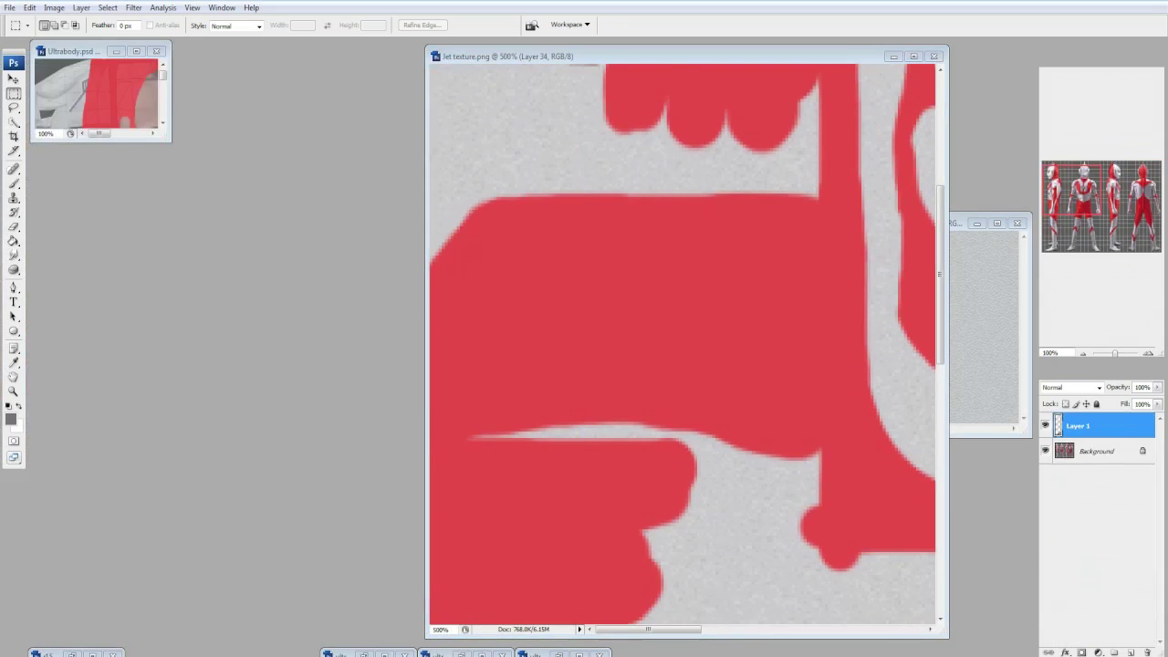
key("ctrl+Tab")
scroll(685, 338, "up", 6)
key("ctrl+Tab")
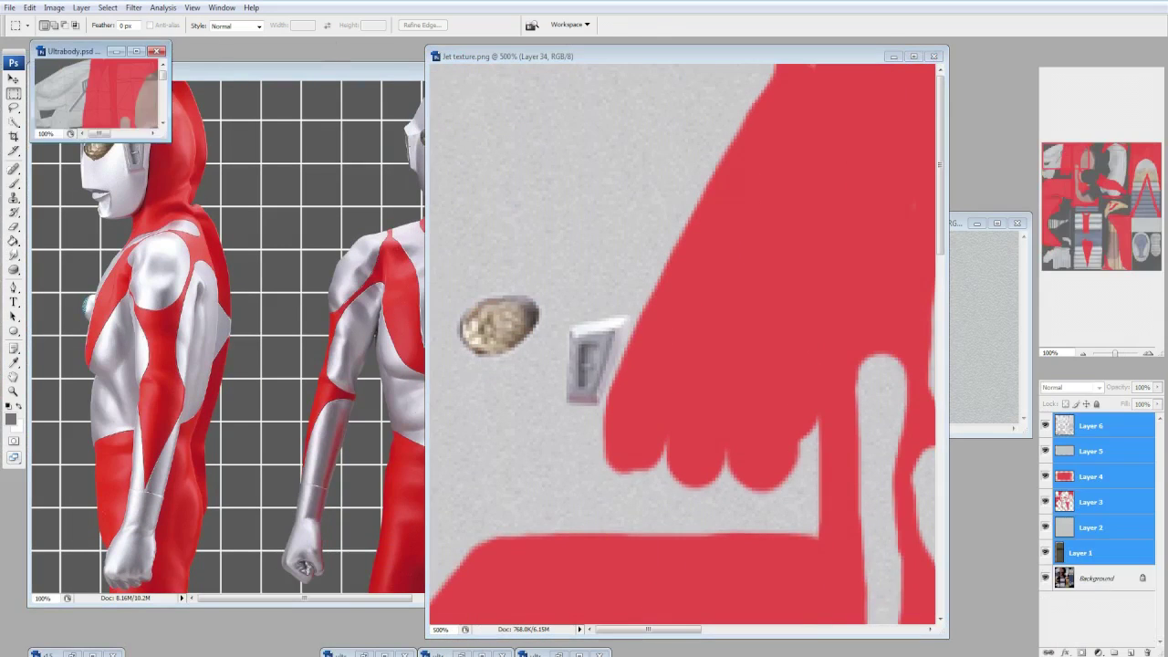
key("ctrl+shift+Tab")
scroll(685, 338, "right", 5)
key("ctrl+Tab")
scroll(403, 524, "down", 4)
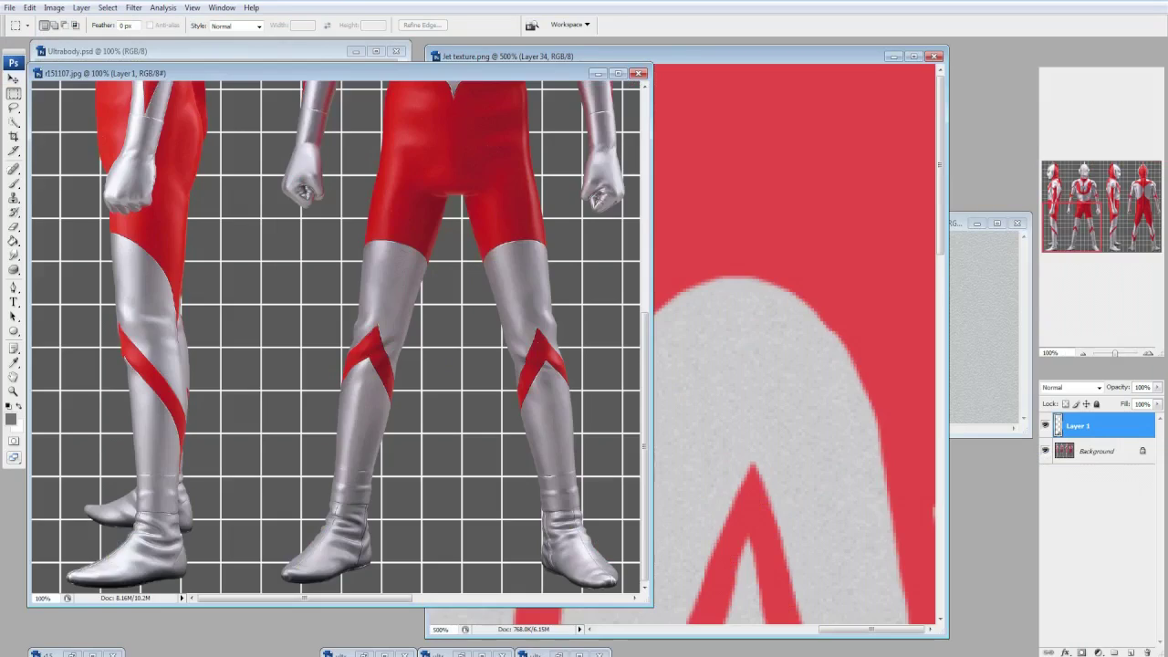
Paste the blue-white woven pattern into Jet texture.png, scale it to about half size and place it over the eye.
scroll(228, 338, "up", 4)
key("ctrl+Tab")
scroll(840, 277, "down", 2)
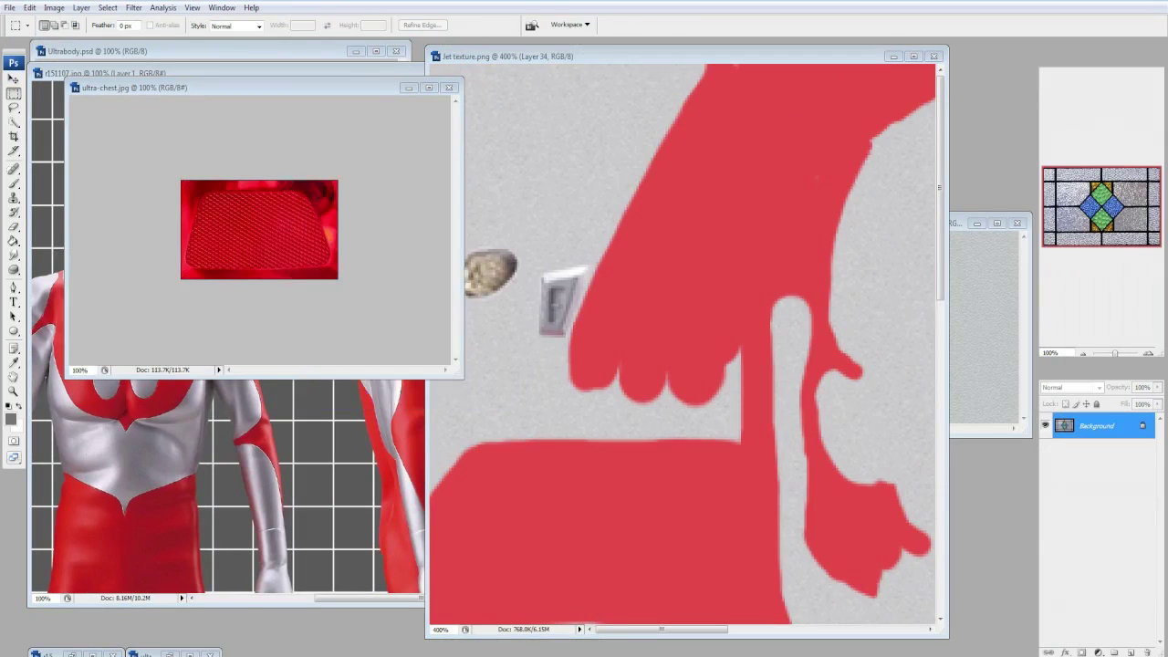
key("l")
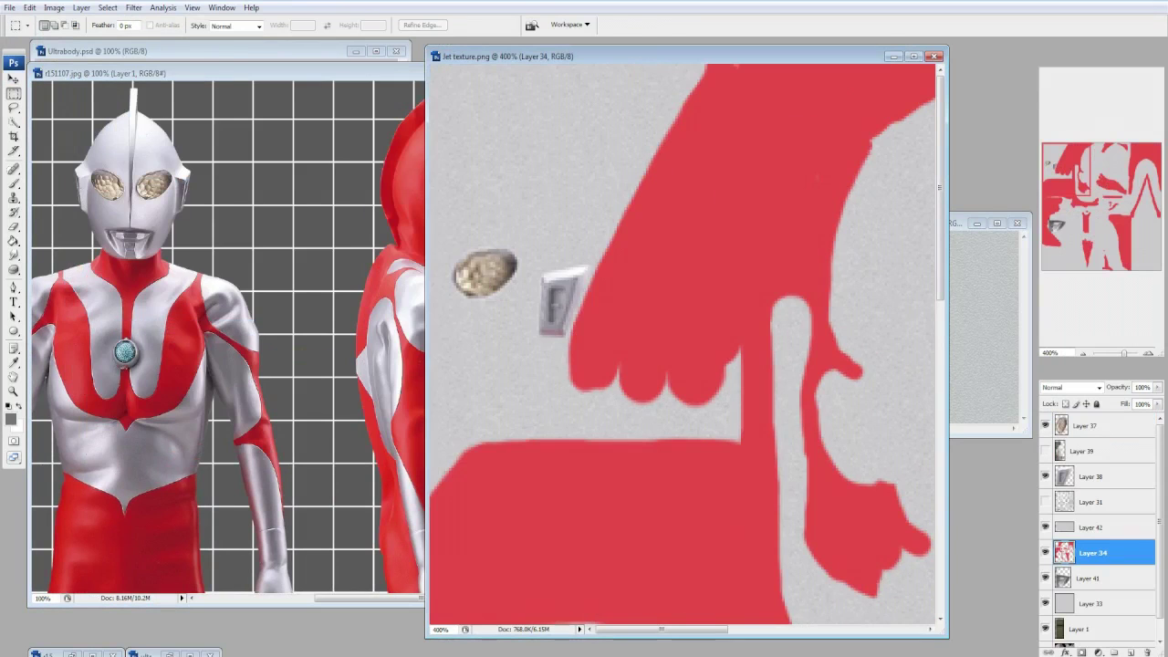
key("ctrl+v")
right_click(686, 212)
left_click(730, 368)
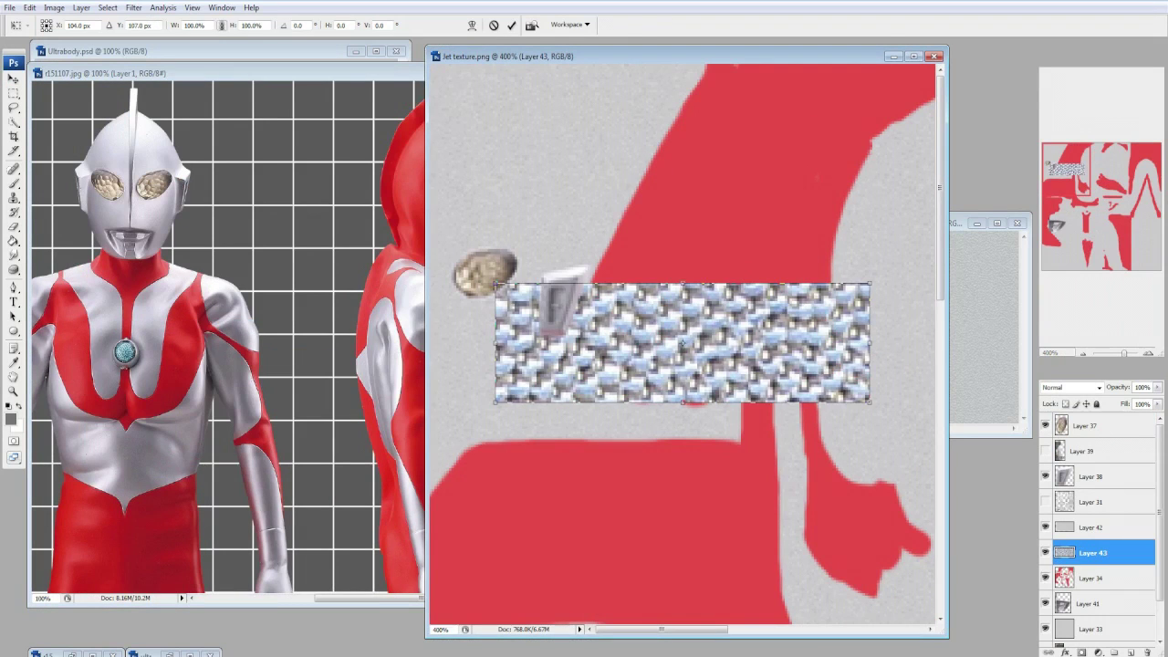
left_click_drag(870, 402, 808, 377)
left_click_drag(748, 340, 475, 274)
left_click_drag(535, 313, 531, 303)
key("Return")
Select the eye's outline from Layer 37, raise the woven pattern above it and trim the pattern to the eye shape.
key("m")
key("v")
left_click_drag(483, 274, 577, 272)
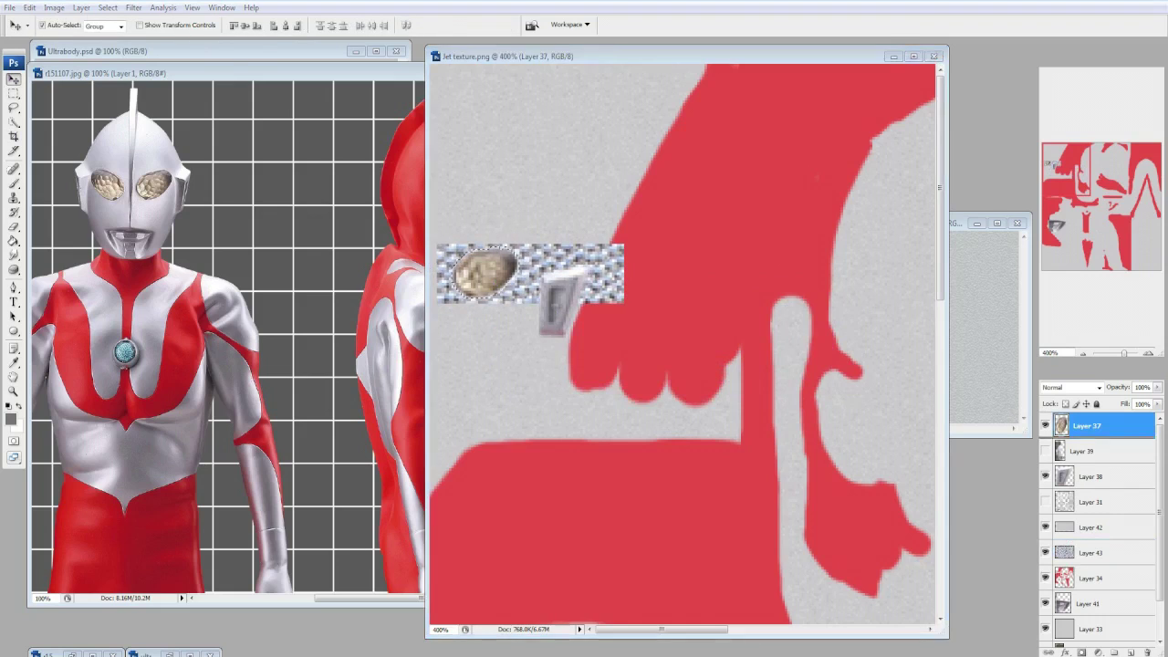
key("m")
key("ctrl+shift+i")
key("Delete")
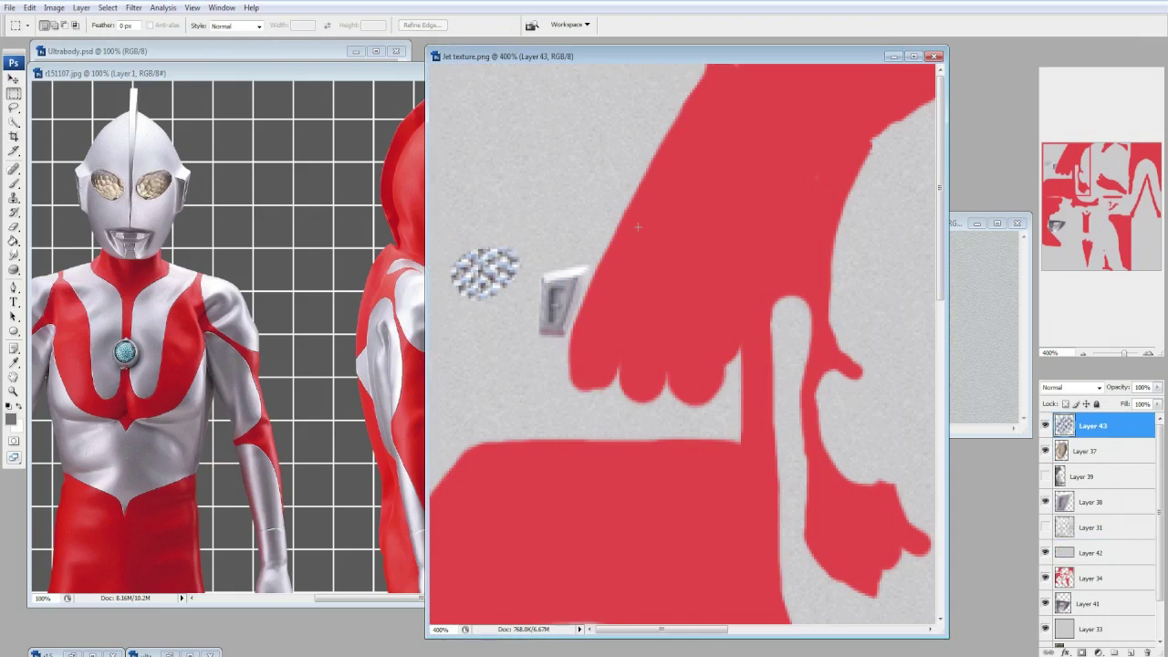
Show the silver base on Layer 33 again and set its opacity to 50%.
scroll(638, 226, "right", 10)
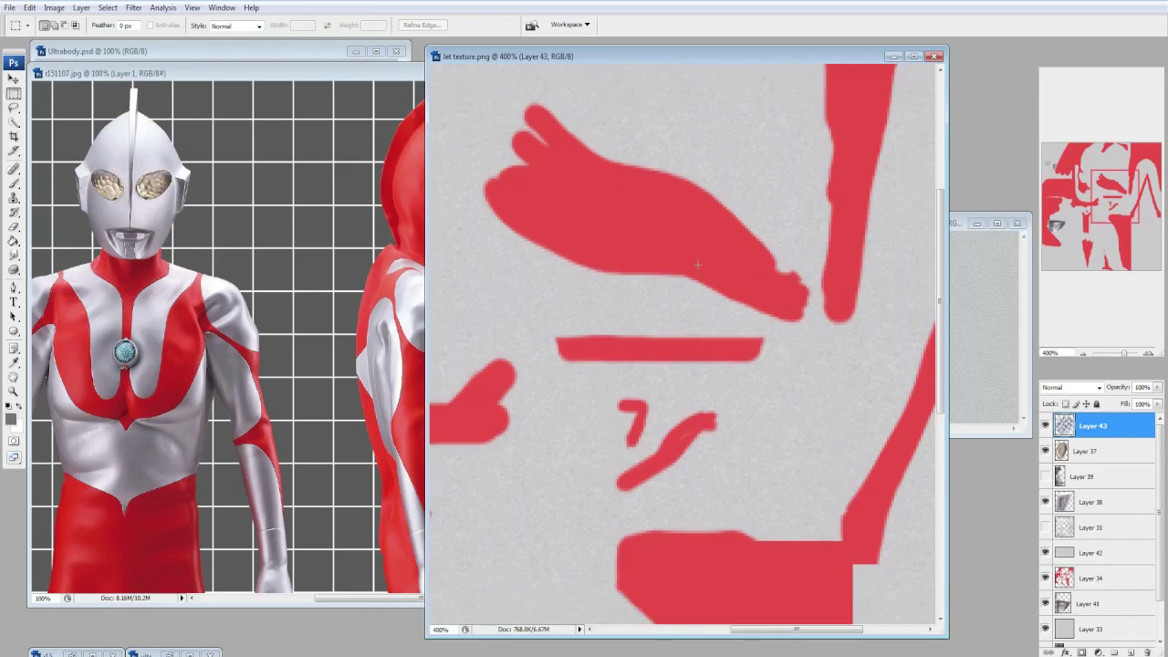
scroll(697, 264, "down", 5)
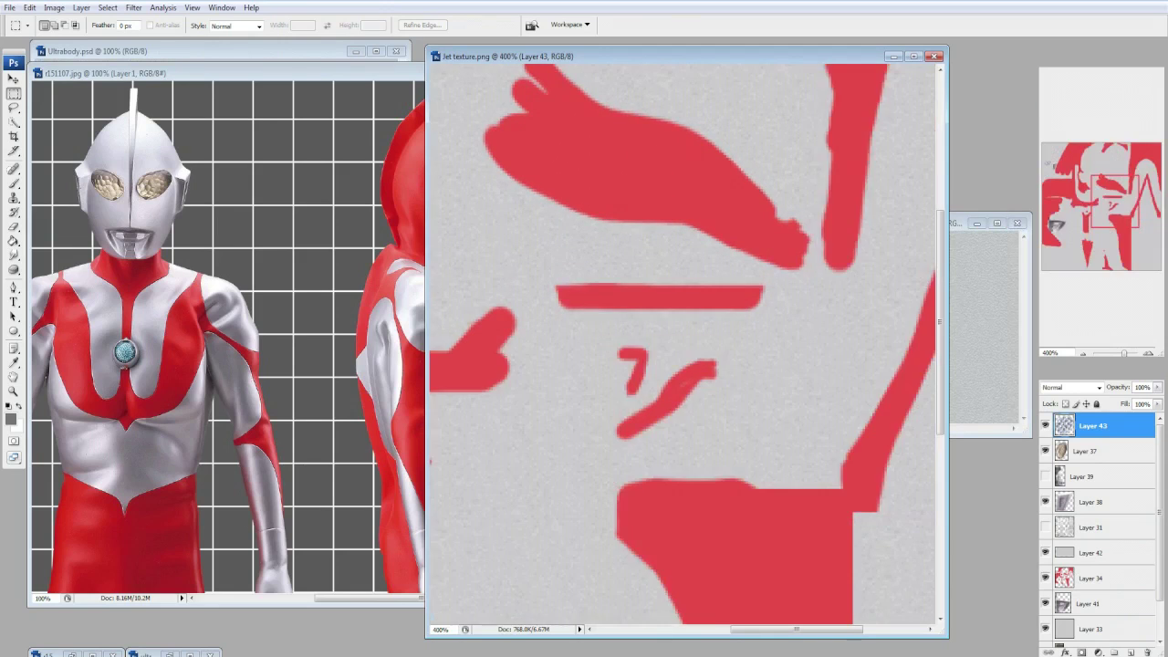
scroll(682, 345, "up", 6)
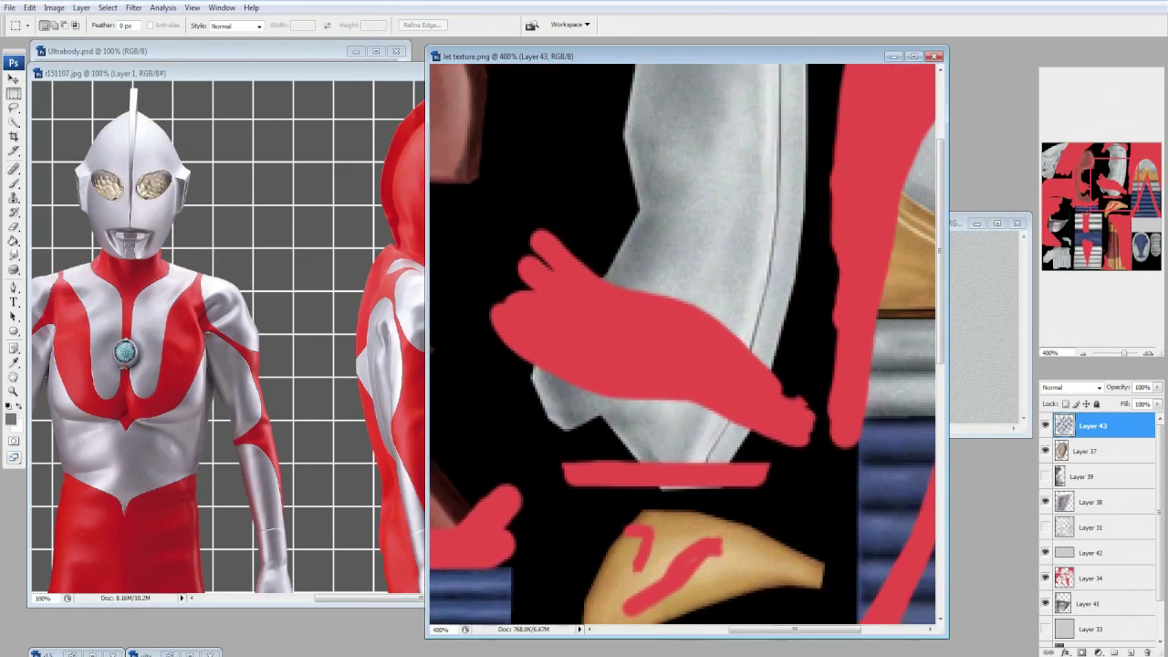
left_click(1044, 628)
left_click(1092, 628)
key("5")
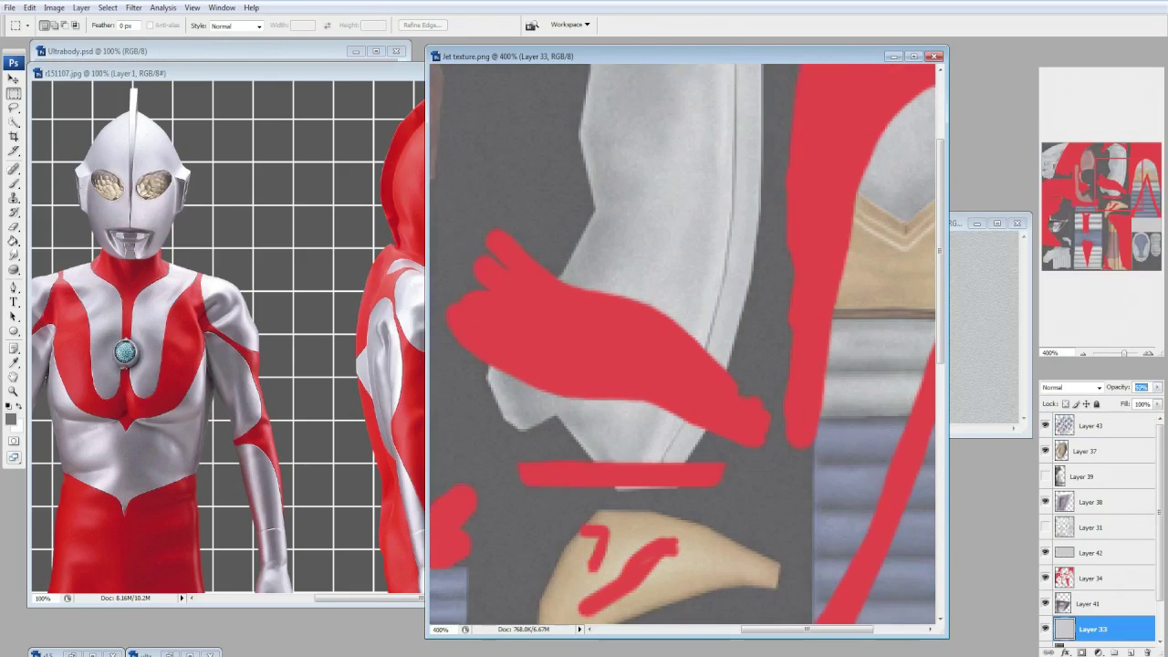
Delete the hidden Layer 39 and show the wireframe on Layer 31 at 10% opacity.
right_click(1040, 480)
left_click(1044, 225)
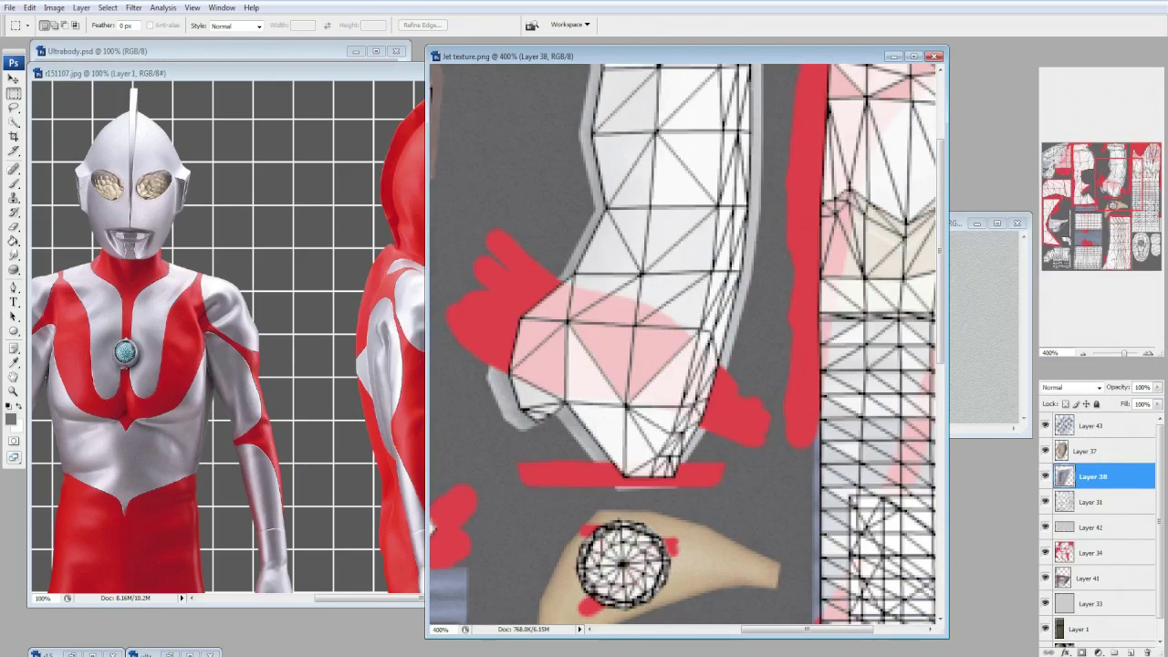
key("1")
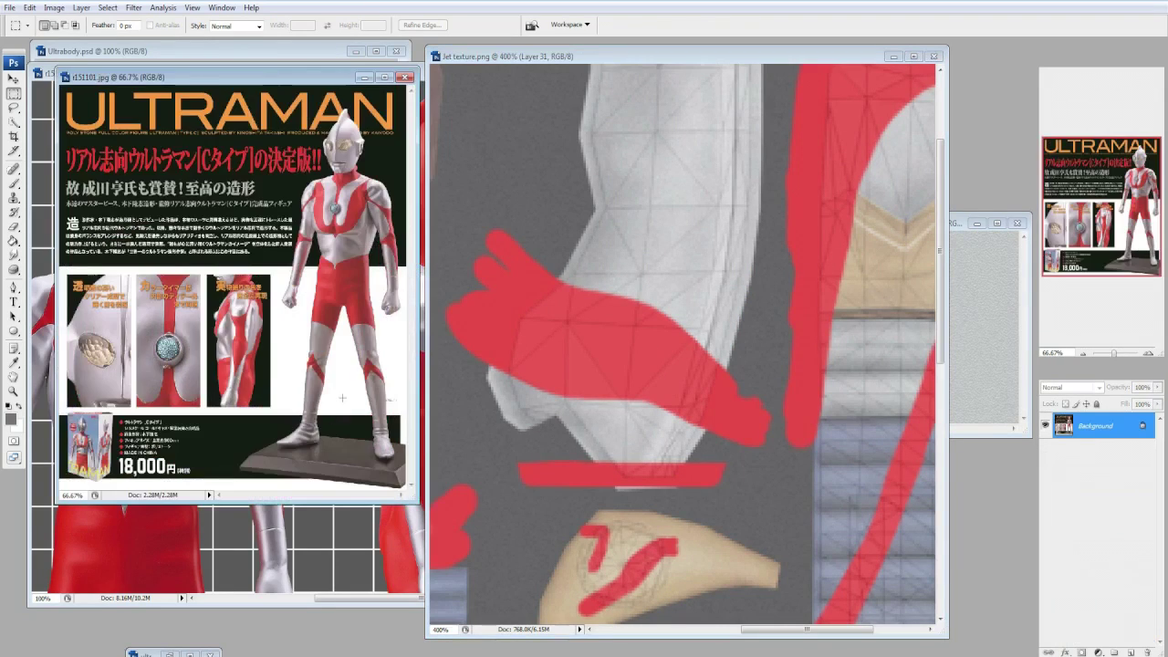
Copy the chest color timer from the r151101.jpg reference with a freehand selection and paste it into Jet texture.png.
scroll(232, 288, "right", 2)
key("l")
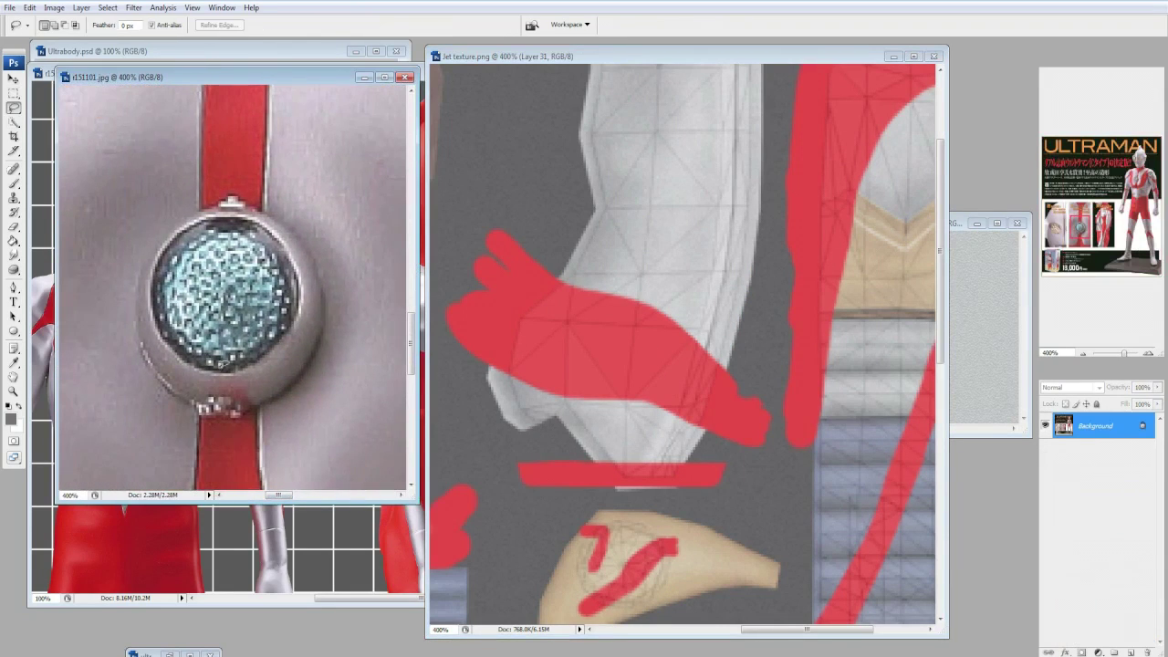
left_click_drag(306, 395, 278, 422)
left_click(803, 343)
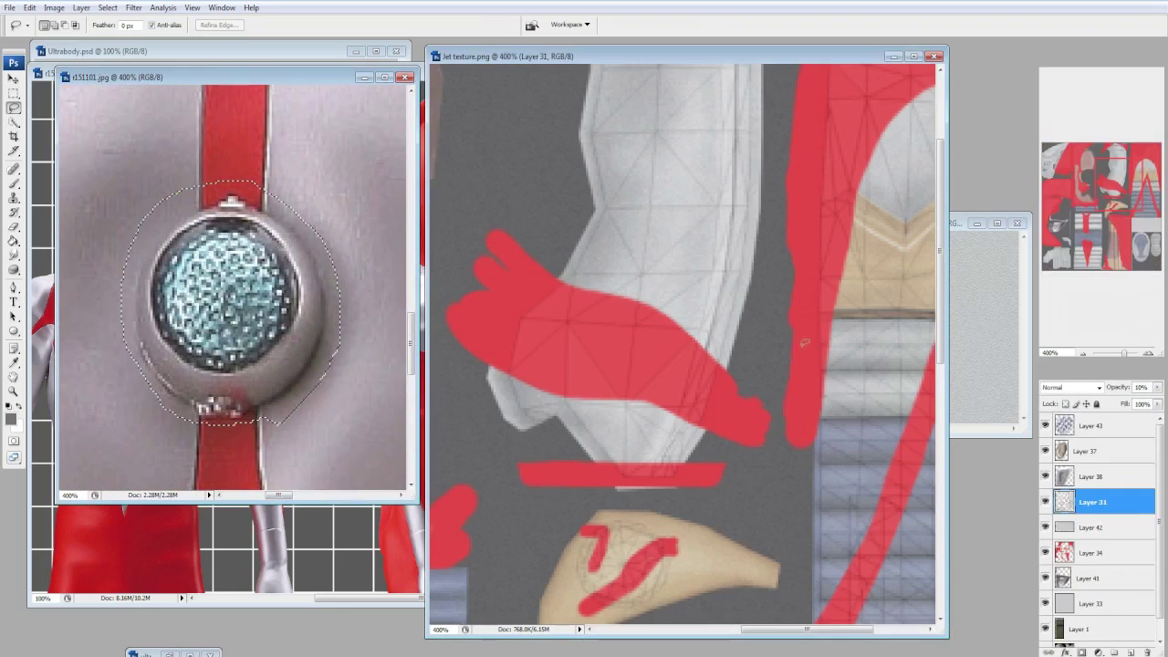
key("ctrl+v")
Rotate the pasted color timer, scale it down and center it on the red strip below the torso piece.
key("ctrl+t")
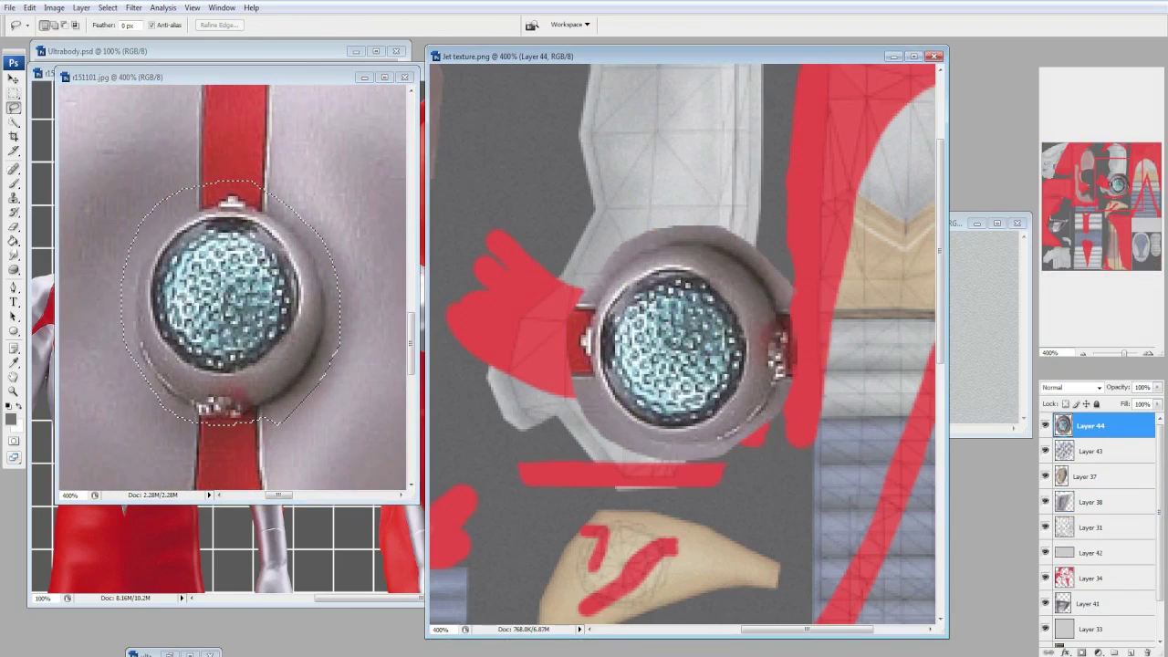
left_click_drag(176, 25, 117, 25)
left_click_drag(680, 345, 645, 464)
left_click_drag(1117, 387, 1090, 386)
left_click_drag(175, 25, 157, 24)
left_click_drag(647, 464, 652, 479)
key("Return")
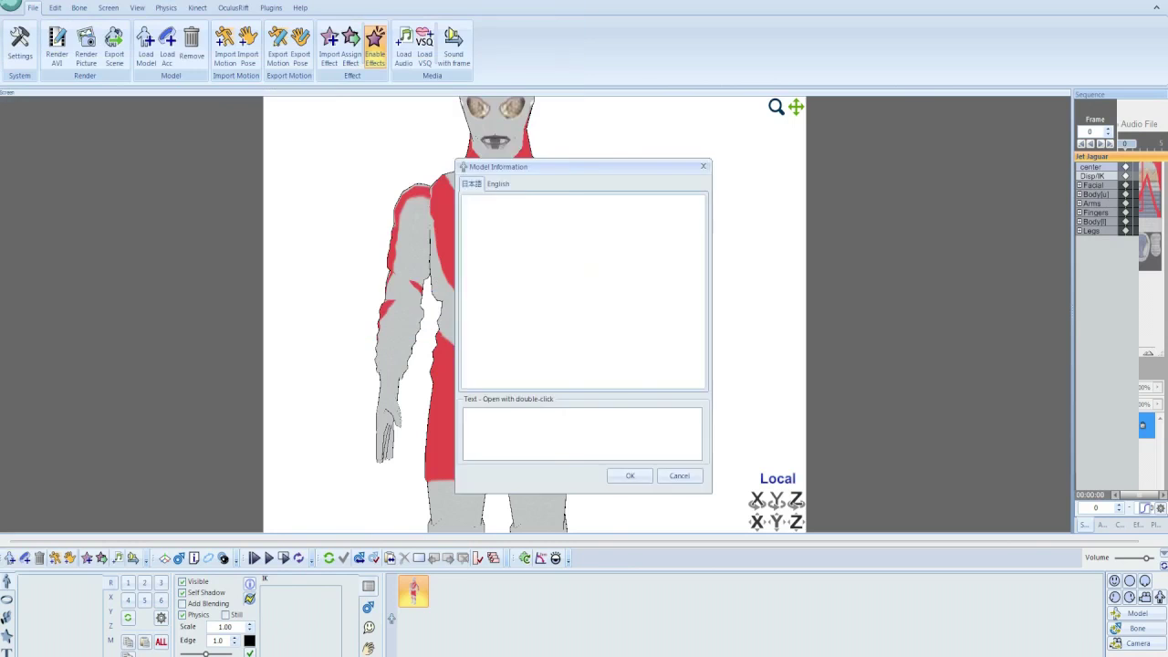
Switch to MikuMikuMoving, load the updated Jet Jaguar model and examine the color timer on its chest.
key("Return")
scroll(534, 314, "up", 5)
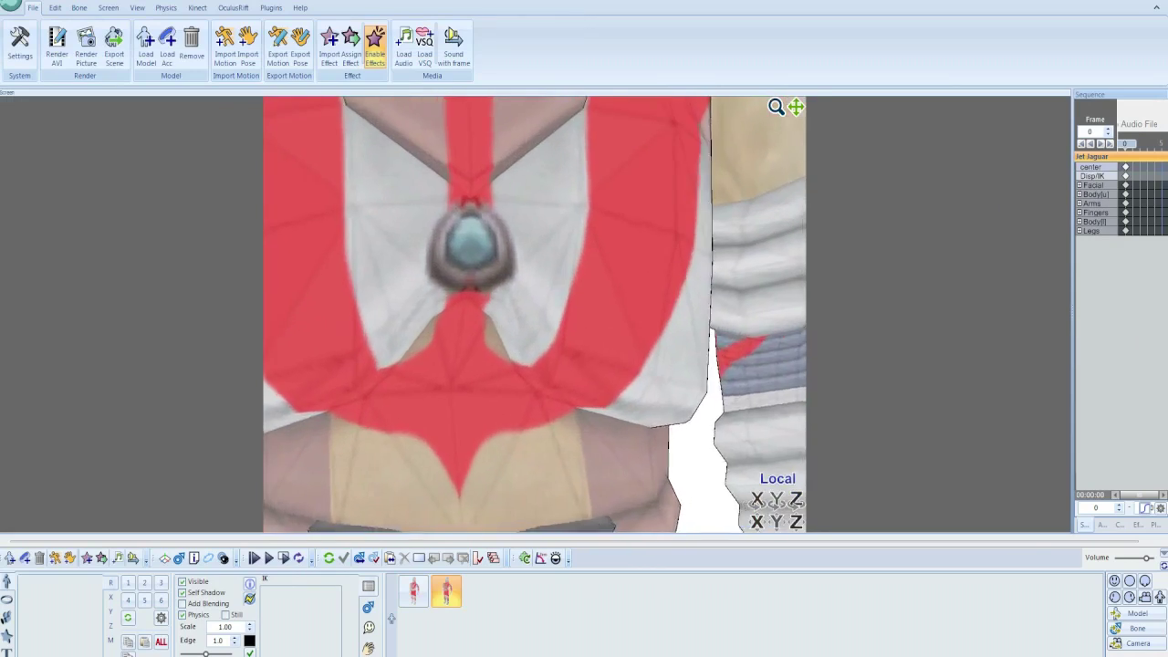
scroll(535, 313, "down", 2)
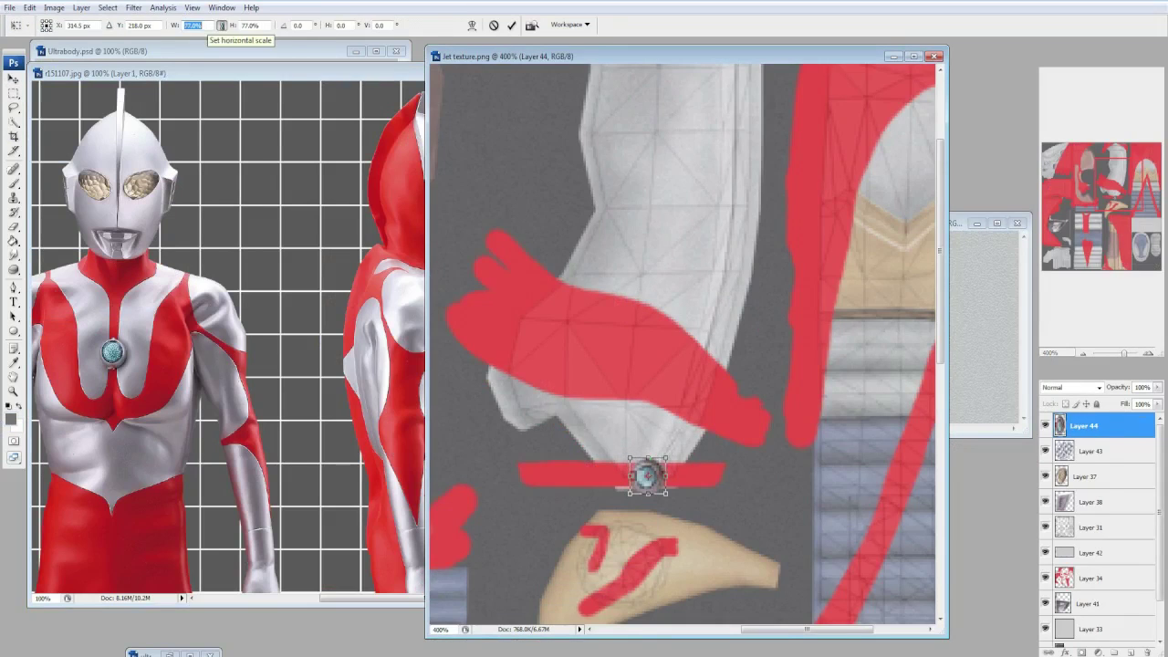
Apply a 77% scale to the color timer on Layer 44 and undo the flattening of the texture.
key("v")
key("Return")
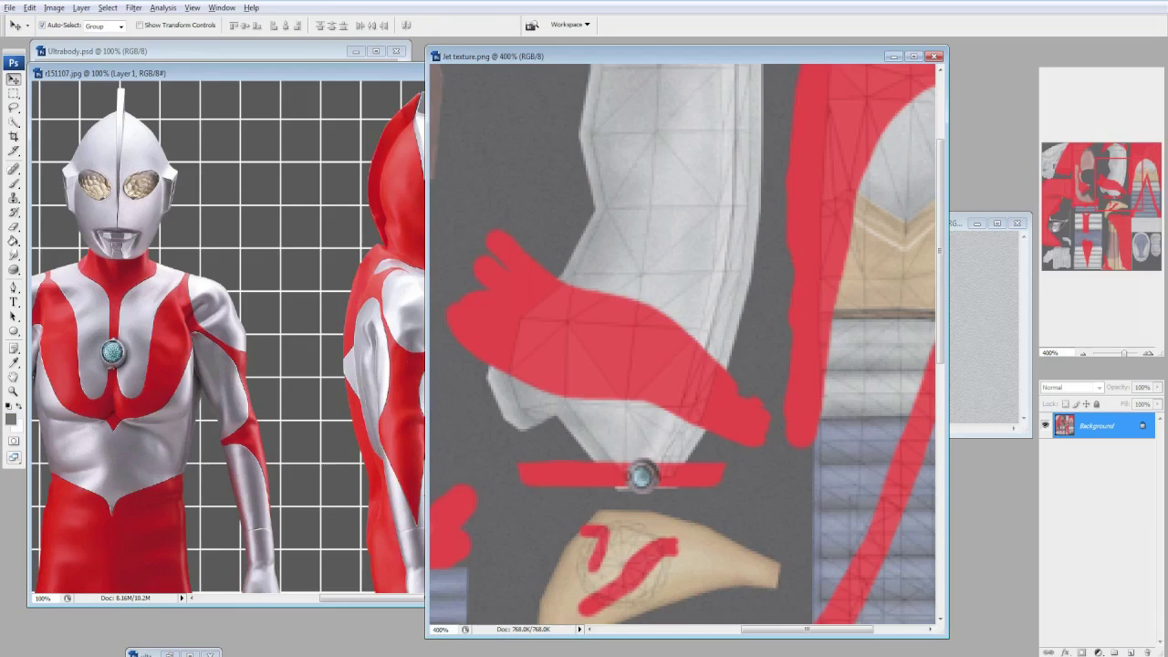
key("ctrl+z")
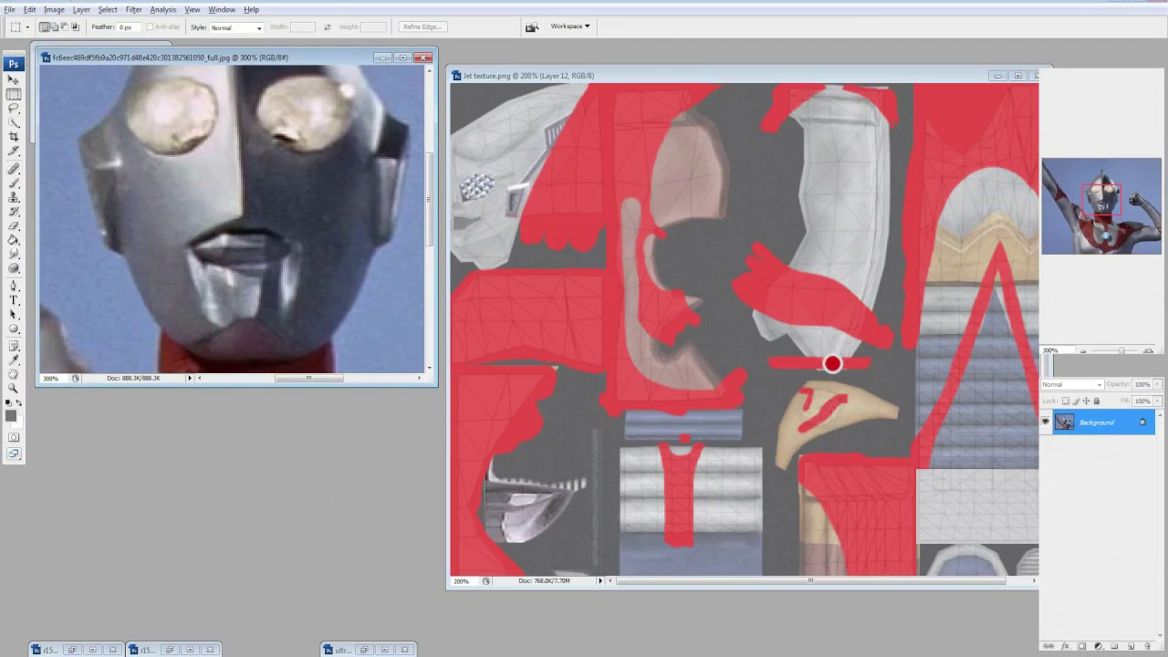
Copy the glowing blue color timer in the Ultraman reference photo to its own layer.
scroll(293, 194, "down", 5)
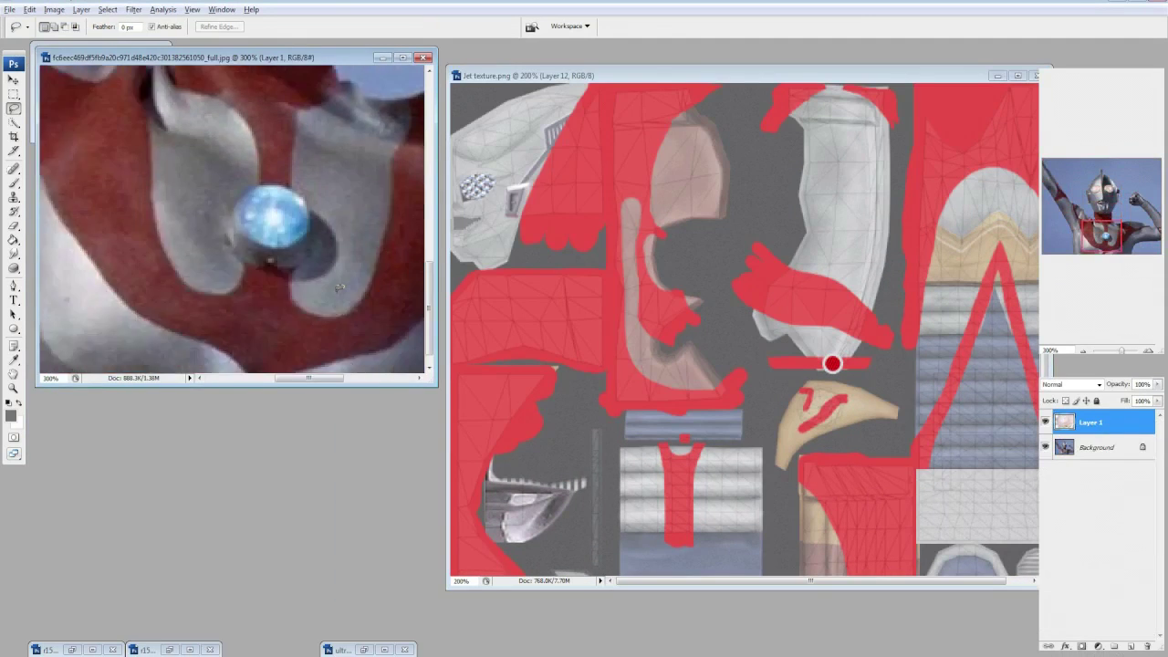
scroll(399, 358, "right", 5)
scroll(243, 190, "left", 5)
key("ctrl+j")
Recolor the woven eye pattern on Layer 9 with beige tones sampled from the reference photo's eyes.
left_click(831, 363)
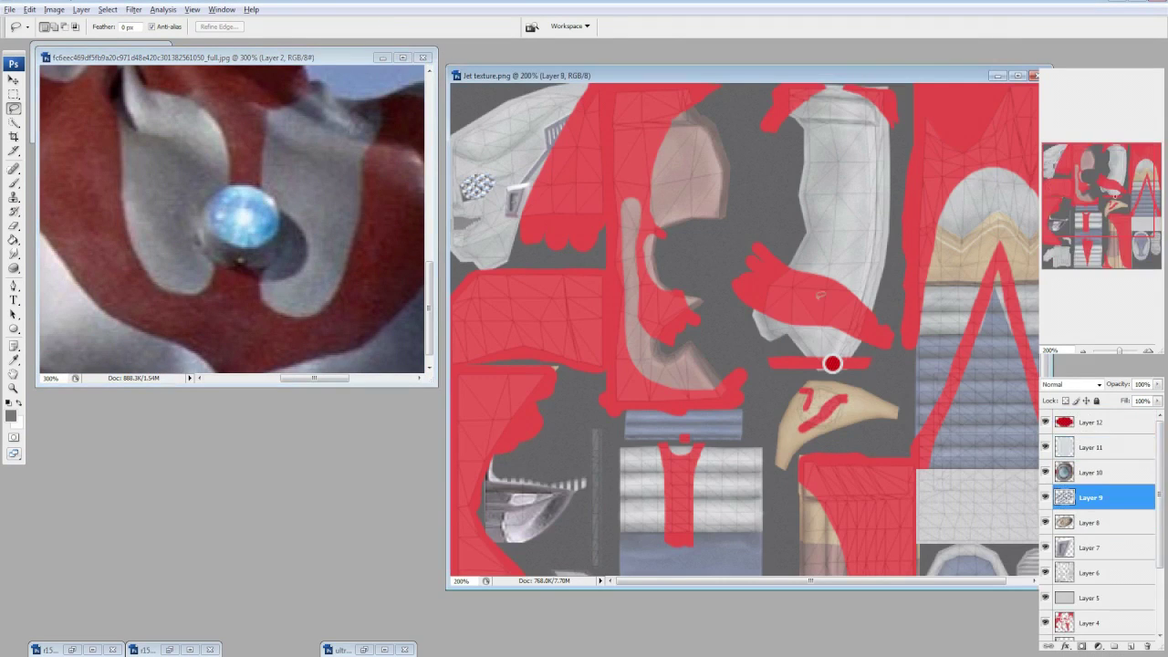
left_click(54, 9)
left_click(229, 356)
left_click(754, 313)
left_click(757, 348)
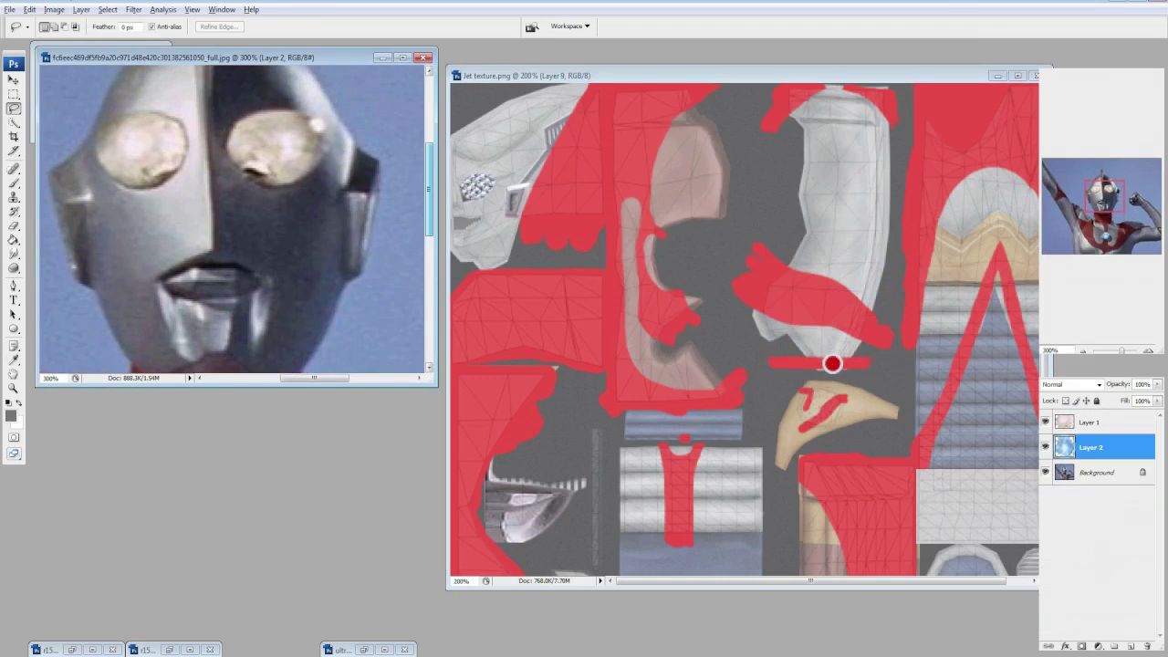
left_click(54, 10)
mouse_move(87, 42)
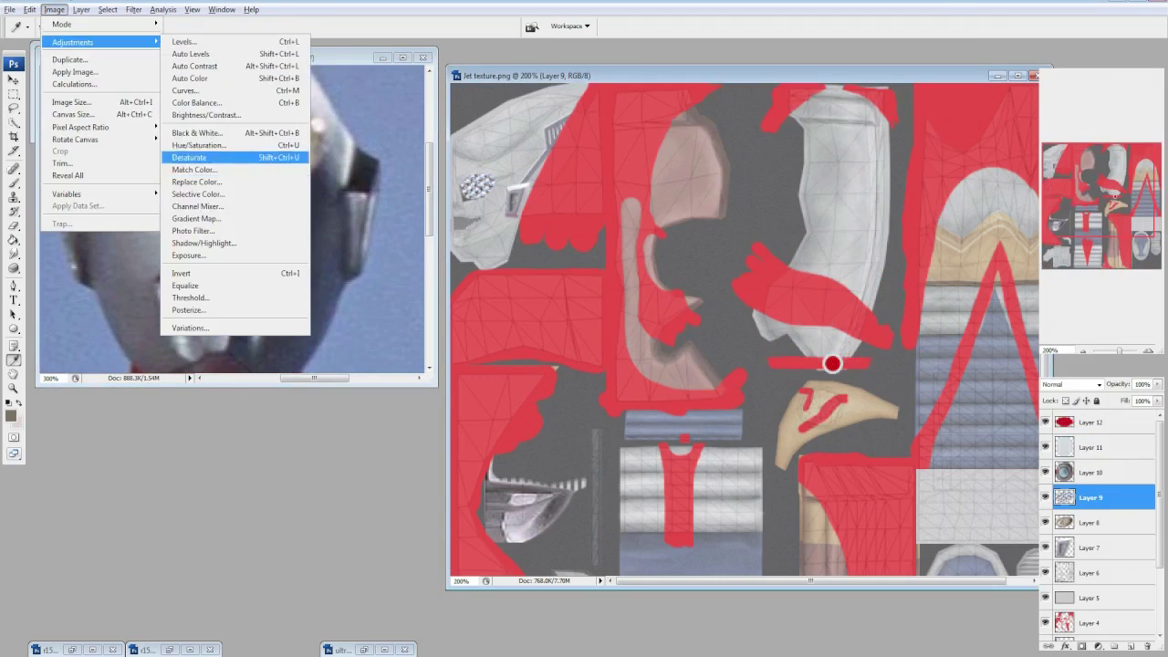
left_click(196, 154)
key("Escape")
scroll(232, 219, "down", 3)
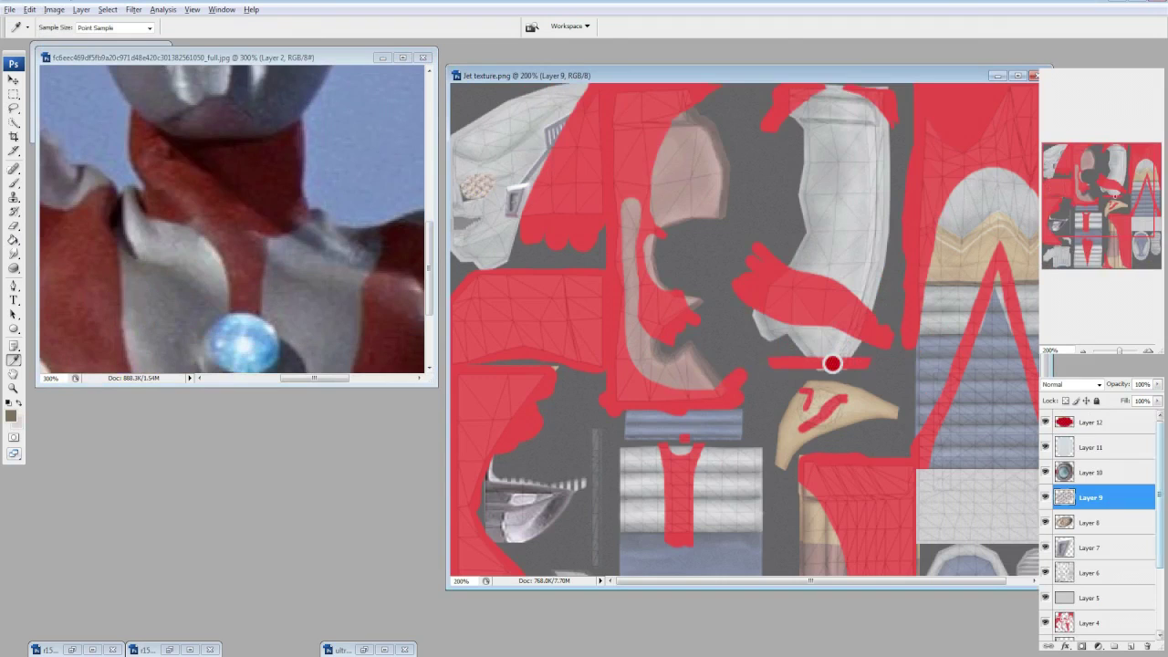
Activate the red timer disc on Layer 12 and sample light blue from the reference's glowing color timer.
left_click(1090, 422)
left_click(54, 10)
mouse_move(87, 42)
left_click(196, 100)
left_click_drag(748, 62, 472, 62)
left_click(474, 331)
left_click(474, 357)
left_click(638, 96)
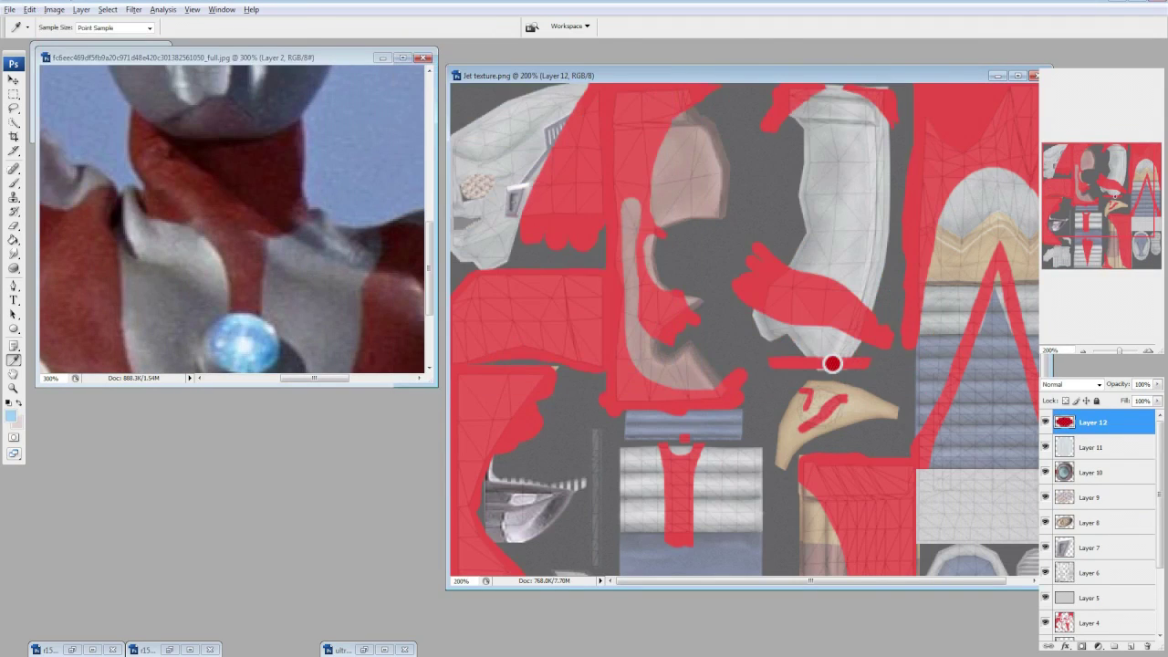
Recolor the red timer disc on Layer 12 with light and dark blue tones from the reference.
left_click(54, 9)
left_click(196, 154)
left_click(603, 181)
left_click(604, 181)
left_click(604, 181)
left_click(824, 104)
Move Layer 3 above Layer 5 in the texture's layer order.
key("m")
key("ctrl+plus")
key("ctrl+plus")
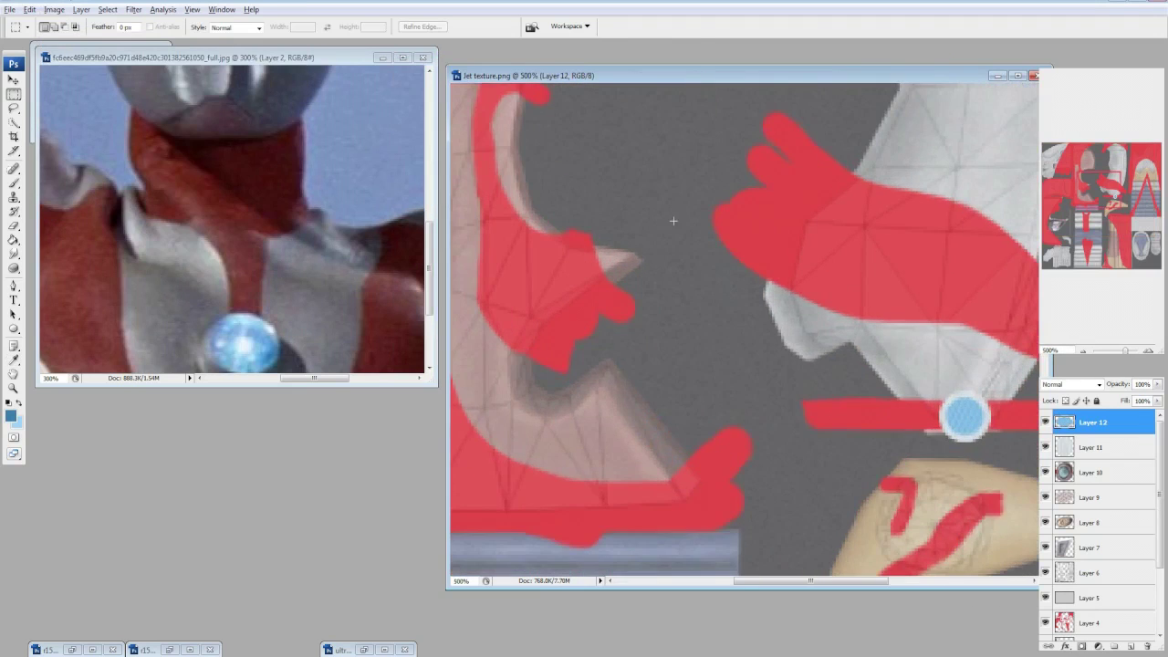
scroll(674, 220, "up", 5)
scroll(674, 221, "down", 3)
scroll(744, 328, "up", 3)
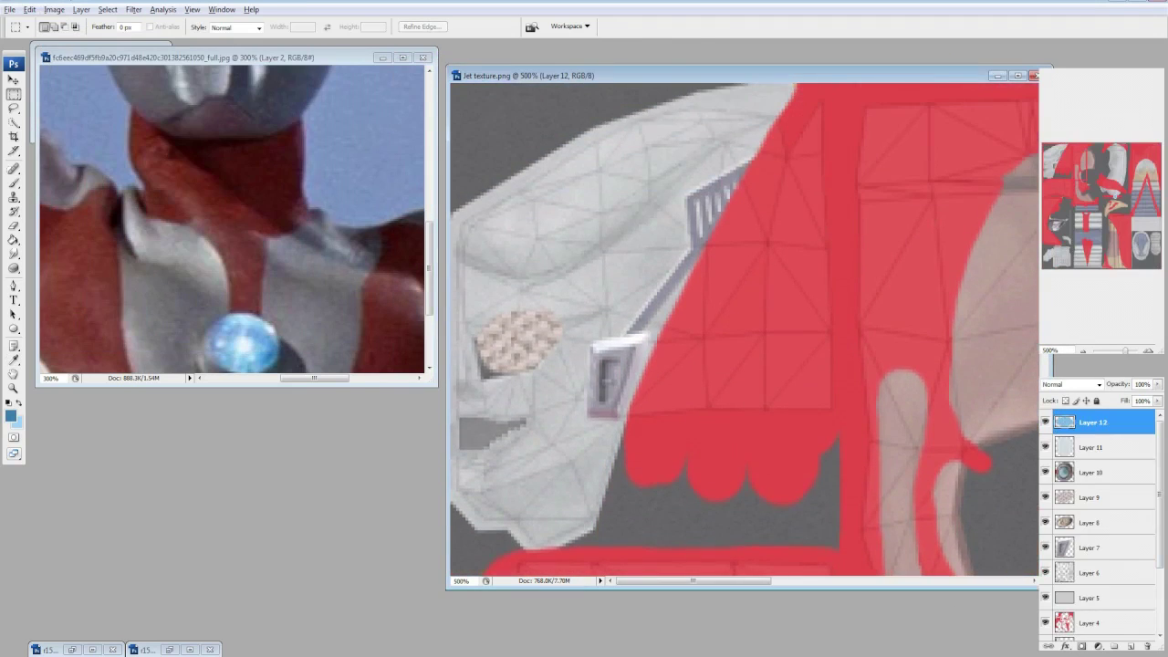
scroll(1099, 529, "down", 3)
left_click(1090, 579)
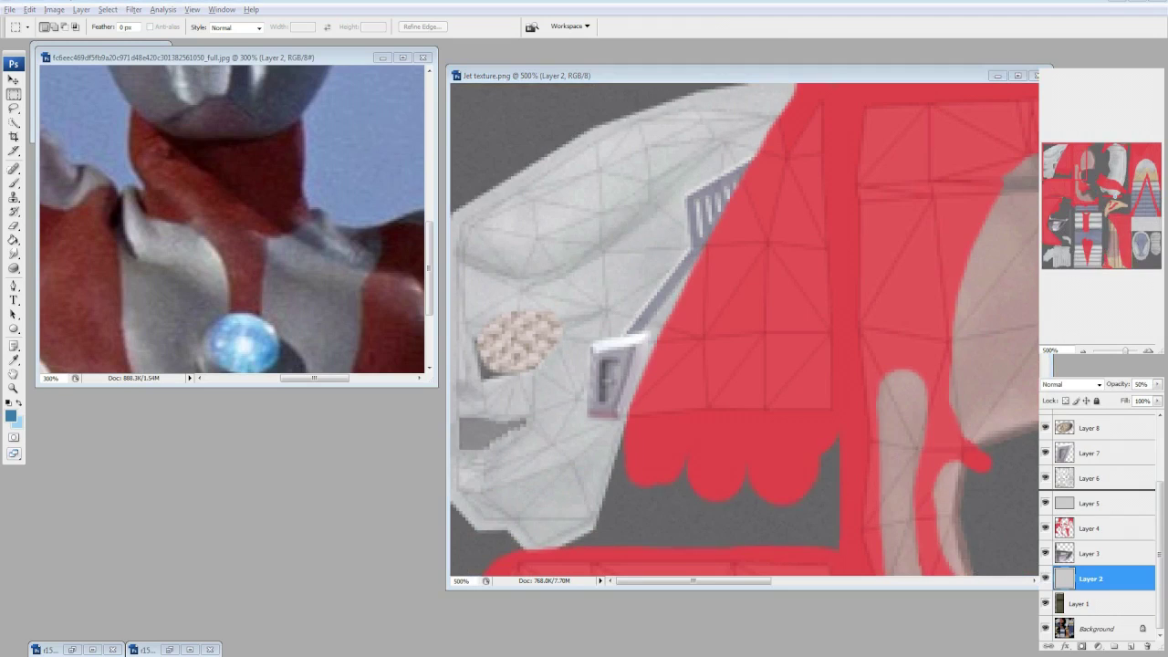
left_click(1090, 502)
Paste the brushed-metal texture above Layer 5 at a reduced size, covering the head from the canvas's upper-left corner.
key("ctrl+v")
key("ctrl+t")
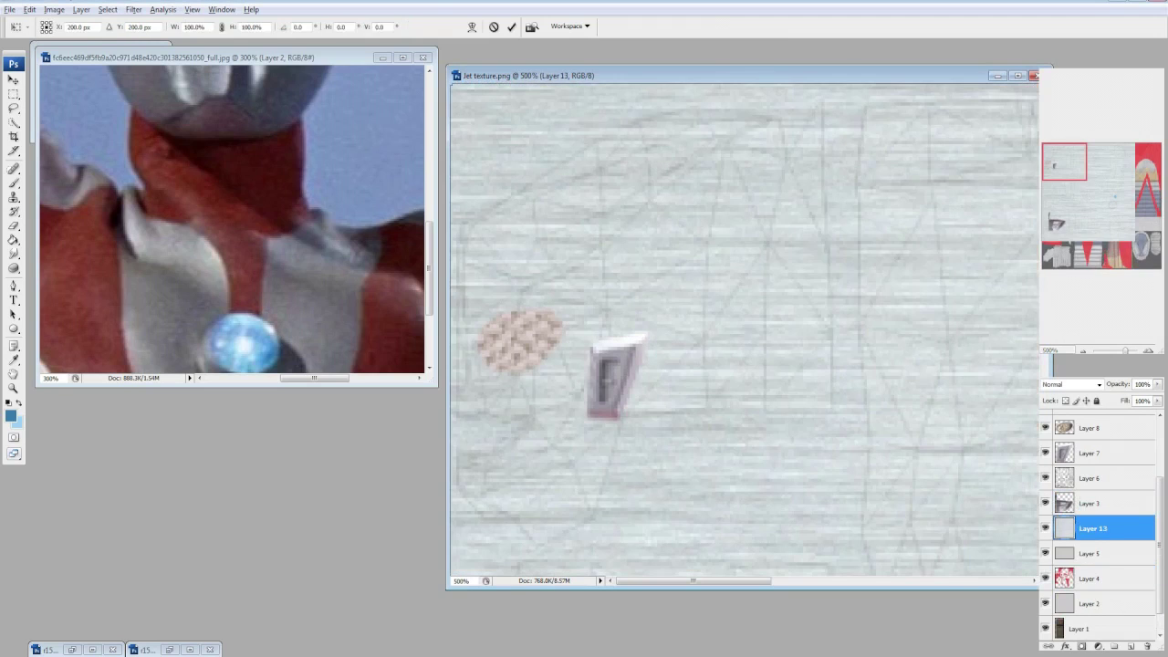
left_click(14, 80)
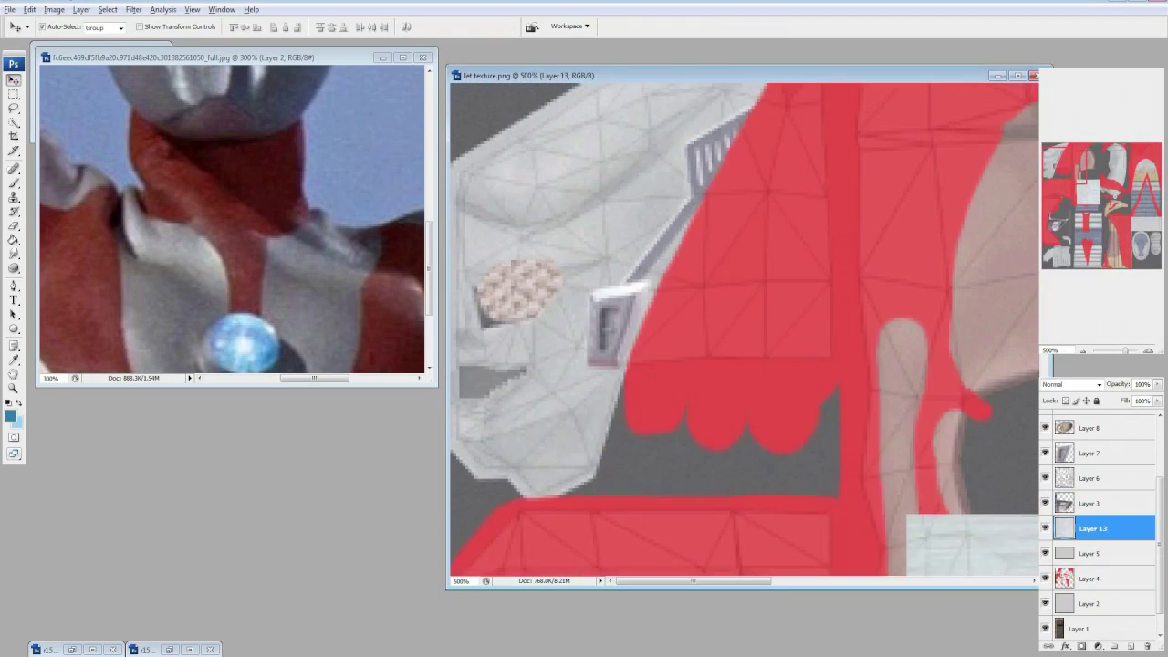
key("ctrl+v")
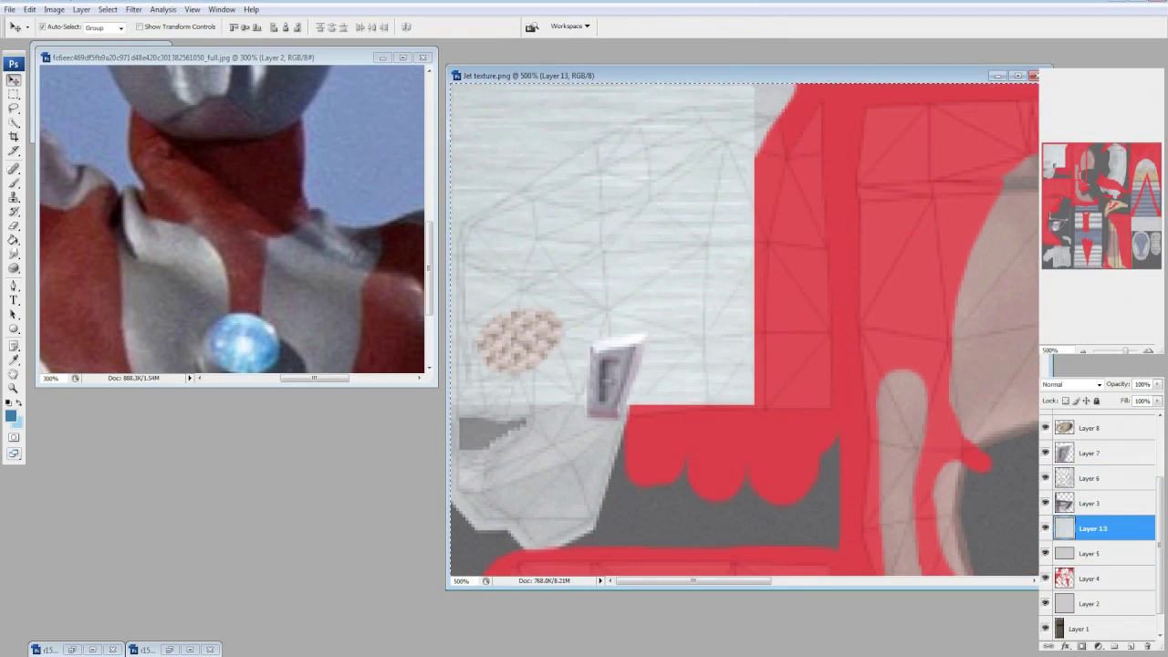
Place a second brushed-metal patch beside the first, slightly overlapping it across the red area next to the head.
left_click_drag(607, 310, 838, 310)
key("ctrl+t")
right_click(906, 347)
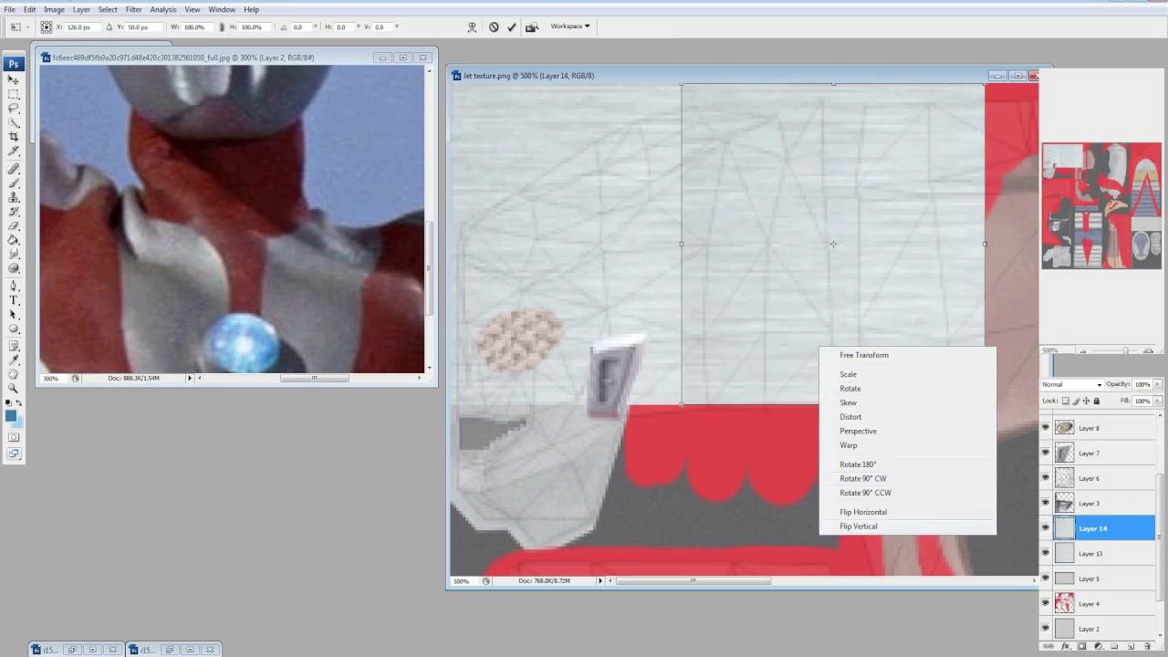
key("Escape")
key("Escape")
key("m")
key("v")
left_click_drag(797, 339, 809, 339)
Erase the overlapping edge of the second metal patch on Layer 14 with a soft 27-pixel brush.
key("e")
left_click(79, 26)
left_click(699, 452)
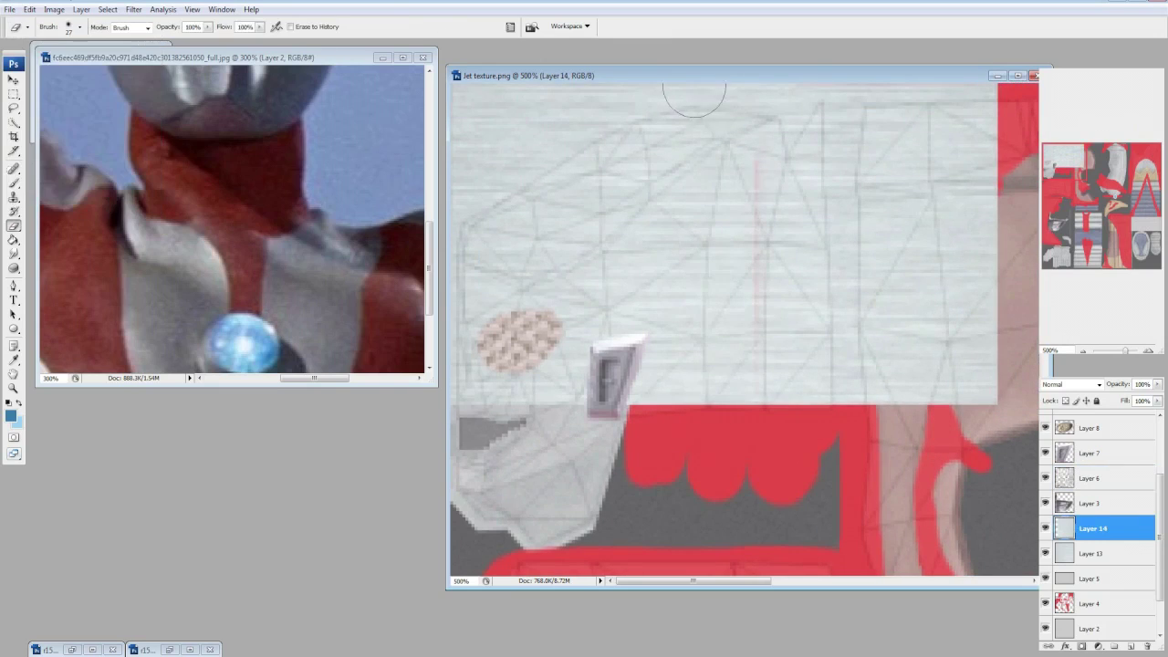
Paste a third brushed-metal patch and shift it left until it covers the area beneath the first patch.
scroll(669, 217, "down", 3)
key("ctrl+v")
key("v")
key("shift+Left")
key("shift+Left")
key("shift+Left")
key("shift+Left")
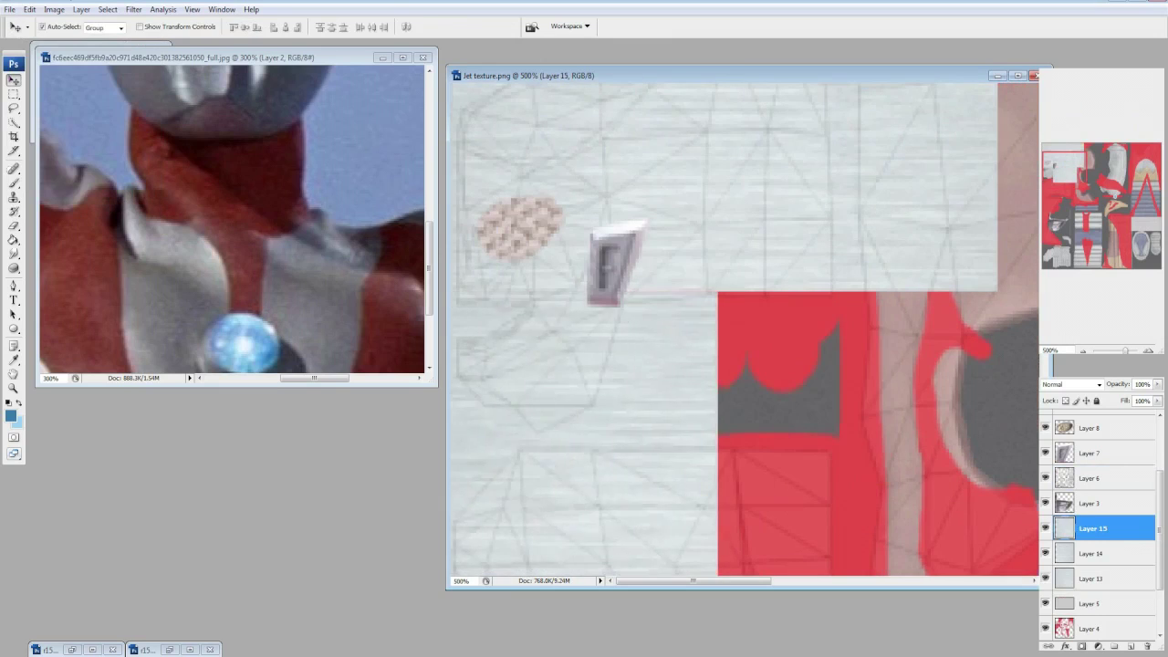
key("Left")
key("Left")
key("Left")
key("Left")
key("Left")
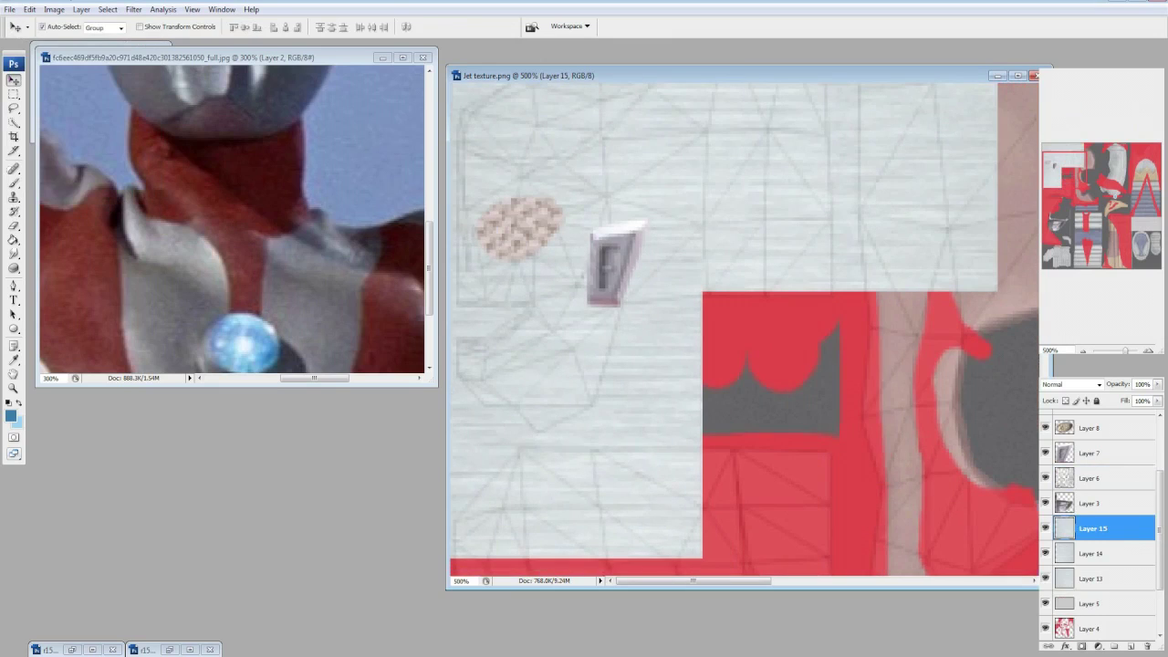
Trim the third metal patch on Layer 15 to the head's lower outline and erase its overlapping edge with a 17-pixel brush.
key("l")
mouse_move(730, 310)
left_mouse_down()
mouse_move(653, 317)
mouse_move(558, 433)
mouse_move(790, 331)
left_mouse_up()
key("Delete")
scroll(790, 331, "up", 3)
key("e")
left_click(79, 27)
left_click(62, 153)
left_click(642, 287)
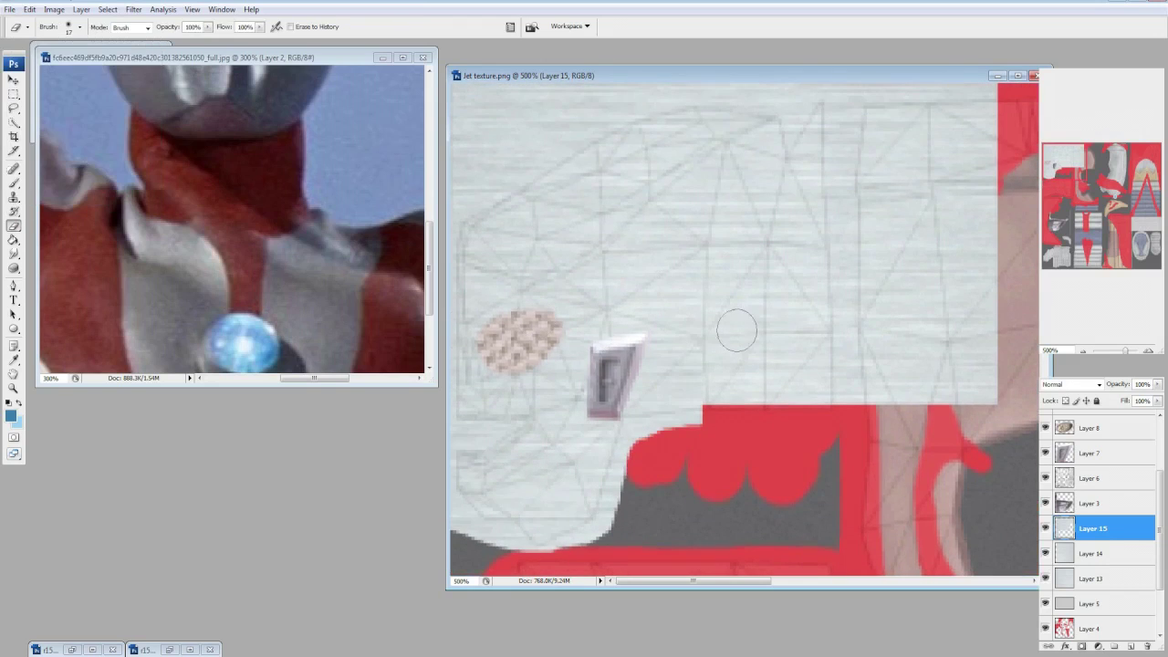
Merge the three metal patches into Layer 13 and delete the strip covering the red area beside the head.
key("ctrl+e")
key("ctrl+e")
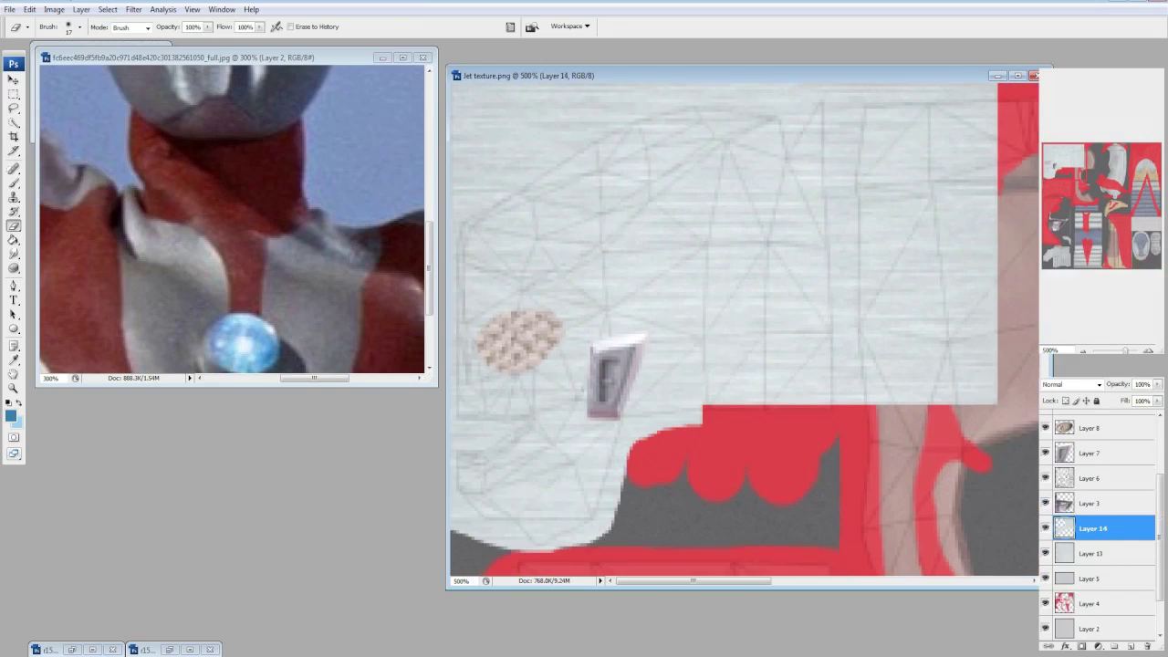
key("m")
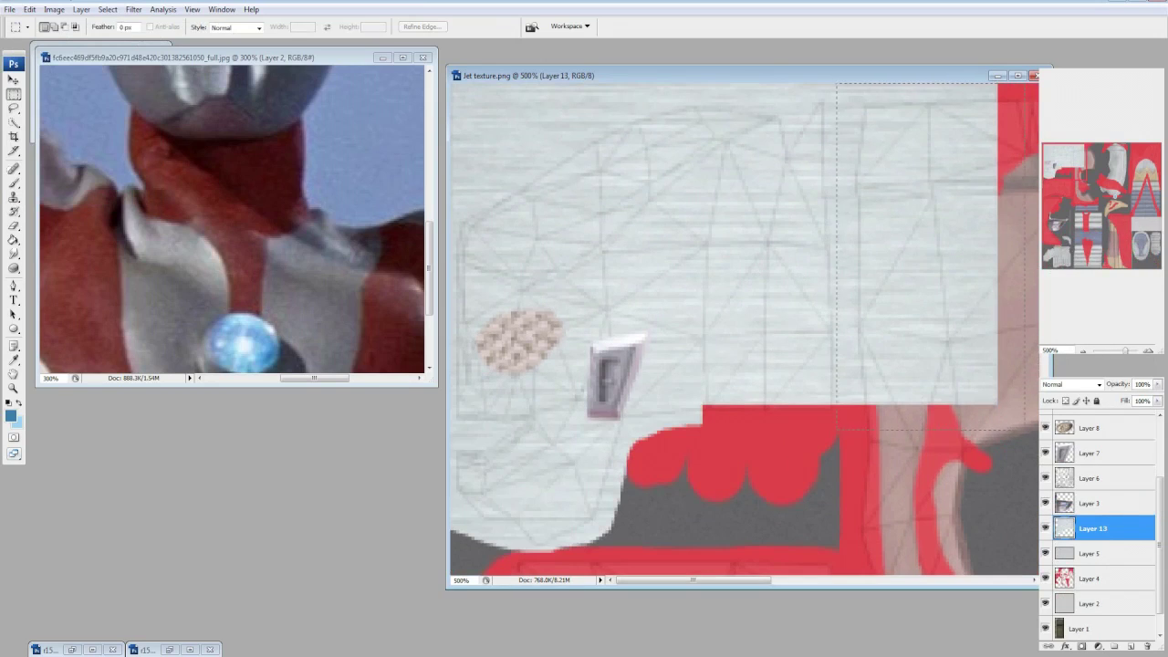
key("Delete")
key("ctrl+d")
scroll(902, 207, "down", 3)
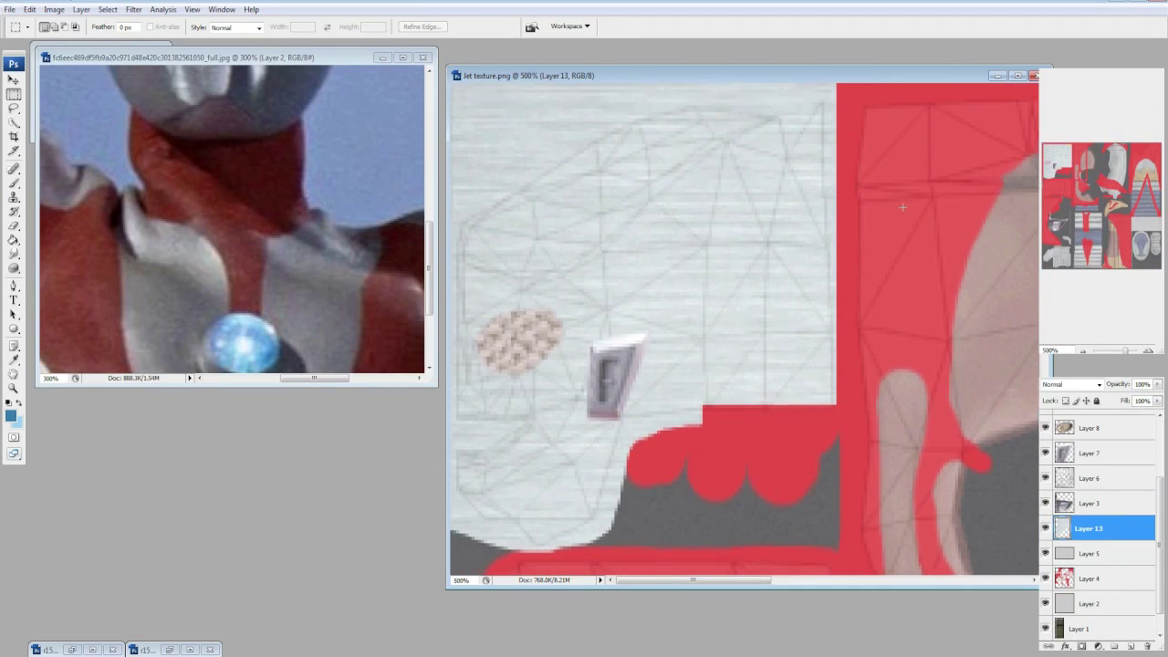
Sample the face's grey from the Ultraman reference photo and duplicate Layer 13 in the texture.
left_click(1064, 603, "ctrl")
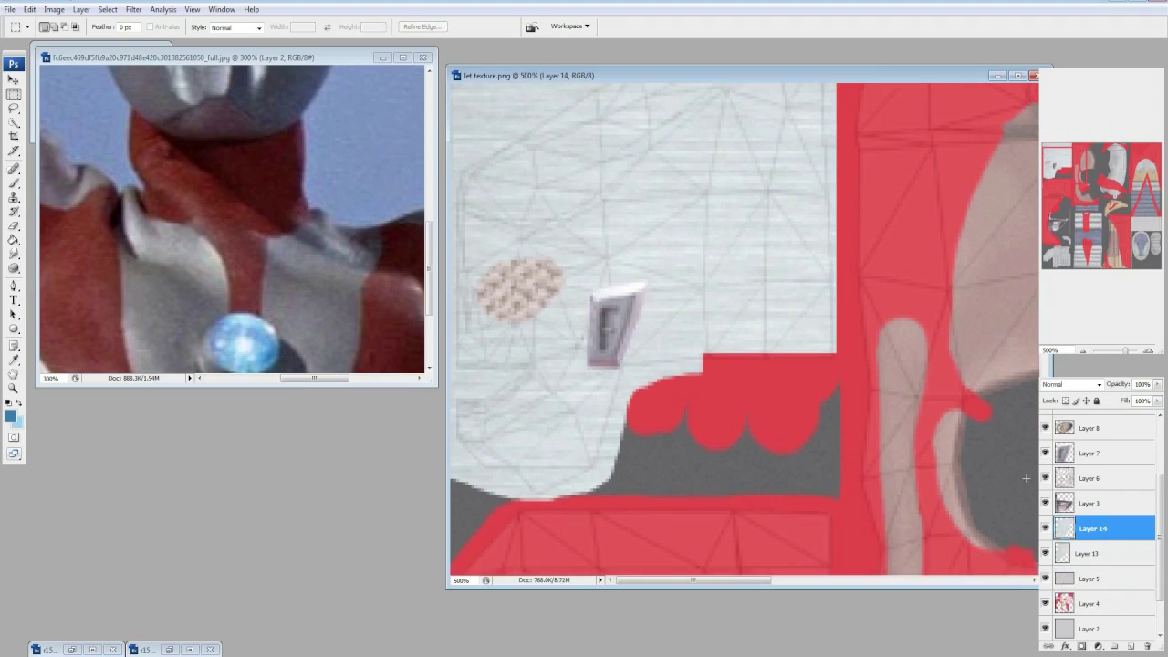
key("ctrl+Tab")
key("i")
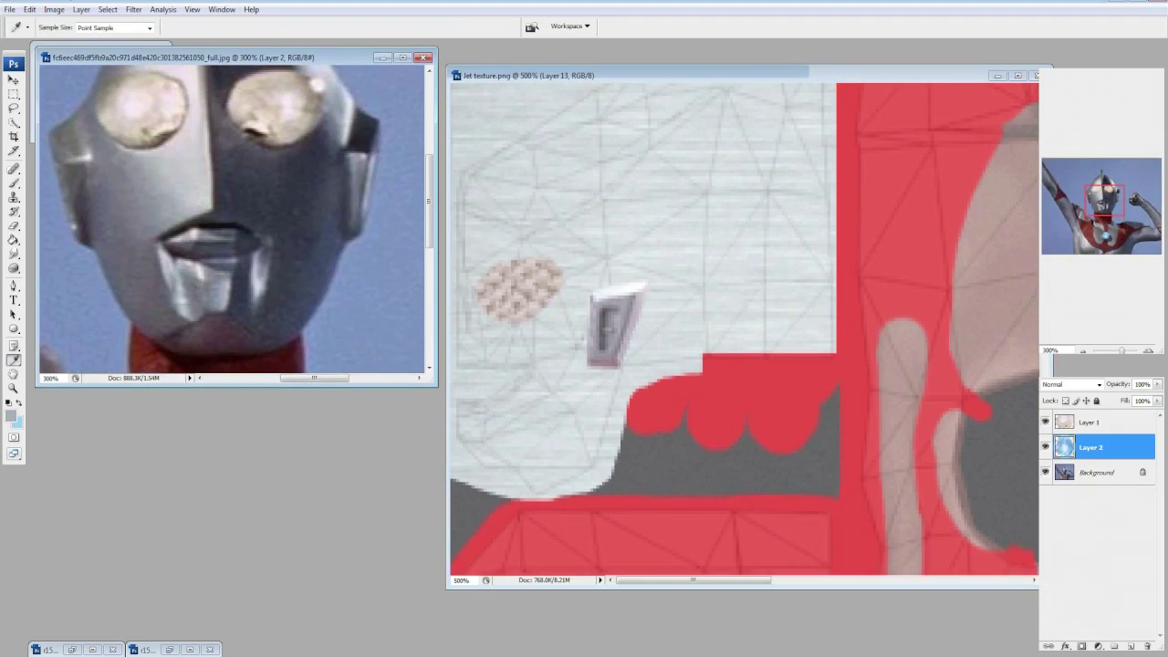
key("ctrl+Tab")
key("alt+l")
key("d")
key("Return")
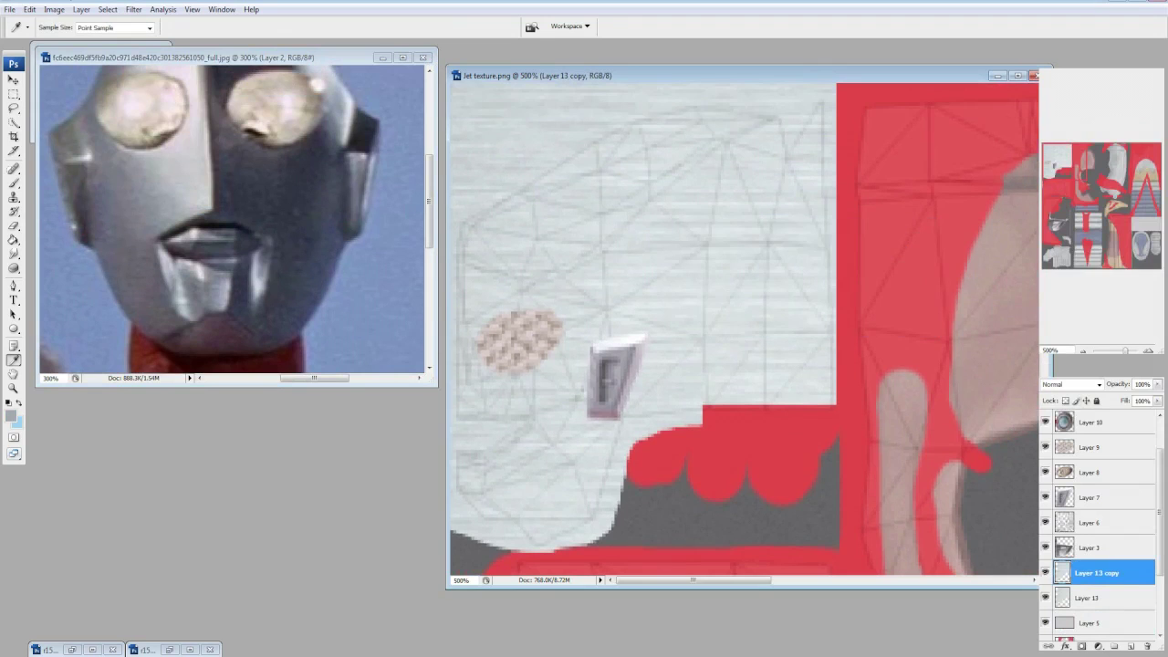
Cover the metal area on Layer 13 copy with the sampled grey and brighten it with Brightness/Contrast.
key("b")
mouse_move(581, 391)
left_mouse_down()
mouse_move(639, 219)
mouse_move(611, 520)
mouse_move(745, 273)
left_mouse_up()
key("m")
left_click(54, 9)
mouse_move(72, 42)
left_click(205, 115)
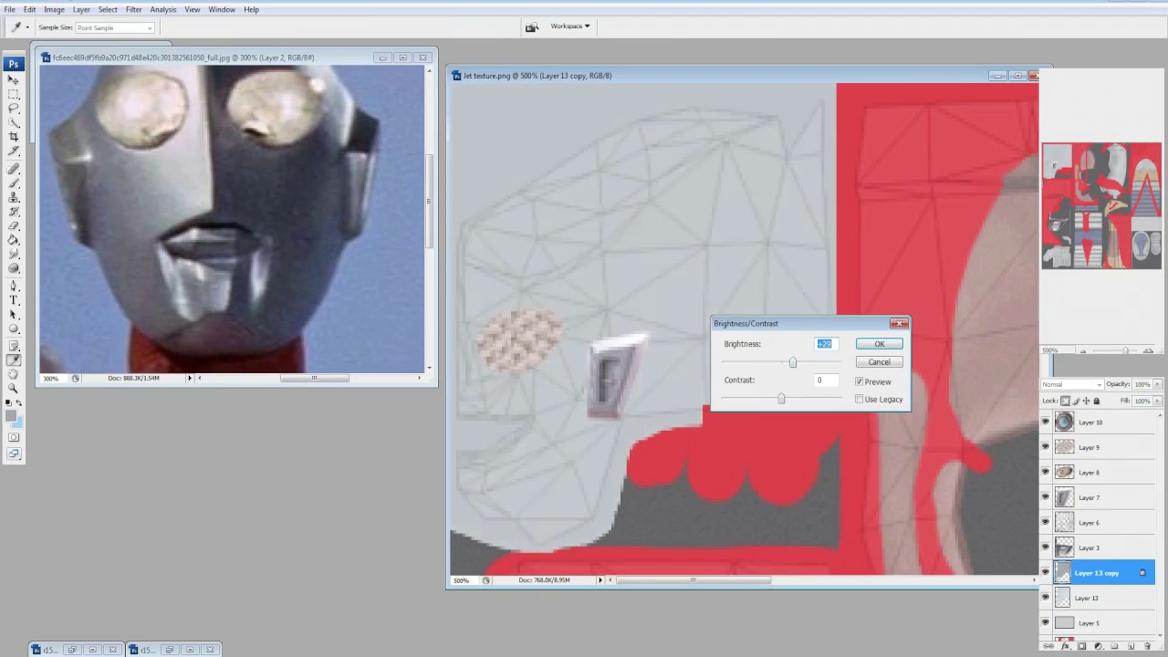
key("Return")
Blend the grey copy with the brushed-metal layer at 35% opacity and merge the two into Layer 13 copy.
key("ctrl+[")
left_click(1088, 572)
left_click(1131, 384)
type("35")
key("Return")
key("Delete")
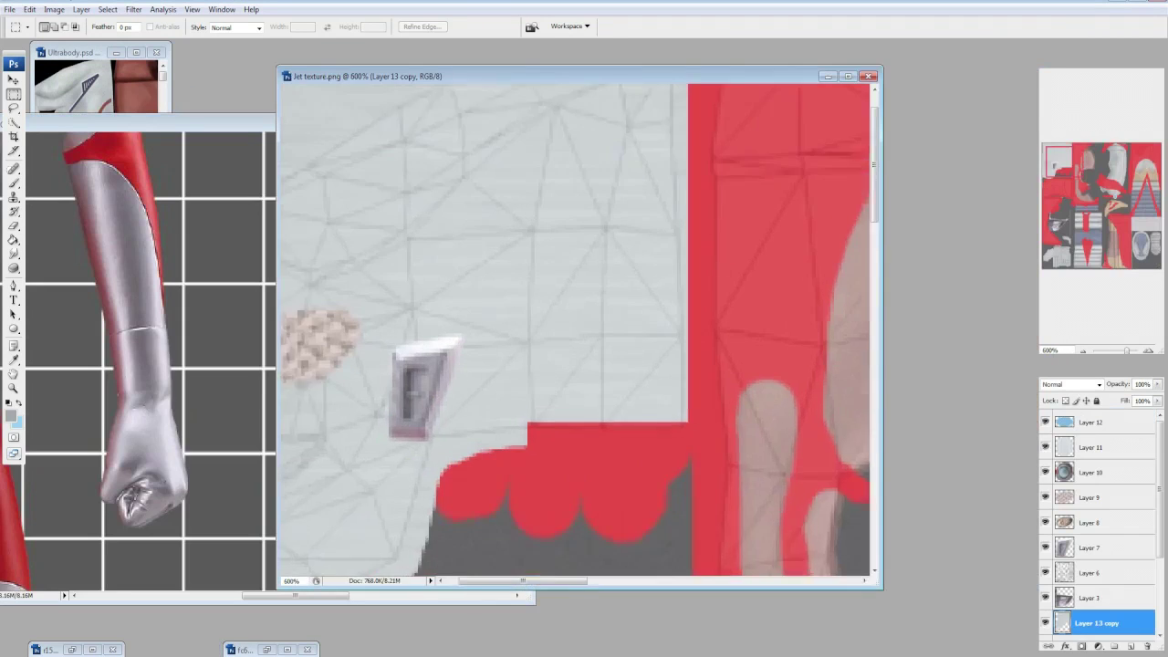
Move the new Layer 13 metal piece up the stack to sit between Layer 6 and the ear piece's Layer 7.
key("ctrl+plus")
key("ctrl+plus")
key("ctrl+plus")
key("ctrl+plus")
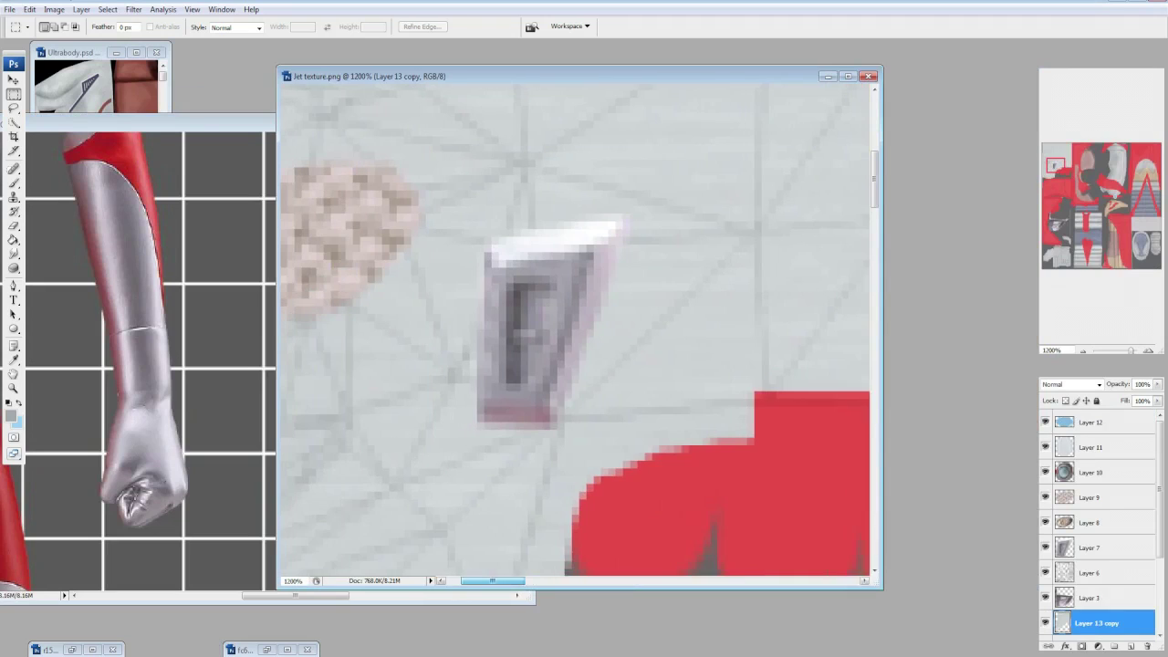
key("alt+bracketleft")
key("ctrl+bracketright")
key("ctrl+bracketright")
key("ctrl+bracketright")
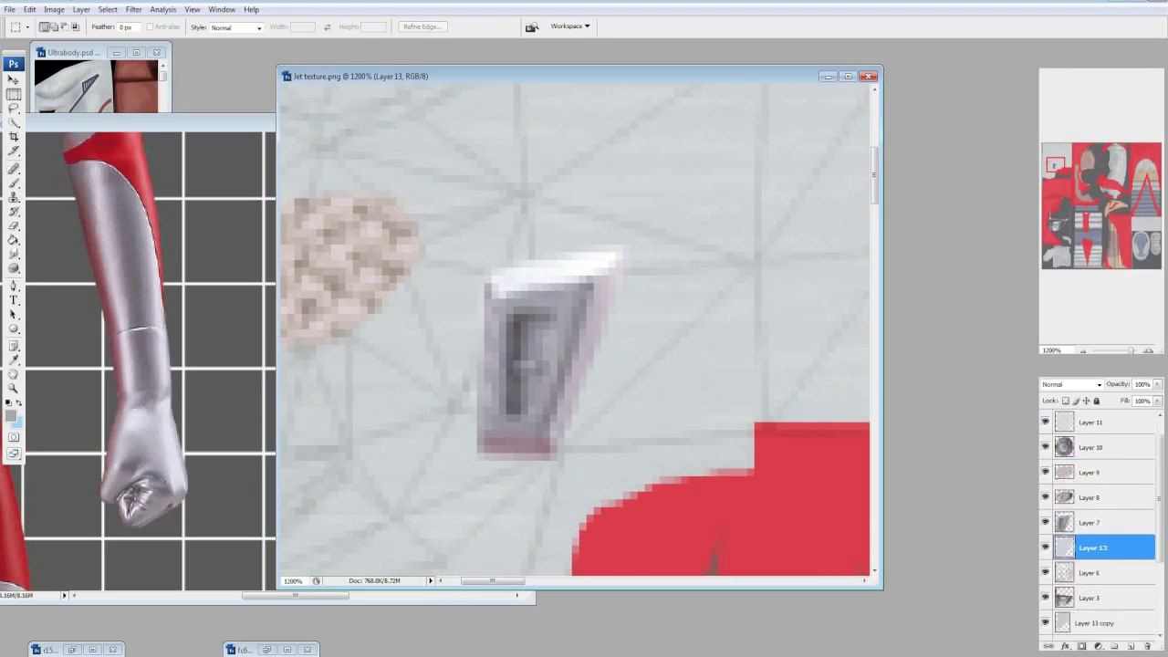
Set the opacity of the wireframe on Layer 6 to 0%.
key("ctrl+bracketleft")
key("ctrl+bracketright")
key("alt+bracketleft")
key("0")
key("0")
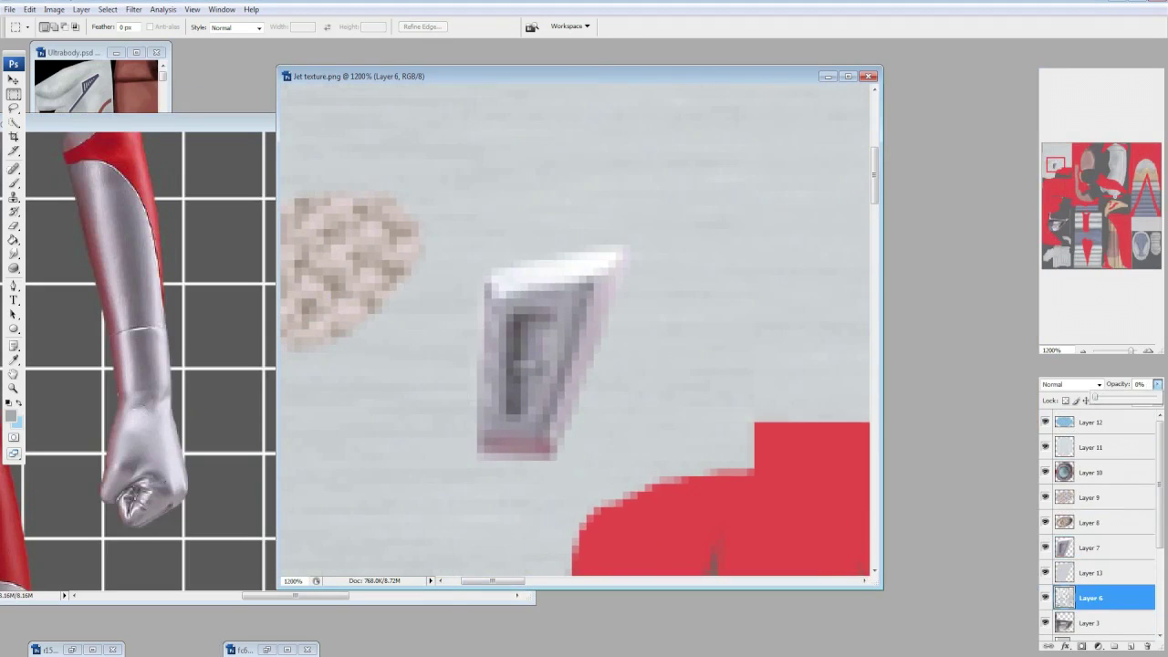
Move Layer 13 above the ear piece's Layer 7 at 90% opacity and set up a soft 5-pixel Dodge brush for highlights.
key("alt+bracketright")
key("ctrl+bracketright")
key("o")
key("Escape")
key("Return")
key("bracketleft")
key("bracketleft")
key("1")
key("ctrl+z")
key("ctrl+z")
key("alt+l")
key("Escape")
key("bracketleft")
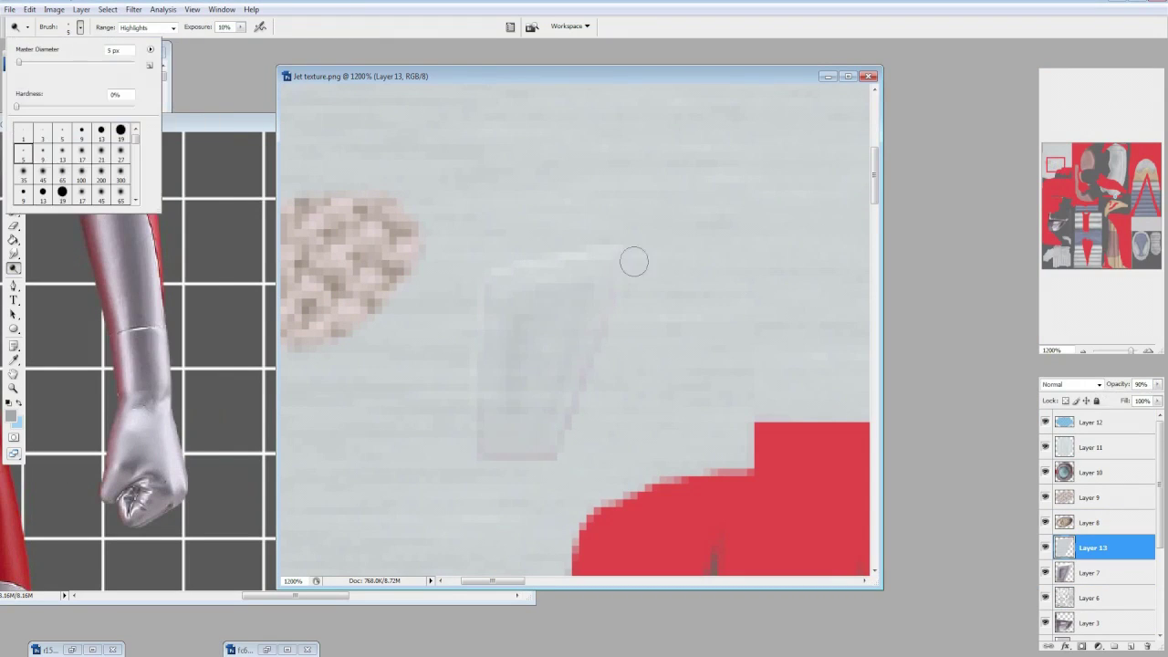
Dodge the ear piece's upper edge on Layer 13 and set the layer's opacity to 80%.
key("Return")
left_click_drag(471, 274, 664, 254)
left_click(1157, 384)
left_click_drag(1145, 397, 1157, 398)
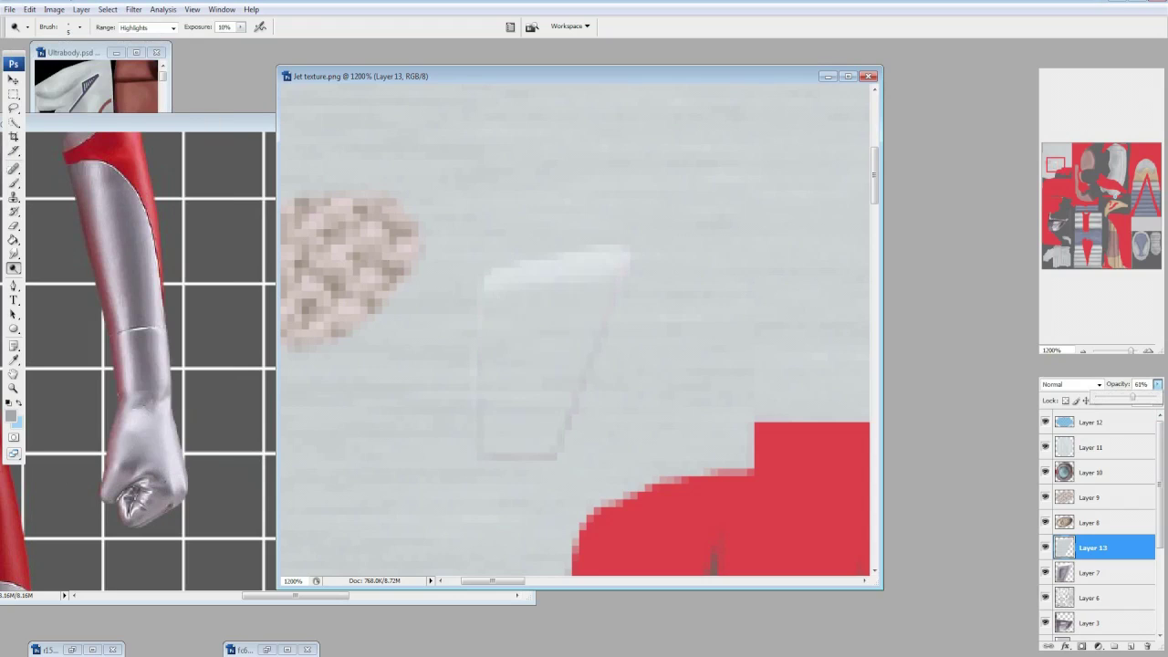
type("80")
key("Return")
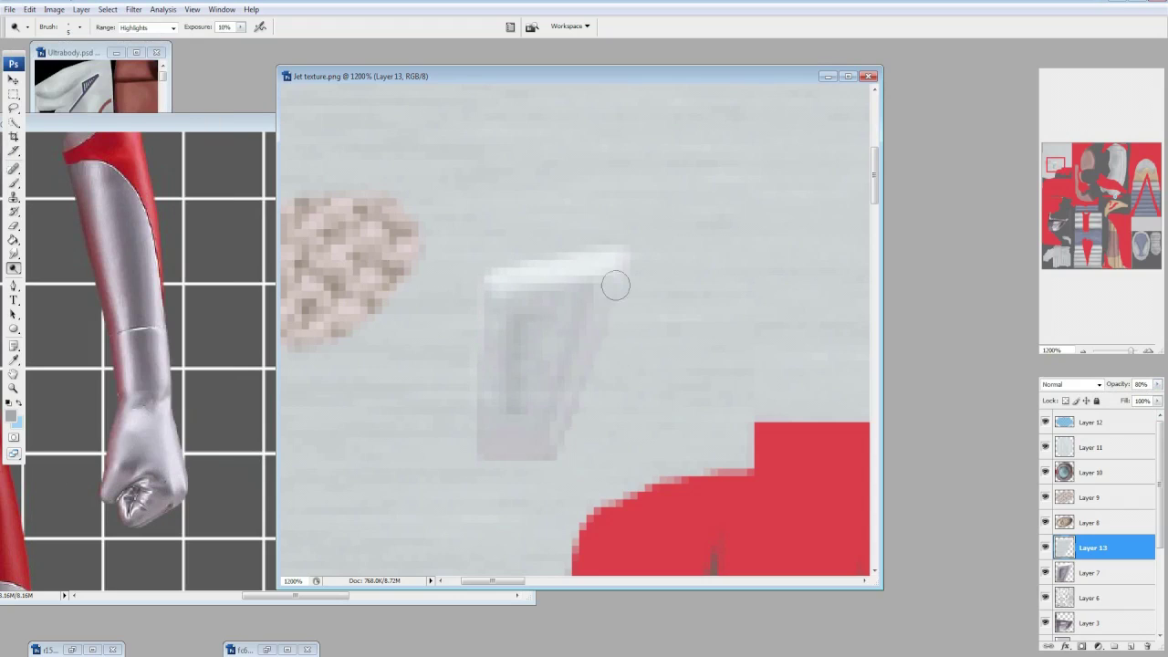
Dodge the ear piece's slanted right edge, and burn the inset's outline with a 1-pixel brush at 15% exposure.
left_click_drag(599, 292, 553, 438)
key("bracketleft")
key("bracketleft")
key("bracketleft")
key("bracketleft")
key("1")
key("5")
key("Return")
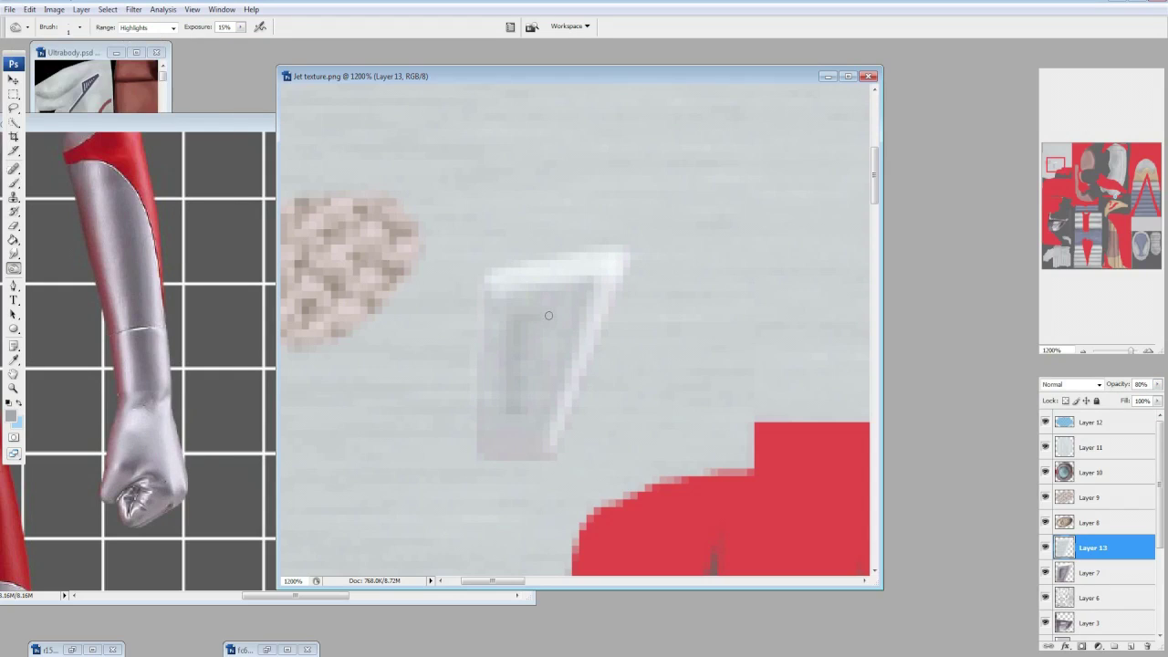
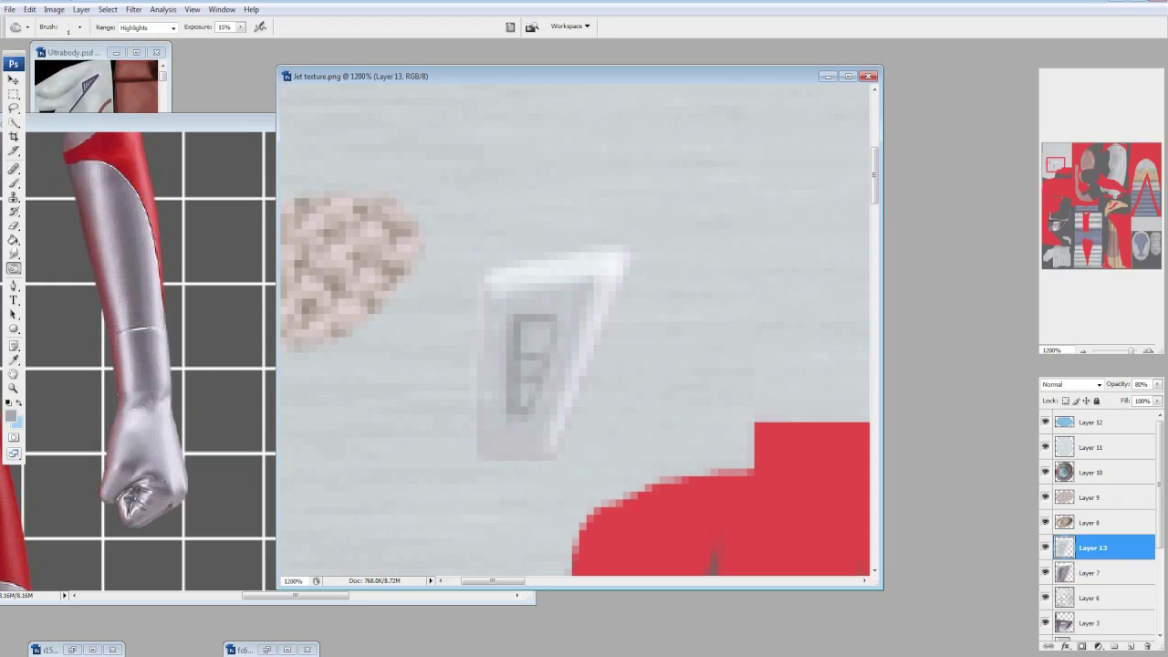
Highlight the inset's centre with a 1-pixel Dodge brush, toggling Layer 13 to compare with the original ear piece.
left_click(1044, 548)
left_click(1044, 547)
right_click(14, 268)
left_click(55, 279)
left_click(80, 27)
left_click(1045, 547)
left_click(1044, 547)
left_click(1045, 547)
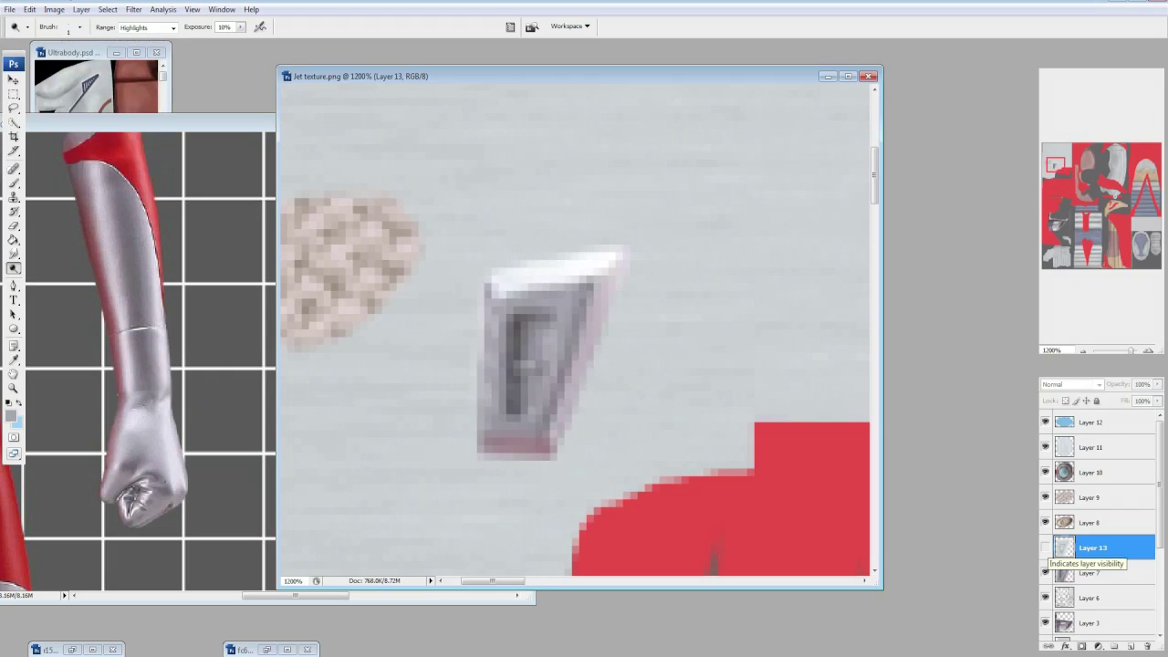
left_click(1044, 548)
Burn the ear piece's left and lower edges with a 1-pixel brush at 15% exposure.
right_click(13, 267)
left_click(60, 279)
left_click(80, 27)
mouse_move(481, 310)
left_mouse_down()
mouse_move(472, 416)
mouse_move(510, 459)
mouse_move(587, 447)
mouse_move(463, 451)
left_mouse_up()
left_click(79, 26)
double_click(21, 122)
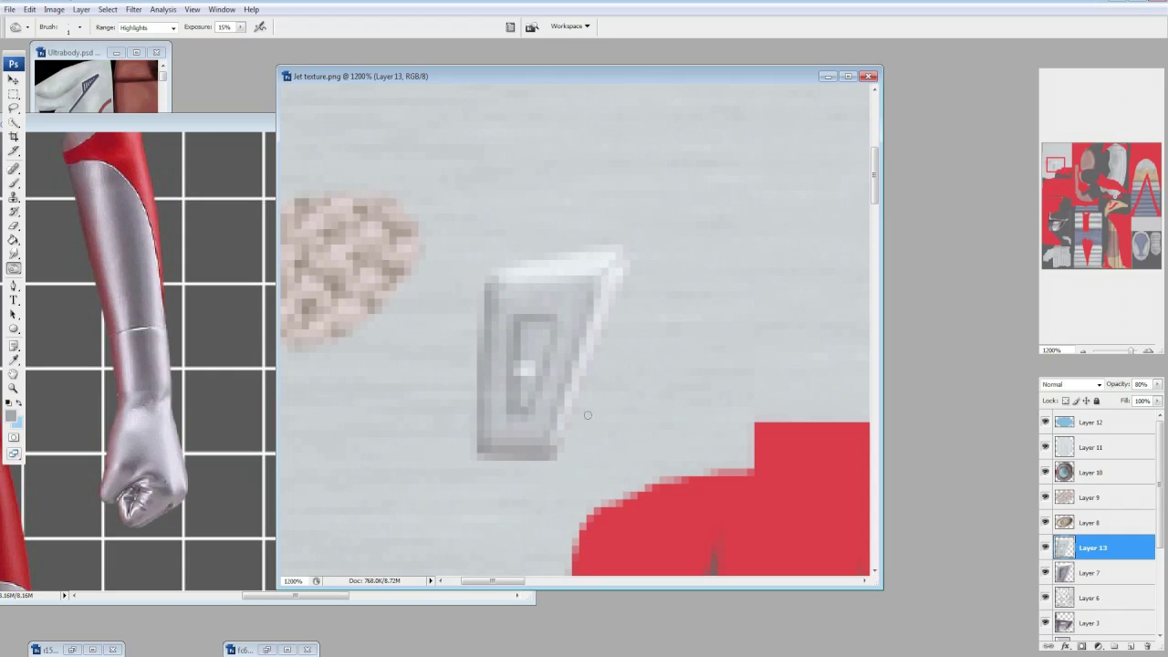
Compare the painted ear piece with the side-view reference figure and with the original ear piece under Layer 13.
left_click(136, 365)
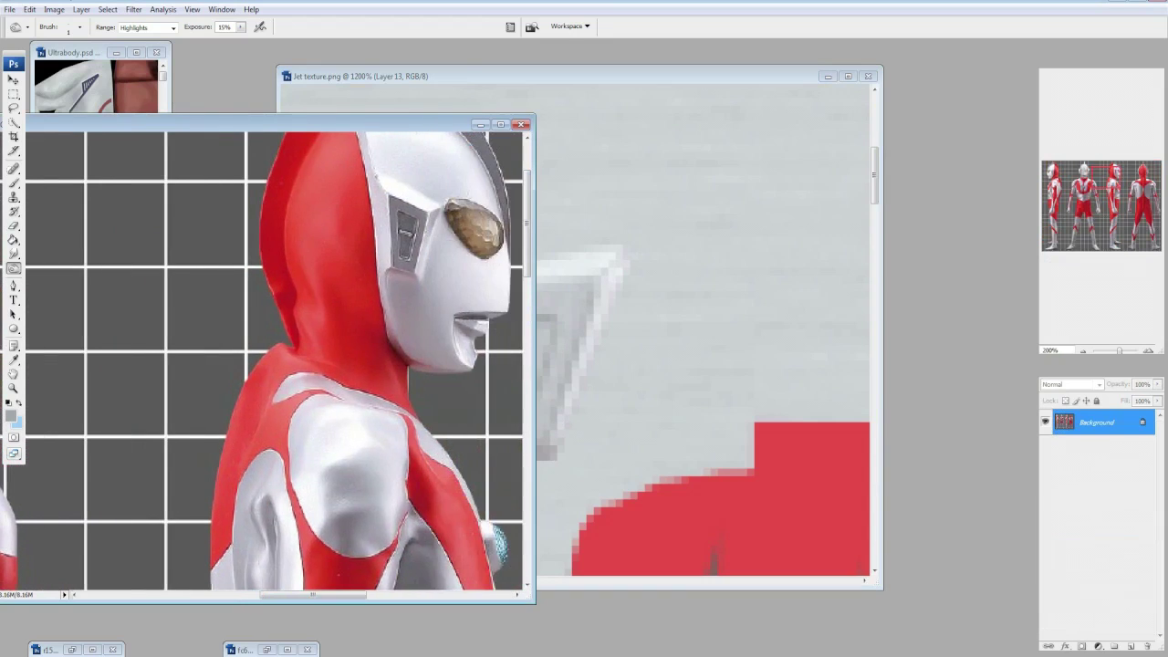
left_click(634, 164)
key("ctrl+s")
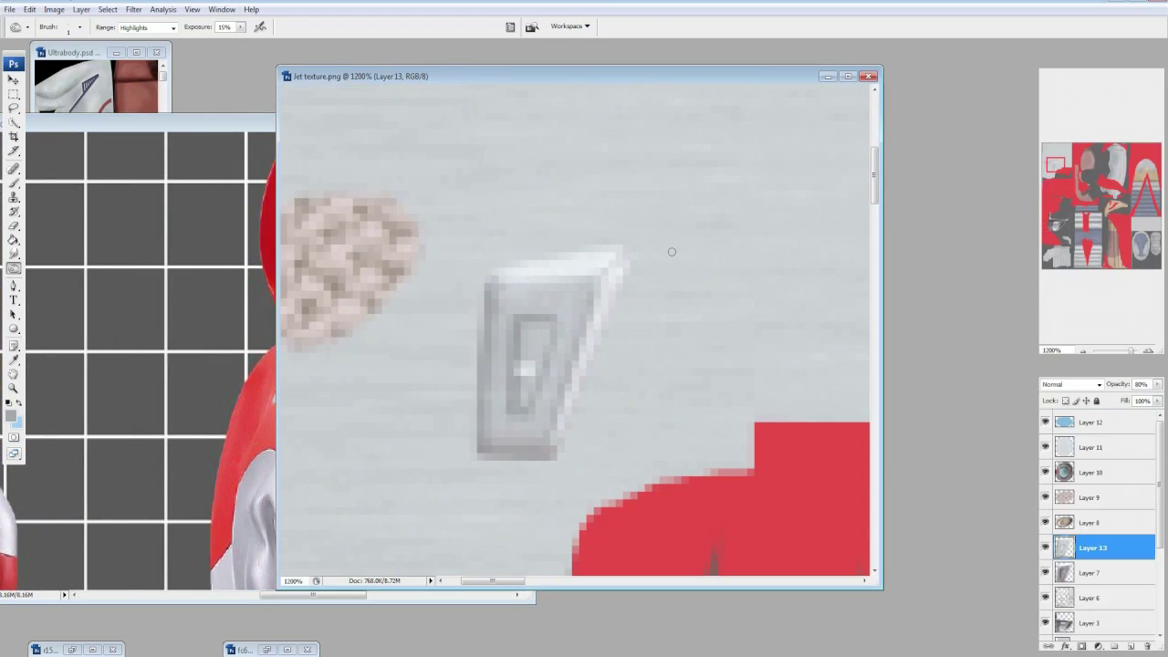
key("ctrl+z")
key("ctrl+z")
key("ctrl+z")
key("ctrl+z")
key("ctrl+z")
key("ctrl+z")
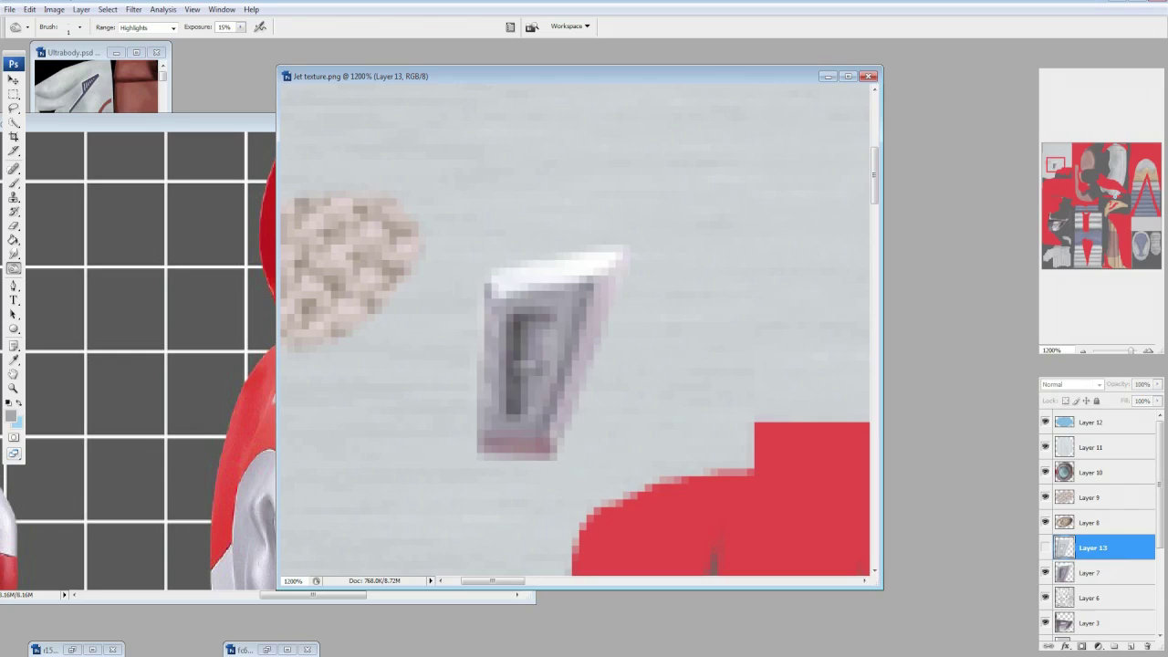
Widen the bright bar in the inset, darken the recess below it, and burn the ear piece's left edge with a 5-pixel brush.
left_click_drag(14, 268, 54, 274)
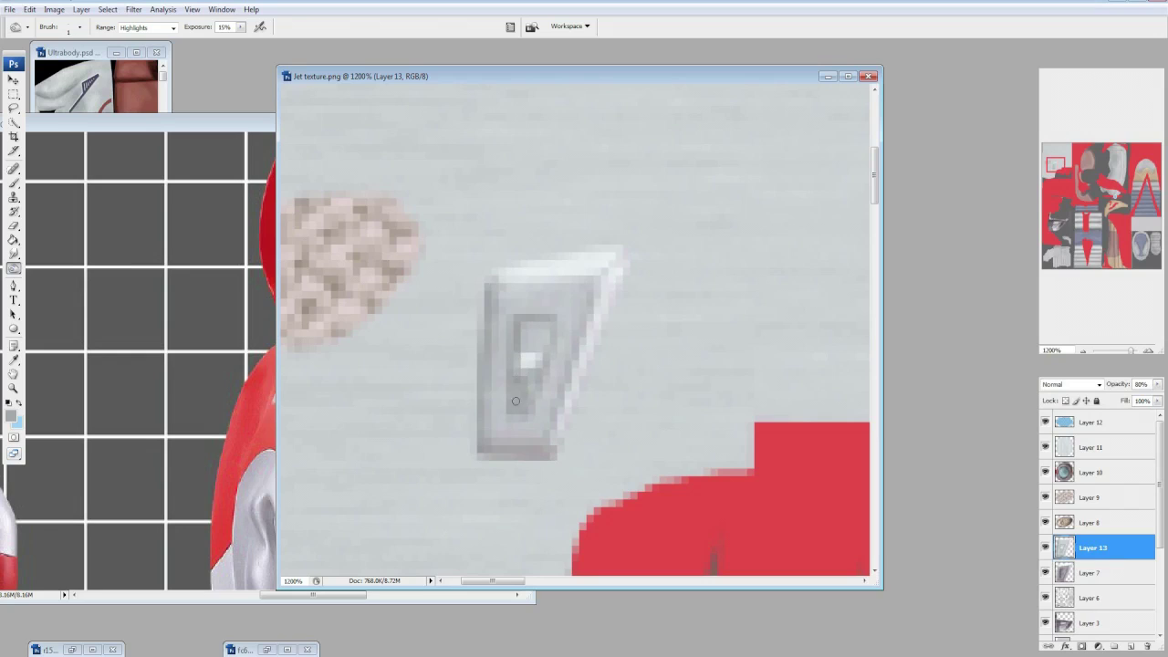
key("ctrl+z")
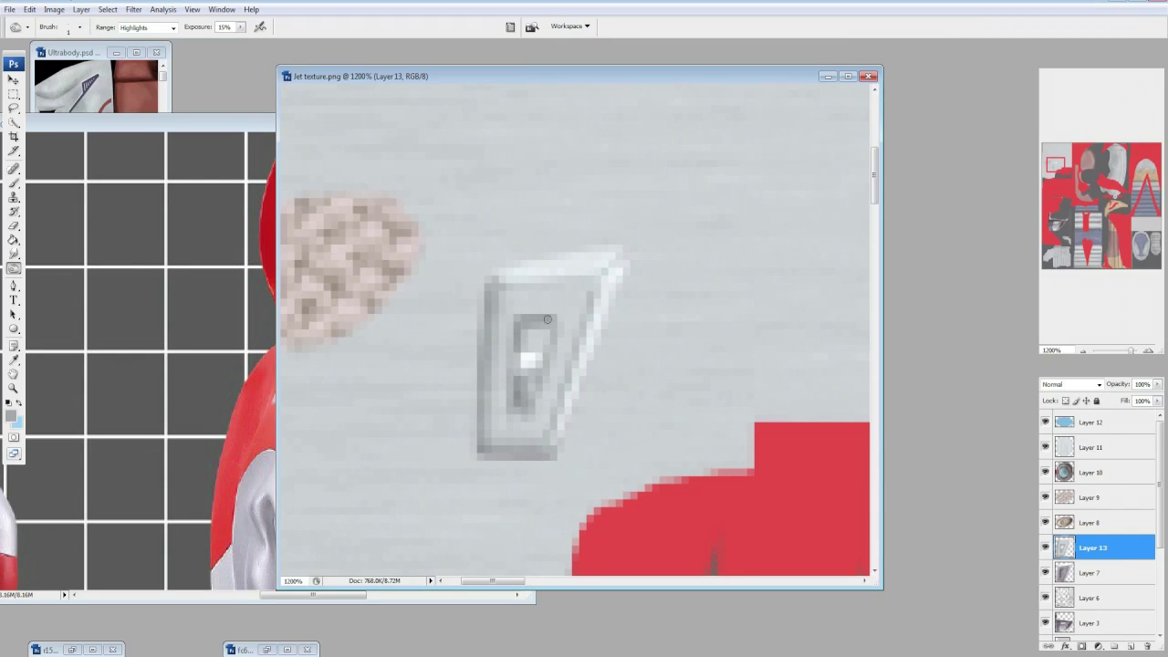
key("bracketright")
key("bracketright")
key("bracketright")
key("bracketright")
key("shift+o")
left_click_drag(488, 276, 488, 453)
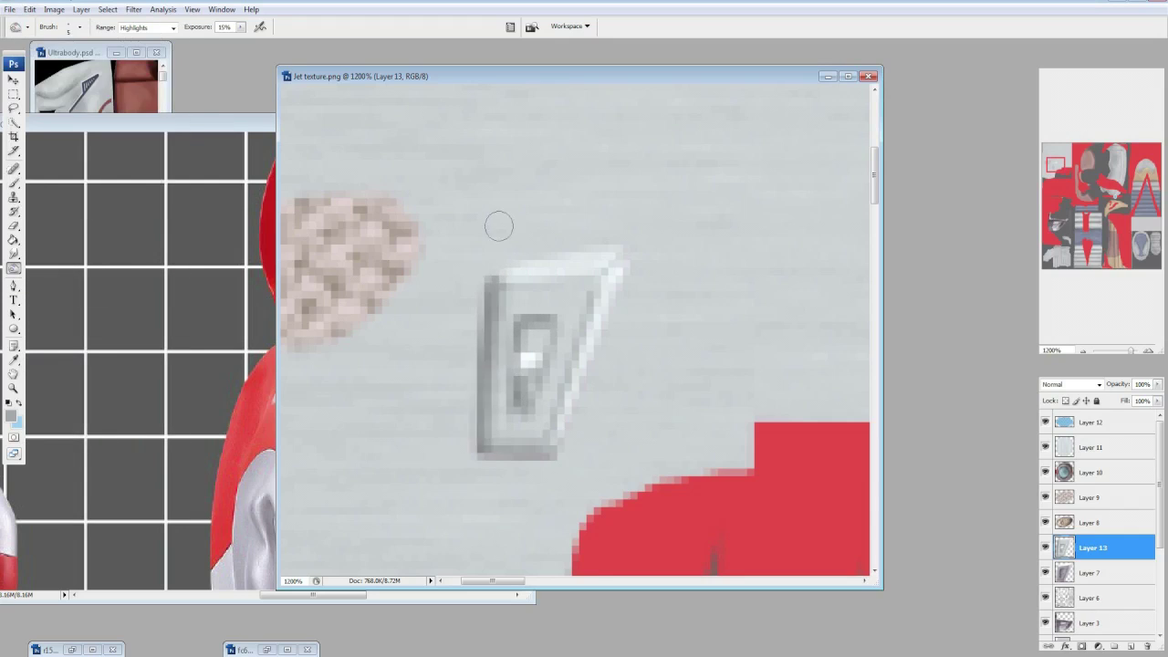
Burn the inset's upper recess with a 3-pixel brush and lighten the panel surrounding the inset with the Dodge tool.
key("bracketleft")
key("bracketleft")
left_click(534, 335)
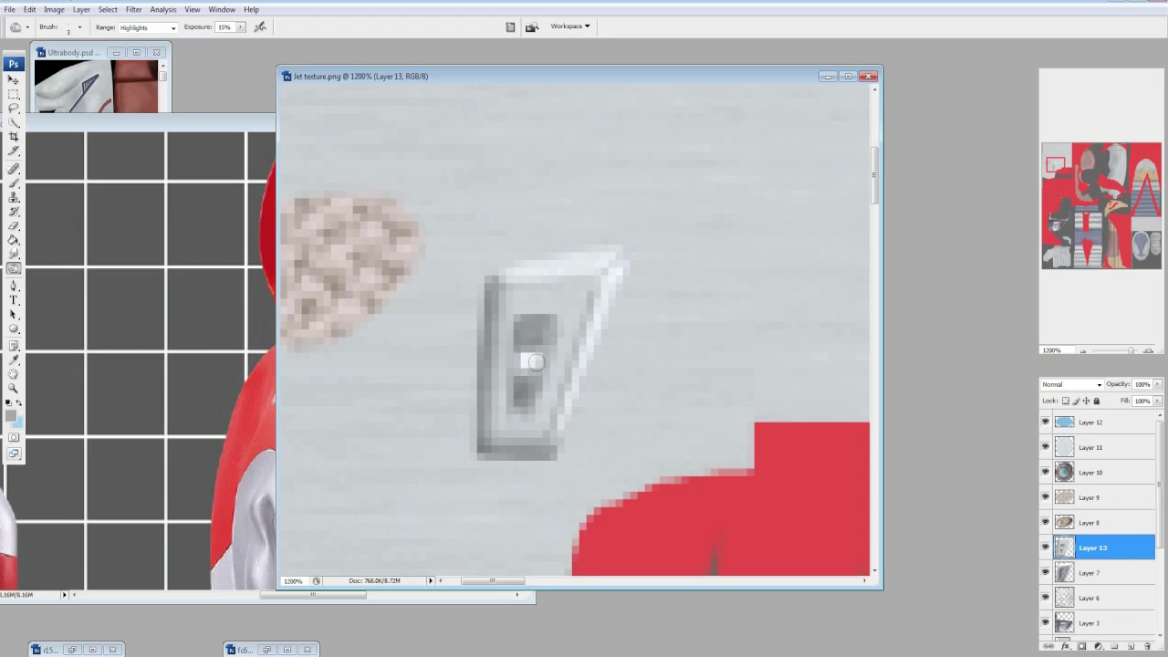
key("shift+o")
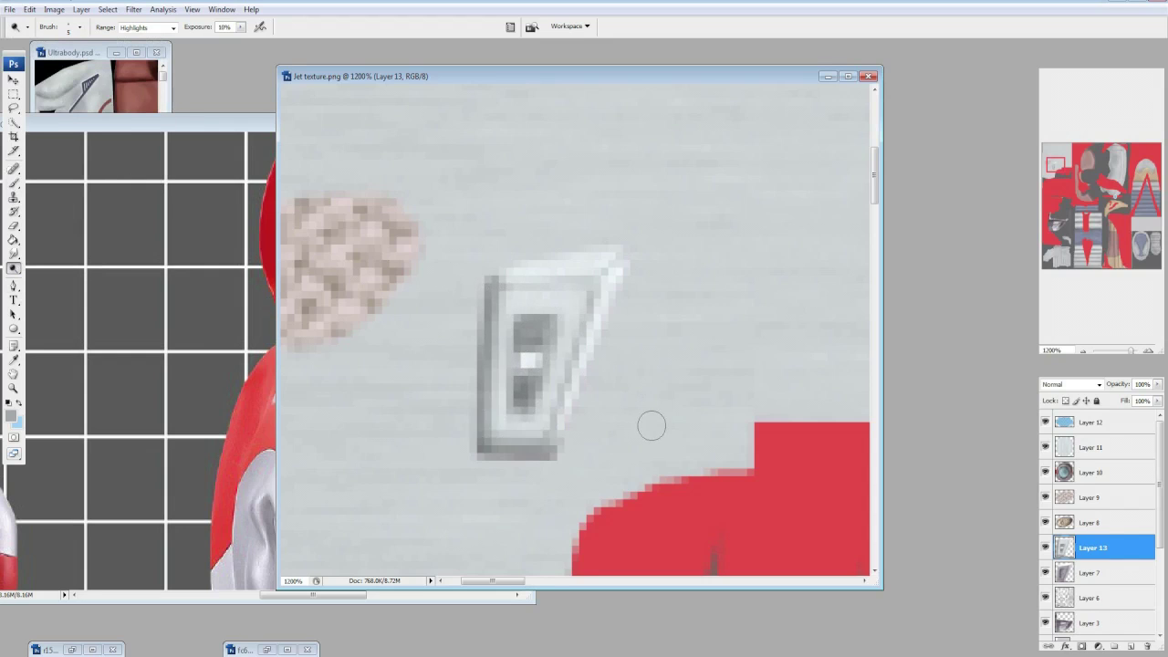
Compare the texture's eye and ear piece with the head's side view in the r151107.jpg reference.
key("ctrl+alt+0")
key("ctrl+equal")
key("ctrl+equal")
key("ctrl+equal")
key("ctrl+equal")
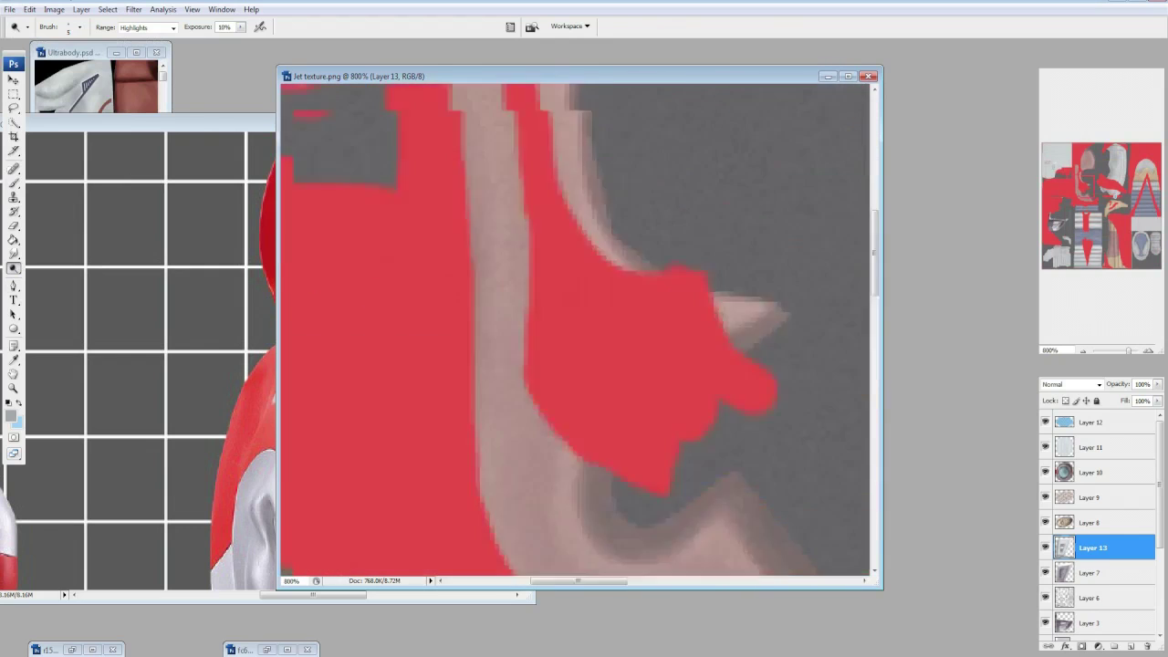
scroll(637, 487, "left", 3)
key("ctrl+Tab")
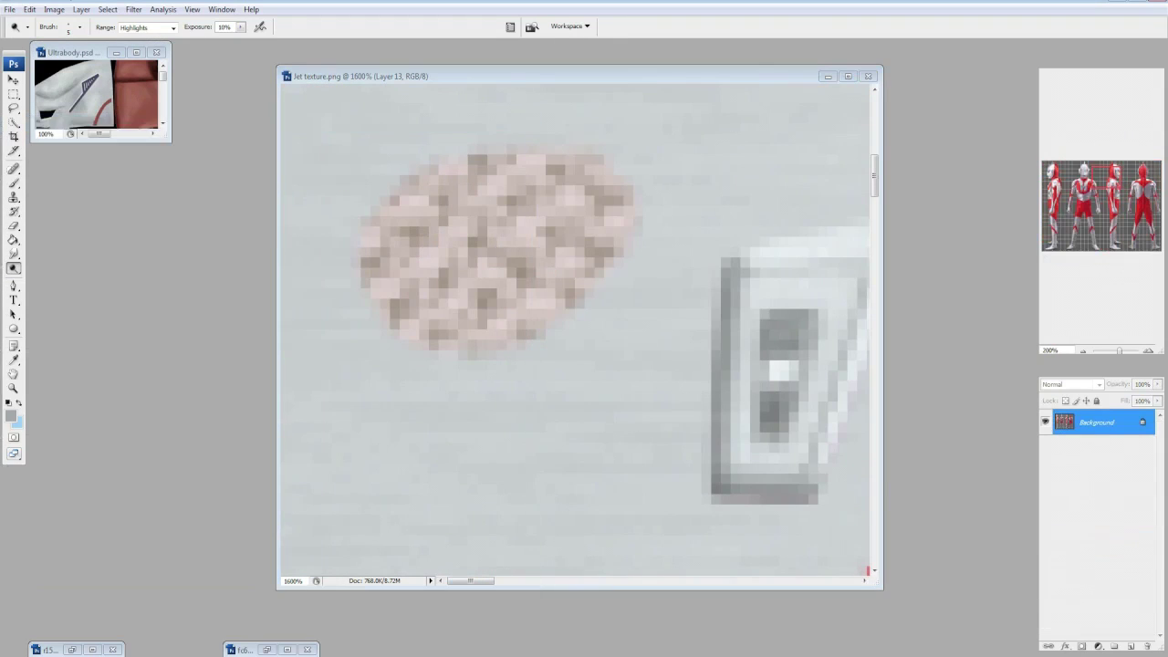
key("ctrl+Tab")
key("ctrl+Tab")
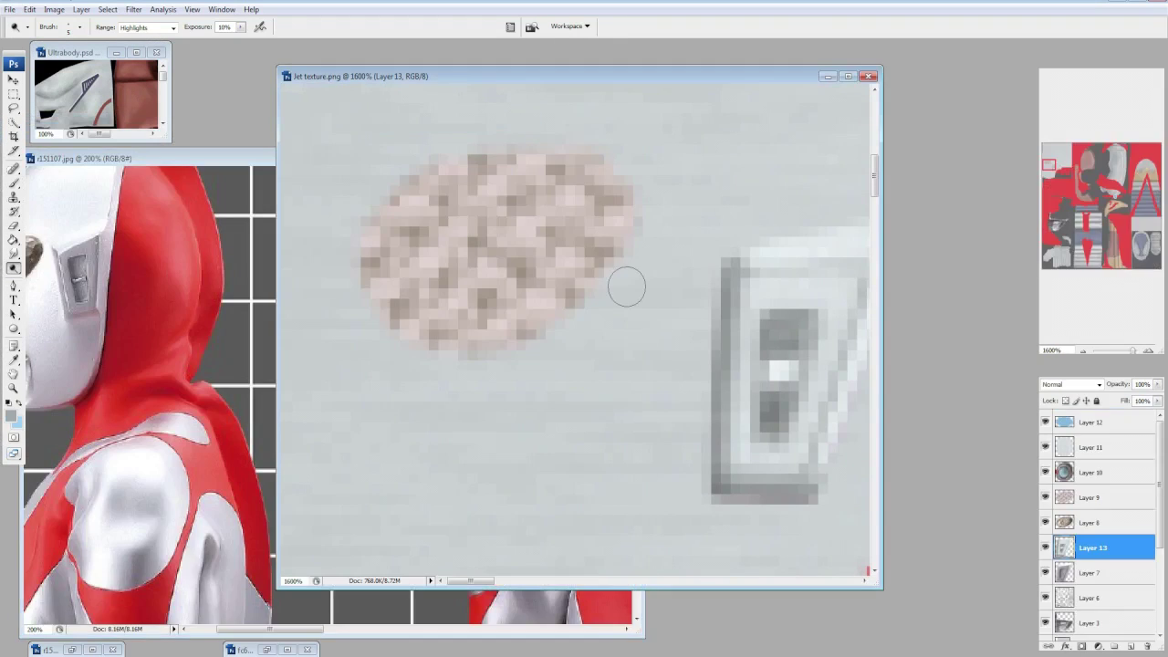
Dodge the right side of the ear piece's two dark recesses.
scroll(638, 289, "up", 1)
left_click(80, 27)
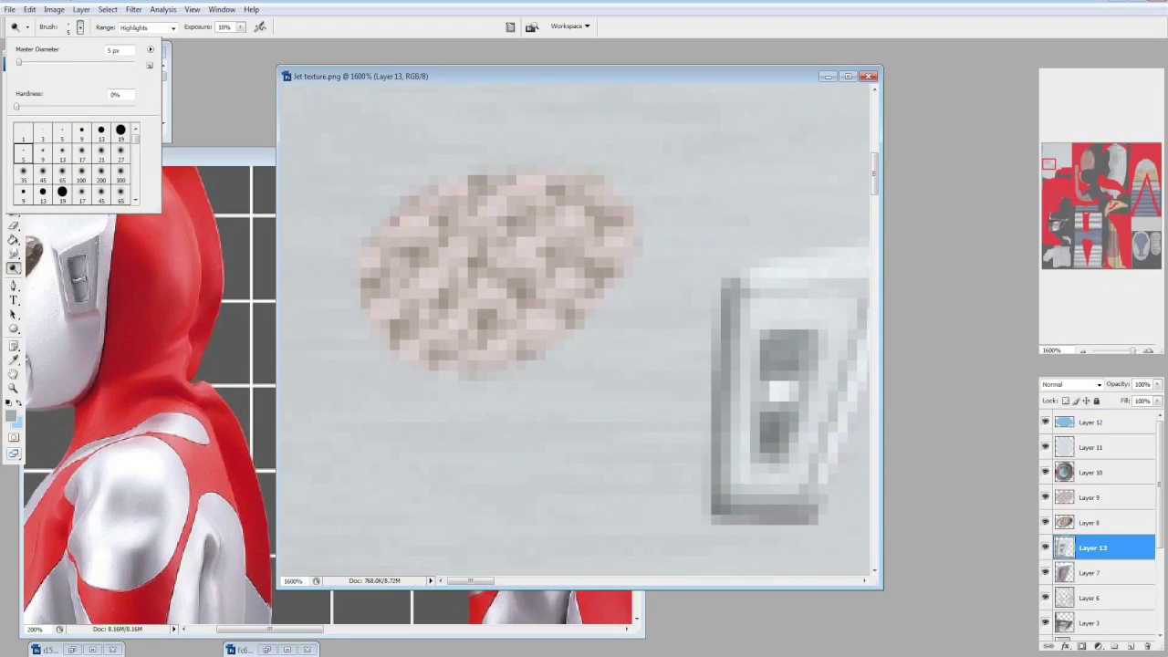
mouse_move(796, 348)
left_mouse_down()
mouse_move(768, 441)
mouse_move(791, 412)
mouse_move(785, 460)
left_mouse_up()
scroll(669, 518, "up", 1)
Dodge a bright frame along the left and upper sides of the ear inset with a 1-pixel brush at 10% exposure.
right_click(14, 267)
left_click(46, 254)
left_click(80, 27)
double_click(23, 133)
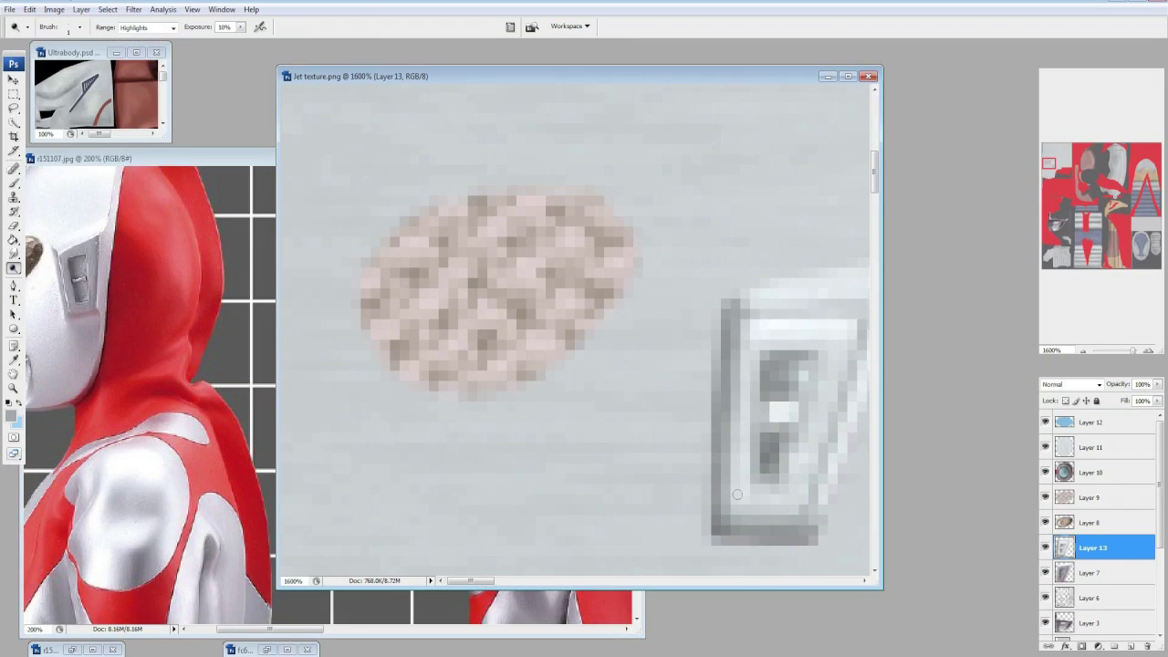
left_click_drag(735, 427, 742, 349)
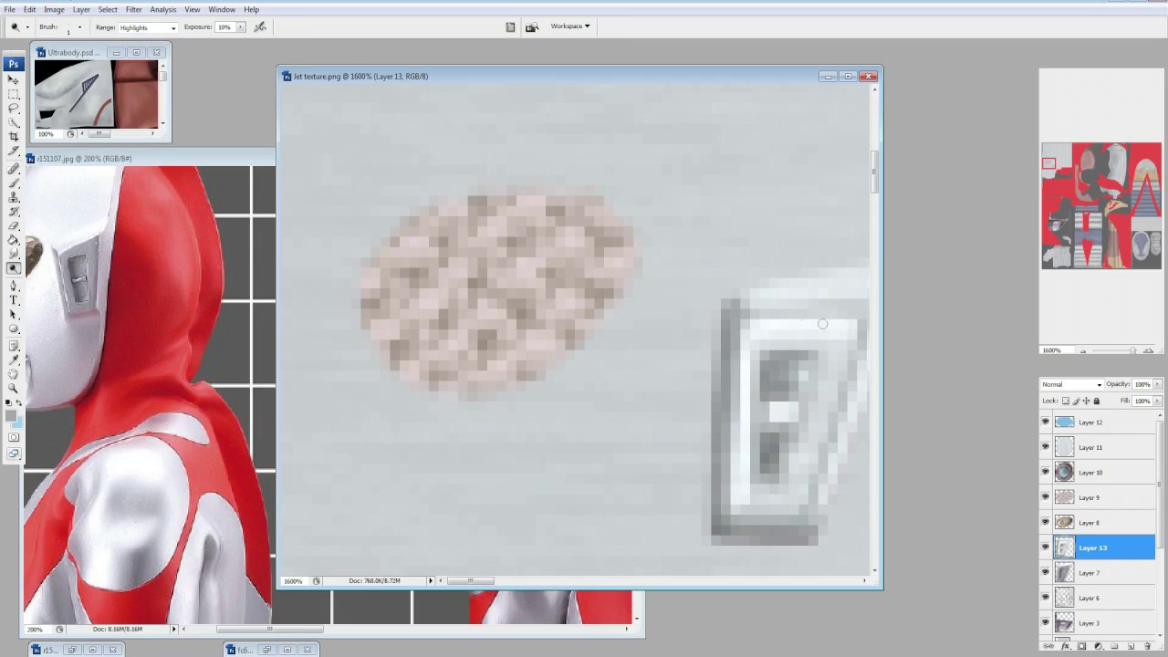
scroll(784, 558, "down", 3)
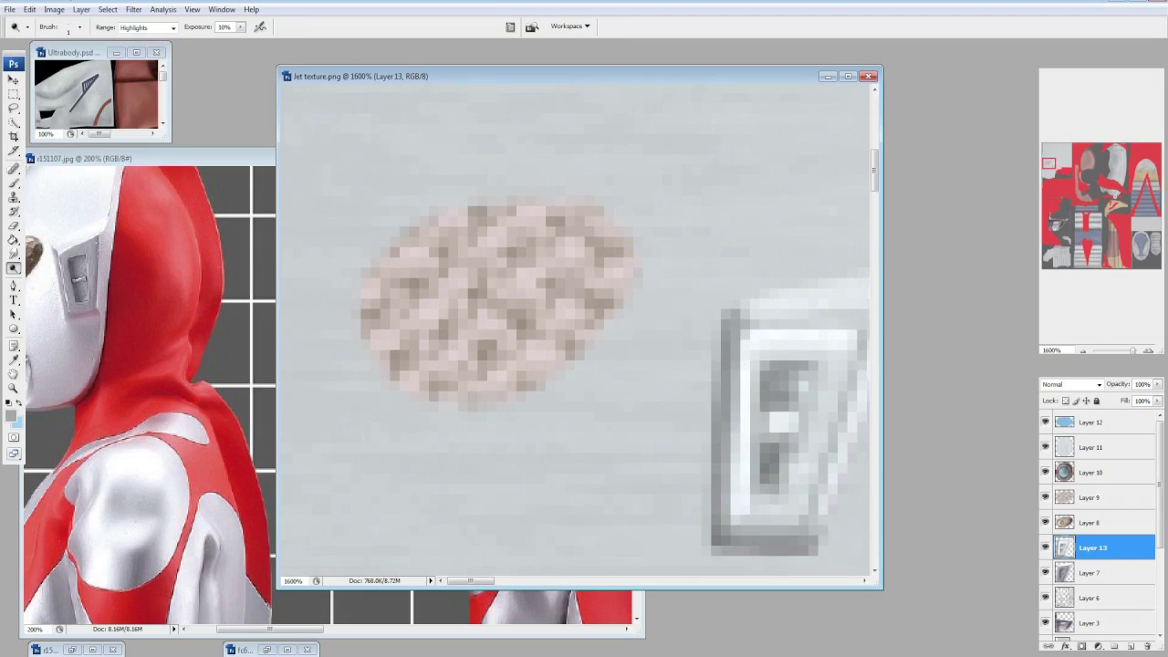
key("ctrl+alt+0")
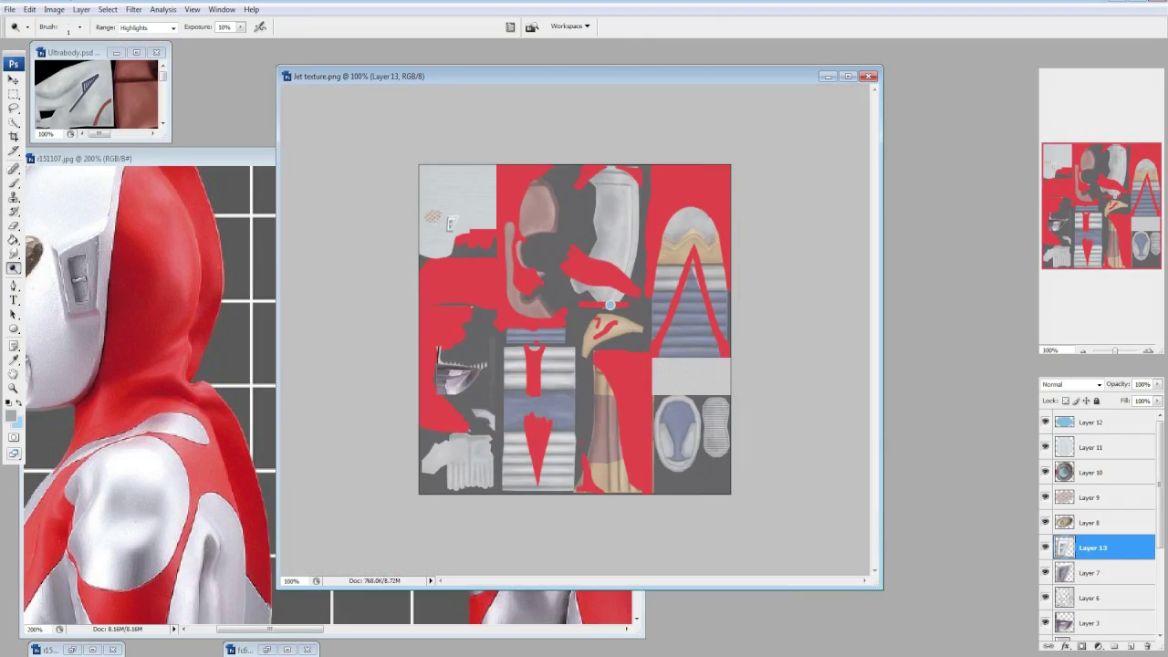
Burn thin dark lines along the upper and slanted edges of the ear inset's outer frame at 15% exposure.
key("ctrl+plus")
key("ctrl+plus")
key("ctrl+plus")
key("ctrl+plus")
key("ctrl+plus")
key("ctrl+plus")
key("ctrl+plus")
key("ctrl+plus")
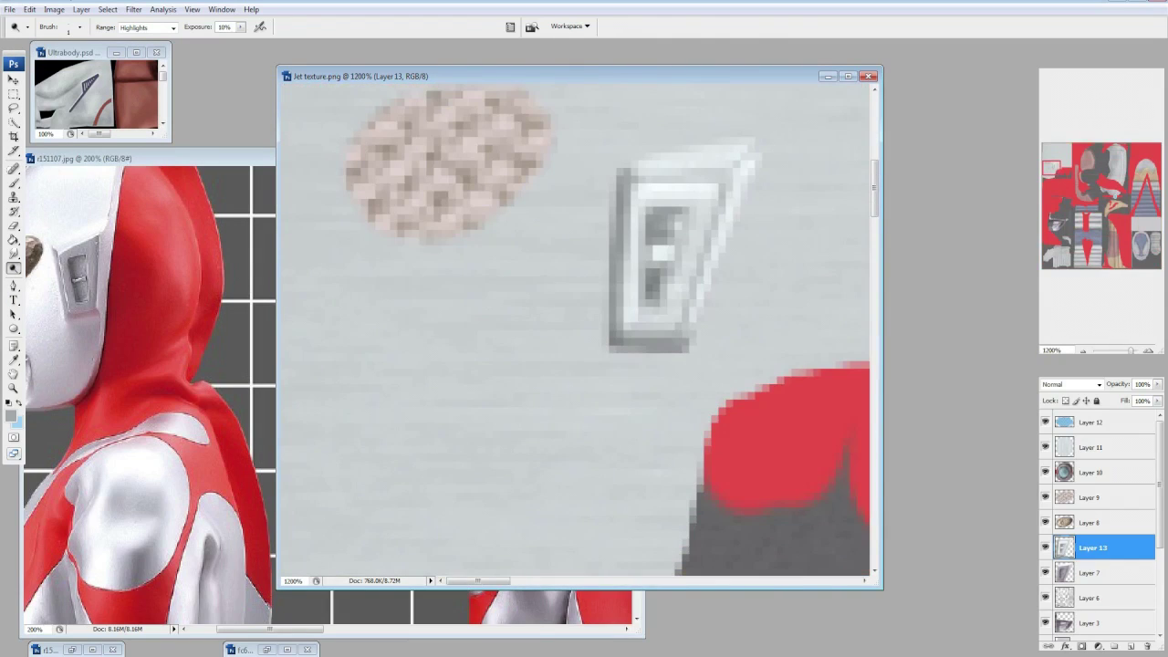
left_click_drag(634, 193, 716, 192)
key("ctrl+z")
key("ctrl+z")
left_click_drag(713, 189, 628, 187)
key("bracketleft")
key("bracketleft")
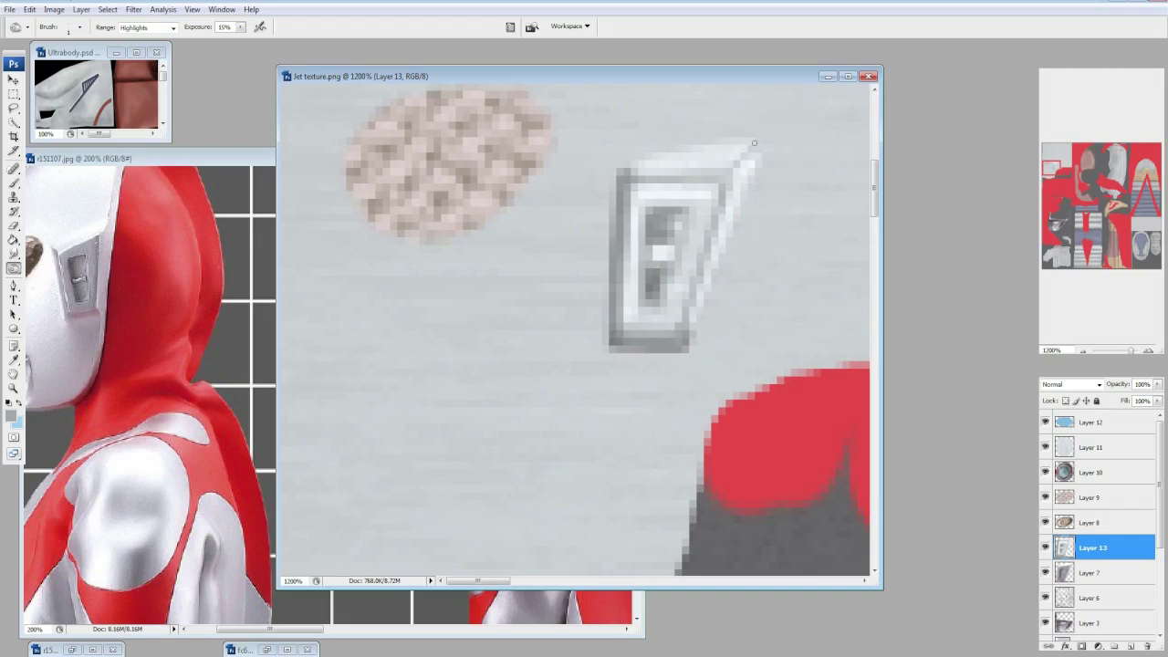
scroll(778, 143, "up", 2)
scroll(744, 205, "up", 2)
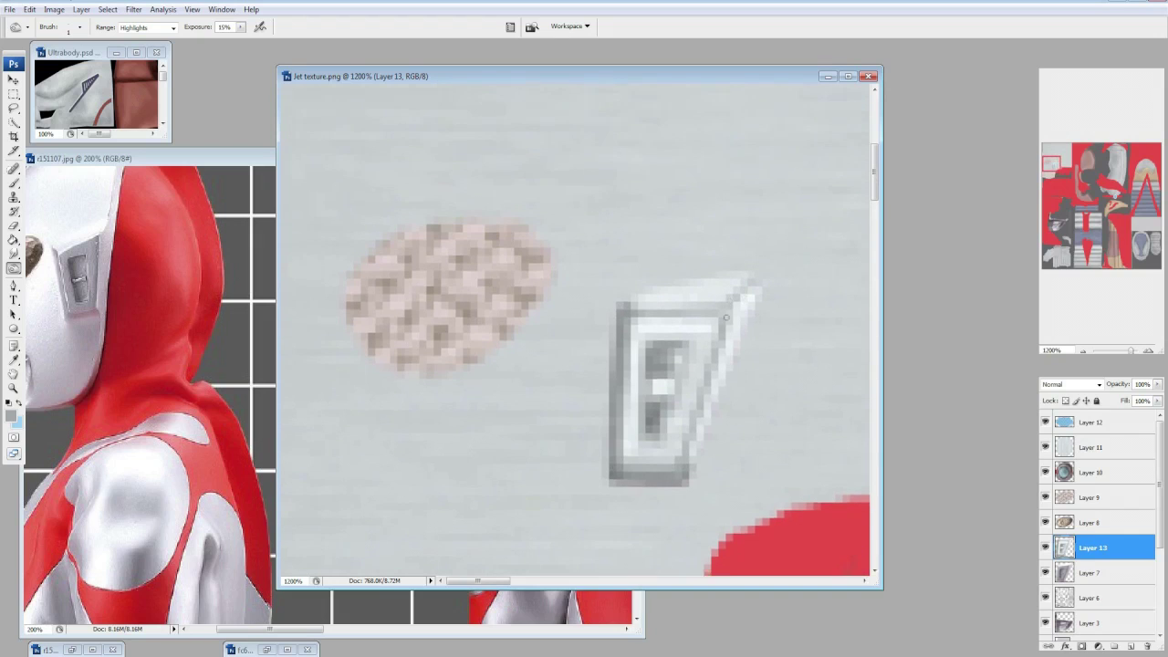
Delete Layer 7 from the texture.
right_click(1085, 572)
left_click(1067, 326)
left_click(29, 9)
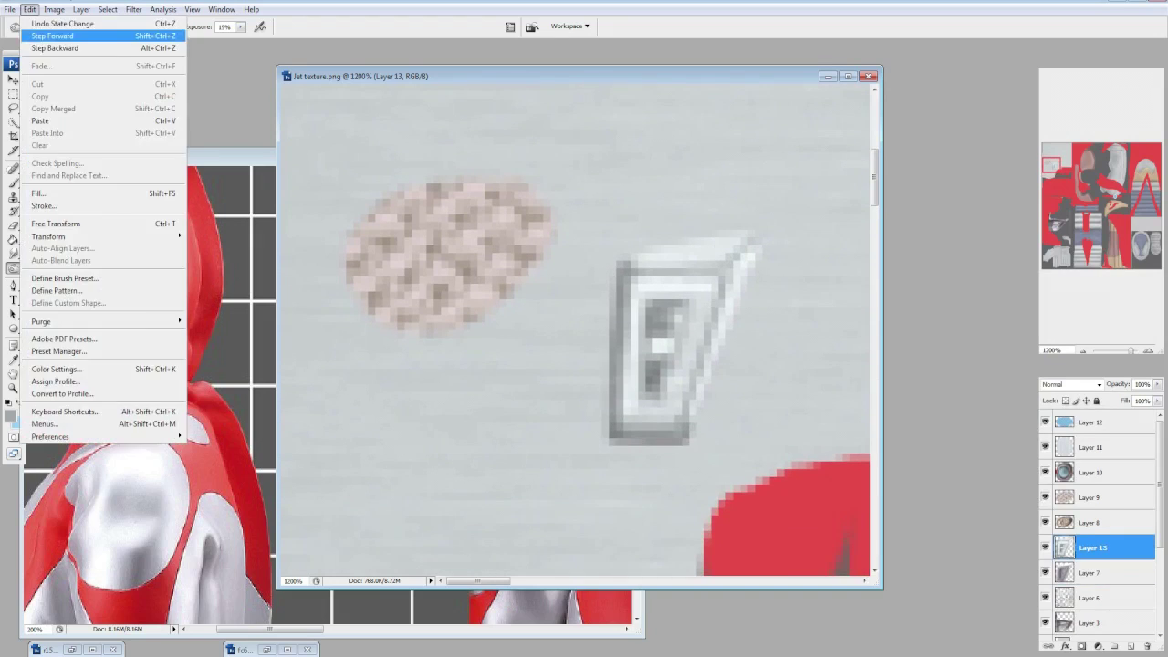
left_click(55, 19)
scroll(575, 328, "up", 2)
scroll(574, 328, "down", 5)
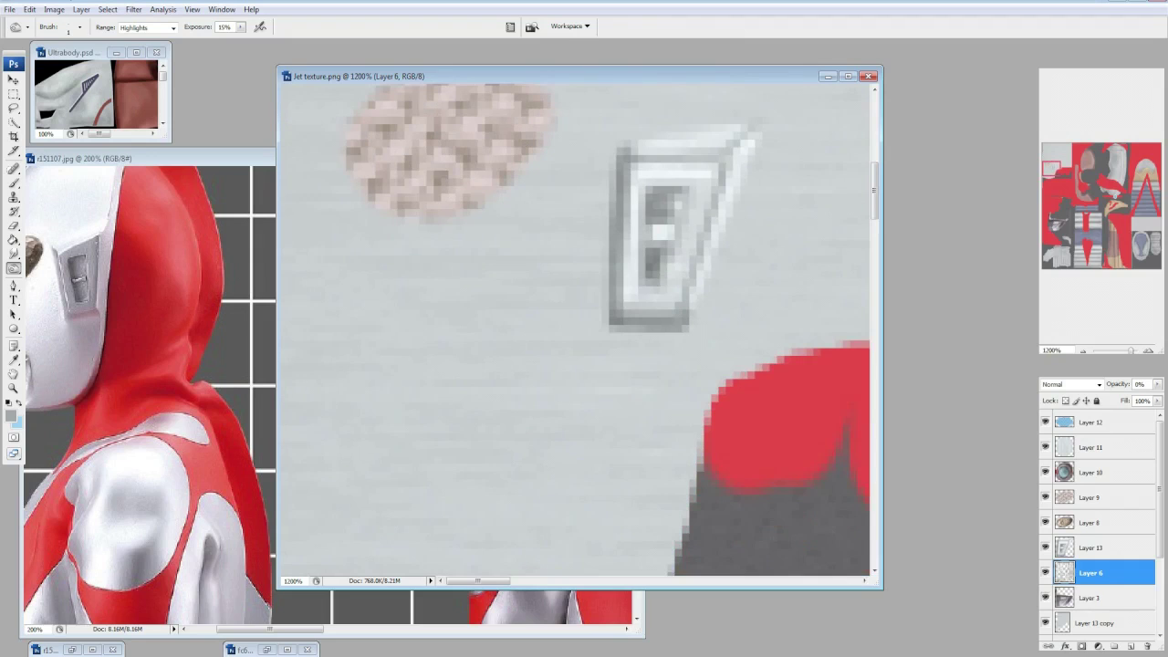
Switch to MikuMikuMoving and examine the model's mouth and lower face up close.
key("alt+Tab")
key("Escape")
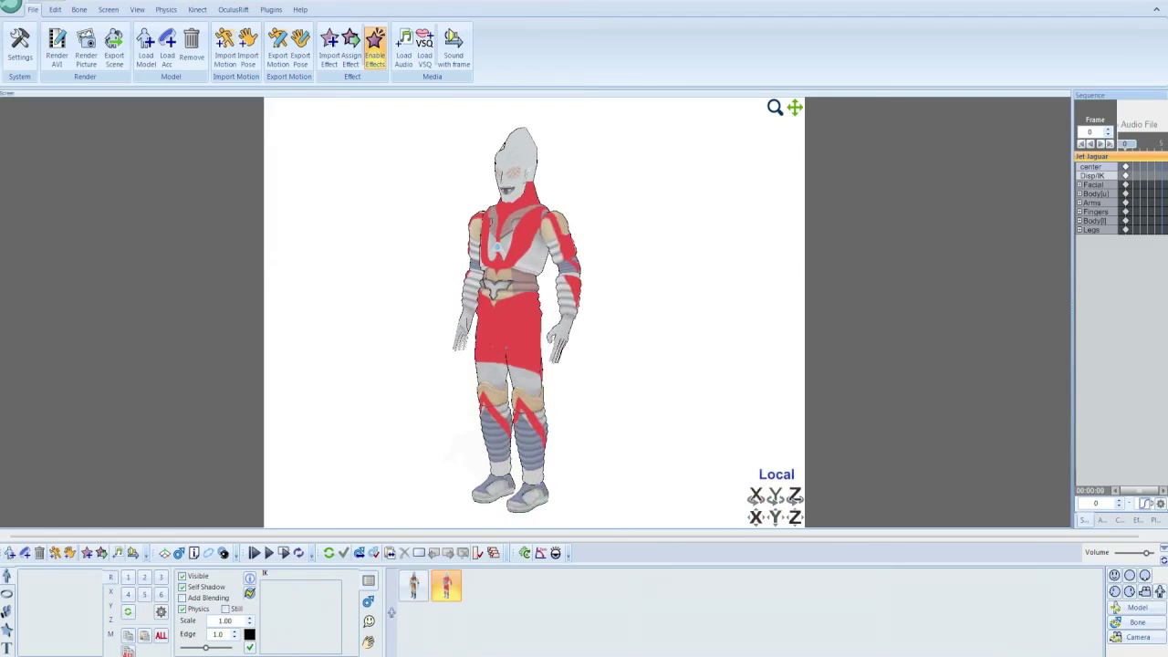
scroll(533, 312, "up", 6)
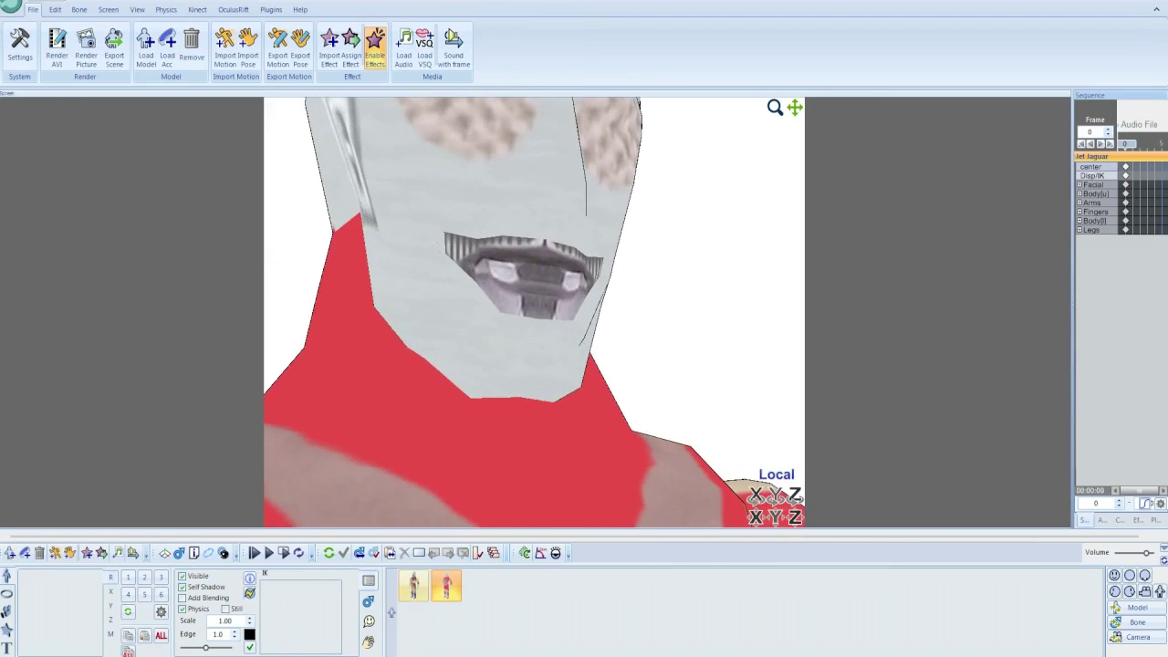
Switch back to Photoshop and paste the brushed-silver patch as a new layer behind the mouth photo.
key("alt+Tab")
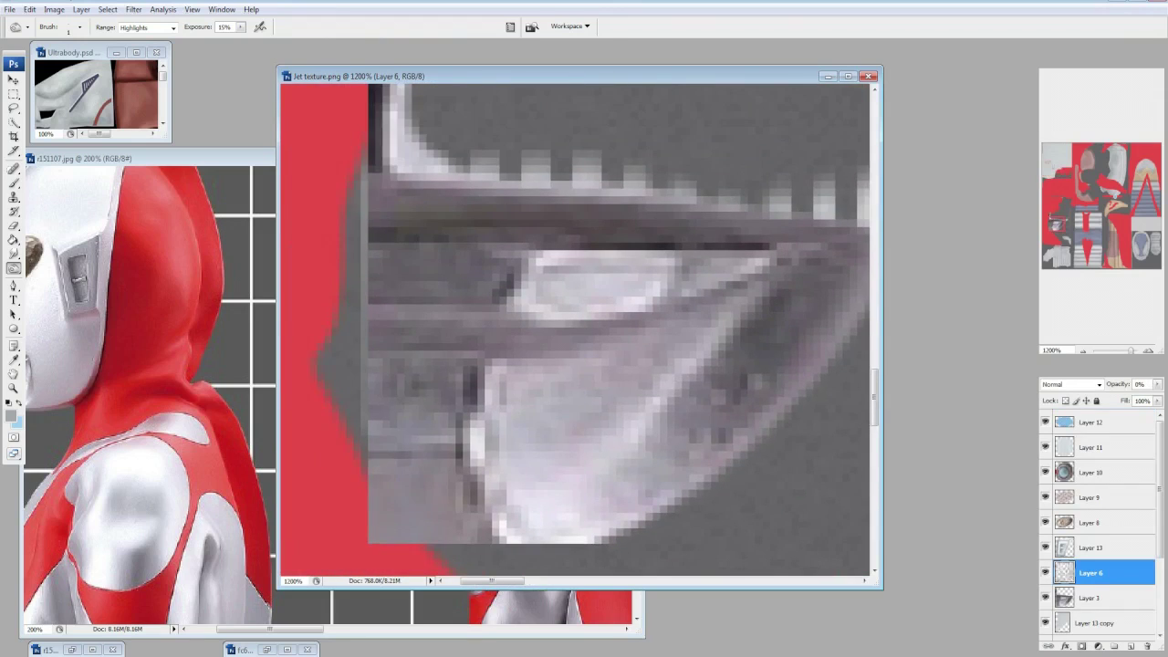
key("ctrl+alt+0")
key("m")
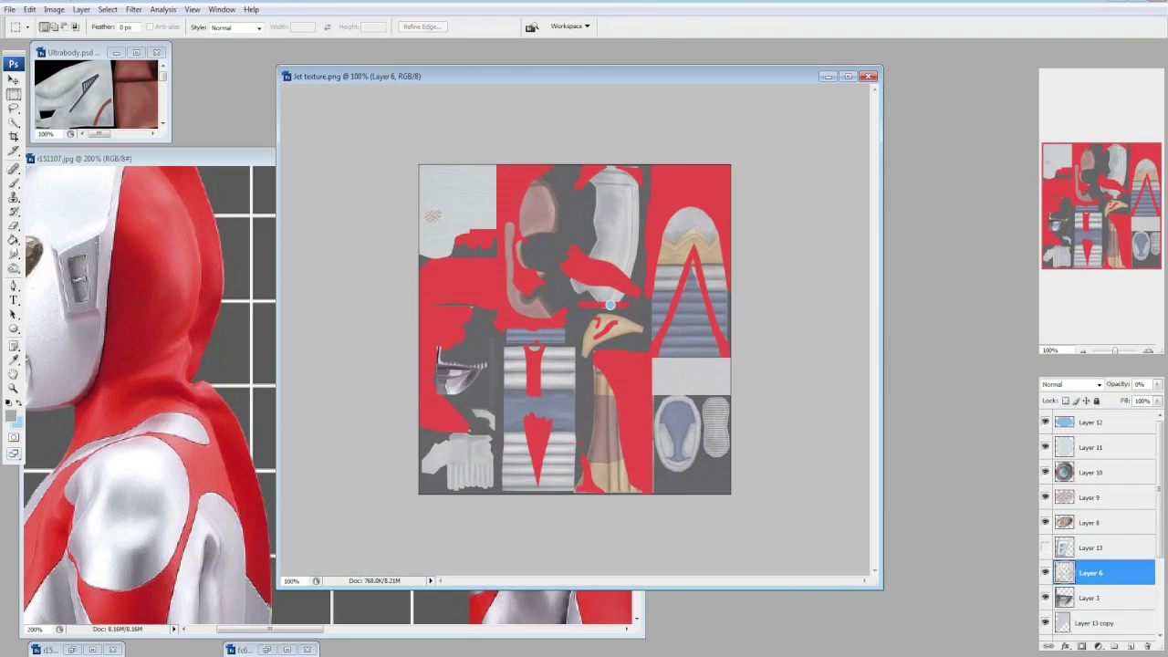
key("ctrl+v")
key("v")
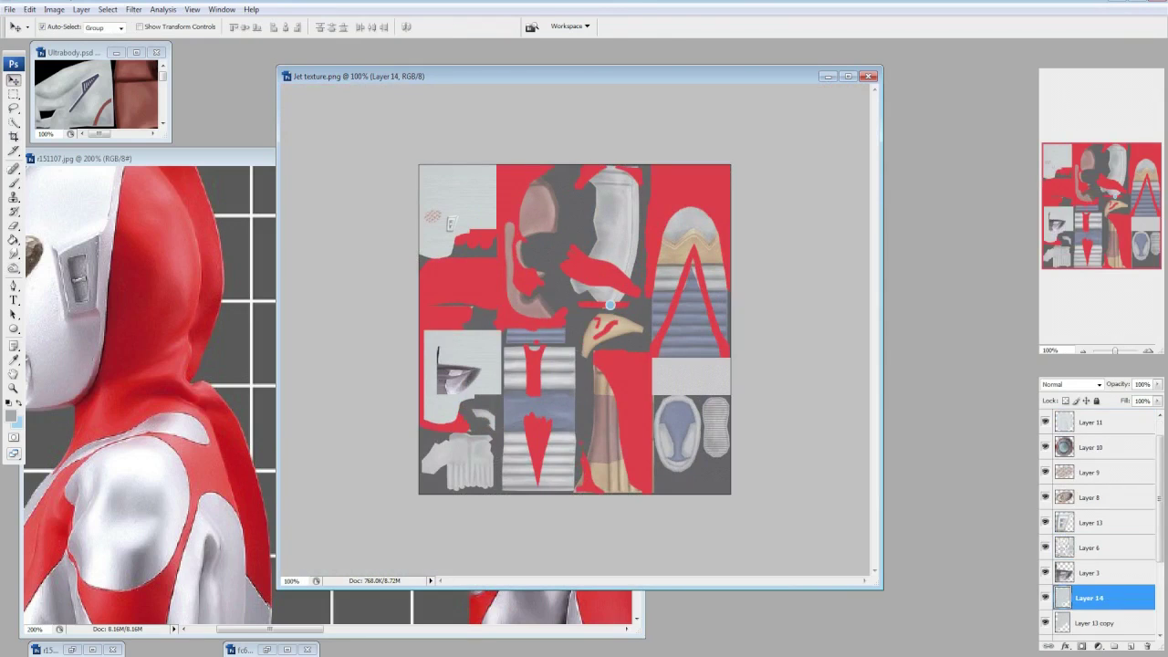
scroll(609, 305, "up", 5)
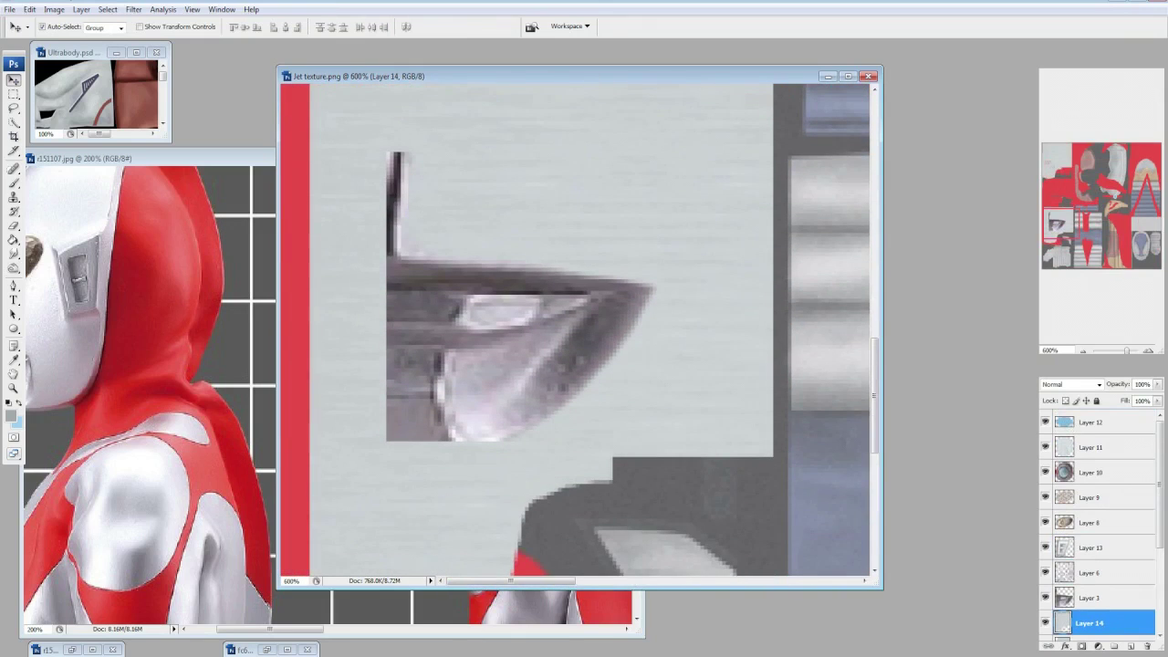
Show the UV wireframe on Layer 6 and cut away the silver patch outside the mouth's outline.
scroll(1094, 510, "down", 2)
left_click(1090, 498)
key("0")
key("l")
mouse_move(590, 363)
left_mouse_down()
mouse_move(447, 405)
mouse_move(499, 227)
left_mouse_up()
right_click(629, 290)
left_click(657, 301)
Set wireframe Layer 6 to 0% opacity and move silver Layer 14 above the mouth photo on Layer 3.
key("alt+[")
key("alt+[")
key("alt+]")
key("alt+]")
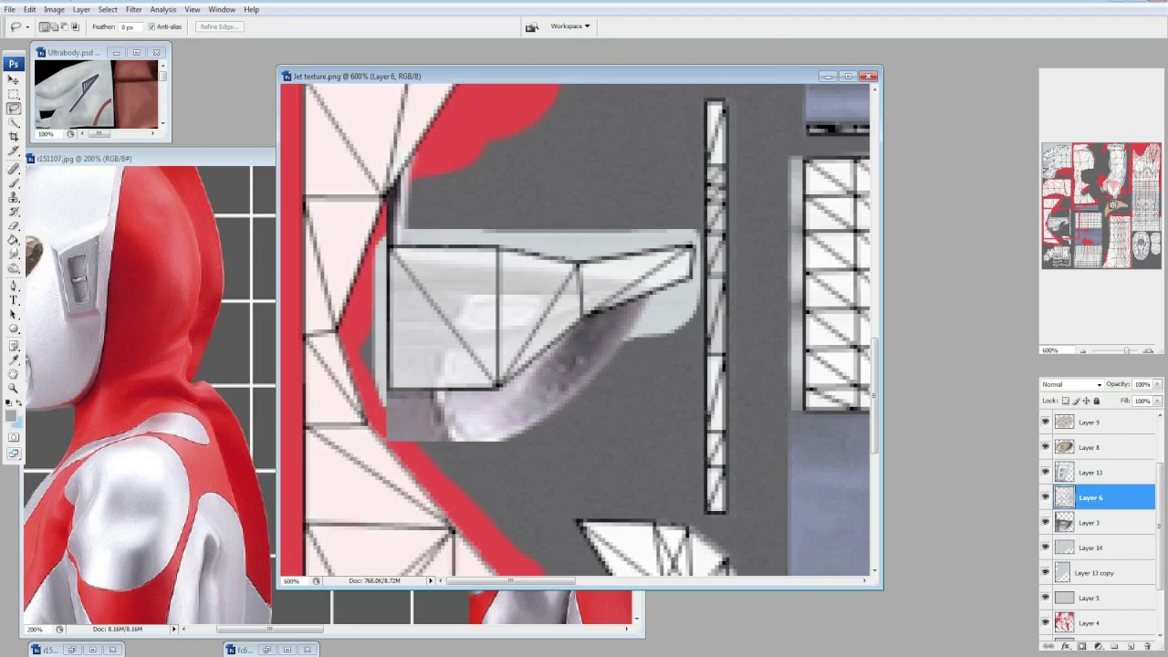
key("0")
key("0")
key("alt+[")
key("alt+[")
key("ctrl+]")
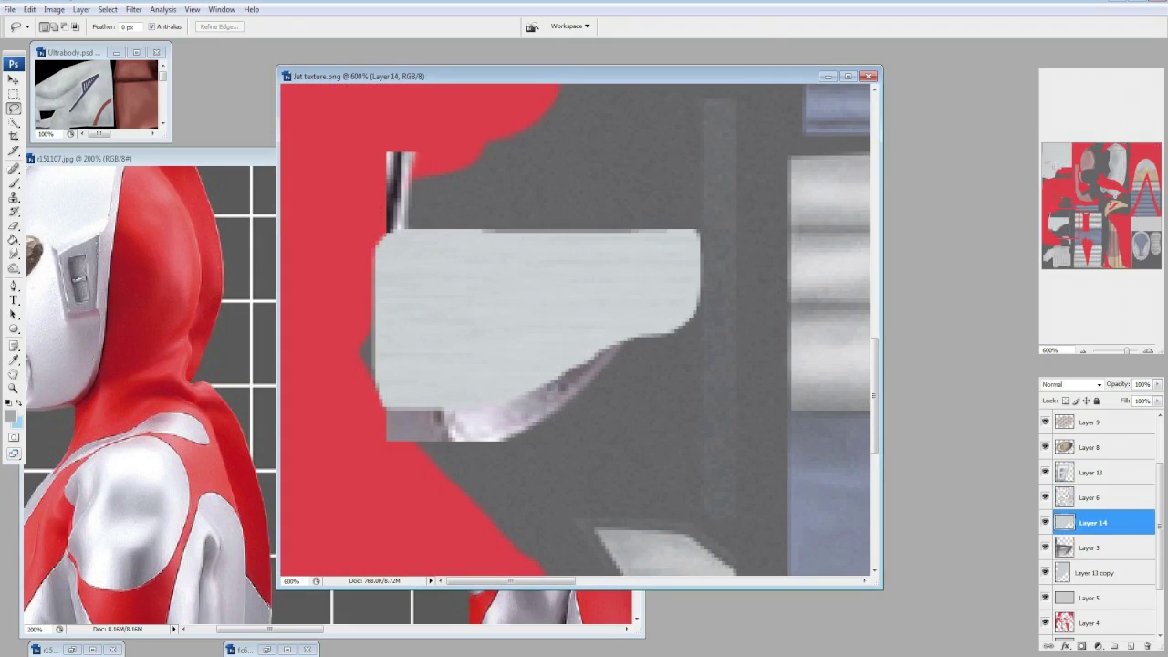
Trim the mouth photo on Layer 3 to the silver shape and set Layer 14's opacity to 39%.
key("alt+[")
left_click(1044, 522)
left_click(1044, 522)
left_click_drag(1156, 384, 1126, 398)
key("alt+]")
key("3")
key("9")
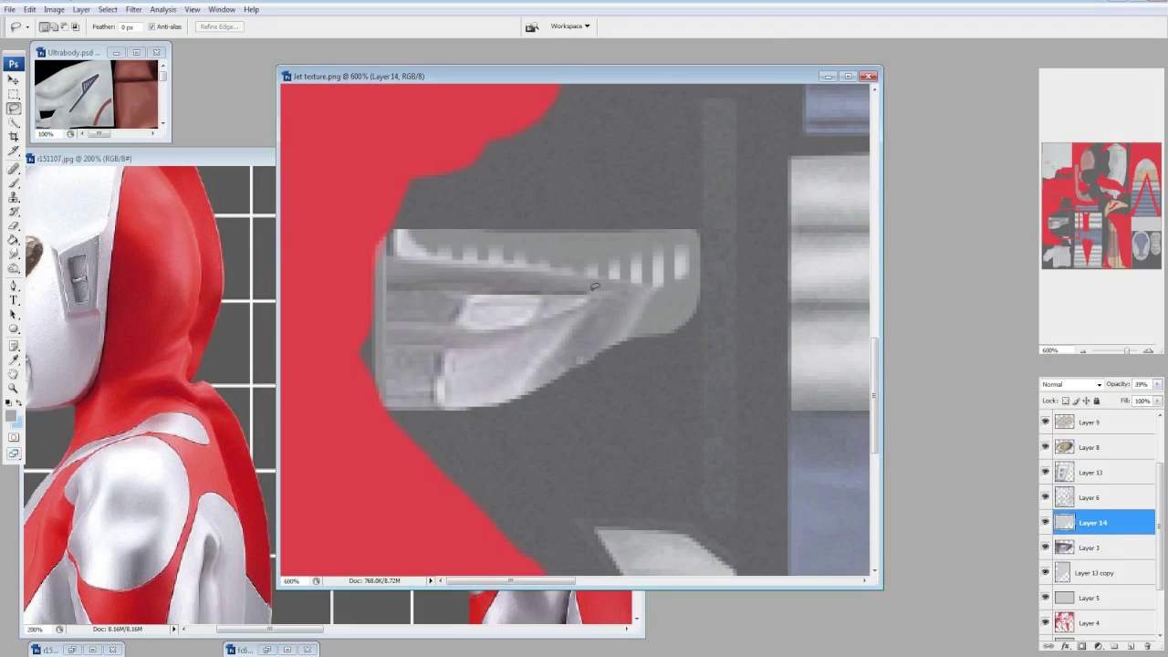
Check the mouth in the r151107.jpg reference and burn the line between the lips on Layer 14 with a 7-pixel brush.
key("ctrl+=")
left_click(14, 268)
key("Escape")
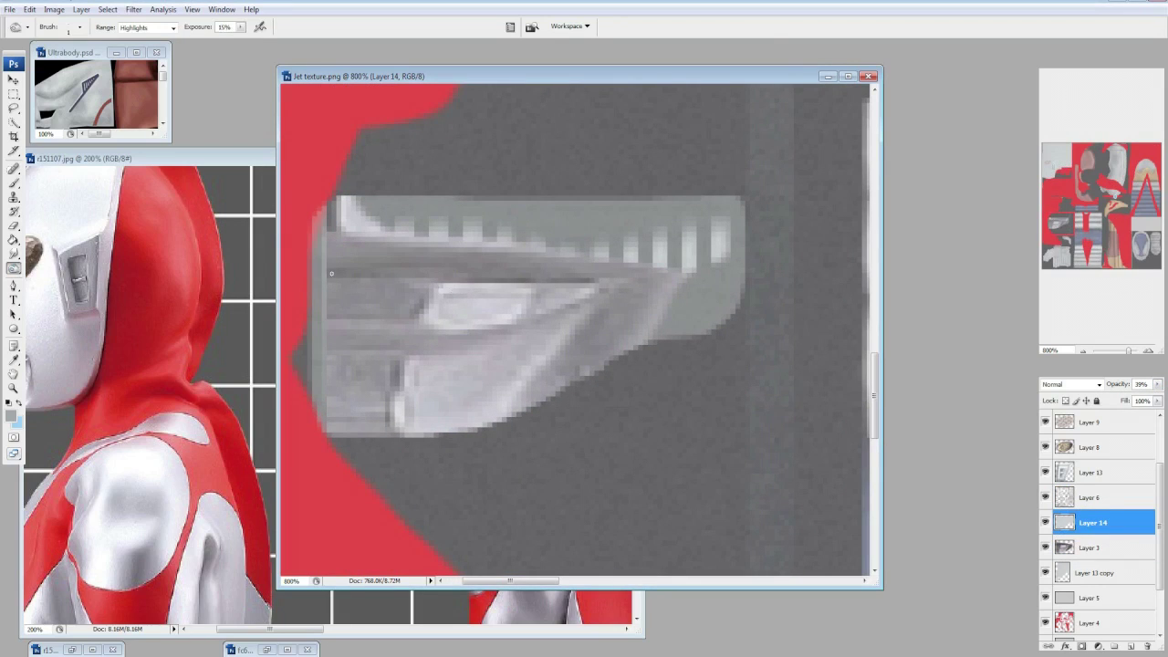
left_click(80, 27)
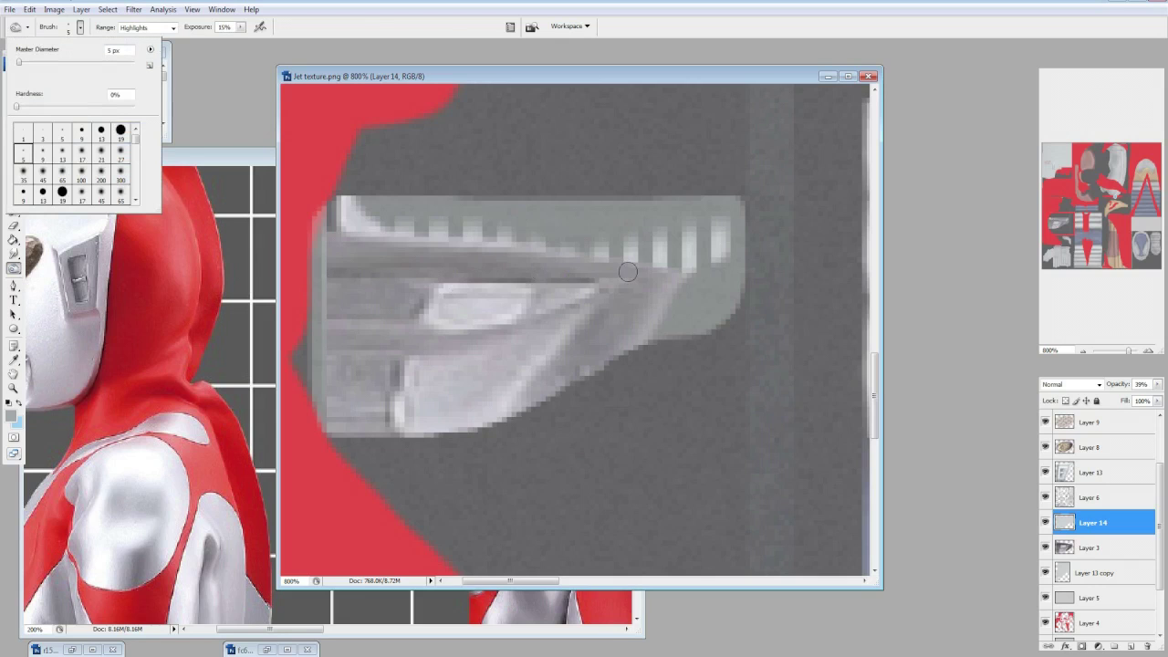
key("Return")
key("ctrl+Tab")
scroll(329, 401, "down", 5)
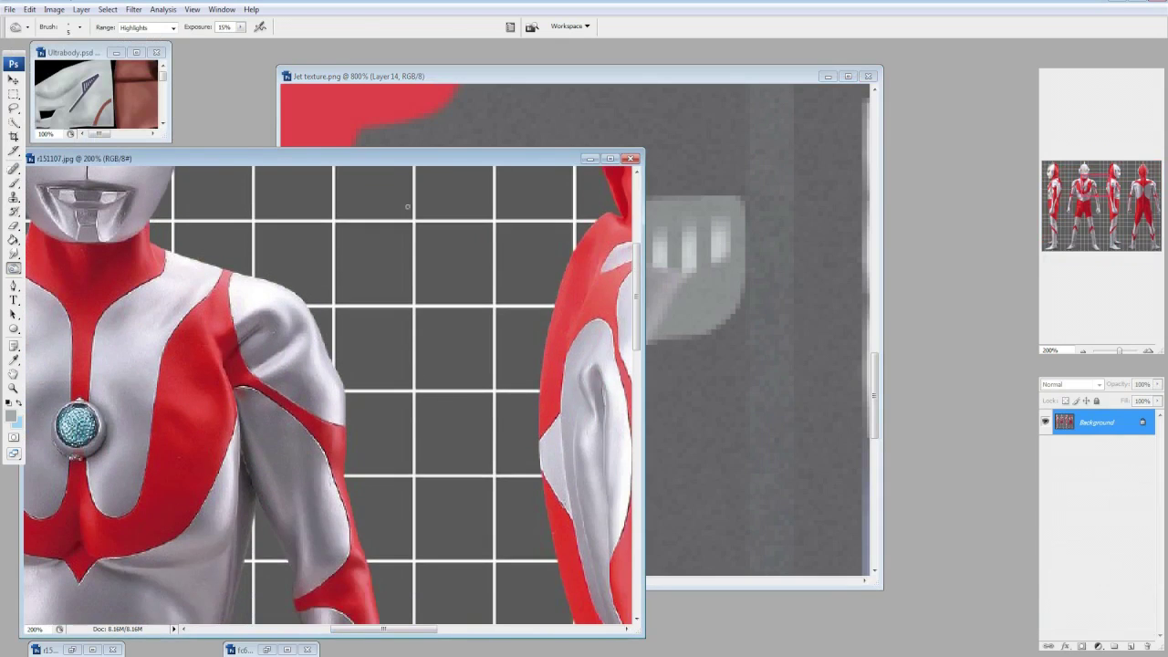
left_click(460, 136)
key("Return")
key("bracketright")
key("bracketright")
key("Return")
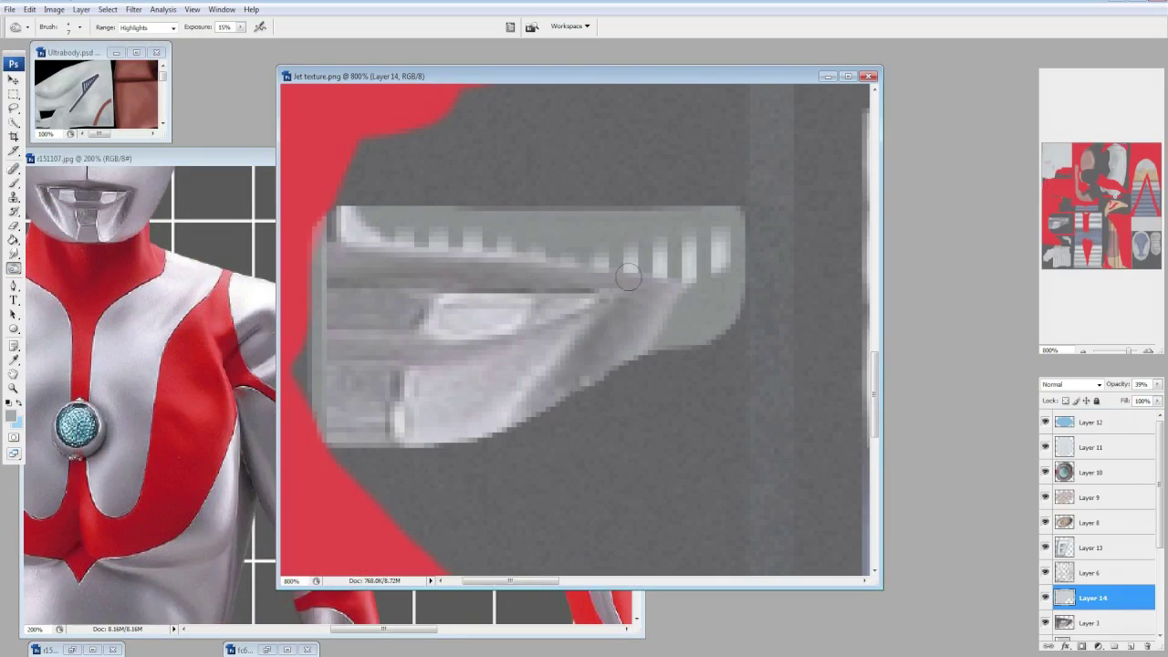
left_click_drag(342, 274, 602, 276)
Burn along the full lip line toward the mouth corner with a 9-pixel brush.
key("Return")
key("bracketright")
key("bracketright")
key("Return")
mouse_move(323, 254)
left_mouse_down()
mouse_move(605, 273)
mouse_move(409, 312)
mouse_move(662, 290)
left_mouse_up()
key("Return")
Set Layer 14's opacity to 100% and deepen the lip line's shading with a soft 13-pixel brush.
key("bracketright")
key("bracketright")
key("bracketright")
key("bracketright")
key("Return")
left_click_drag(1157, 384, 1157, 398)
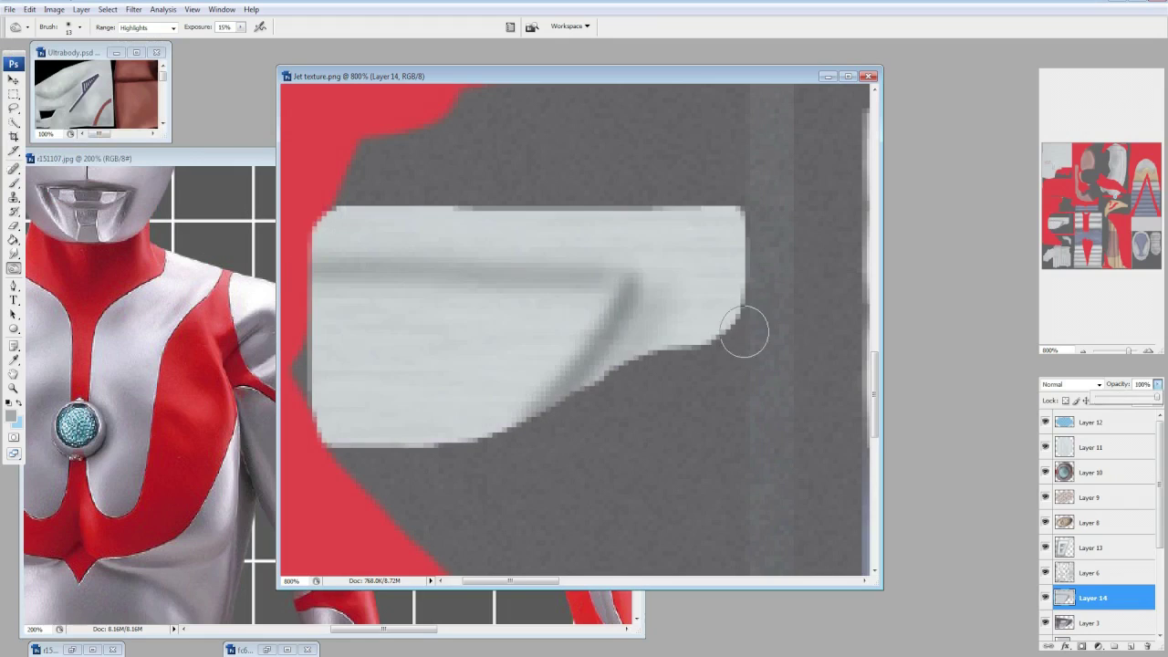
left_click_drag(277, 255, 302, 255)
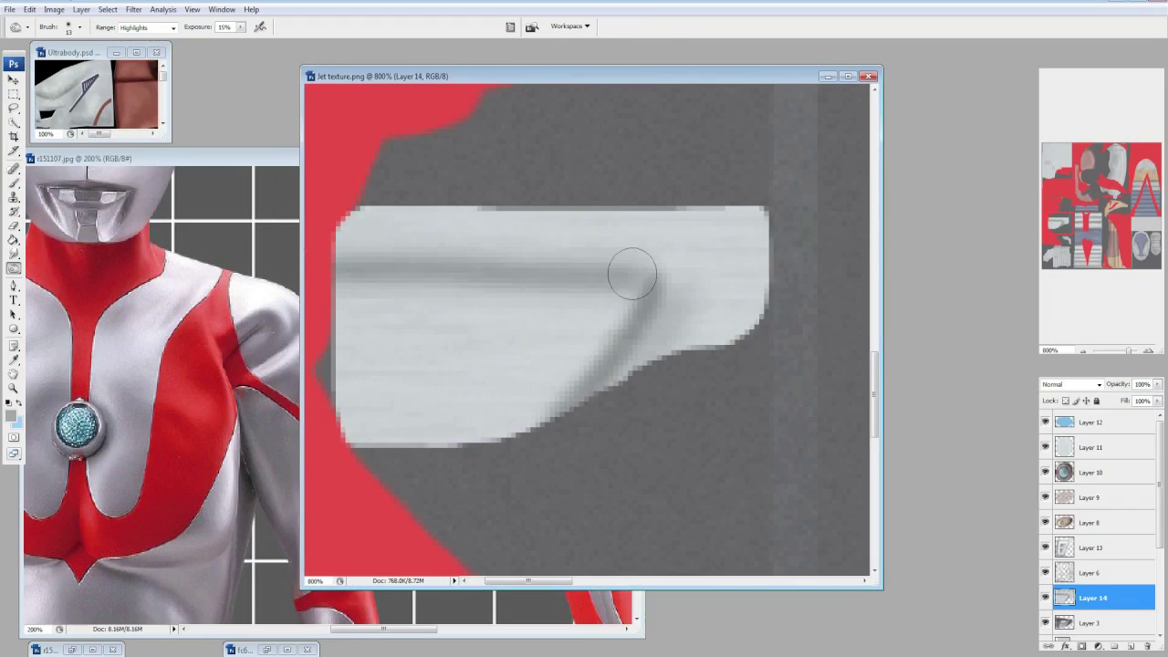
key("ctrl+alt+z")
key("ctrl+alt+z")
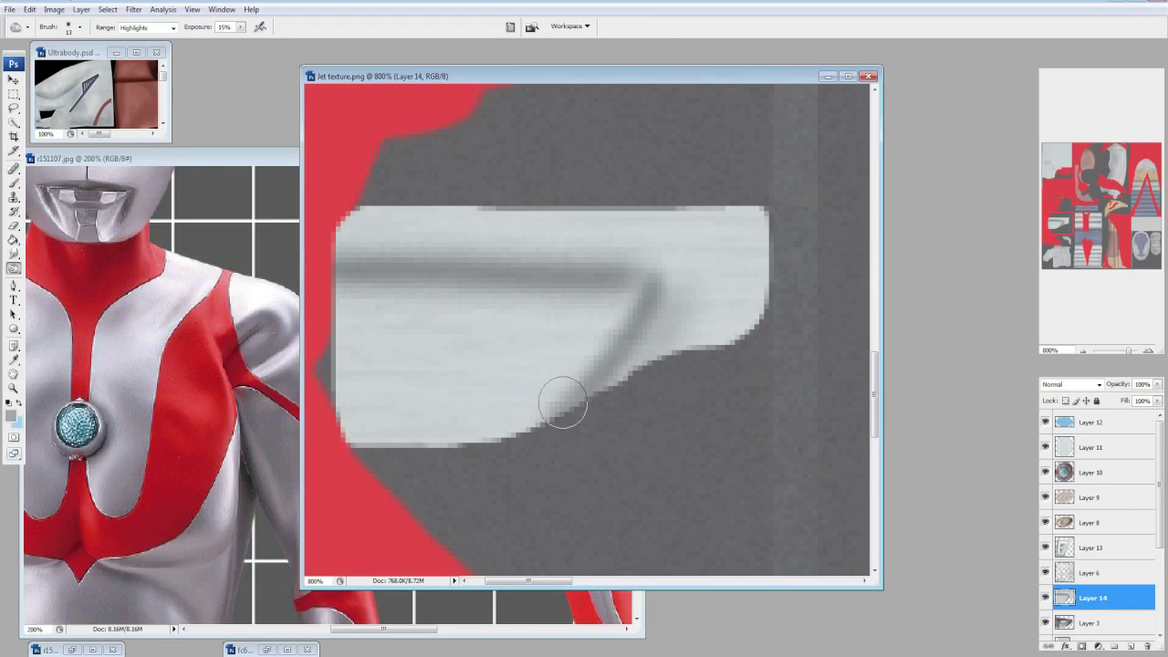
Set Layer 14's opacity to 57% and burn the mouth's two dark inner recesses with a 9-pixel brush.
left_click_drag(1157, 384, 1122, 398)
key("Return")
key("bracketleft")
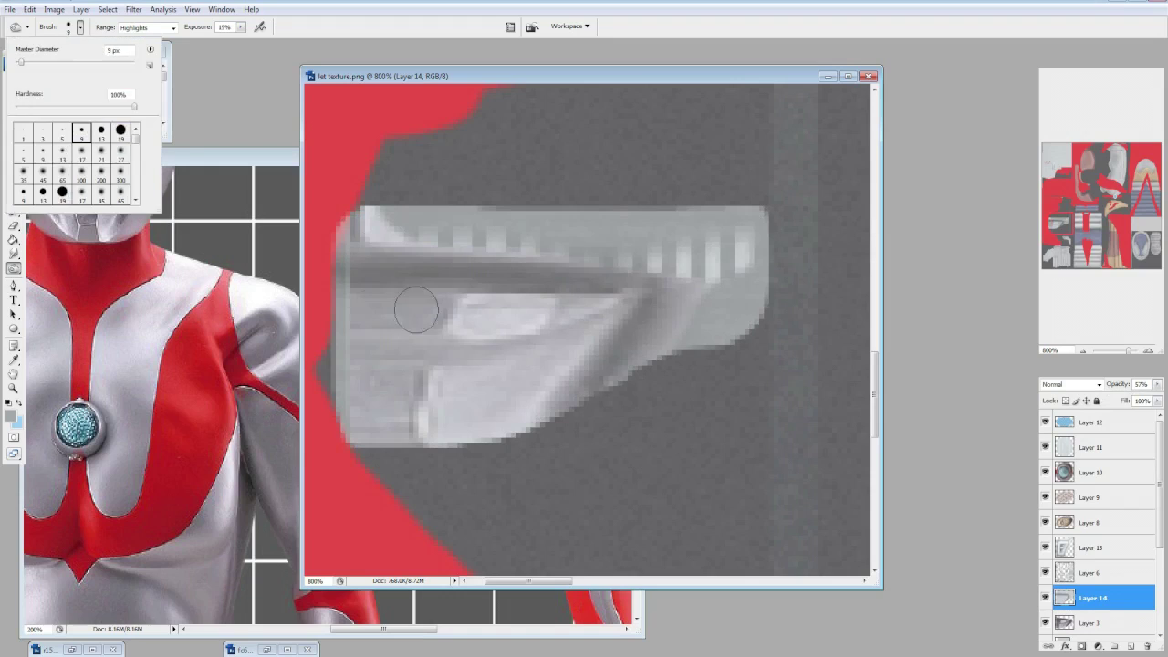
left_click(416, 310)
mouse_move(396, 386)
left_mouse_down()
mouse_move(358, 396)
mouse_move(456, 383)
left_mouse_up()
key("Return")
key("bracketleft")
key("Return")
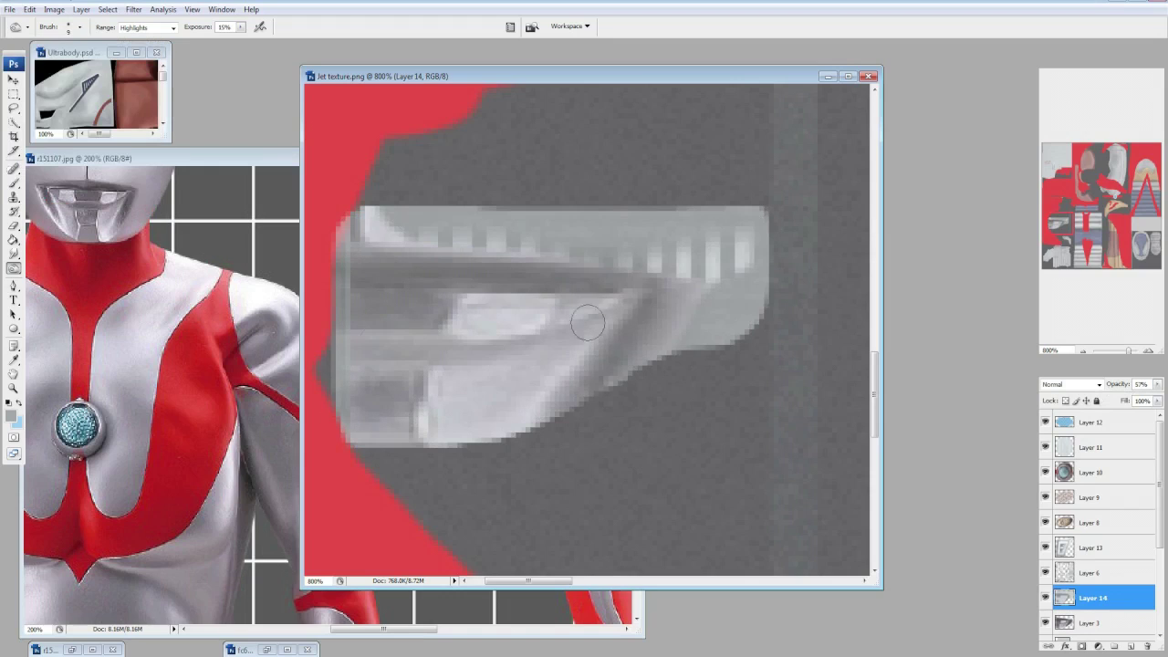
Burn the crease beneath the mouth's upper light panel, and dodge that panel with a 5-pixel brush at 10% exposure.
key("Return")
key("Return")
key("Return")
key("Return")
key("bracketleft")
key("Return")
key("Return")
key("Return")
key("bracketleft")
key("bracketleft")
key("bracketleft")
key("bracketleft")
key("Return")
left_click_drag(568, 310, 603, 350)
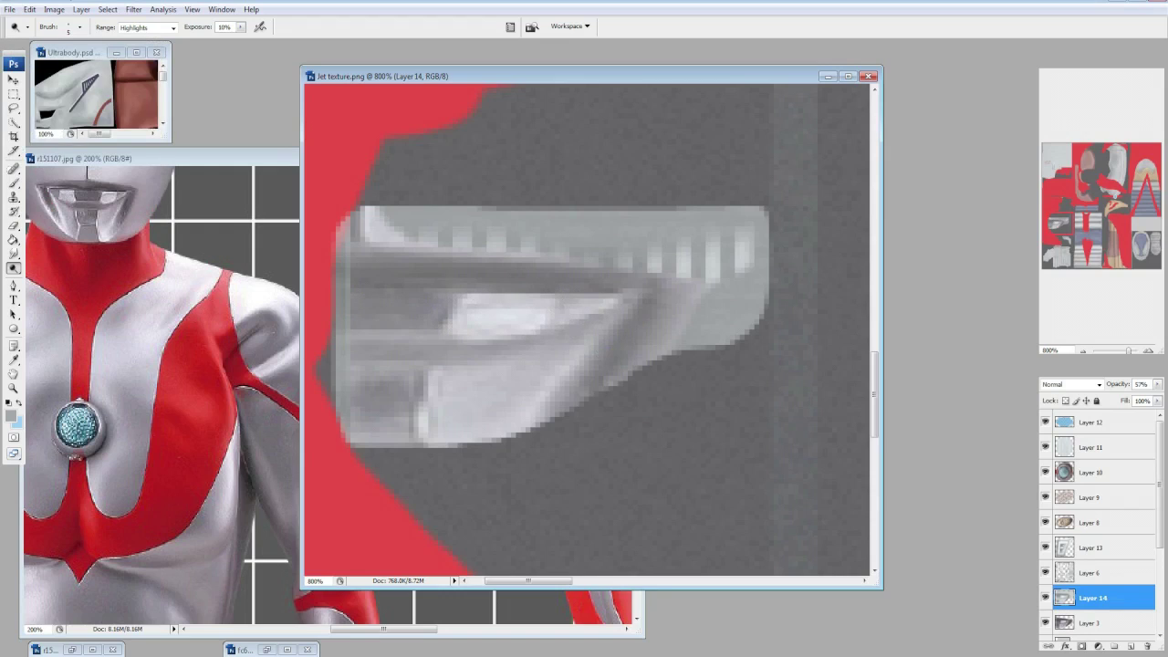
Dodge the mouth's lower light panel with a 9-pixel brush at 10% exposure.
key("Return")
key("bracketright")
key("bracketright")
key("bracketright")
key("bracketright")
key("Return")
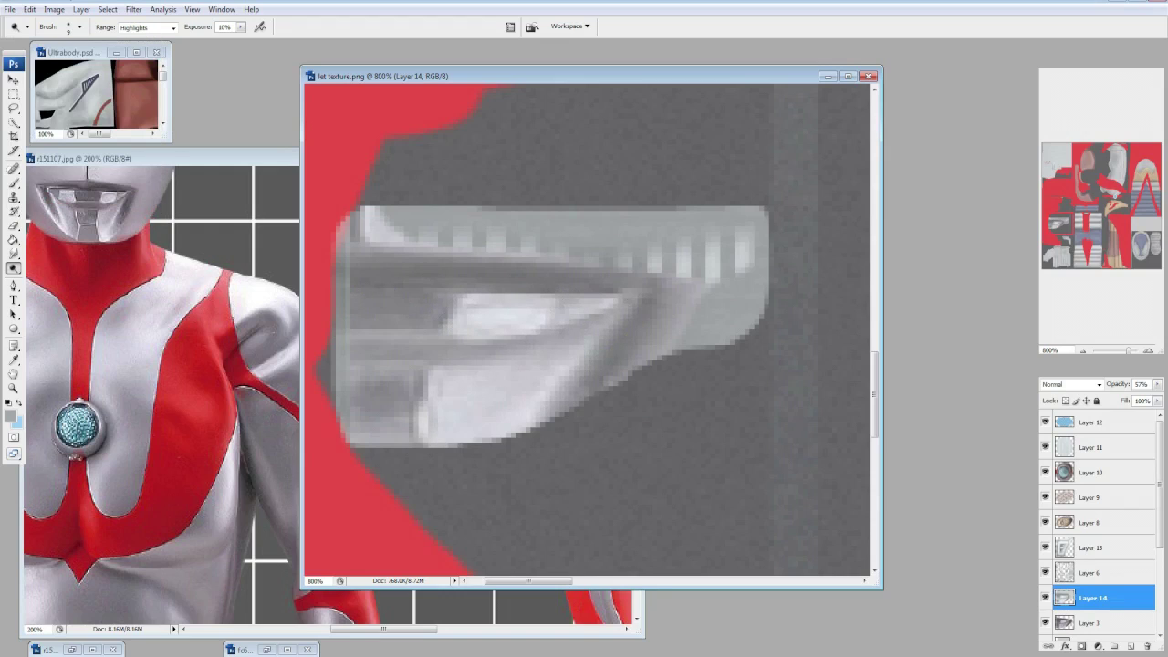
Set Layer 14 to 100% opacity and burn a divider across the upper light panel with a 5-pixel brush at 10% exposure.
key("0")
key("1")
key("5")
key("Return")
key("Return")
key("bracketleft")
key("bracketleft")
key("1")
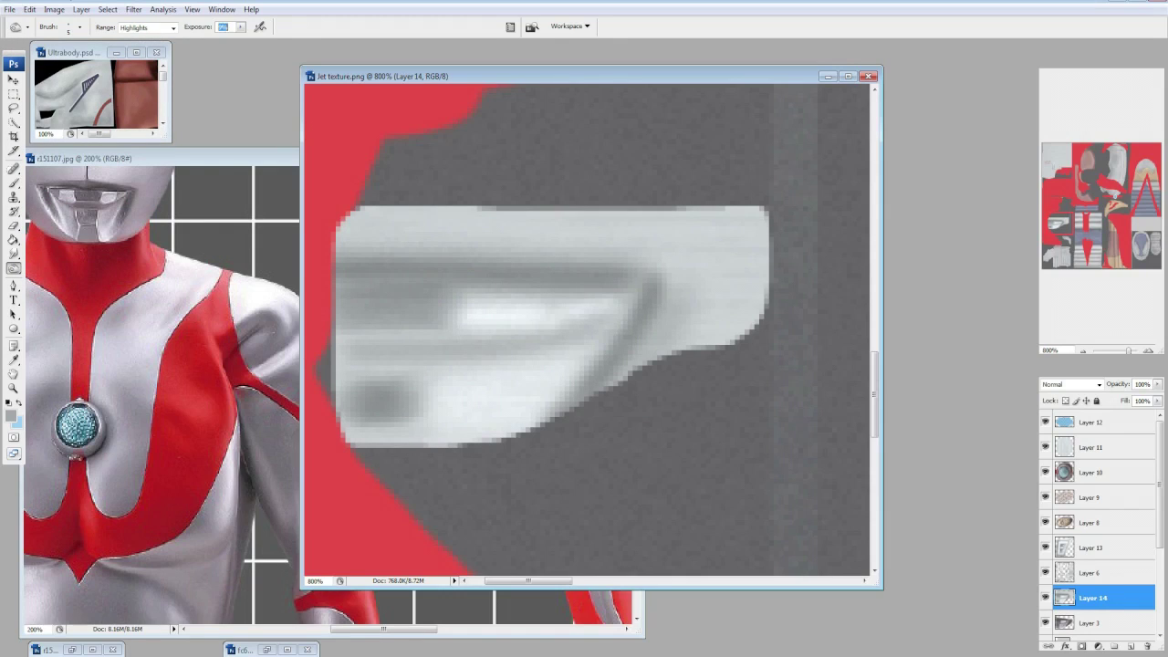
left_click_drag(538, 335, 555, 300)
Dodge a thin bright frame around the upper dark recess with a 1-pixel brush at 25% exposure.
key("Return")
key("bracketleft")
key("bracketleft")
key("bracketleft")
key("bracketleft")
key("Return")
key("shift+o")
key("Return")
key("Return")
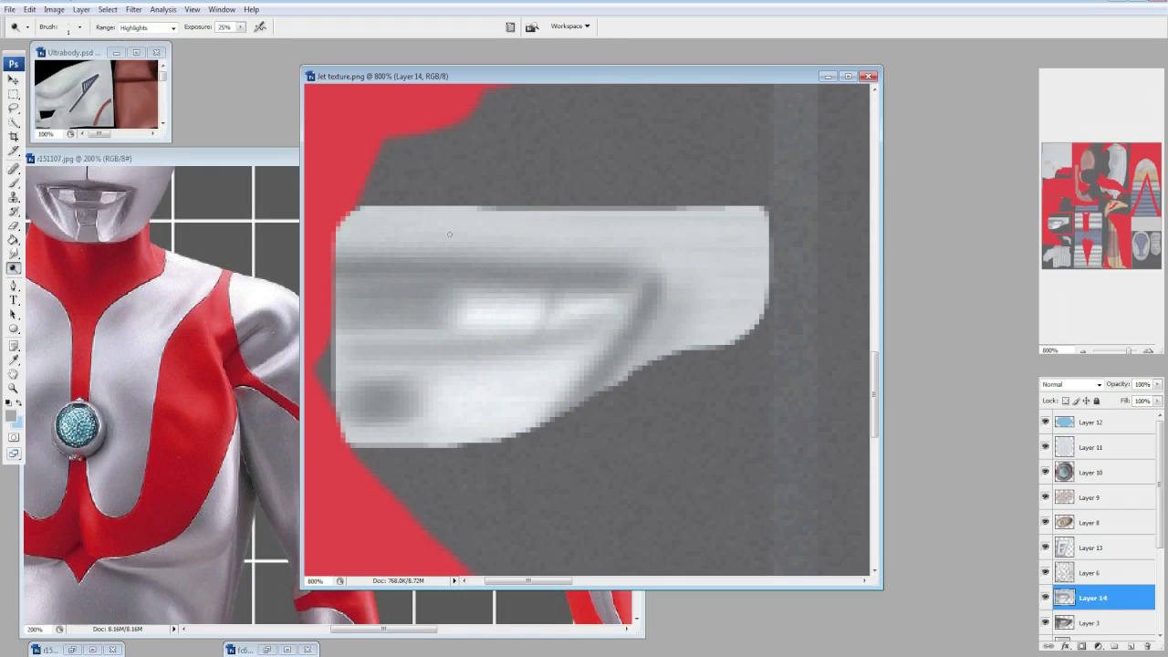
left_click_drag(436, 287, 439, 289)
key("ctrl+z")
key("ctrl+z")
key("ctrl+z")
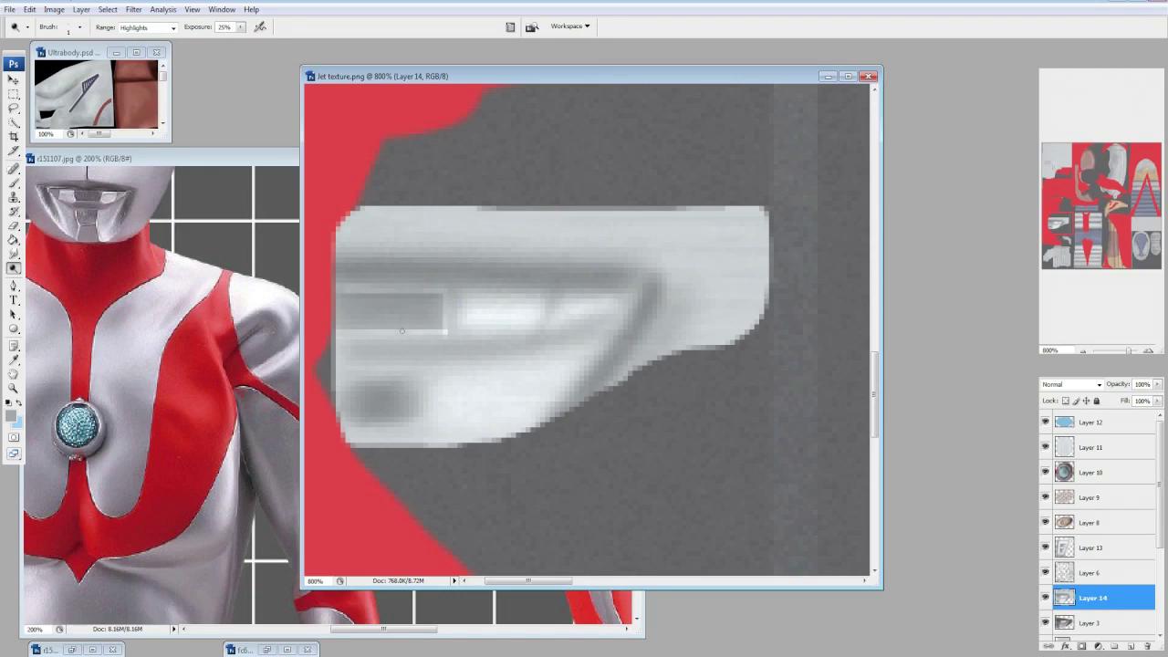
Dodge thin bright edges along the upper light panel and around the lower dark recess.
left_click_drag(545, 291, 455, 290)
left_click_drag(525, 335, 461, 335)
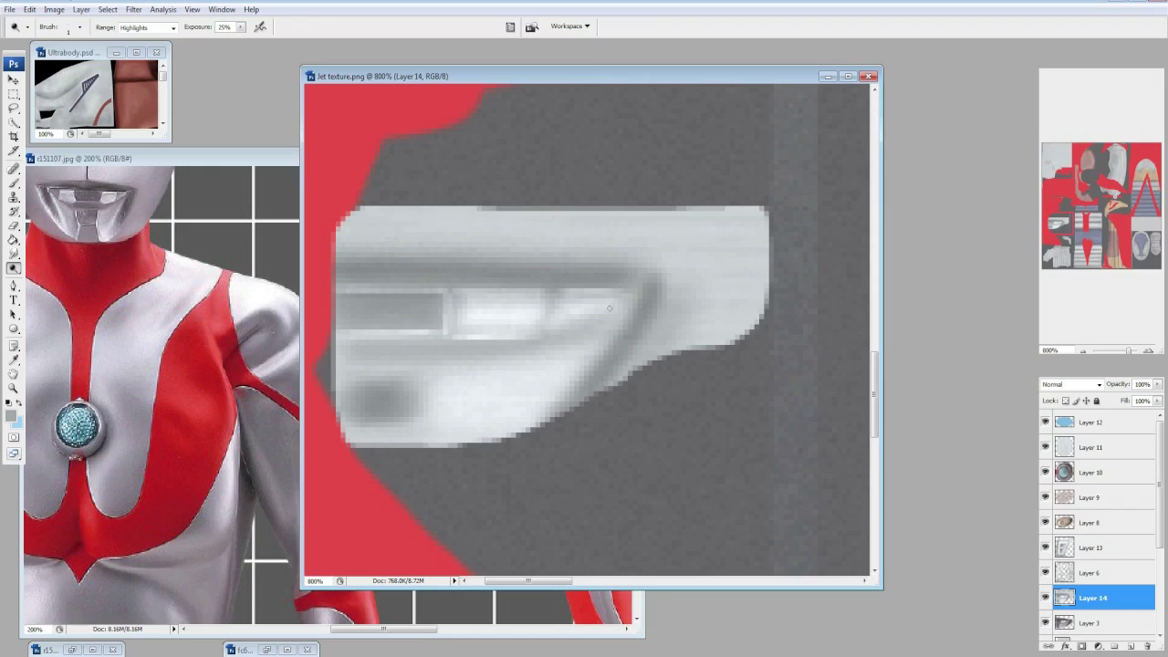
mouse_move(425, 436)
left_mouse_down()
mouse_move(429, 377)
mouse_move(345, 369)
left_mouse_up()
scroll(511, 362, "up", 2)
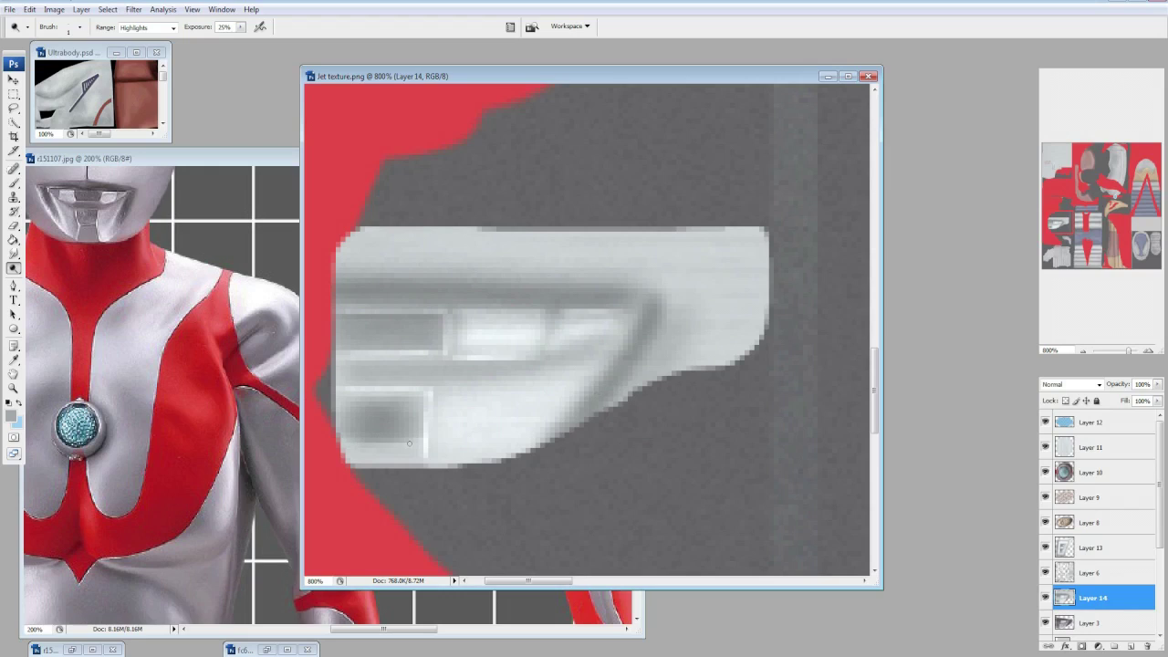
Burn the lower light panel and the slanted crease at the mouth corner with a soft brush at 10% exposure.
left_click_drag(14, 268, 55, 282)
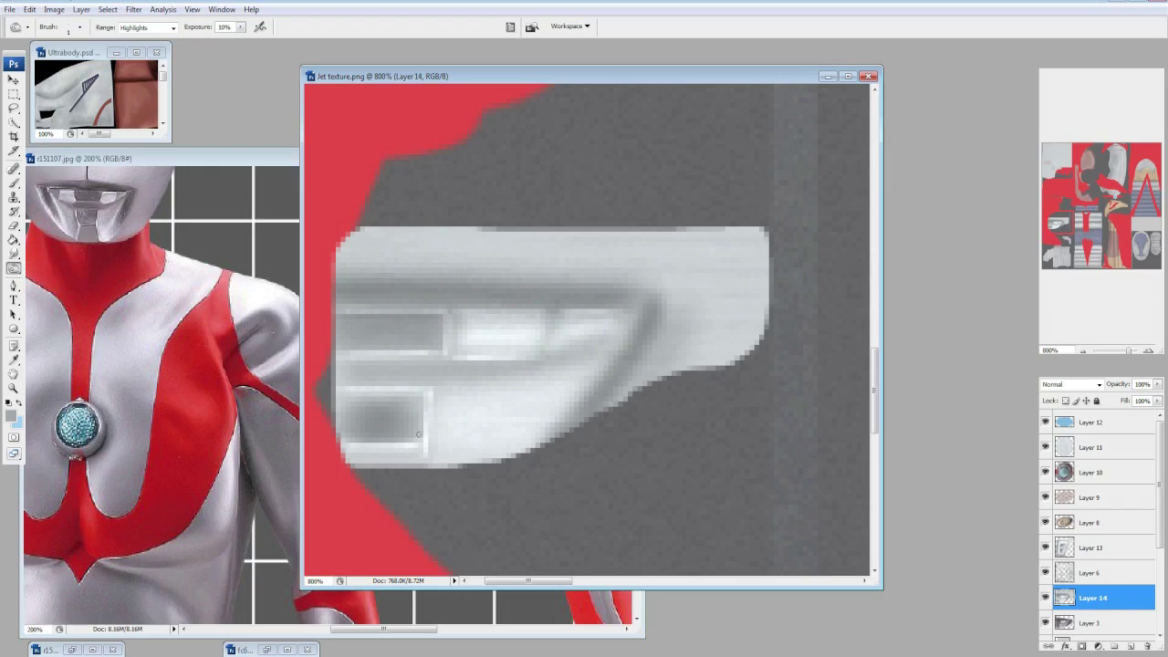
left_click(78, 27)
left_click(32, 153)
left_click(578, 377)
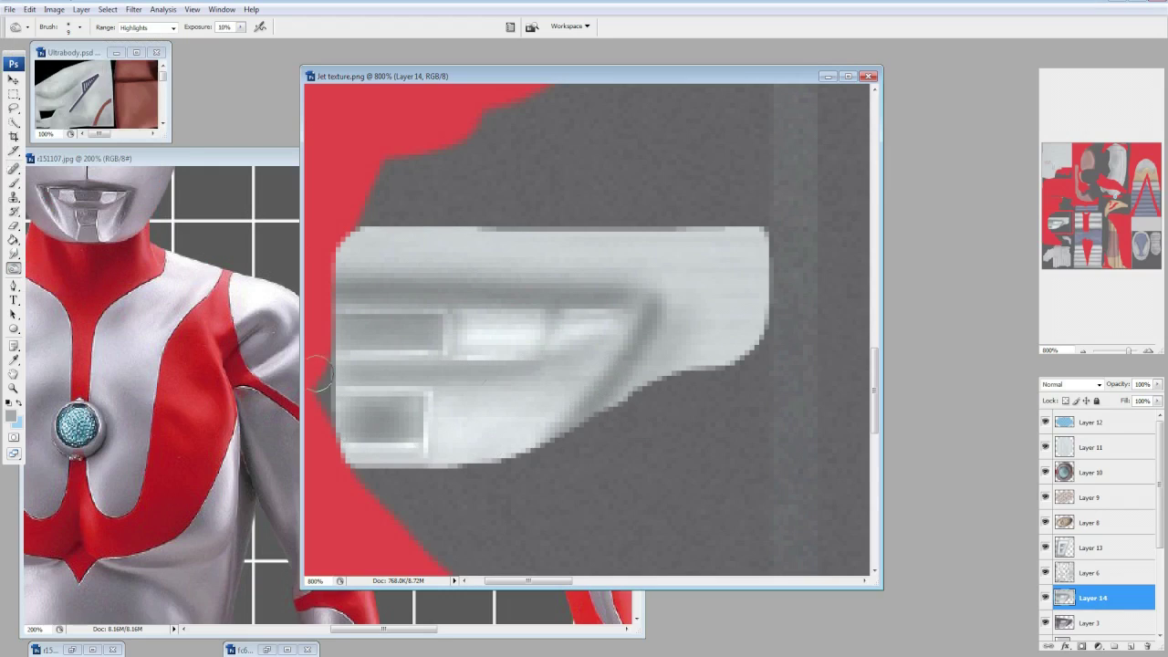
left_click_drag(626, 298, 672, 347)
scroll(469, 334, "up", 1)
Burn thin dark edges around the upper recess and light panel with a 1-pixel brush at 25% exposure.
left_click(78, 27)
left_click(13, 120)
left_click_drag(239, 27, 247, 39)
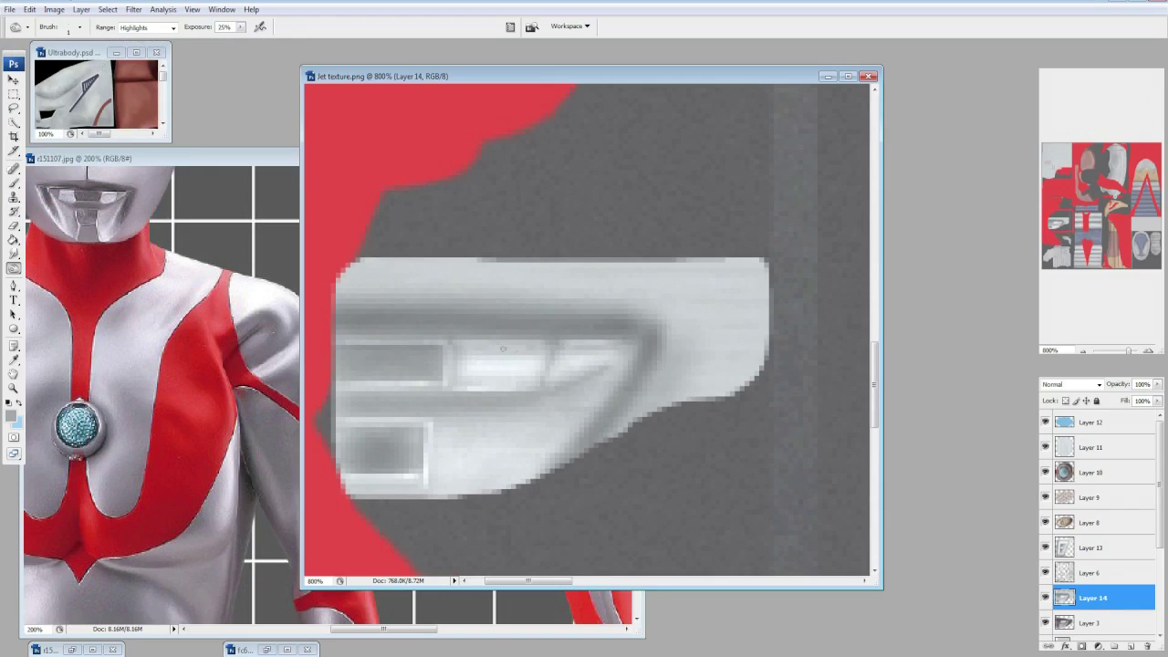
left_click_drag(532, 382, 333, 389)
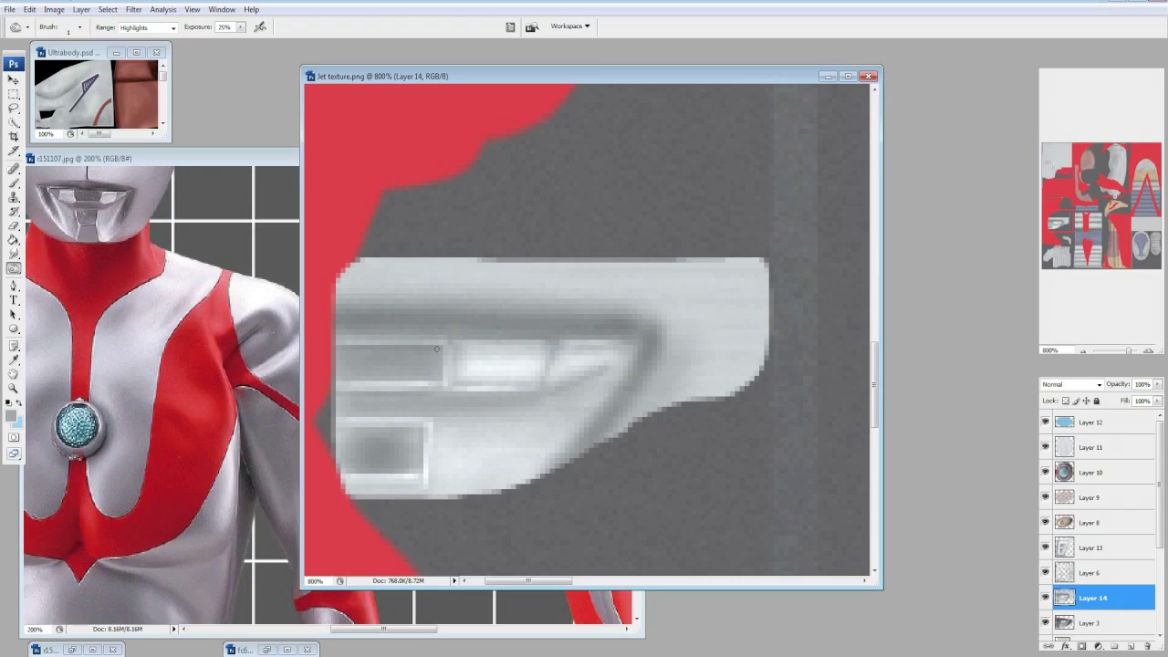
scroll(436, 349, "down", 1)
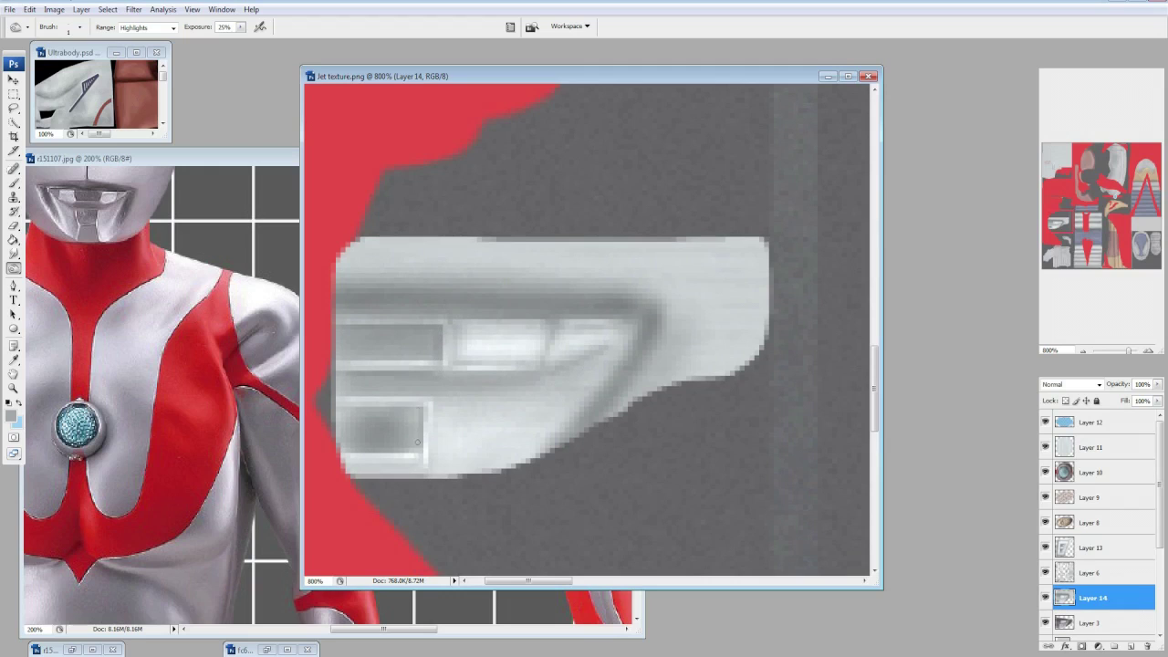
Burn a thin dark edge around the lower recess at 25% exposure, and undo the flattening of the texture's layers.
left_click_drag(343, 405, 438, 392)
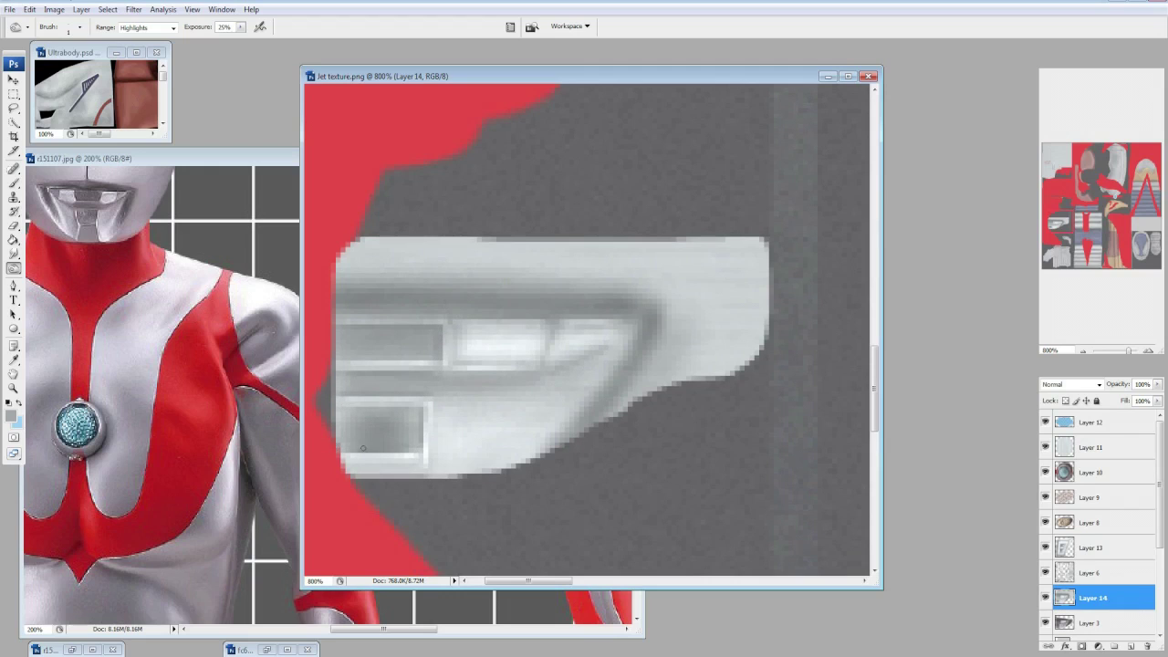
key("ctrl+minus")
key("ctrl+minus")
key("ctrl+minus")
key("ctrl+minus")
key("ctrl+minus")
key("ctrl+minus")
key("ctrl+minus")
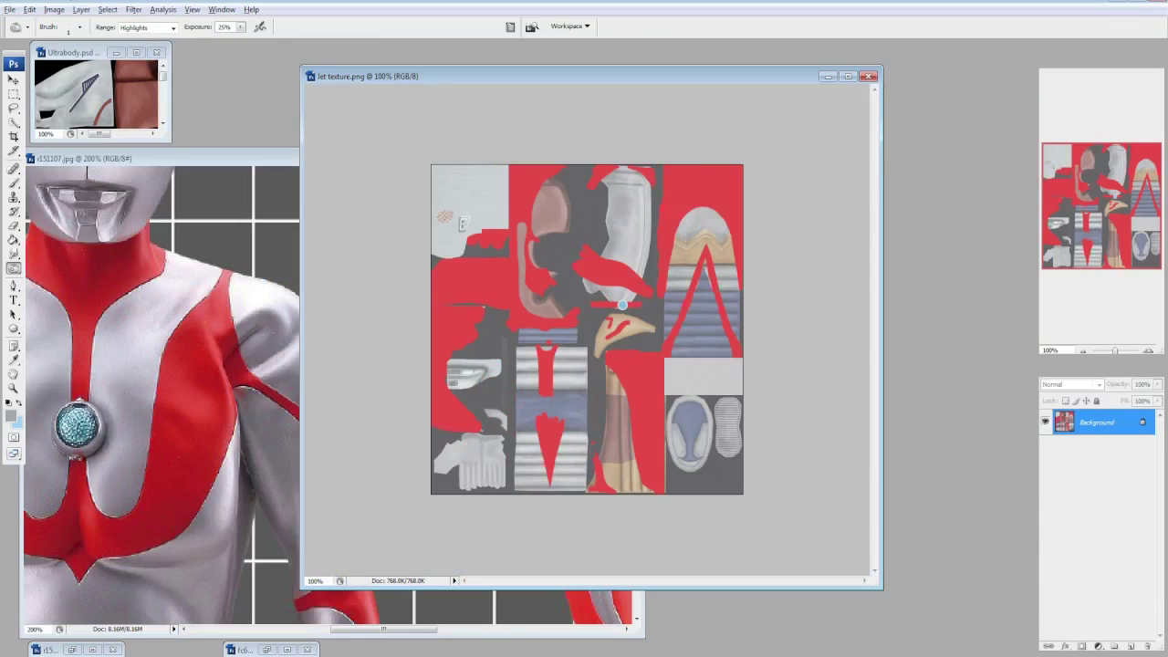
key("ctrl+z")
Dodge the inside of the upper dark recess with a soft brush at 15% exposure.
key("ctrl+plus")
key("ctrl+plus")
key("ctrl+plus")
key("ctrl+plus")
key("ctrl+plus")
key("ctrl+plus")
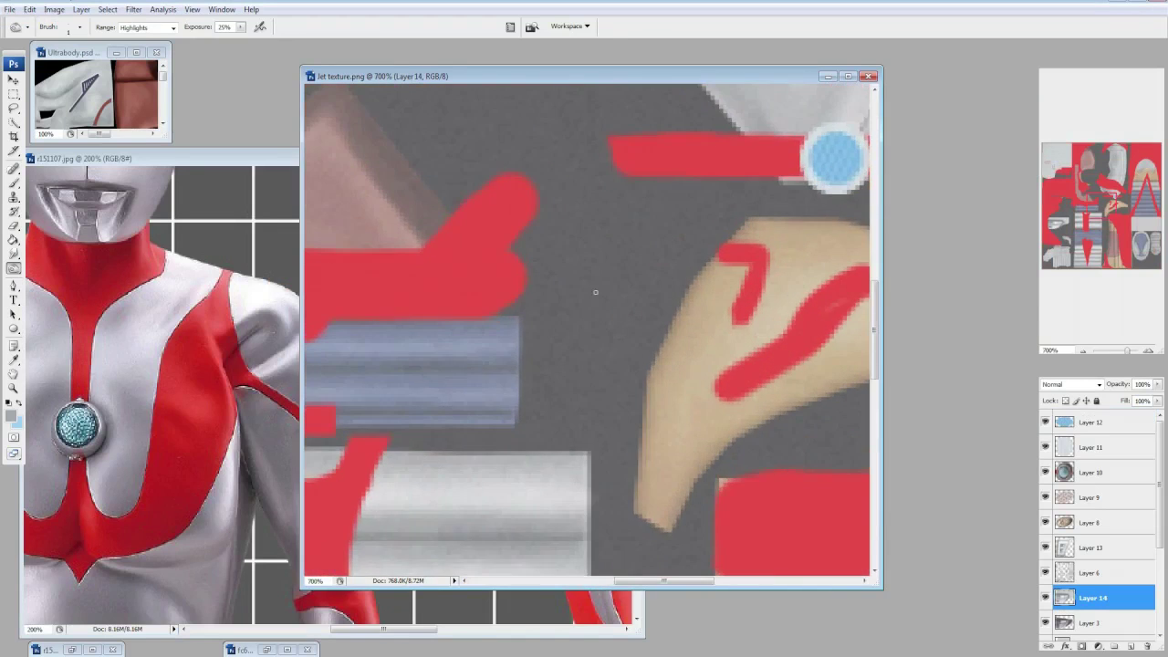
scroll(588, 328, "down", 5)
key("shift+o")
double_click(42, 152)
key("1")
key("5")
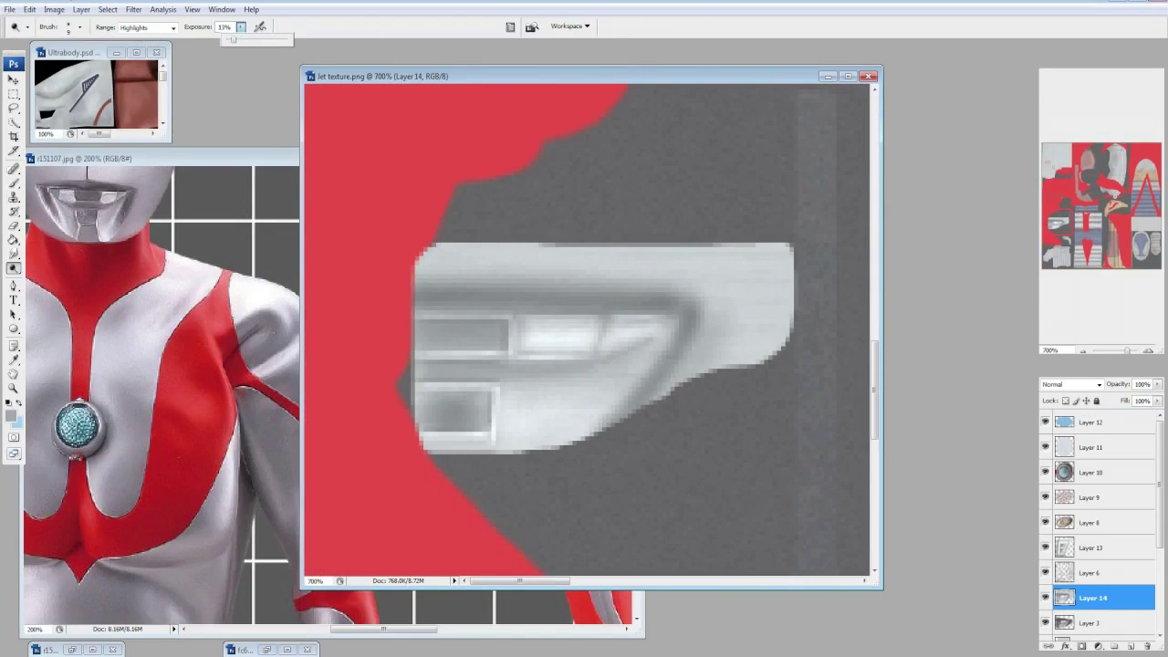
scroll(540, 208, "up", 1)
mouse_move(434, 343)
left_mouse_down()
mouse_move(395, 341)
mouse_move(498, 344)
mouse_move(396, 334)
left_mouse_up()
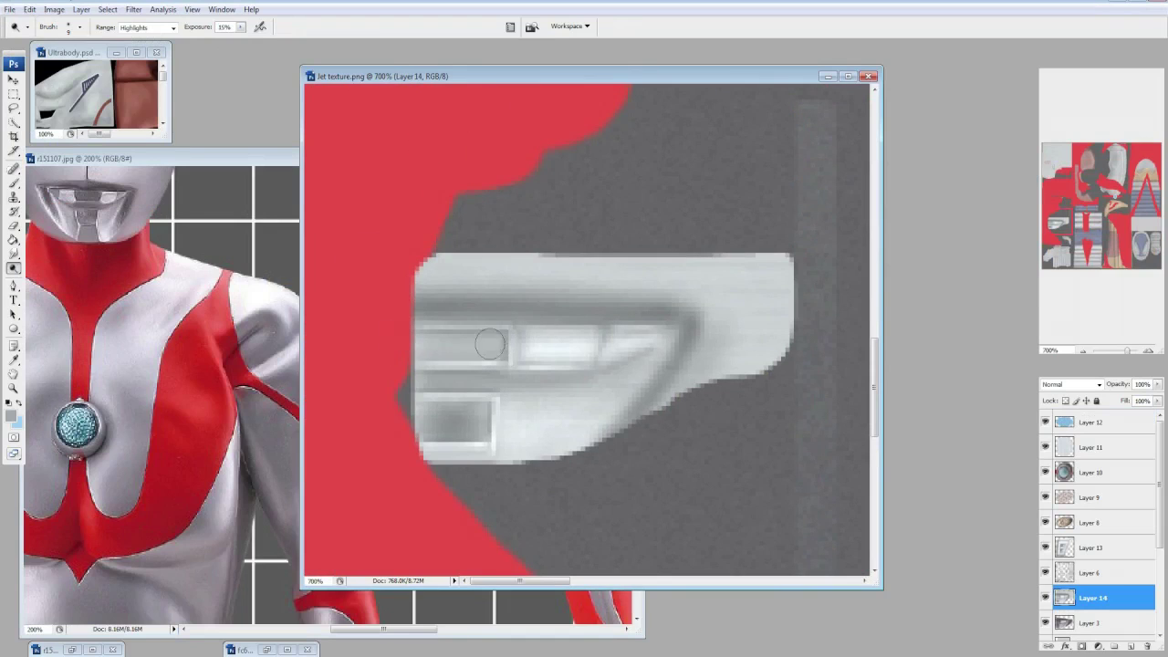
Dodge a thin bright line along the slanted crease at the mouth corner with a smaller brush.
scroll(618, 362, "down", 4)
key("bracketleft")
key("bracketleft")
key("bracketleft")
key("bracketleft")
left_click_drag(643, 325, 613, 415)
Burn the horizontal band between the upper and lower recesses with a 5-pixel soft brush at 10% exposure.
left_click_drag(14, 267, 53, 283)
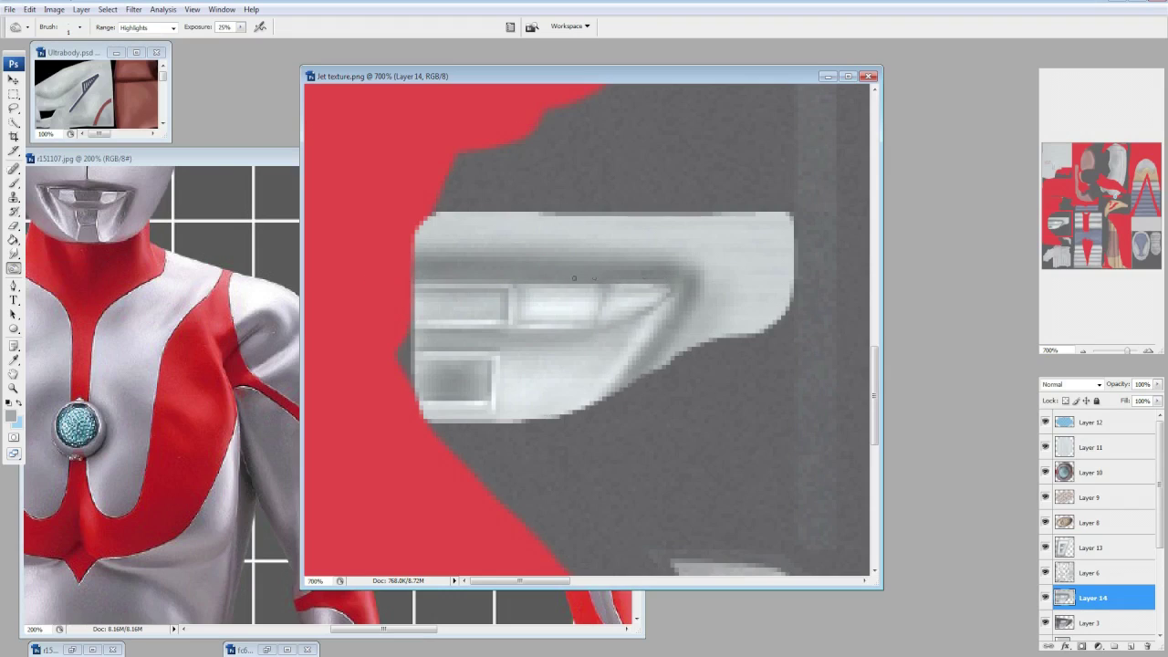
left_click_drag(13, 267, 50, 270)
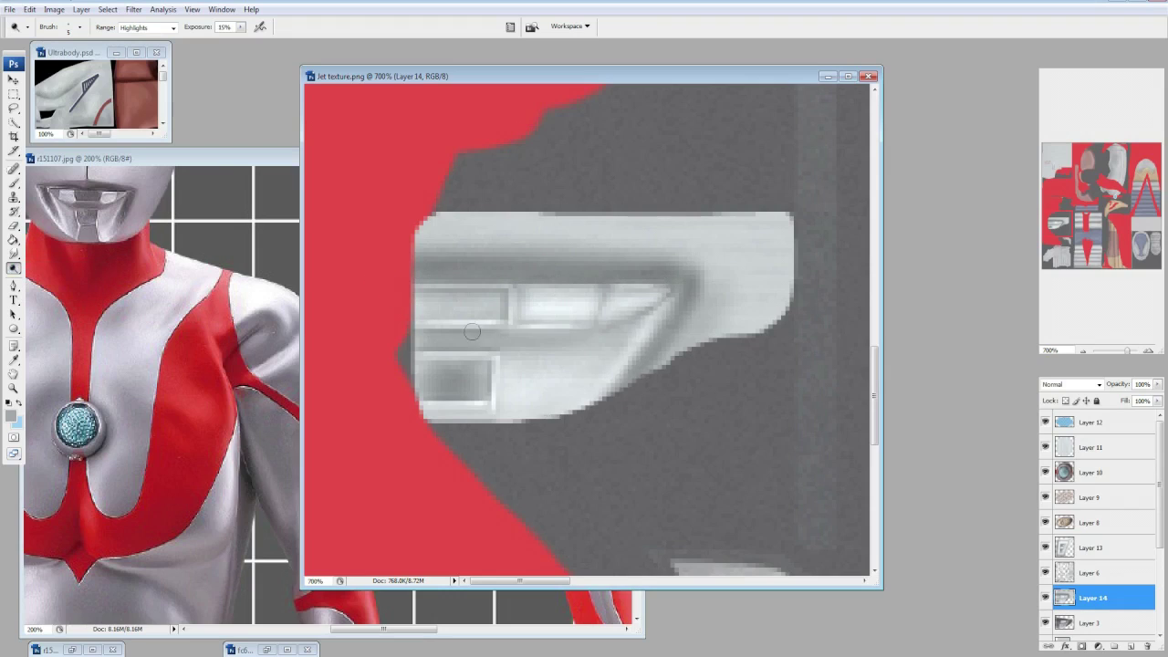
left_click_drag(13, 268, 51, 283)
left_click(73, 26)
key("Return")
key("1")
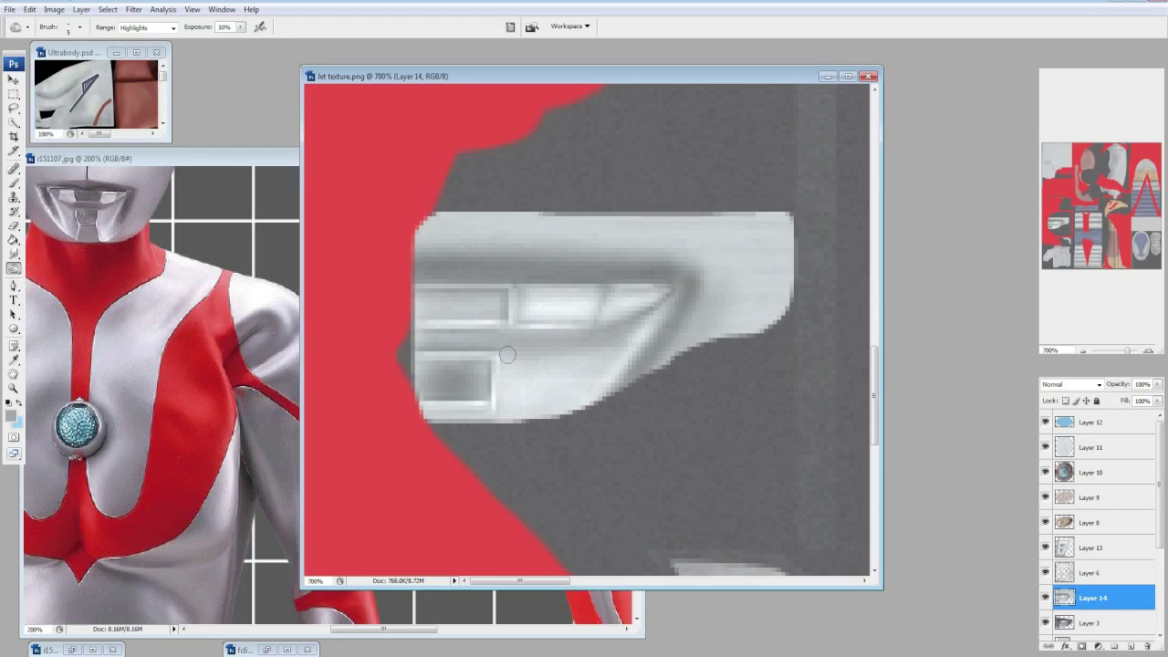
mouse_move(510, 361)
left_mouse_down()
mouse_move(506, 401)
mouse_move(542, 423)
left_mouse_up()
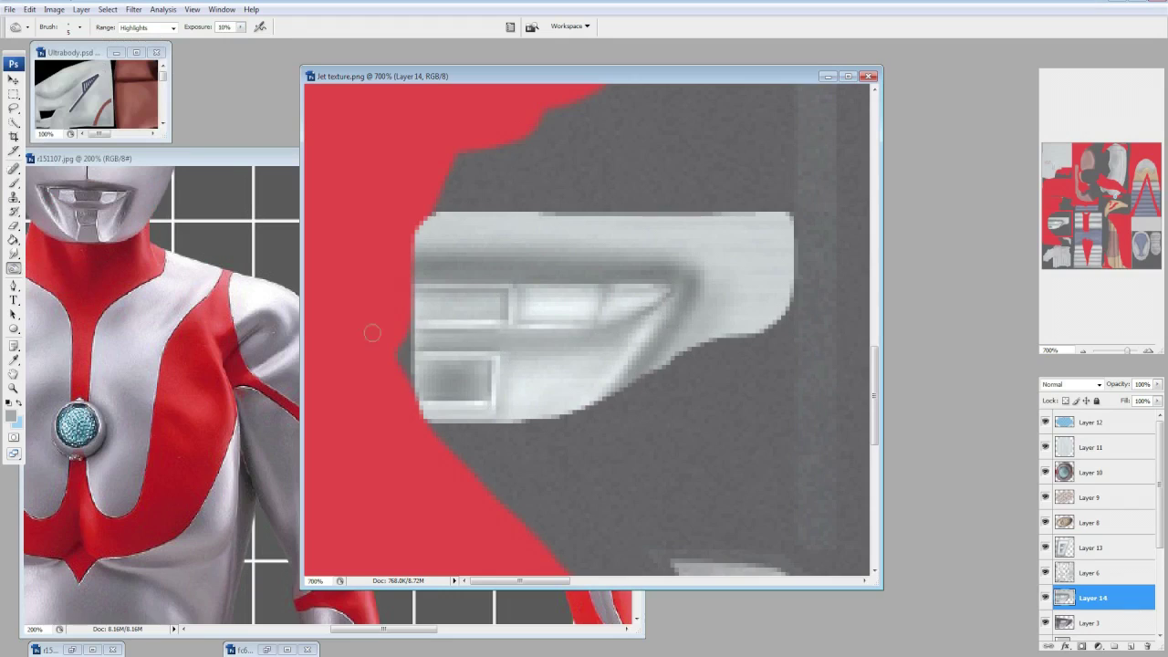
left_click_drag(541, 337, 391, 334)
key("ctrl+z")
Dodge the lower light panel and the strip above the mouth with a larger soft brush at 10% exposure.
key("shift+o")
key("bracketright")
key("bracketright")
key("bracketright")
key("bracketright")
left_click_drag(615, 344, 519, 387)
mouse_move(463, 232)
left_mouse_down()
mouse_move(721, 250)
mouse_move(447, 225)
mouse_move(634, 232)
mouse_move(791, 265)
mouse_move(628, 236)
mouse_move(472, 231)
left_mouse_up()
key("ctrl+z")
key("ctrl+z")
key("ctrl+z")
key("ctrl+z")
key("ctrl+z")
key("1")
Select a rectangle aligned to the mouth's wireframe edge using the Layer 6 mesh as a guide, and hide Layer 6.
key("ctrl+z")
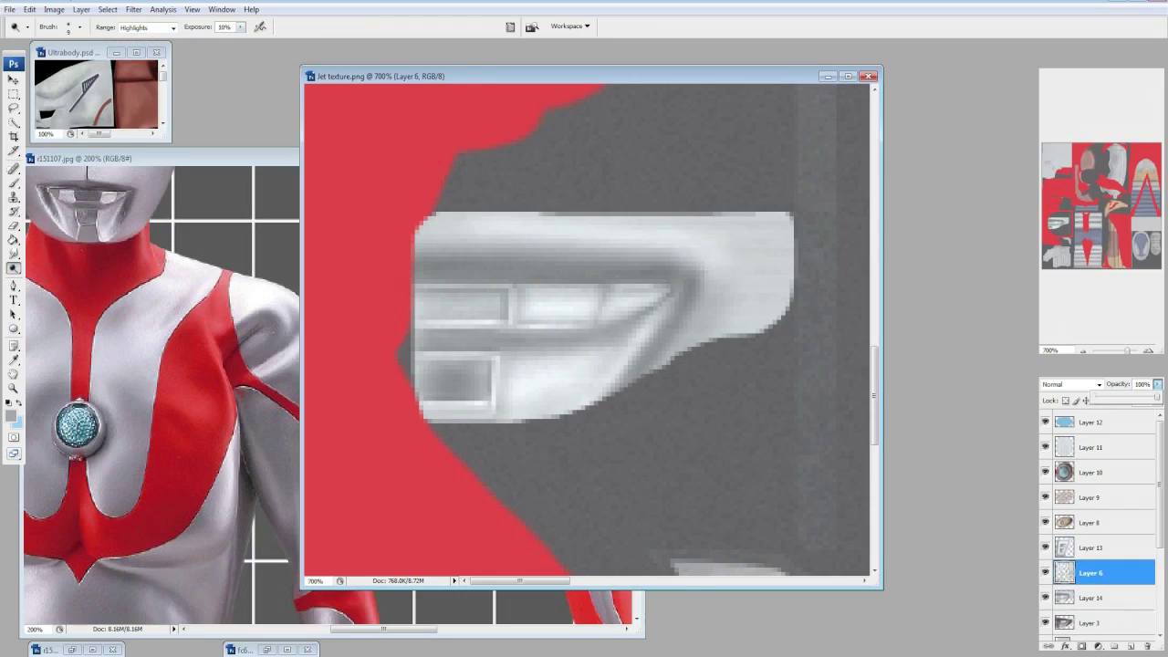
key("ctrl+alt+z")
key("ctrl+z")
key("ctrl+z")
key("m")
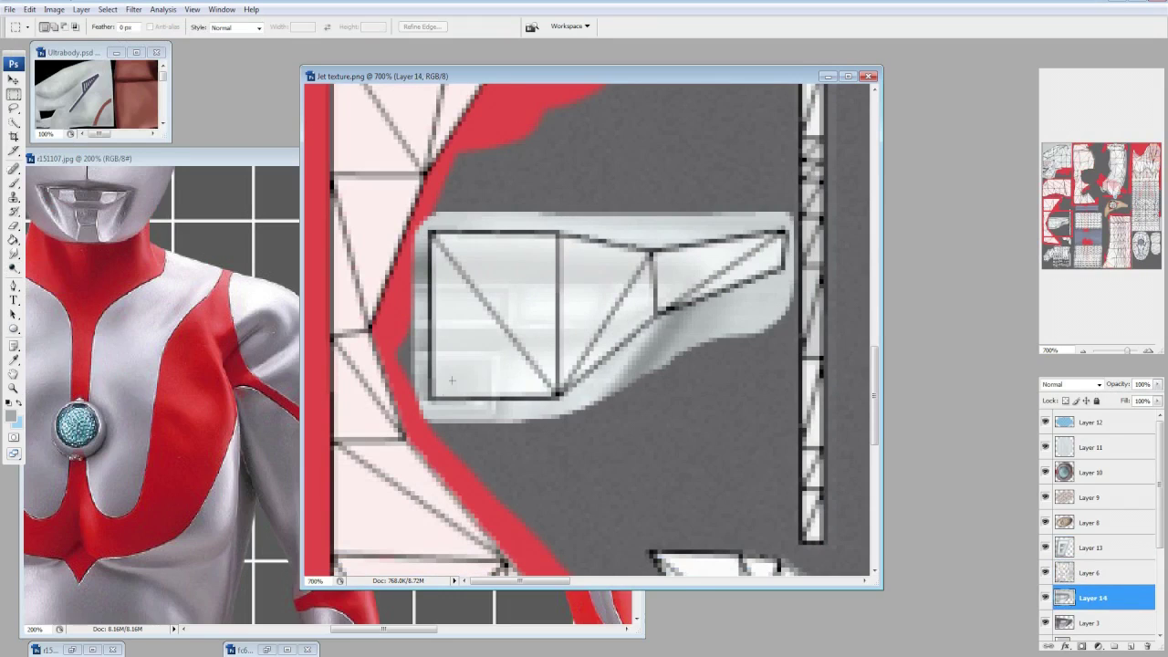
left_click_drag(550, 197, 576, 194)
left_click(1044, 572)
Burn a thin vertical line above the mouth along the selection edge with a 2-pixel brush at 10% exposure.
key("o")
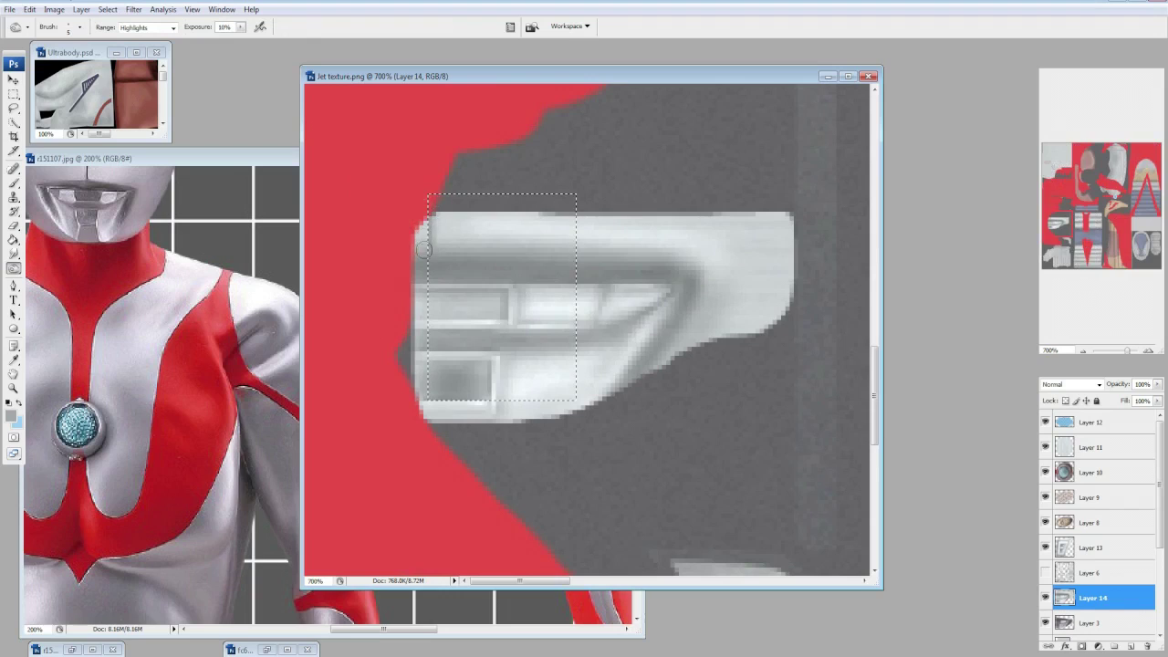
key("Return")
scroll(425, 182, "down", 1)
type("2")
key("Return")
key("ctrl+h")
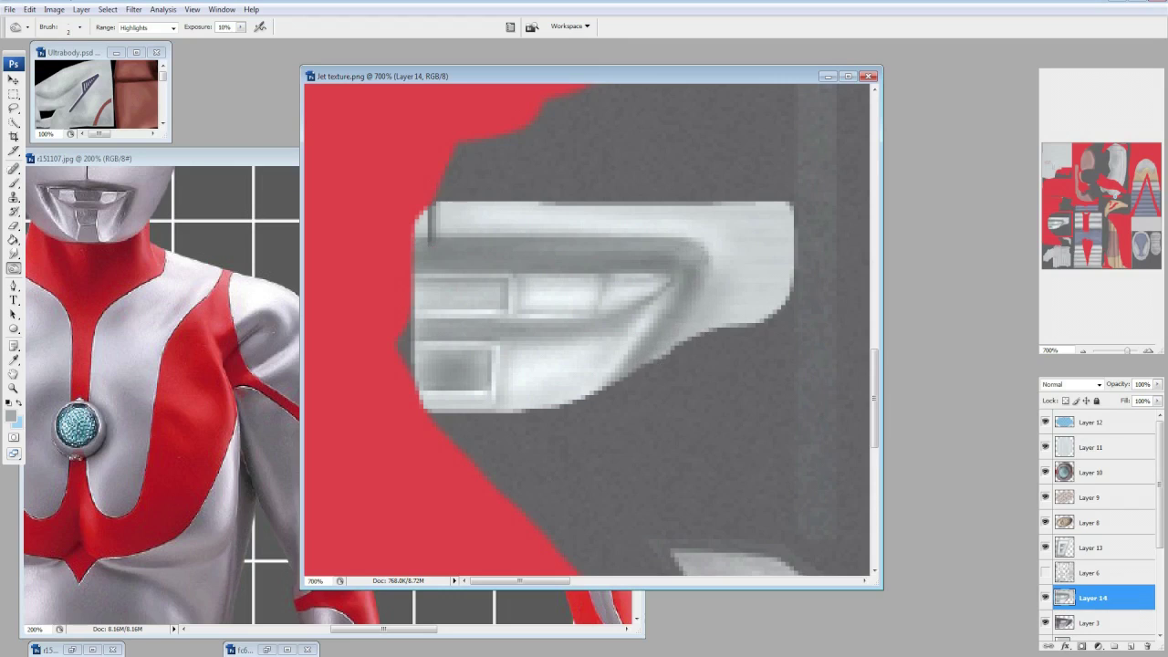
Make Layer 6 visible at 0% opacity and return to Layer 14 with a larger soft brush.
left_click(1090, 571)
right_click(1090, 575)
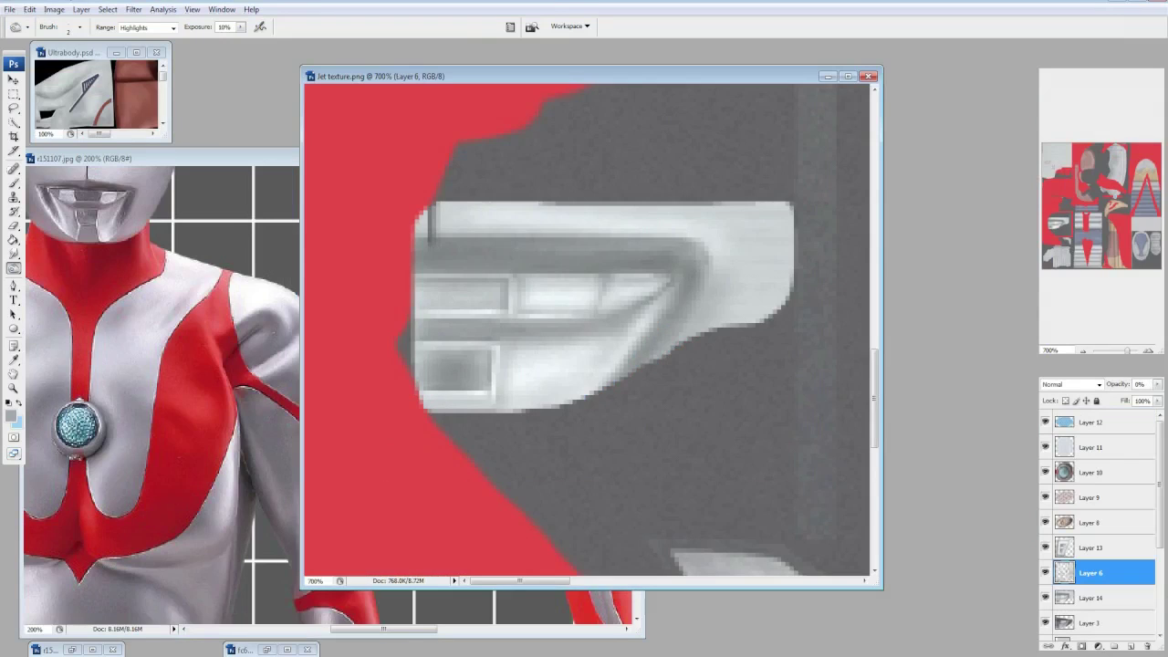
double_click(42, 152)
key("alt+bracketright")
key("alt+bracketleft")
key("alt+bracketleft")
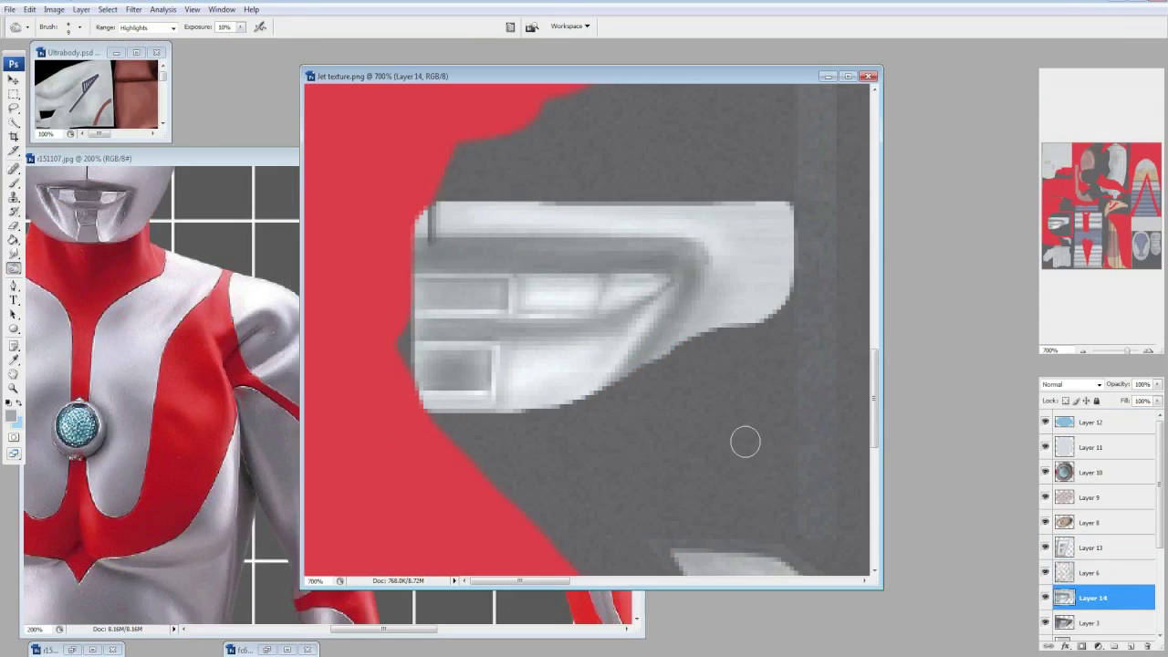
Activate Layer 13 copy and lower its opacity to 75% to reveal the face layout below.
scroll(731, 435, "up", 3)
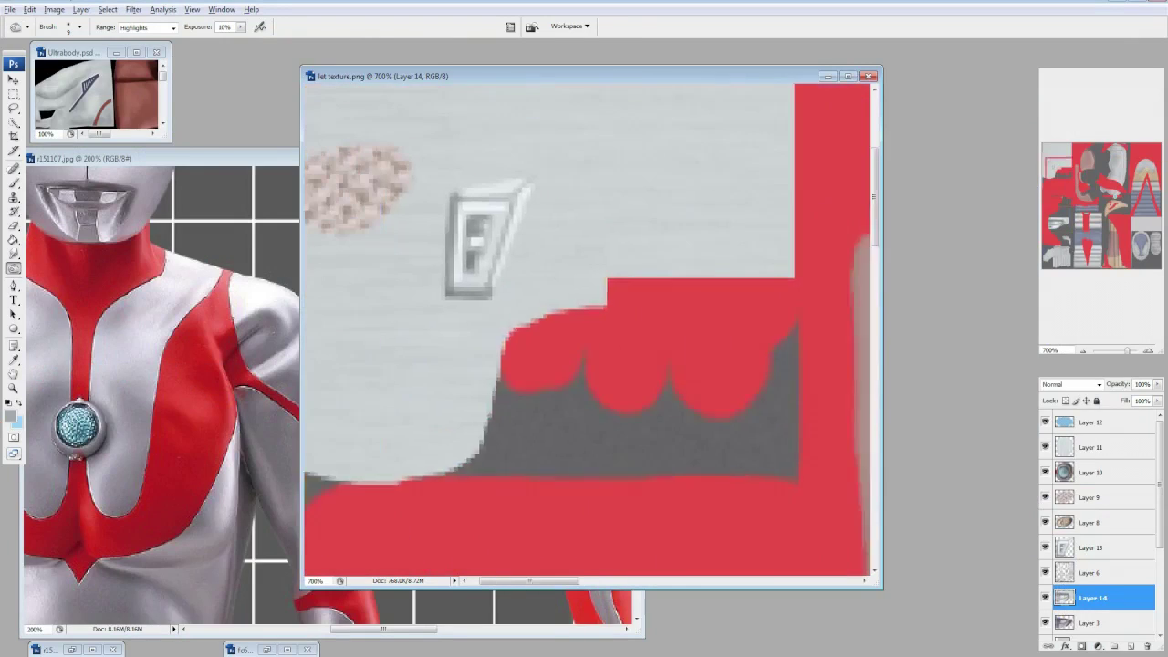
scroll(1100, 520, "down", 3)
left_click(1095, 503)
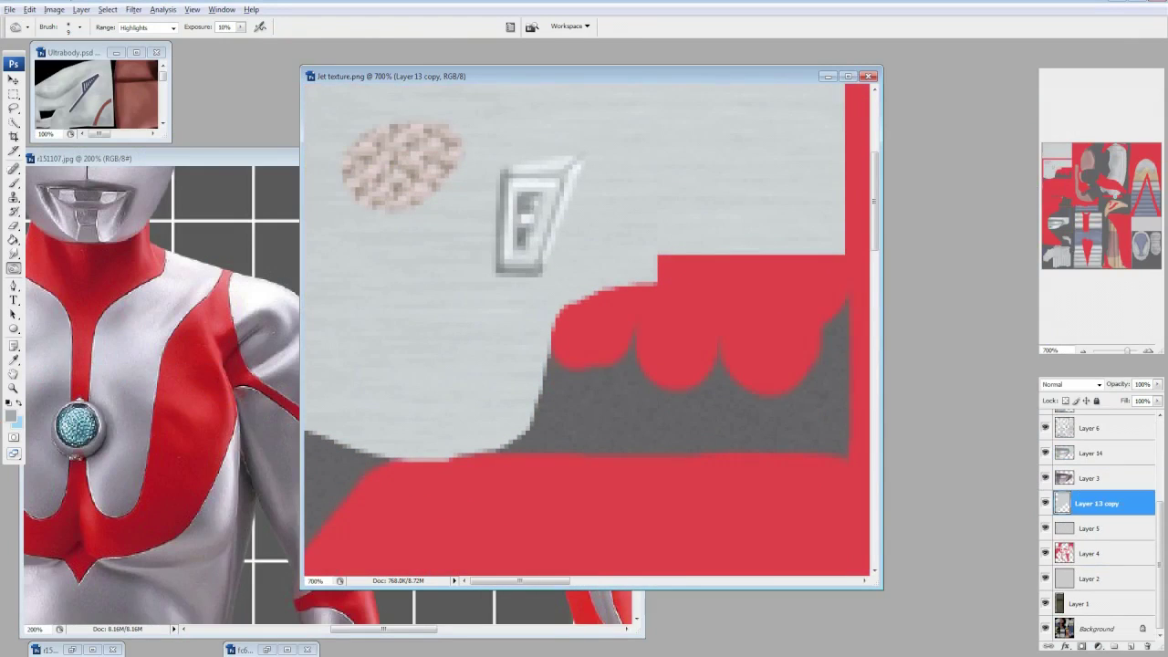
key("ctrl+plus")
key("ctrl+plus")
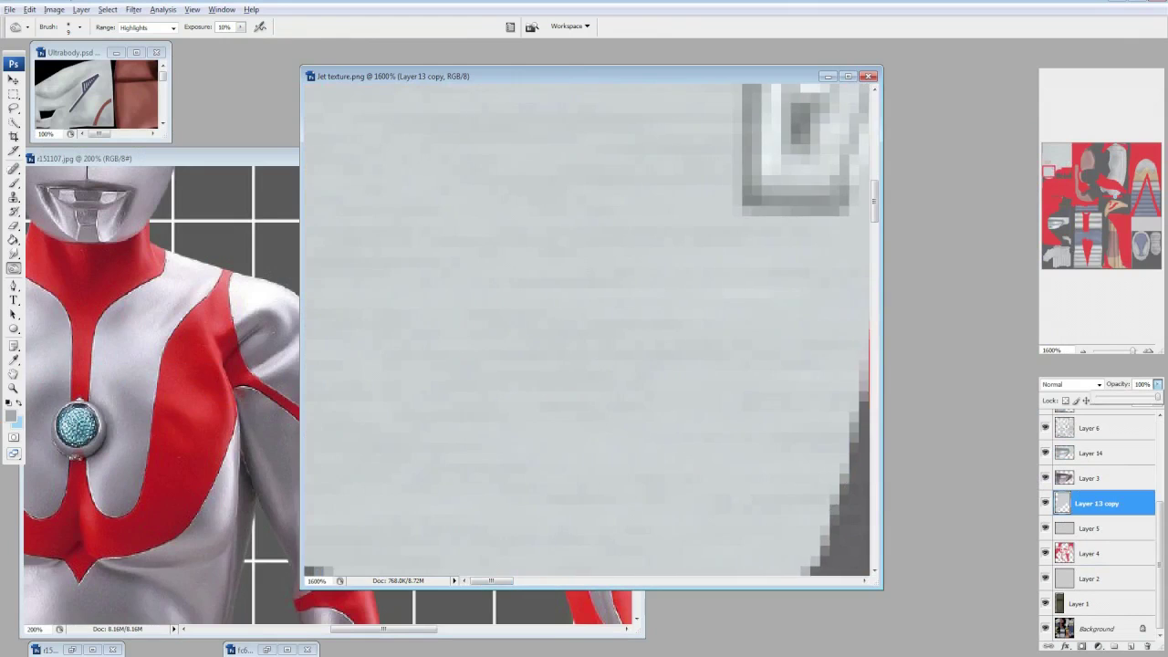
scroll(508, 339, "up", 3)
key("m")
key("7")
key("5")
Switch to MikuMikuMoving to examine the model's mouth and chin, and return to the texture in Photoshop.
key("alt+Tab")
key("alt+Tab")
key("alt+Tab")
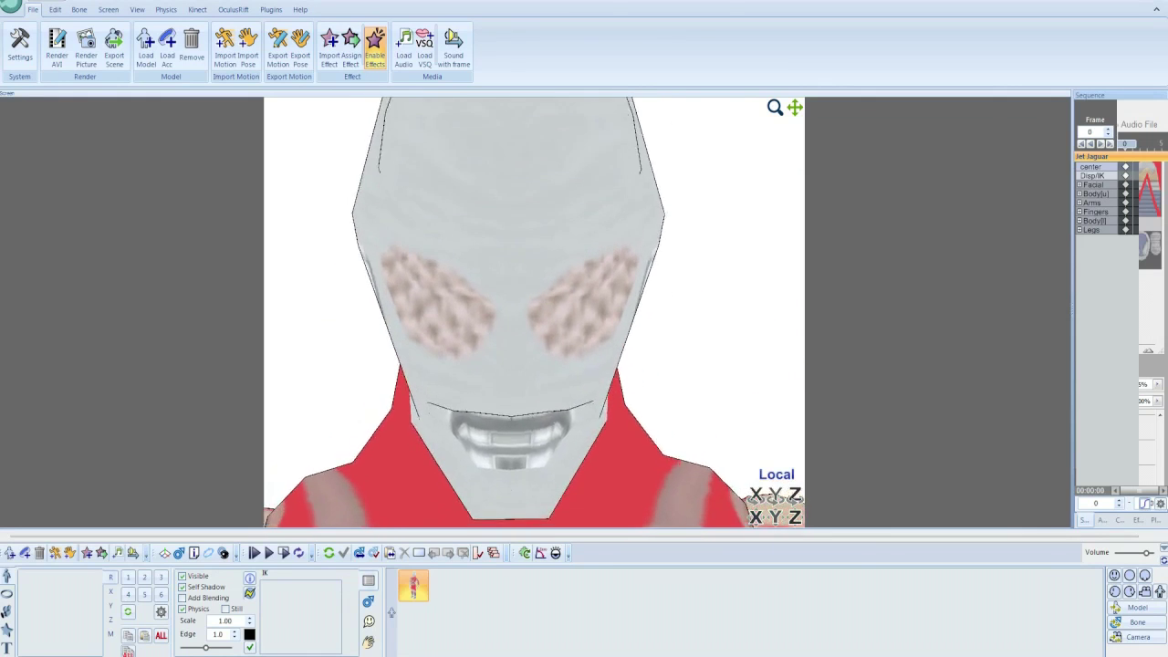
key("alt+Tab")
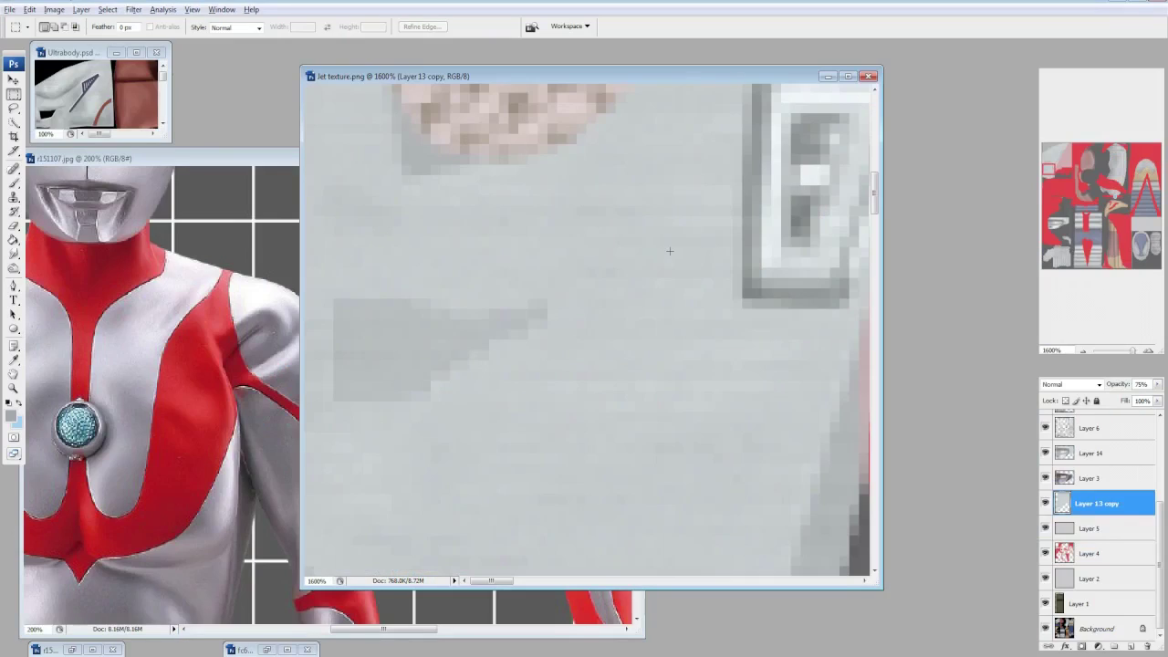
Try dodging a thin V-shaped highlight below the mouth with a 1-pixel brush at 10% exposure, comparing with MikuMikuMoving.
key("Return")
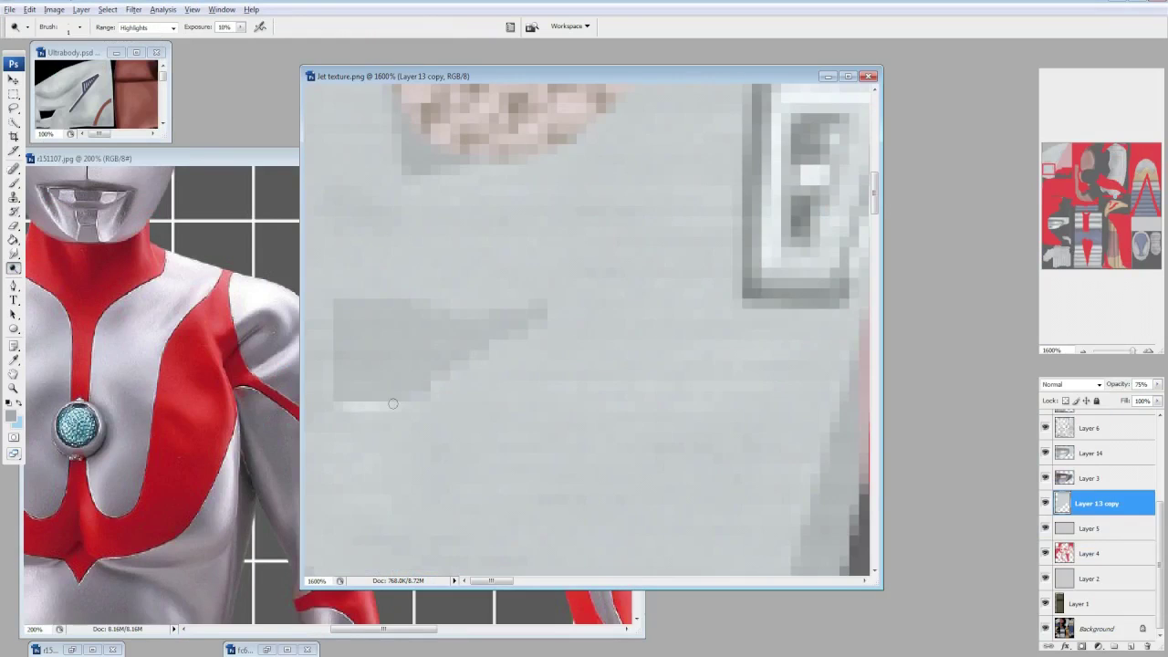
scroll(396, 413, "down", 3)
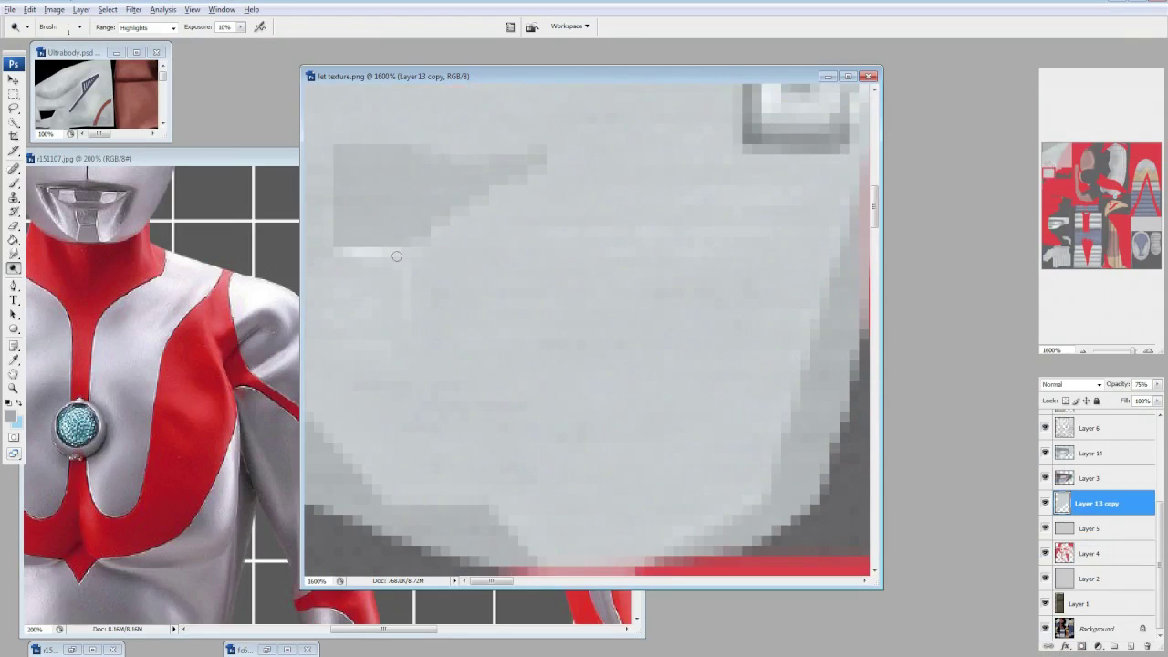
key("alt+Tab")
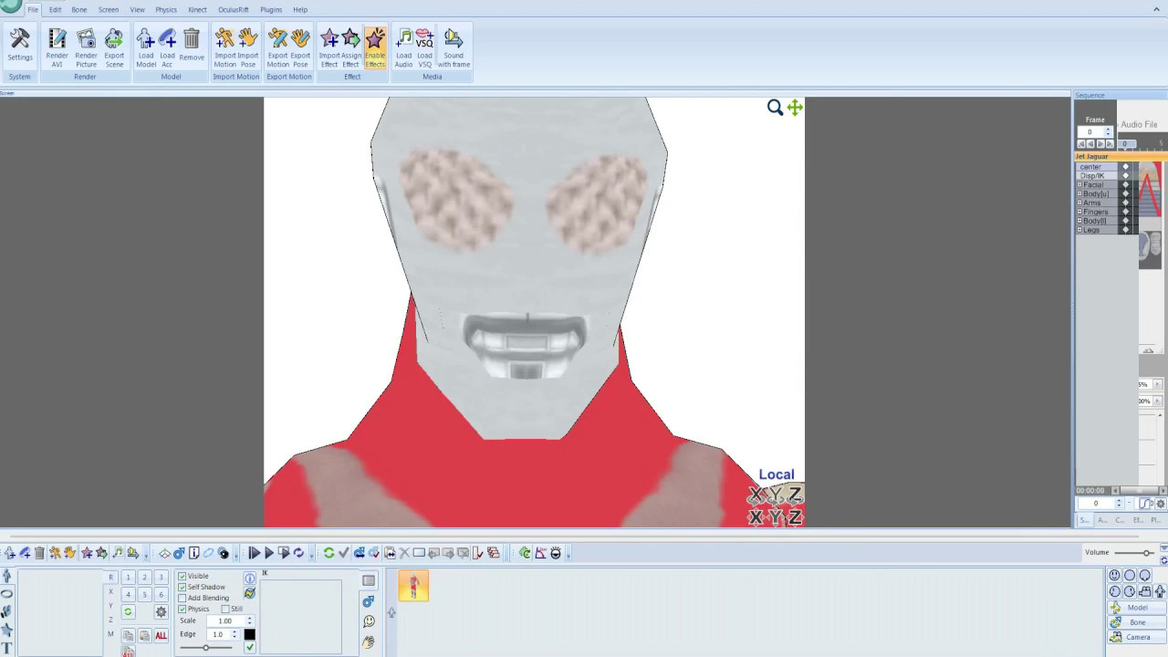
key("alt+Tab")
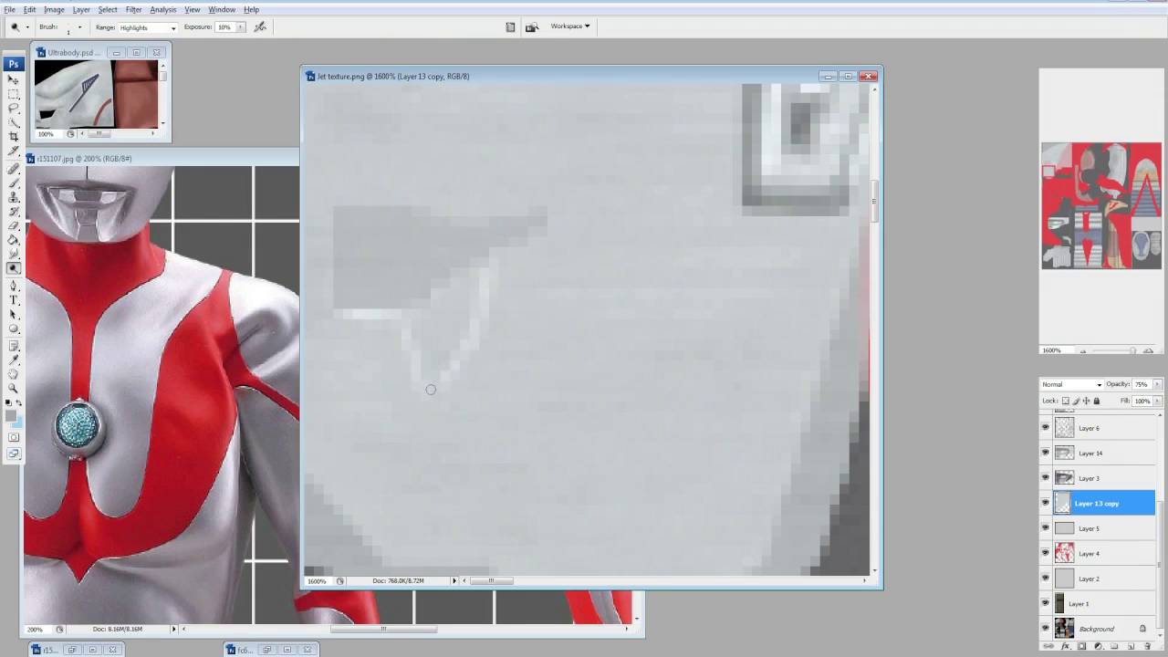
key("alt+Tab")
key("alt+Tab")
Try burning a narrow shadow inside the slanted side of the highlight, comparing with the model in MikuMikuMoving.
left_click(79, 26)
double_click(18, 62)
left_click_drag(441, 369, 487, 255)
key("alt+Tab")
key("alt+Tab")
Try burning a soft shadow on the chin below the horizontal highlight with a larger brush at 10% exposure.
left_click_drag(342, 332, 346, 390)
left_click(79, 27)
double_click(79, 115)
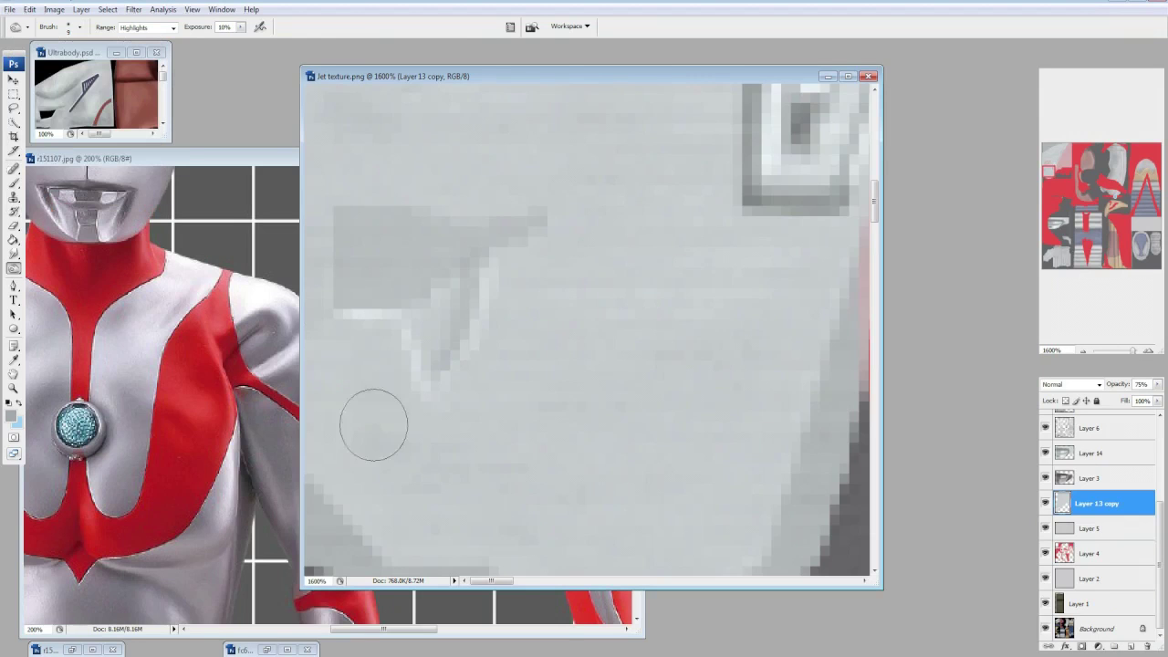
left_click_drag(372, 353, 341, 373)
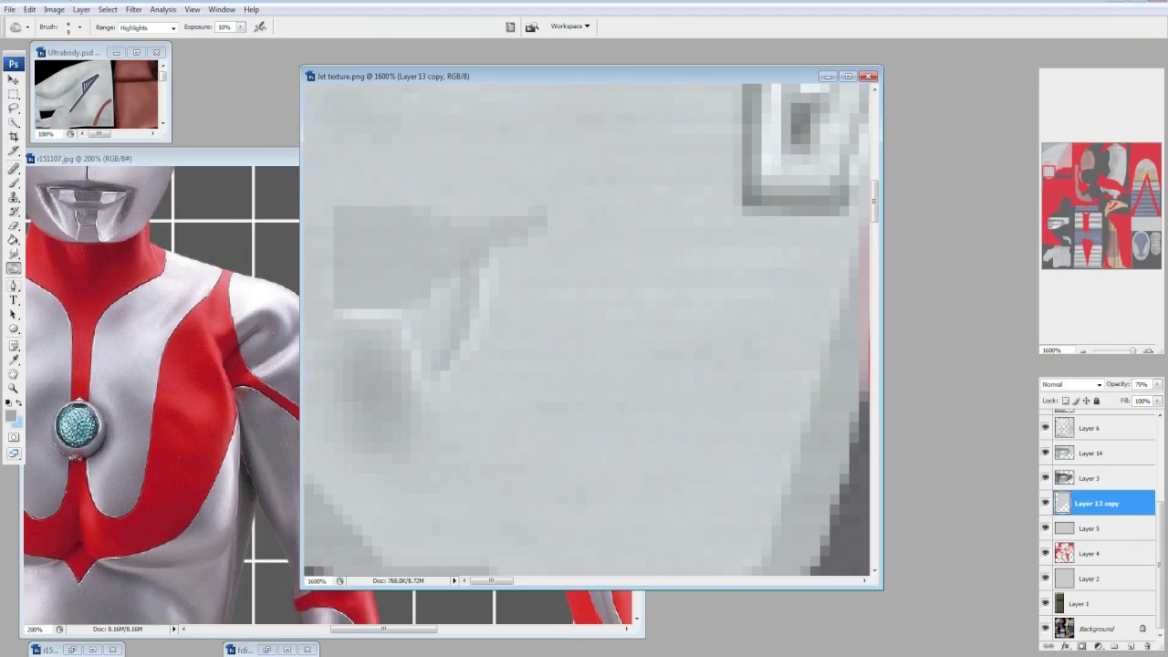
key("F12")
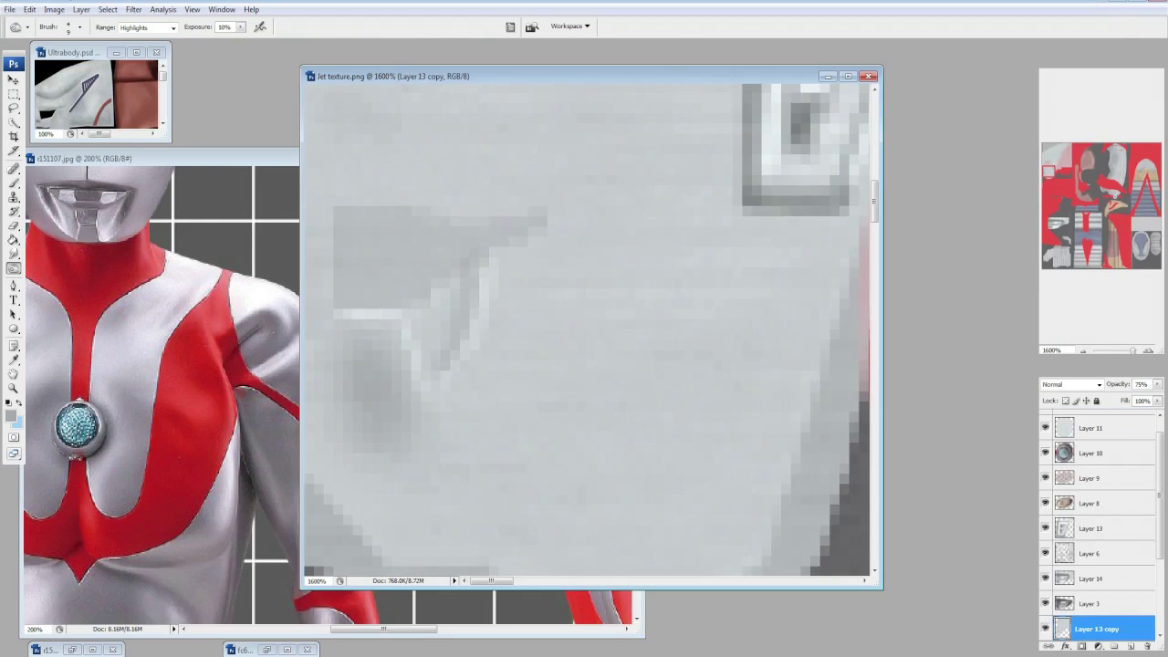
Dodge a shallower V-shaped highlight below the mouth with a 1-pixel brush, and burn shadows beneath and beside it at 15% exposure.
left_click_drag(461, 274, 369, 429)
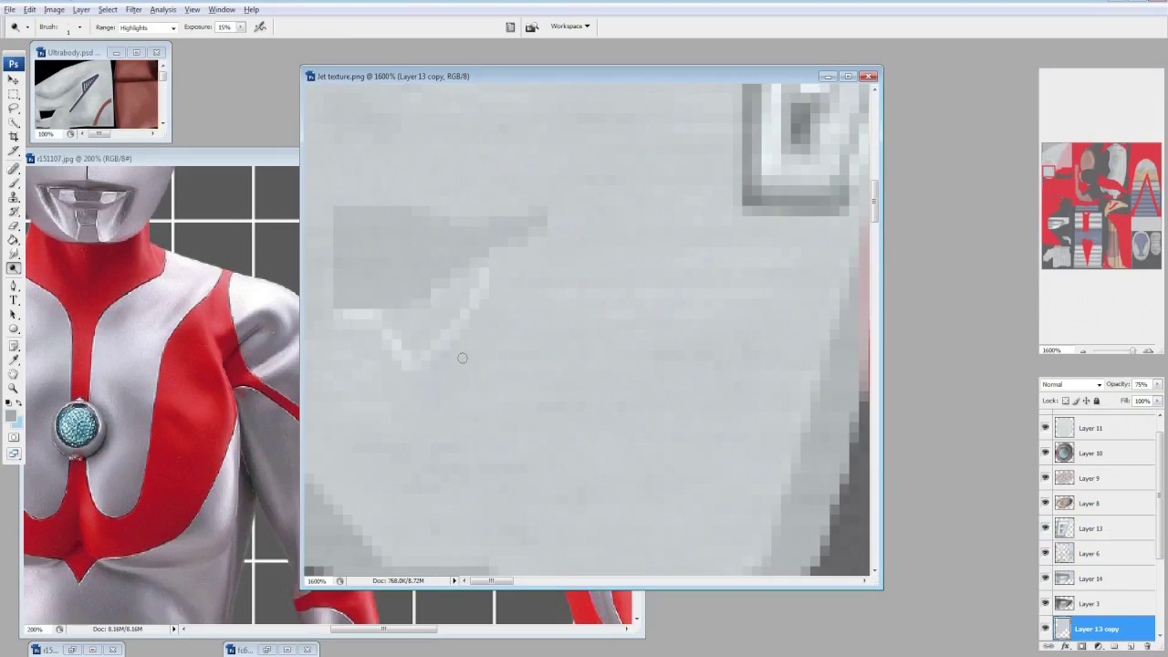
key("bracketleft")
key("bracketleft")
key("bracketleft")
key("bracketleft")
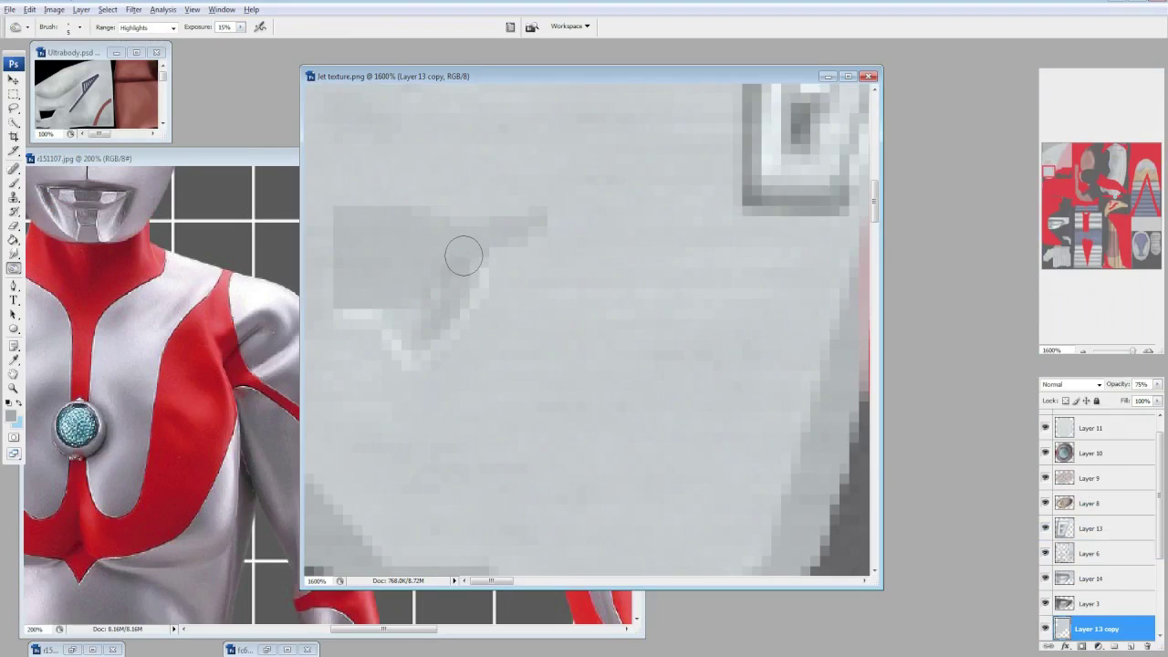
left_click_drag(464, 256, 367, 339)
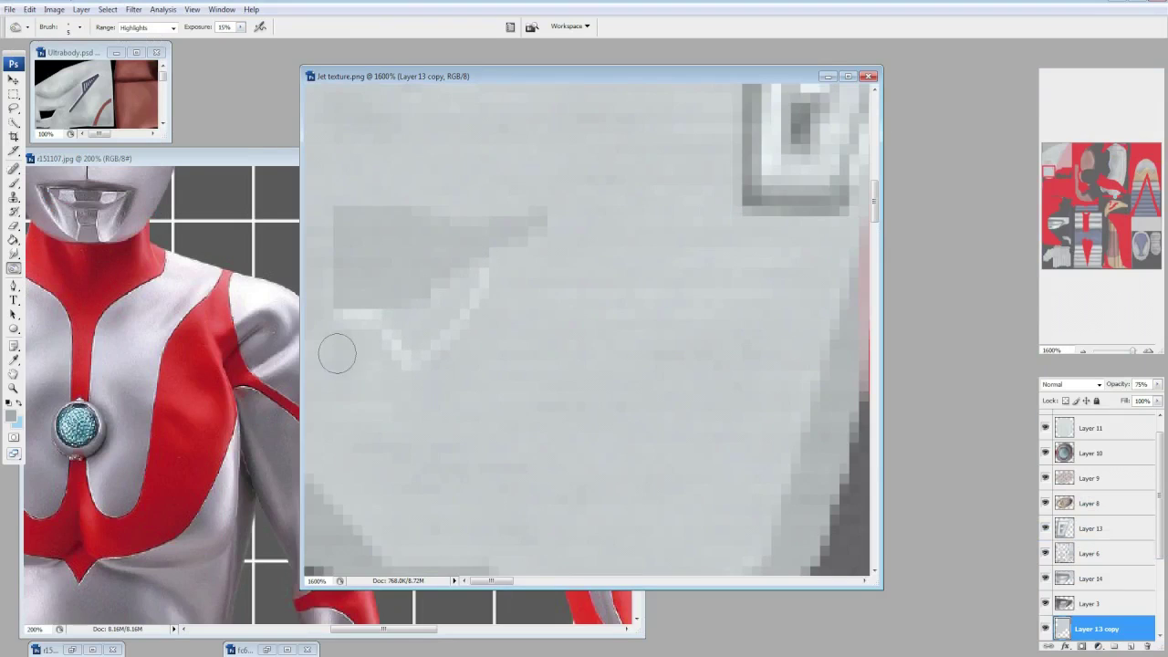
mouse_move(326, 354)
left_mouse_down()
mouse_move(366, 398)
mouse_move(343, 383)
left_mouse_up()
left_click_drag(427, 381, 468, 247)
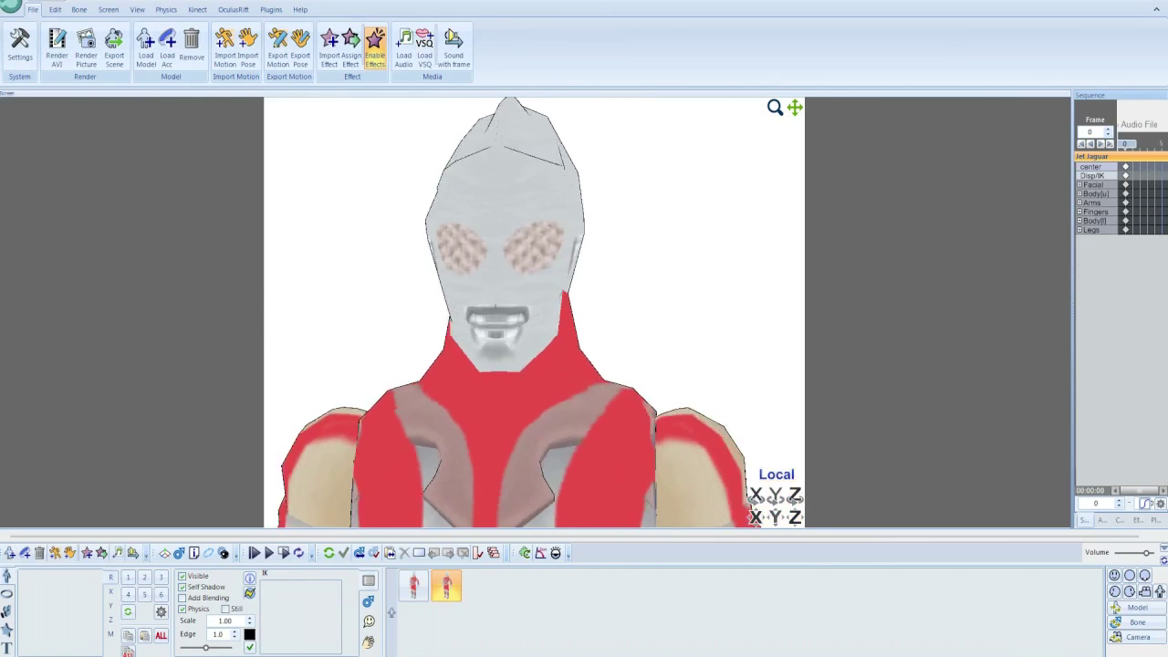
Examine the model's shaded mouth and chin from a distance and close up in MikuMikuMoving.
scroll(534, 310, "down", 5)
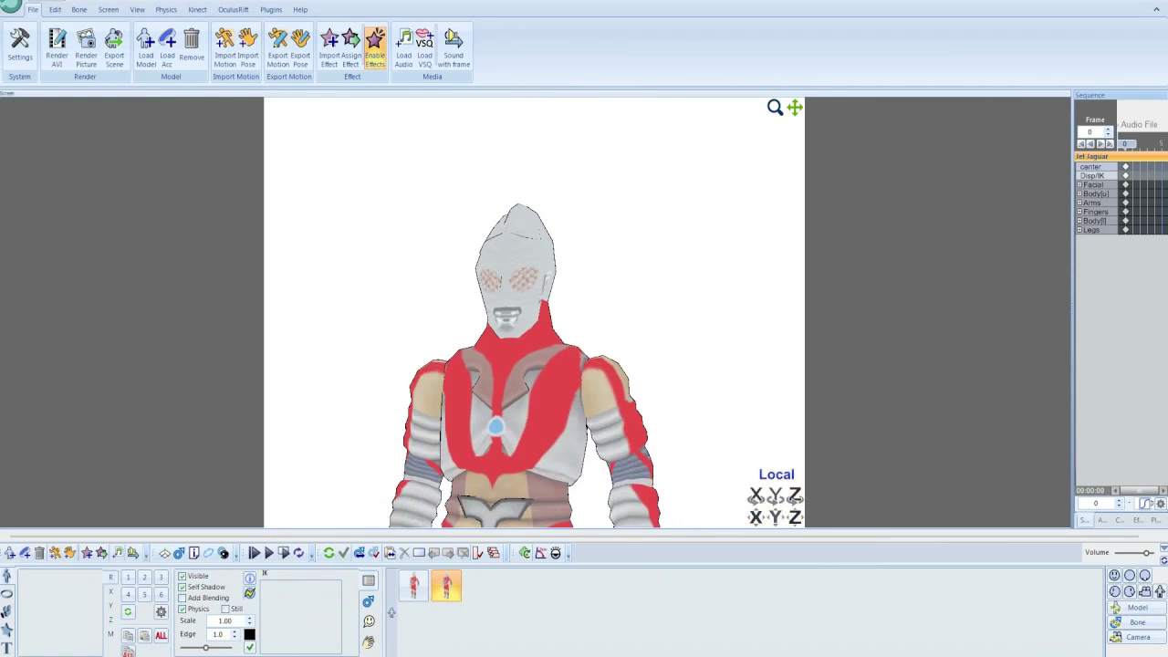
scroll(534, 310, "up", 10)
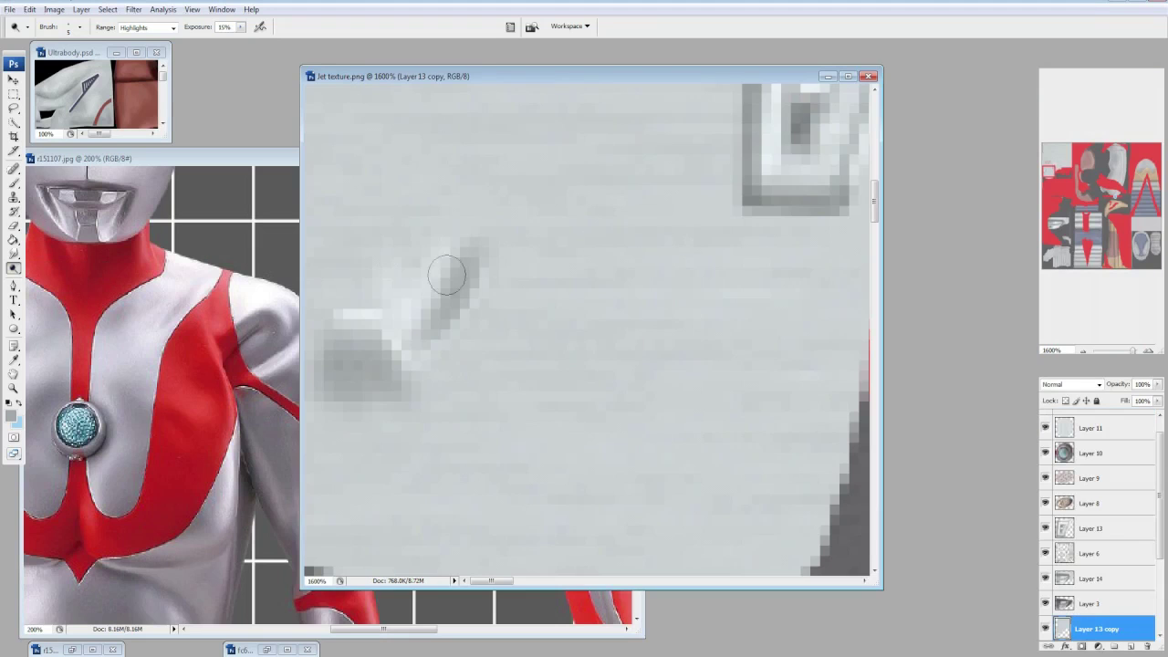
Dodge a highlight along the inner side of the slanted chin shadow with a small soft brush at 15% exposure.
left_click_drag(448, 265, 456, 239)
key("ctrl+z")
key("1")
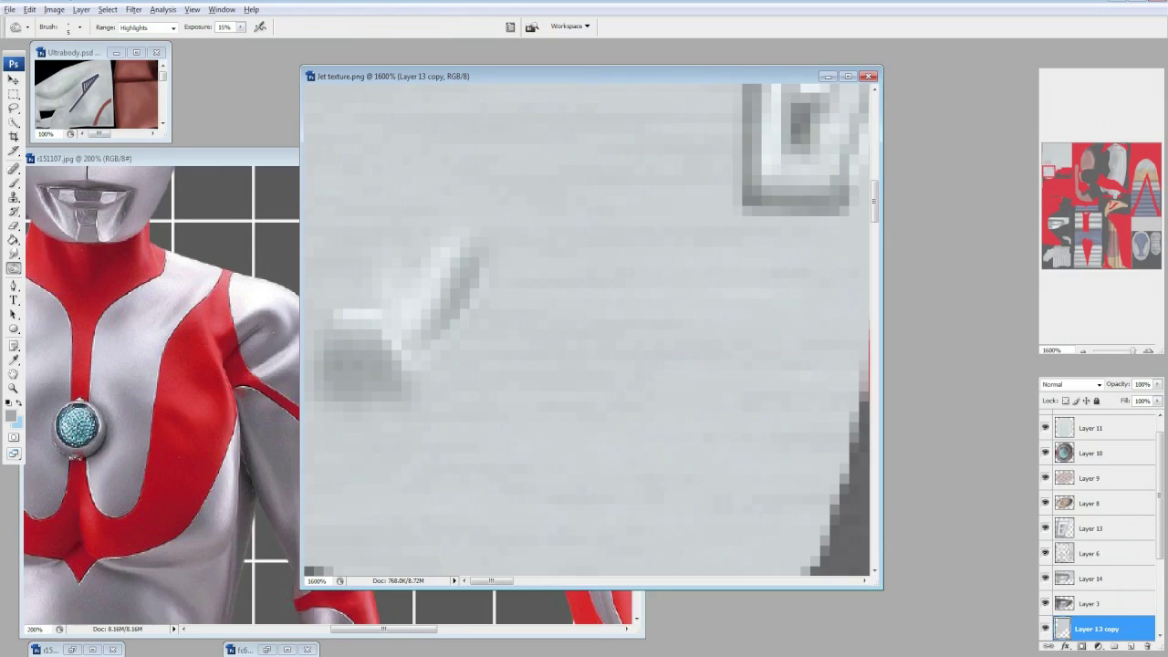
Burn the outer side of the slanted chin shadow at 15% exposure, refining it with a 1-pixel brush.
left_click(79, 26)
left_click(20, 129)
key("Return")
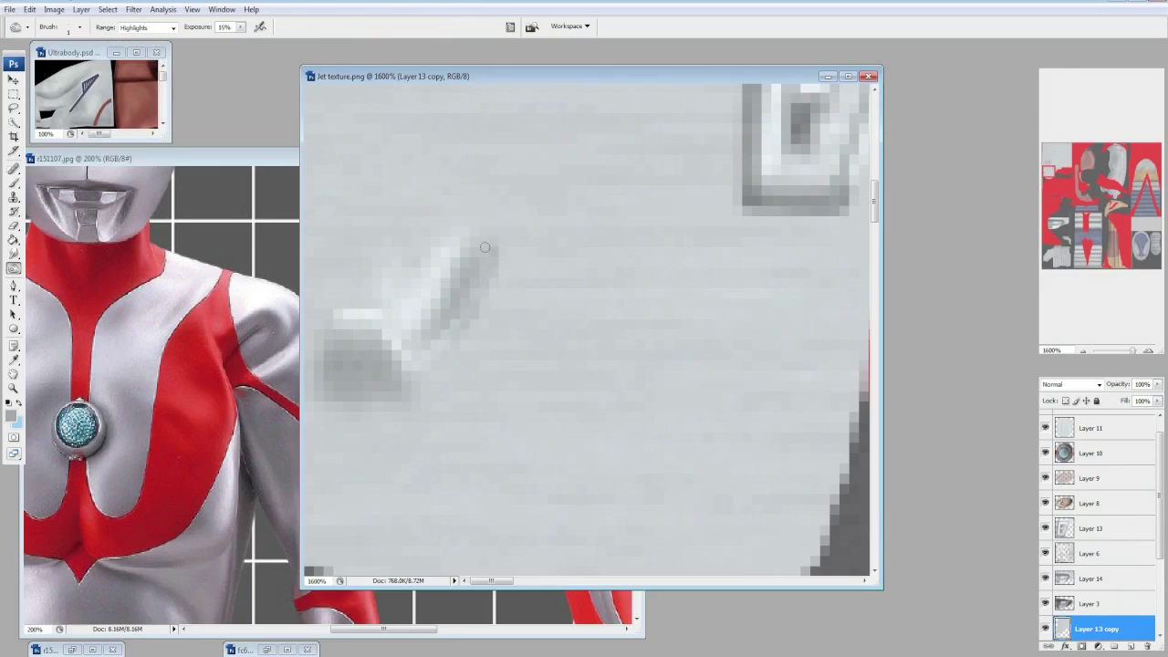
Dodge a small highlight at the lower end of the slanted chin shadow with a 1-pixel brush at 10% exposure.
key("shift+o")
key("Return")
key("Return")
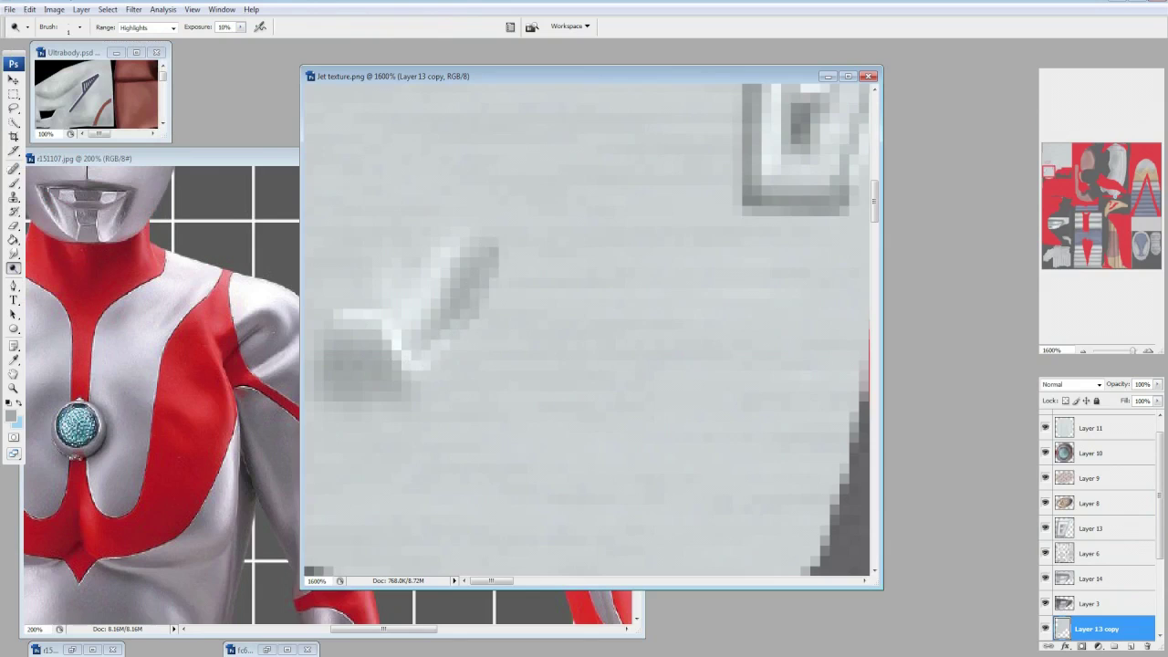
right_click(14, 267)
left_click(55, 269)
key("Return")
key("Return")
scroll(448, 357, "down", 1)
scroll(447, 356, "up", 5)
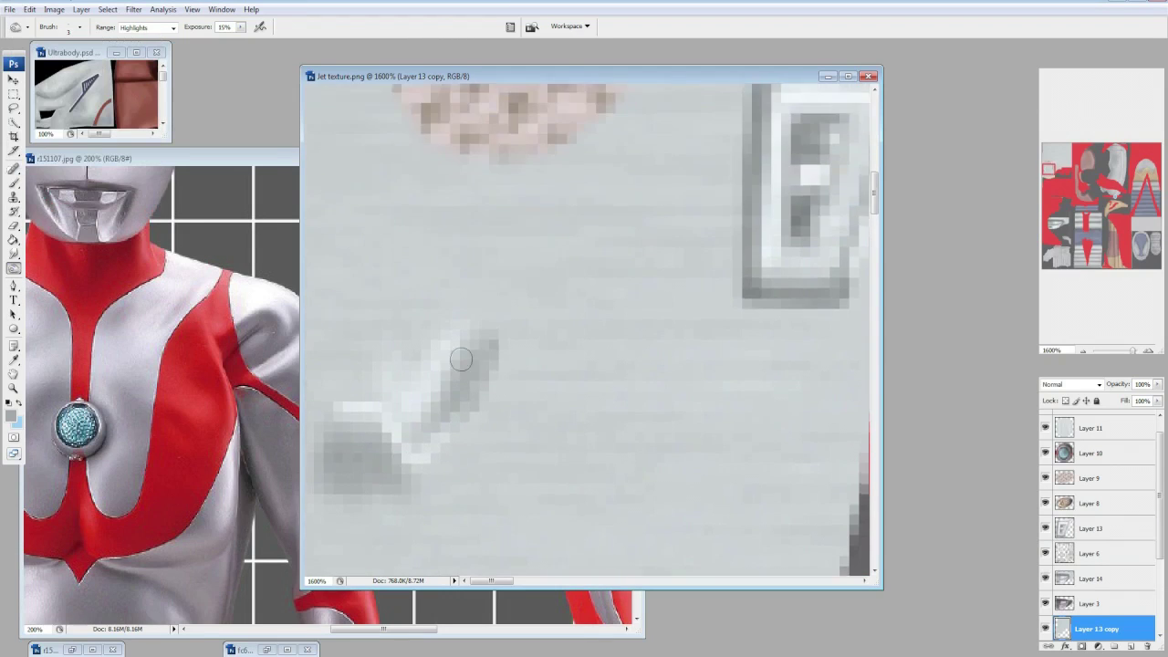
Show the wireframe on Layer 6 at full opacity and select a narrow vertical strip along the face's center edge.
left_click(1090, 553)
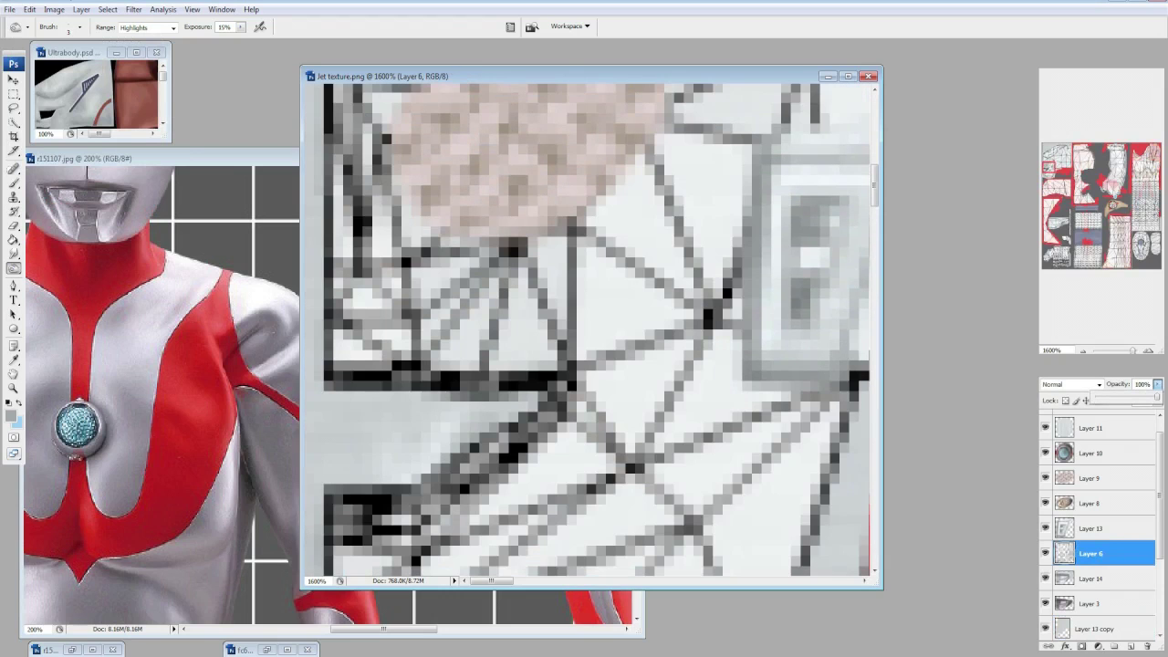
key("m")
scroll(588, 329, "down", 1)
scroll(589, 328, "up", 1)
scroll(589, 328, "down", 1)
scroll(555, 382, "up", 2)
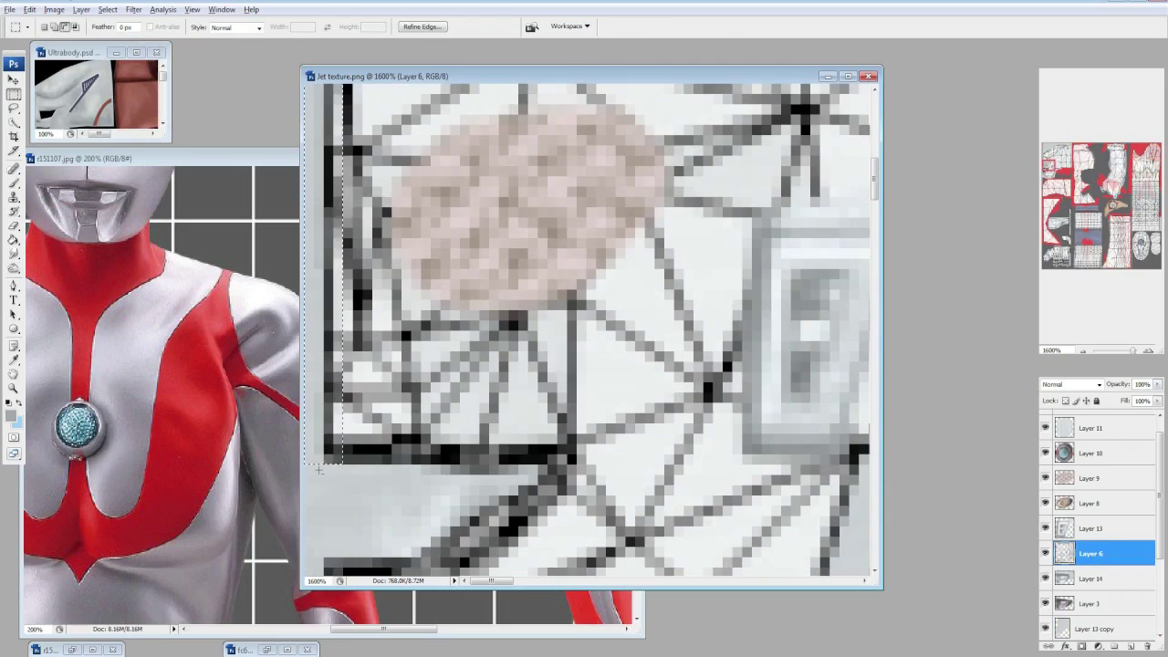
scroll(318, 469, "up", 4)
scroll(345, 504, "down", 3)
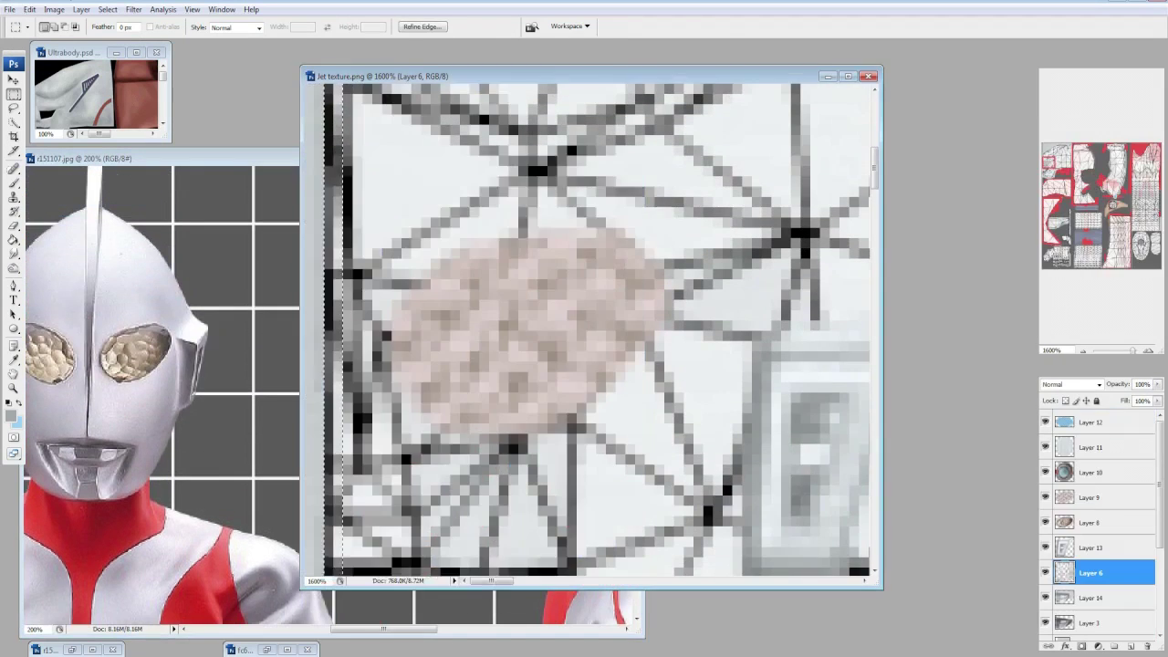
Set the wireframe layer's opacity to 0% and move Layer 3 down to just above the Background layer.
scroll(588, 328, "down", 2)
left_click_drag(1157, 384, 1095, 399)
scroll(1095, 511, "down", 1)
left_click(1094, 572)
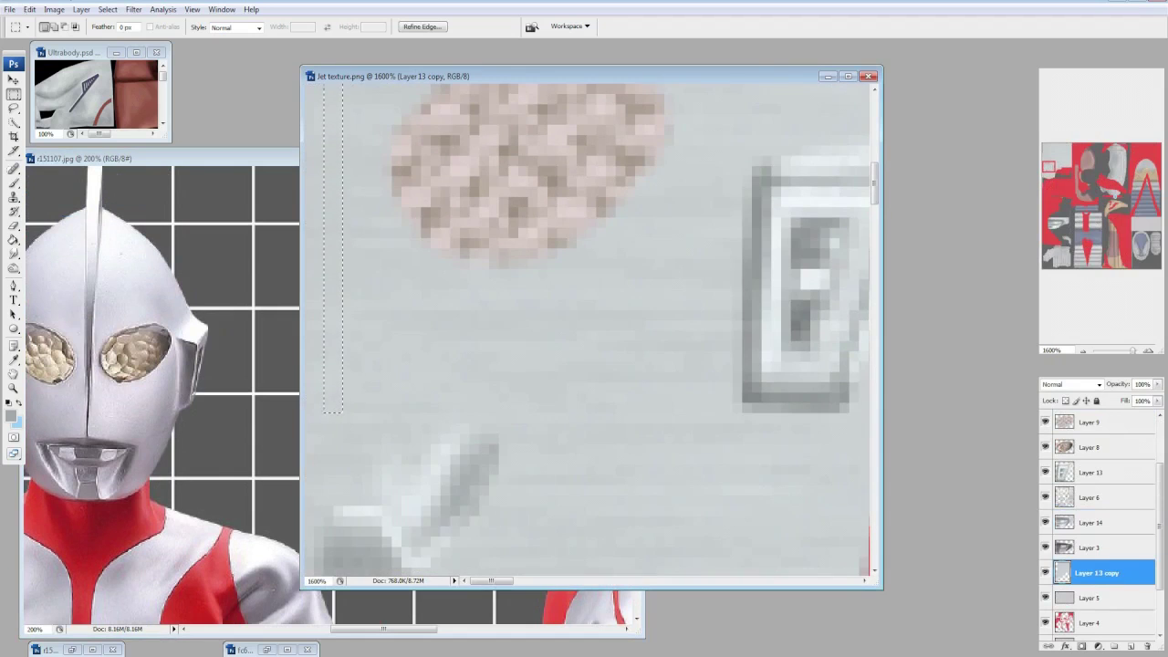
left_click(1095, 547)
key("ctrl+shift+bracketleft")
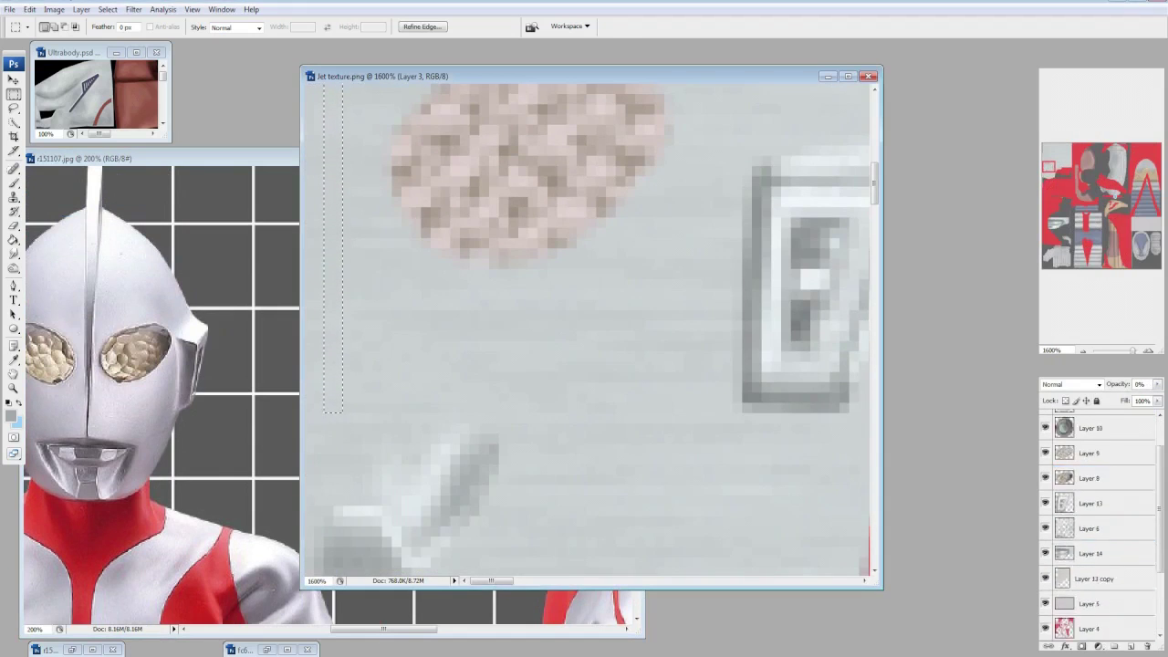
scroll(657, 492, "up", 2)
Try burning the selected strip on Layer 13 copy with a 27-pixel soft brush at 15% exposure.
left_click(1095, 478)
left_click_drag(13, 267, 55, 281)
left_click(69, 26)
key("Return")
scroll(379, 260, "up", 3)
scroll(345, 259, "up", 2)
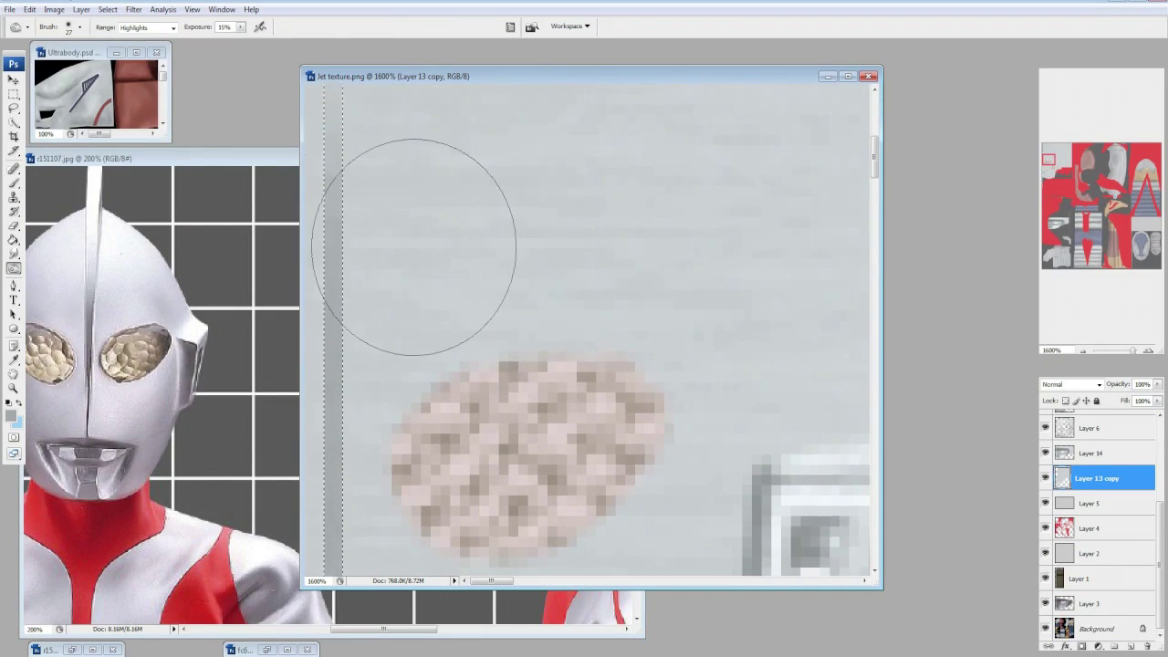
left_click(413, 246, "ctrl")
Try burning the selected strip with a 9-pixel brush at 15% exposure and check the face's center line in MikuMikuMoving.
scroll(469, 313, "down", 5)
left_click(79, 26)
key("Return")
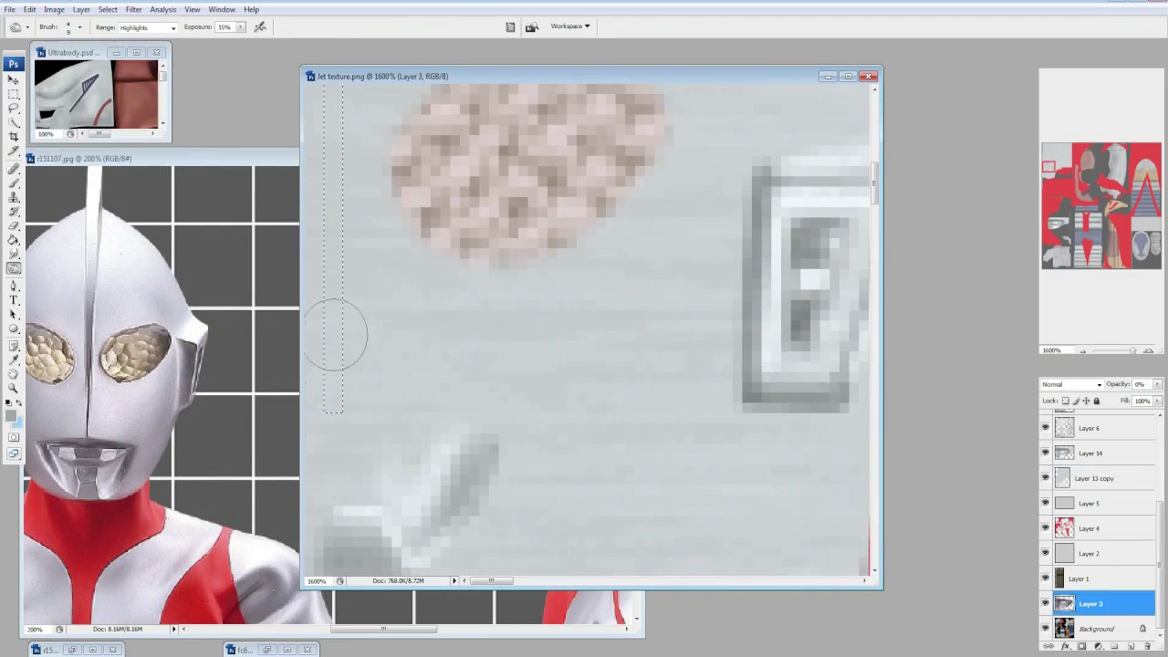
left_click(342, 417, "ctrl")
scroll(338, 429, "up", 3)
right_click(1104, 478)
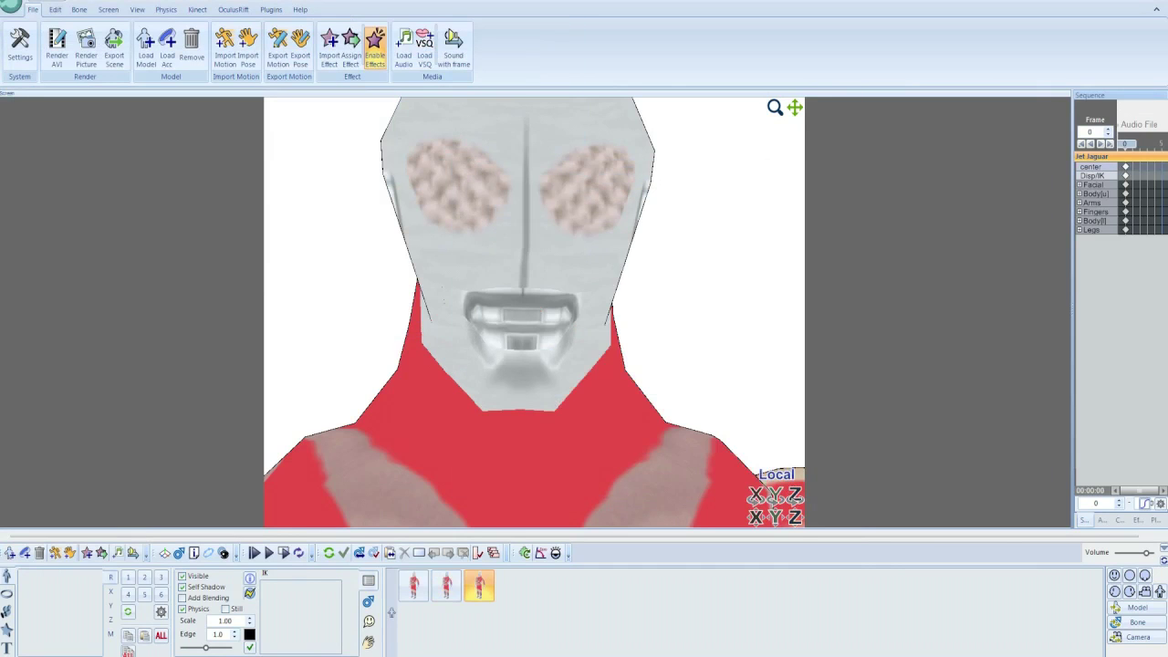
scroll(533, 312, "down", 5)
scroll(534, 312, "up", 5)
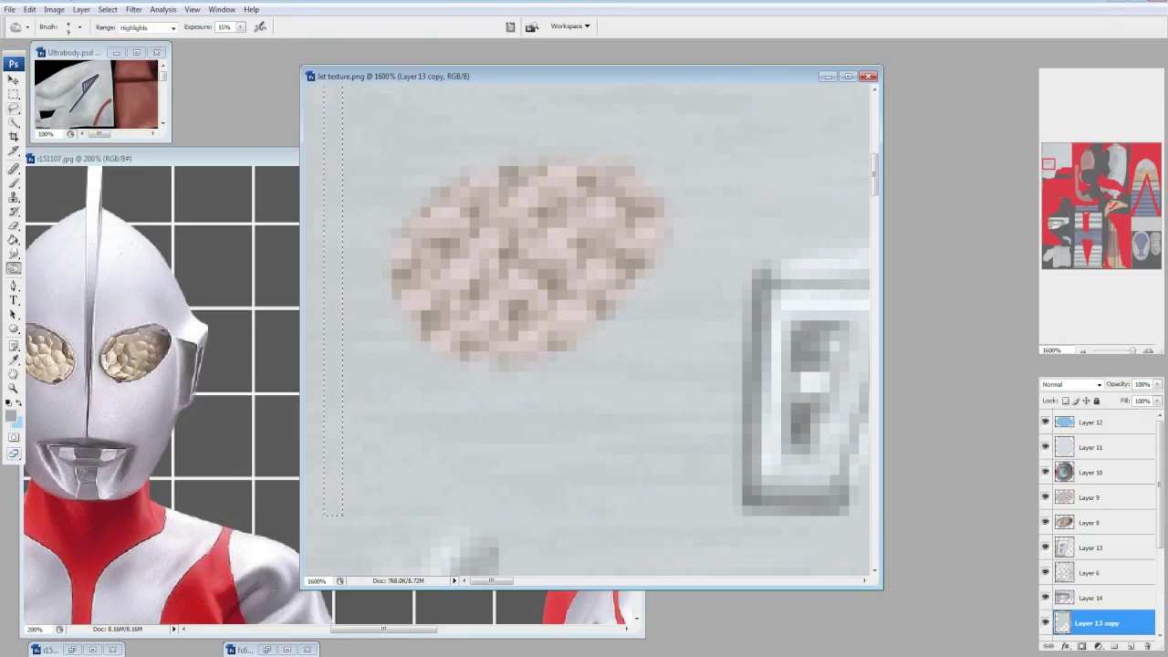
Shift the strip selection slightly toward the texture's outer edge and try burning it at 15% exposure with the 9-pixel brush.
key("m")
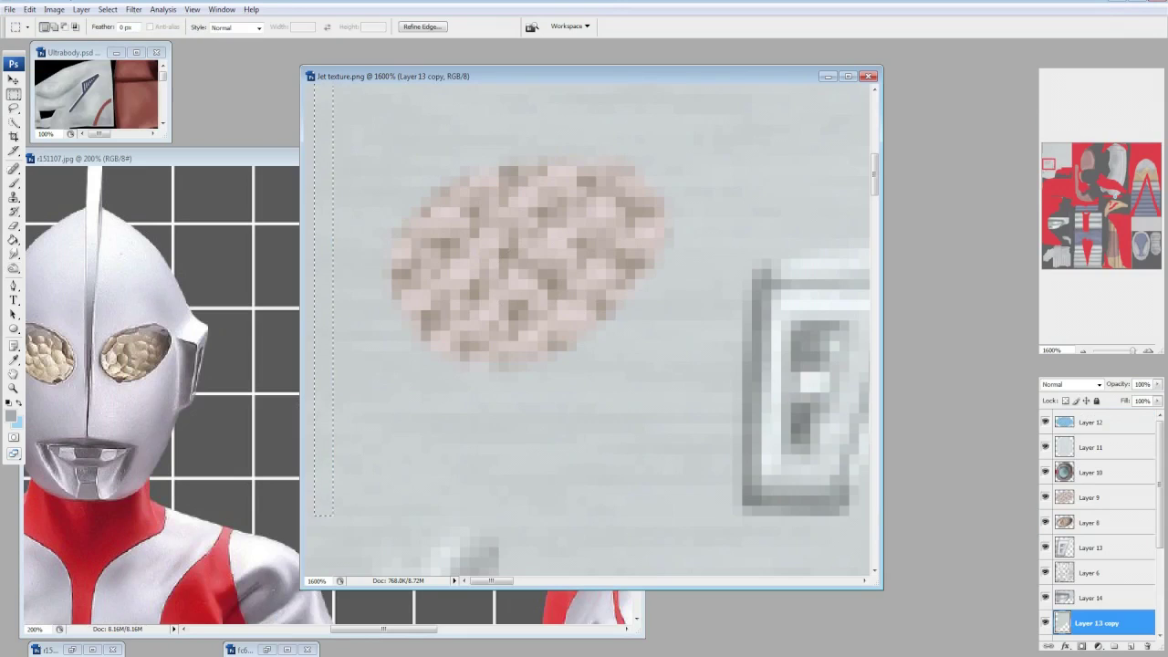
key("o")
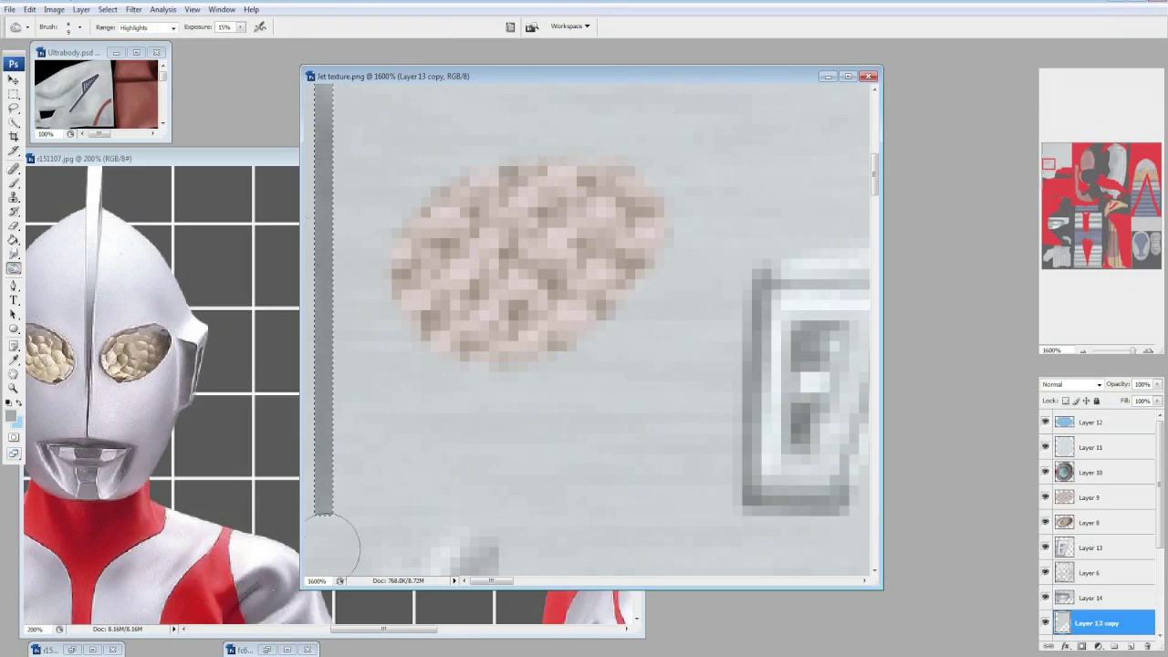
key("ctrl+shift+e")
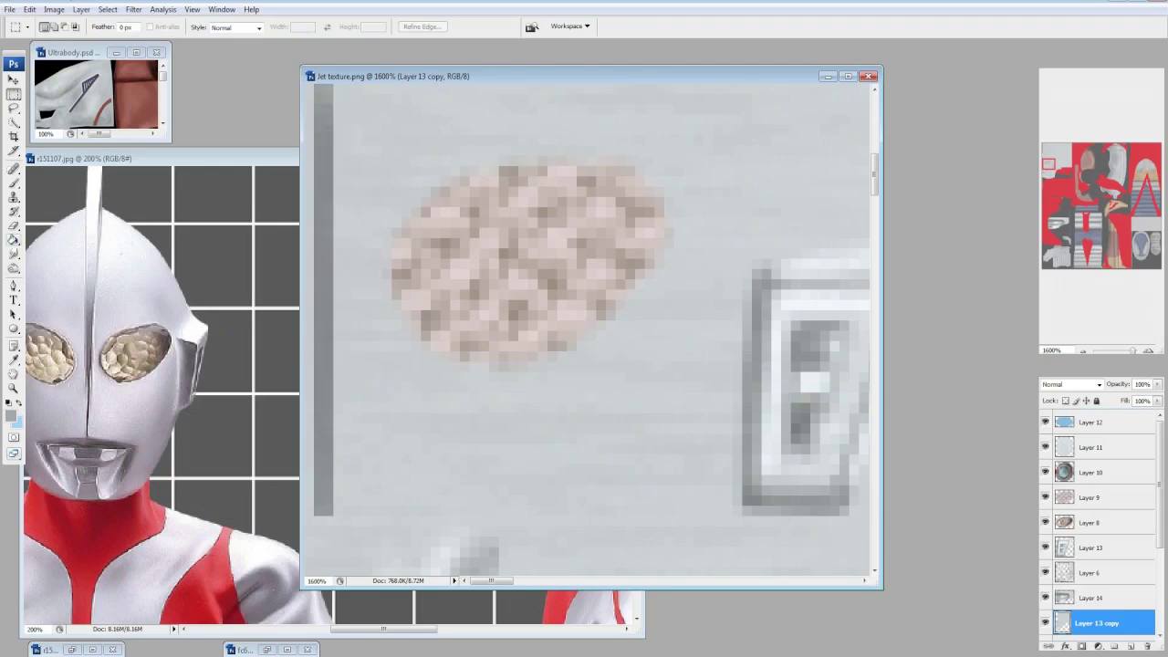
key("ctrl+minus")
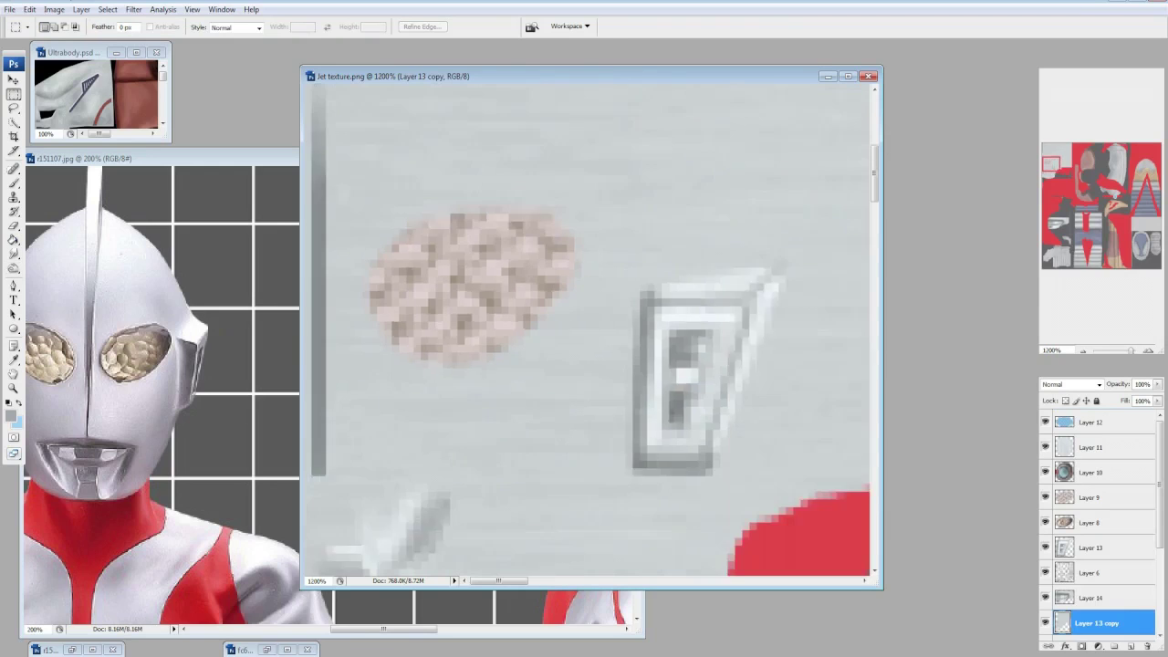
Show the wireframe on Layer 6 faintly at low opacity as a guide, and make Layer 13 copy the active layer.
scroll(397, 342, "up", 2)
key("l")
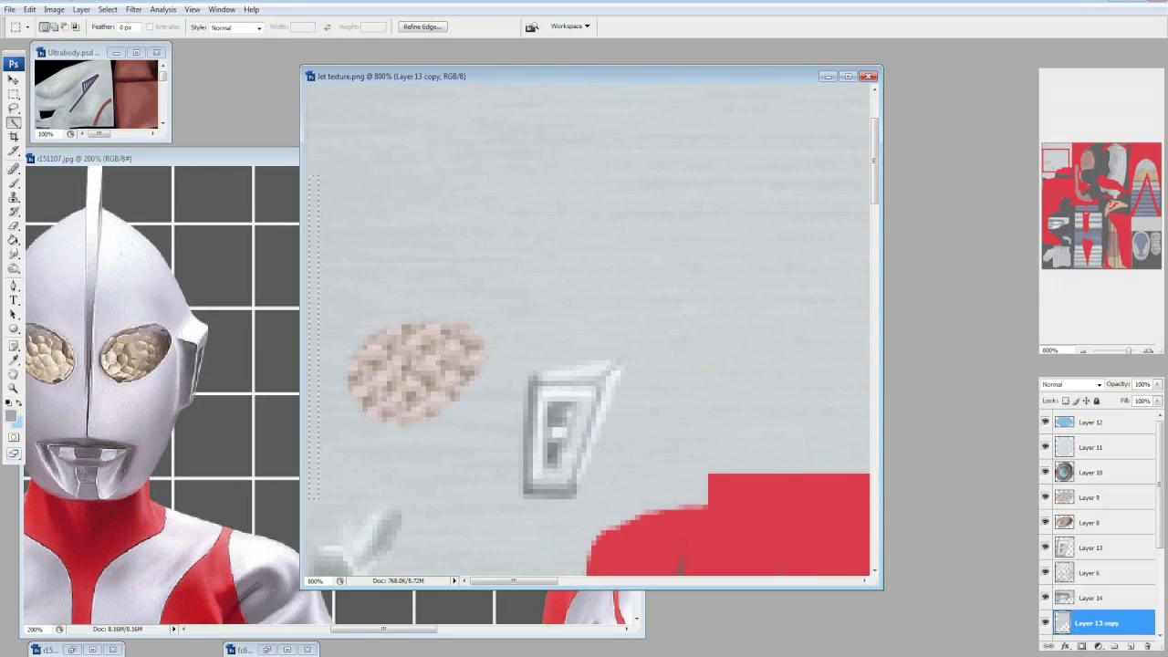
key("alt+bracketright")
key("alt+bracketright")
key("5")
key("1")
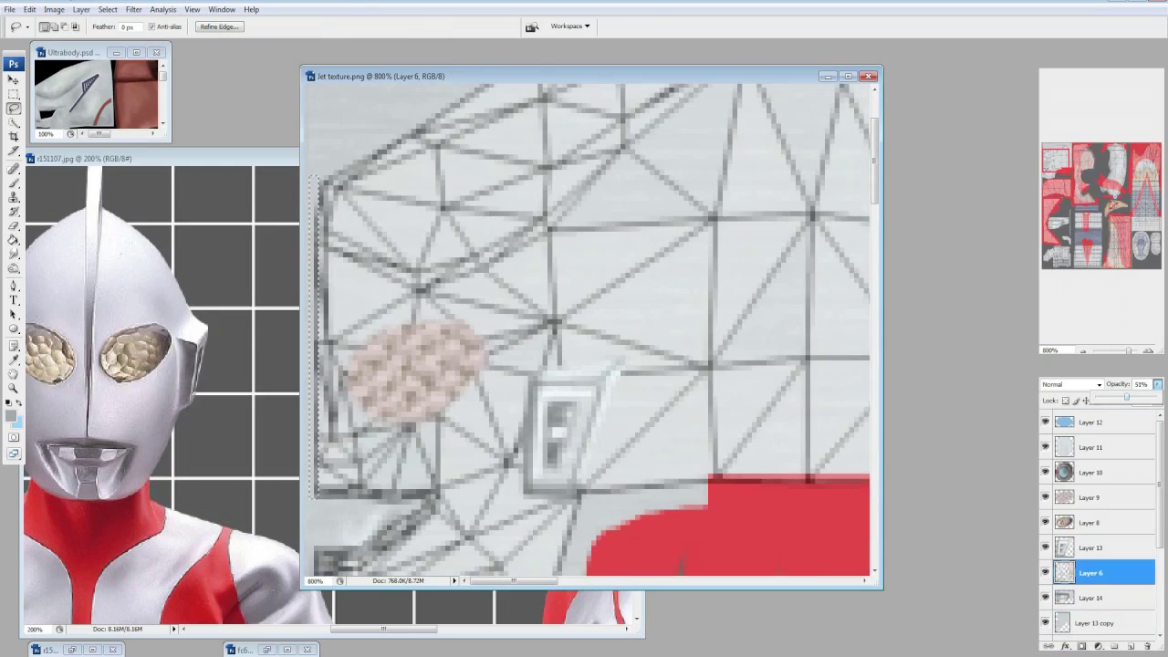
left_click_drag(1117, 399, 1099, 399)
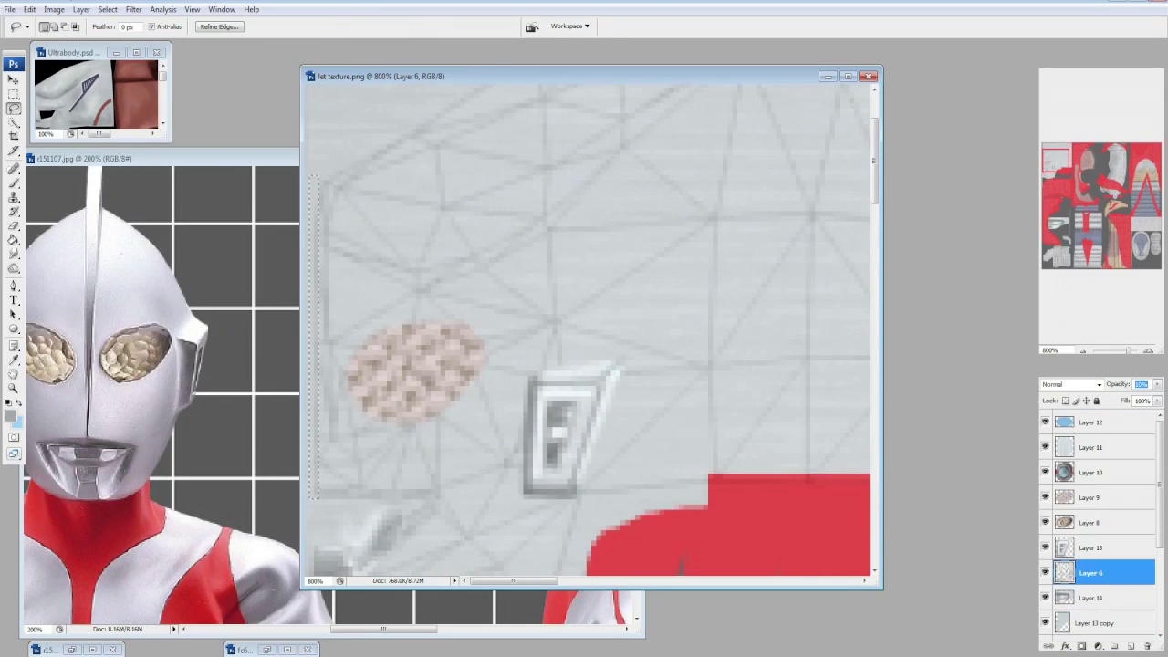
key("alt+bracketleft")
key("alt+bracketleft")
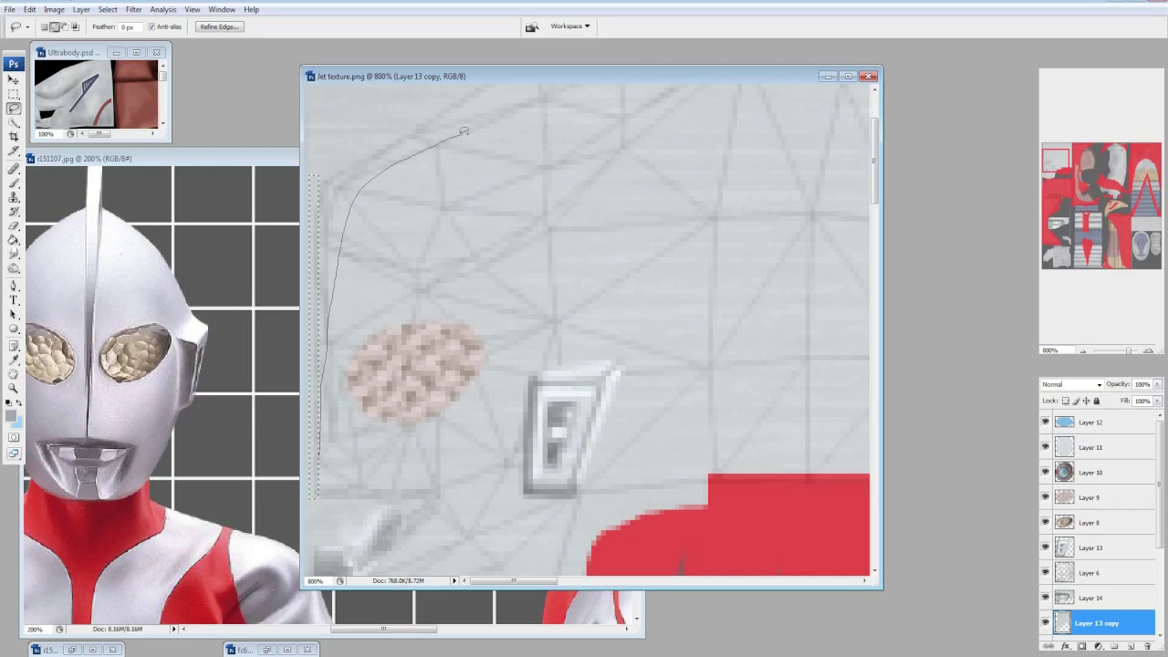
Add a curved lasso band along the face's center edge and over the head's top to the selection, and copy it to a new layer.
scroll(533, 291, "up", 3)
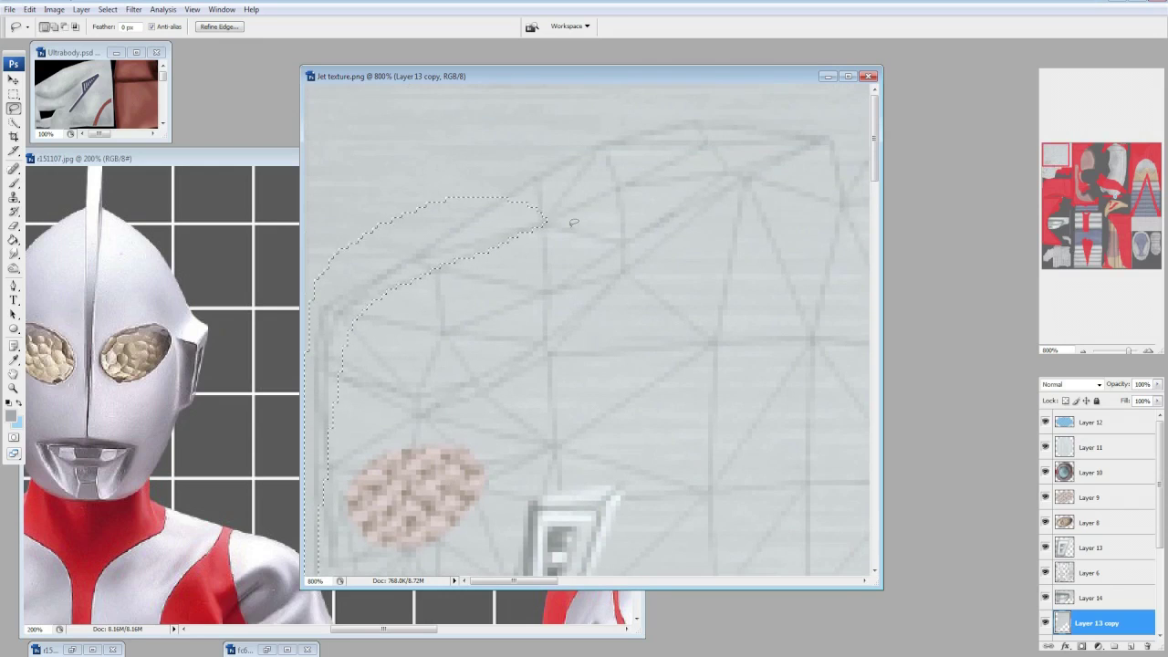
left_click_drag(368, 232, 367, 232)
key("ctrl+j")
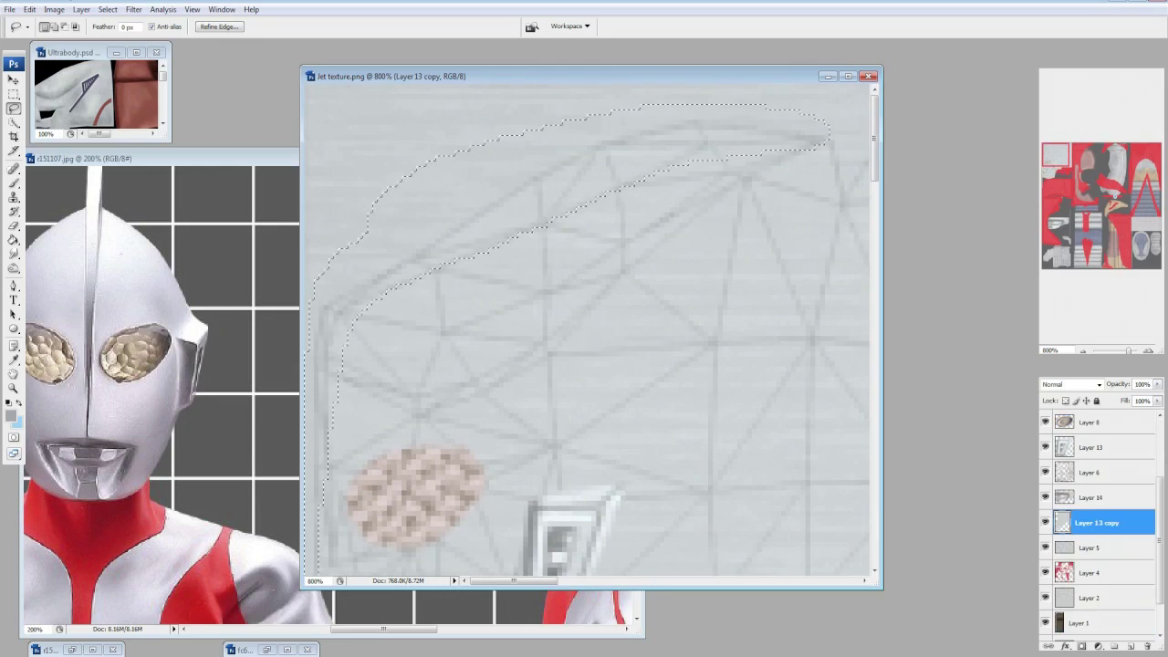
Burn the center edge and the forehead curve of the copied band with a 27-pixel soft brush at 15% exposure.
key("ctrl+minus")
key("o")
left_click(78, 26)
mouse_move(315, 557)
left_mouse_down()
mouse_move(328, 228)
mouse_move(355, 176)
mouse_move(315, 511)
mouse_move(328, 210)
left_mouse_up()
scroll(337, 365, "down", 2)
left_click_drag(315, 384, 338, 424)
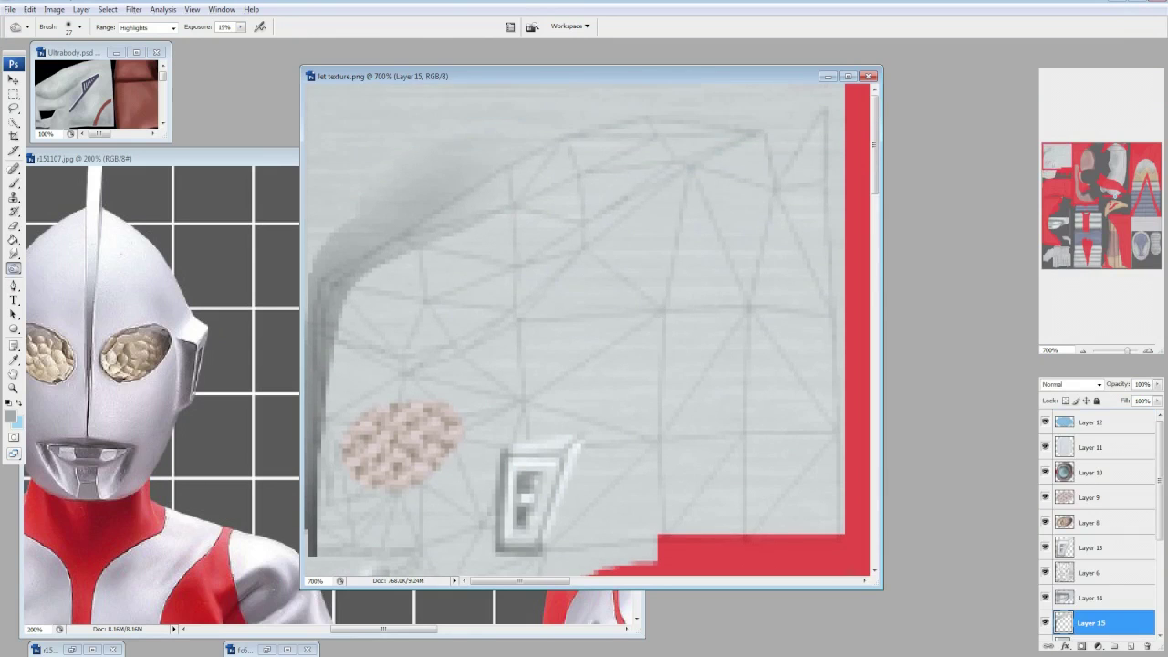
Dodge the upper curve of the head with a 35-pixel brush at 10% exposure and reload Jet Jaguar.pmd in MikuMikuMoving.
key("shift+o")
left_click(77, 26)
key("Escape")
key("bracketright")
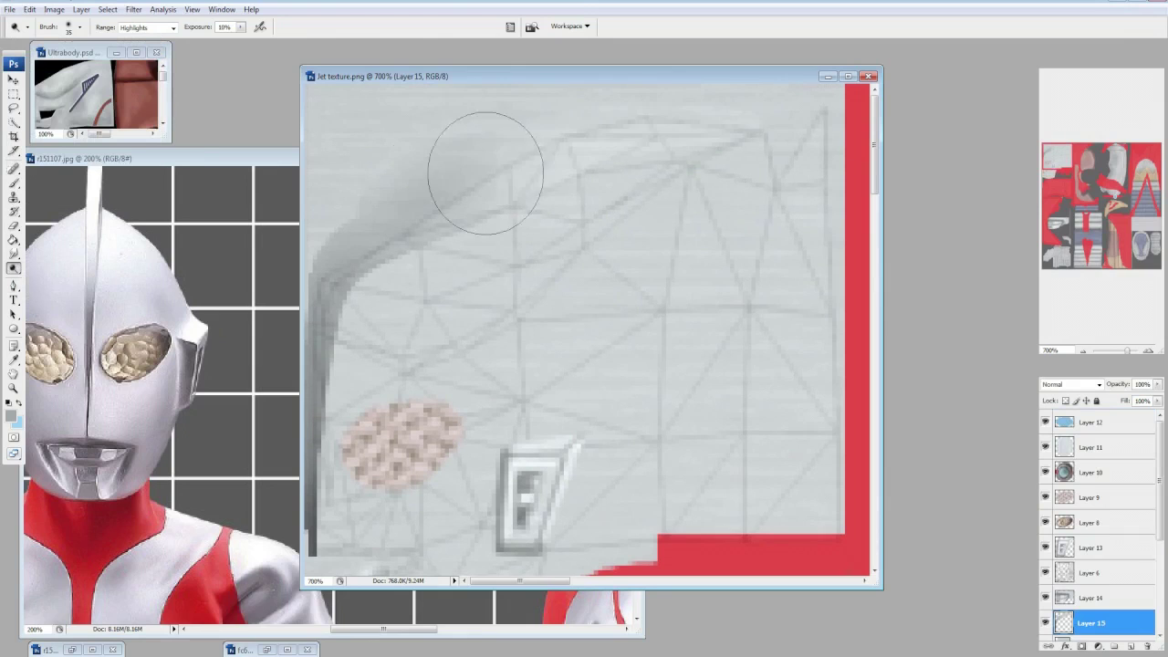
mouse_move(404, 234)
left_mouse_down()
mouse_move(391, 209)
mouse_move(392, 230)
left_mouse_up()
key("ctrl+z")
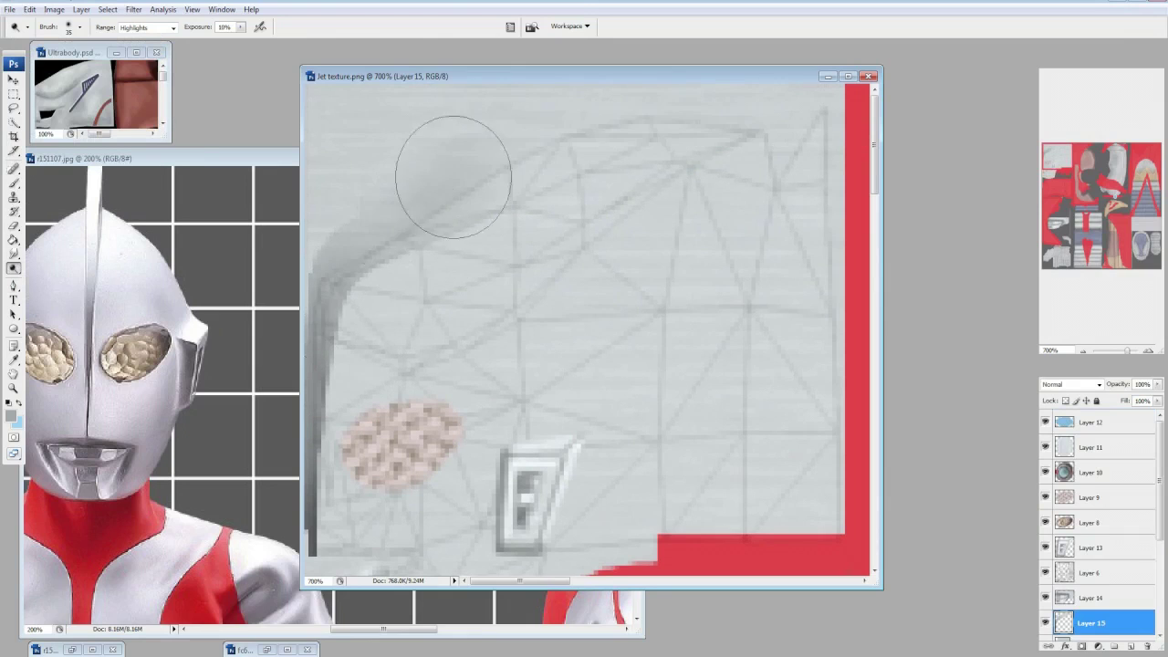
key("ctrl+z")
key("ctrl+z")
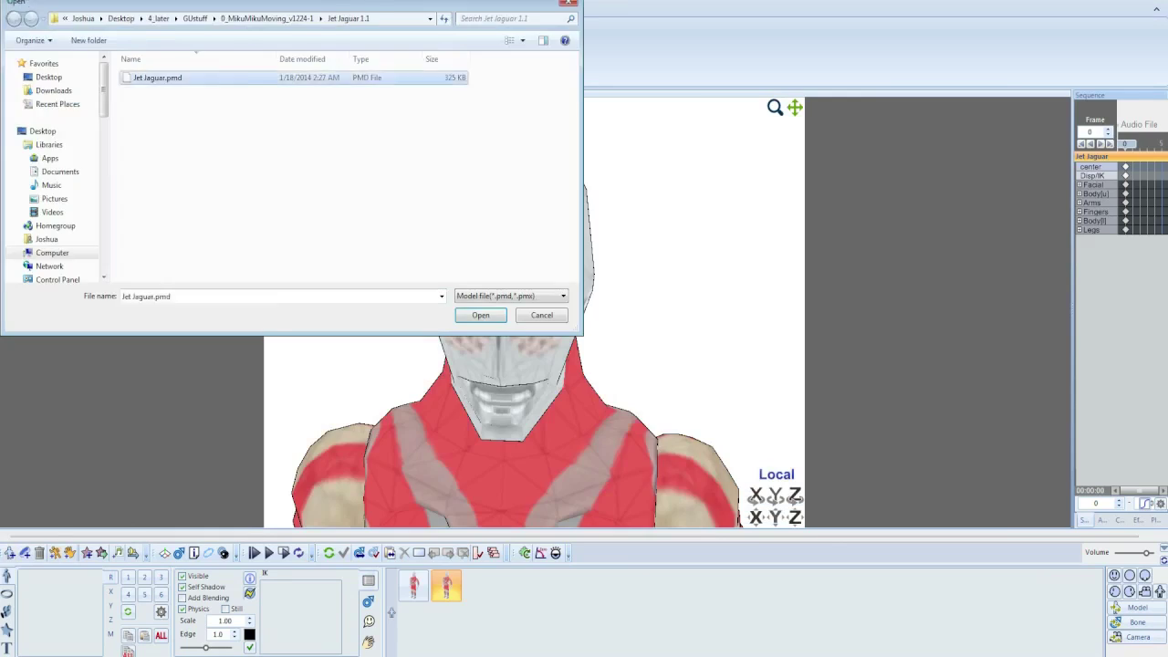
key("Return")
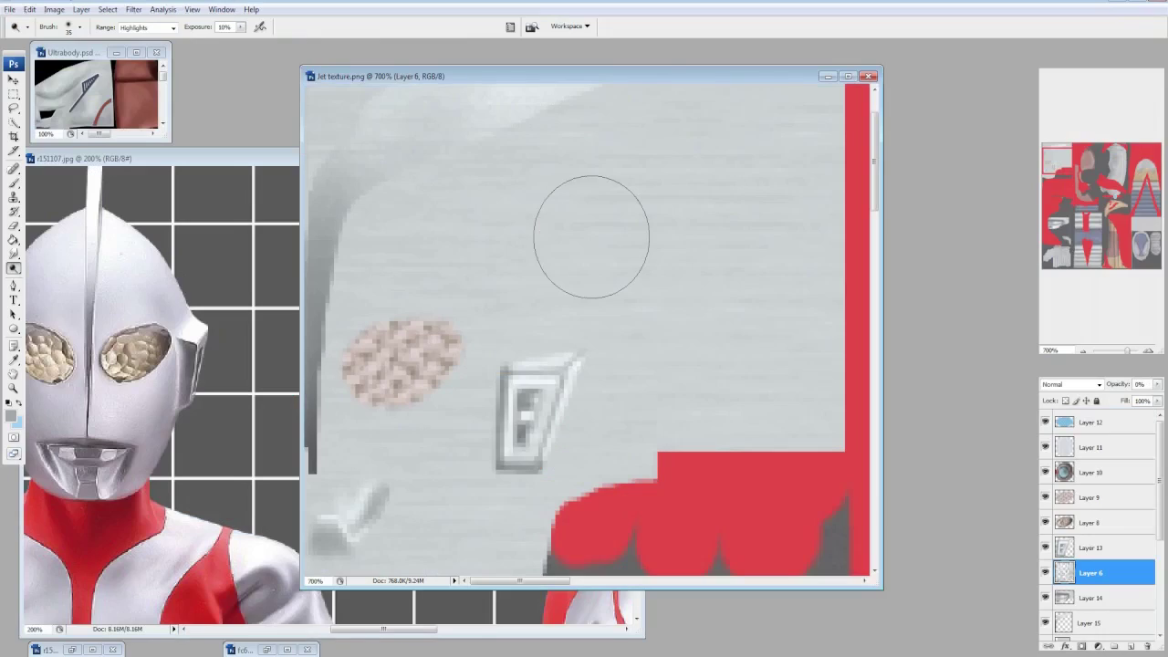
Hide Layer 13 copy and lasso around the red area behind the ear piece on the head texture.
scroll(1095, 511, "down", 3)
left_click(1044, 478)
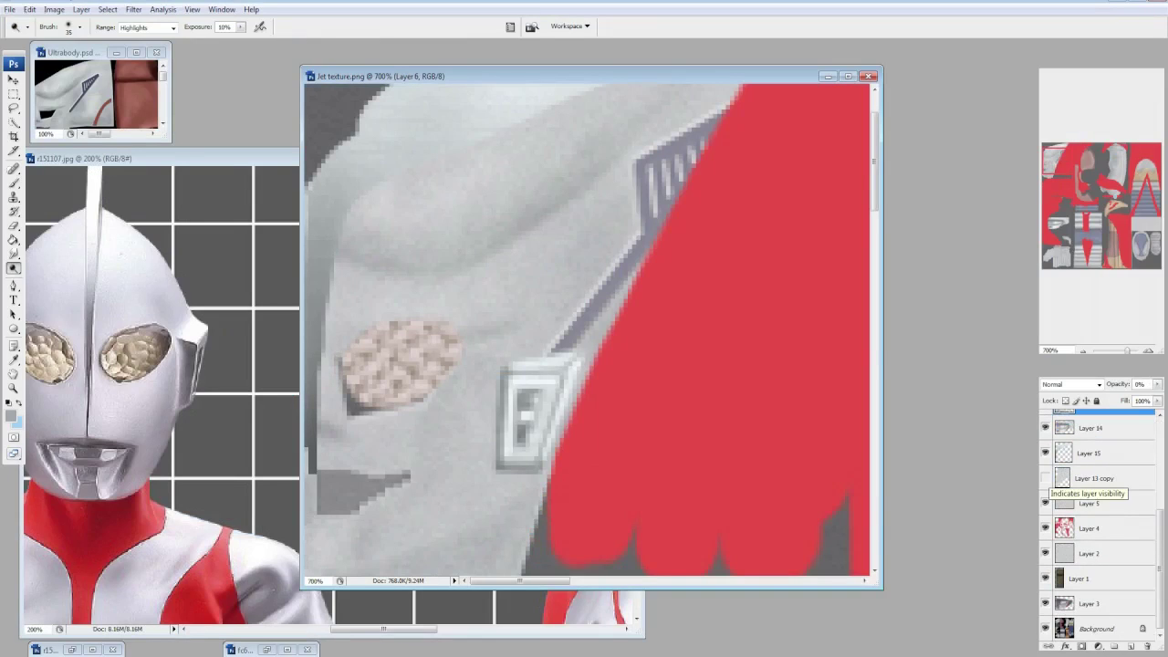
key("v")
key("ctrl+minus")
key("ctrl+minus")
key("ctrl+minus")
key("ctrl+minus")
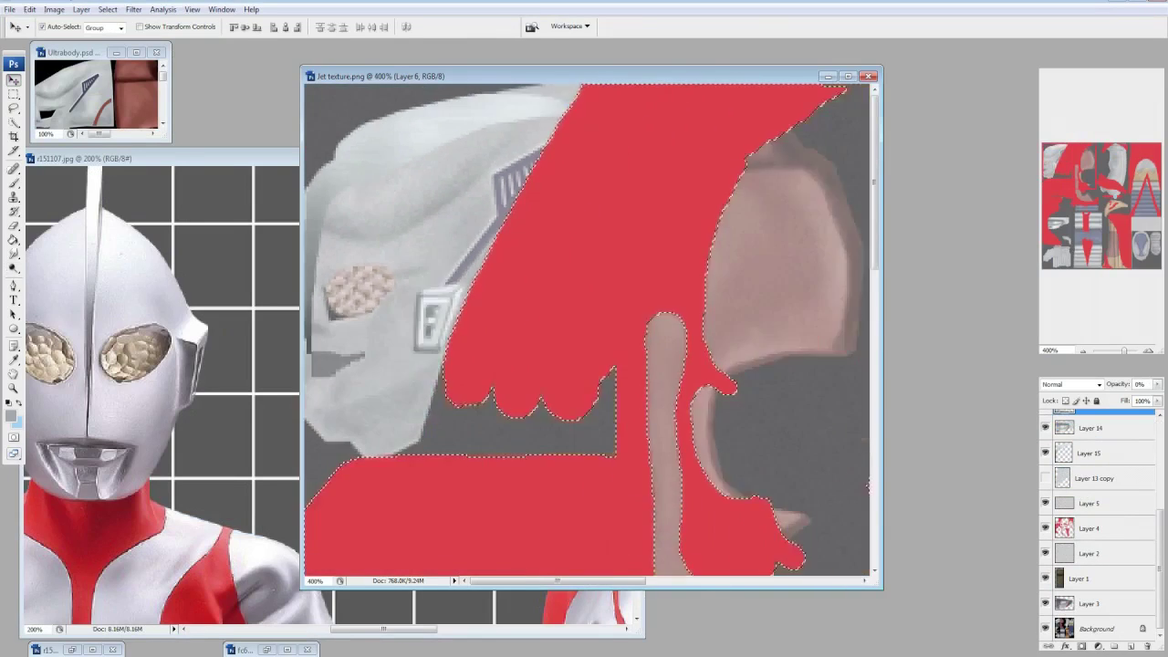
scroll(591, 329, "up", 2)
key("l")
key("ctrl+d")
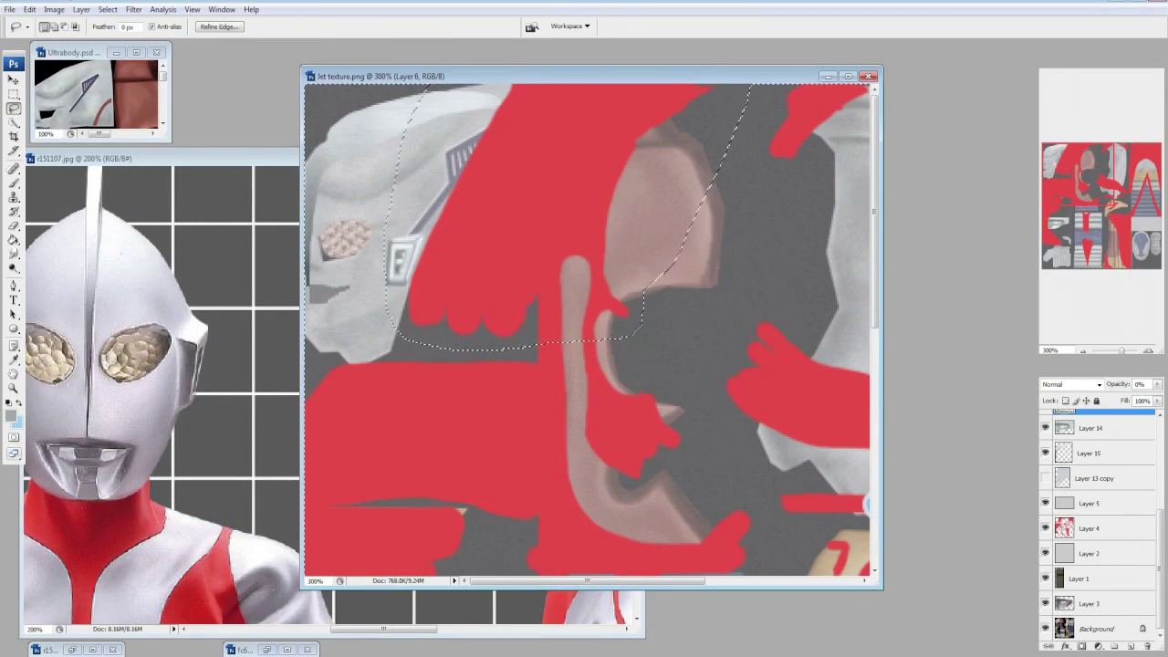
Clear the silver base over the red area behind the ear piece and show Layer 13 copy again.
key("ctrl+alt+z")
key("ctrl+alt+z")
key("ctrl+alt+z")
key("ctrl+alt+z")
key("ctrl+alt+z")
key("ctrl+shift+z")
key("ctrl+shift+z")
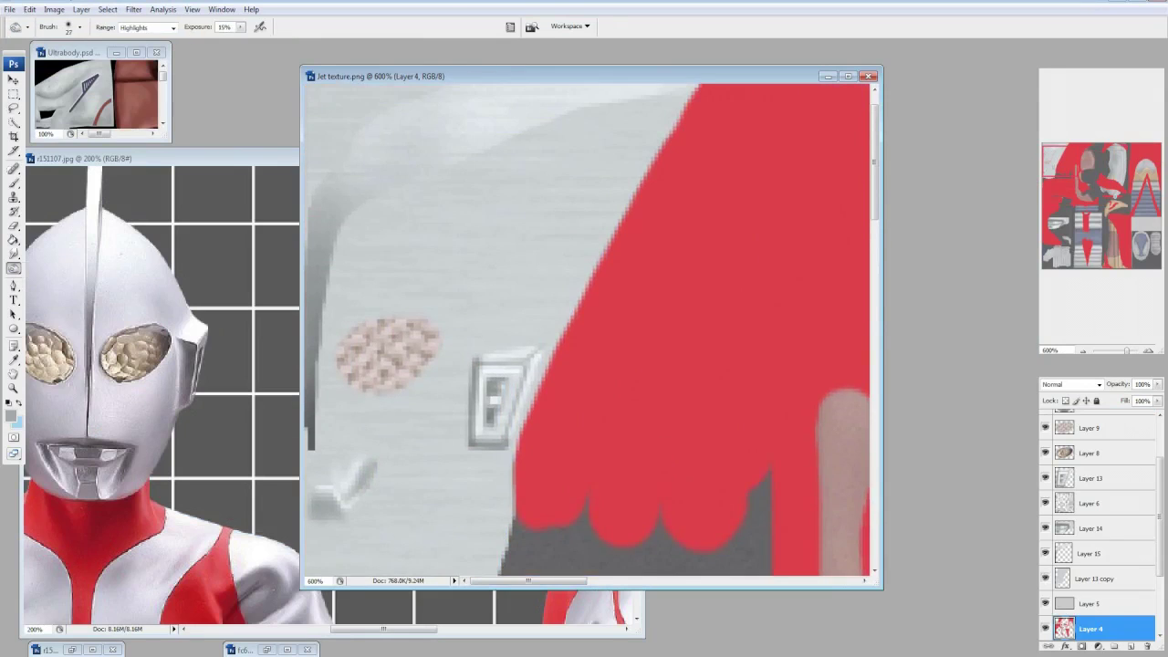
Erase the inner edge of Layer 15's center shading beside the eye with a 5-pixel eraser and check the head in MikuMikuMoving.
left_click(80, 27)
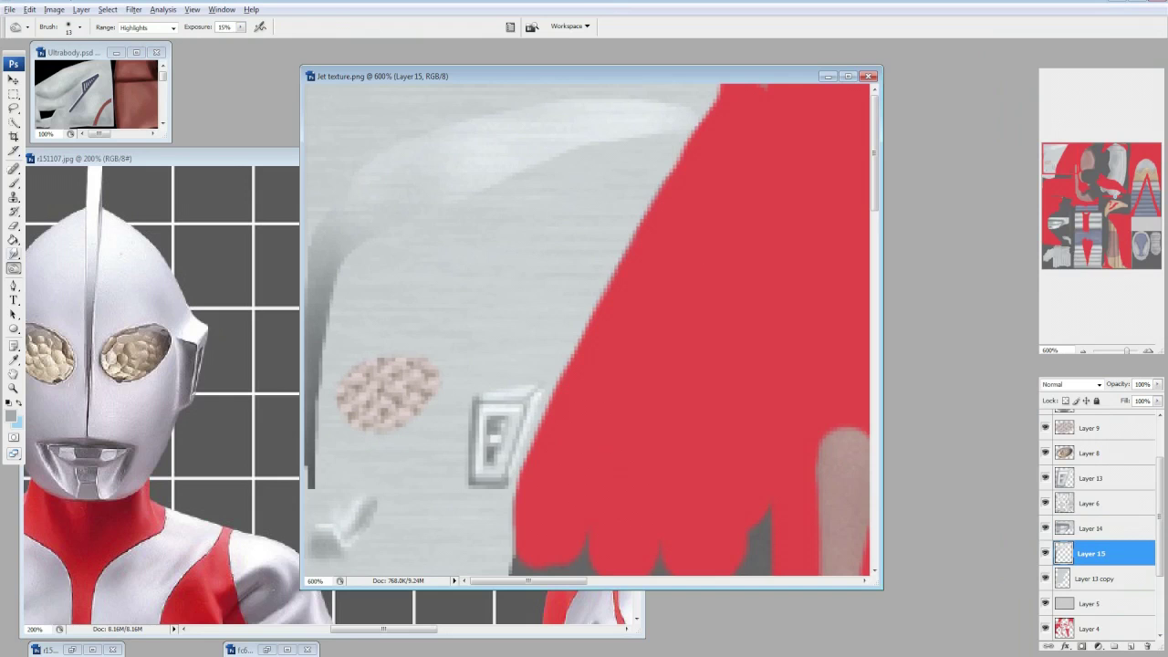
key("e")
key("Return")
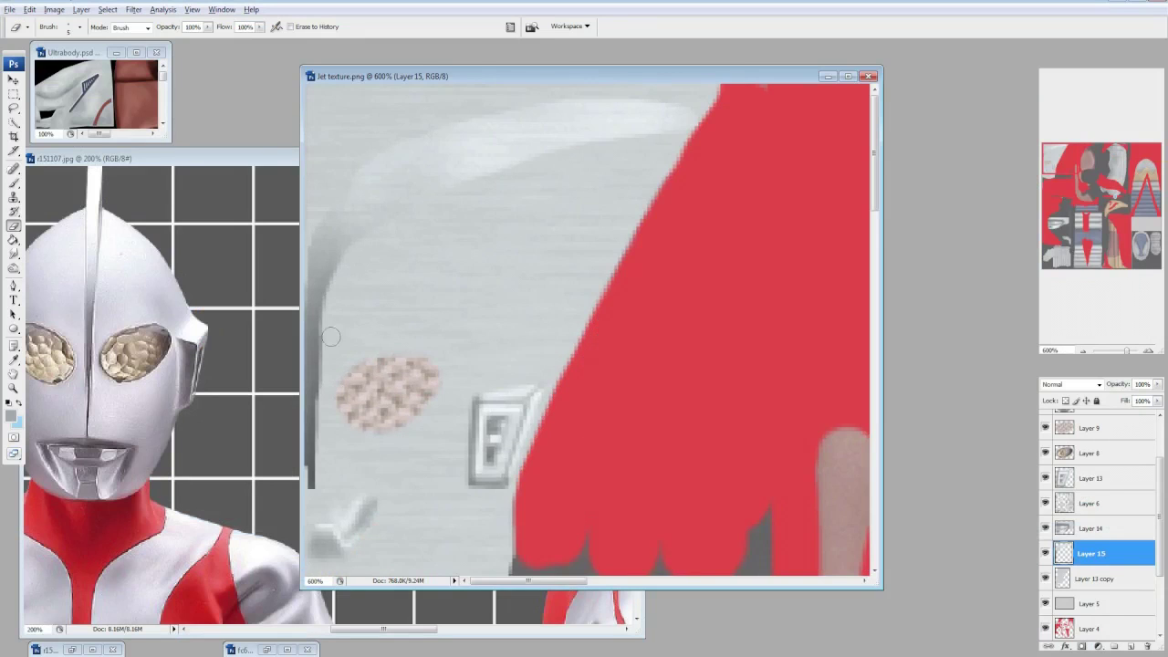
key("alt+Tab")
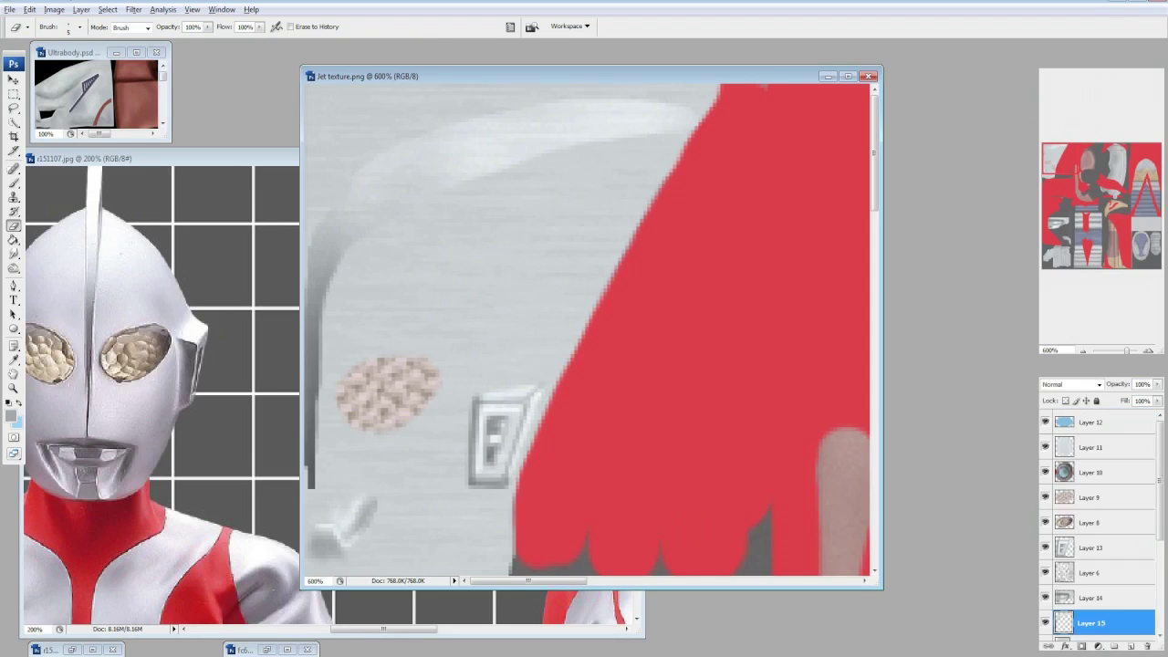
left_click_drag(325, 291, 335, 360)
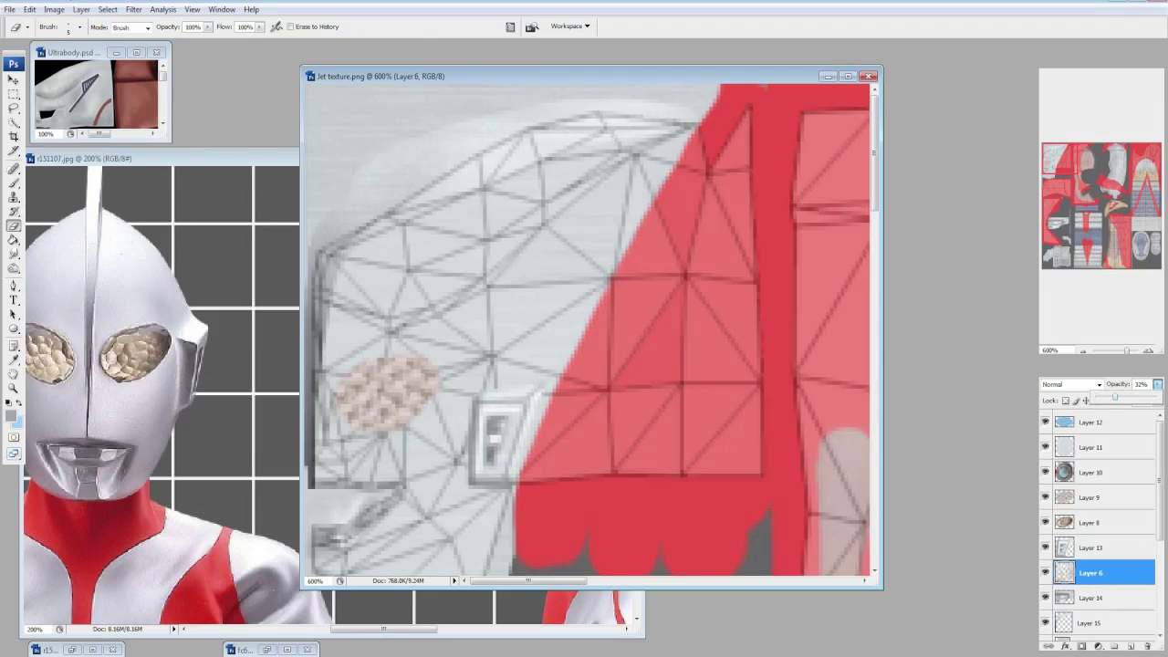
key("alt+Tab")
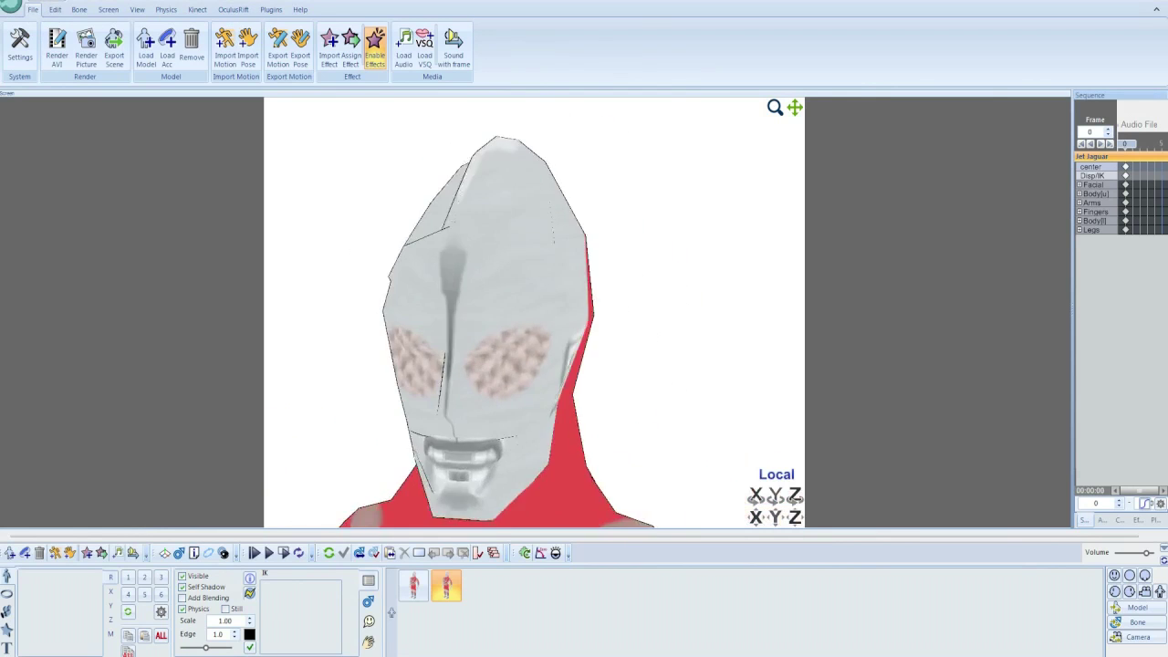
Refine Layer 15's center shading below the wireframe overlay and check the reloaded head in MikuMikuMoving.
key("alt+Tab")
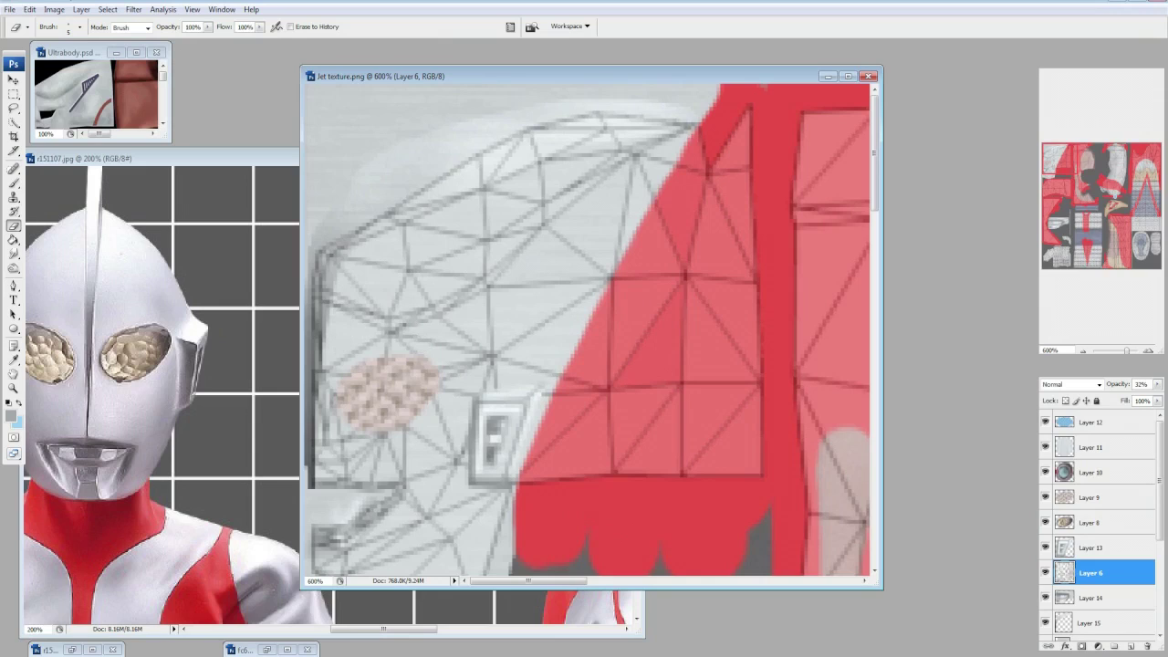
key("alt+bracketleft")
key("alt+bracketleft")
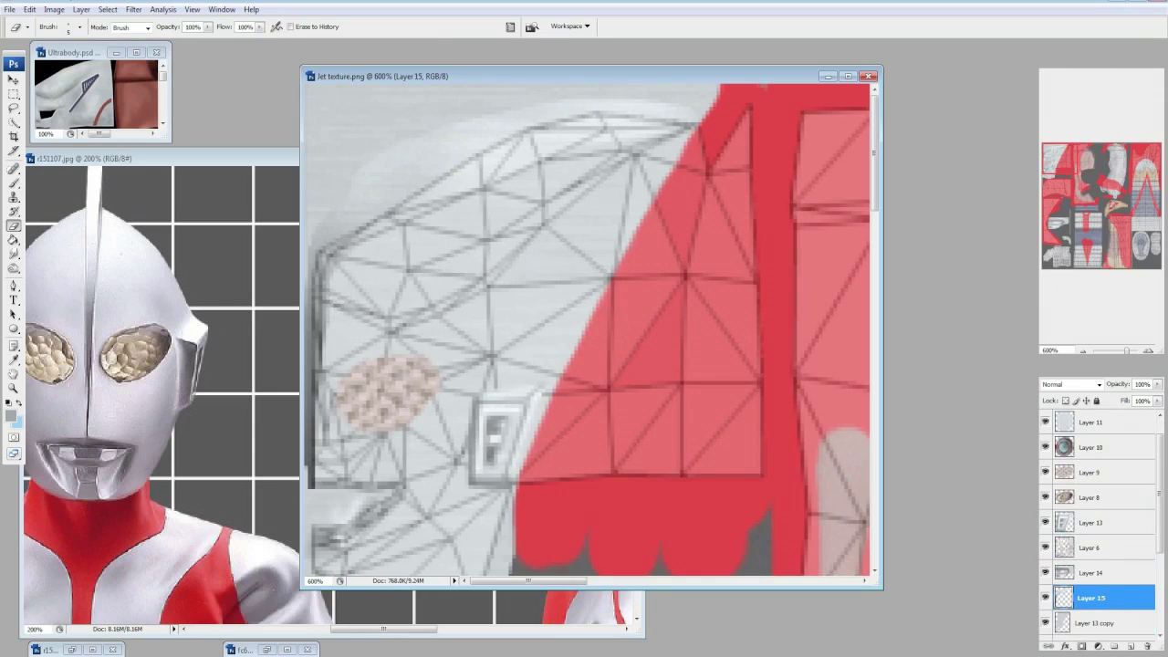
key("alt+Tab")
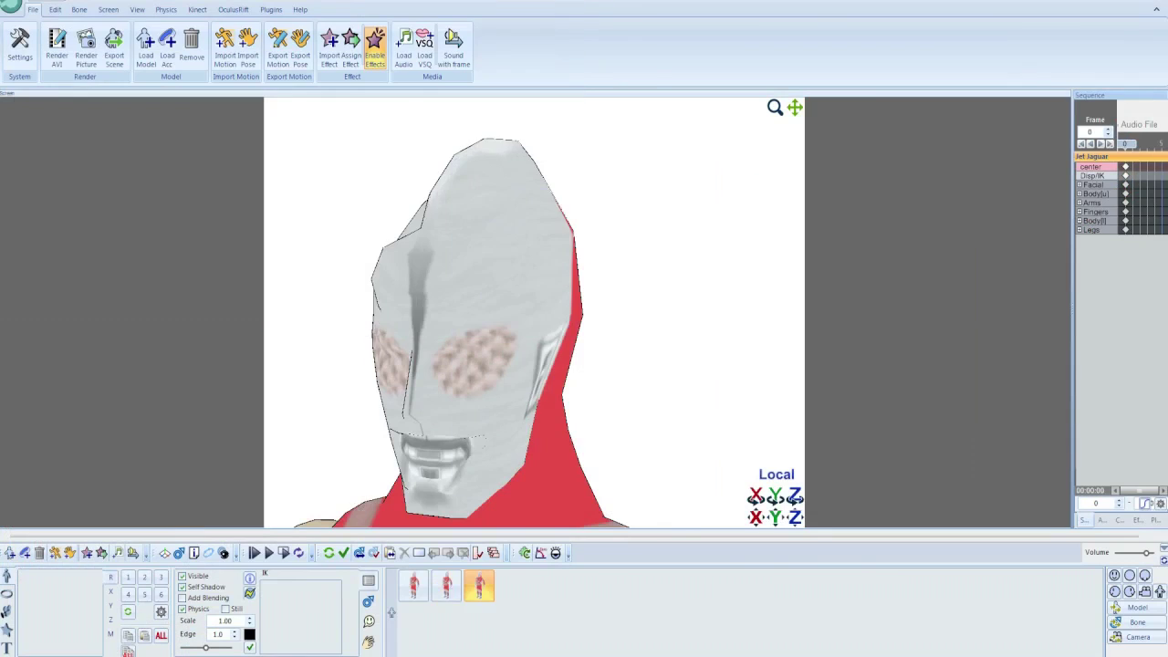
key("Return")
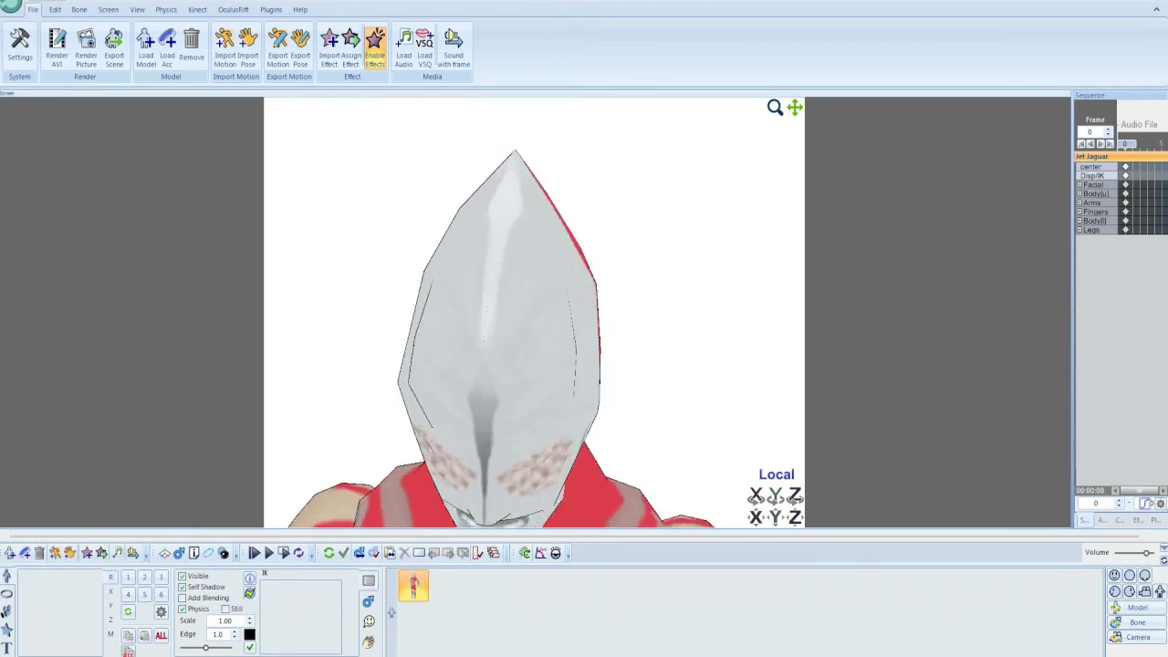
scroll(533, 310, "up", 3)
key("alt+Tab")
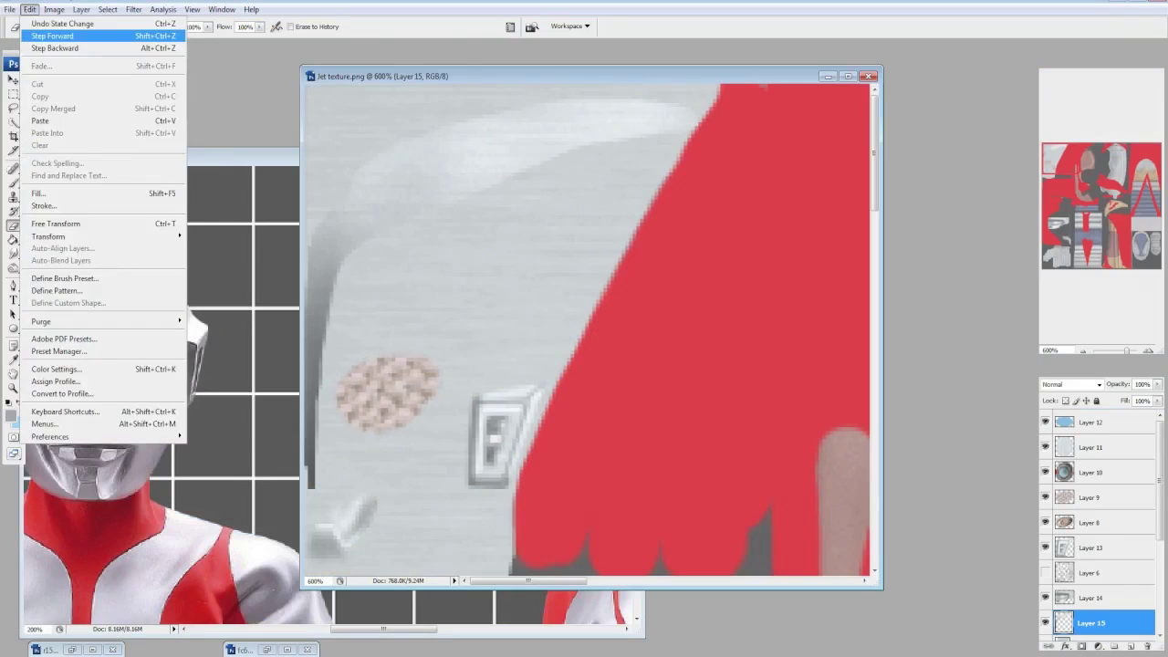
Save Jet texture.png and inspect the forehead shading on the model in MikuMikuMoving, then return to Photoshop.
key("ctrl+s")
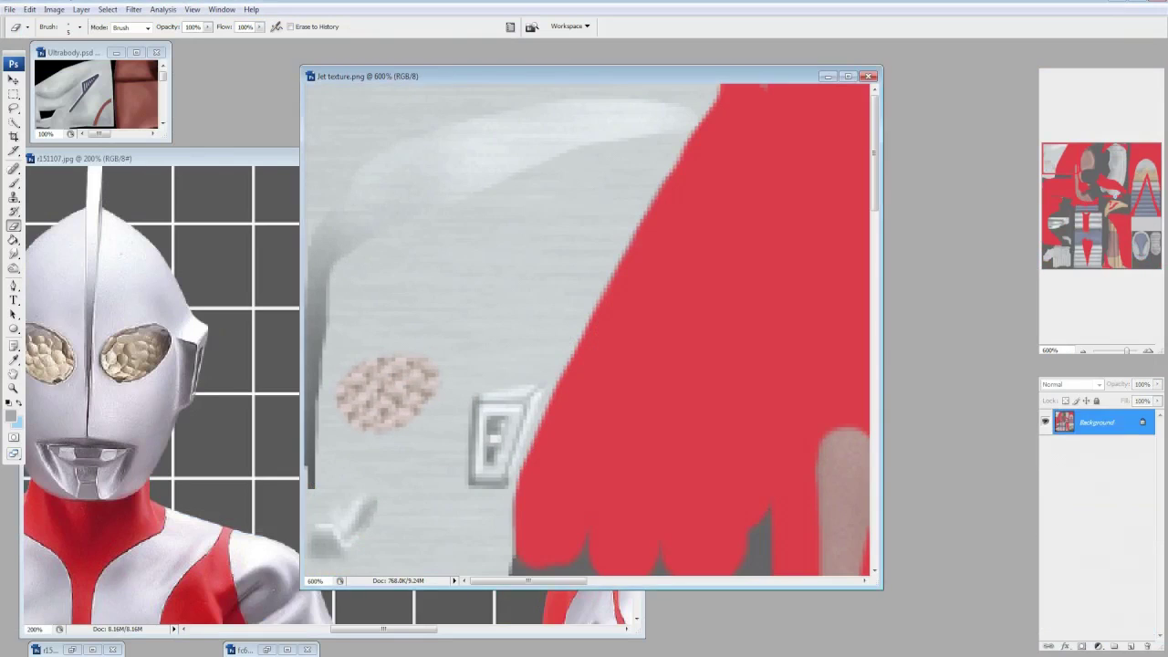
key("Return")
key("alt+Tab")
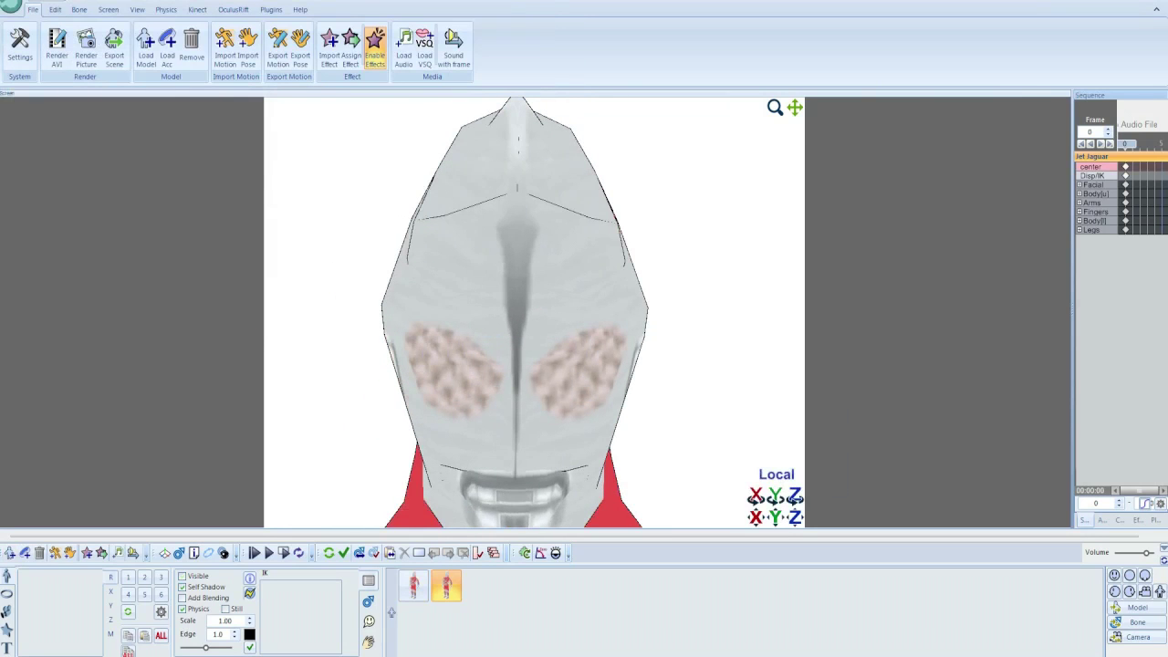
key("alt+Tab")
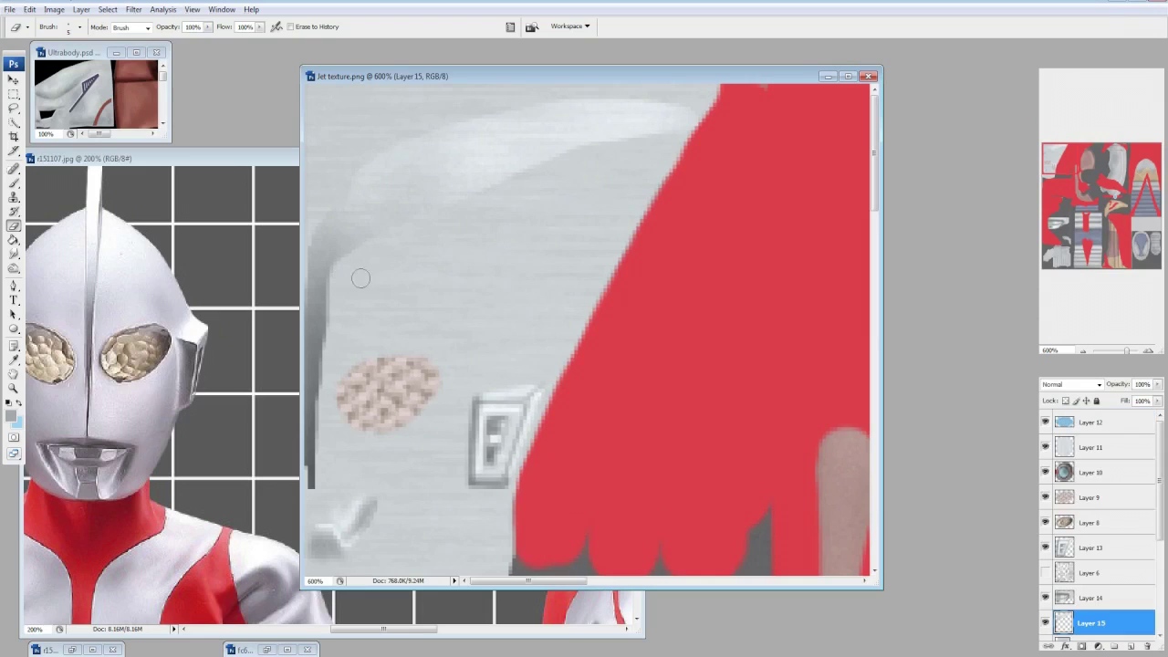
Save the texture again and reload the Jet Jaguar model in MikuMikuMoving to examine the head and upper body.
key("ctrl+s")
key("Return")
key("alt+Tab")
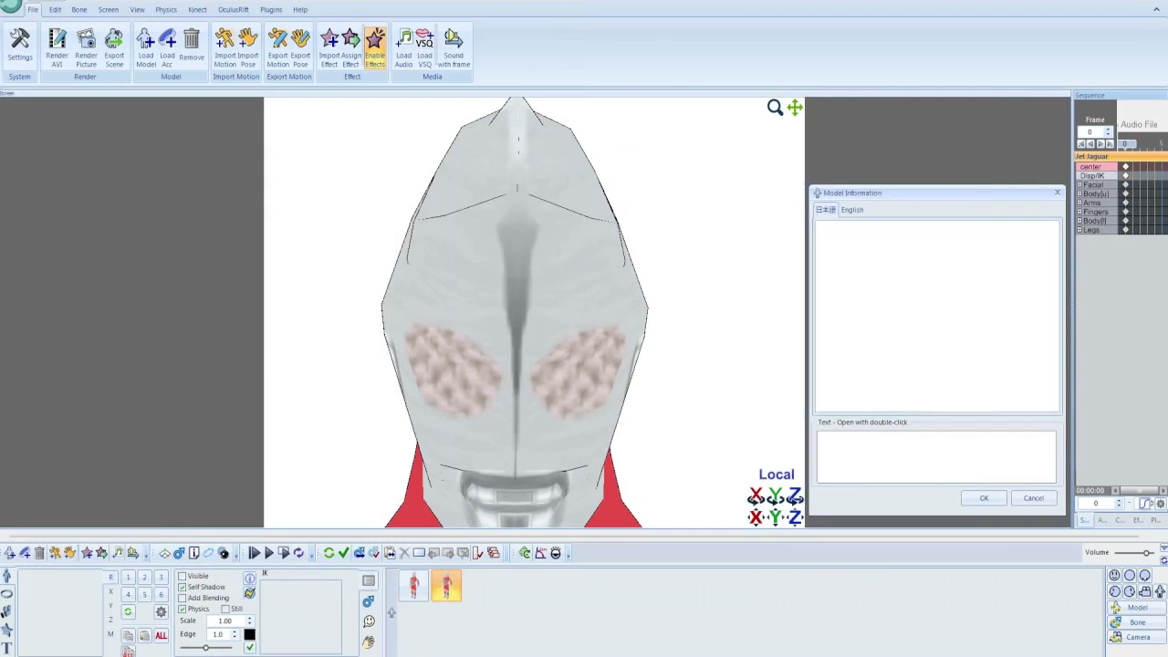
right_click(408, 581)
key("Escape")
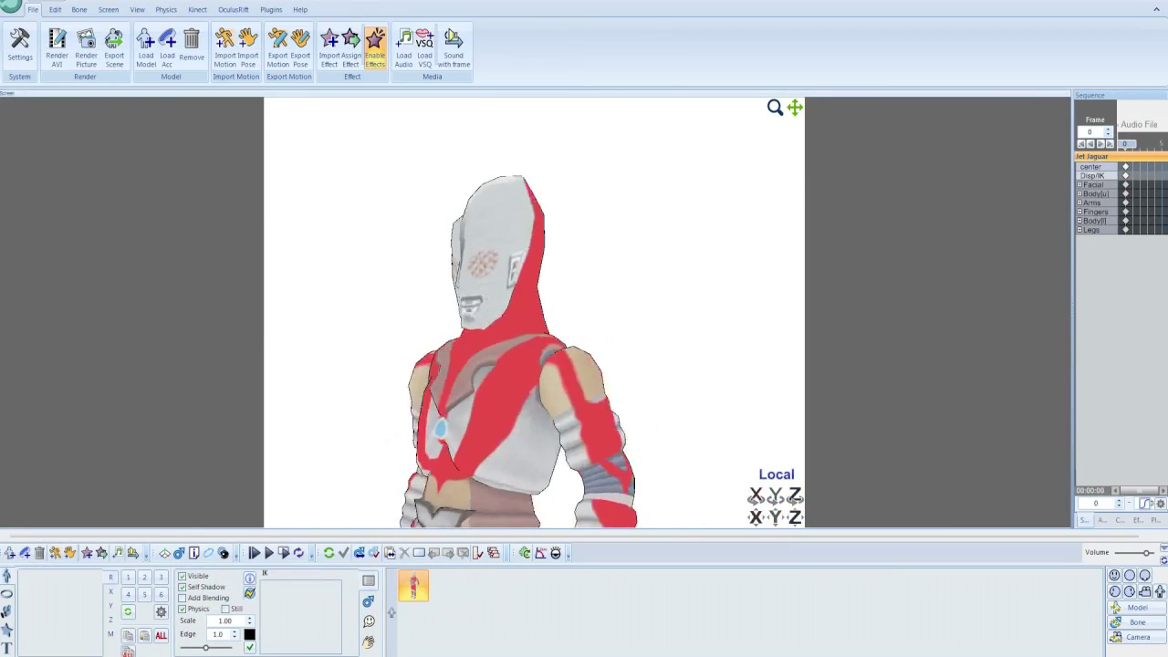
key("alt+Tab")
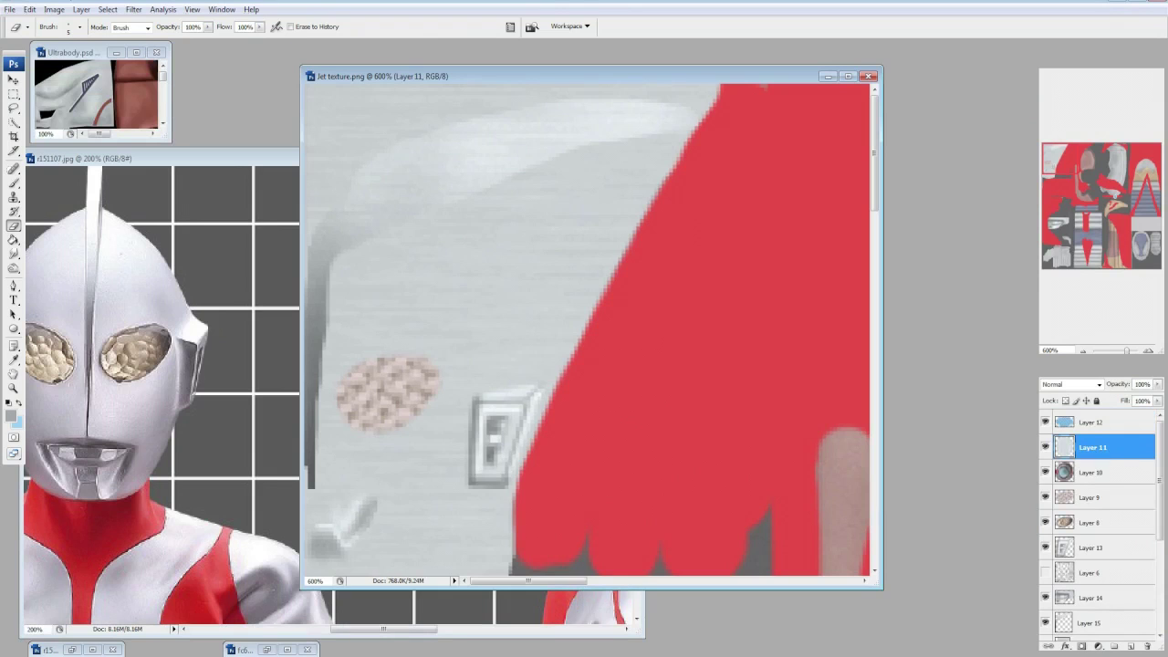
Restore the close-up Ultraman face reference and place the texture document beside it.
left_click(266, 649)
left_click_drag(410, 75, 482, 79)
scroll(614, 264, "down", 1)
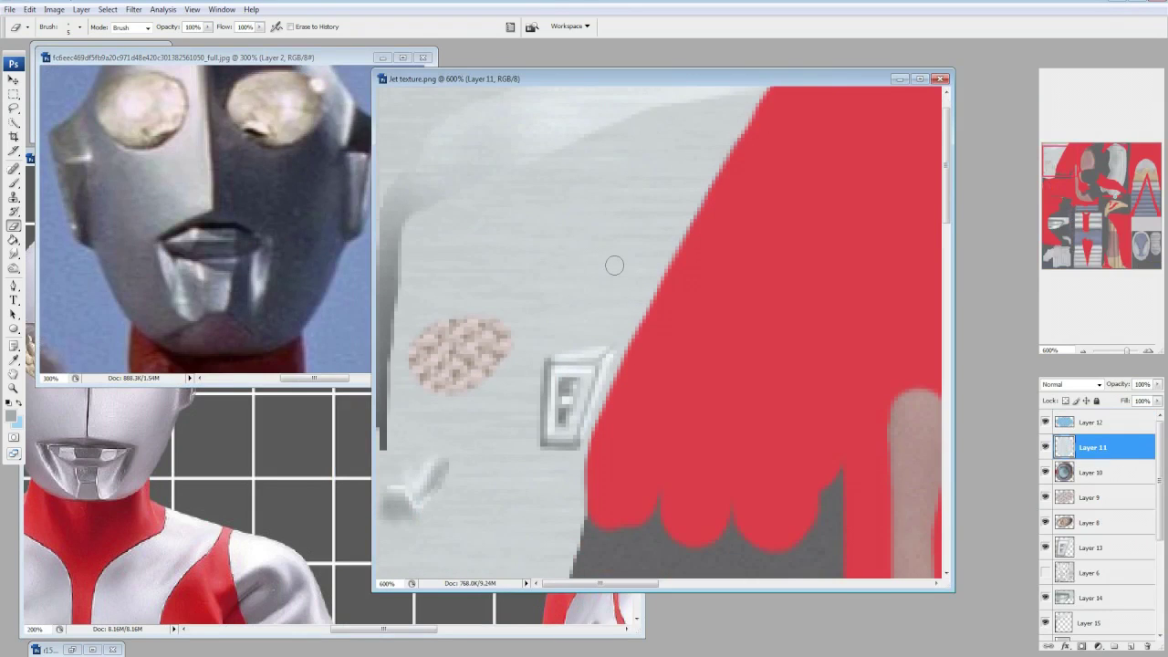
scroll(614, 264, "down", 1)
Try retouching the lower inner corner of the eye on Layer 9 at 30% exposure.
key("alt+bracketleft")
key("alt+bracketleft")
key("o")
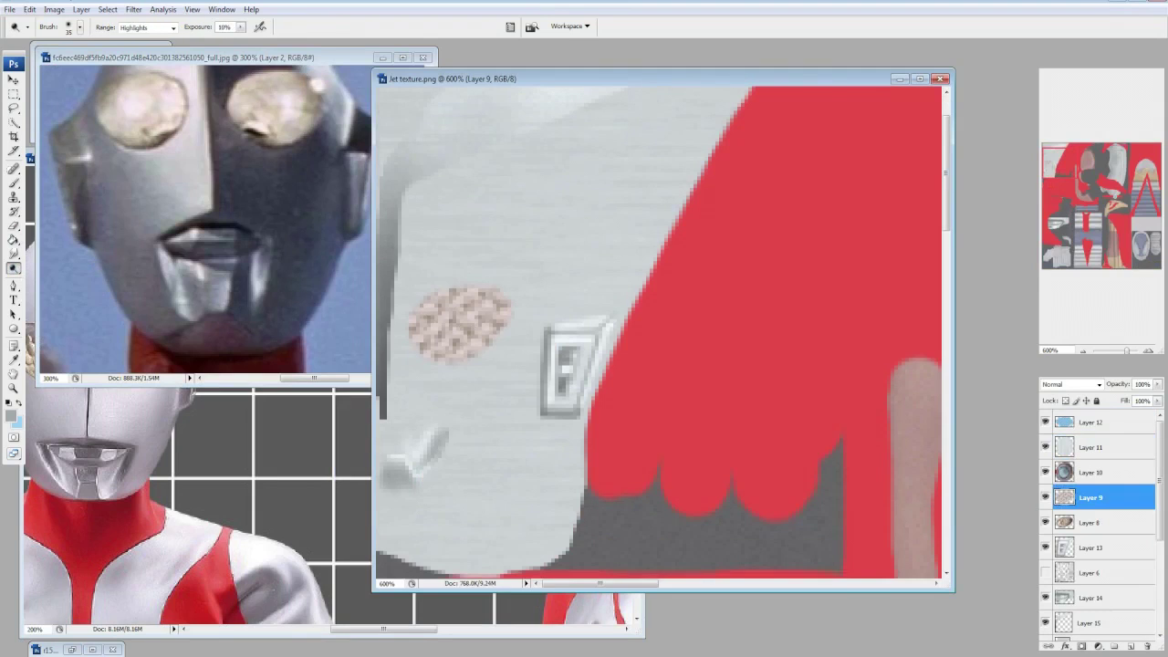
left_click(80, 26)
left_click(79, 26)
key("3")
left_click(80, 27)
left_click(42, 133)
left_click(429, 355)
Lasso the lower inner corner of the eye on Layer 9 and copy it to a new layer.
key("l")
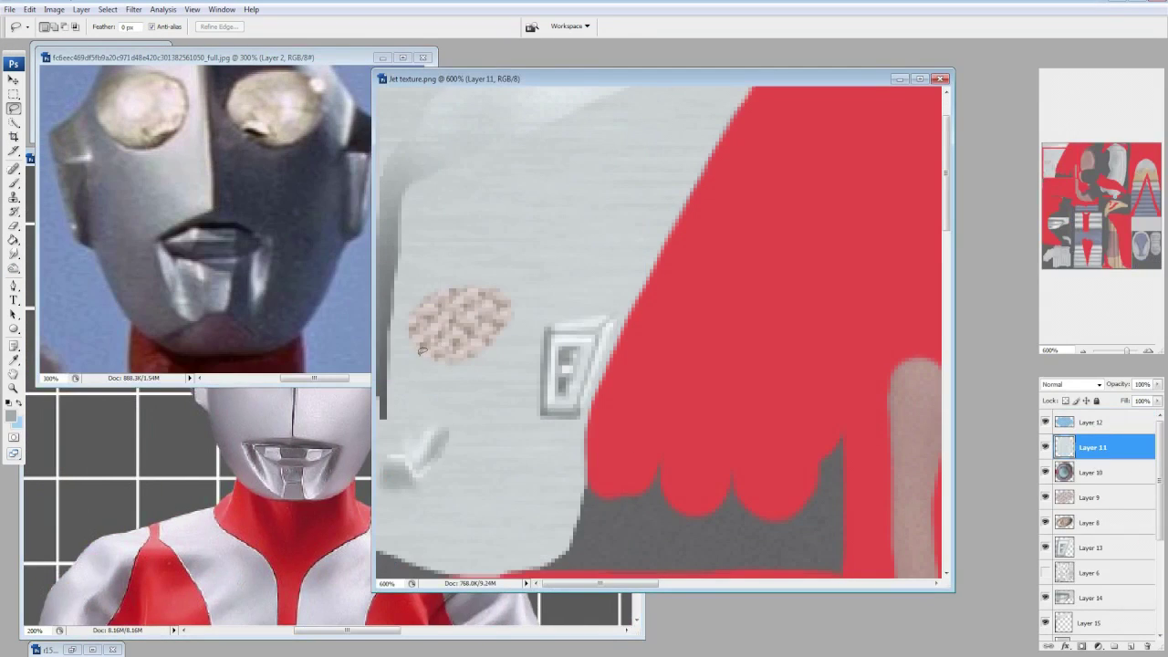
key("alt+bracketleft")
key("alt+bracketleft")
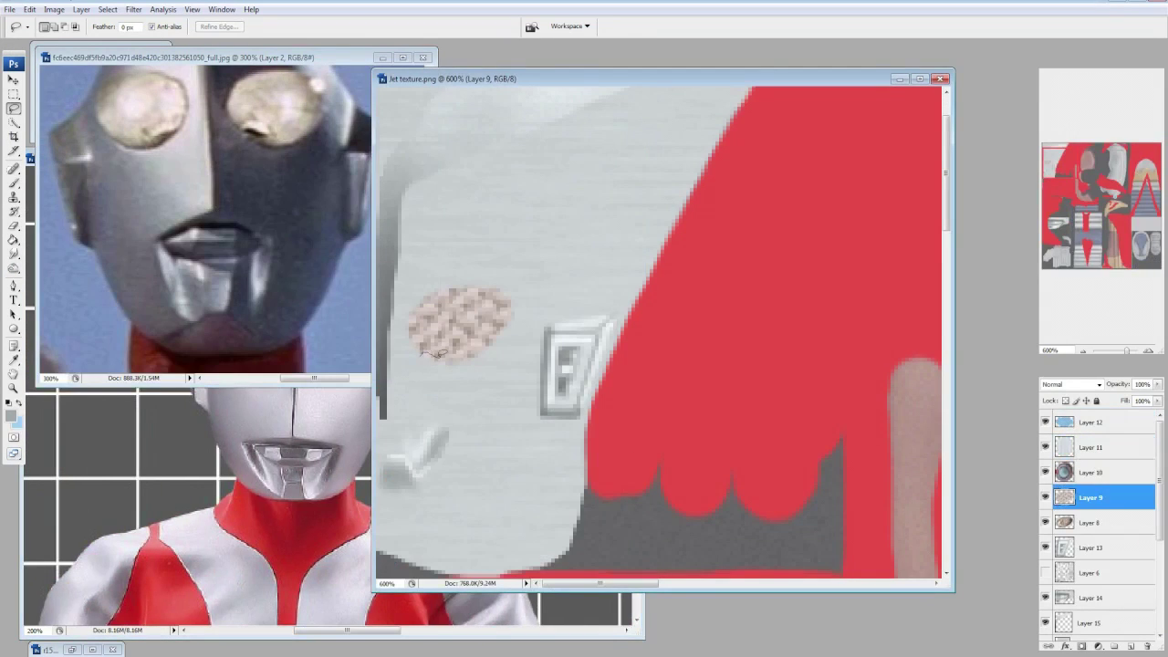
key("ctrl+j")
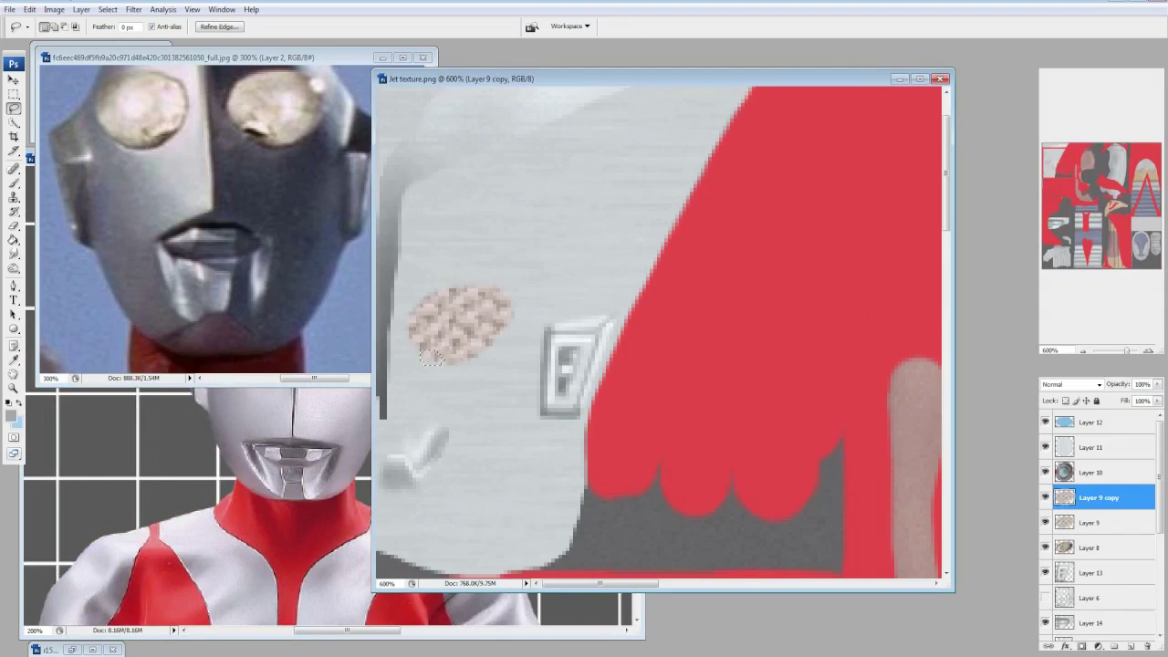
Burn the copied eye corner dark with a 19-pixel brush at 30% exposure.
left_click(14, 268)
left_click(64, 264)
left_click(80, 26)
left_click(79, 26)
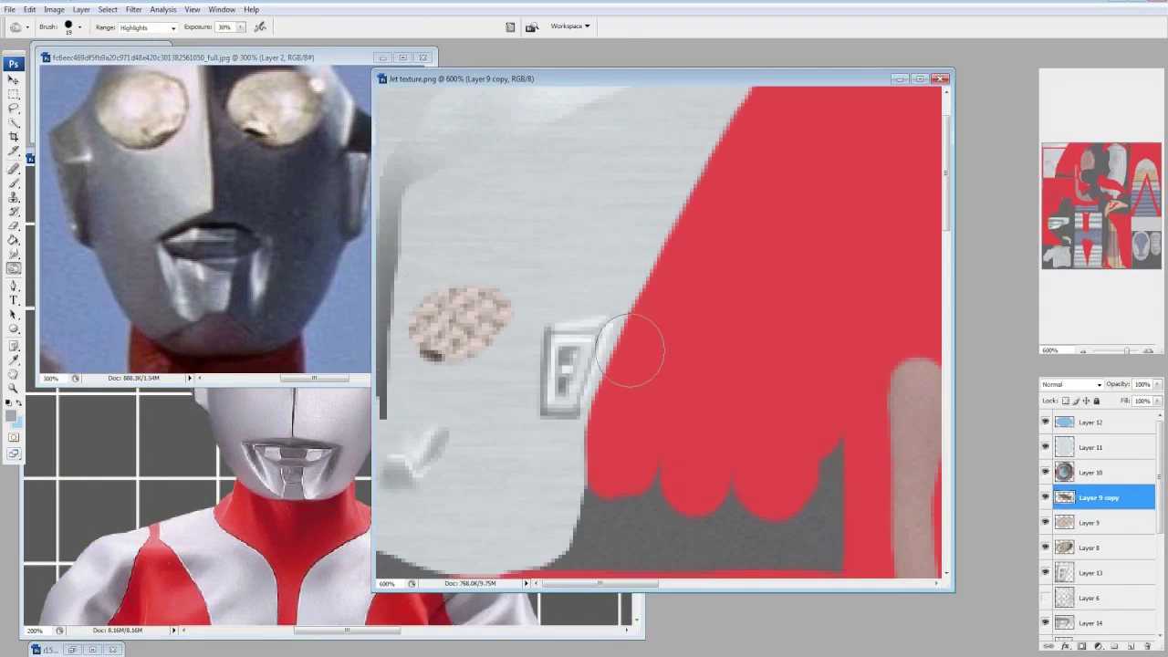
Dodge the textured surface of the eye on Layer 9 with a 9-pixel brush at 10% exposure.
left_click(61, 279)
left_click(79, 26)
key("1")
key("alt+bracketleft")
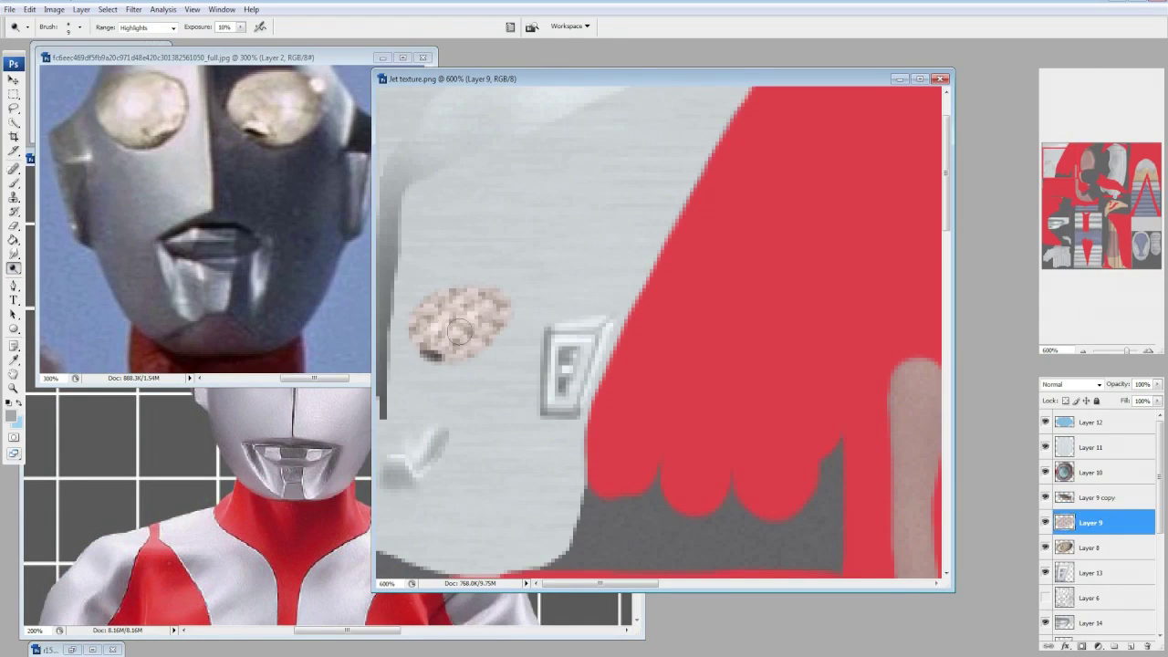
left_click_drag(484, 317, 475, 317)
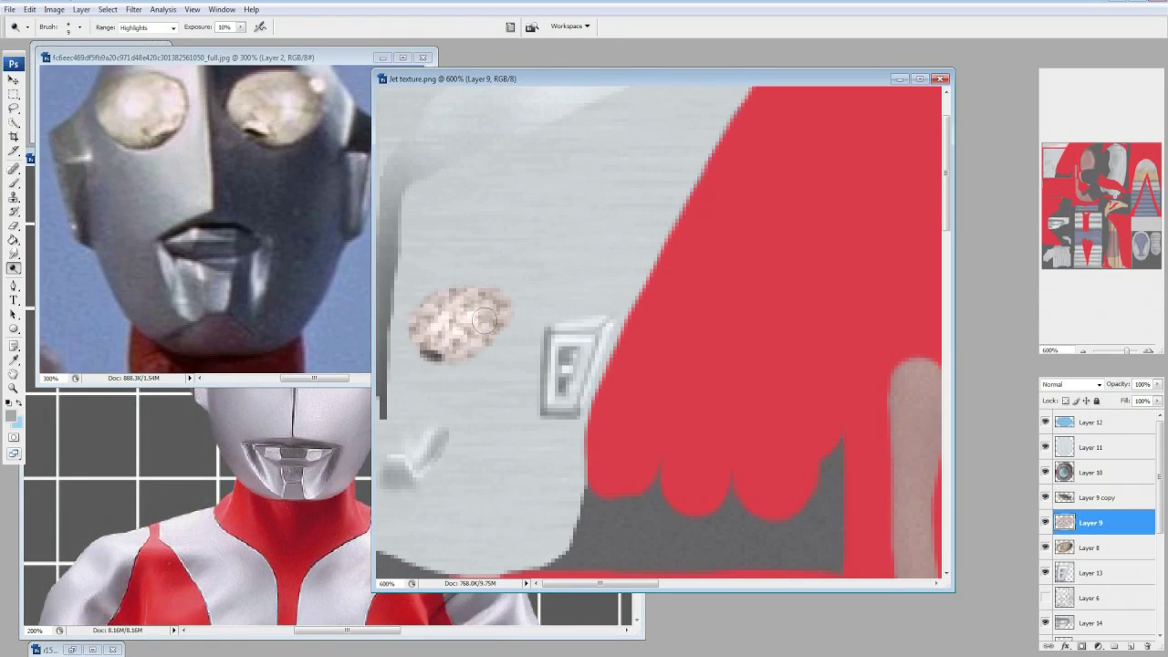
Add an Inner Glow to Layer 9 with colour #504a46, Normal blending, Precise technique and a 2-pixel size.
left_click(81, 9)
mouse_move(137, 78)
left_click(283, 134)
left_click(905, 378)
left_click(83, 234)
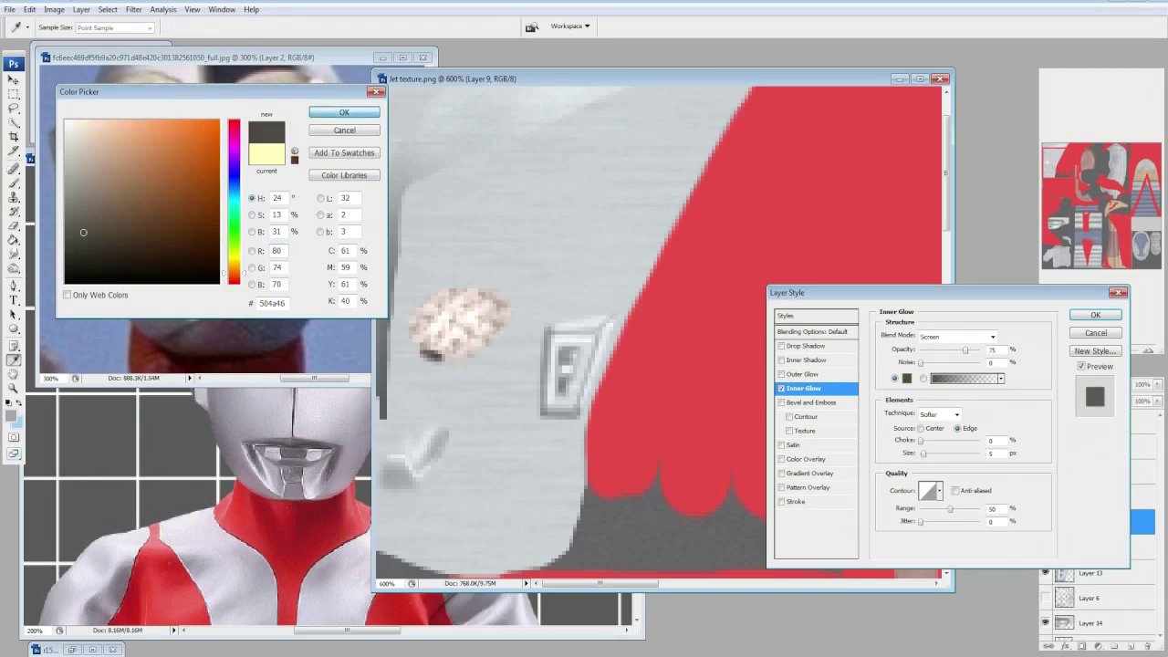
left_click(346, 115)
left_click(990, 452)
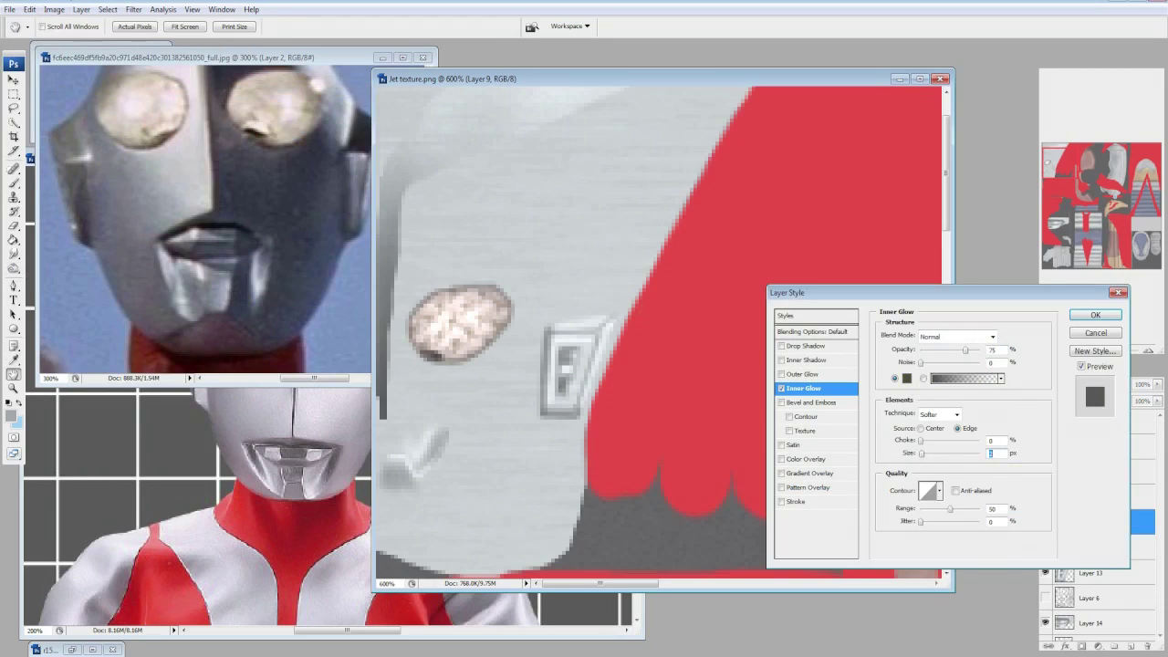
type("0")
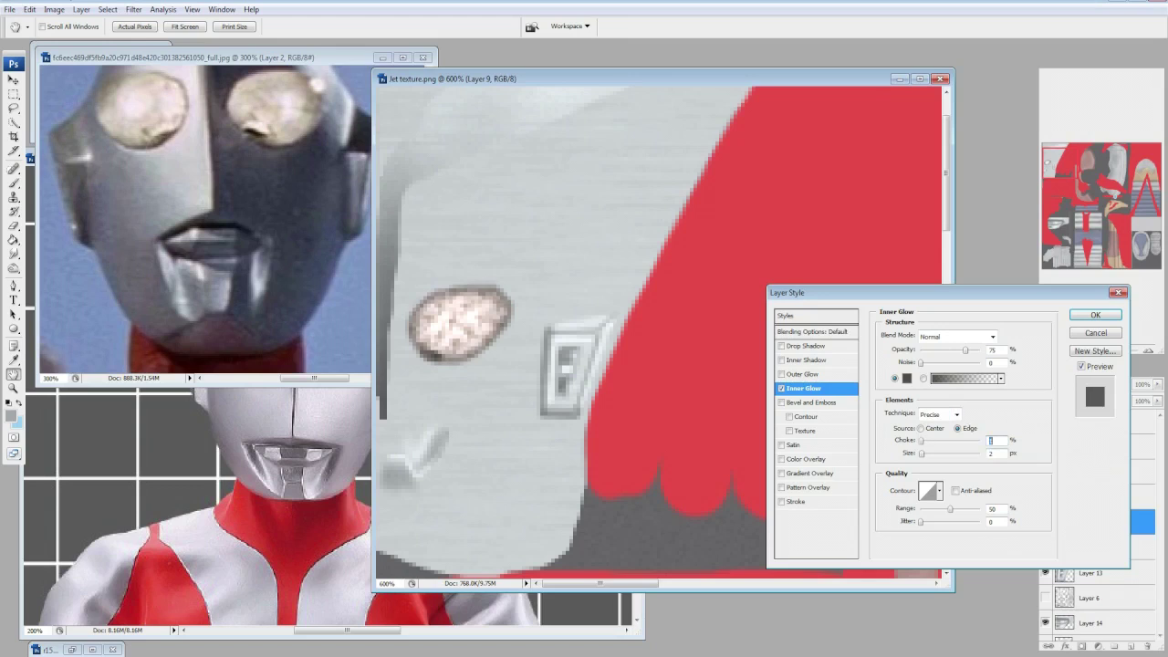
key("Return")
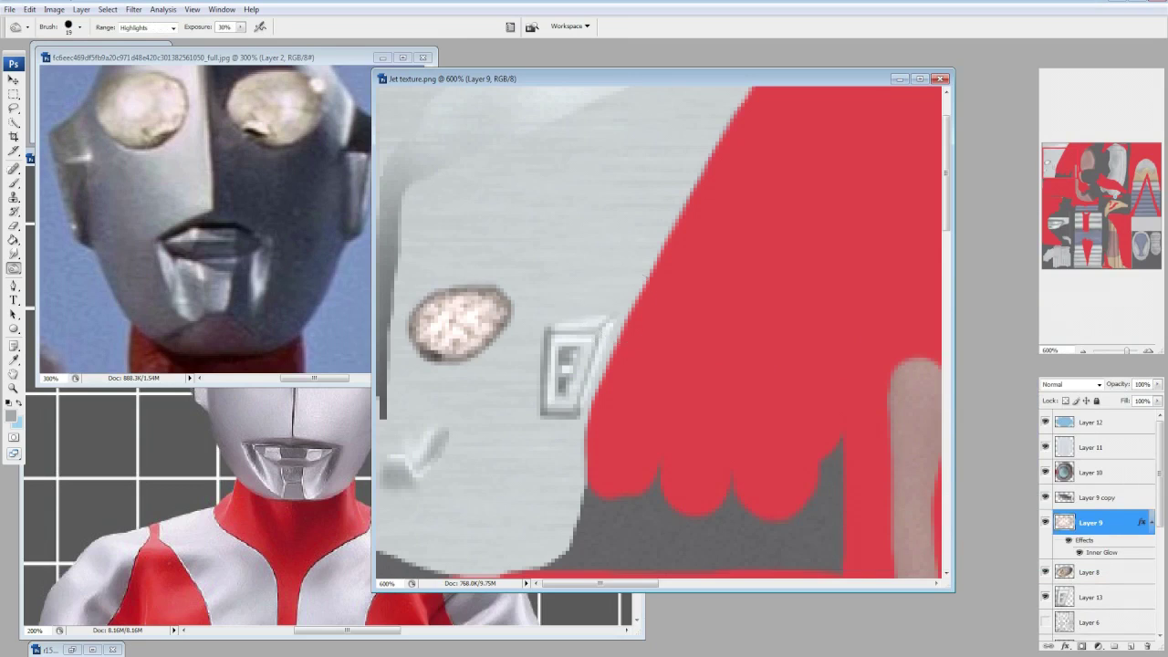
Burn the lower rim of the eye on Layer 9 with a 5-pixel brush at 30% exposure.
key("ctrl+z")
left_click(14, 268)
left_click(79, 27)
left_click(23, 153)
key("Return")
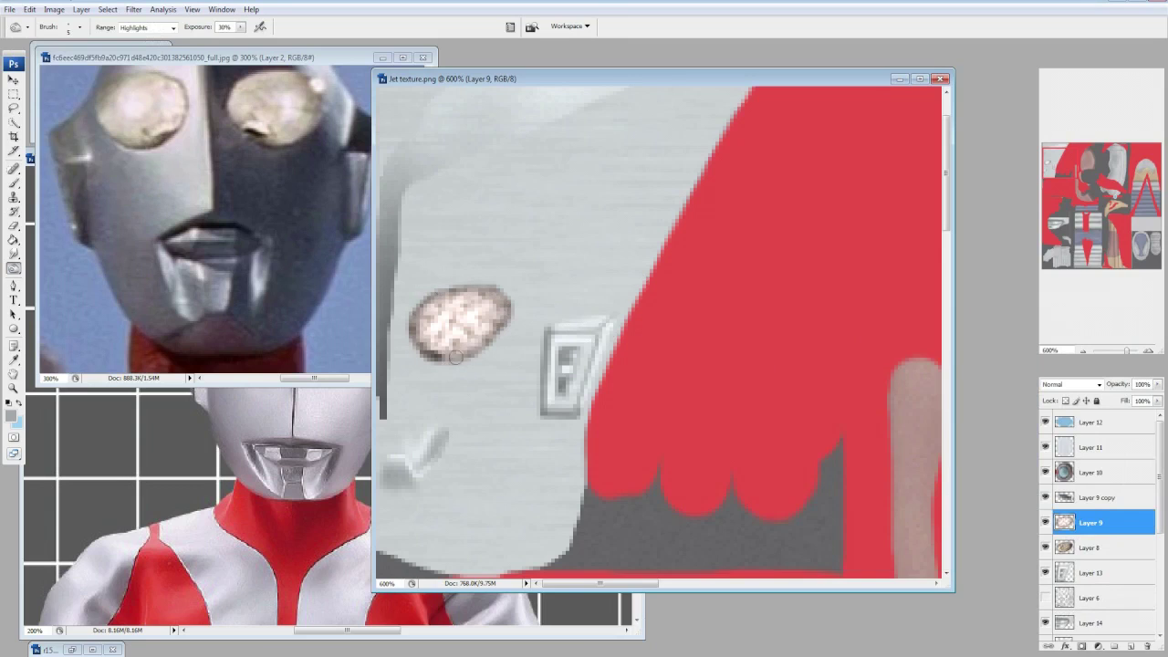
Shift the hue of the eye on Layer 9 by +27 toward yellow.
key("ctrl+u")
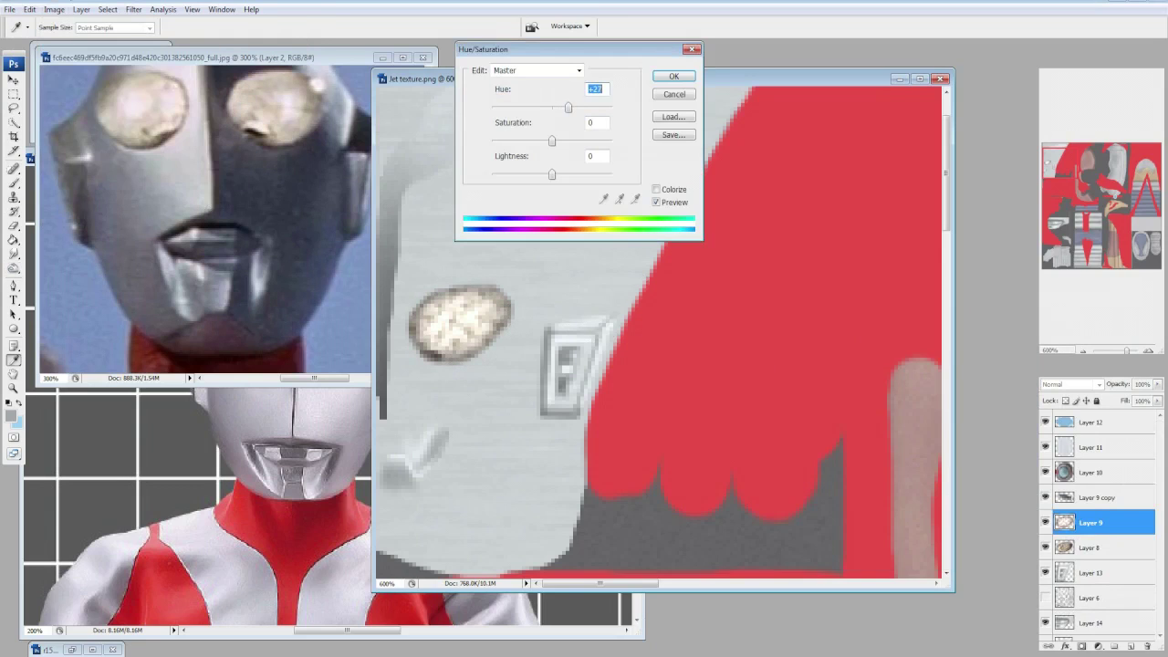
key("Return")
key("ctrl+w")
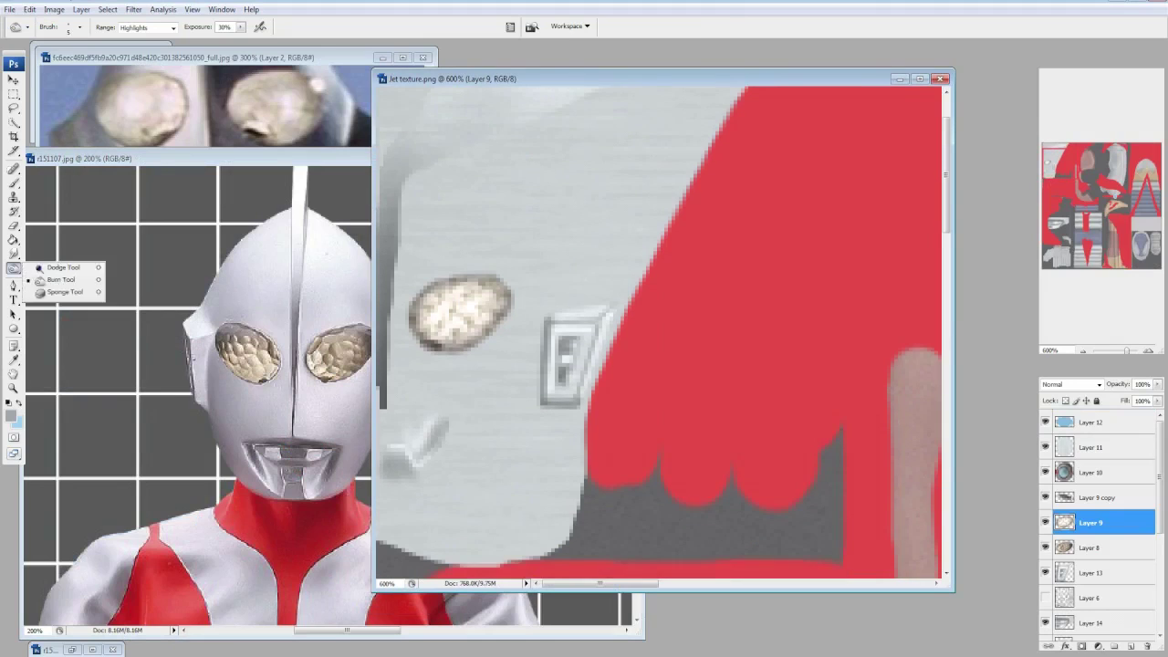
Dodge the eye's surface and burn its outer edge with a 13-pixel brush at 15% exposure.
left_click(64, 267)
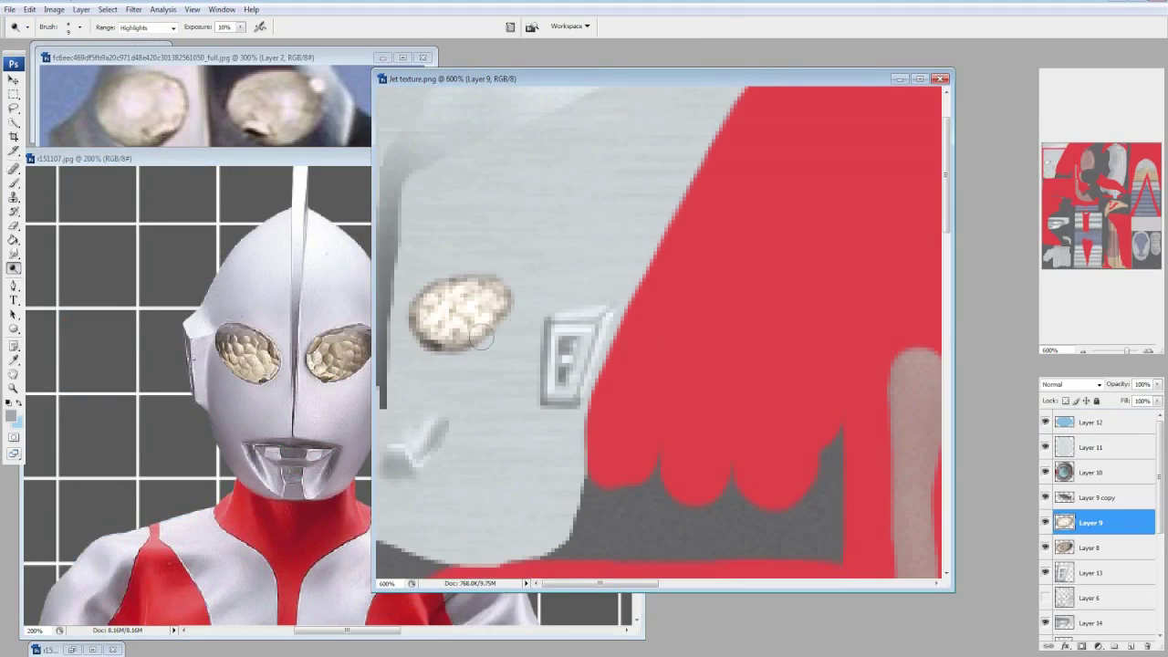
key("period")
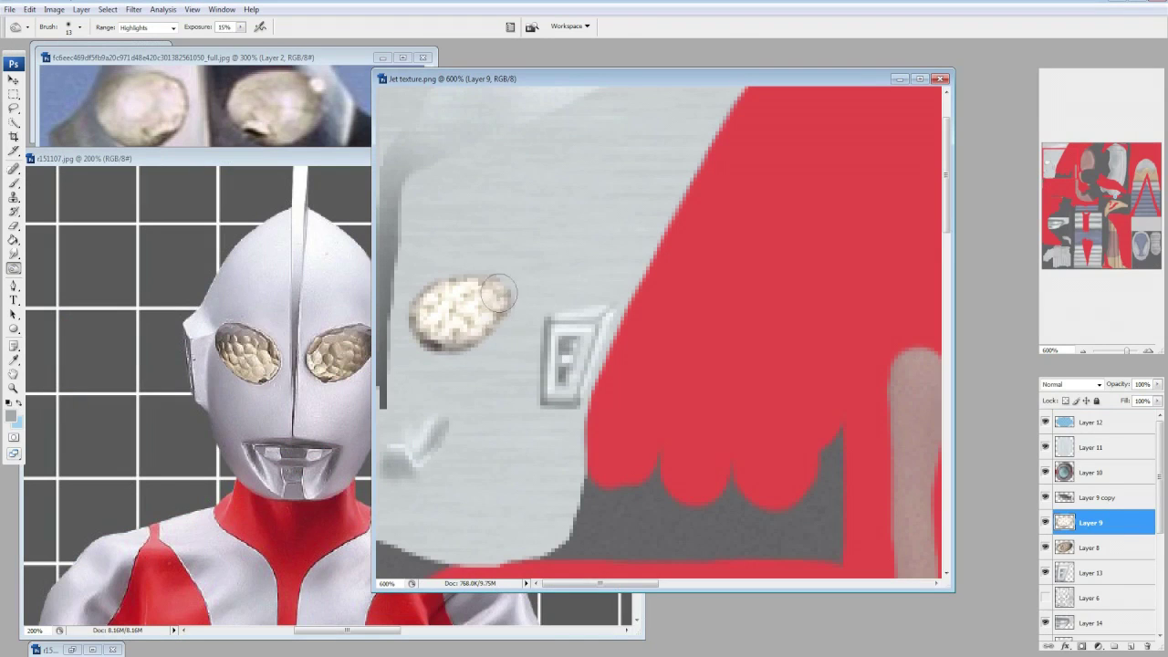
key("ctrl+s")
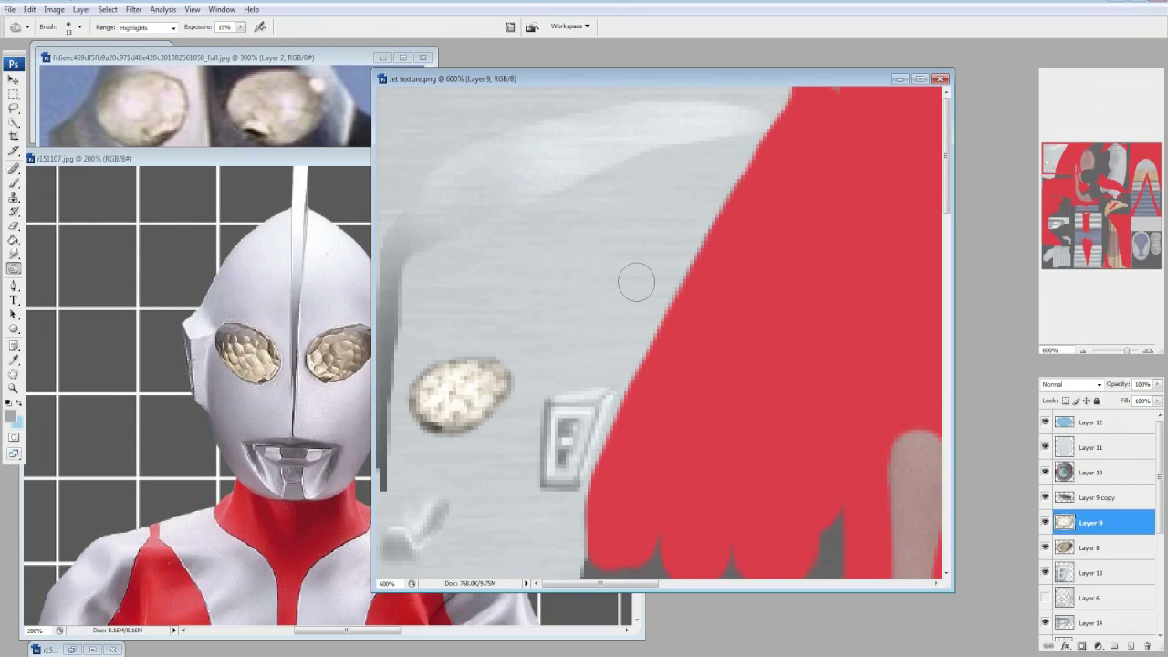
Lasso the band along the lower edge of the head highlight and copy it from Layer 13 copy to a new layer.
left_click(30, 9)
left_click(52, 35)
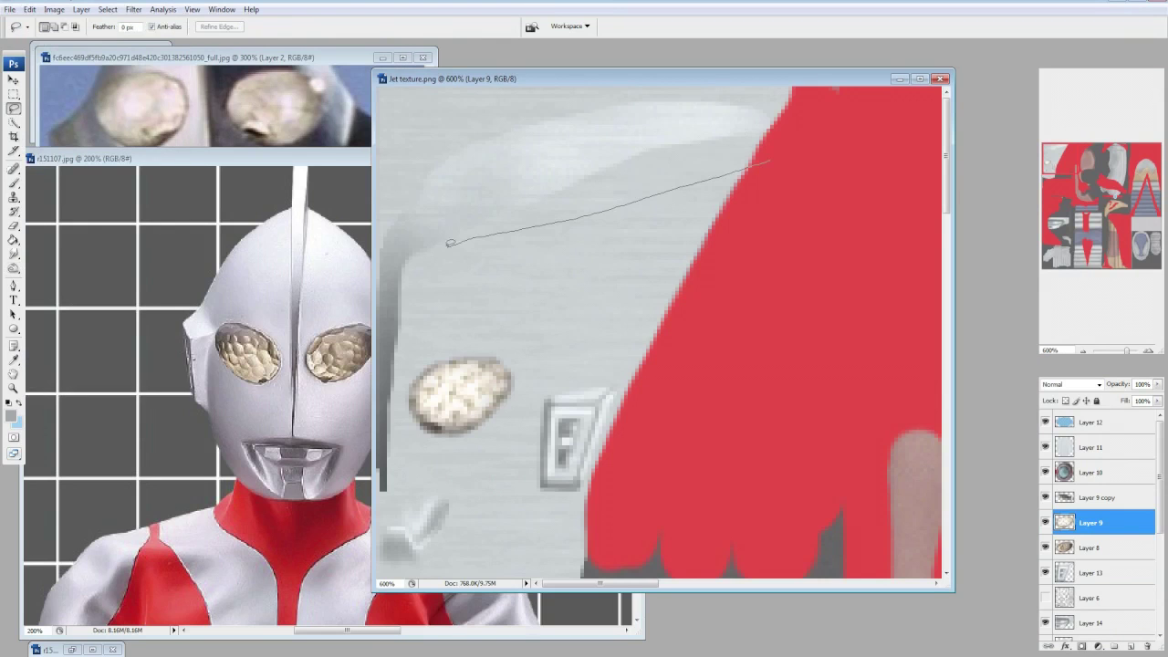
key("ctrl+shift+z")
key("ctrl+shift+z")
key("ctrl+shift+z")
key("ctrl+shift+z")
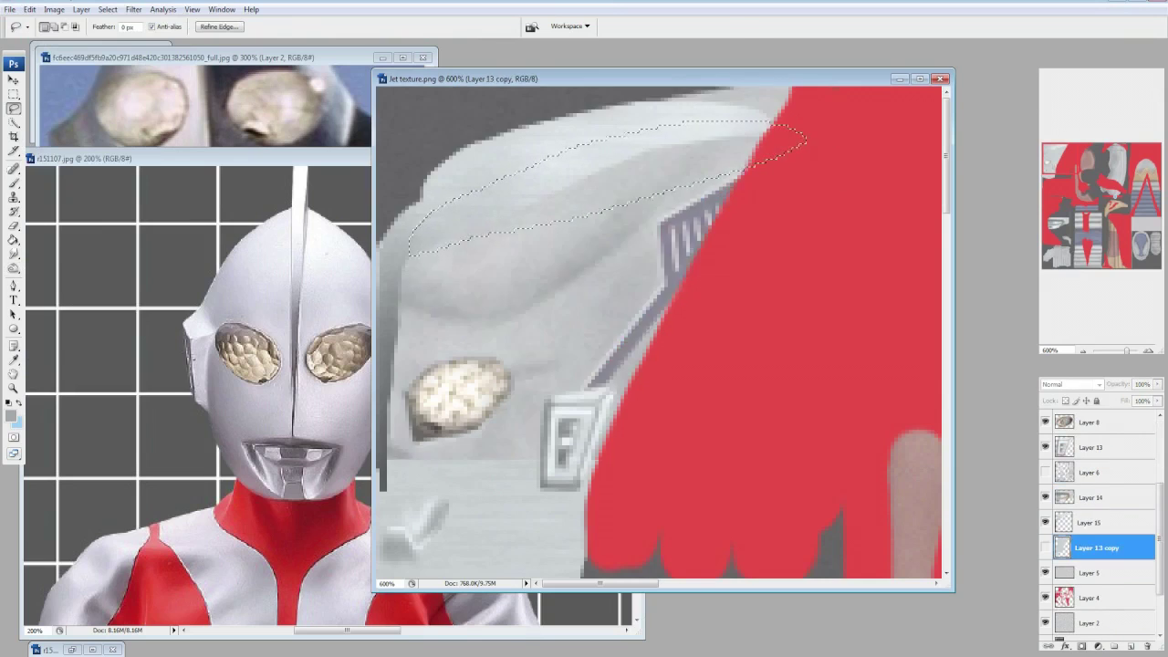
key("Return")
key("ctrl+shift+i")
Dodge the copied highlight band on the head with a 27-pixel brush at 10% exposure.
left_click(76, 26)
left_click(100, 129)
key("Return")
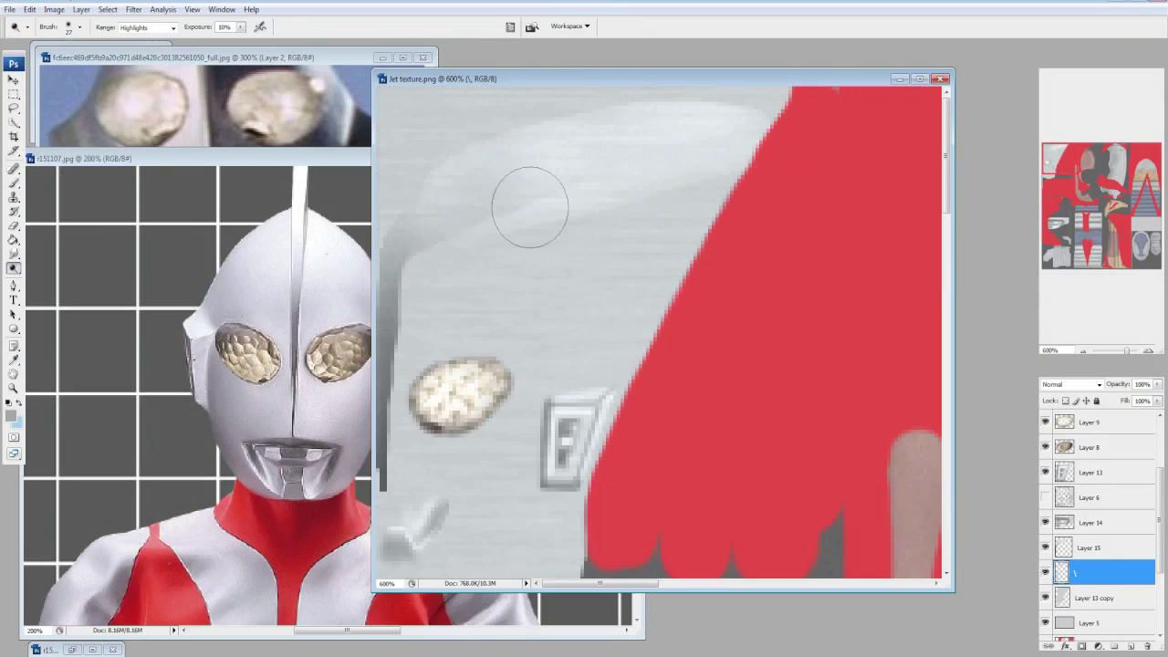
Soften the copied highlight band with 27- and 19-pixel erasers and dodge its lower edge again at 10% exposure.
left_click(61, 279)
key("bracketright")
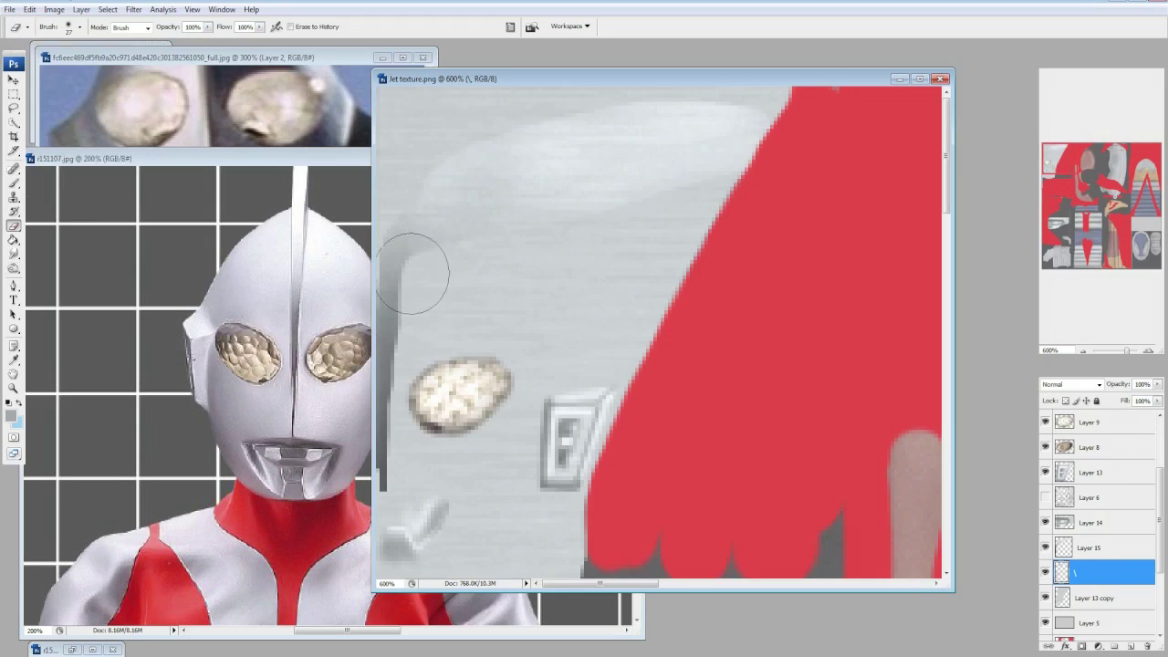
key("bracketleft")
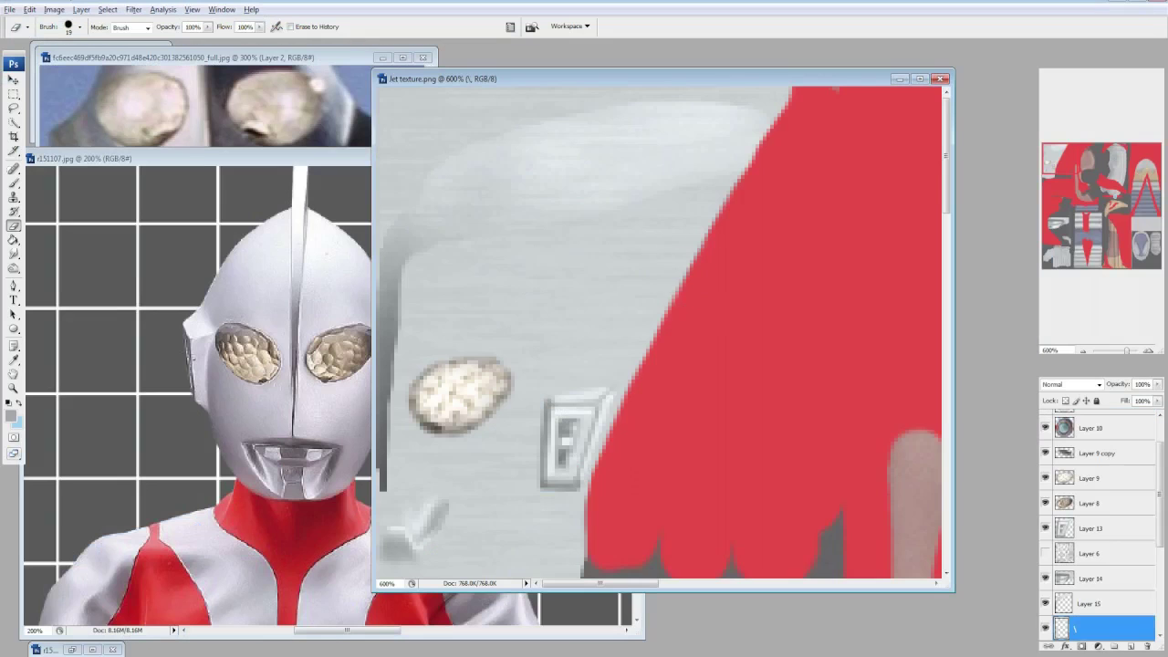
left_click_drag(13, 267, 55, 264)
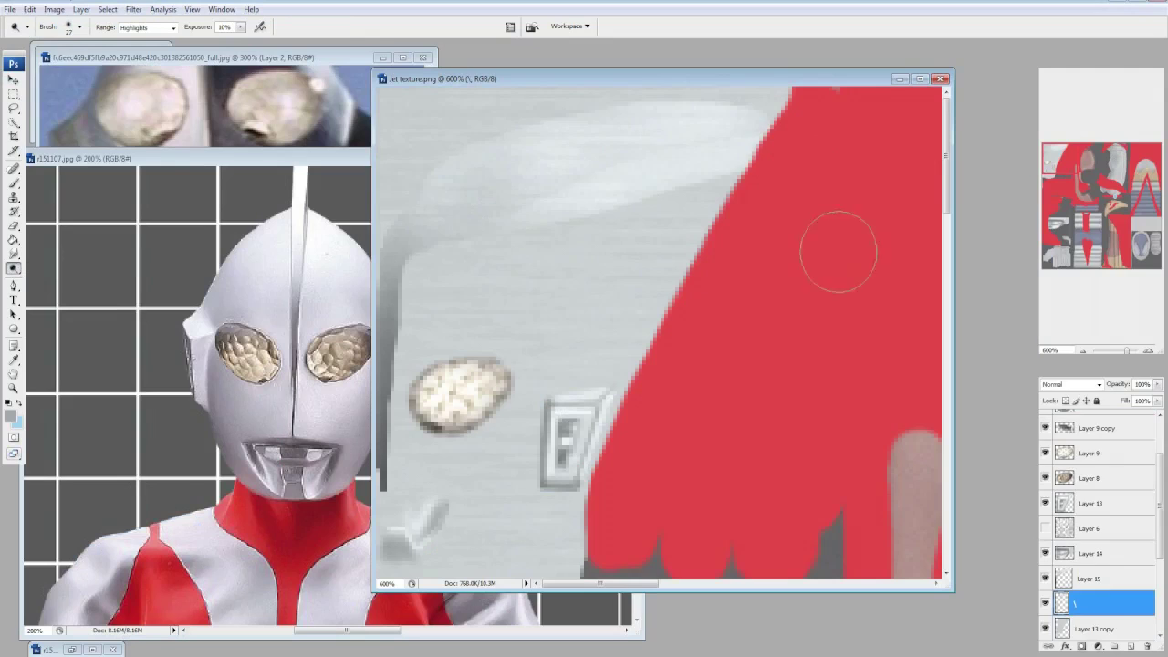
Dodge the head highlight with 35- and 45-pixel brushes at 5% exposure.
left_click(80, 26)
double_click(23, 173)
mouse_move(730, 127)
left_mouse_down()
mouse_move(538, 169)
mouse_move(638, 178)
mouse_move(584, 200)
left_mouse_up()
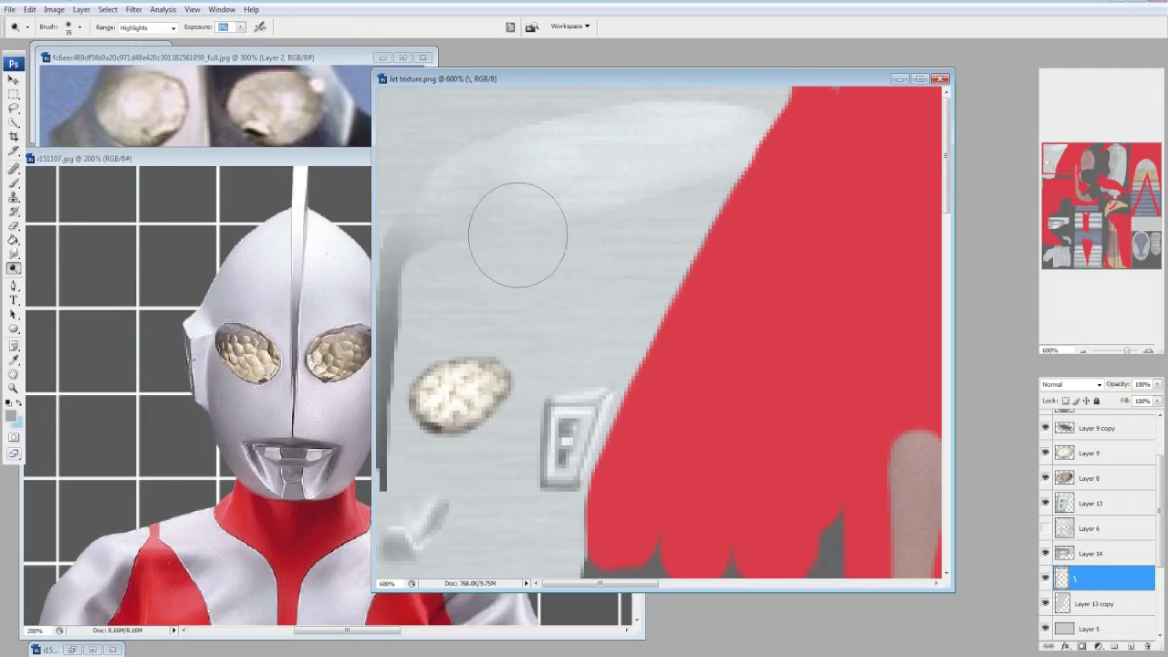
left_click(80, 27)
double_click(36, 174)
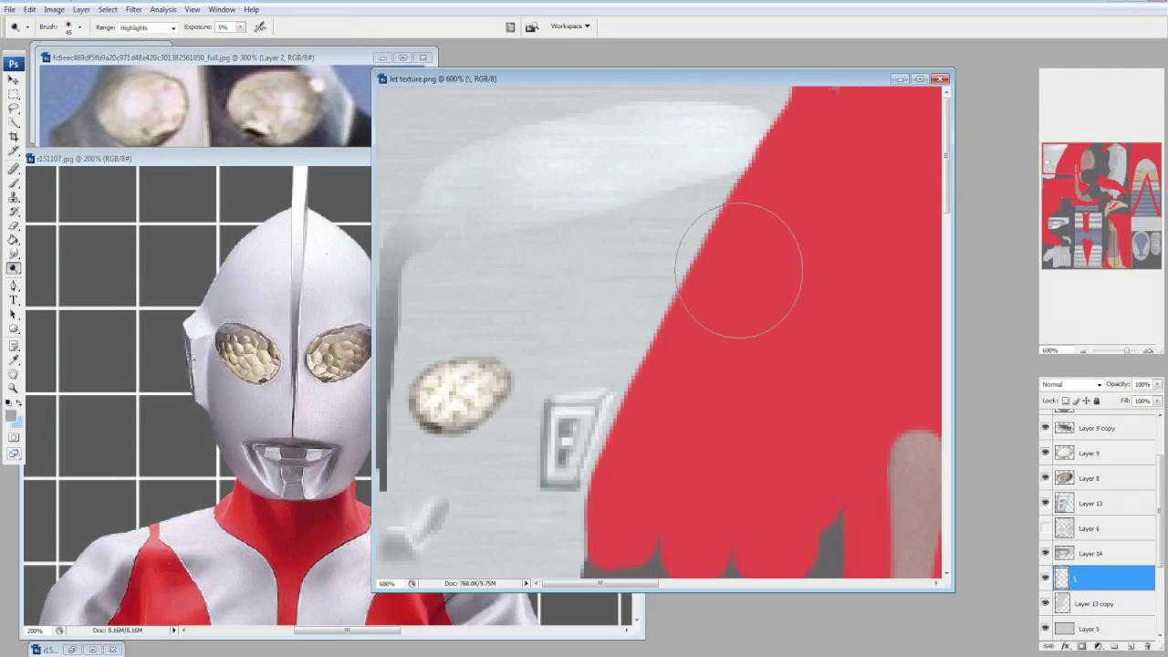
Turn on the Layer 6 wireframe and trim the head highlight's lower edge along it with the Eraser.
left_click(1067, 528)
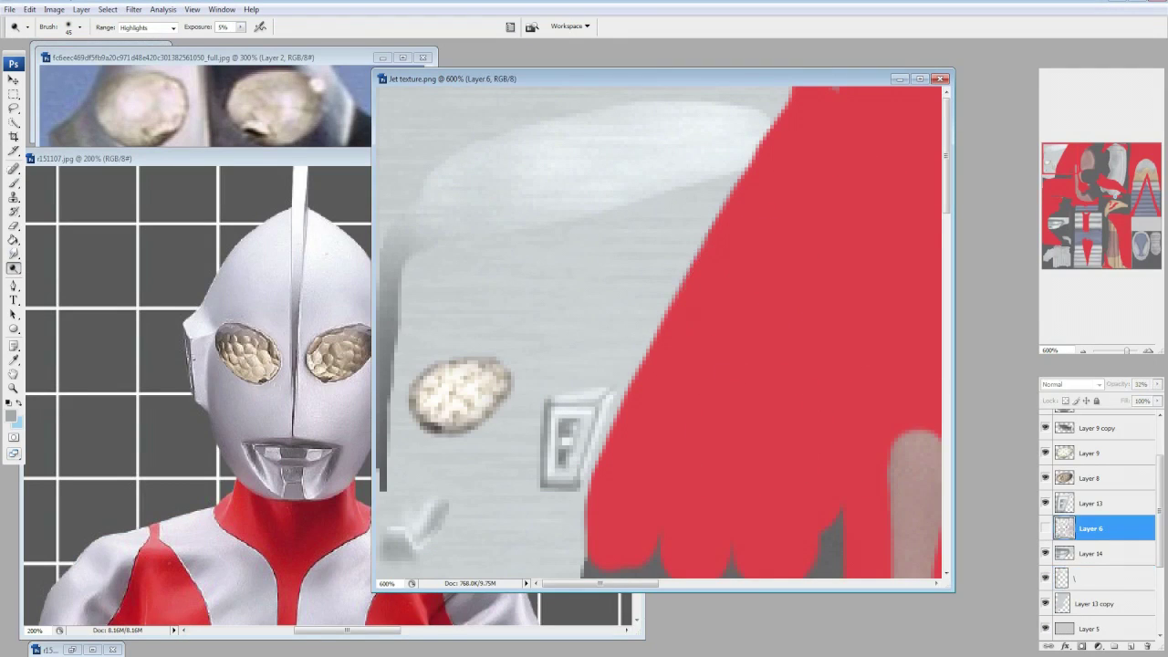
left_click(1044, 528)
left_click(14, 267)
left_click(14, 225)
key("alt+bracketleft")
key("alt+bracketleft")
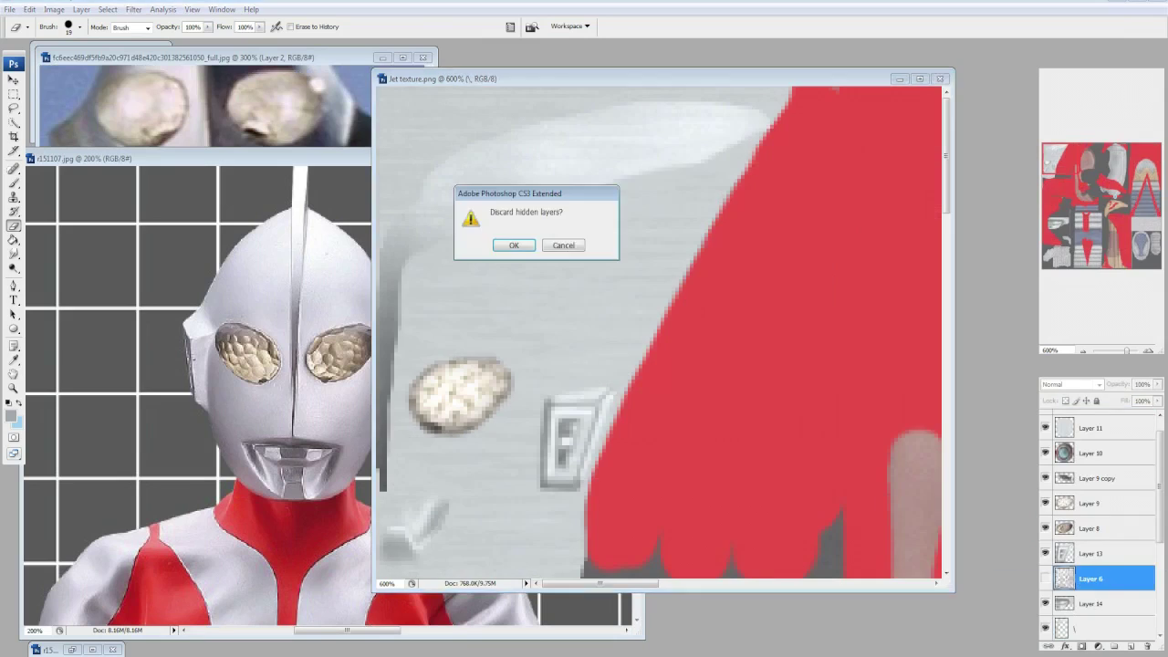
key("alt+Tab")
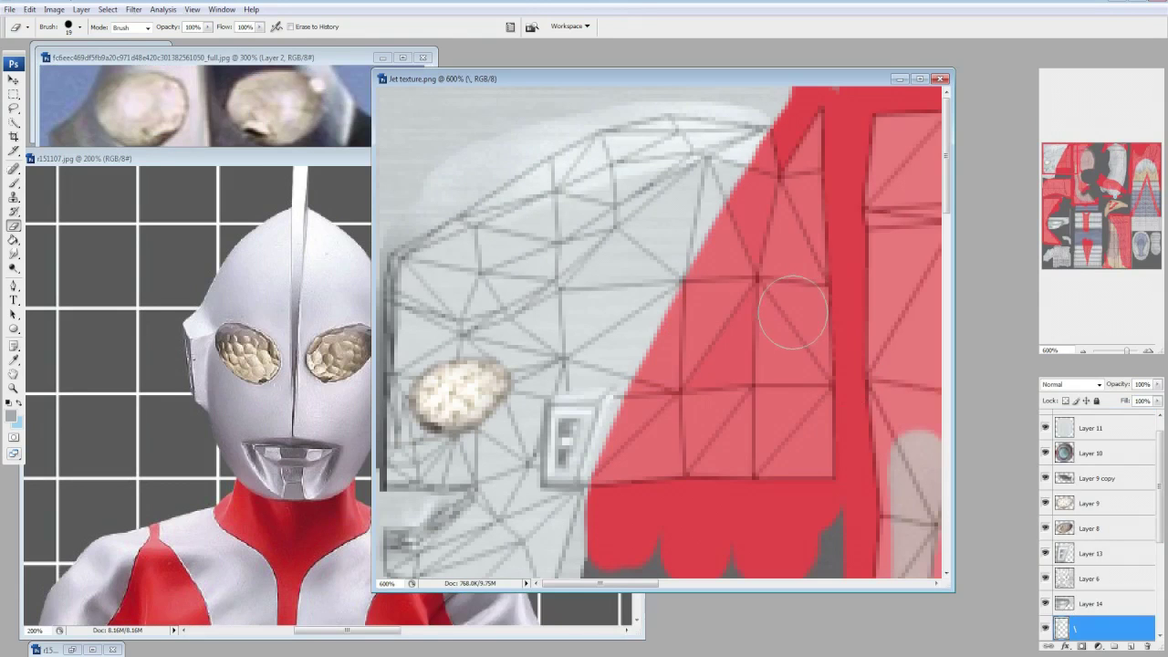
left_click(80, 26)
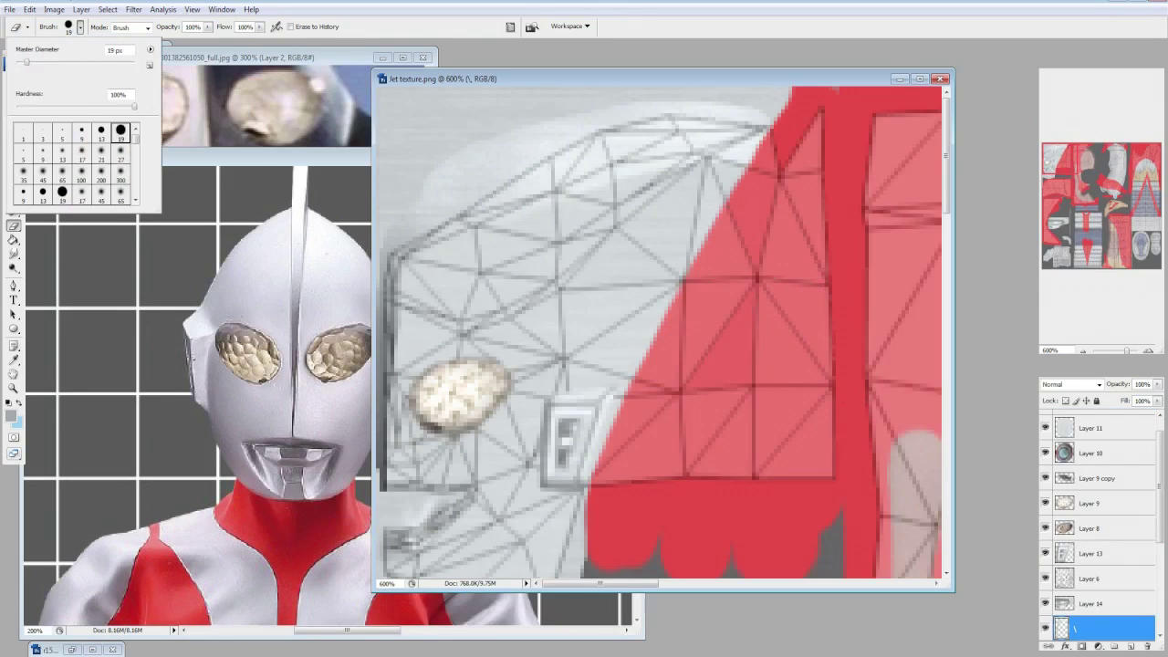
left_click(764, 185)
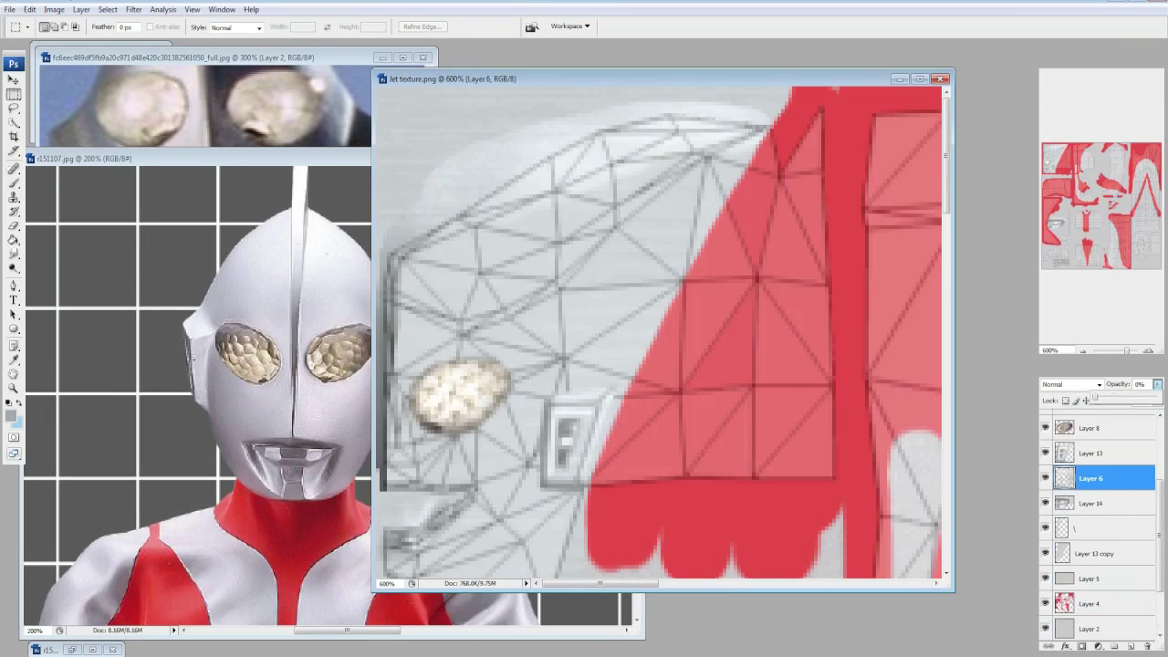
Set the foreground colour to yellow-green.
left_click(12, 415)
left_click(229, 259)
left_click(329, 109)
Choose a 5-pixel brush, add a new layer and move it beneath Layer 14.
key("b")
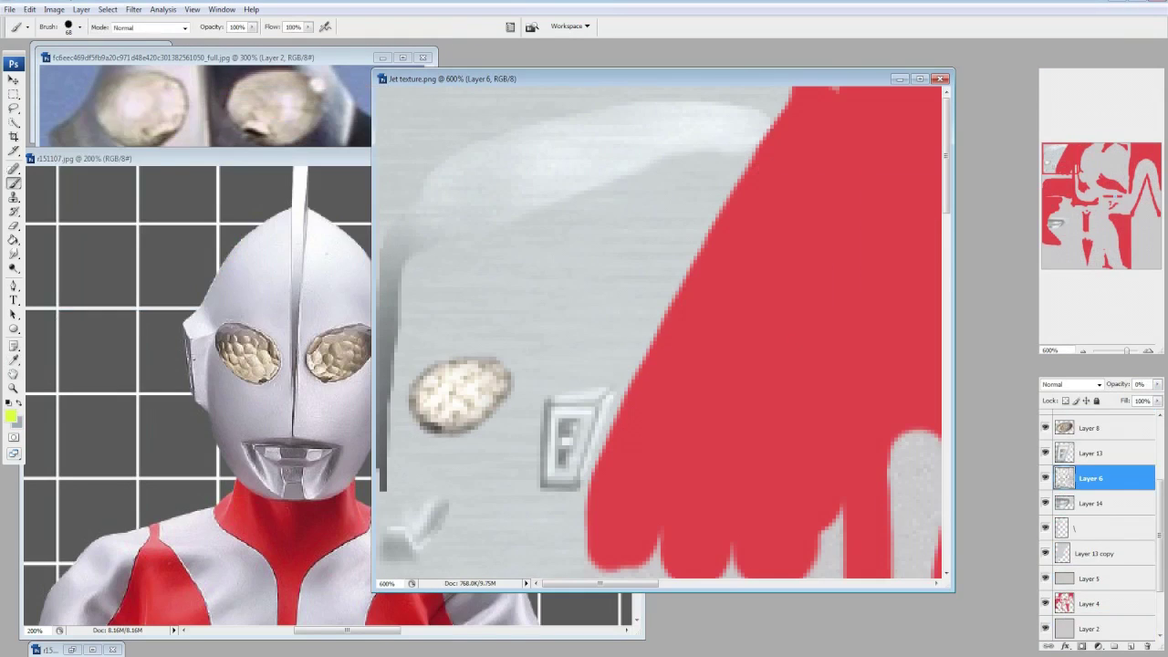
left_click(80, 27)
key("Escape")
key("ctrl+shift+alt+n")
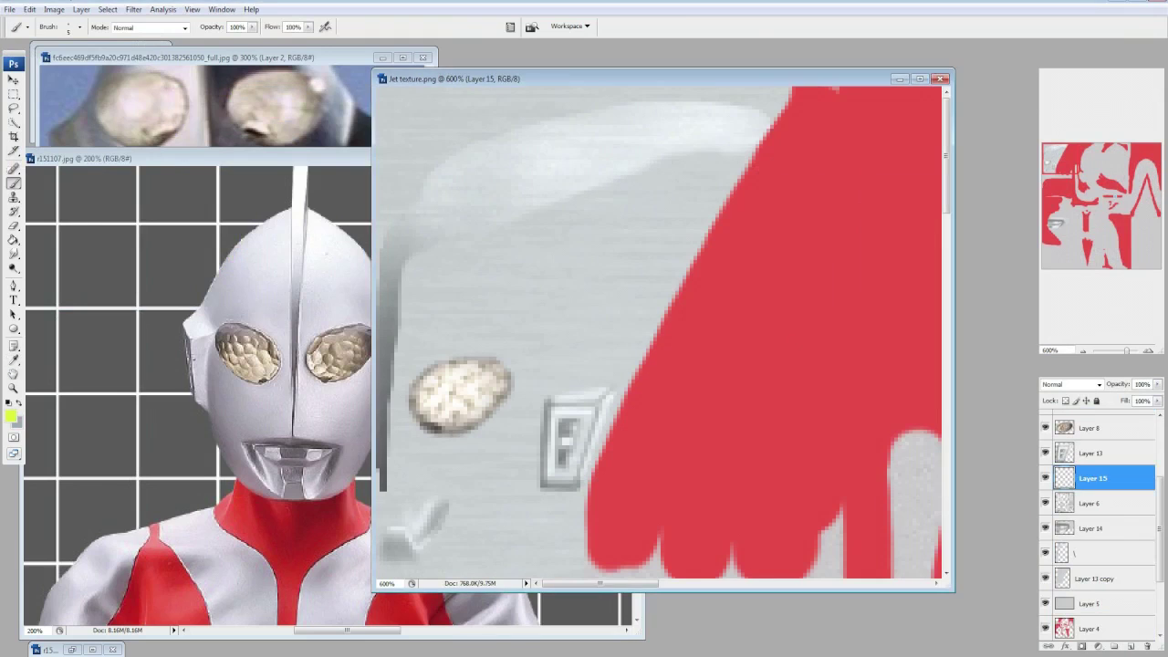
key("ctrl+bracketleft")
key("ctrl+bracketleft")
Set the foreground colour to blue and paint a marker dot near the head highlight's tip beside the red area.
left_click(10, 415)
left_click(229, 289)
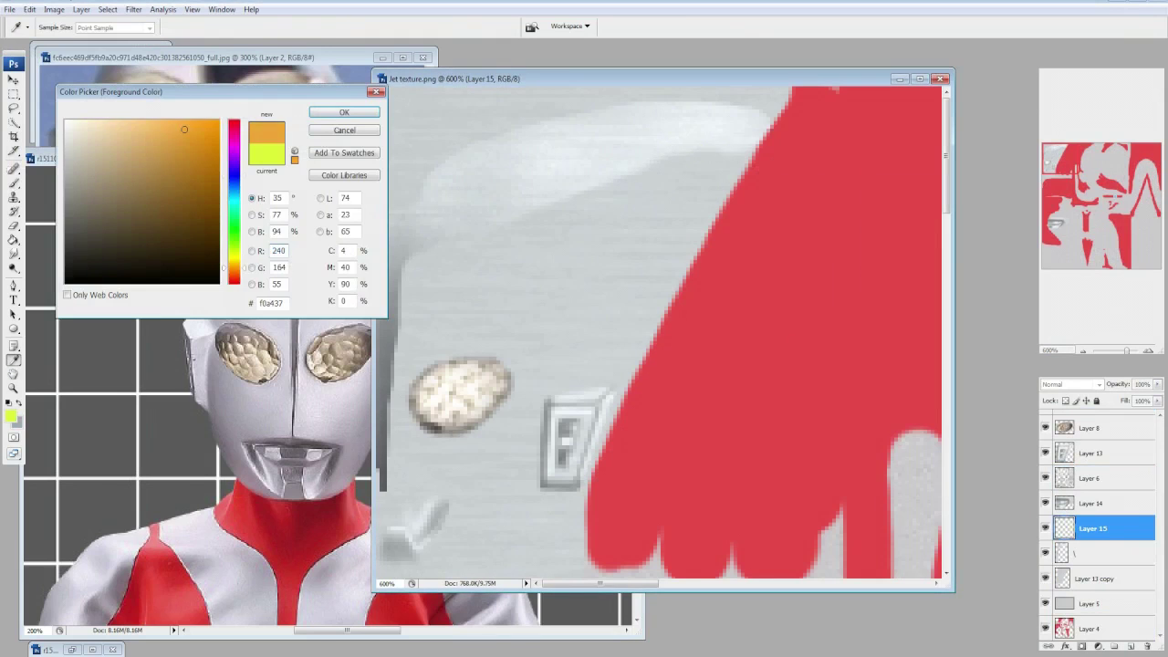
left_click(229, 179)
left_click(341, 114)
left_click(707, 148)
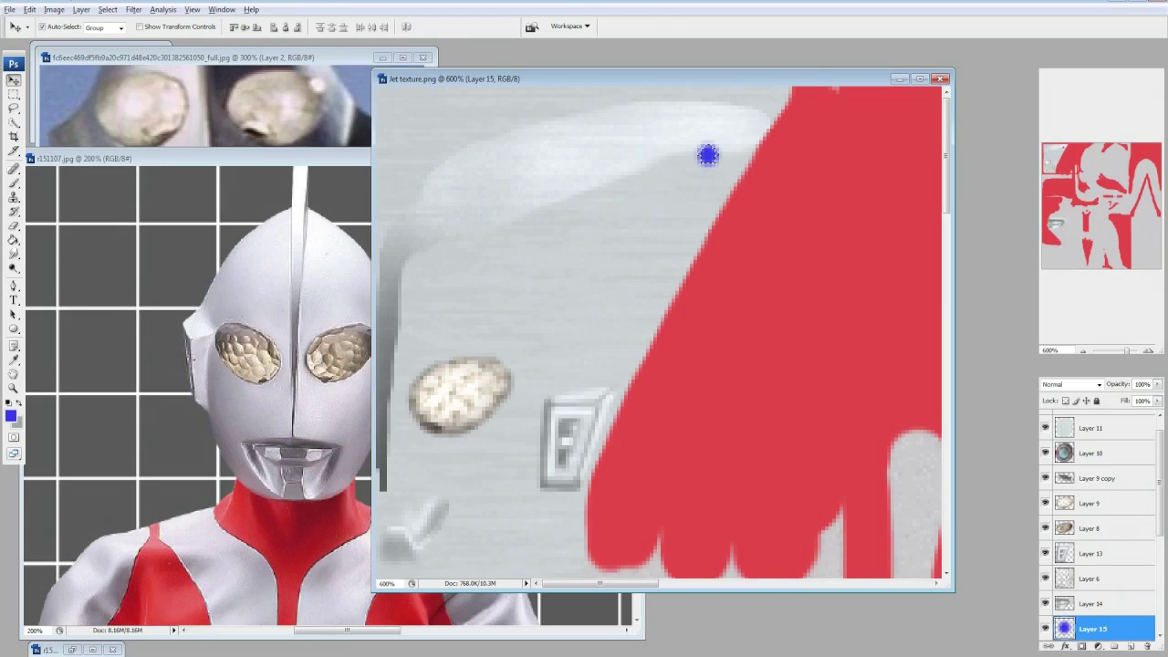
Trim the highlight's lower edge near the blue marker with a 3-pixel eraser and hide the marker layer.
key("alt+bracketleft")
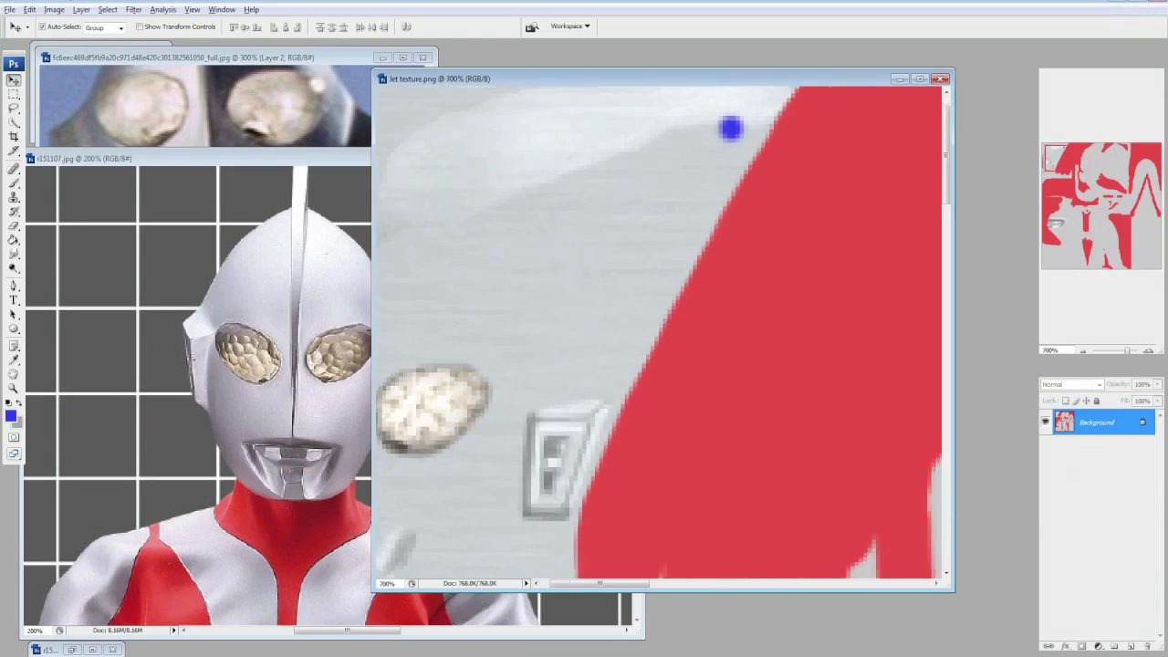
key("e")
left_click(72, 26)
double_click(43, 132)
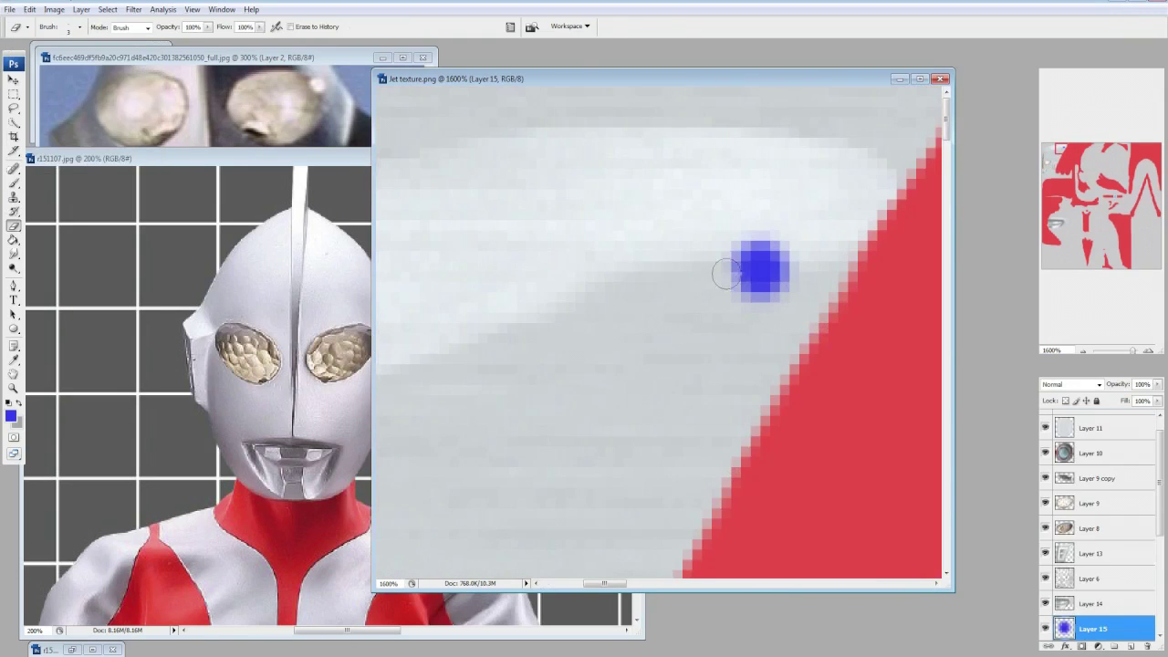
key("ctrl+shift+alt+n")
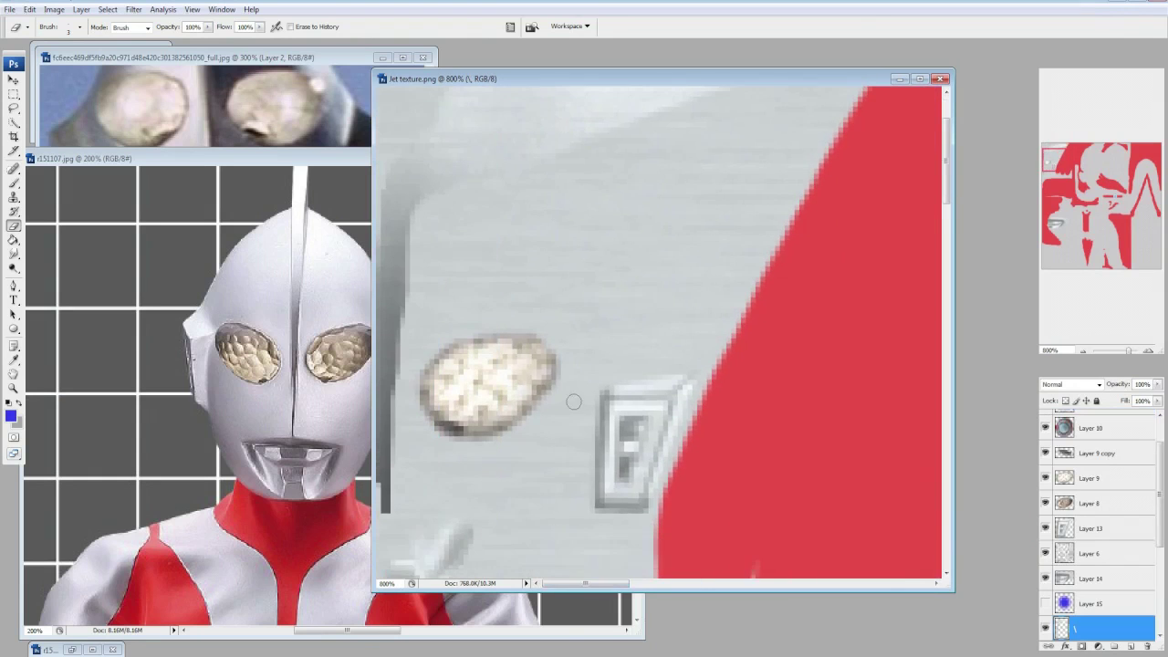
Burn a shadow line along the head highlight's lower edge on Layer 13 copy with a 9-pixel brush at 10% exposure.
key("ctrl+minus")
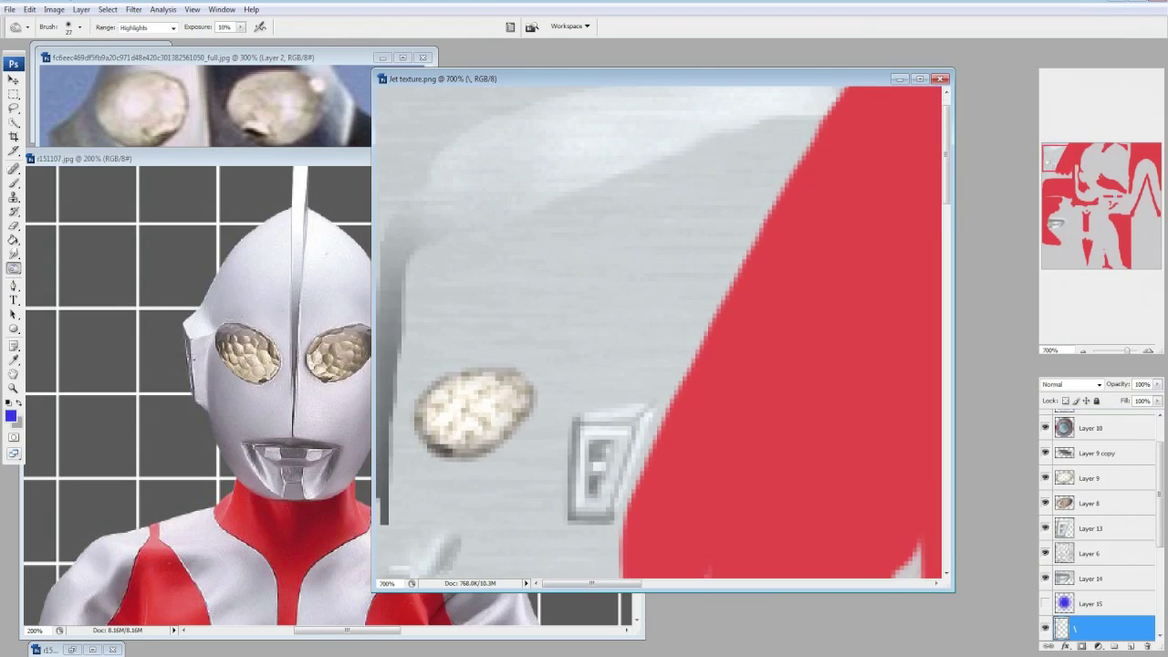
left_click(79, 27)
left_click(45, 153)
key("alt+bracketleft")
key("Return")
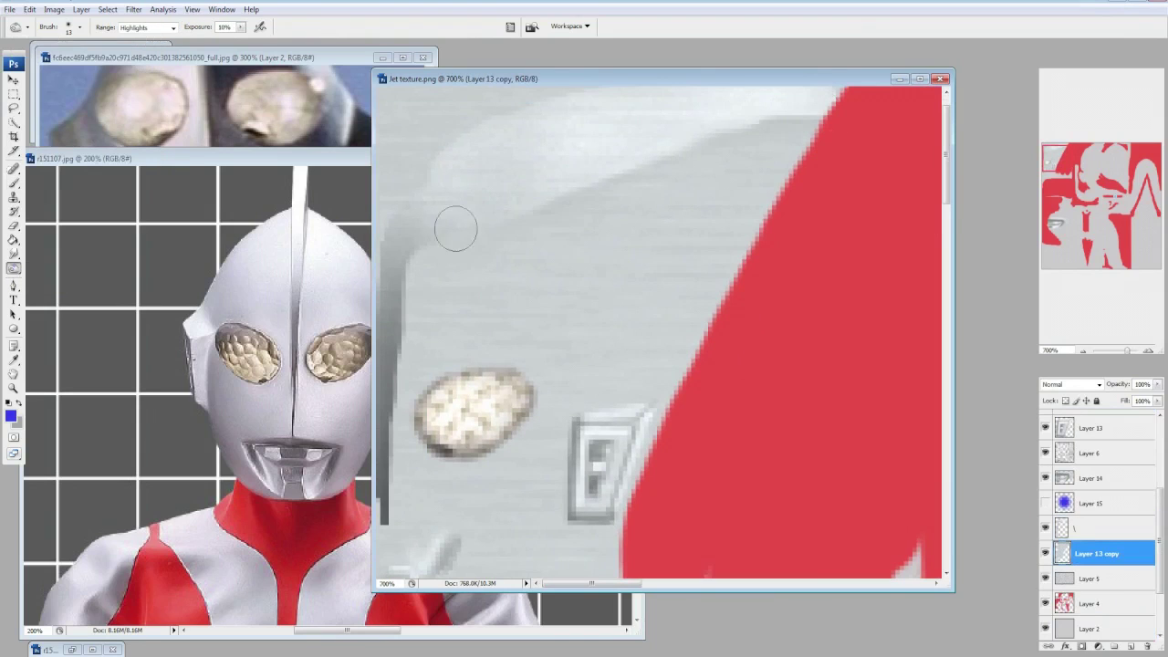
key("bracketleft")
scroll(880, 198, "up", 1)
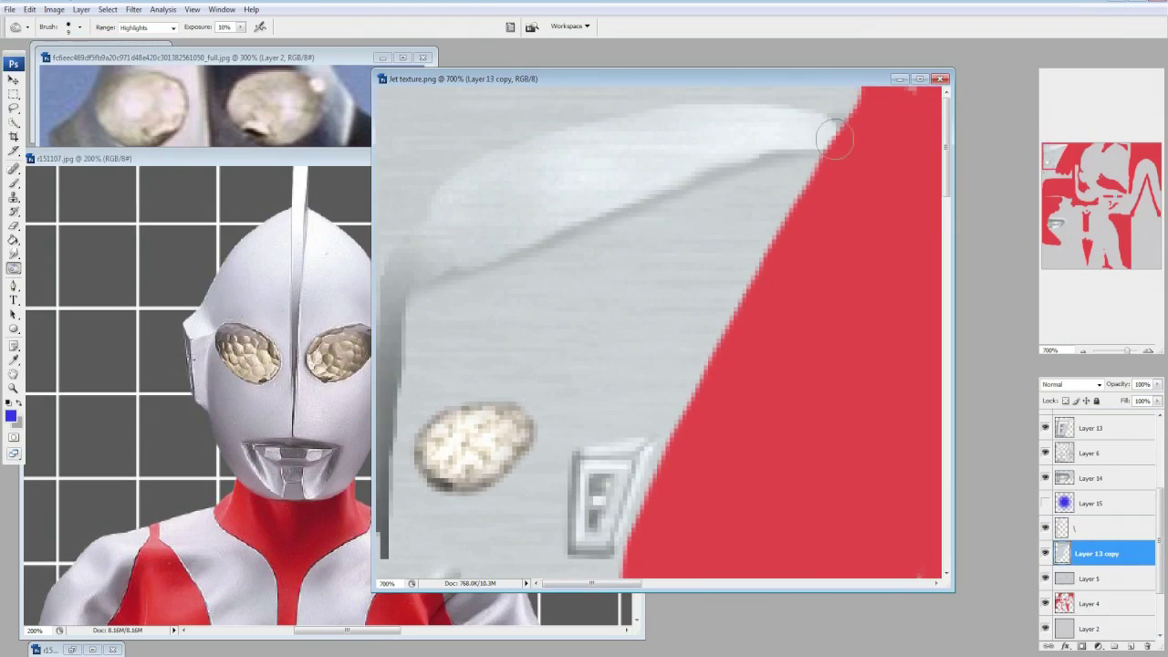
Dodge the face below the burned shadow line with 45- and 35-pixel brushes at 5% exposure.
scroll(569, 164, "down", 1)
right_click(14, 267)
left_click(54, 281)
left_click(80, 26)
left_click(389, 281)
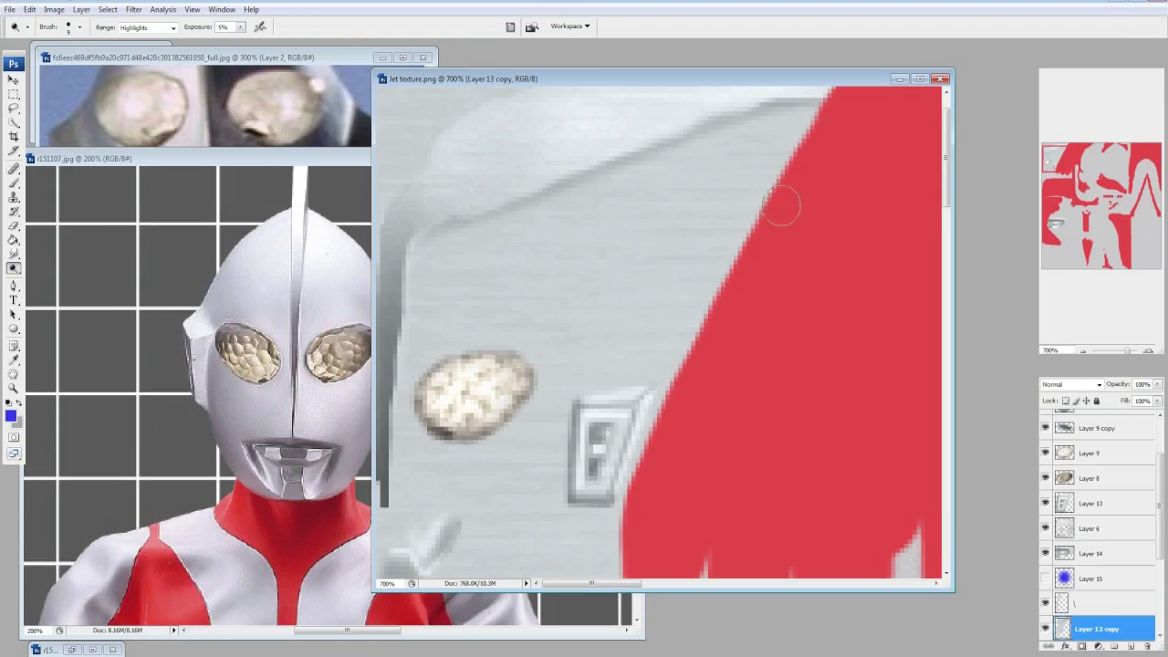
key("1")
scroll(716, 119, "up", 1)
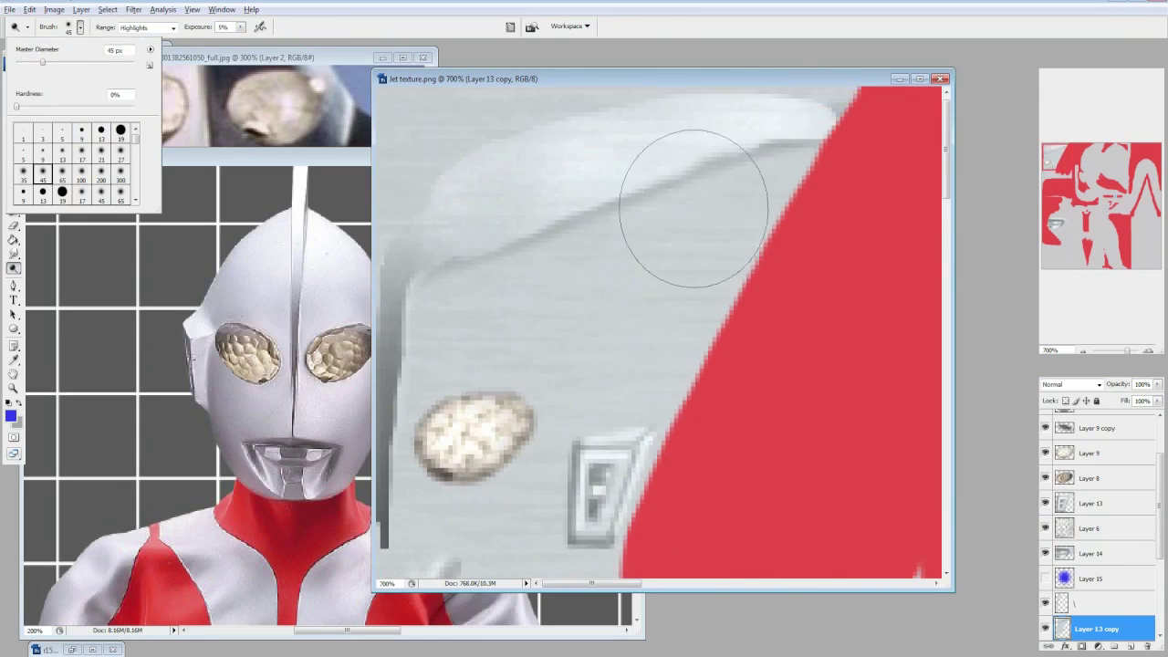
key("Return")
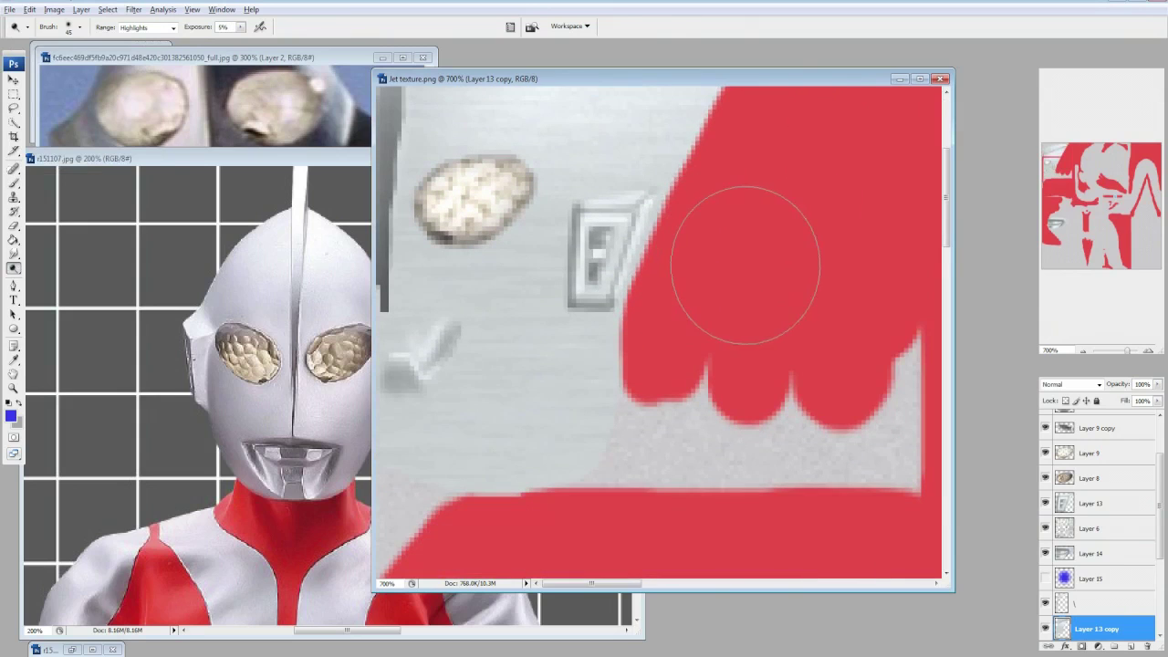
left_click(79, 27)
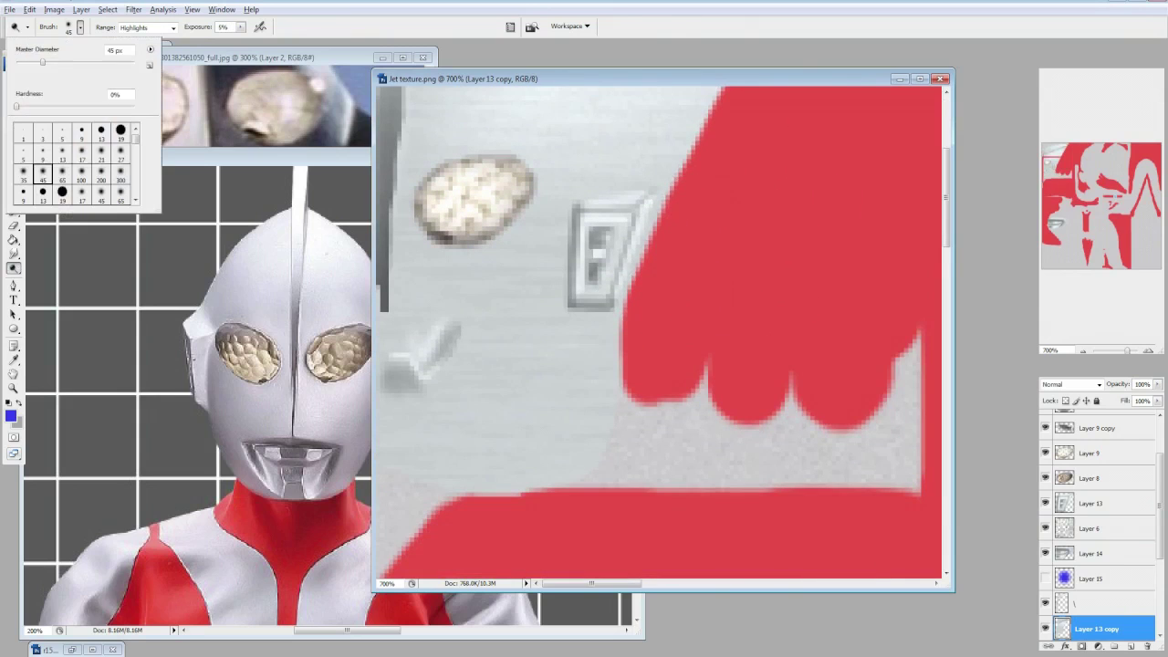
type("35")
key("Return")
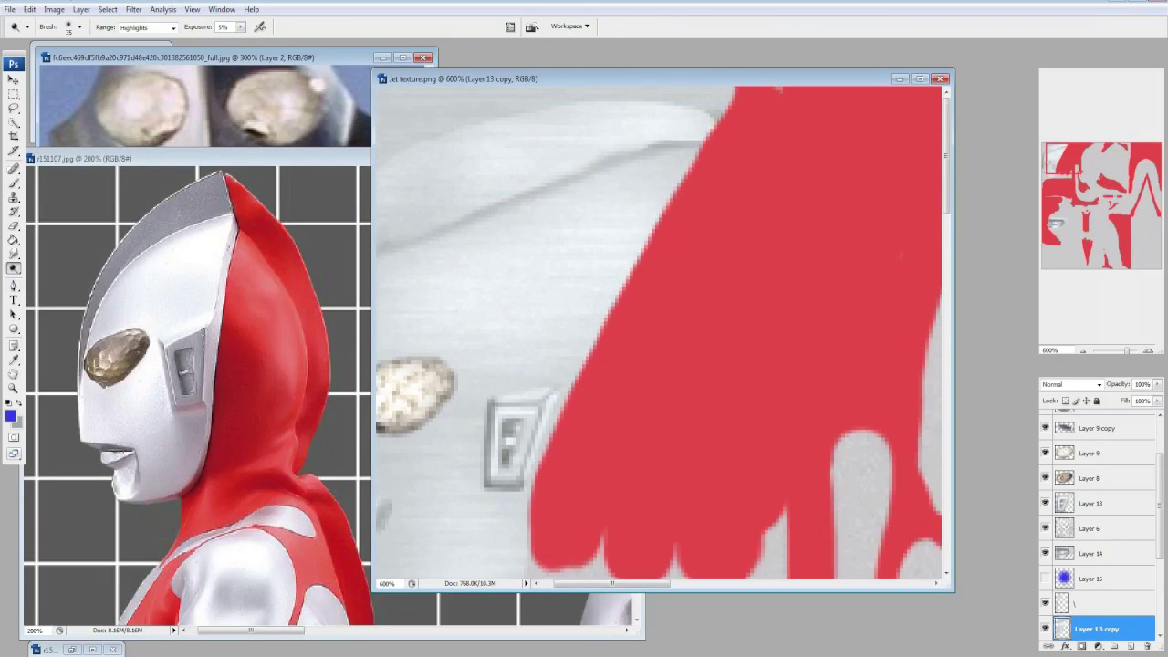
Burn a thin seam line along the face's border with the red area, using a 1-pixel brush at 25% exposure.
right_click(13, 267)
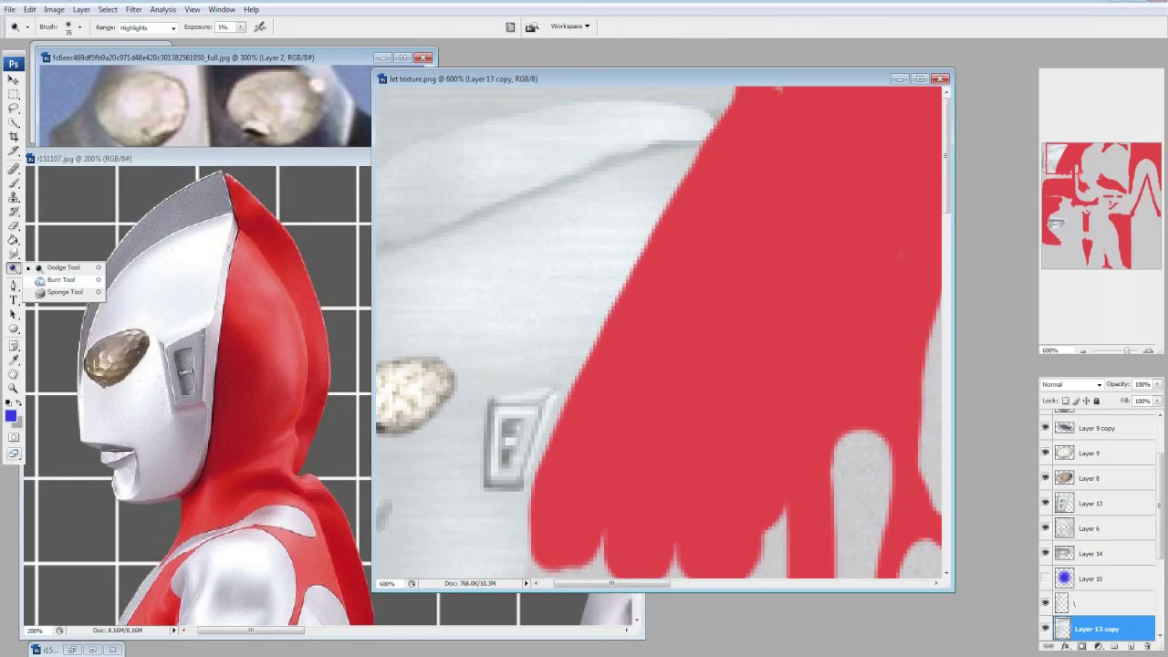
left_click(54, 276)
left_click(80, 27)
left_click(241, 27)
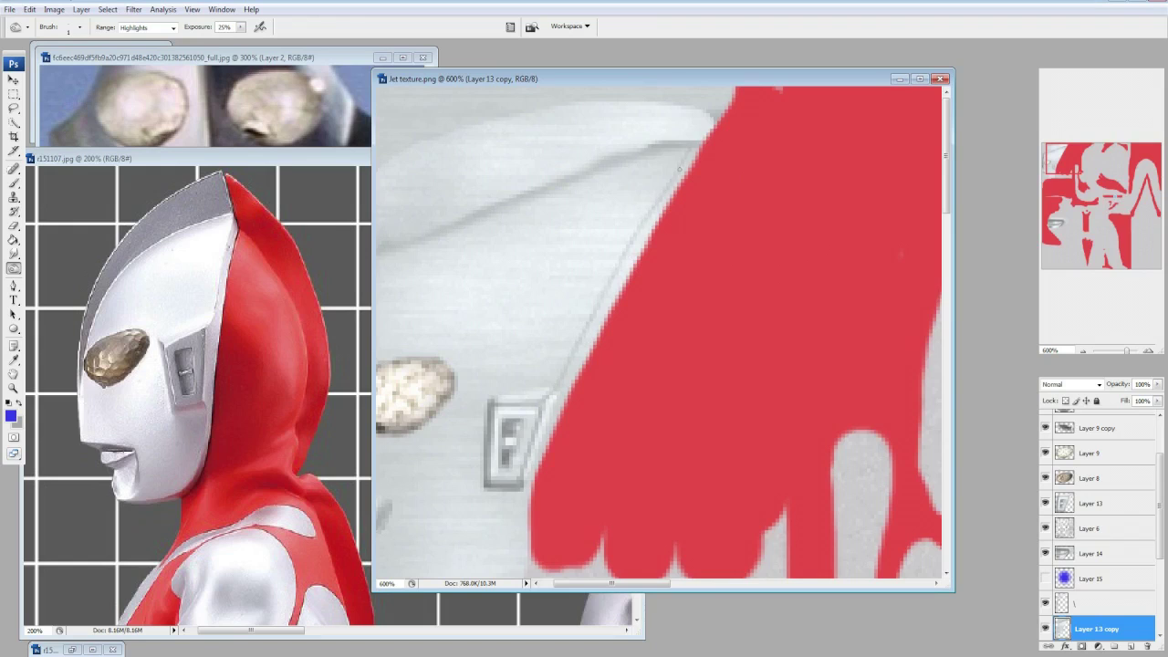
Try to burn a jaw line from the mouth to the ear piece and shade beneath it with a 27-pixel brush.
scroll(515, 263, "down", 5)
scroll(579, 254, "left", 2)
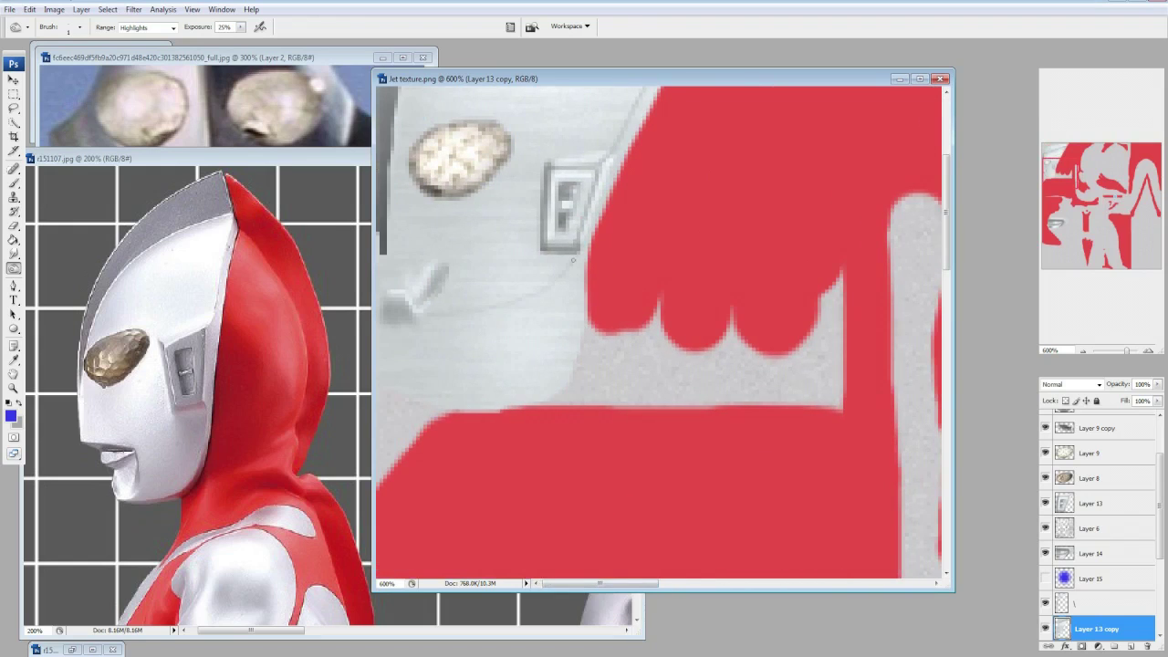
scroll(572, 260, "up", 3)
left_click(14, 268)
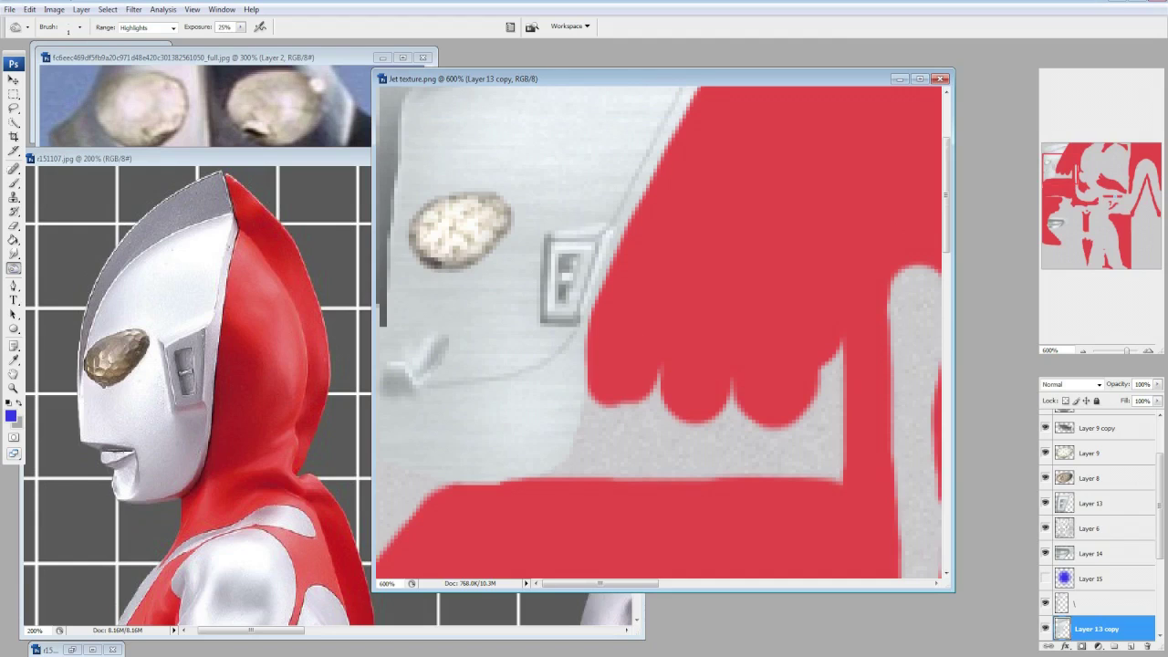
left_click(80, 26)
key("Return")
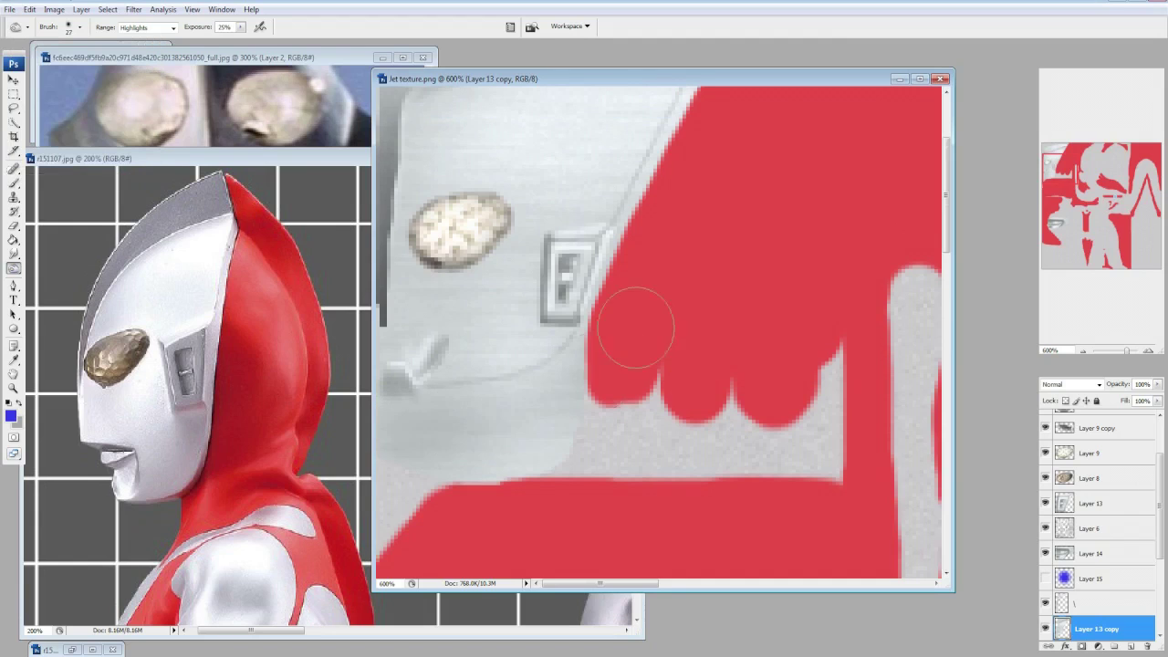
Try to darken the strip between the seam line and the red area with a smaller burn brush at 25% exposure.
scroll(800, 193, "up", 5)
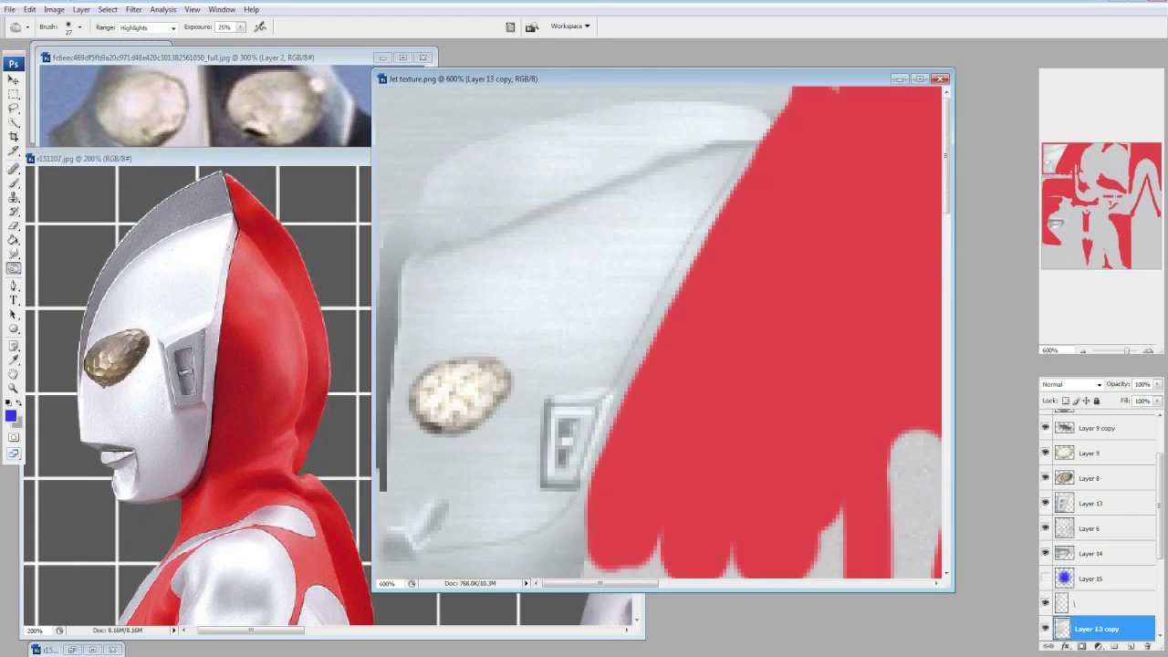
key("bracketleft")
key("bracketleft")
key("bracketleft")
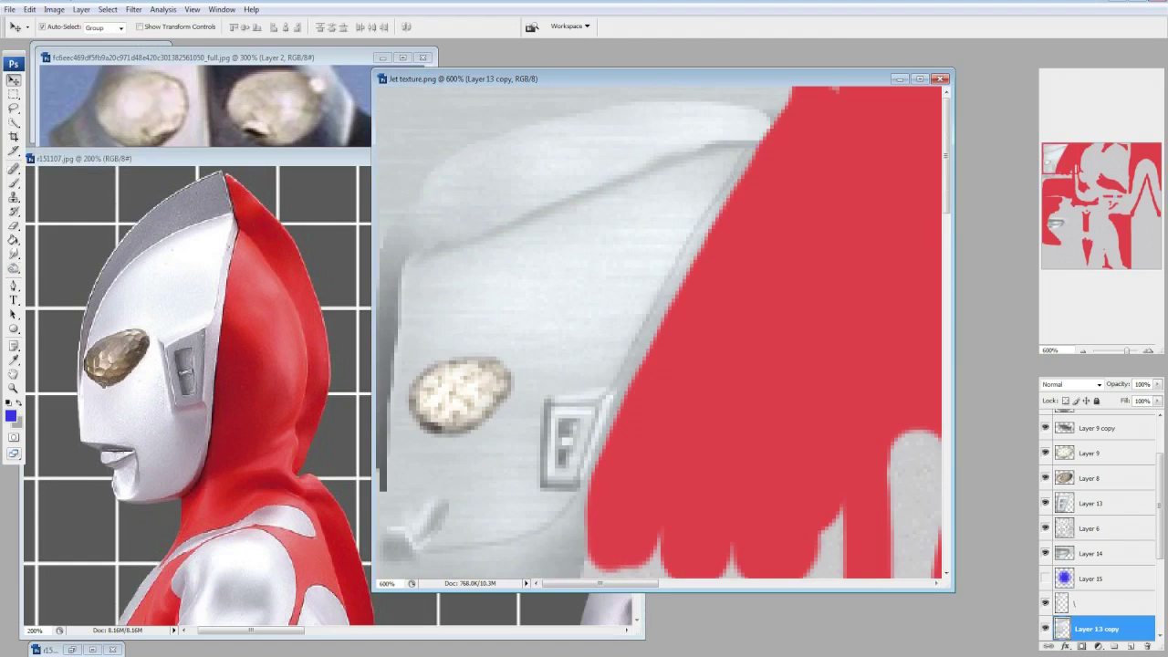
left_click(662, 474, "ctrl")
left_click(689, 392, "ctrl")
left_click(606, 415, "ctrl")
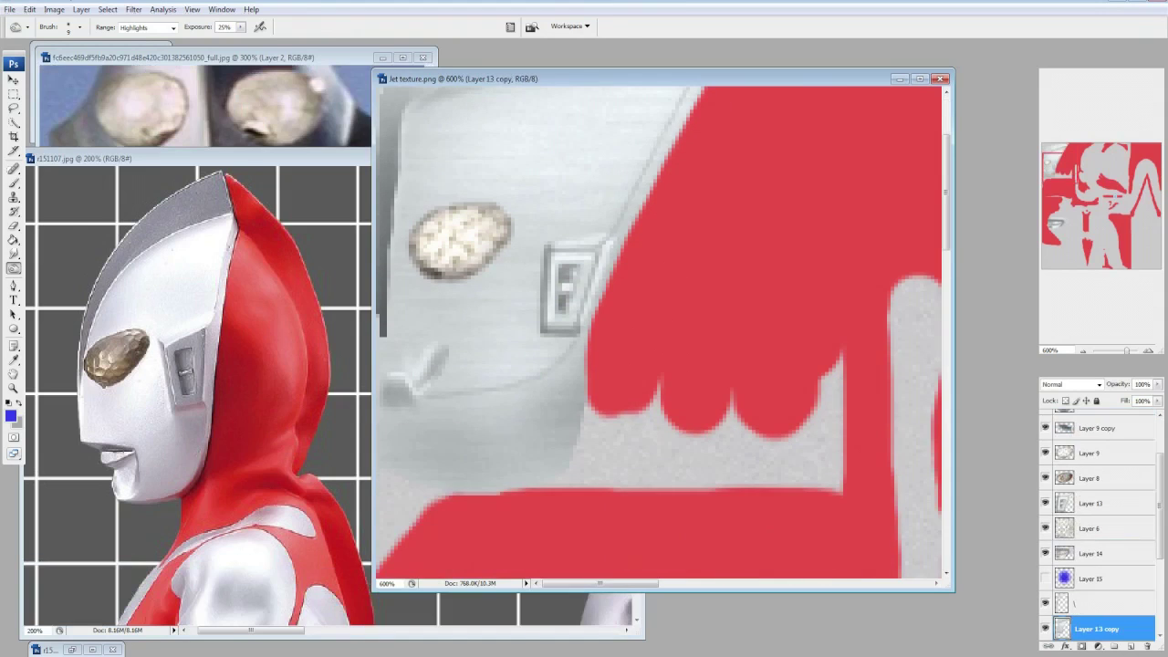
Try to burn a lower, curved jaw line from the mouth to the ear piece with a 1-pixel brush at 25% exposure.
left_click(79, 28)
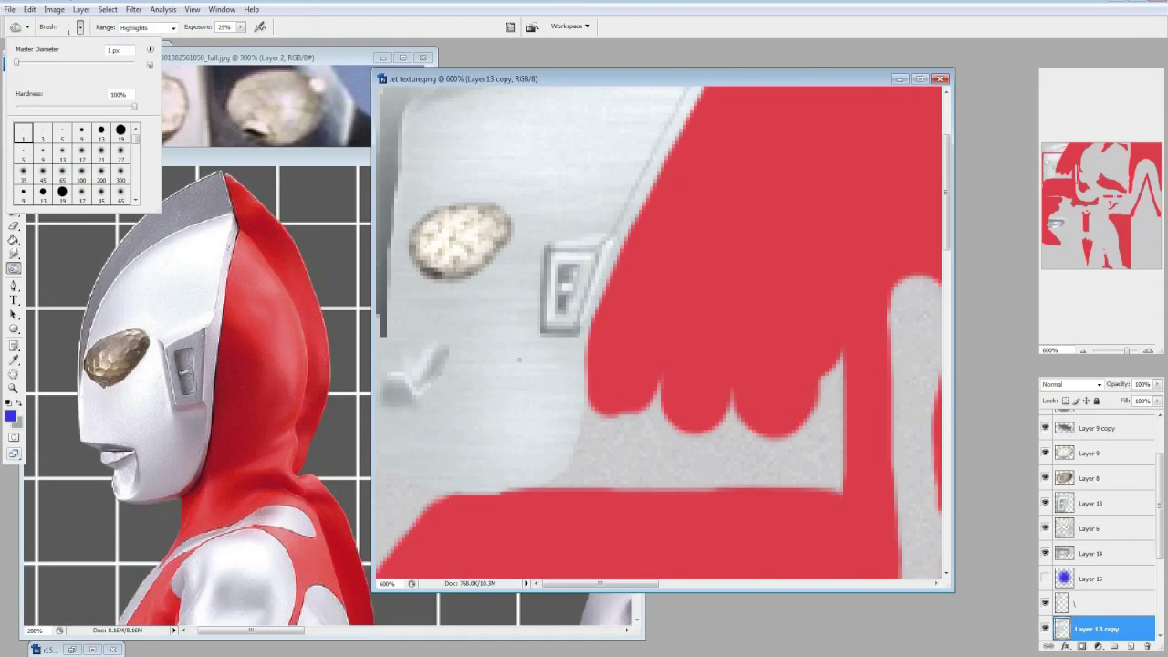
key("Return")
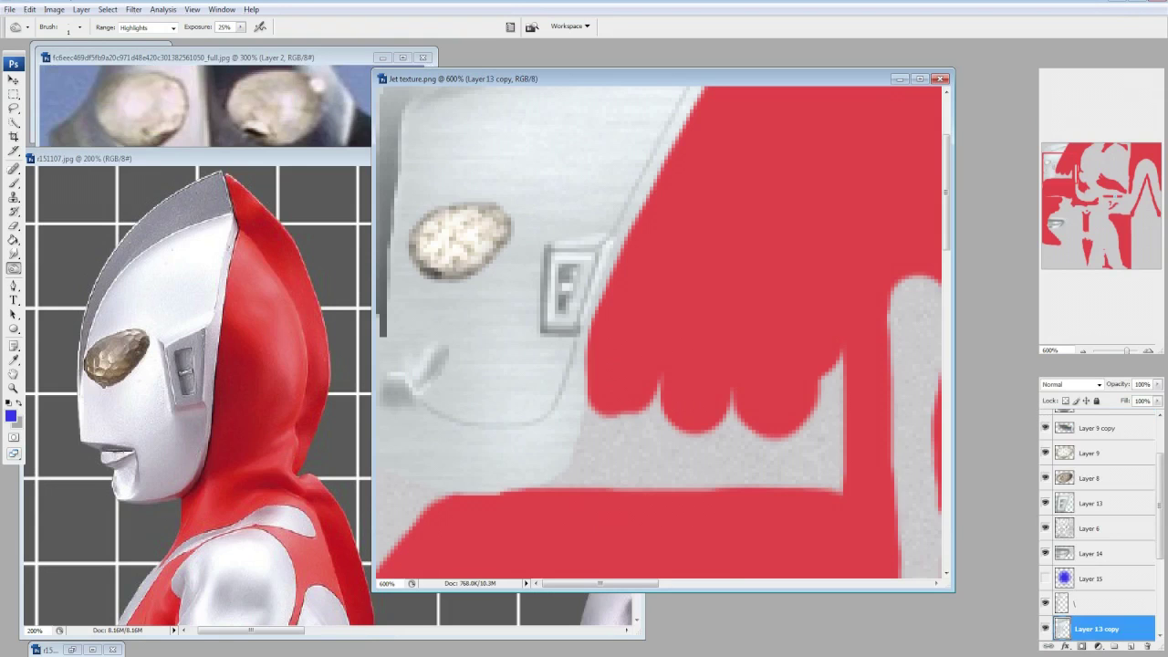
left_click(1095, 529)
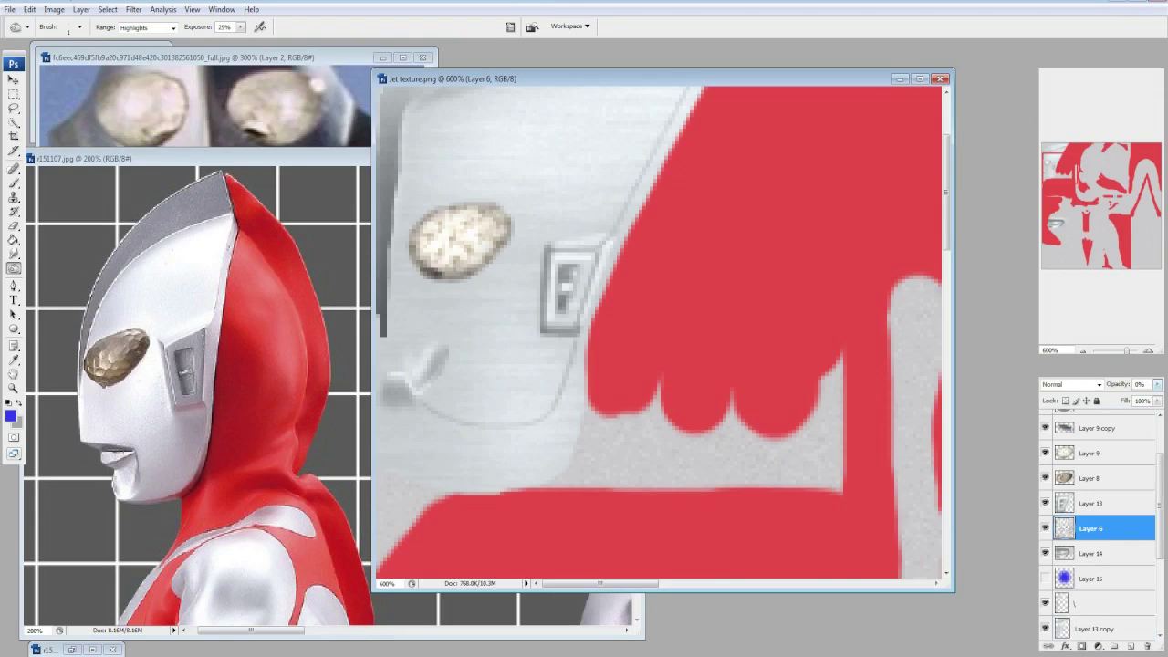
left_click(1095, 629)
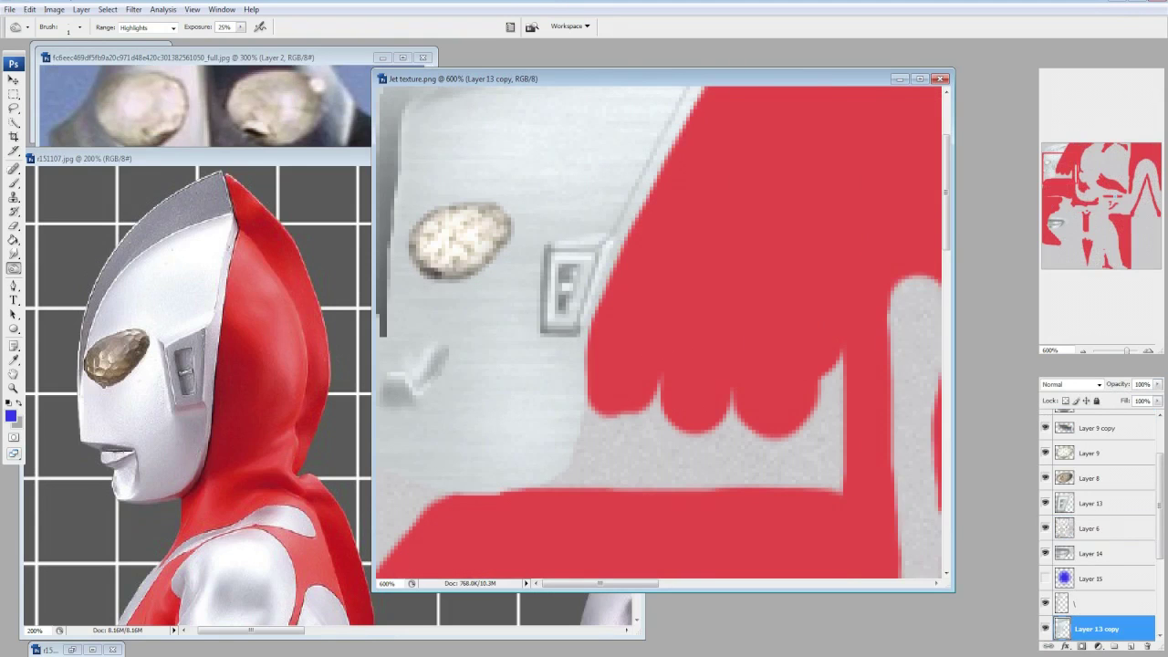
Raise the opacity of the Layer 6 wireframe to show the mesh faintly over the face.
left_click(1094, 528)
left_click(1139, 384)
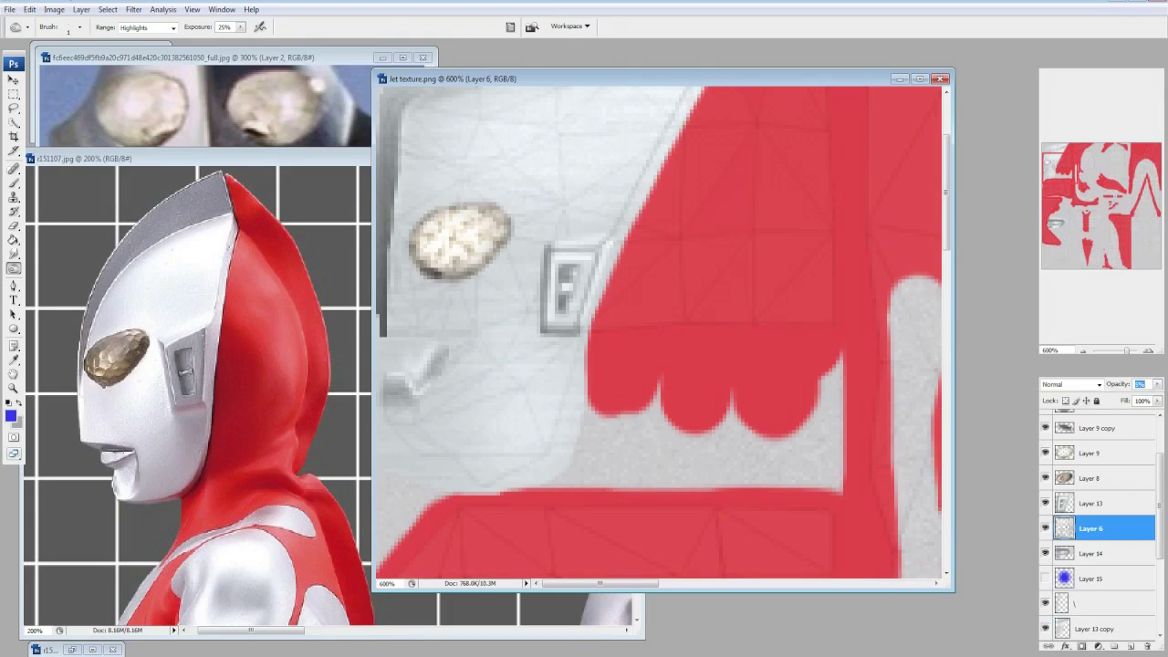
Burn a curved jaw line from the mouth to the ear piece on Layer 13 copy and shade beneath it with a 27-pixel brush.
left_click(1095, 629)
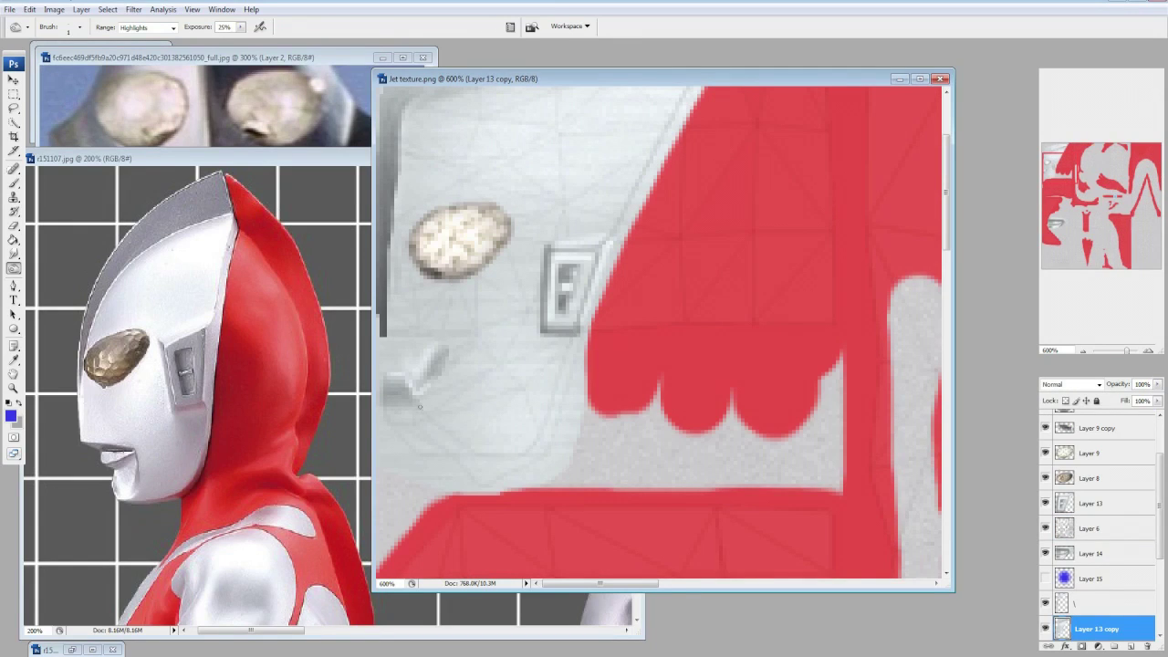
right_click(1094, 628)
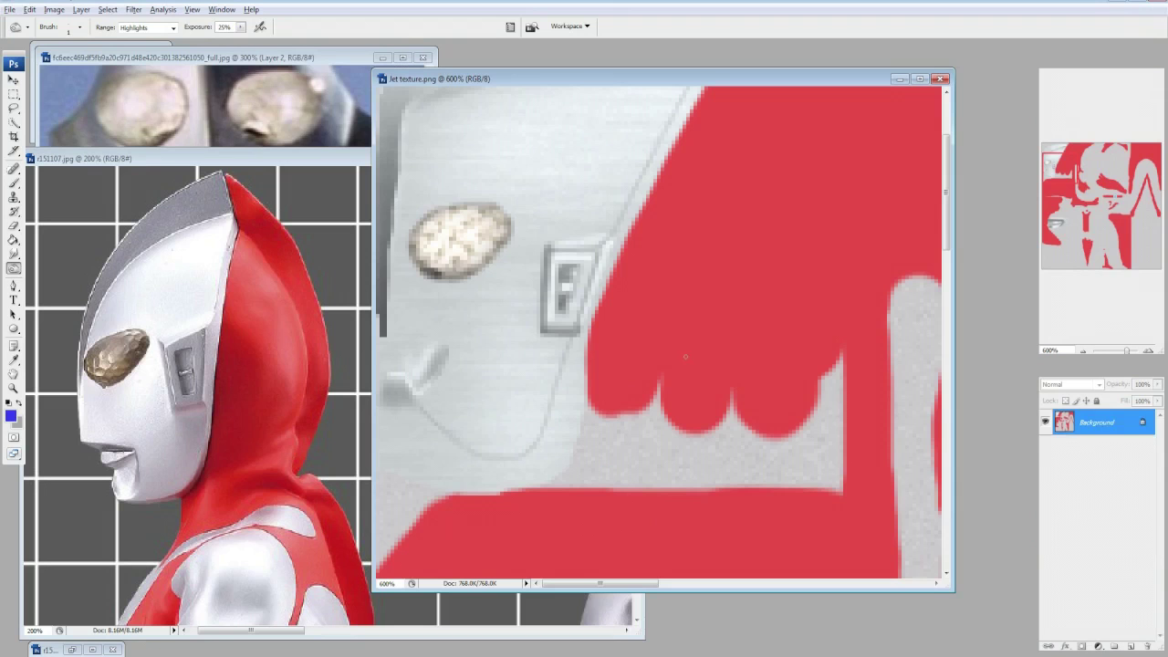
left_click(13, 267)
left_click(55, 269)
left_click(80, 27)
left_click(402, 439)
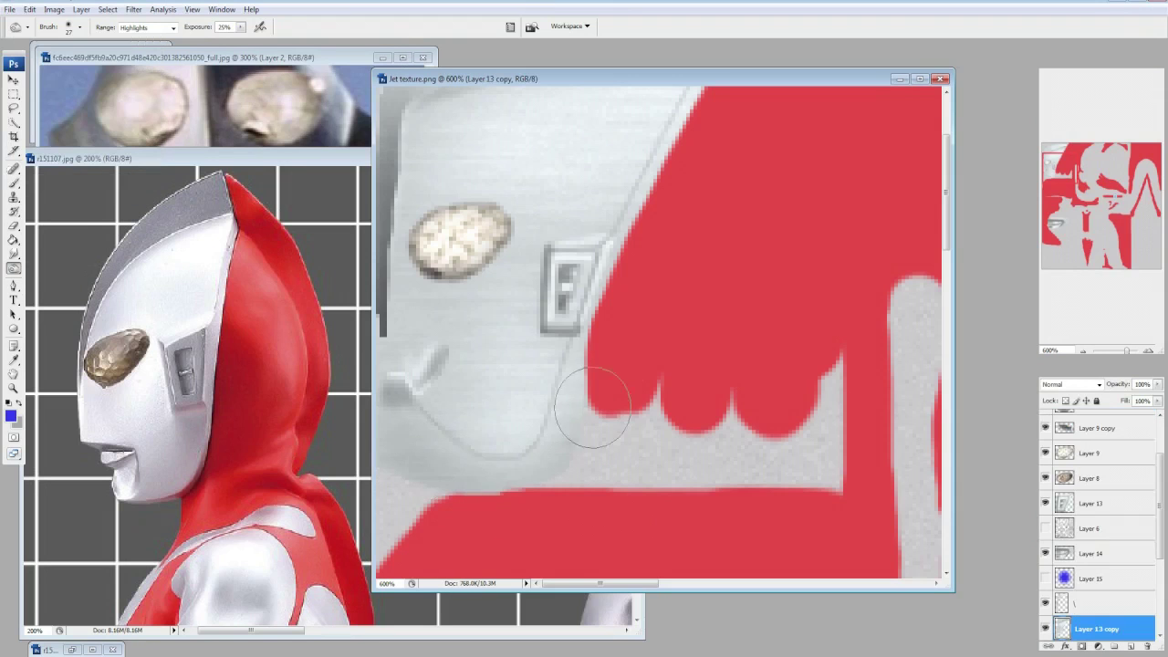
Darken the strip between the head's seam line and the red area with a 13-pixel burn brush at 25% exposure.
scroll(781, 177, "up", 3)
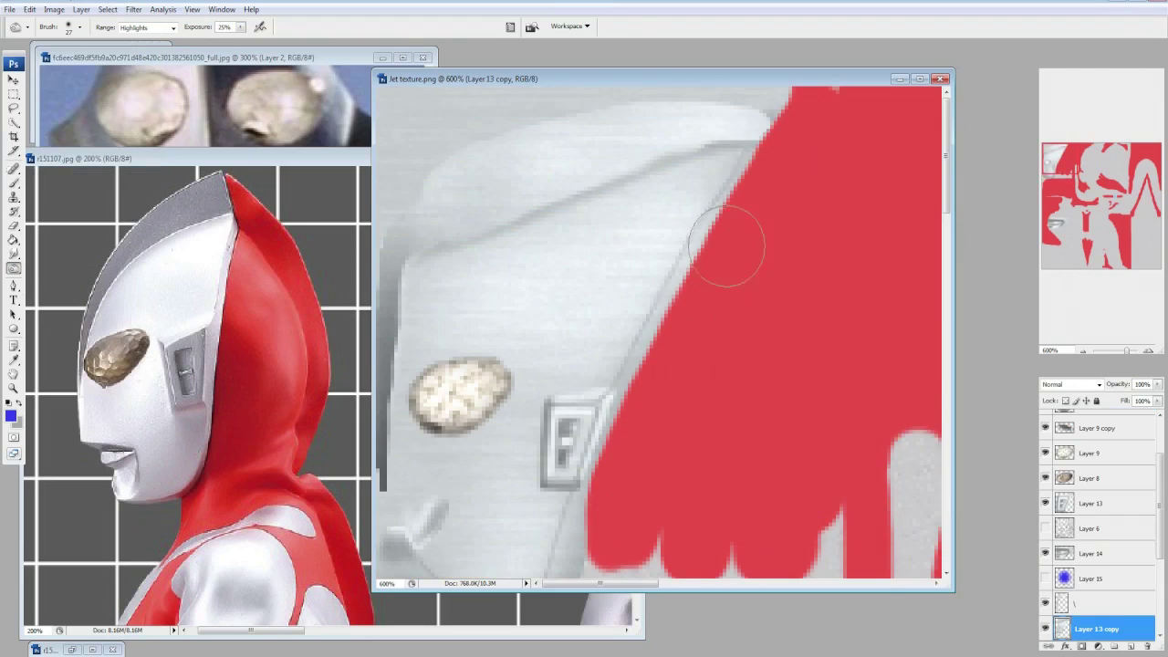
scroll(848, 191, "up", 2)
left_click(81, 27)
double_click(64, 154)
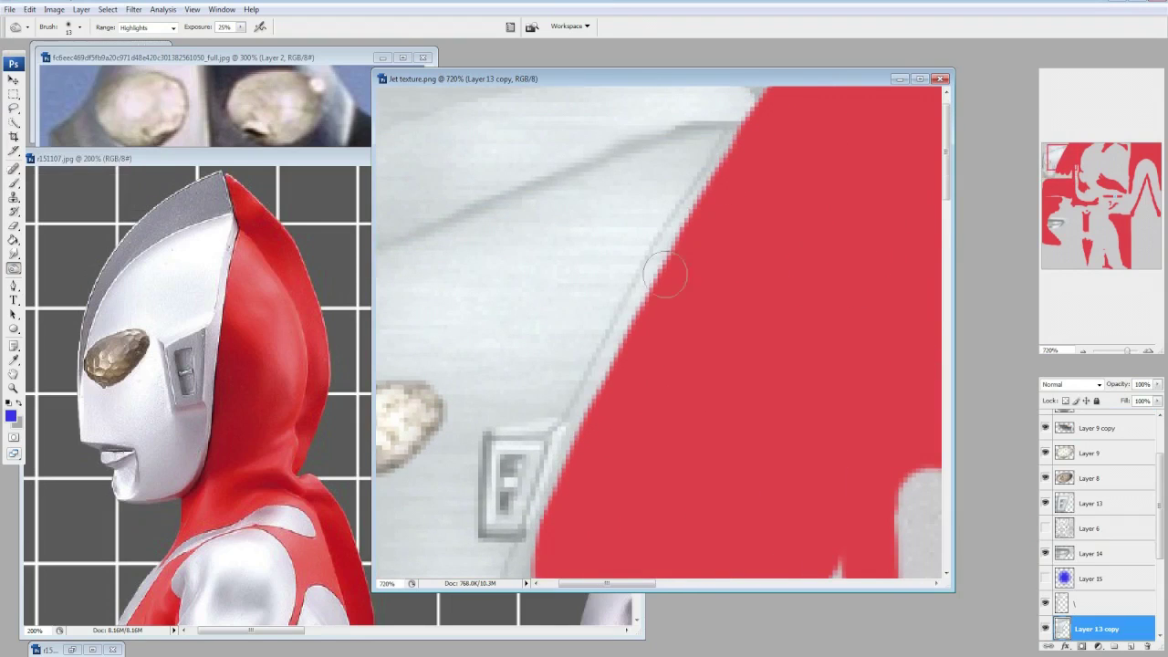
left_click_drag(679, 254, 584, 445)
Switch to Layer 13 and burn the light edge between the ear piece and the red area with the 13-pixel brush.
scroll(761, 265, "down", 3)
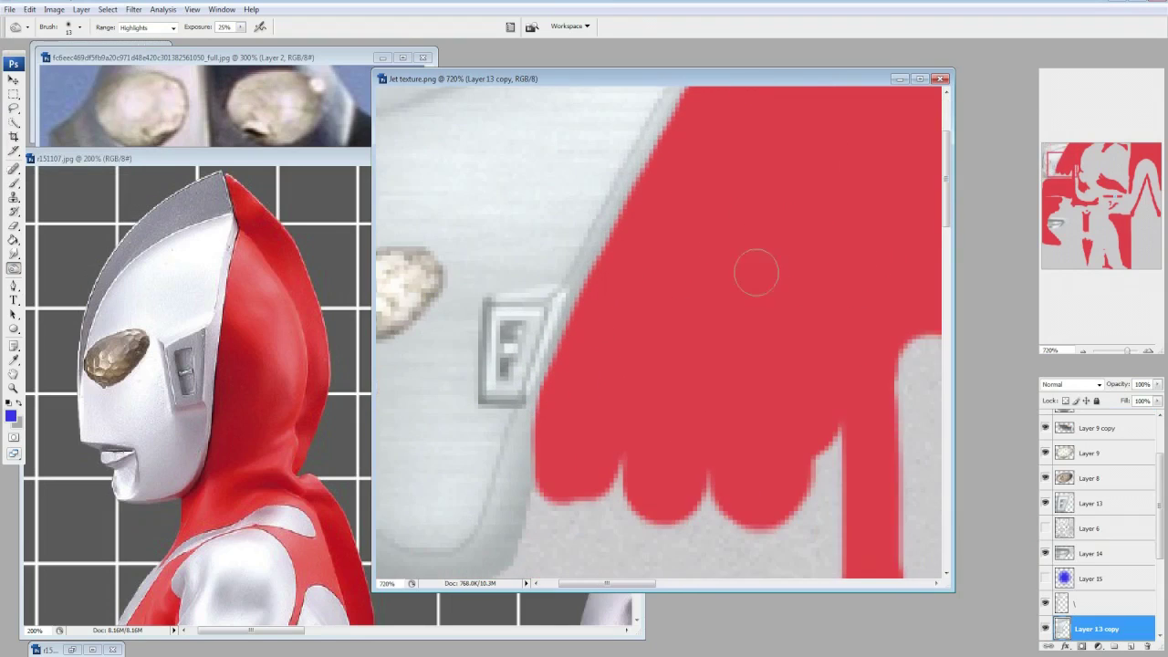
left_click(589, 308, "ctrl")
left_click_drag(589, 308, 536, 403)
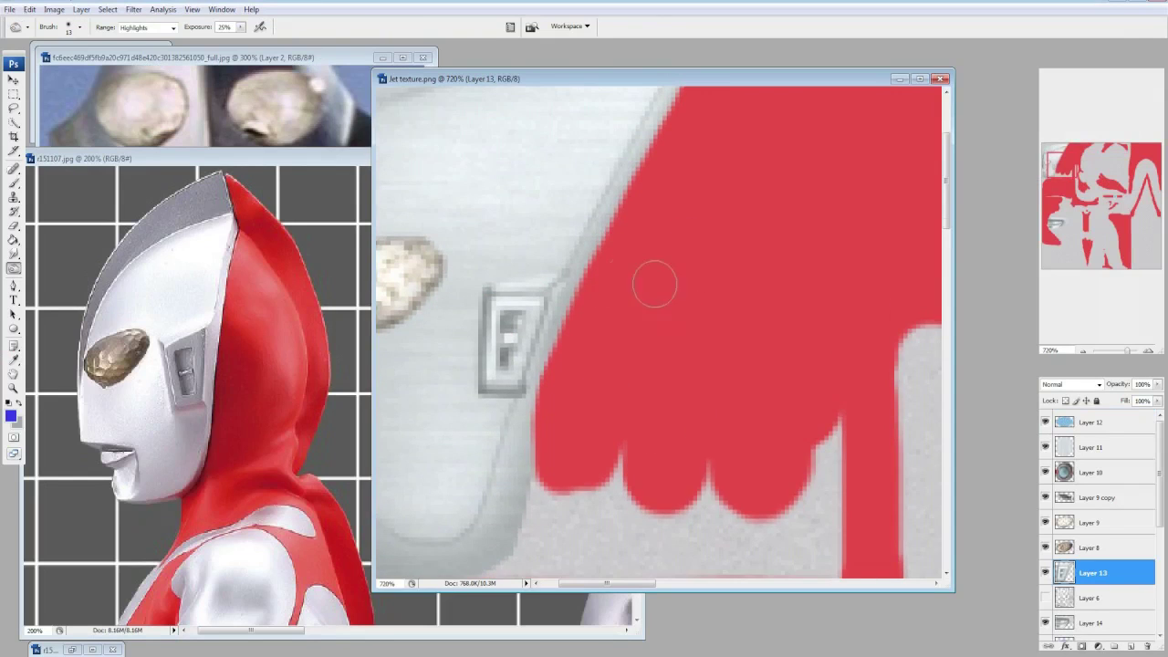
Brighten the centre of the blue chest gem on Layer 12 with a 5 px Dodge brush at 5% exposure.
scroll(654, 285, "down", 5)
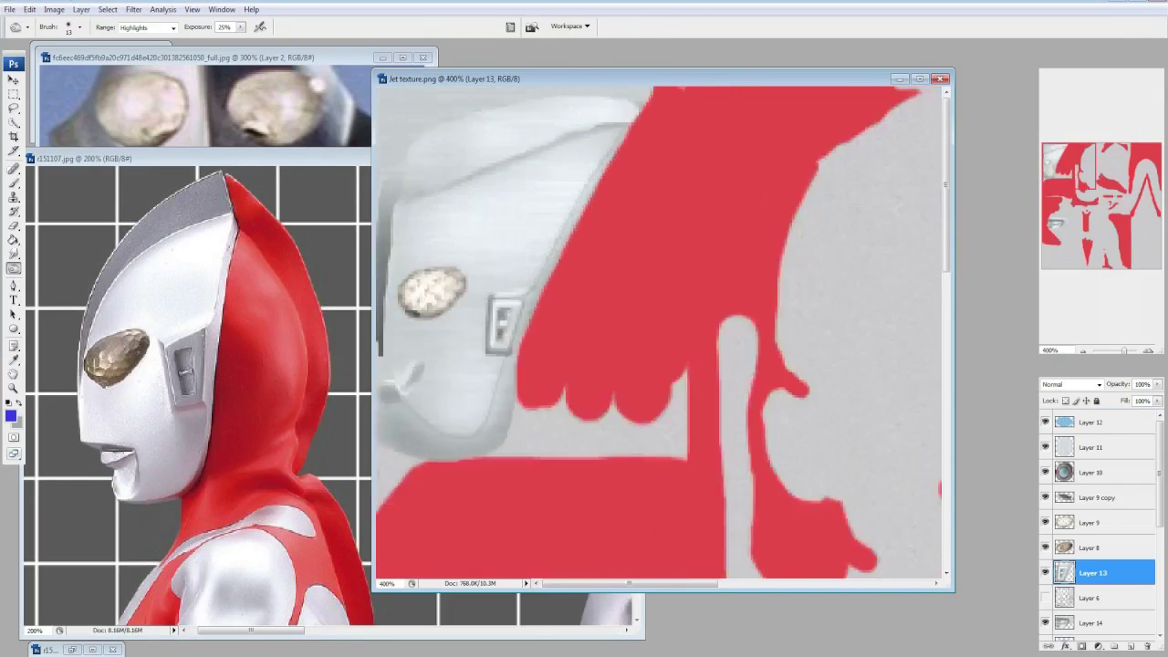
scroll(663, 292, "up", 5)
scroll(776, 429, "up", 4)
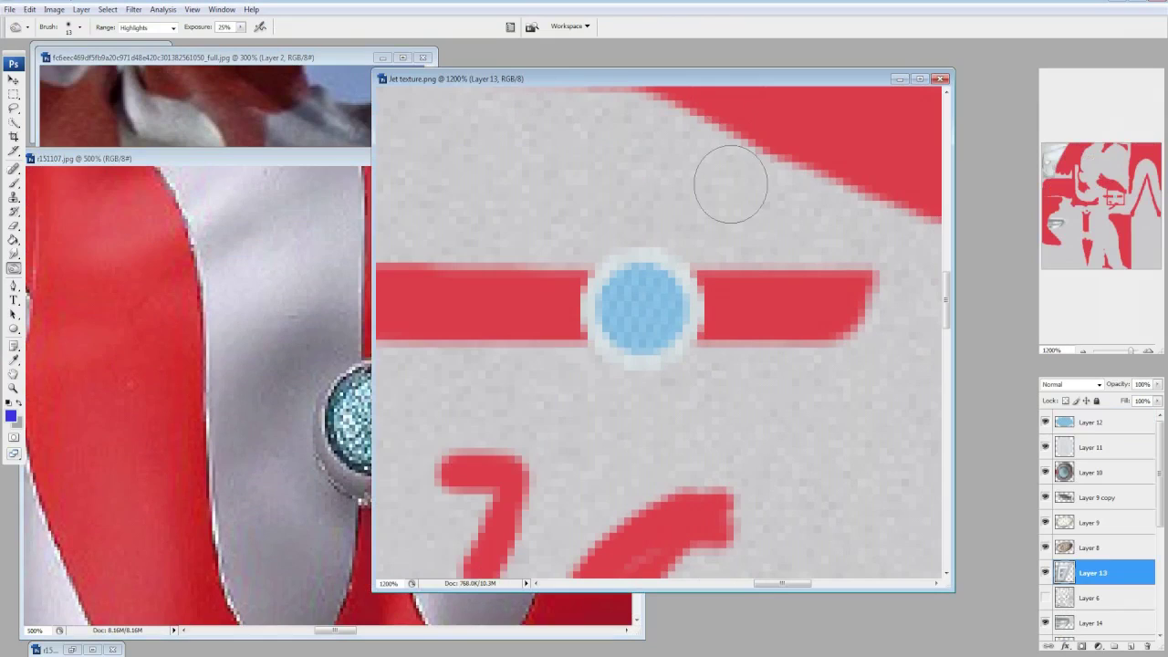
left_click(14, 267)
left_click(50, 281)
left_click(78, 27)
double_click(52, 122)
key("0")
key("5")
left_click(1092, 422)
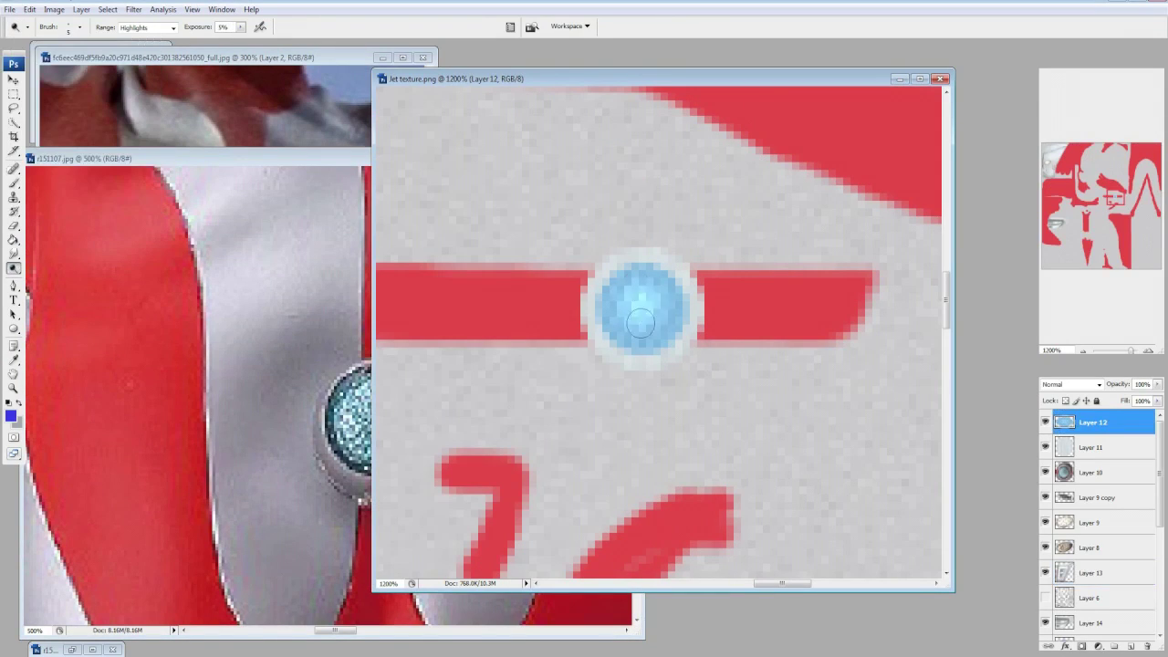
Darken the gem's rim with a 9 px Burn brush and brighten its centre again with the Dodge tool at 5% exposure.
left_click(14, 268)
left_click(50, 282)
left_click(78, 27)
double_click(53, 153)
left_click_drag(630, 301, 653, 337)
key("ctrl+z")
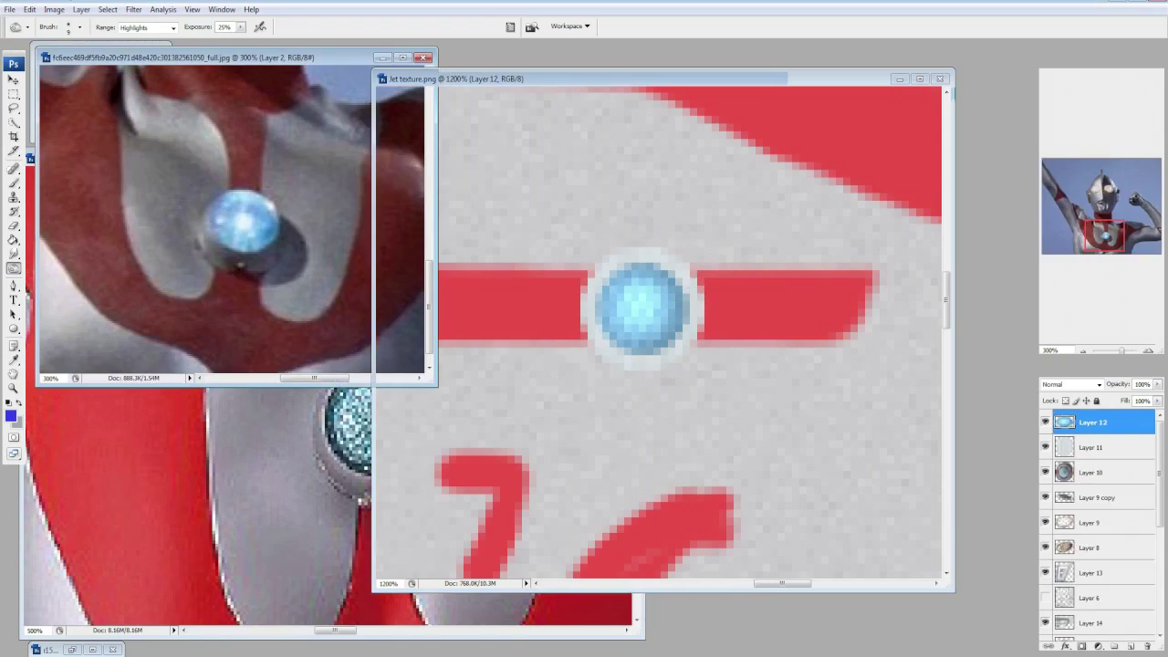
left_click(607, 278)
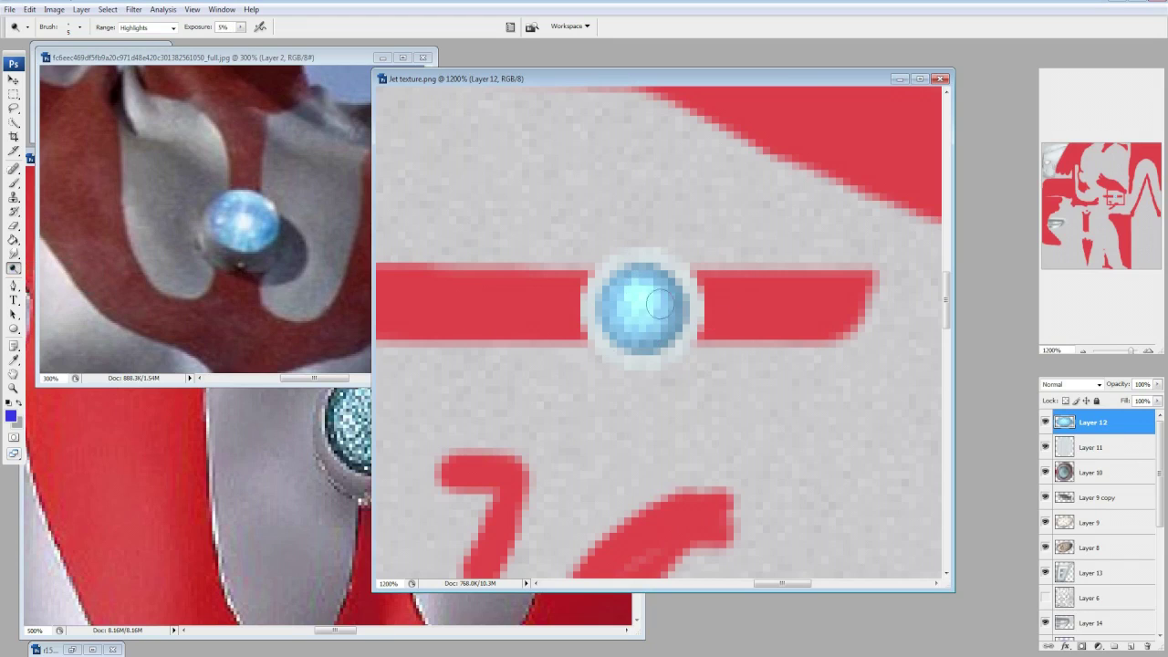
scroll(796, 305, "up", 1)
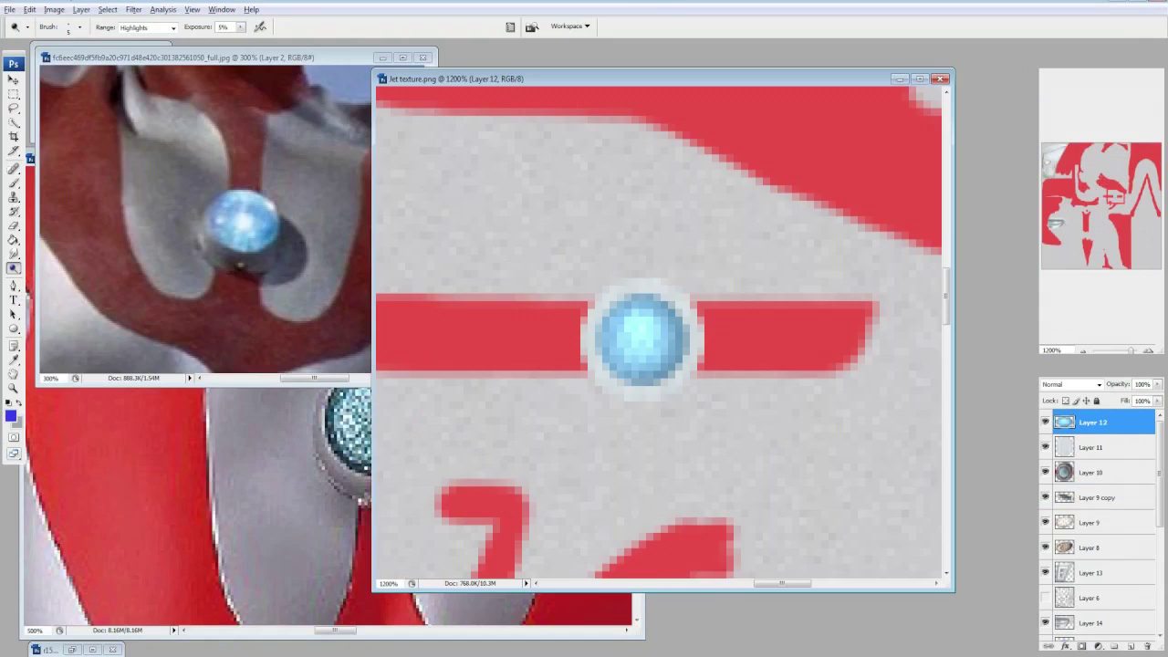
Duplicate Layer 11, offset the copy to the right beneath the original ring, and darken it with the Burn tool.
right_click(1090, 447)
left_click(1049, 190)
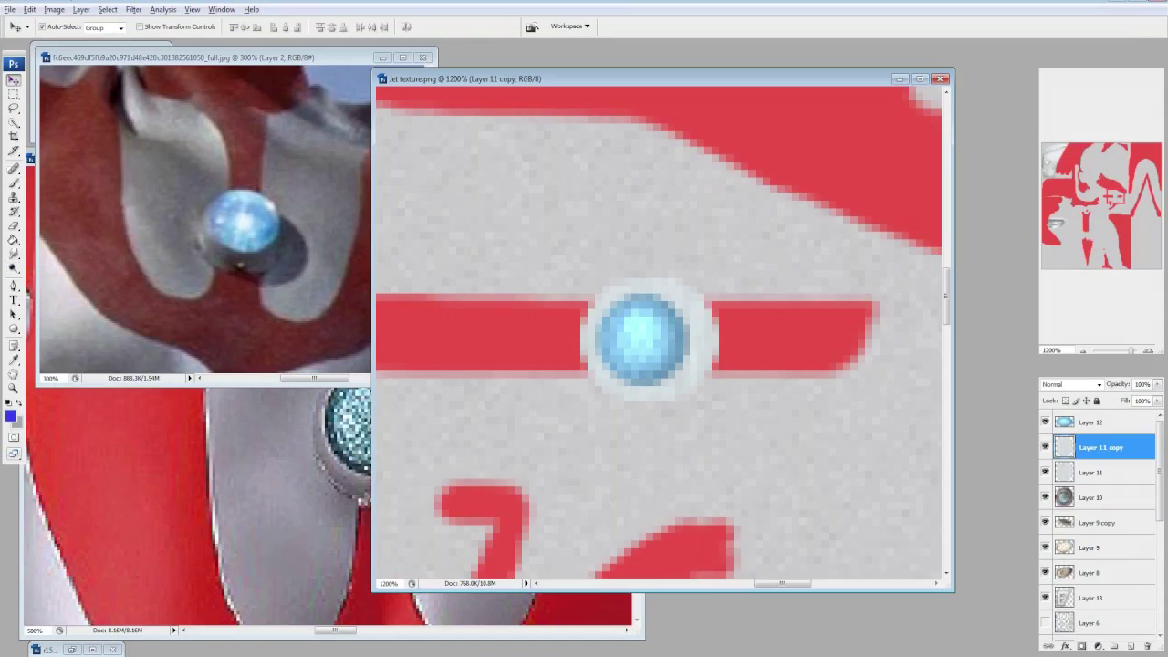
left_click(79, 27)
double_click(100, 109)
key("1")
key("5")
mouse_move(695, 292)
left_mouse_down()
mouse_move(707, 374)
mouse_move(666, 401)
left_mouse_up()
Brighten the gem's ring on Layer 11 with the Dodge tool and move the dark copy closer behind it.
left_click_drag(14, 268, 55, 271)
left_click(1090, 447)
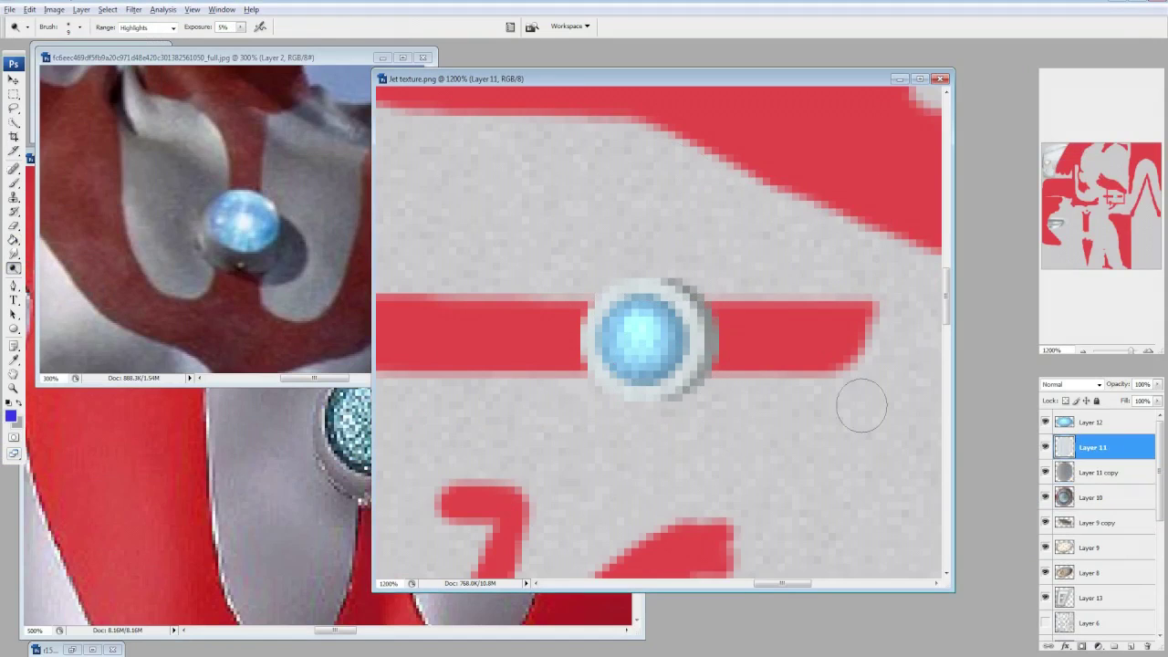
left_click(1100, 472)
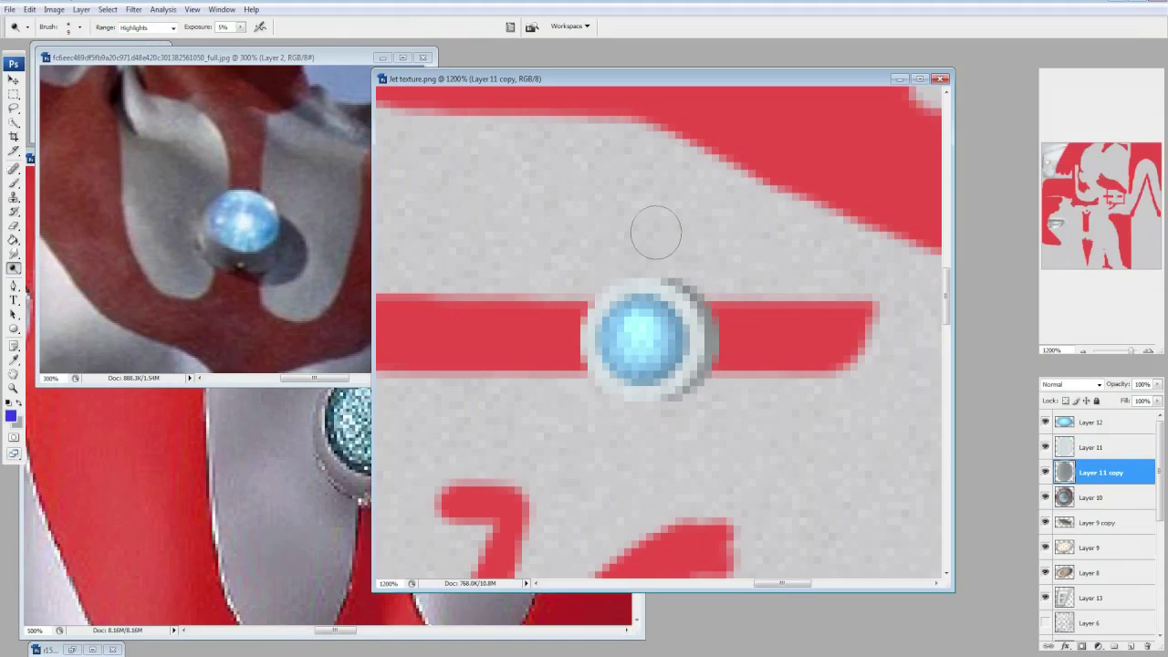
key("v")
left_click(13, 268)
left_click(80, 27)
double_click(24, 122)
key("alt+bracketright")
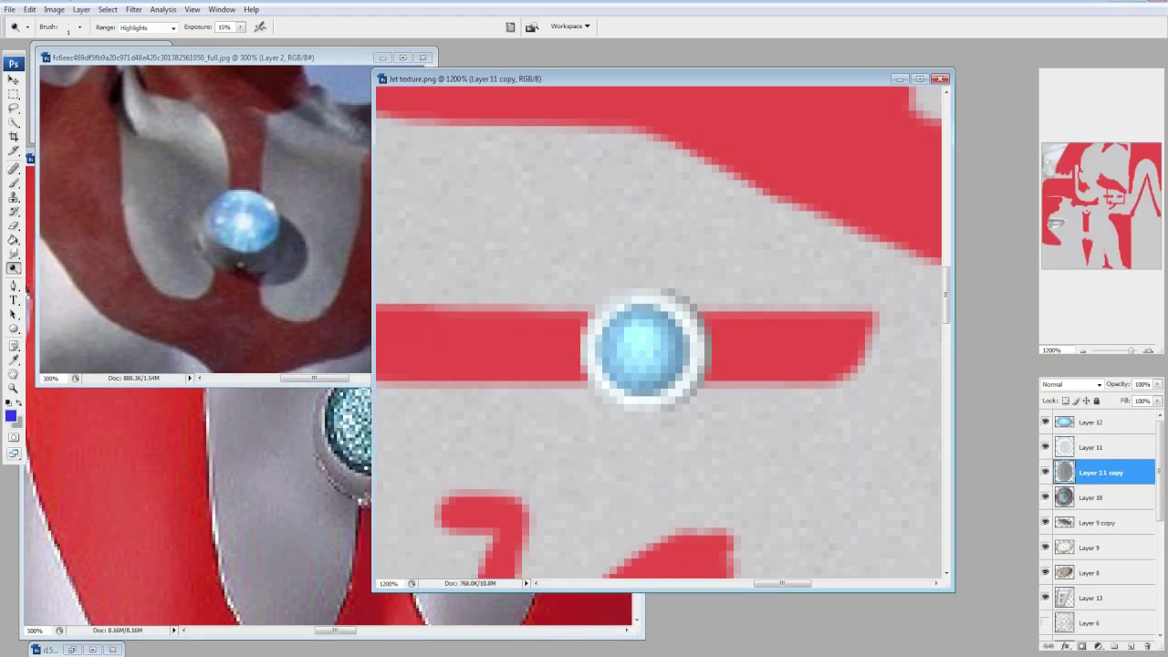
Copy a small block from the left edge of the dark ring onto a new layer above Layer 11.
key("m")
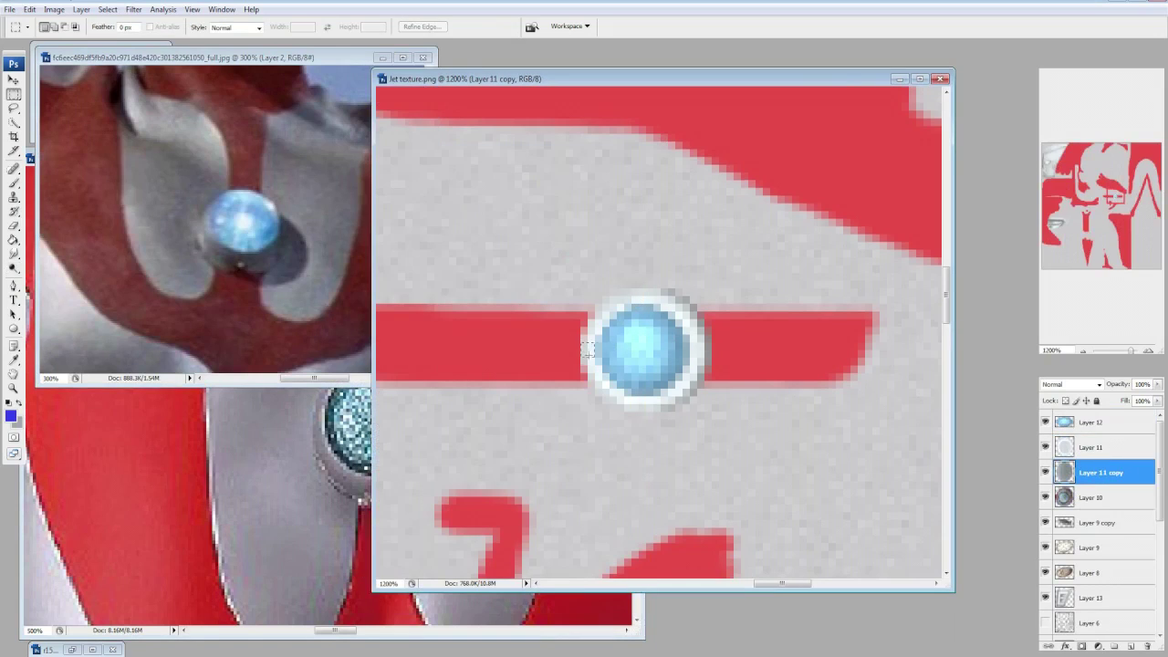
key("ctrl+j")
key("v")
key("ctrl+bracketright")
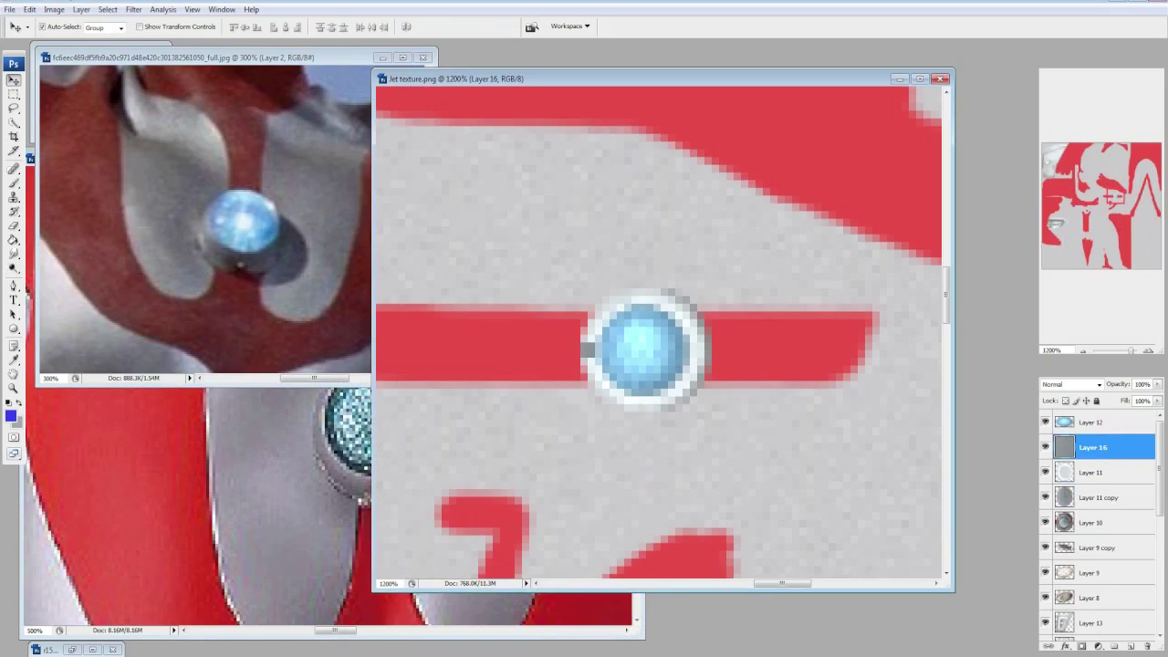
Lighten the copied block with the Dodge tool and shape it with the Eraser into a tab on the ring's left side.
key("o")
right_click(14, 267)
left_click(14, 225)
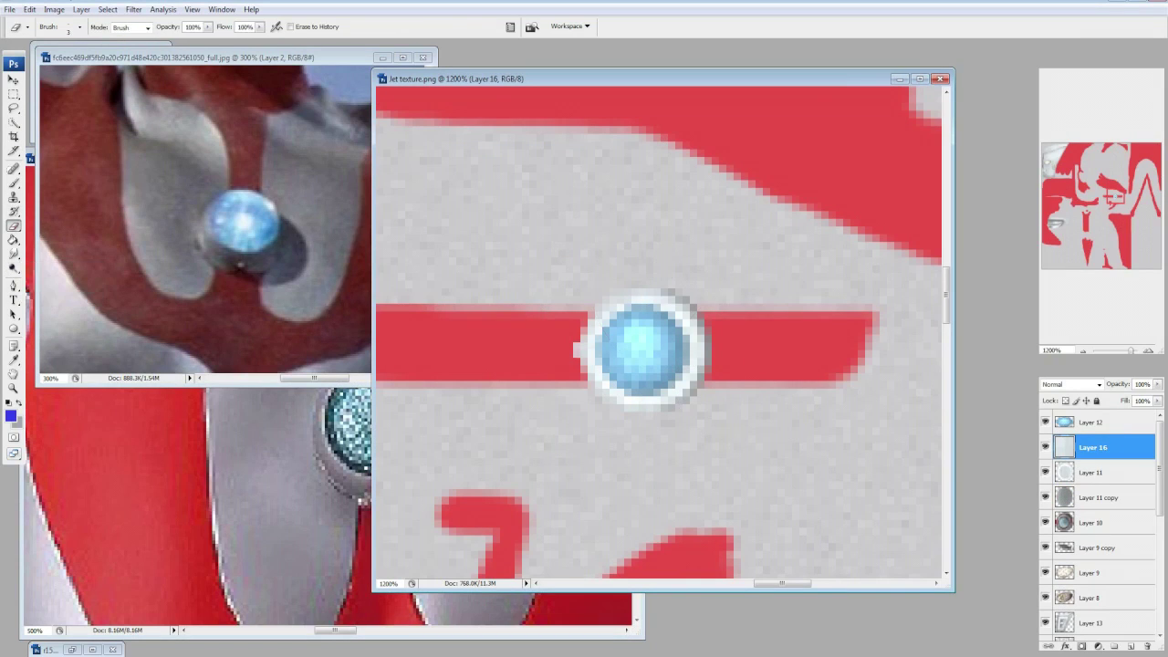
Duplicate Layer 16, place the copy below the original, and darken it as the tab's shadow.
key("o")
right_click(1103, 447)
left_click(1043, 195)
left_click(889, 211)
key("ctrl+bracketleft")
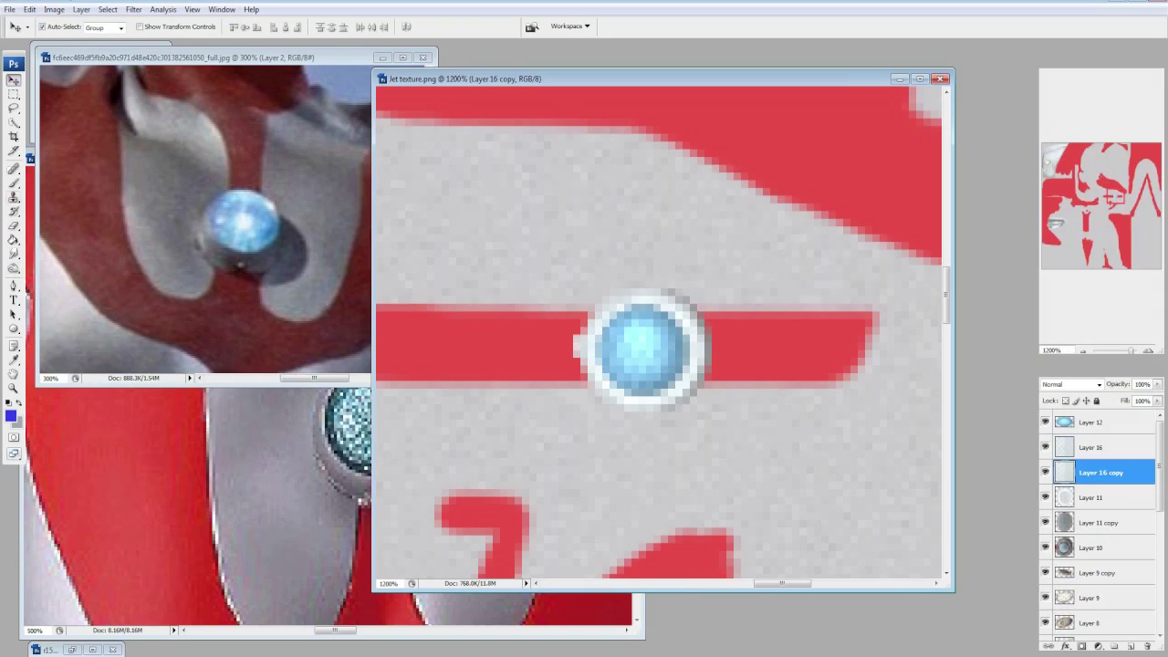
key("m")
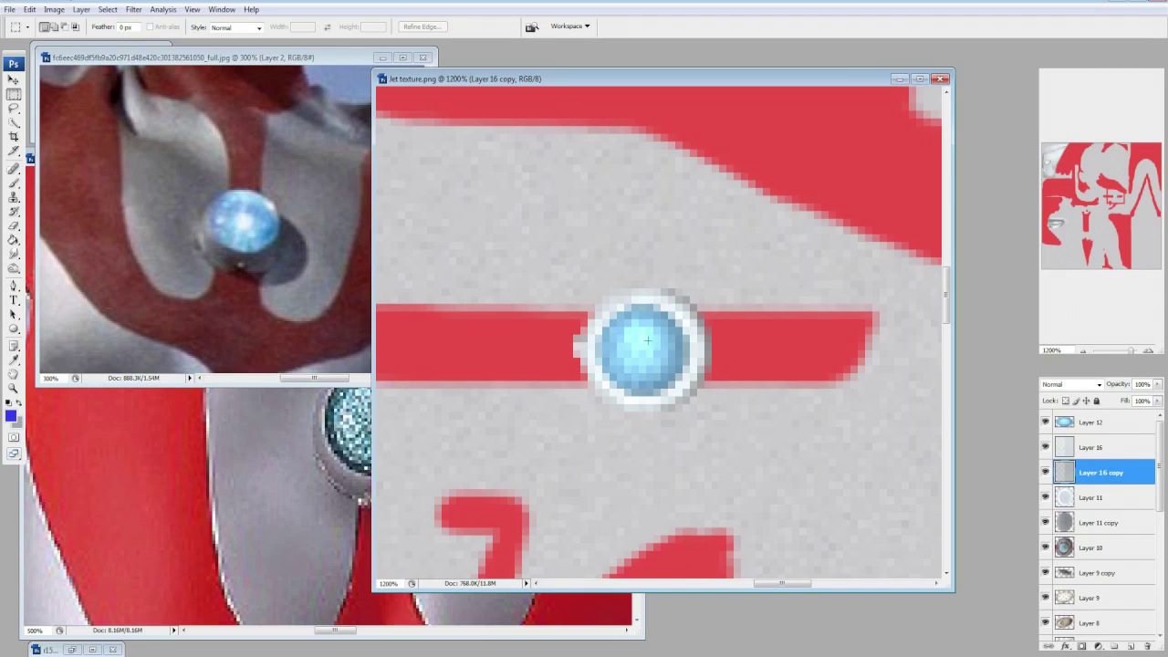
Duplicate both tab layers together and position the duplicates on the ring's right side.
left_click(1090, 447, "shift")
right_click(1090, 447)
left_click(1043, 195)
key("Return")
key("v")
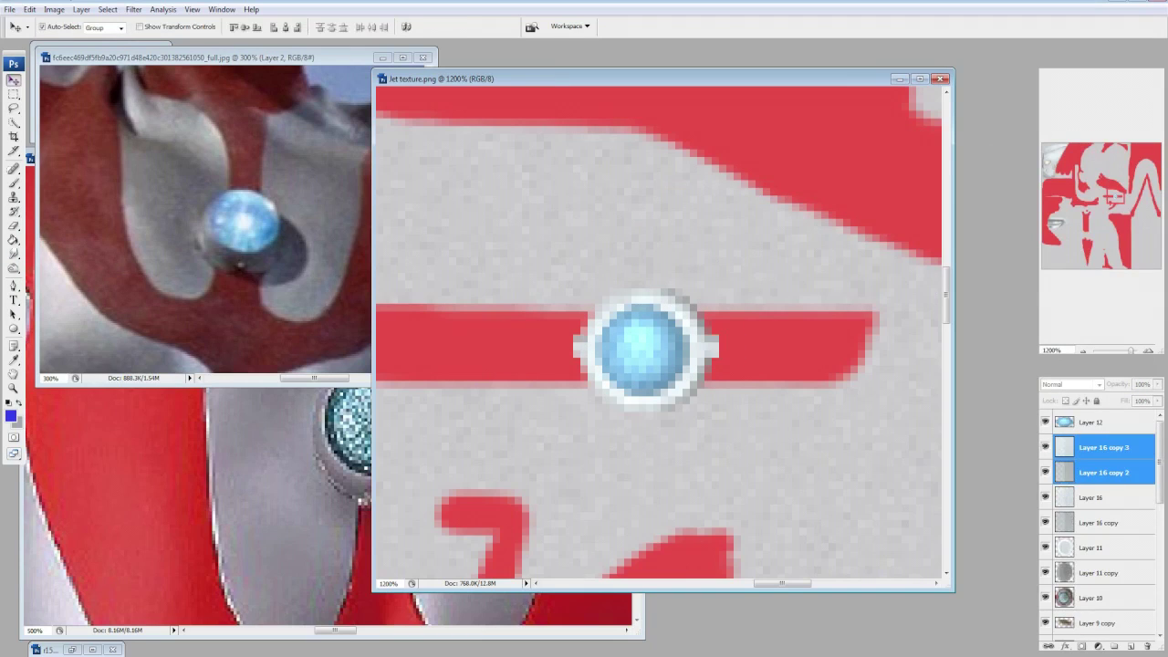
key("m")
left_click(1104, 472)
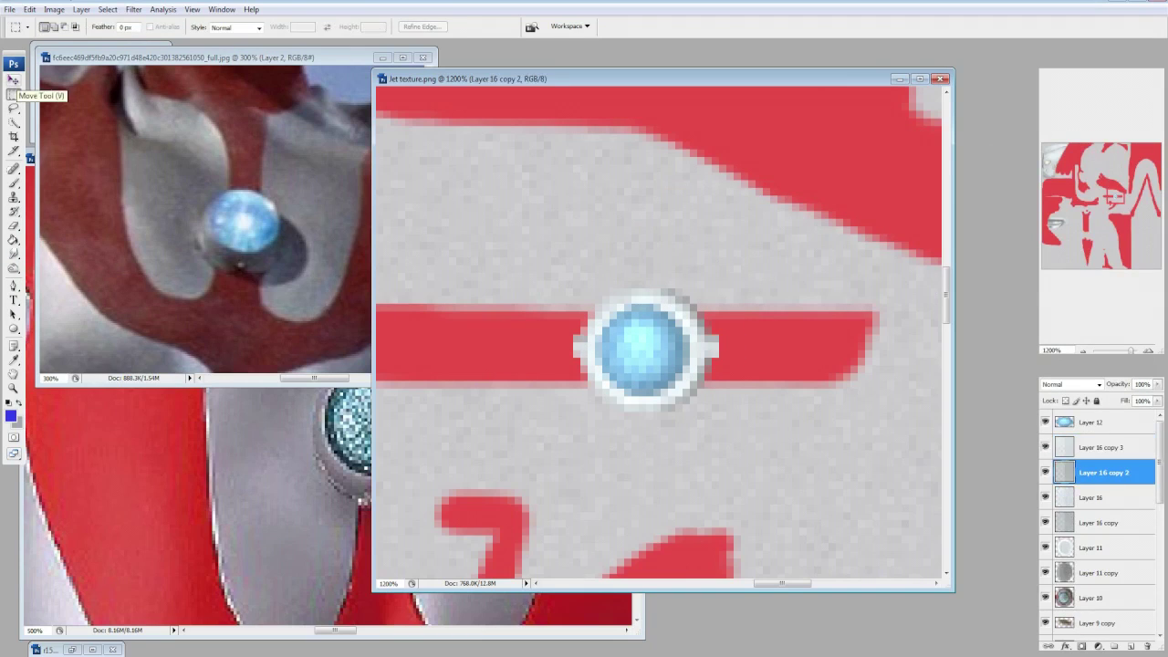
key("v")
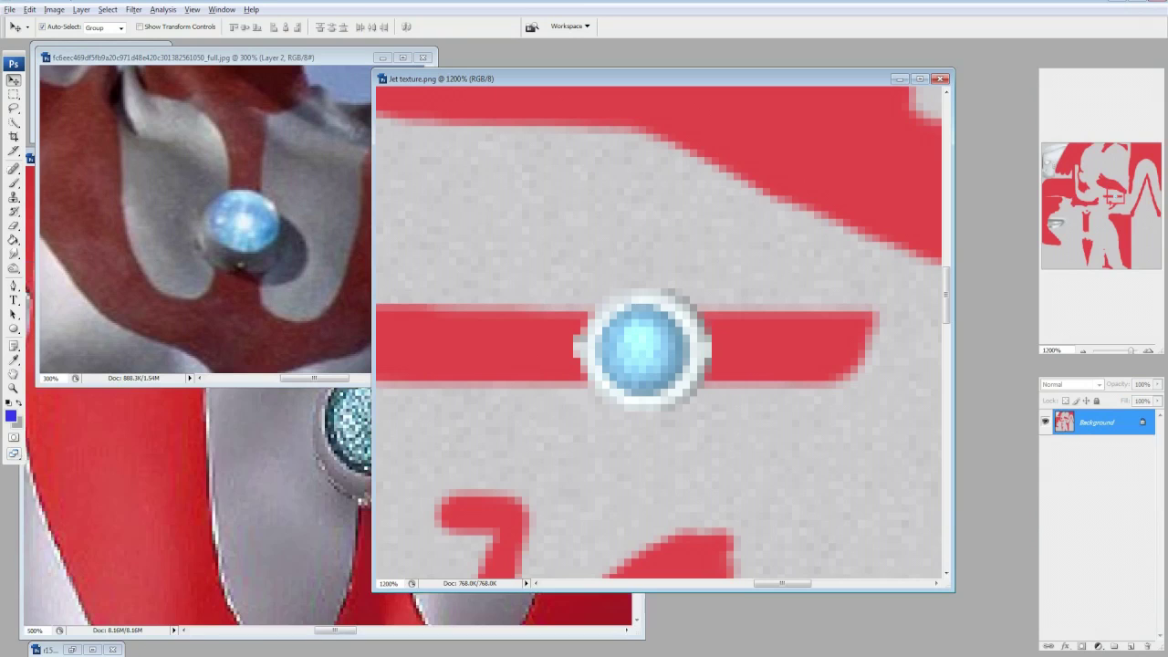
Touch up the gem with a 5 px Dodge brush, using 10% exposure on Layer 12.
left_click(72, 26)
key("Return")
key("alt+bracketright")
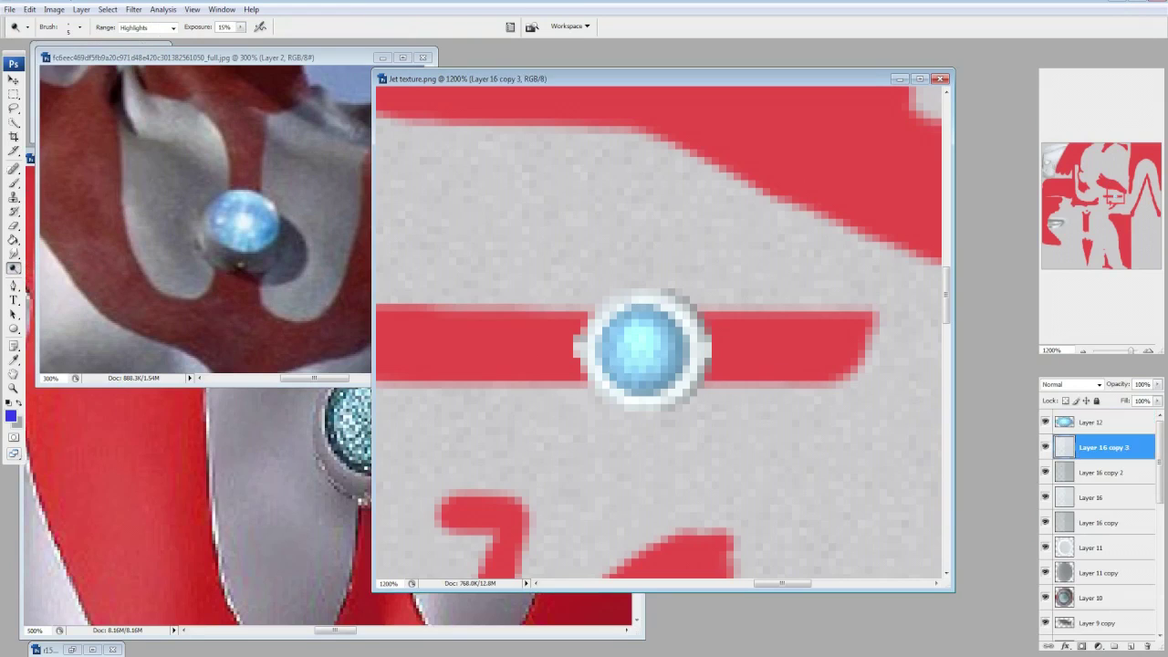
left_click(619, 347)
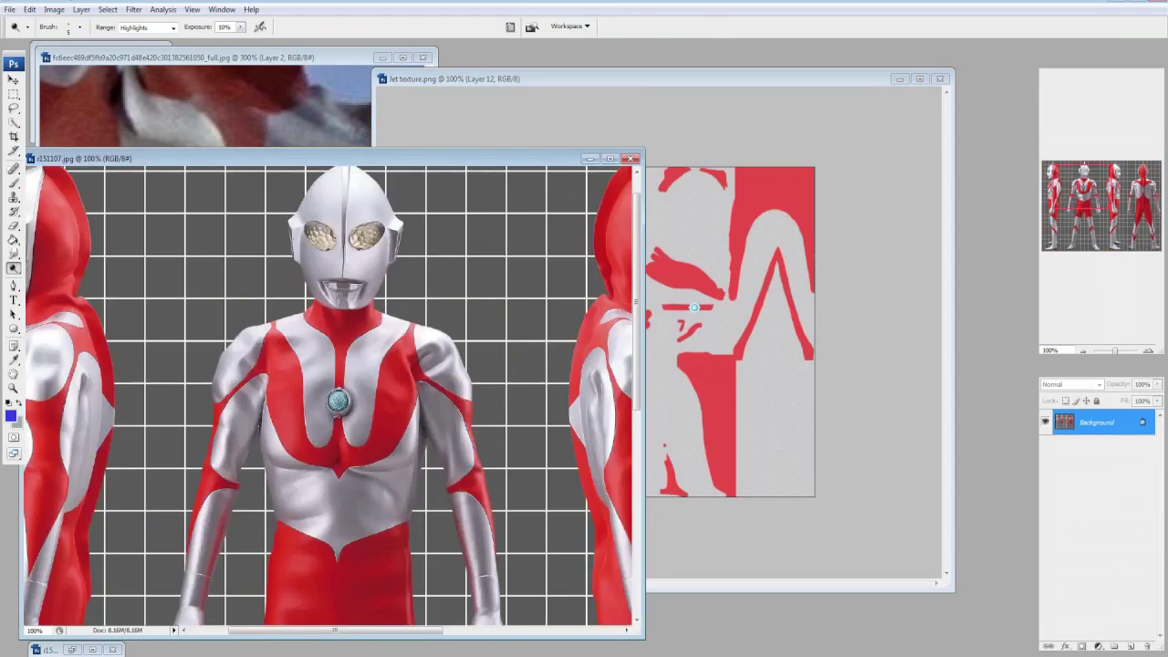
Examine the reference figure's torso, legs and boots alongside the leg area of the texture.
key("ctrl+plus")
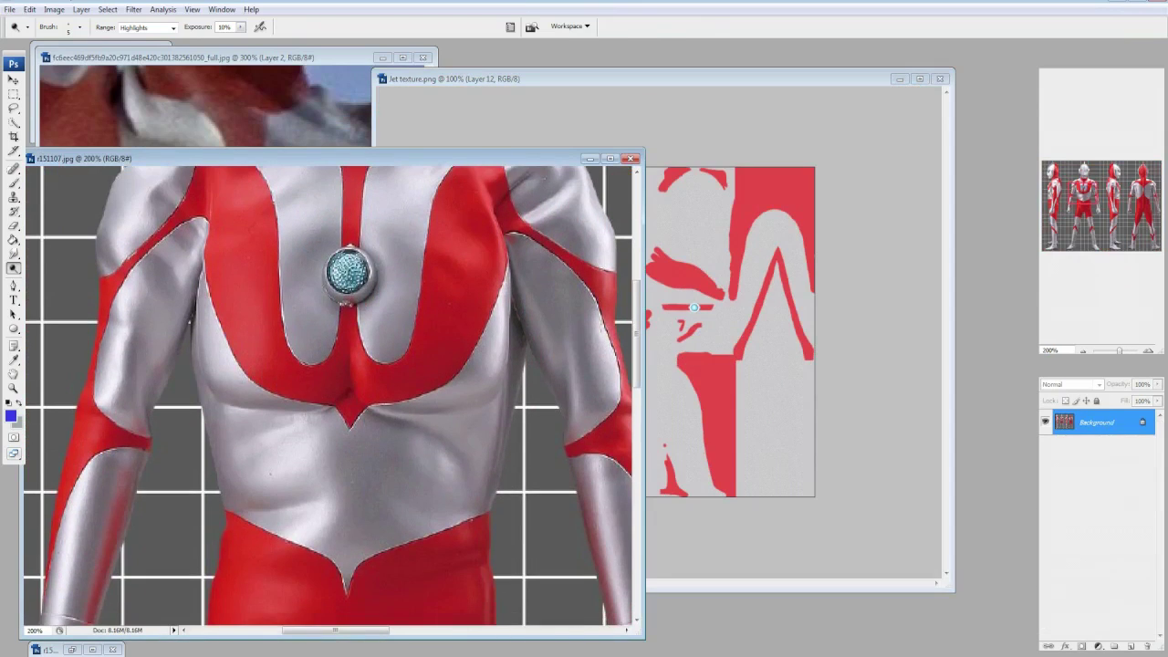
key("ctrl+minus")
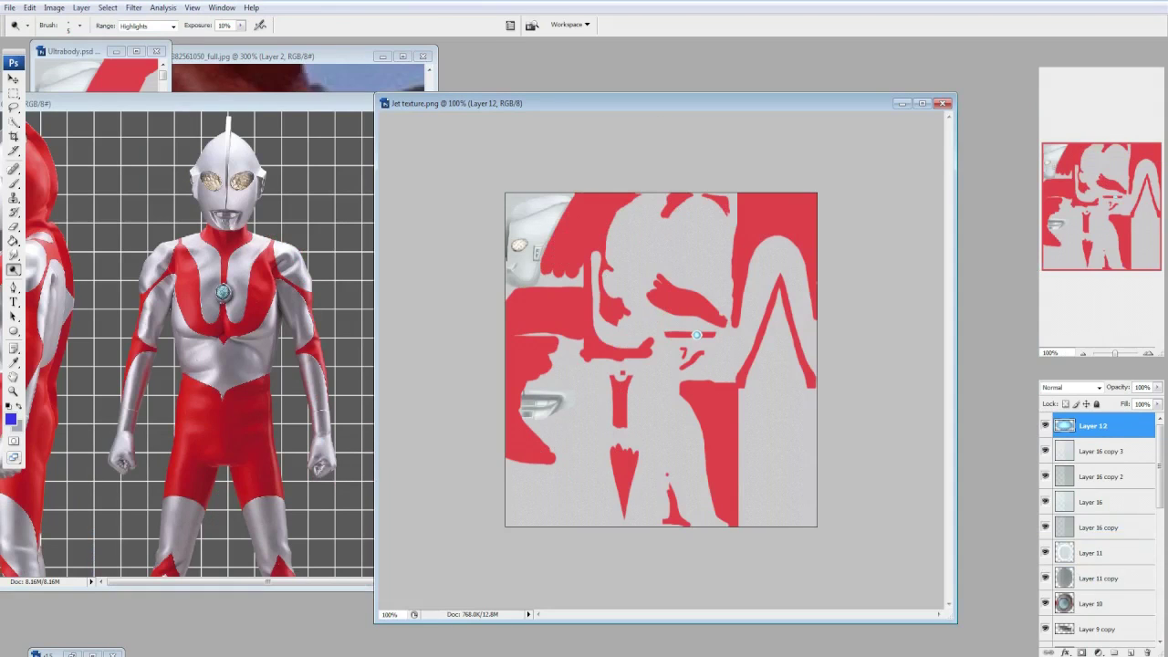
key("ctrl+plus")
key("ctrl+plus")
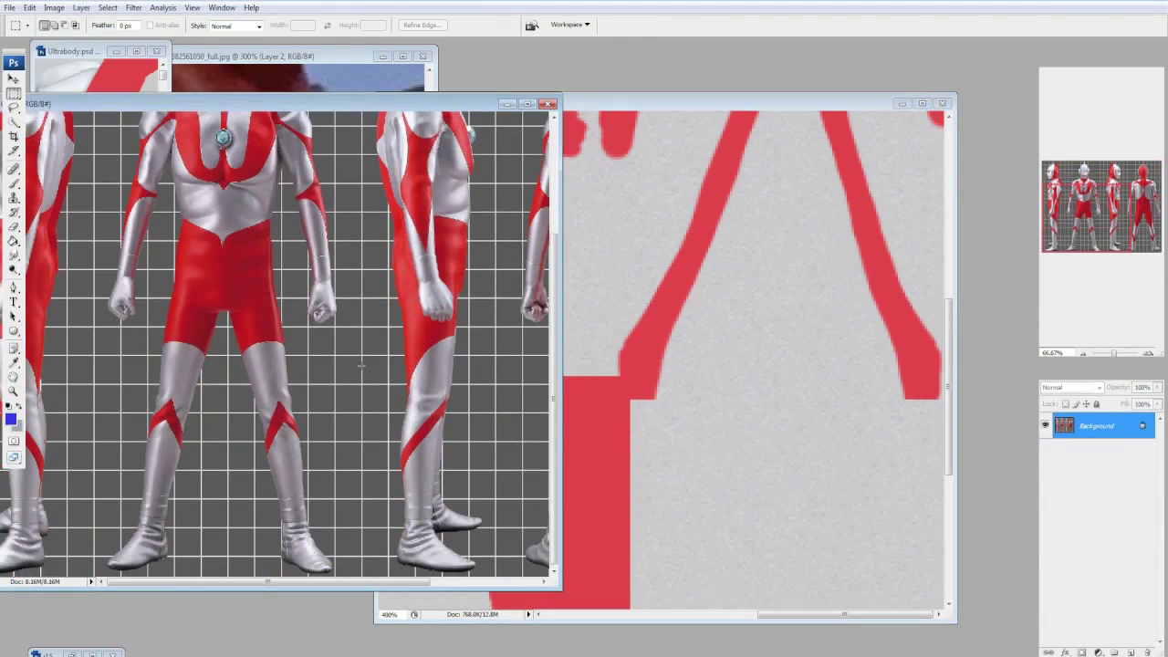
key("ctrl+plus")
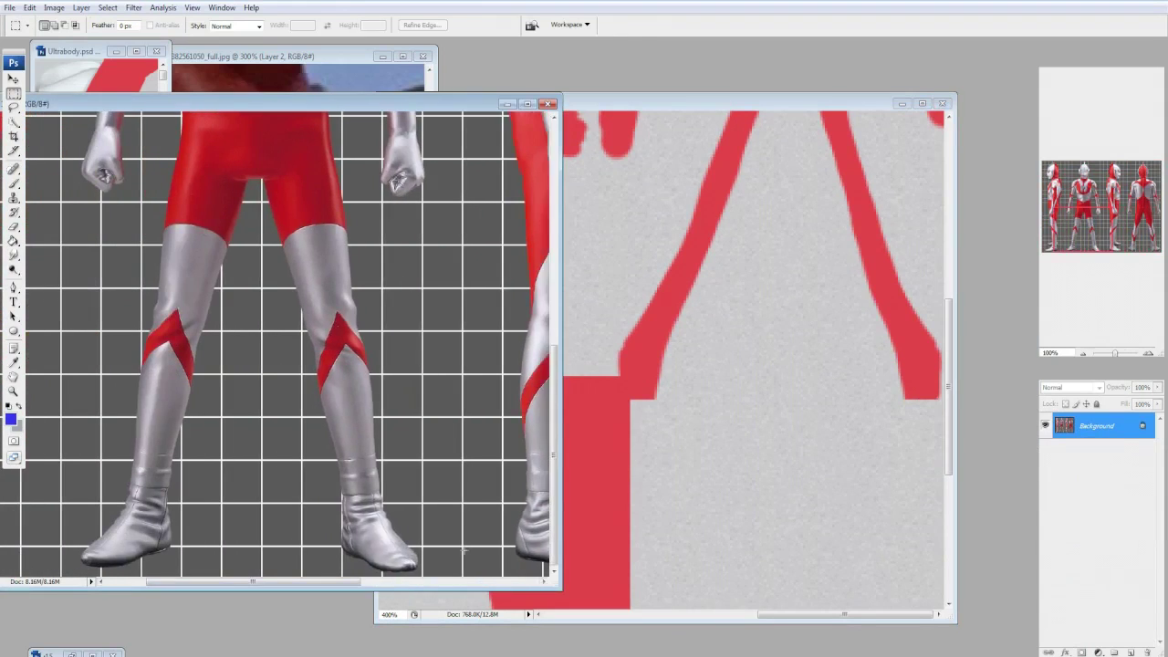
Toggle layer visibility to identify the grey base layers and show the Layer 6 wireframe overlay.
key("ctrl+Tab")
scroll(483, 118, "down", 3)
scroll(1095, 511, "down", 4)
left_click(1044, 558)
scroll(657, 365, "up", 2)
left_click_drag(464, 114, 464, 70)
left_click(1045, 507)
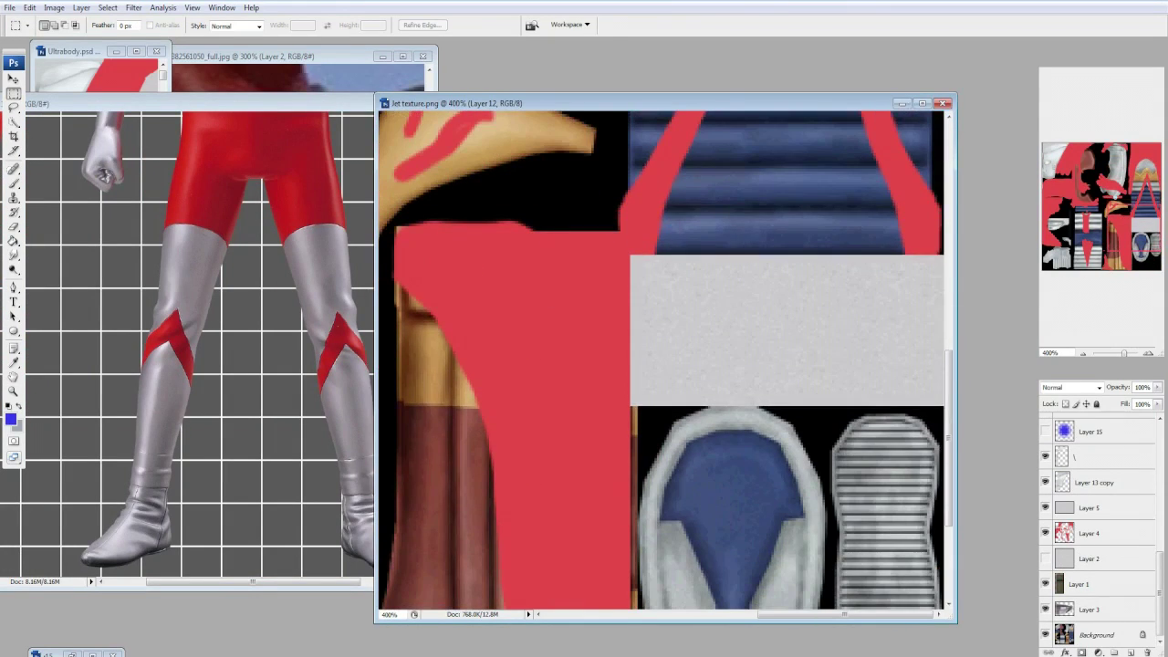
left_click(1045, 558)
key("alt+bracketleft")
key("alt+bracketleft")
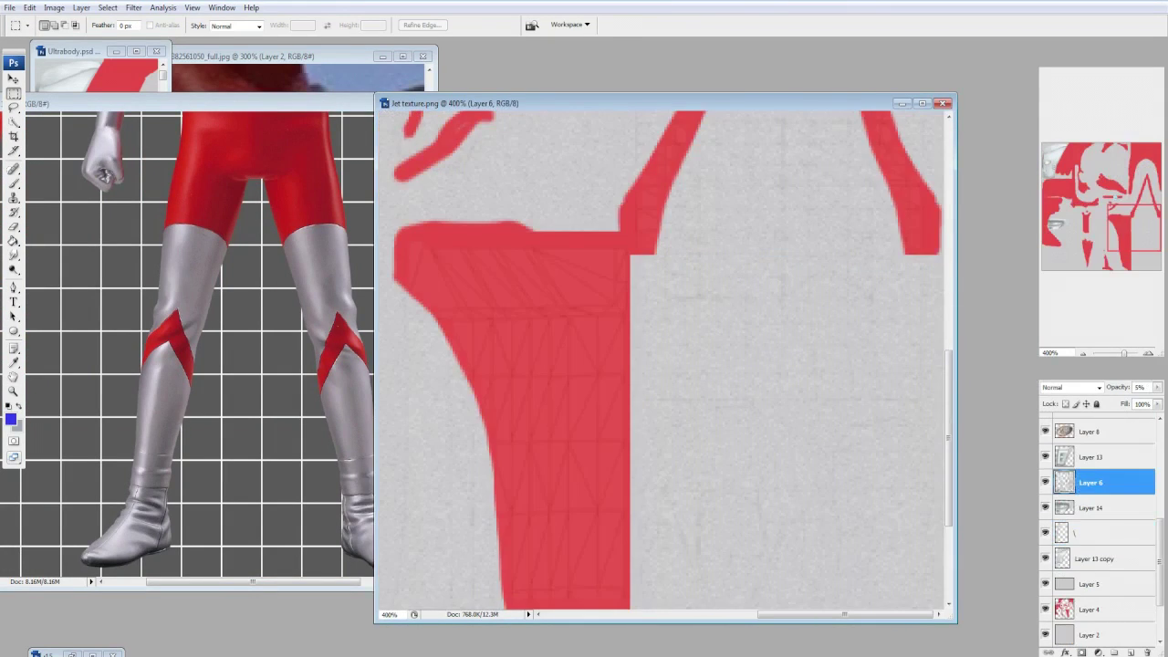
Hide Layer 2 and trim the excess strip along the bottom edge of the grey rectangle on Layer 5.
scroll(1094, 529, "down", 1)
left_click(1045, 609)
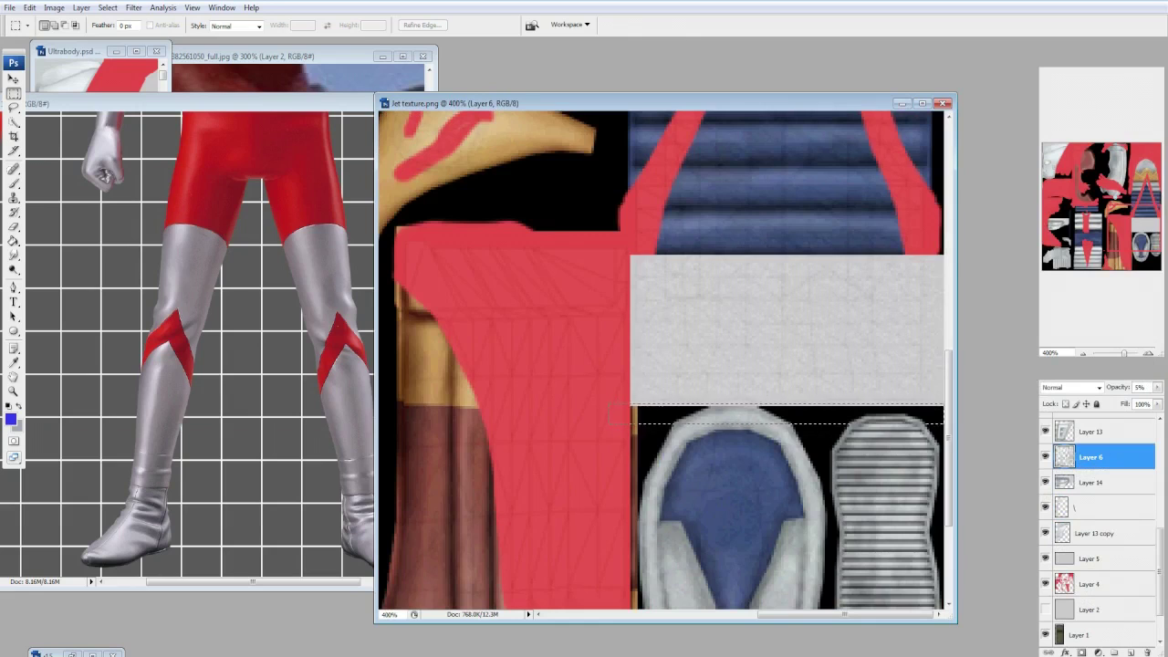
key("alt+bracketleft")
key("alt+bracketleft")
key("alt+bracketleft")
key("alt+bracketleft")
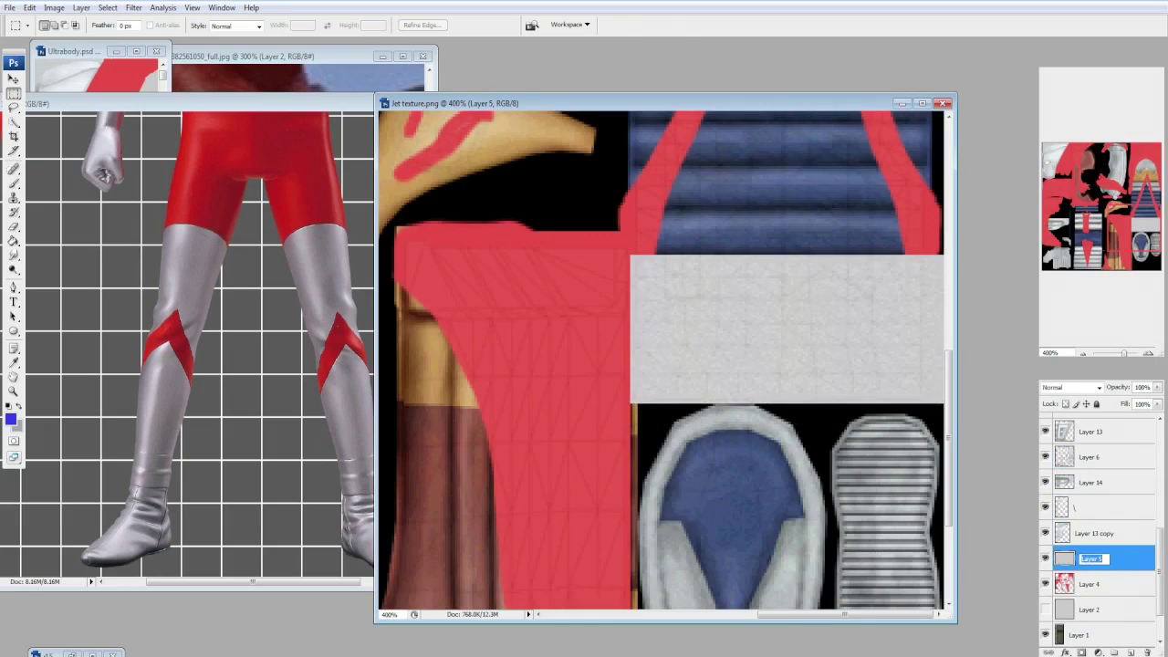
Rename Layer 5 to "heel", show Layer 2 again and rename it to "body".
left_click(1045, 610)
double_click(1090, 609)
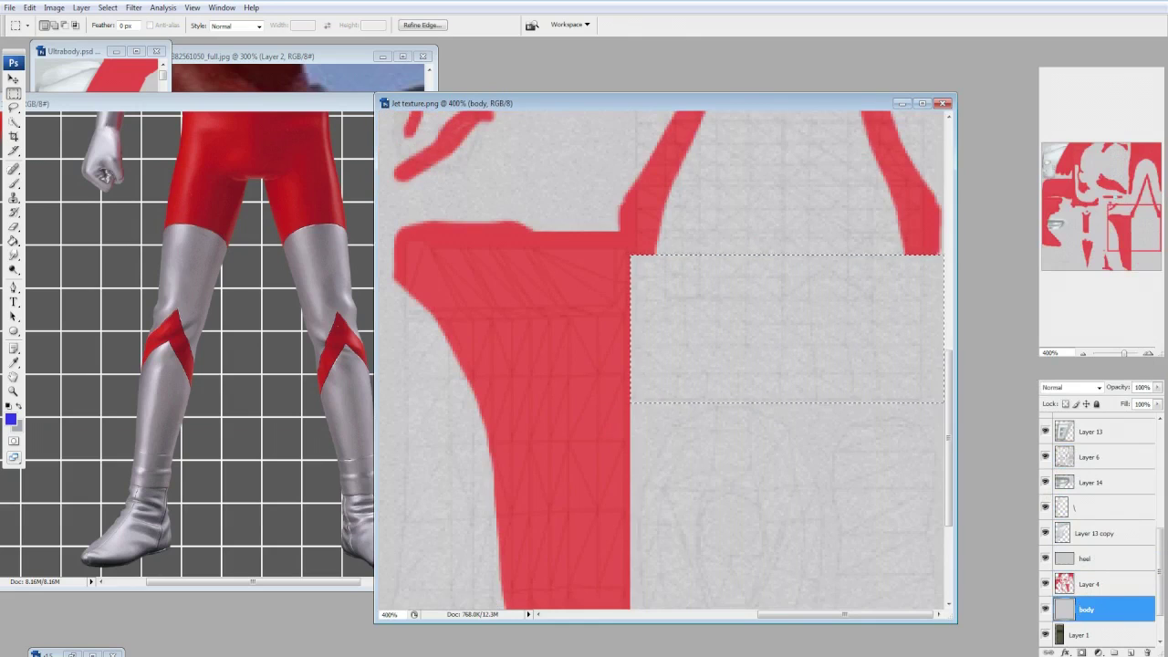
Darken the top and bottom edges of the selected heel rectangle with a 13 px Burn brush at 15% exposure.
scroll(666, 356, "up", 2)
left_click(13, 269)
left_click(79, 26)
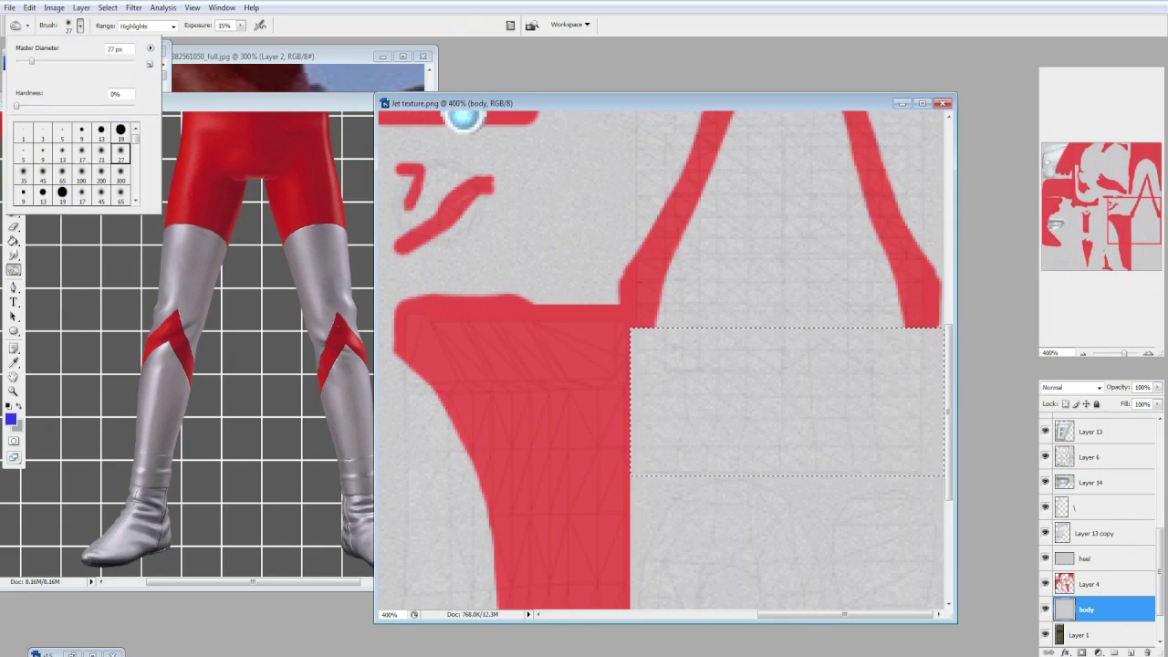
key("Return")
key("alt+bracketright")
key("alt+bracketright")
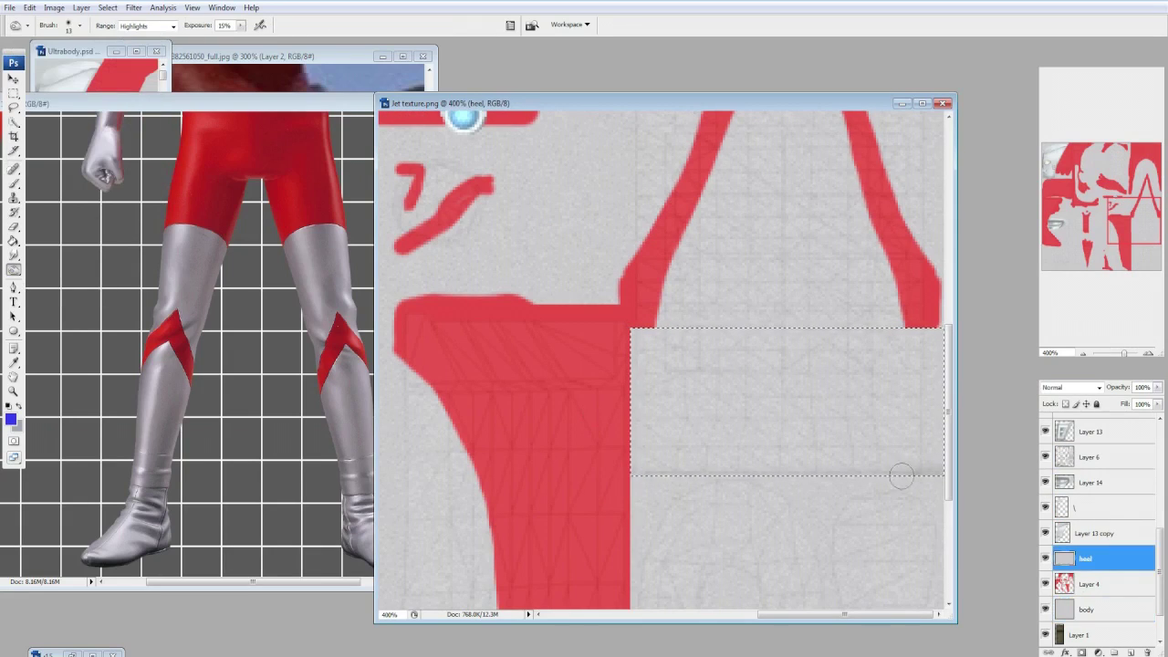
left_click_drag(902, 475, 582, 479)
mouse_move(644, 330)
left_mouse_down()
mouse_move(931, 328)
mouse_move(631, 330)
left_mouse_up()
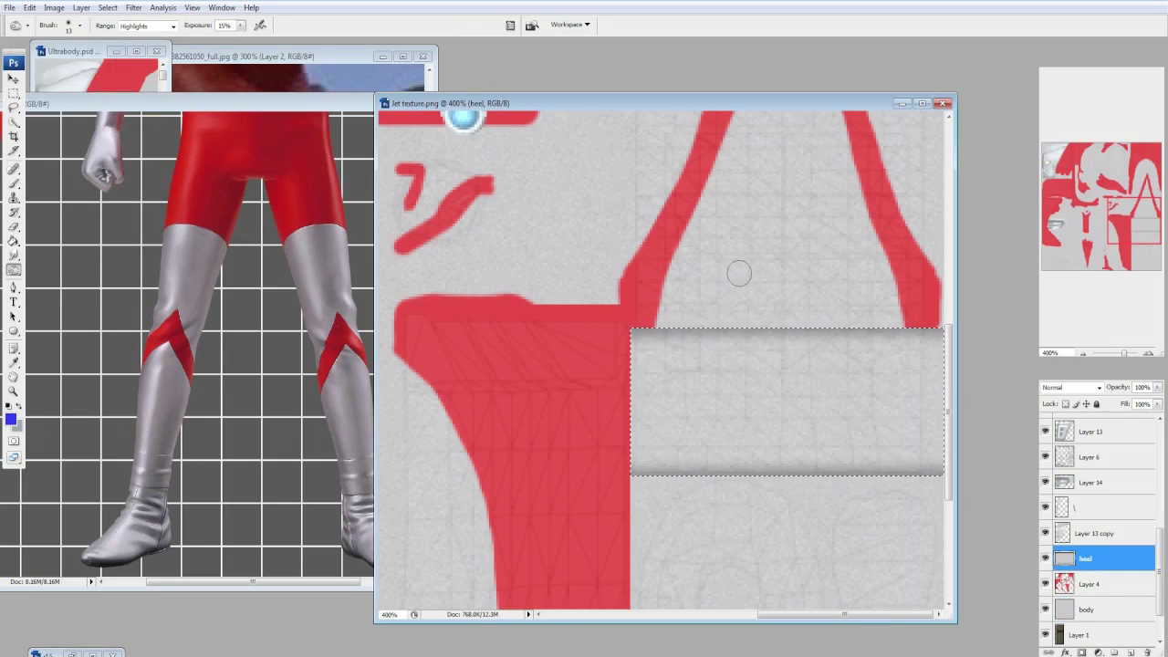
Compare the heel shading with the reference boots and clear the selection, keeping the heel layer active.
key("ctrl+Tab")
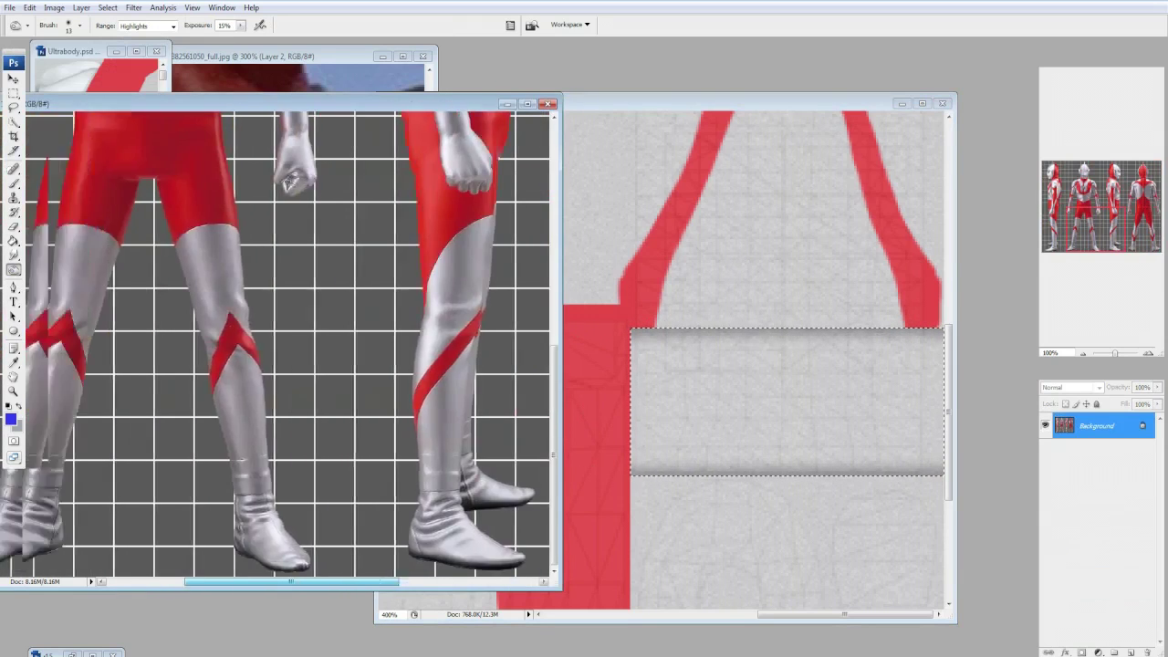
key("ctrl+Tab")
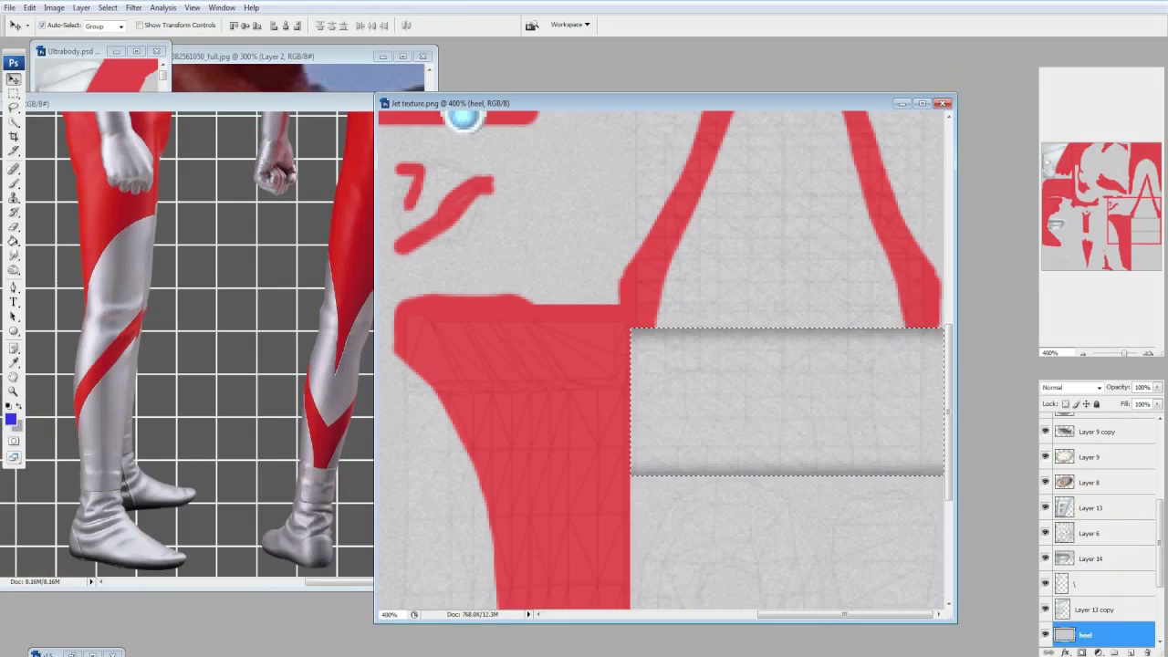
left_click(1090, 533)
key("m")
left_click(1090, 634)
scroll(1099, 529, "down", 1)
key("ctrl+d")
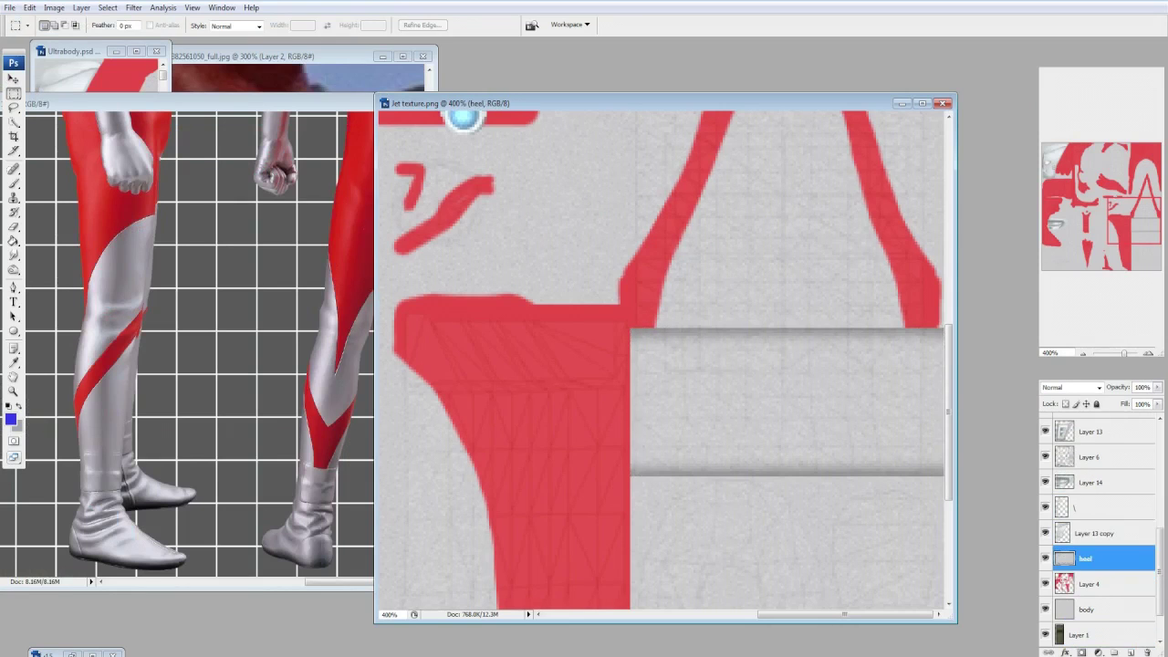
Burn a thin vertical seam across the heel rectangle near its right end with a 3 px brush at 15% exposure.
key("o")
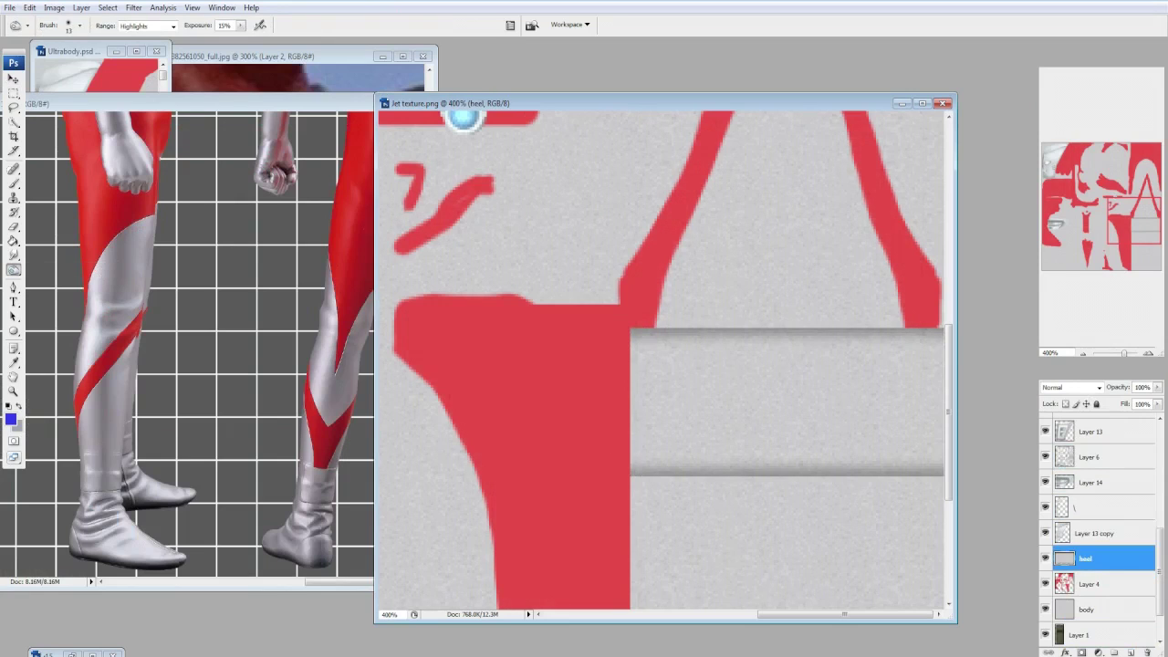
left_click(710, 427)
left_click_drag(712, 472, 707, 324)
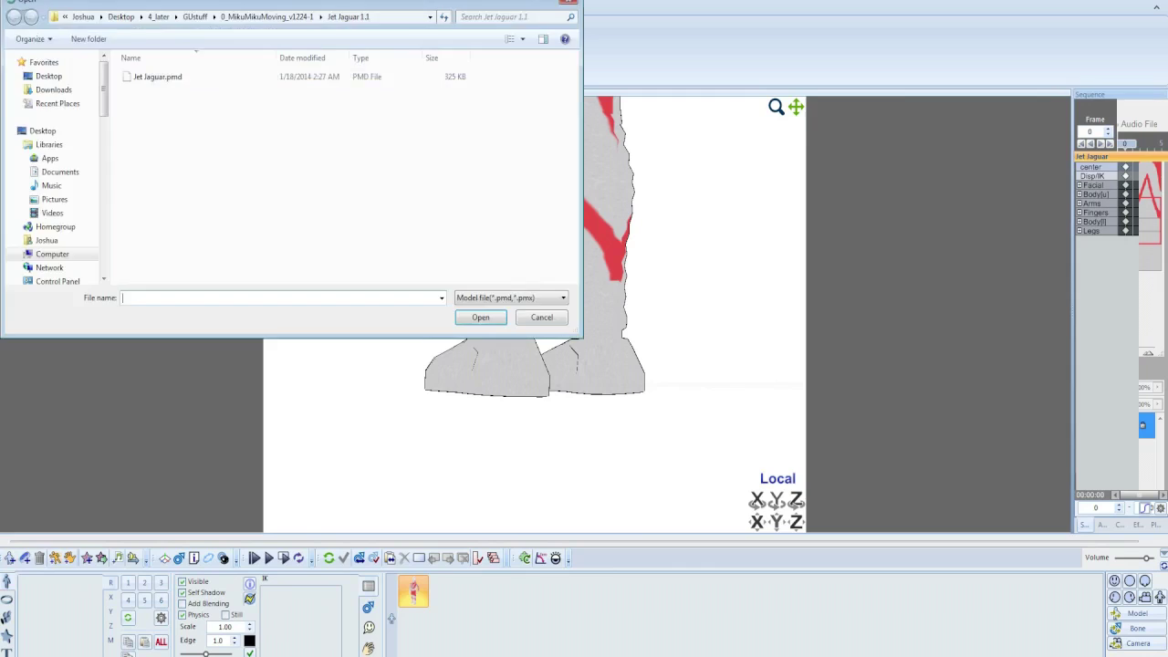
left_click_drag(542, 386, 542, 365)
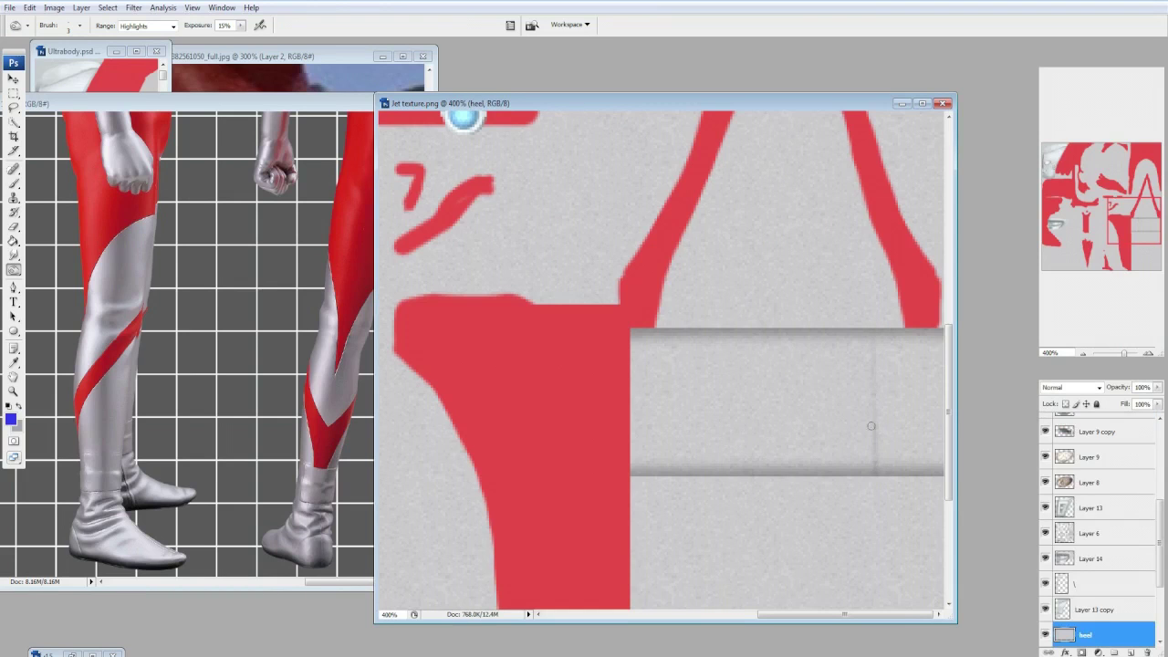
Burn soft horizontal fold shadows across the middle of the heel rectangle with a 9 px brush.
scroll(912, 331, "down", 1)
left_click(80, 25)
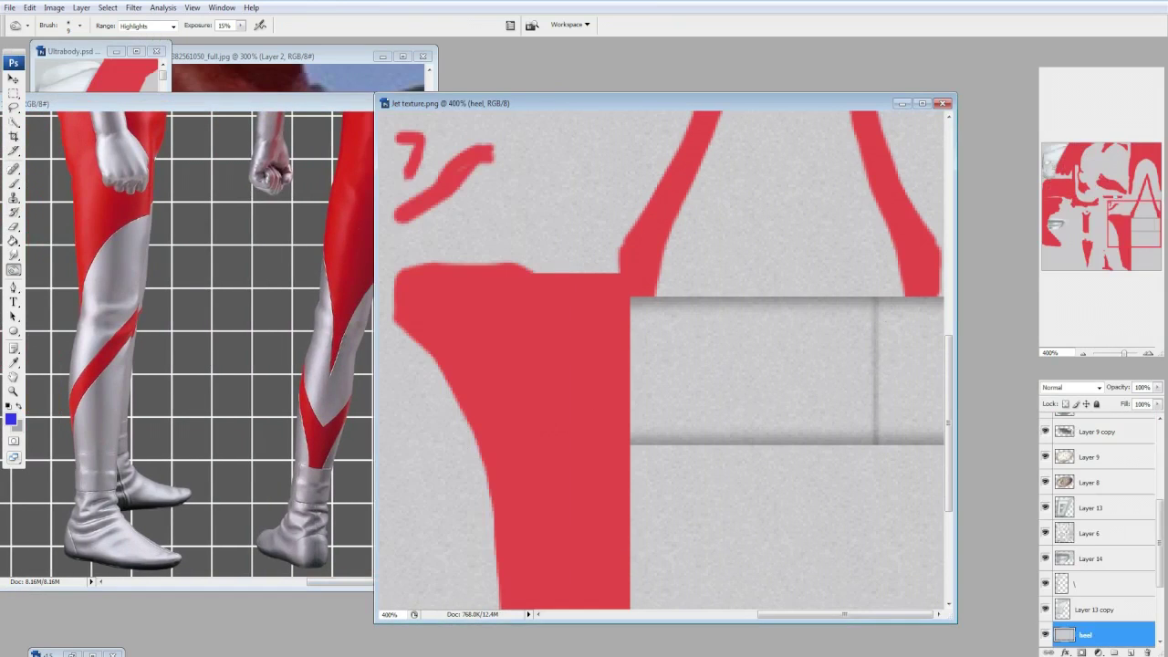
mouse_move(790, 392)
left_mouse_down()
mouse_move(901, 375)
mouse_move(656, 372)
left_mouse_up()
key("ctrl+z")
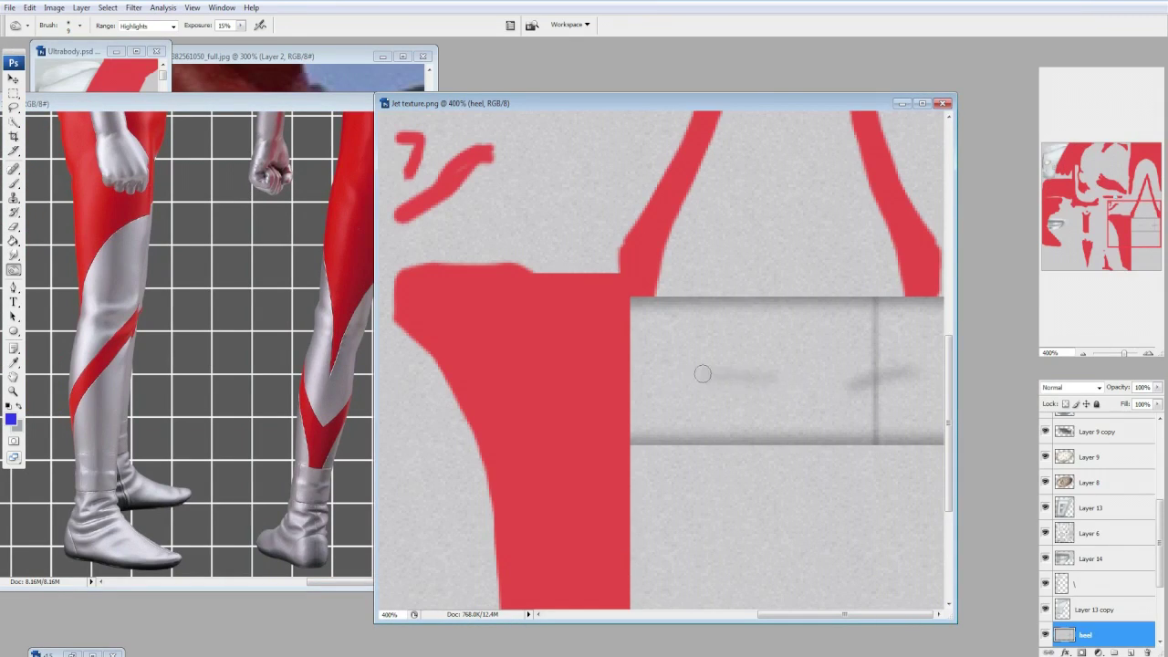
Dodge soft highlights just above the heel's fold shadows with a 13 px brush at 10% exposure.
left_click_drag(13, 269, 46, 282)
left_click(80, 26)
double_click(22, 153)
key("1")
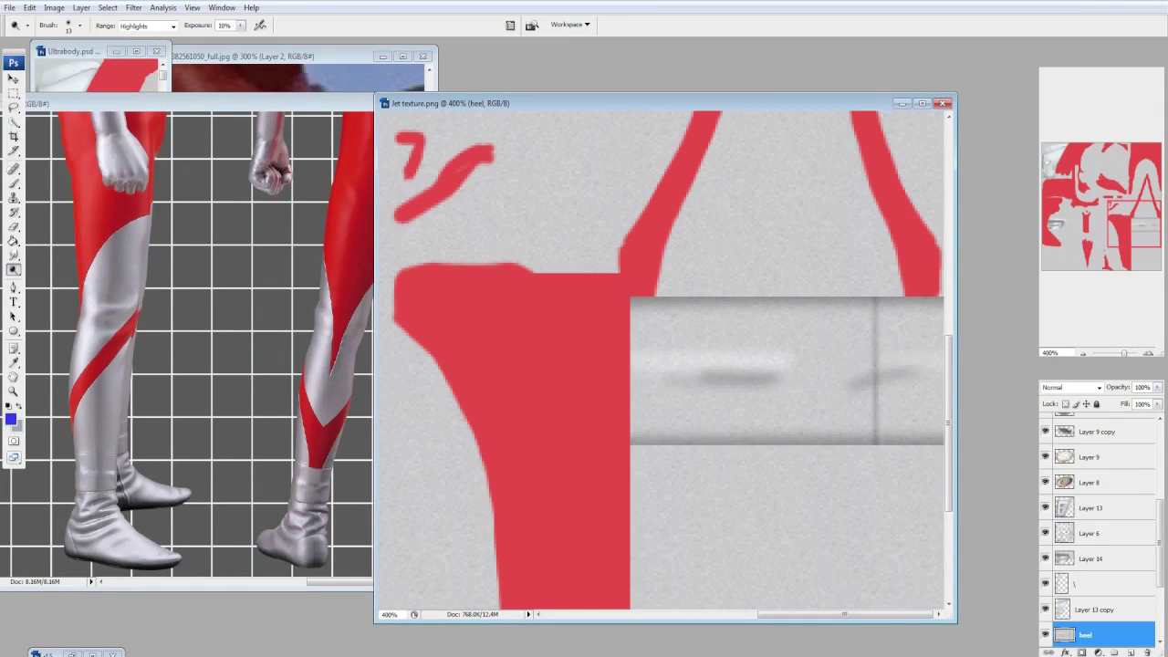
left_click_drag(791, 364, 744, 357)
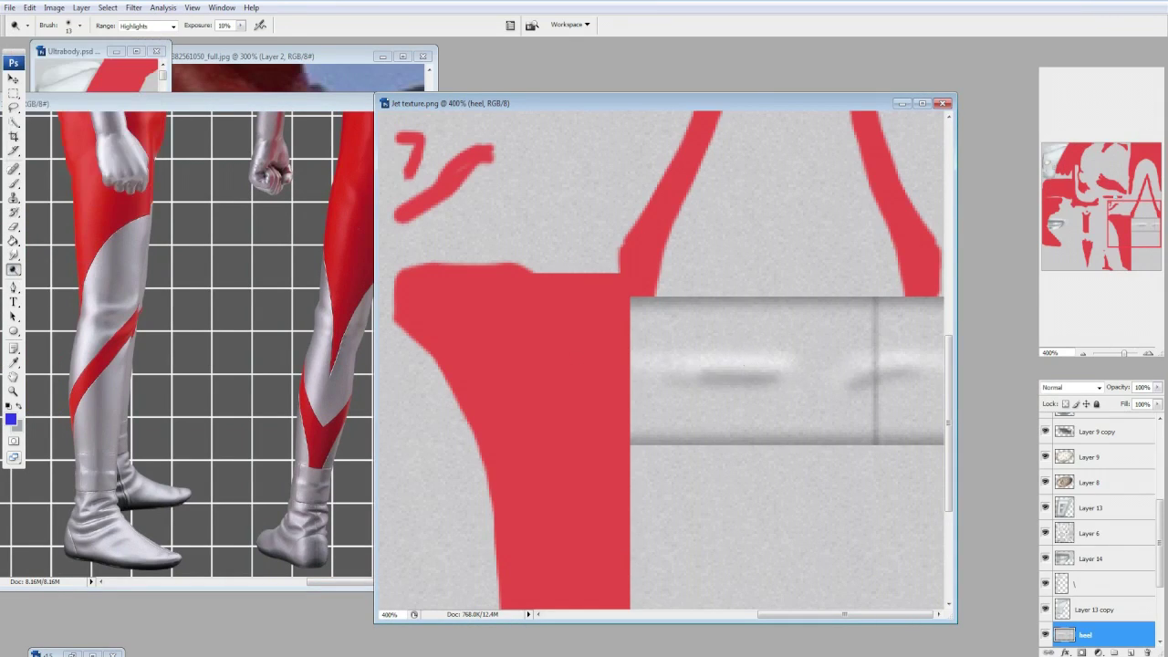
Dodge a thin highlight line just inside the heel rectangle's upper edge with a 5 px brush.
left_click(79, 26)
left_click(23, 153)
key("Return")
scroll(735, 235, "down", 2)
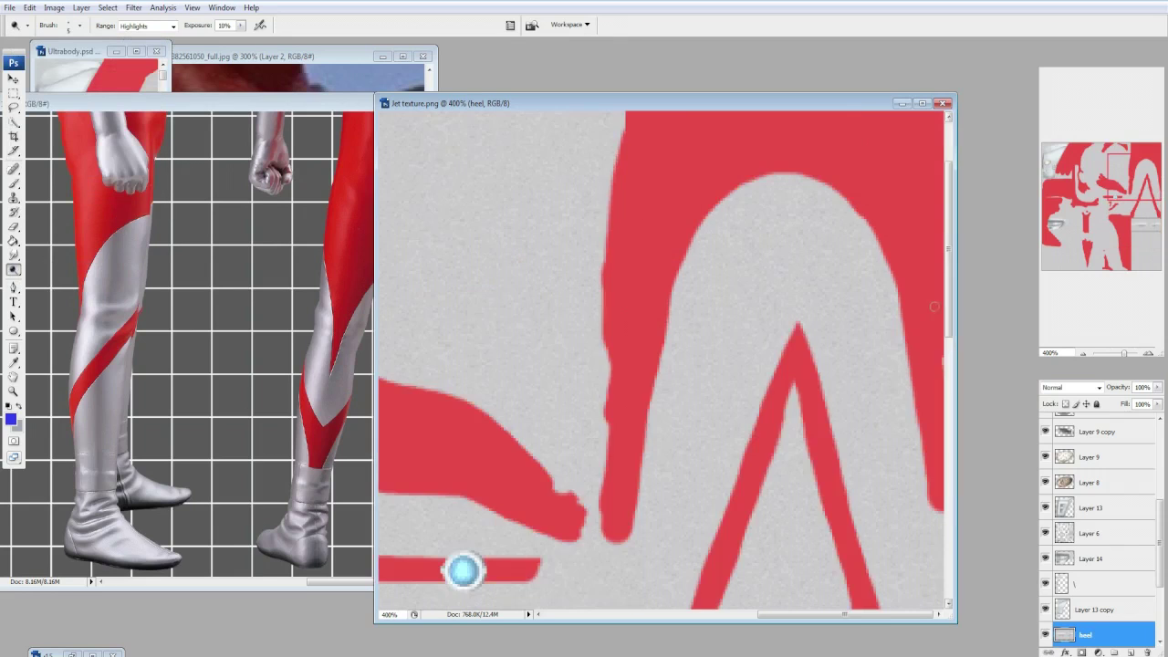
left_click_drag(745, 236, 771, 234)
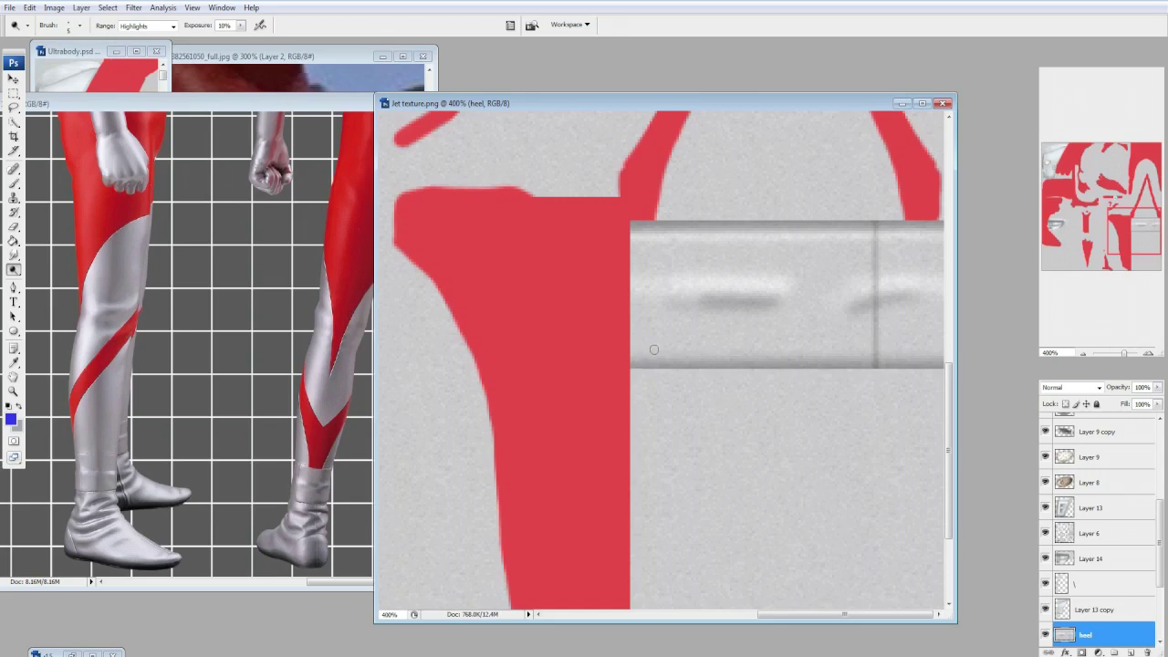
Dodge thin highlights along both sides of the heel's vertical seam with a 3 px brush at 15% exposure.
scroll(641, 353, "up", 1)
key("bracketleft")
key("bracketleft")
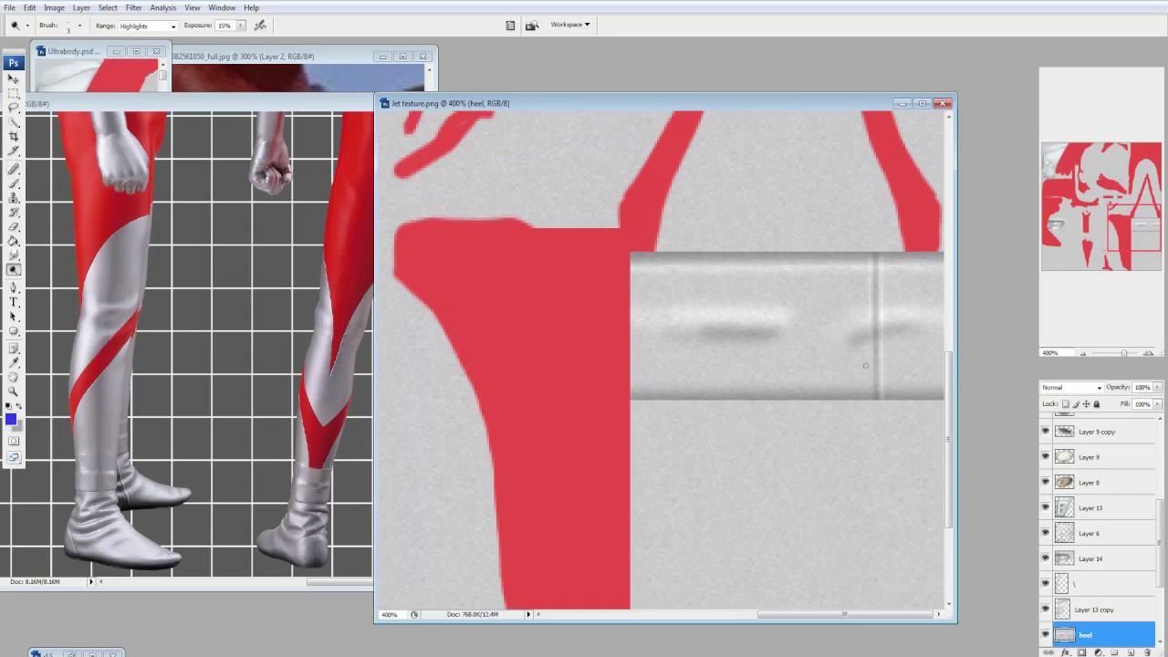
right_click(1095, 482)
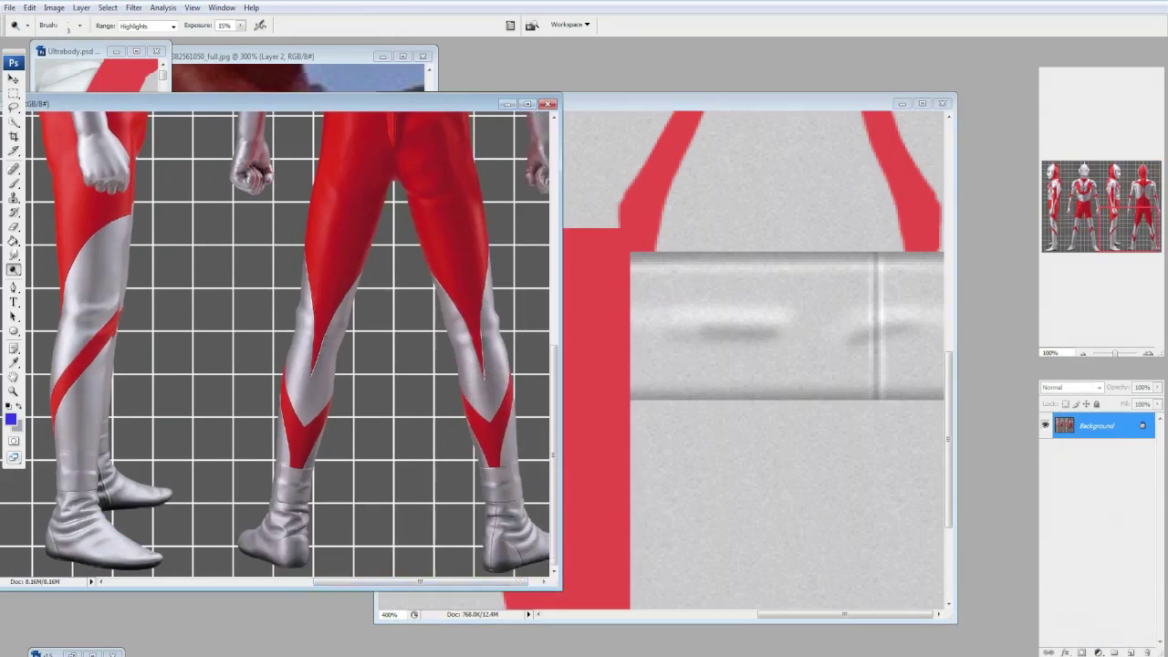
Try to burn broad shadows around the heel folds with a 27 px brush at 15% exposure, following the reference boots.
key("ctrl+Tab")
right_click(14, 270)
left_click(55, 283)
left_click(79, 26)
left_click(43, 154)
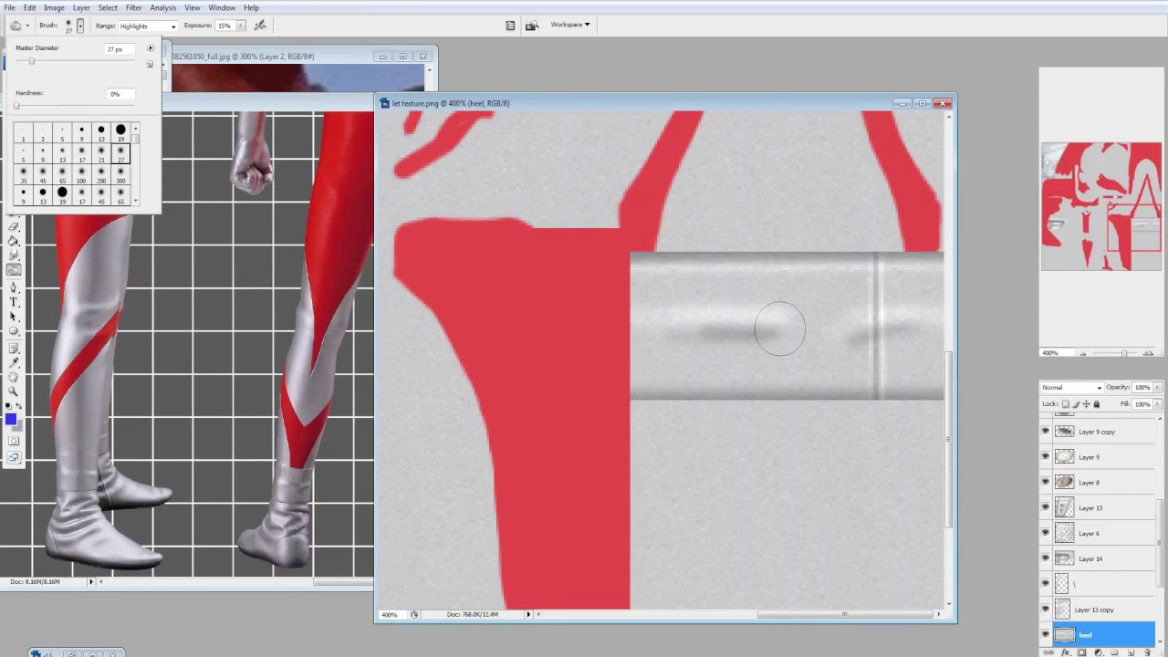
left_click(223, 26)
left_click_drag(849, 274, 729, 364)
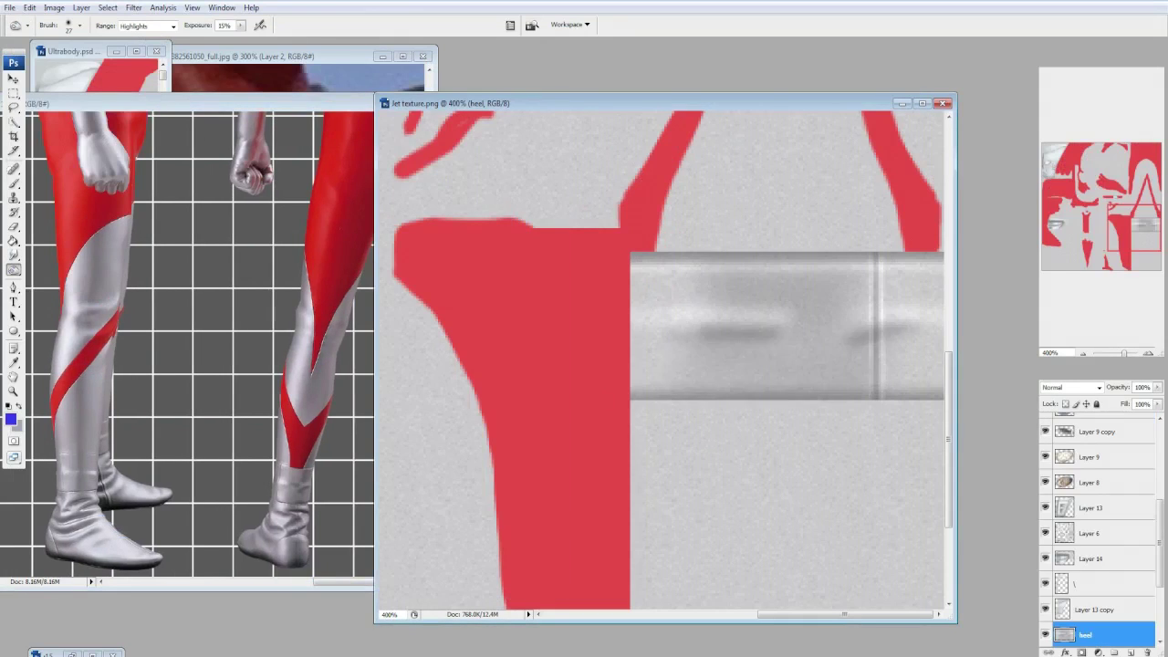
key("ctrl+z")
Rework the heel shading with Dodge and a 45 px Burn brush at 10% exposure, and check the model in MikuMikuMoving.
left_click(79, 26)
double_click(23, 171)
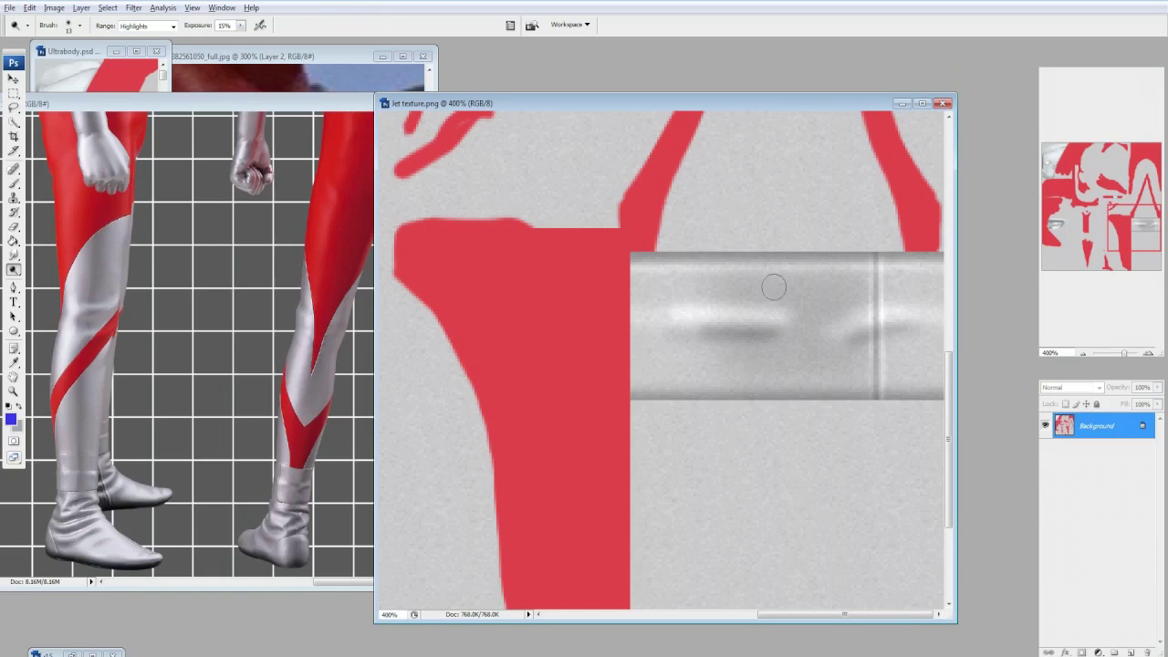
left_click(79, 25)
double_click(36, 173)
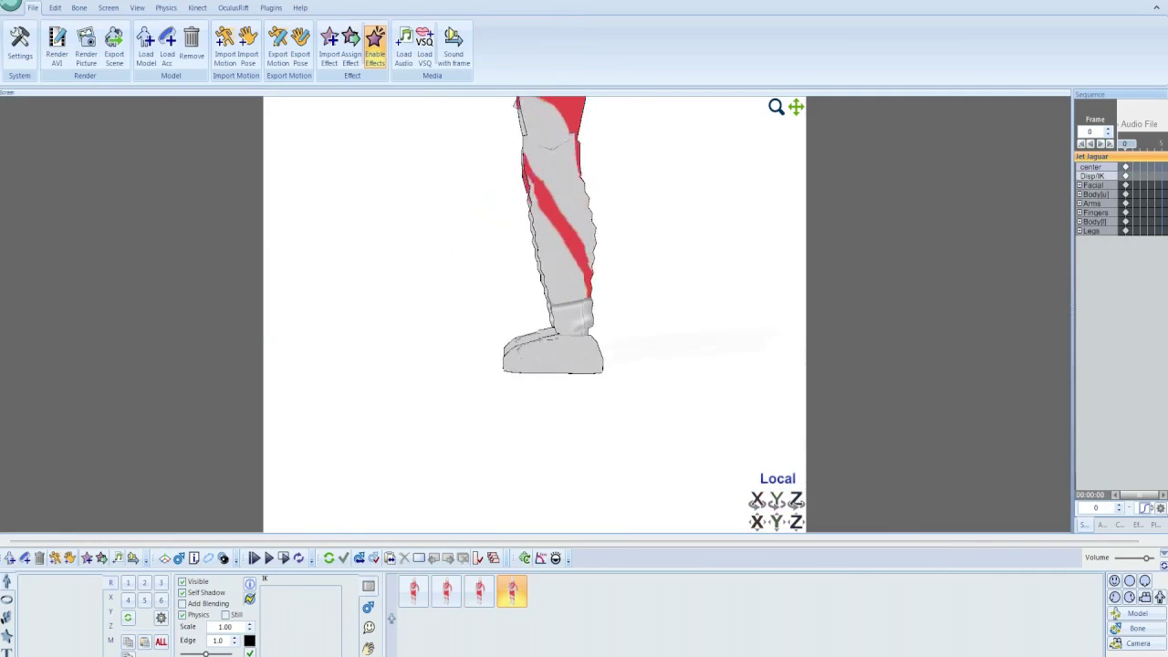
right_click(415, 591)
key("Escape")
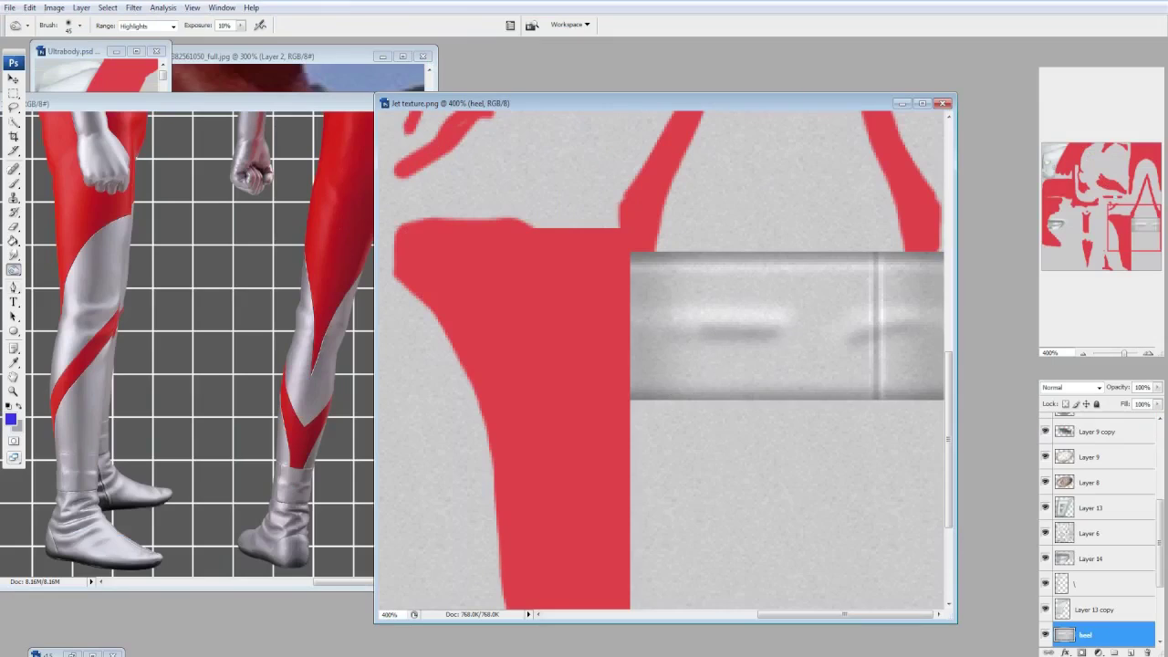
Darken the heel rectangle's lower edge with a 13 px Burn brush at 10% exposure.
left_click(79, 26)
left_click(41, 164)
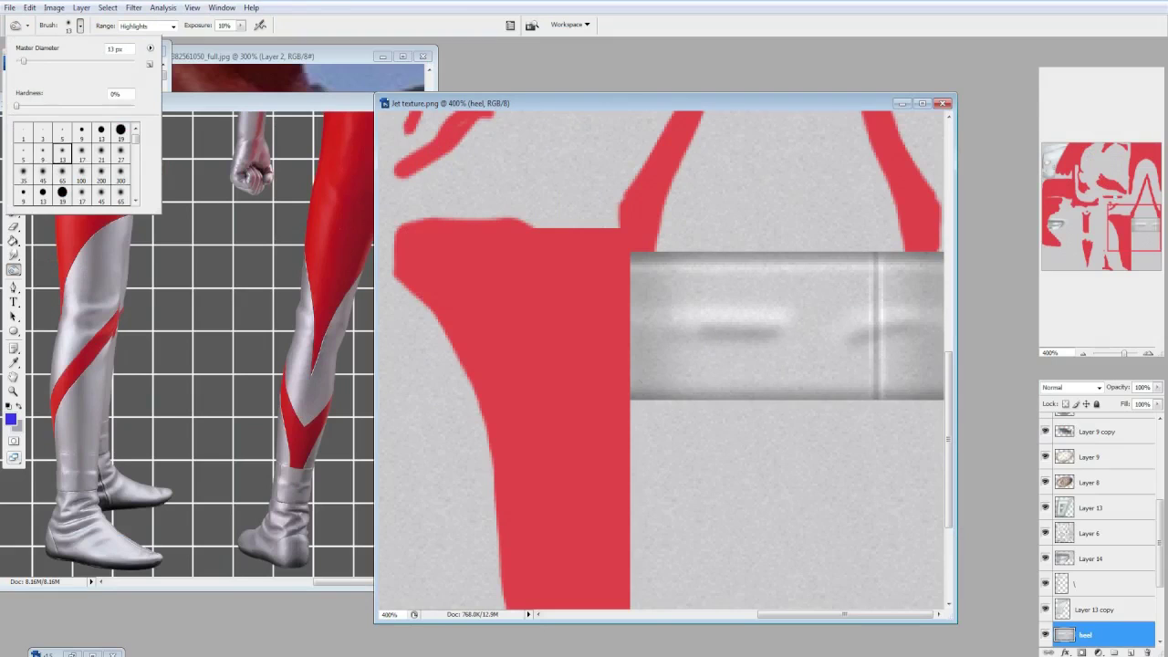
key("Return")
mouse_move(644, 391)
left_mouse_down()
mouse_move(751, 395)
mouse_move(636, 392)
left_mouse_up()
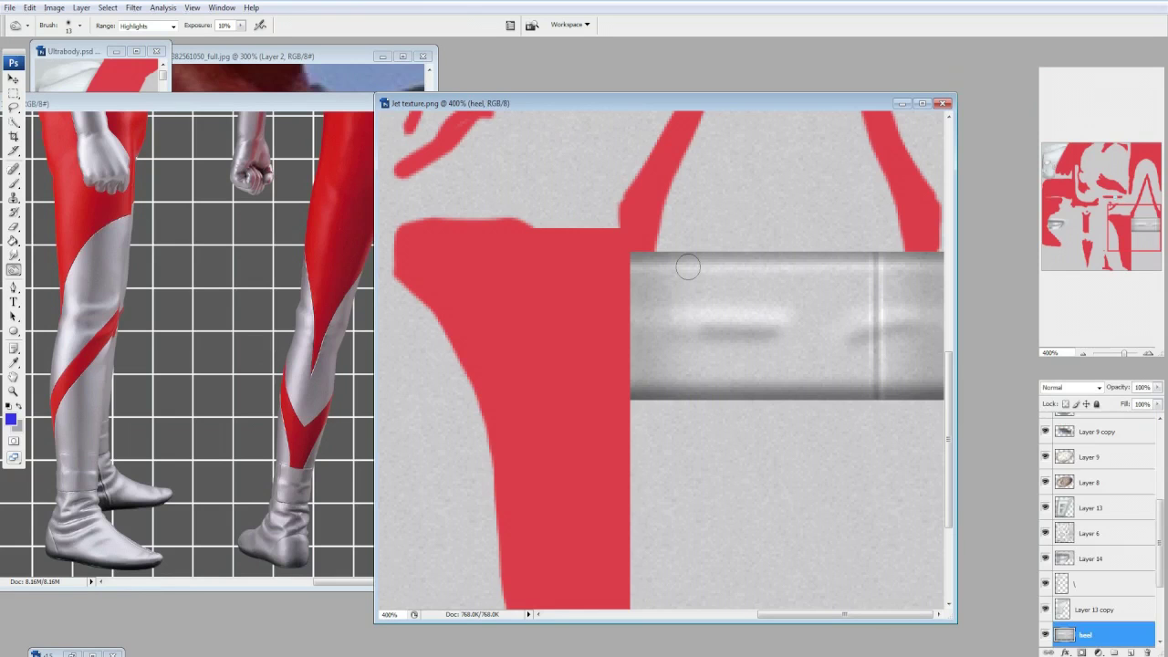
Move the Layer 6 wireframe directly above the heel layer and set its opacity to 12%.
scroll(691, 261, "down", 3)
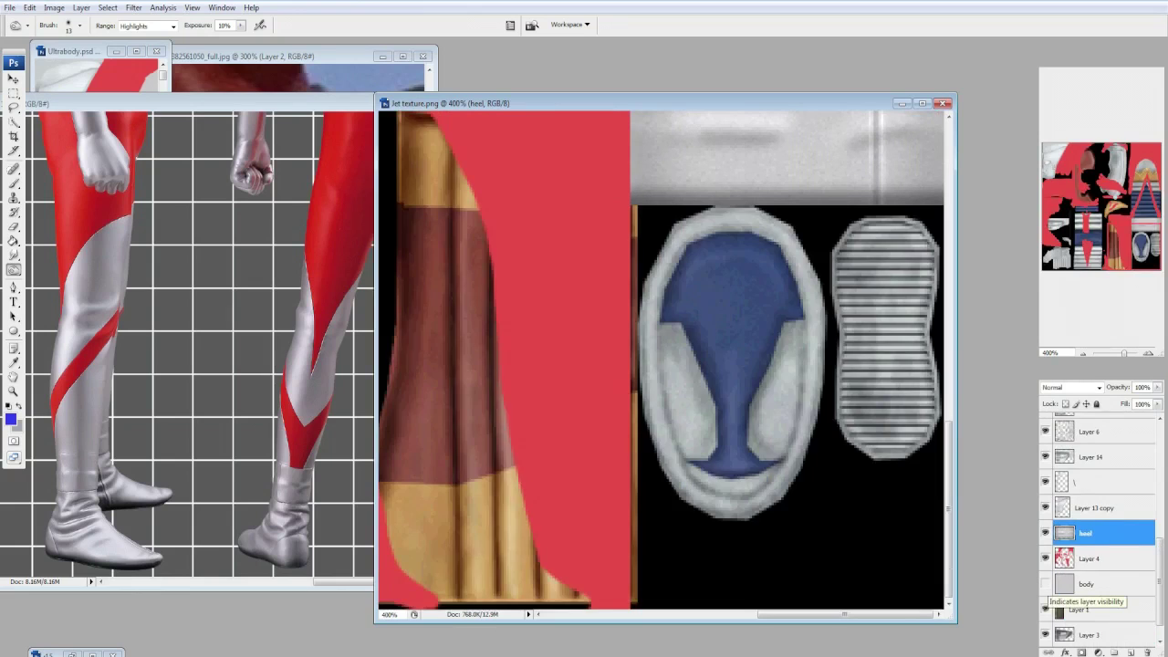
left_click(1090, 457)
key("ctrl+bracketleft")
key("ctrl+bracketleft")
key("ctrl+bracketleft")
key("m")
key("1")
key("2")
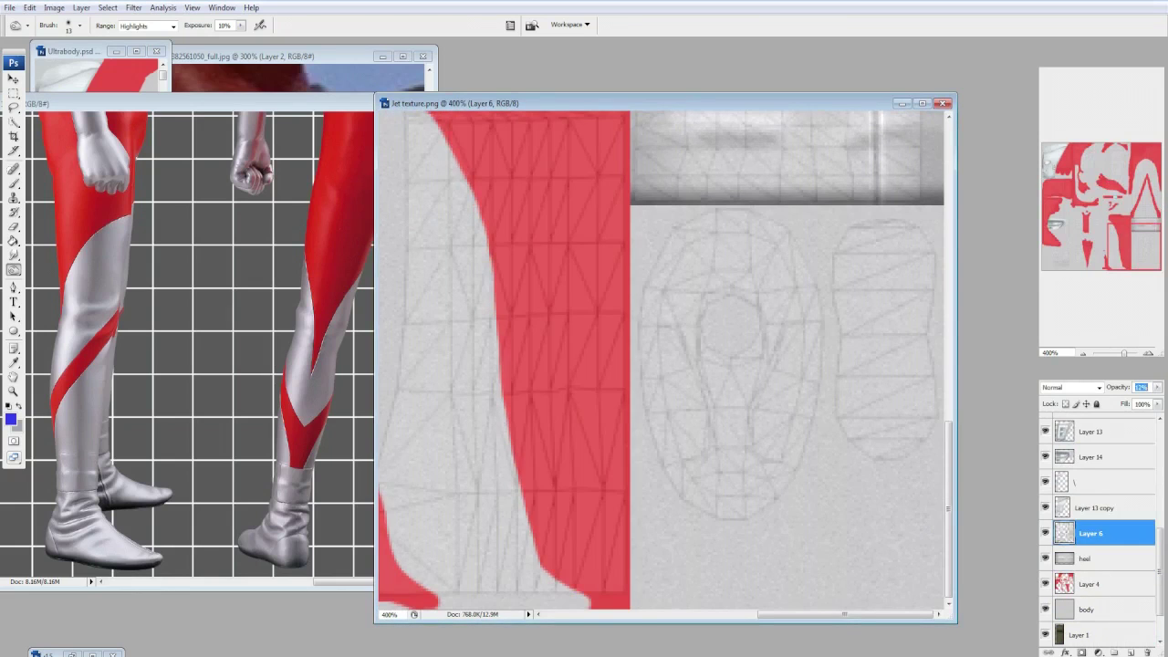
Copy the rectangle around the sole wireframe from the body layer to a new layer named "underfoot".
left_click(1086, 609)
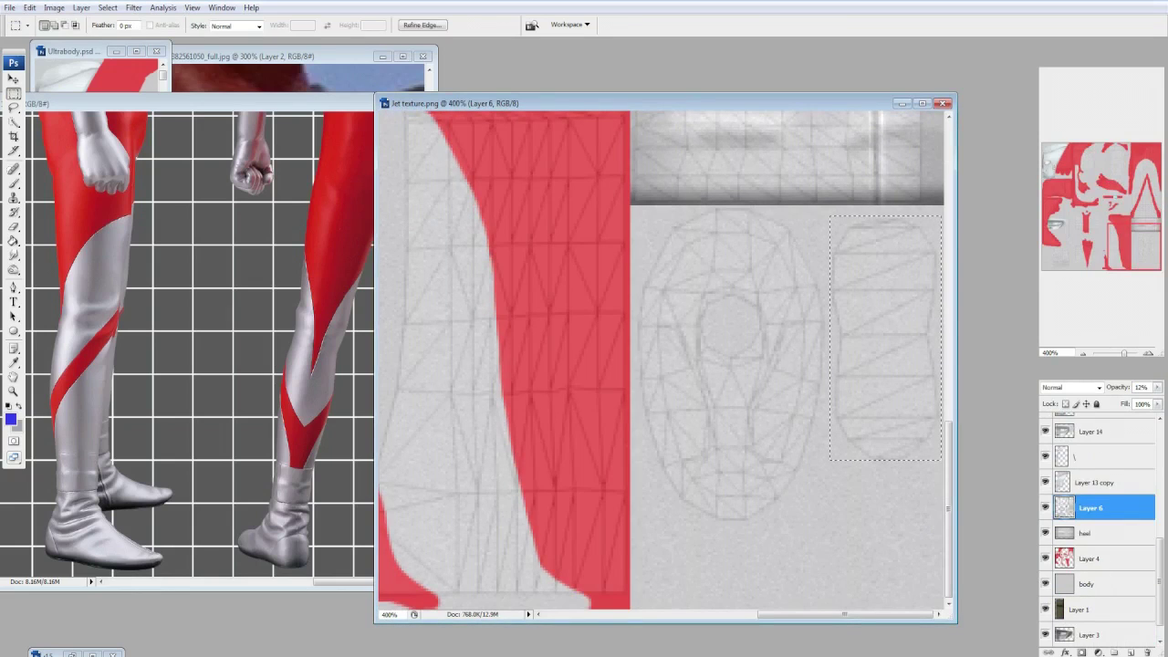
left_click(1130, 652)
double_click(1082, 559)
type("underfoot")
key("Return")
Burn the sole's upper block darkest on the underfoot layer, shade the rest more lightly, and clear the selection.
left_click(1045, 558)
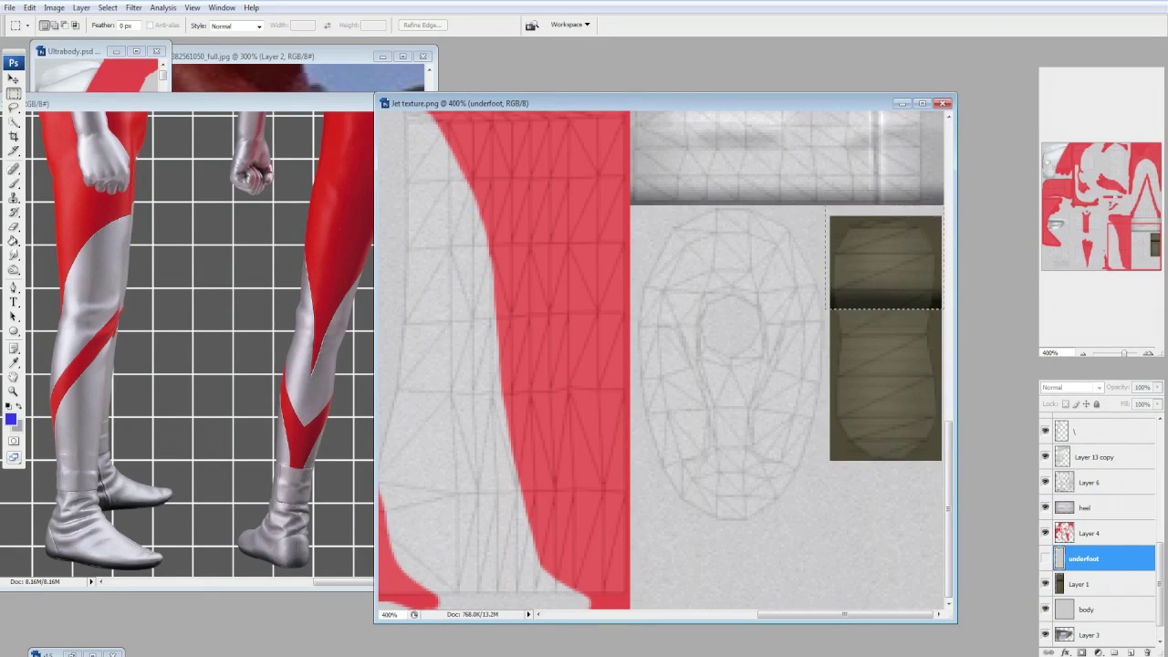
left_click(1046, 558)
key("o")
mouse_move(926, 274)
left_mouse_down()
mouse_move(876, 285)
mouse_move(912, 297)
left_mouse_up()
key("v")
key("m")
right_click(826, 245)
left_click(866, 263)
key("o")
mouse_move(882, 372)
left_mouse_down()
mouse_move(860, 417)
mouse_move(943, 360)
mouse_move(930, 508)
left_mouse_up()
key("ctrl+d")
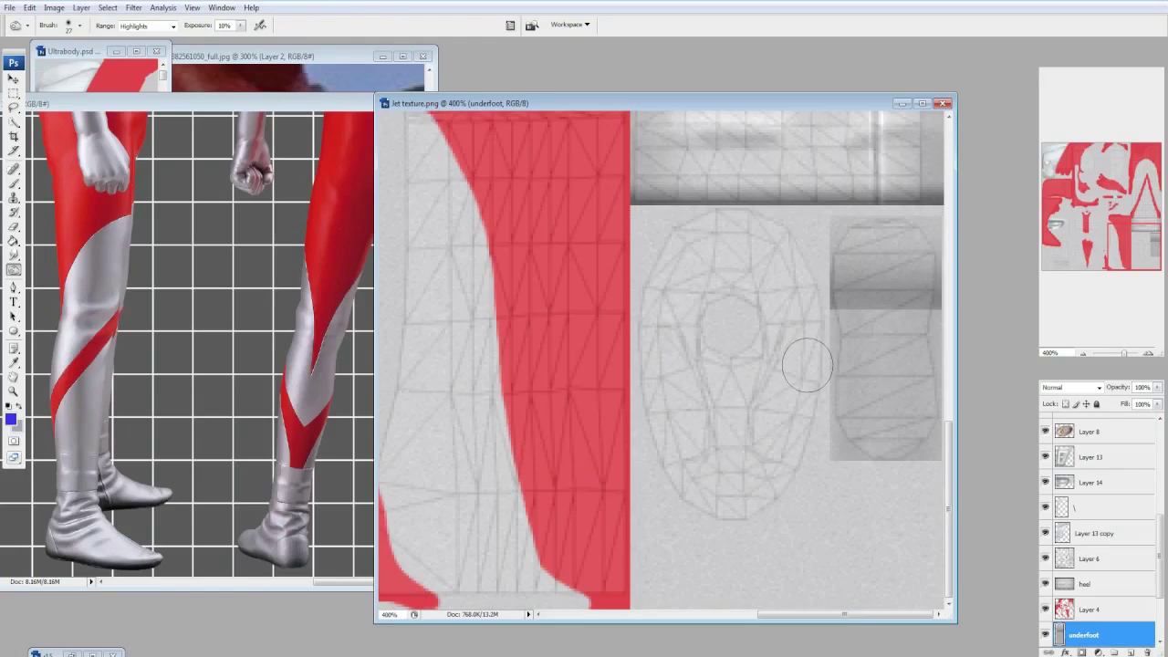
left_click(1094, 584)
key("alt+bracketleft")
key("alt+bracketleft")
left_click(80, 24)
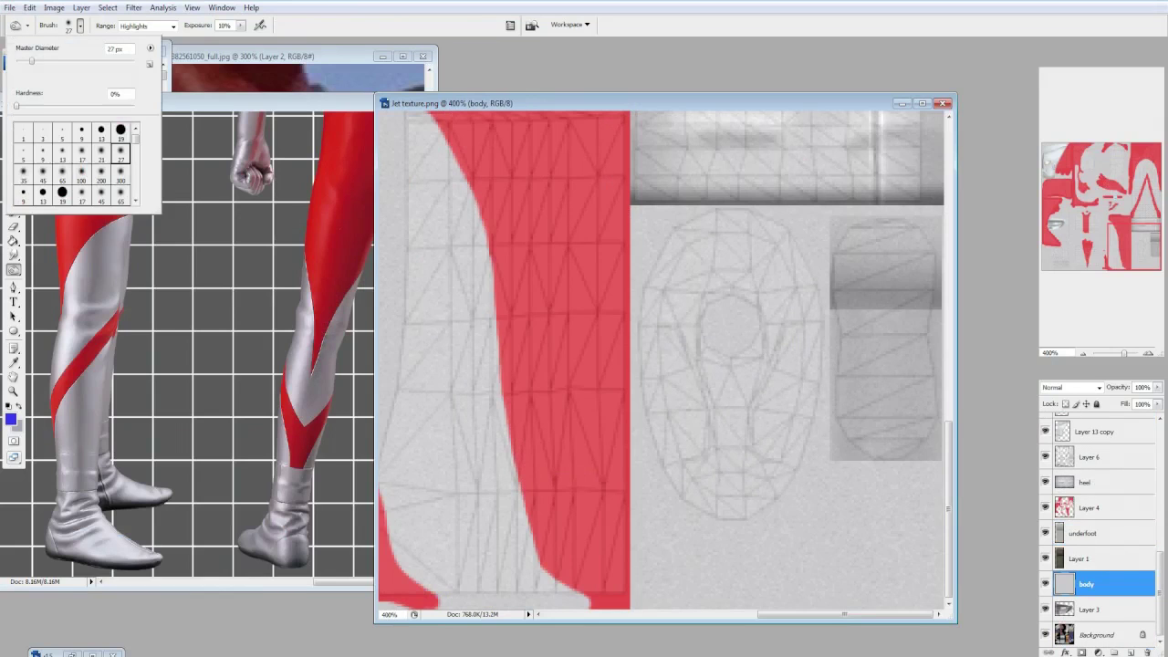
key("Escape")
key("ctrl+shift+e")
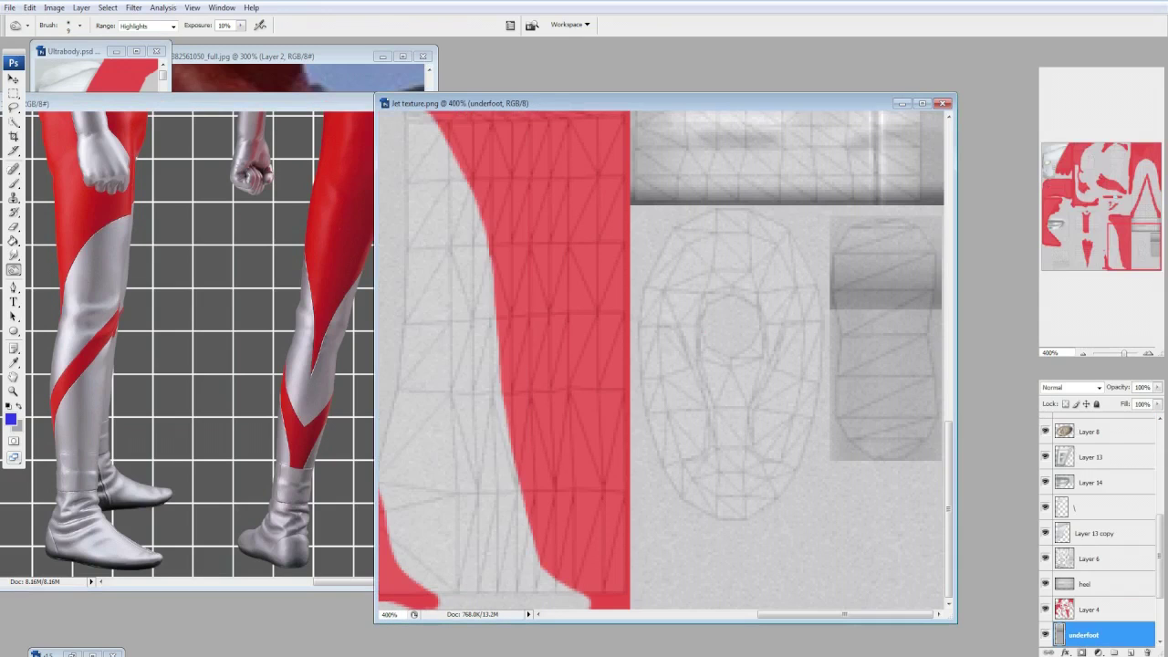
Copy the rectangle around the oval foot wireframe from the body texture to a new layer named "foot".
key("m")
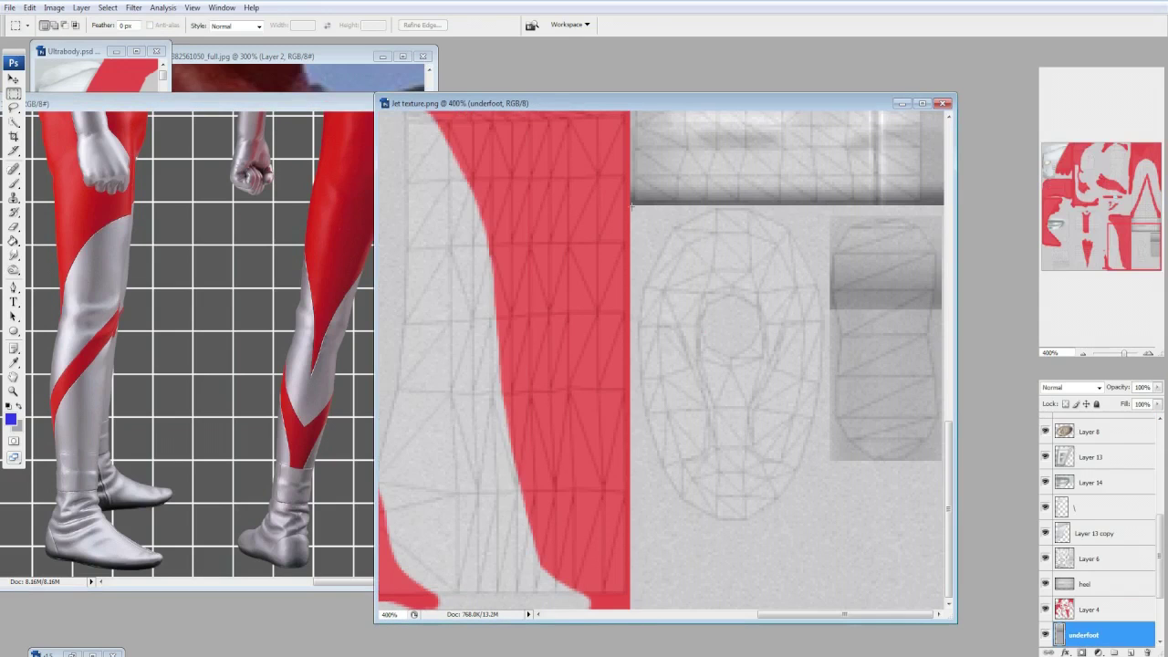
key("ctrl+j")
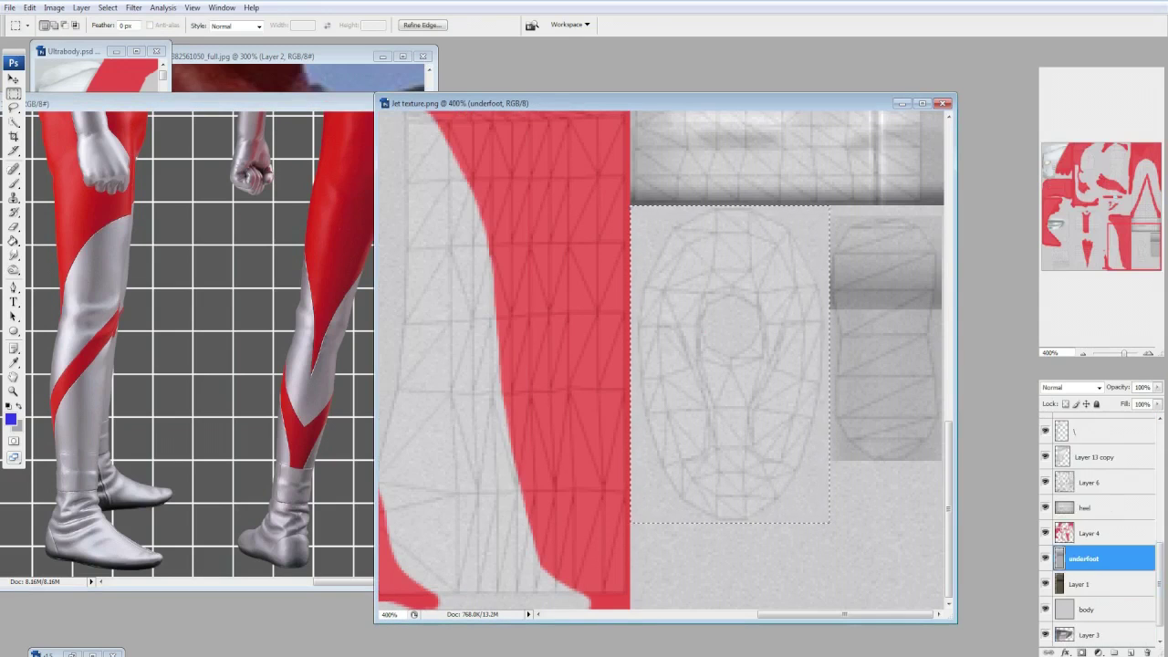
key("Return")
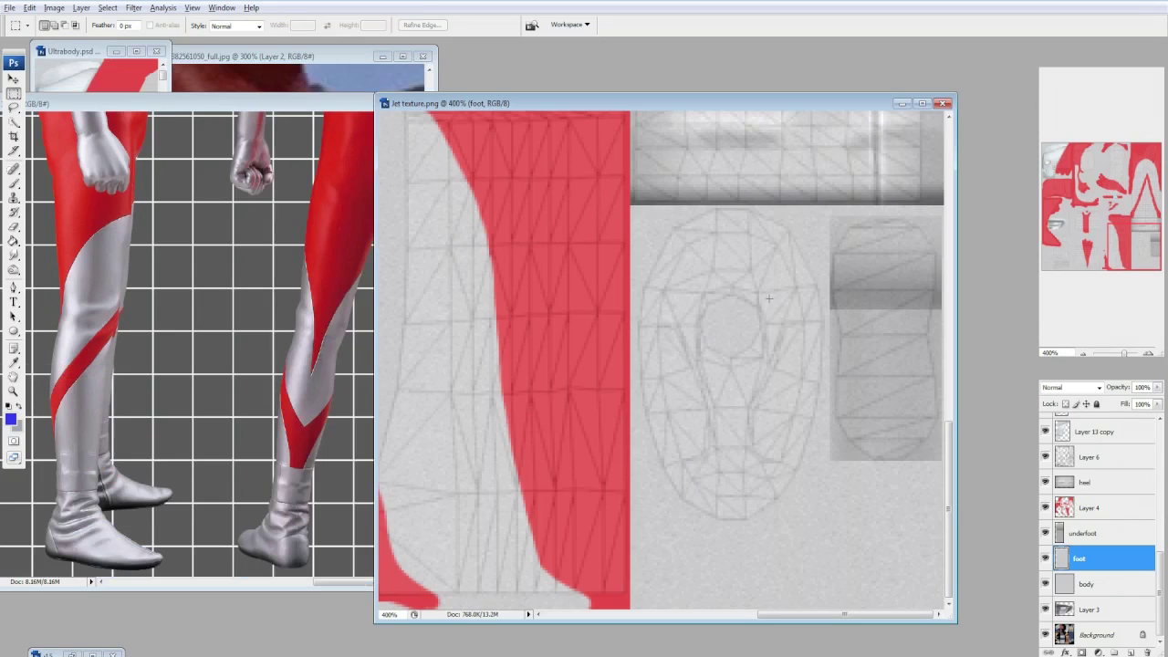
Burn a curved crease across the upper end of the foot shape with a 3 px brush at 10% exposure.
left_click(13, 270)
left_click(80, 25)
left_click(680, 245)
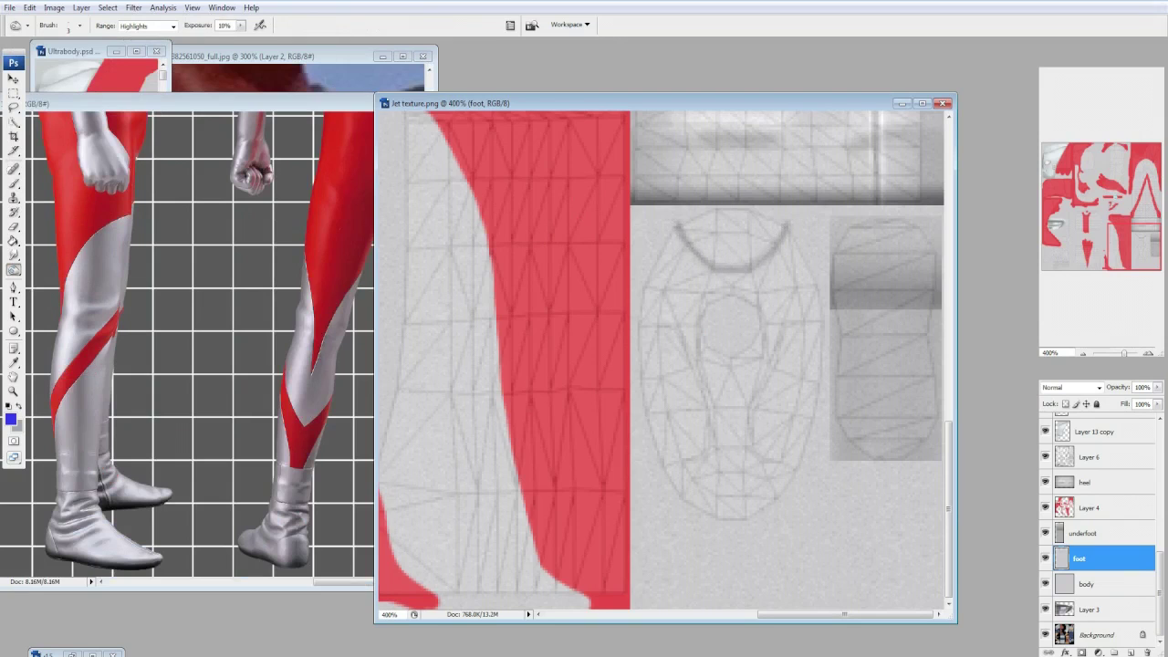
Check the reference boots and burn a vertical centre line down the foot shape with a 2 px brush.
key("ctrl+Tab")
scroll(276, 348, "right", 10)
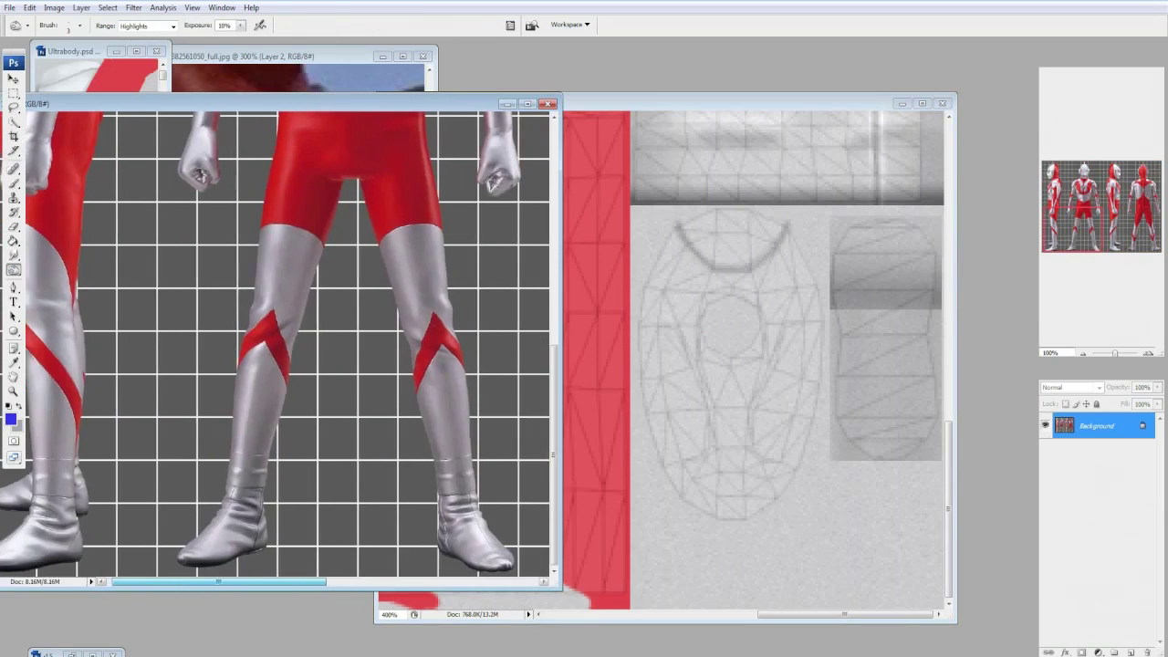
scroll(276, 349, "right", 8)
key("ctrl+Tab")
left_click(80, 25)
type("2")
key("Return")
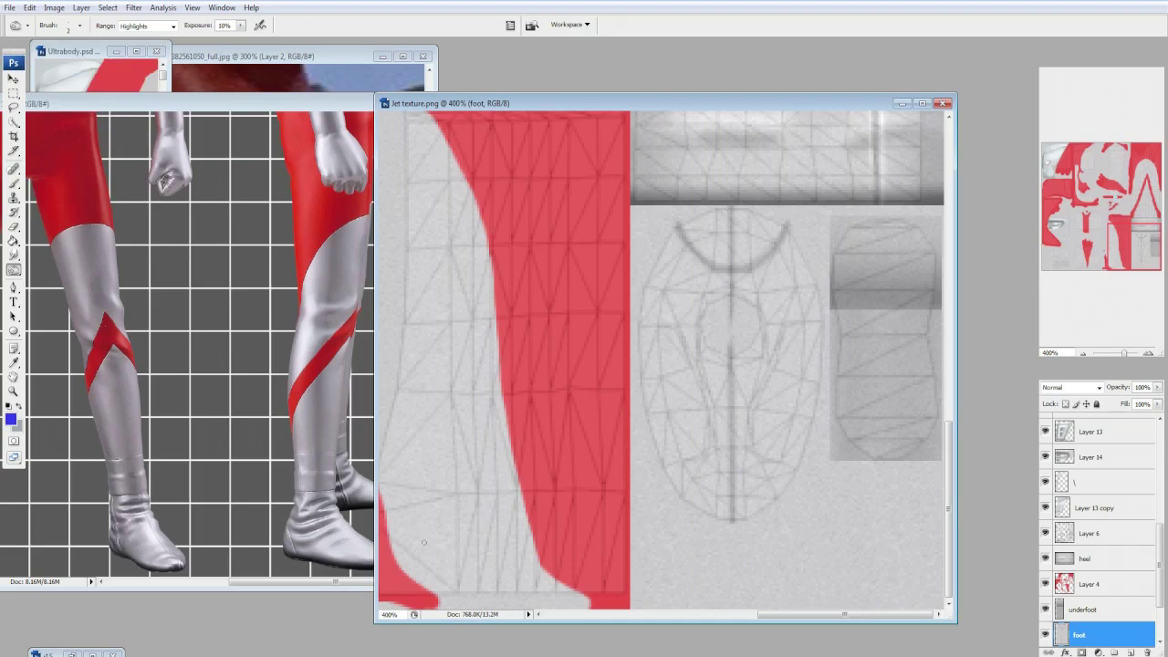
Burn a slanted crease from the foot's left edge toward its centre at 20% exposure, redoing the stroke at a flatter angle.
key("ctrl+Tab")
scroll(273, 347, "left", 2)
key("ctrl+Tab")
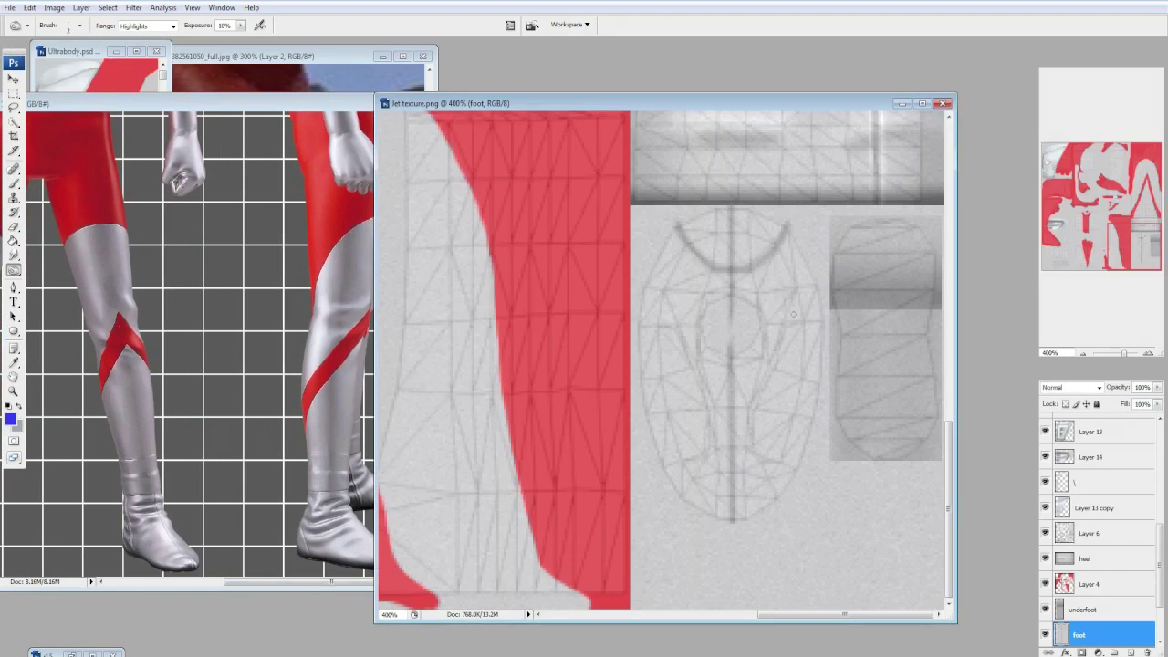
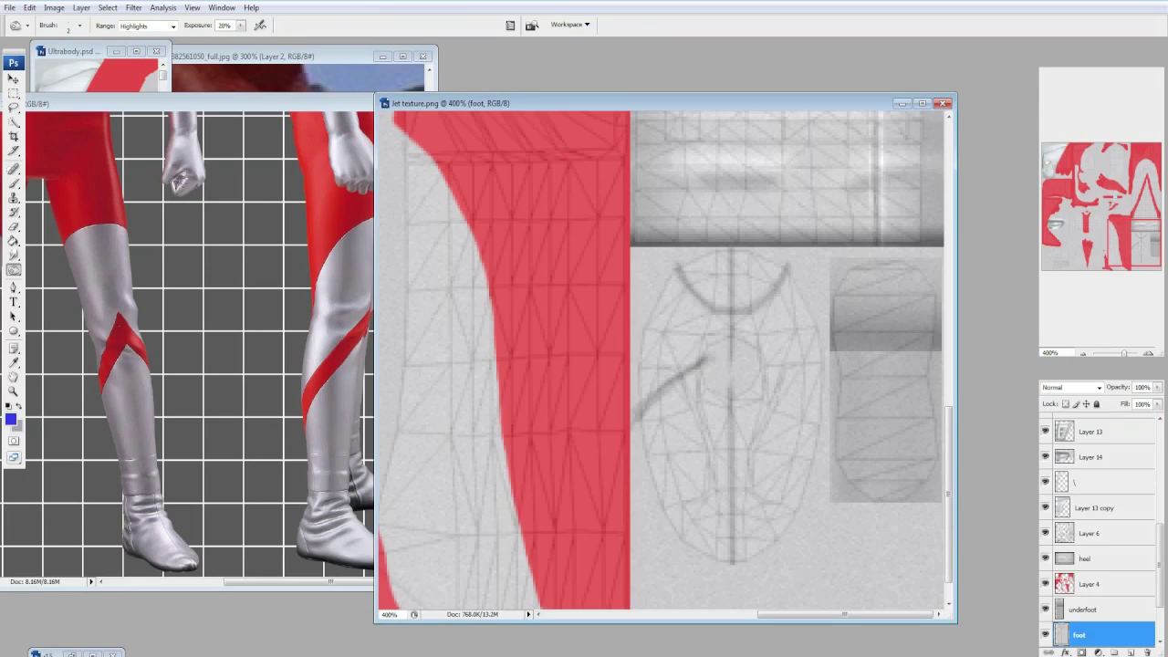
key("ctrl+z")
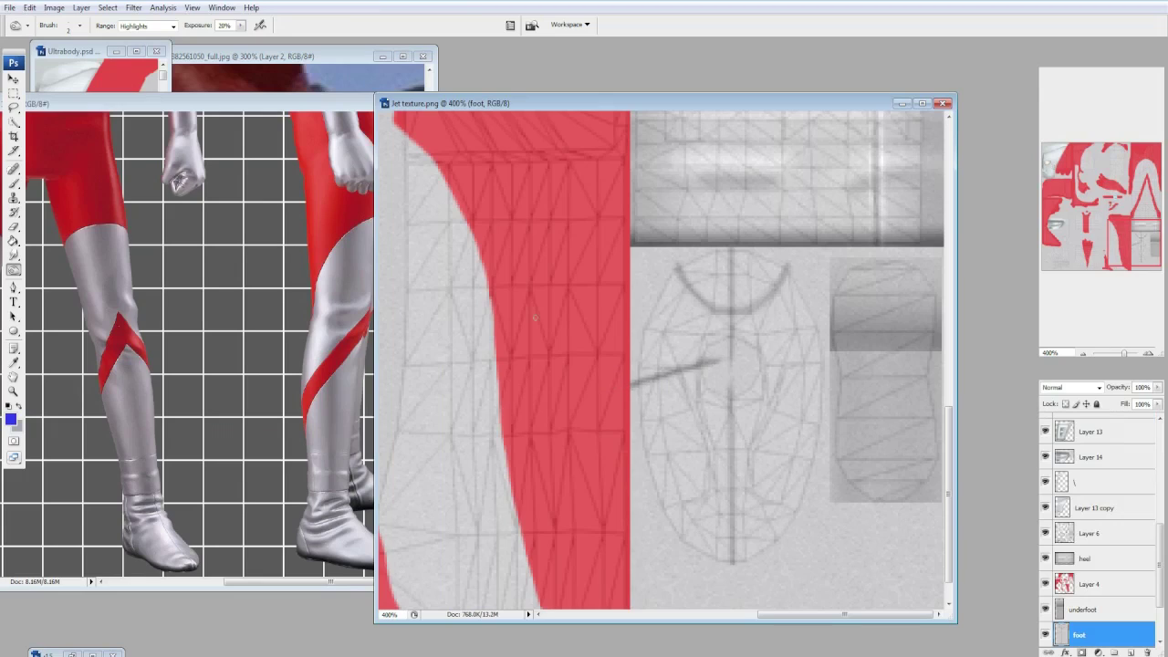
Dodge highlights along both edges of the slanted crease on the foot, using a 3 px brush at 15% exposure.
left_click(80, 25)
left_click(24, 153)
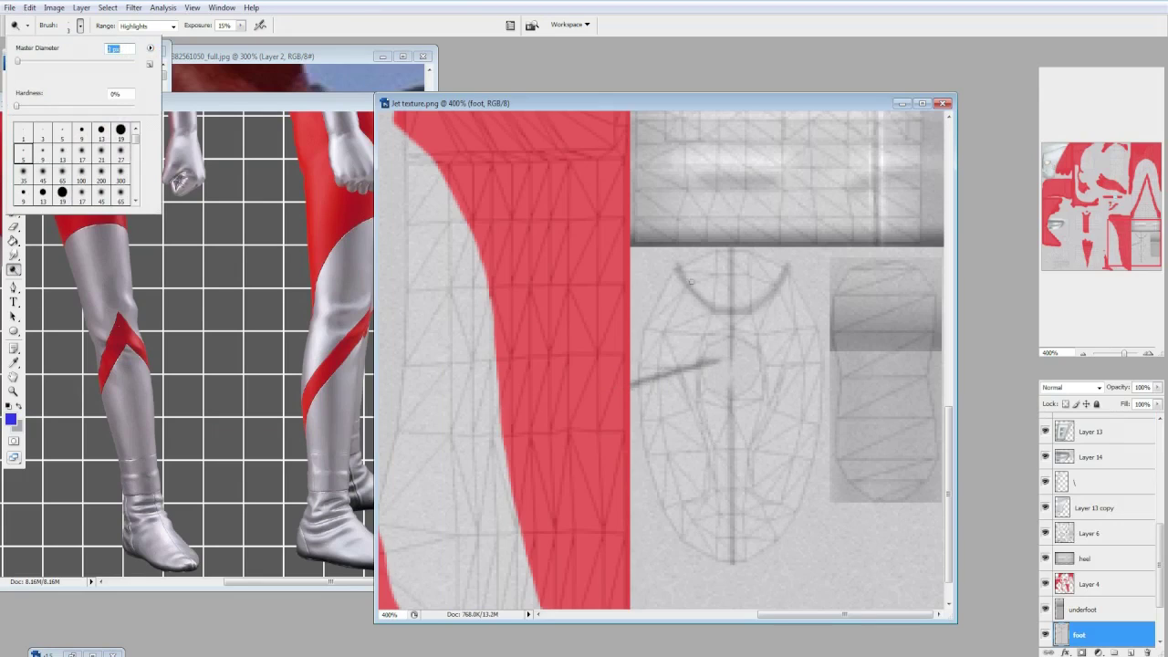
type("3")
key("Return")
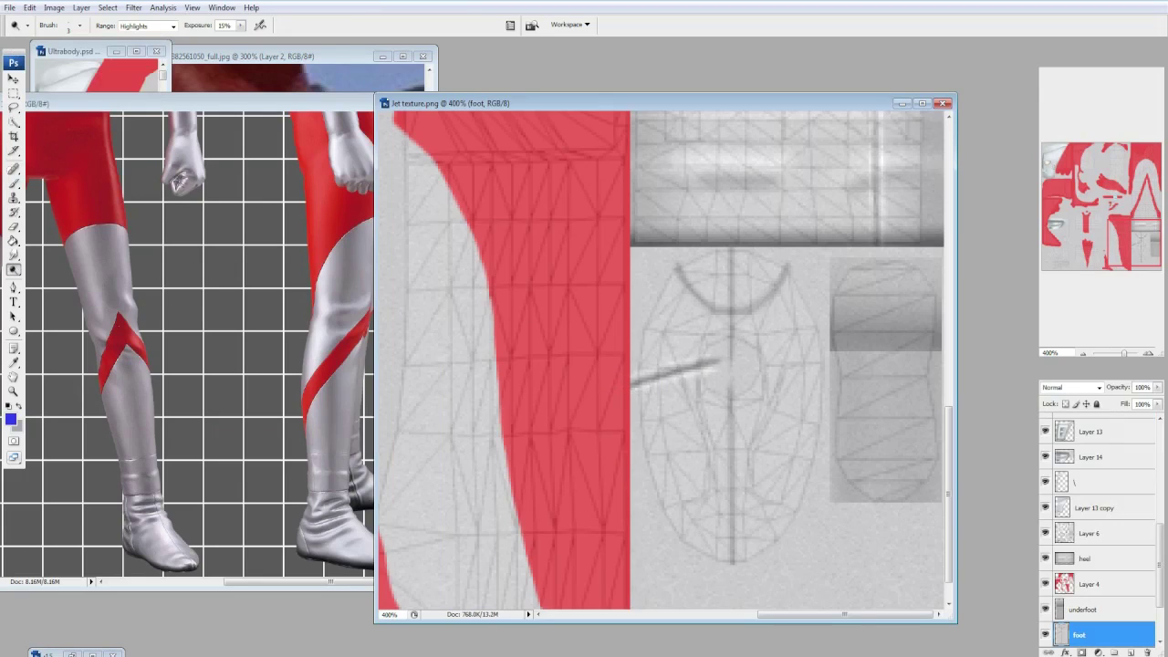
left_click_drag(712, 361, 641, 371)
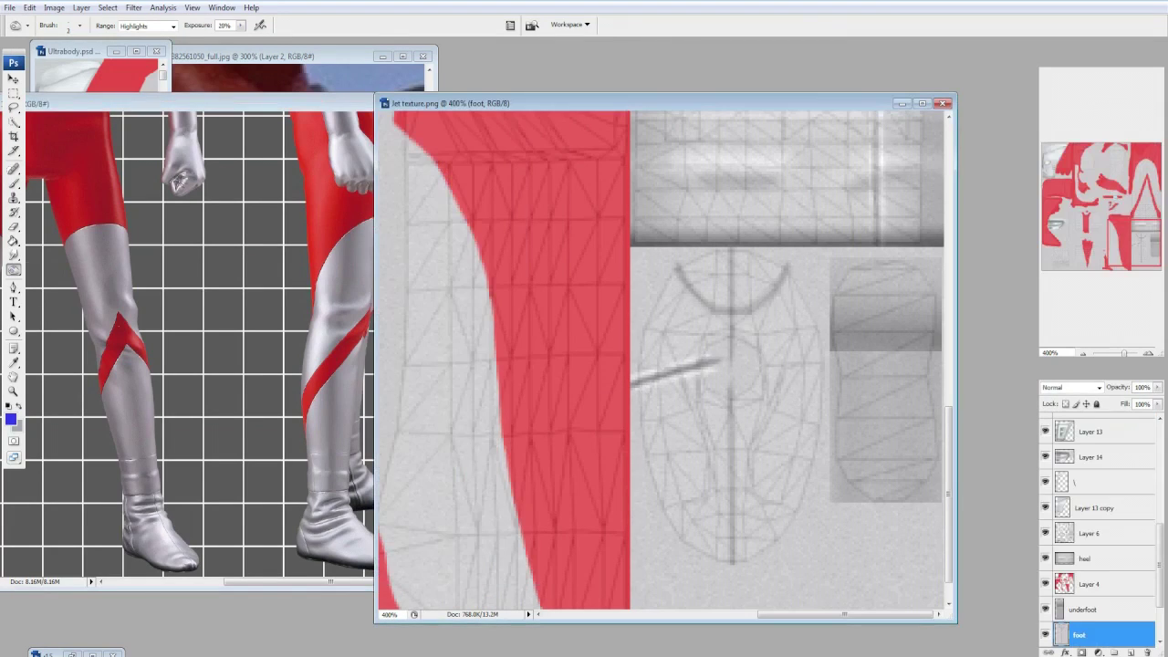
key("shift+o")
left_click(79, 26)
double_click(24, 152)
left_click_drag(626, 366, 713, 357)
Burn two curved creases across the middle of the foot with a 5 px brush at 10% exposure.
left_click(224, 25)
scroll(776, 348, "down", 1)
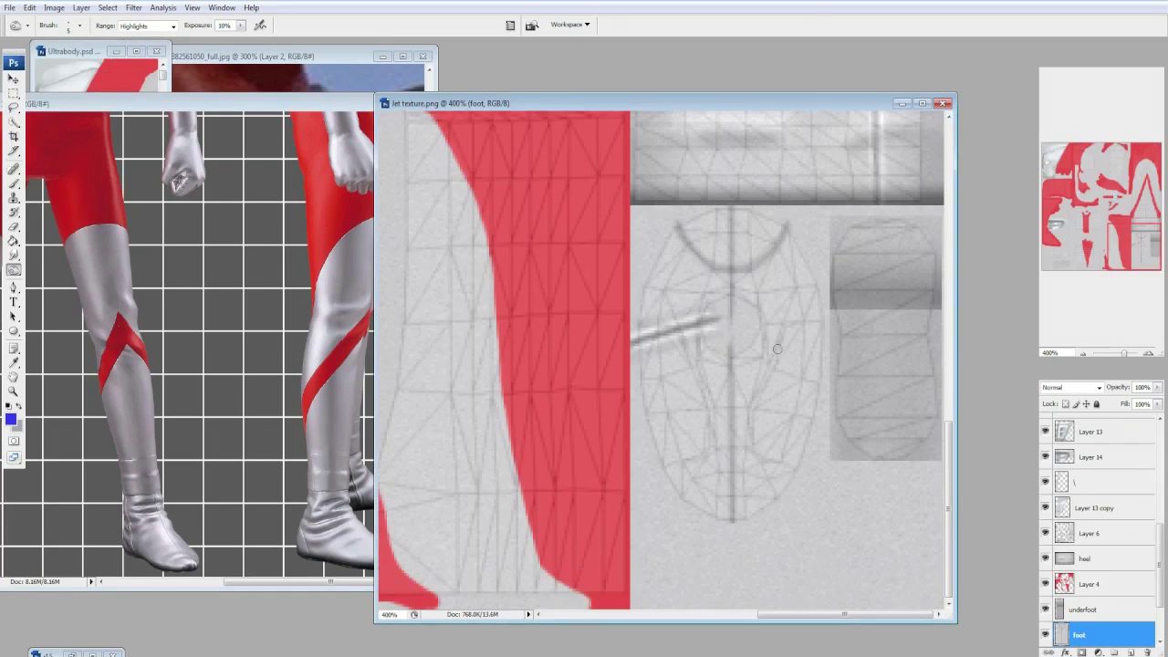
left_click(79, 25)
left_click(703, 388)
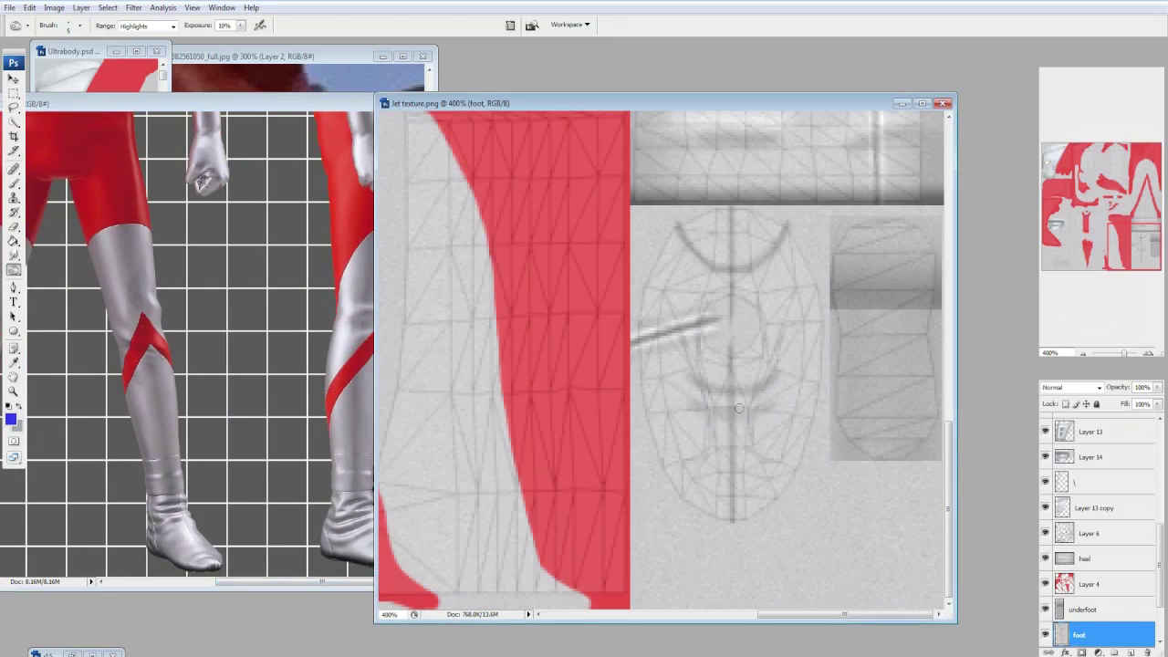
left_click_drag(739, 407, 729, 416)
Dodge highlights along the curved creases in the middle of the foot with a 7 px brush at 15% exposure.
right_click(14, 269)
left_click(55, 283)
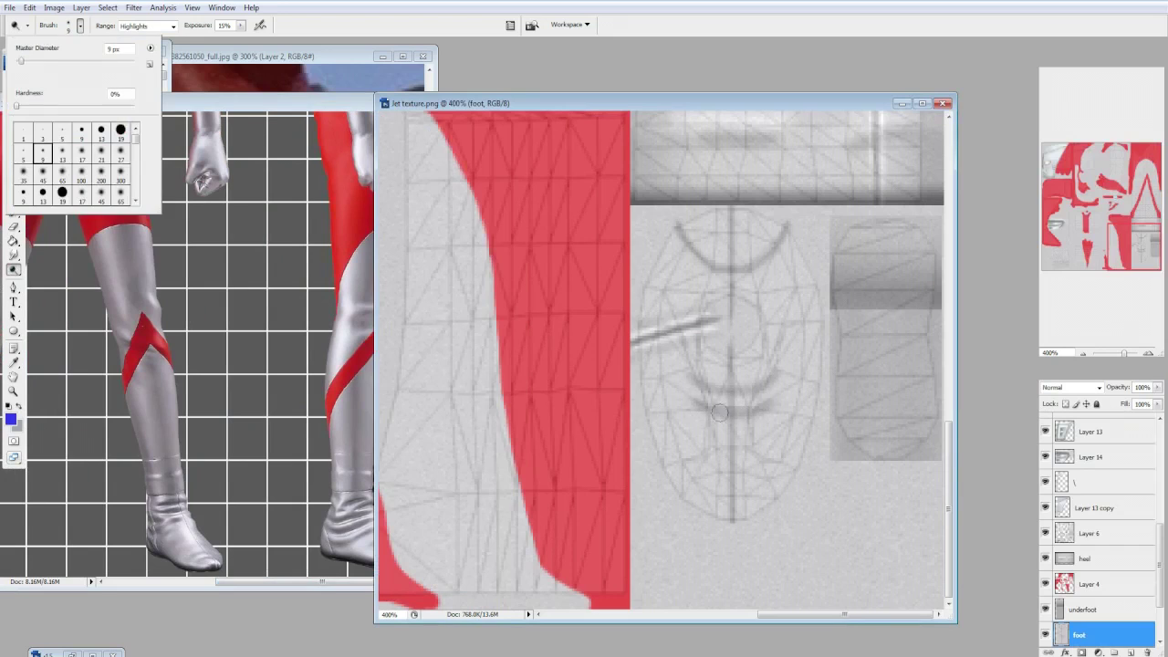
type("7")
key("Return")
left_click_drag(693, 401, 784, 365)
Dodge thin highlights beside the foot's vertical centre line and upper crease with a 2 px brush.
left_click(79, 26)
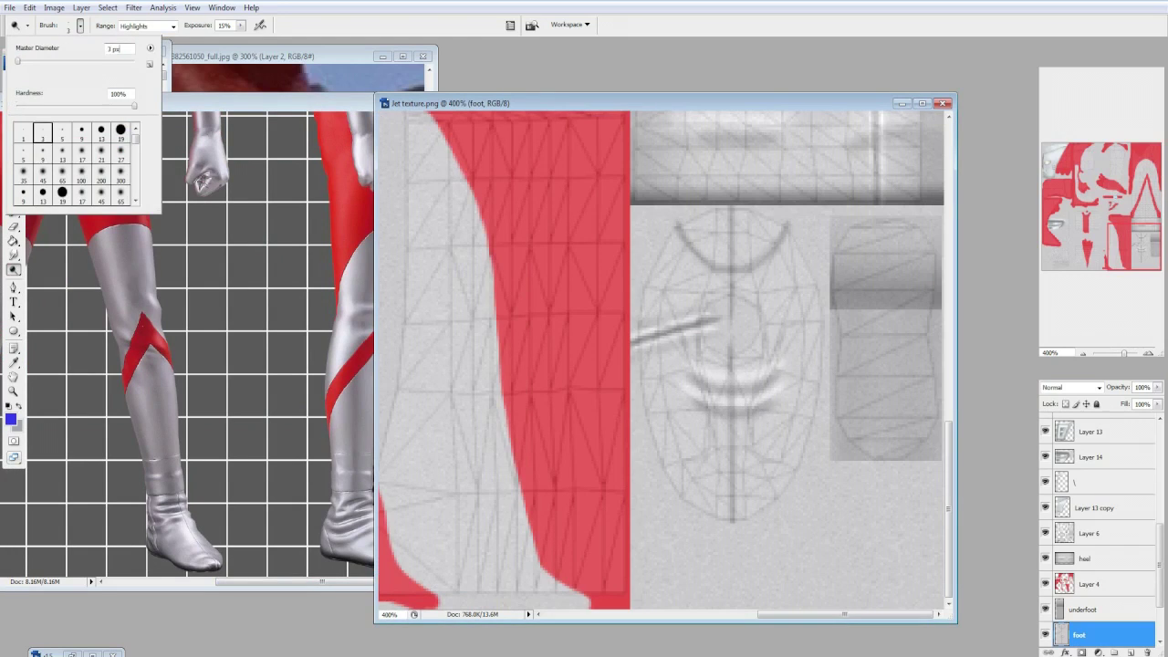
type("2")
key("Return")
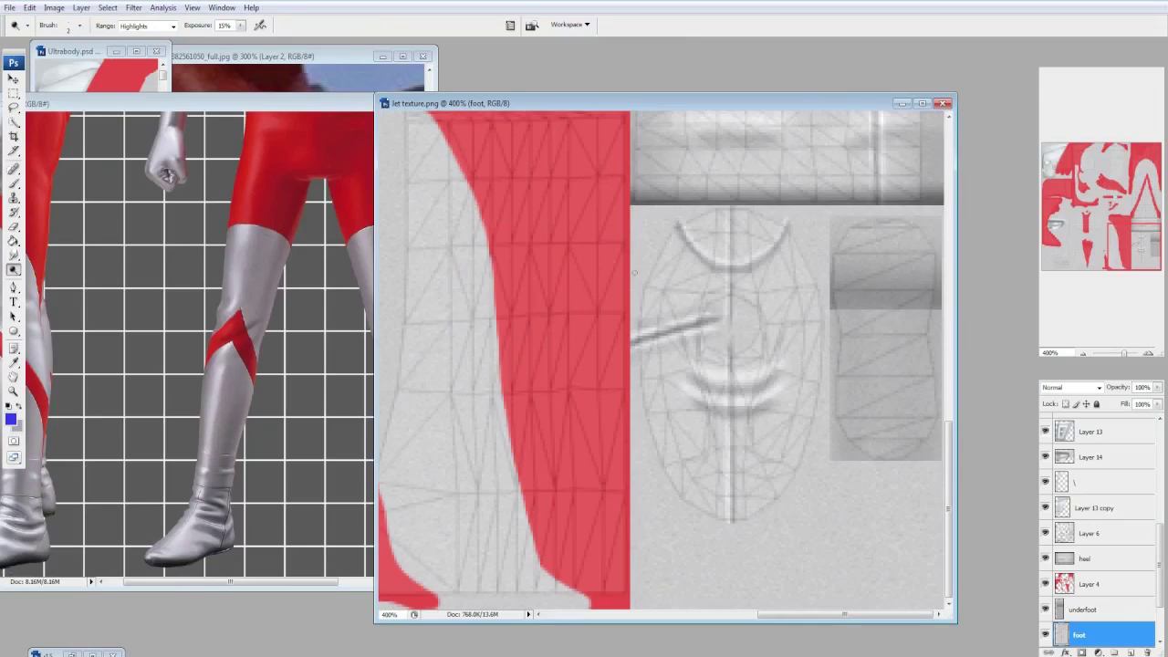
Burn a curved crease down each side of the foot with a 5 px brush at 10% exposure.
left_click_drag(13, 269, 55, 284)
left_click(73, 25)
double_click(35, 146)
key("1")
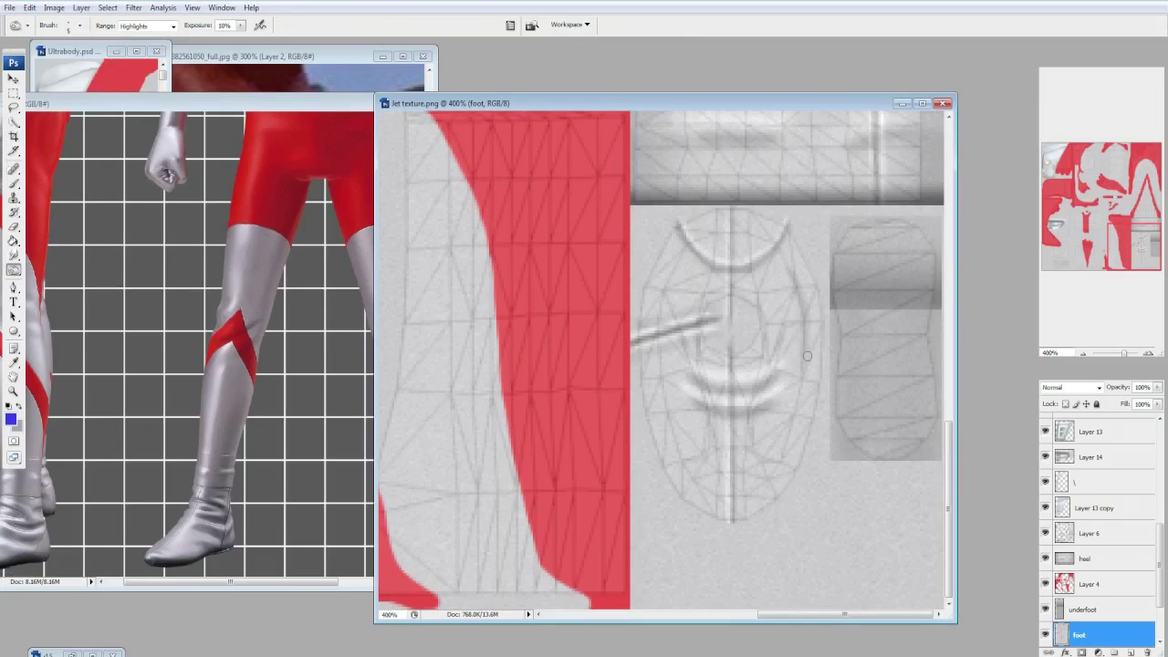
mouse_move(661, 334)
left_mouse_down()
mouse_move(664, 281)
mouse_move(654, 352)
left_mouse_up()
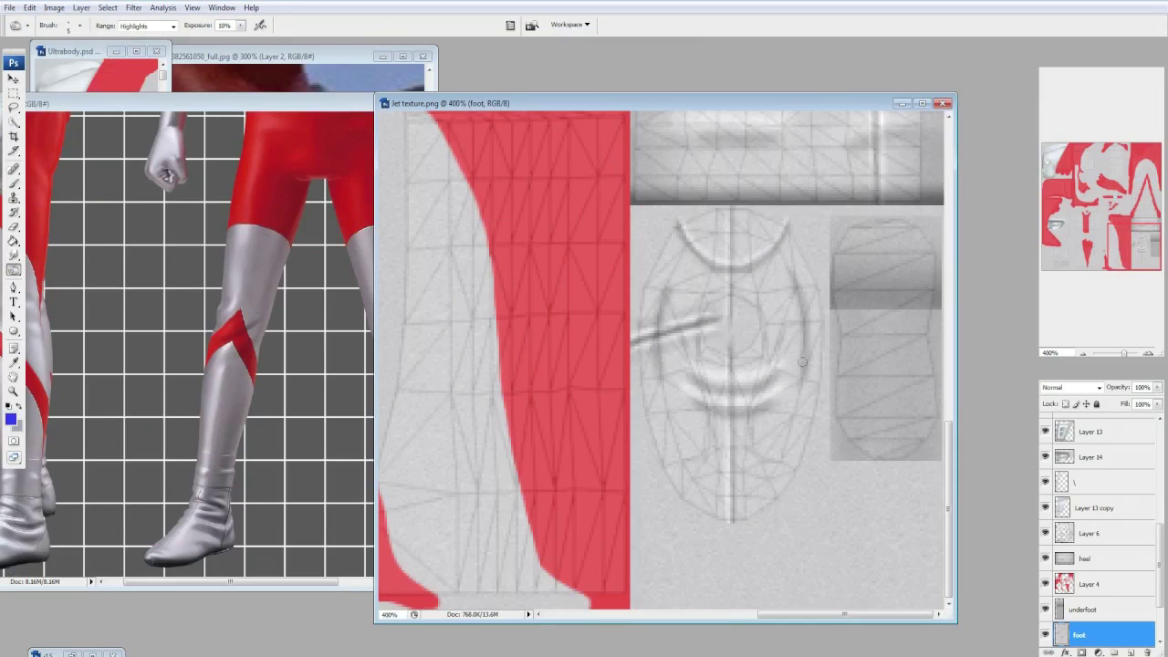
Burn soft shading around the foot's outer edge at 10% exposure, enlarging the brush up to 27 px.
left_click(80, 26)
double_click(119, 153)
left_click(81, 25)
left_click(42, 153)
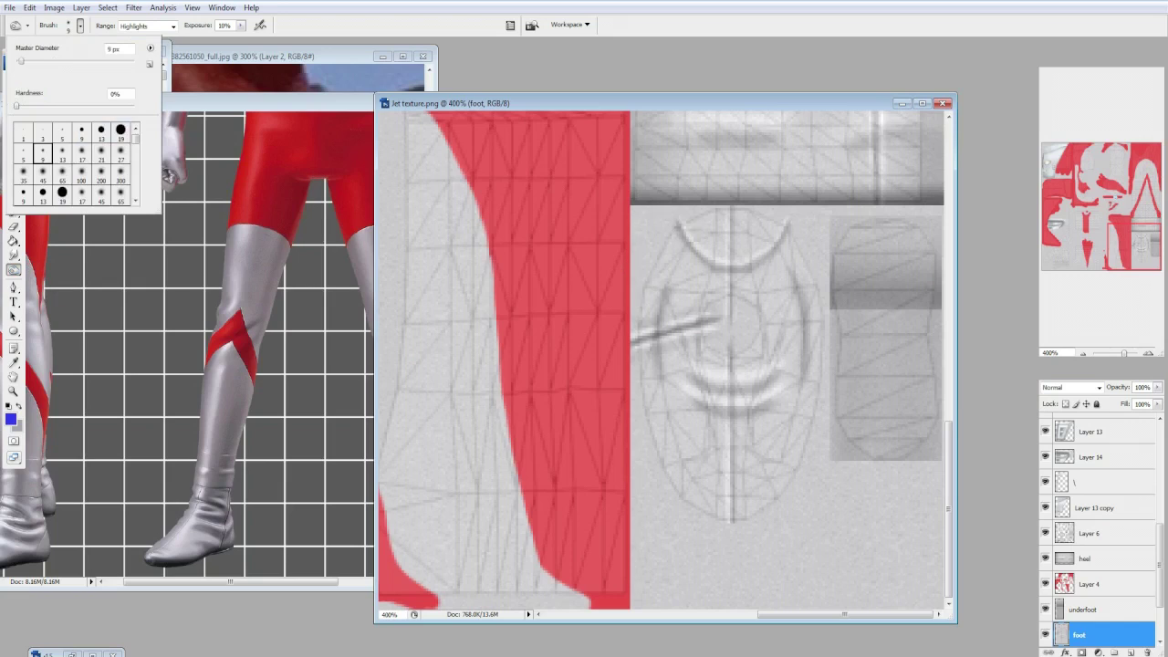
double_click(62, 151)
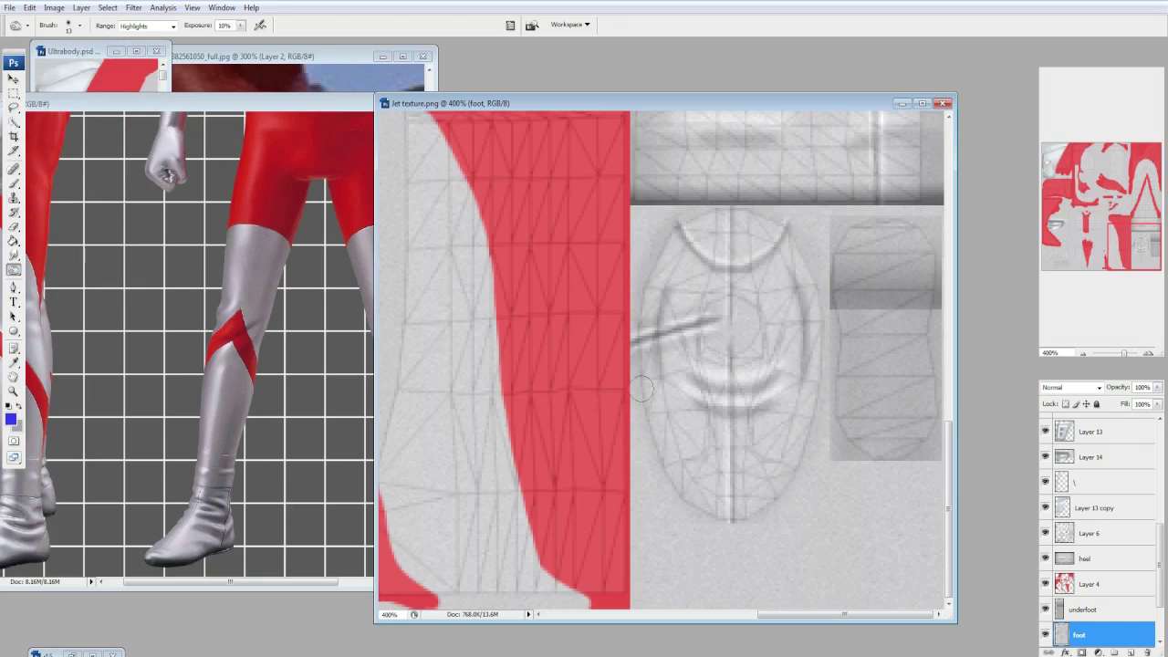
left_click(79, 26)
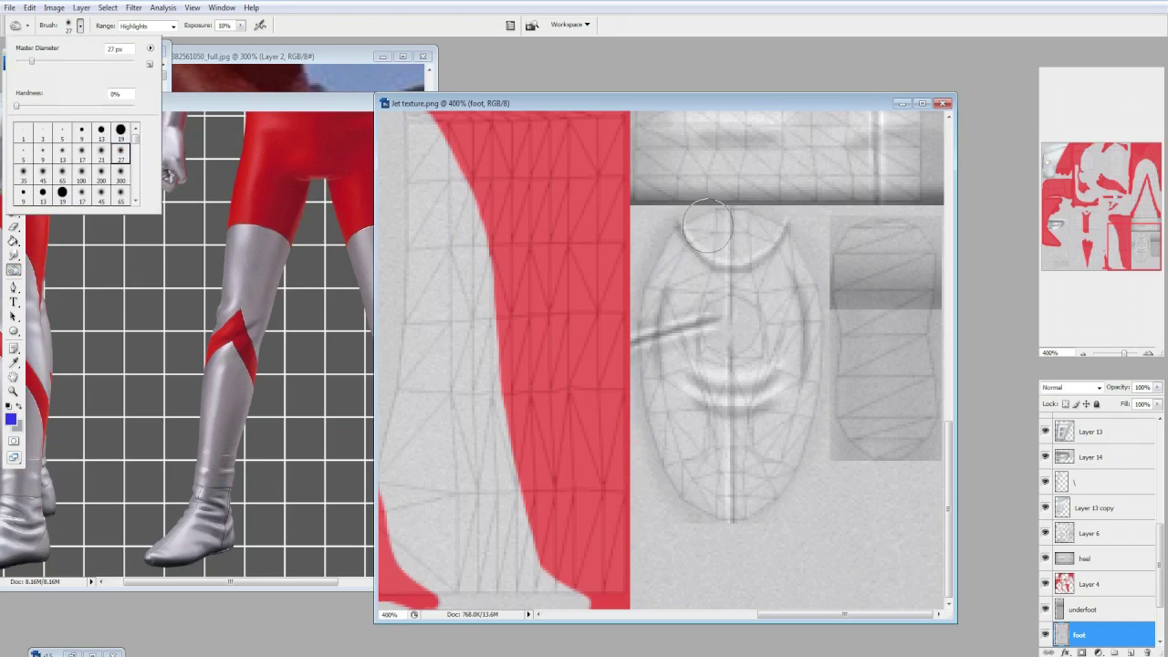
left_click(707, 228)
Dodge the foot's surface inside the side creases, starting with a 9 px brush and continuing with 27 px at 10% exposure.
right_click(14, 269)
left_click(55, 283)
left_click(79, 26)
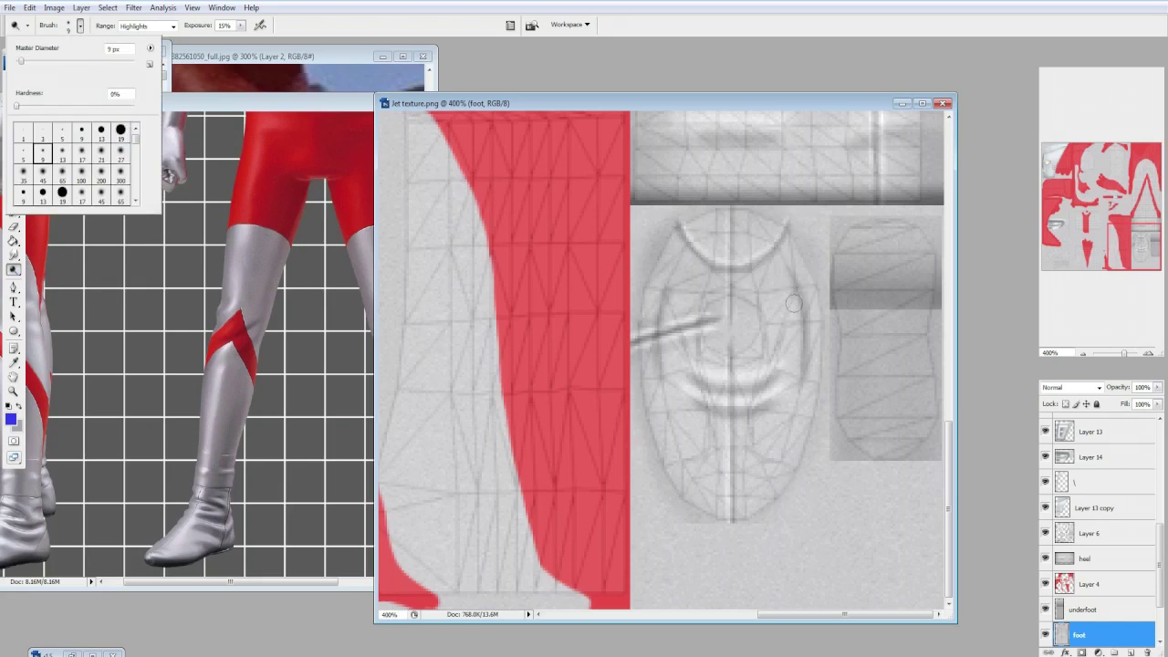
left_click(672, 291)
key("bracketright")
key("bracketright")
key("bracketright")
left_click(79, 26)
double_click(111, 153)
key("1")
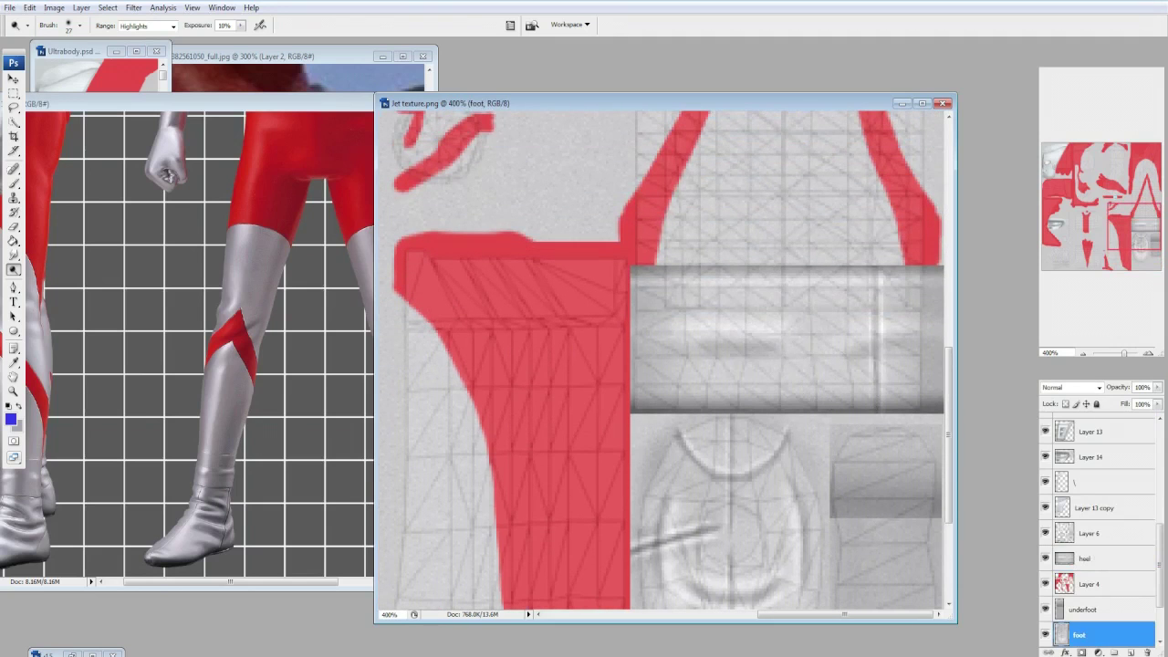
Dodge the central area of the heel layer with a 45 px brush at 5% exposure.
left_click(80, 25)
left_click(43, 176)
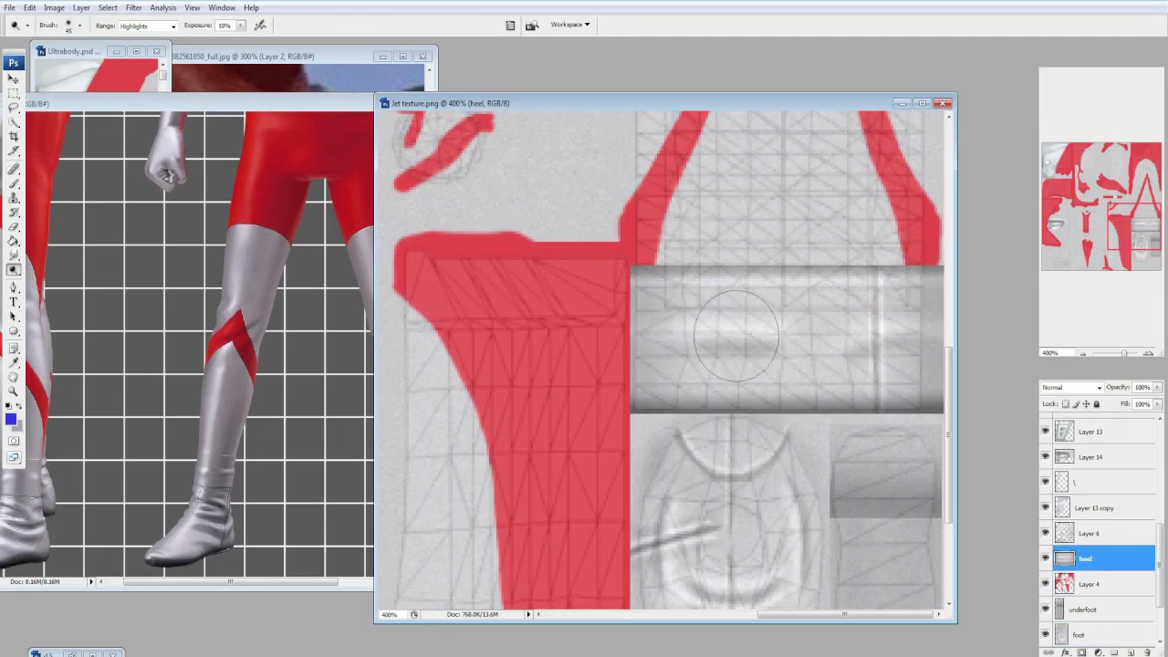
key("Return")
type("5")
key("Return")
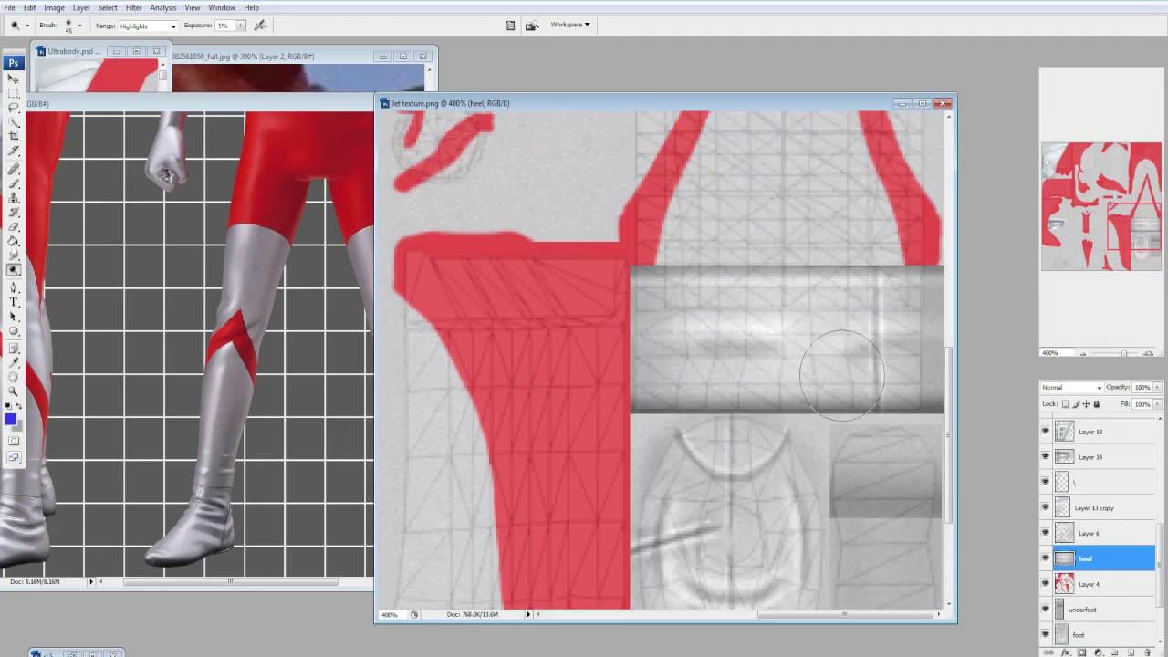
Examine the upper body of the reference figure in its side and back views.
left_click_drag(462, 112, 461, 352)
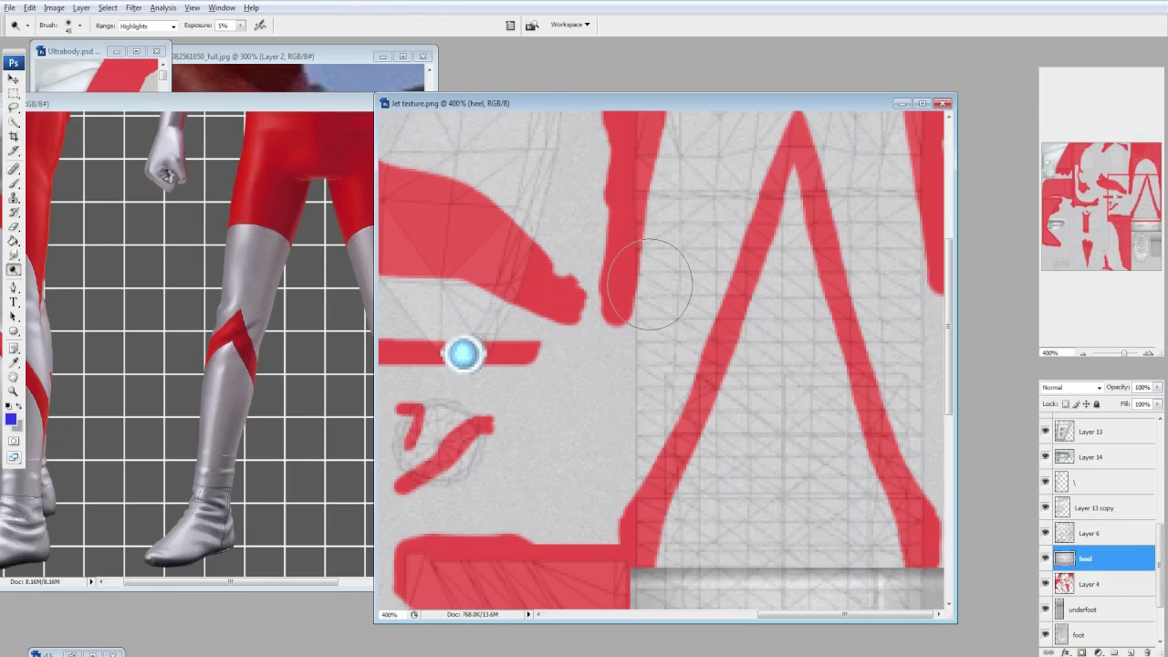
key("ctrl+Tab")
scroll(274, 346, "up", 10)
scroll(273, 347, "left", 2)
key("ctrl+plus")
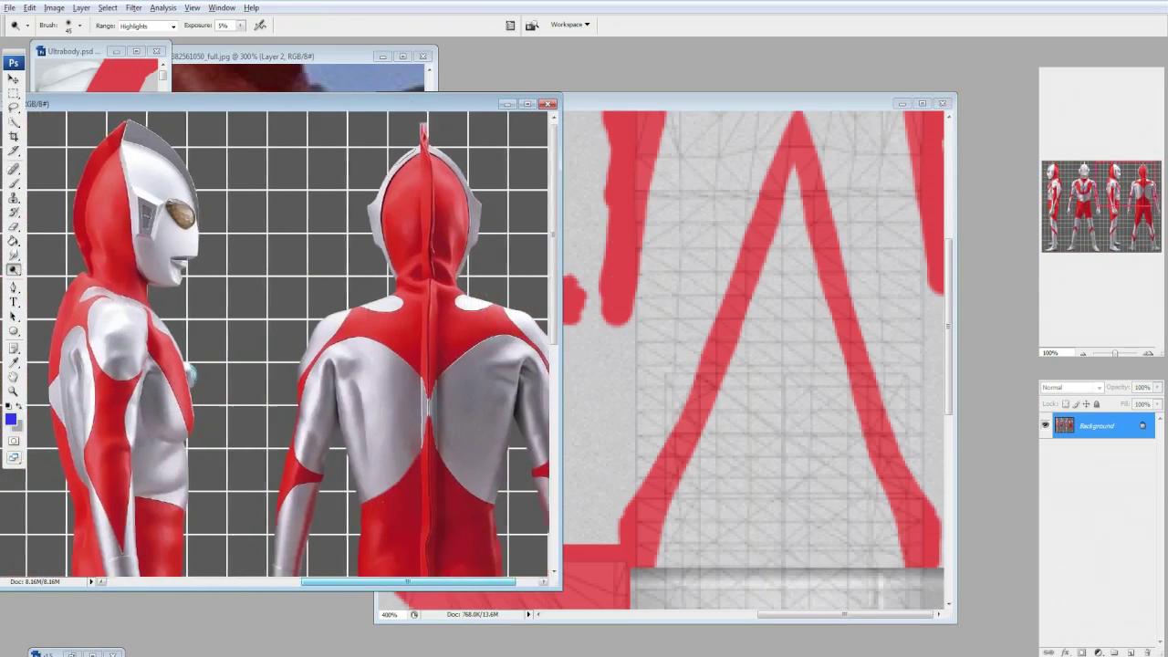
scroll(274, 347, "right", 3)
left_click(462, 352)
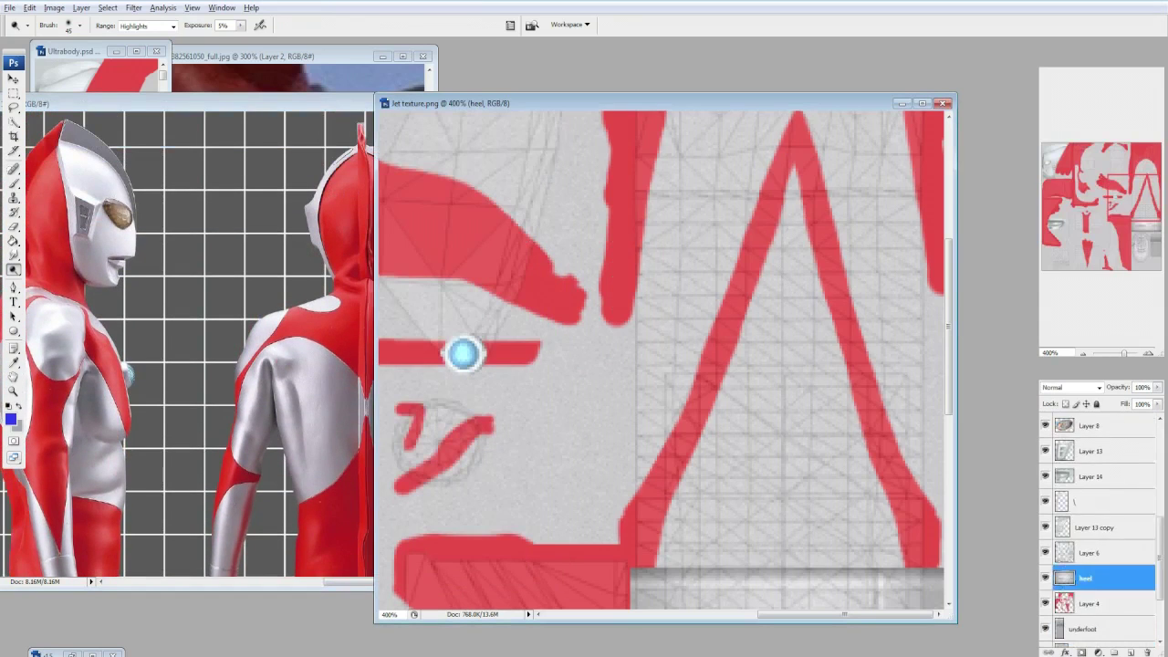
Fade the red pattern on Layer 4 to 10% opacity and bring the reference's front leg view up for comparison.
key("alt+bracketleft")
key("2")
key("m")
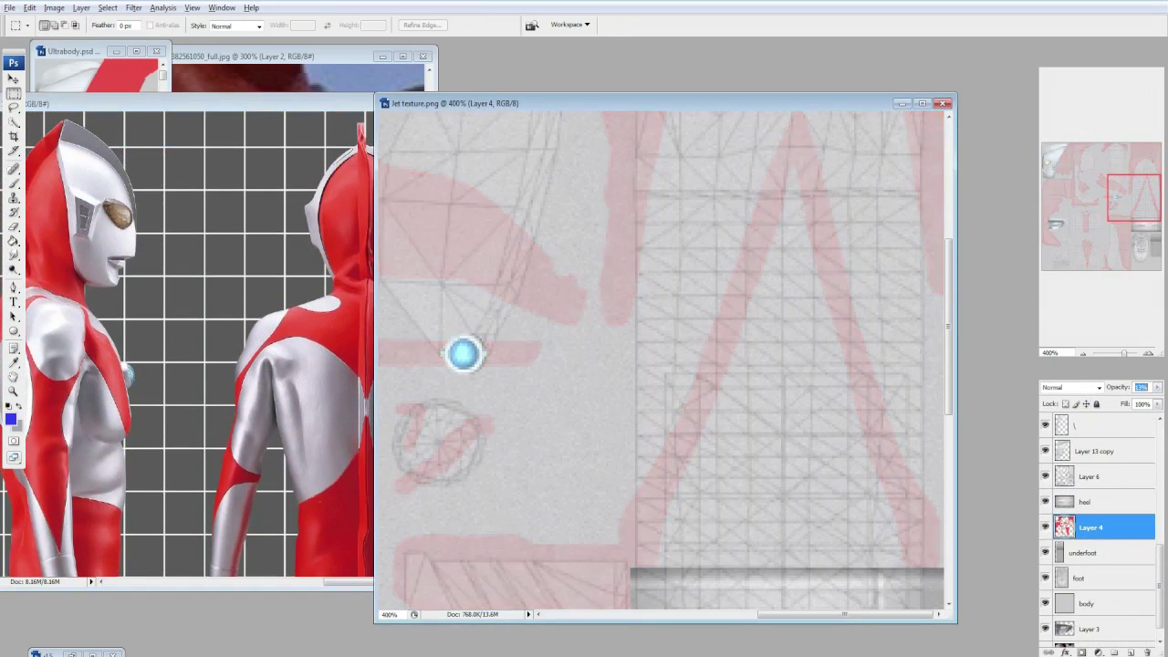
key("ctrl+Tab")
scroll(463, 354, "down", 5)
key("ctrl+Tab")
key("1")
left_click_drag(463, 354, 464, 521)
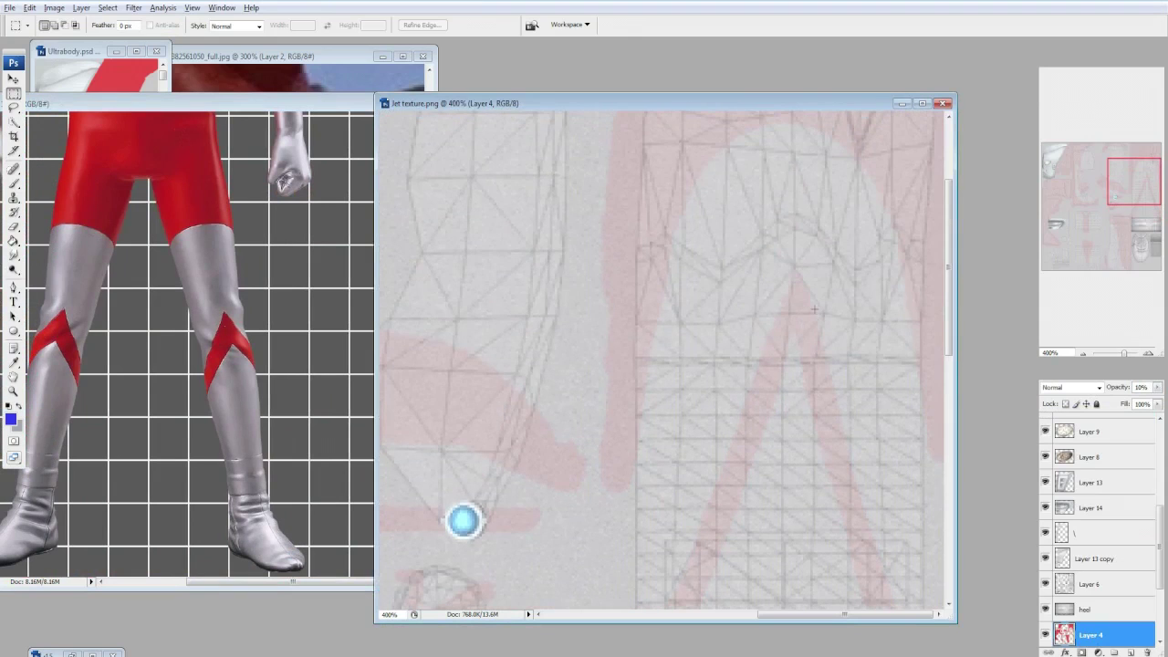
Burn slanted creases across the knee, near the tip of the faded A-shaped stripe, on the body layer.
left_click(13, 269)
left_click(79, 26)
scroll(1095, 548, "down", 3)
left_click(1094, 584)
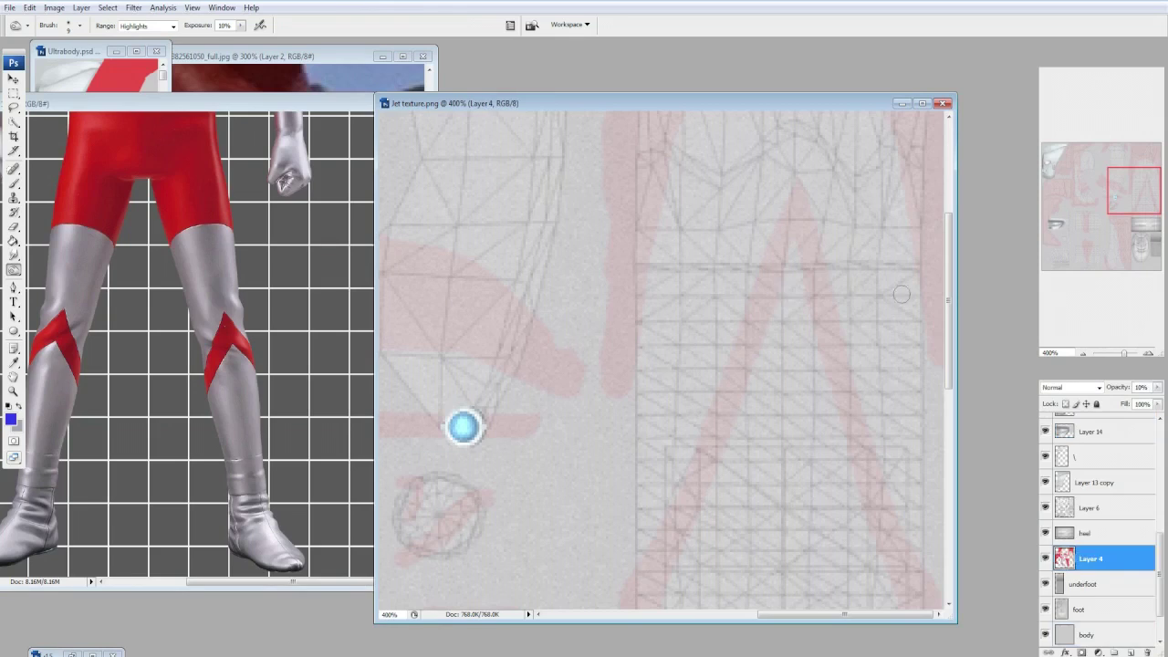
left_click(79, 25)
double_click(41, 86)
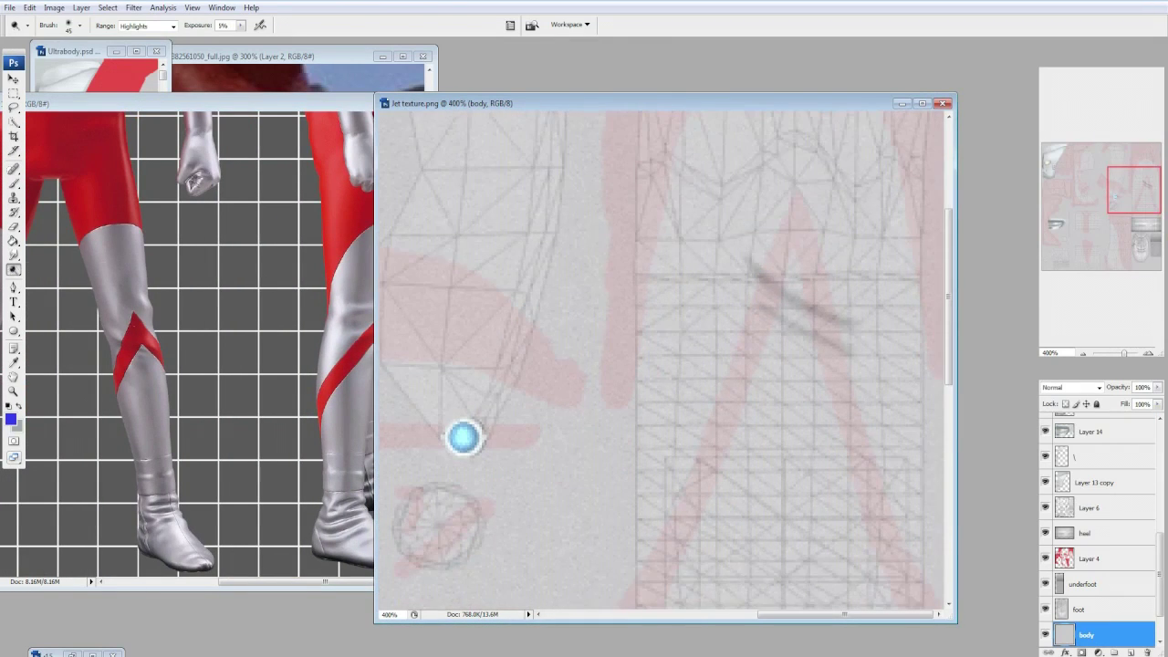
Dodge highlights around the knee creases with a 9 px brush and along the leg's centre with 45 px, at 5% exposure.
right_click(742, 277)
key("Escape")
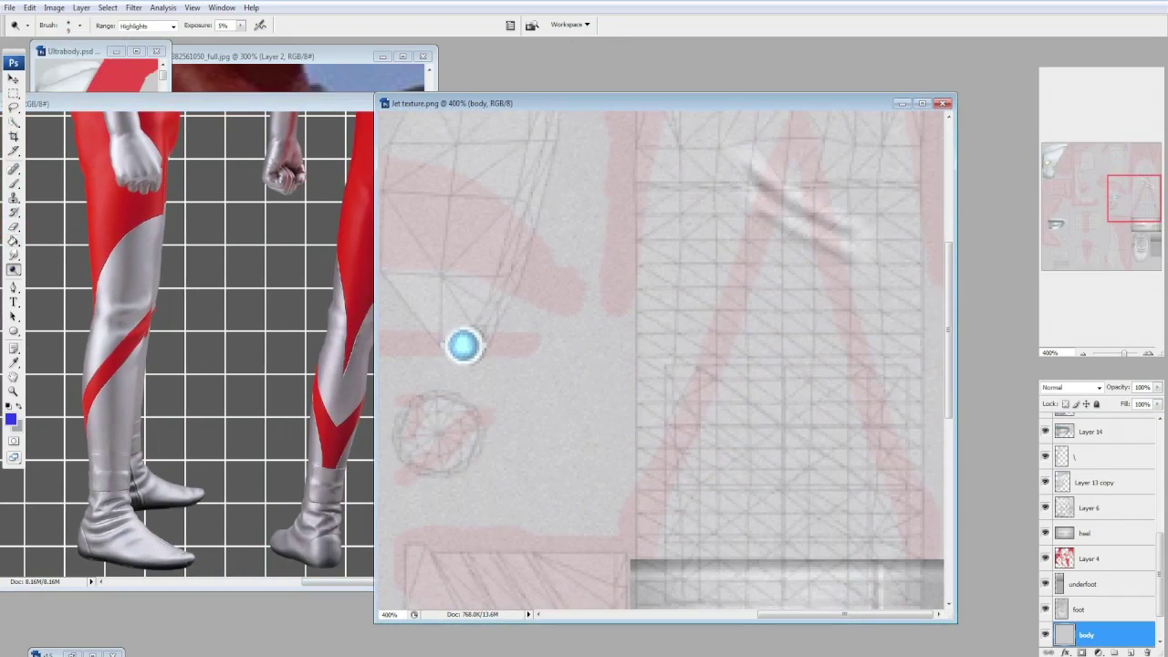
right_click(463, 345)
key("Escape")
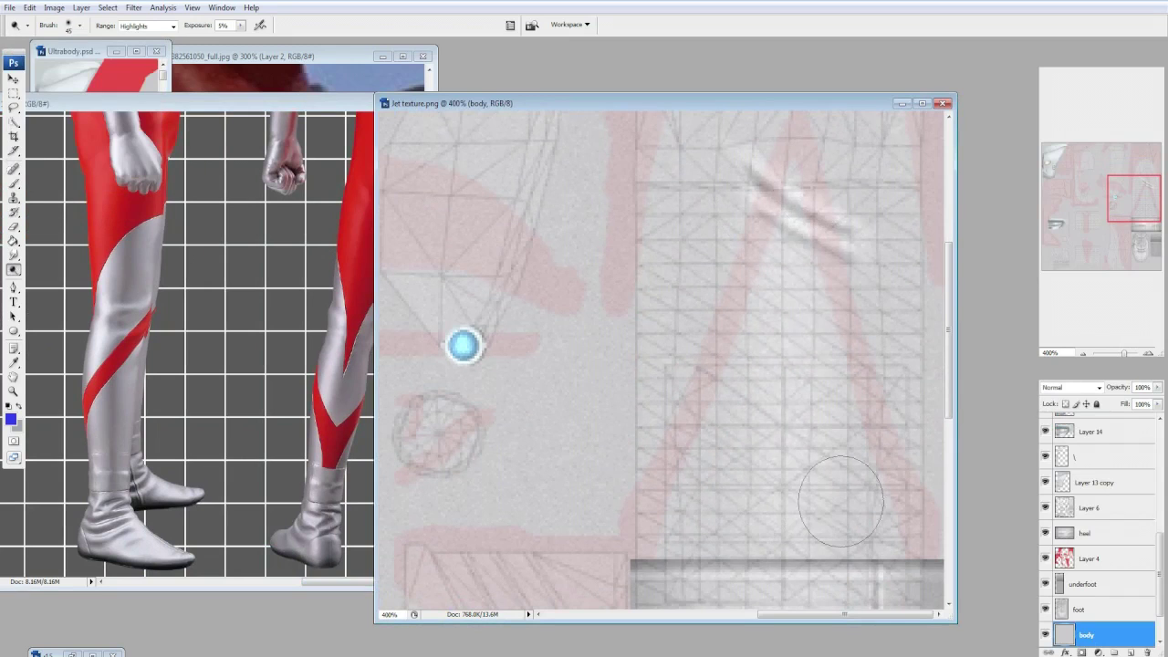
scroll(820, 292, "up", 5)
left_click_drag(842, 290, 775, 463)
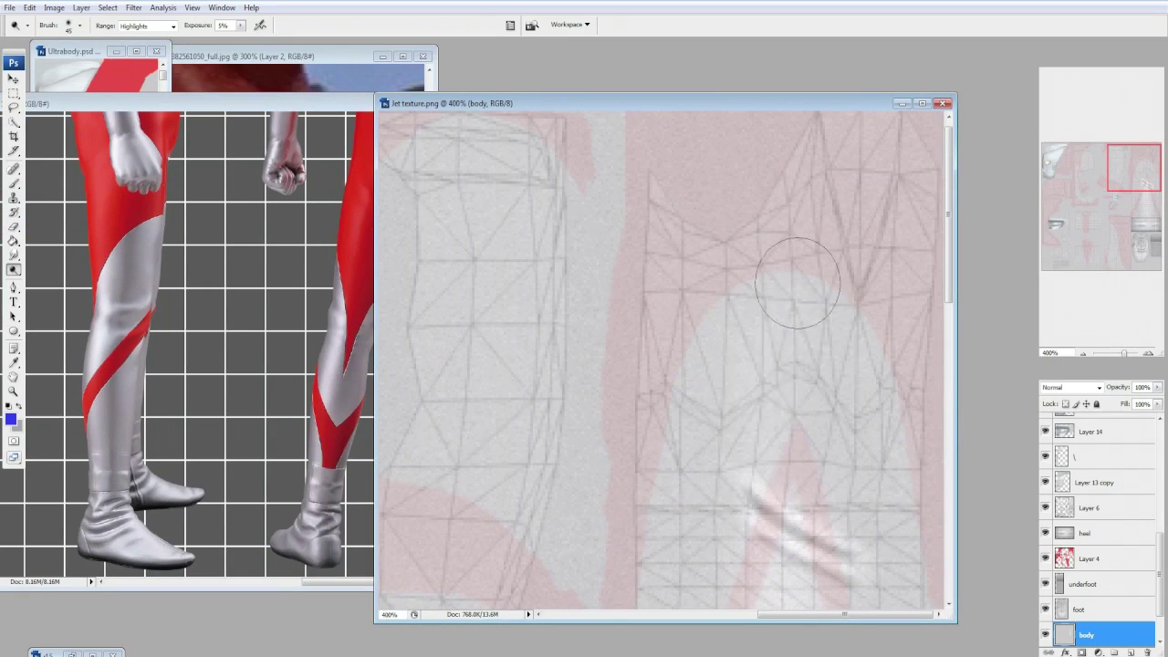
scroll(794, 306, "down", 1)
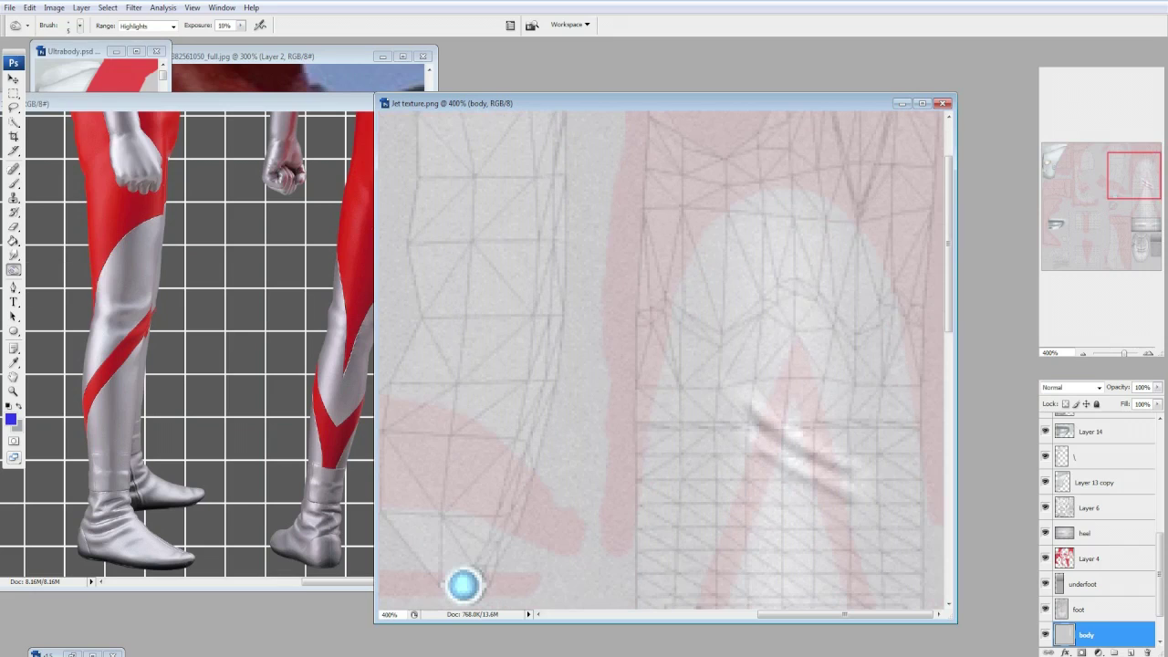
Burn the long outer edges of the leg on the body layer with a 100 px brush at 10% exposure.
scroll(742, 261, "down", 2)
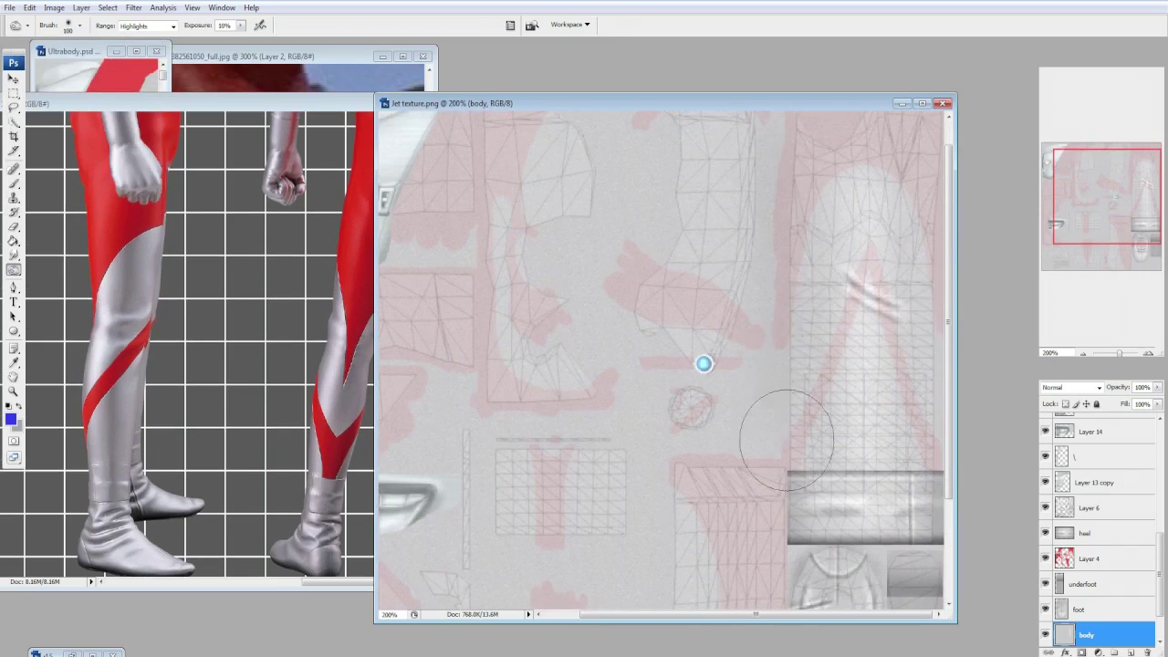
right_click(1090, 558)
left_click(1032, 549)
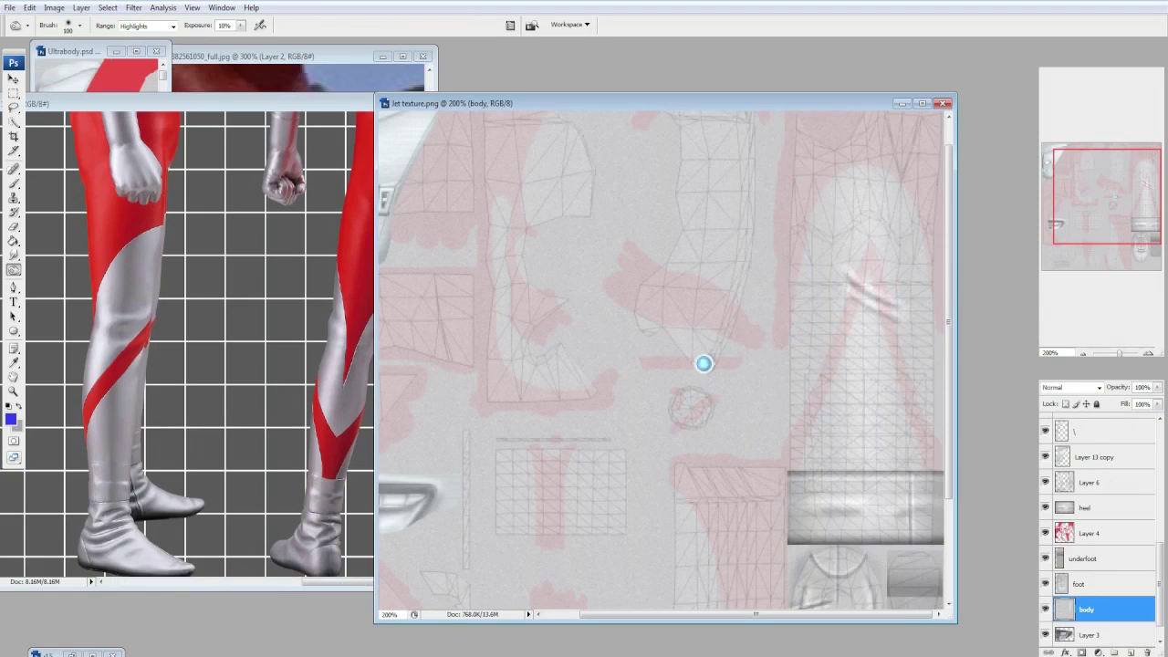
left_click_drag(790, 493, 790, 164)
left_click_drag(919, 465, 919, 173)
left_click_drag(925, 219, 926, 306)
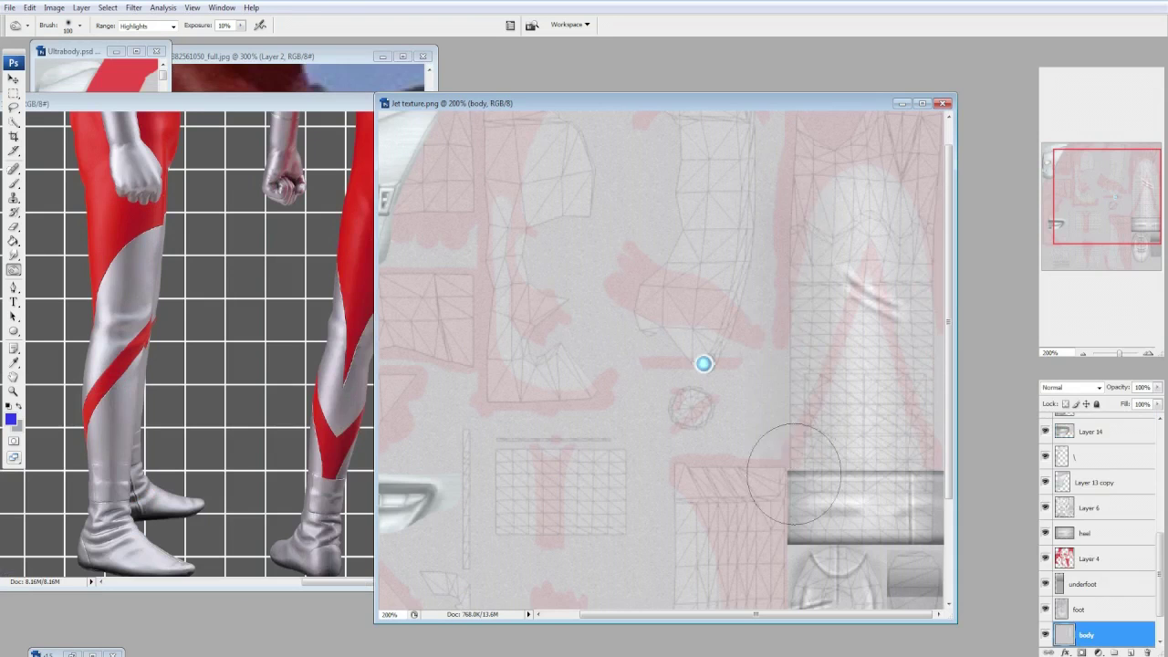
left_click_drag(794, 473, 782, 239)
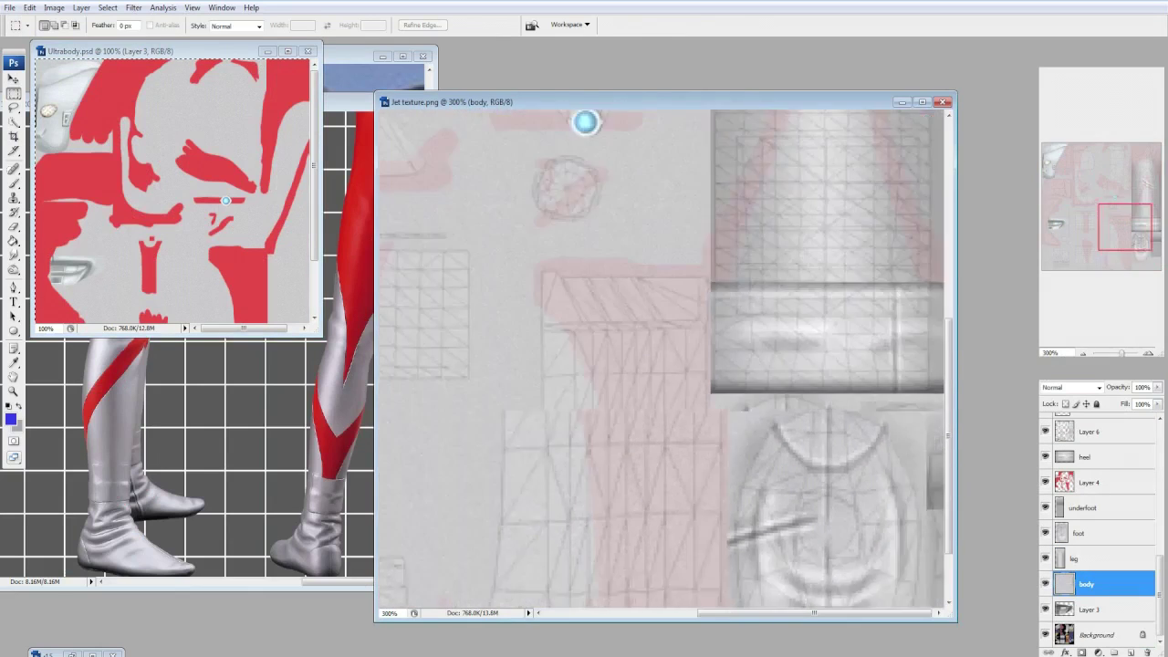
Compare the reference figure's back and front torso with the upper-body wireframes on the texture.
left_click_drag(586, 121, 584, 537)
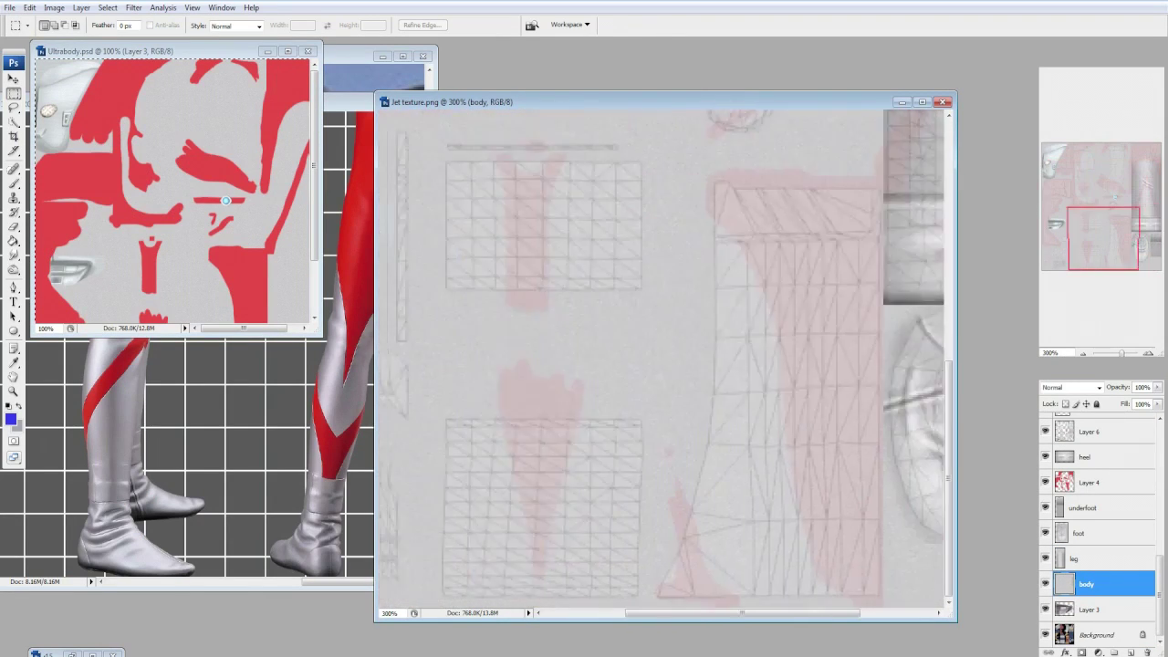
left_click_drag(737, 119, 941, 535)
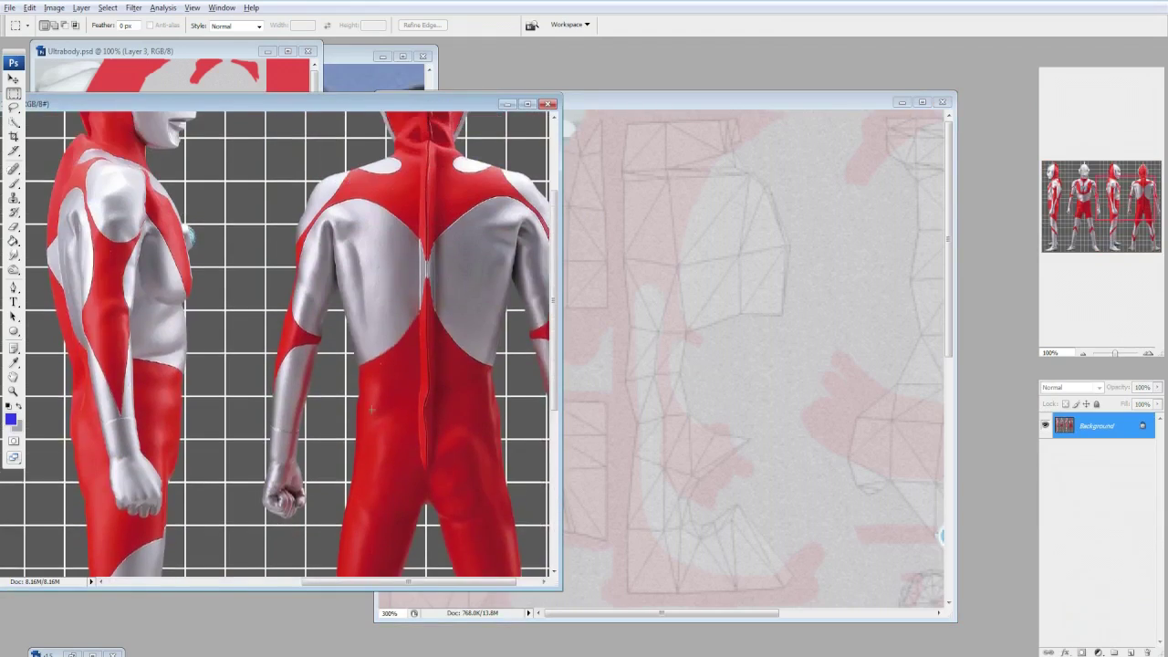
left_click_drag(371, 410, 687, 253)
left_click(756, 412)
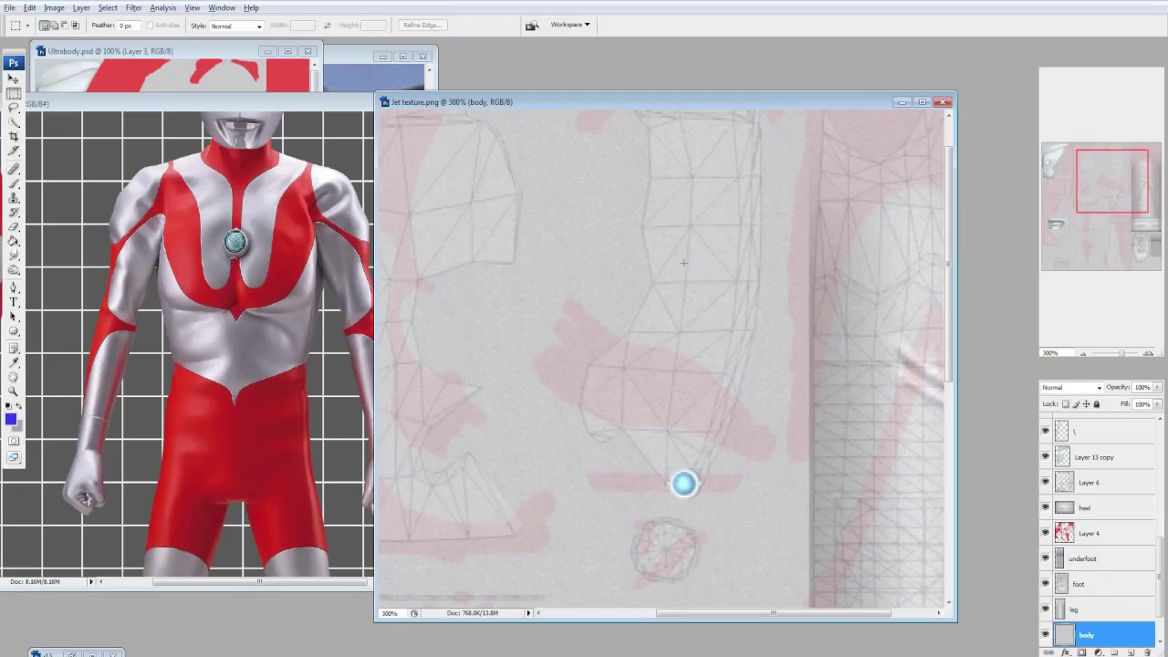
Lasso the half-torso wireframe around the blue gem on the body layer and copy it to a new layer named chest.
key("o")
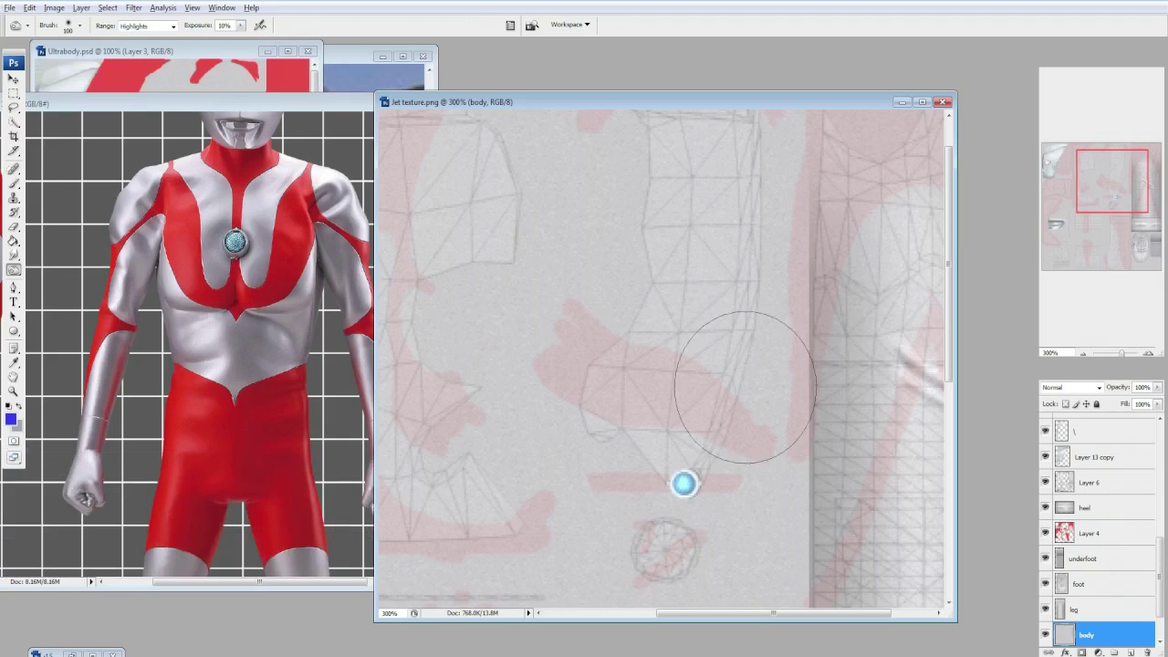
left_click(79, 26)
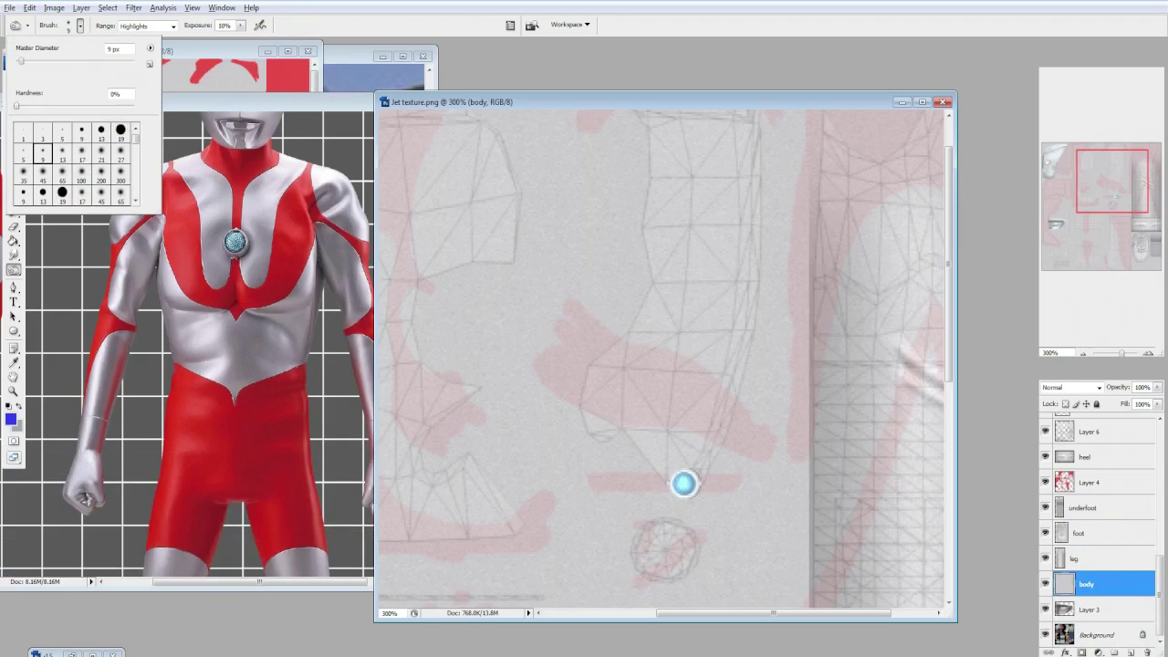
key("l")
left_click_drag(684, 484, 684, 536)
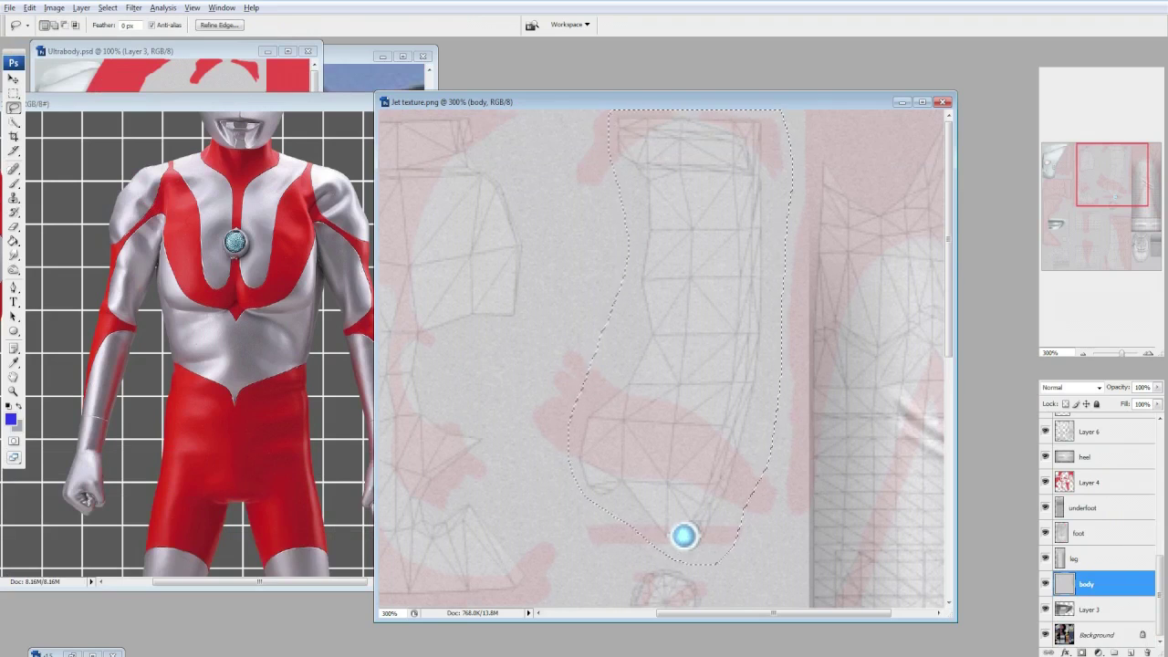
key("ctrl+j")
scroll(662, 356, "down", 1)
Try burning a curved pectoral edge above the blue gem on the chest layer at 10% exposure.
key("o")
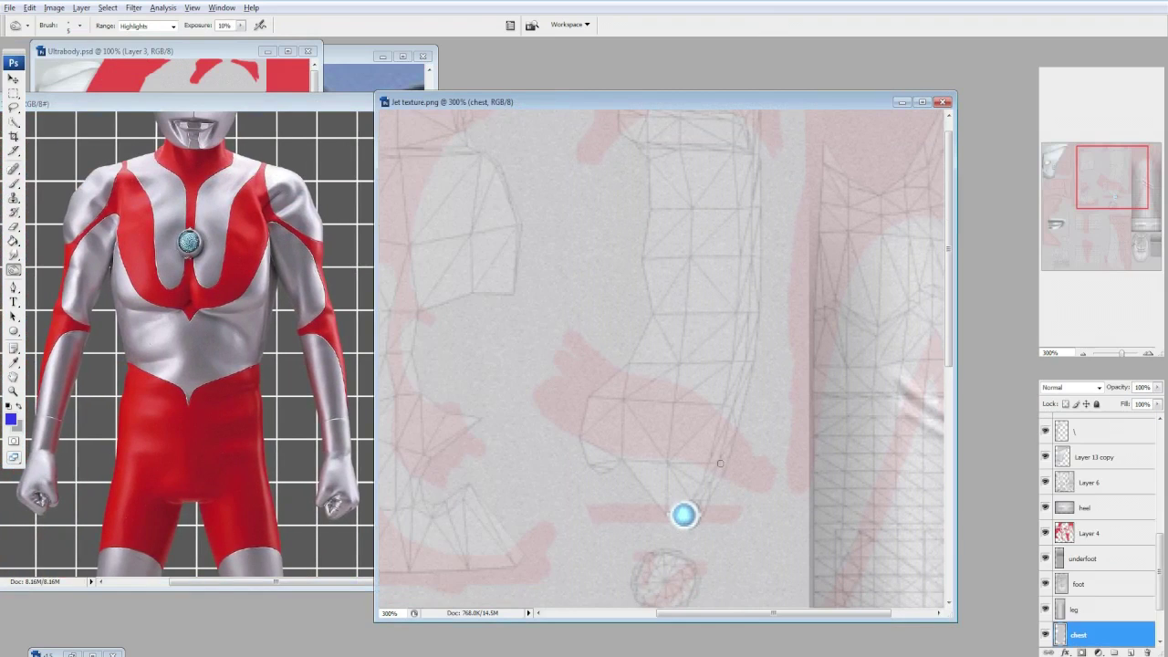
key("bracketright")
key("bracketright")
key("bracketright")
key("bracketright")
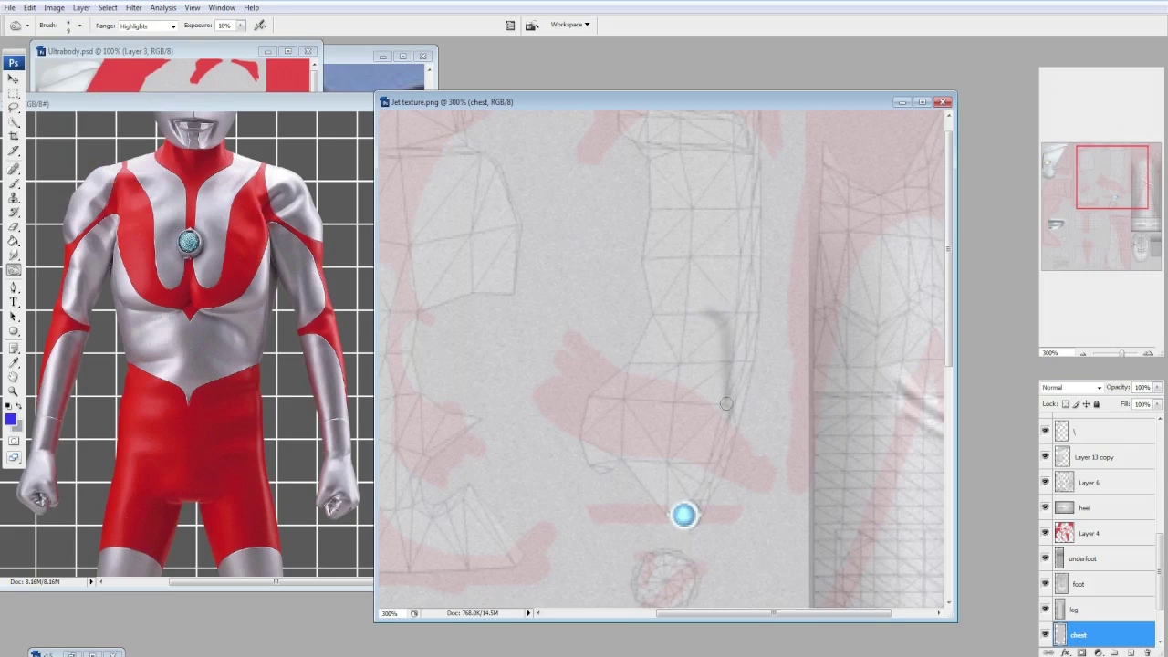
key("bracketleft")
key("bracketleft")
key("bracketleft")
key("bracketleft")
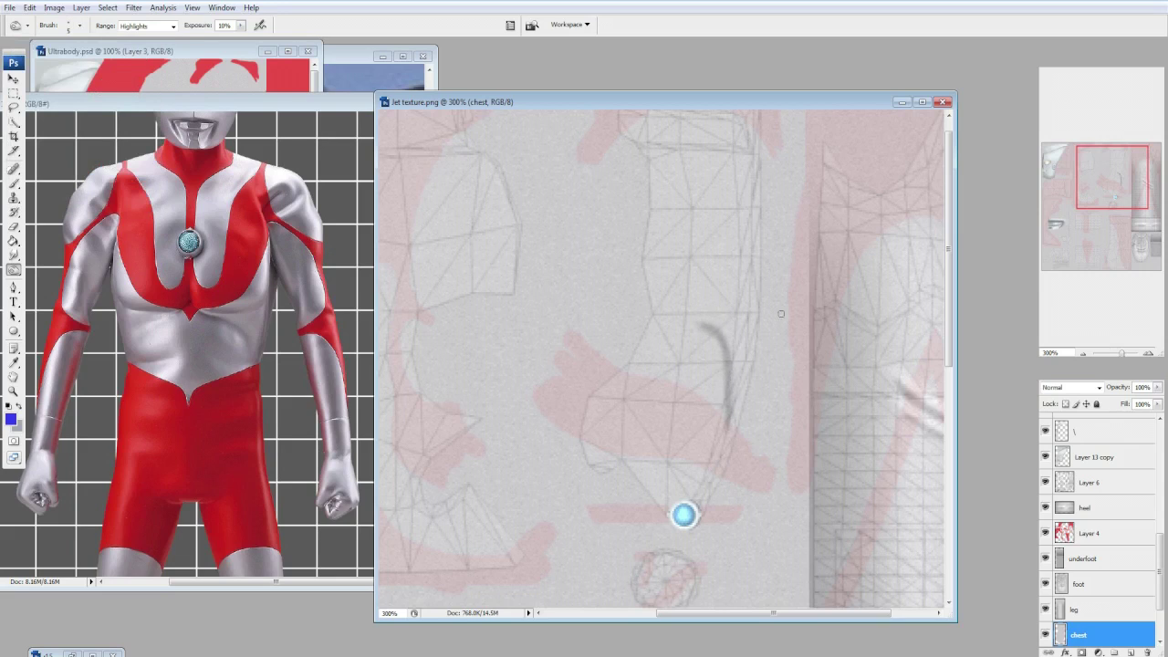
Try dodging highlights inside the curved pectoral edge with a 27 px brush at 5% exposure.
key("bracketleft")
key("bracketleft")
key("bracketleft")
key("bracketleft")
key("bracketleft")
key("bracketleft")
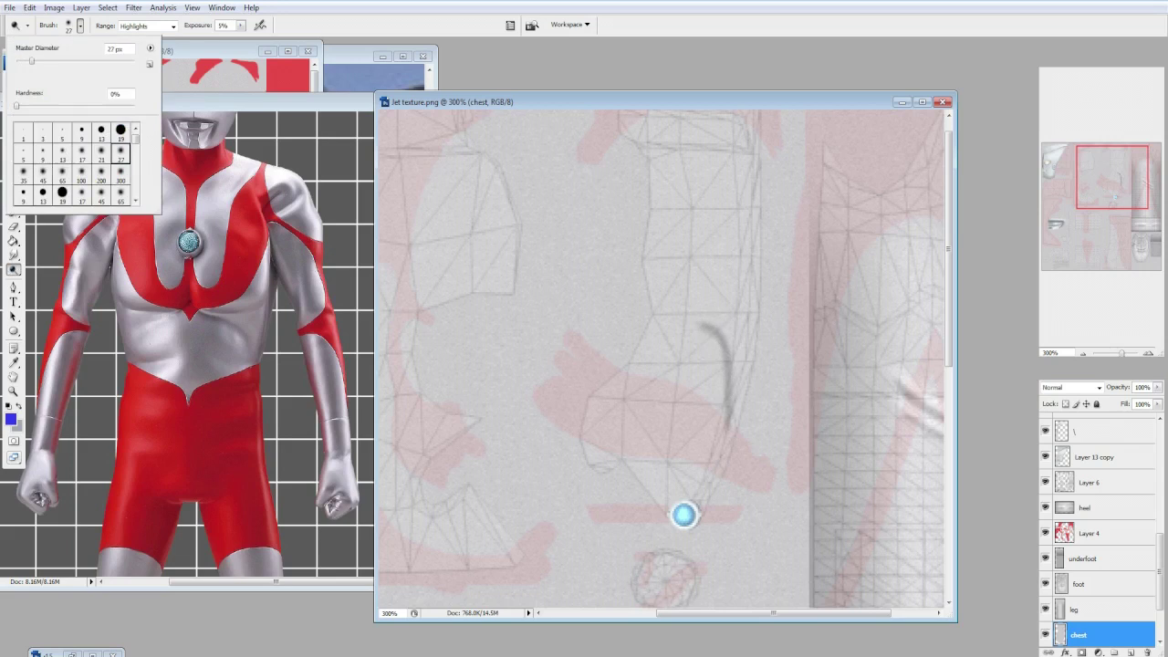
left_click_drag(704, 383, 677, 477)
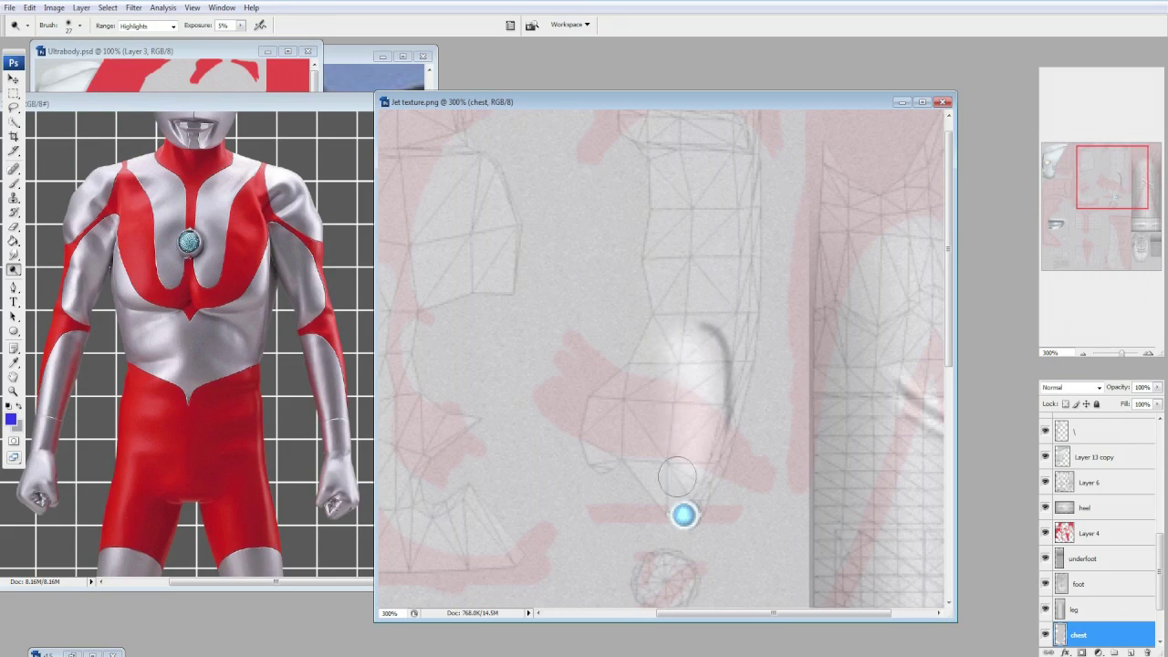
key("bracketright")
key("bracketright")
key("bracketright")
key("bracketright")
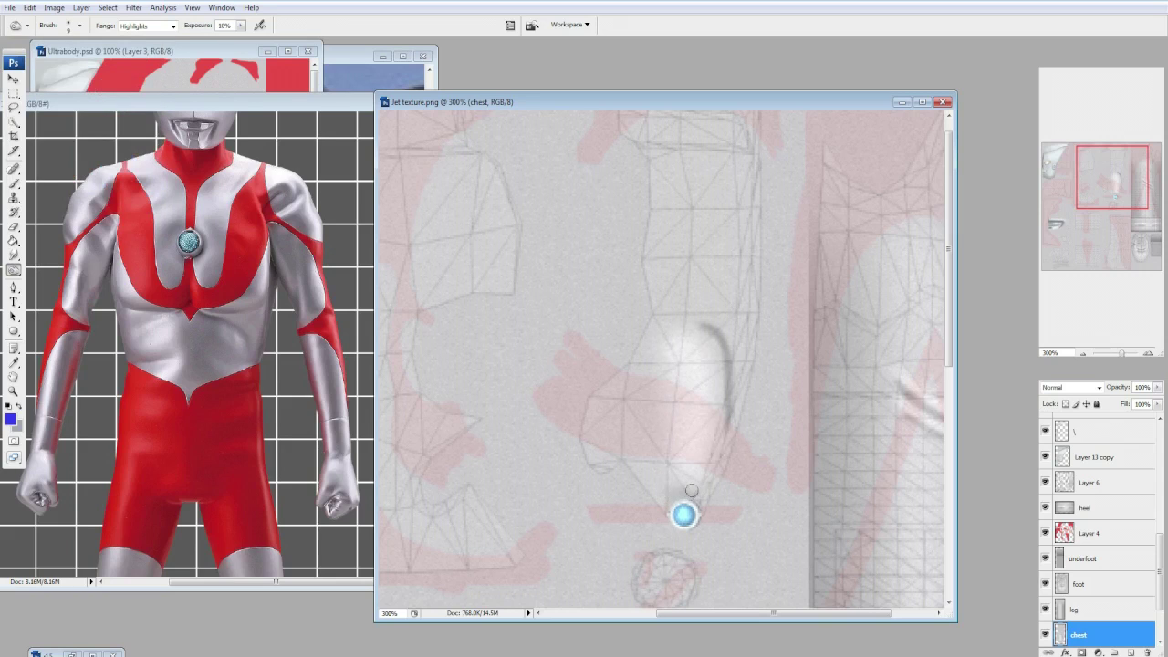
Burn a wider, lower pectoral curve across the chest wireframe with a 9 px brush at 10% exposure.
key("bracketleft")
key("bracketleft")
key("bracketleft")
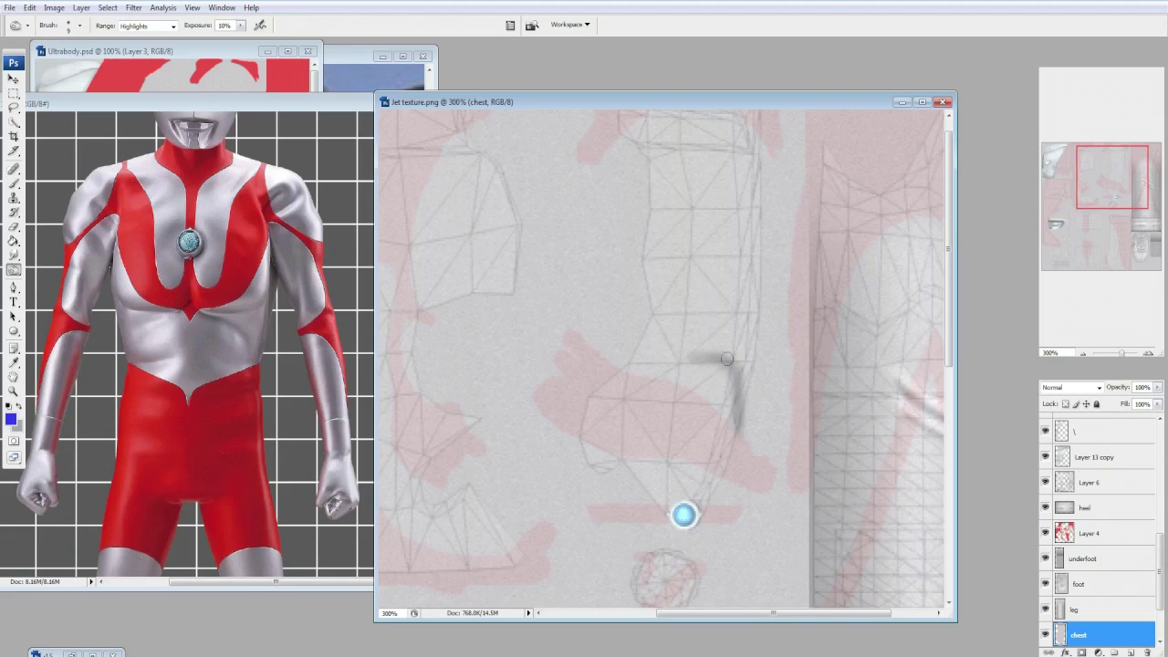
key("ctrl+z")
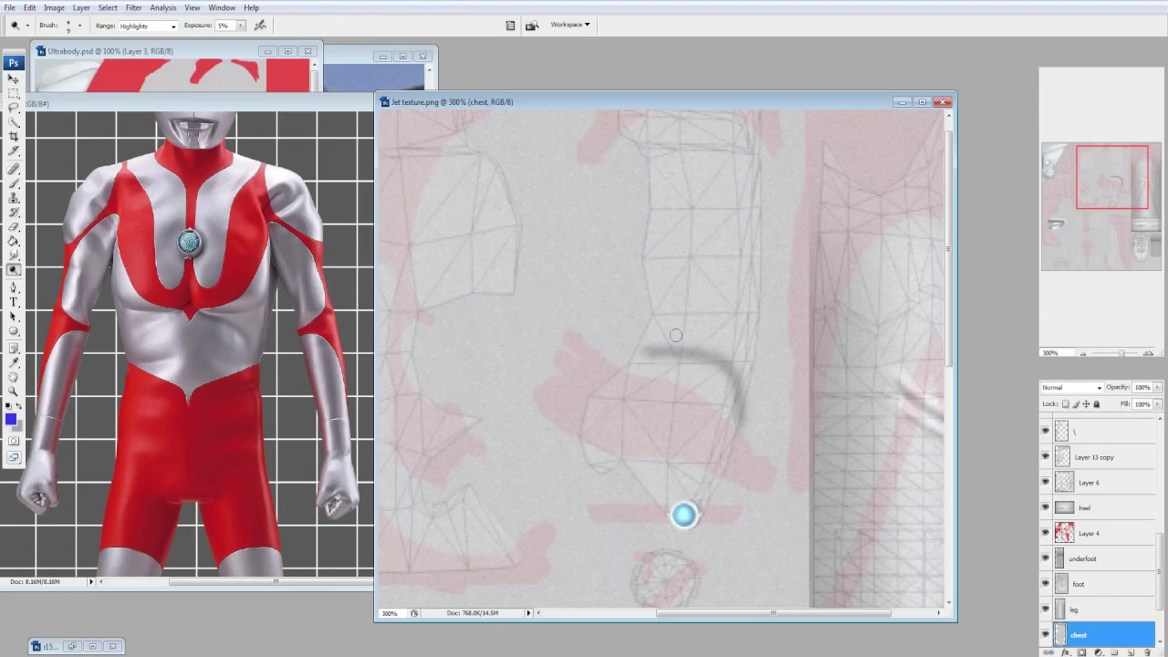
Dodge and burn the area just above the blue gem on the chest layer with a 13 px brush.
left_click(79, 25)
left_click(702, 482)
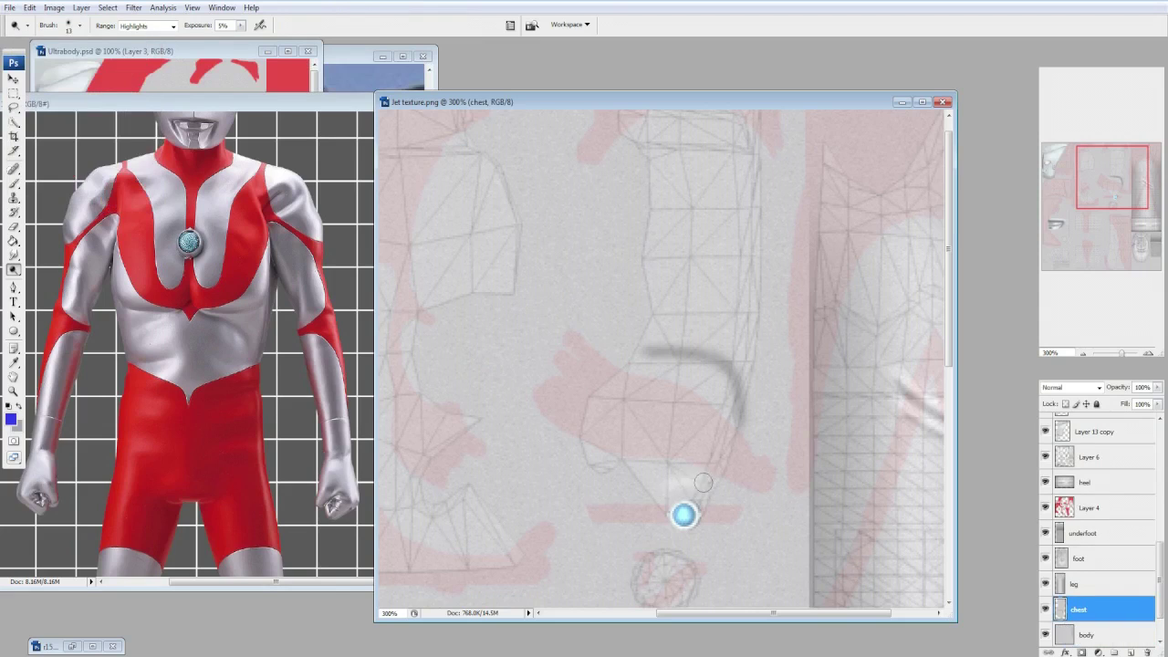
key("bracketright")
key("bracketright")
key("bracketright")
key("bracketright")
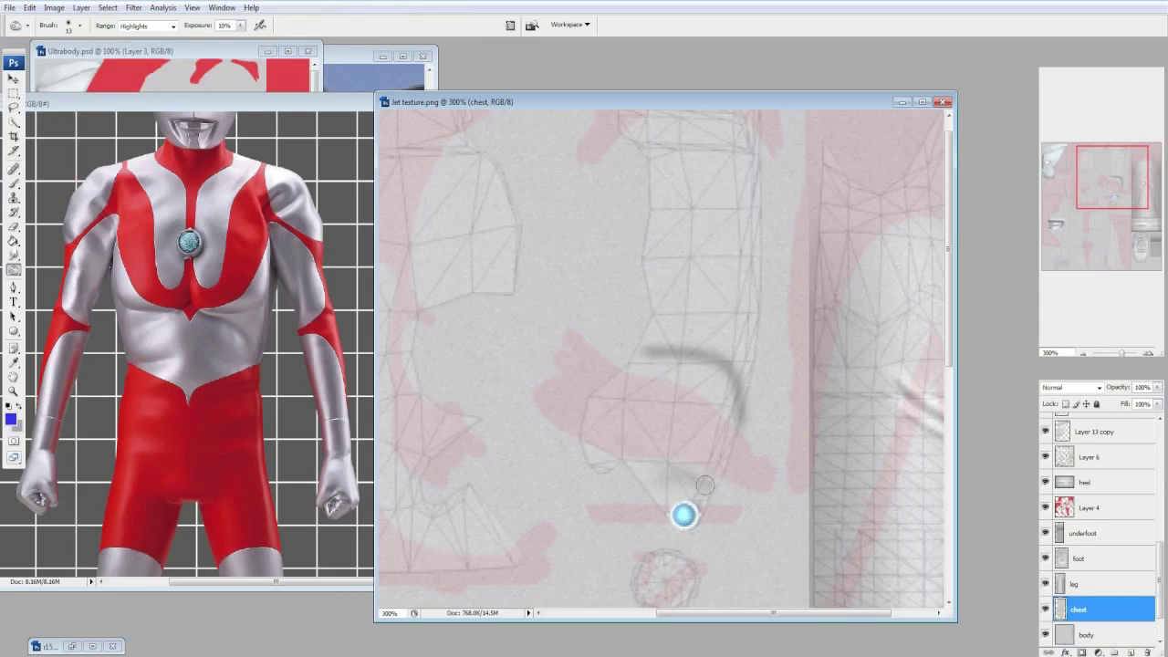
Dodge the pectoral area inside the burned curve with a 27 px brush at 5% exposure.
right_click(14, 269)
left_click(51, 281)
key("bracketright")
key("bracketright")
key("bracketright")
key("bracketright")
key("bracketright")
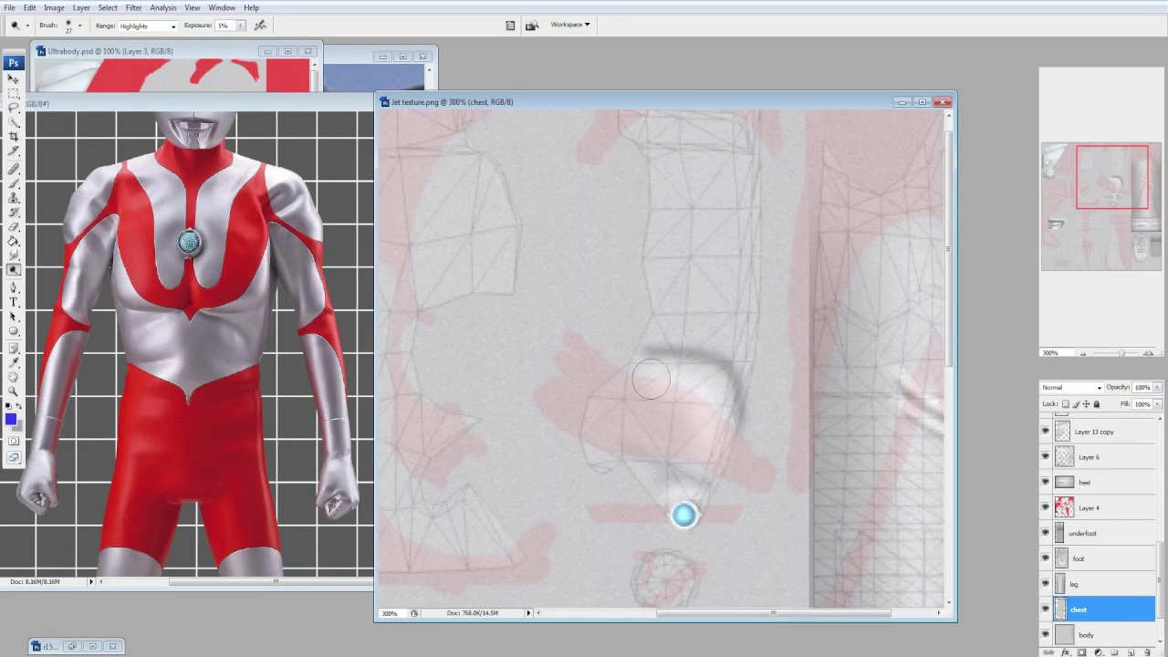
Refine the highlights and creases between the pectoral and the blue gem with a 9 px brush.
key("bracketleft")
key("bracketleft")
key("bracketleft")
key("bracketleft")
key("shift+o")
key("shift+o")
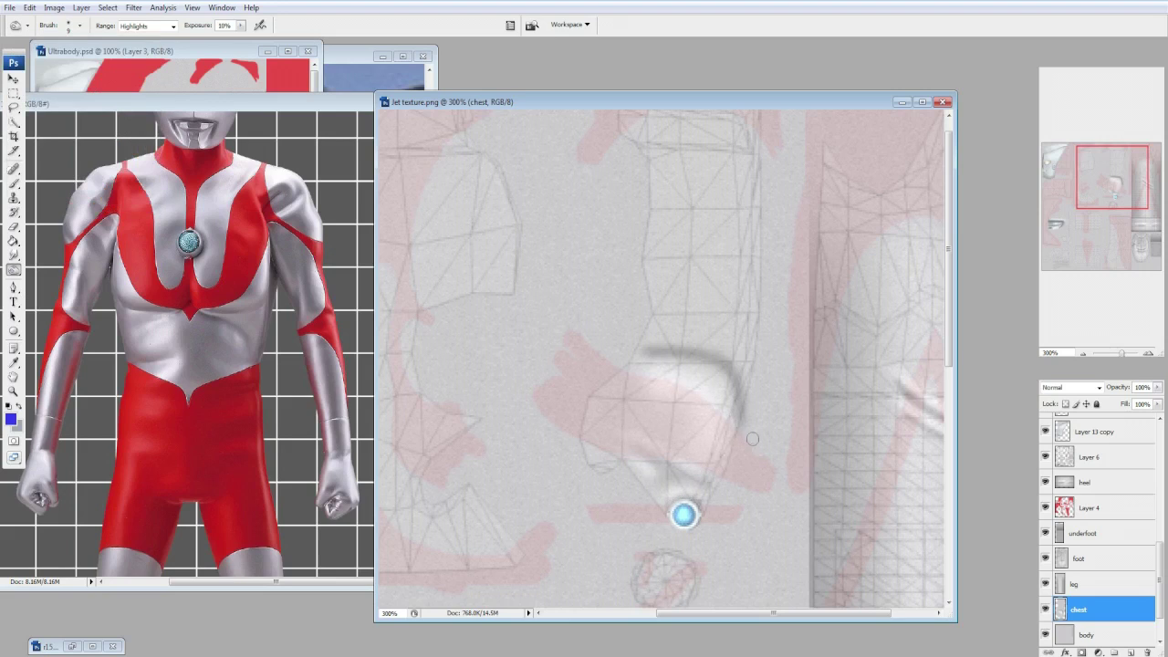
Try burning a broad shadow on the torso wireframe above the pectoral curve with a 35 px brush, and undo it.
scroll(752, 439, "up", 1)
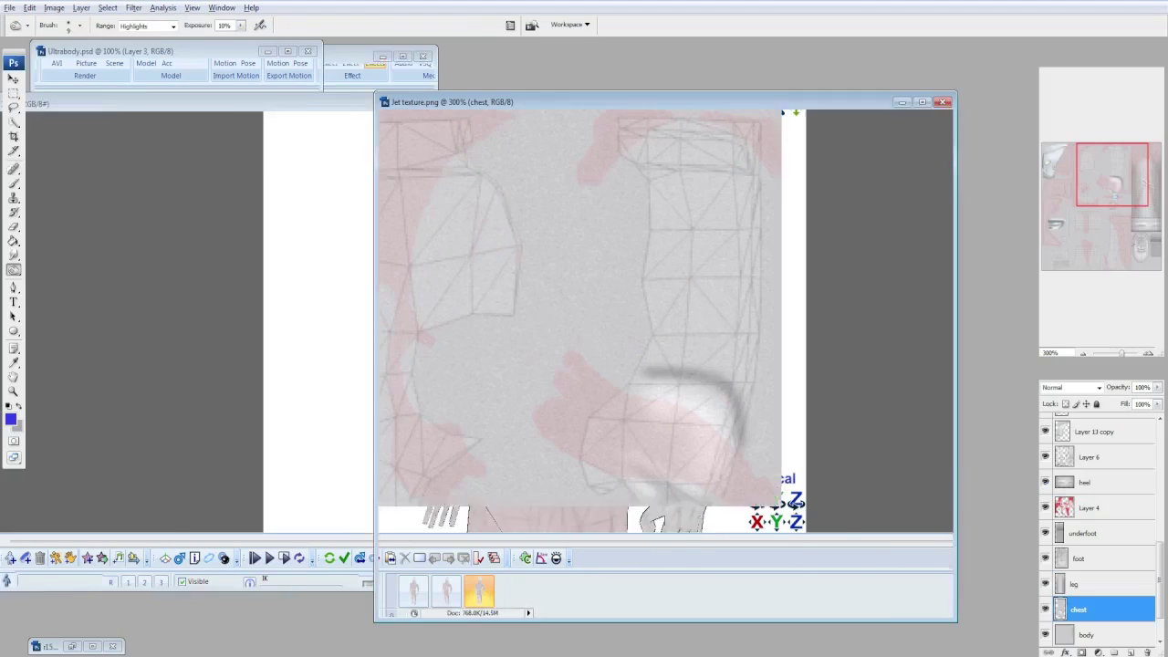
key("bracketright")
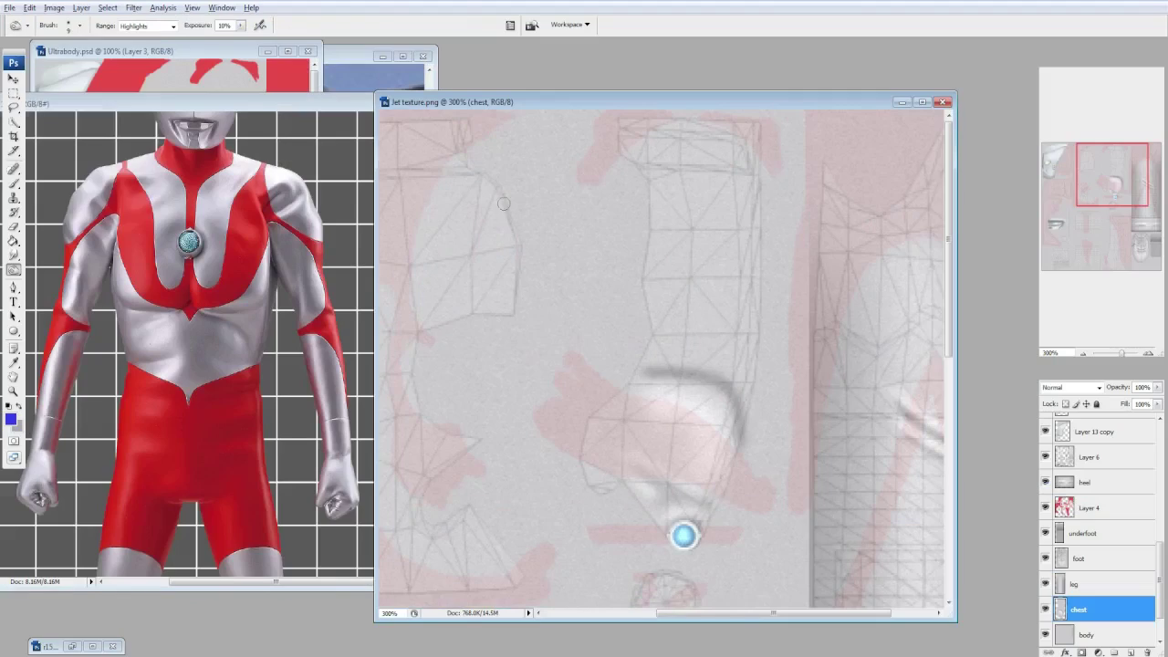
key("bracketright")
mouse_move(668, 284)
left_mouse_down()
mouse_move(693, 319)
mouse_move(689, 343)
left_mouse_up()
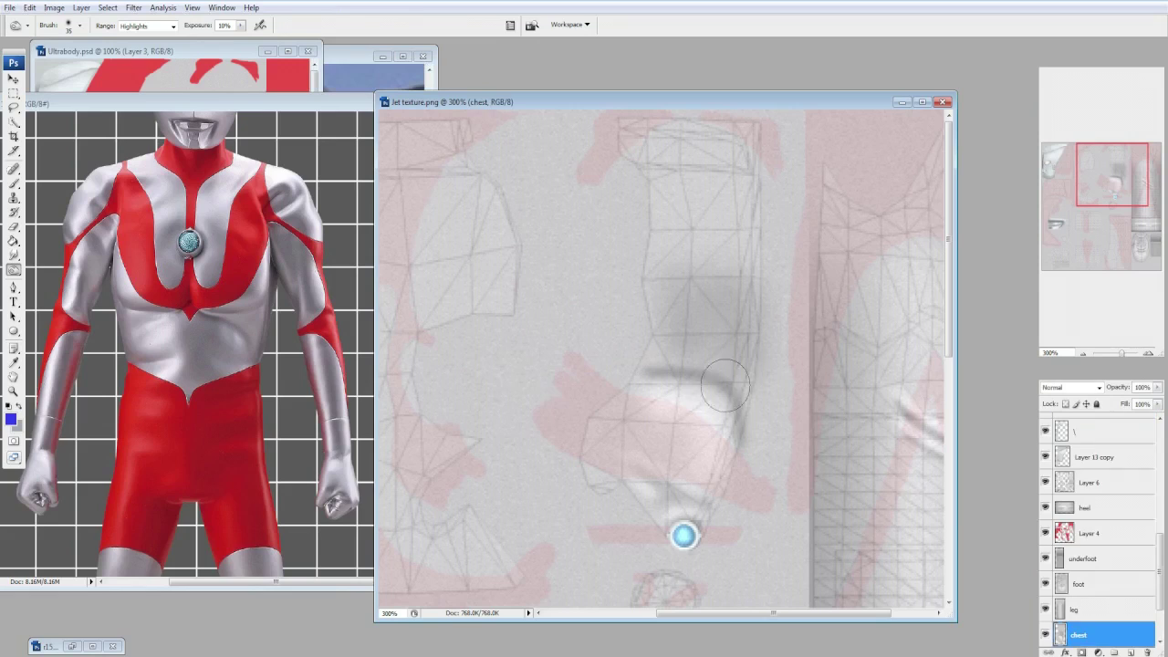
left_click_drag(690, 282, 704, 360)
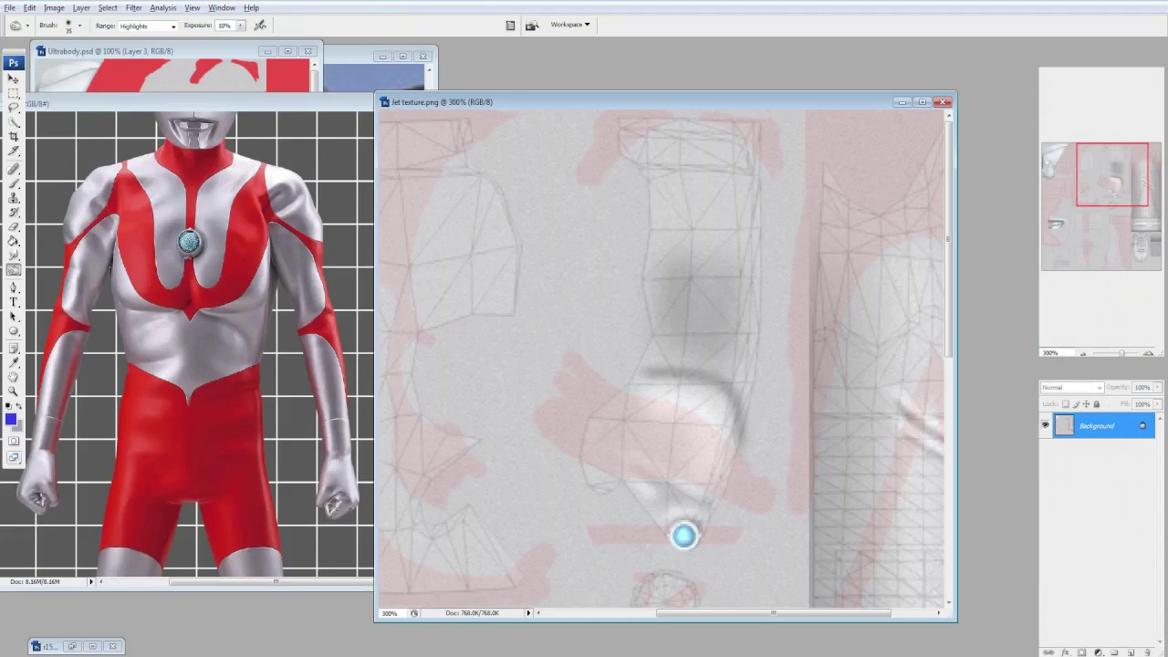
key("ctrl+z")
key("ctrl+alt+z")
Burn a soft oval shadow down the torso wireframe above the pectoral curve with a 45 px brush at 10% exposure.
left_click_drag(13, 269, 55, 279)
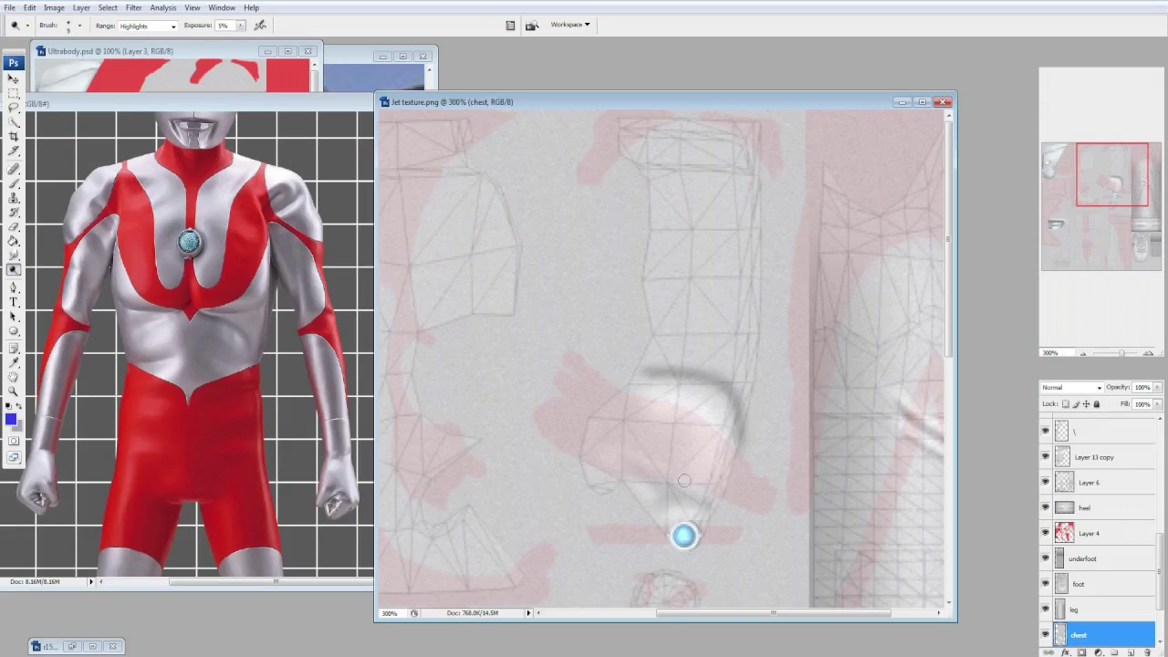
key("shift+o")
key("shift+o")
key("bracketright")
key("bracketright")
key("bracketright")
key("bracketright")
mouse_move(683, 244)
left_mouse_down()
mouse_move(702, 269)
mouse_move(710, 251)
mouse_move(682, 239)
mouse_move(723, 318)
mouse_move(687, 324)
left_mouse_up()
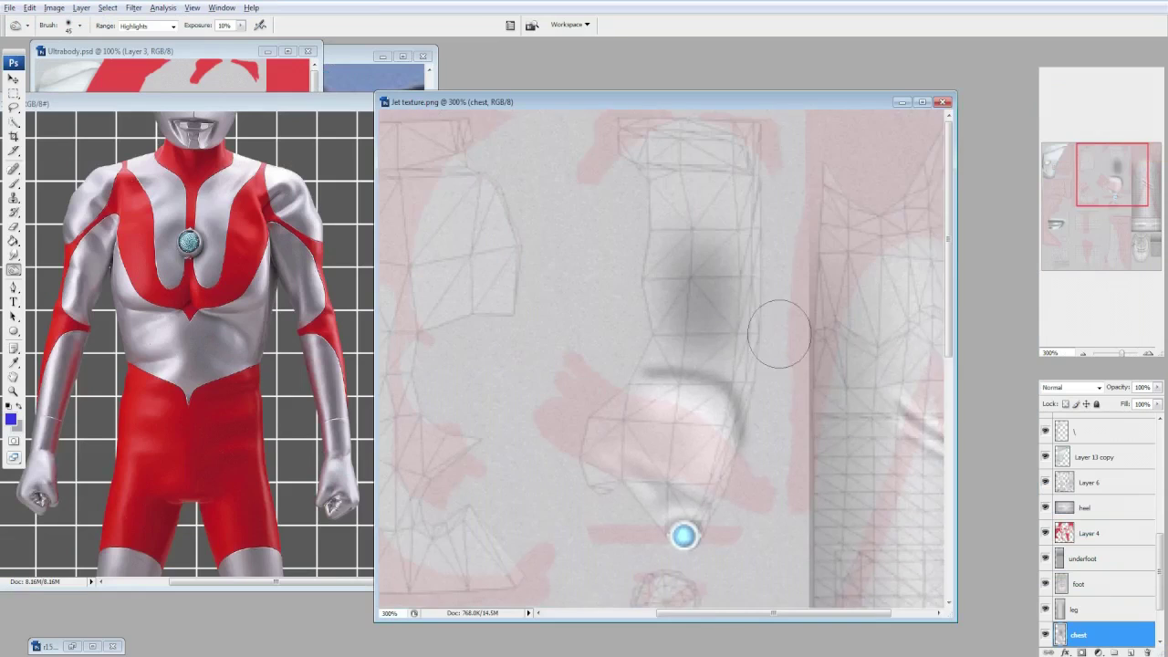
Select the tall lower wireframe beside the underfoot with a rectangular marquee and copy it to a new layer named belly.
scroll(781, 336, "down", 3)
left_click_drag(787, 341, 885, 351)
scroll(885, 350, "down", 8)
scroll(661, 355, "right", 3)
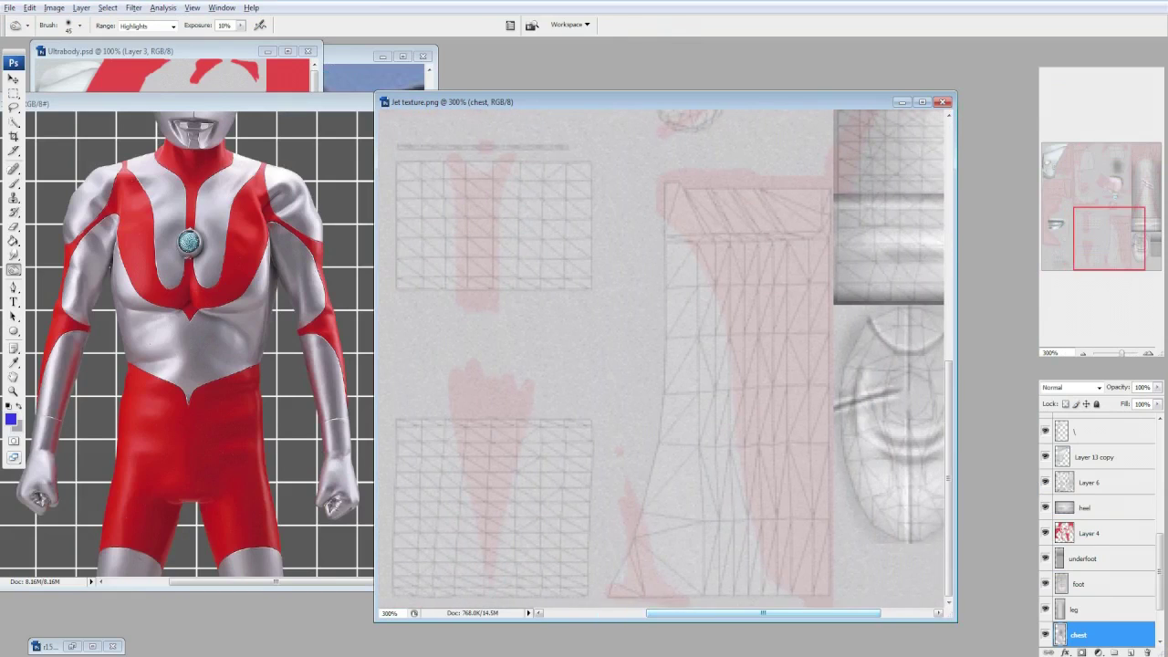
left_click(14, 270)
left_click(14, 94)
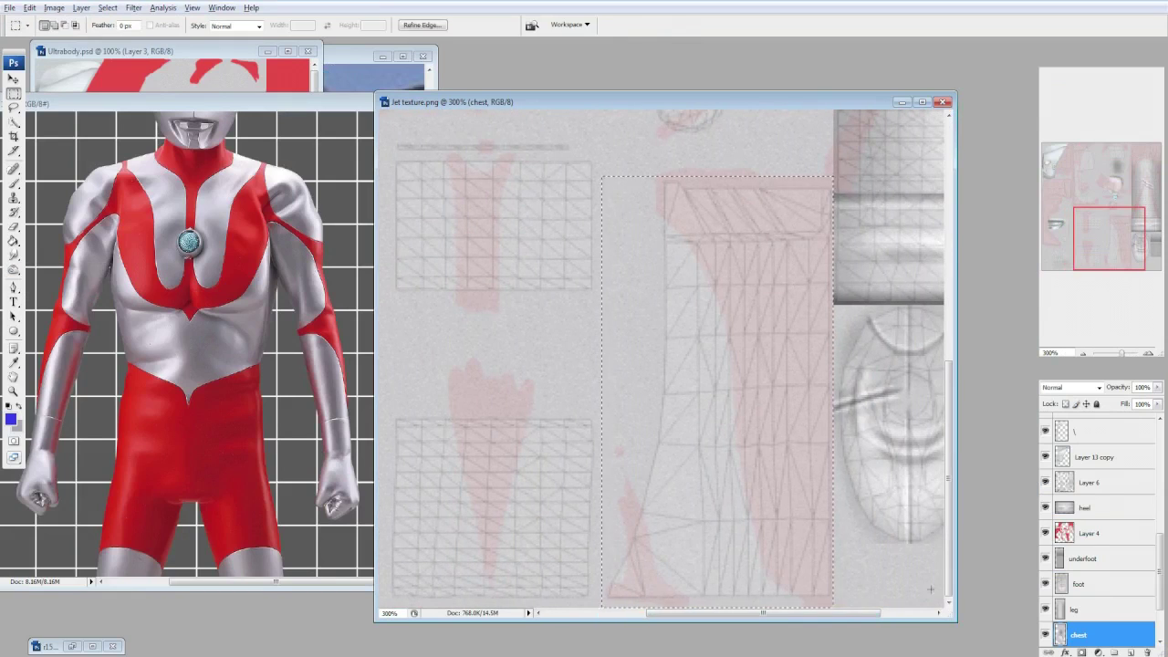
key("ctrl+j")
Try burning a curved crease along the belly wireframe's lower outer edge with a 9 px brush, and preview the model in MikuMikuMoving.
key("o")
left_click(73, 25)
key("alt+Tab")
key("alt+Tab")
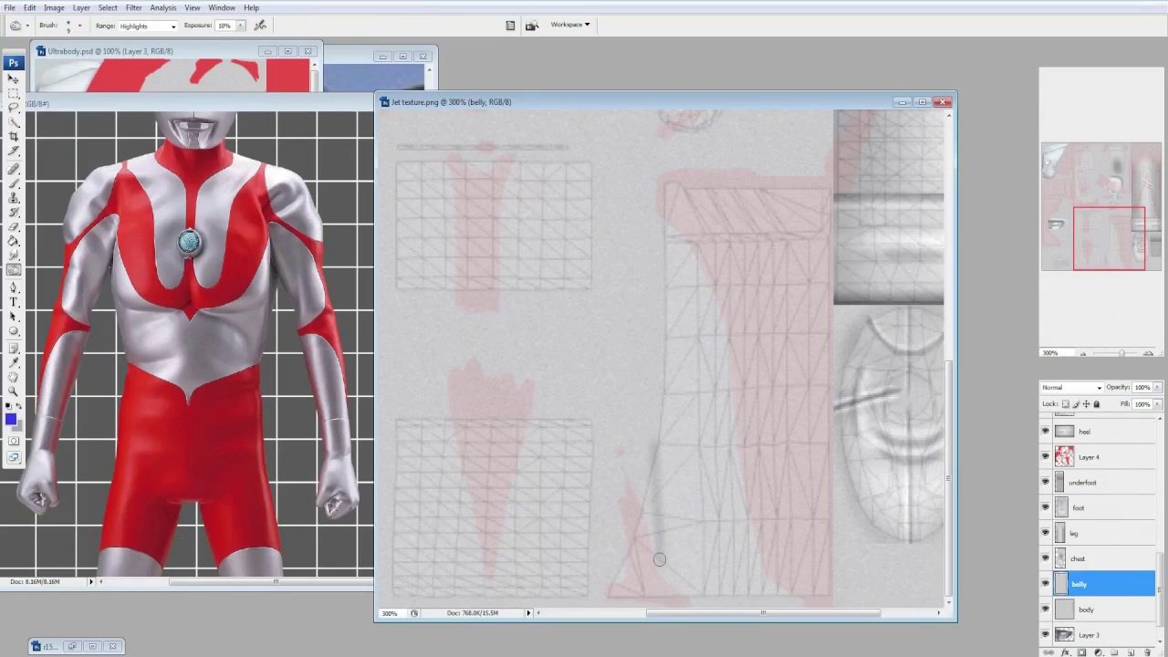
left_click_drag(656, 442, 641, 590)
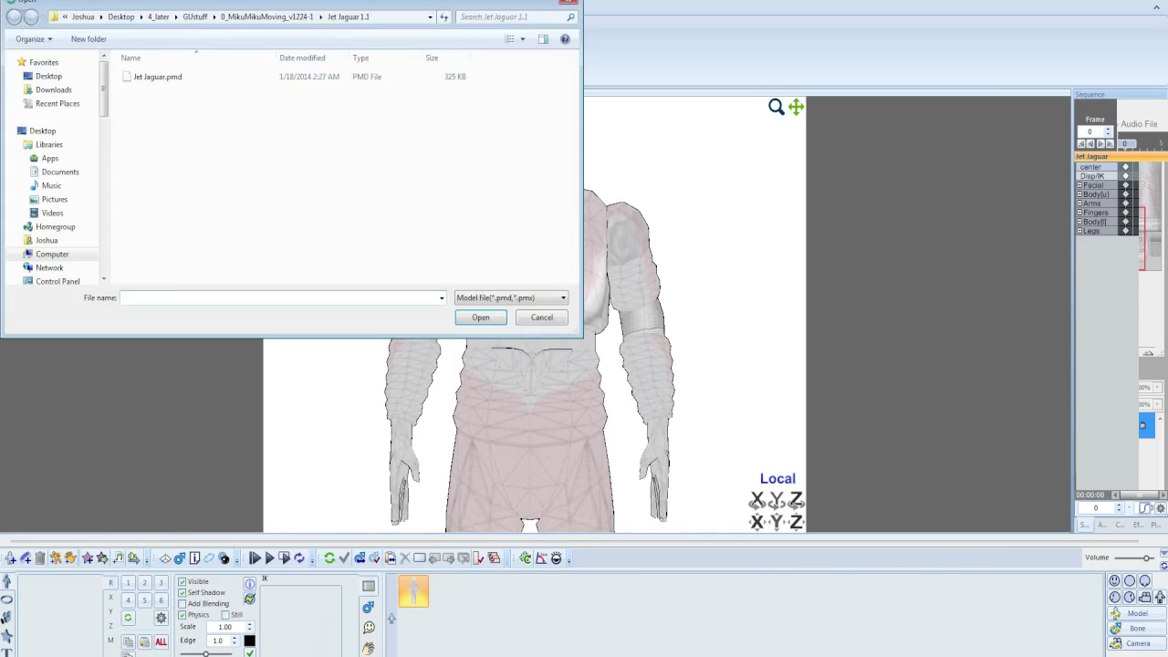
key("Return")
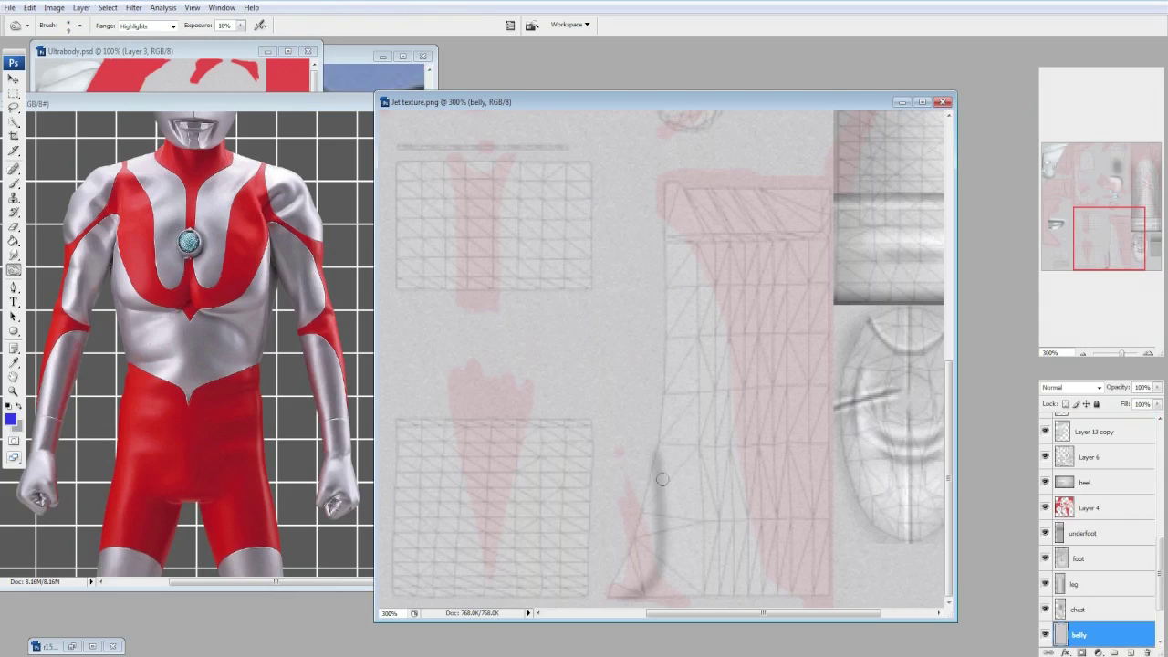
Try a thinner curved crease along the belly wireframe's lower outer edge with a 5 px burn brush.
left_click(73, 25)
key("Escape")
left_click_drag(656, 456, 650, 475)
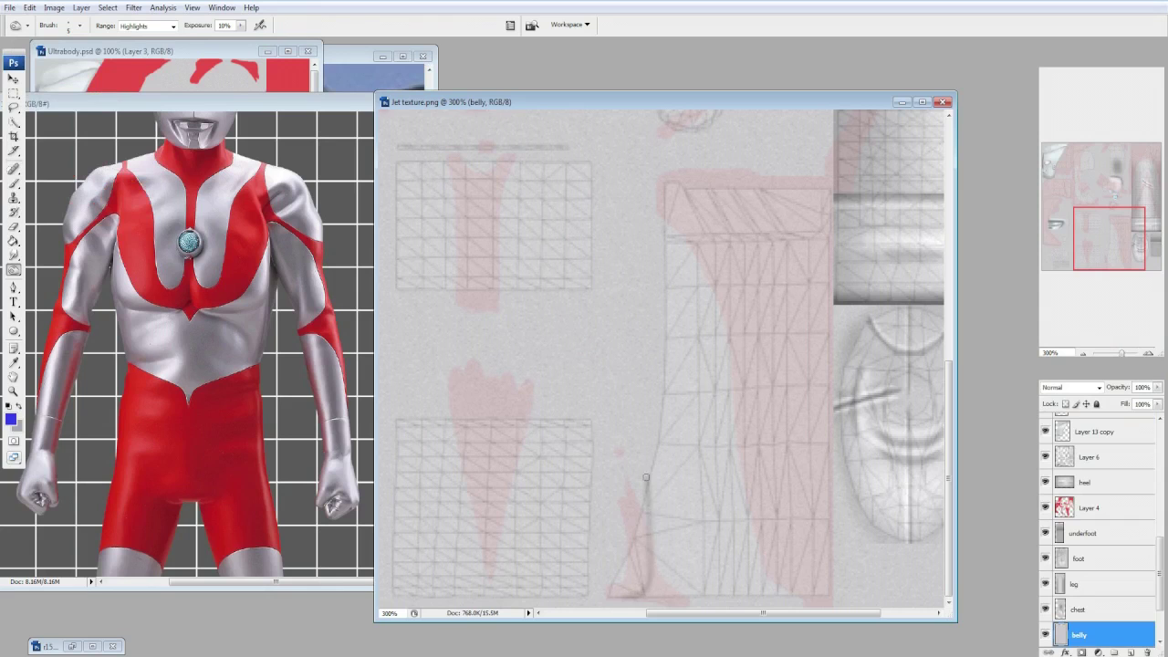
right_click(1090, 634)
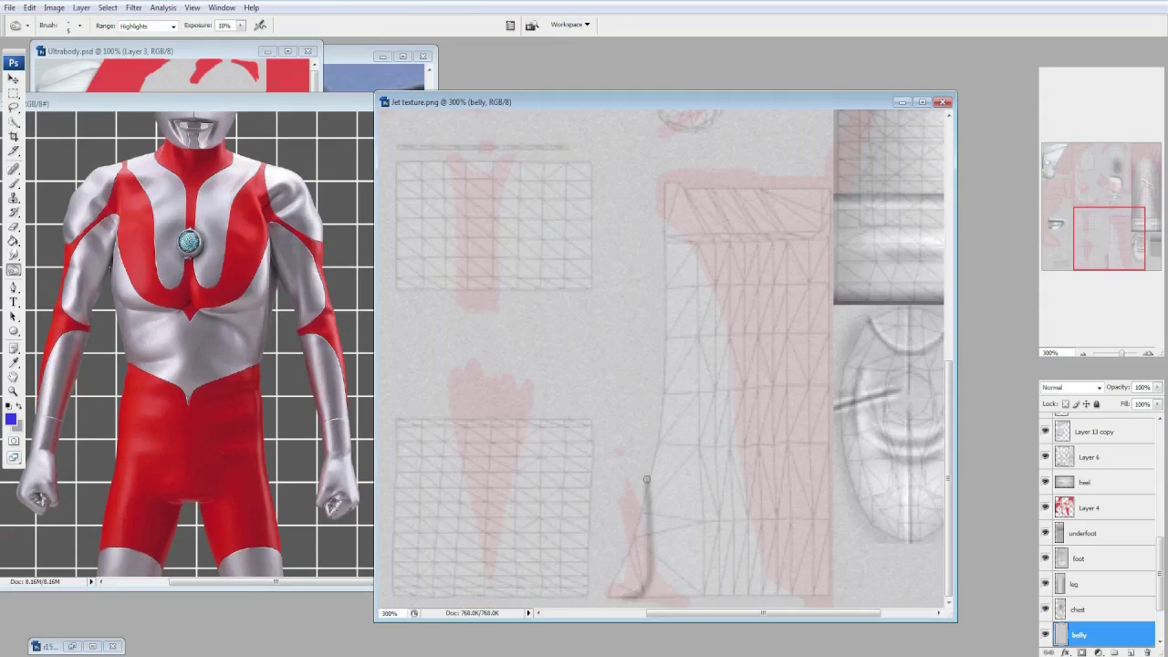
left_click_drag(646, 507, 650, 537)
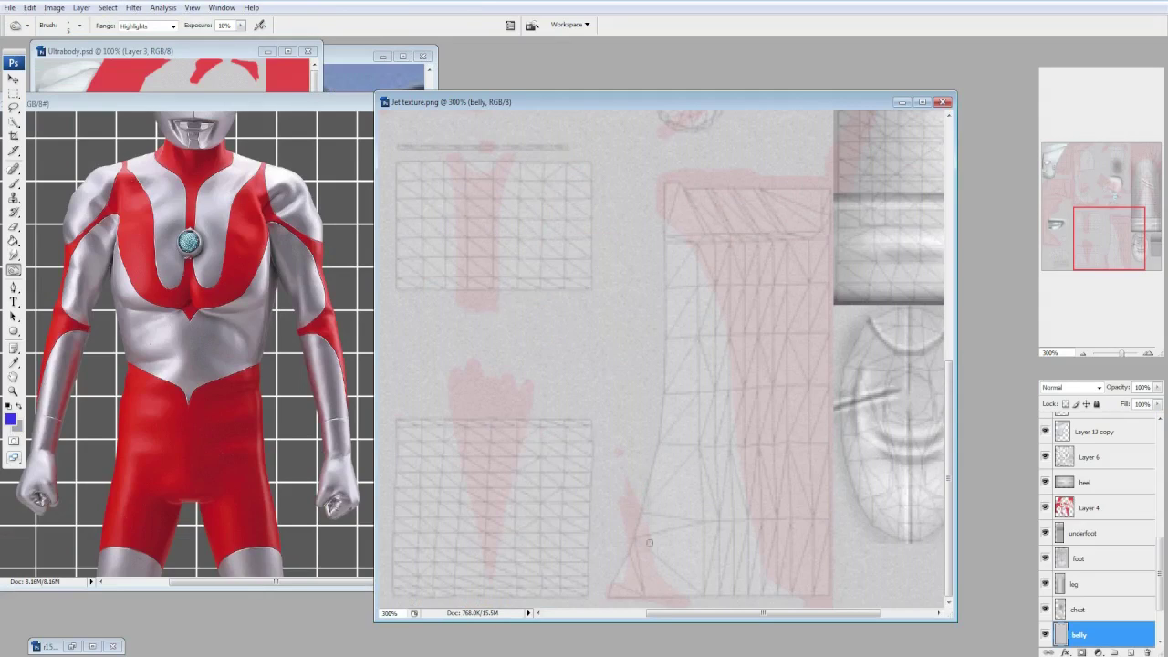
Burn a thin, nearly vertical crease along the belly's lower outer edge, and check the model in MikuMikuMoving.
left_click_drag(643, 478, 638, 594)
left_click_drag(646, 515, 646, 482)
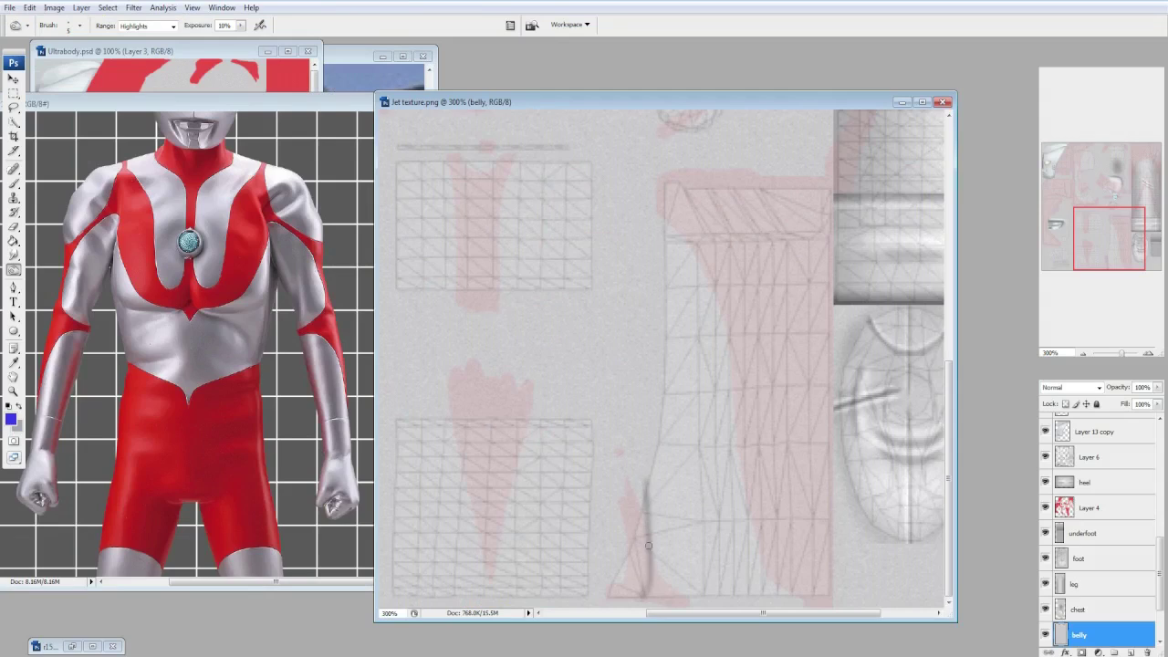
right_click(1085, 533)
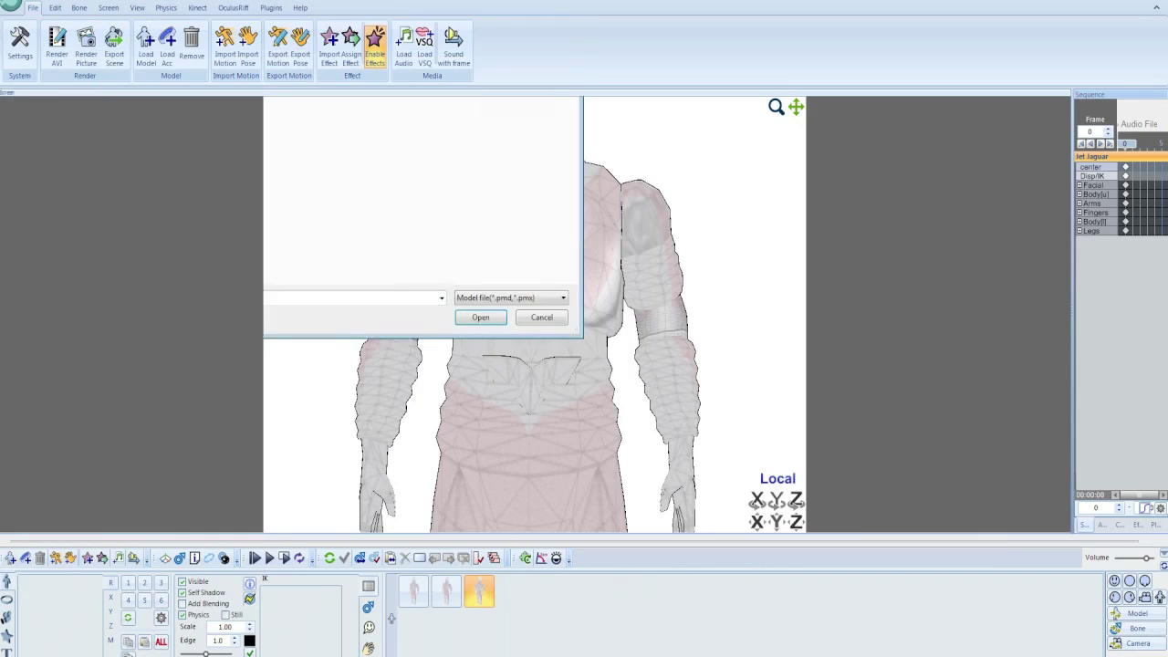
left_click(547, 318)
right_click(415, 588)
key("Escape")
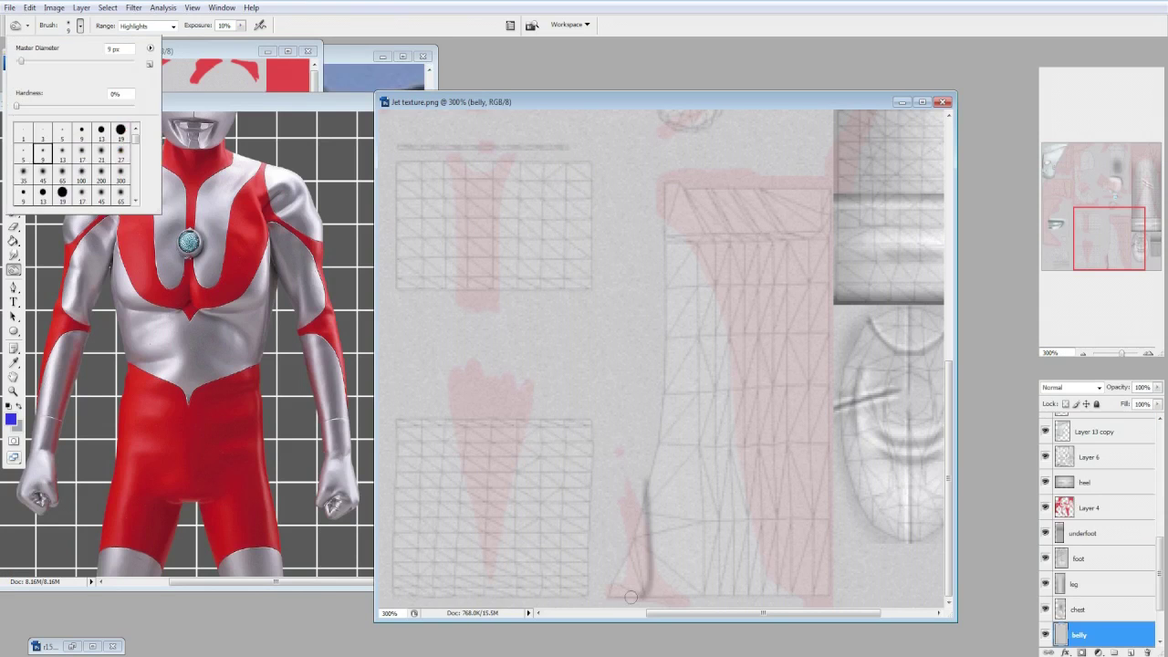
Dodge beside the belly crease with a 17 px brush at 5% exposure and deepen its shadow with a 13 px burn brush at 10%.
left_click(630, 596)
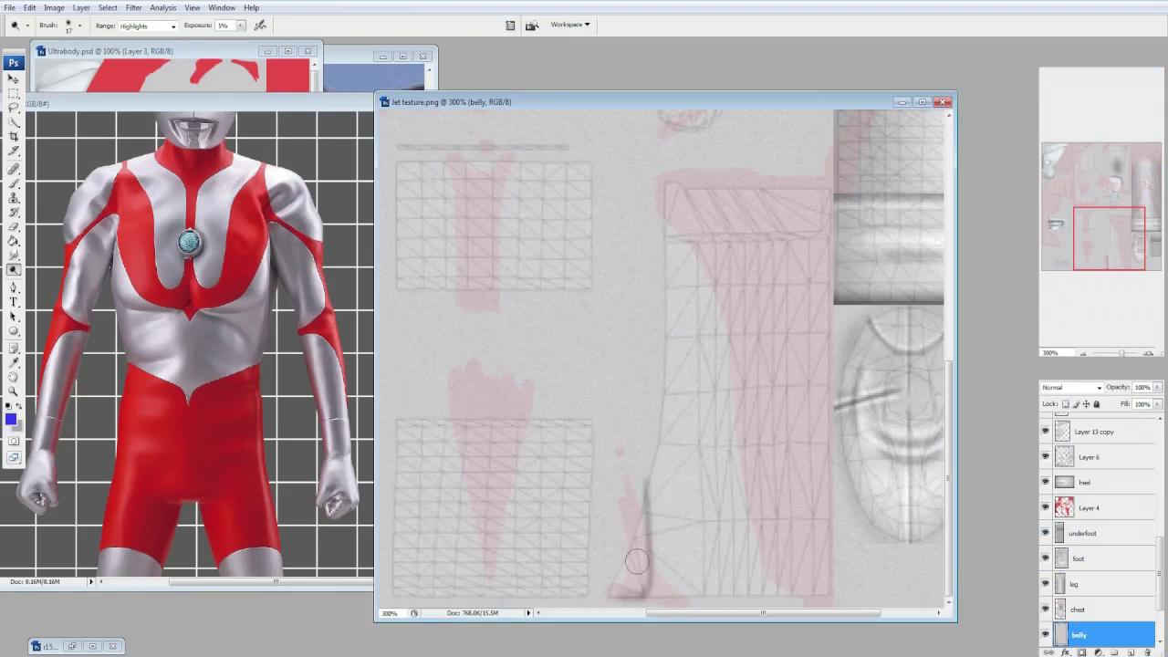
mouse_move(636, 561)
left_mouse_down()
mouse_move(633, 584)
mouse_move(637, 551)
left_mouse_up()
key("shift+o")
scroll(665, 399, "up", 10)
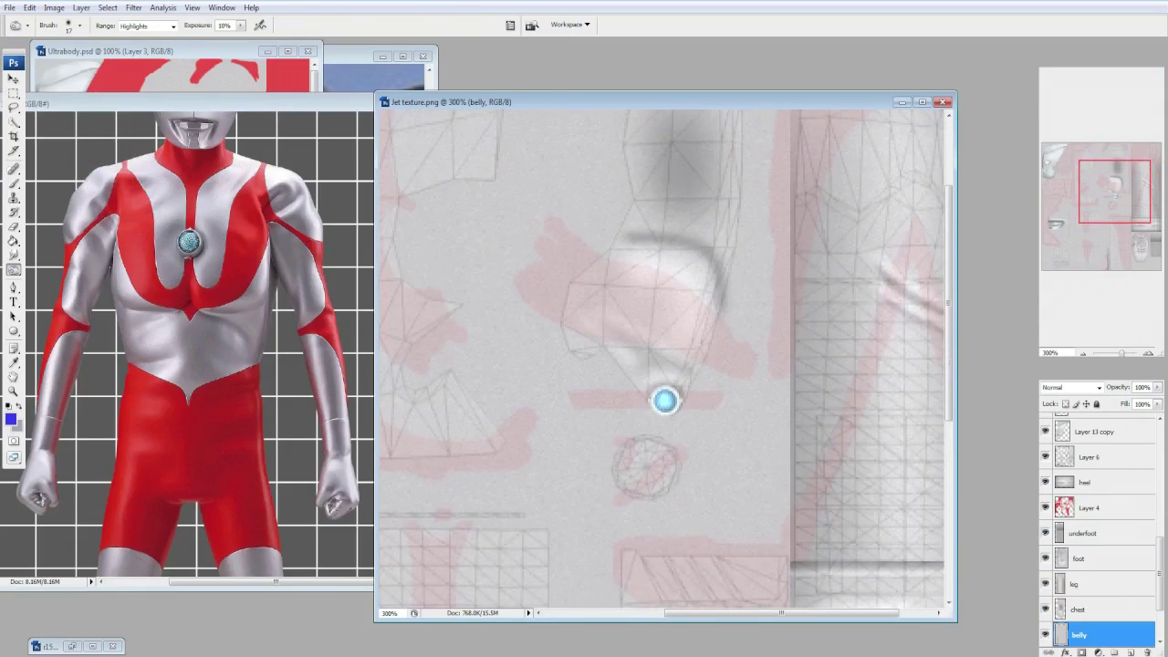
key("bracketleft")
key("bracketleft")
scroll(880, 492, "down", 8)
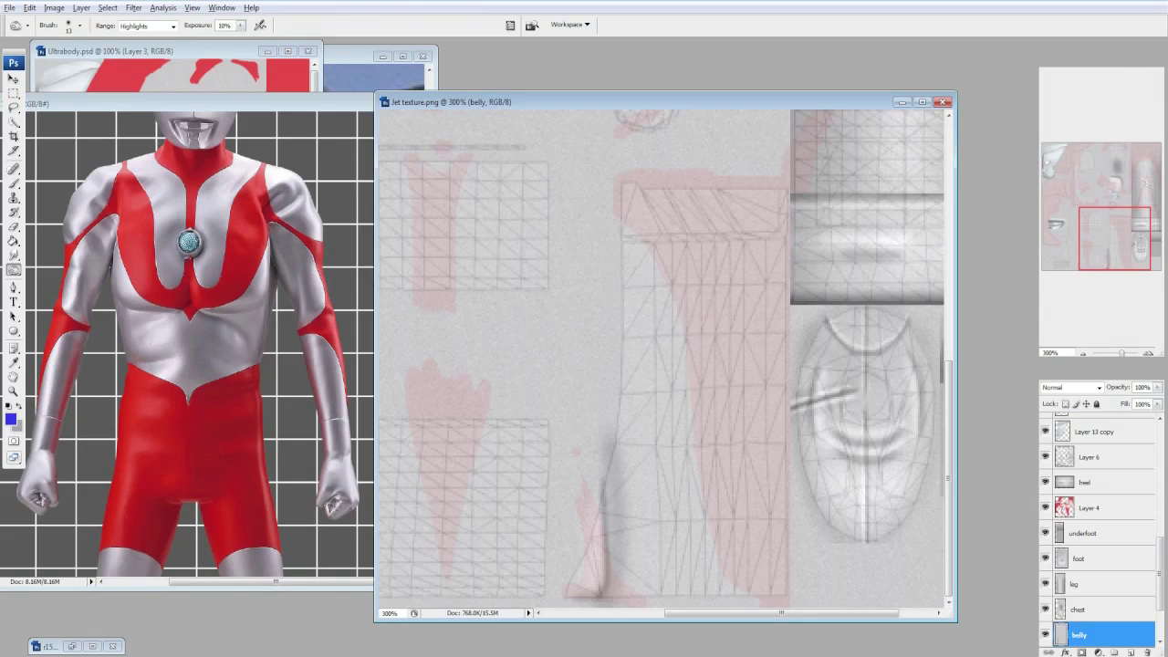
Burn a broader shadow over the crease at the belly's lower outer edge with an 11 px brush at 10% exposure.
left_click(79, 26)
key("bracketright")
key("bracketright")
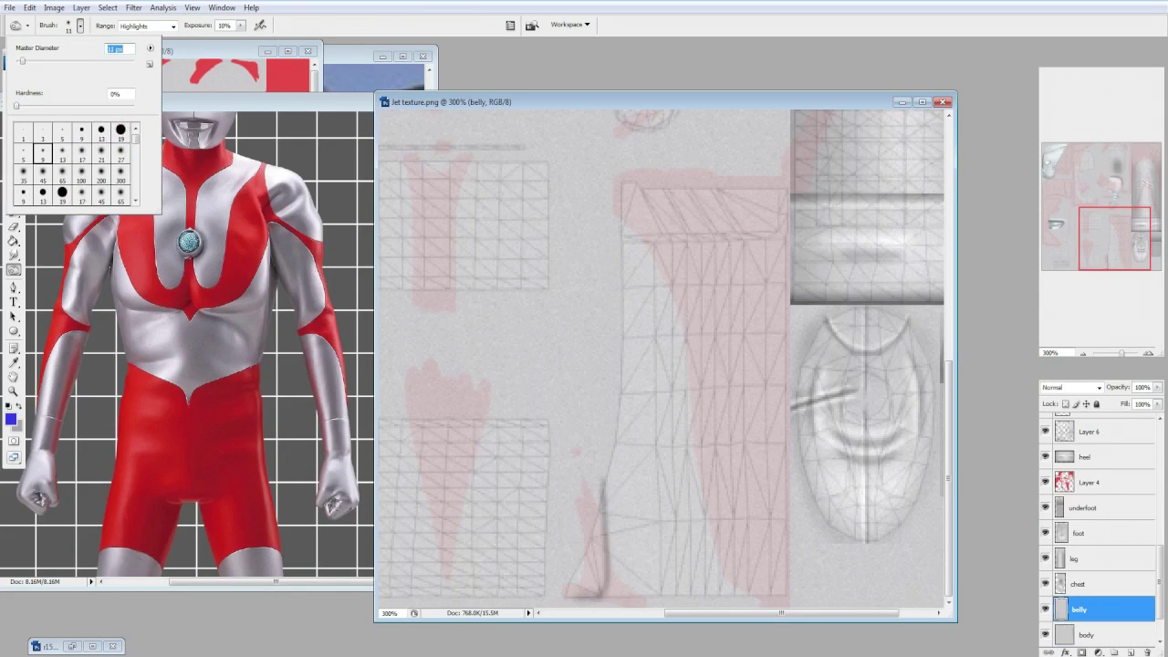
left_click(594, 586)
left_click_drag(589, 595, 598, 489)
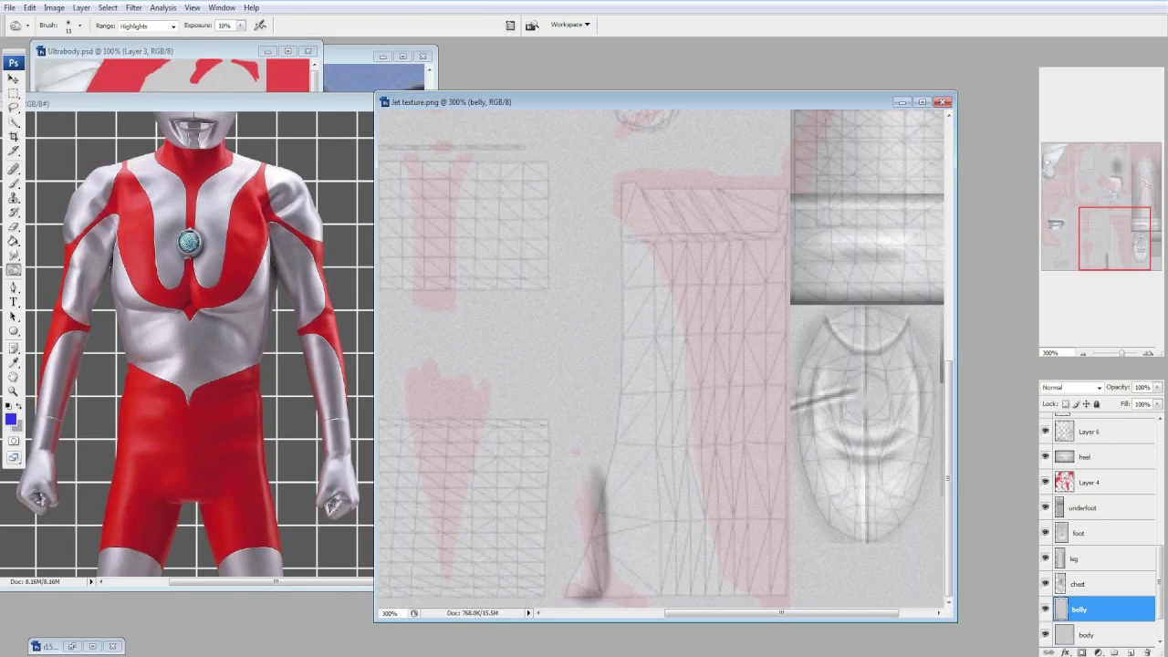
Dodge a highlight beside the belly's lower outer crease with a 17 px brush at 5% exposure.
key("alt+bracketright")
scroll(746, 306, "up", 5)
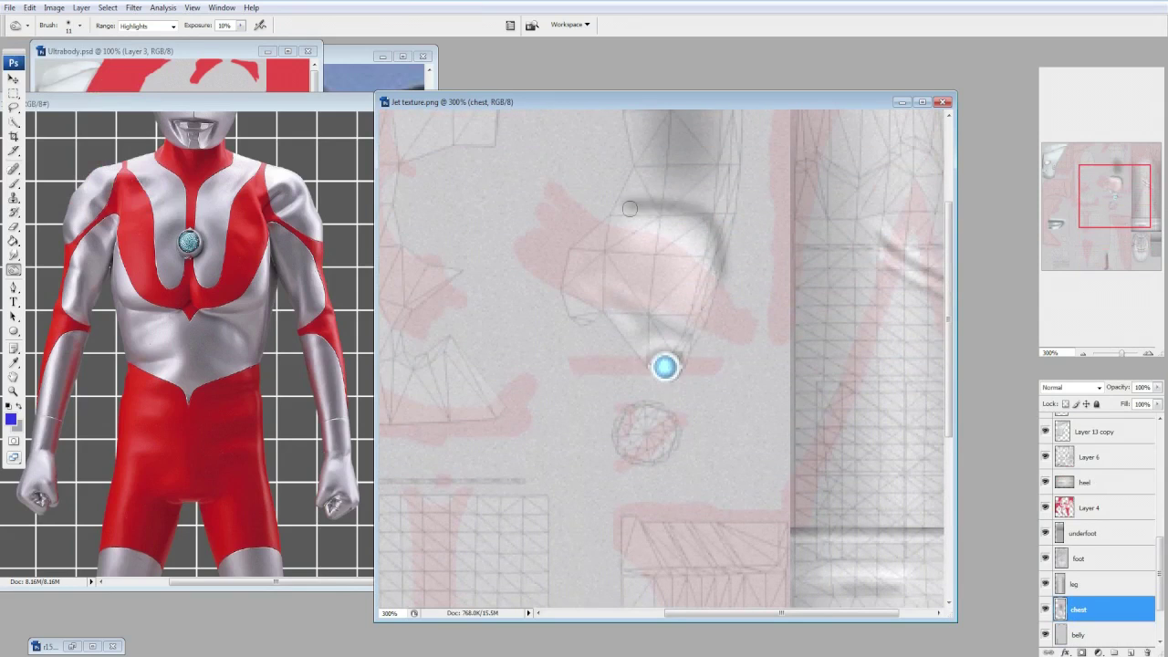
key("Return")
key("bracketleft")
key("bracketleft")
key("bracketleft")
key("bracketleft")
key("bracketleft")
key("bracketleft")
key("Return")
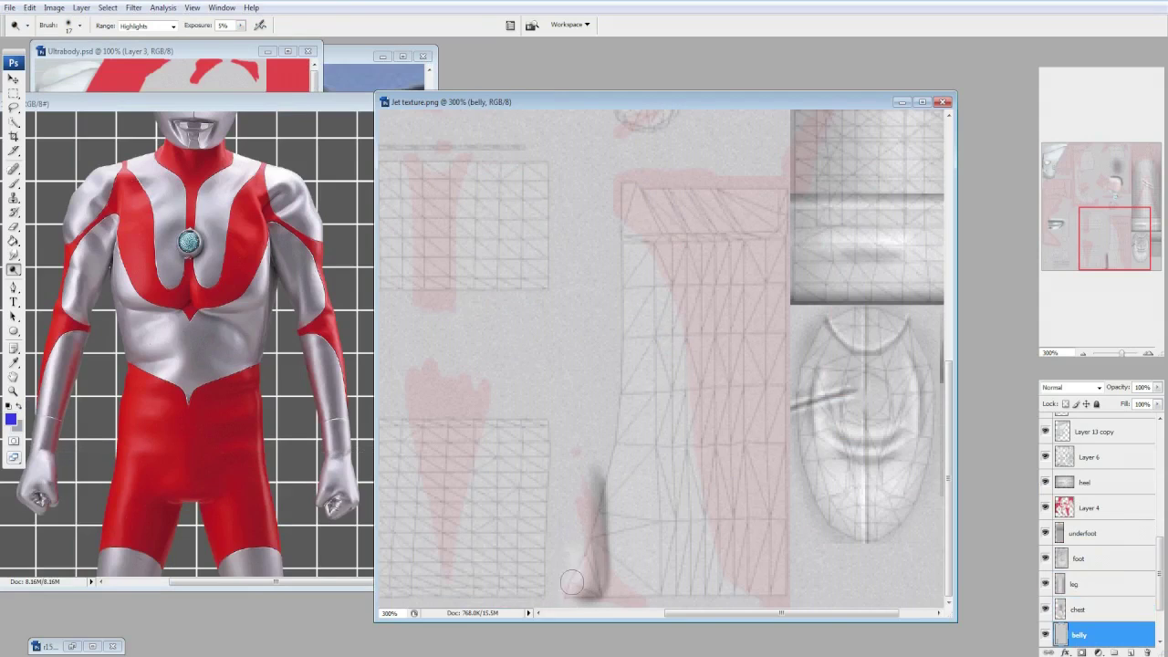
left_click_drag(572, 582, 584, 527)
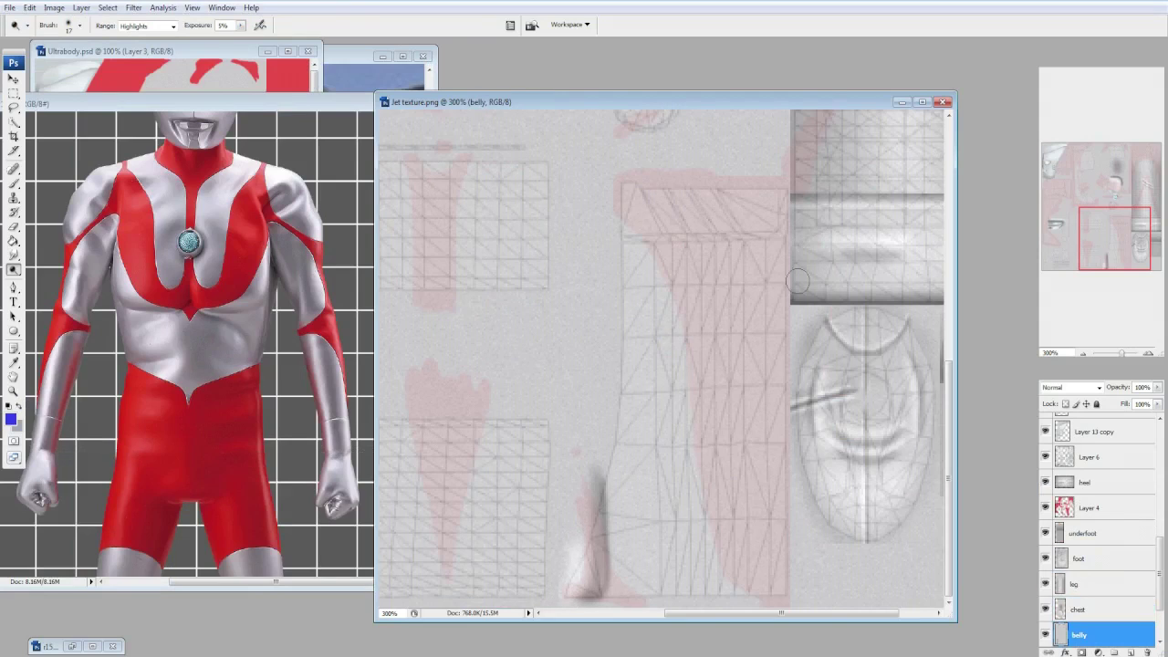
Duplicate the belly layer and rotate the copy 90° clockwise.
right_click(644, 253)
left_click(690, 367)
key("Escape")
right_click(717, 383)
left_click(781, 498)
right_click(748, 445)
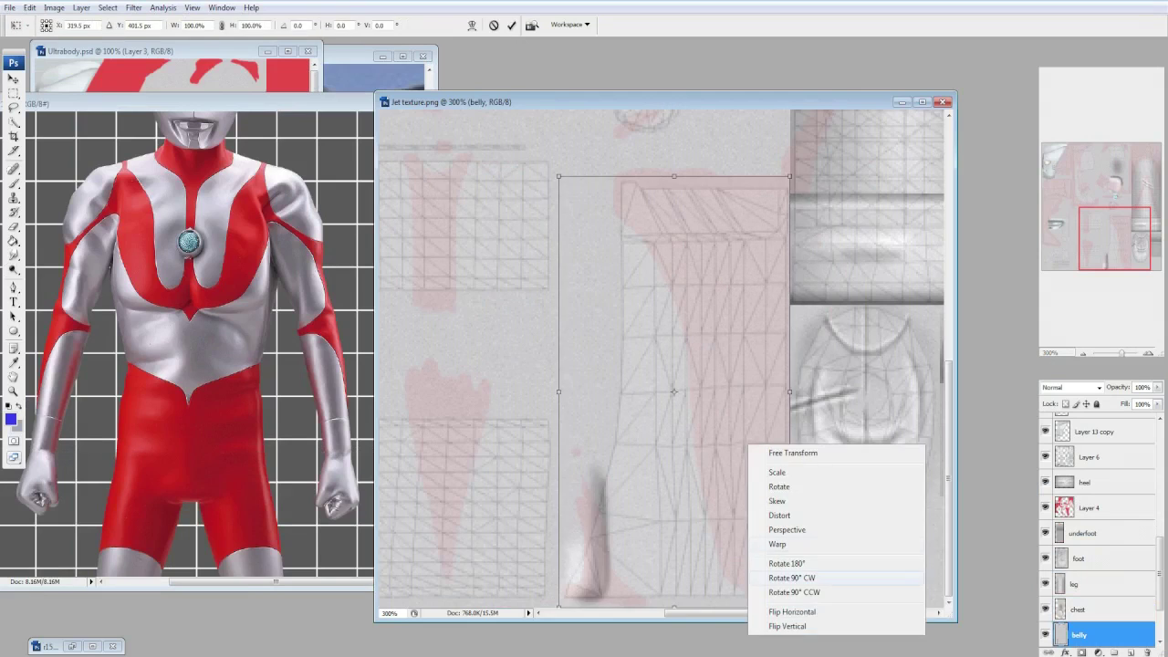
left_click(791, 577)
key("Return")
key("m")
key("ctrl+z")
key("ctrl+j")
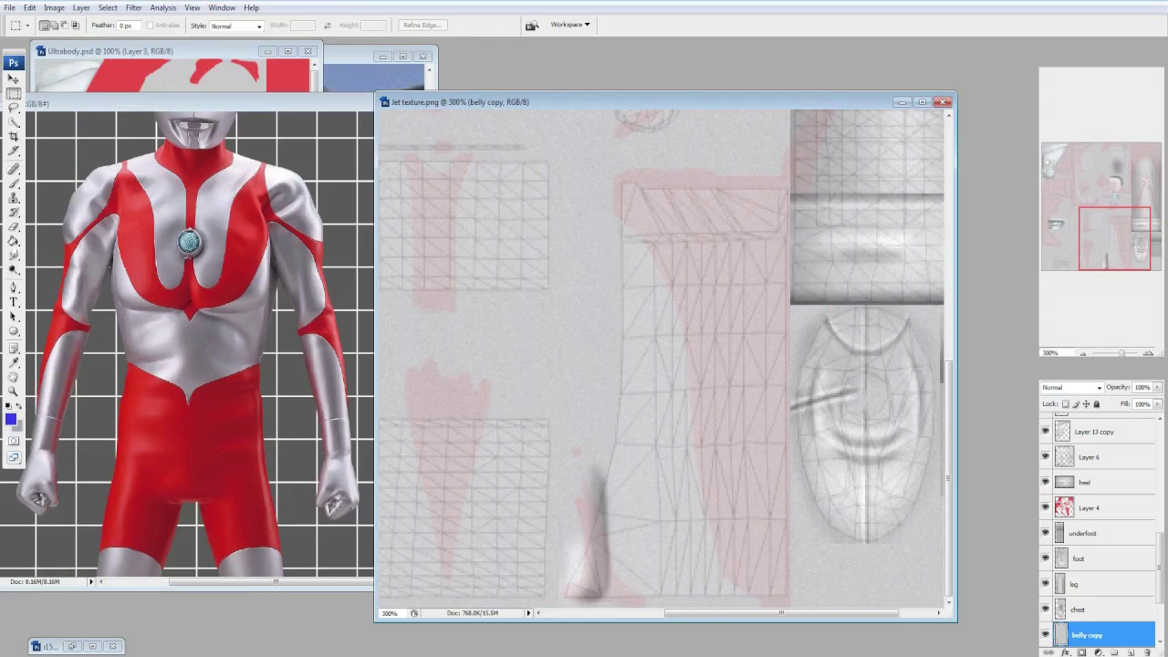
key("ctrl+shift+t")
Burn a curved crease below the horizontal one on the belly copy and dodge its outer side with a 13 px brush.
key("o")
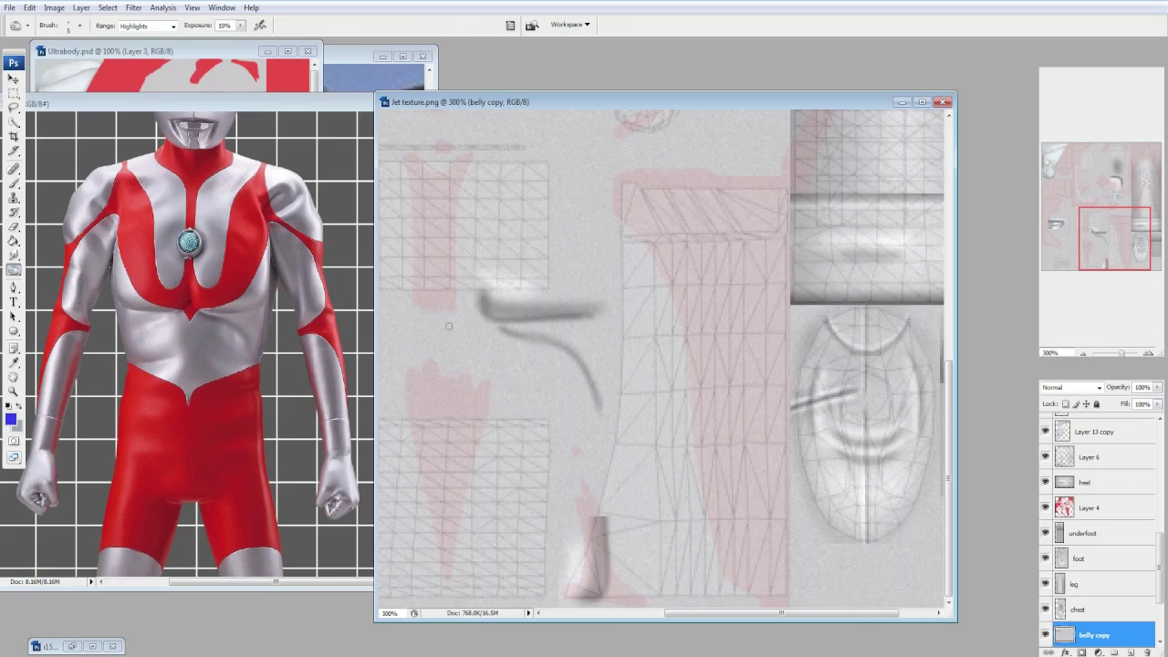
key("Return")
key("bracketright")
key("Return")
left_click_drag(619, 383, 606, 329)
key("Return")
key("bracketleft")
key("bracketleft")
key("Return")
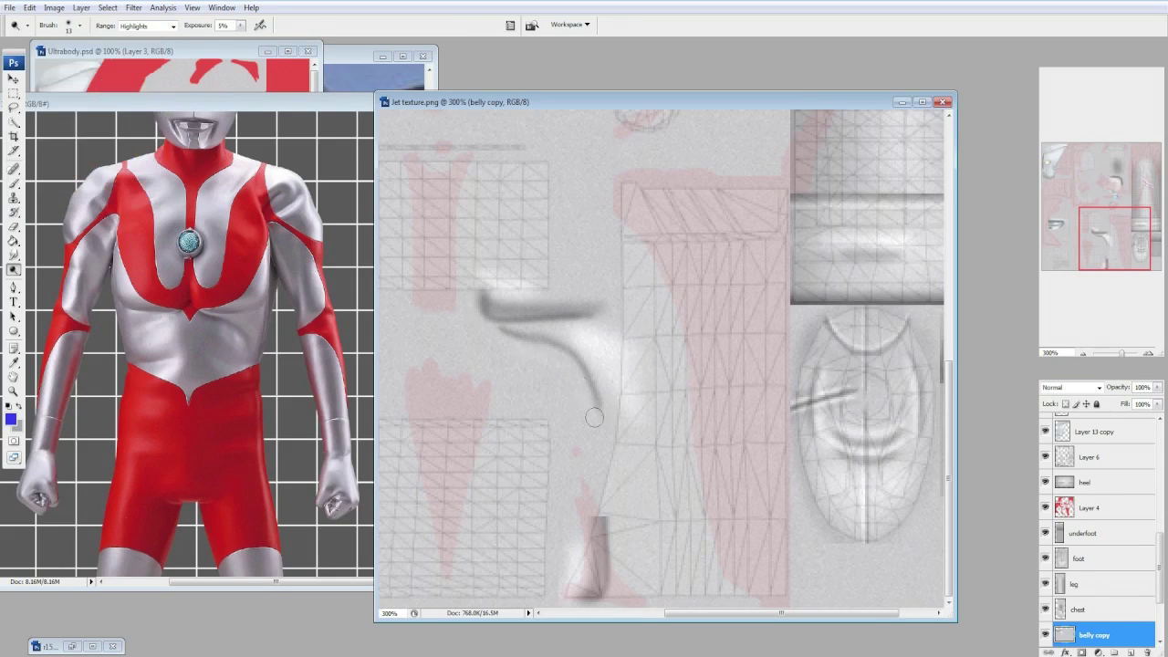
Dodge the inner side of the curved crease with a 21 px brush at 5% exposure and touch up its shadow.
key("Return")
key("bracketright")
key("bracketright")
key("Return")
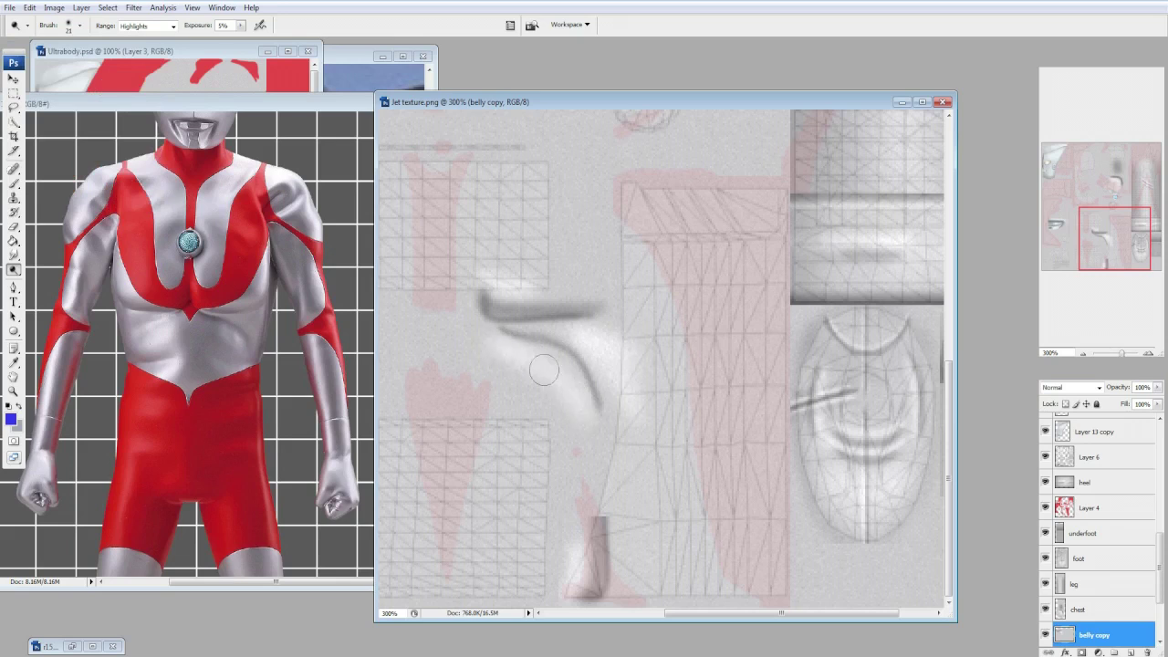
key("shift+o")
key("Return")
key("bracketleft")
key("Return")
Rotate the belly copy 90° counter-clockwise and set its opacity to 50%.
key("m")
key("ctrl+t")
right_click(636, 357)
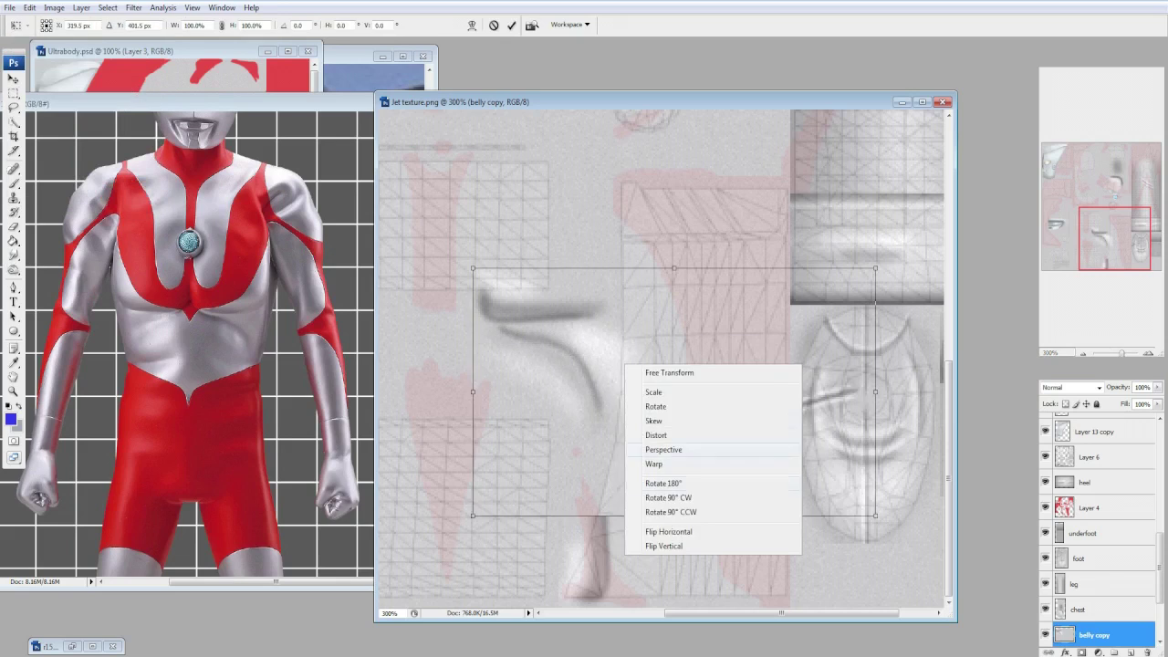
left_click(691, 507)
key("Return")
key("ctrl+shift+e")
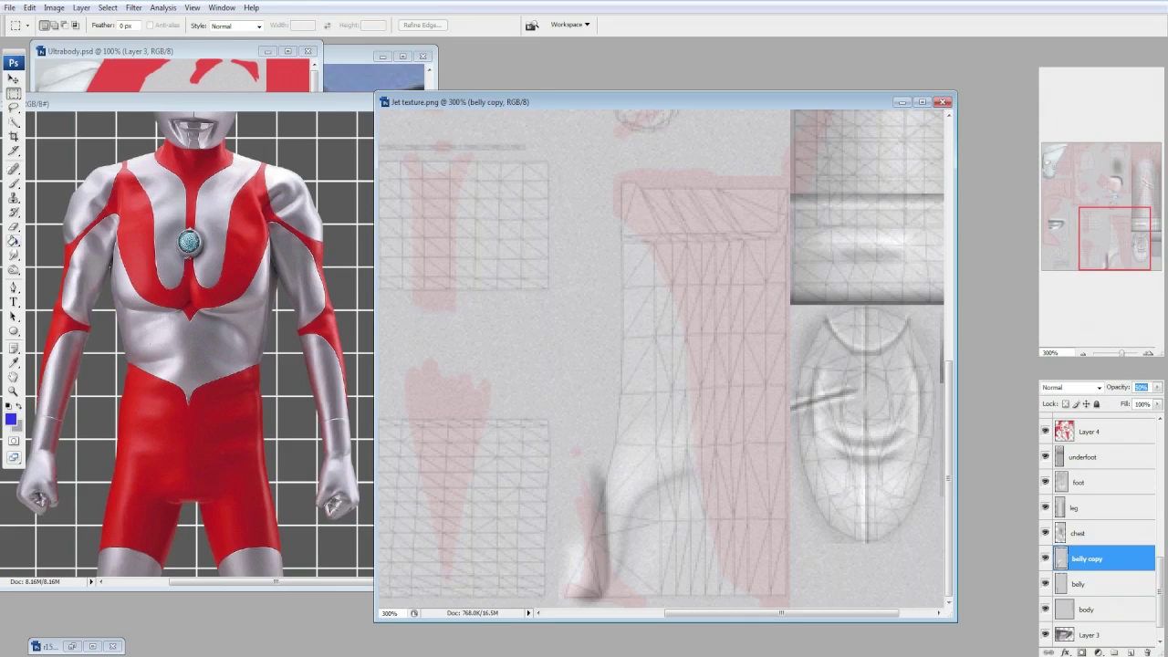
Erase the curved crease's upper end on the belly copy with a 65 px eraser and merge the copy into the belly layer.
key("e")
left_click(64, 26)
left_click(759, 423)
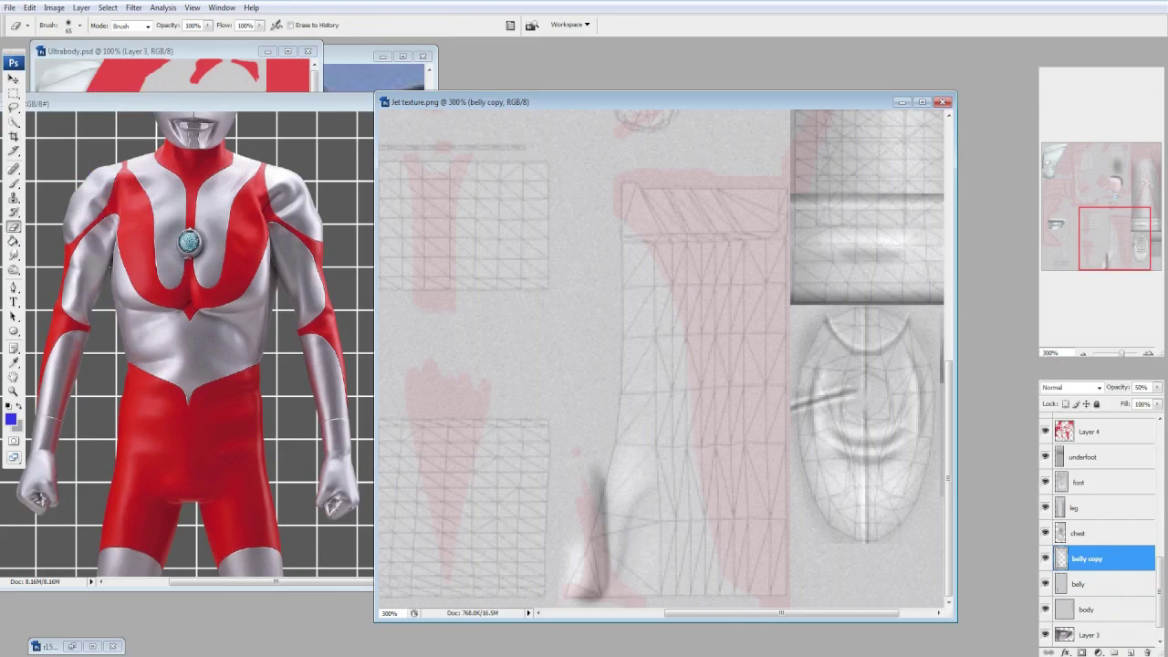
key("Delete")
Burn a steep crease beside the belly's red area and dodge along it with a 13 px brush at 5% exposure.
left_click(14, 270)
left_click(55, 271)
left_click(69, 26)
left_click(627, 566)
left_click_drag(650, 490, 630, 525)
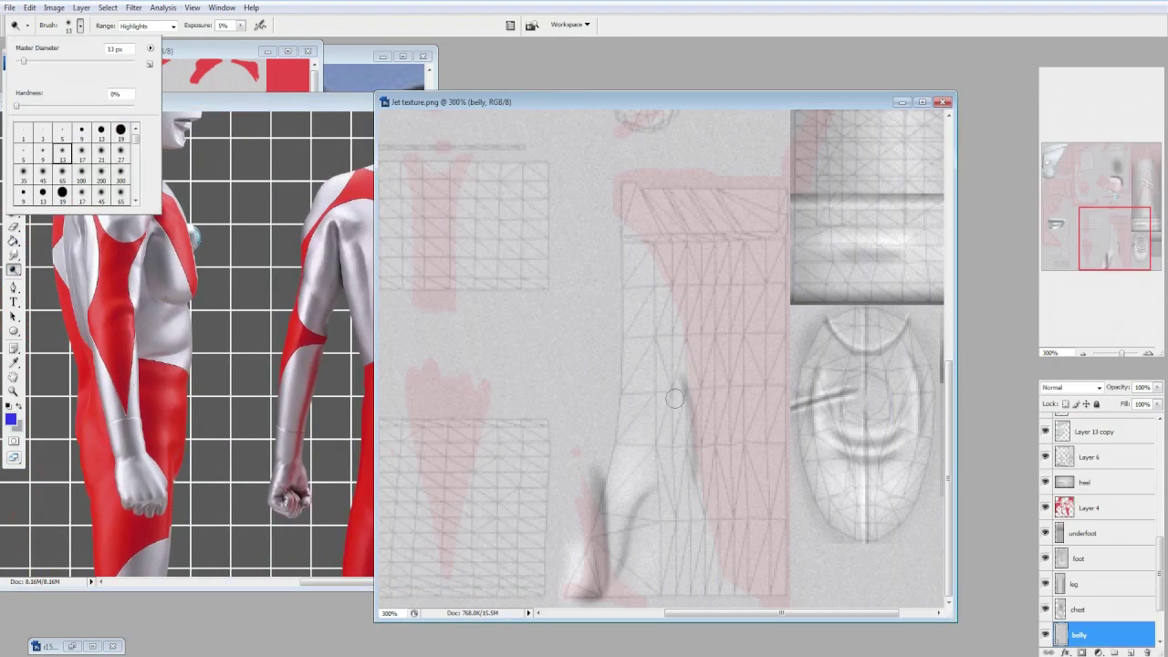
left_click(674, 398)
mouse_move(687, 370)
left_mouse_down()
mouse_move(711, 497)
mouse_move(718, 440)
left_mouse_up()
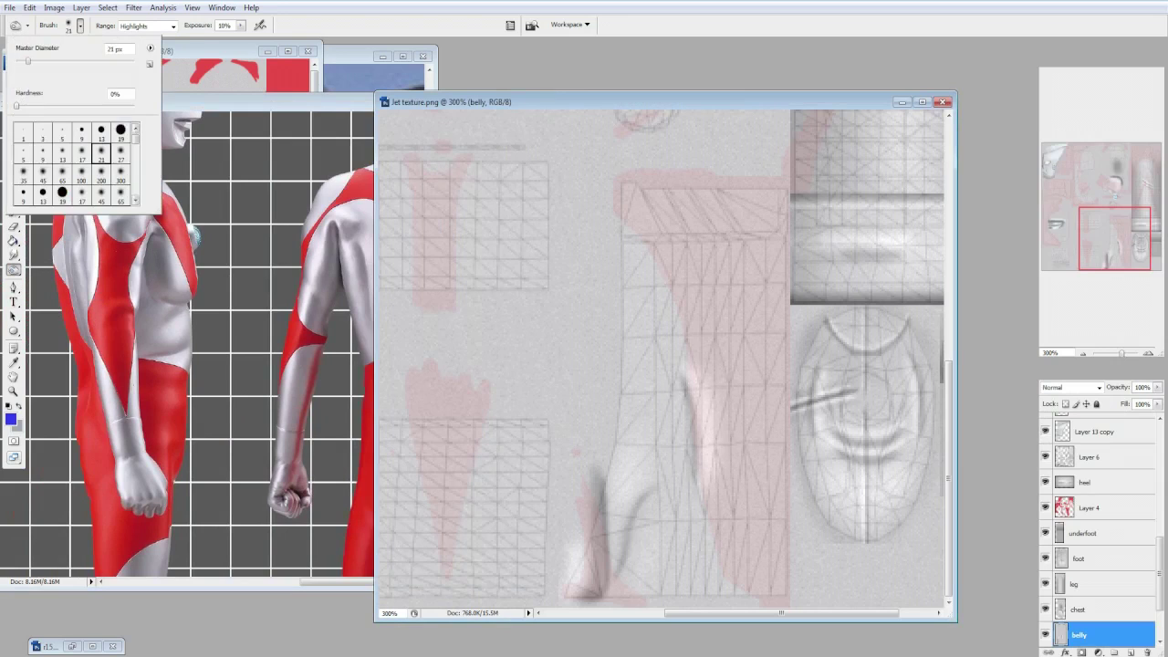
Burn more shading around the lower belly creases with a 13 px brush at 10% exposure, and reload the model in MikuMikuMoving.
left_click(670, 385)
left_click(79, 26)
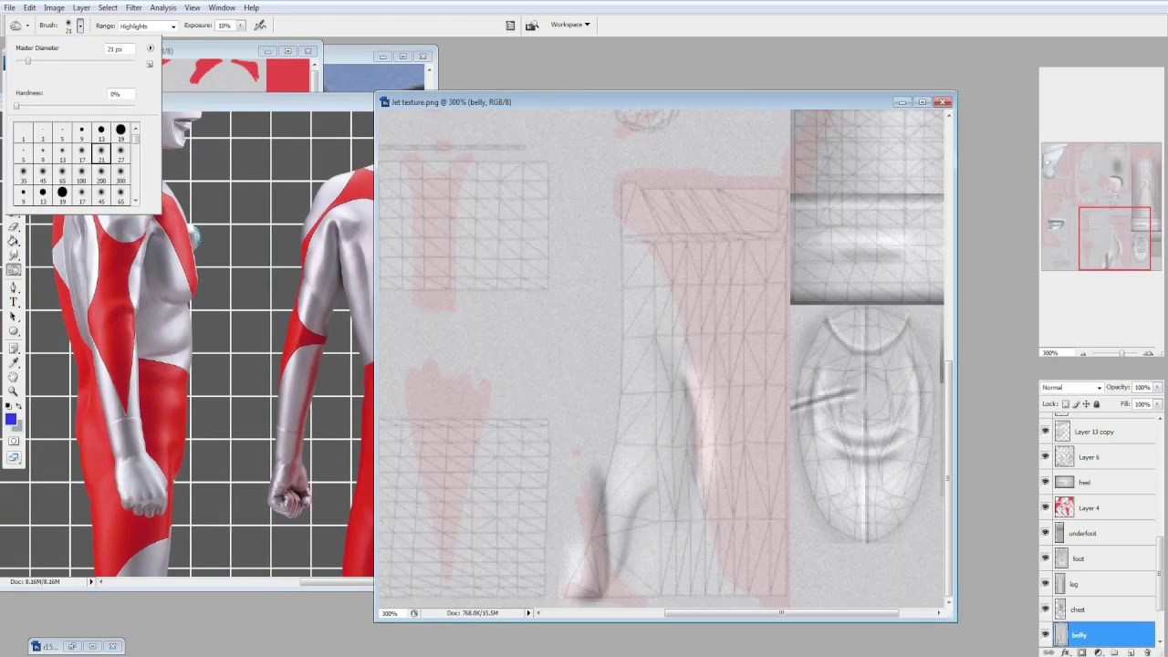
double_click(62, 156)
left_click(79, 26)
left_click(652, 467)
mouse_move(652, 467)
left_mouse_down()
mouse_move(626, 520)
mouse_move(625, 588)
mouse_move(704, 509)
left_mouse_up()
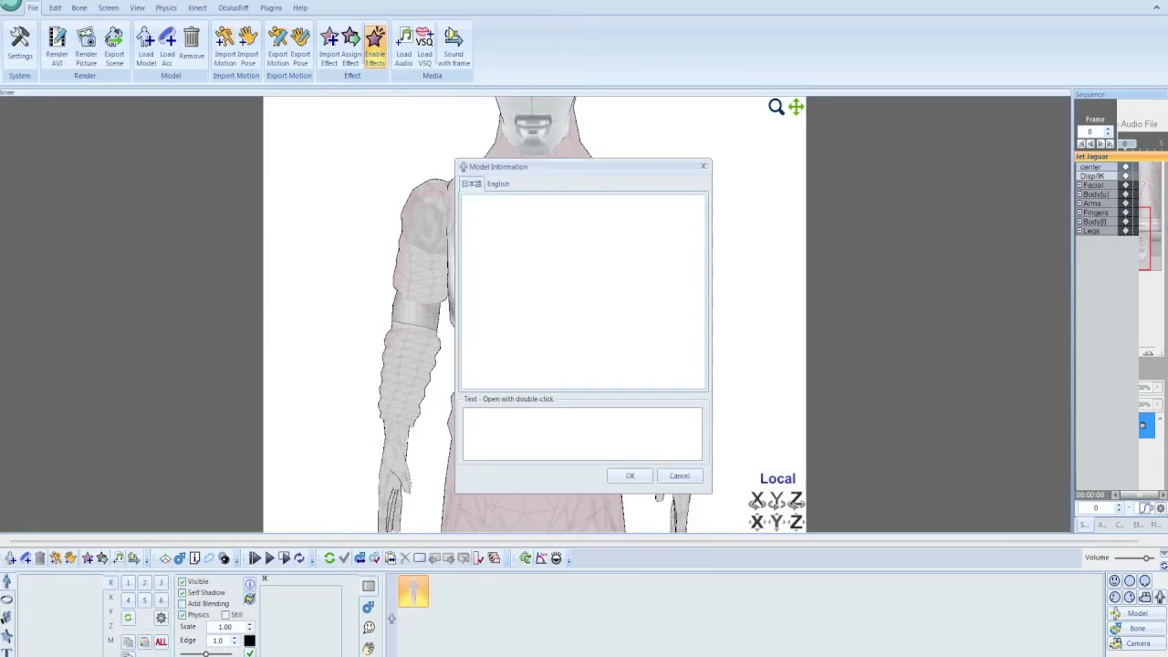
key("Return")
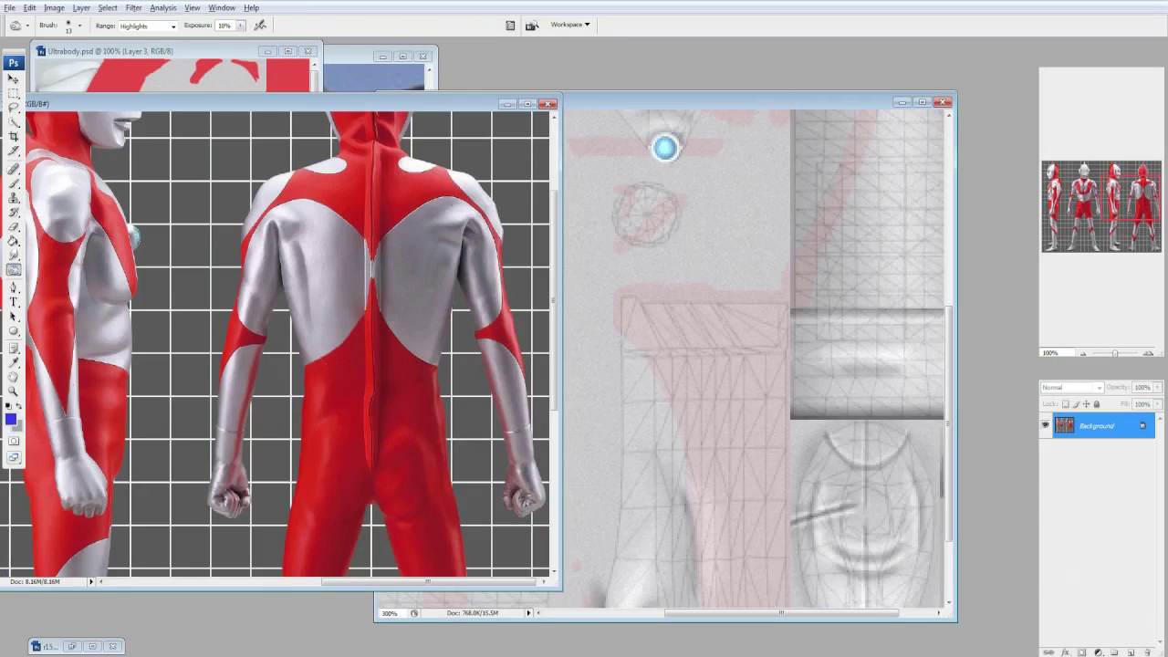
Burn long vertical folds down the belly's red area with a 17 px brush and dodge between them with a 27 px brush.
left_click(665, 146)
scroll(770, 247, "down", 2)
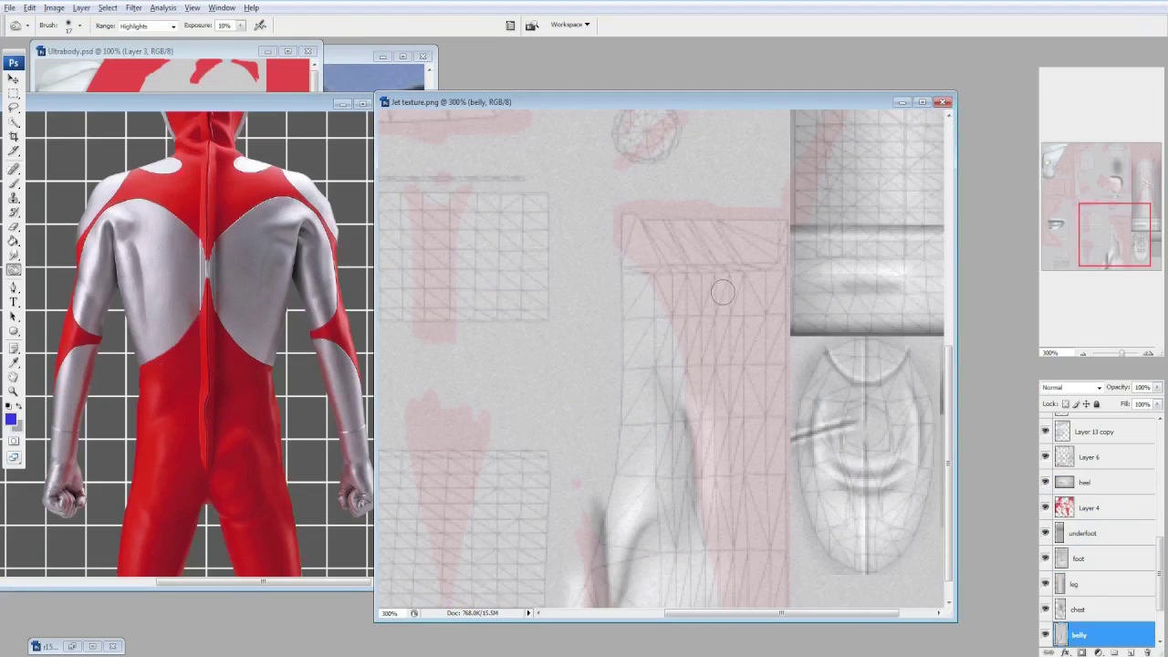
mouse_move(722, 291)
left_mouse_down()
mouse_move(740, 365)
mouse_move(743, 255)
mouse_move(744, 374)
mouse_move(691, 356)
left_mouse_up()
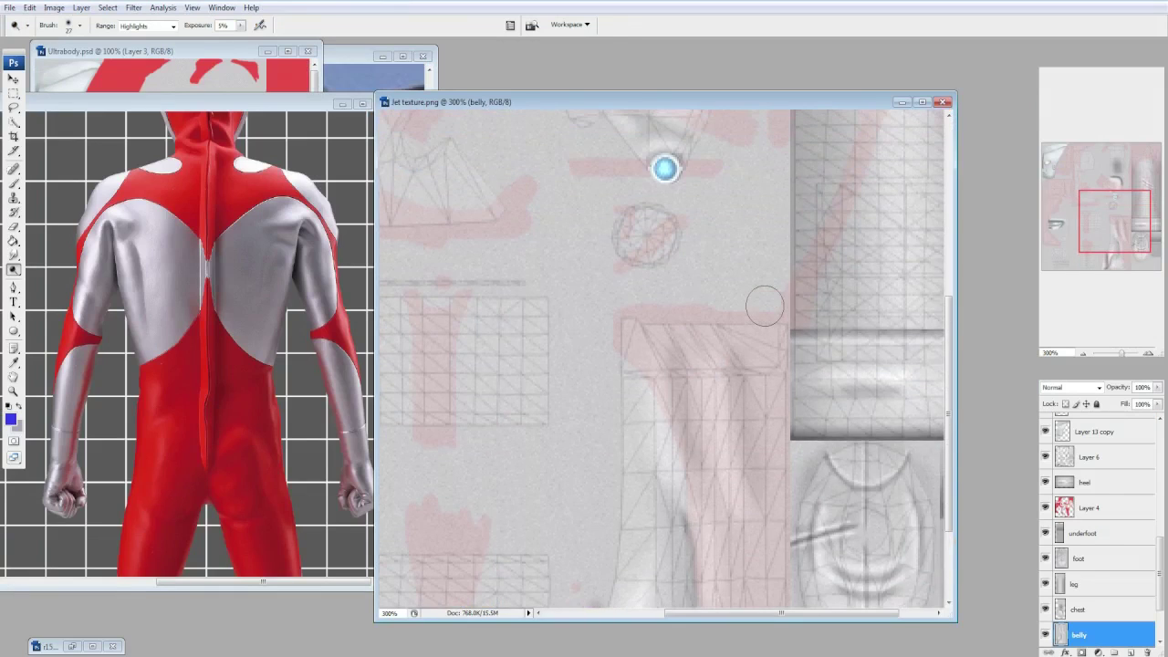
left_click_drag(764, 305, 1004, 163)
Try a straight horizontal crease above the chest's dark patch, dodging beneath it with a 9 px brush at 5% exposure.
left_click_drag(850, 299, 675, 535)
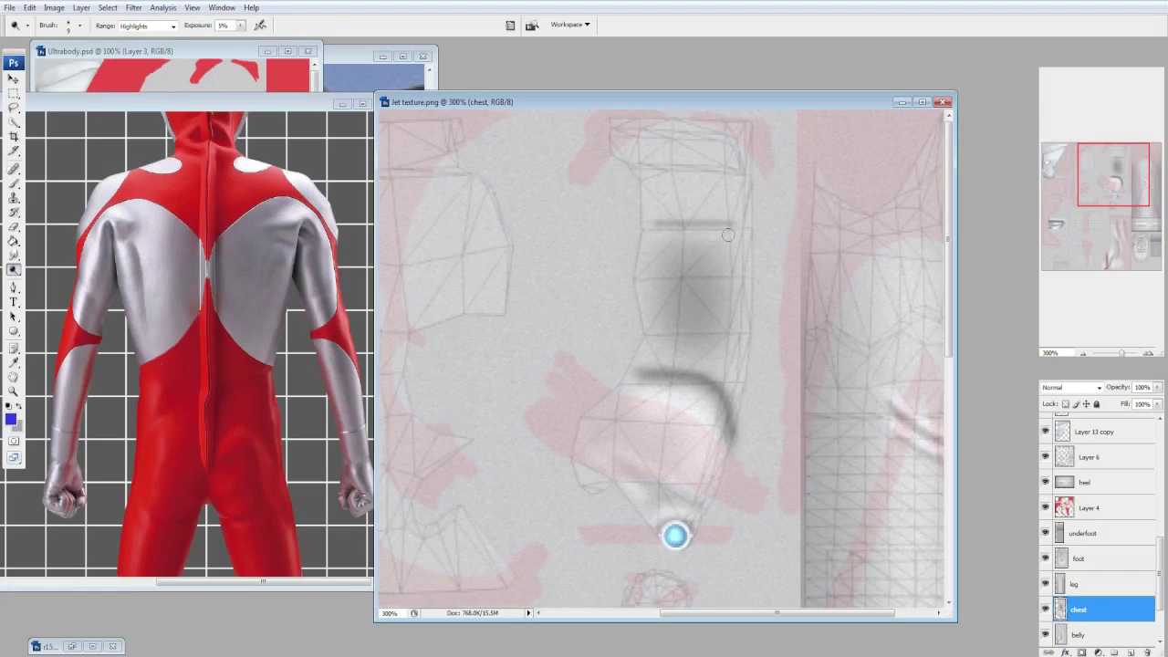
left_click_drag(714, 246, 711, 231)
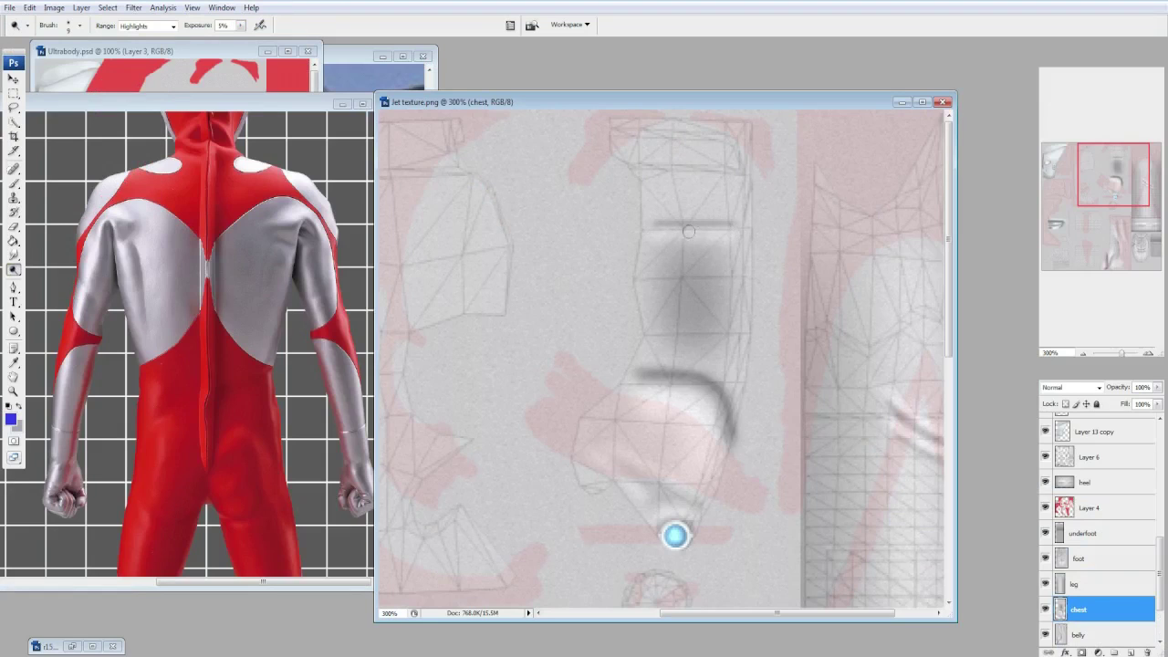
key("bracketright")
key("shift+o")
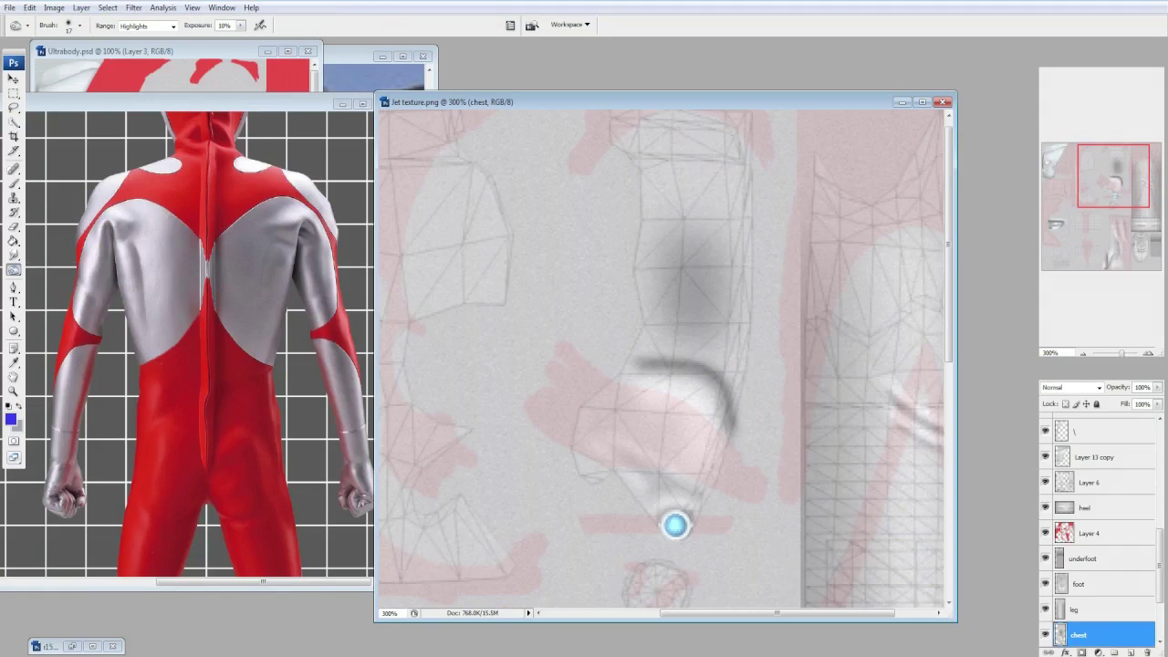
Burn a slightly curved crease above the chest's dark patch and dodge around it with 17 px and 9 px brushes at 5% exposure.
left_click(79, 26)
left_click(658, 218)
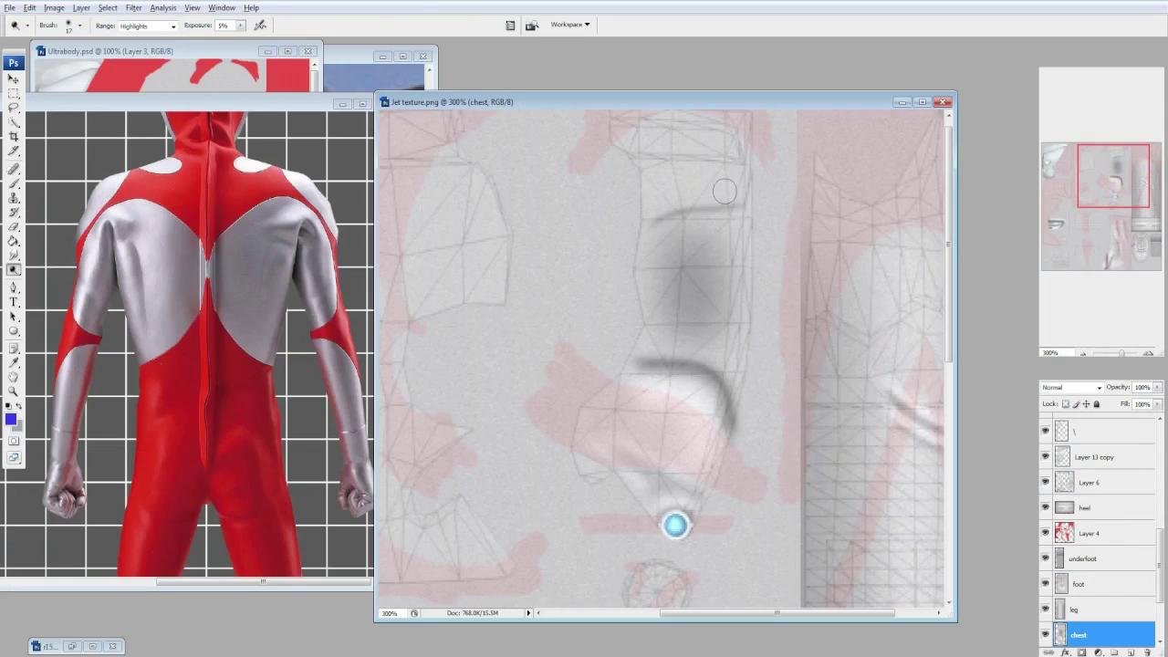
key("a")
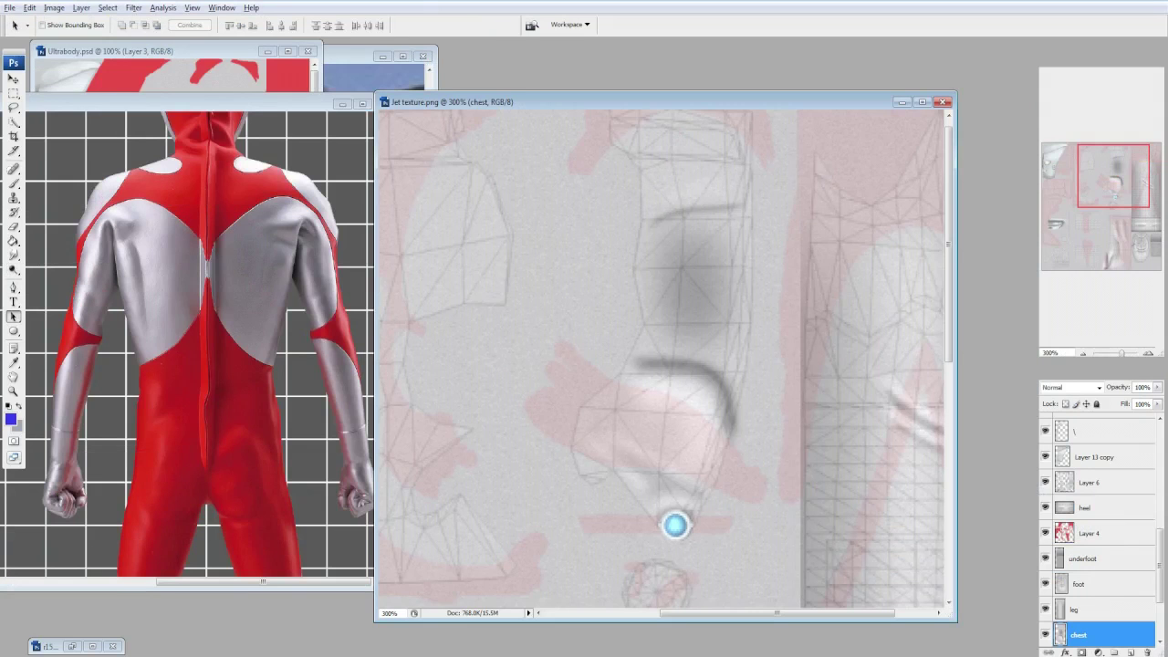
key("o")
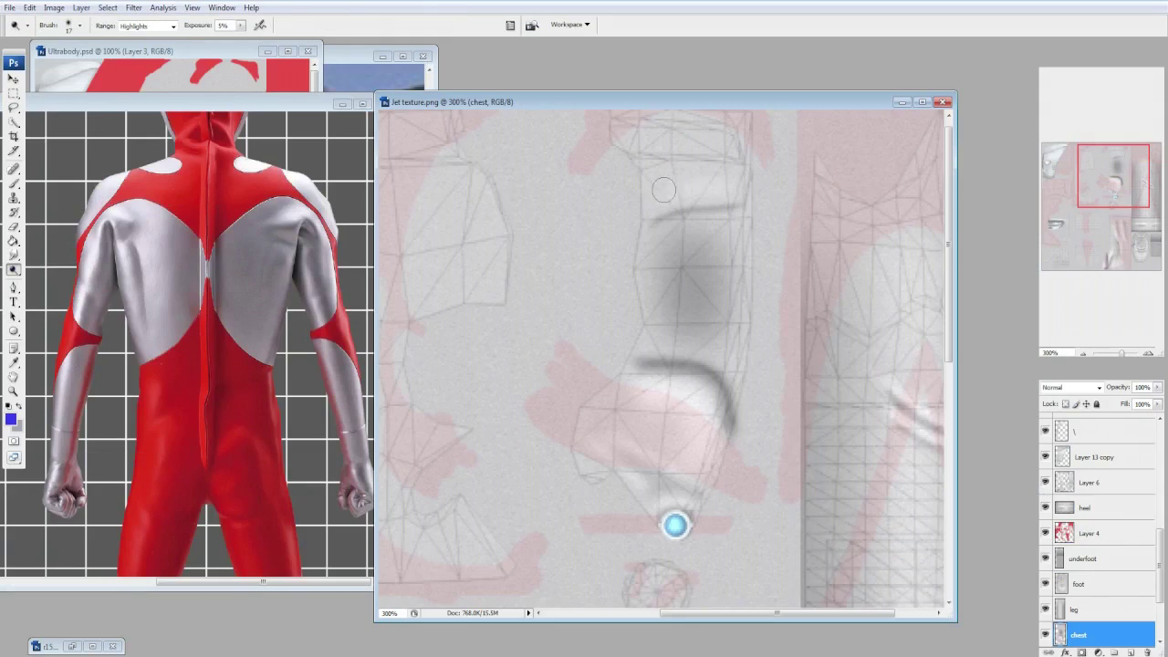
left_click(79, 26)
left_click(81, 153)
key("Return")
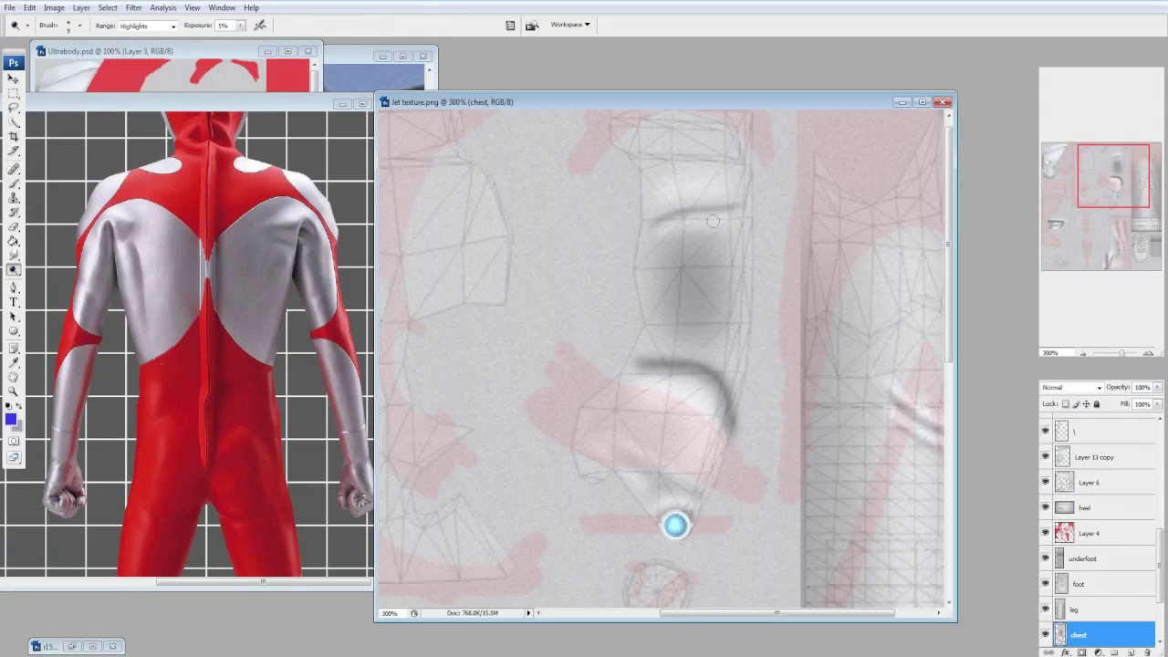
Deepen the crease above the chest's dark patch with a 13 px burn brush at 10% exposure, and check the model in MikuMikuMoving.
key("shift+o")
key("Return")
key("Return")
key("Return")
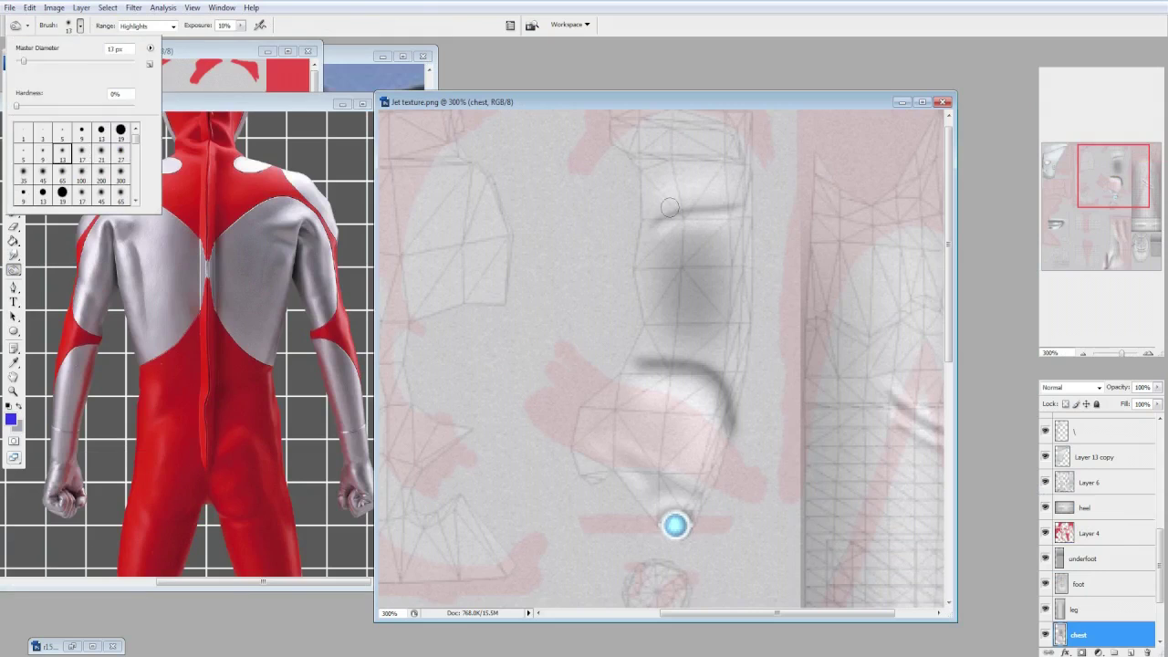
key("Return")
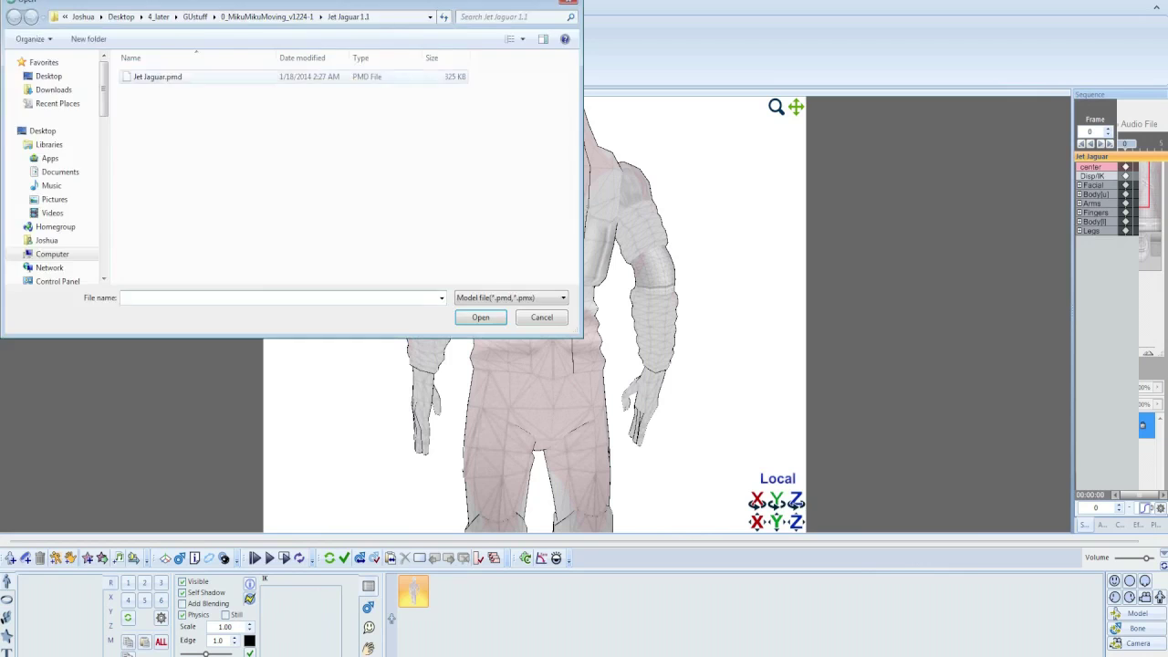
scroll(535, 314, "up", 3)
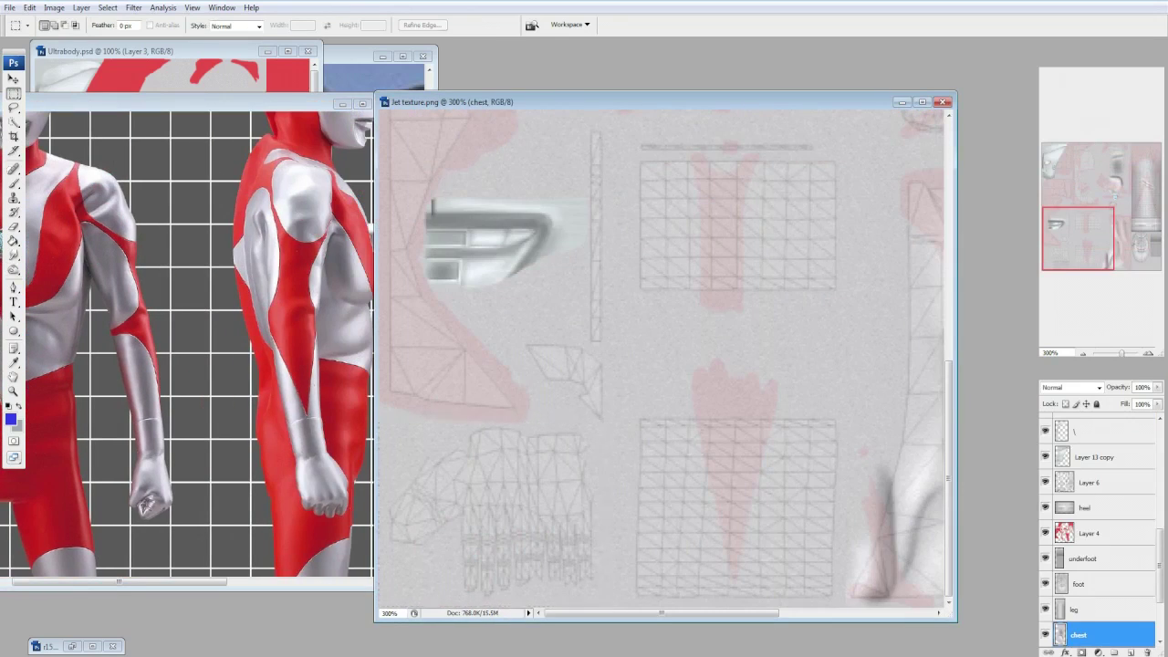
Copy the hand area of the body layer onto a new layer named hand.
key("alt+bracketleft")
key("alt+bracketleft")
key("ctrl+d")
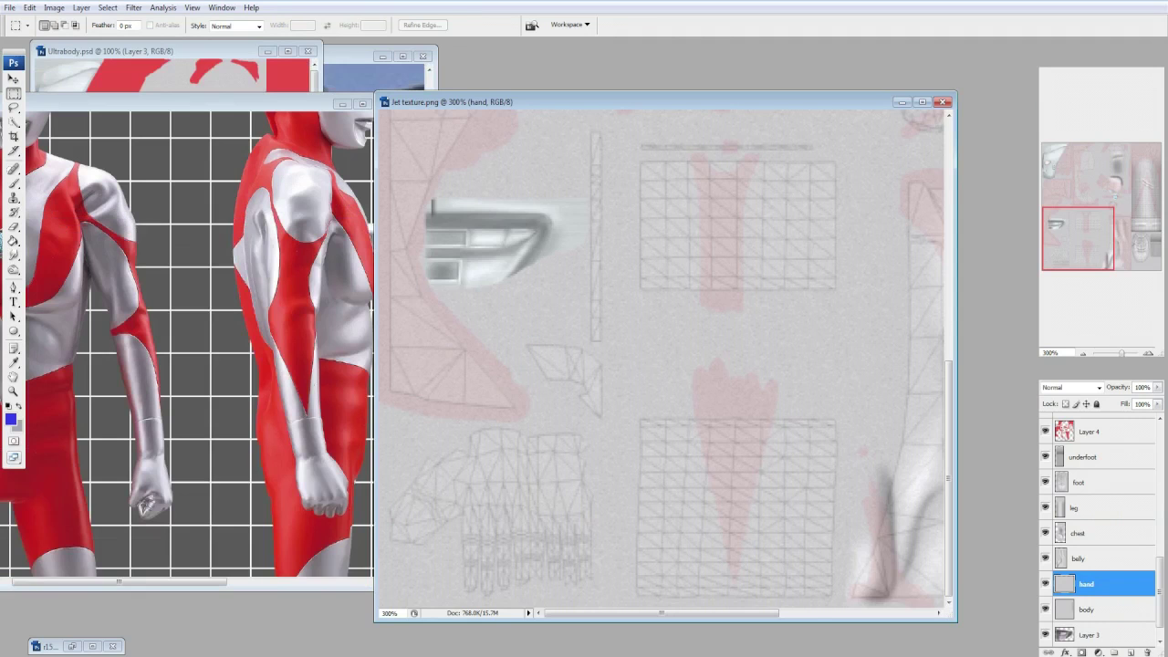
Burn a shadow along the upper edge of the hand wireframe at 10% exposure.
left_click(14, 270)
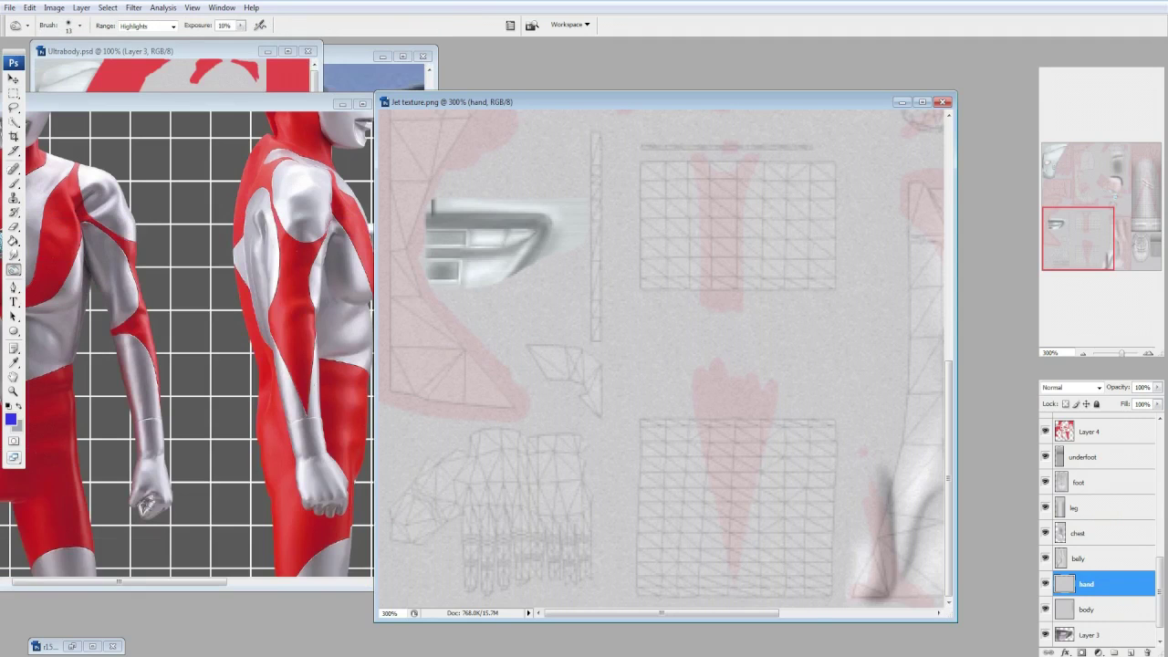
left_click(79, 25)
double_click(22, 153)
left_click(79, 25)
double_click(33, 153)
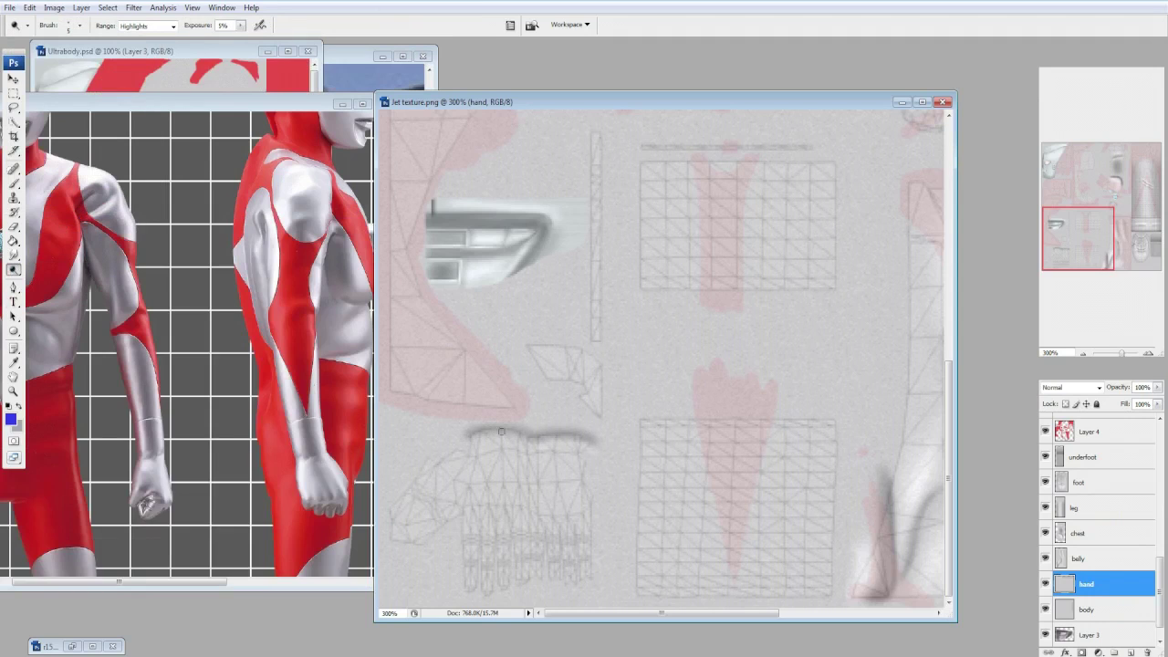
Dodge a highlight just beneath the hand's upper shadow with a 5 px brush, and check the model in MikuMikuMoving.
left_click(79, 24)
double_click(23, 153)
key("alt+Tab")
key("alt+Tab")
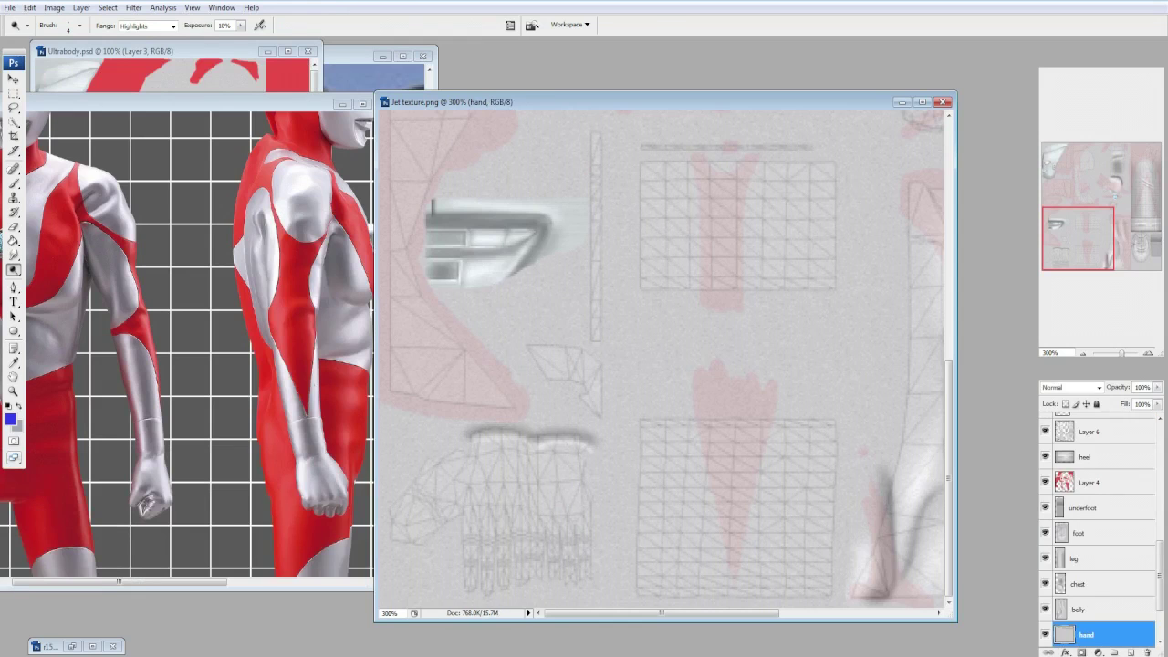
Dodge highlights onto the knuckles and back-of-hand finger ridges of the hand layer with small brushes at 10% exposure.
left_click(1044, 634)
scroll(1099, 529, "down", 1)
left_click(1044, 558)
scroll(732, 514, "up", 3)
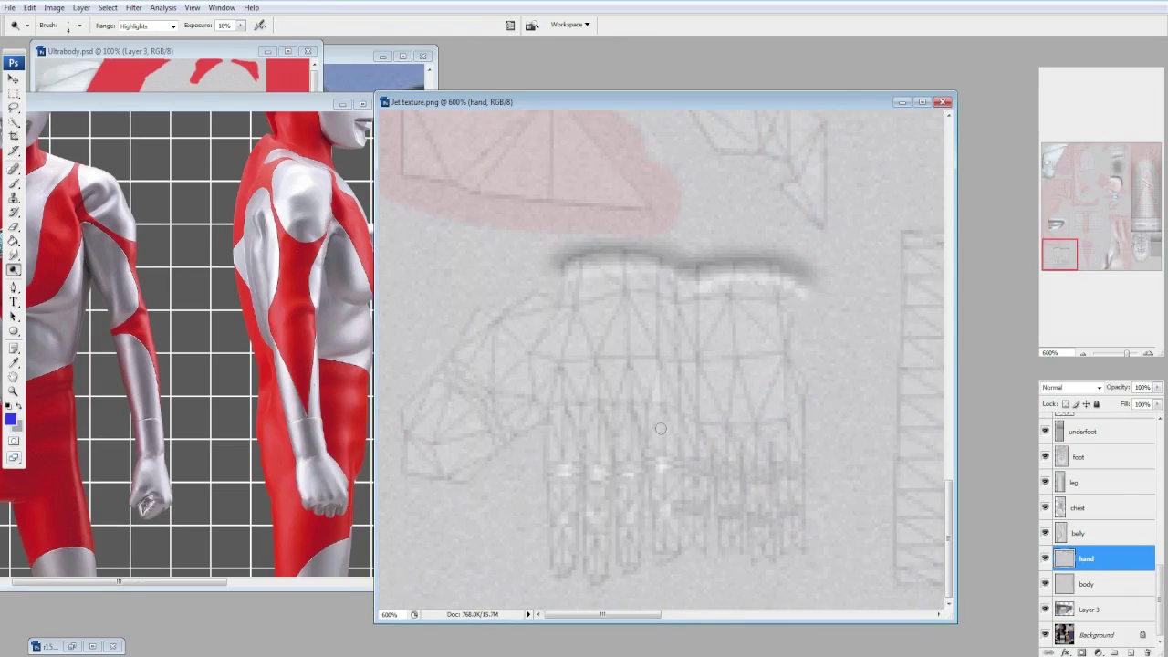
key("bracketleft")
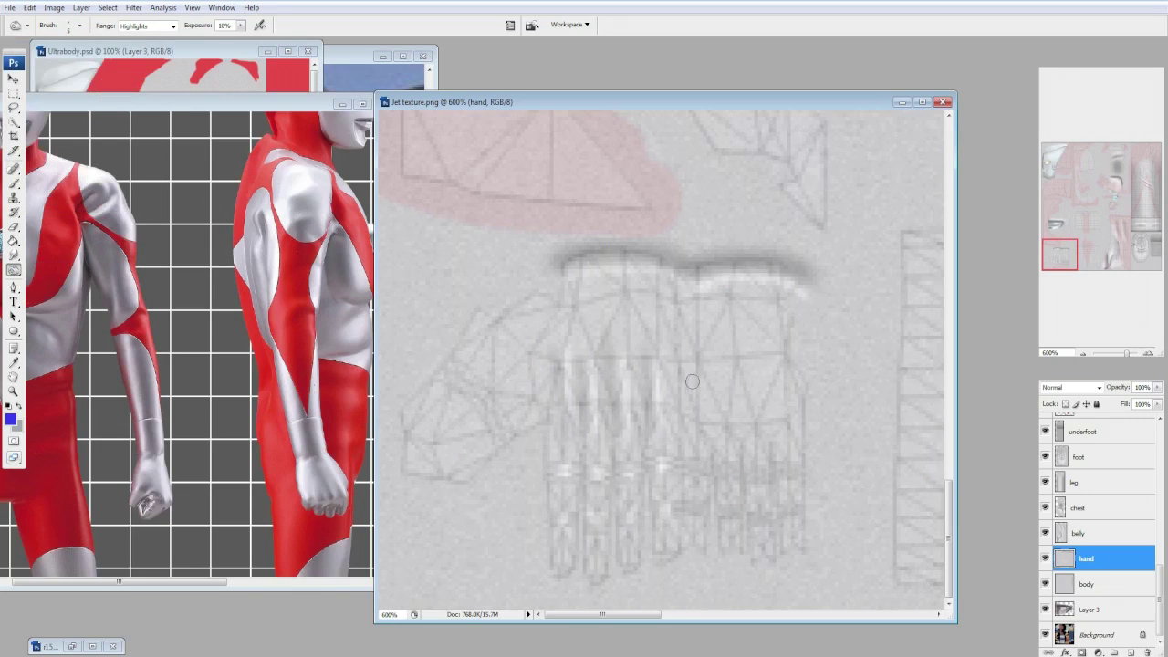
Burn a shadow into the palm with a 9 px brush and darken the palm-side finger joints with a 5 px brush.
left_click(79, 25)
left_click_drag(700, 323, 728, 310)
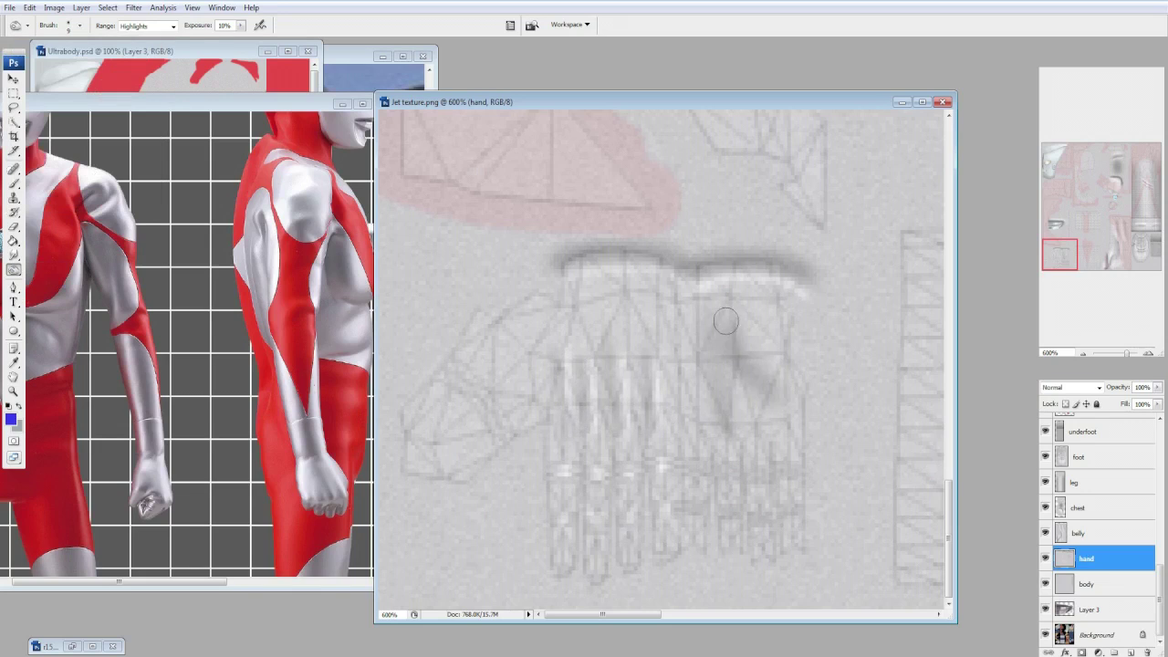
key("bracketleft")
key("bracketleft")
key("bracketleft")
key("bracketleft")
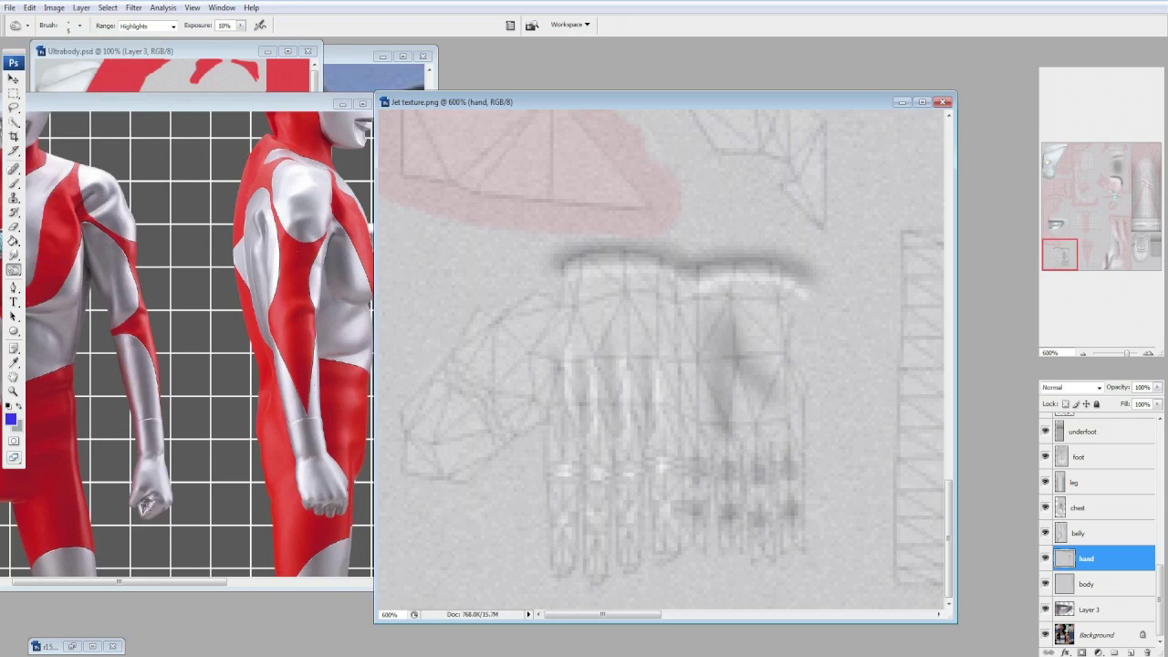
Deepen the palm shadow with a 21 px burn brush, and lighten the back of the hand and thumb with a 9 px dodge brush.
key("bracketright")
key("bracketright")
key("bracketright")
key("bracketright")
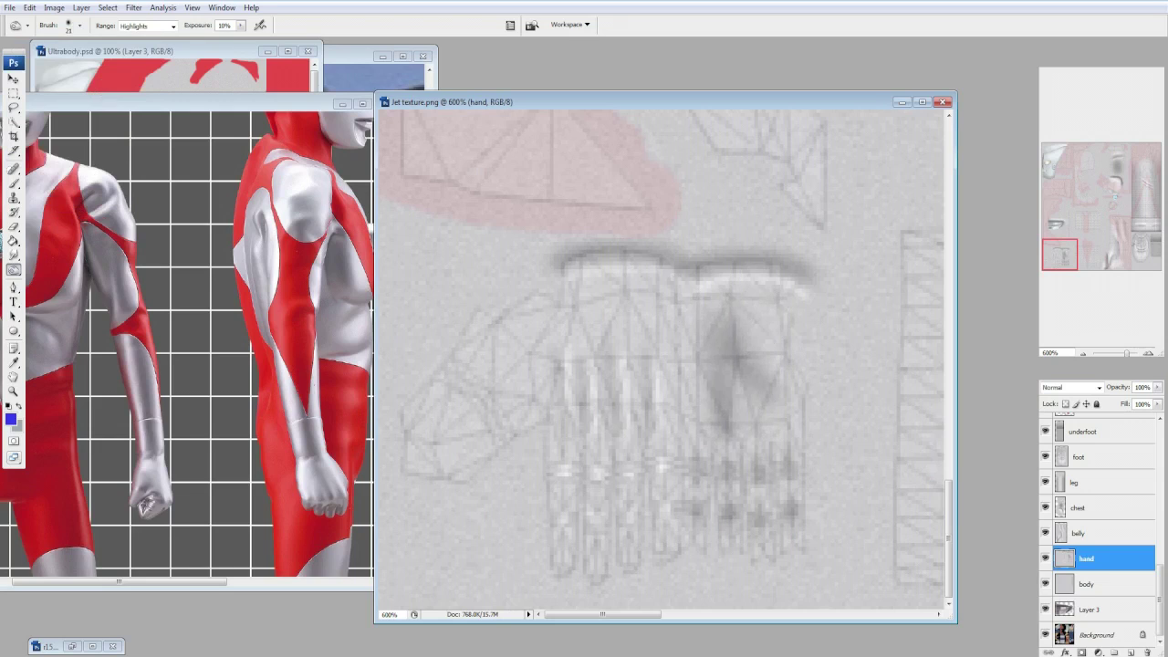
key("bracketright")
key("bracketright")
key("bracketright")
key("bracketright")
key("bracketleft")
key("bracketleft")
key("bracketleft")
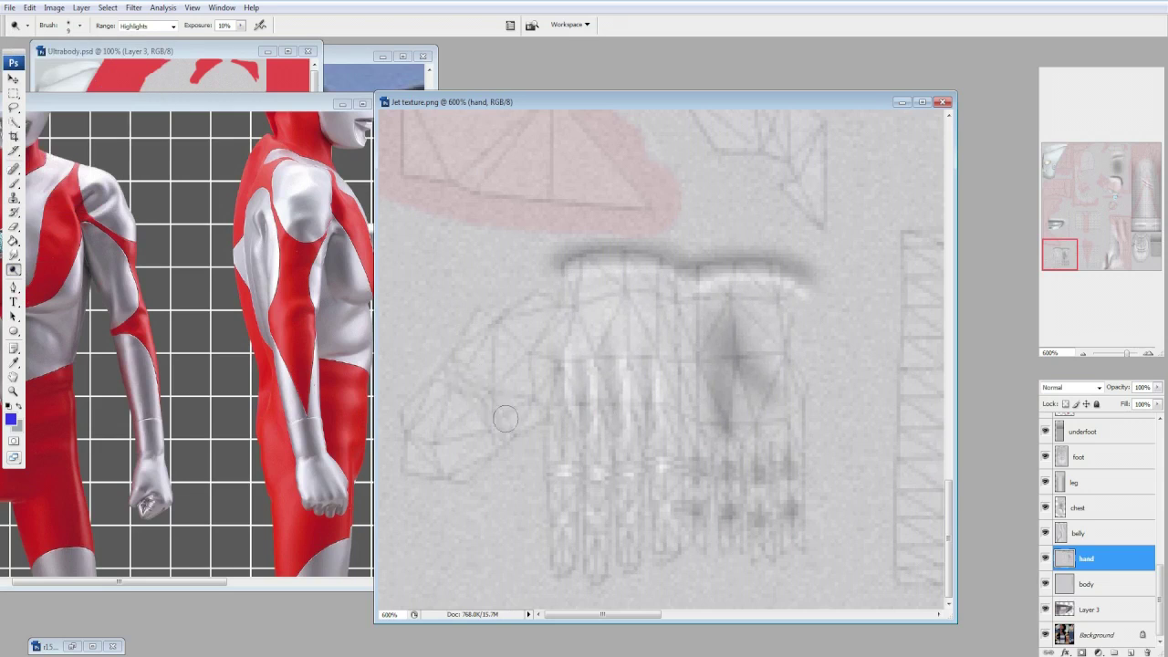
key("shift+o")
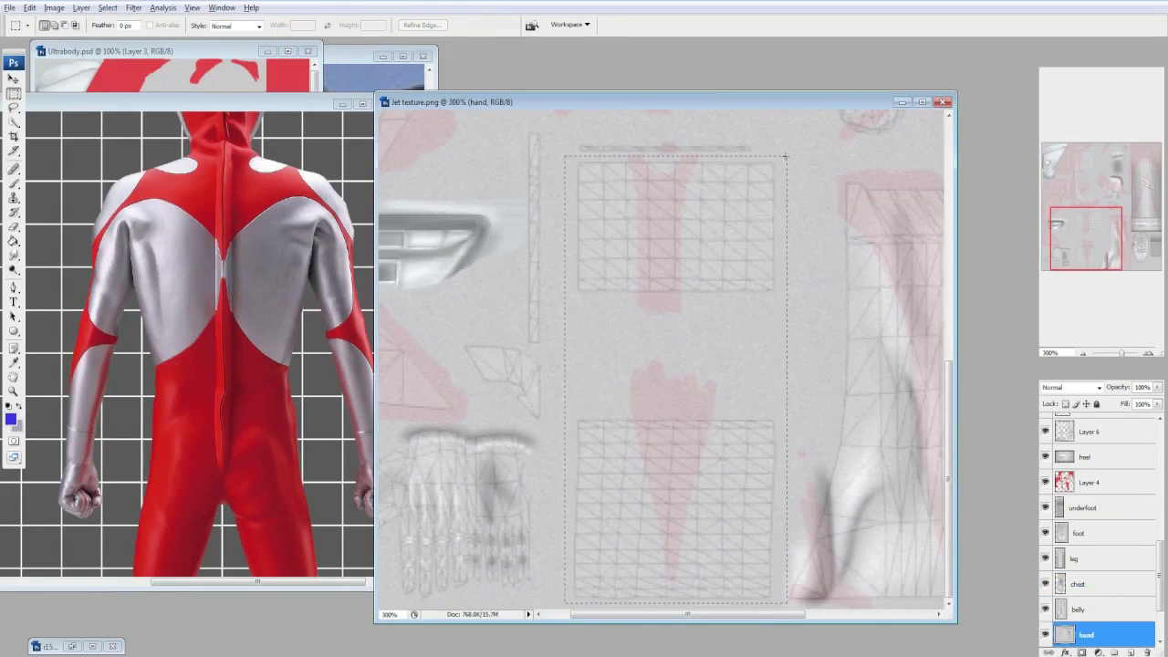
Copy the arm area of the body layer onto a new layer named arm, and dodge a vertical highlight down its middle.
key("alt+bracketleft")
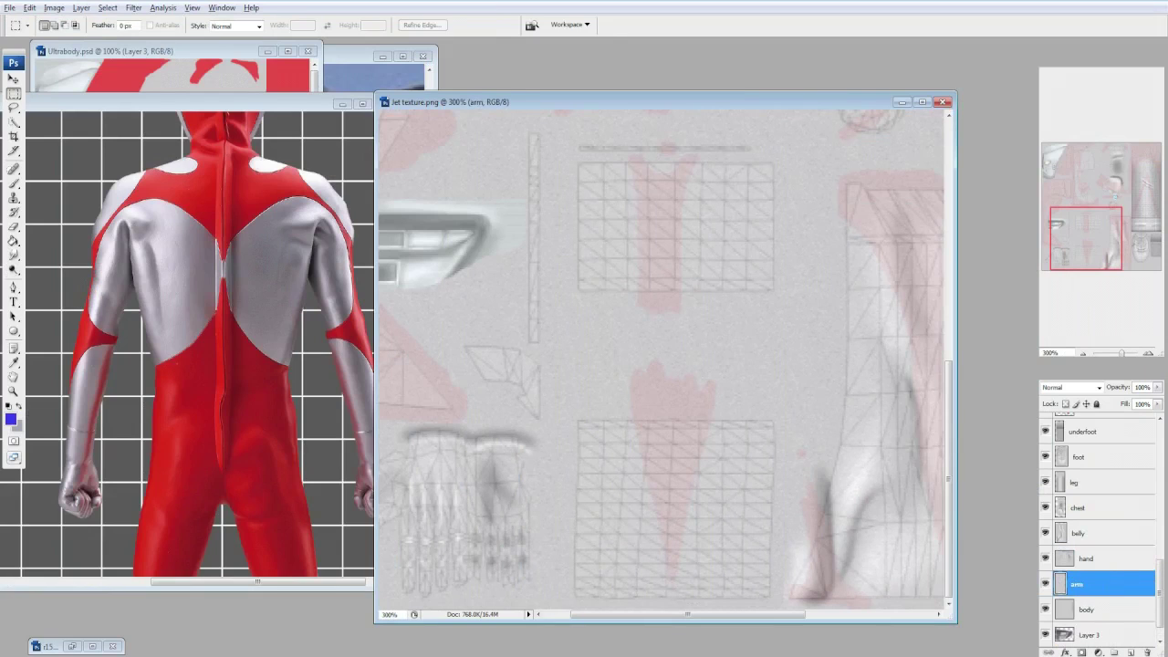
key("o")
mouse_move(663, 174)
left_mouse_down()
mouse_move(673, 136)
mouse_move(679, 548)
mouse_move(665, 128)
mouse_move(672, 219)
mouse_move(680, 135)
left_mouse_up()
Burn both long sides of the arm area with a 65 px brush at 10% exposure.
key("shift+o")
key("bracketright")
key("bracketright")
mouse_move(653, 185)
left_mouse_down()
mouse_move(756, 357)
mouse_move(761, 566)
mouse_move(584, 298)
mouse_move(584, 383)
left_mouse_up()
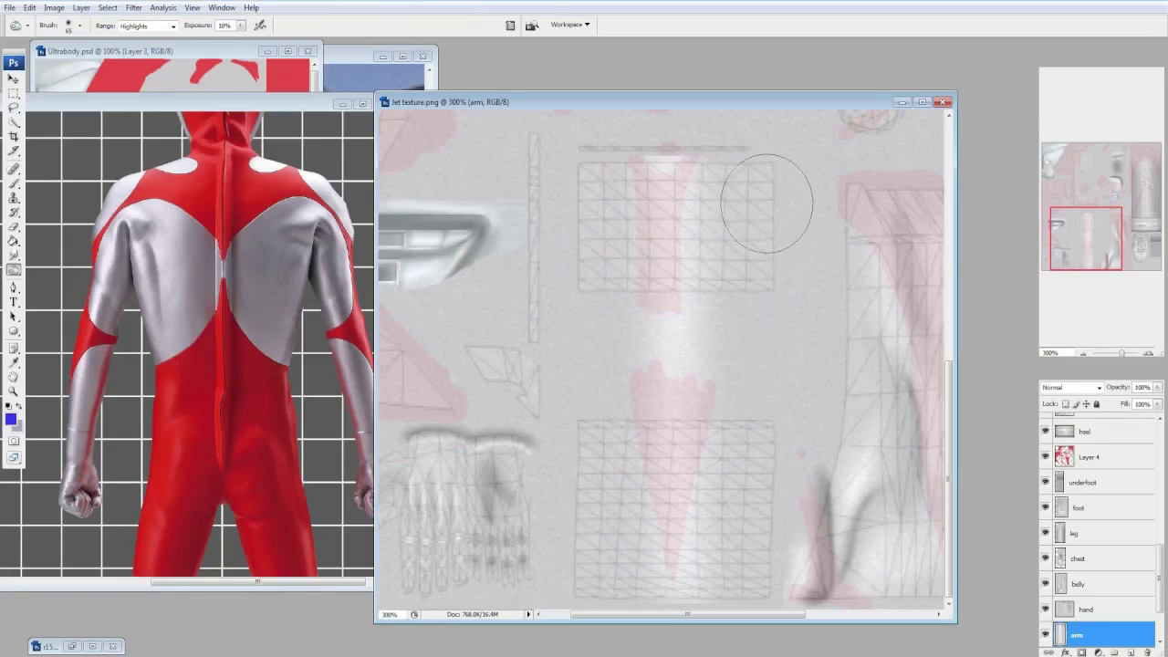
mouse_move(751, 188)
left_mouse_down()
mouse_move(757, 200)
mouse_move(593, 560)
mouse_move(554, 428)
left_mouse_up()
key("shift+o")
key("bracketleft")
key("bracketleft")
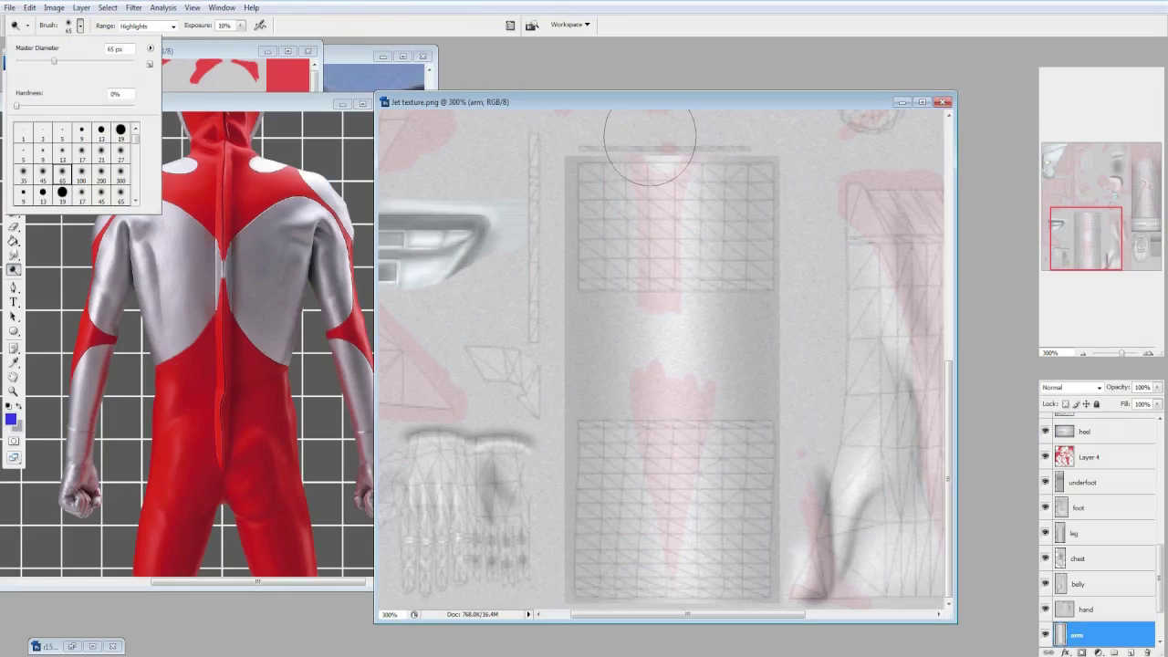
Brighten the arm's central highlight from top to bottom with a 100 px dodge brush at 5% exposure.
key("bracketright")
key("bracketright")
key("bracketright")
key("bracketright")
left_click_drag(649, 146, 756, 612)
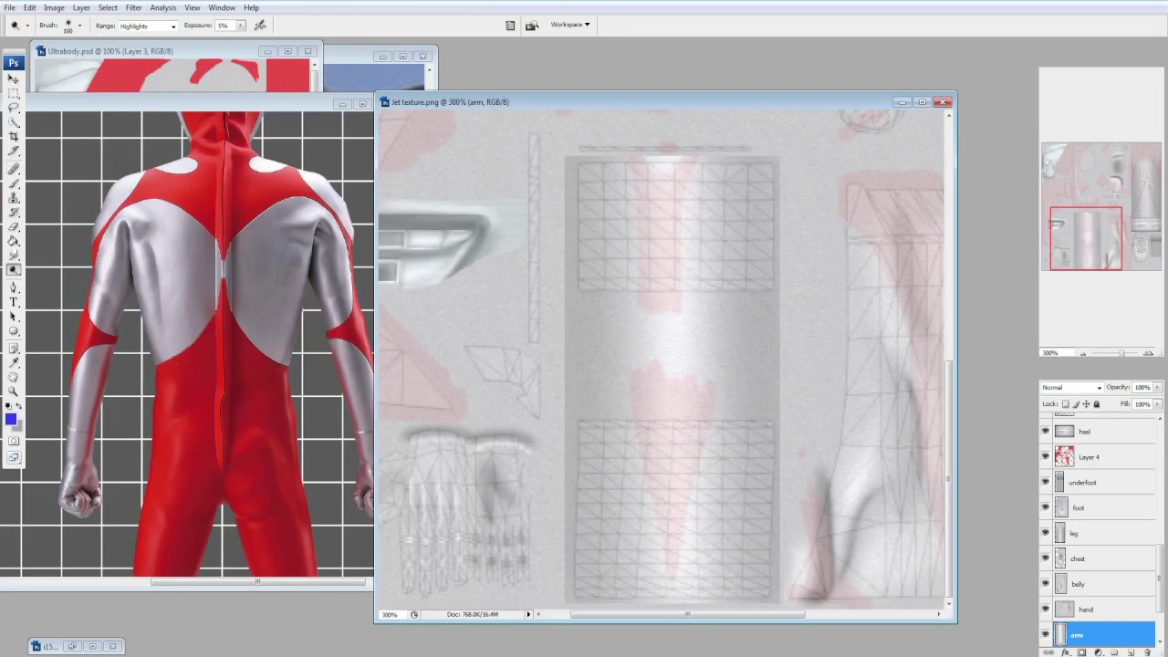
left_click(80, 26)
left_click(62, 173)
left_click(536, 139)
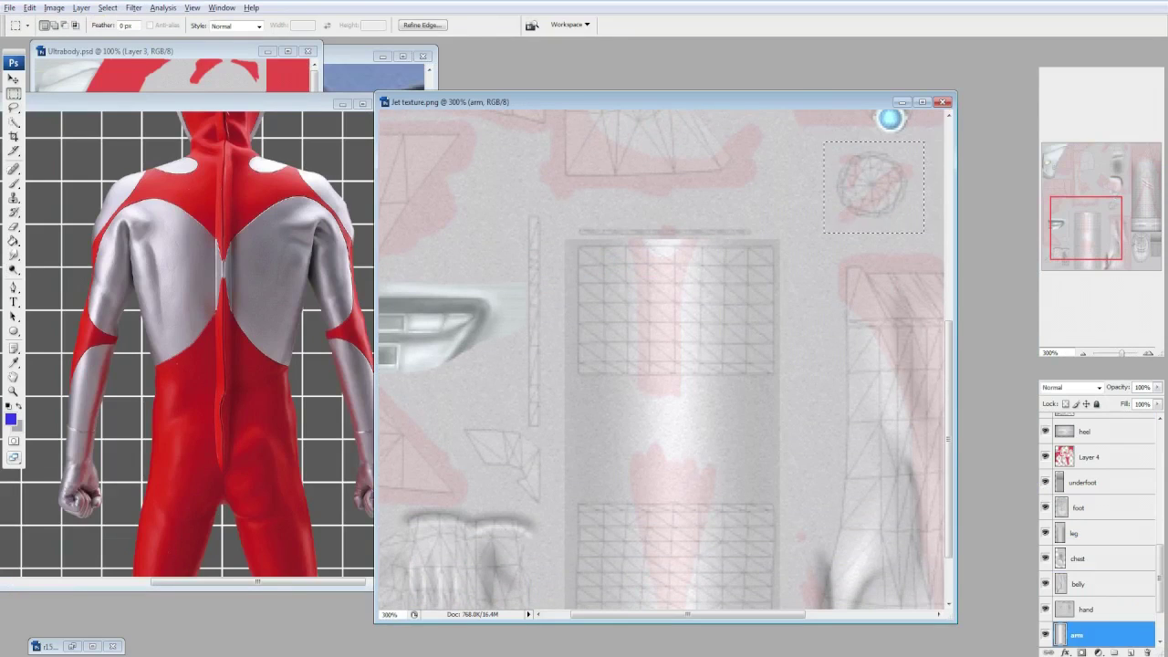
Copy the circular shoulder area of the body layer onto a new layer named shoulder.
key("ctrl+j")
type("shoulder")
key("Return")
key("ctrl+plus")
key("ctrl+plus")
key("ctrl+plus")
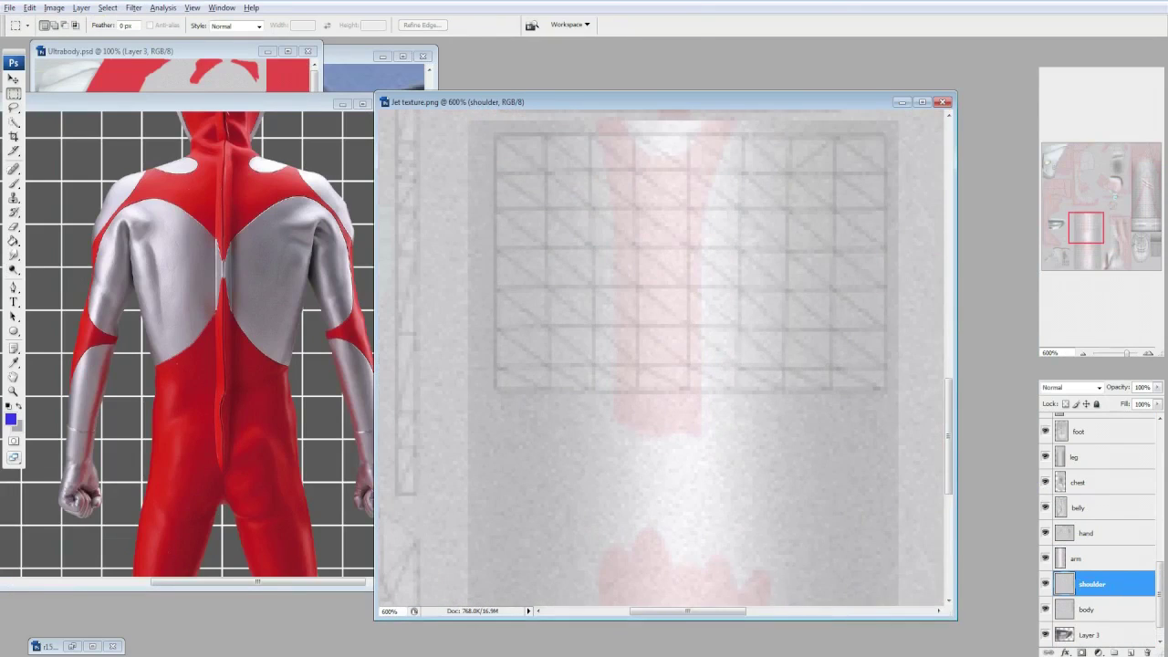
Try a 9 px dodge highlight at 5% exposure on the shoulder circle, and check the model in MikuMikuMoving.
scroll(661, 356, "up", 5)
key("o")
left_click(648, 317)
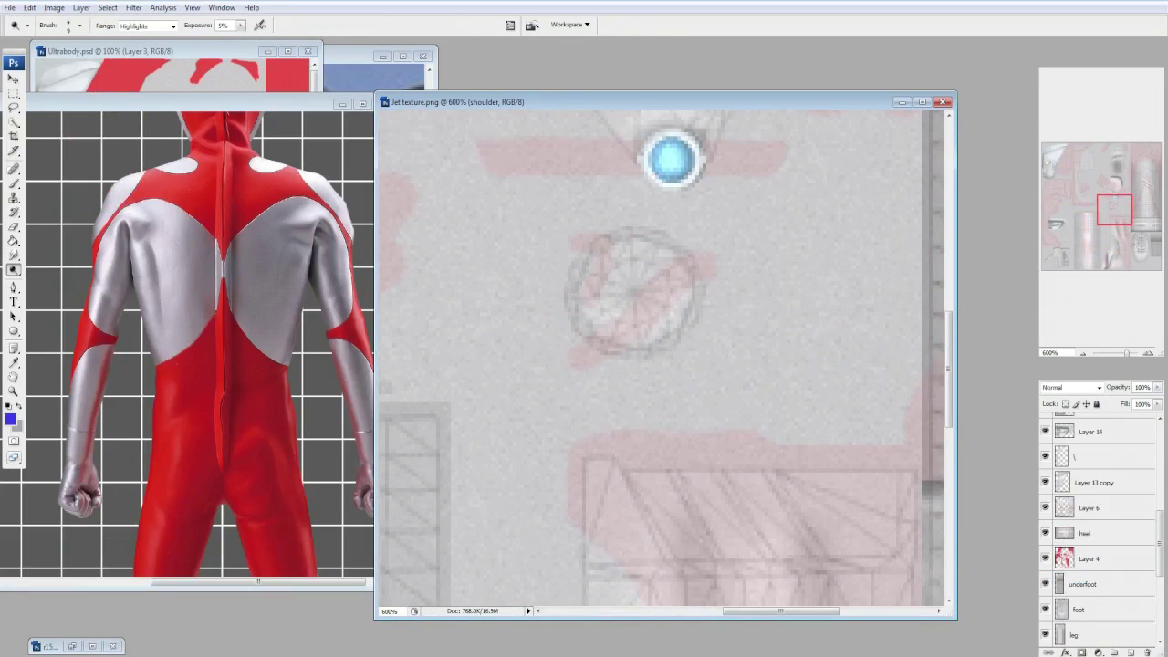
key("Return")
key("alt+Tab")
key("Return")
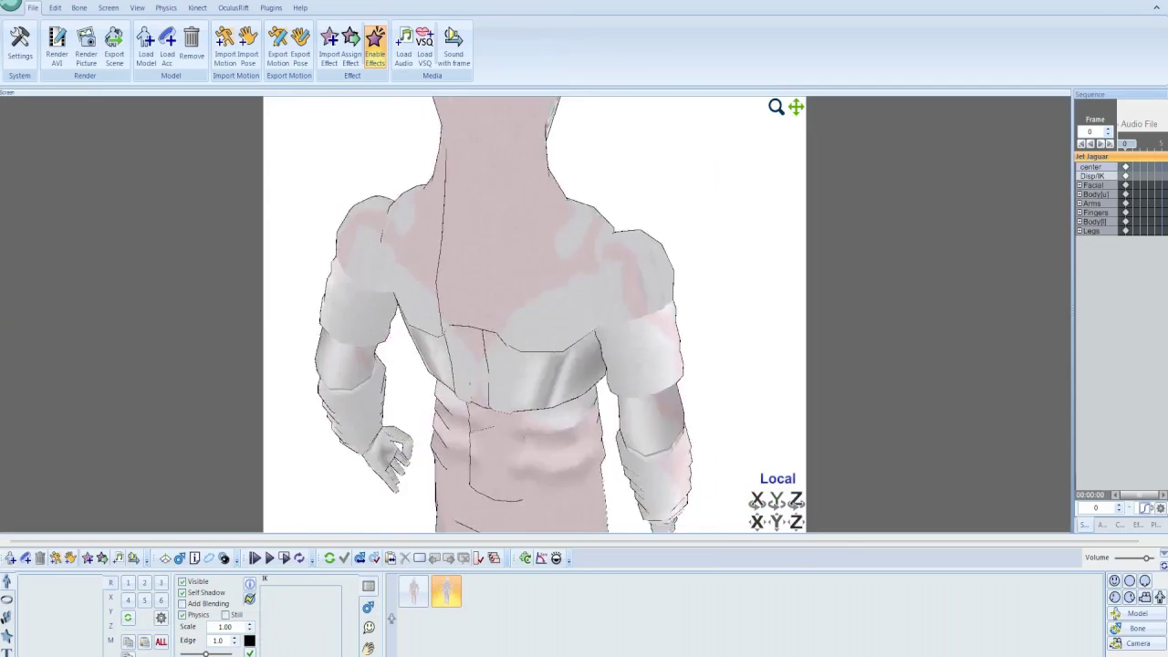
Try a highlight in the centre of the shoulder circle with a 17 px dodge brush, and check the flattened texture in MikuMikuMoving.
key("alt+Tab")
key("ctrl+z")
right_click(629, 280)
key("Return")
key("ctrl+shift+e")
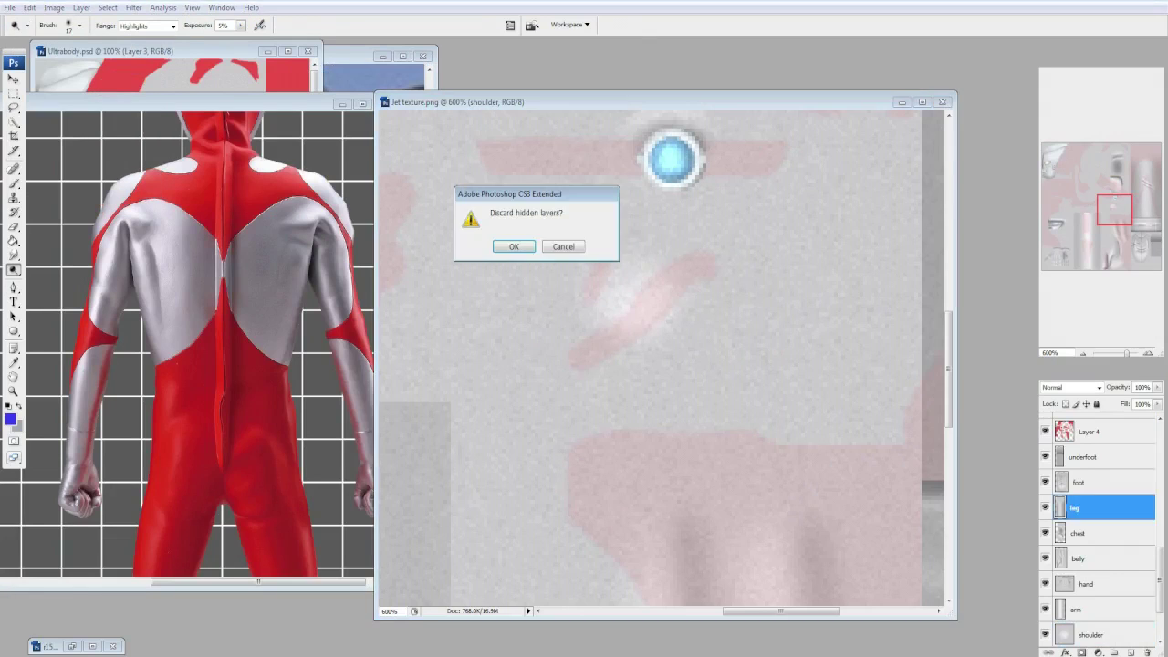
key("Return")
key("alt+Tab")
key("Return")
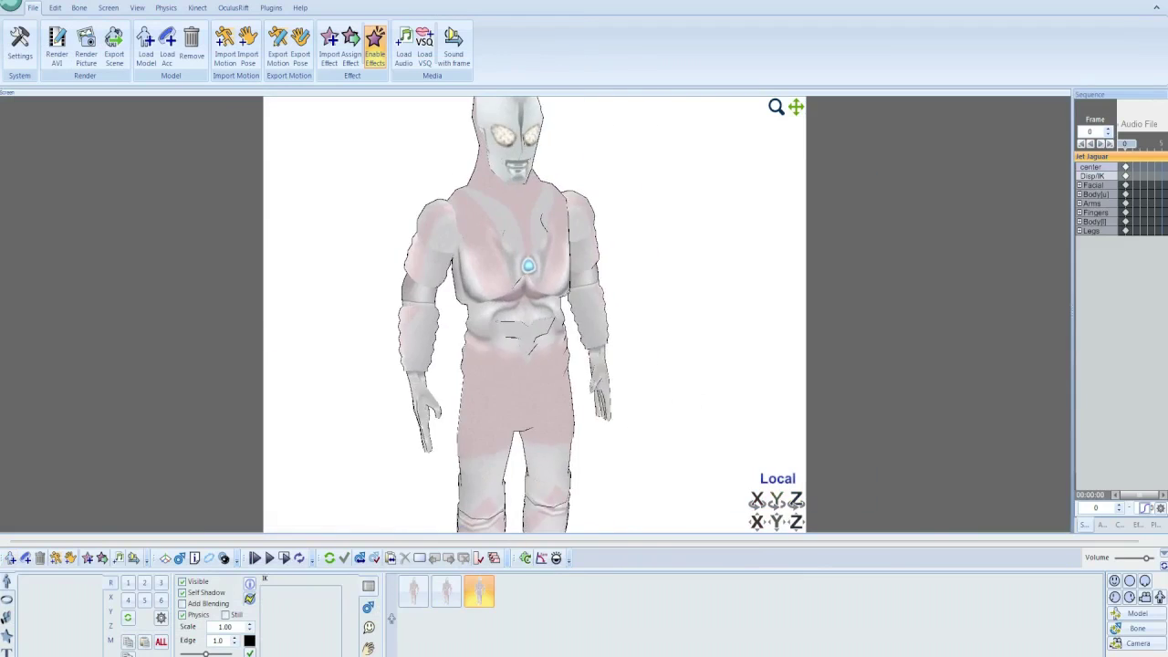
Try a 17 px dodge highlight along the lower edge of the shoulder circle, and check the flattened texture in MikuMikuMoving.
key("alt+Tab")
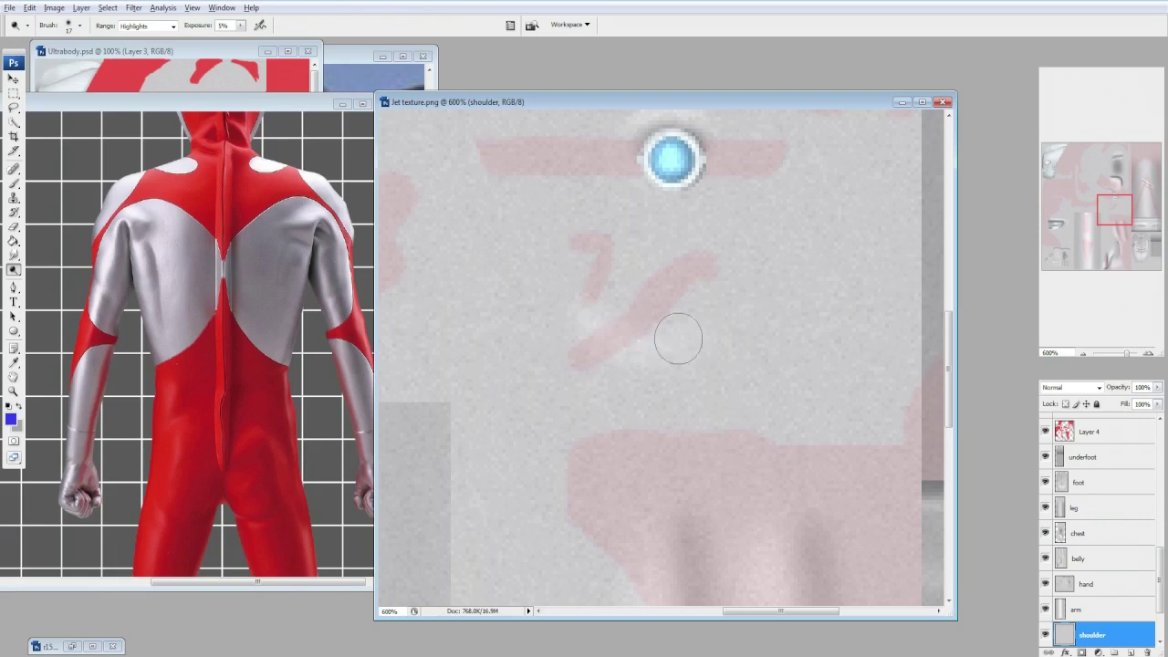
key("ctrl+shift+e")
key("alt+Tab")
key("Return")
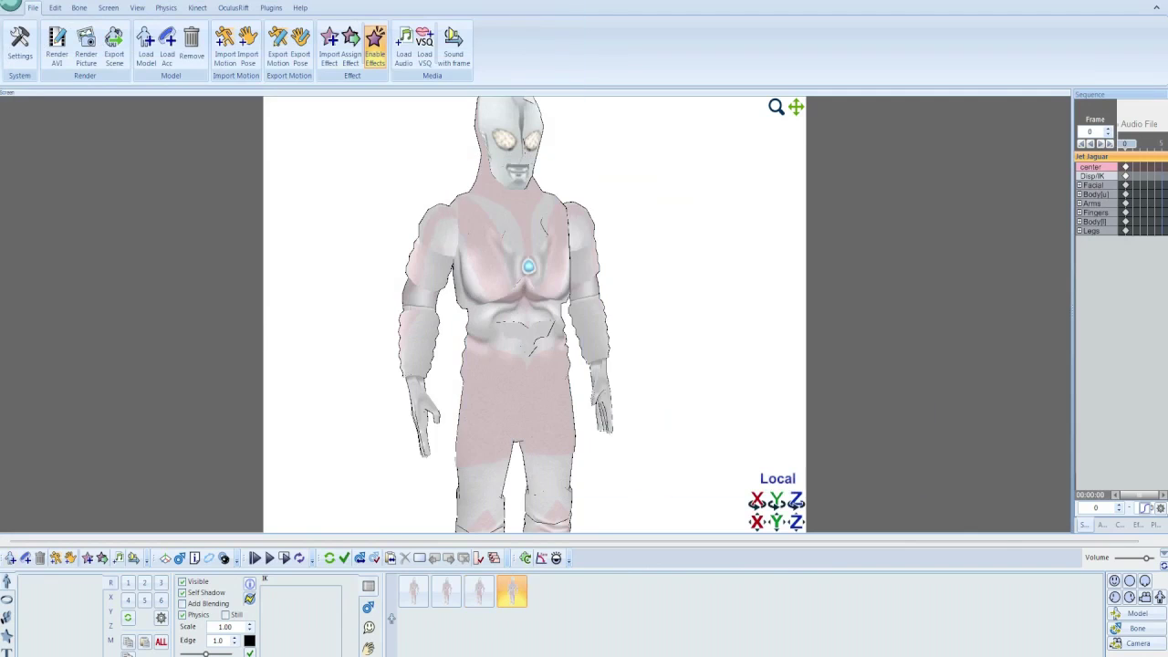
Dodge the shoulder circle's upper edge instead, and burn its lower edge with a 27 px brush at 10% exposure.
key("alt+Tab")
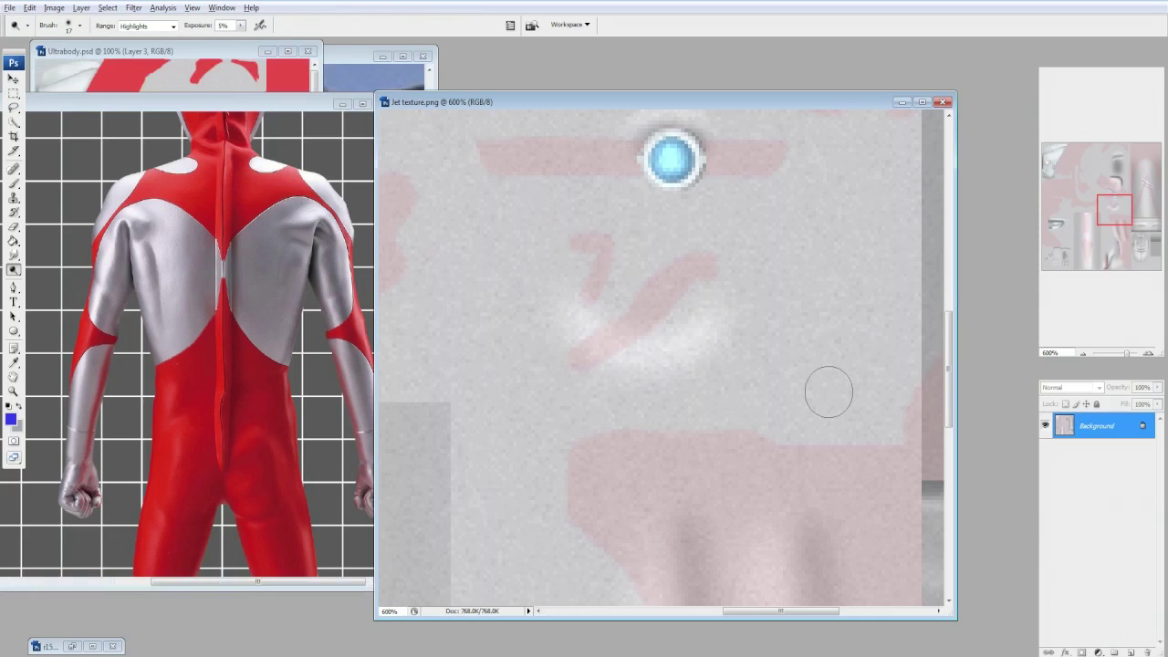
key("ctrl+z")
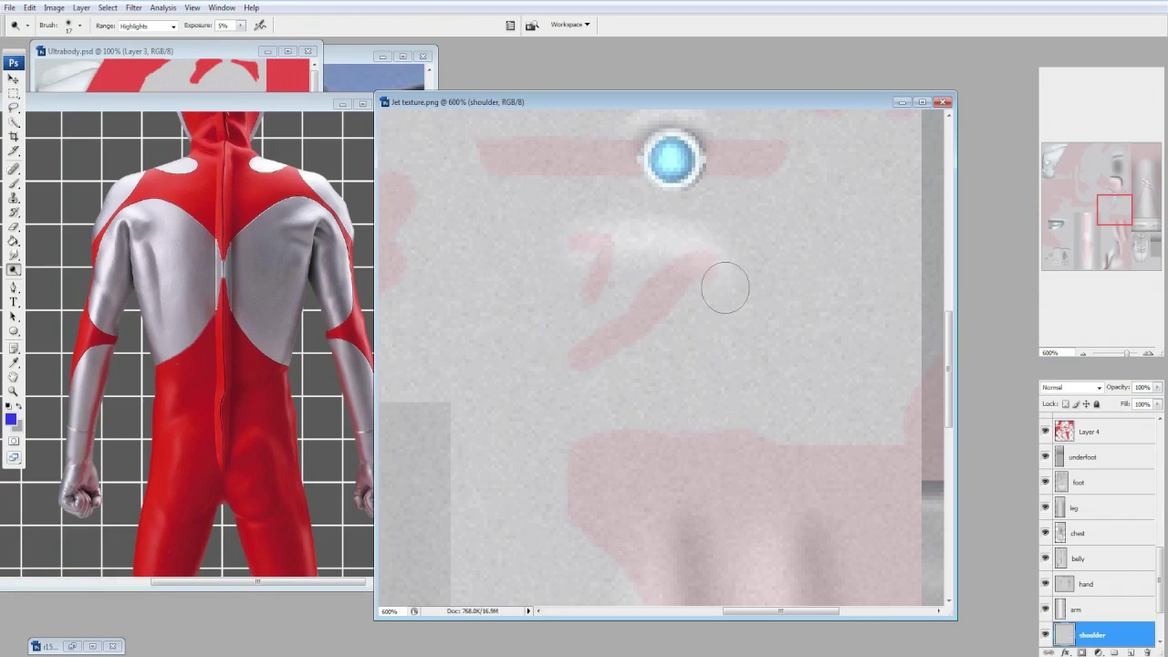
left_click(61, 280)
left_click(79, 26)
left_click(122, 153)
left_click_drag(642, 351, 720, 315)
Examine the shoulder shading on the model in MikuMikuMoving using a temporarily flattened texture.
right_click(1091, 634)
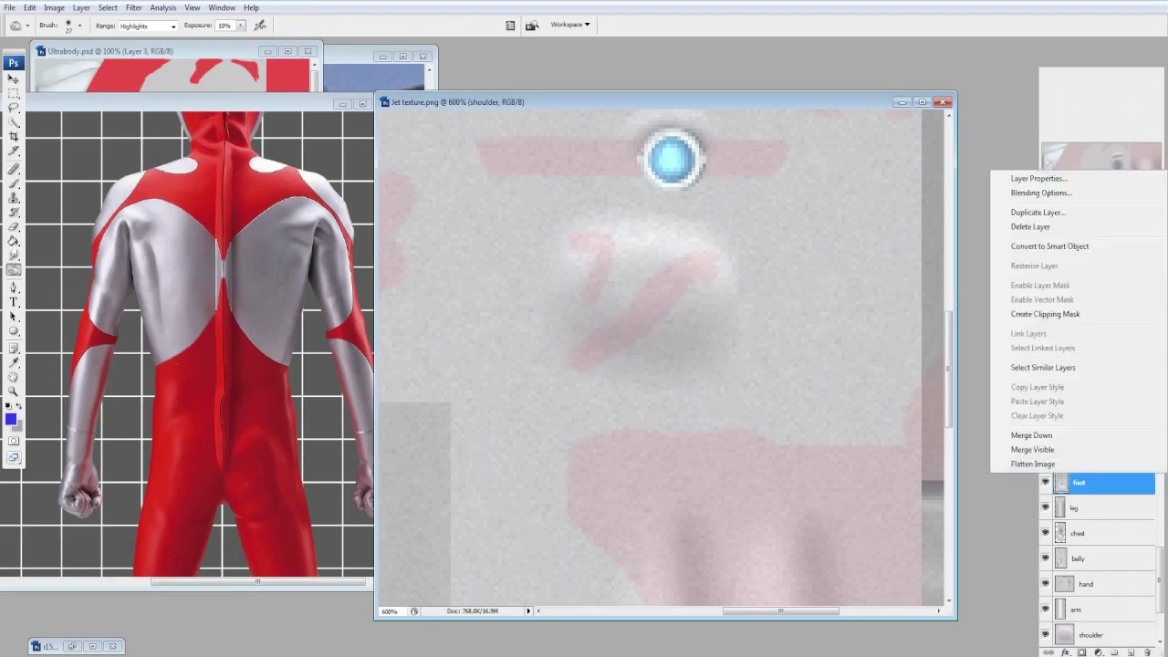
left_click(1072, 521)
key("alt+Tab")
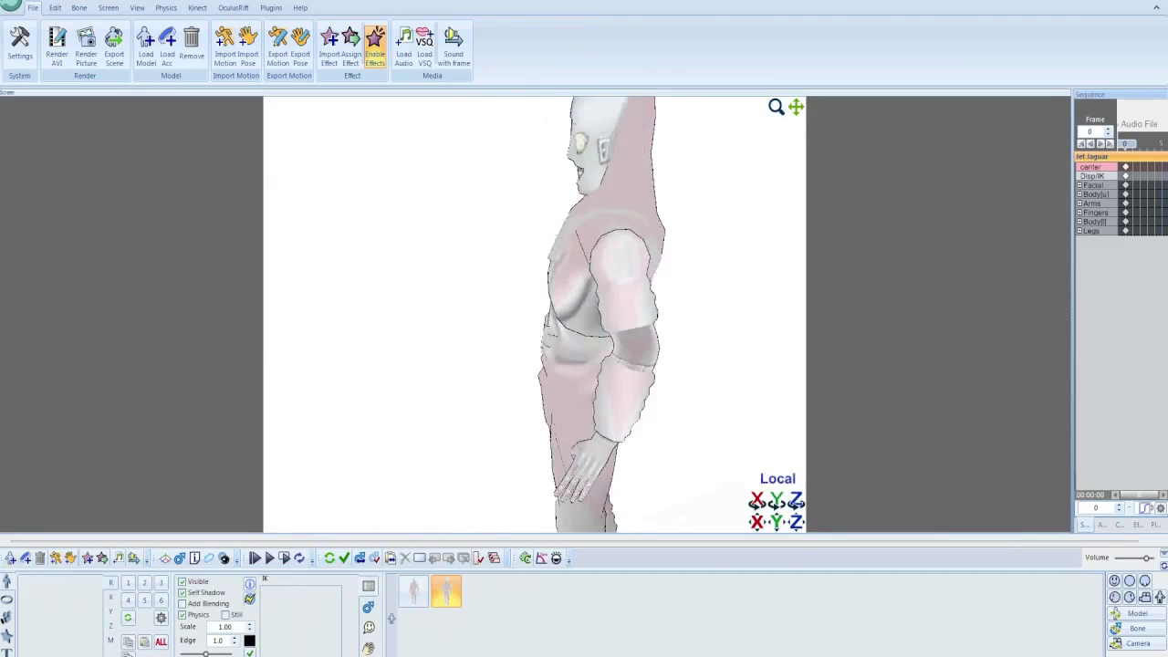
key("alt+Tab")
key("alt+Tab")
key("alt+Tab")
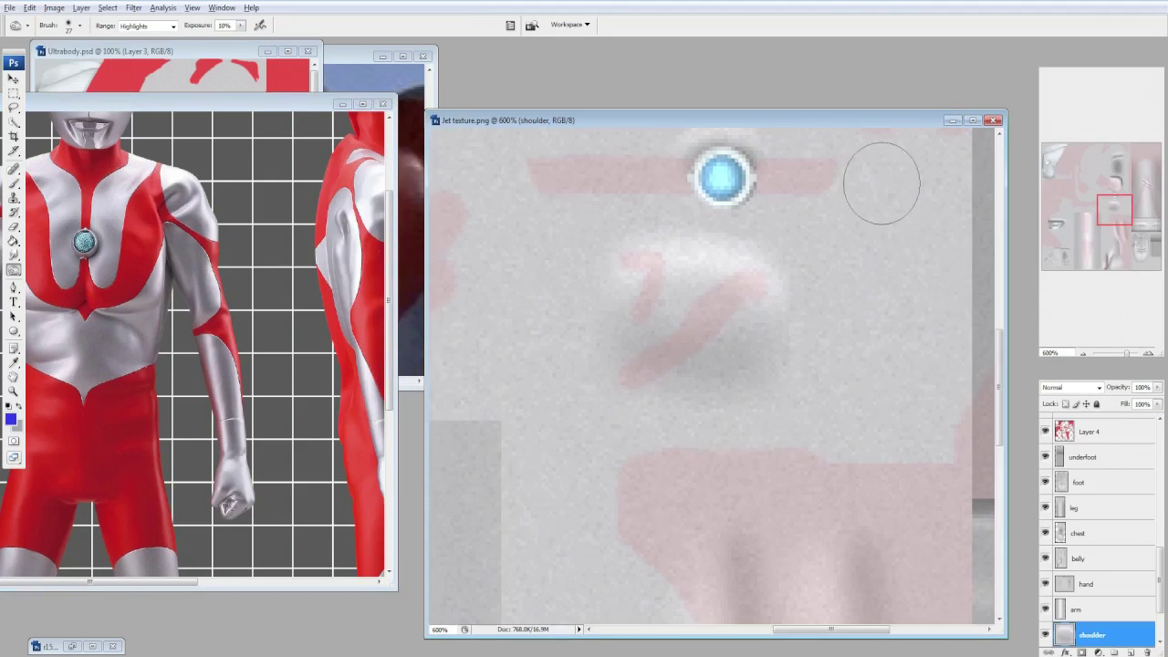
Copy the lassoed crotch area of the body layer onto a new layer named crtch.
scroll(881, 182, "down", 5)
scroll(896, 271, "up", 4)
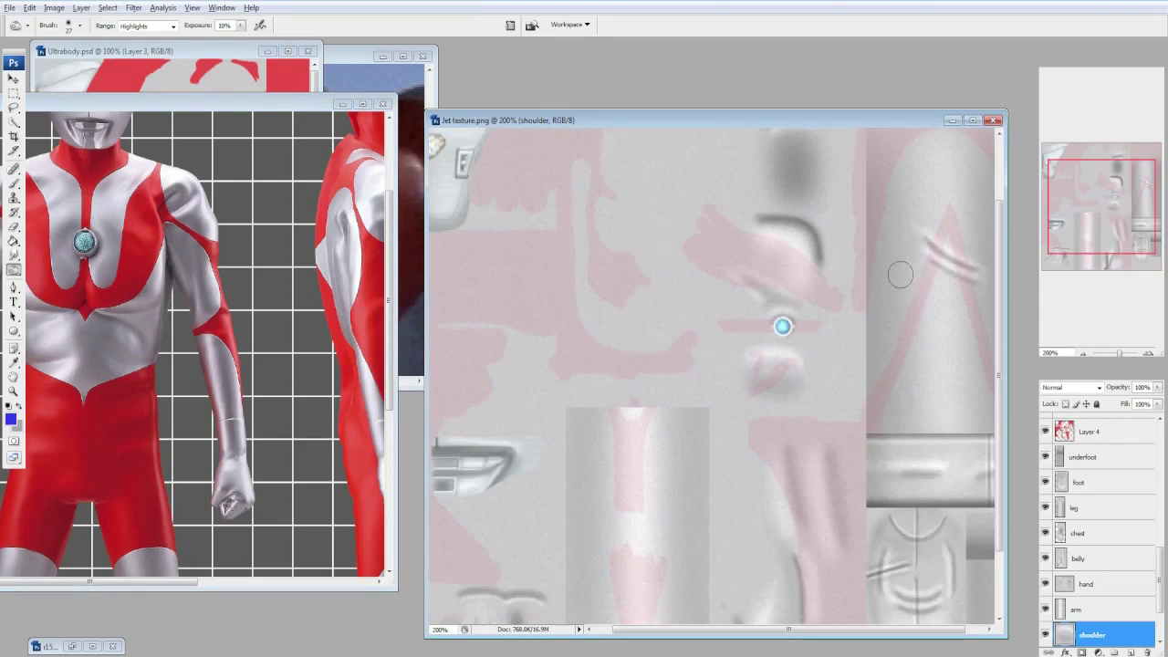
scroll(900, 274, "up", 2)
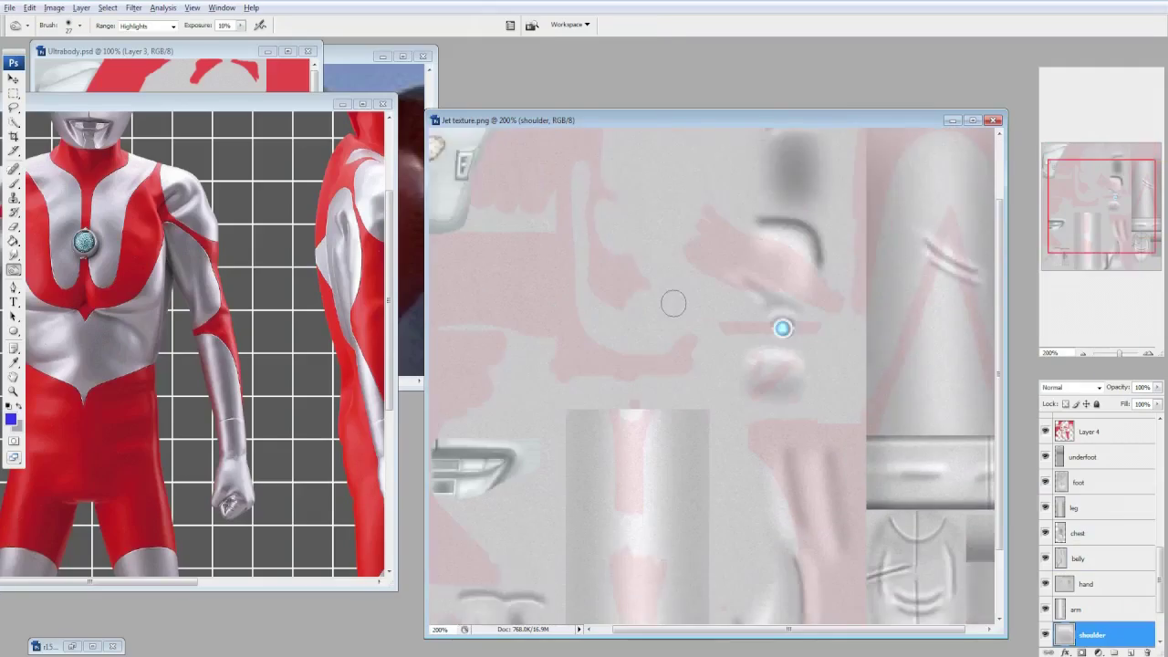
scroll(680, 310, "down", 3)
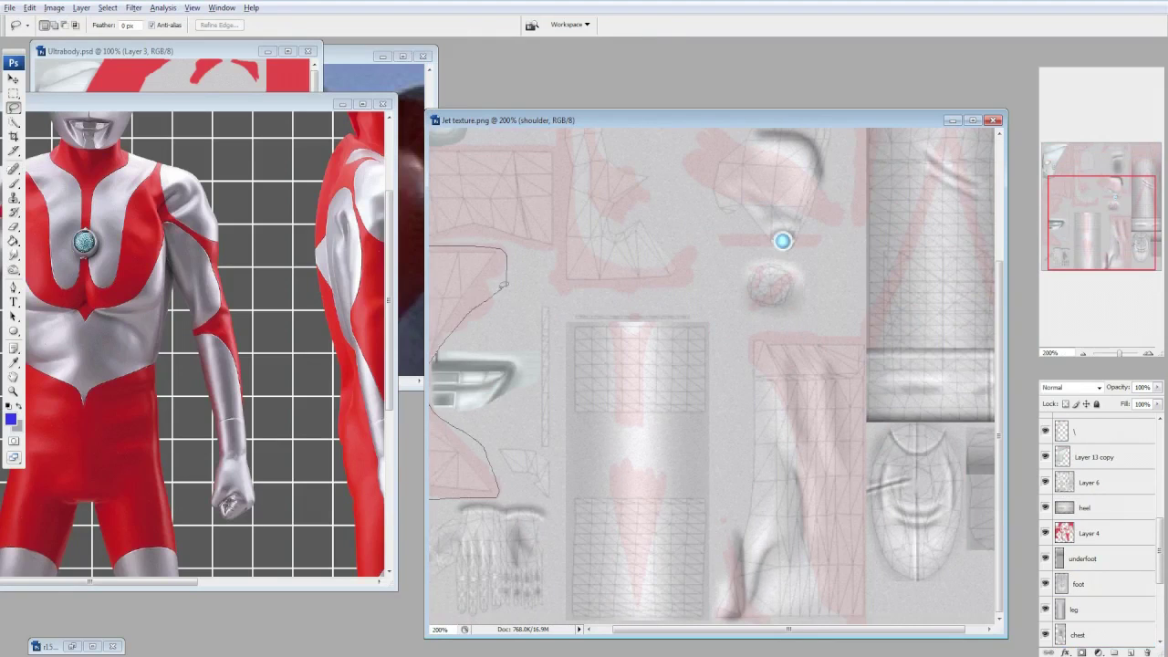
scroll(714, 374, "left", 2)
scroll(1099, 529, "down", 3)
left_click(1103, 584)
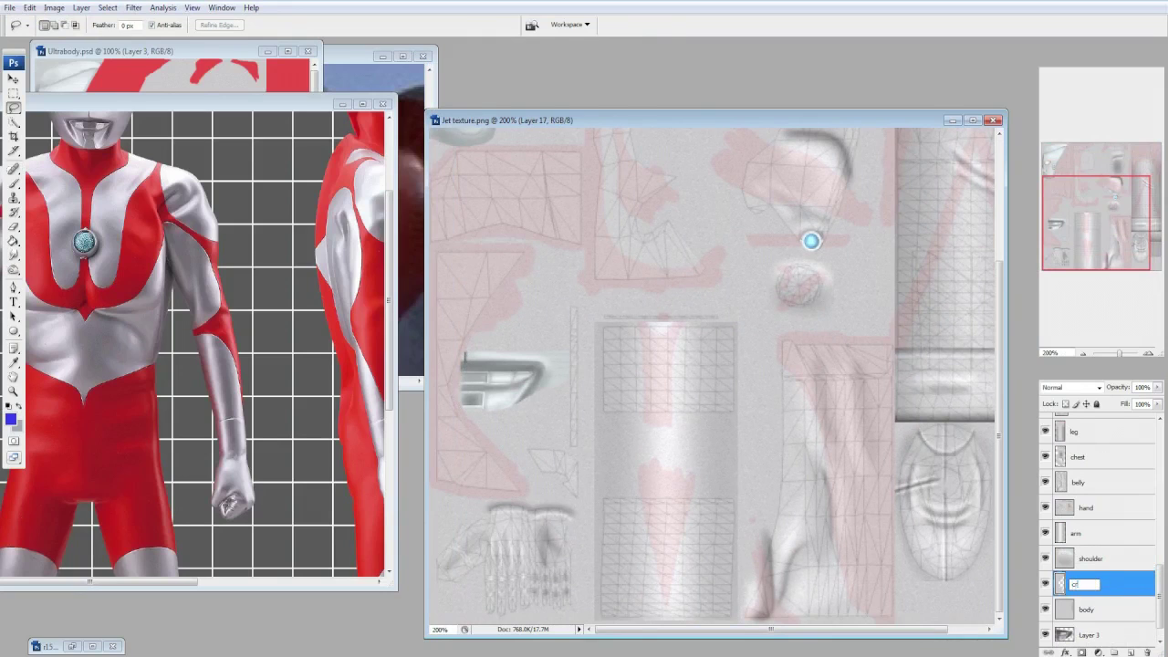
key("b")
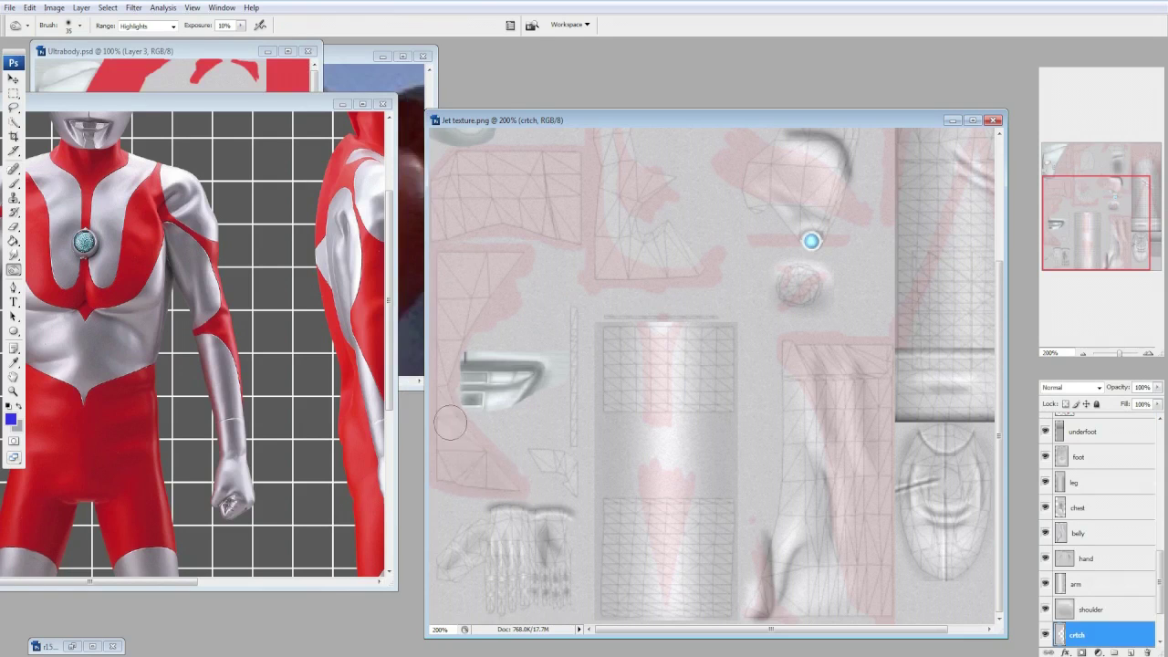
Dodge the crotch area with a 27 px brush at 10% exposure, and check the model in MikuMikuMoving.
key("1")
left_click(80, 25)
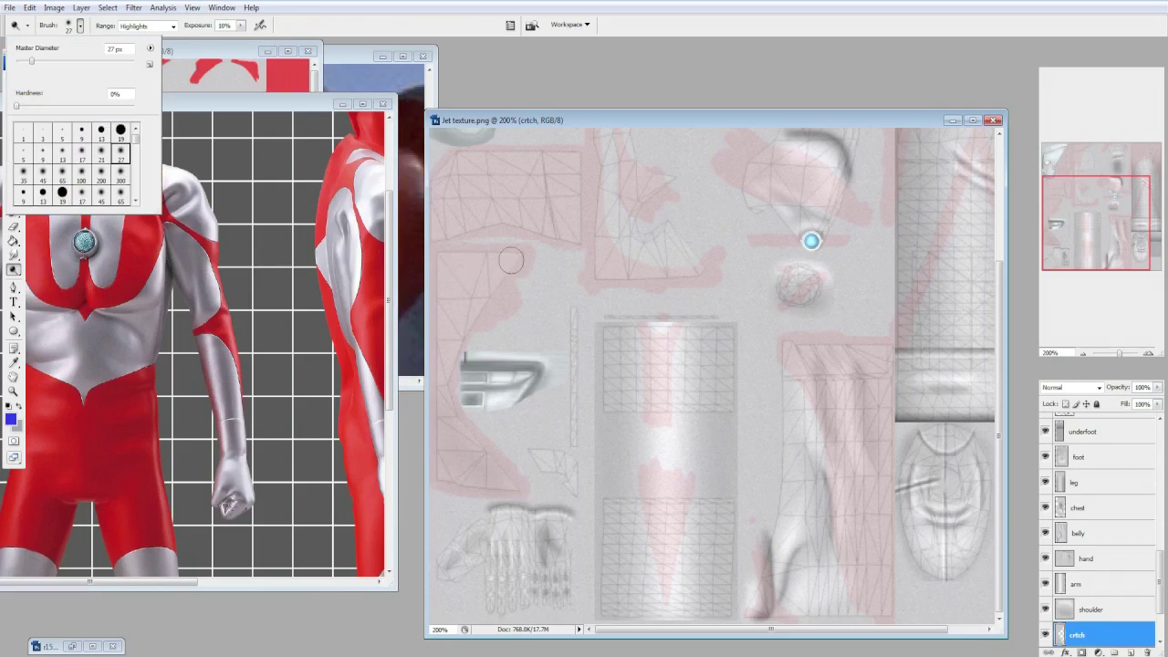
left_click(488, 281)
key("alt+Tab")
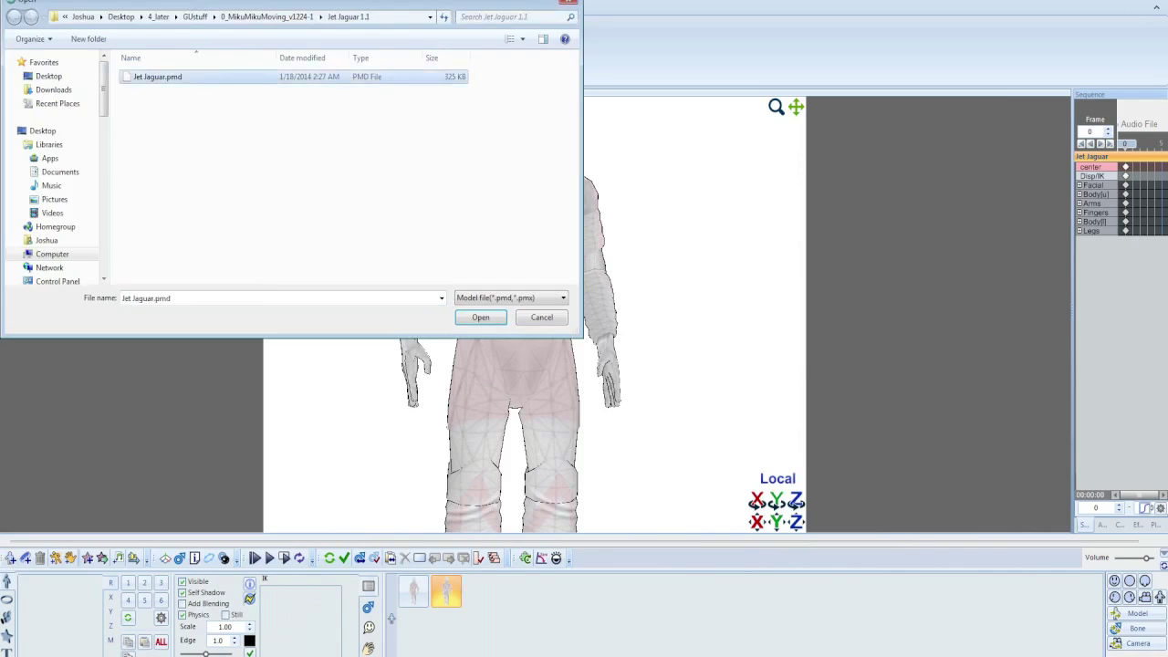
key("Return")
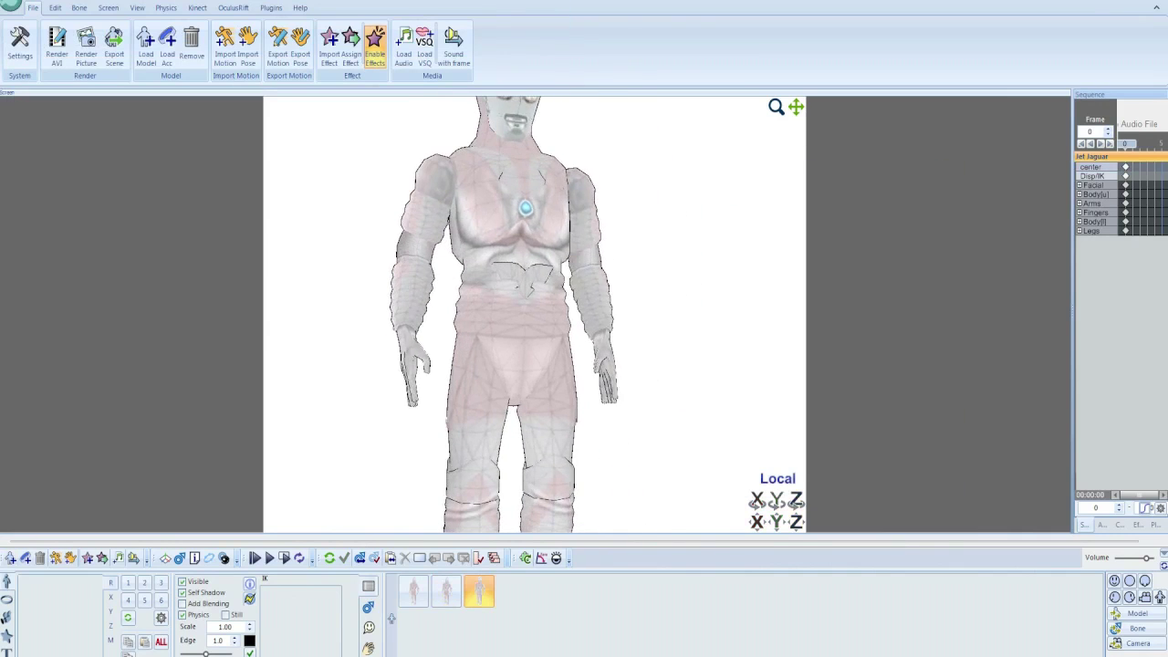
Burn a fold into the belly layer's thigh area at 10% exposure, and dodge its highlights with a 17 px brush at 5%.
key("alt+Tab")
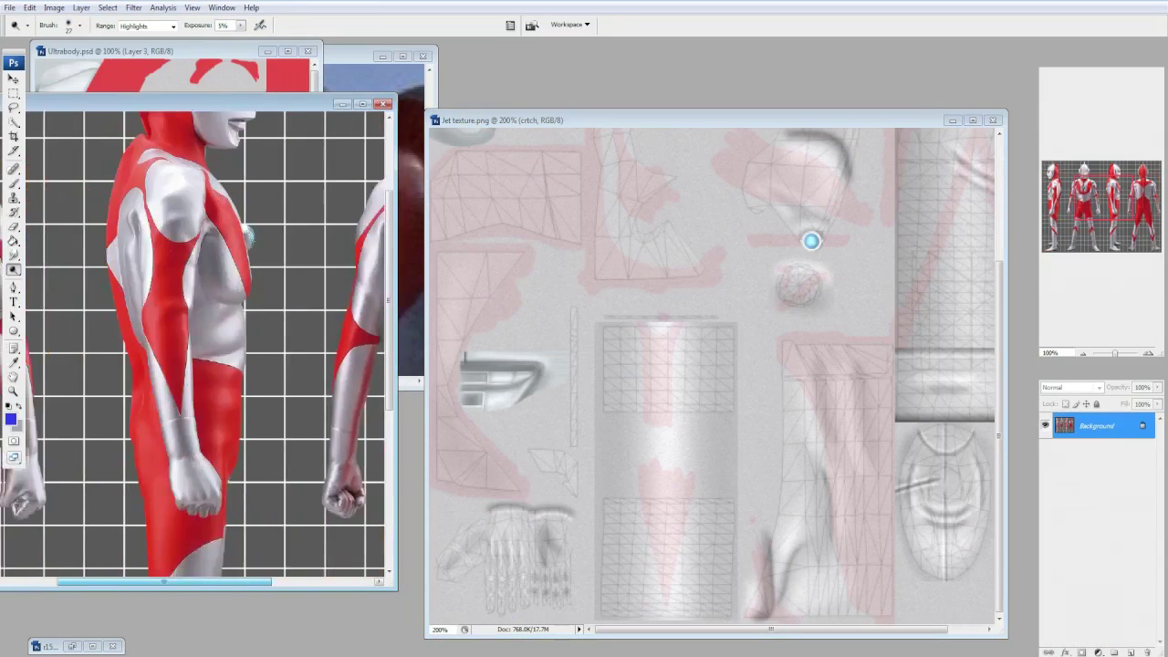
key("alt+Tab")
key("alt+Tab")
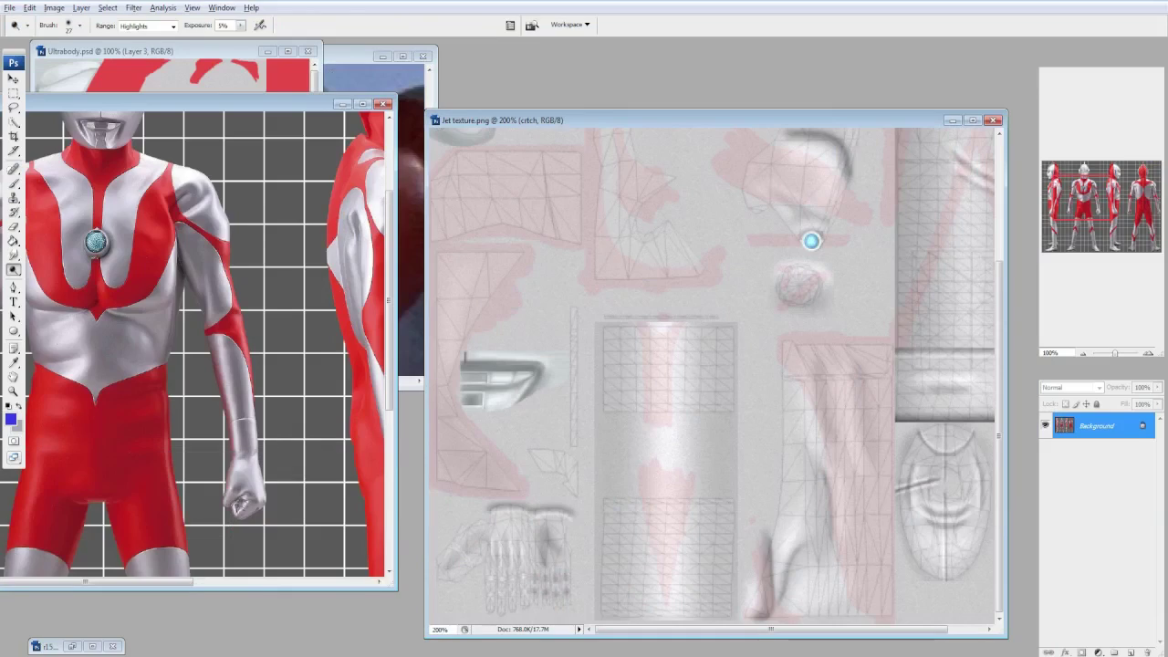
left_click(39, 269)
left_click(638, 119)
left_click(68, 24)
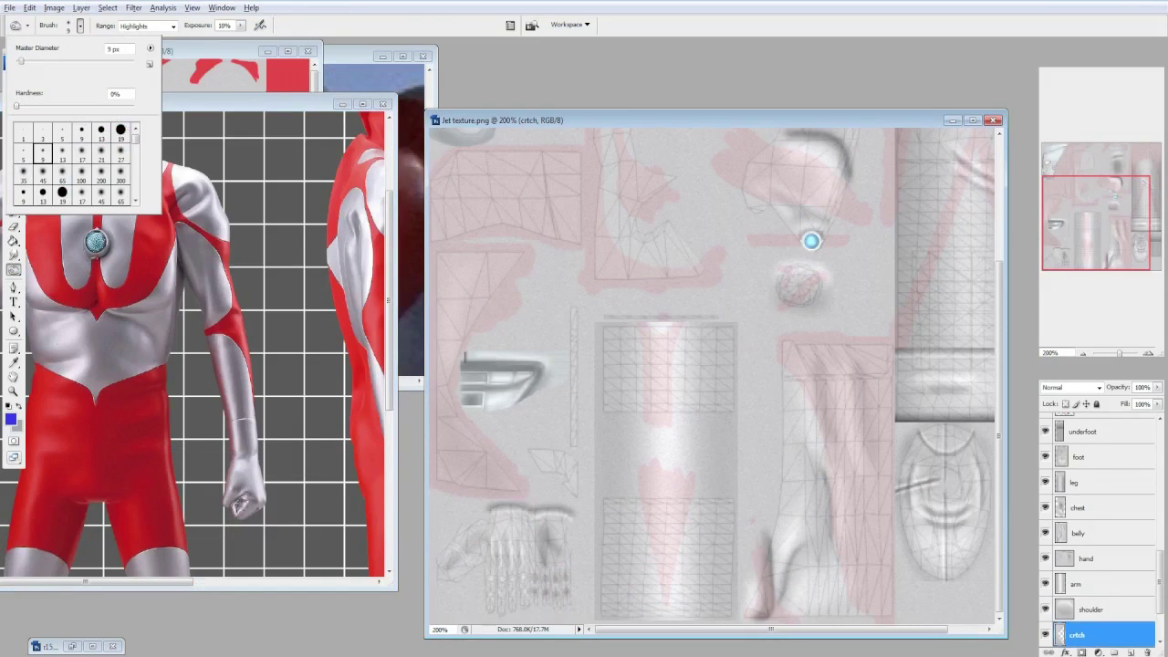
left_click(862, 486, "ctrl")
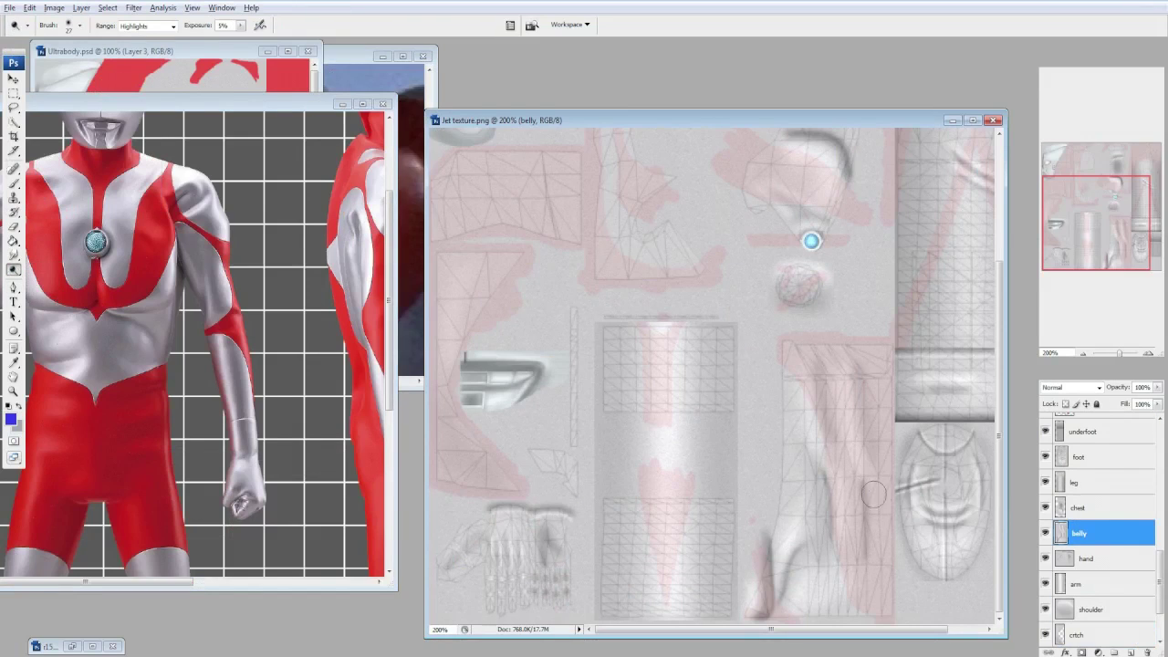
left_click(68, 25)
double_click(91, 153)
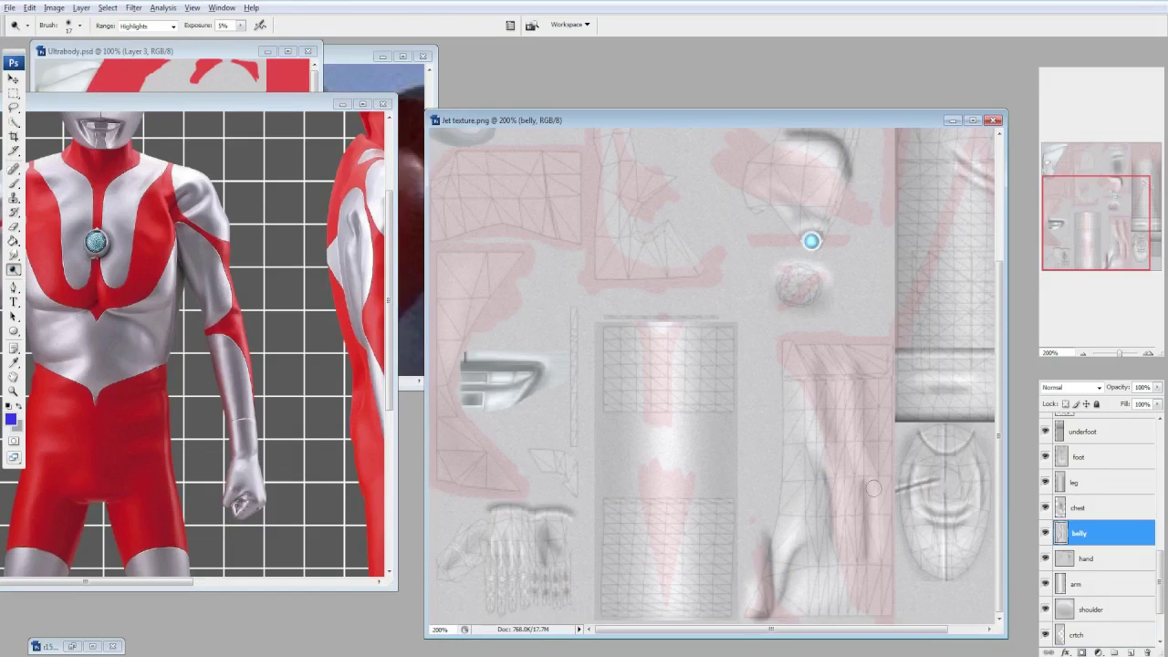
Save the texture and check the shading on the reloaded model in MikuMikuMoving.
key("alt+Tab")
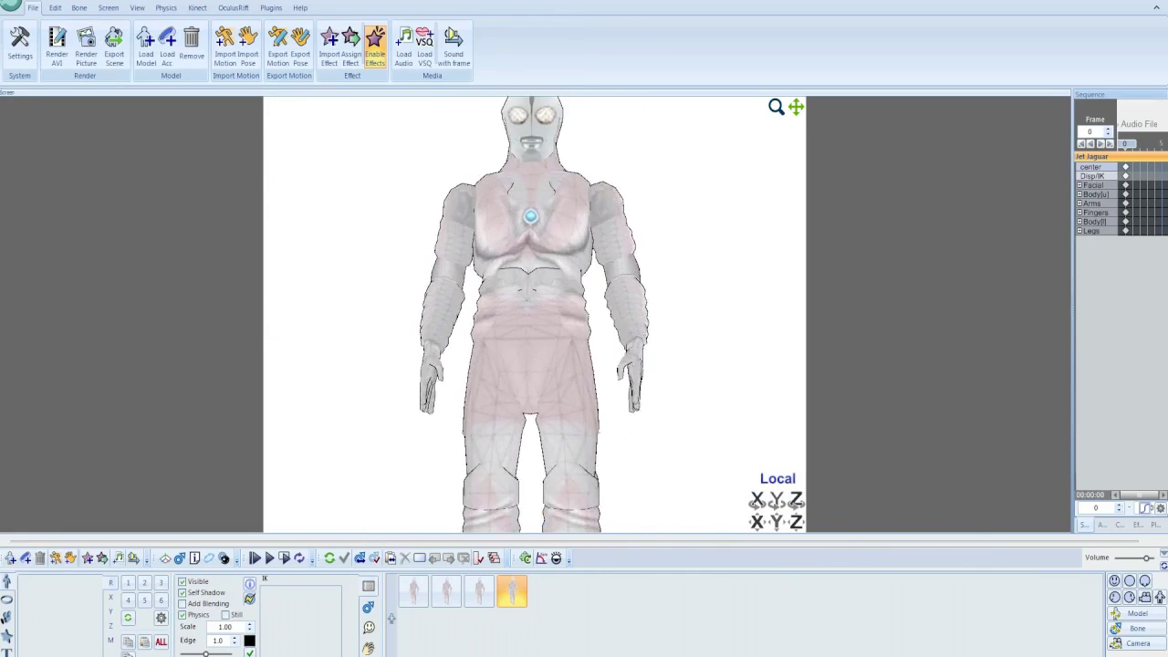
key("alt+Tab")
key("ctrl+s")
key("Return")
key("alt+Tab")
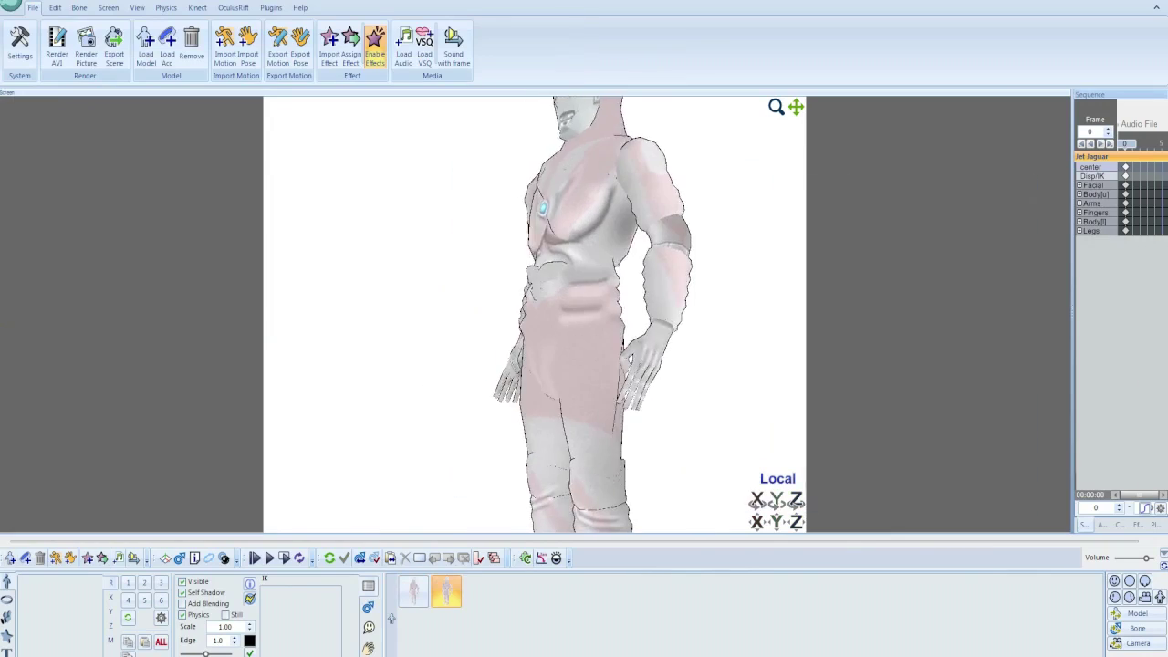
key("alt+Tab")
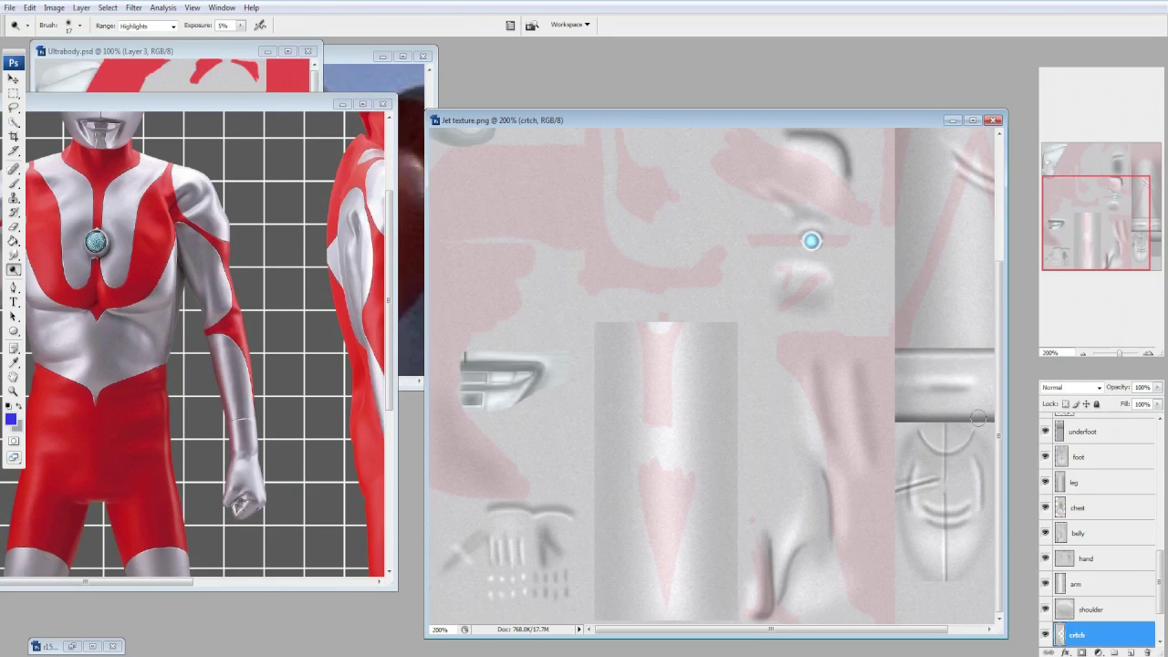
Shade more vertical folds on the belly layer, dodging with a 17 px brush at 5% exposure and burning at 10%.
left_click(1104, 532)
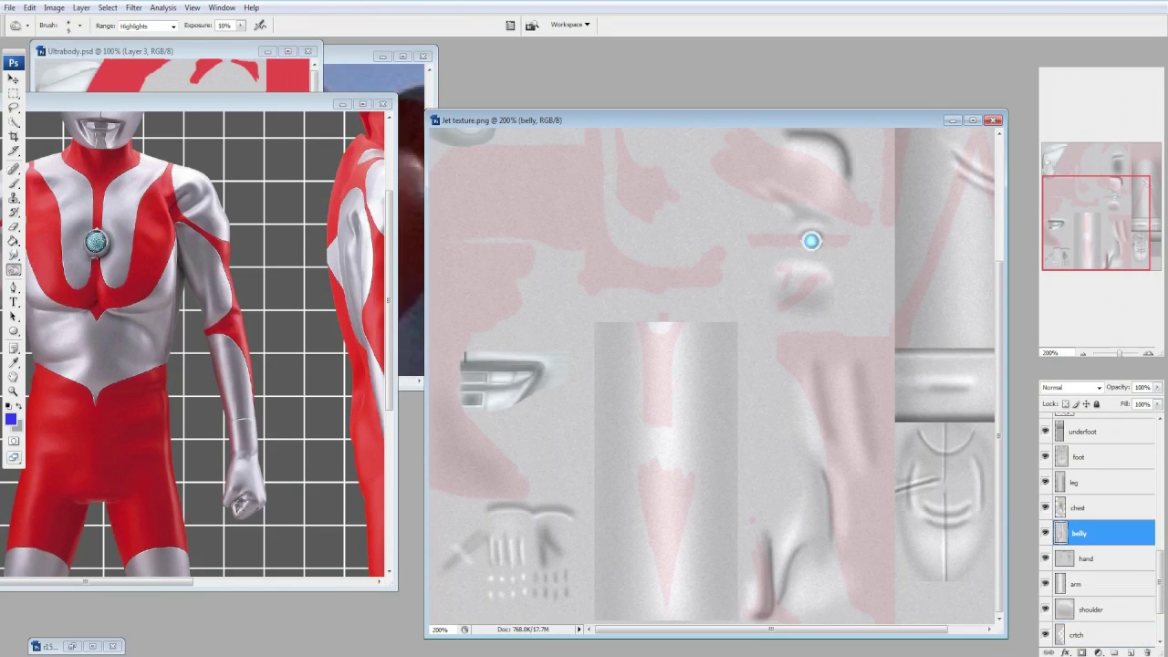
key("ctrl+z")
key("ctrl+z")
key("ctrl+alt+z")
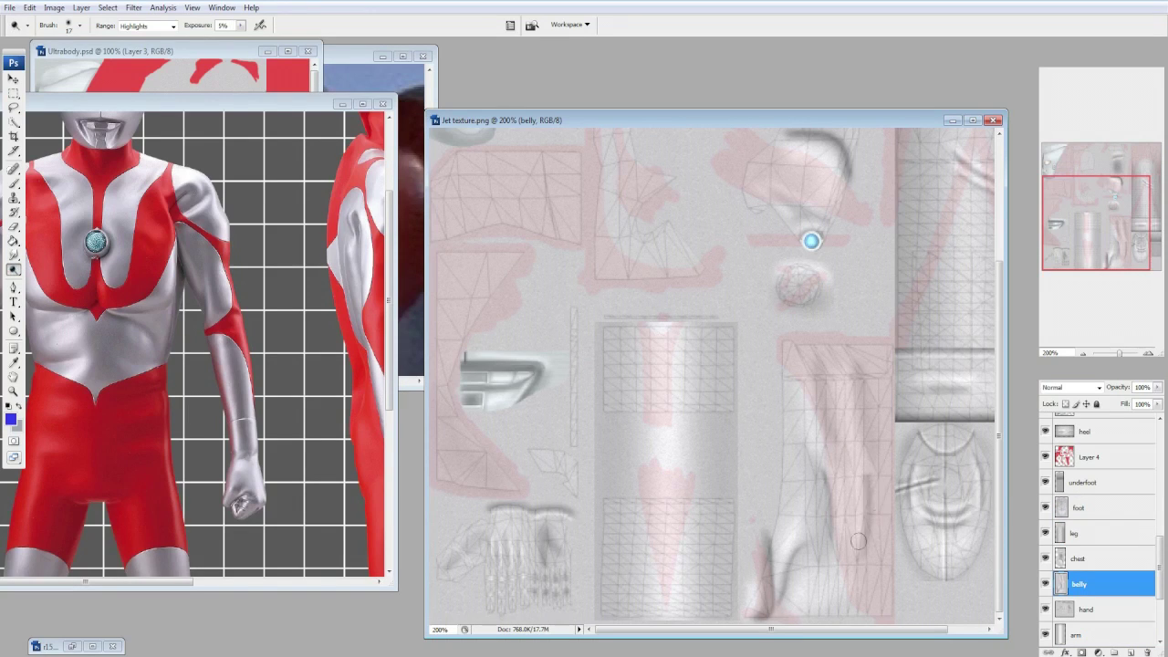
key("ctrl+shift+e")
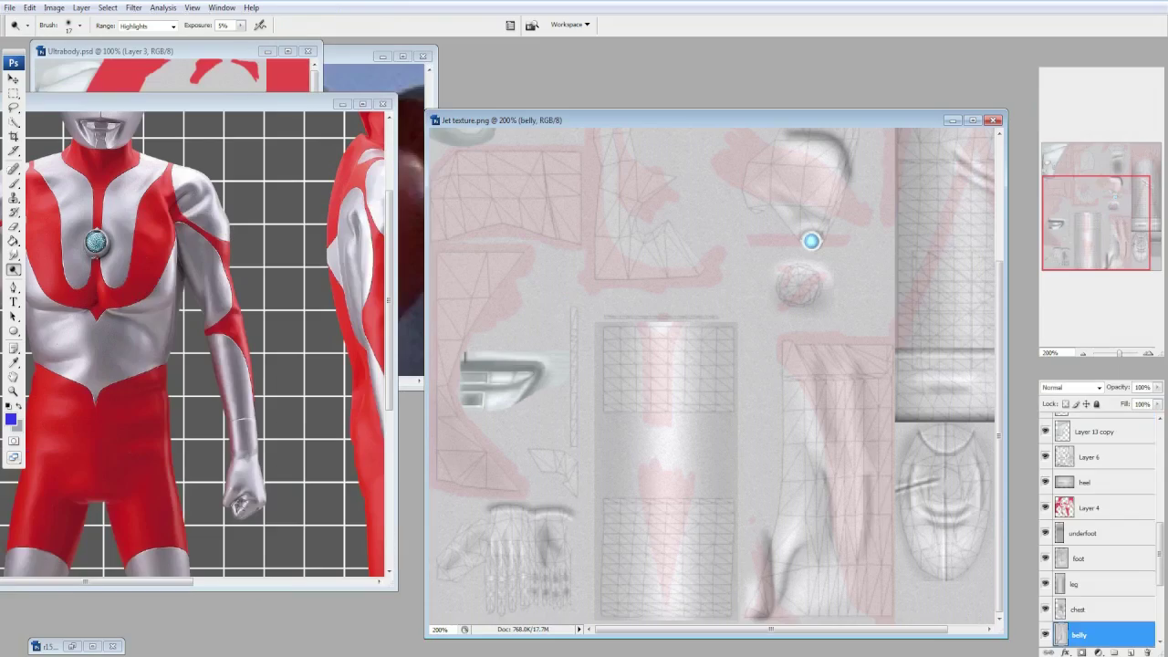
key("alt+Tab")
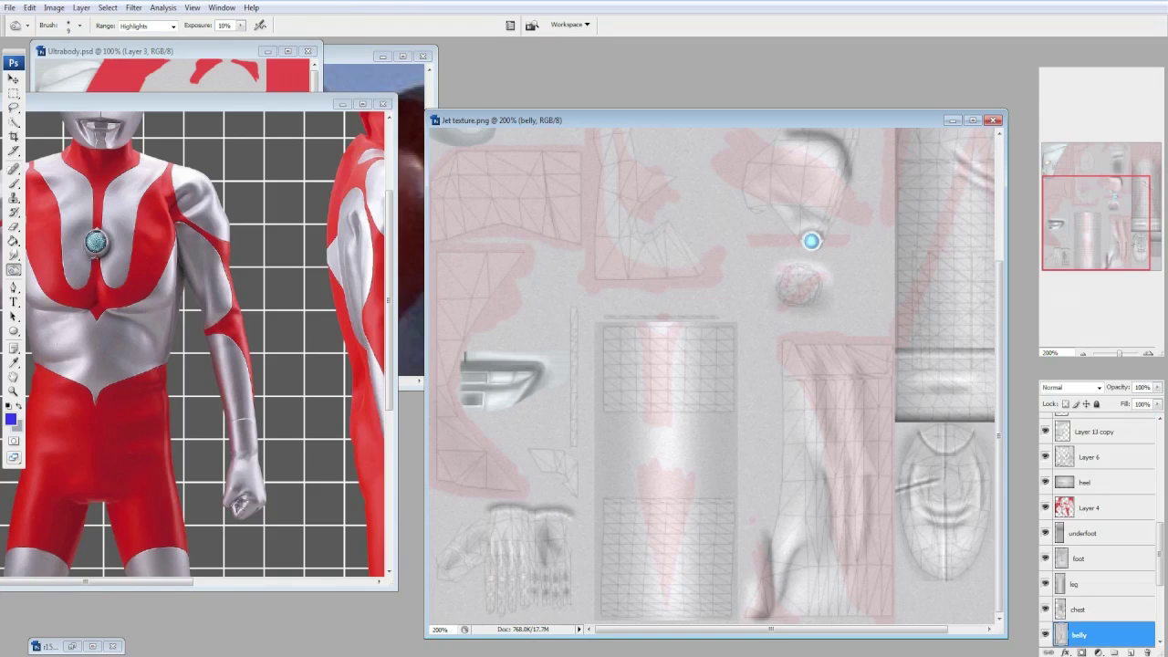
Examine the belly folds around the waist and hips on the model in MikuMikuMoving, comparing them with the texture map.
key("alt+Tab")
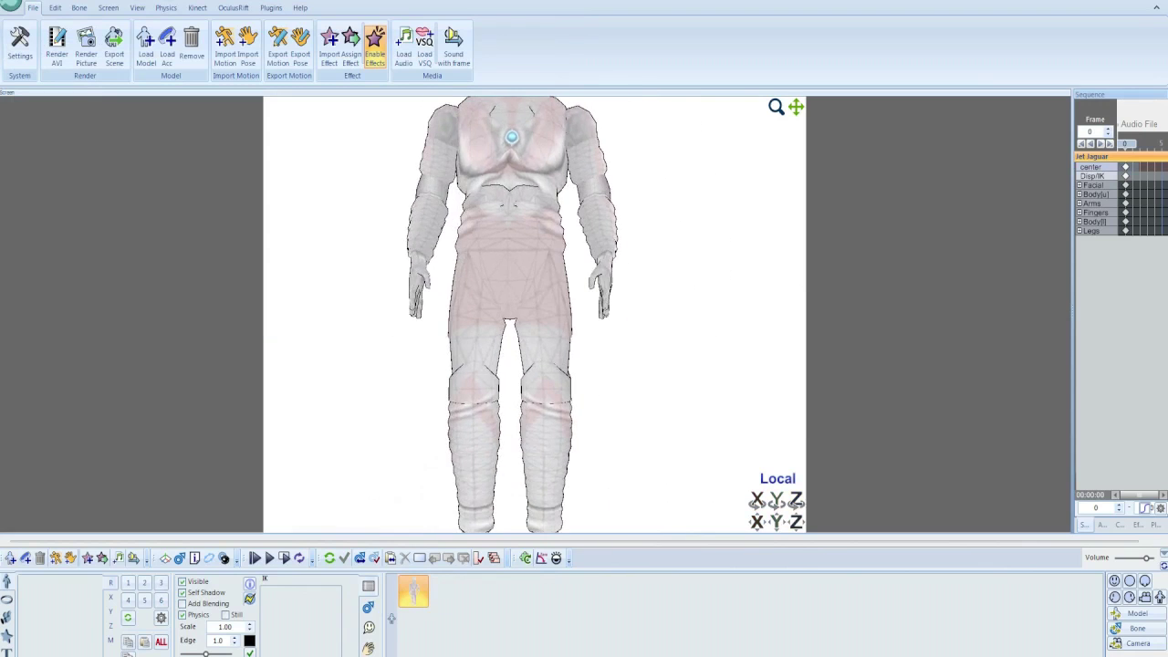
key("alt+Tab")
scroll(771, 352, "up", 3)
scroll(772, 353, "down", 3)
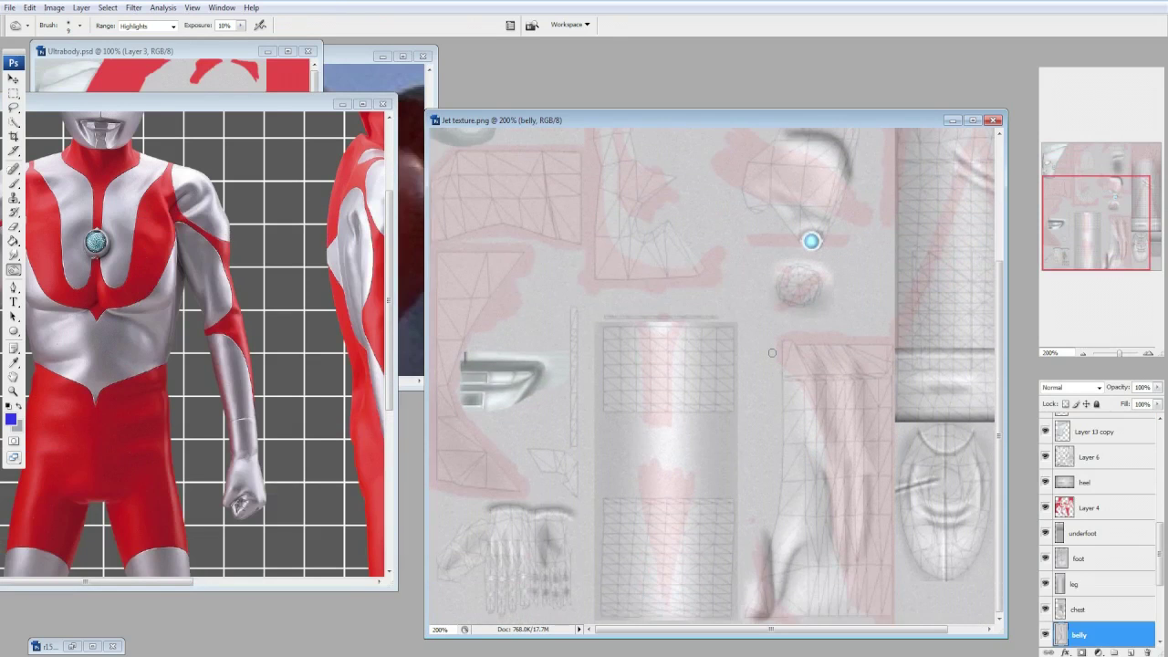
scroll(771, 357, "up", 4)
scroll(770, 361, "down", 2)
key("alt+Tab")
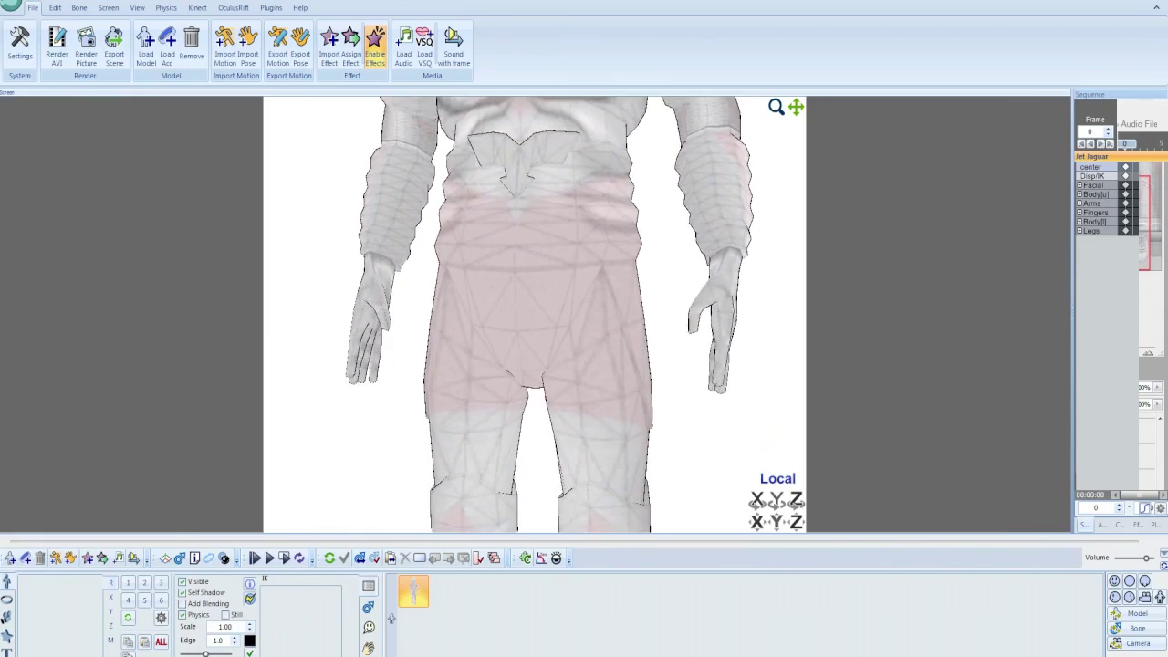
key("alt+Tab")
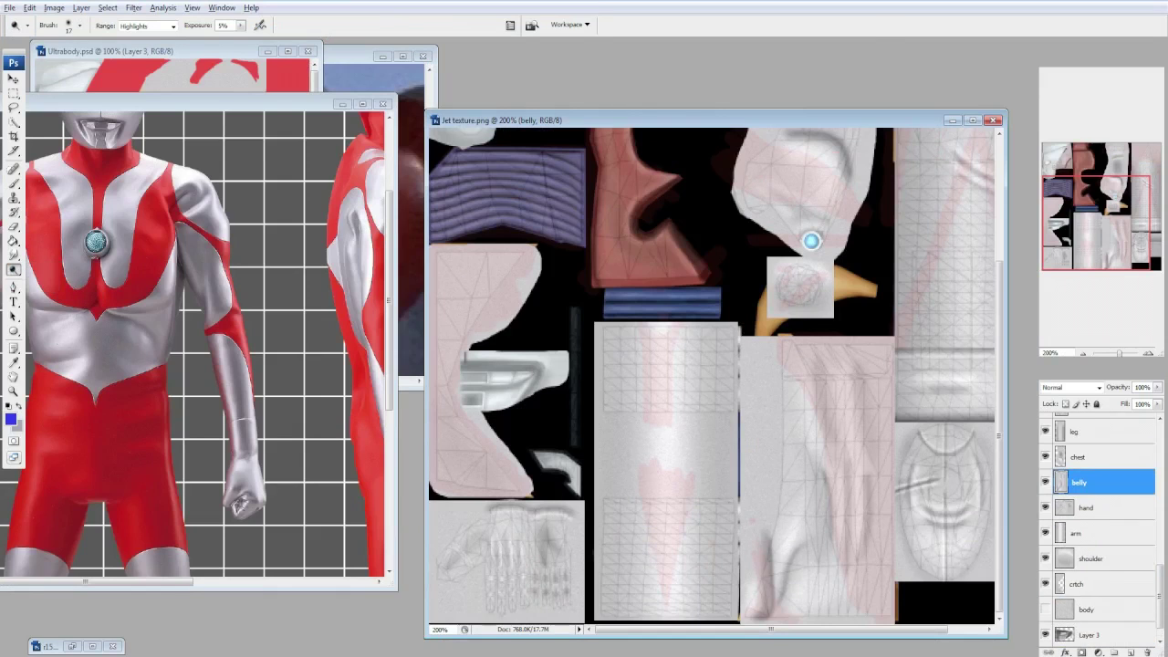
Show the body layer again and dodge the crtch layer with a 27 px brush at 5% exposure.
left_click_drag(1044, 558, 1045, 584)
left_click(1077, 558)
left_click(79, 25)
double_click(81, 153)
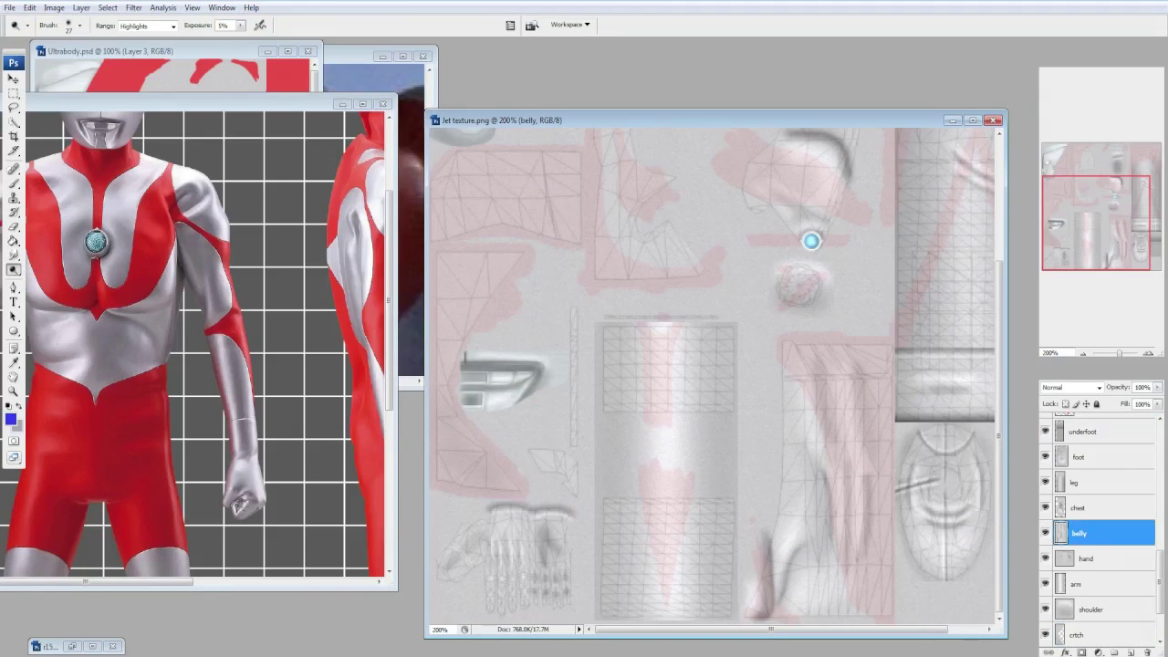
key("alt+shift+[")
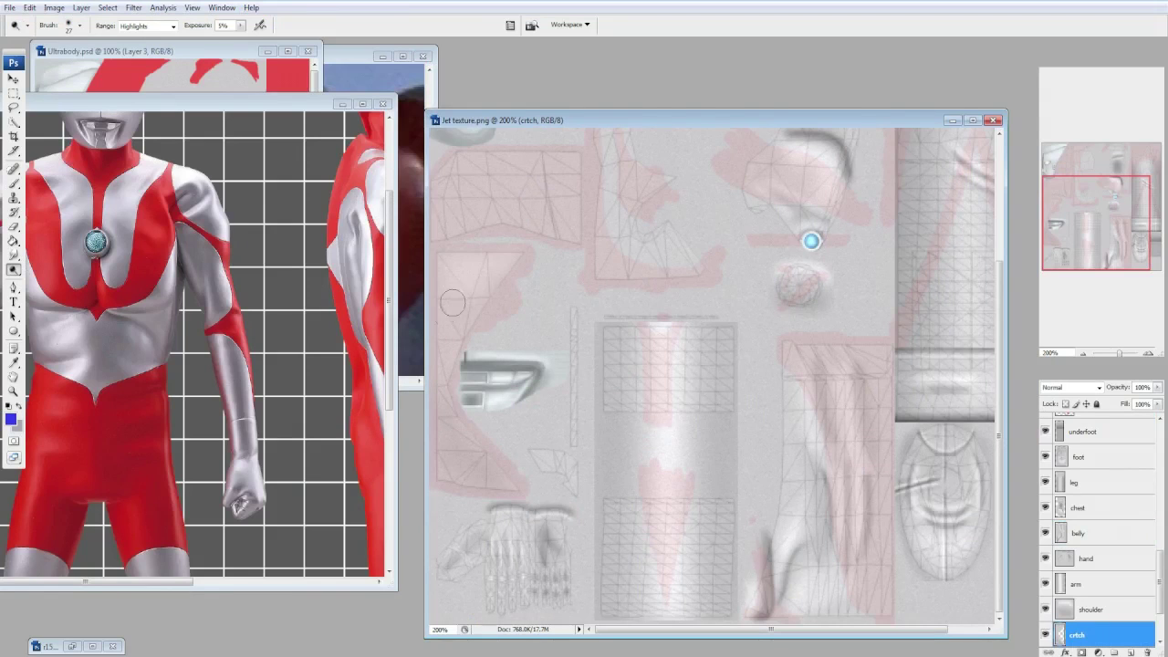
right_click(1086, 546)
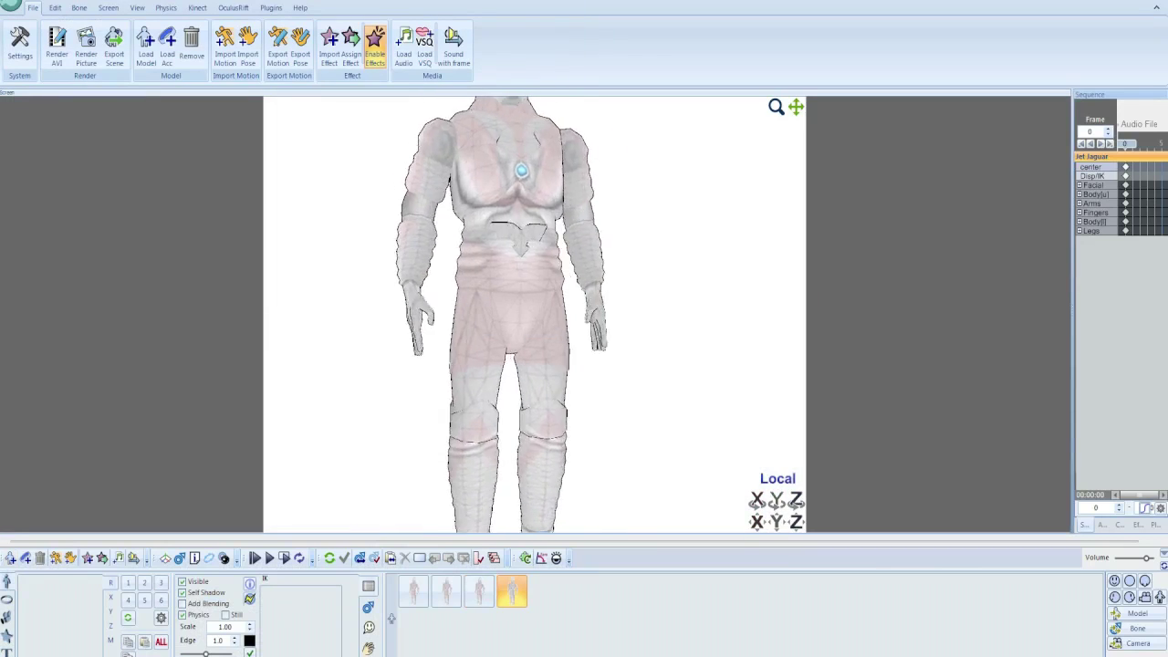
Check the crotch shading in MikuMikuMoving and remove outdated Jet Jaguar model copies from the scene.
right_click(412, 591)
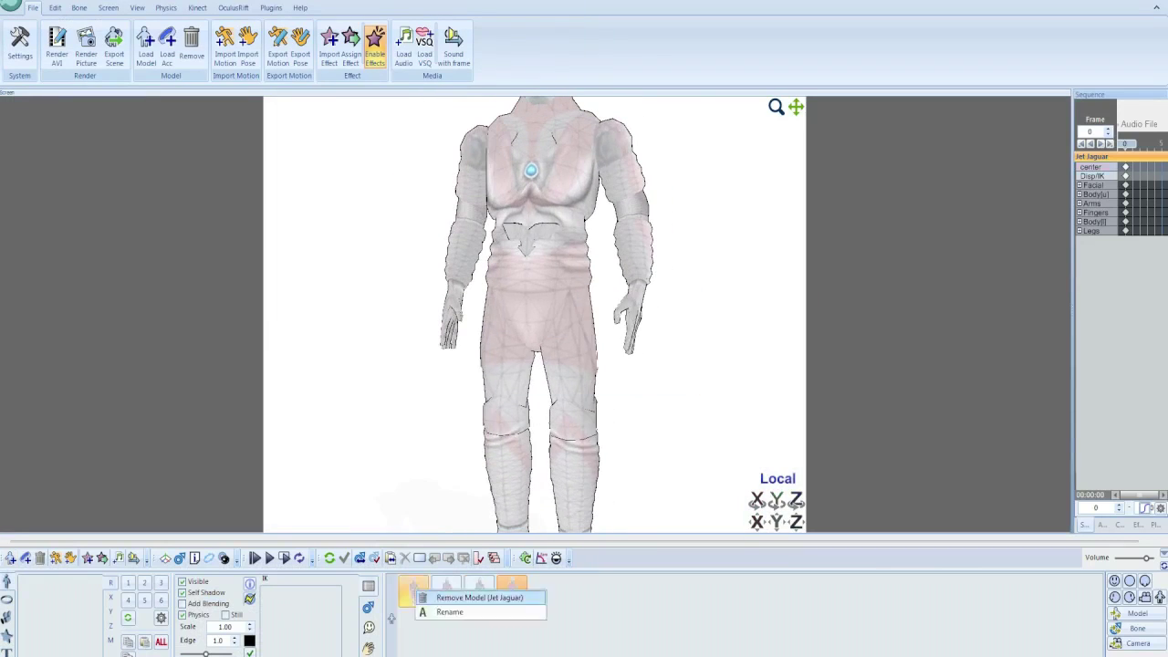
key("Escape")
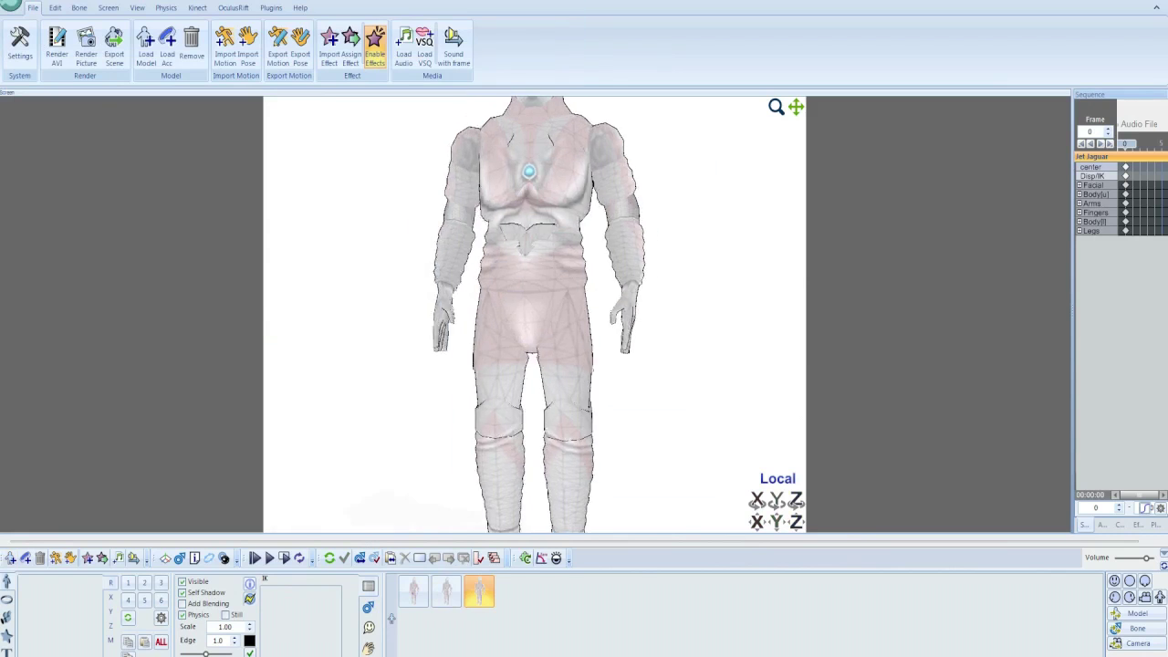
right_click(413, 588)
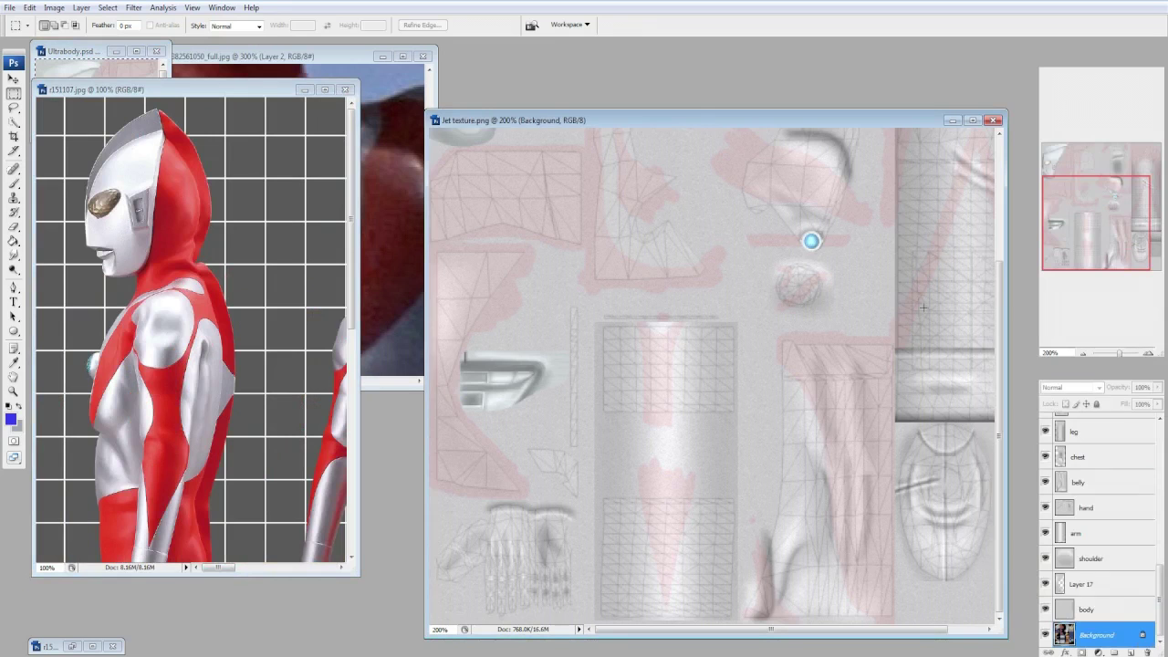
Copy the upper middle region of PRESHADE_body.psd, close that file without saving, and paste the region into Jet texture.png.
key("ctrl+plus")
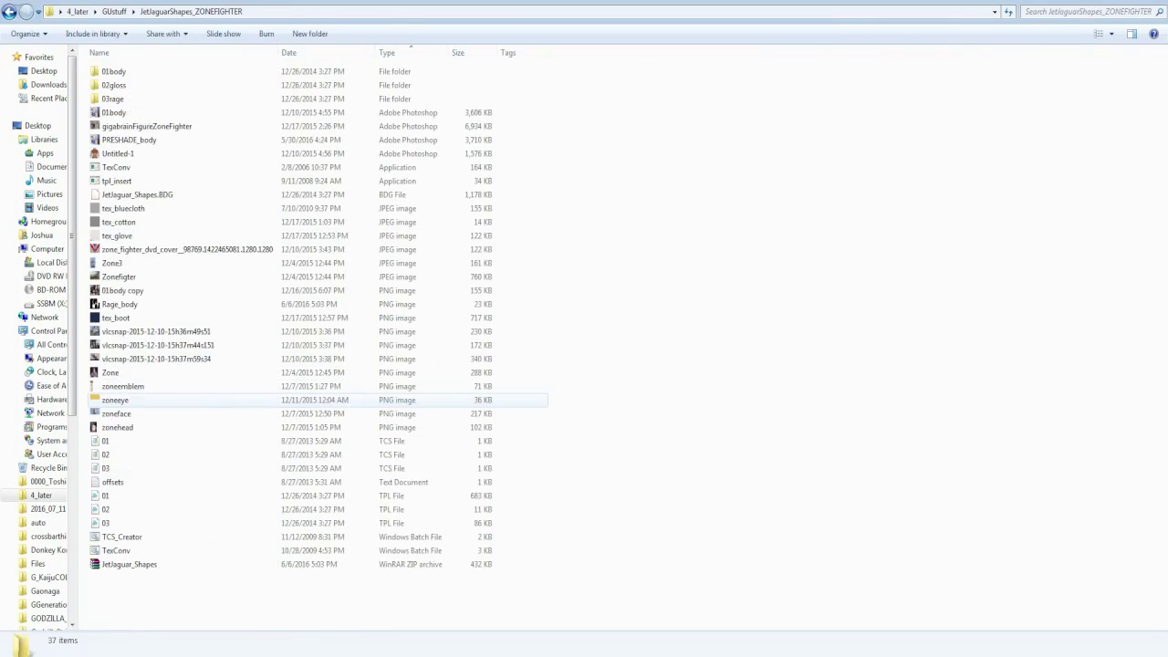
double_click(128, 140)
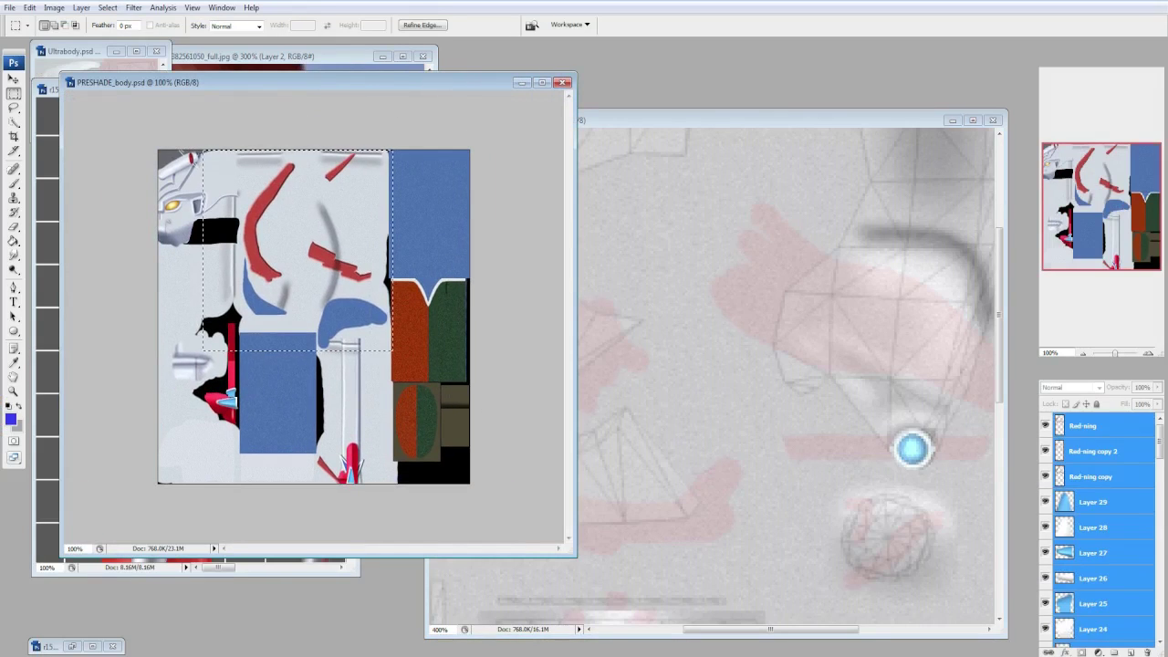
key("ctrl+w")
key("n")
key("ctrl+v")
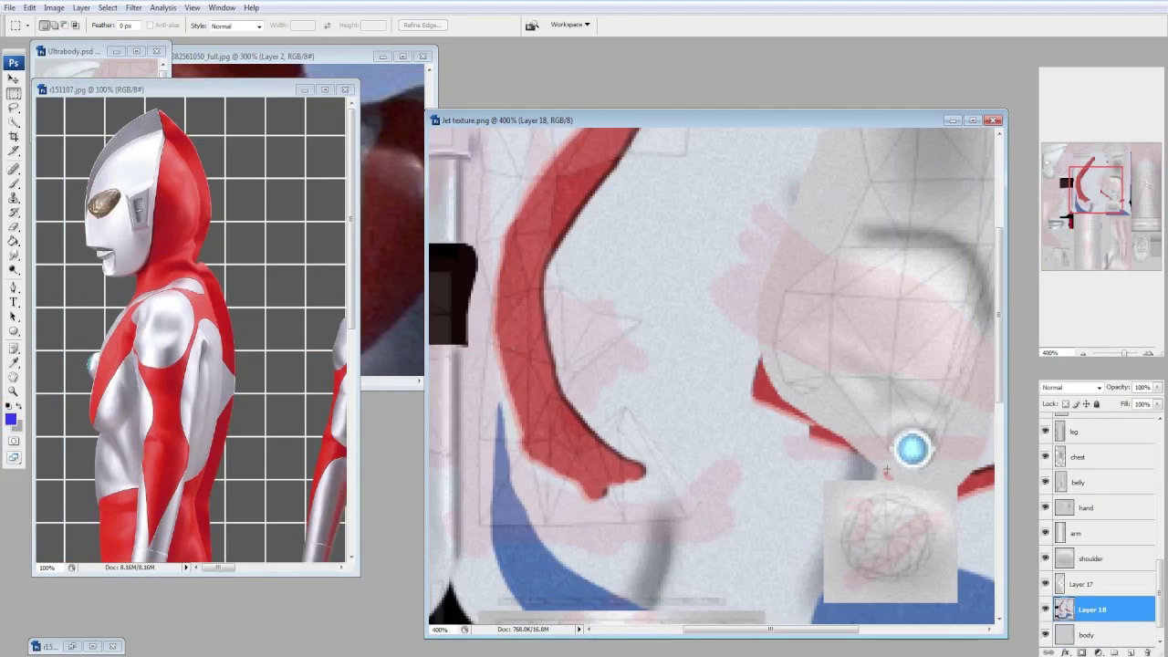
Delete everything on Layer 18 except three rectangular patches, two near the texture's upper edge and one above the belly area.
key("ctrl+alt+0")
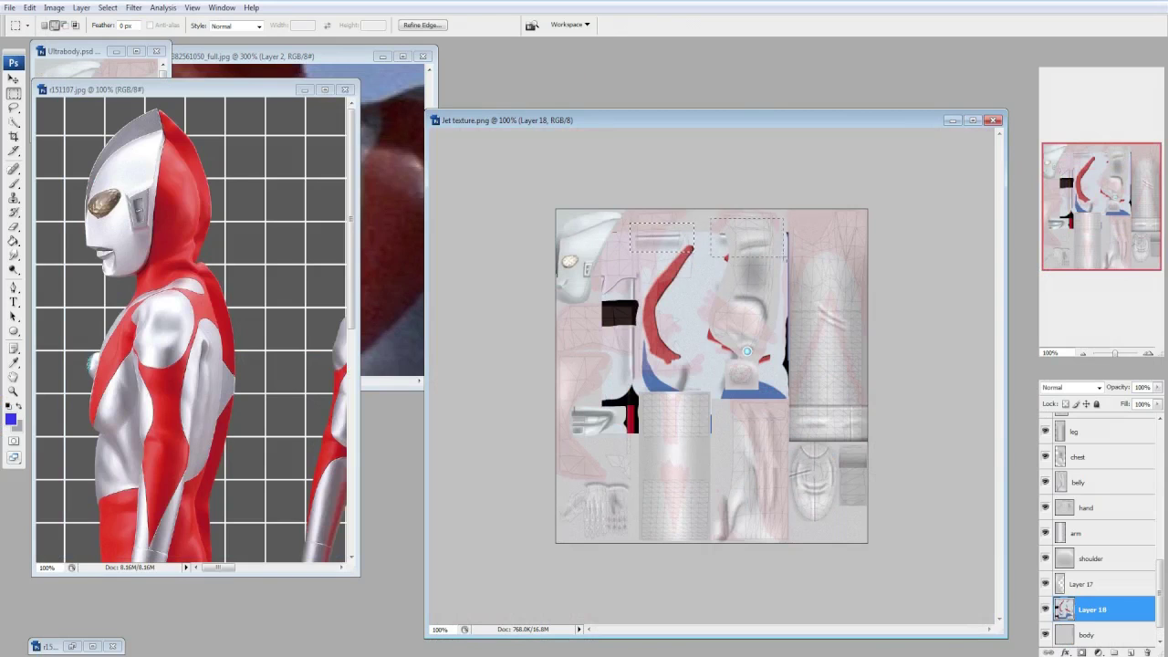
scroll(1099, 529, "up", 1)
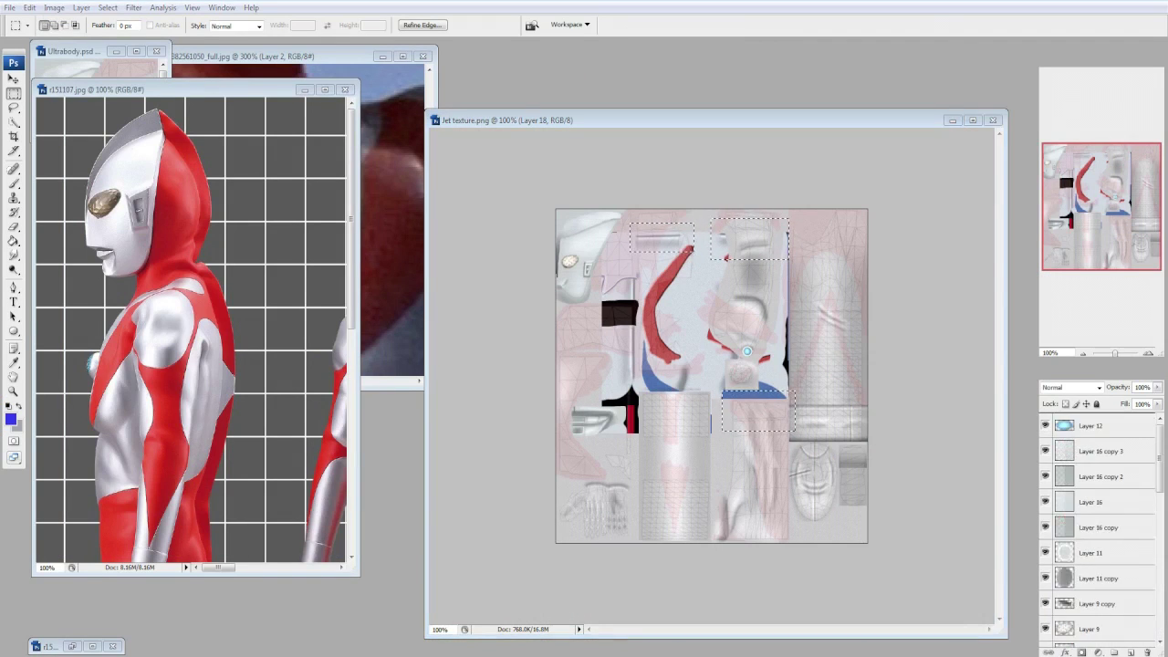
key("ctrl+z")
key("ctrl+shift+i")
key("Delete")
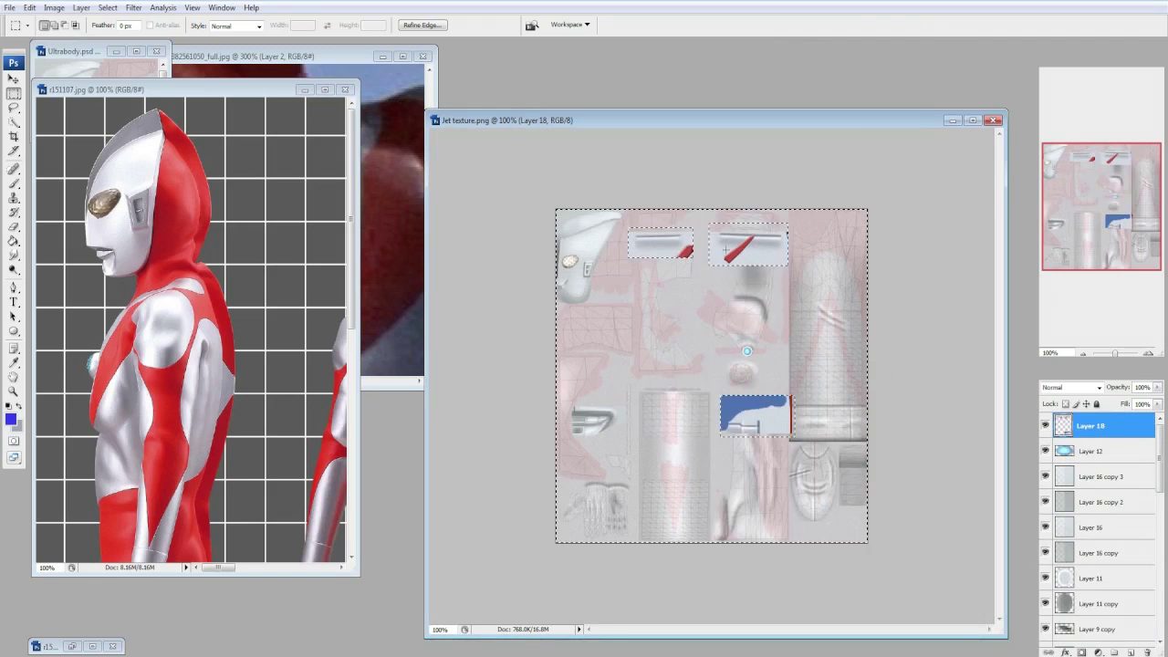
Load the Jet Jaguar model in MikuMikuMoving and examine how the pasted patches map onto its back.
scroll(746, 350, "up", 3)
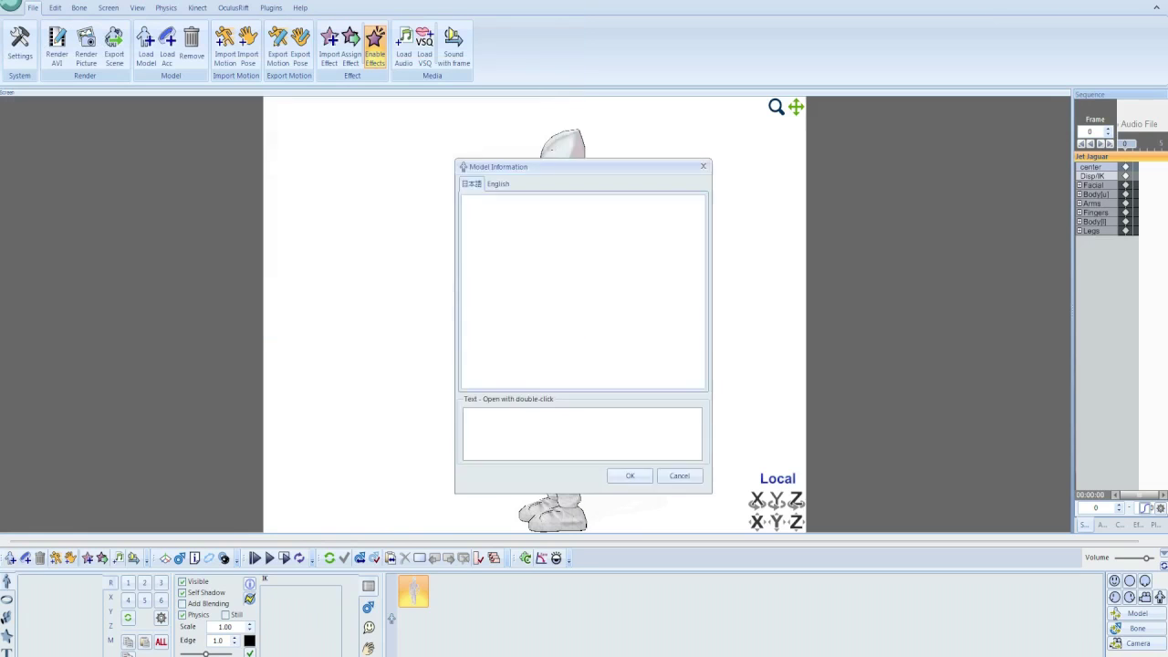
key("Return")
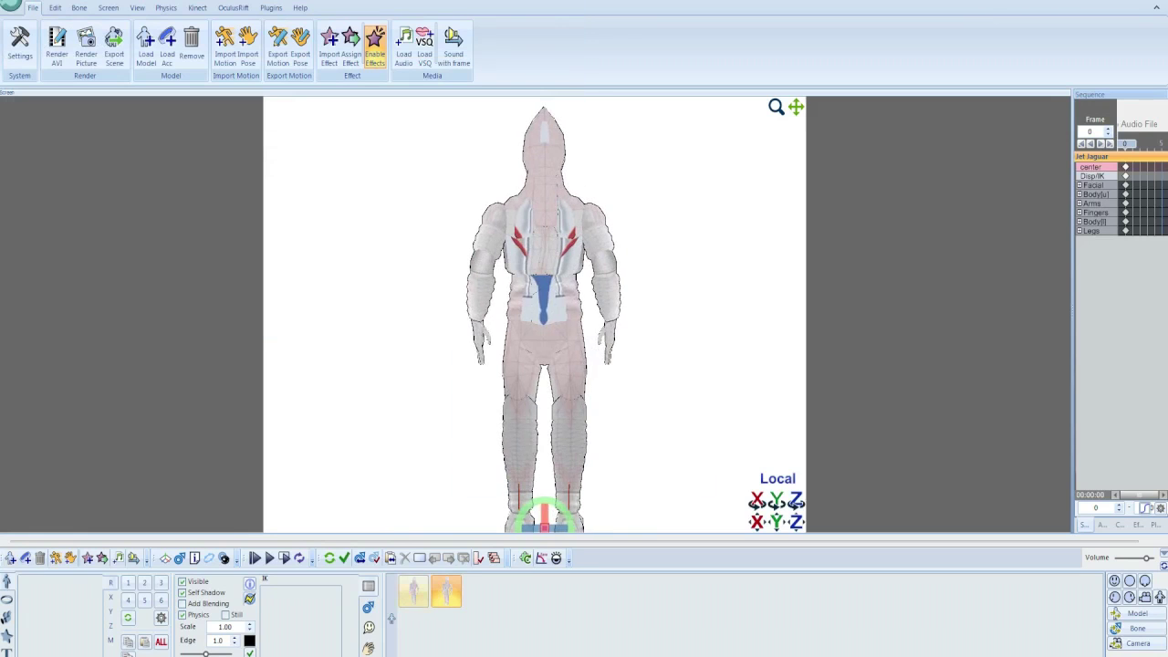
key("alt+Tab")
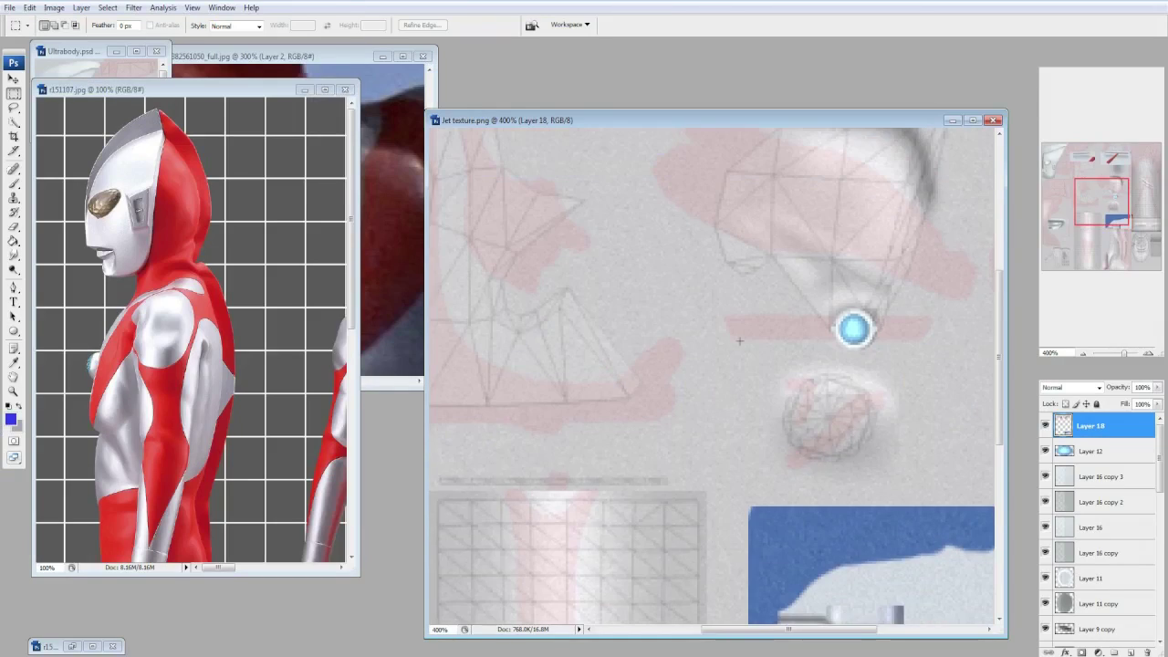
Shift the Layer 18 patches upward, flatten the texture temporarily, and load Jet Jaguar.pmd in MikuMikuMoving to check their placement.
scroll(747, 350, "down", 3)
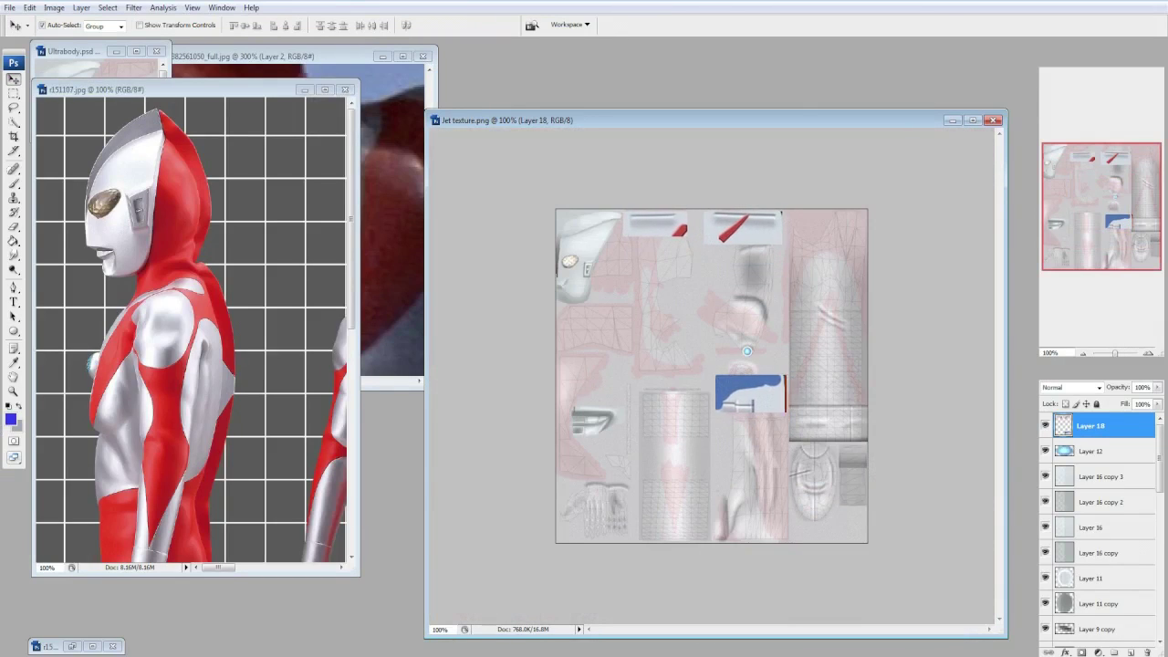
key("ctrl+shift+e")
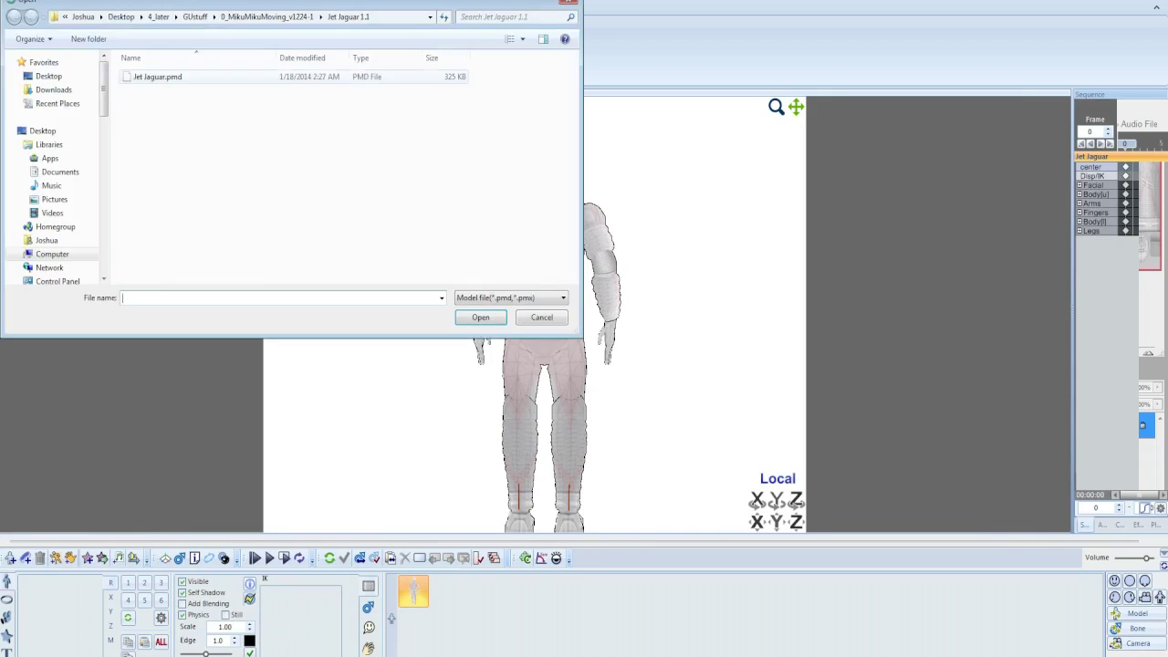
key("Return")
scroll(534, 311, "up", 3)
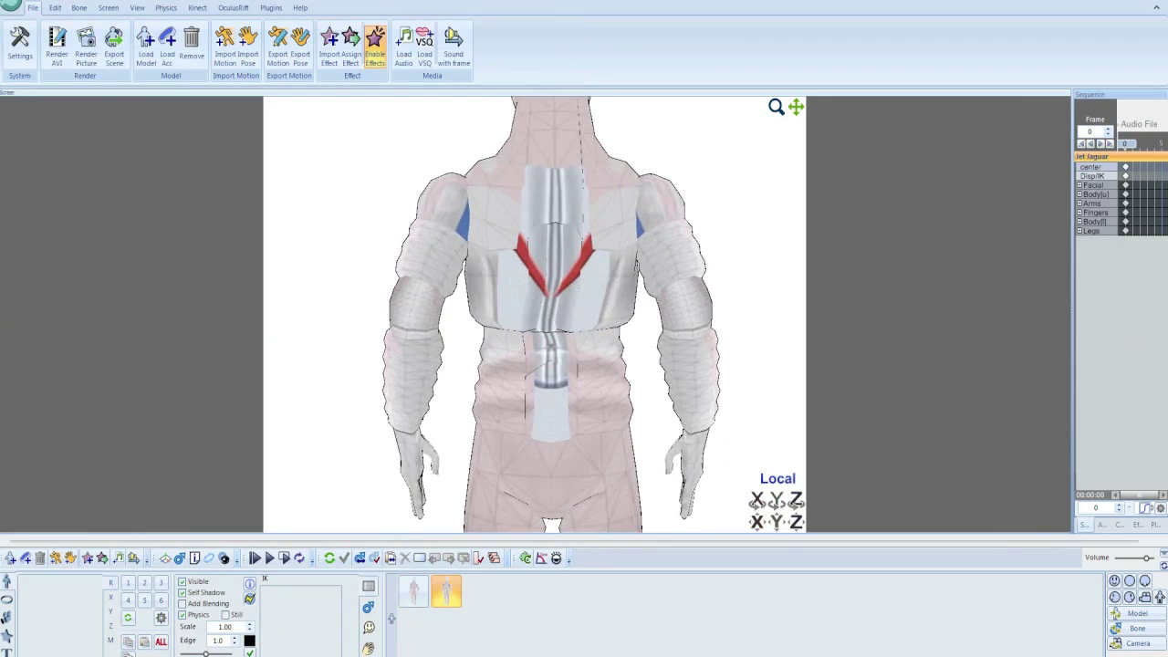
scroll(534, 310, "up", 3)
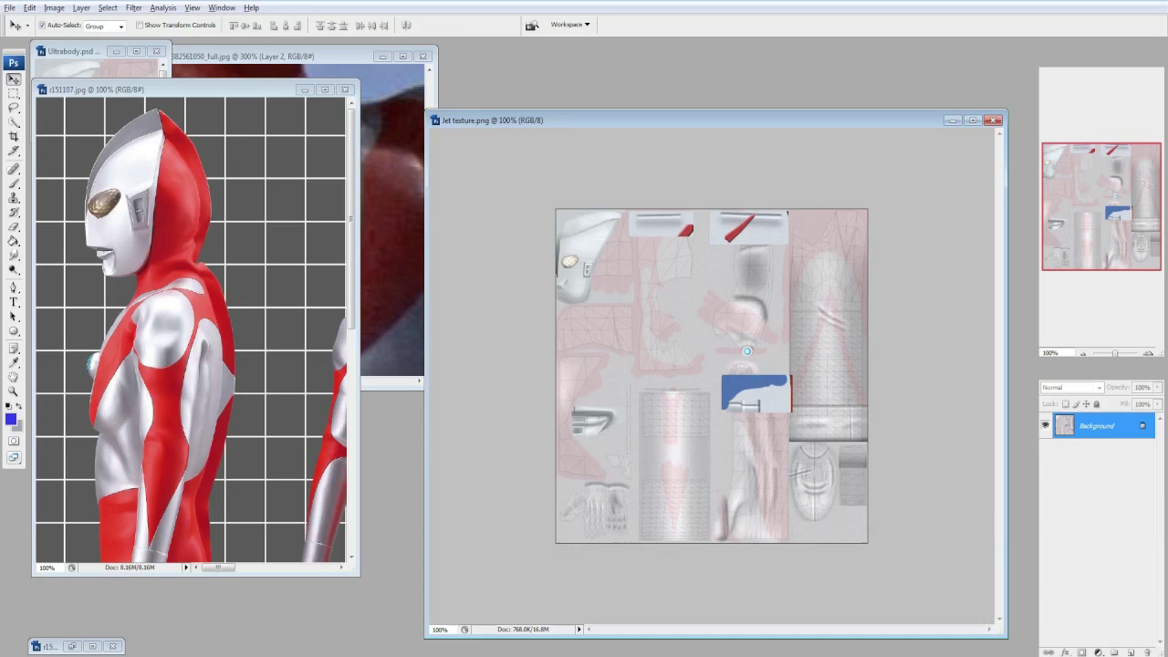
Undo the flattening and the pasted patches in Jet texture.png, and bring up the figure's back view in r151107.jpg.
key("ctrl+z")
key("ctrl+alt+z")
key("ctrl+Tab")
scroll(191, 329, "right", 10)
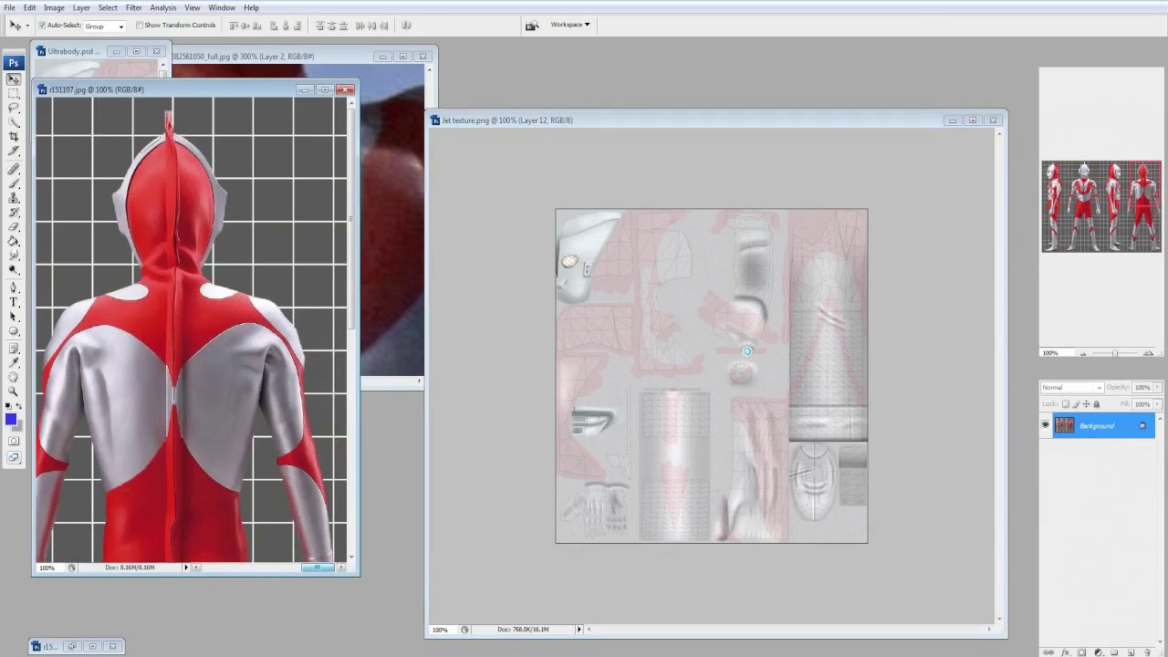
Duplicate the body layer of Jet texture.png and add a new empty layer above the duplicate.
left_click(832, 366)
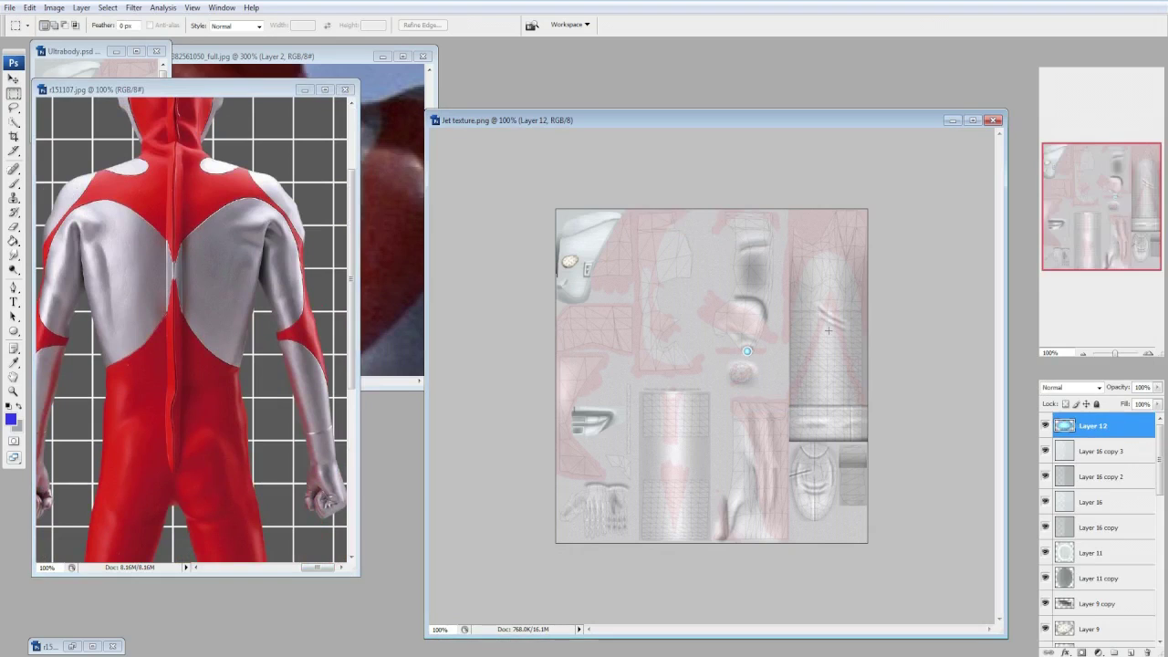
key("ctrl+plus")
key("ctrl+plus")
key("ctrl+plus")
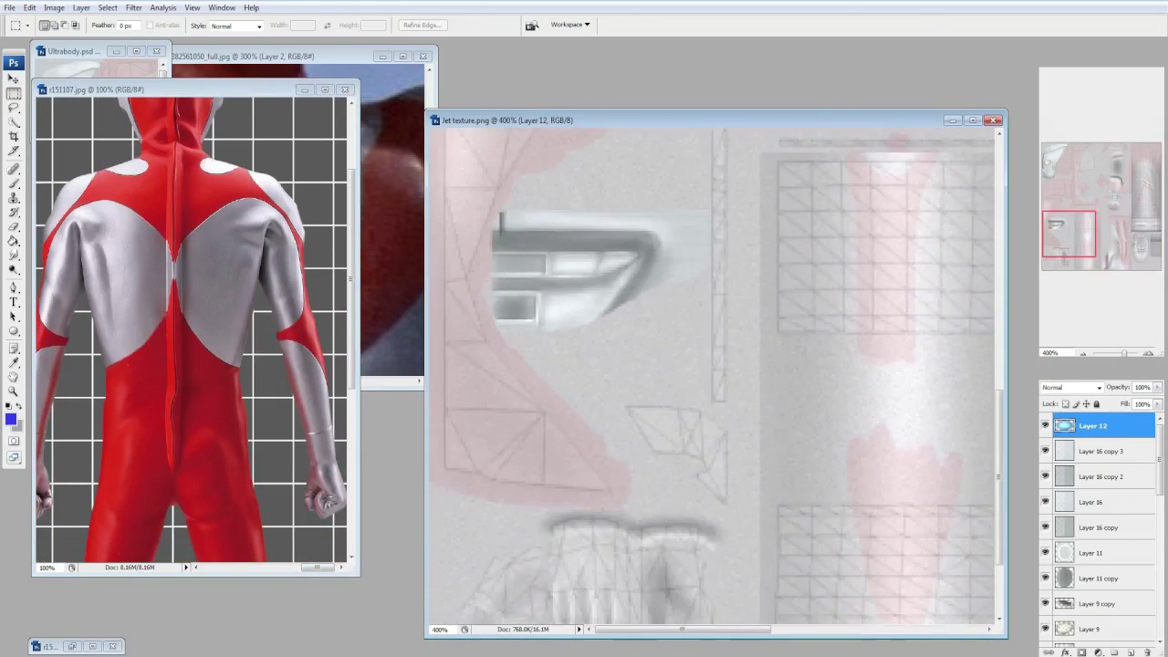
key("Home")
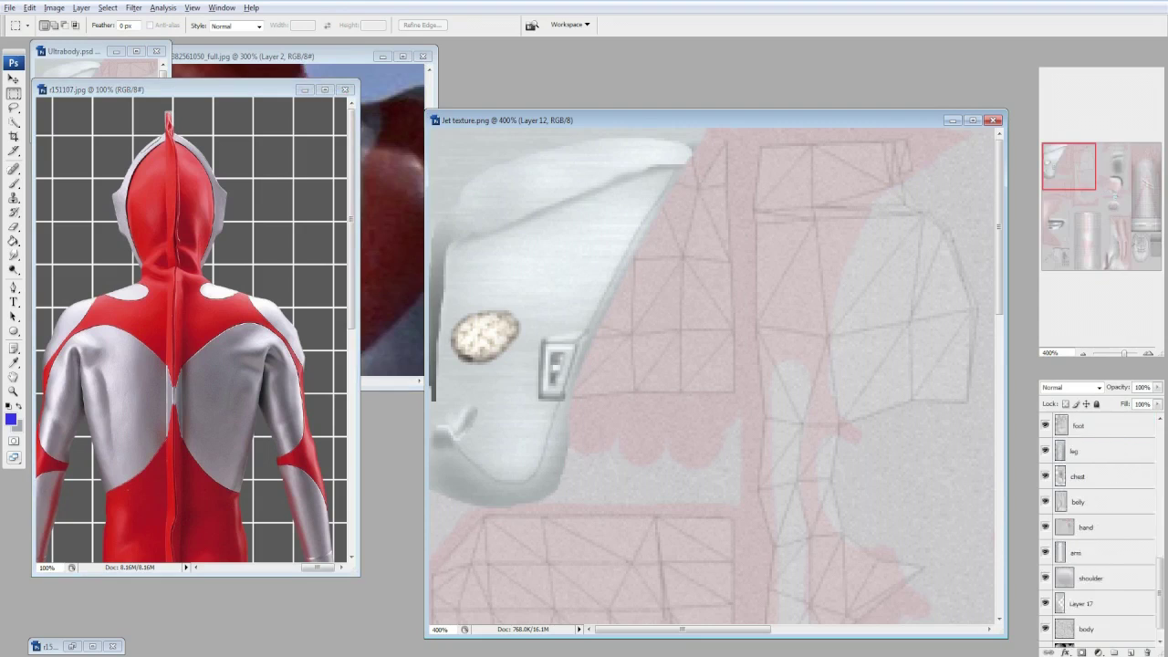
left_click(1085, 628)
right_click(1085, 629)
left_click(1049, 338)
key("Return")
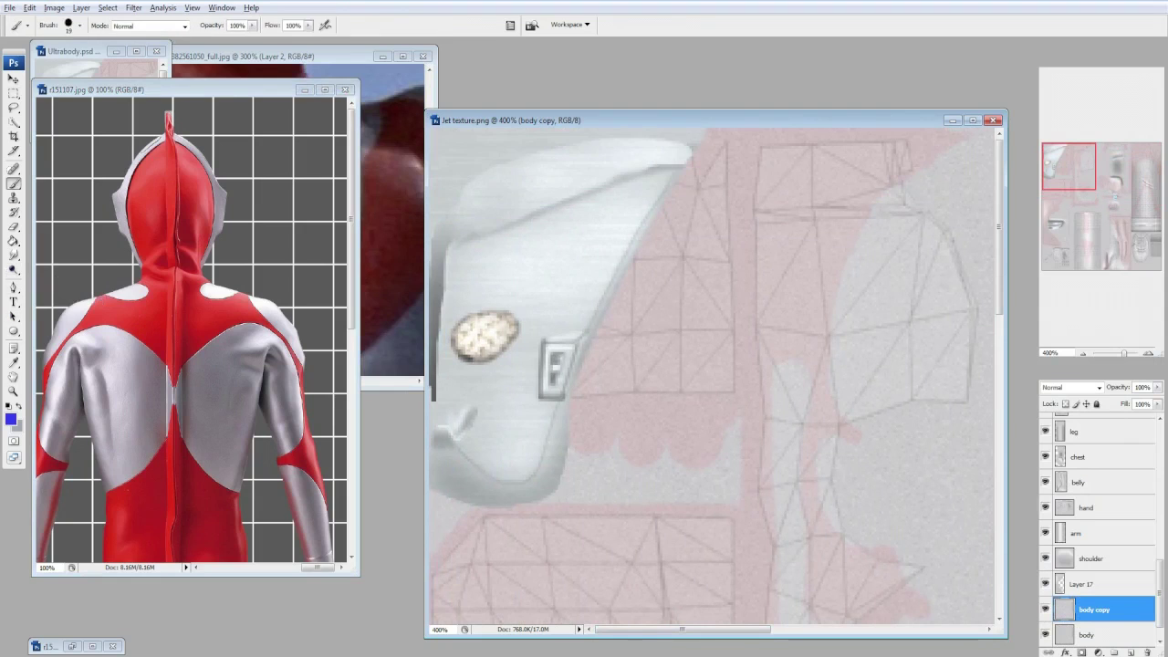
key("ctrl+shift+alt+n")
With a hard 9 px blue brush, paint a vertical seam stripe beside the head area and a horizontal one above the back area.
left_click(79, 25)
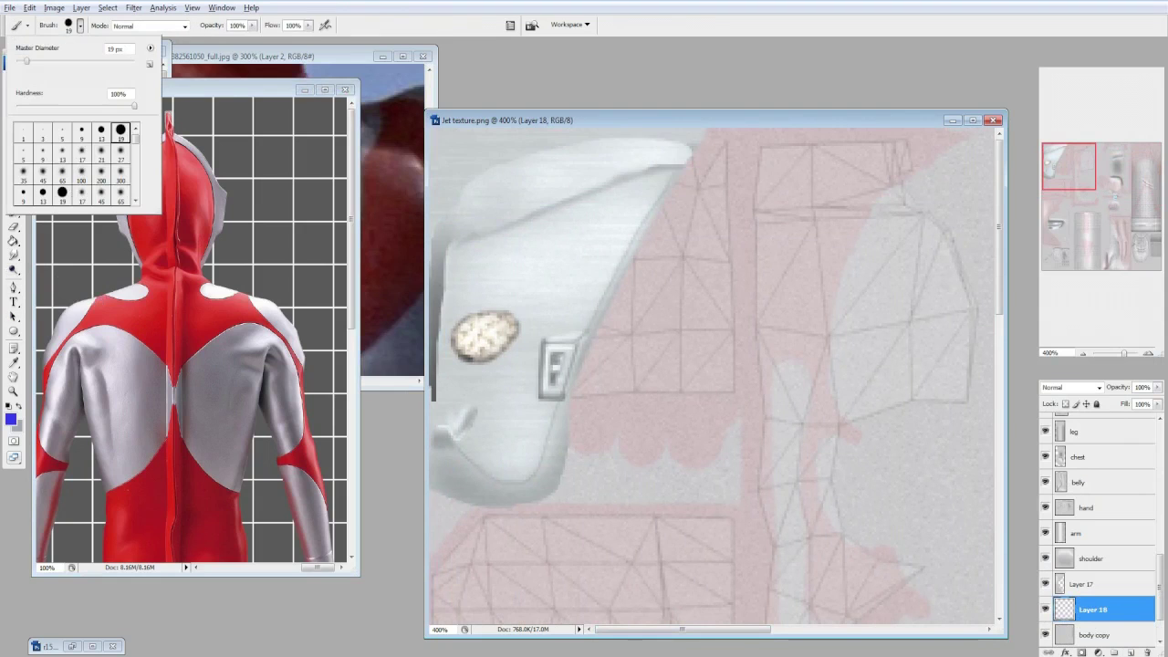
left_click_drag(685, 177, 716, 187)
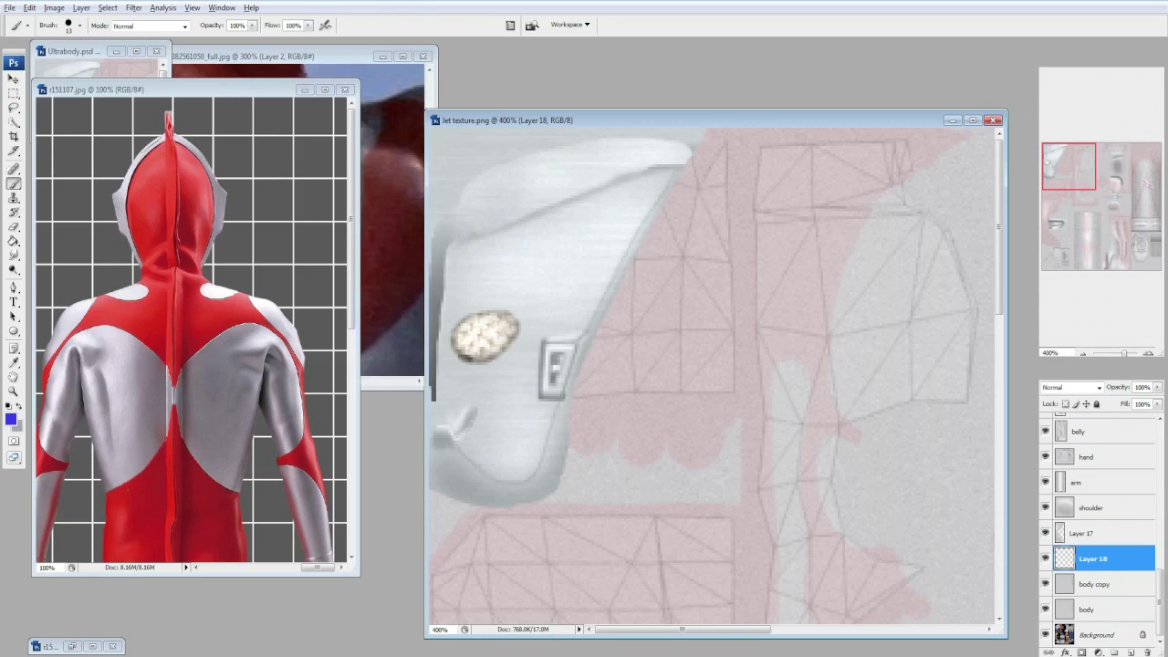
left_click(73, 26)
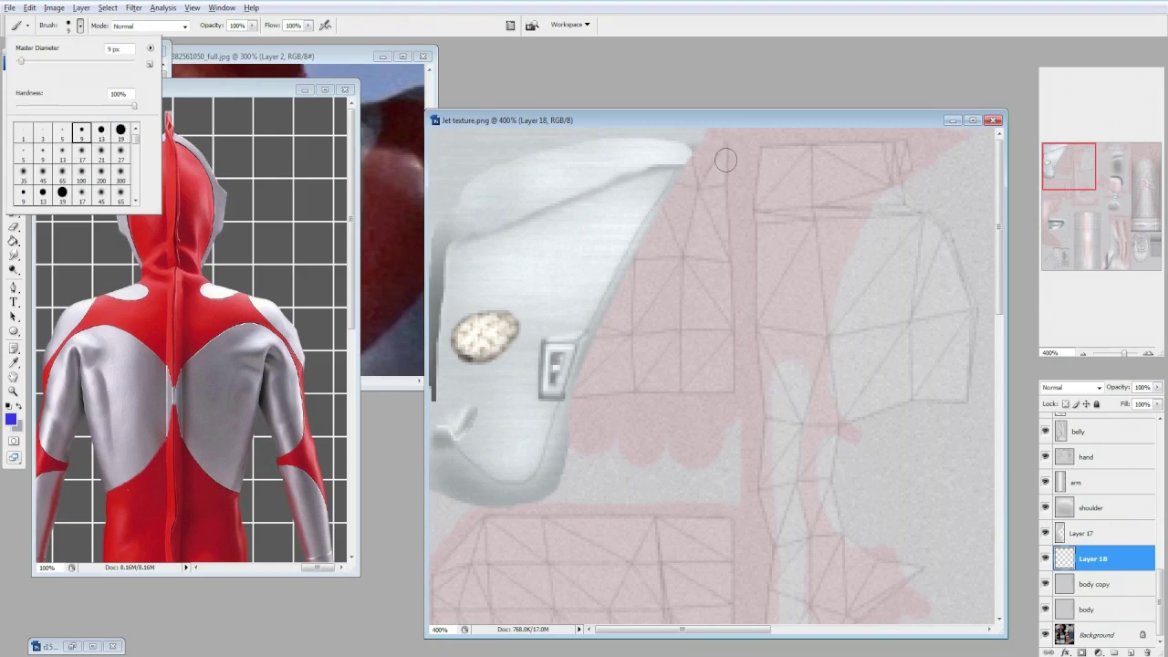
left_click_drag(725, 161, 726, 257)
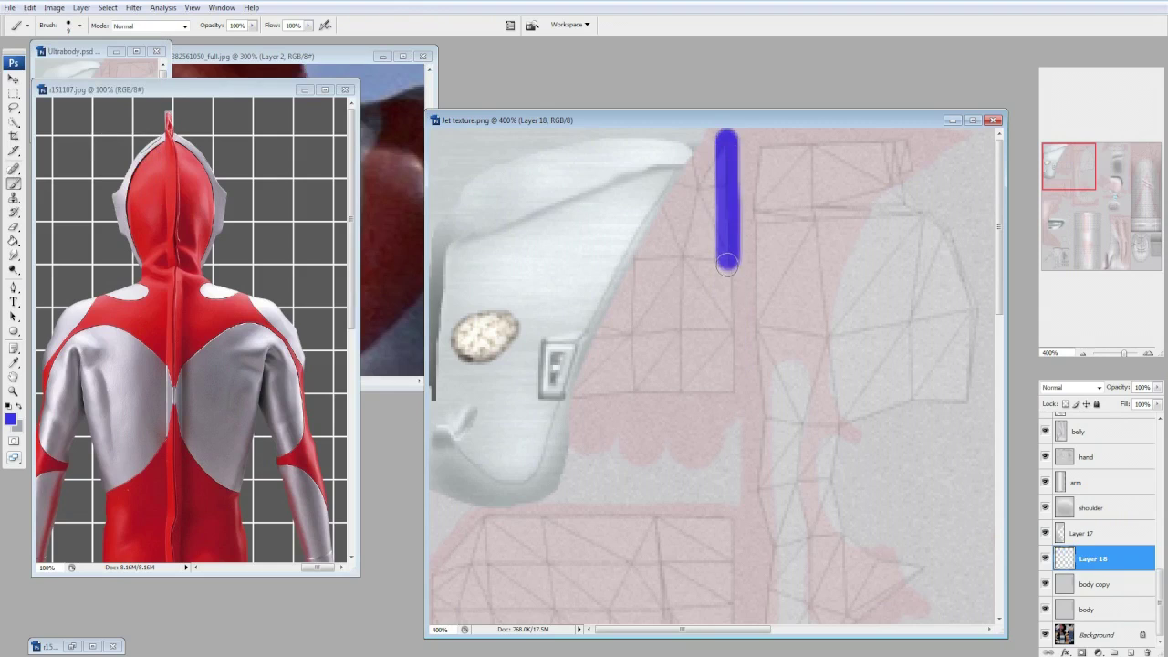
key("ctrl+z")
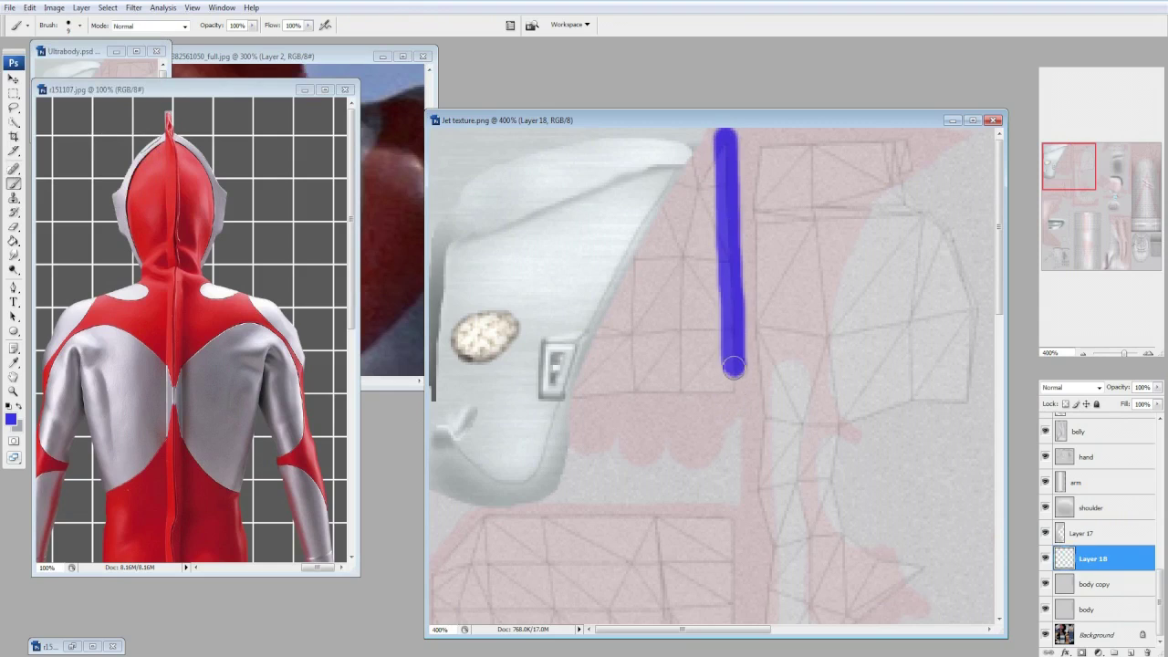
scroll(517, 149, "right", 5)
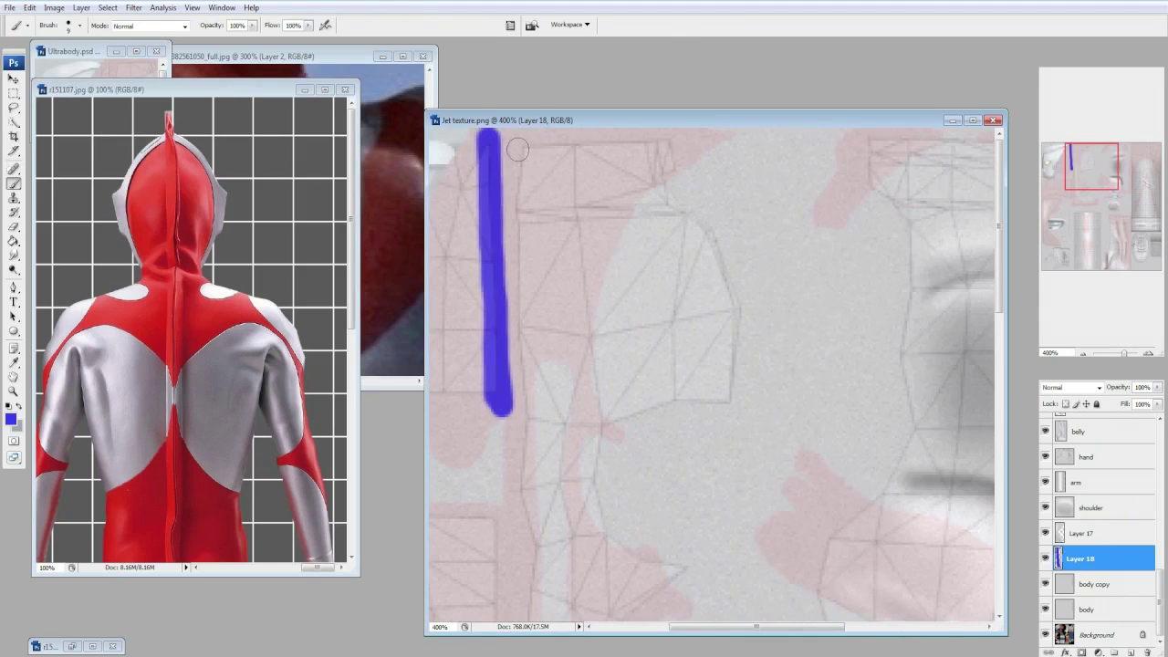
scroll(515, 144, "right", 5)
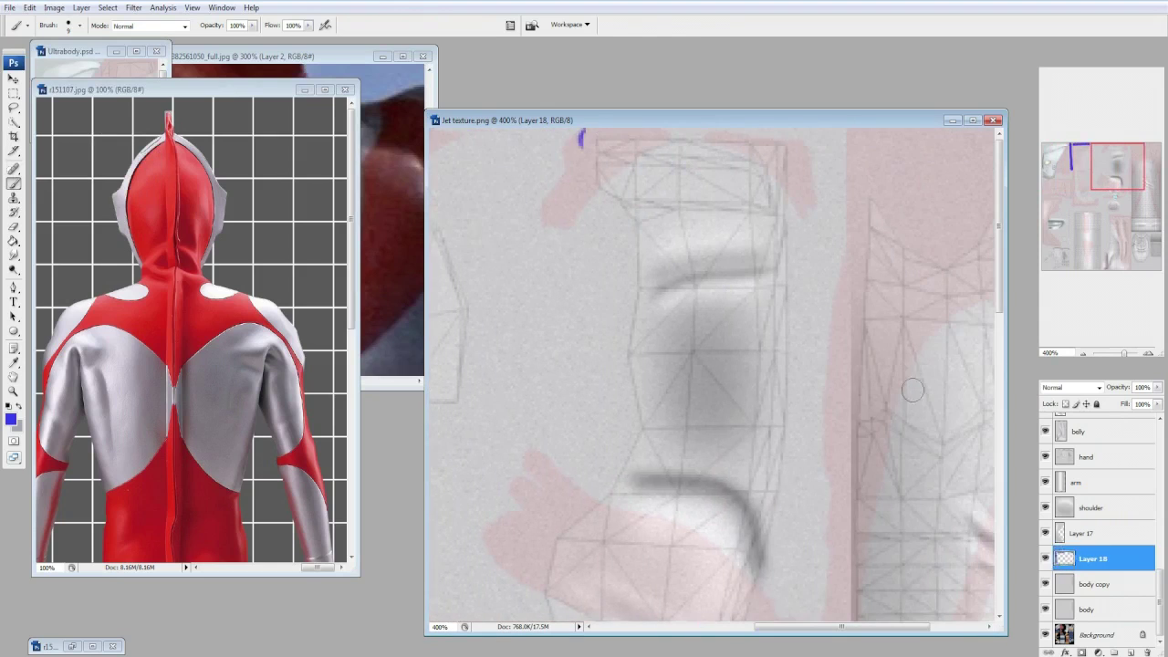
Place Layer 18 at the top of the layer stack and paint blue stripes above the chest area and across the belly area's upper edge.
key("ctrl+alt+z")
key("ctrl+alt+z")
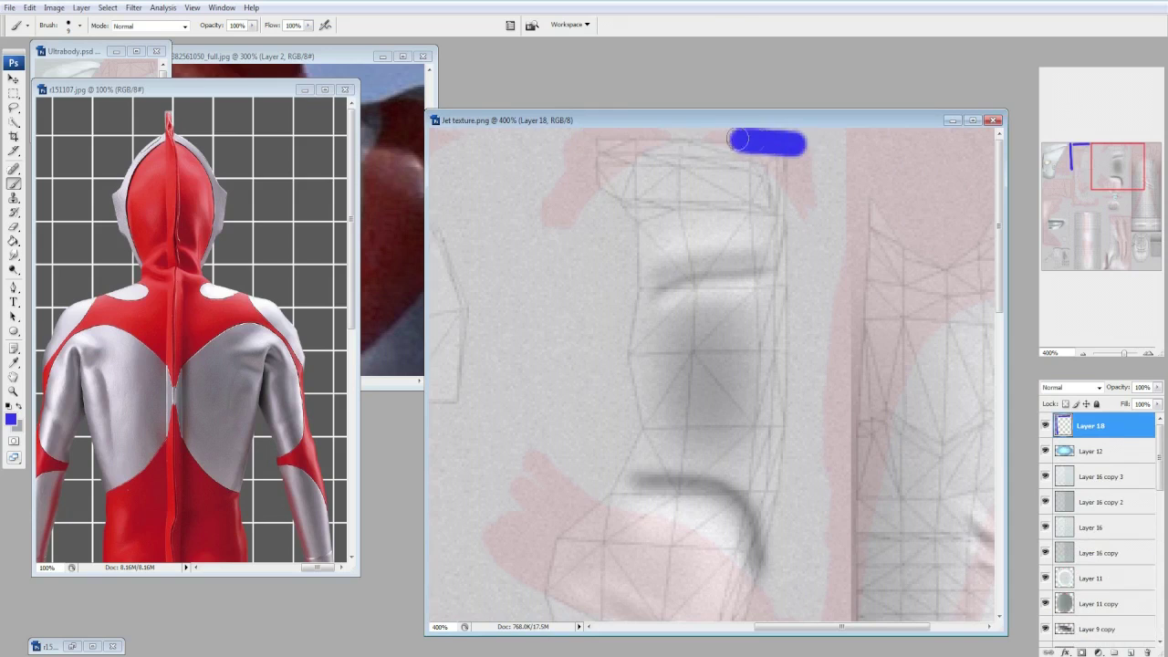
scroll(597, 135, "down", 10)
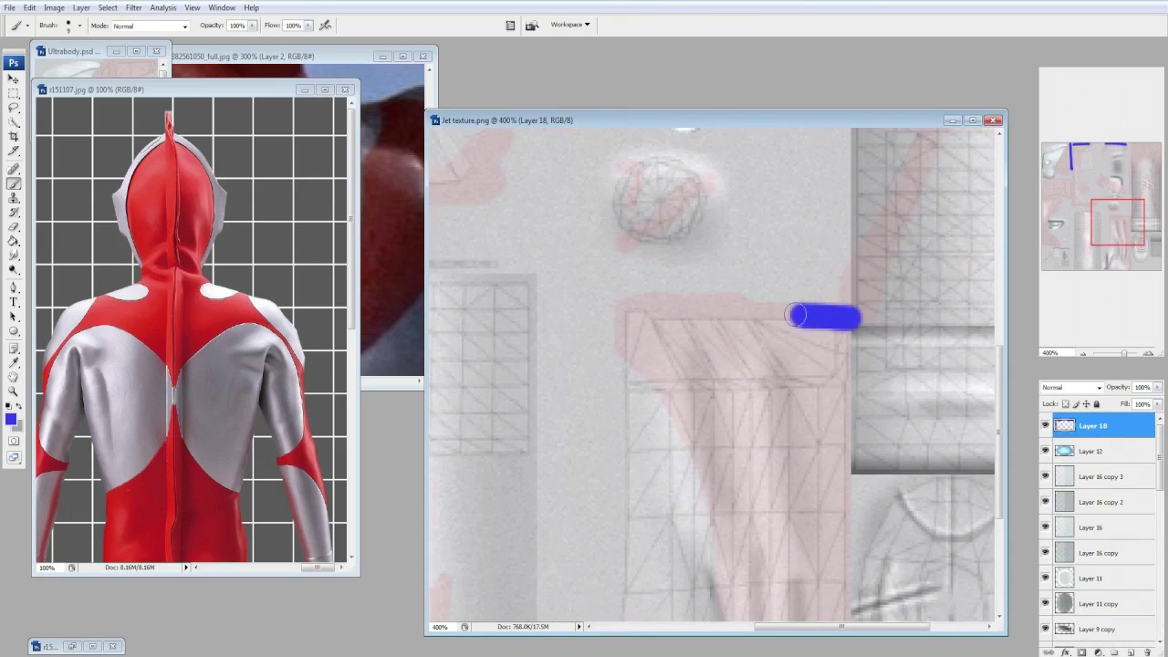
scroll(620, 243, "down", 1)
left_click(80, 26)
double_click(91, 119)
left_click_drag(610, 268, 835, 267)
Paint a short vertical blue stripe with a 9 px brush on the texture's lower left edge.
scroll(608, 279, "down", 2)
scroll(608, 538, "left", 5)
scroll(609, 538, "up", 1)
left_click(80, 26)
double_click(81, 133)
left_click_drag(446, 470, 446, 434)
Narrow the wide blue stripe above the belly area and trim the seam stripe below the head area with the Eraser.
right_click(1095, 425)
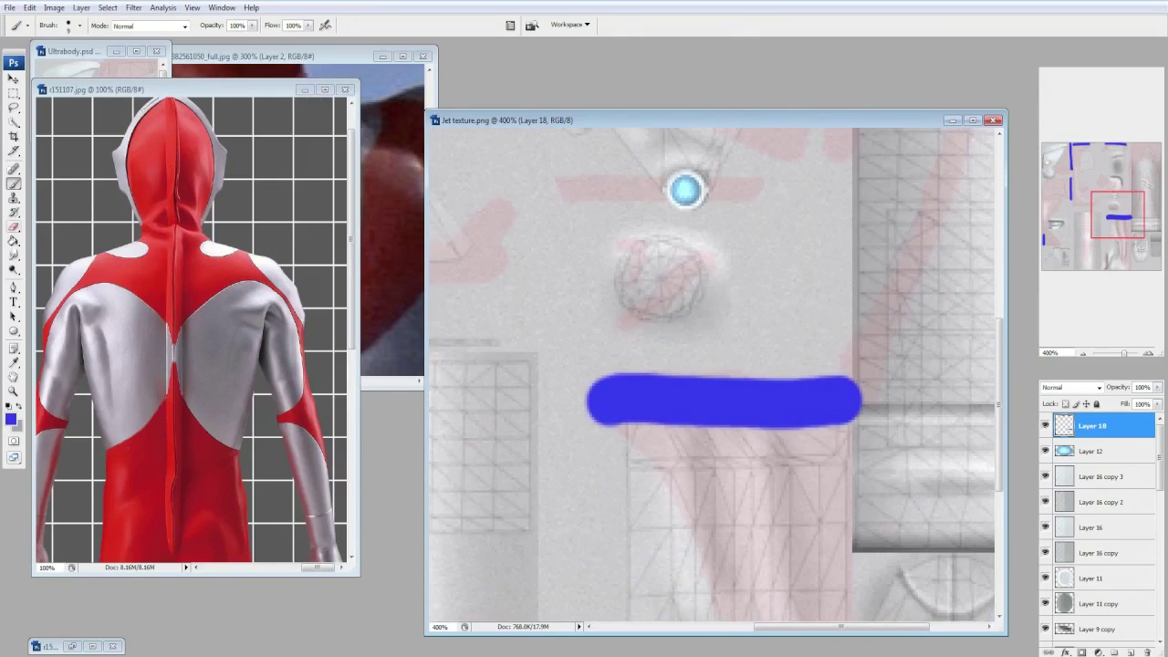
key("e")
left_click_drag(849, 395, 669, 392)
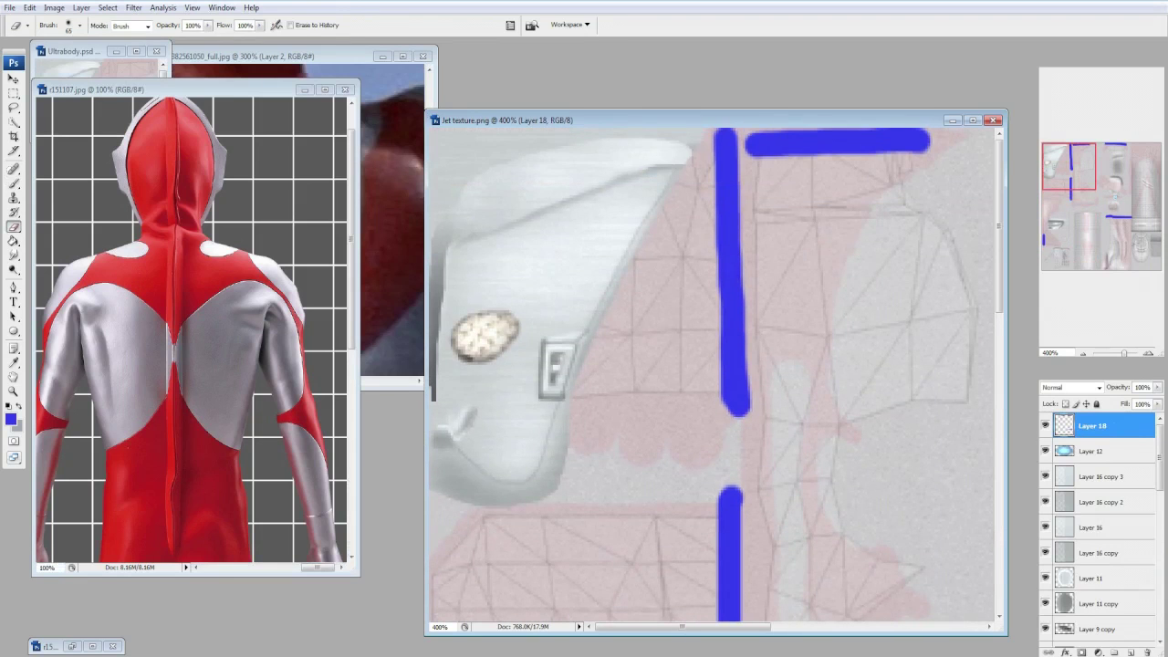
left_click(73, 25)
left_click(81, 133)
left_click(703, 173)
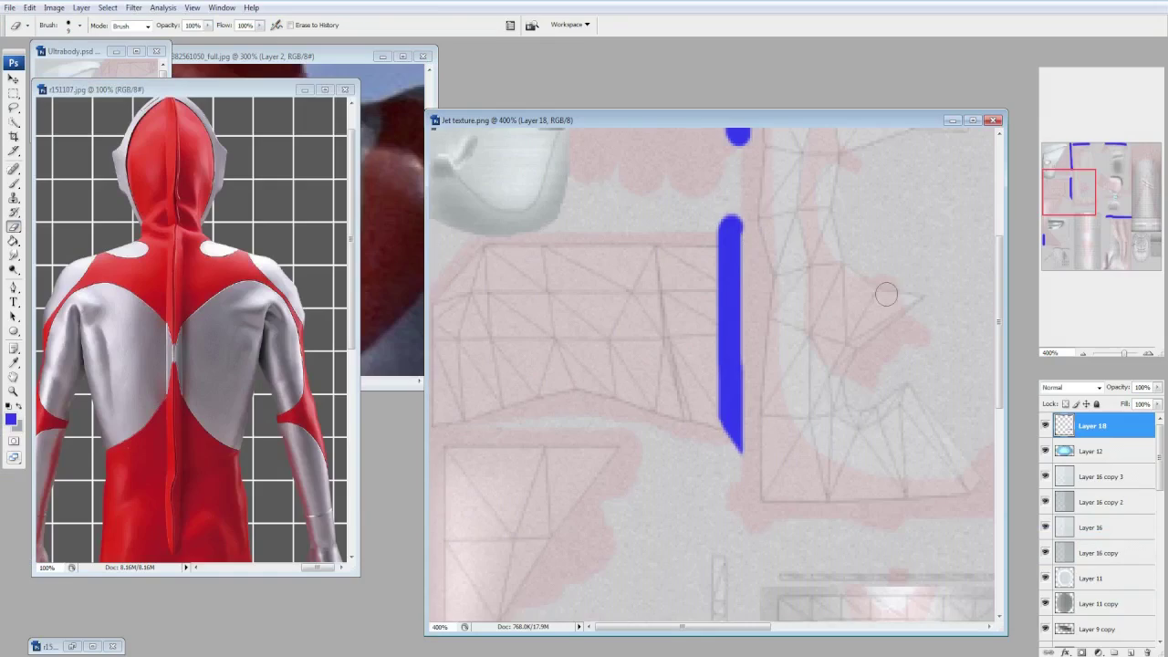
scroll(886, 293, "up", 3)
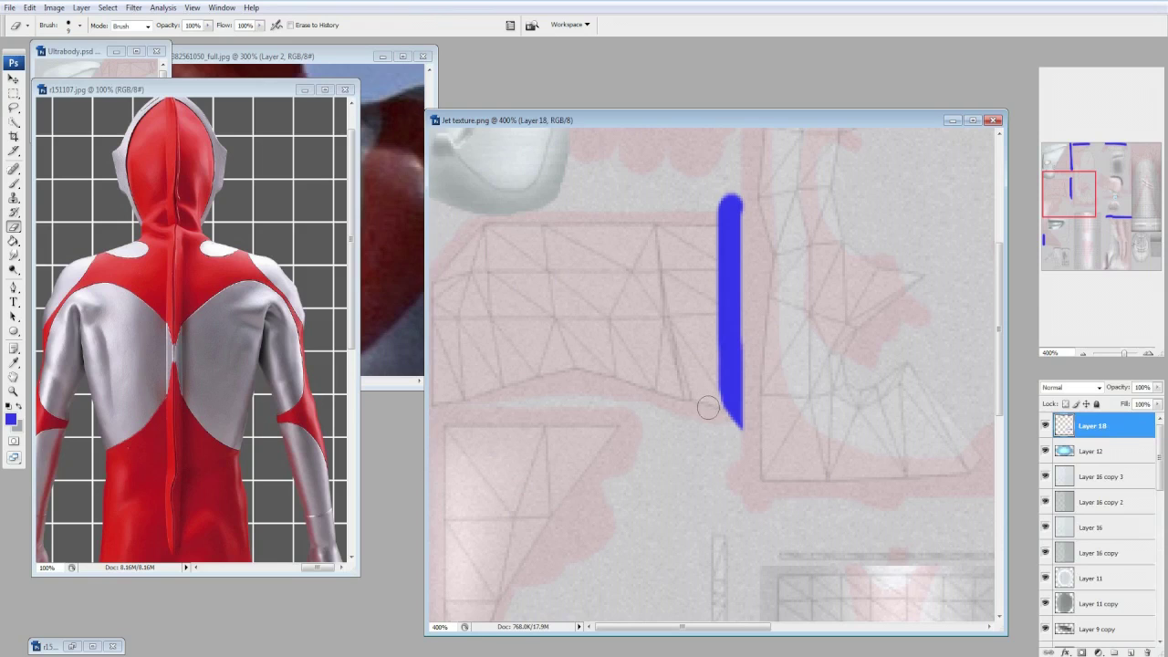
Extend the end of the stripe above the back area using a 5 px blue brush, and check the stripes on the model in MikuMikuMoving.
right_click(1094, 426)
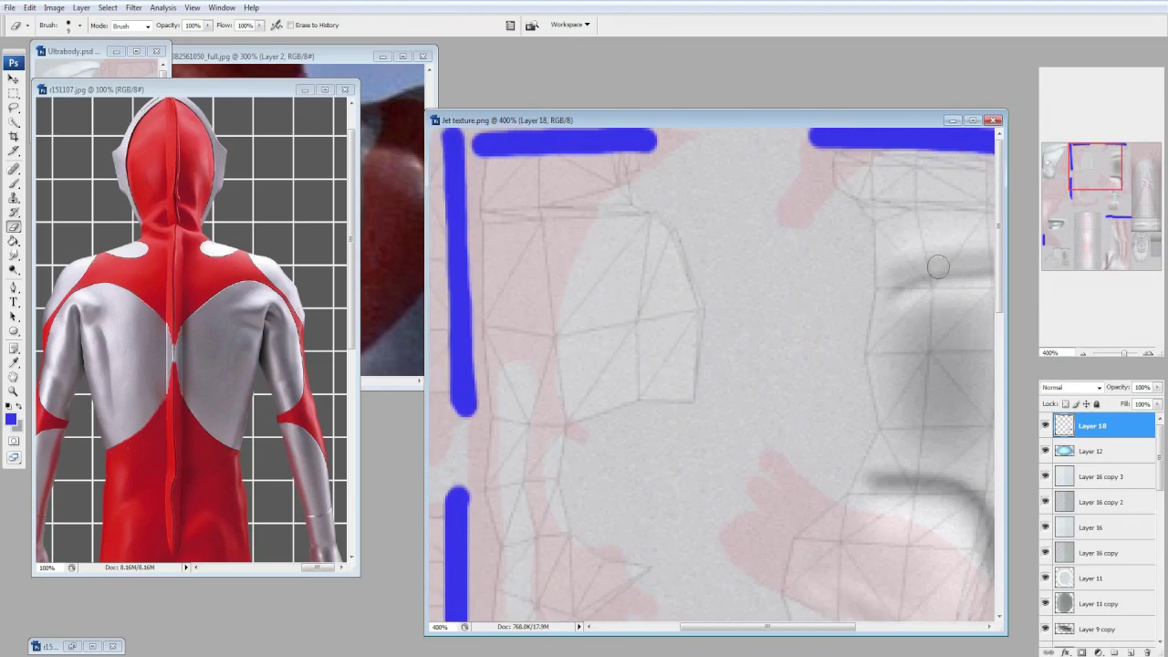
left_click_drag(938, 266, 963, 267)
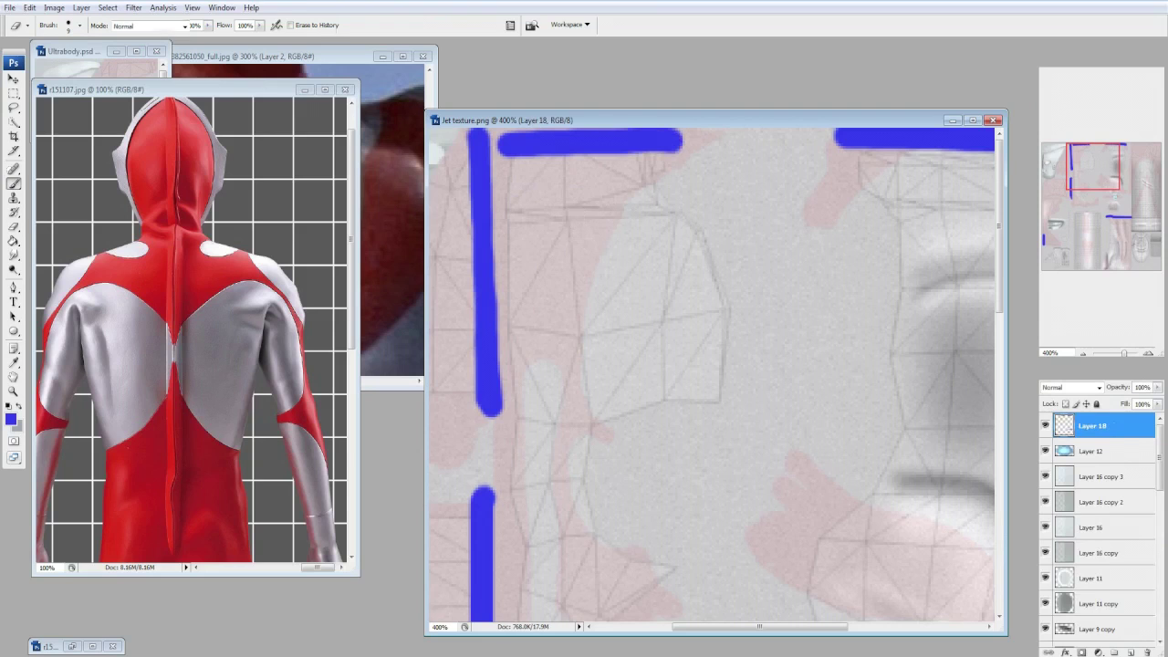
key("b")
left_click(79, 24)
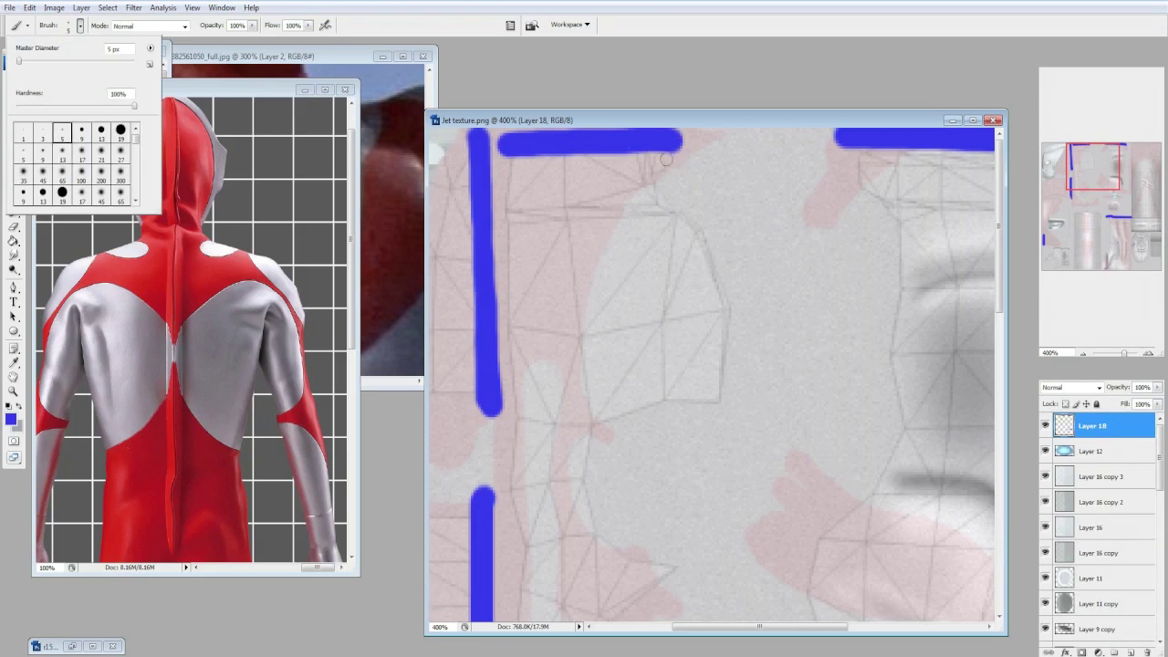
left_click(665, 158)
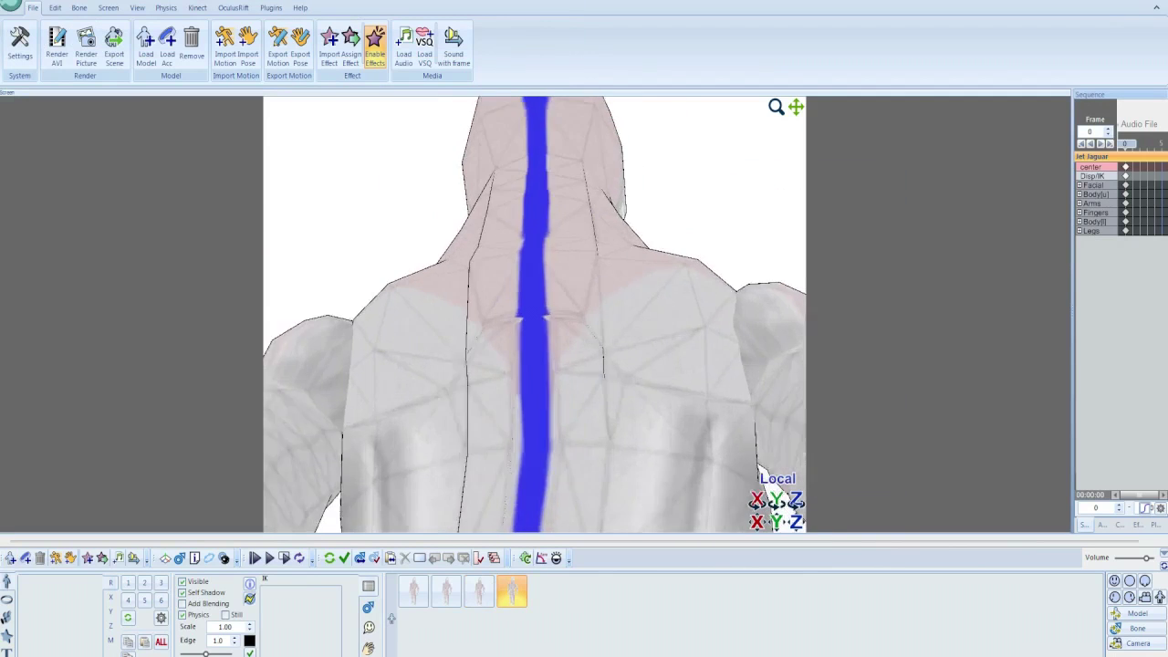
right_click(414, 588)
key("Escape")
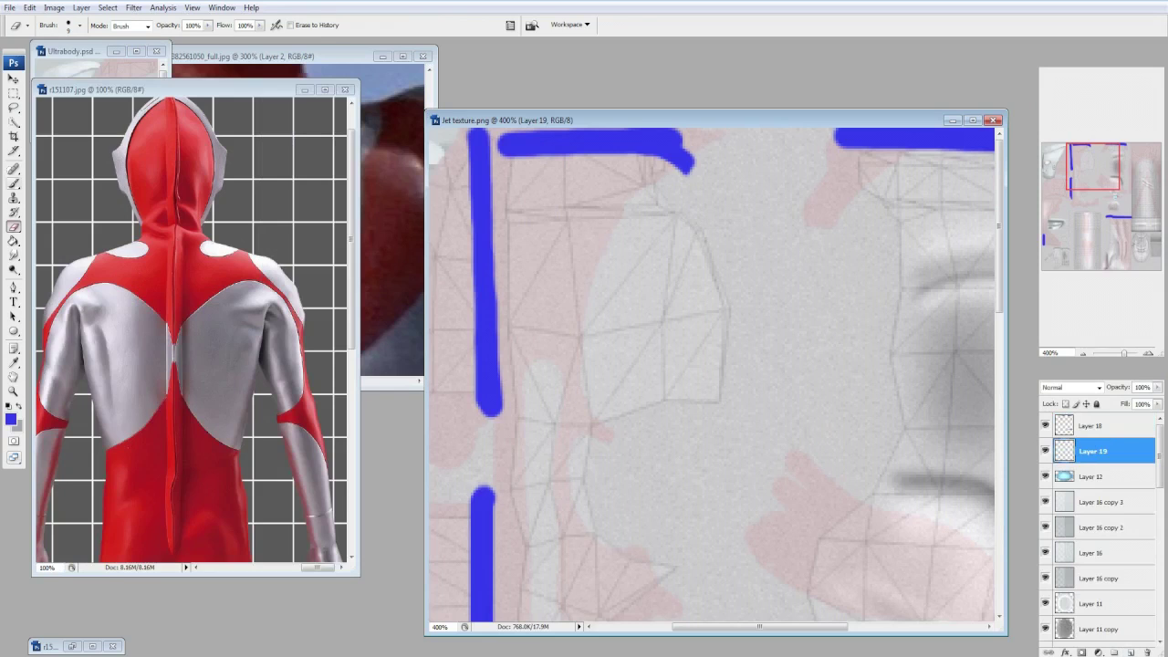
Refine the hooked end of the back area's stripe on Layer 19 with a 3 px eraser, and flatten the texture temporarily.
key("b")
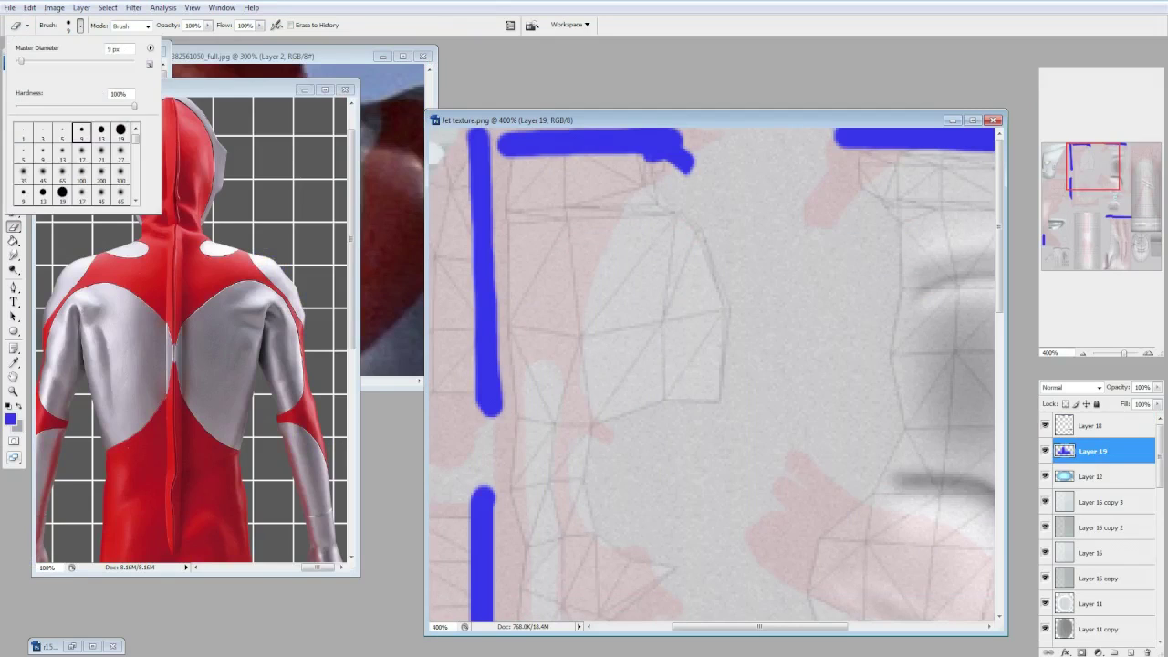
key("comma")
key("comma")
key("Return")
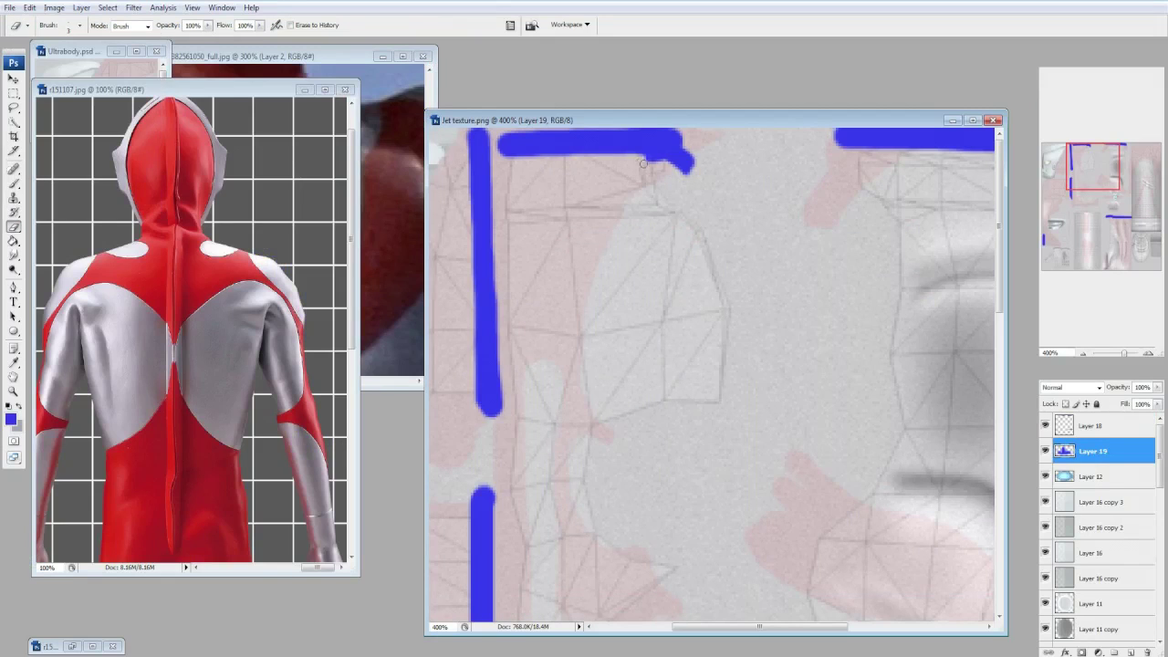
key("ctrl+shift+e")
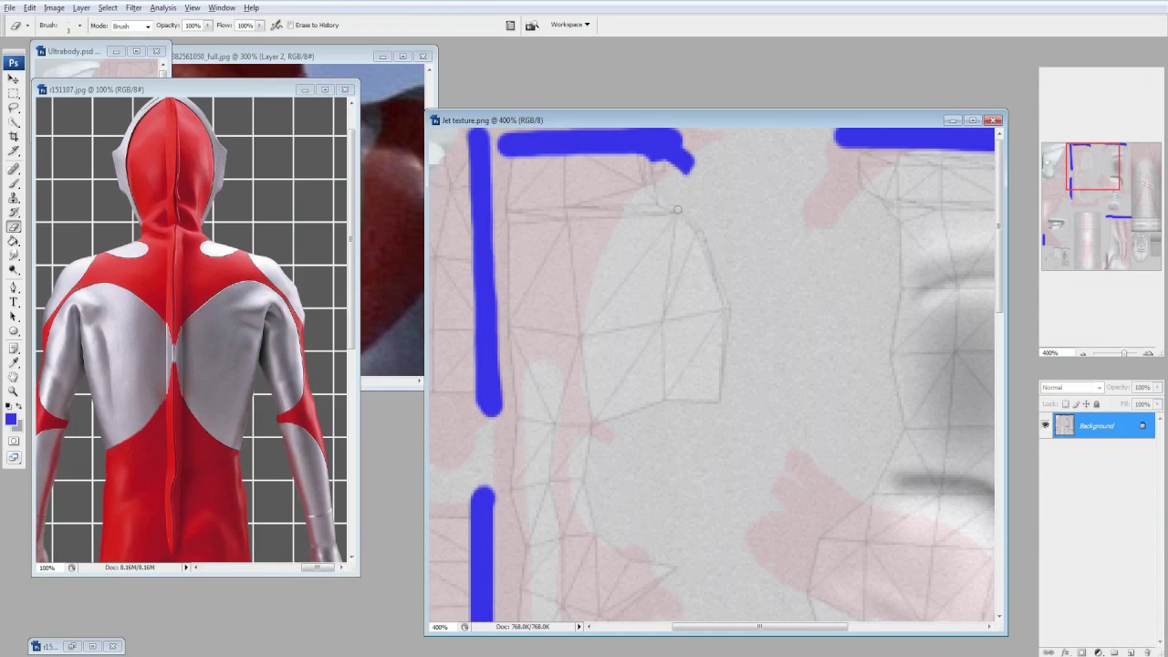
key("ctrl+z")
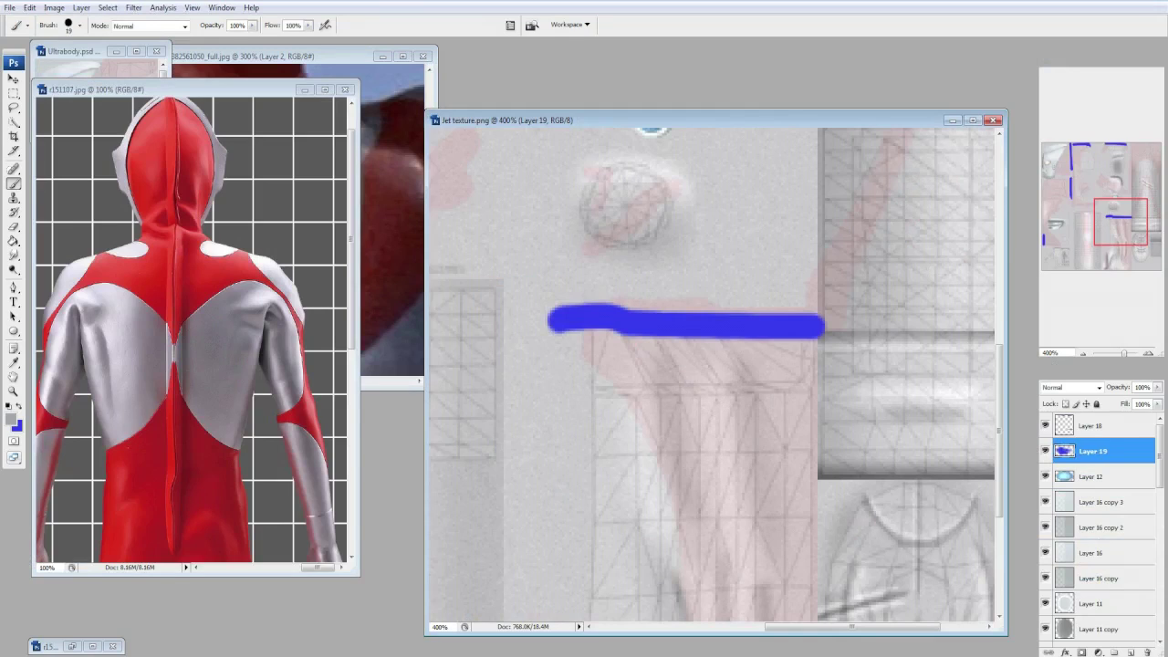
Load Jet Jaguar.pmd in MikuMikuMoving and examine how the blue stripe lines up at the model's waist.
key("e")
key("ctrl+z")
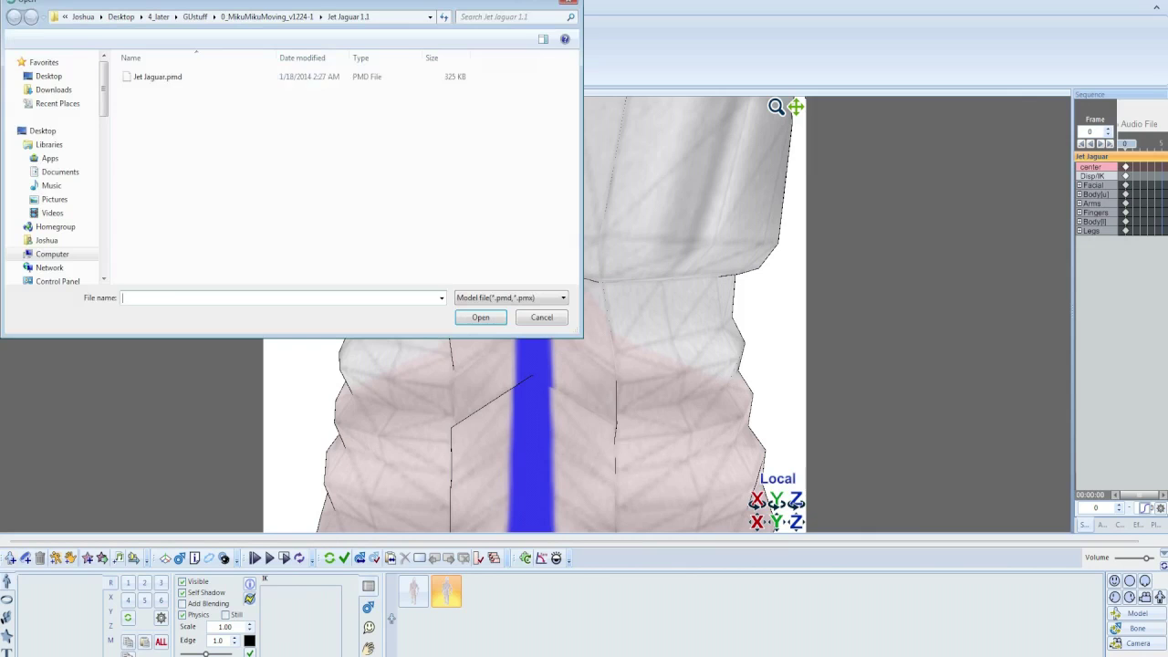
left_click(169, 79)
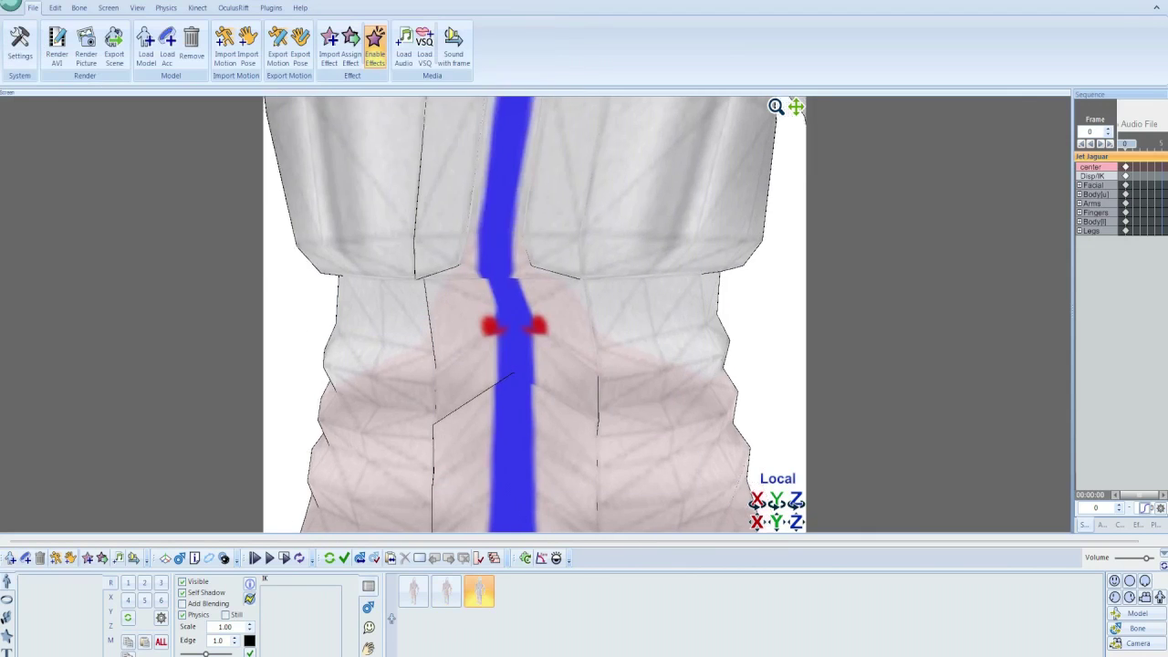
right_click(415, 587)
key("Escape")
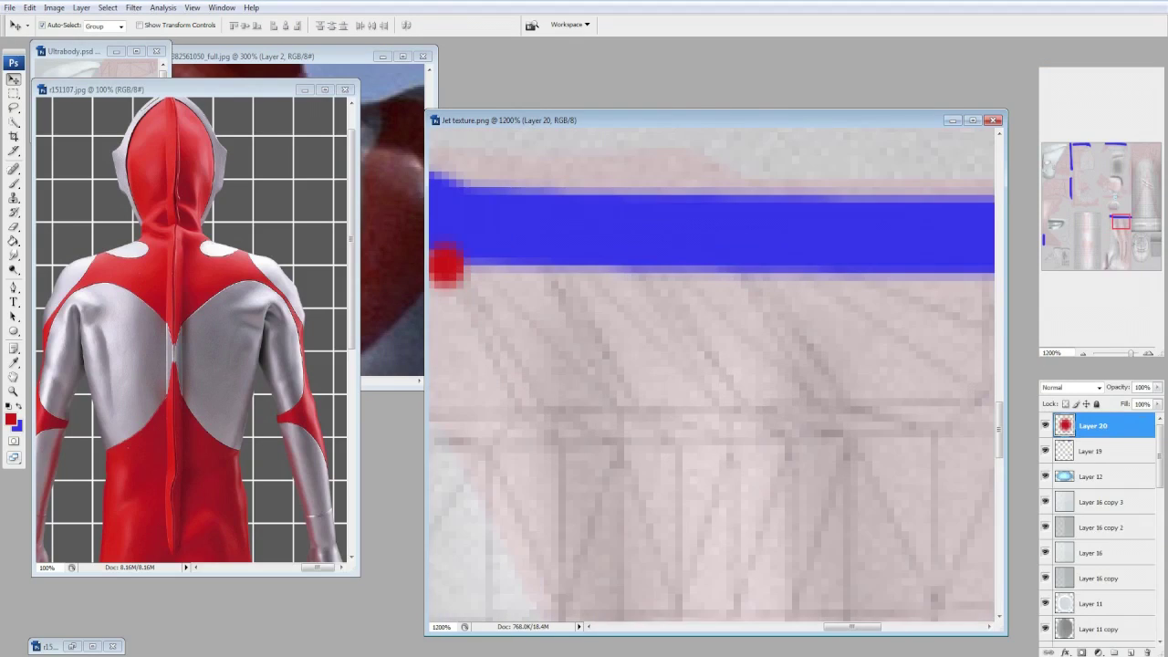
Delete the red marker on Layer 20 and erase the lower edge of the bend in the belly area's blue stripe.
scroll(711, 374, "left", 3)
key("Delete")
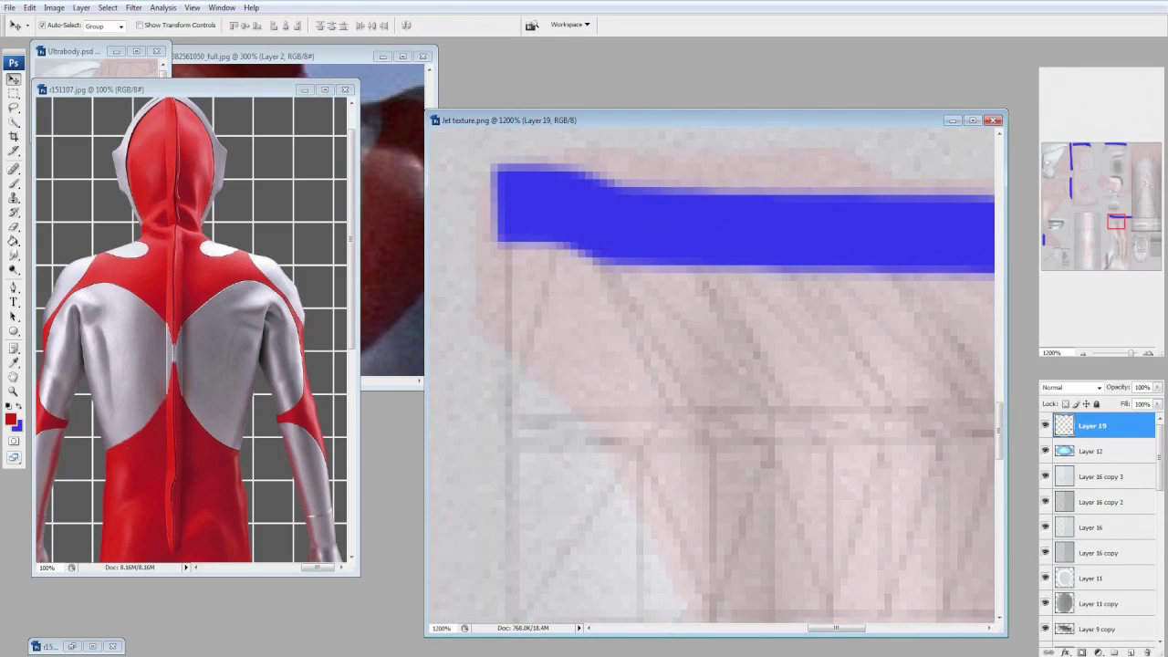
key("e")
type("2")
key("Return")
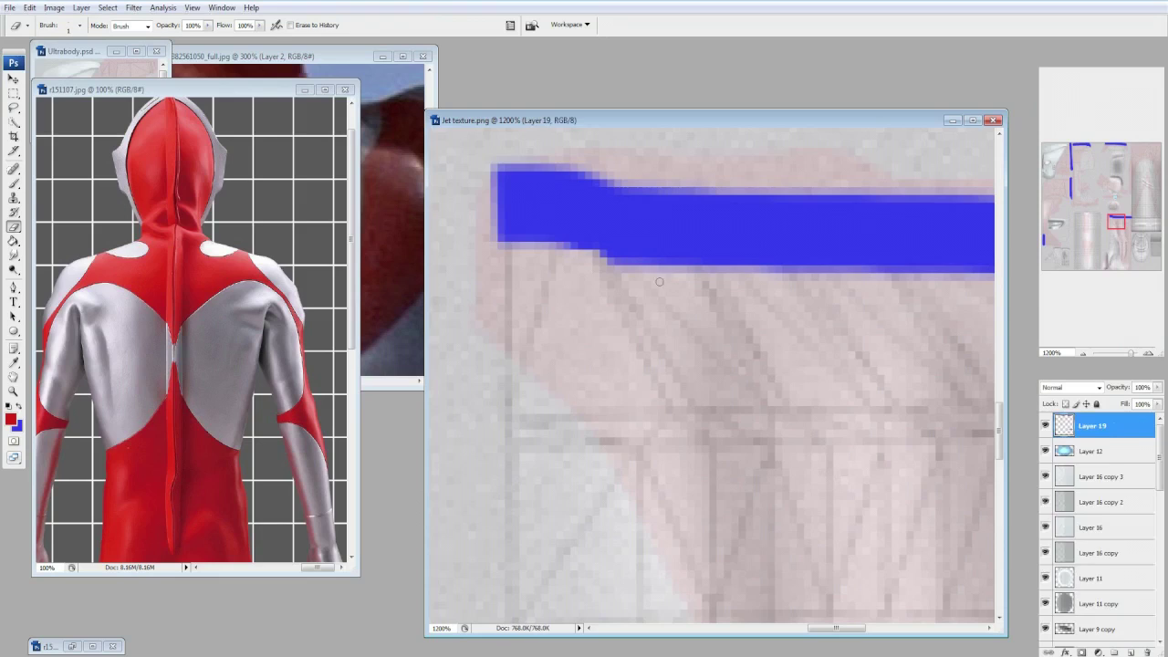
Examine the corrected bend of the blue stripe at the waist of the Jet Jaguar model in MikuMikuMoving.
key("alt+e")
key("Escape")
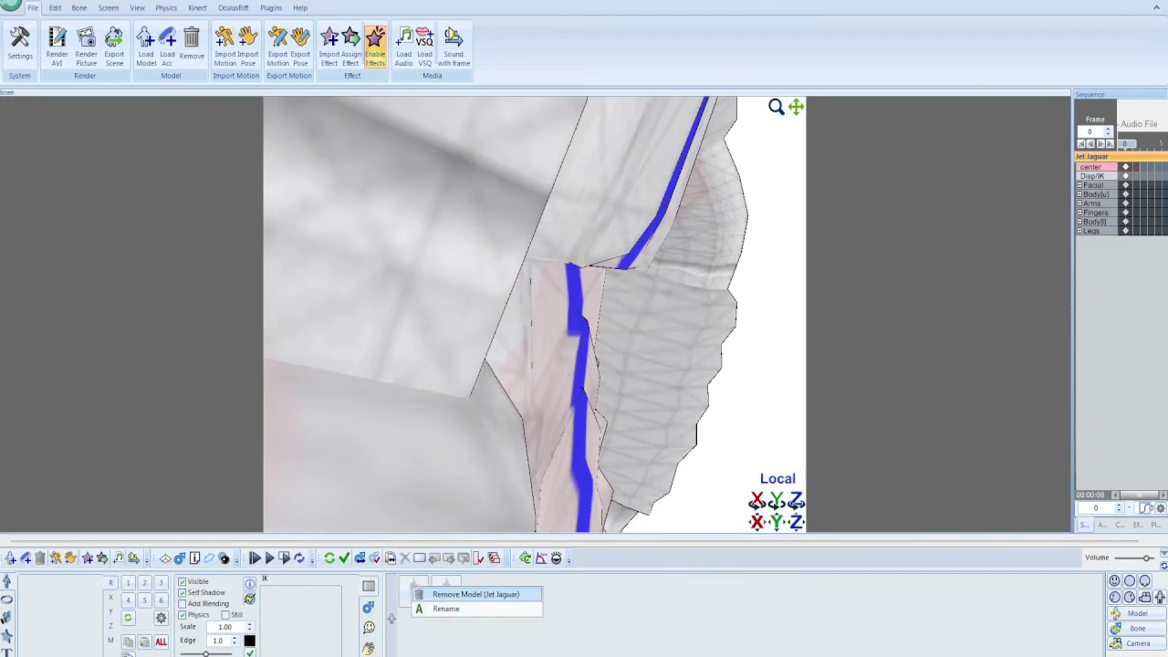
key("alt+Tab")
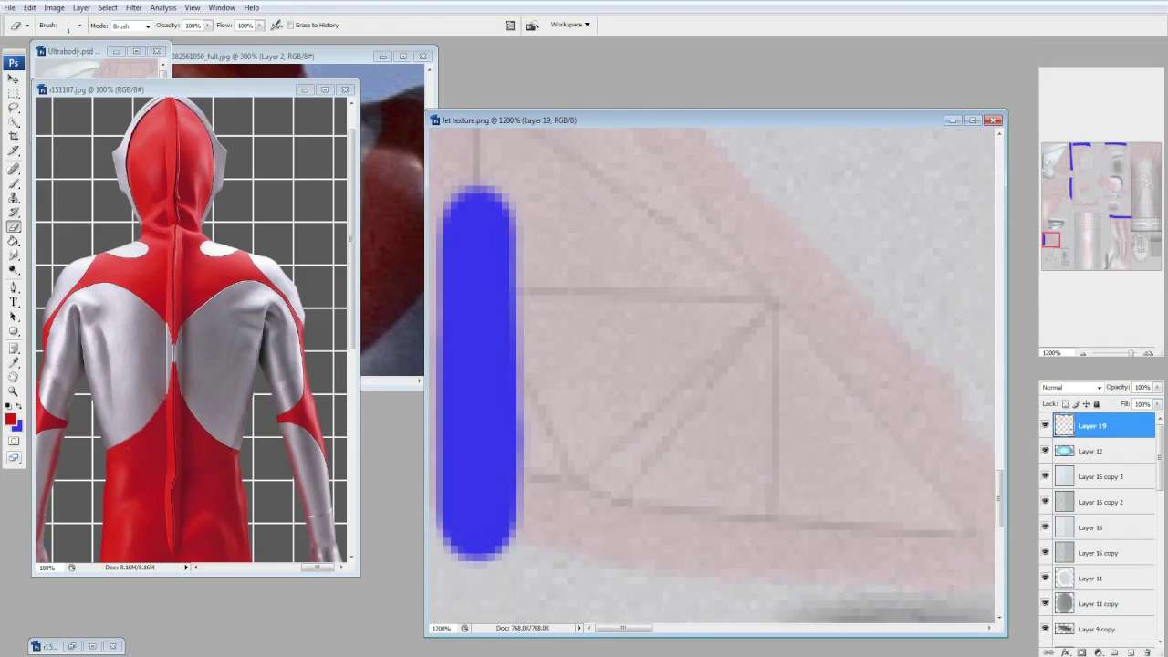
Widen the lower end of the short stripe at the texture's left edge with the blue brush, and erase its upper part into a taper.
left_click_drag(537, 561, 498, 500)
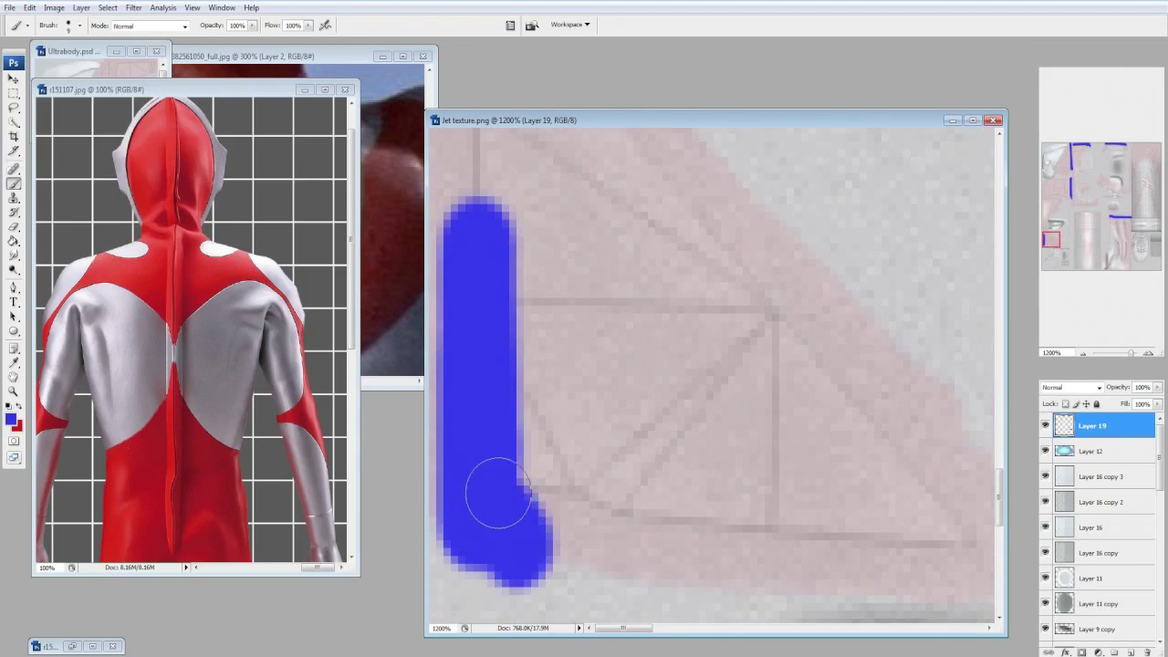
key("e")
left_click(79, 26)
left_click(565, 385)
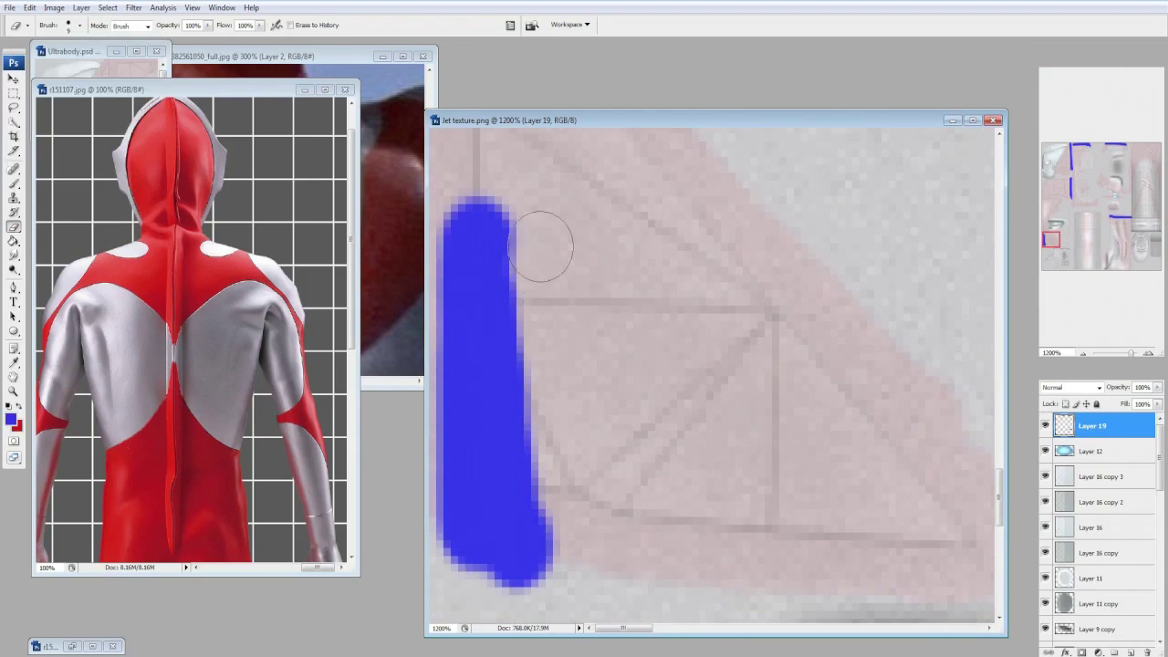
scroll(569, 493, "up", 2)
right_click(1095, 425)
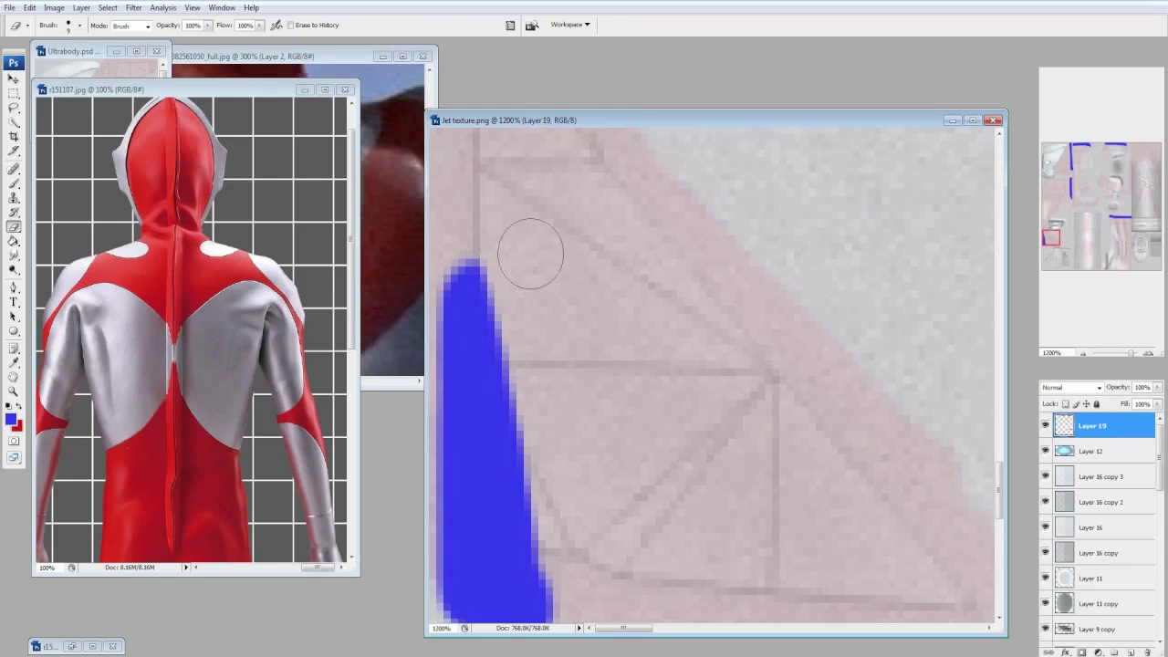
scroll(569, 593, "down", 2)
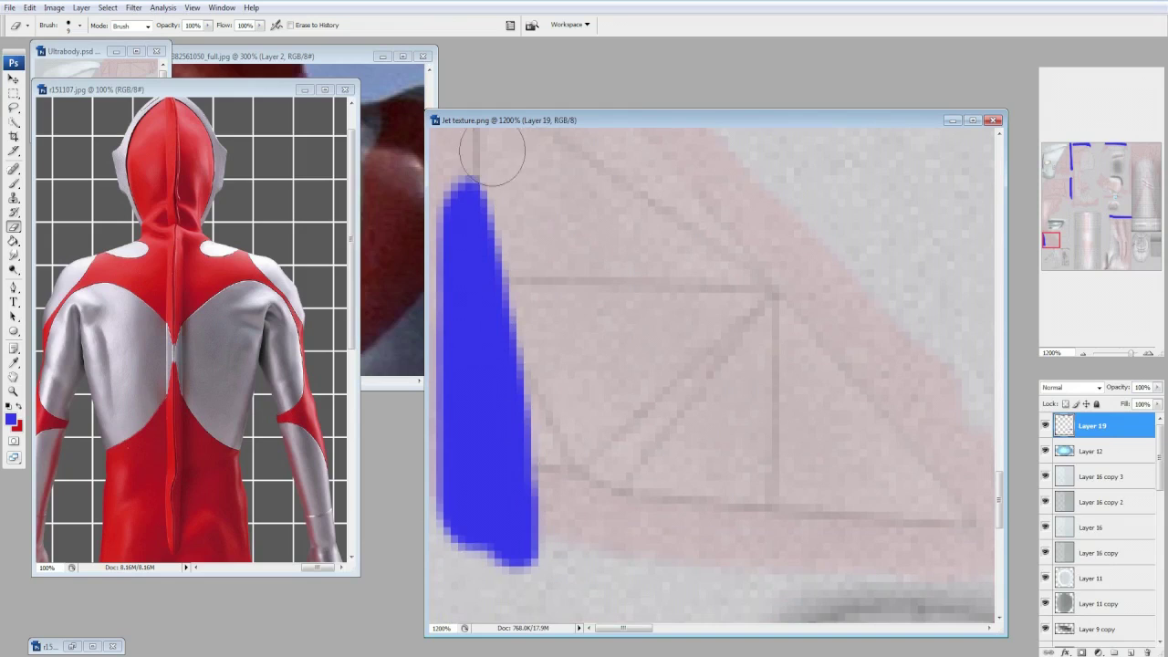
key("alt+Tab")
key("Return")
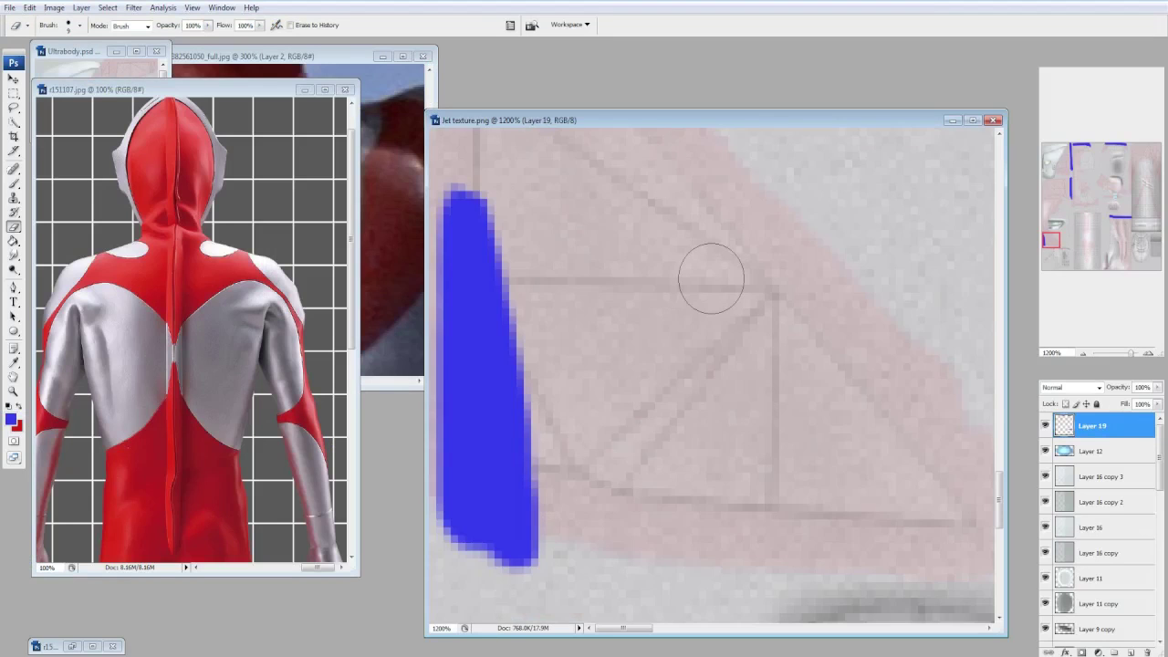
Load the outline of Layer 19's blue stripes as a selection and create matching gray stripes on a new layer beneath it.
key("ctrl+minus")
key("ctrl+minus")
key("ctrl+minus")
key("ctrl+minus")
key("ctrl+minus")
key("ctrl+minus")
left_click(1063, 425, "ctrl")
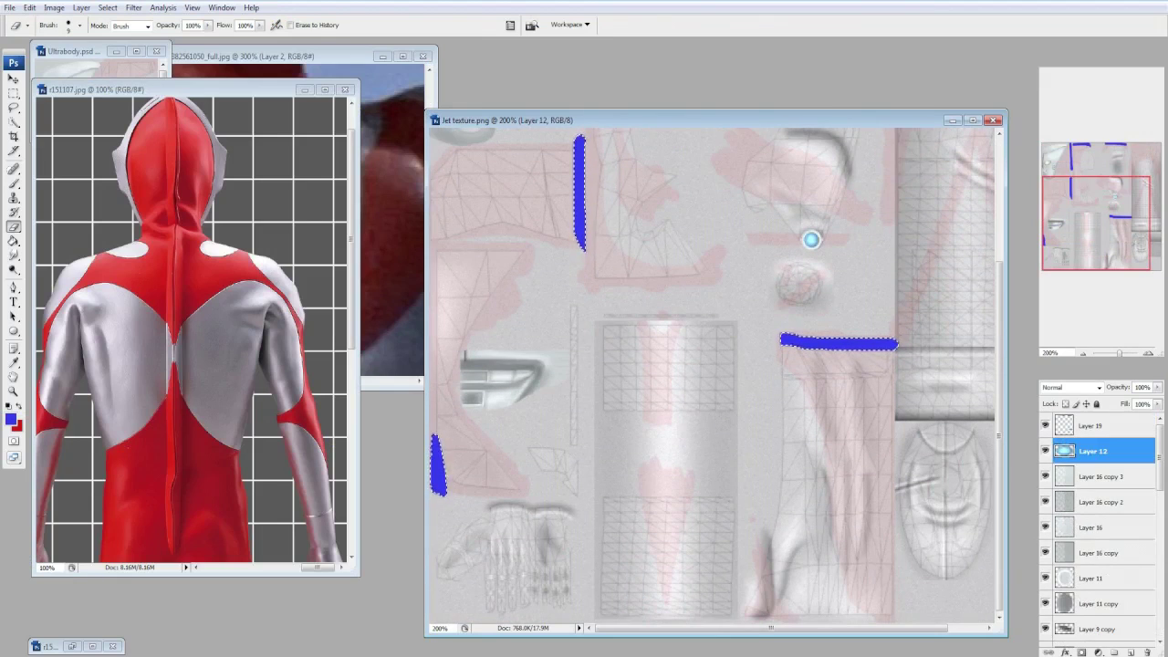
right_click(1064, 425)
left_click(995, 271)
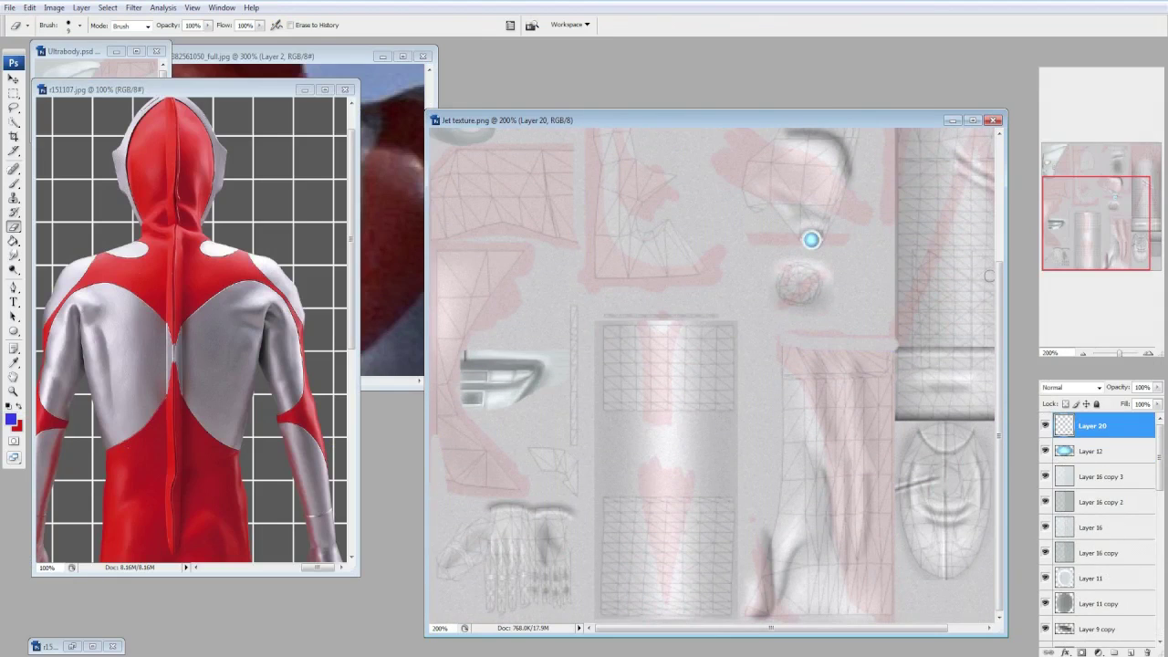
key("ctrl+z")
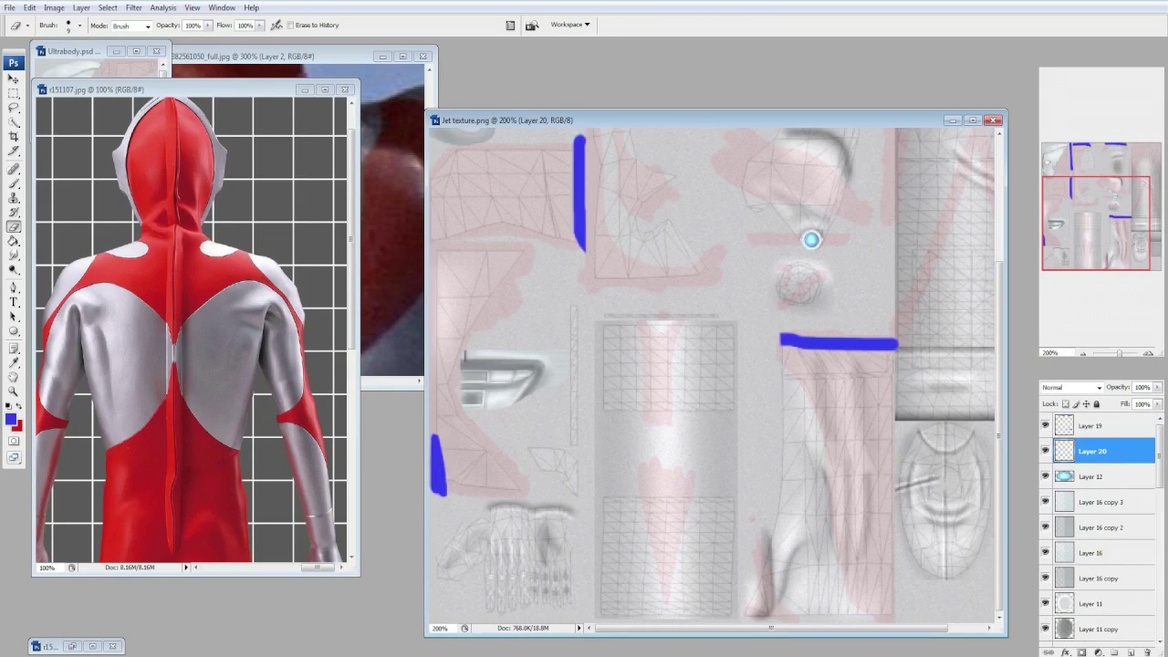
Trim the stripe end overlapping the tall shaded panel using a rectangular selection on both stripe layers, and delete Layer 19.
left_click_drag(816, 441, 760, 443)
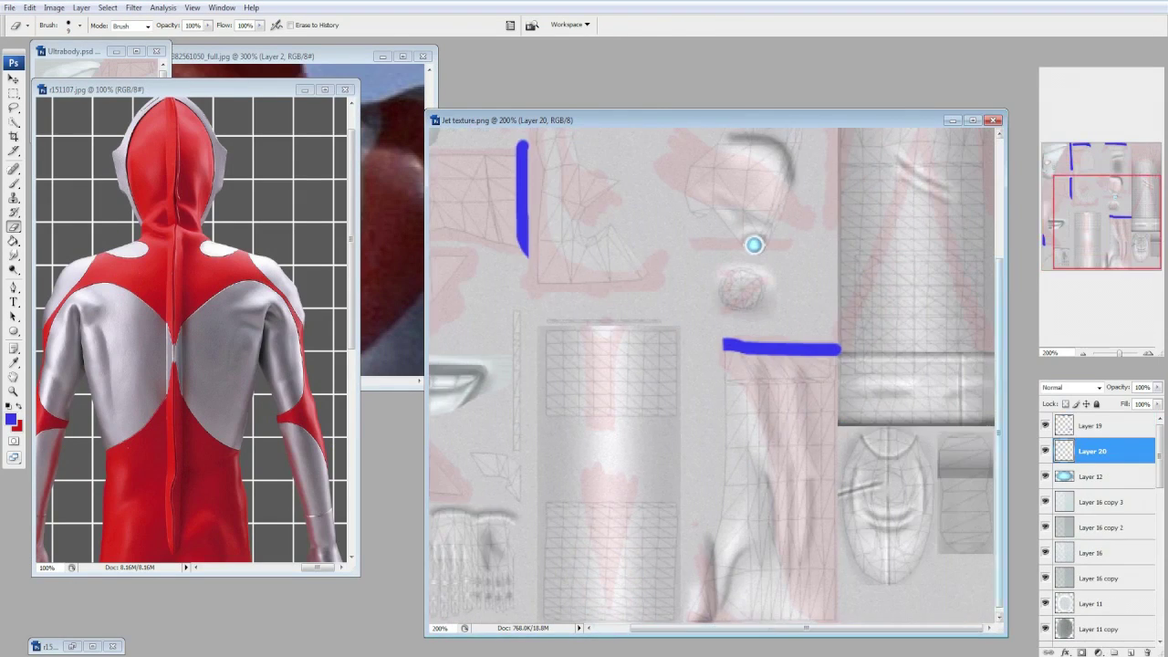
key("alt+bracketright")
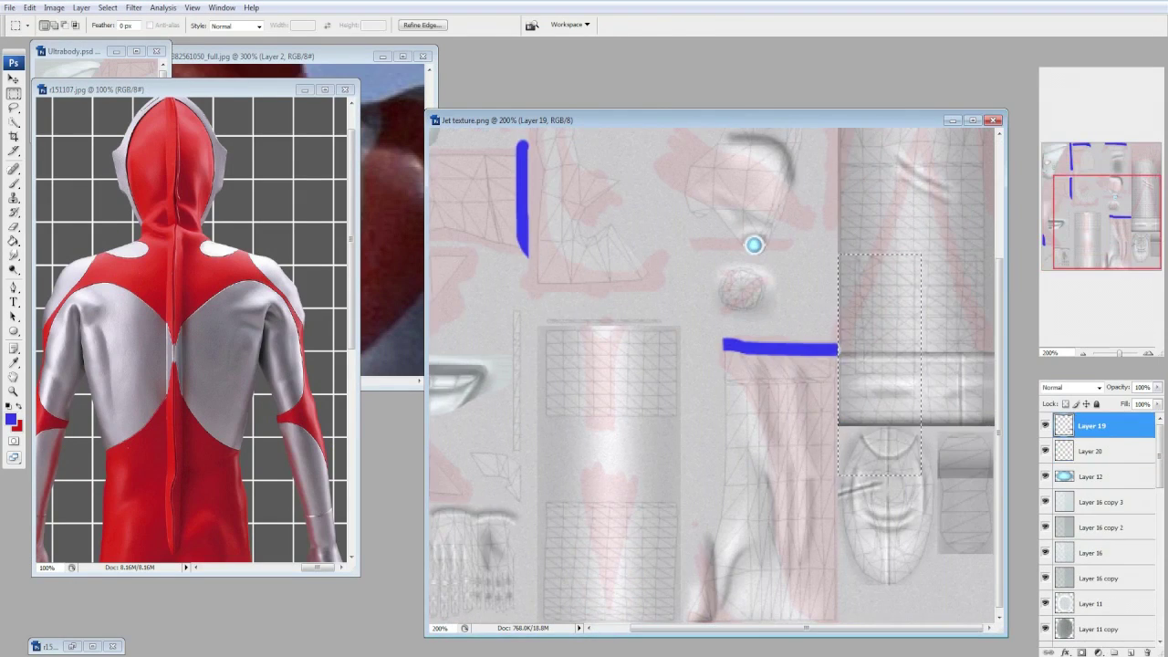
key("alt+bracketleft")
key("ctrl+z")
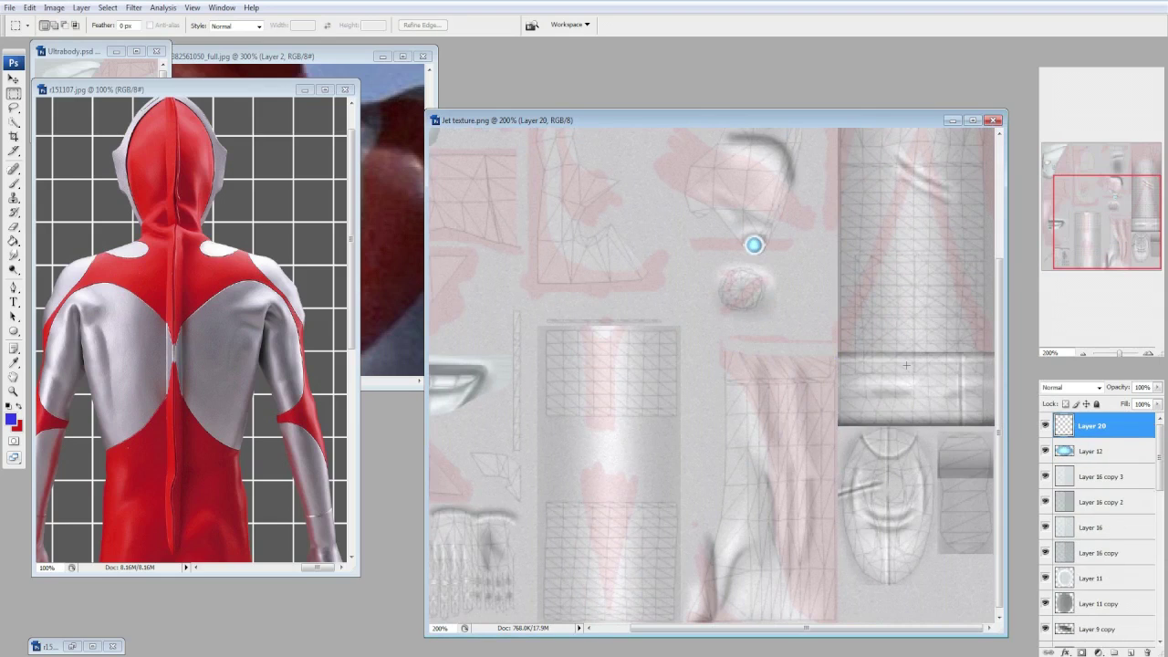
Set the opacity of the gray stripes on Layer 20 to 55%.
scroll(838, 613, "left", 3)
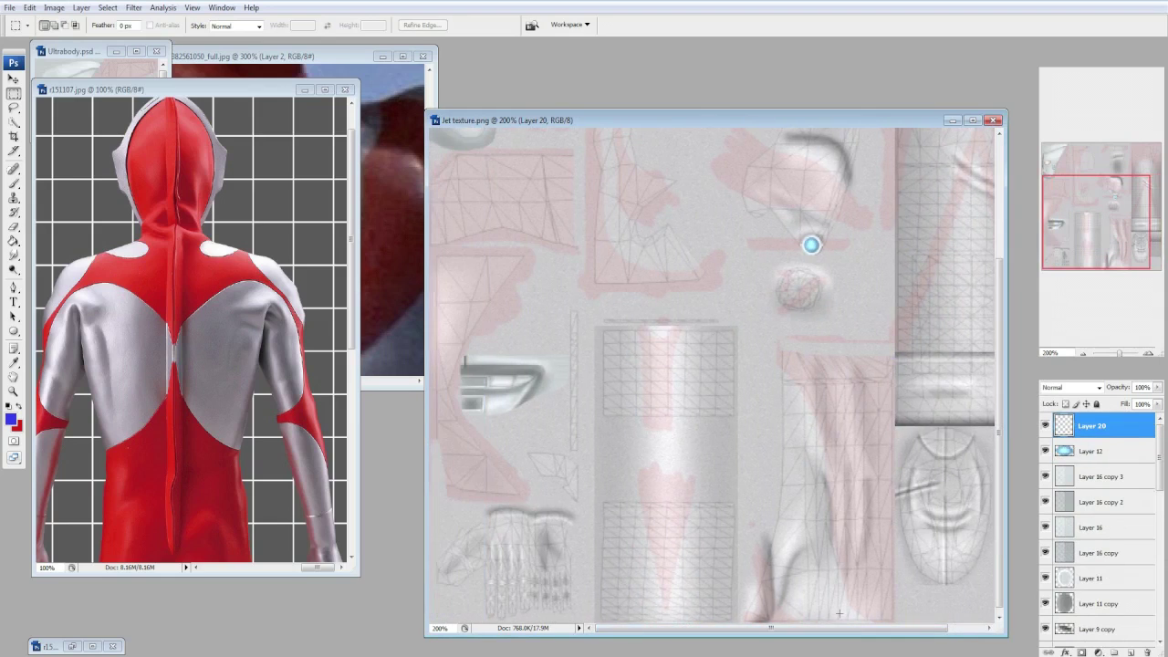
scroll(874, 370, "up", 3)
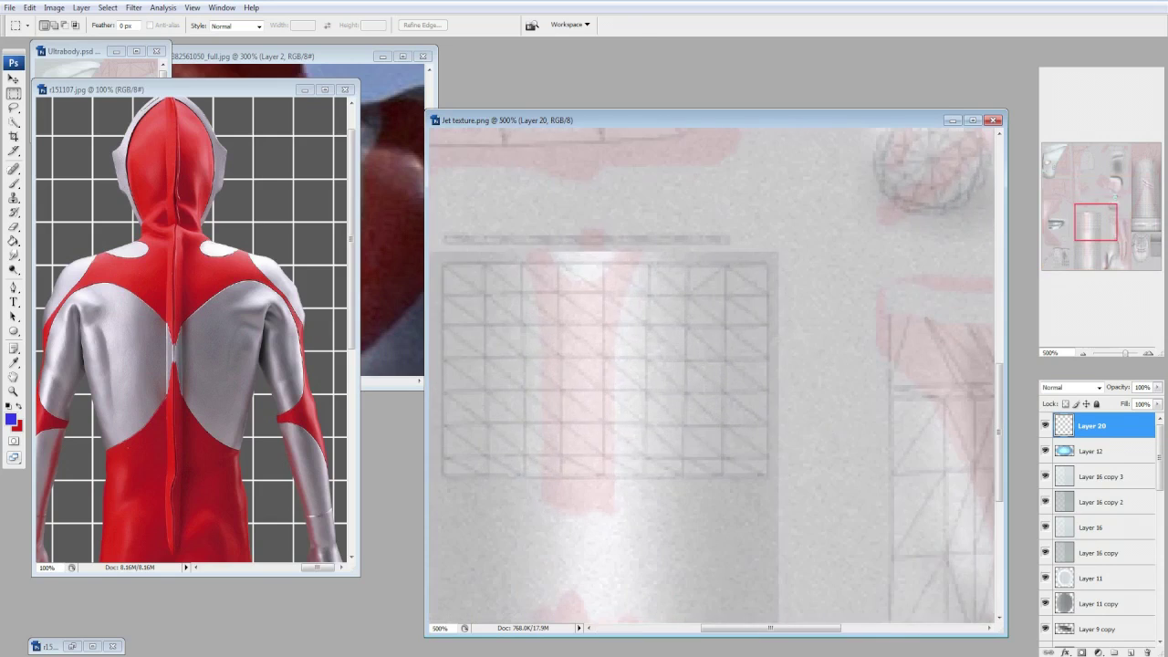
left_click_drag(1156, 386, 1126, 399)
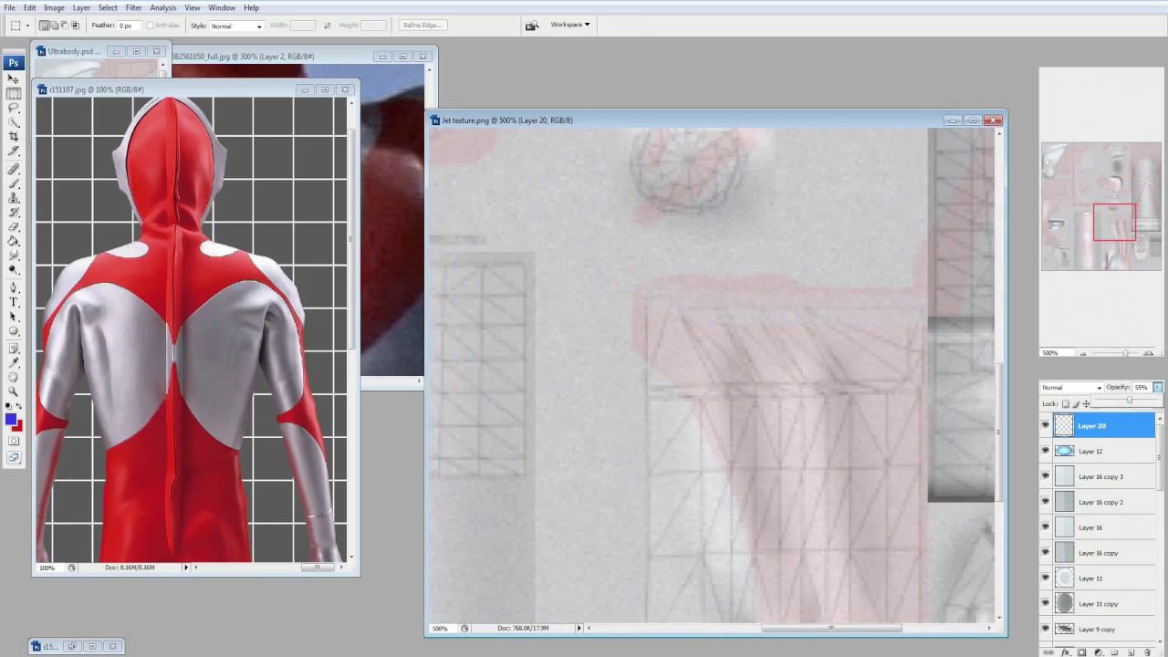
key("Return")
key("Return")
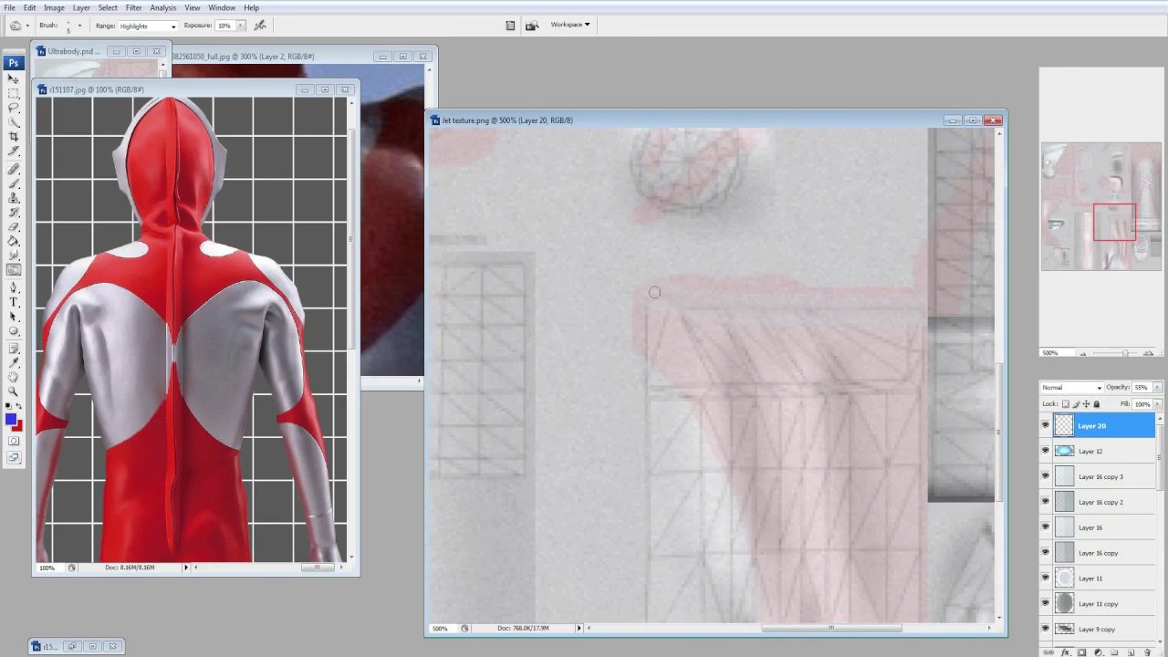
Try to darken the centre of each gray stripe on Layer 20 with a 5 px Burn tool, Highlights range, 10% exposure.
scroll(928, 307, "left", 5)
scroll(443, 293, "down", 3)
scroll(607, 143, "up", 5)
scroll(606, 142, "right", 2)
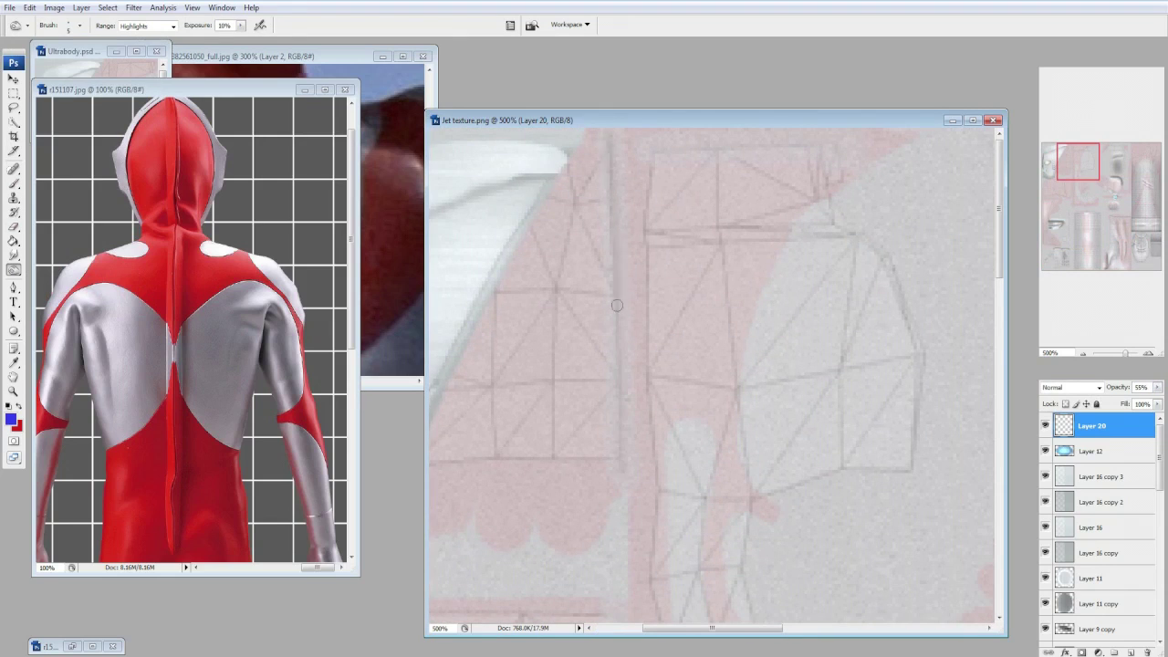
scroll(711, 374, "right", 3)
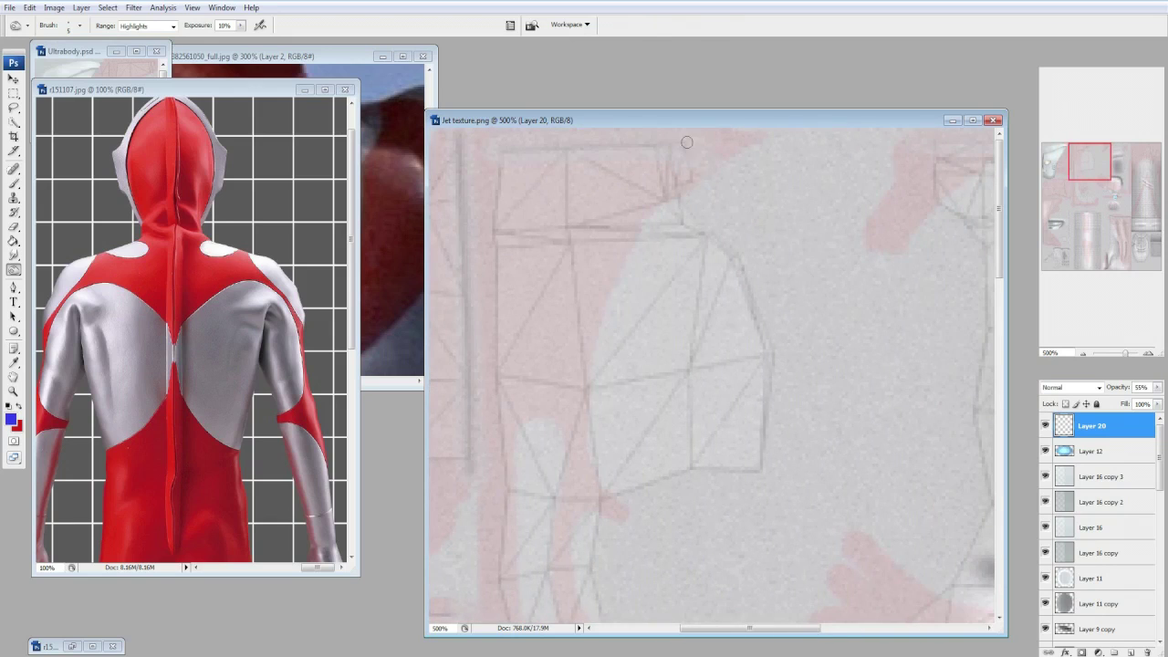
scroll(563, 139, "right", 3)
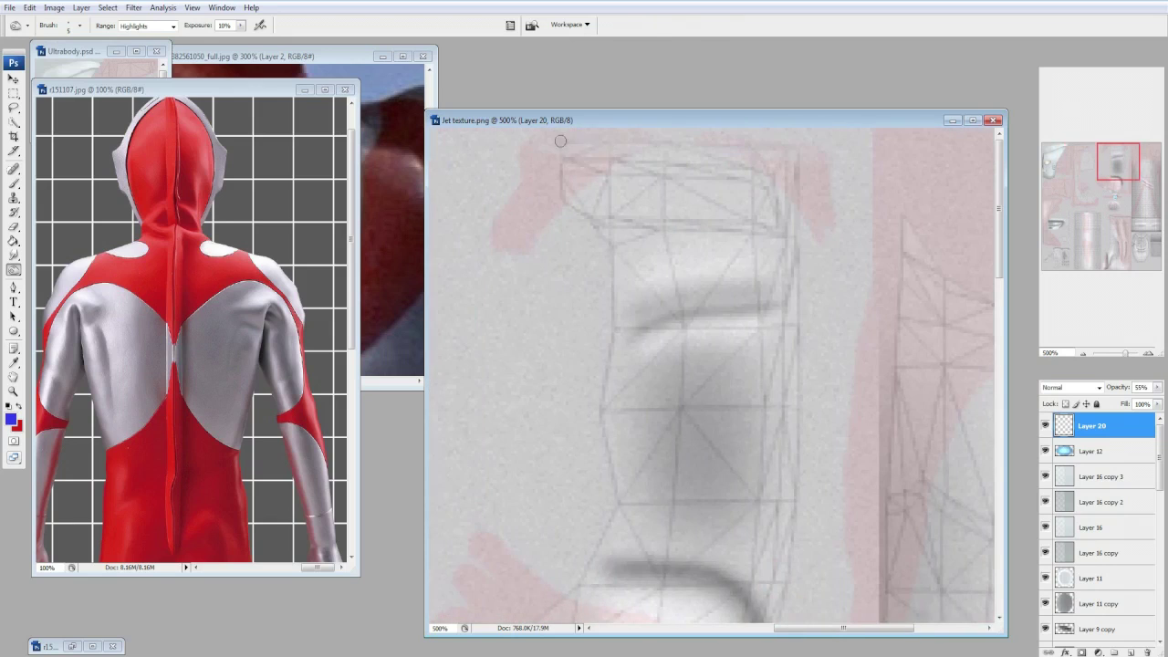
scroll(795, 143, "down", 5)
scroll(794, 143, "left", 8)
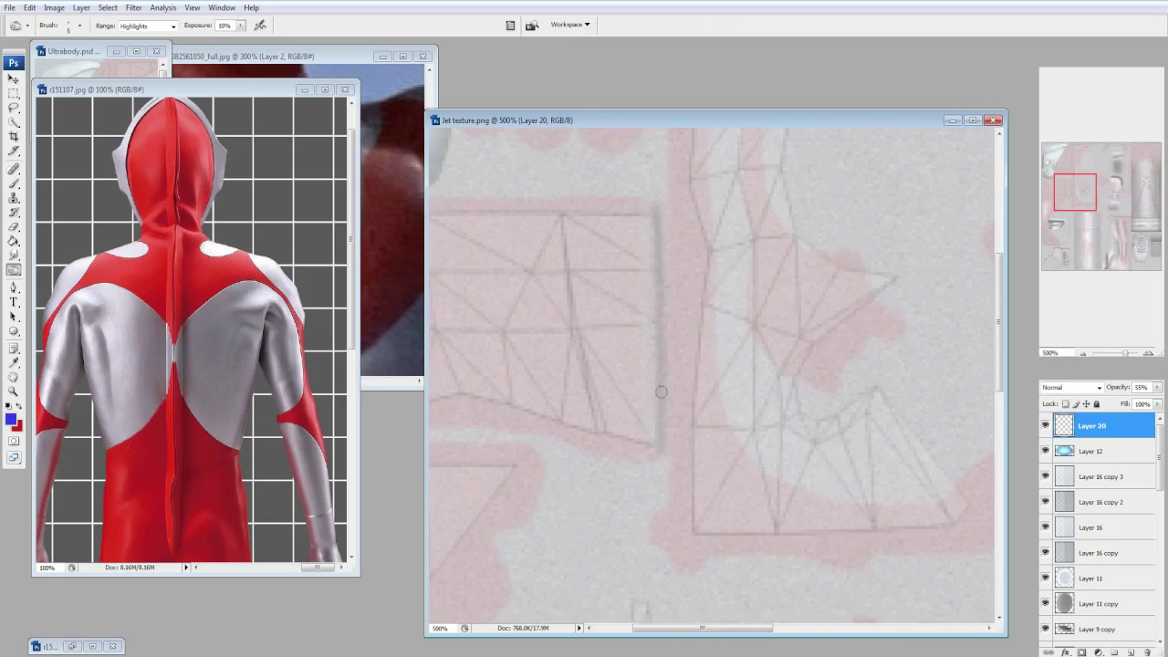
scroll(784, 263, "down", 3)
scroll(776, 292, "up", 2)
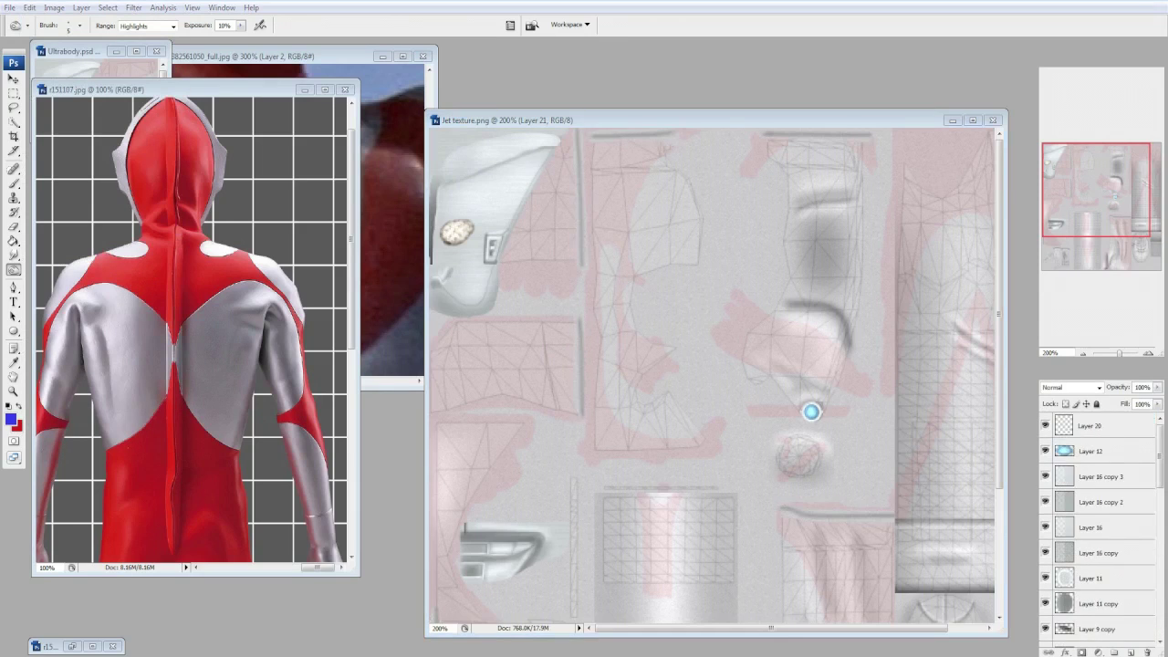
Set the Burn tool to 3 px and 20% exposure, and lower the opacity of Layer 21 to 55%.
key("ctrl+plus")
key("ctrl+plus")
key("ctrl+plus")
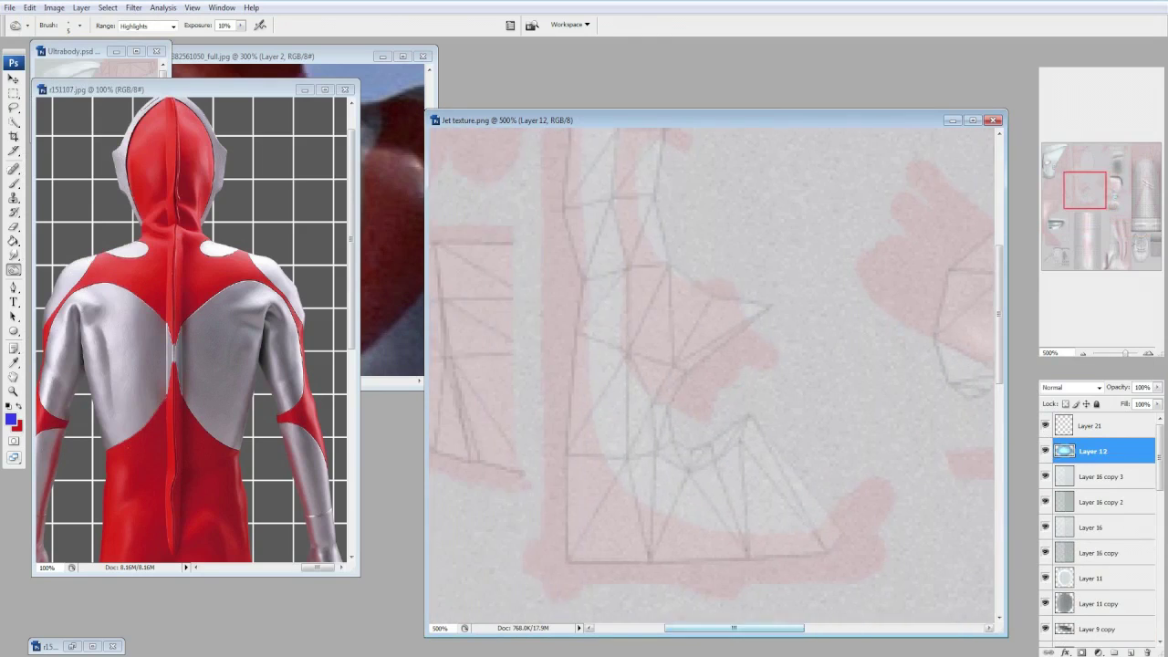
key("Return")
type("3")
key("Return")
key("Return")
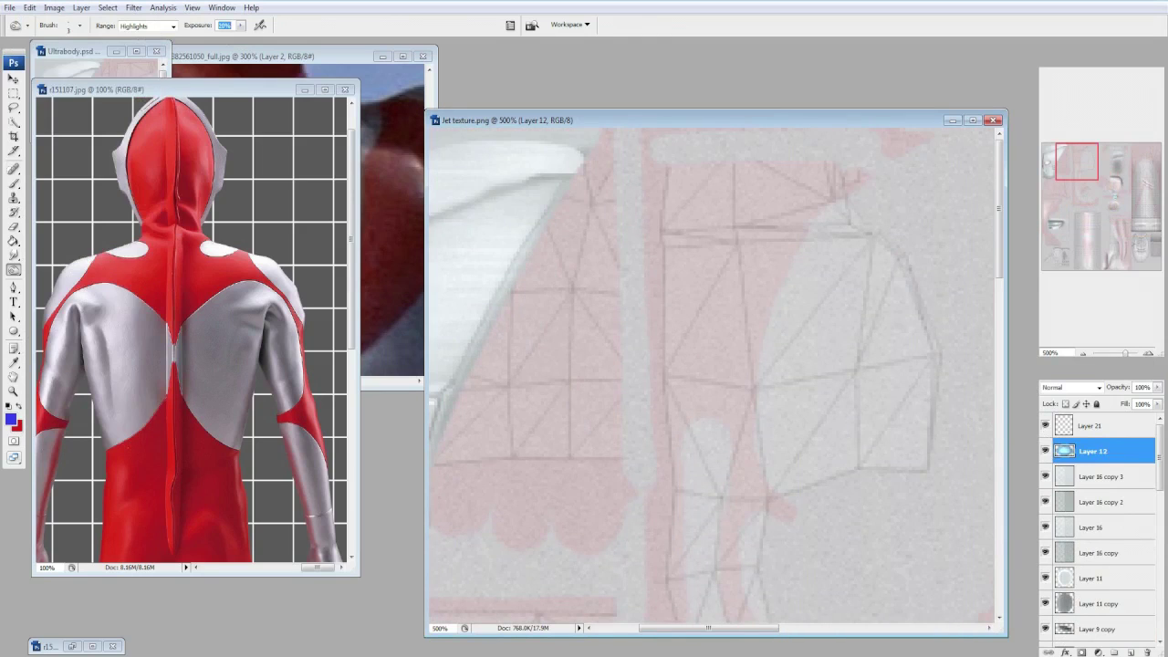
left_click(1090, 425)
left_click_drag(1157, 387, 1135, 398)
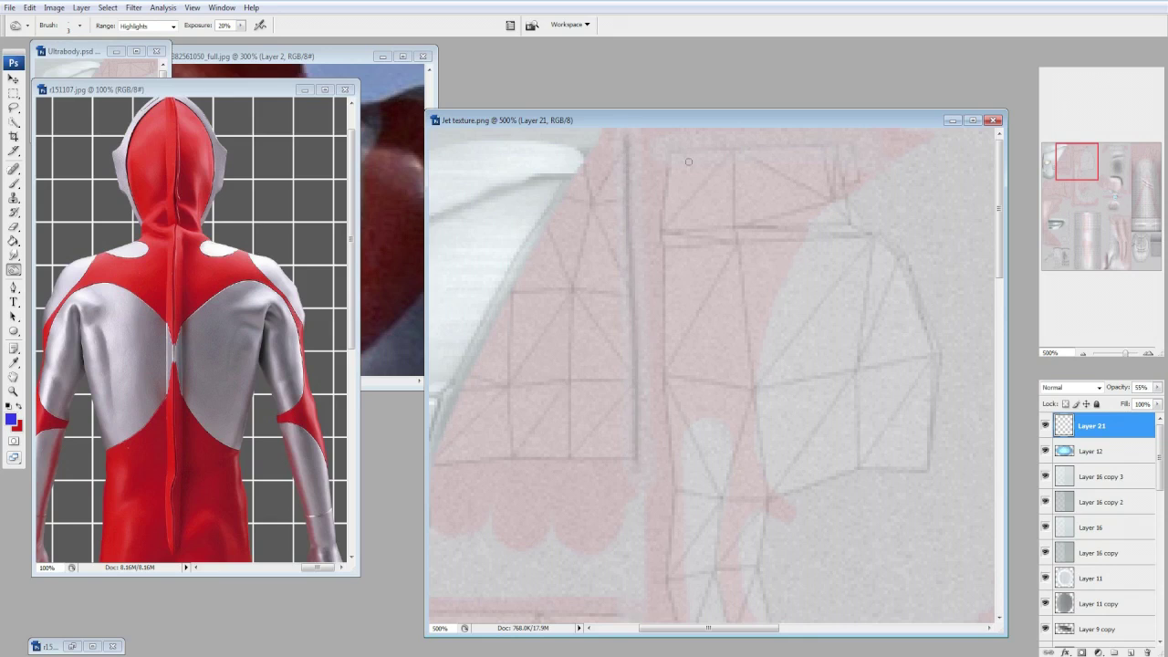
Try thin burned lines along the gray stripes on Layer 21, and check the back seam on the model in MikuMikuMoving.
scroll(703, 145, "right", 5)
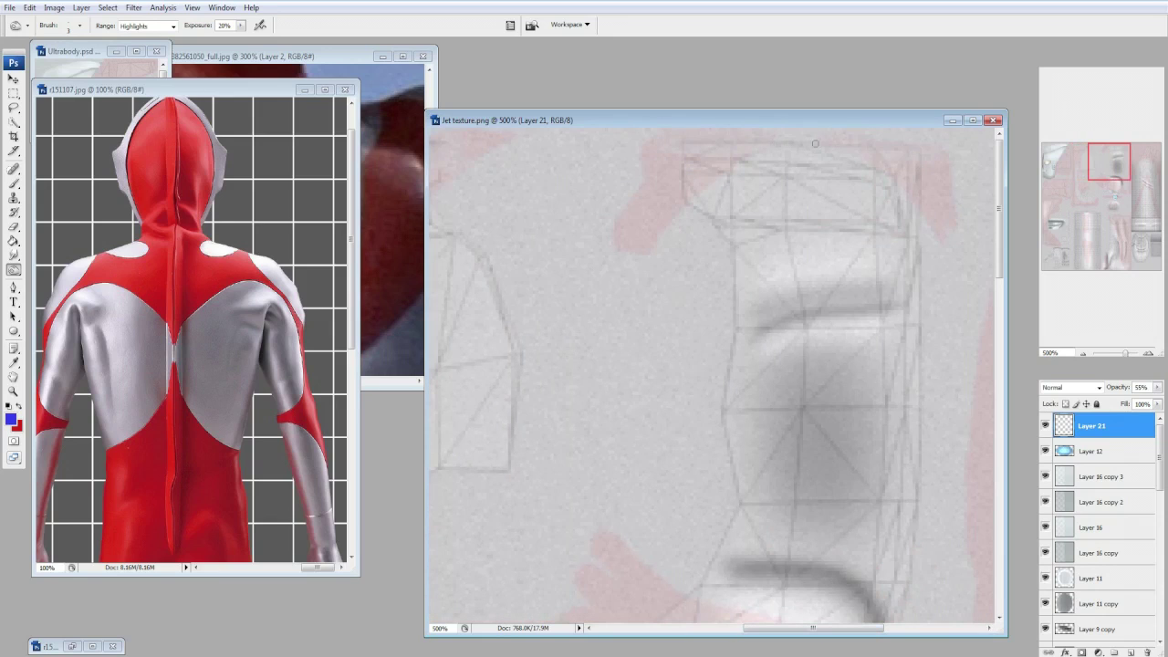
mouse_move(800, 143)
left_mouse_down()
mouse_move(717, 170)
mouse_move(619, 234)
left_mouse_up()
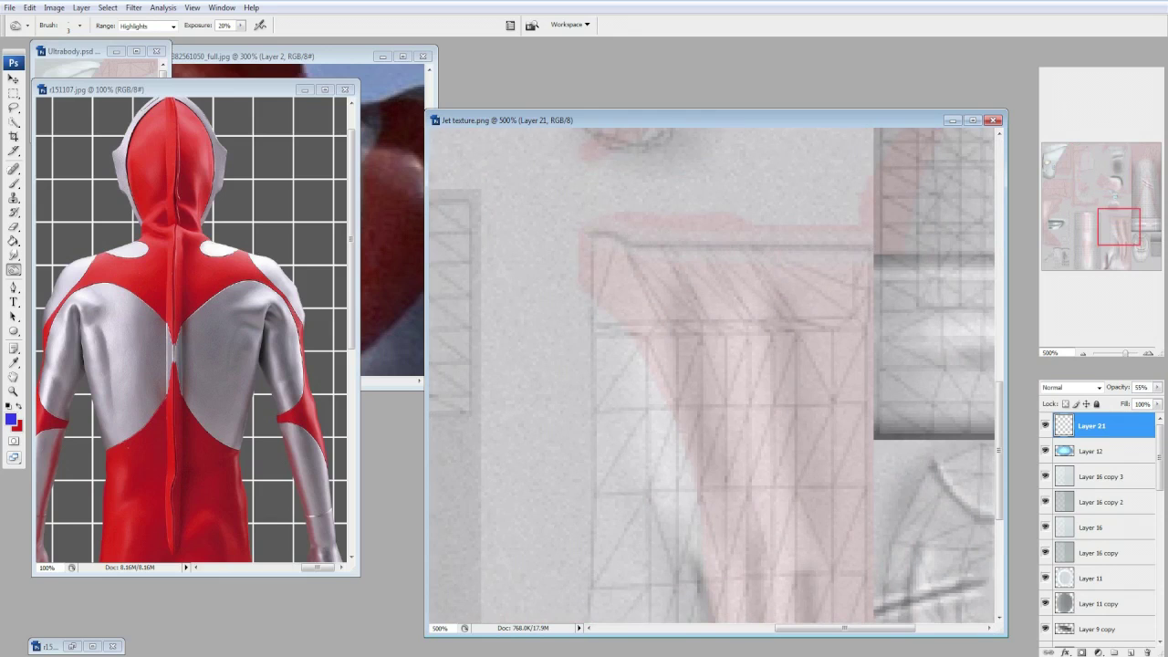
scroll(699, 357, "left", 10)
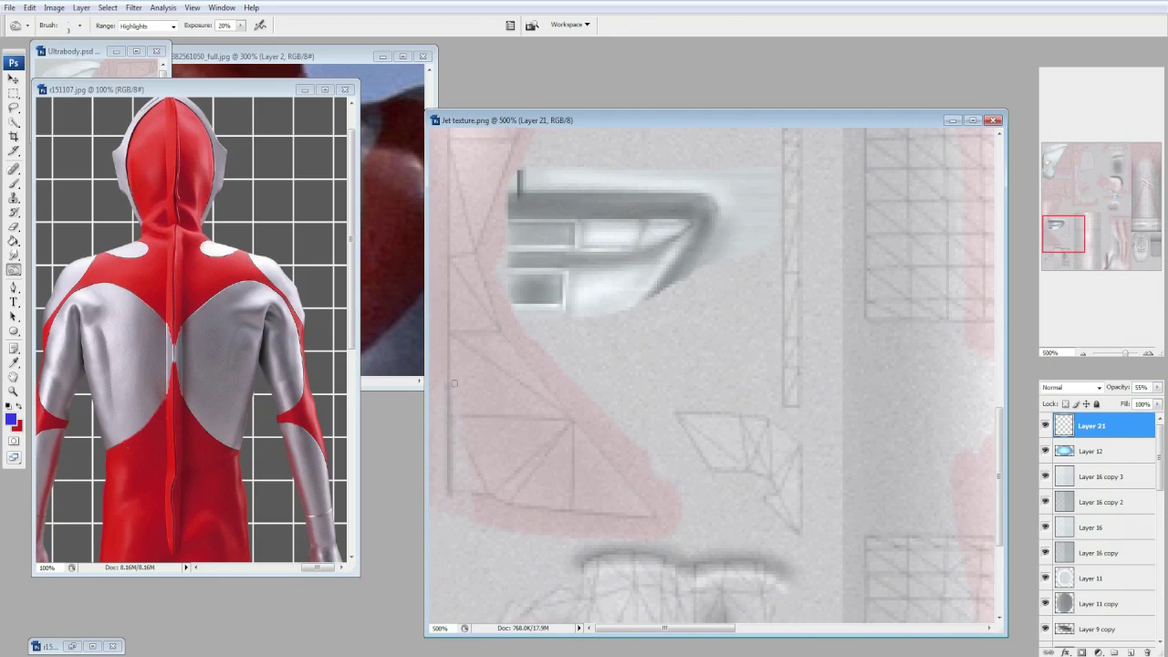
scroll(660, 281, "up", 10)
scroll(660, 281, "right", 2)
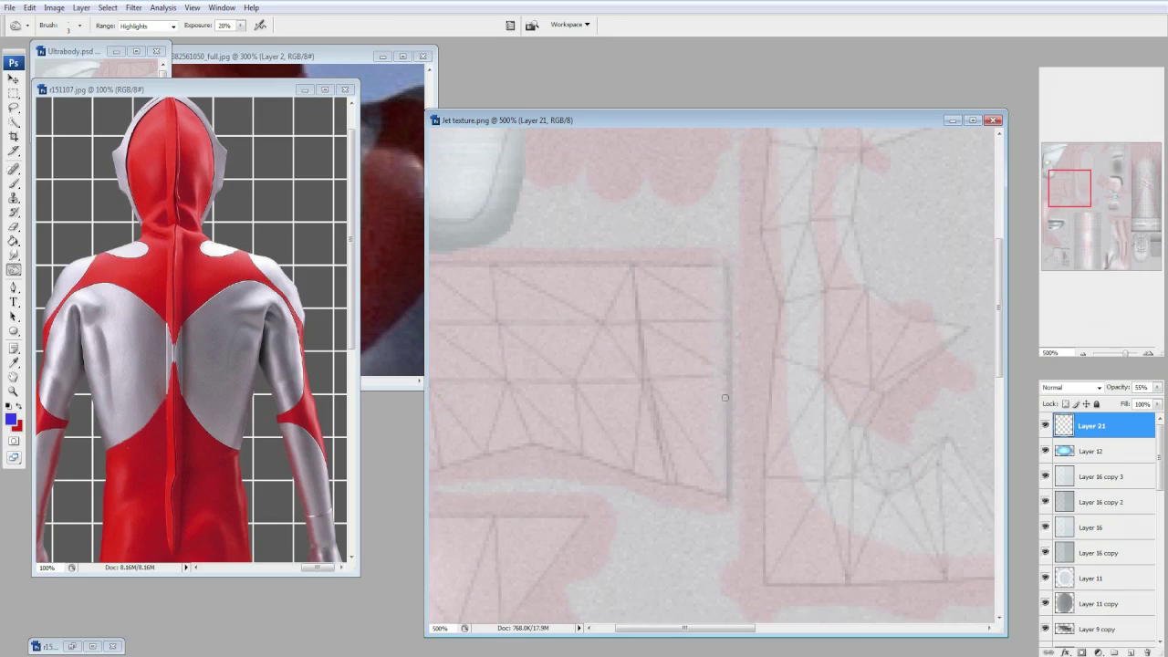
right_click(1091, 425)
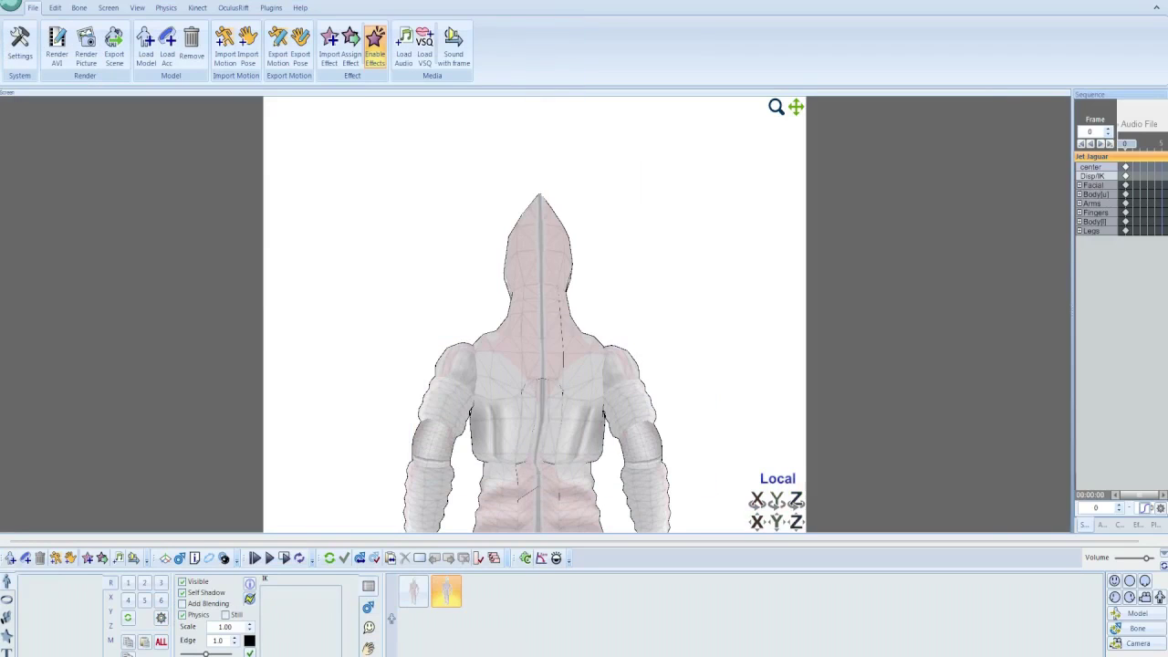
scroll(534, 314, "up", 5)
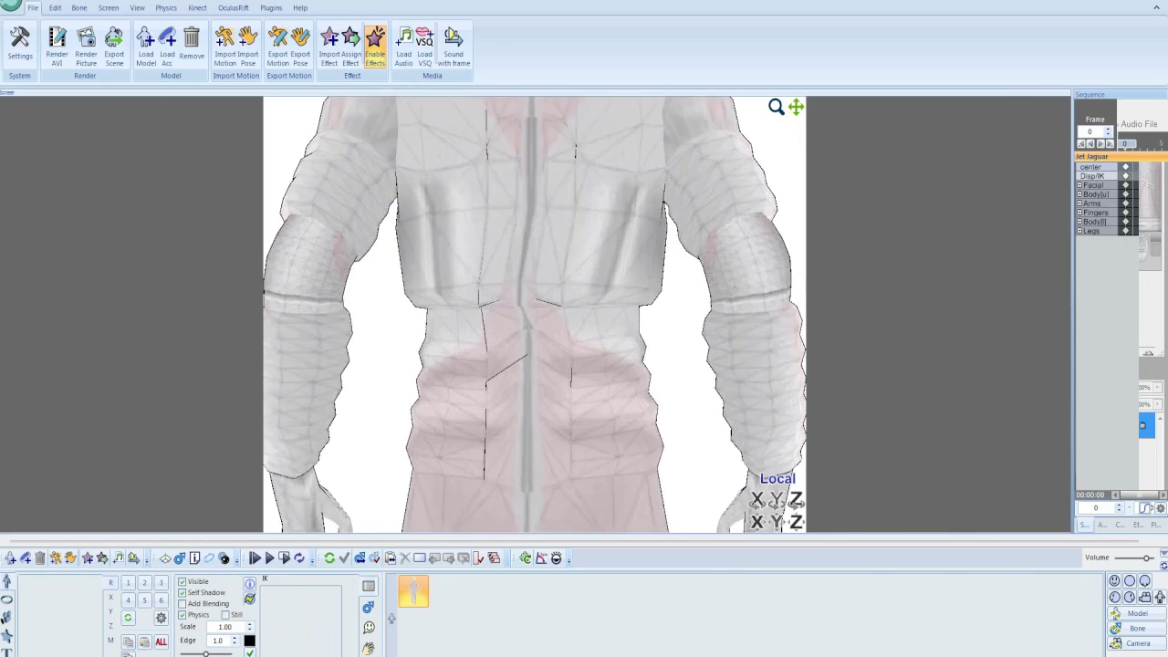
scroll(534, 301, "down", 3)
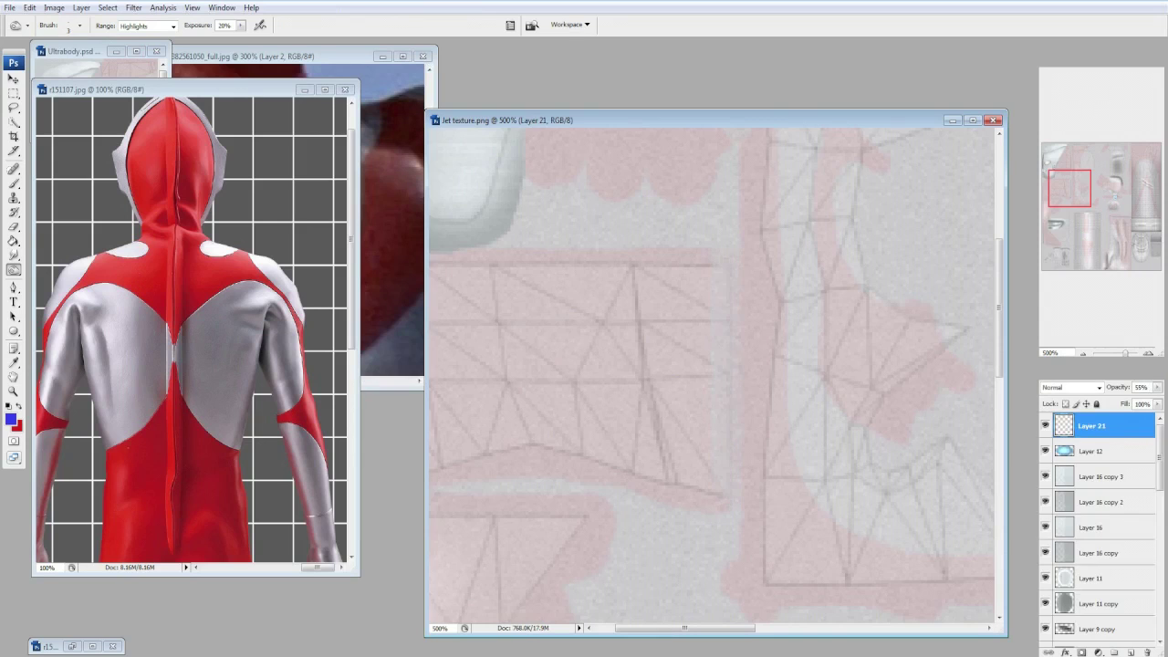
Return the gray stripes on Layer 21 to their unburned state with 55% opacity.
key("ctrl+alt+0")
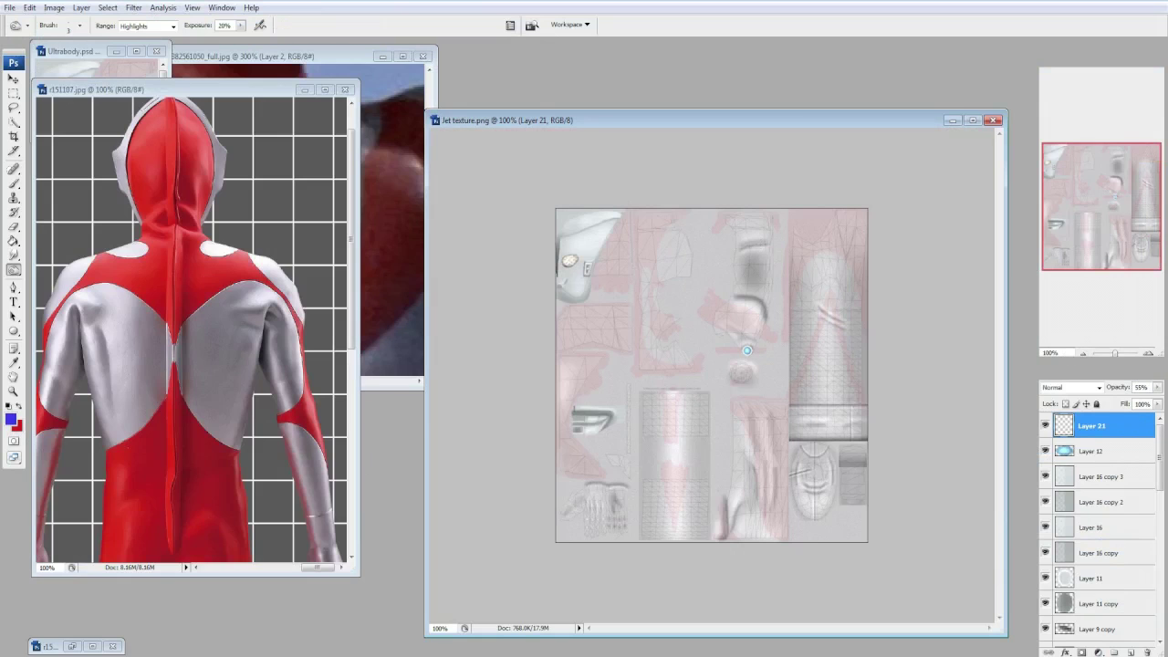
key("alt+bracketleft")
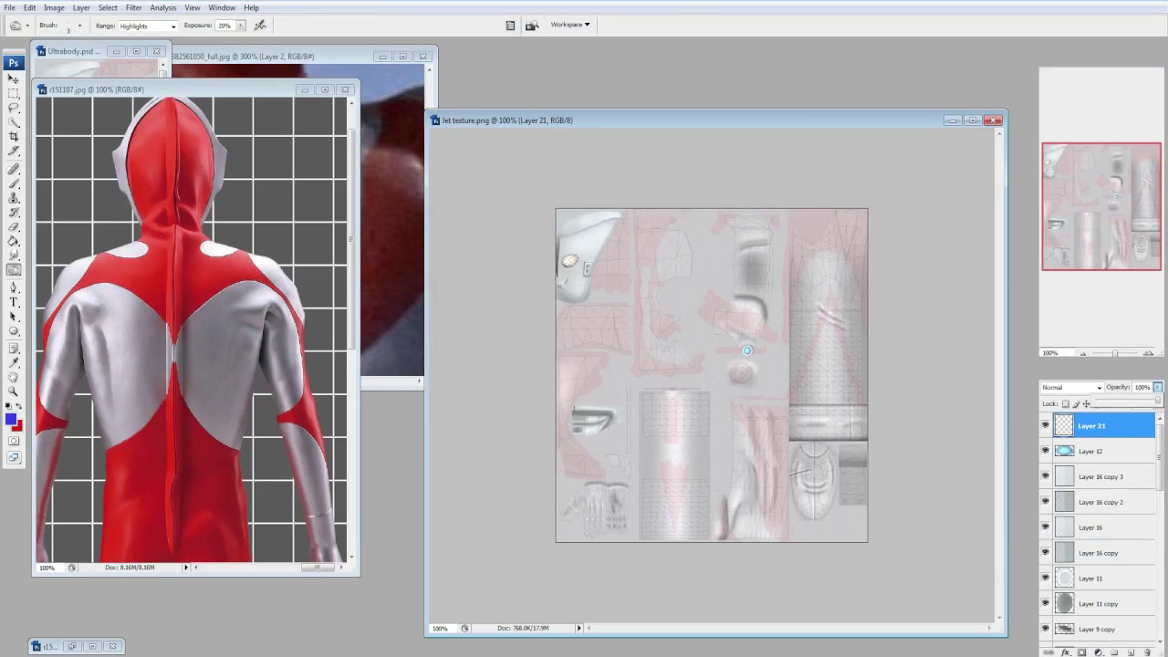
key("m")
key("5")
key("5")
scroll(639, 239, "up", 6)
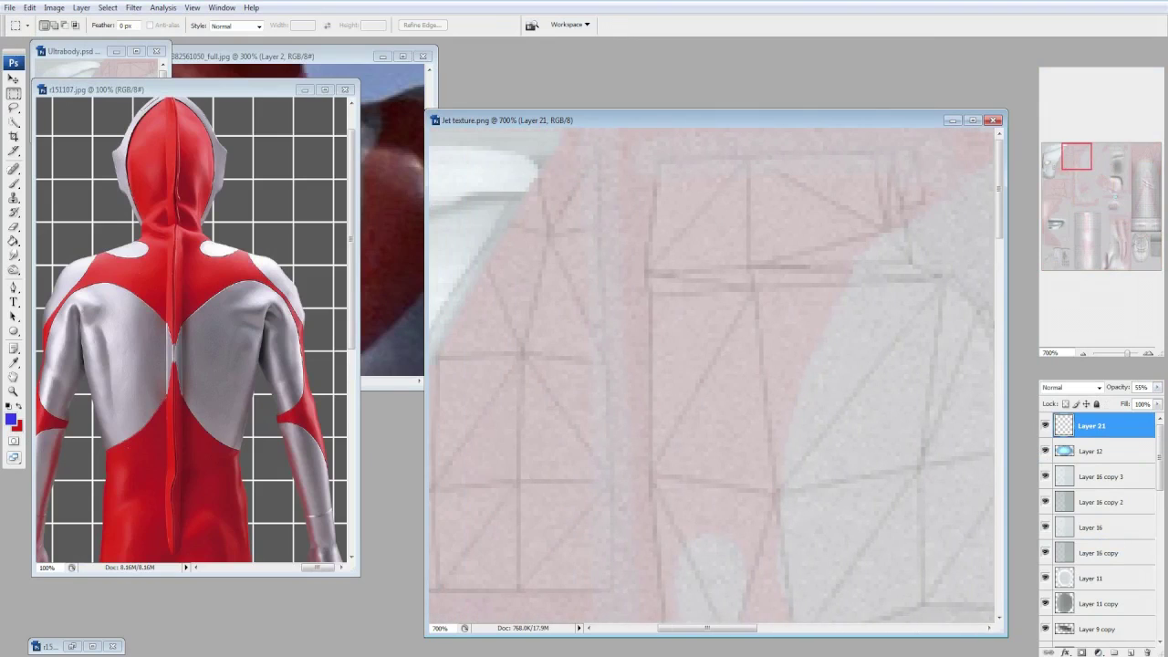
Burn a dark line along the gray back stripes on Layer 21 with the Burn tool, Highlights range, 20% exposure.
key("o")
key("Return")
key("Return")
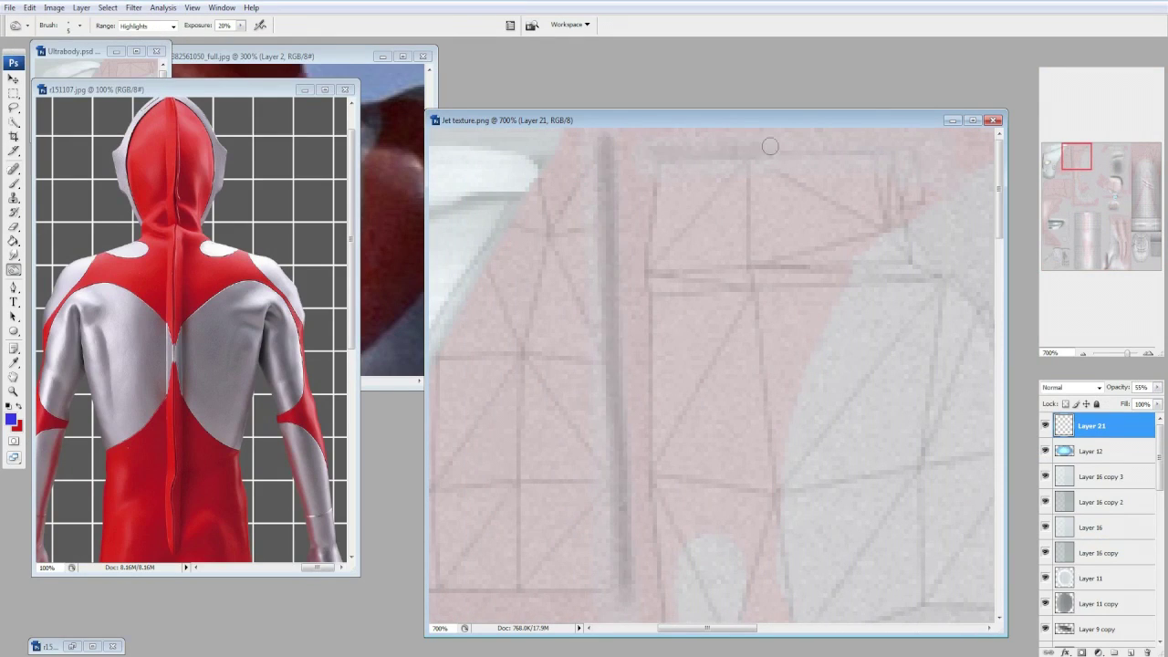
left_click_drag(861, 268, 607, 146)
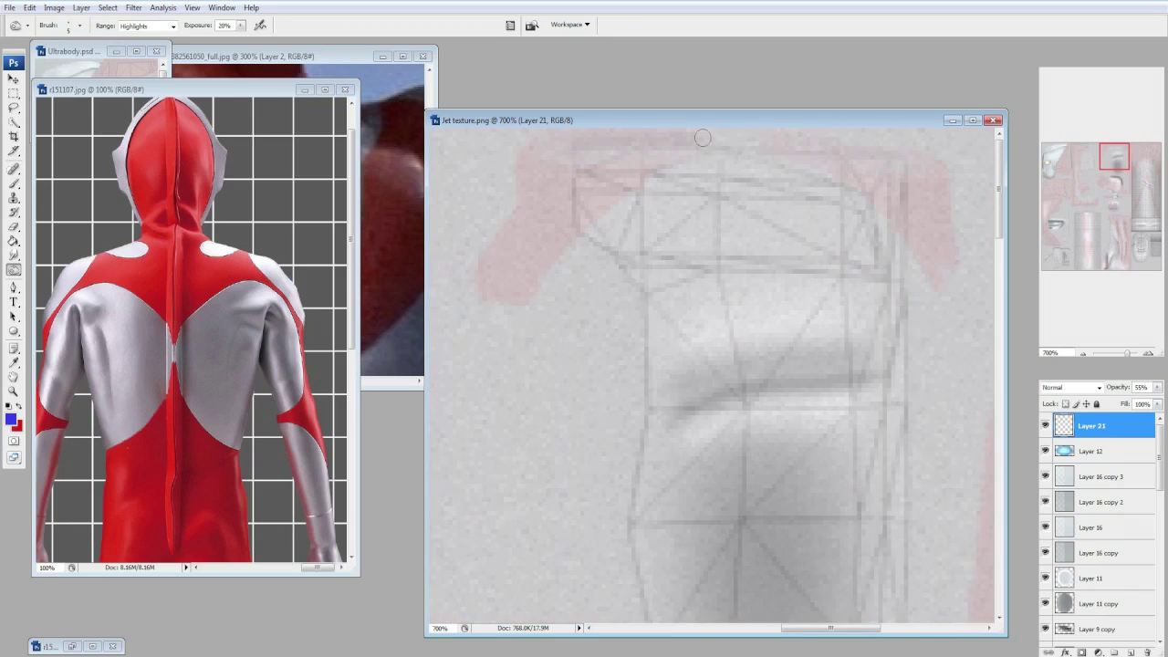
left_click_drag(928, 143, 634, 141)
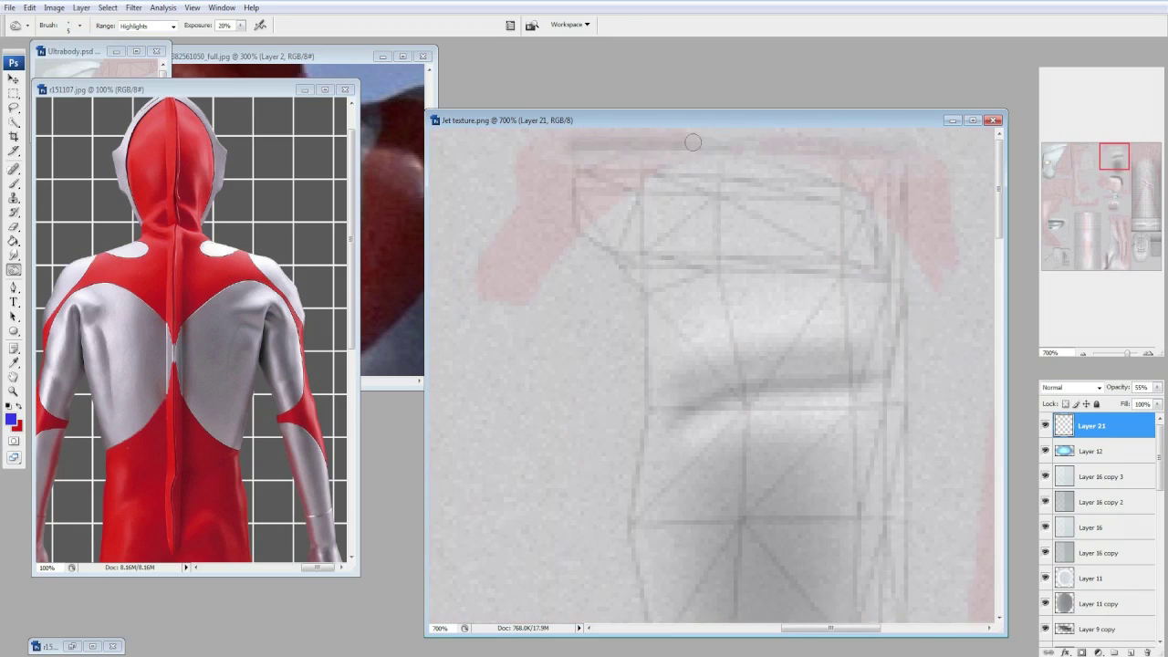
left_click_drag(885, 145, 546, 228)
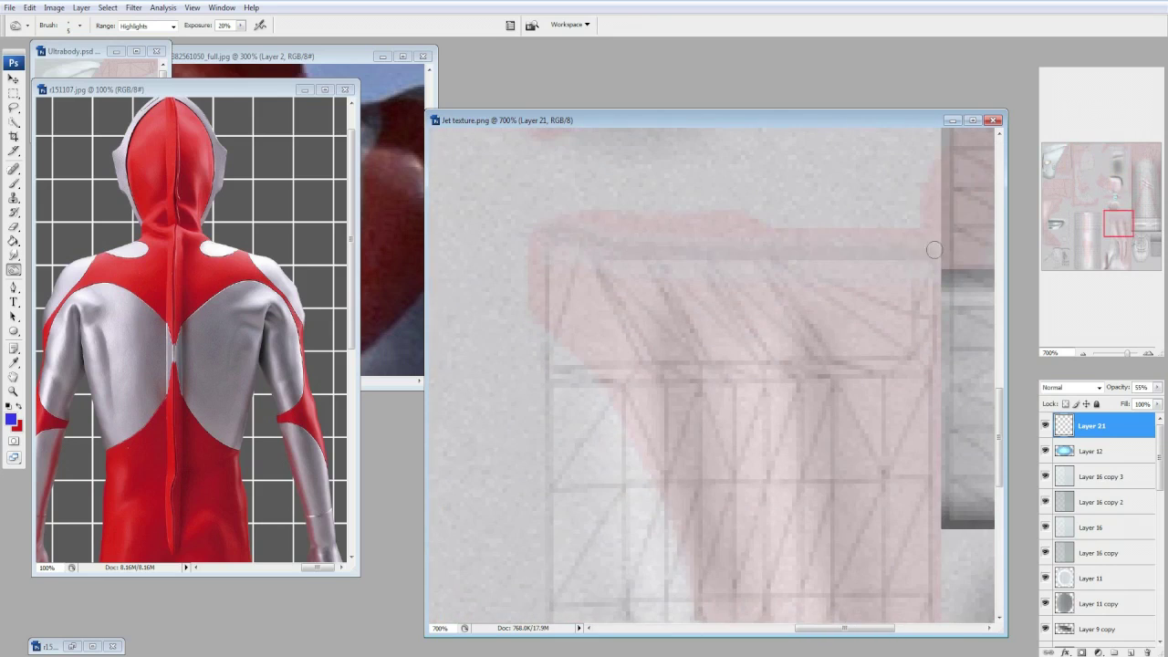
left_click_drag(939, 252, 457, 400)
left_click_drag(455, 522, 962, 276)
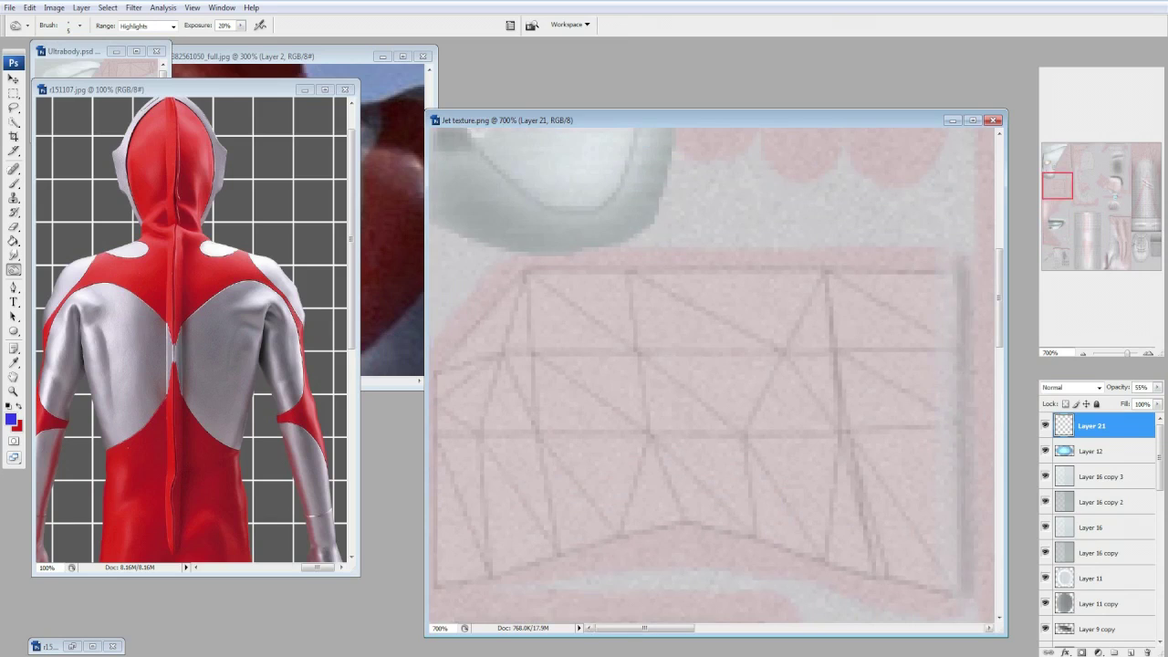
left_click_drag(974, 593, 811, 241)
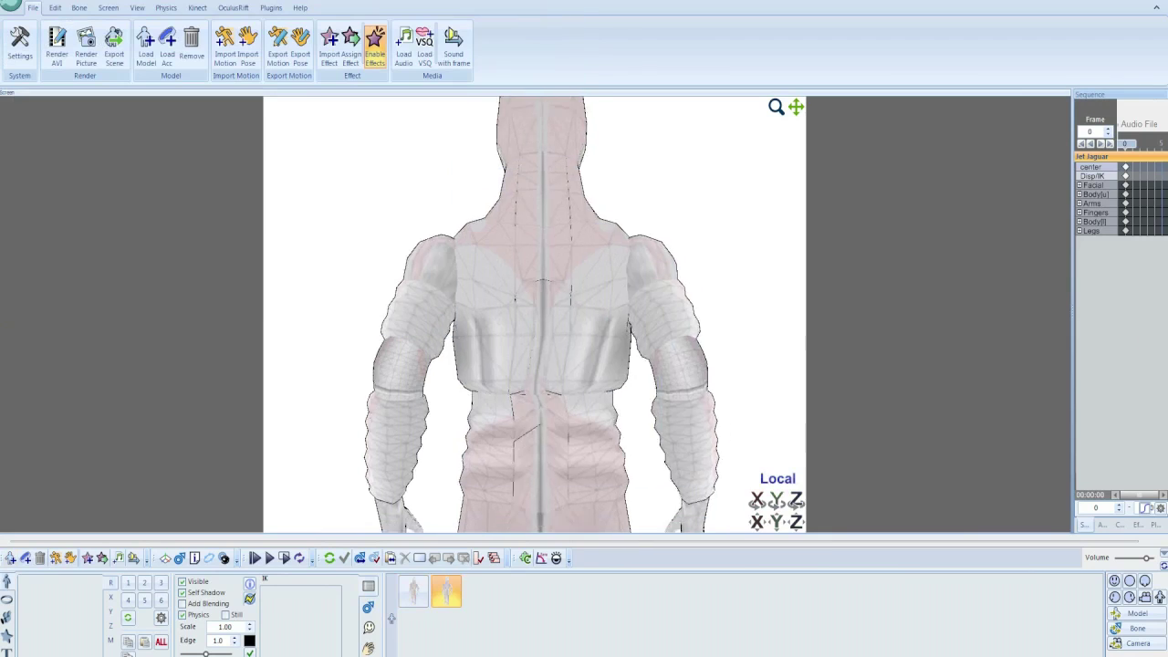
Examine the burned back seam on the model from head to waist in MikuMikuMoving.
scroll(534, 314, "up", 5)
scroll(534, 314, "down", 8)
scroll(533, 314, "up", 8)
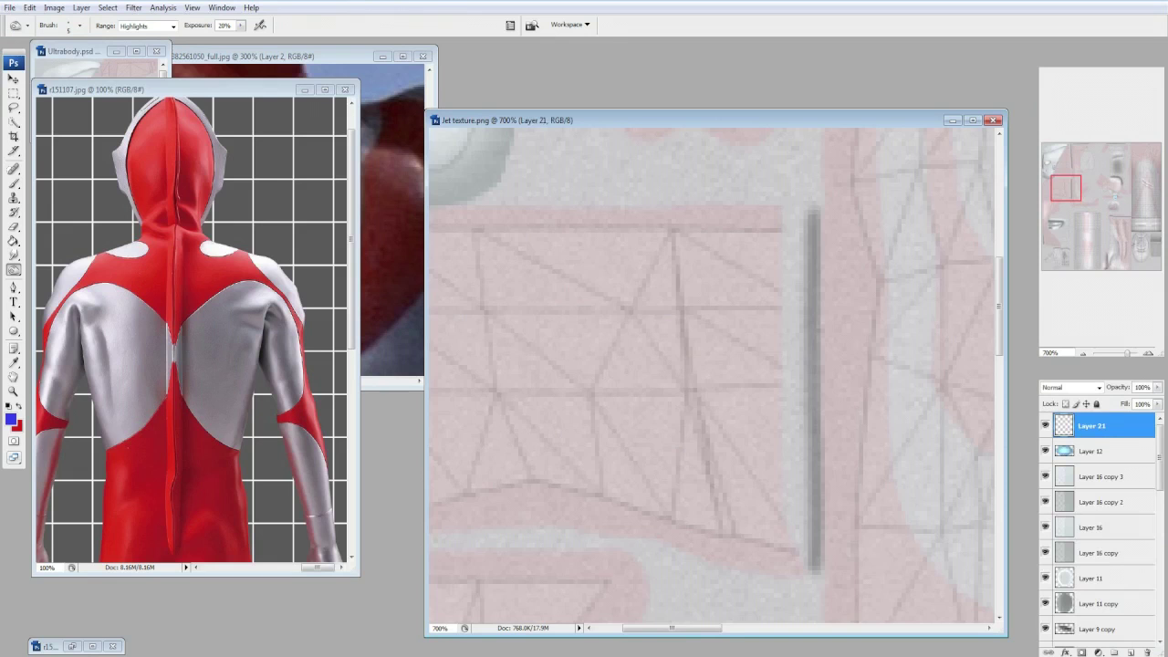
Set Layer 21 to 100% opacity and deepen the burned lines along its gray stripes, comparing the seam on the model.
left_click_drag(802, 383, 743, 347)
left_click_drag(718, 135, 744, 602)
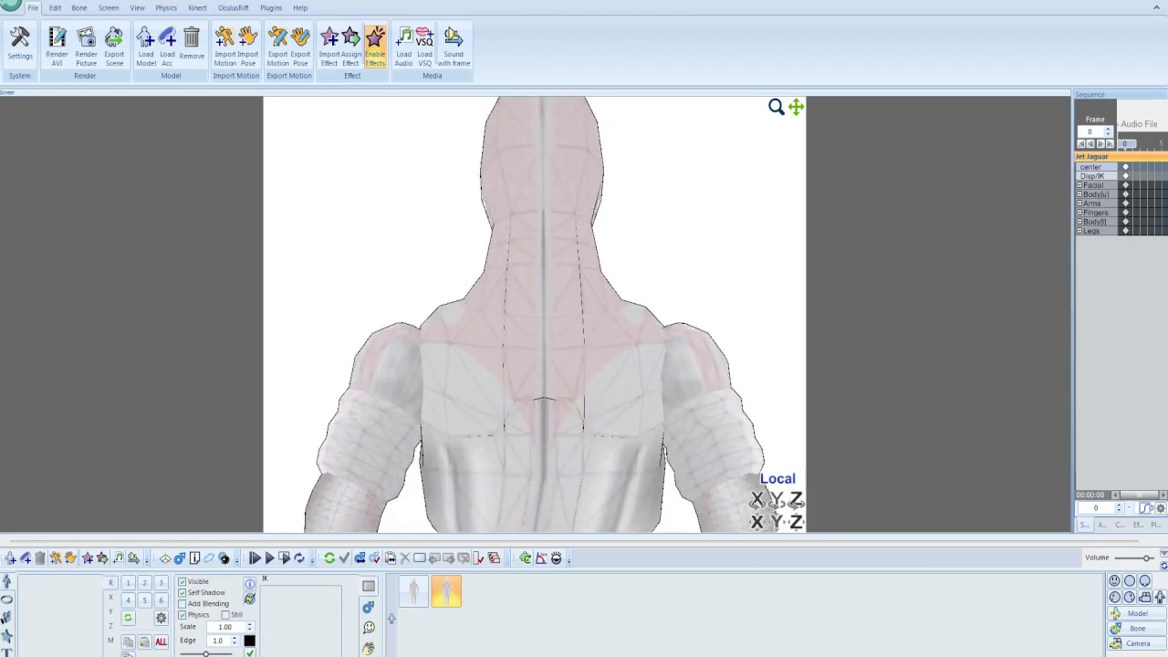
key("alt+Tab")
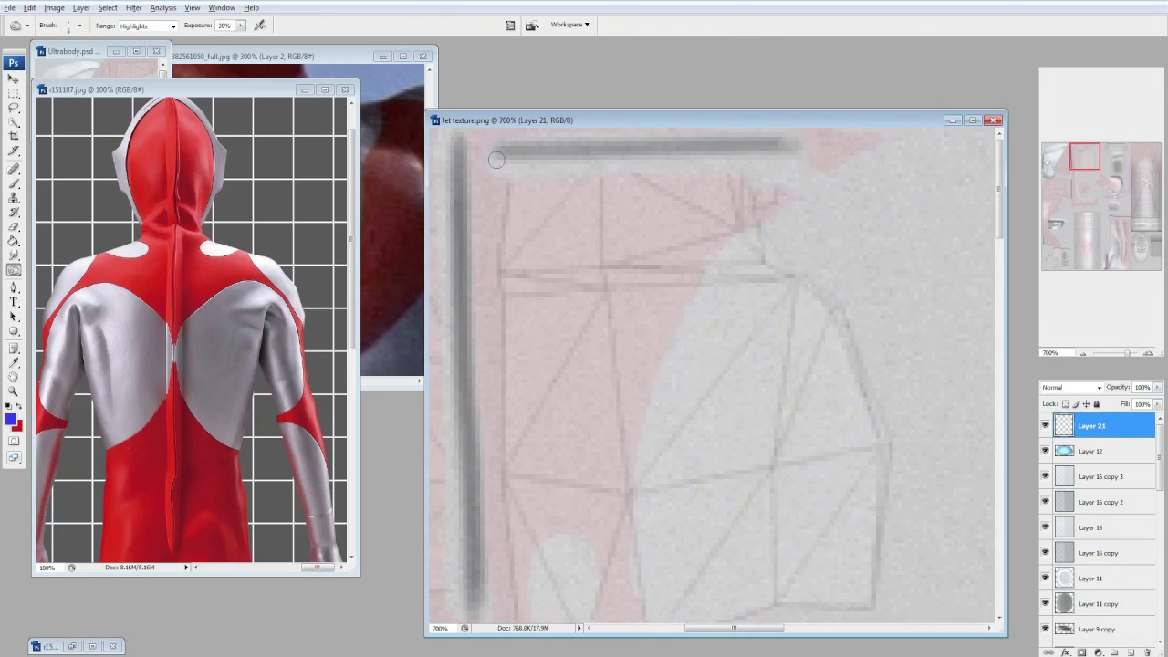
left_click_drag(696, 153, 503, 161)
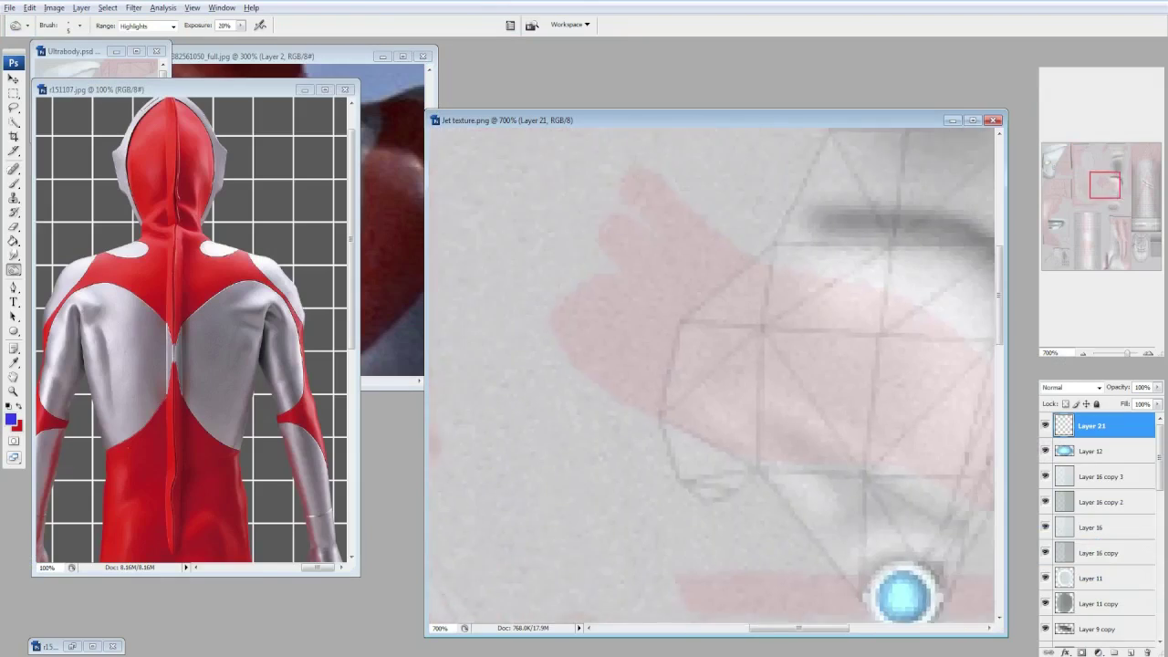
left_click_drag(906, 594, 580, 393)
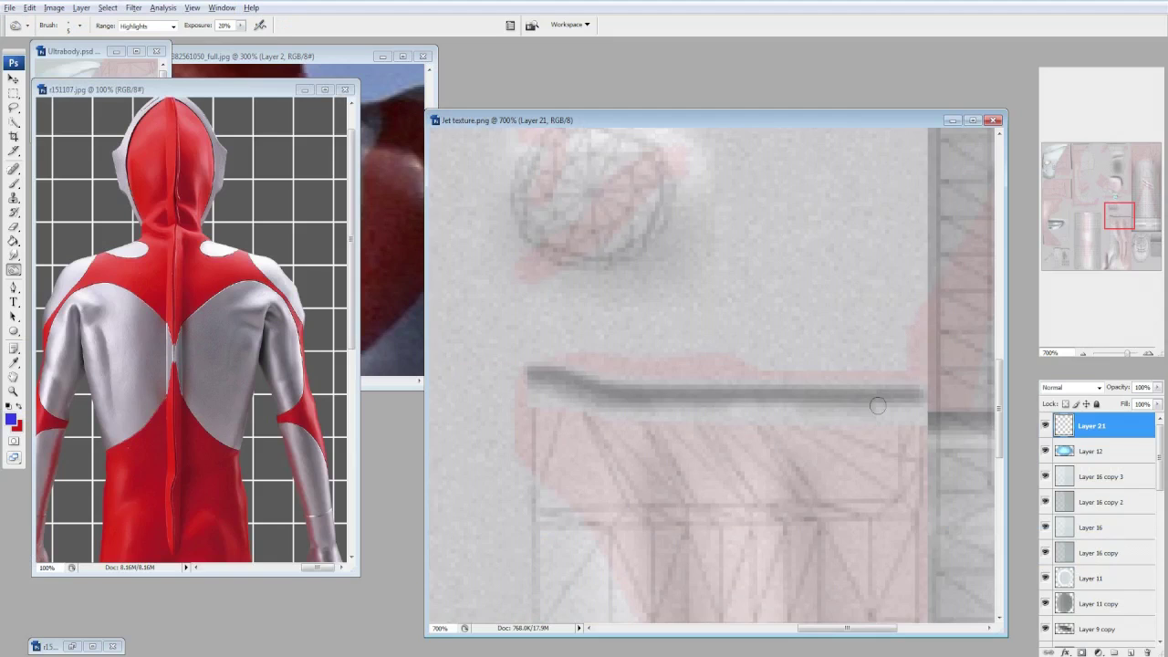
left_click_drag(1120, 216, 1057, 239)
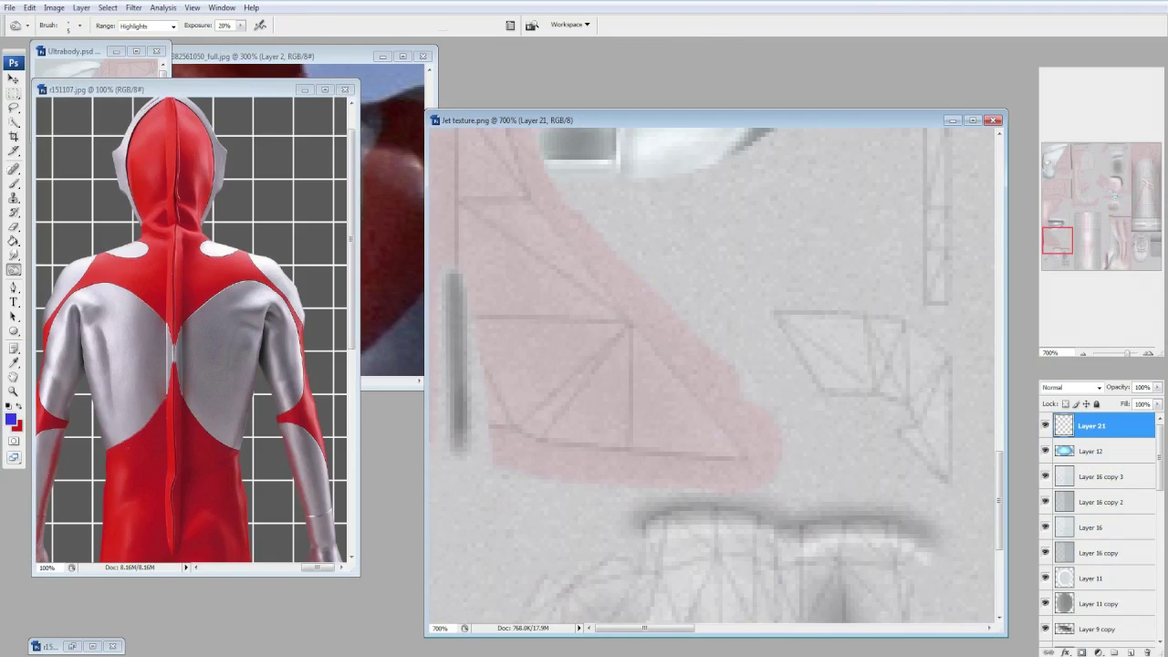
Replace the short burned stripe beside the lower red panel with a plain gray copy and merge it into Layer 21.
key("m")
left_click_drag(547, 246, 429, 524)
key("ctrl+j")
key("ctrl+bracketleft")
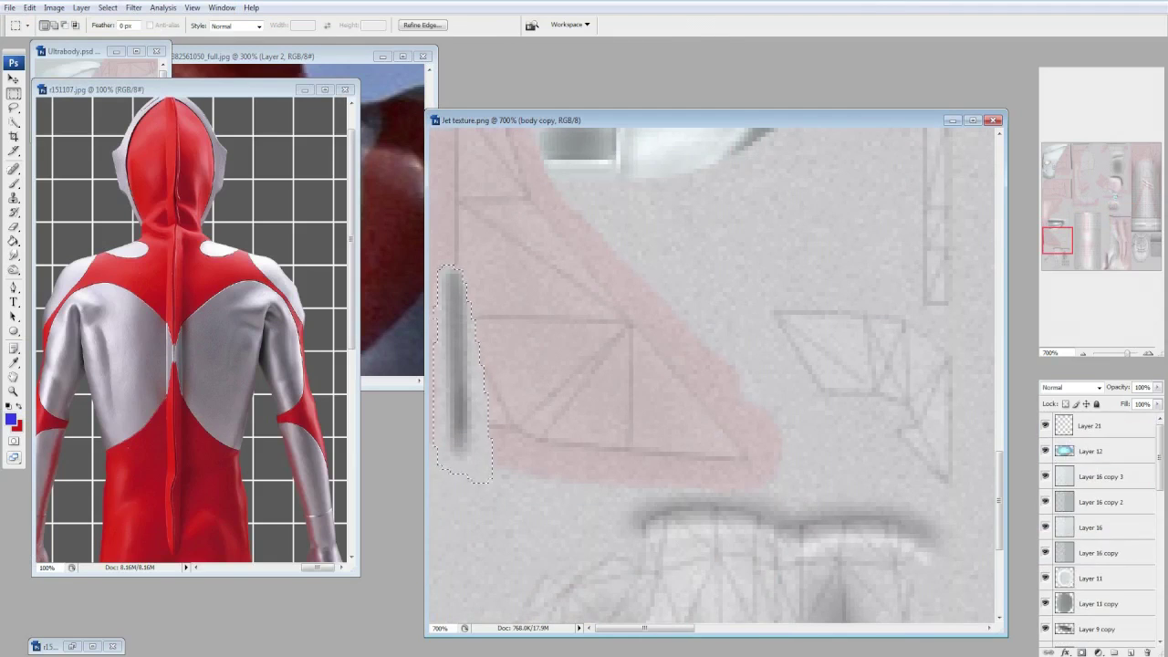
key("ctrl+bracketright")
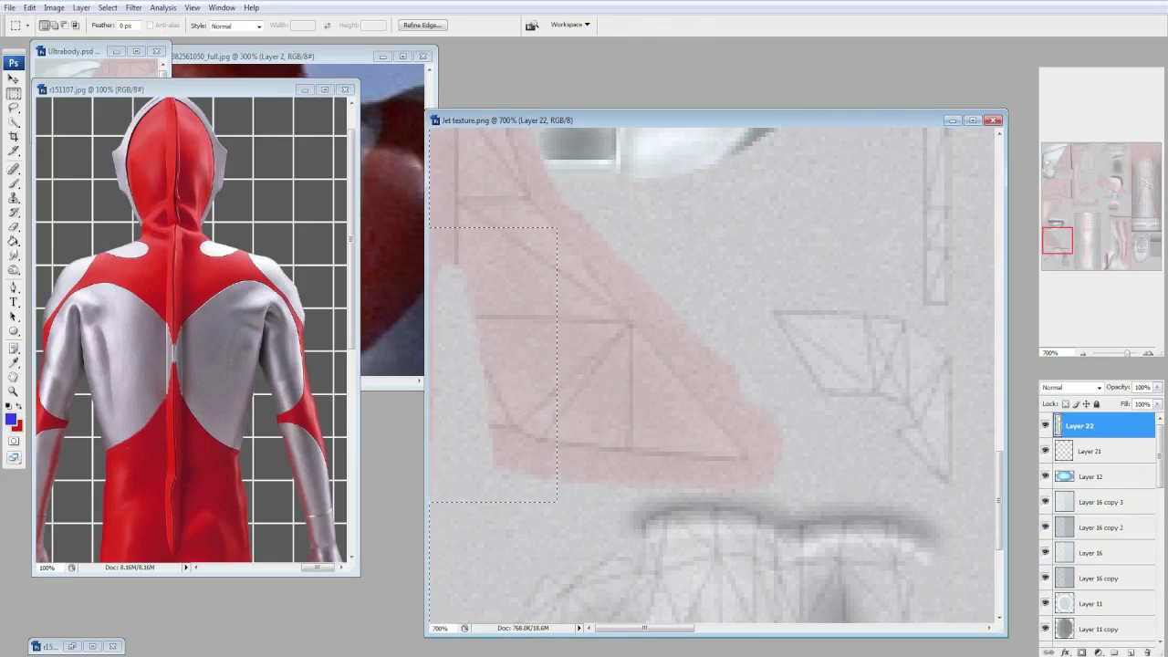
key("ctrl+d")
key("ctrl+e")
key("o")
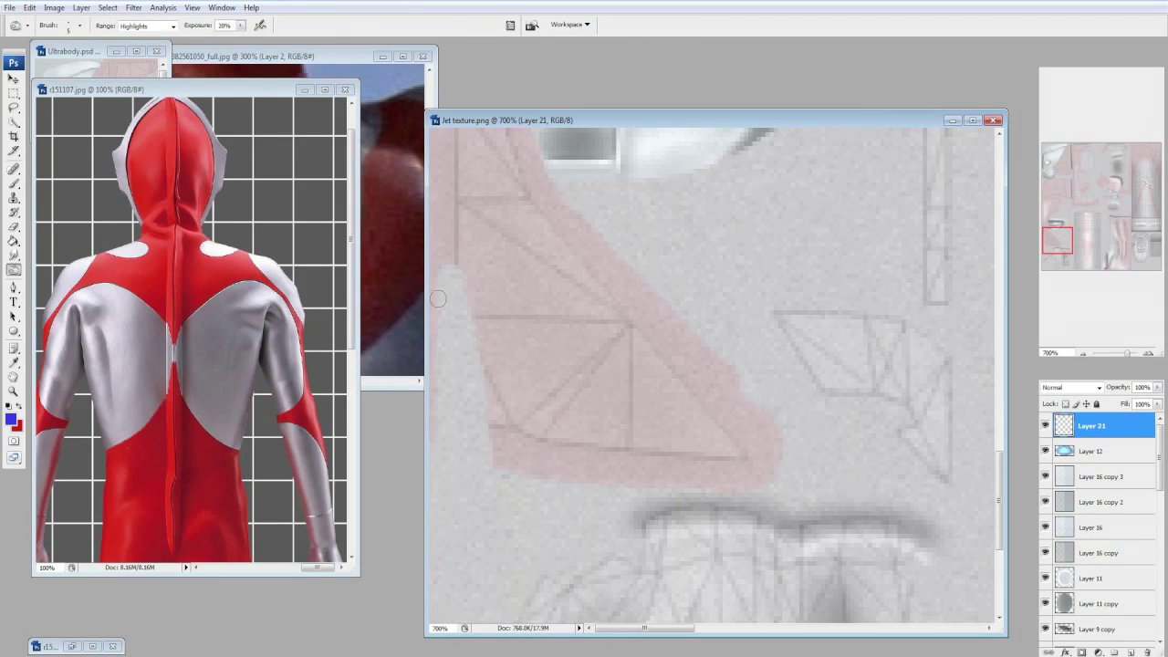
Burn a dark line down the short gray stripe beside the lower red panel on Layer 21 at 20% exposure.
left_click_drag(466, 464, 458, 262)
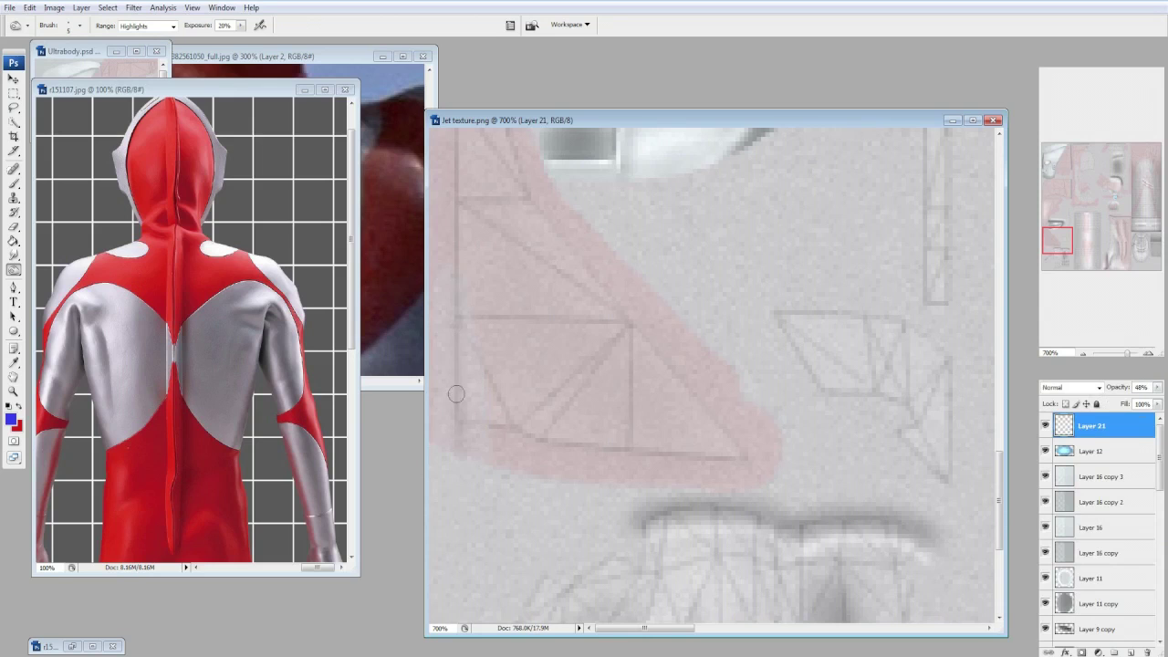
left_click_drag(453, 290, 456, 461)
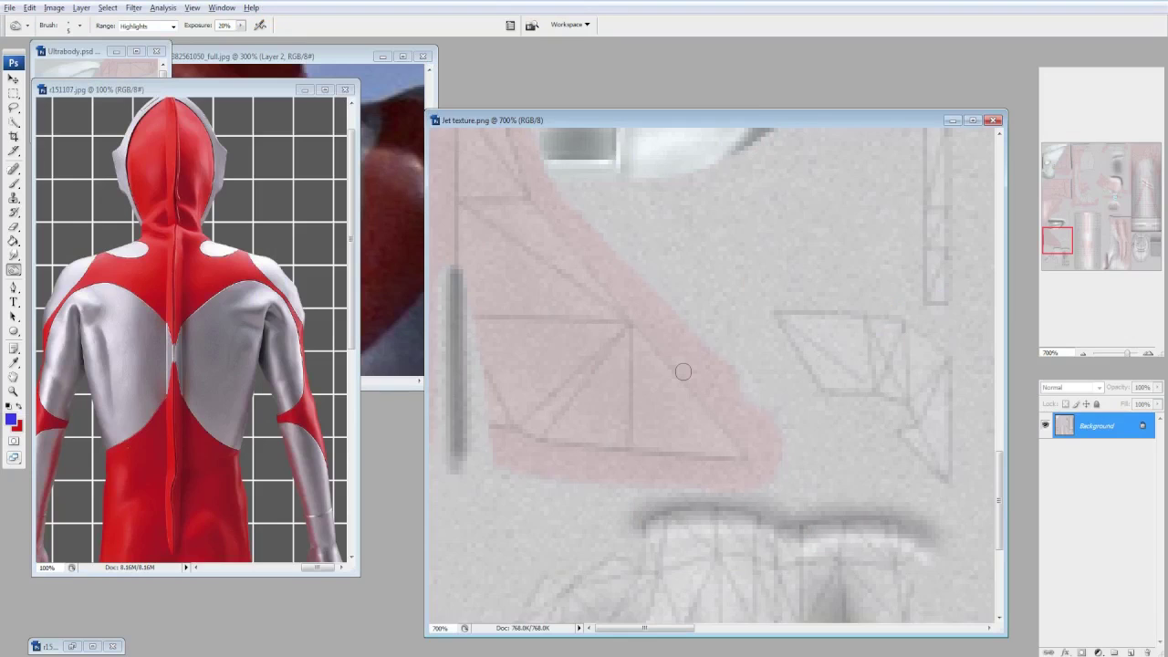
key("Return")
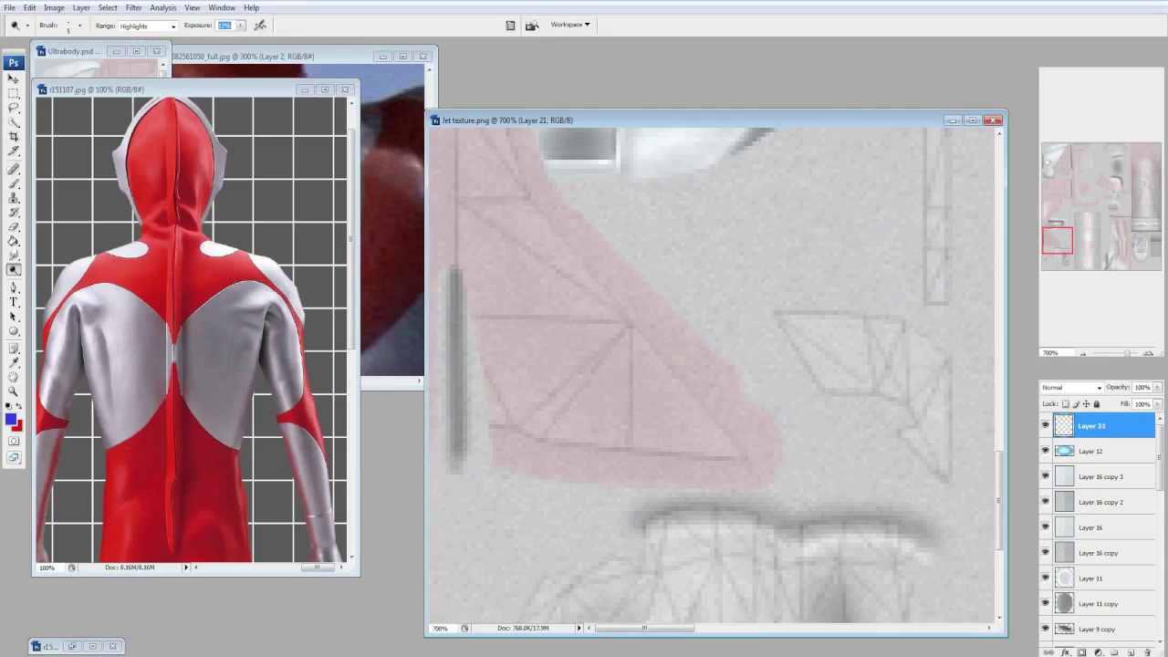
Dodge light edges alongside the dark lines of the gray stripes on Layer 21, using Highlights range and 15% exposure.
left_click_drag(464, 270, 464, 341)
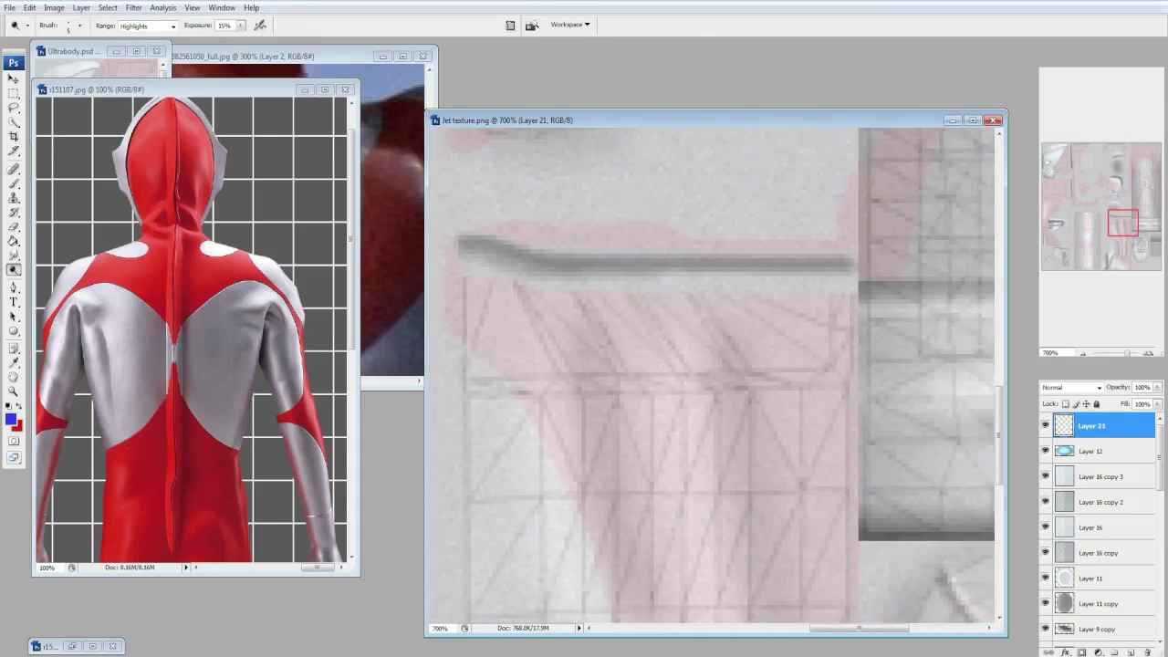
left_click_drag(735, 264, 801, 276)
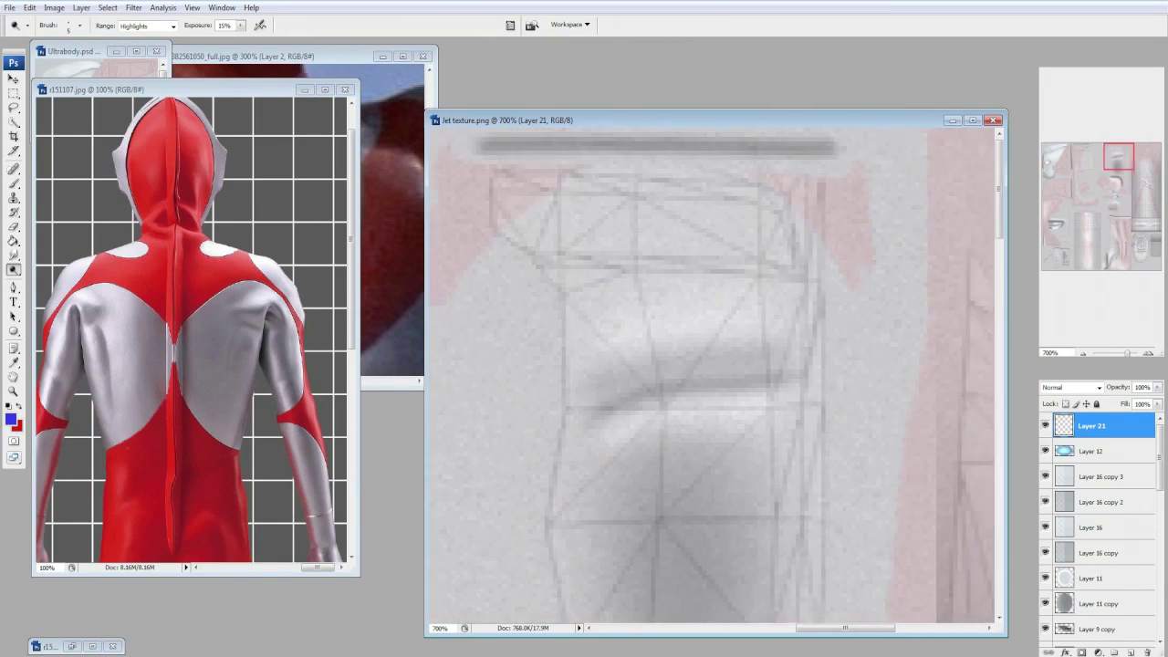
left_click_drag(872, 160, 567, 160)
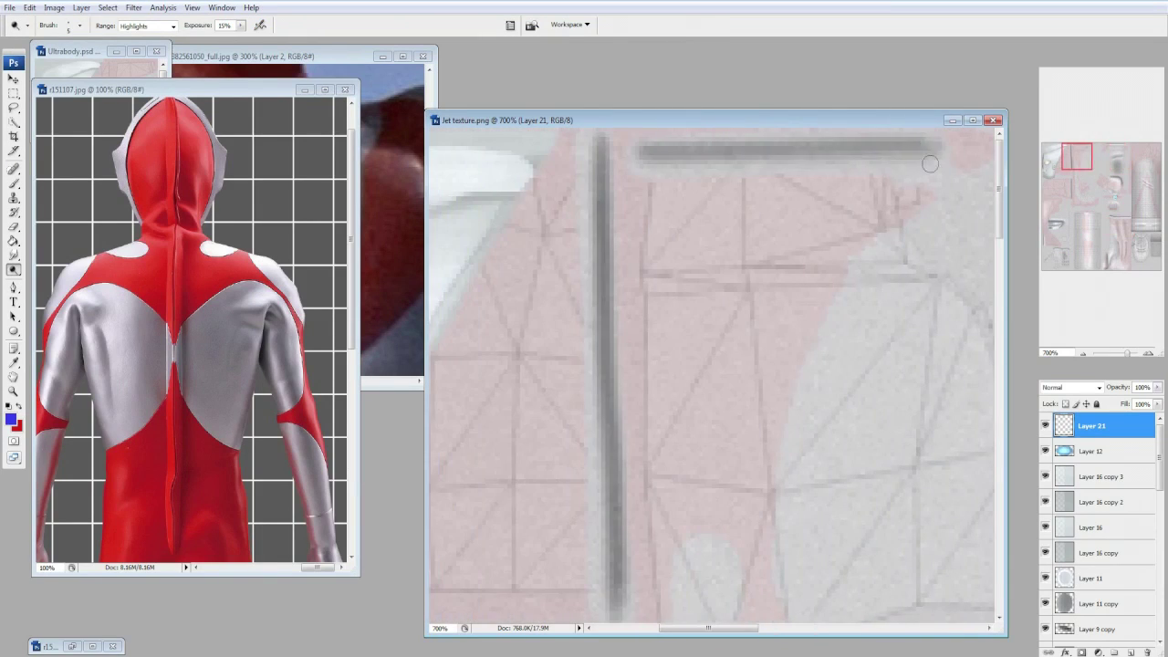
mouse_move(639, 166)
left_mouse_down()
mouse_move(935, 166)
mouse_move(646, 166)
left_mouse_up()
mouse_move(584, 142)
left_mouse_down()
mouse_move(597, 600)
mouse_move(582, 193)
left_mouse_up()
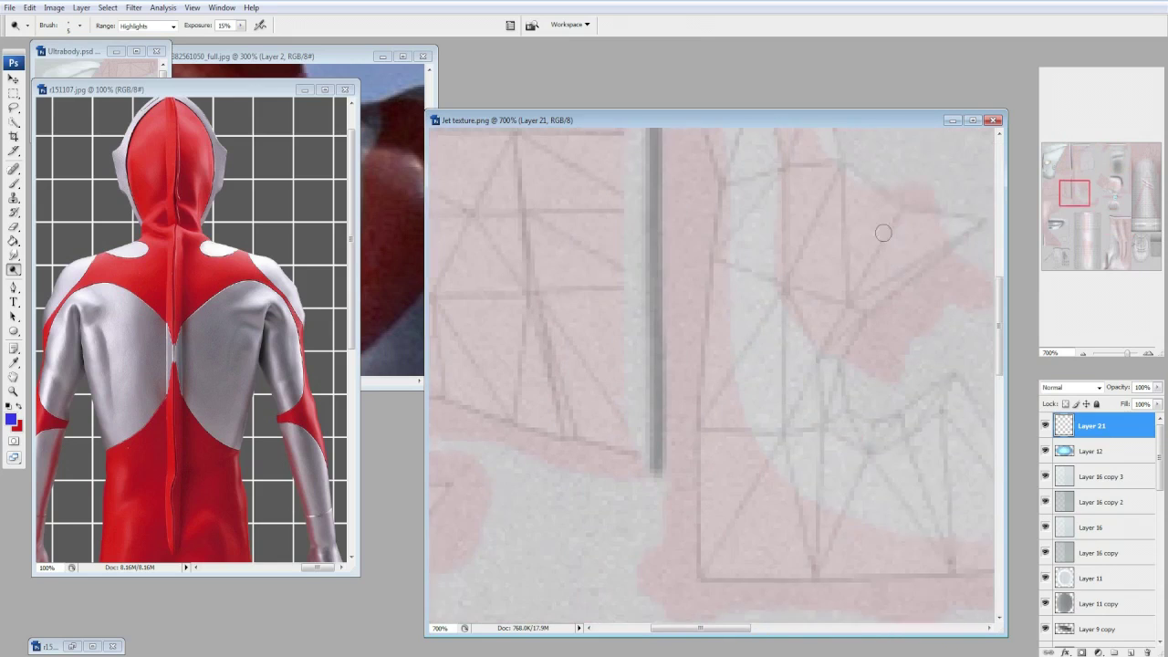
left_click_drag(638, 186, 644, 377)
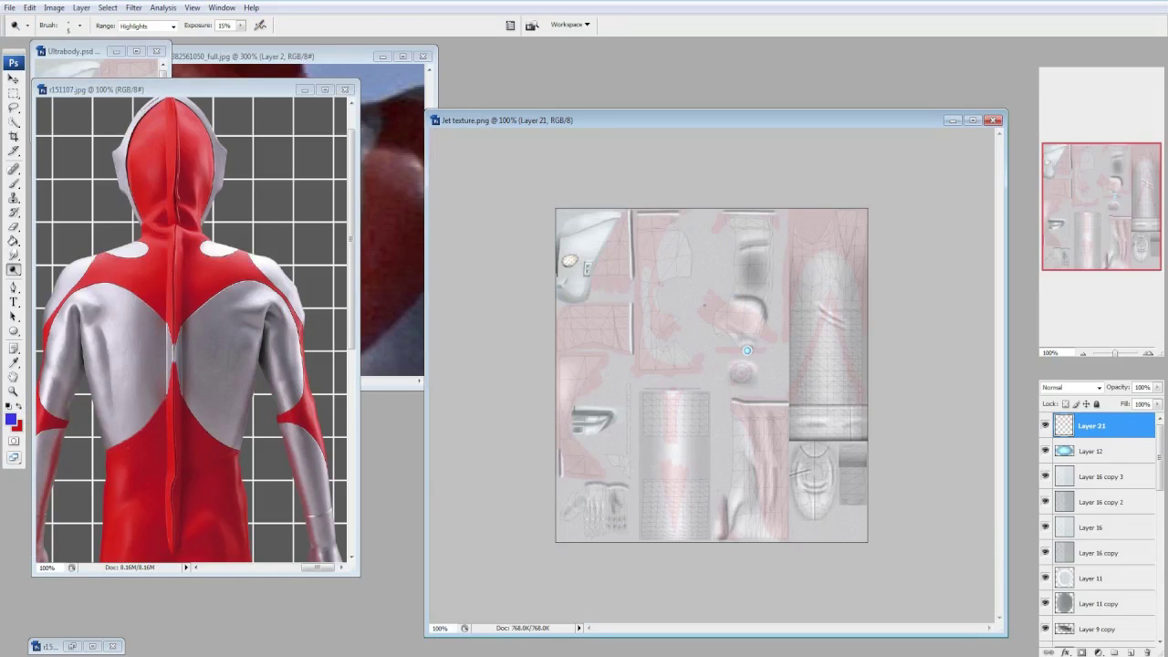
Burn soft shading beside the head and upper-back stripes on the body copy layer with a 35 px brush, Highlights range, 15% exposure.
scroll(746, 351, "up", 4)
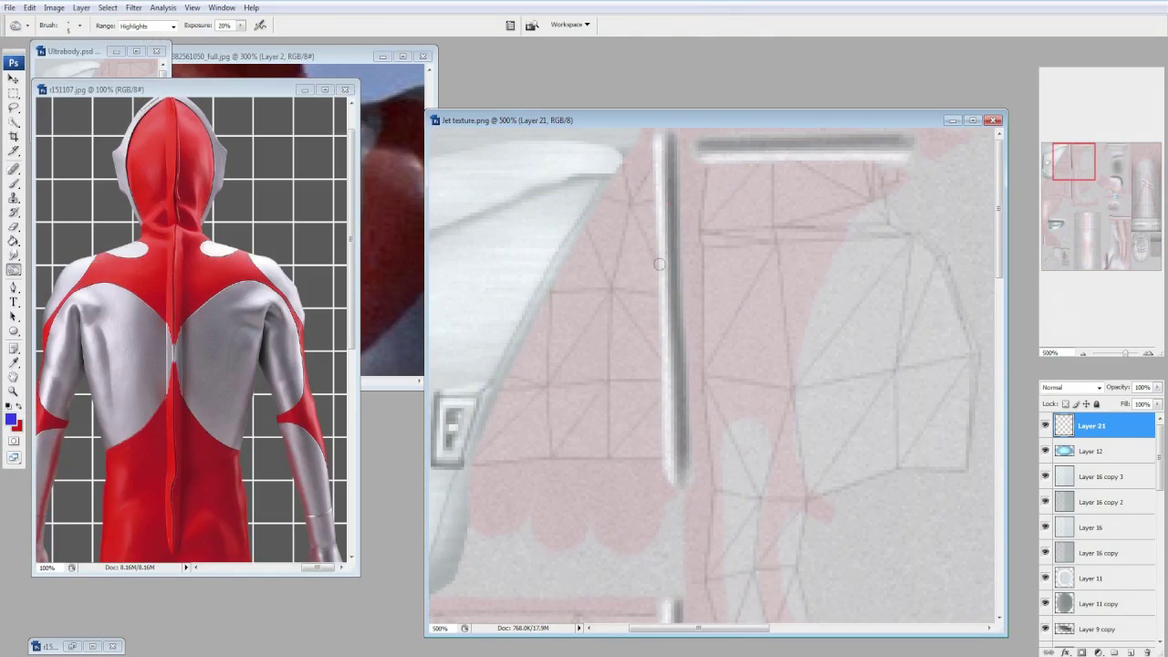
left_click(80, 25)
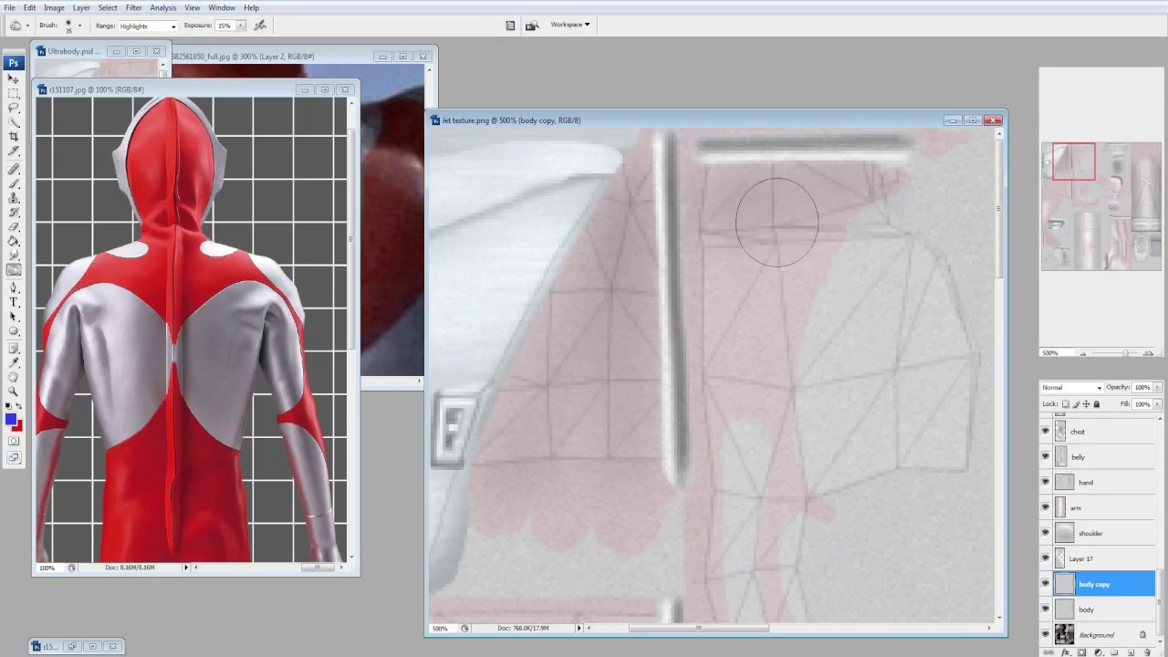
key("ctrl+minus")
key("ctrl+minus")
left_click_drag(686, 162, 675, 205)
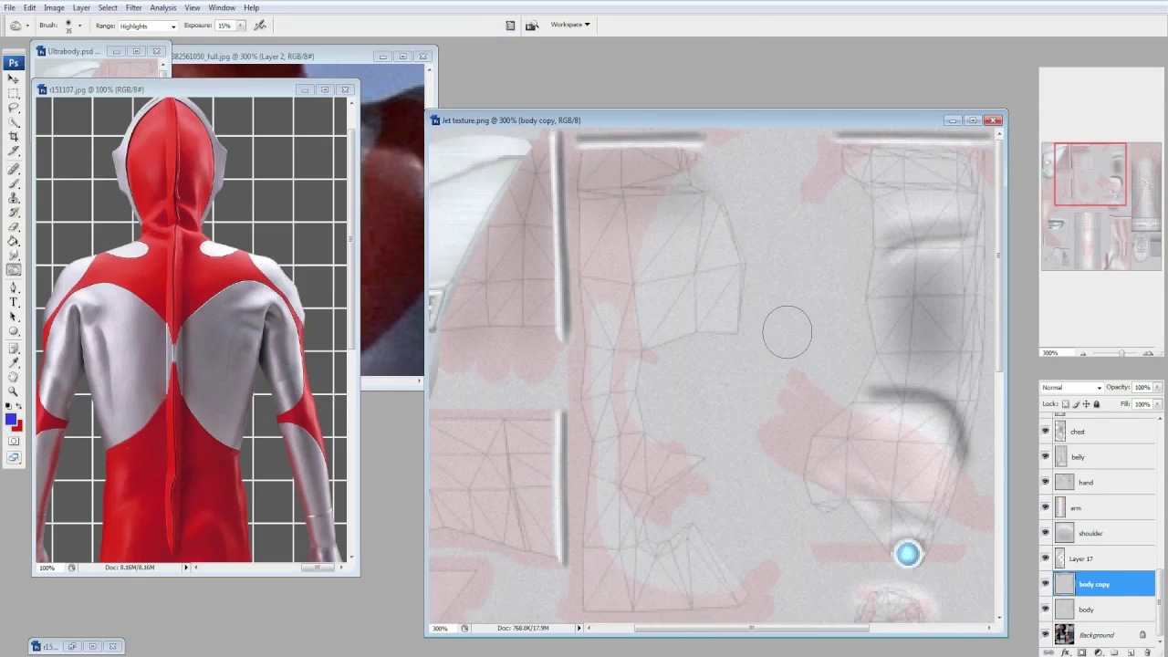
Burn soft shading below the horizontal lower-back and leg stripes, working on the shoulder layer and the layer beneath it.
scroll(774, 604, "right", 3)
scroll(1099, 529, "up", 2)
left_click(1094, 532)
mouse_move(693, 164)
left_mouse_down()
mouse_move(830, 173)
mouse_move(712, 196)
left_mouse_up()
scroll(844, 444, "down", 5)
key("alt+bracketleft")
left_click_drag(821, 370, 630, 392)
mouse_move(710, 351)
left_mouse_down()
mouse_move(703, 379)
mouse_move(945, 247)
left_mouse_up()
Find the layers behind the remaining stripes and burn soft shading beside the middle red panel's stripe on the body copy layer.
key("alt+bracketleft")
key("alt+bracketleft")
key("alt+bracketleft")
key("alt+bracketleft")
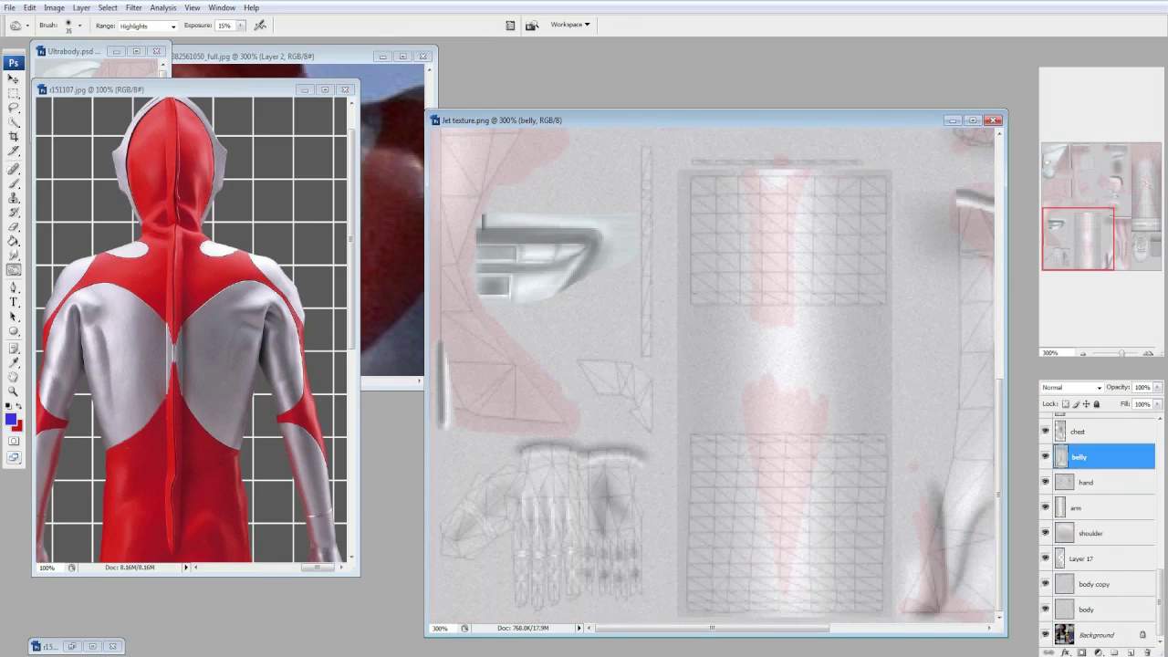
key("Return")
key("Return")
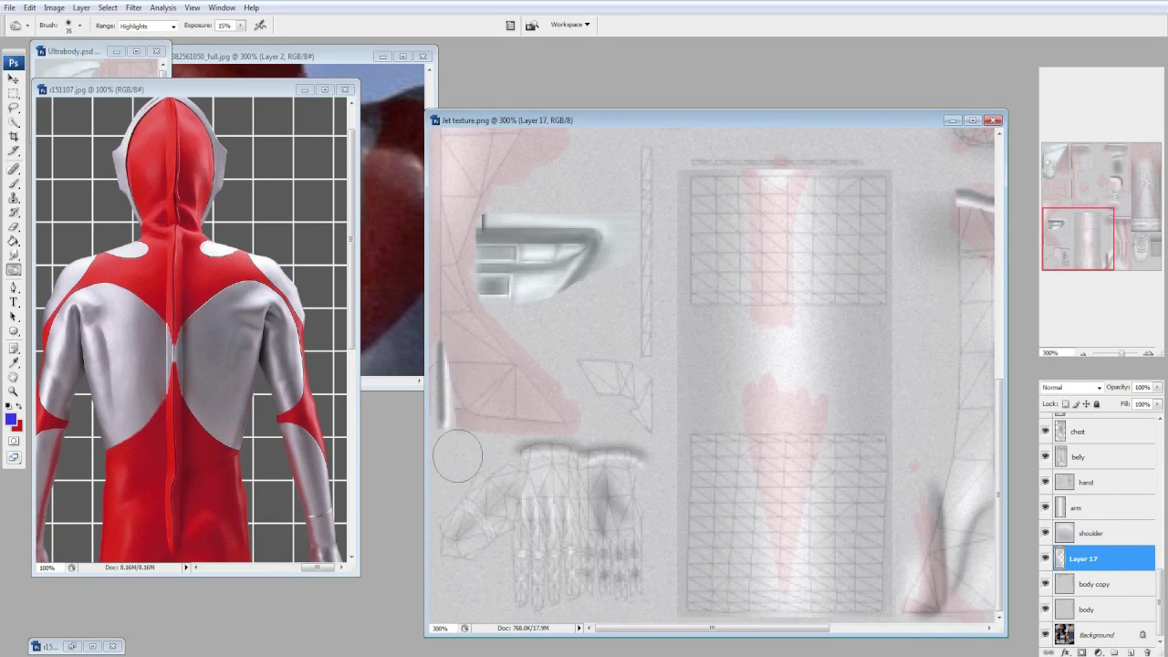
scroll(451, 368, "up", 1)
scroll(596, 370, "up", 10)
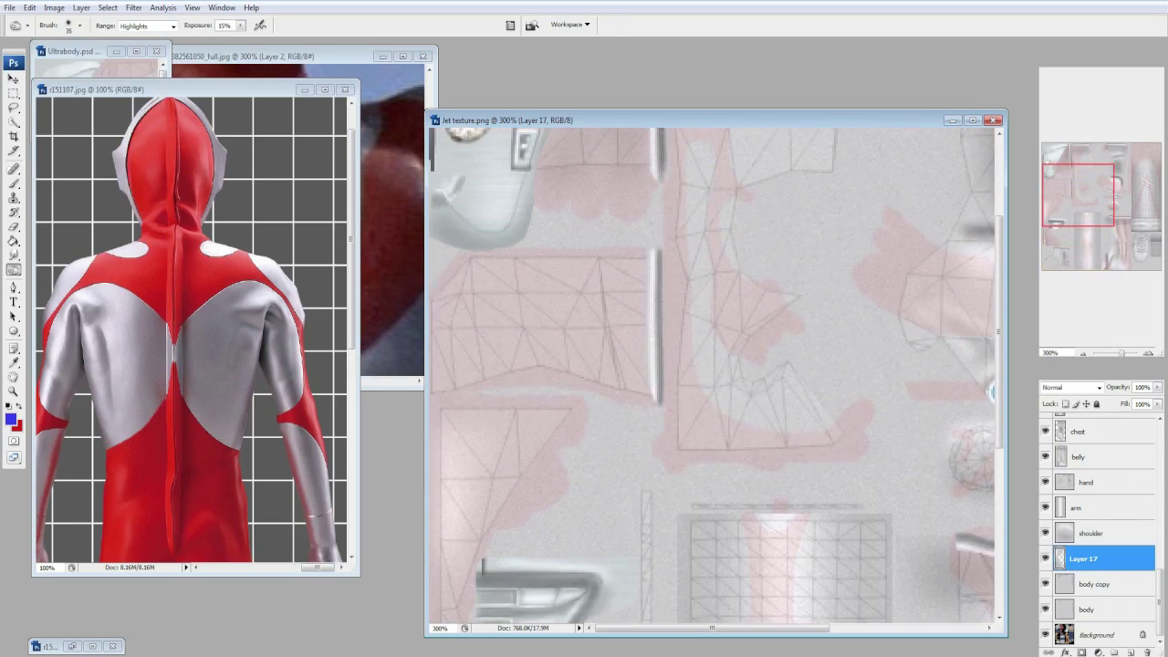
scroll(1095, 529, "up", 3)
scroll(1099, 529, "down", 3)
left_click(1095, 583)
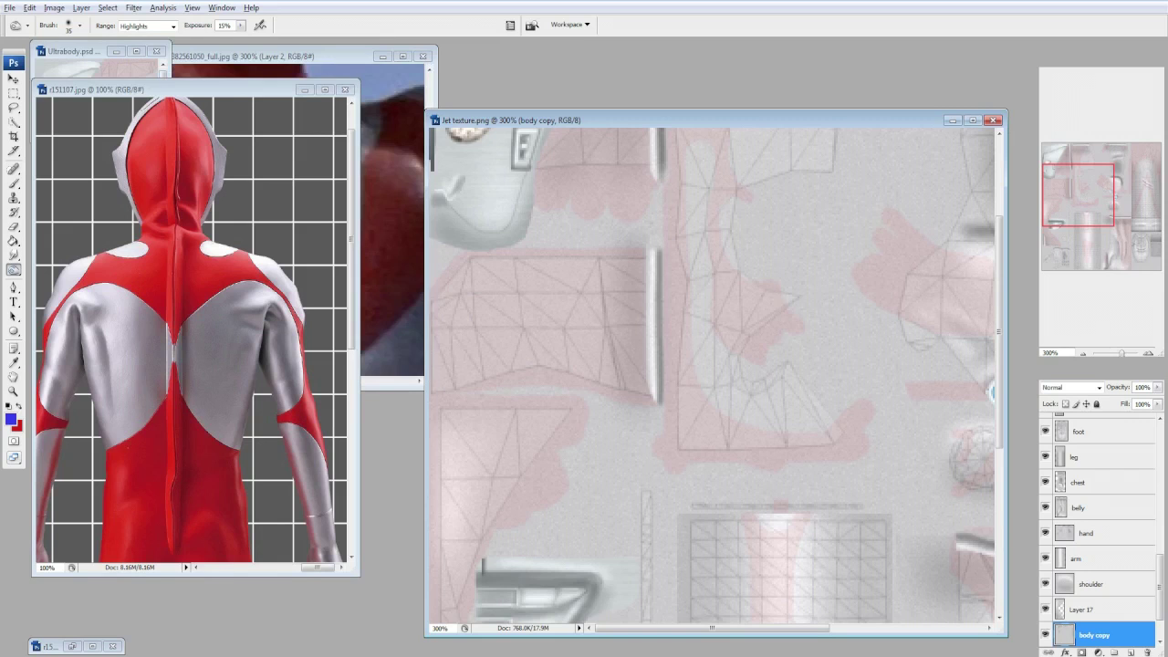
Dodge soft highlights on the body copy layer along the silver side strip and nearby red panels, starting with a 27 px brush at 15% exposure.
left_click(81, 25)
left_click(702, 365)
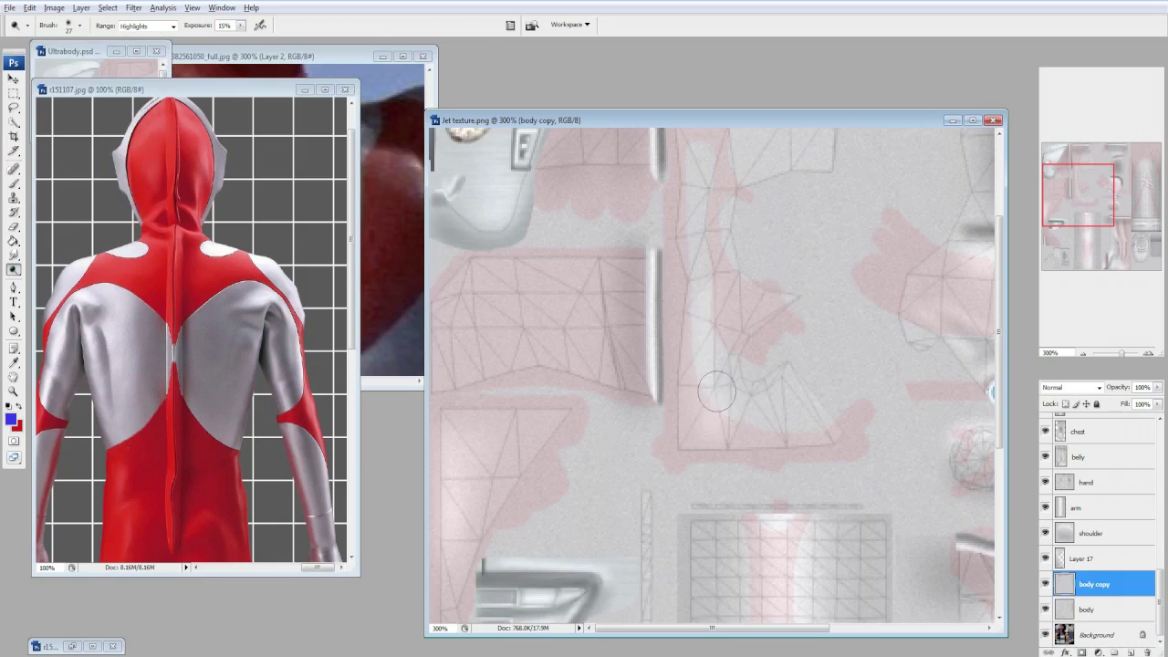
scroll(716, 410, "up", 3)
scroll(614, 200, "up", 2)
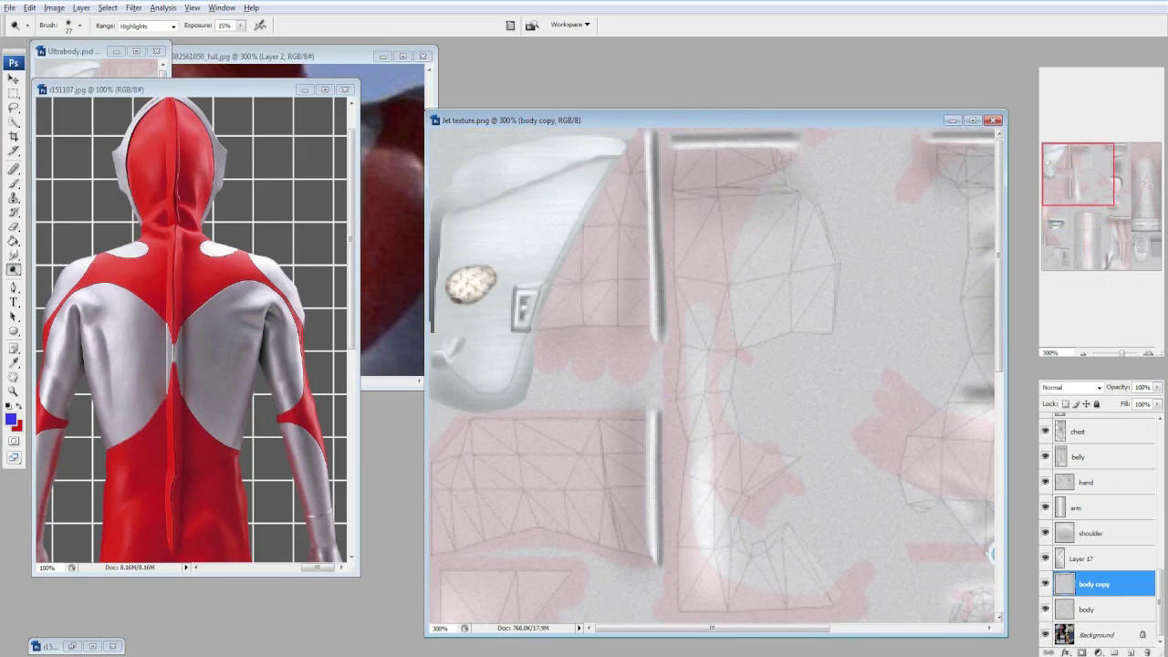
left_click_drag(197, 25, 190, 26)
left_click(80, 25)
left_click(24, 174)
key("Return")
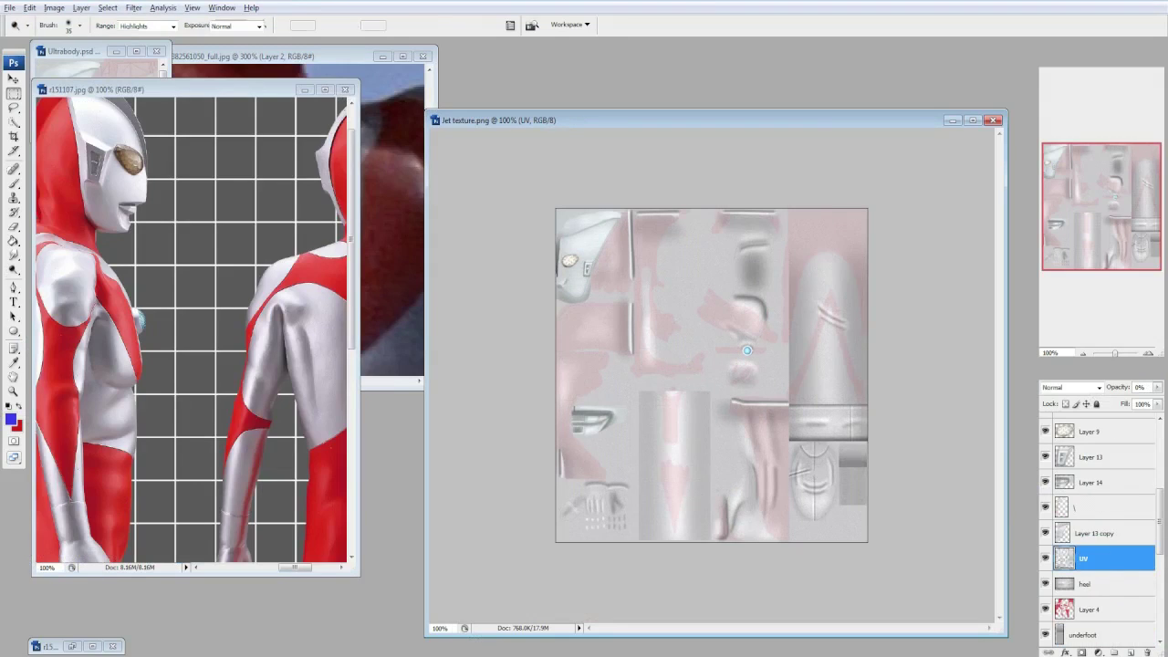
Set the UV layer to 0% opacity, hide Layer 4, and place a merged copy of the visible texture directly below Layer 4.
key("alt+bracketleft")
key("alt+bracketleft")
key("ctrl+shift+e")
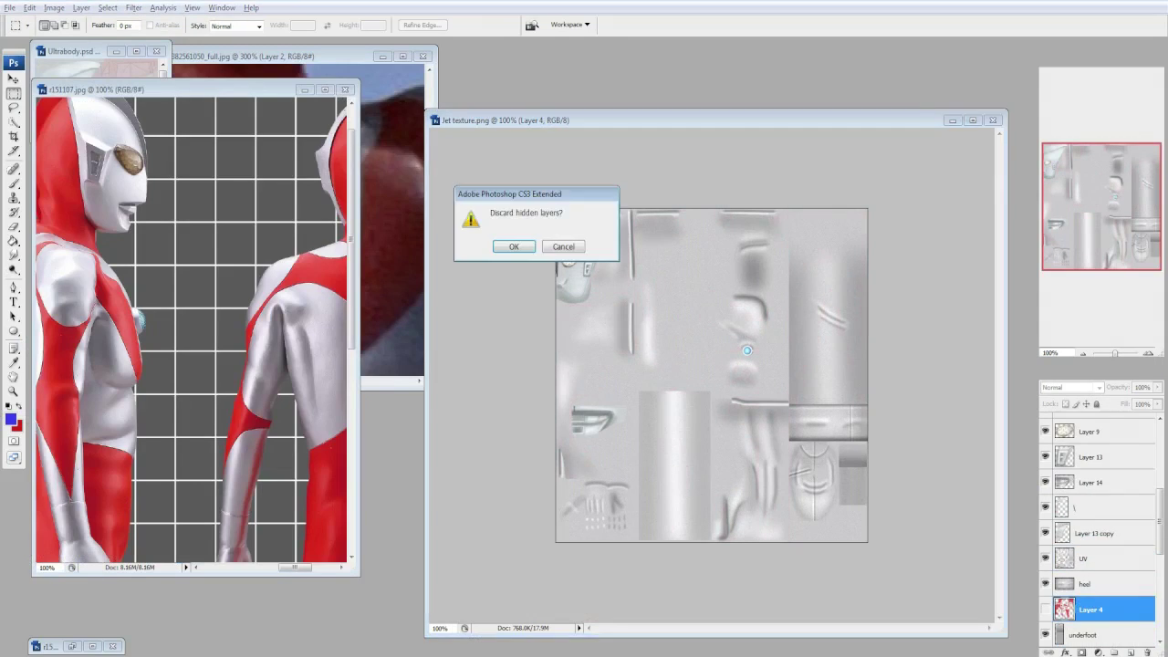
key("Return")
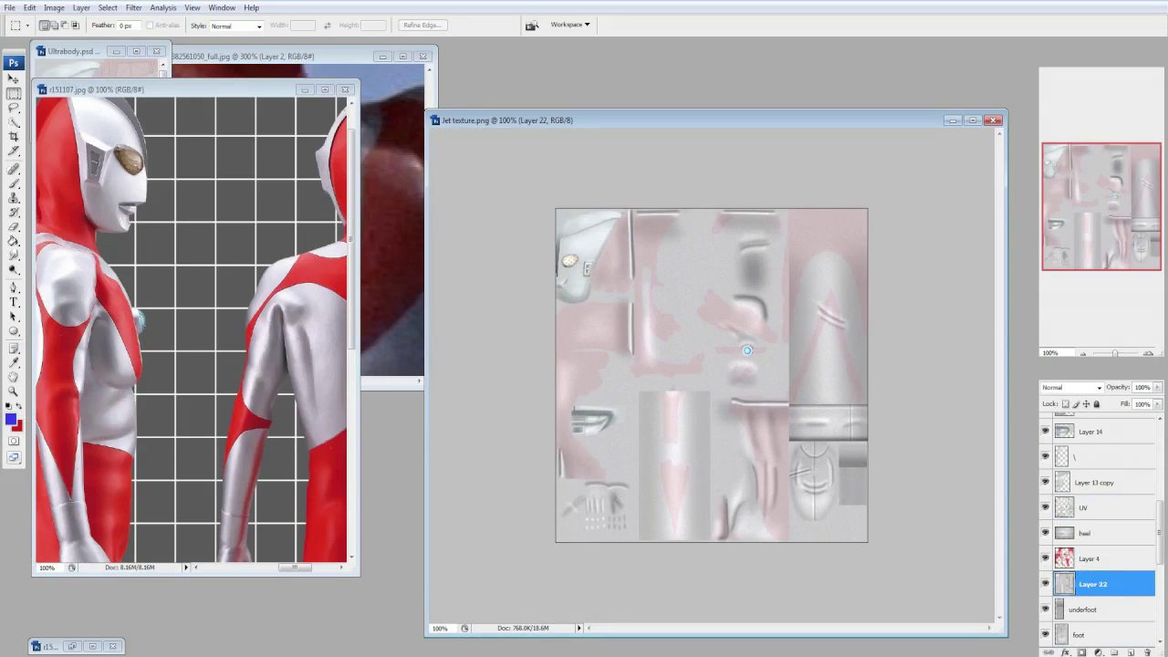
Add a new layer directly below the hidden Layer 4 and bring the front view of the r151107.jpg reference into sight.
key("ctrl+shift+alt+n")
key("alt+i")
key("a")
key("Escape")
key("Escape")
key("l")
key("ctrl+Tab")
scroll(310, 553, "left", 5)
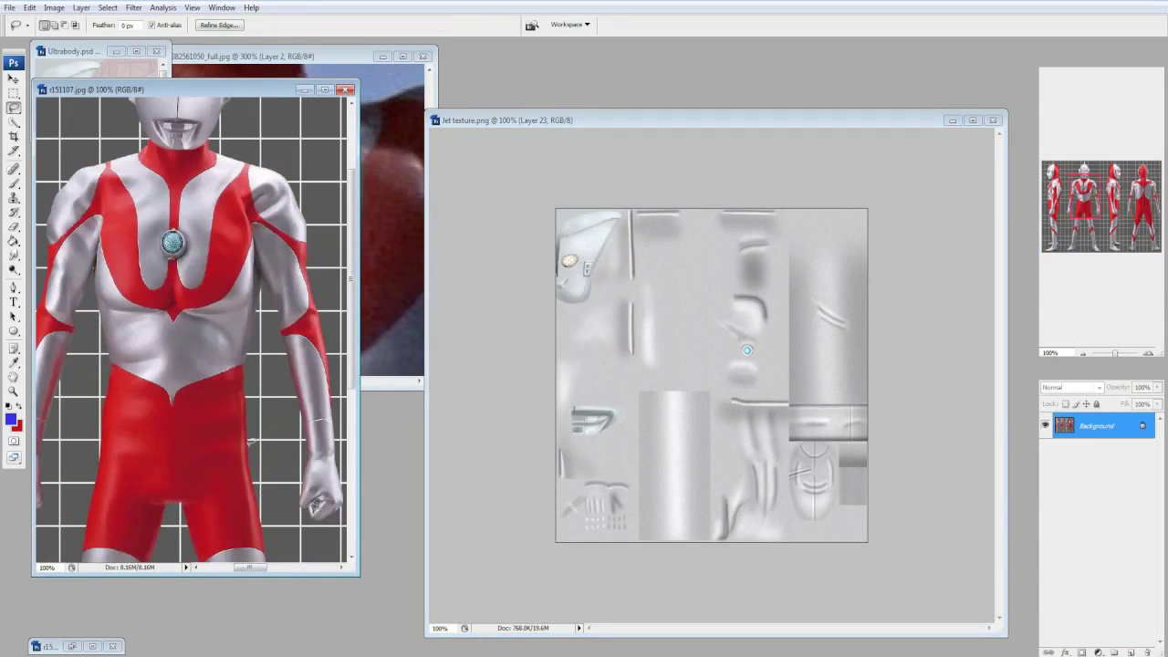
Match the color of Layer 23 to Layer 1 of r151107.jpg, with a fade of 15.
key("ctrl+Tab")
key("alt+i")
key("a")
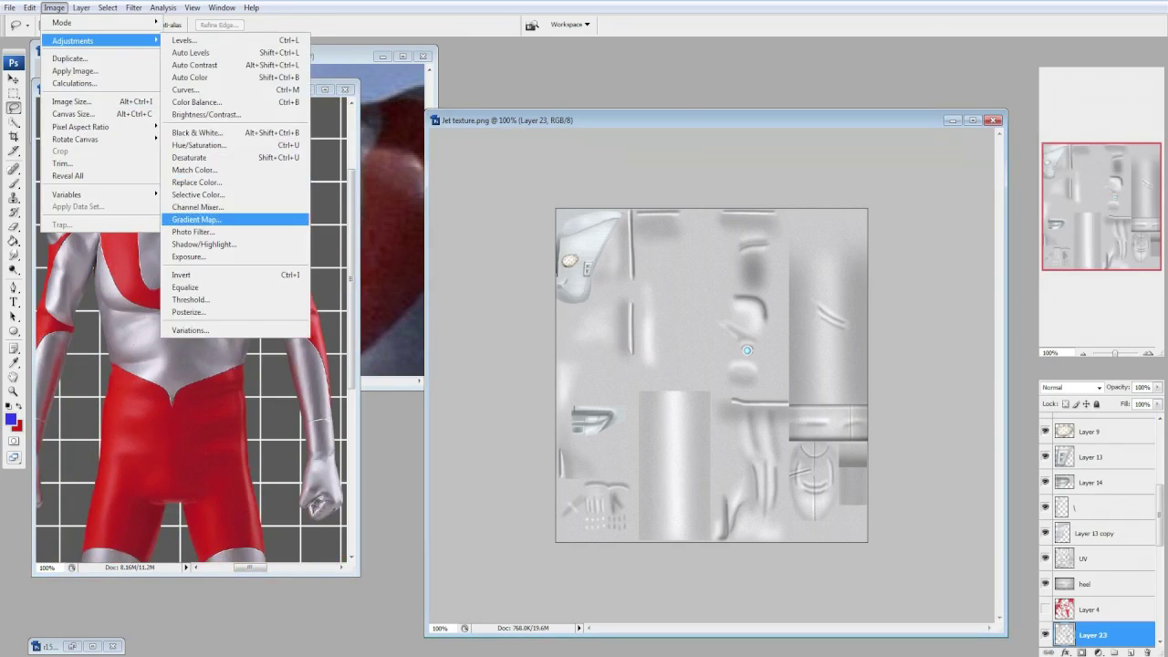
key("m")
key("alt+Down")
key("Down")
key("Down")
key("Down")
key("Down")
key("Return")
key("Tab")
key("Down")
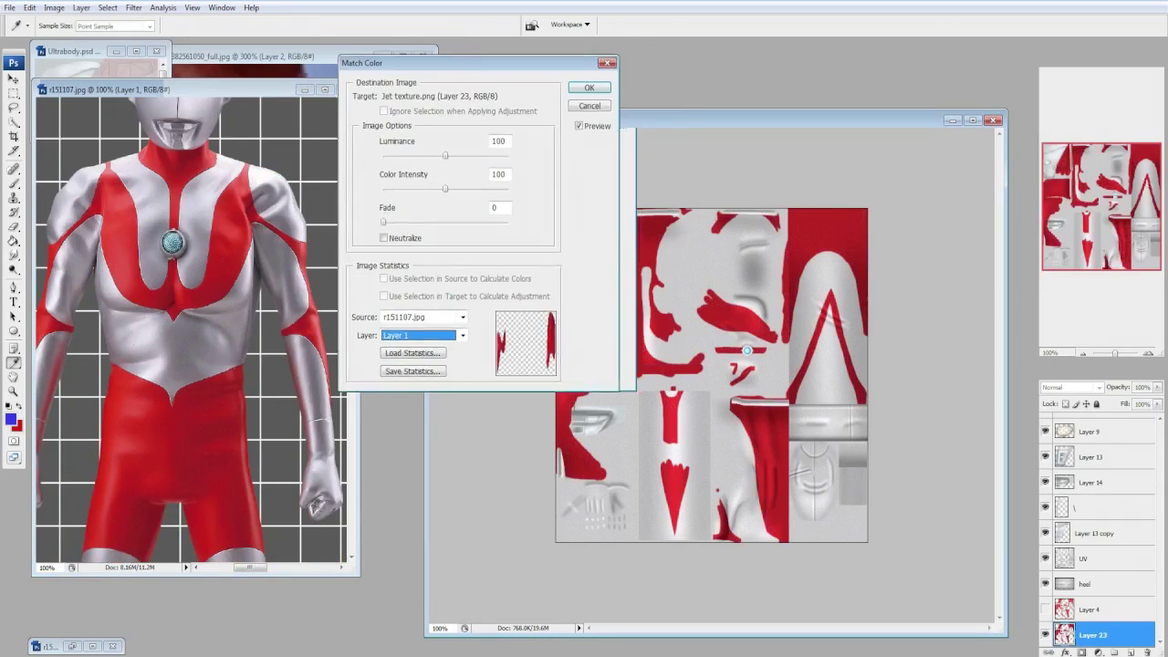
key("Tab")
type("18")
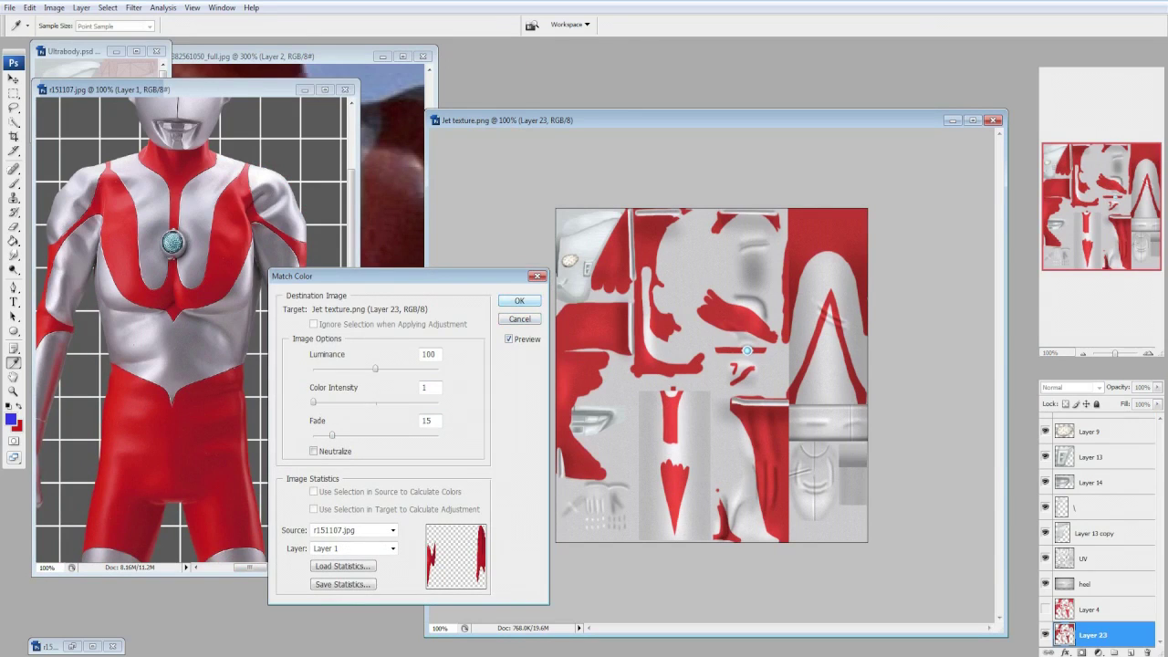
key("Return")
Bring up the chest close-up for comparison and adjust Layer 23 to brightness -15 and saturation -22.
key("alt+i")
key("a")
key("Escape")
key("Escape")
key("ctrl+Tab")
key("ctrl+shift+Tab")
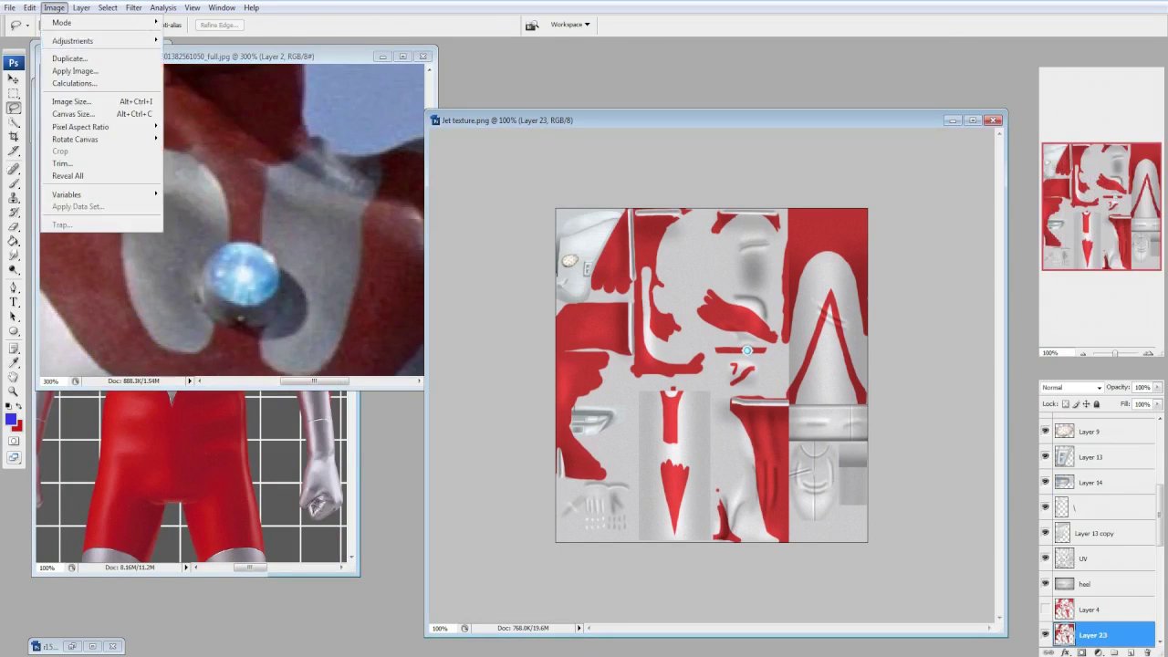
key("alt+i")
type("ac-20")
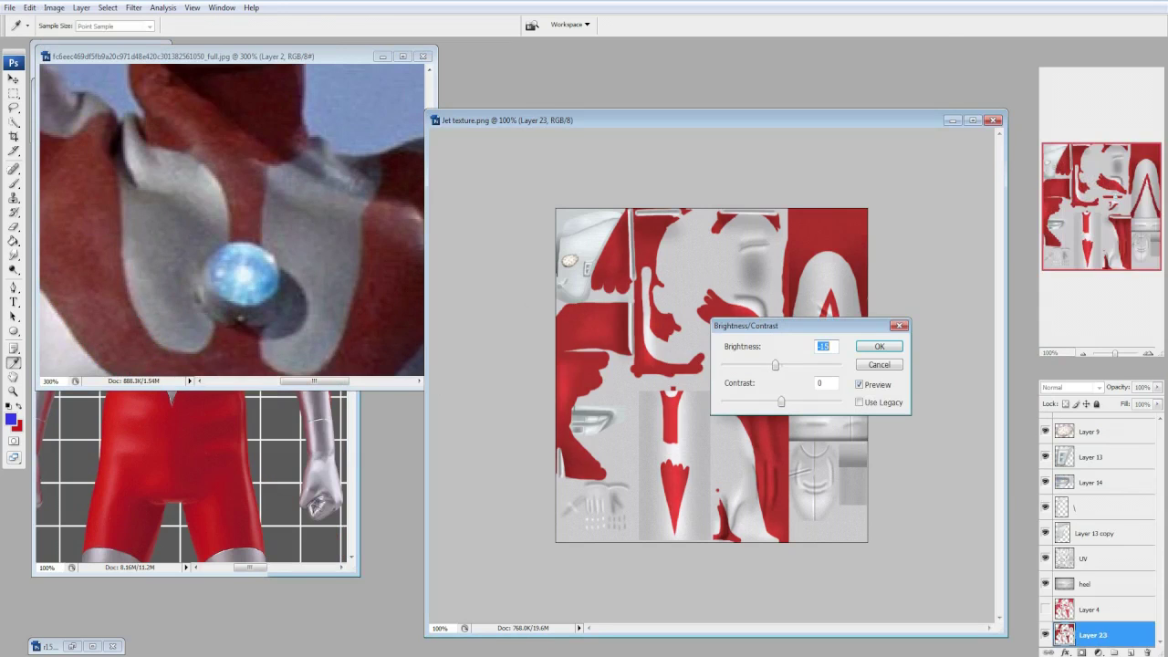
key("Return")
key("ctrl+u")
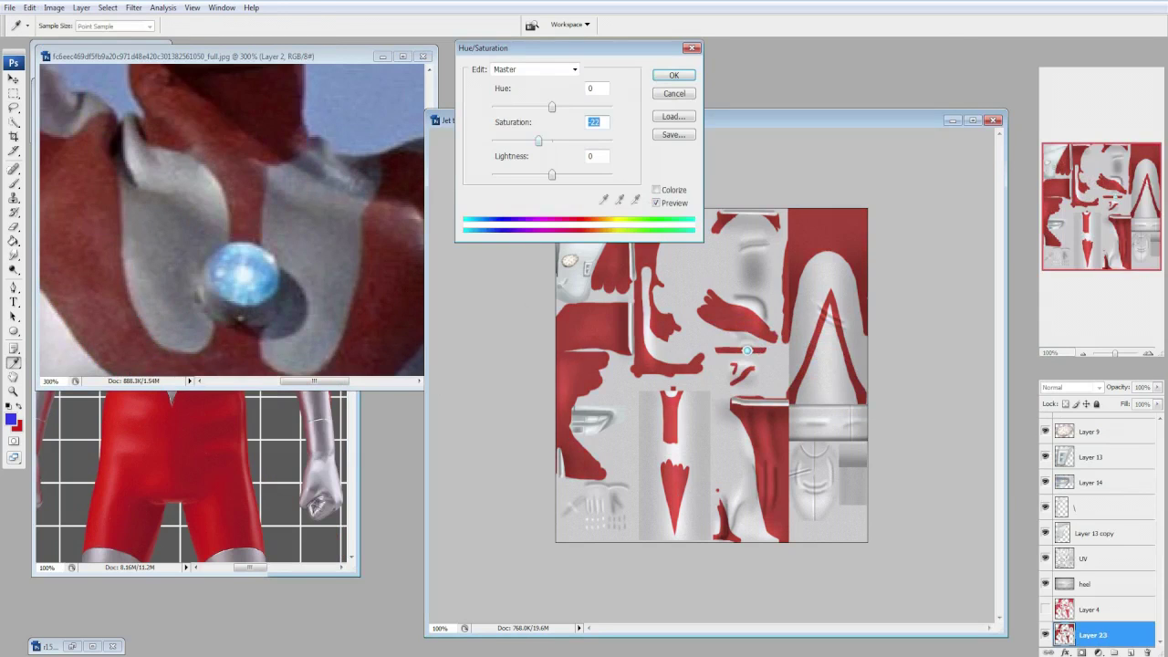
key("Return")
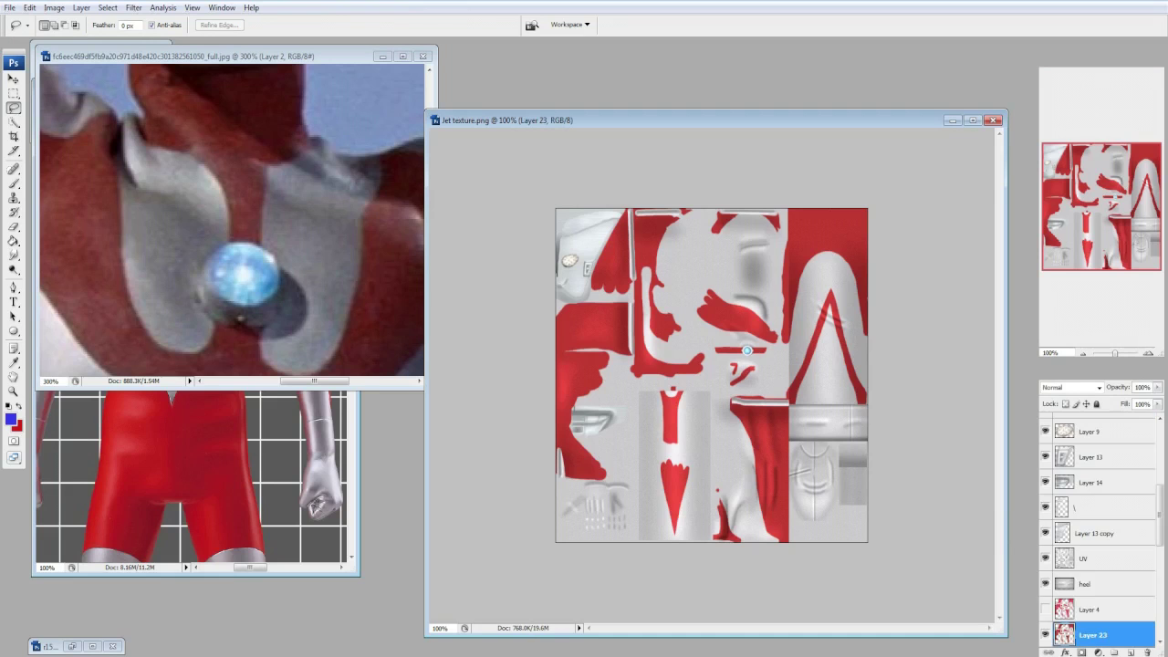
Bring Layer 23 to the top of the layer stack and move Layer 21 down between Layer 9 and Layer 13.
key("ctrl+shift+bracketright")
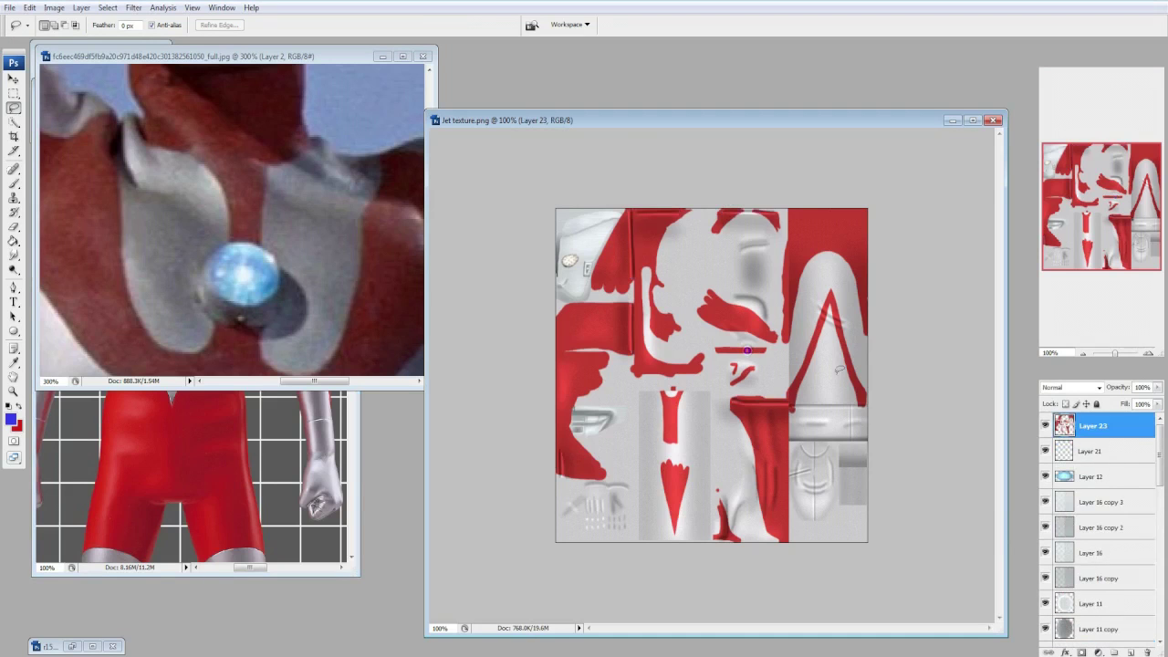
left_click_drag(1090, 450, 1090, 547)
scroll(1100, 530, "down", 2)
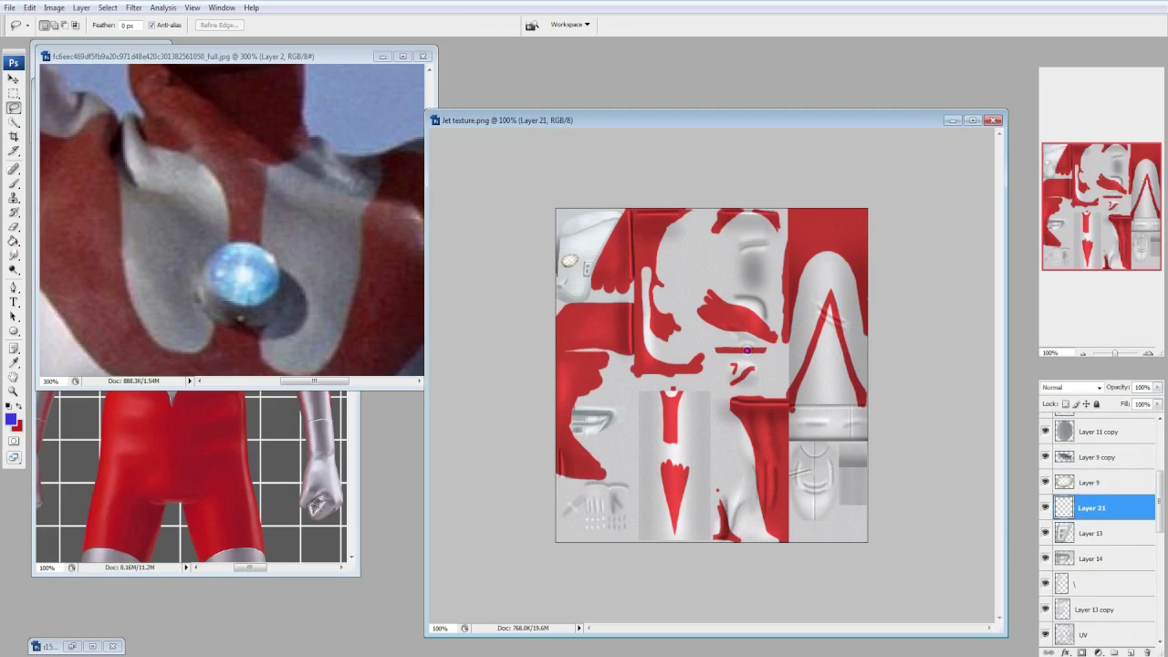
key("ctrl+alt+z")
key("ctrl+alt+z")
scroll(1099, 529, "down", 3)
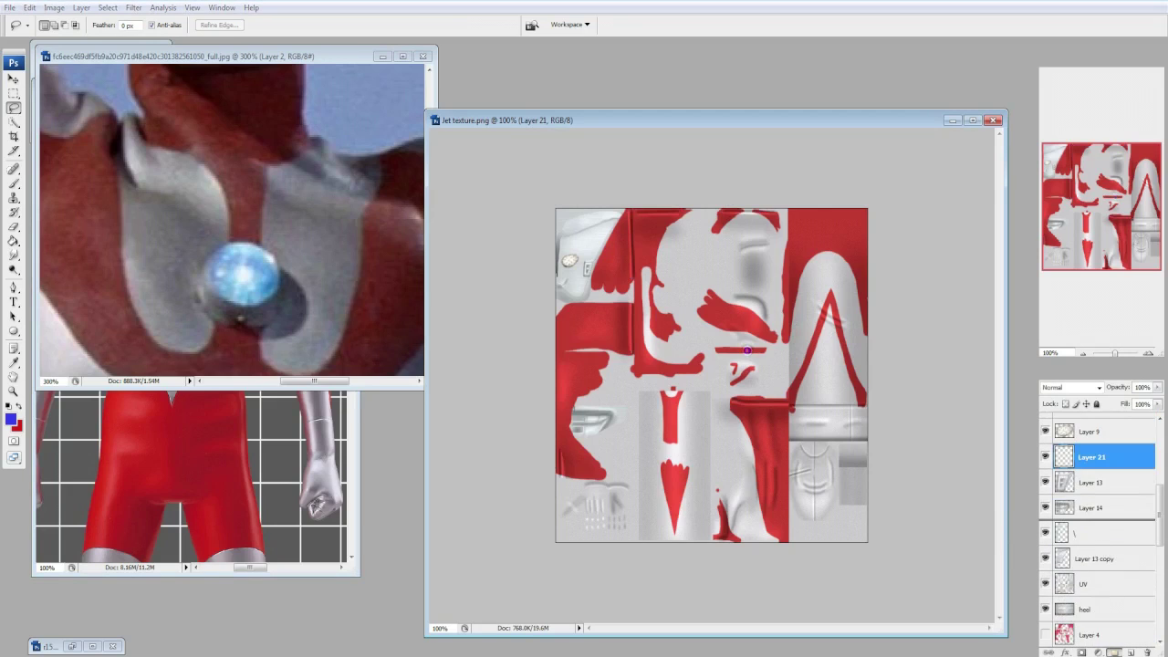
Place Layer 23 between the Layer 13 copy and UV layers.
key("ctrl+alt+z")
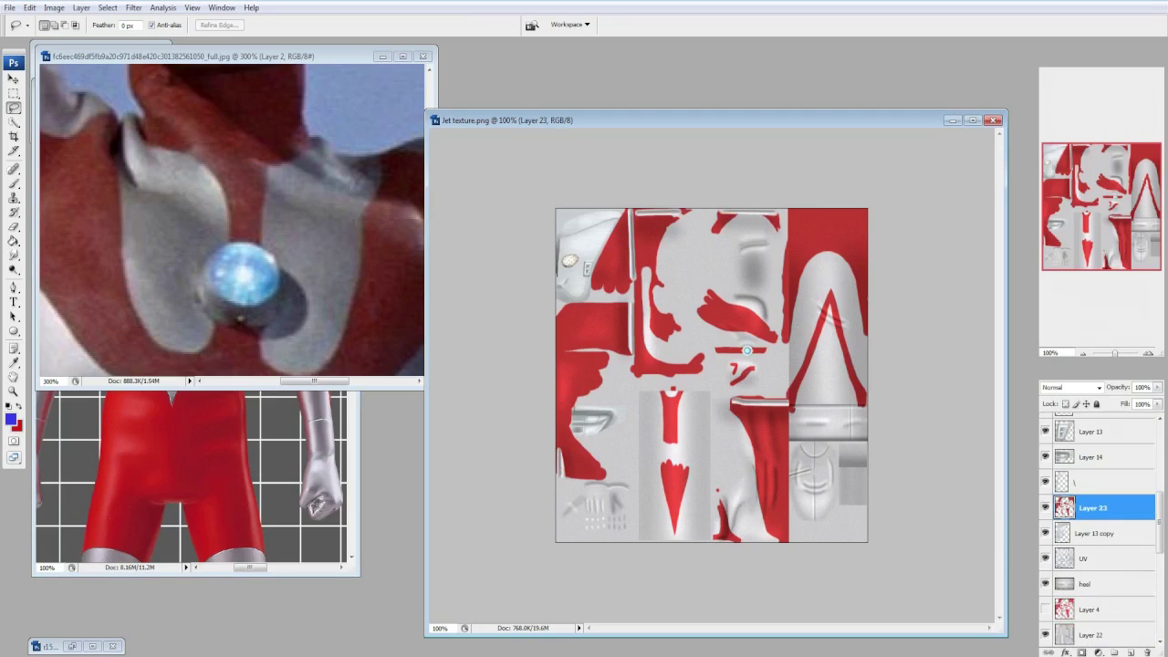
key("ctrl+alt+z")
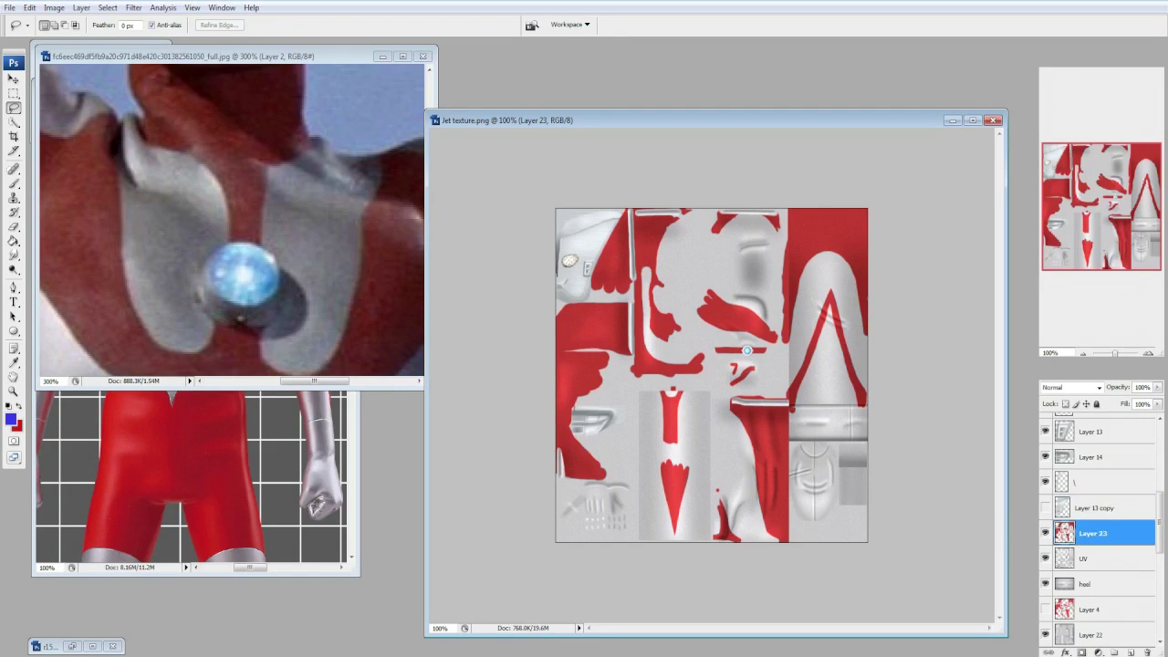
scroll(1099, 529, "up", 3)
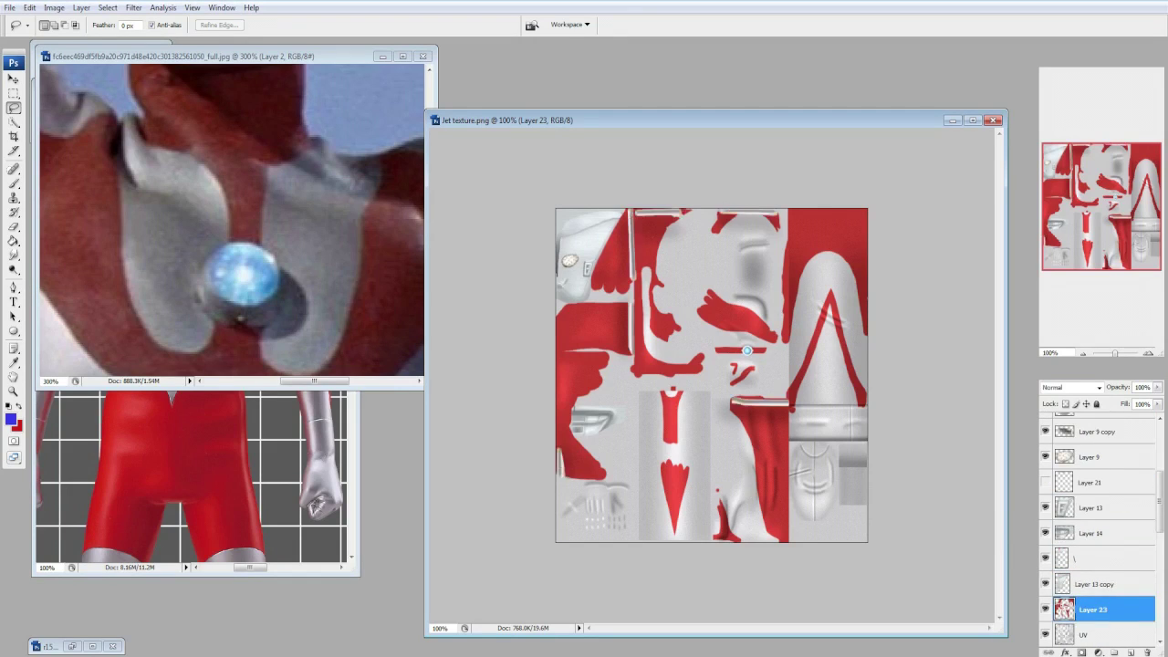
Show Layer 21 again and flatten the texture image into a single background layer.
left_click(1044, 482)
left_click(1095, 481)
left_click(1157, 387)
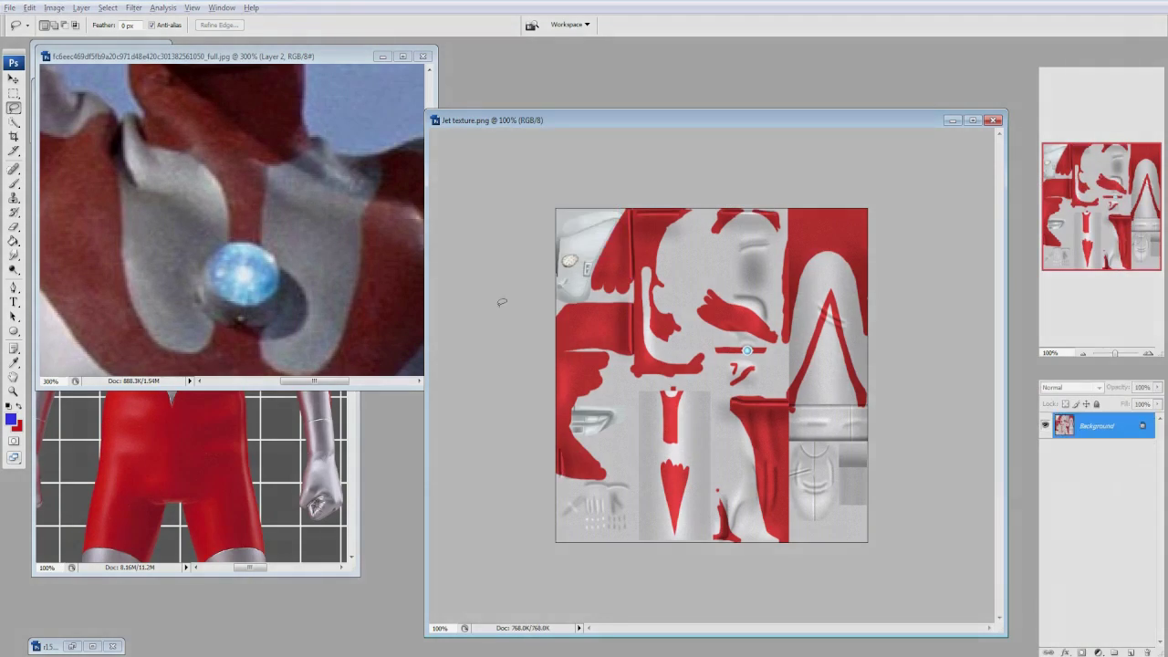